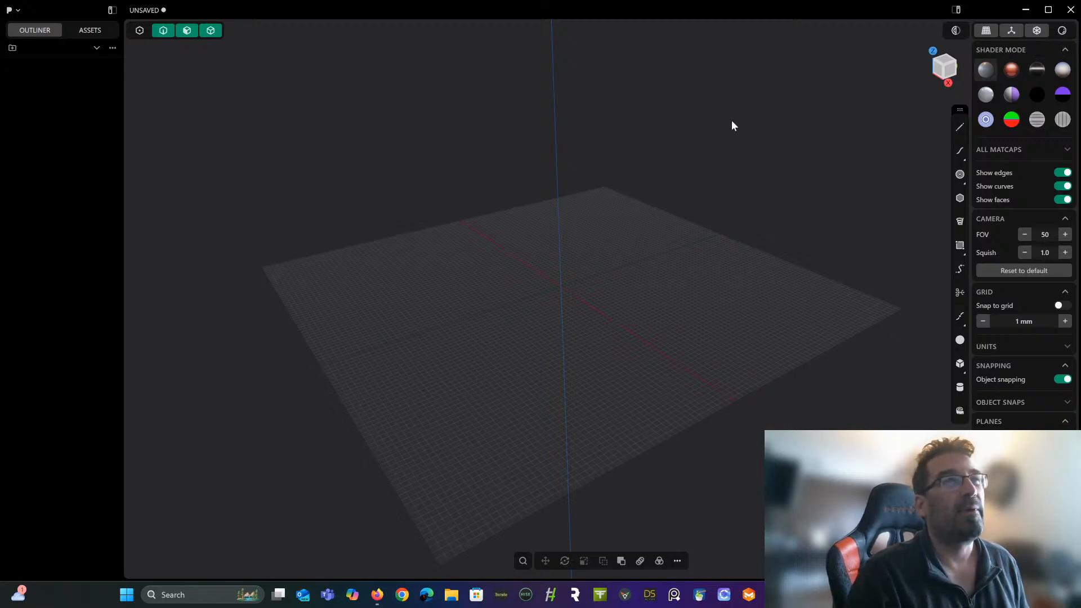
# Draw a center rectangle on the XY ground plane, centred on the origin.
pyautogui.moveTo(702, 212); pyautogui.dragTo(630, 217, button='middle')
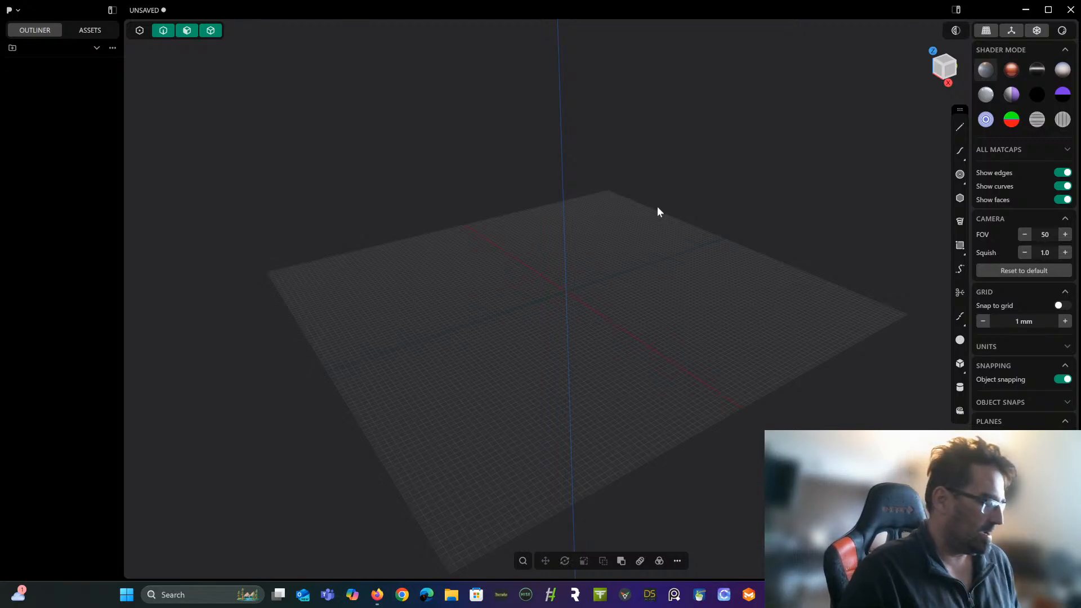
pyautogui.moveTo(657, 211); pyautogui.dragTo(642, 235, button='middle')
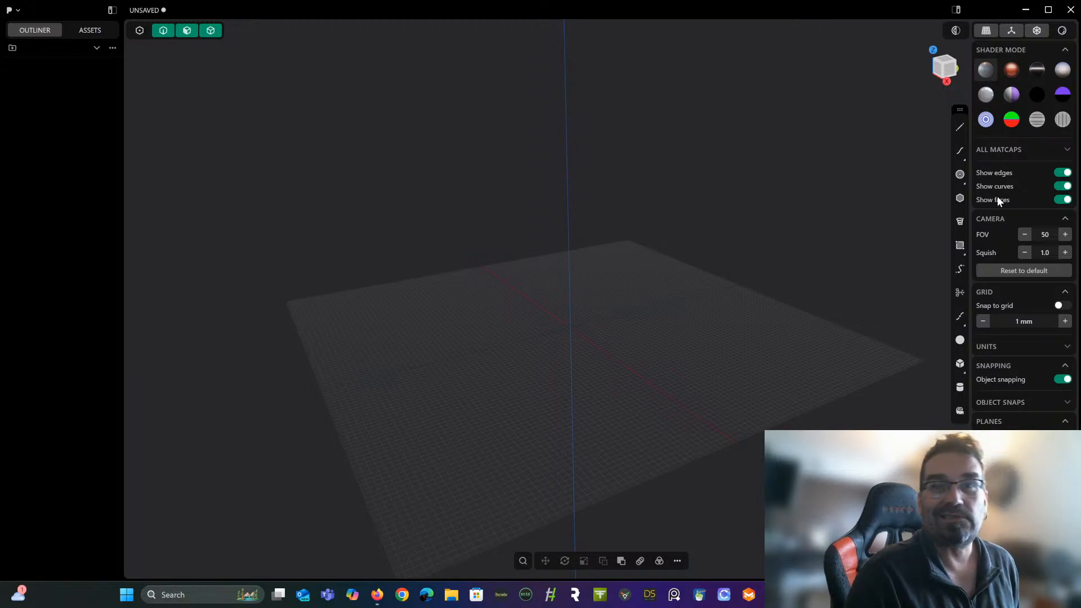
pyautogui.click(957, 247)
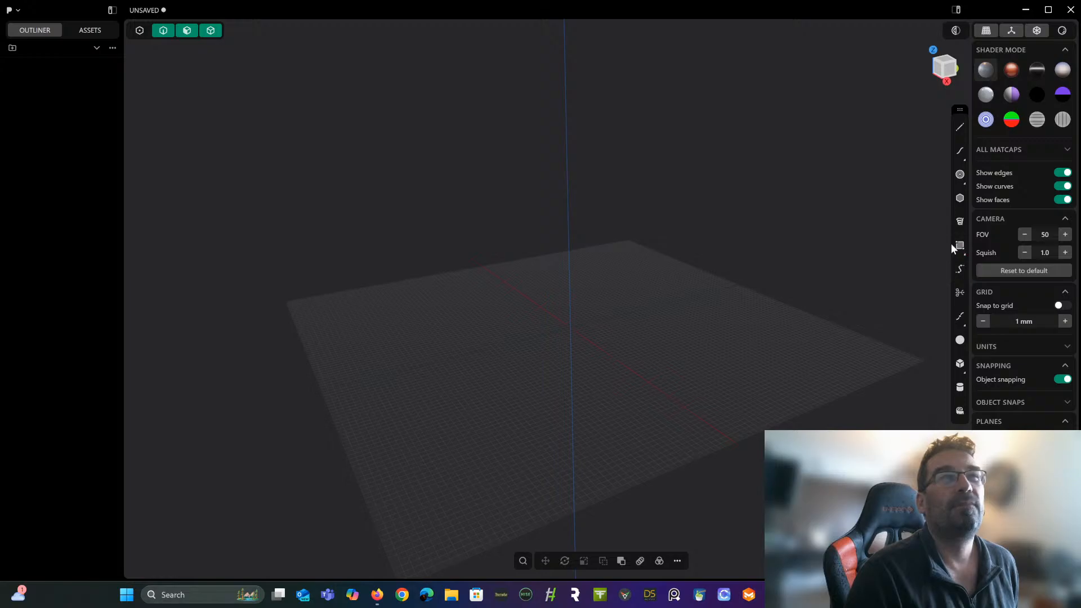
pyautogui.click(958, 245)
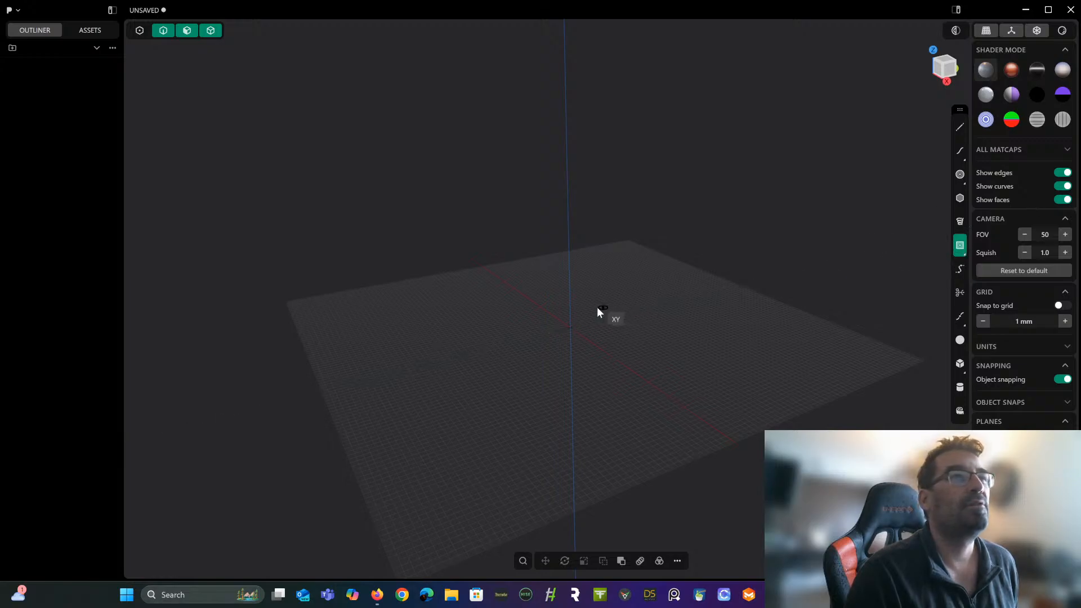
pyautogui.click(569, 325)
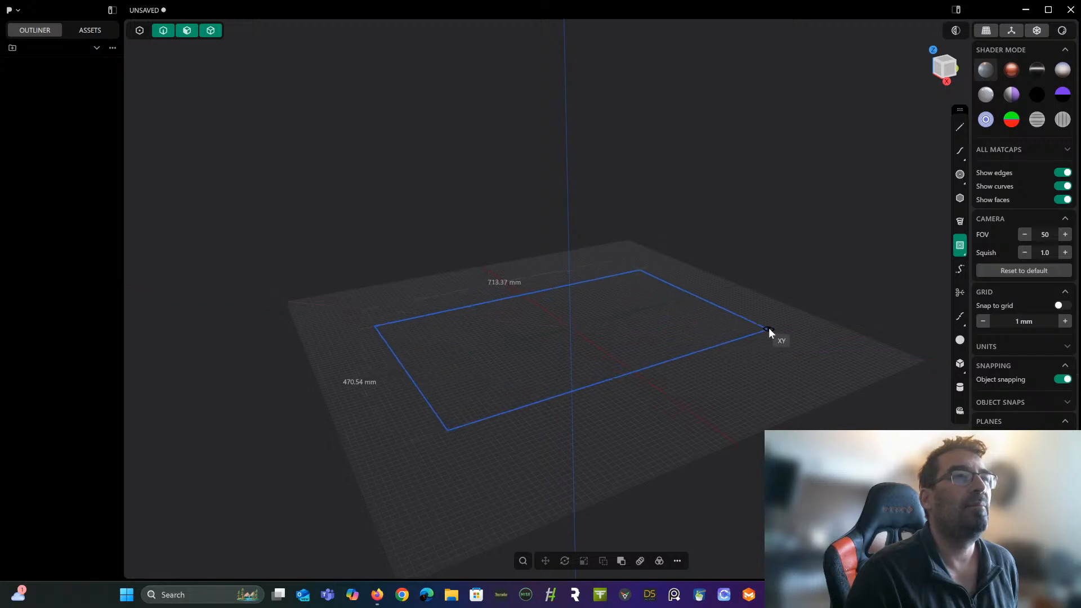
pyautogui.click(784, 326)
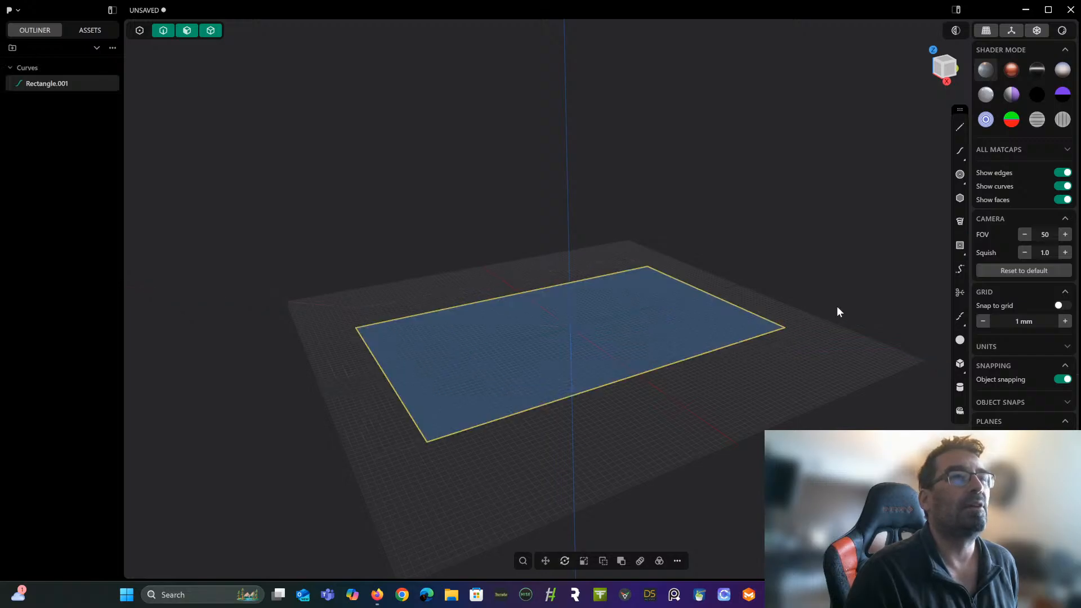
# Extrude the rectangle region upward about 320 mm into a solid box.
pyautogui.moveTo(832, 307)
pyautogui.mouseDown(button='middle')
pyautogui.moveTo(813, 321)
pyautogui.moveTo(786, 315)
pyautogui.moveTo(820, 302)
pyautogui.moveTo(805, 328)
pyautogui.moveTo(823, 309)
pyautogui.moveTo(822, 325)
pyautogui.mouseUp(button='middle')
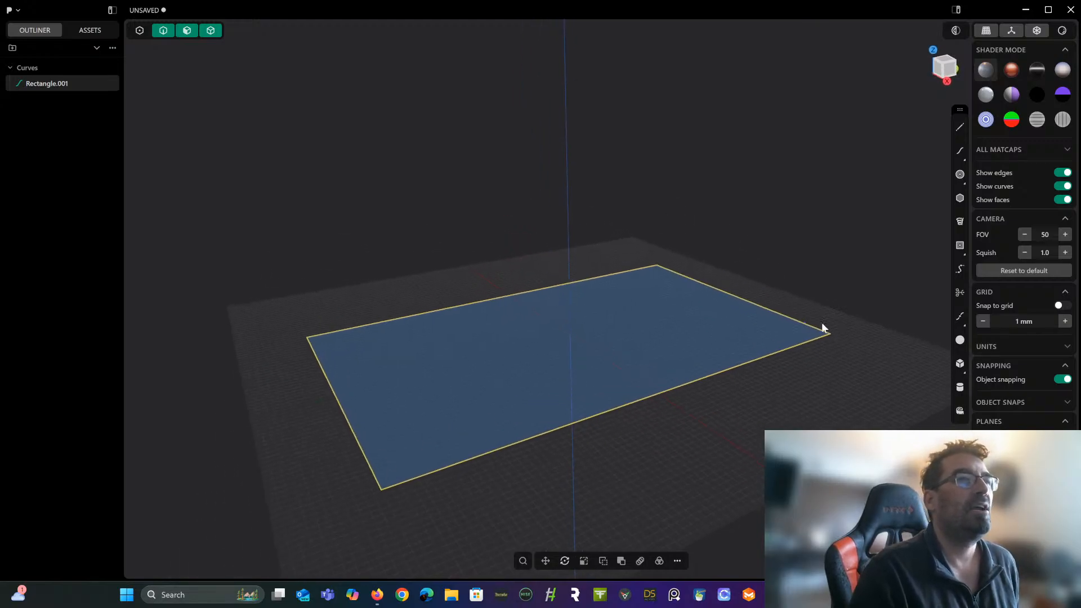
pyautogui.click(634, 339)
pyautogui.press('e')
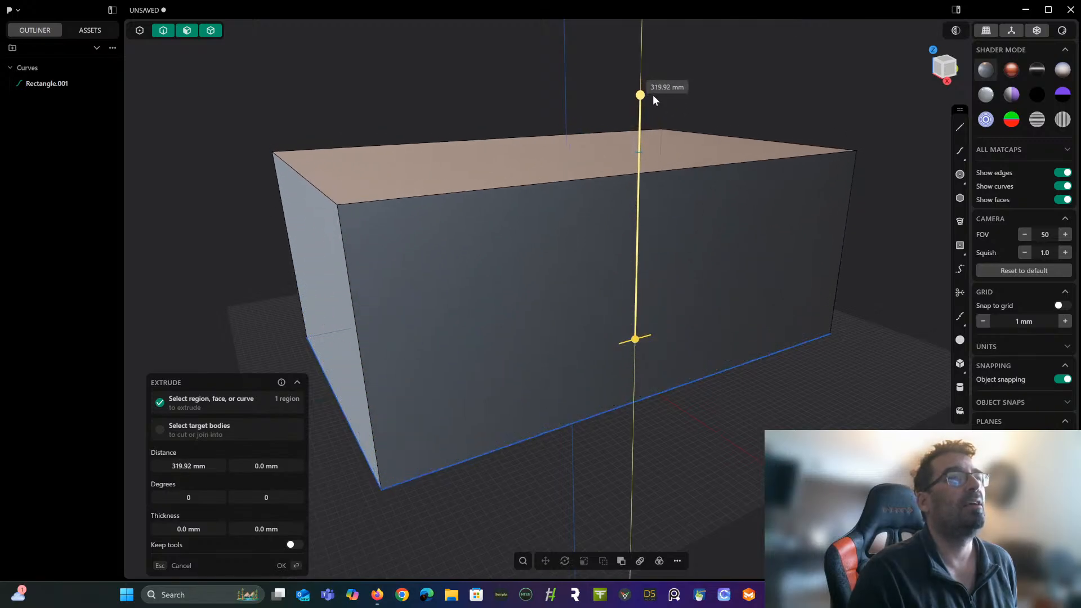
pyautogui.scroll(-3, 653, 112)
pyautogui.moveTo(653, 117); pyautogui.dragTo(607, 179, button='middle')
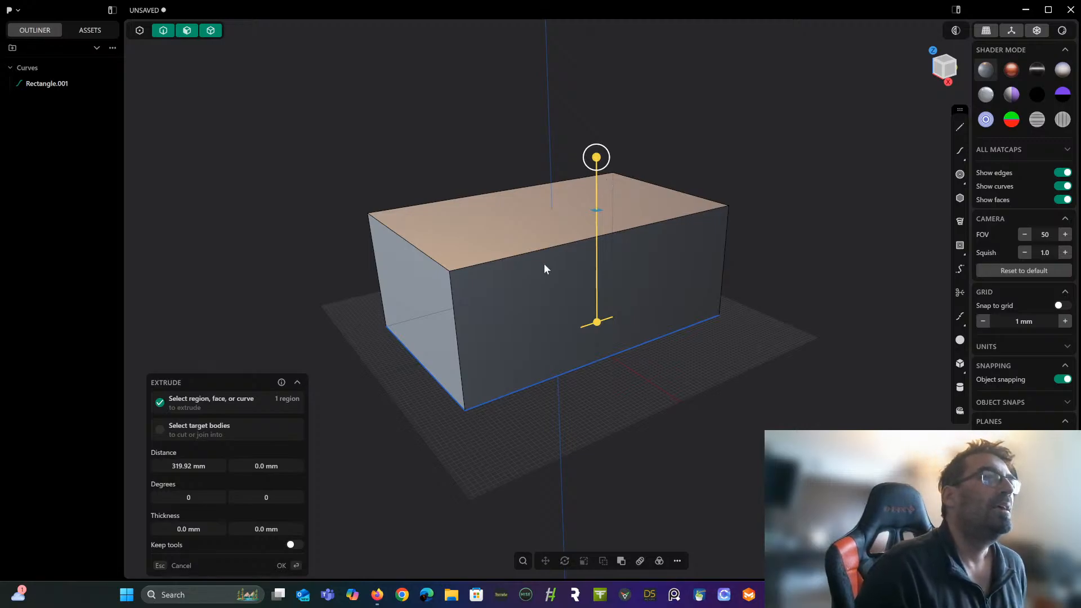
pyautogui.press('Return')
pyautogui.moveTo(475, 145); pyautogui.dragTo(452, 179, button='middle')
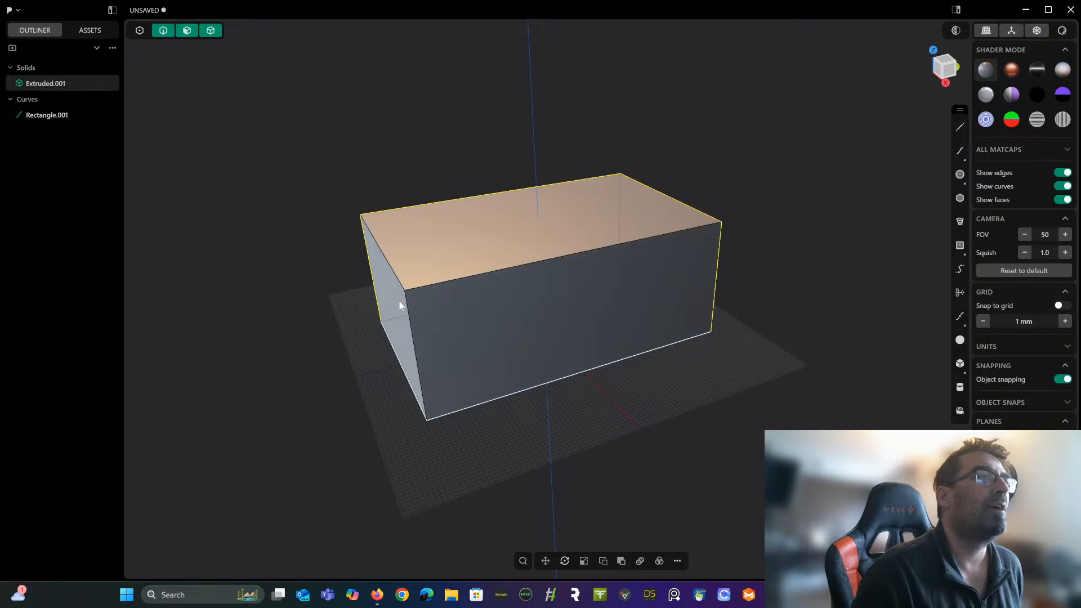
# Chamfer the box's four vertical corner edges by about 99 mm.
pyautogui.click(410, 313)
pyautogui.press('f')
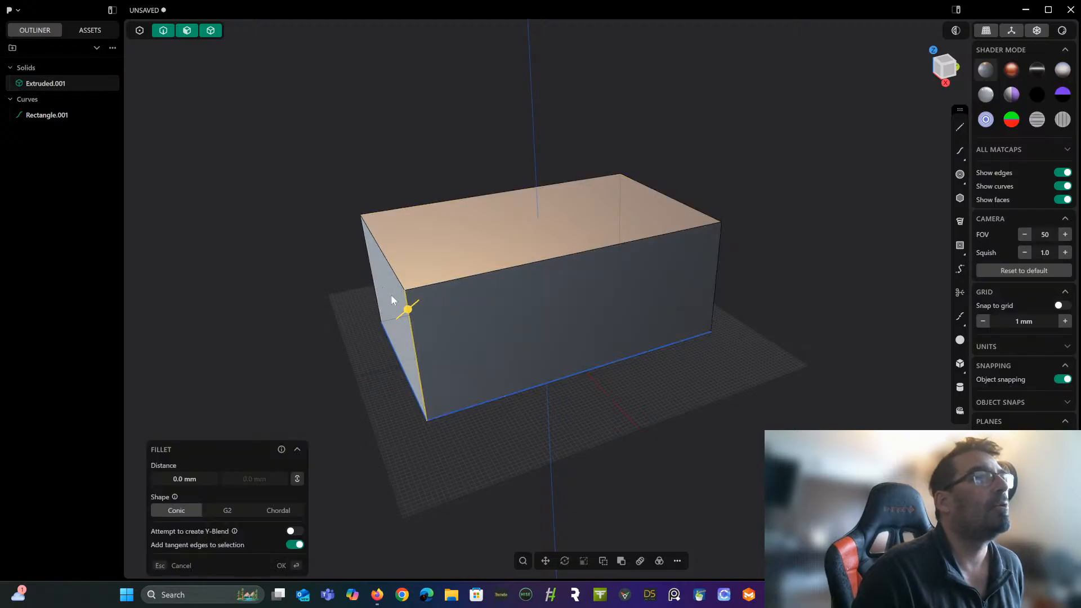
pyautogui.doubleClick(411, 325)
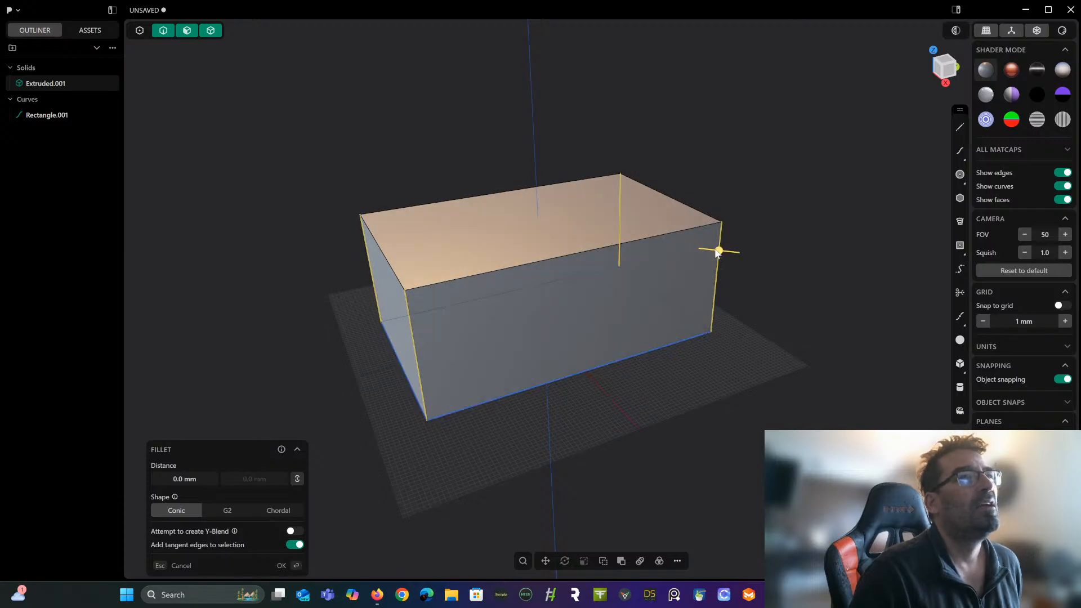
pyautogui.moveTo(717, 248); pyautogui.dragTo(678, 256)
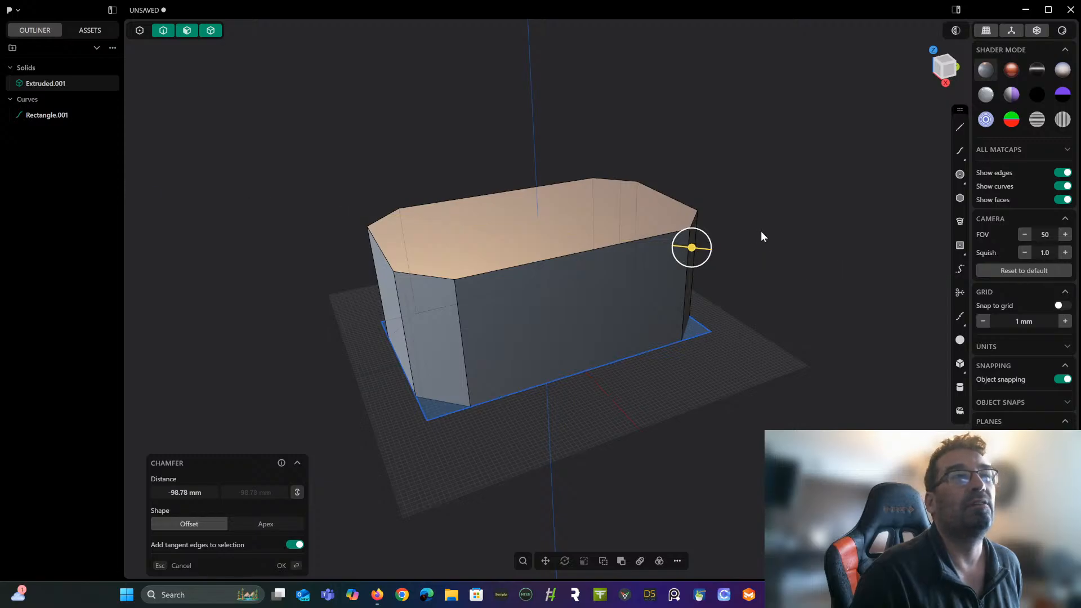
pyautogui.moveTo(761, 230); pyautogui.dragTo(708, 241, button='middle')
pyautogui.press('Return')
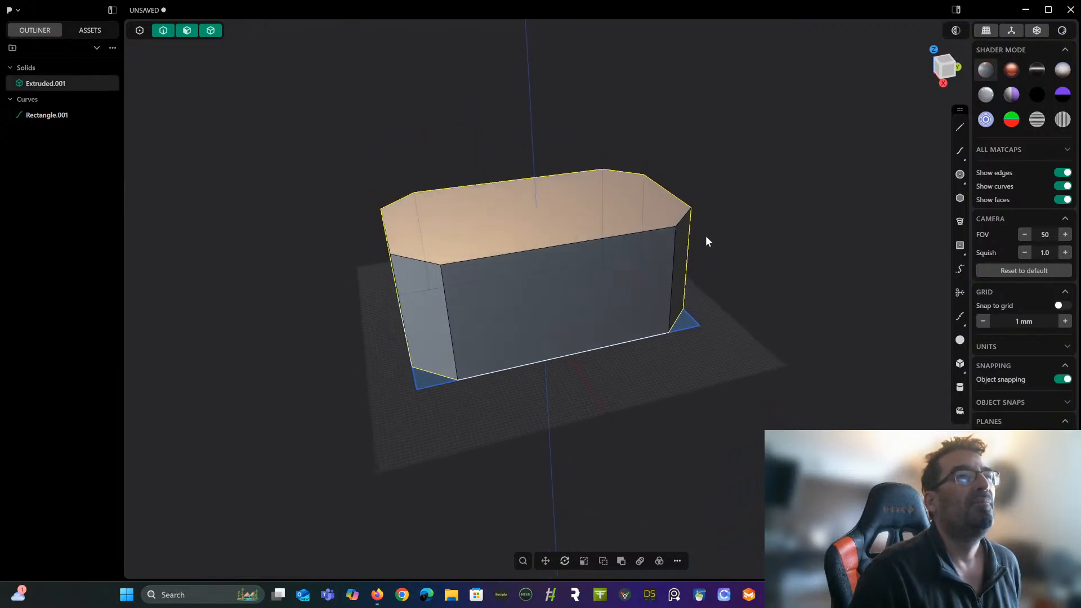
# Delete the leftover base rectangle curve, keeping only the chamfered solid.
pyautogui.click(54, 115)
pyautogui.press('Delete')
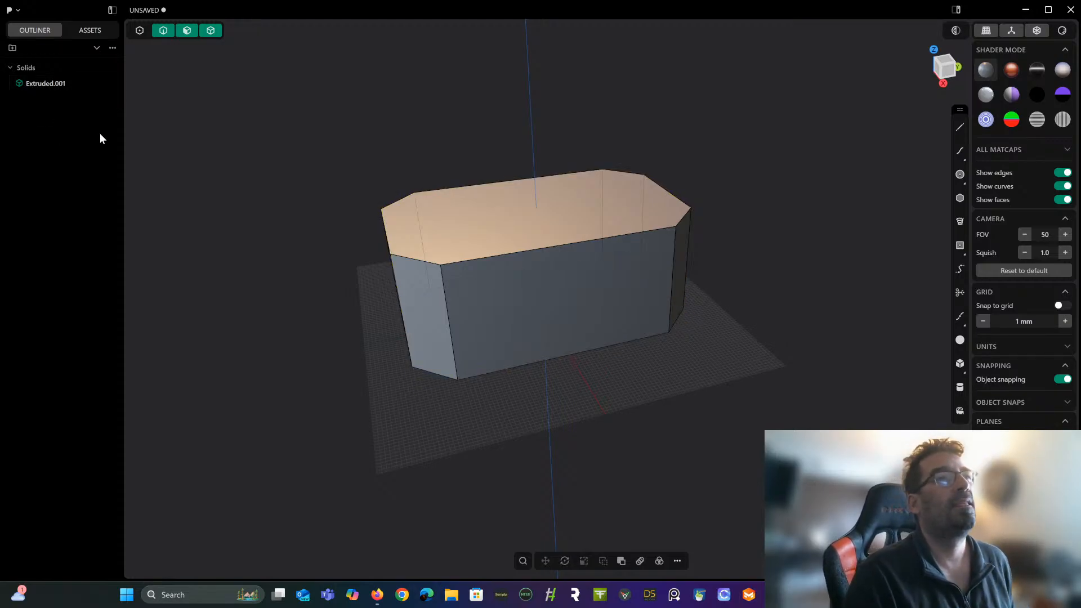
pyautogui.moveTo(191, 134); pyautogui.dragTo(400, 237, button='middle')
pyautogui.scroll(2, 219, 127)
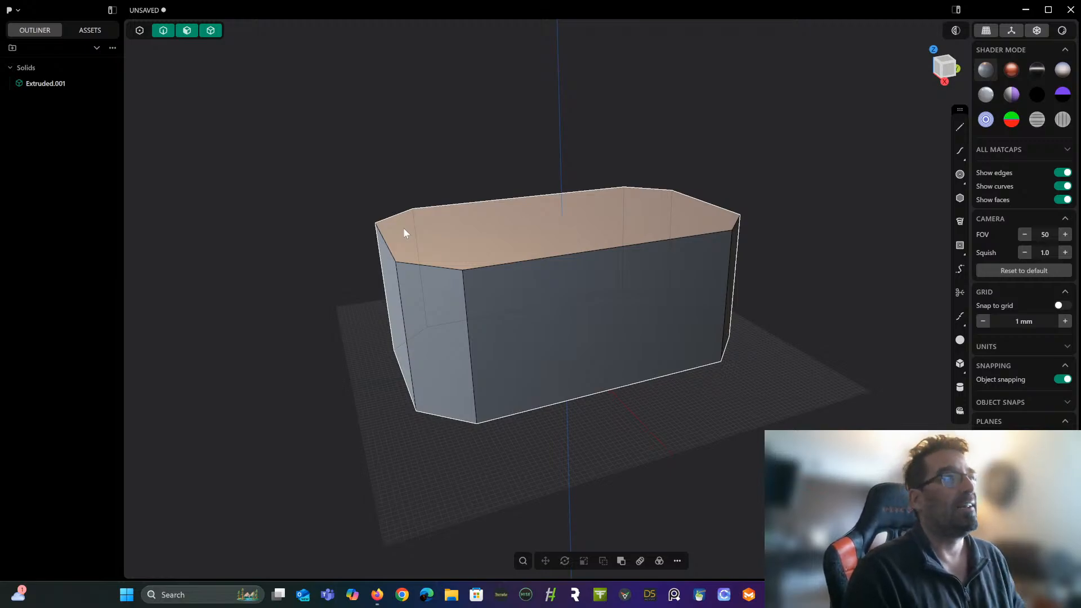
# In the Right view, draw a horizontal line about 469 mm long above the box, starting on the vertical centre axis.
pyautogui.moveTo(403, 228); pyautogui.dragTo(428, 257, button='middle')
pyautogui.moveTo(479, 214); pyautogui.dragTo(413, 201, button='middle')
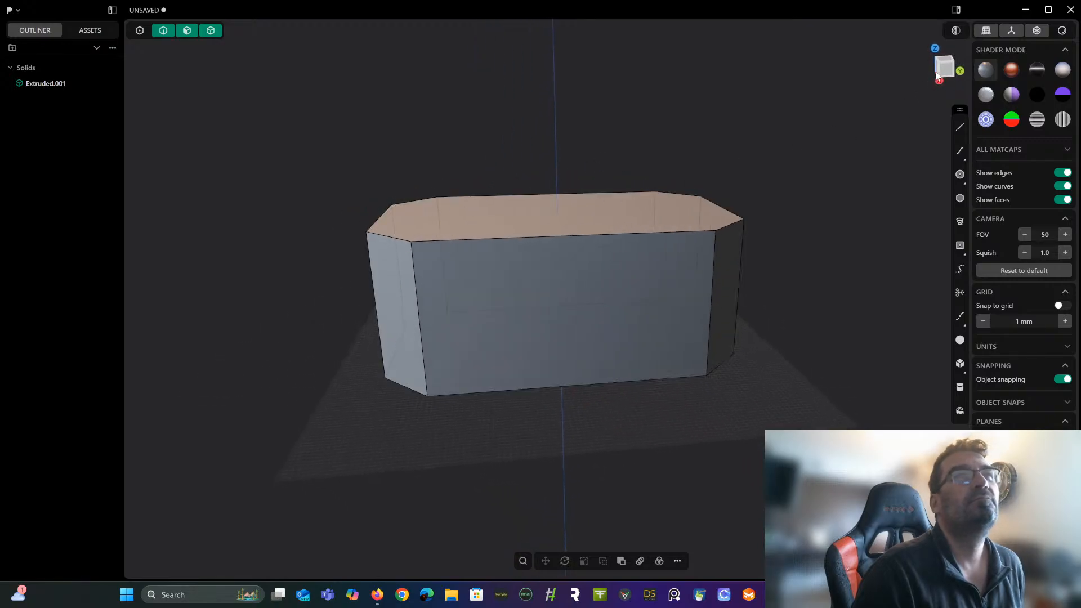
pyautogui.click(945, 71)
pyautogui.keyDown('shift'); pyautogui.moveTo(694, 232); pyautogui.dragTo(667, 350, button='middle'); pyautogui.keyUp('shift')
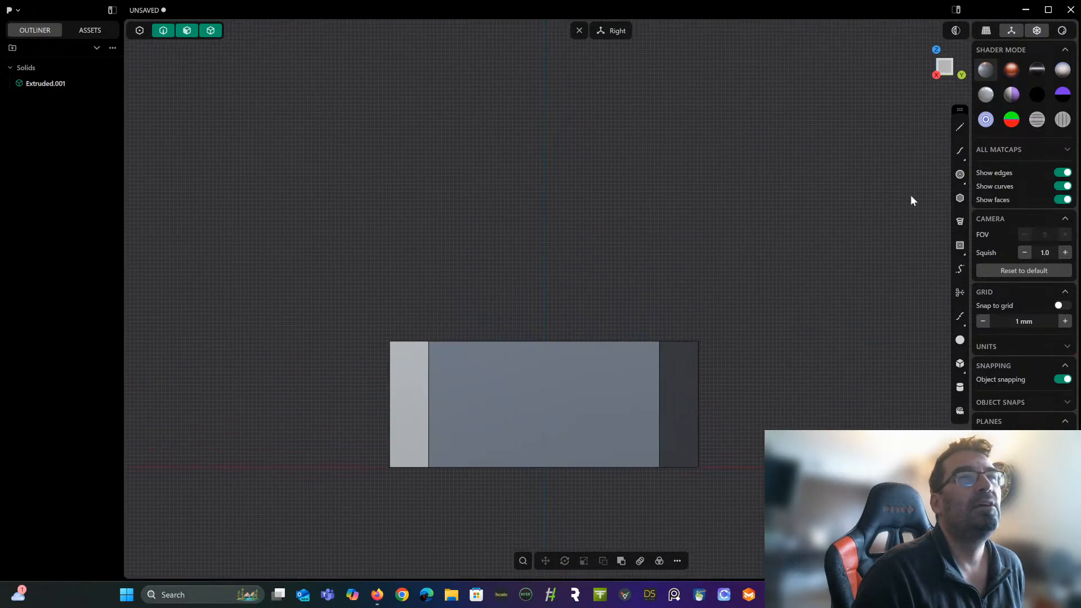
pyautogui.click(960, 128)
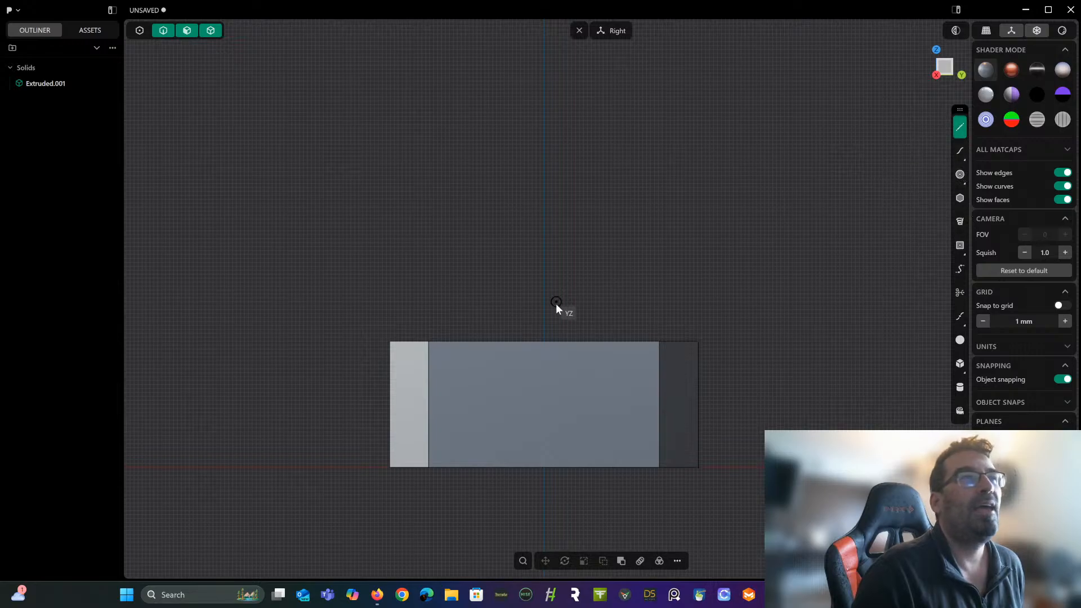
pyautogui.click(550, 258)
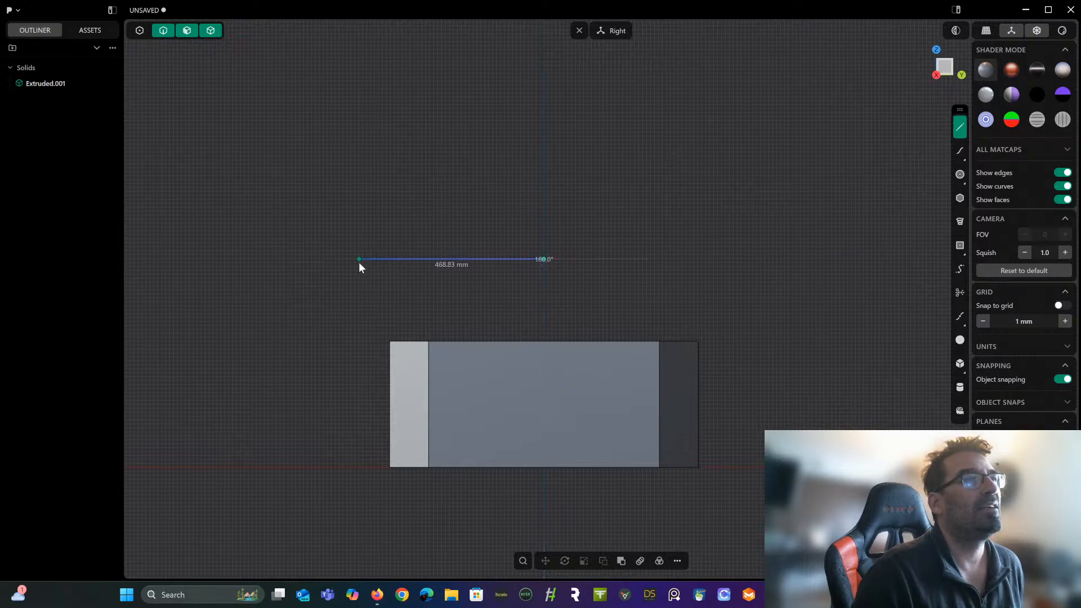
pyautogui.click(359, 260)
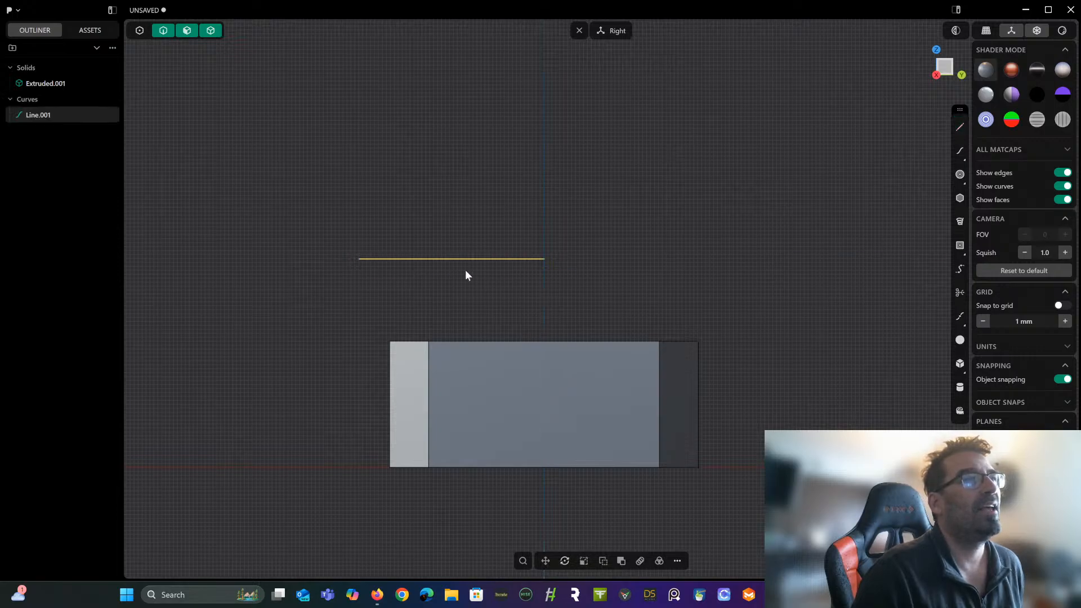
# Draw a slanted line from the box's upper corner on the same side, up across the horizontal line.
pyautogui.click(960, 127)
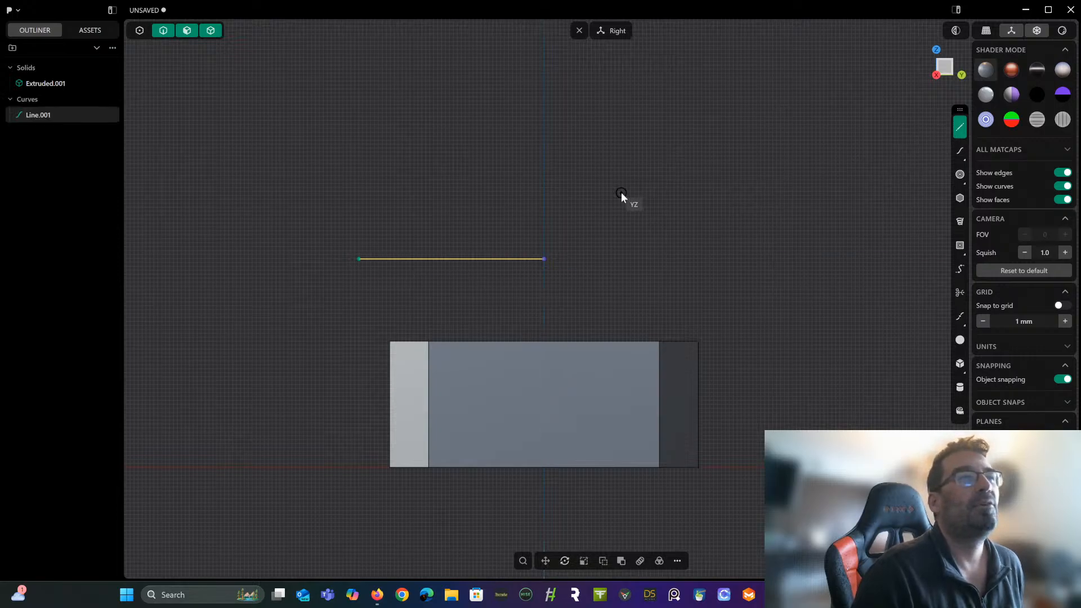
pyautogui.click(389, 342)
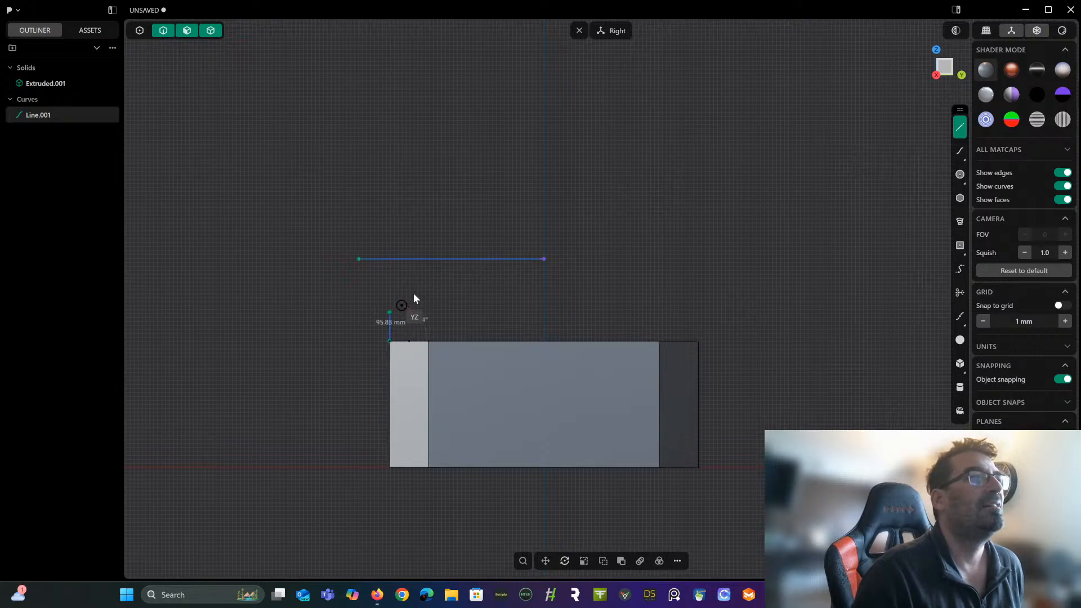
pyautogui.click(458, 225)
# Move the slanted line along X so its lower end sits at the middle of the box's top end edge.
pyautogui.moveTo(458, 225); pyautogui.dragTo(451, 288, button='middle')
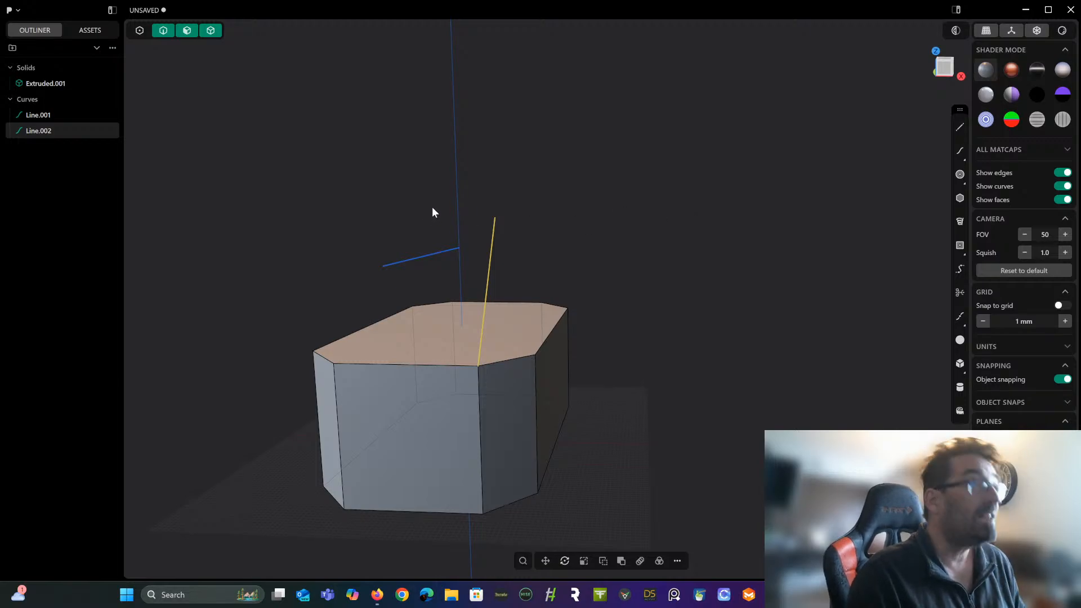
pyautogui.press('g')
pyautogui.moveTo(524, 292); pyautogui.dragTo(450, 287)
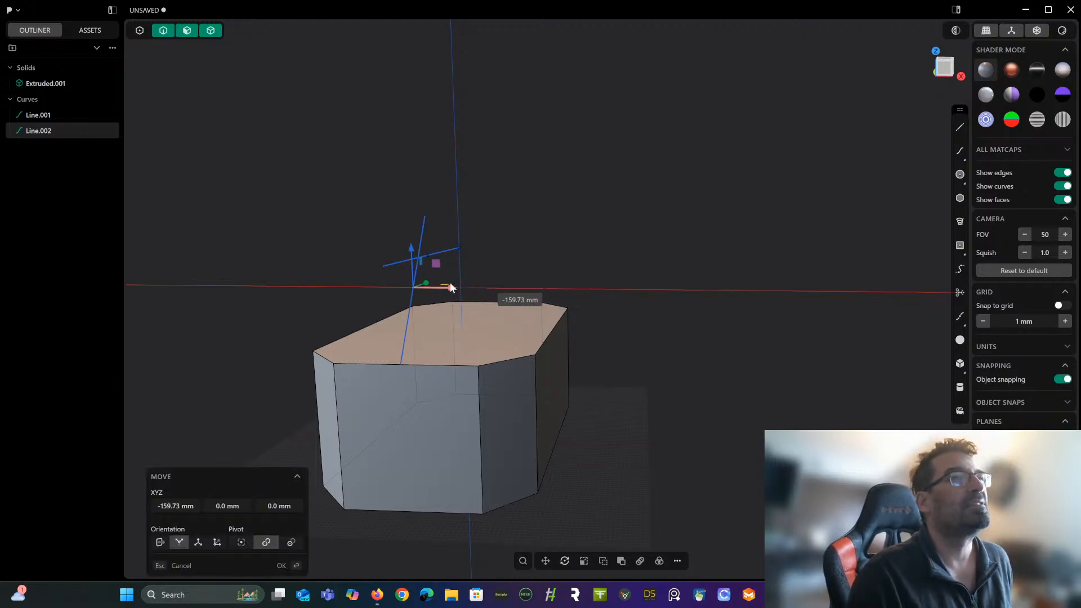
pyautogui.press('Return')
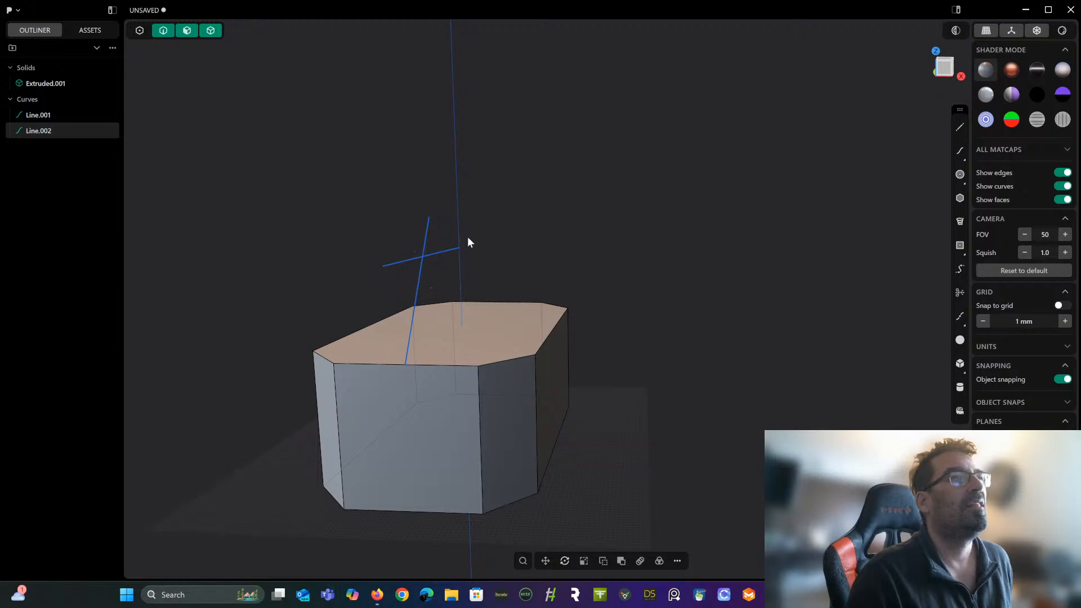
# Trim away the ends of the horizontal and slanted lines that overshoot their intersection.
pyautogui.moveTo(467, 237); pyautogui.dragTo(390, 246, button='middle')
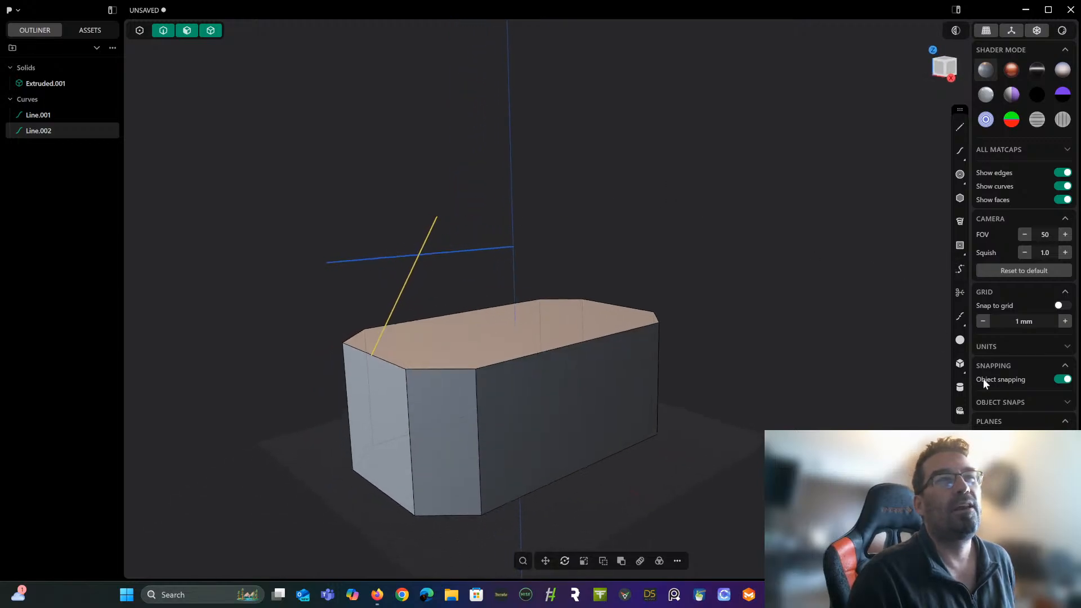
pyautogui.click(960, 316)
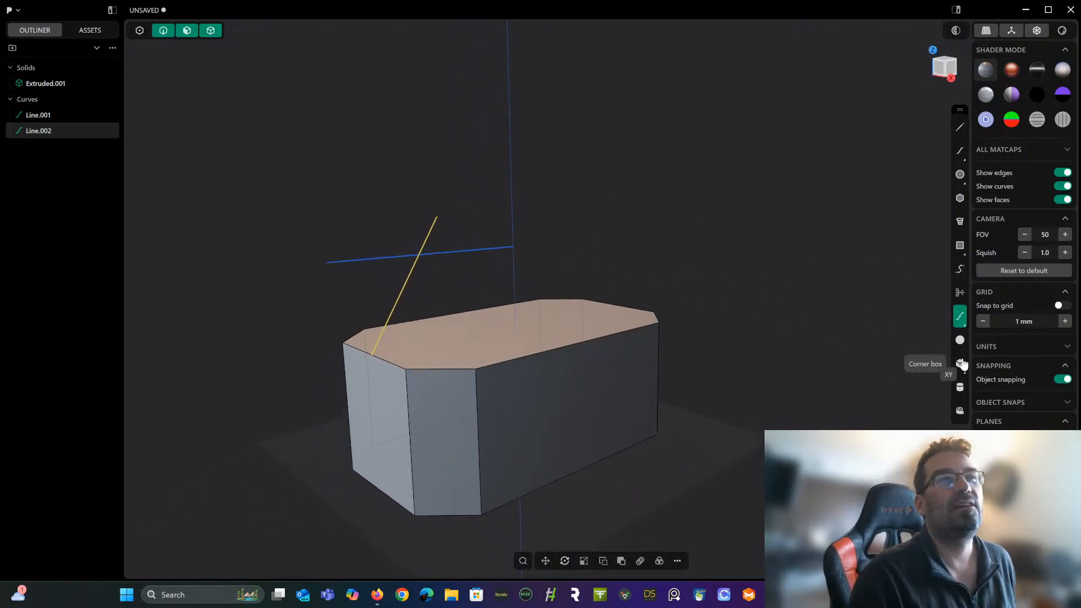
pyautogui.click(960, 293)
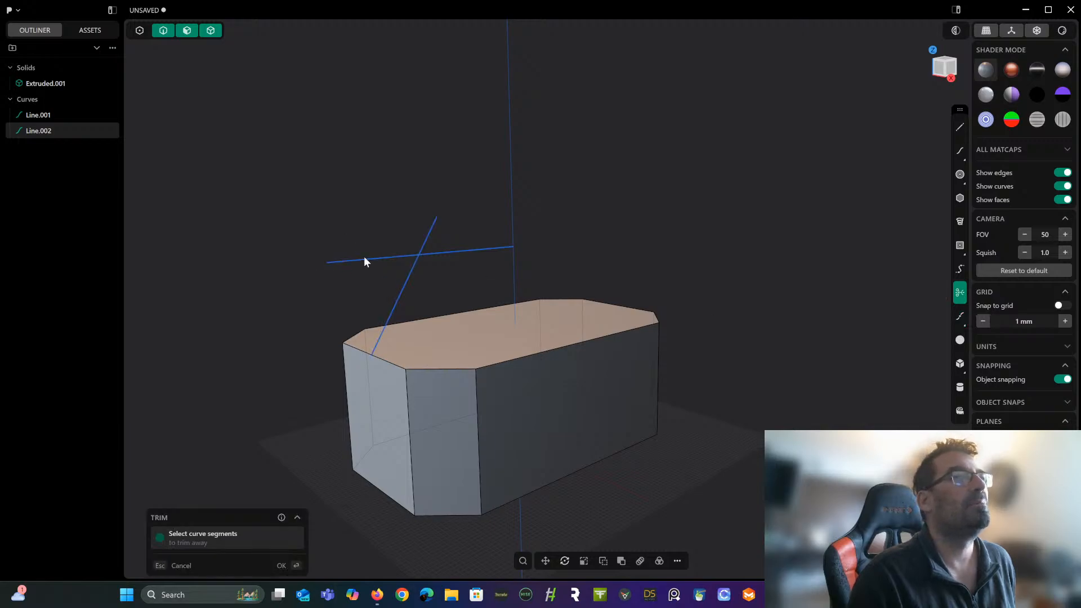
pyautogui.click(428, 242)
pyautogui.moveTo(415, 242); pyautogui.dragTo(468, 234, button='middle')
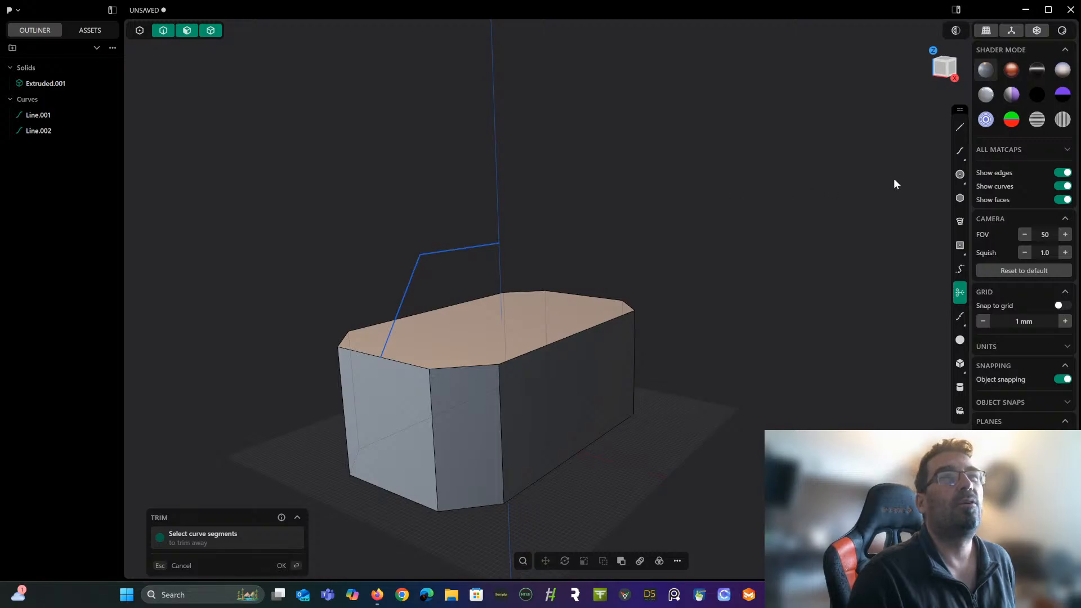
# In the Right view, close the profile with a polyline from the slanted line's base along the box top, then up the centre axis.
pyautogui.click(960, 128)
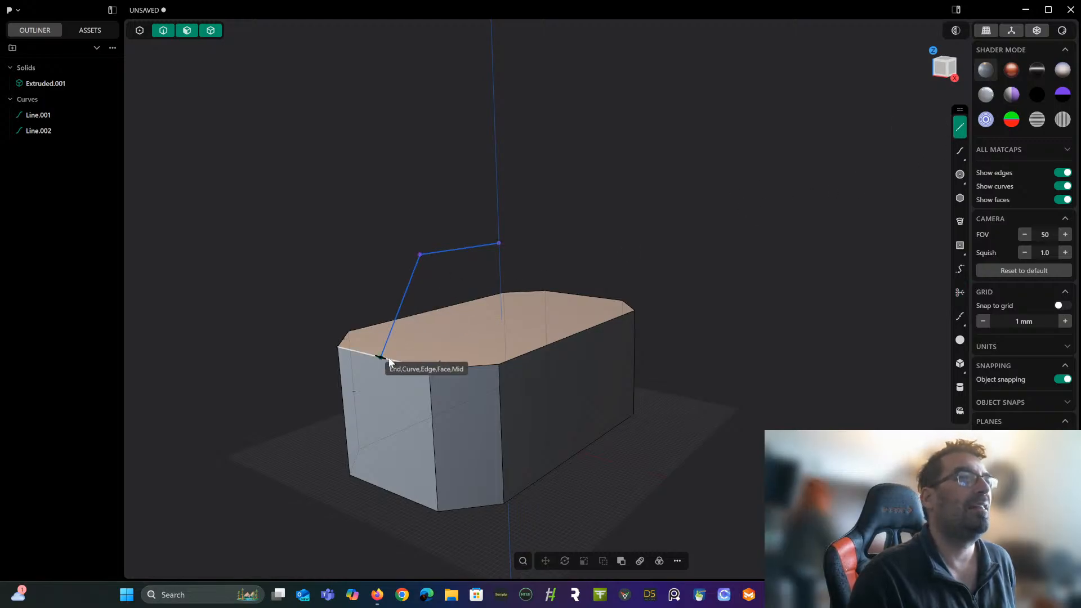
pyautogui.click(955, 78)
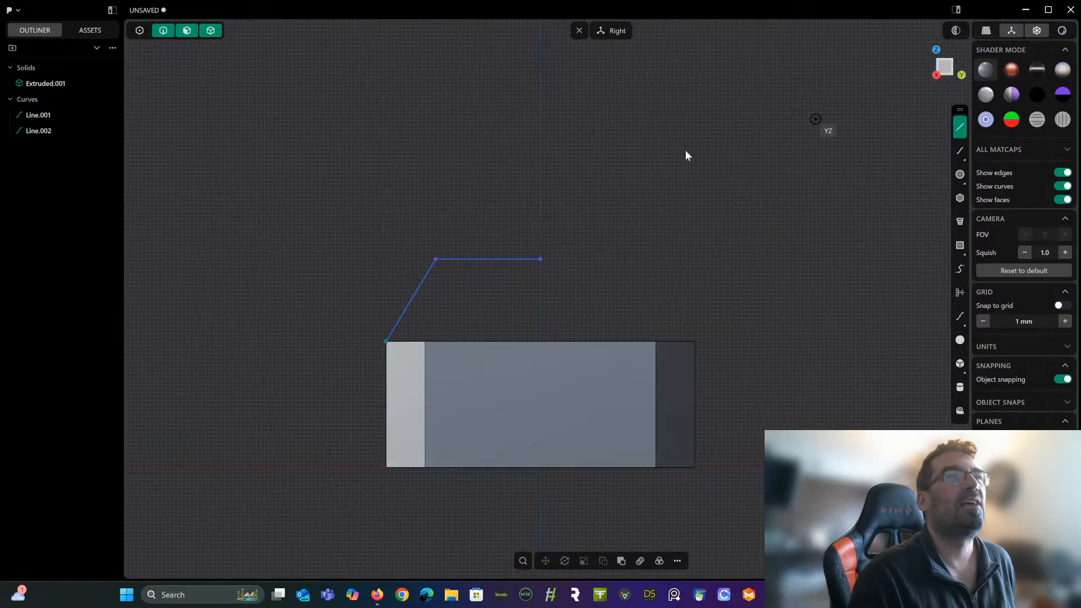
pyautogui.click(386, 341)
pyautogui.click(543, 344)
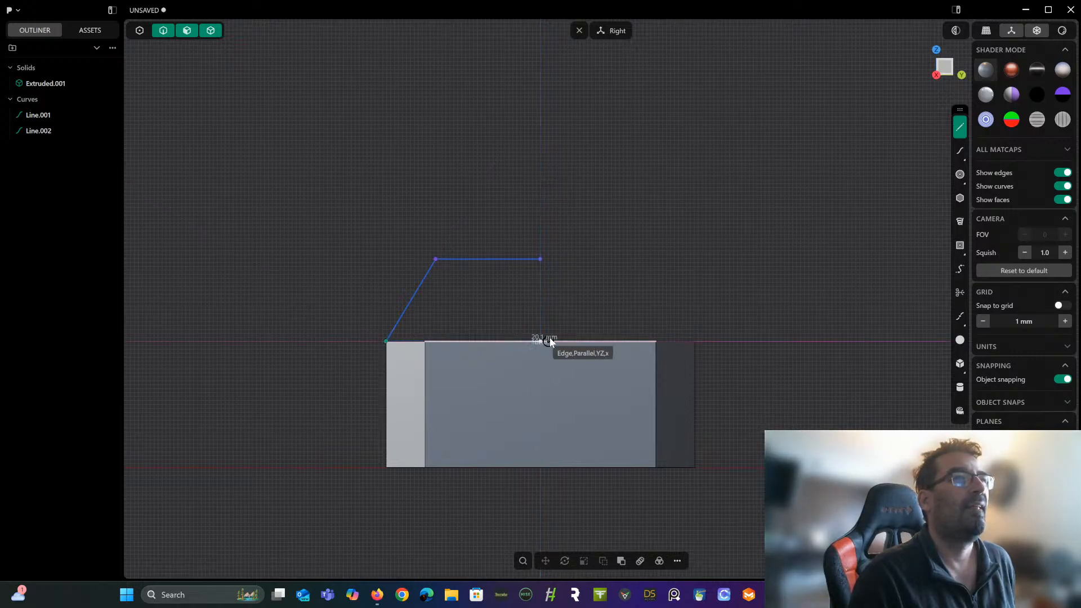
pyautogui.click(540, 260)
# Extrude the closed side profile symmetrically by 248.73 mm in both directions across the box's width.
pyautogui.moveTo(543, 260); pyautogui.dragTo(646, 297, button='middle')
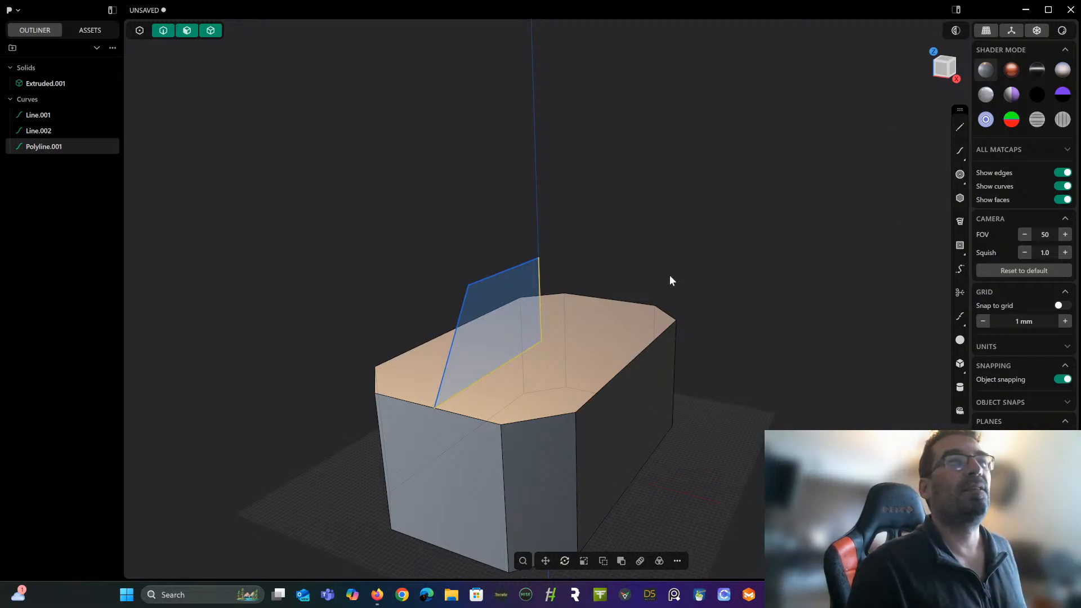
pyautogui.click(491, 308)
pyautogui.press('e')
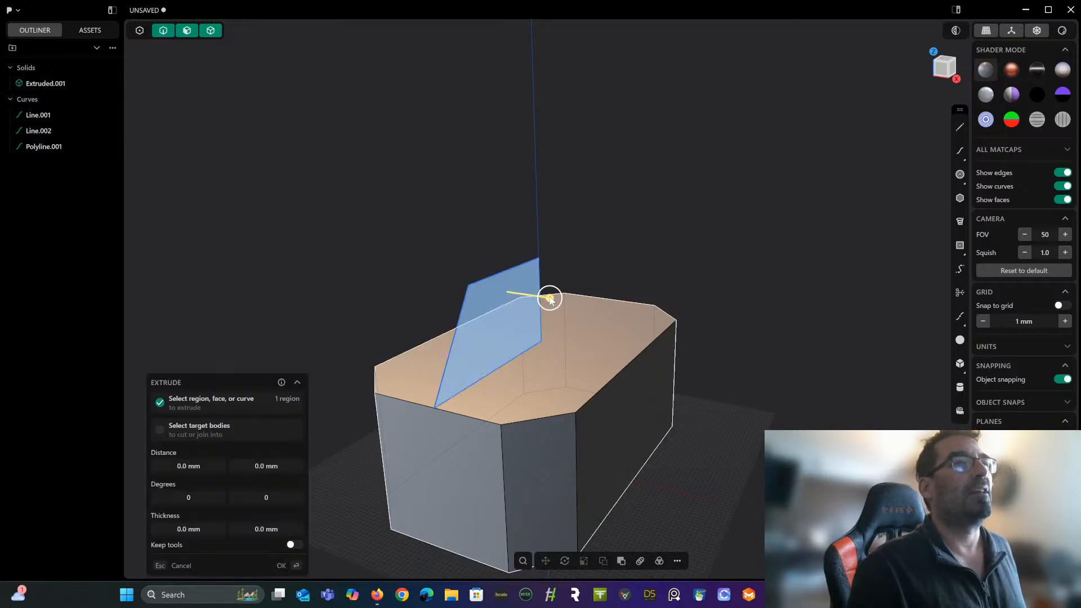
pyautogui.moveTo(550, 298); pyautogui.dragTo(600, 404)
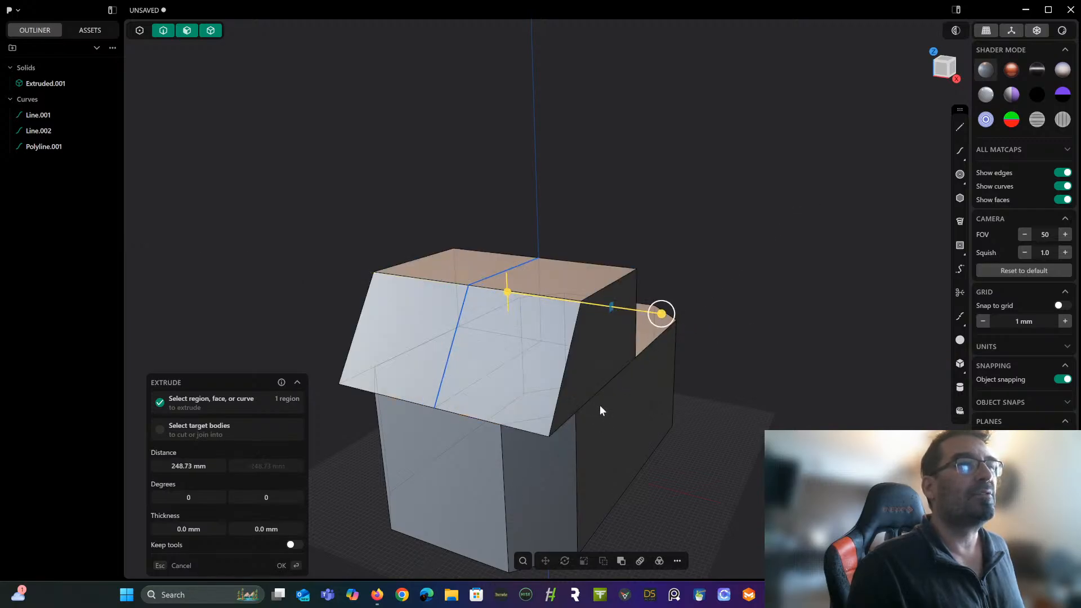
pyautogui.press('Return')
pyautogui.moveTo(600, 403); pyautogui.dragTo(668, 305, button='middle')
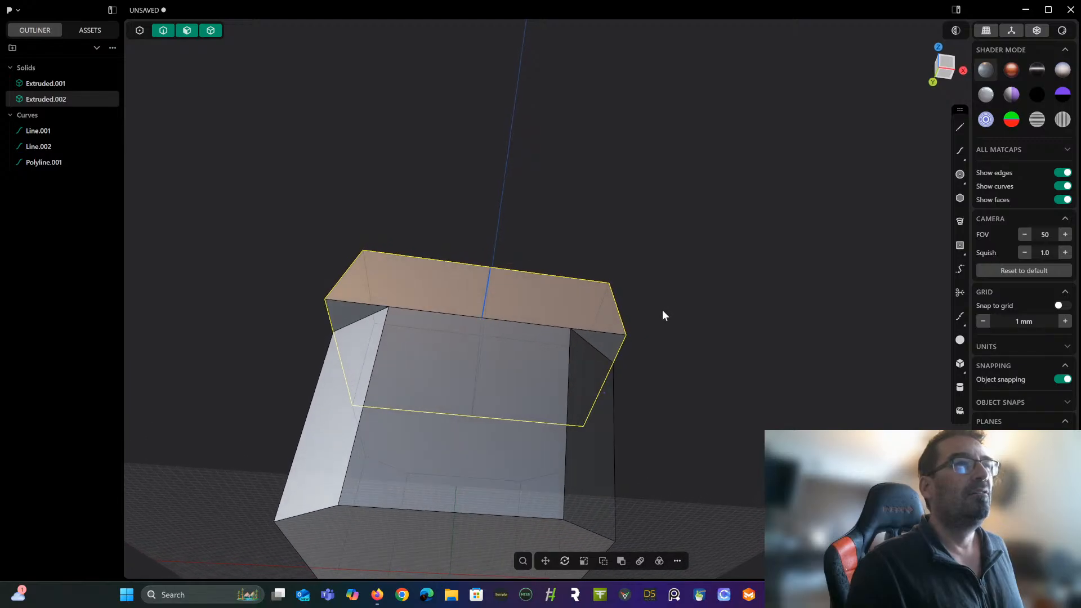
pyautogui.moveTo(608, 289); pyautogui.dragTo(702, 303, button='middle')
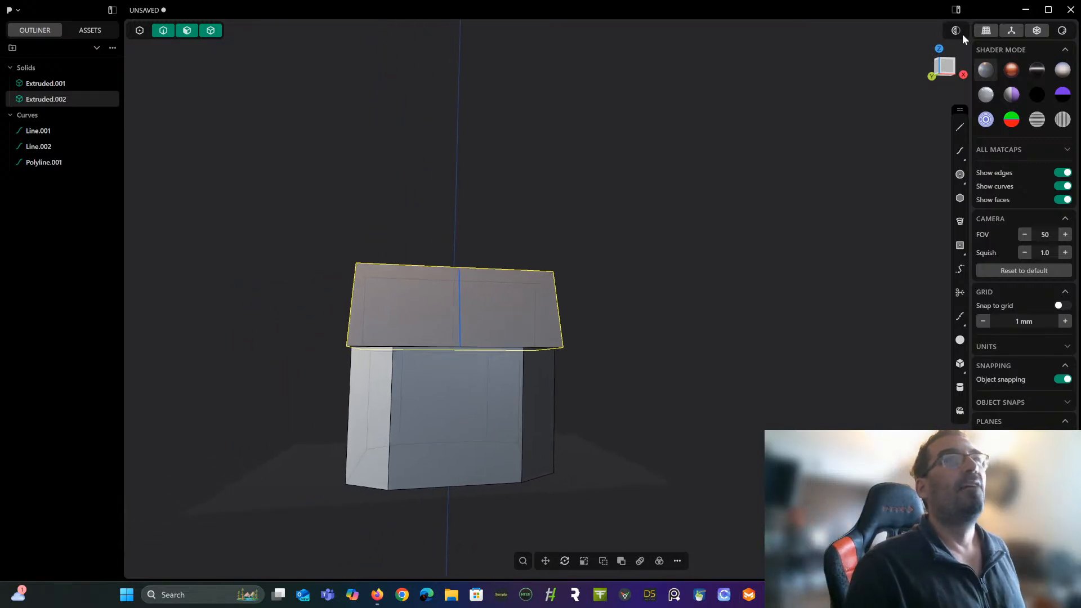
# In the Front view, draw a vertical line about 404 mm long from the box's right-hand chamfer edge up past the upper section.
pyautogui.click(948, 71)
pyautogui.scroll(3, 626, 237)
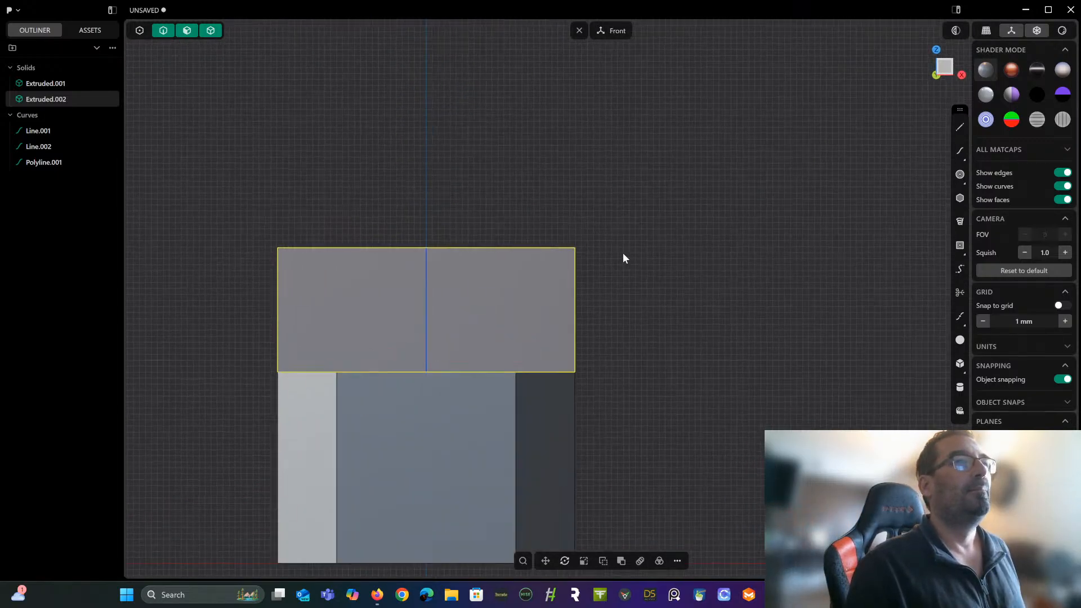
pyautogui.click(959, 129)
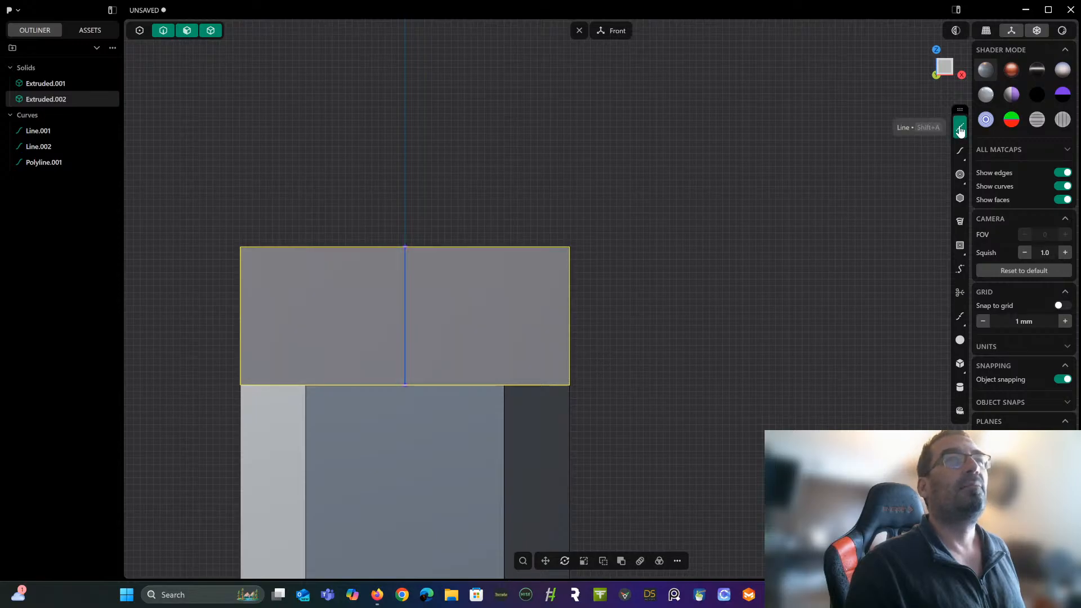
pyautogui.click(504, 432)
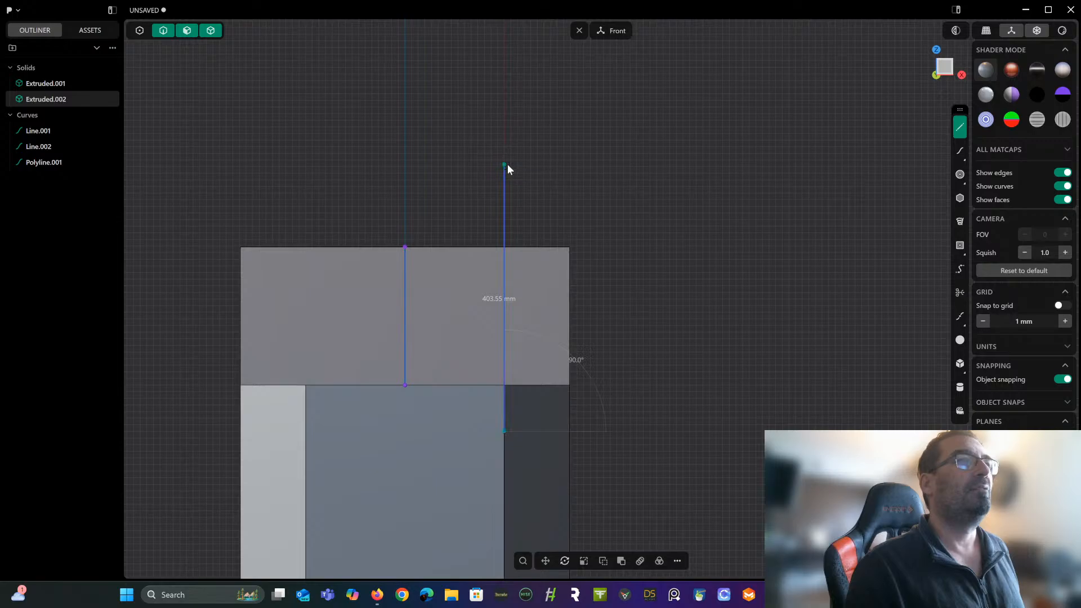
pyautogui.click(505, 164)
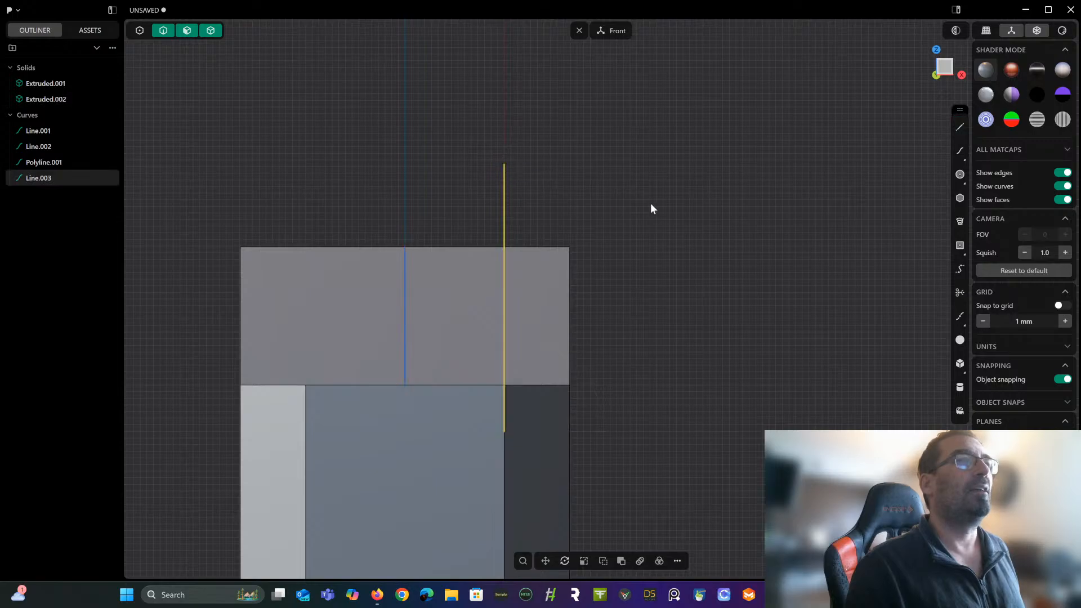
# Draw a slanted line from the upper section's lower right corner to where the vertical line crosses its top edge.
pyautogui.click(960, 126)
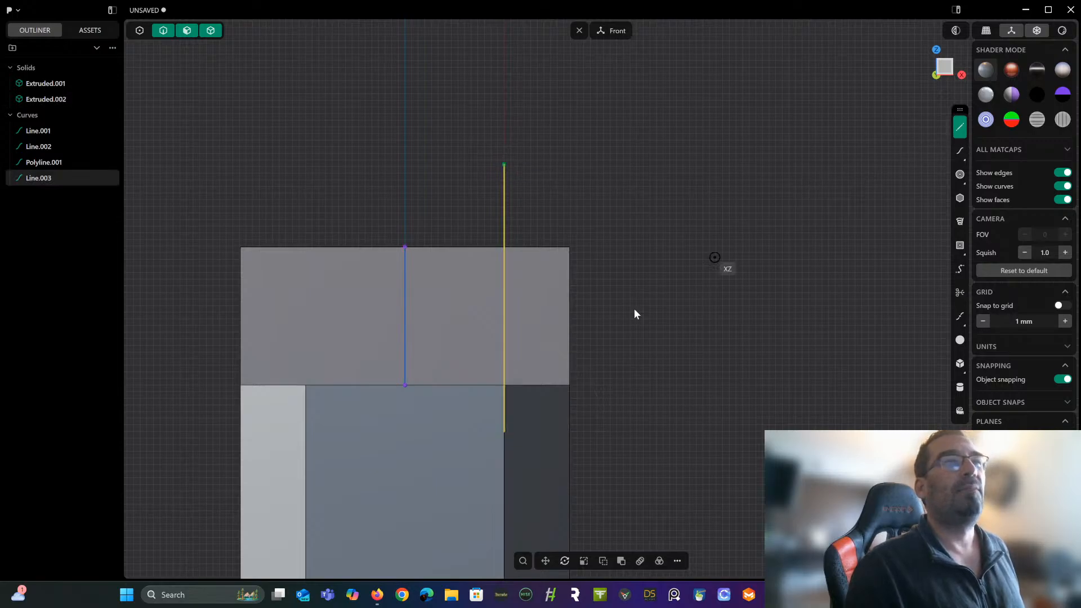
pyautogui.click(569, 385)
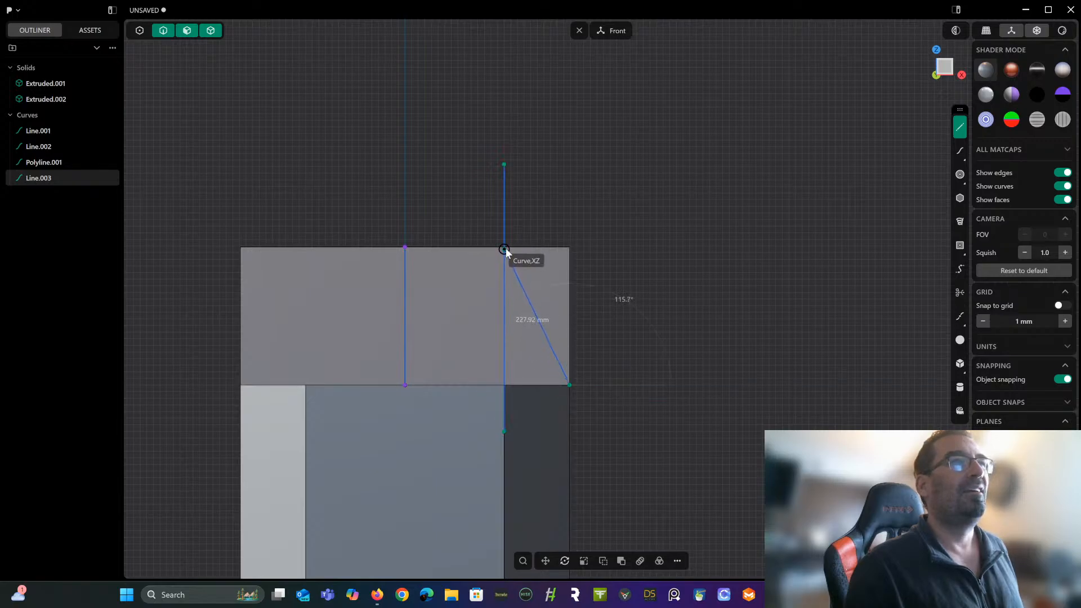
pyautogui.scroll(2, 504, 248)
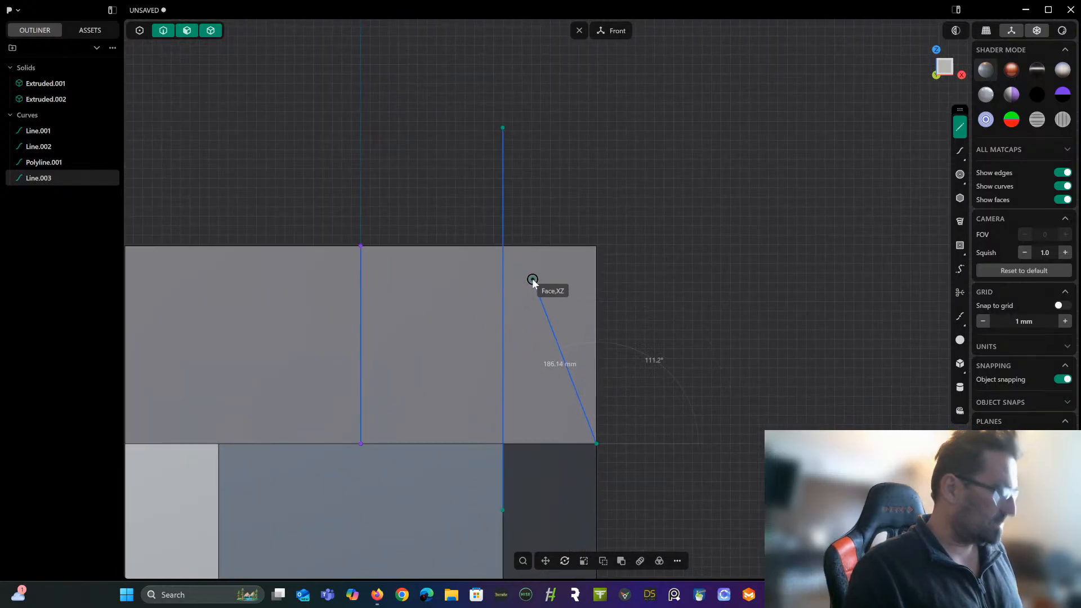
pyautogui.click(502, 246)
pyautogui.moveTo(596, 280); pyautogui.dragTo(556, 272, button='middle')
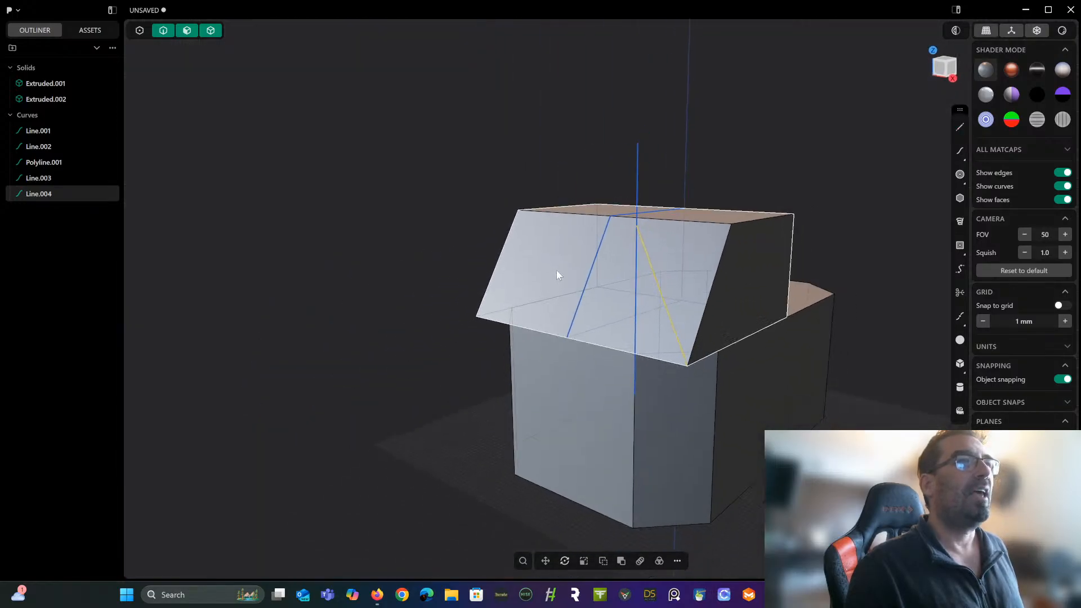
pyautogui.click(769, 141)
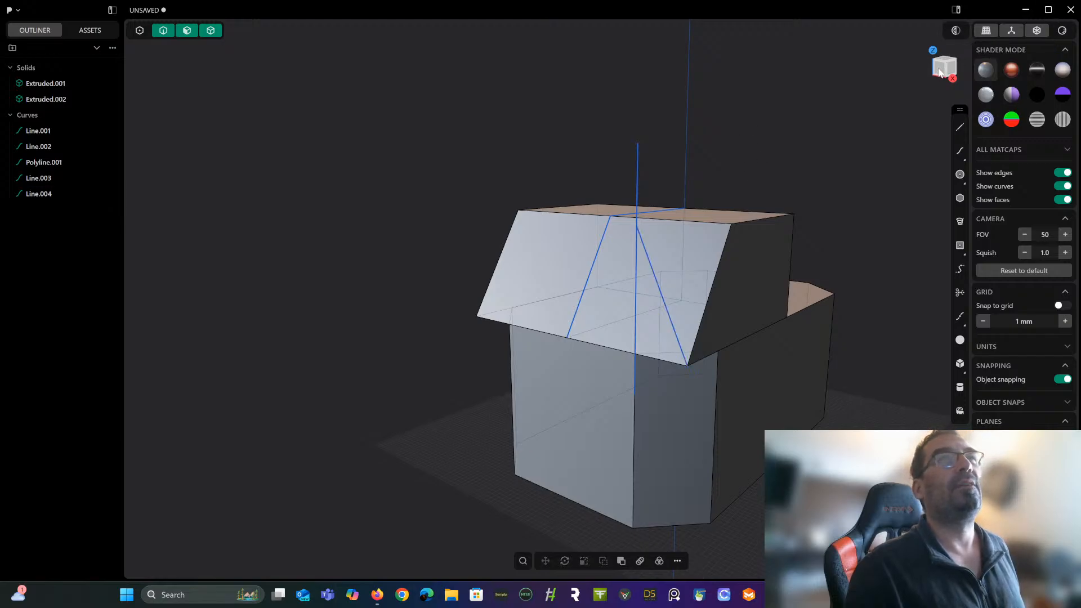
# In the Front view, cut the upper solid with the slanted line.
pyautogui.click(939, 72)
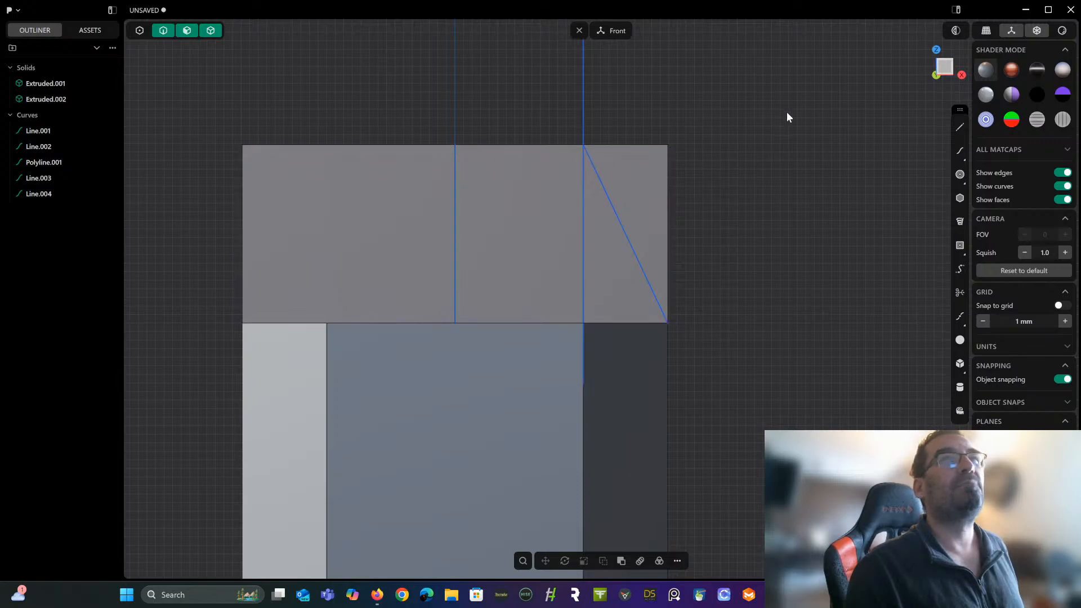
pyautogui.click(211, 31)
pyautogui.click(642, 167)
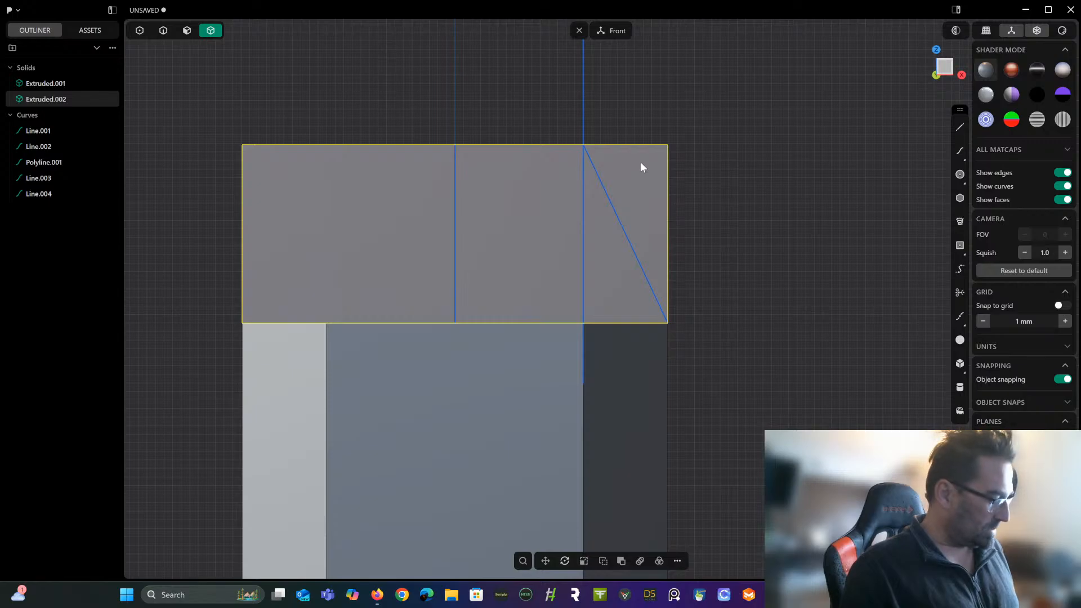
pyautogui.press('c')
pyautogui.click(611, 213)
pyautogui.press('Return')
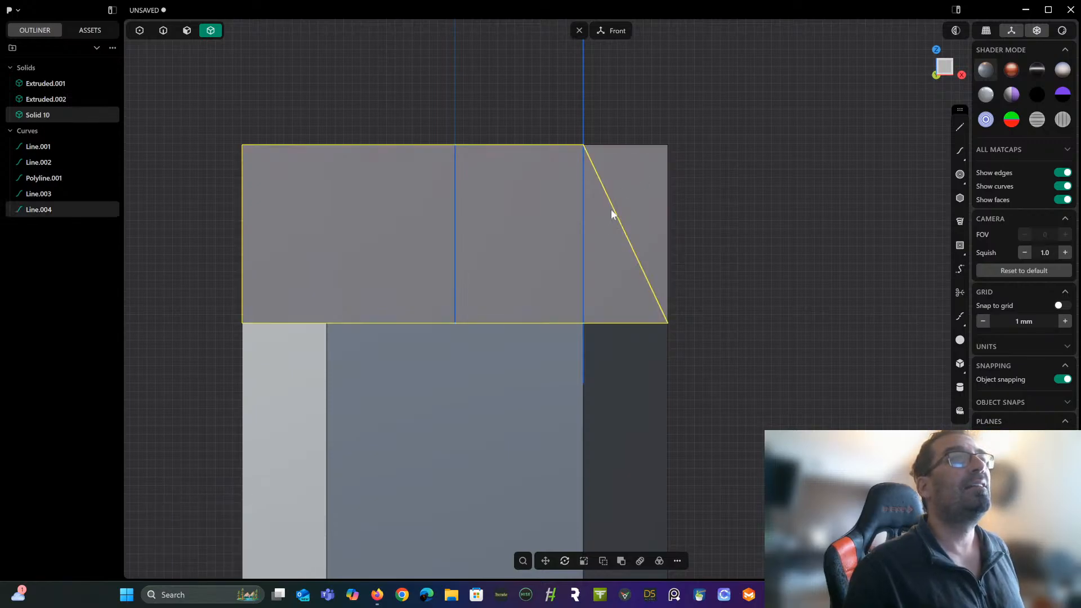
# Delete the cut-off wedge outside the slanted line on the upper section.
pyautogui.moveTo(643, 215); pyautogui.dragTo(610, 238, button='middle')
pyautogui.click(630, 194)
pyautogui.press('Delete')
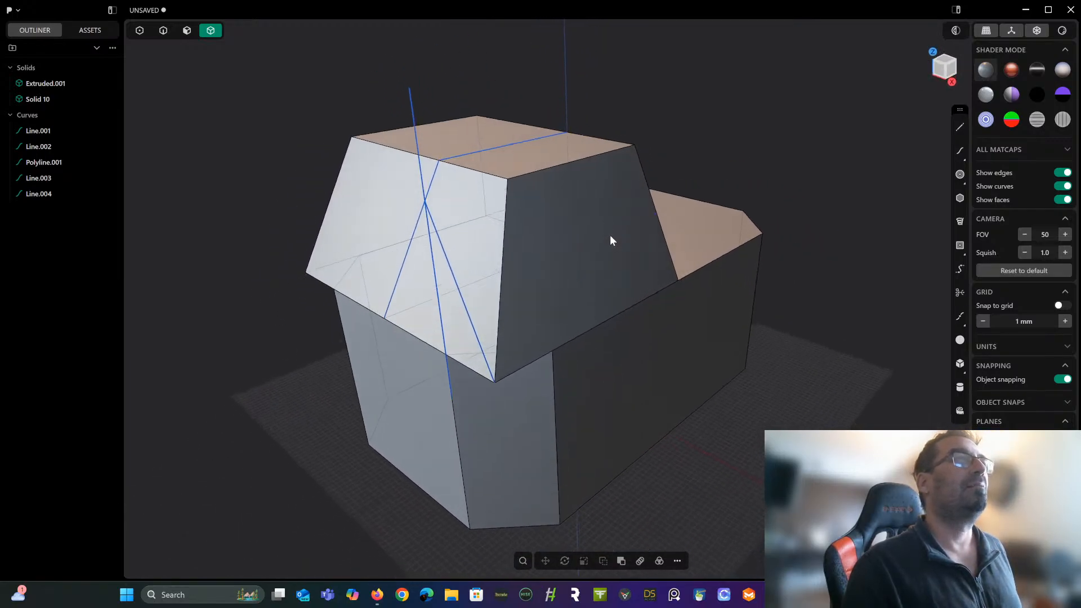
pyautogui.moveTo(469, 133); pyautogui.dragTo(542, 123, button='middle')
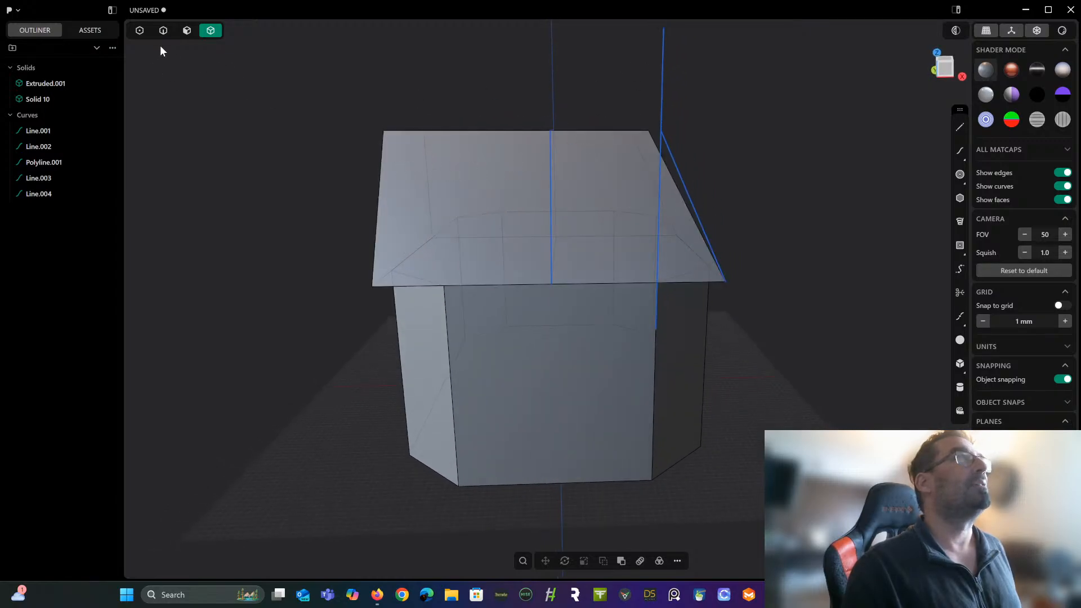
# Delete the vertical and slanted guide lines at the cut side and the line down the middle of the sloped face.
pyautogui.click(163, 29)
pyautogui.moveTo(581, 53); pyautogui.dragTo(695, 104)
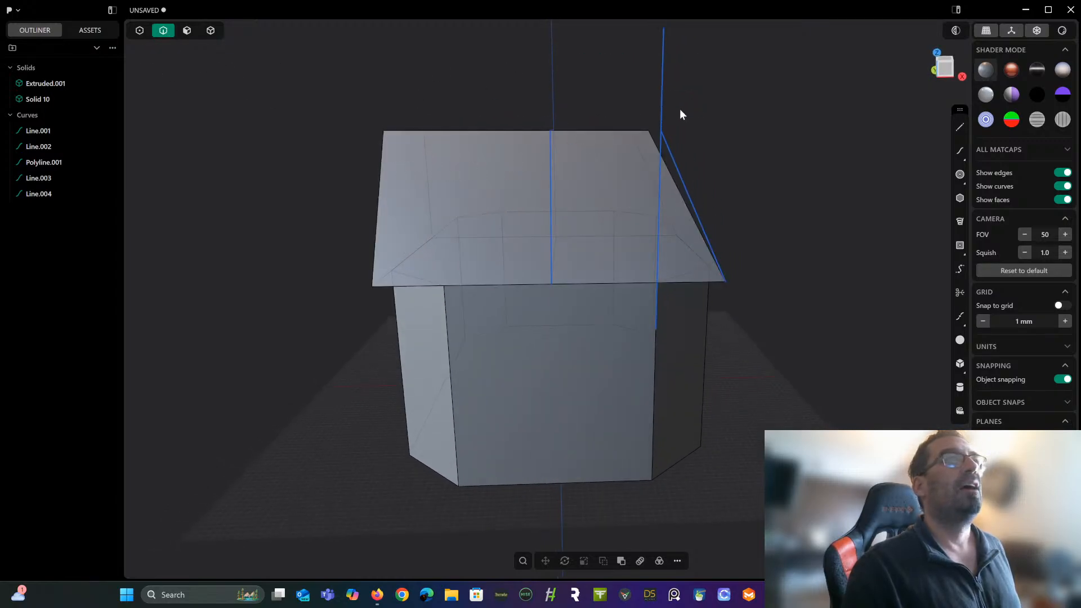
pyautogui.click(661, 138)
pyautogui.click(664, 142)
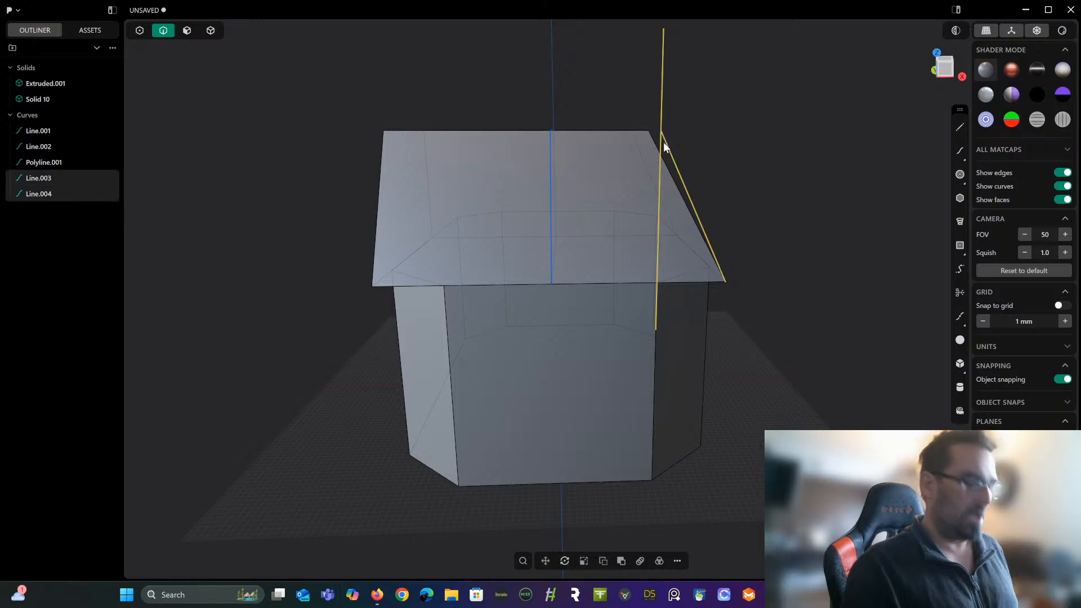
pyautogui.press('Delete')
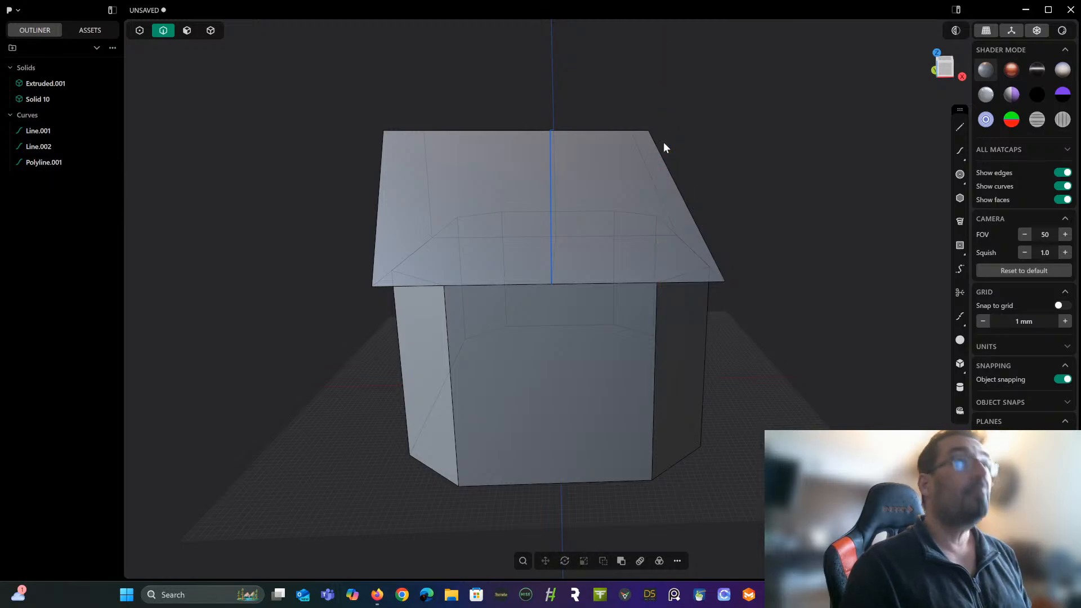
pyautogui.click(550, 156)
pyautogui.press('Delete')
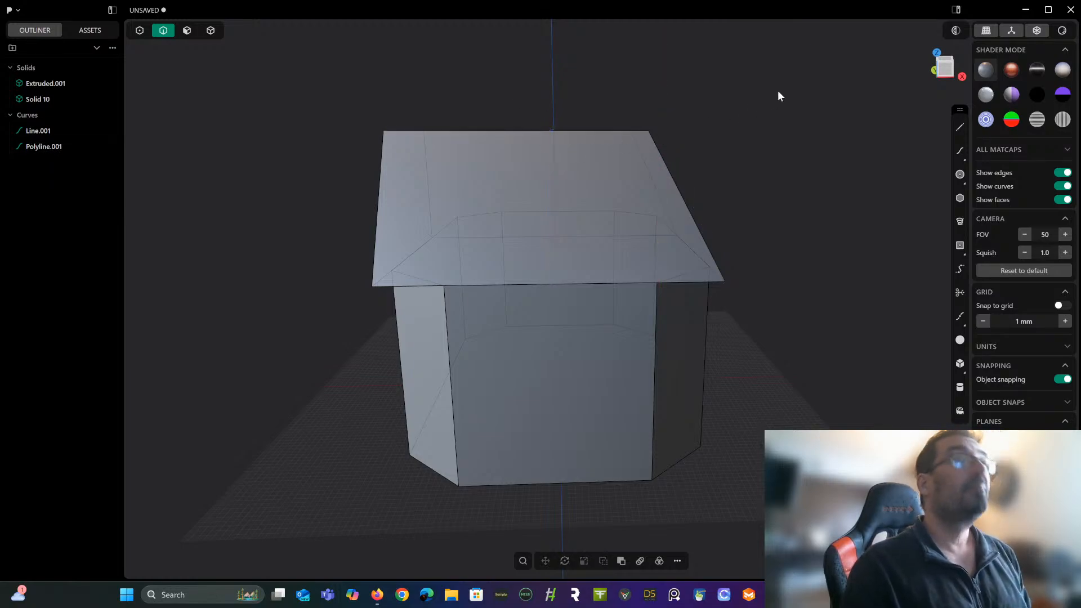
# Turn off the see-through display and inspect the upper section's overhang above the box's chamfered corners from below.
pyautogui.click(1035, 30)
pyautogui.moveTo(787, 113); pyautogui.dragTo(747, 118, button='middle')
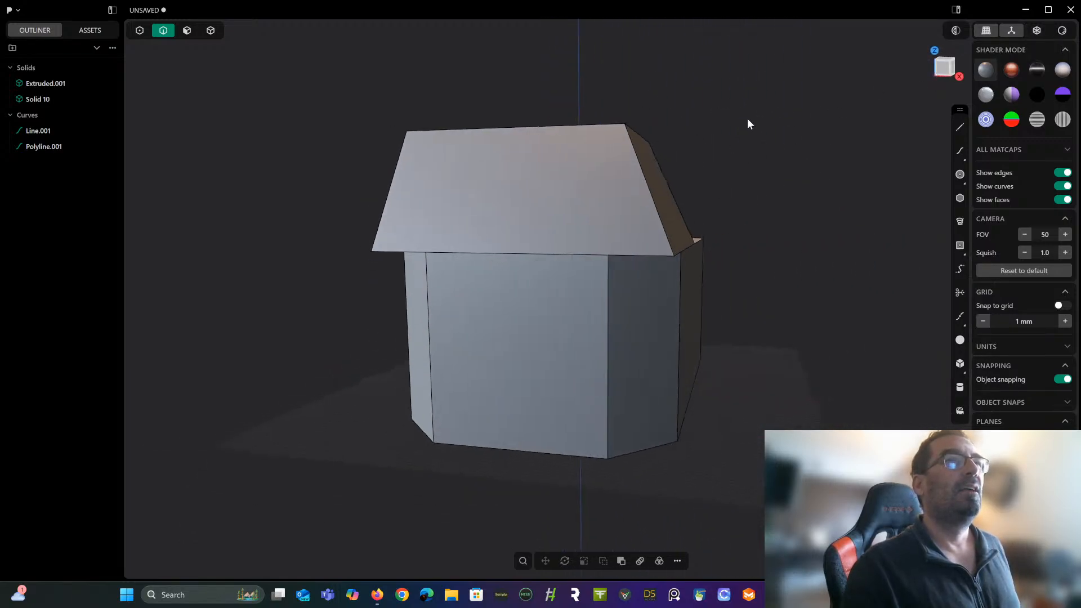
pyautogui.moveTo(532, 171); pyautogui.dragTo(535, 124, button='middle')
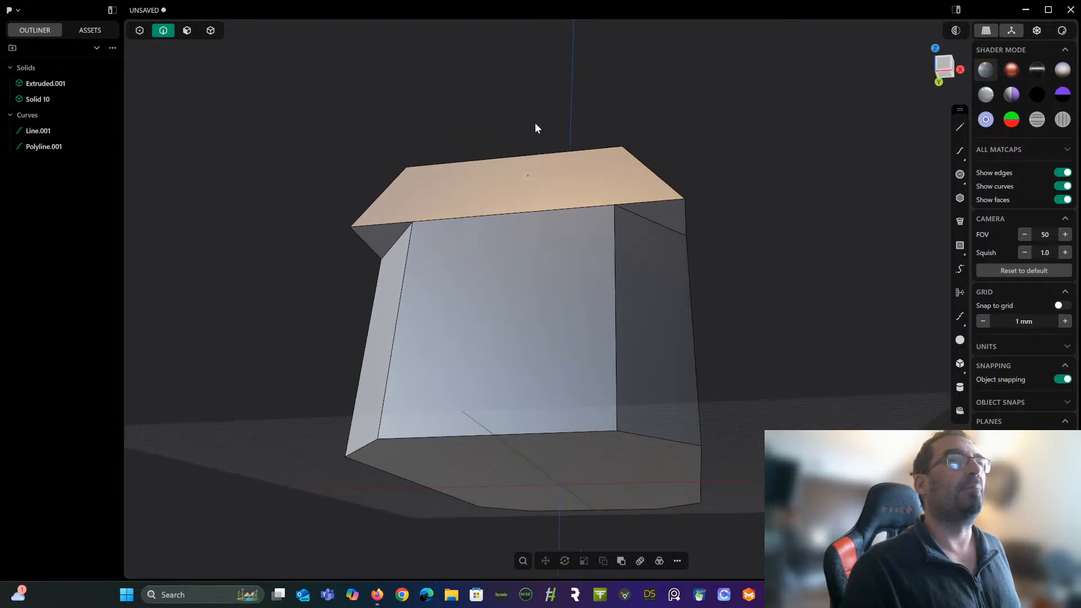
pyautogui.moveTo(631, 194); pyautogui.dragTo(647, 213, button='middle')
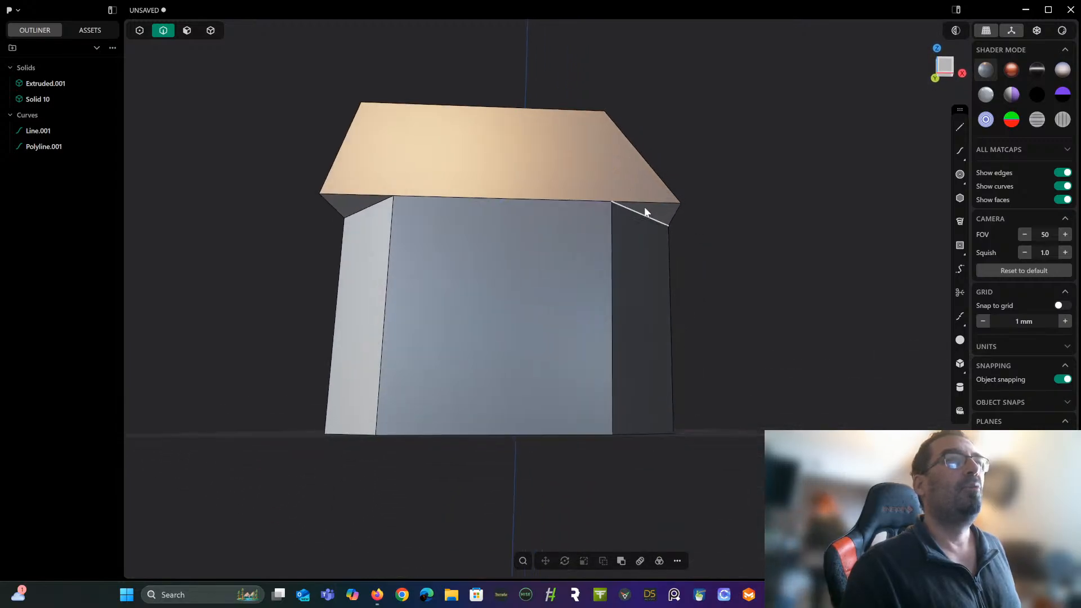
pyautogui.moveTo(588, 113); pyautogui.dragTo(497, 10, button='middle')
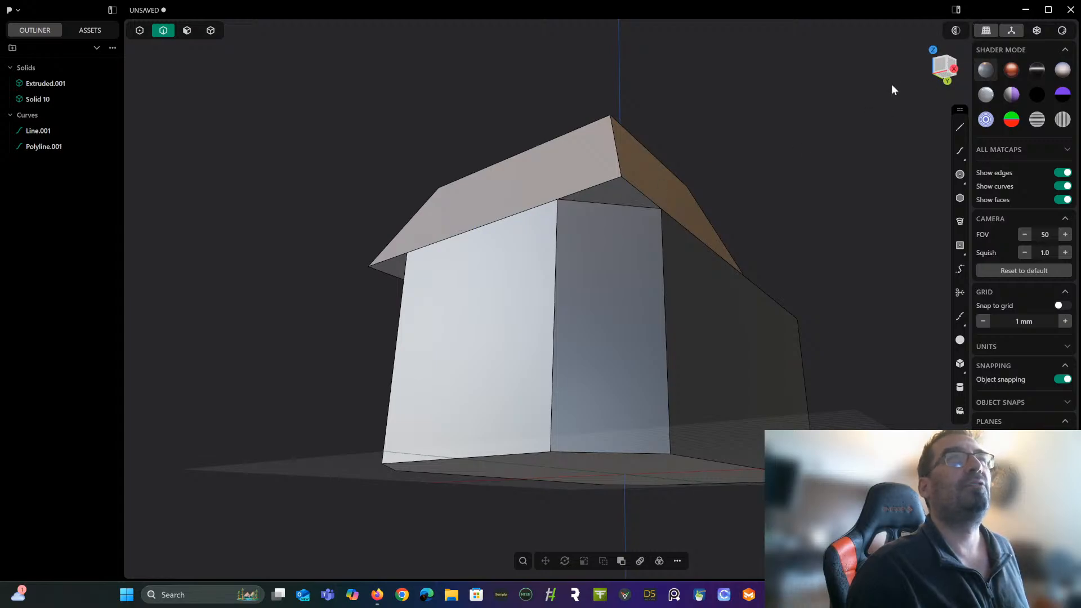
pyautogui.click(616, 201)
pyautogui.press('f')
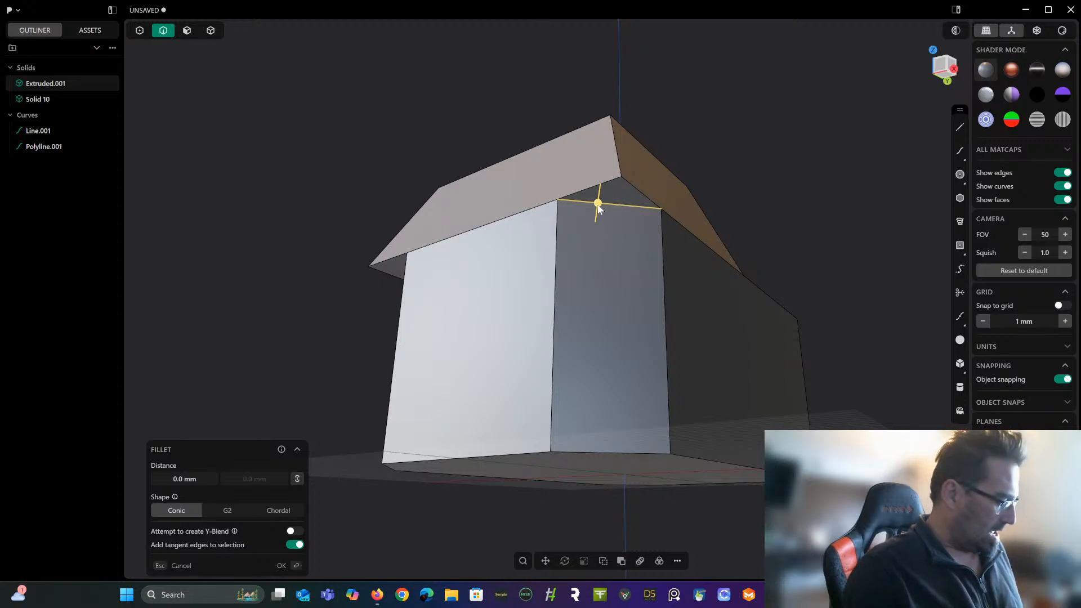
pyautogui.press('Escape')
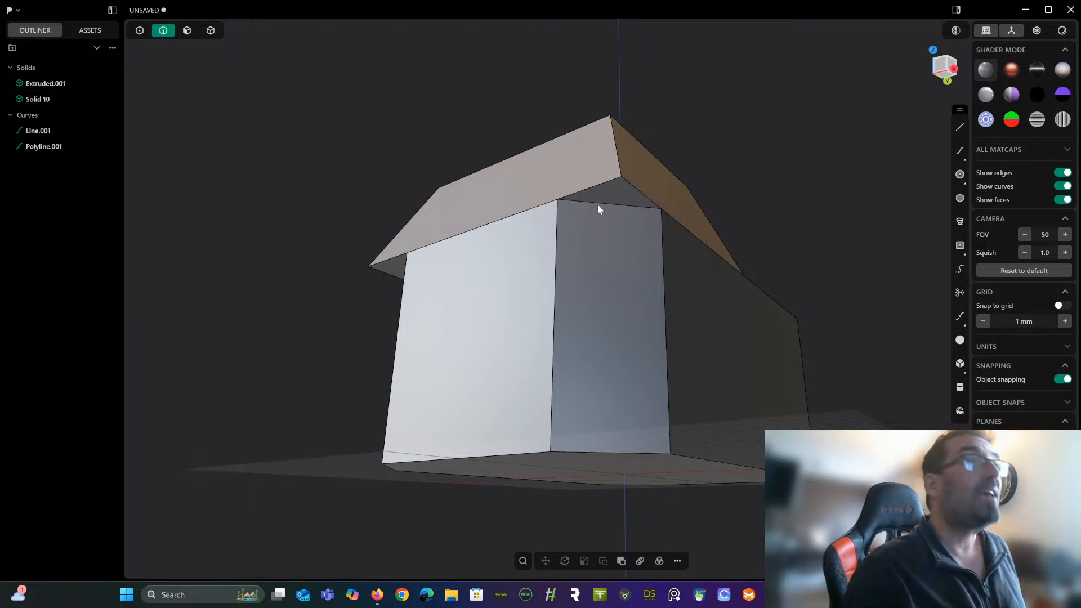
pyautogui.click(596, 201)
pyautogui.press('f')
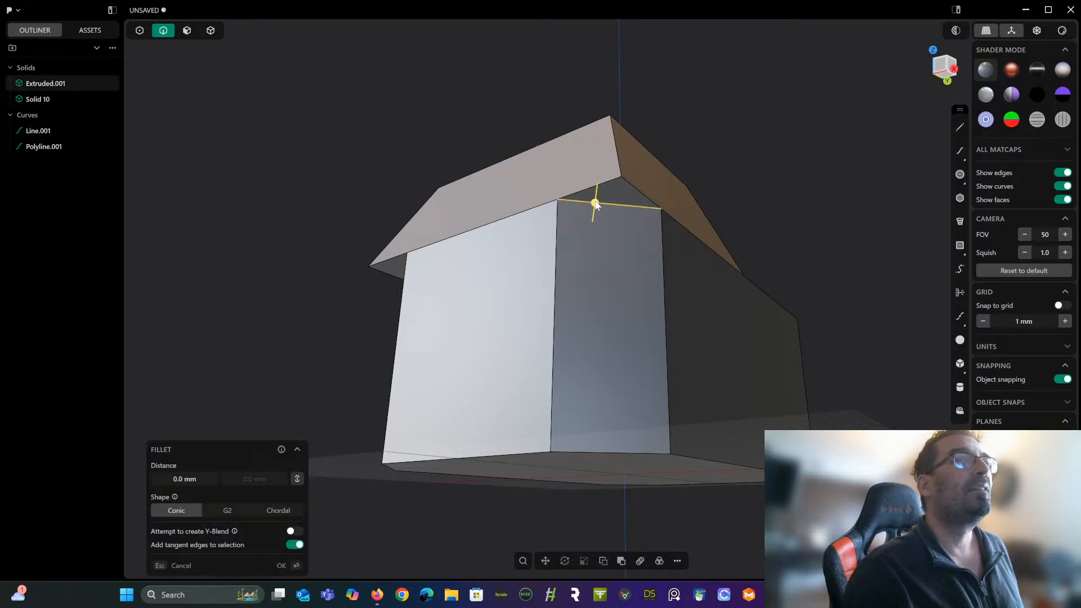
pyautogui.moveTo(596, 202); pyautogui.dragTo(653, 215, button='middle')
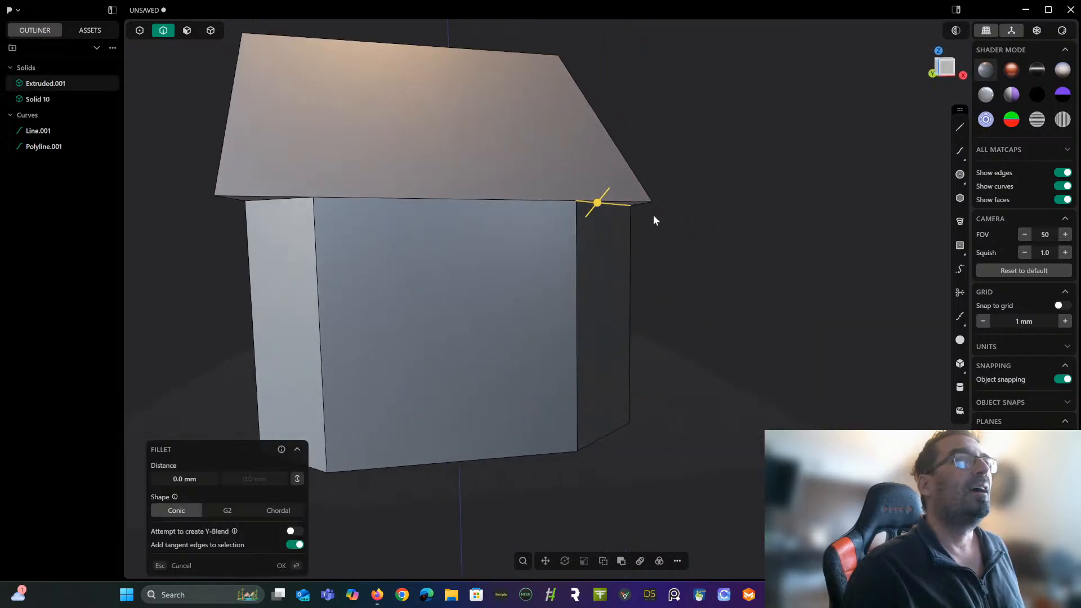
pyautogui.click(945, 69)
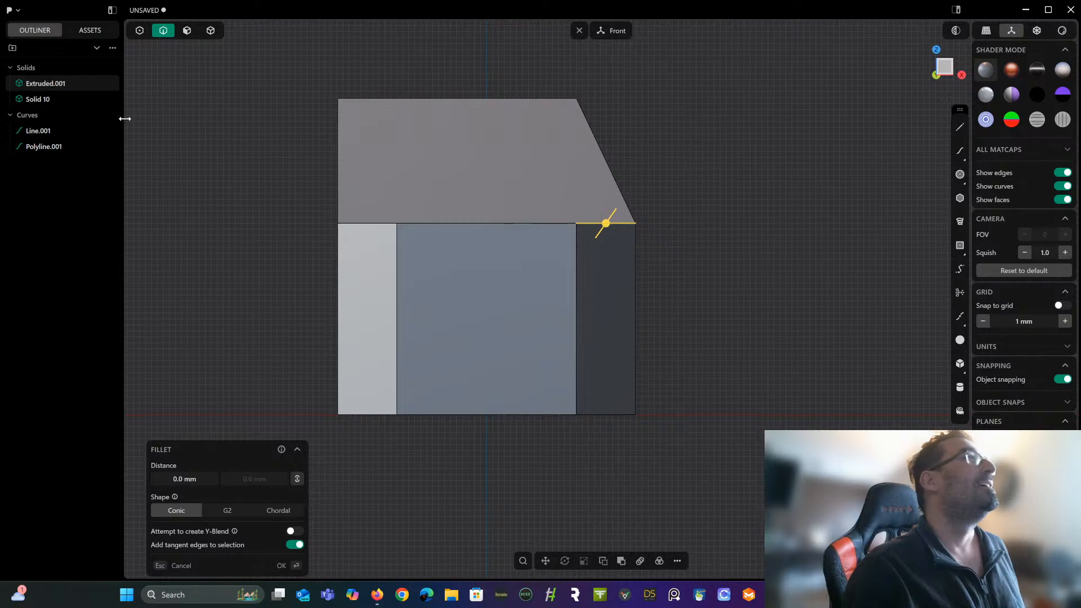
# Delete the two remaining curves, the horizontal top line and the polyline.
pyautogui.click(27, 133)
pyautogui.moveTo(176, 157); pyautogui.dragTo(330, 120, button='middle')
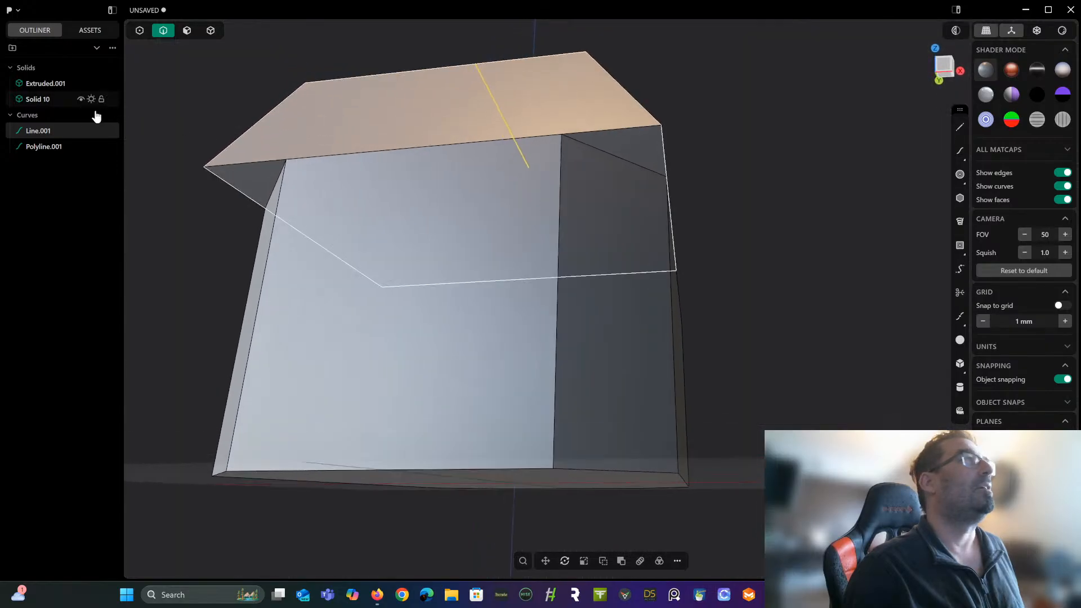
pyautogui.keyDown('shift'); pyautogui.click(53, 148); pyautogui.keyUp('shift')
pyautogui.press('Delete')
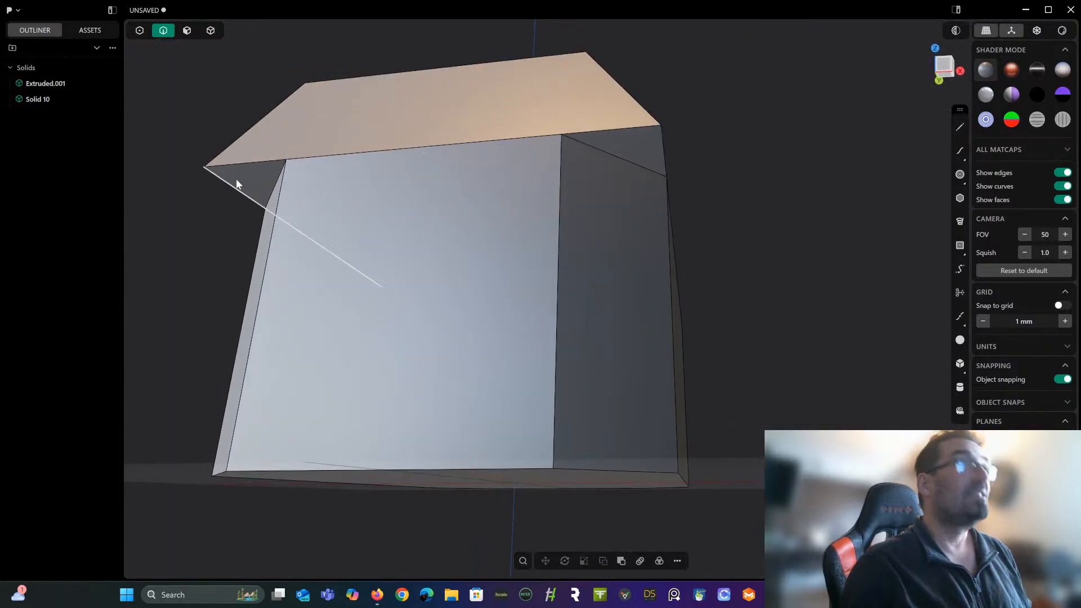
pyautogui.click(588, 145)
pyautogui.press('f')
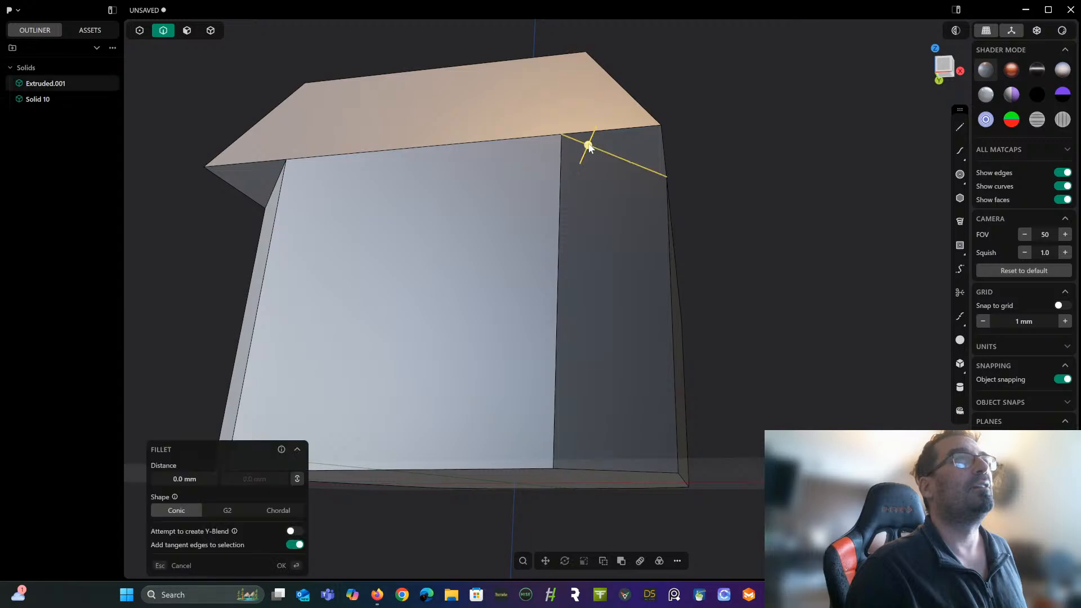
pyautogui.press('Escape')
pyautogui.press('f')
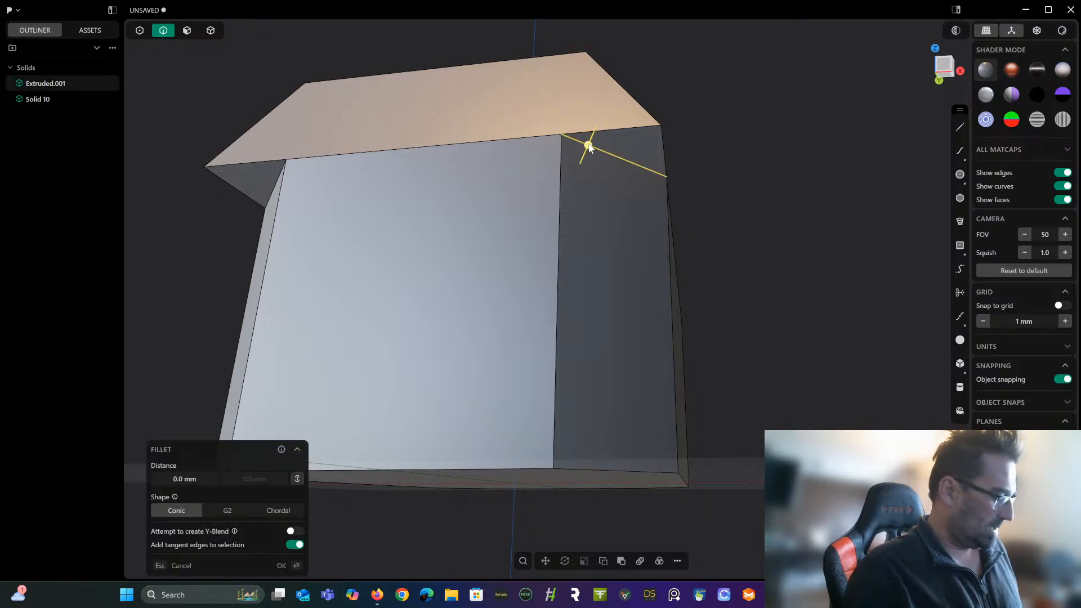
pyautogui.hotkey('ctrl', 'd')
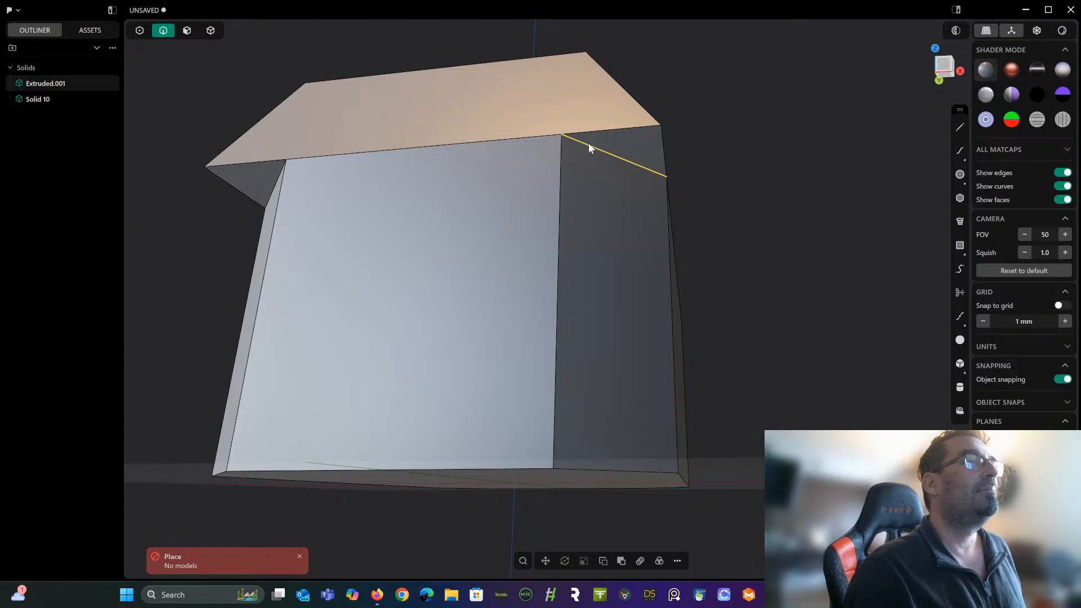
pyautogui.press('f')
pyautogui.moveTo(617, 112); pyautogui.dragTo(670, 100, button='middle')
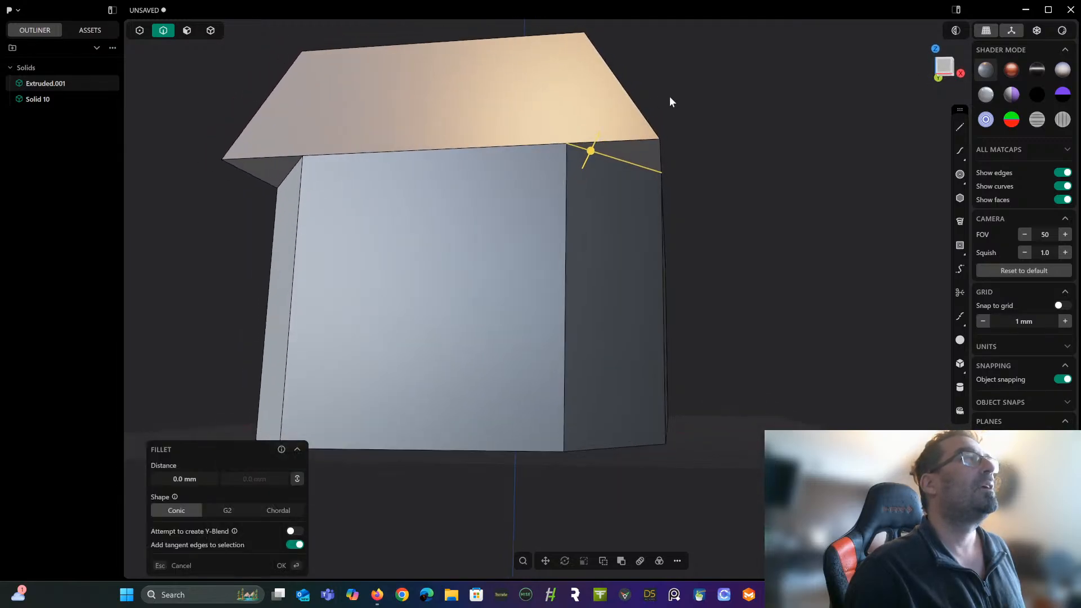
pyautogui.press('Escape')
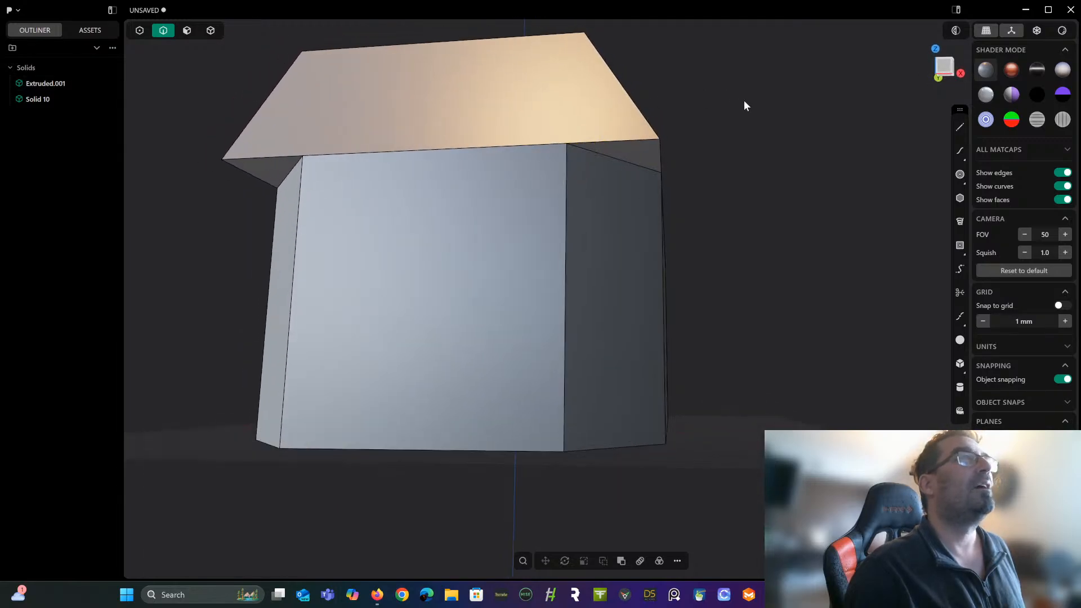
pyautogui.click(642, 173)
pyautogui.press('f')
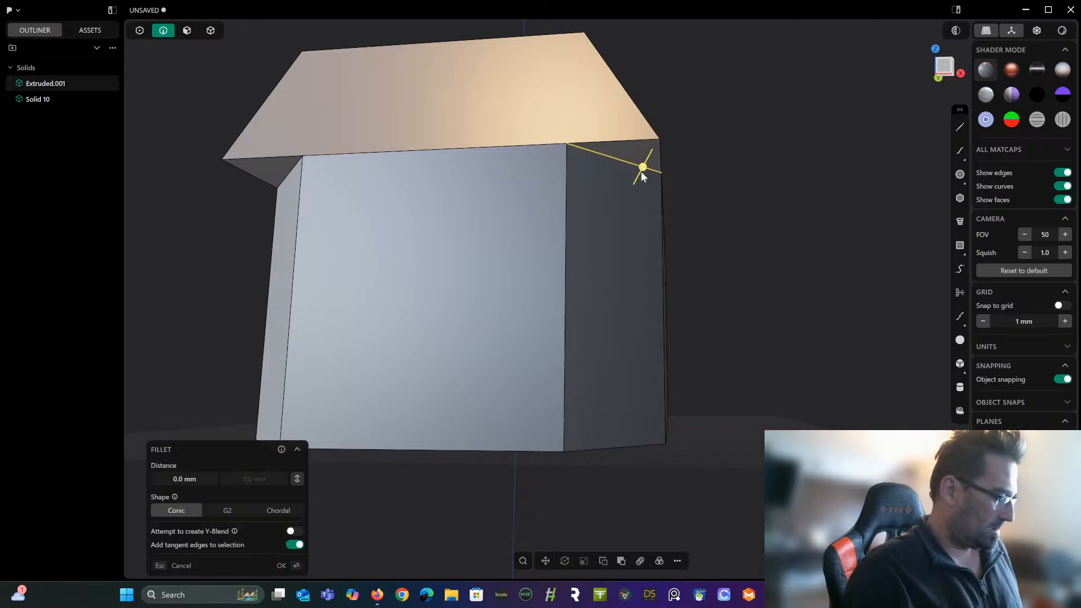
pyautogui.press('Escape')
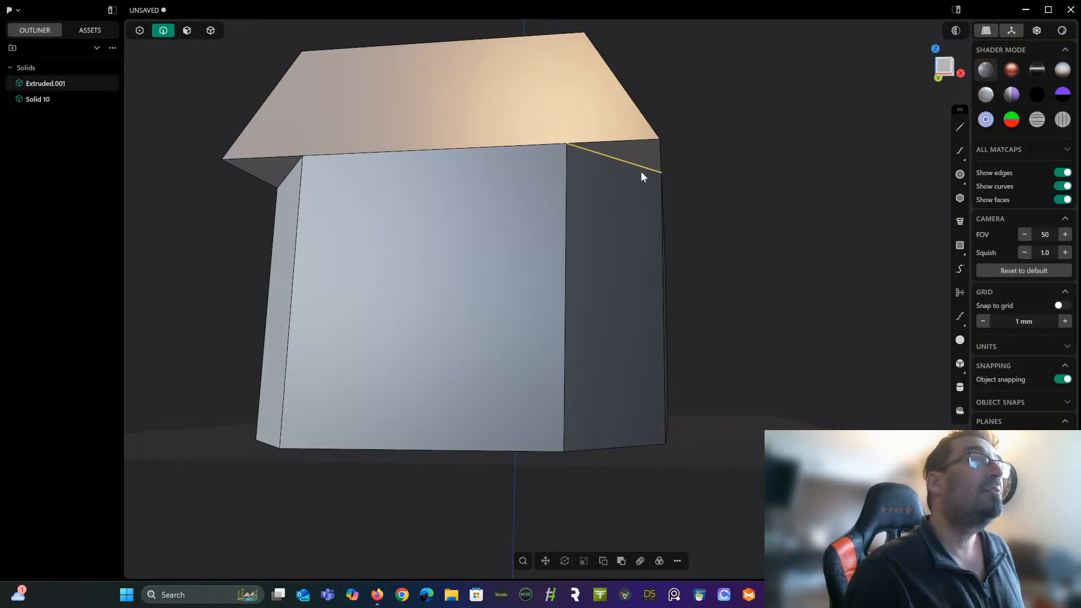
# Duplicate the diagonal top edge of the box's front chamfer as a separate curve, leaving it in place.
pyautogui.click(634, 165)
pyautogui.press('f')
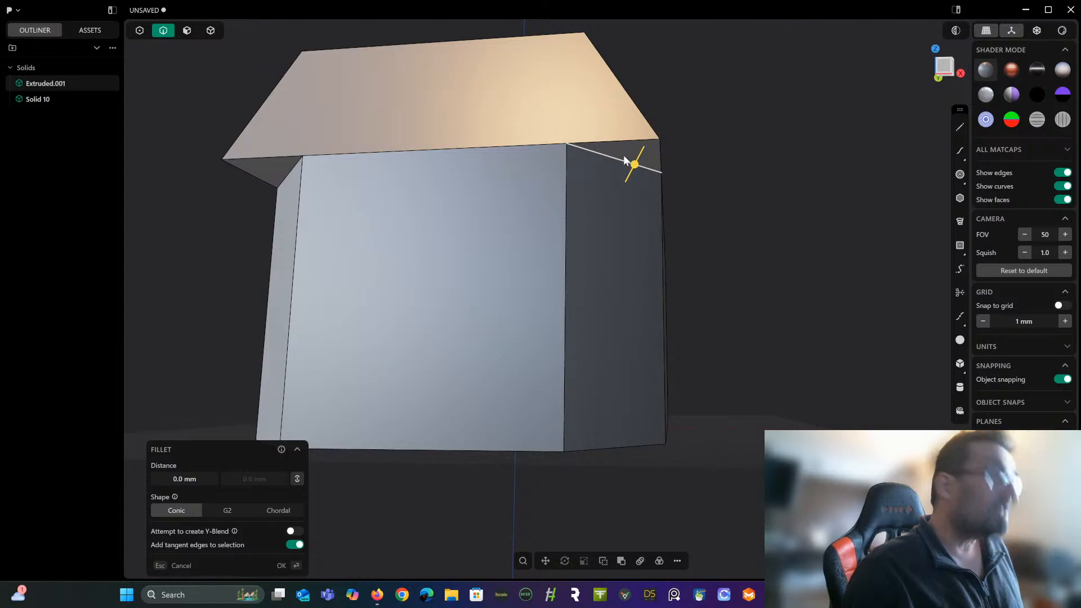
pyautogui.hotkey('ctrl', 'd')
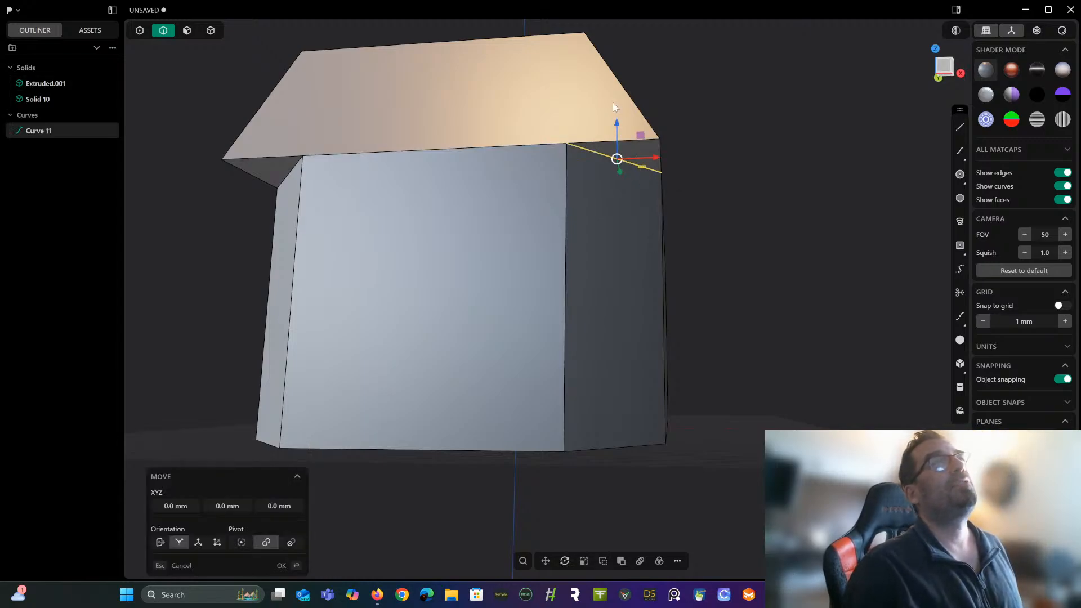
# Duplicate the diagonal chamfer curve and, in top view, move the copy inward across the upper section's top corner, about -5.5 mm in X and 8.41 mm in Y.
pyautogui.click(939, 67)
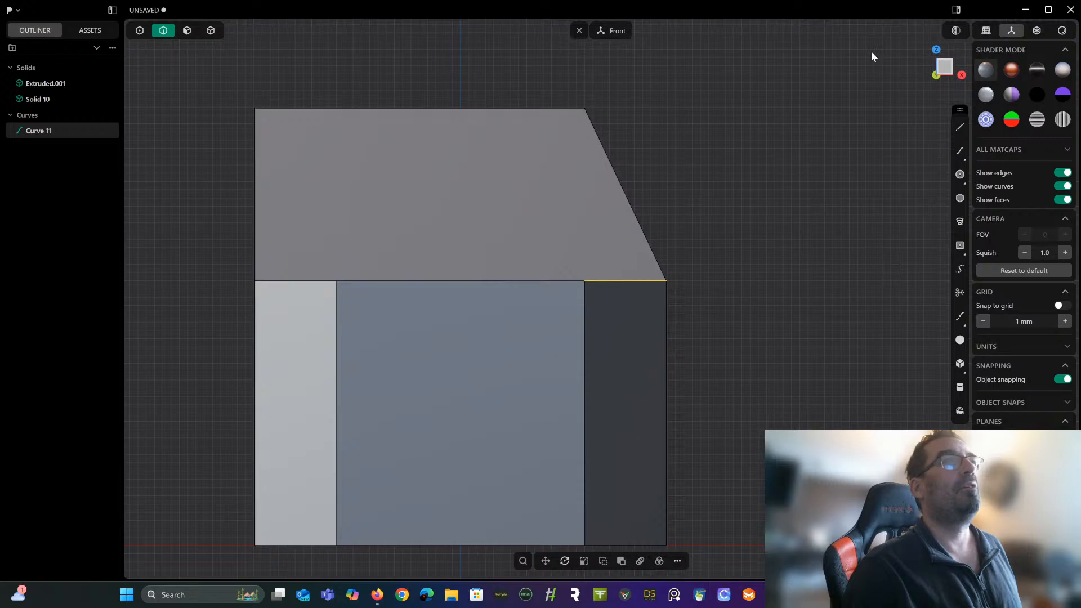
pyautogui.click(935, 50)
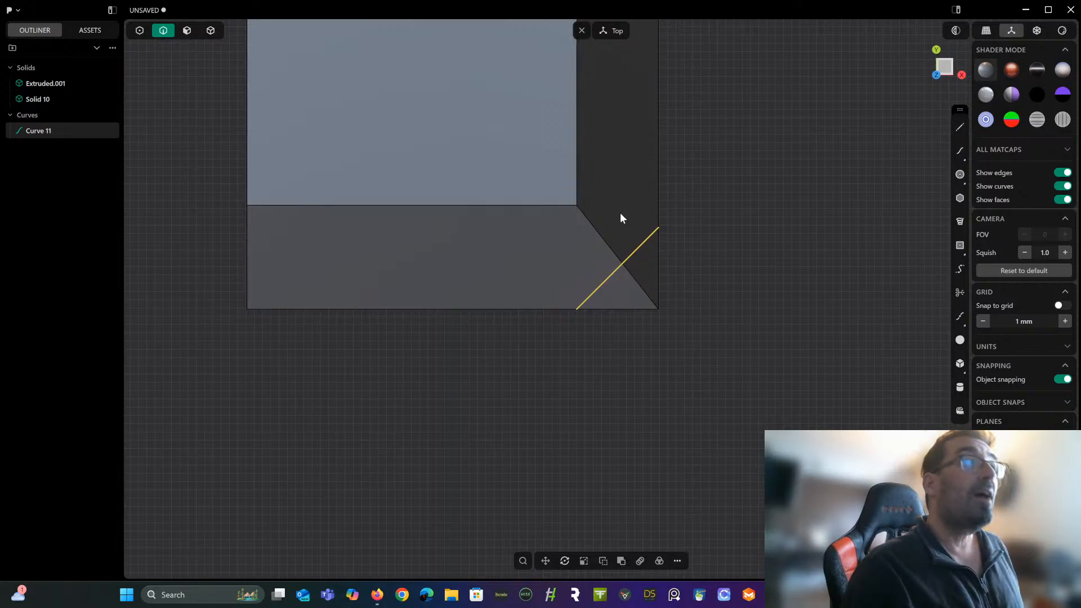
pyautogui.moveTo(620, 211); pyautogui.dragTo(636, 109, button='middle')
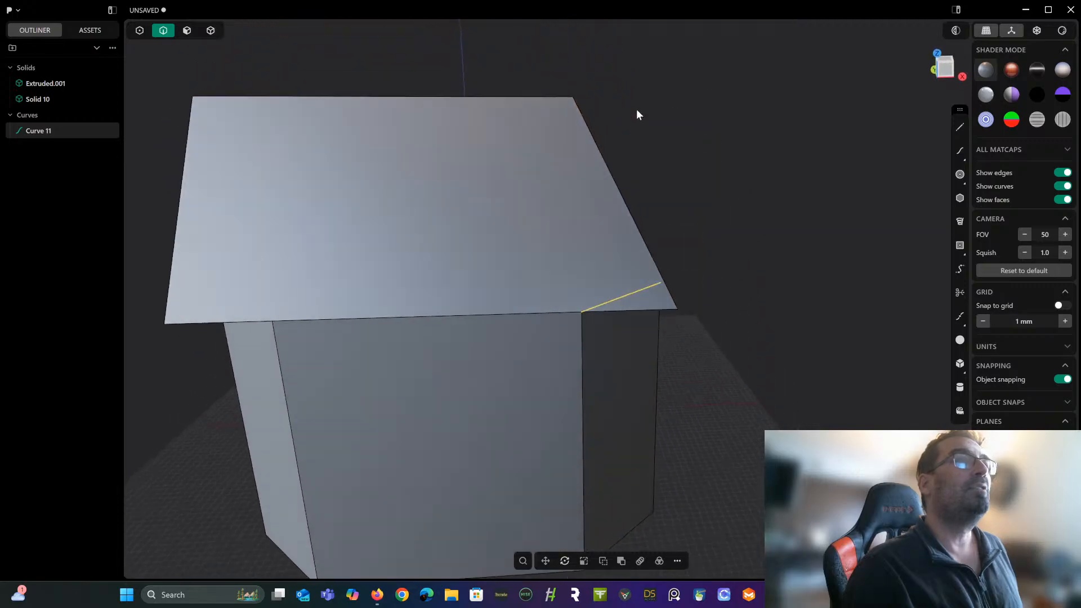
pyautogui.click(949, 69)
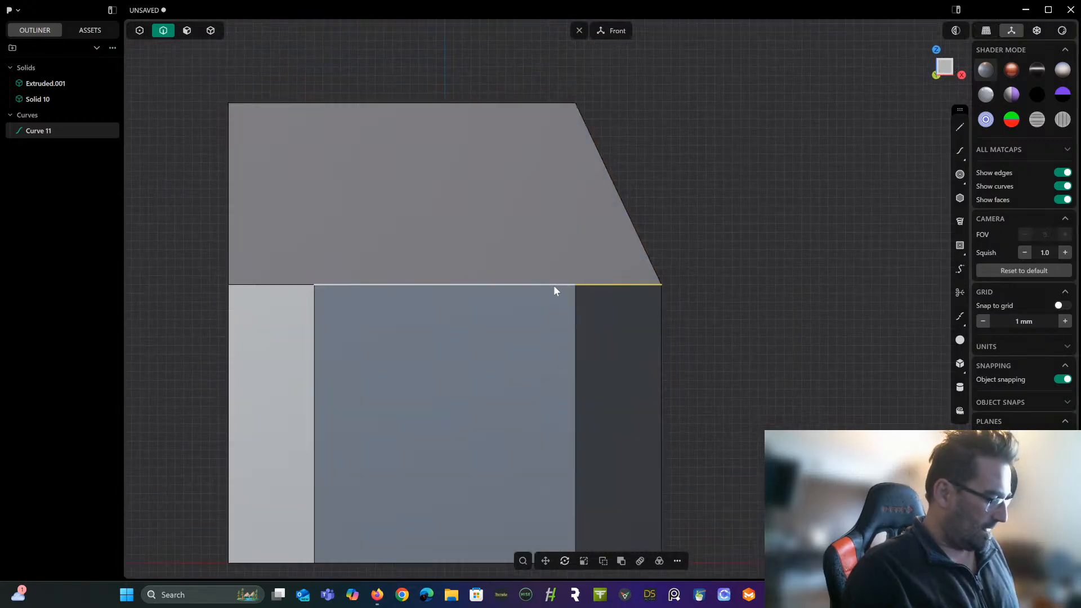
pyautogui.hotkey('ctrl', 'd')
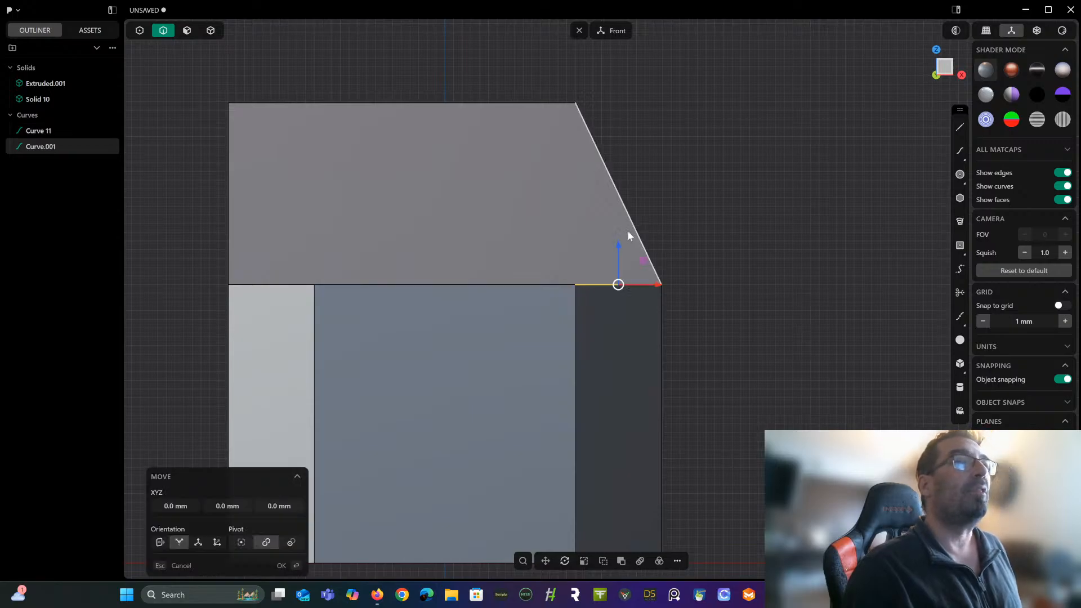
pyautogui.click(936, 50)
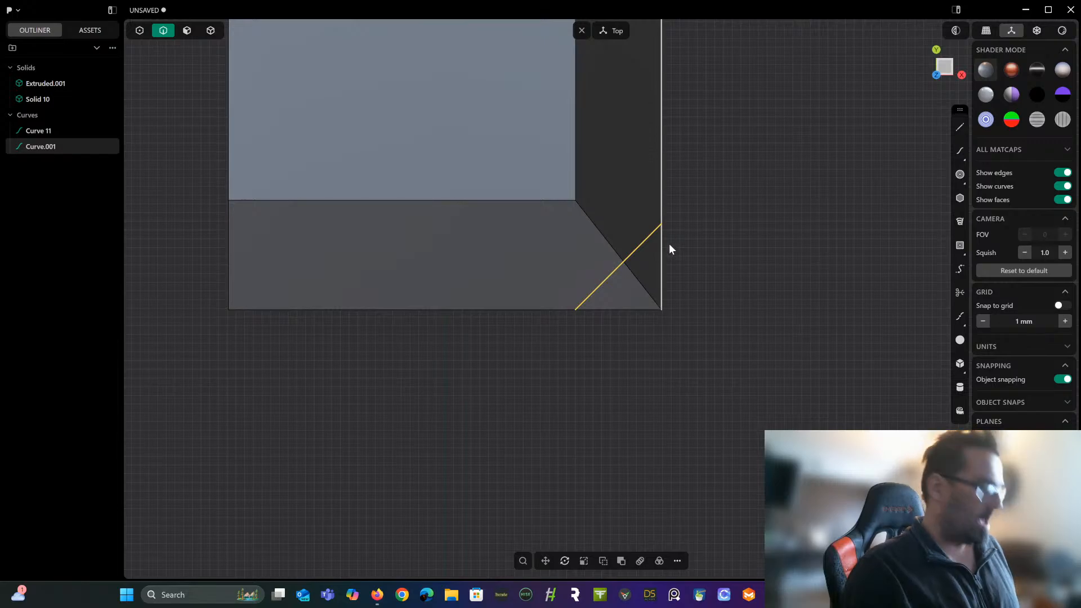
pyautogui.press('g')
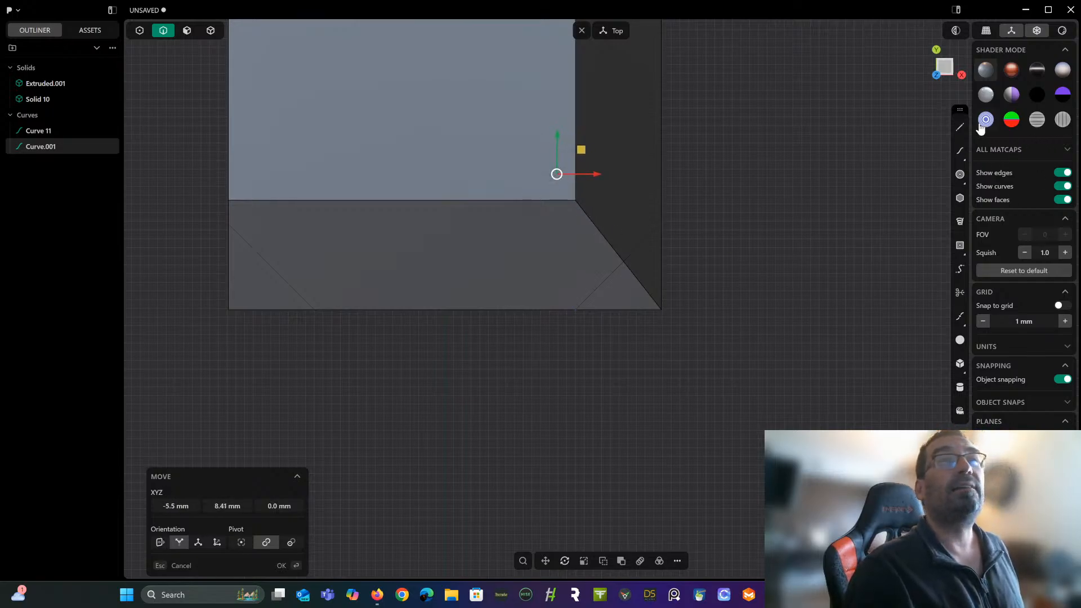
# Draw a line along the slanted corner edge, extending past the top corner beyond the copied diagonal curve.
pyautogui.click(961, 130)
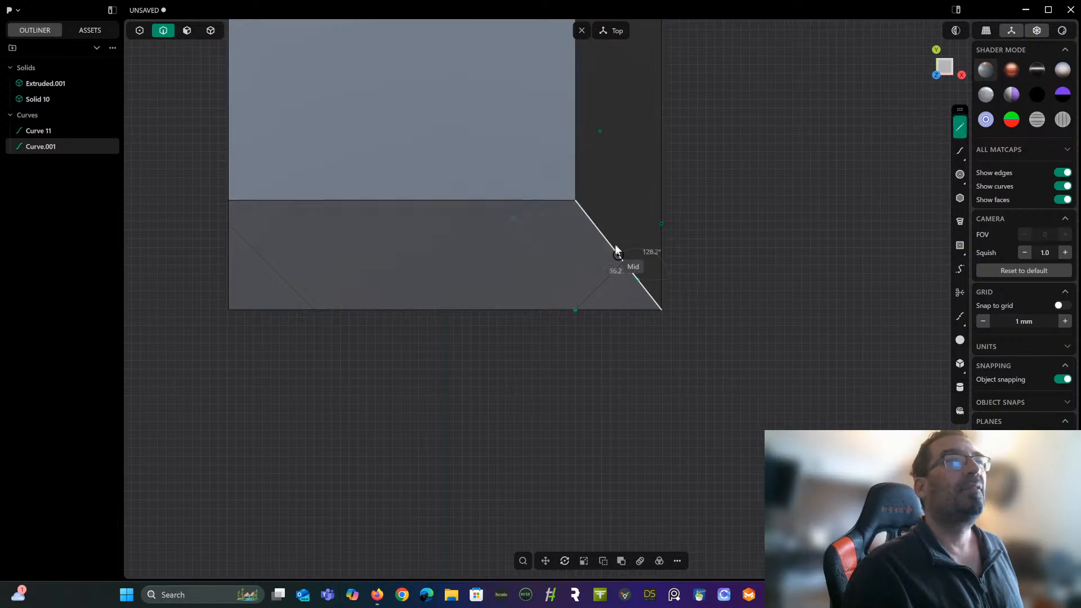
pyautogui.click(574, 200)
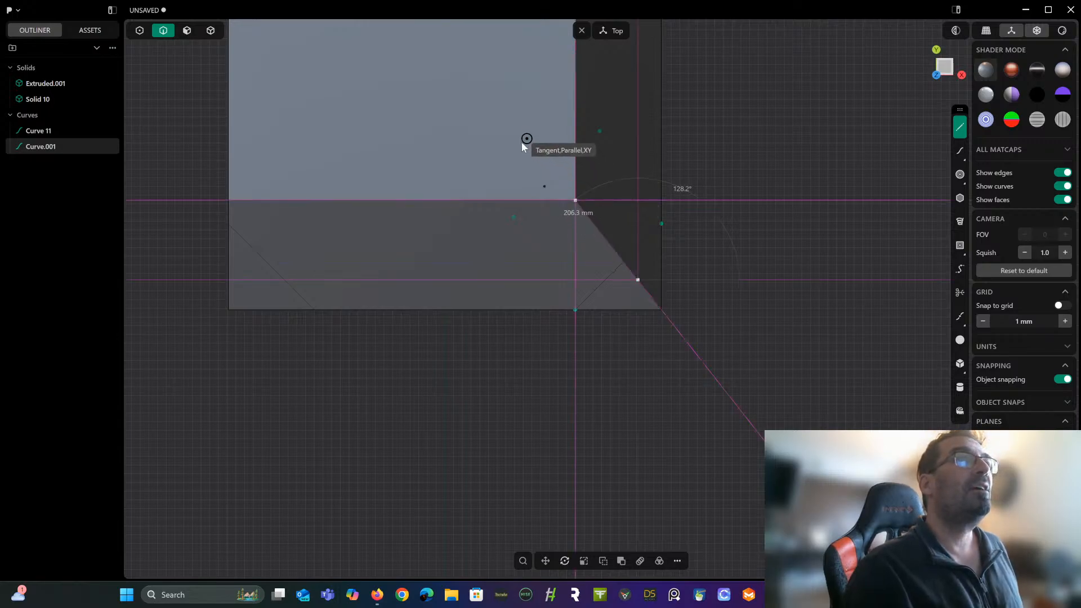
pyautogui.click(522, 142)
# Move the copied diagonal curve by -4.07 mm in X, 2.29 mm in Y and 57.06 mm in Z.
pyautogui.click(562, 172)
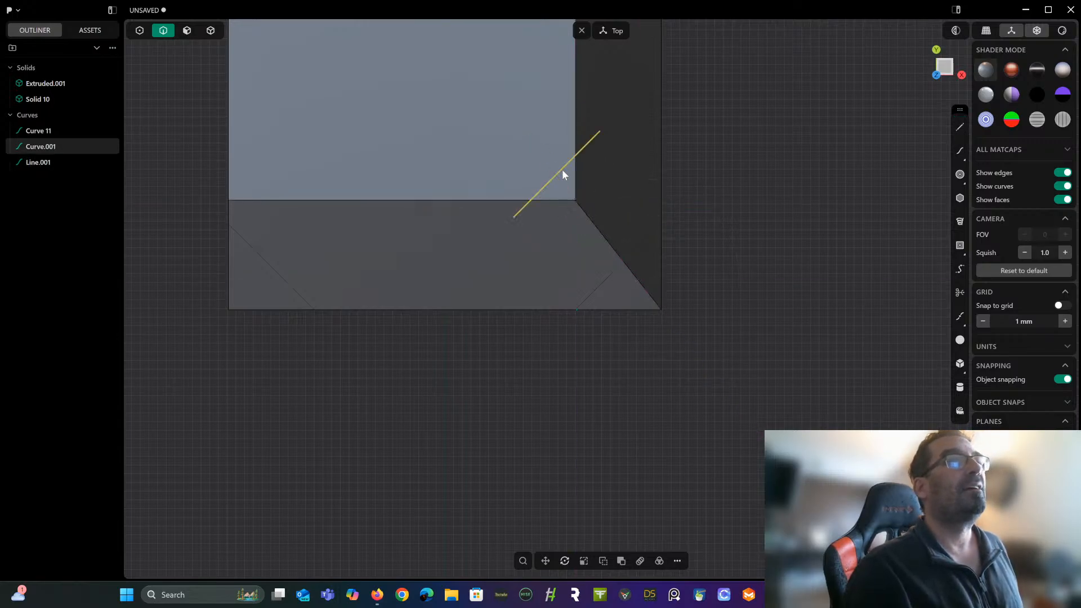
pyautogui.press('g')
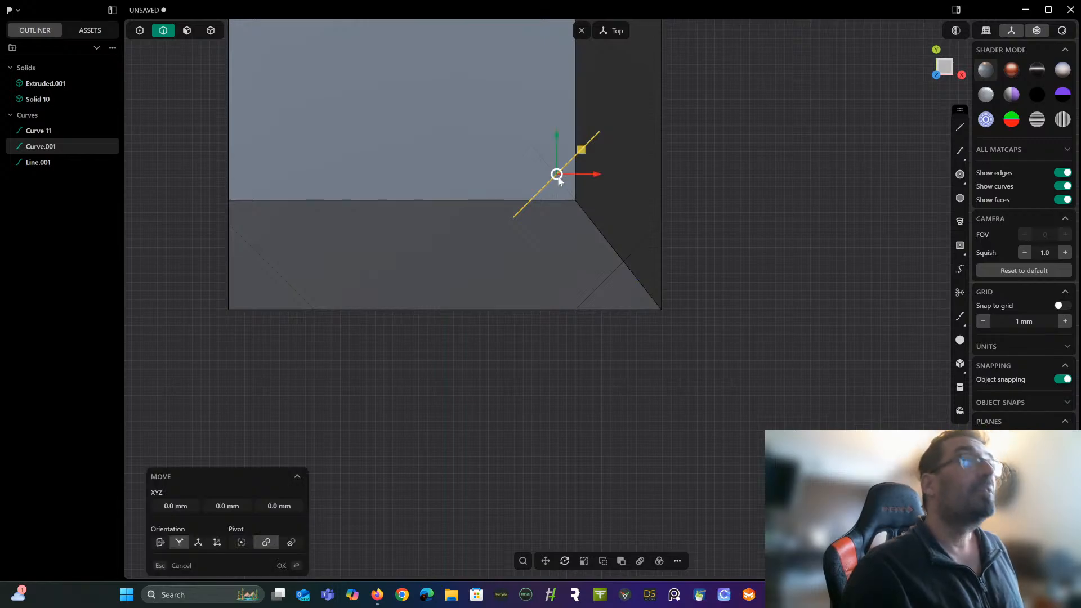
pyautogui.moveTo(557, 178)
pyautogui.mouseDown()
pyautogui.moveTo(541, 198)
pyautogui.moveTo(552, 169)
pyautogui.moveTo(559, 185)
pyautogui.moveTo(534, 145)
pyautogui.moveTo(555, 173)
pyautogui.mouseUp()
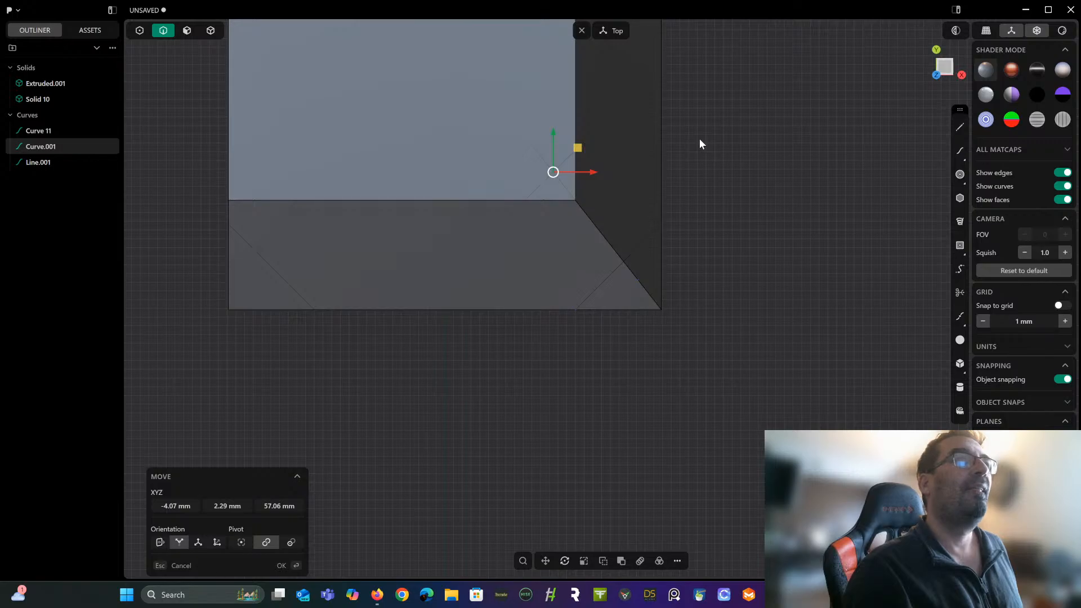
pyautogui.press('Return')
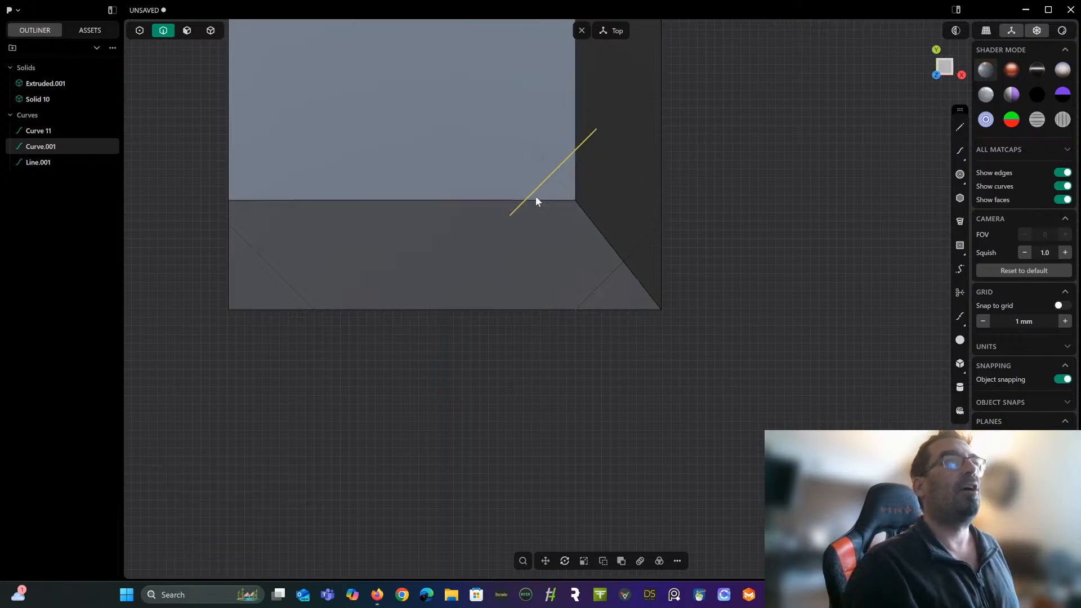
# Draw two short lines beside the sloped corner, one along the top face's side edge and one along its front edge.
pyautogui.click(960, 127)
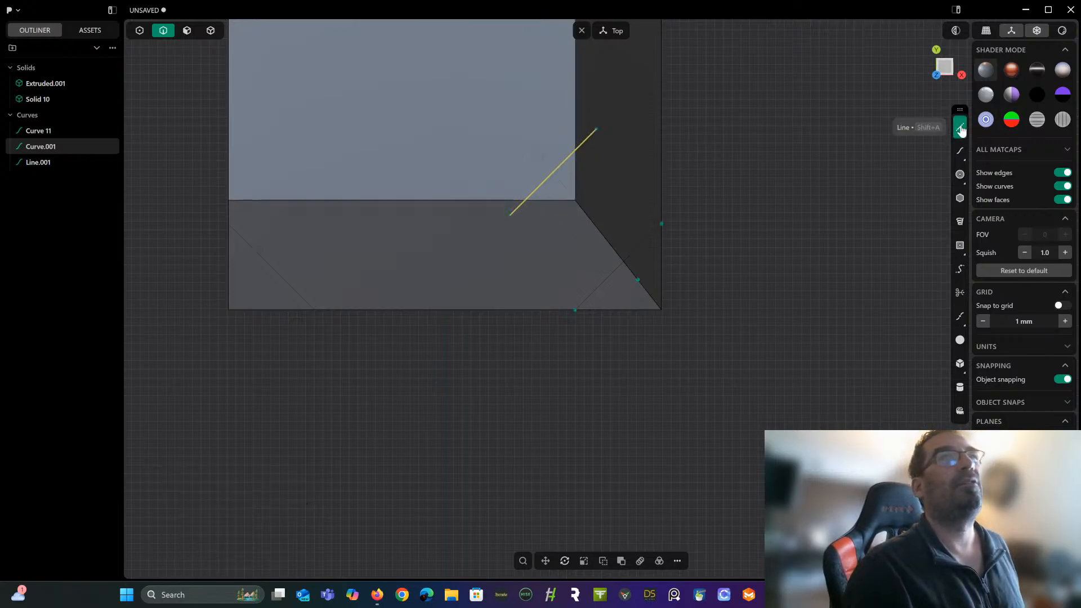
pyautogui.click(574, 96)
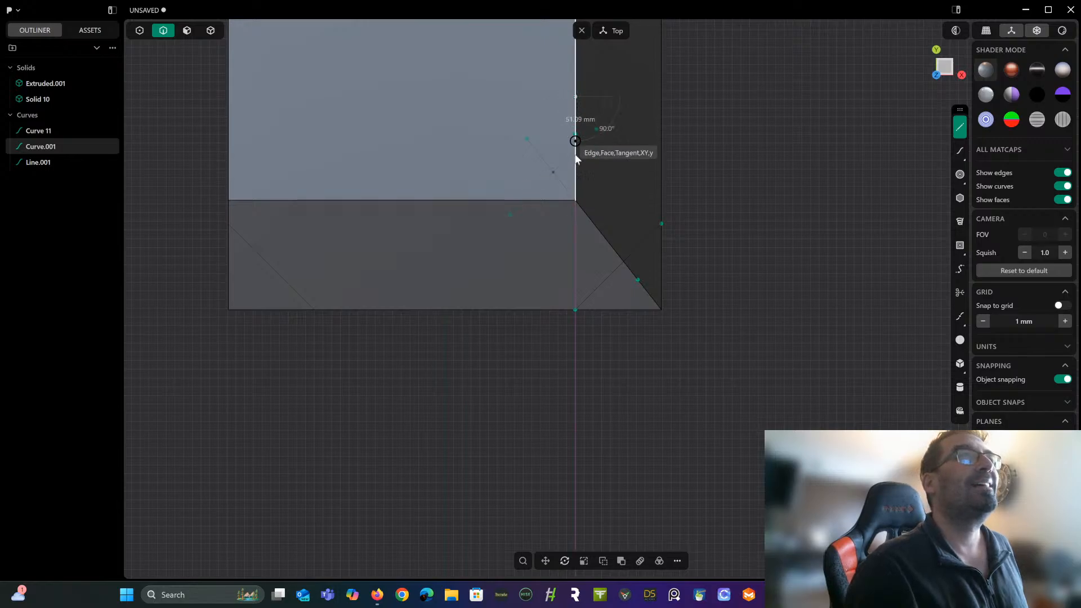
pyautogui.click(576, 190)
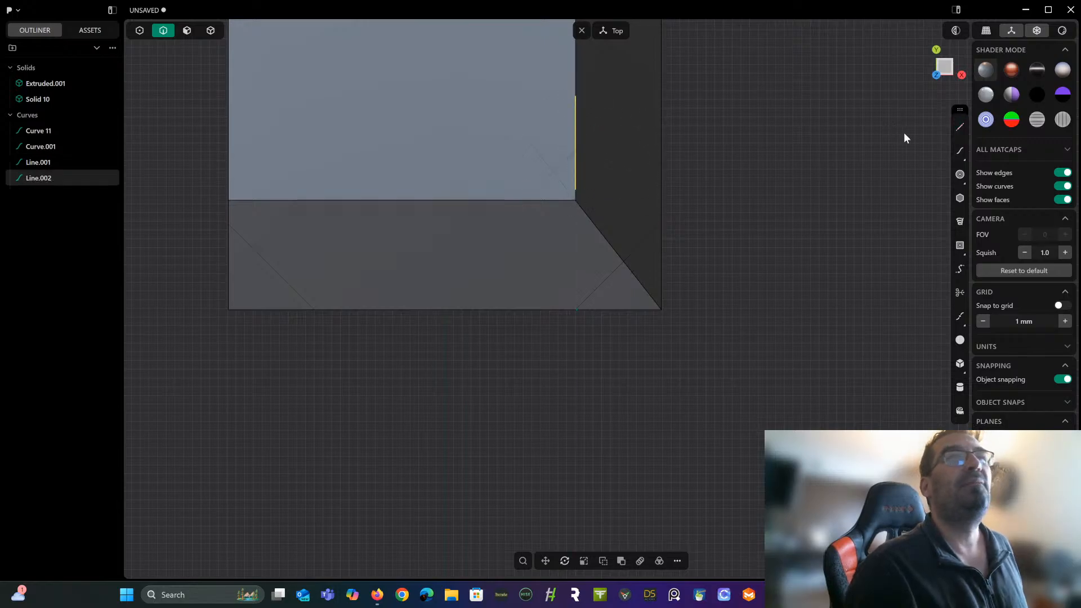
pyautogui.click(959, 128)
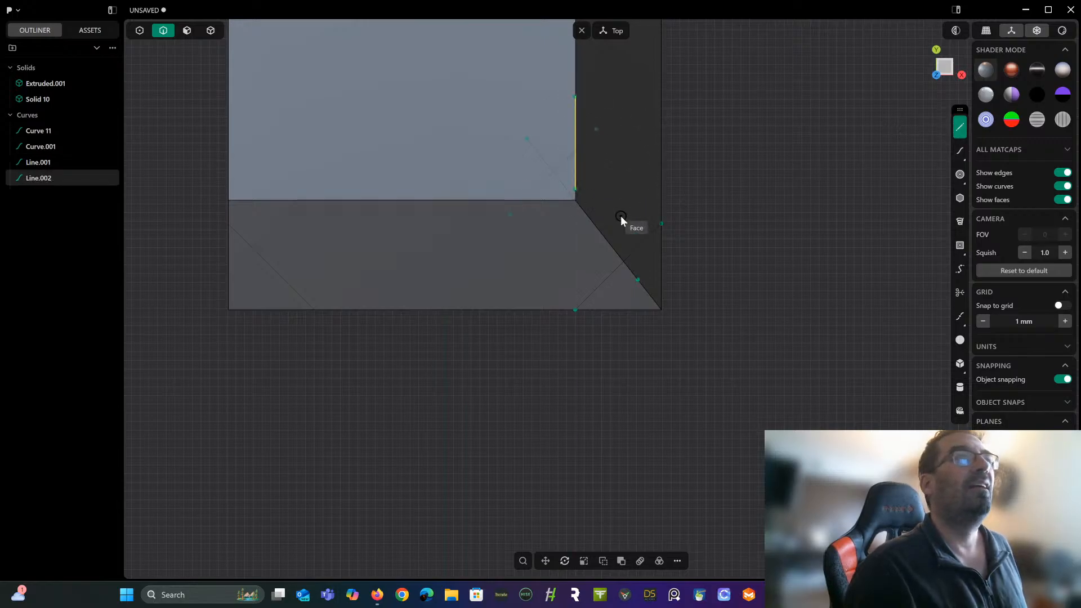
pyautogui.click(551, 200)
pyautogui.click(488, 199)
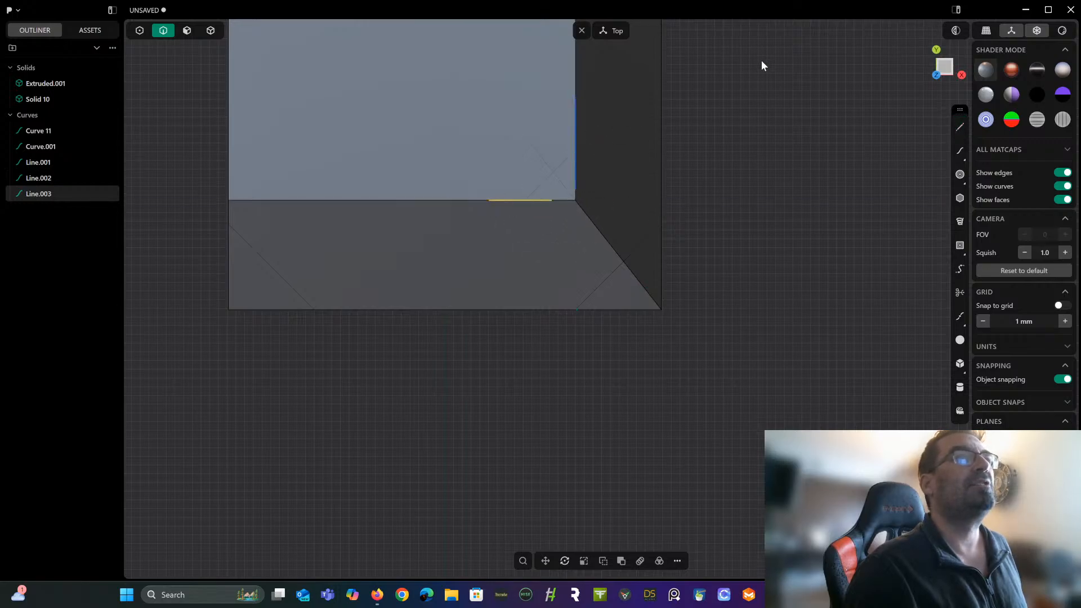
pyautogui.click(960, 292)
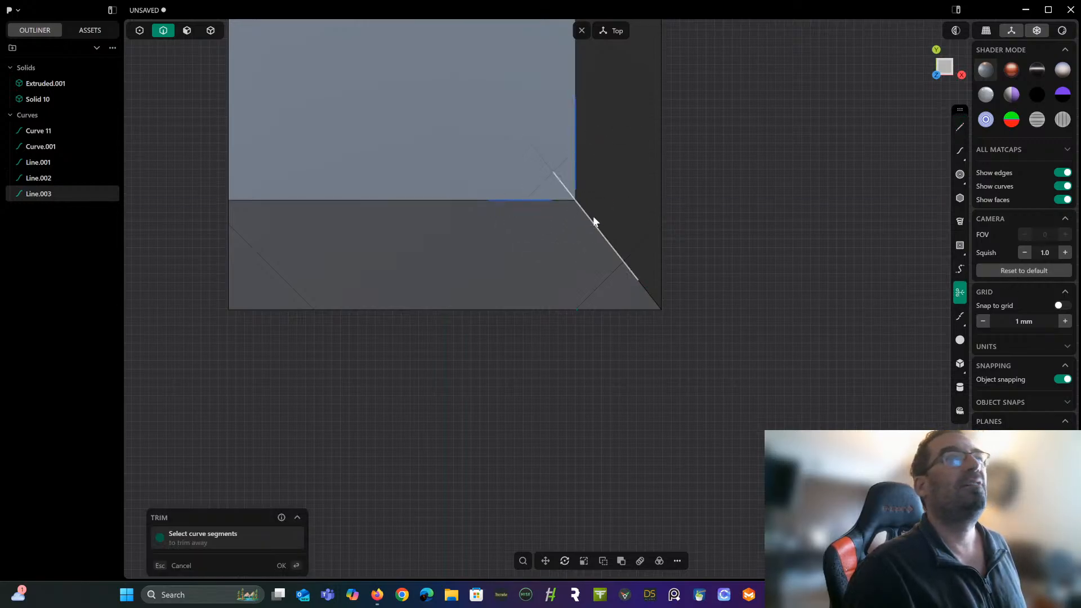
pyautogui.moveTo(634, 191); pyautogui.dragTo(576, 97, button='middle')
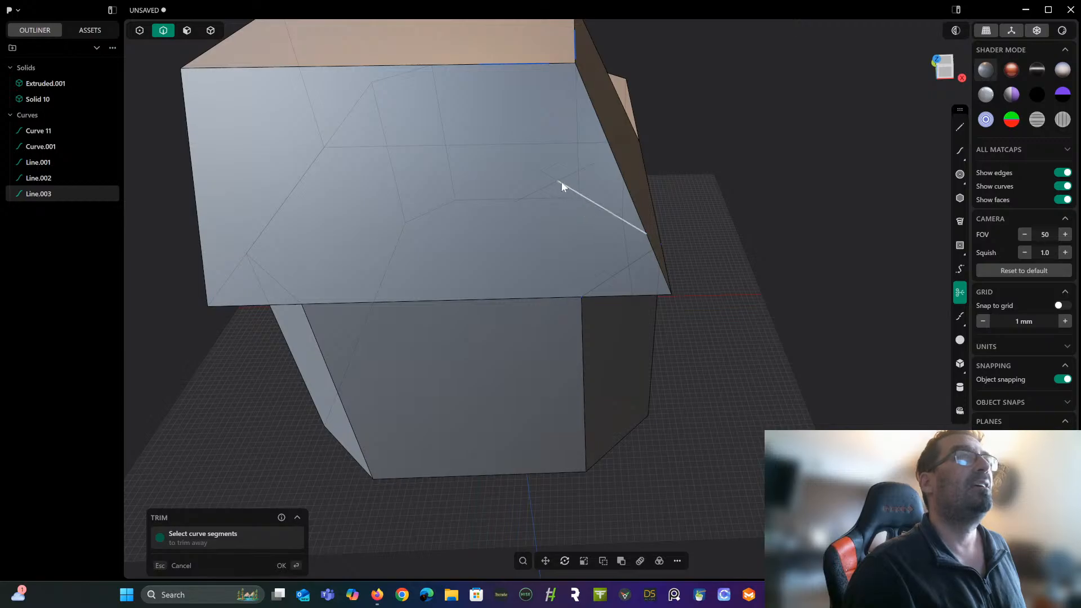
pyautogui.moveTo(563, 185); pyautogui.dragTo(573, 206, button='middle')
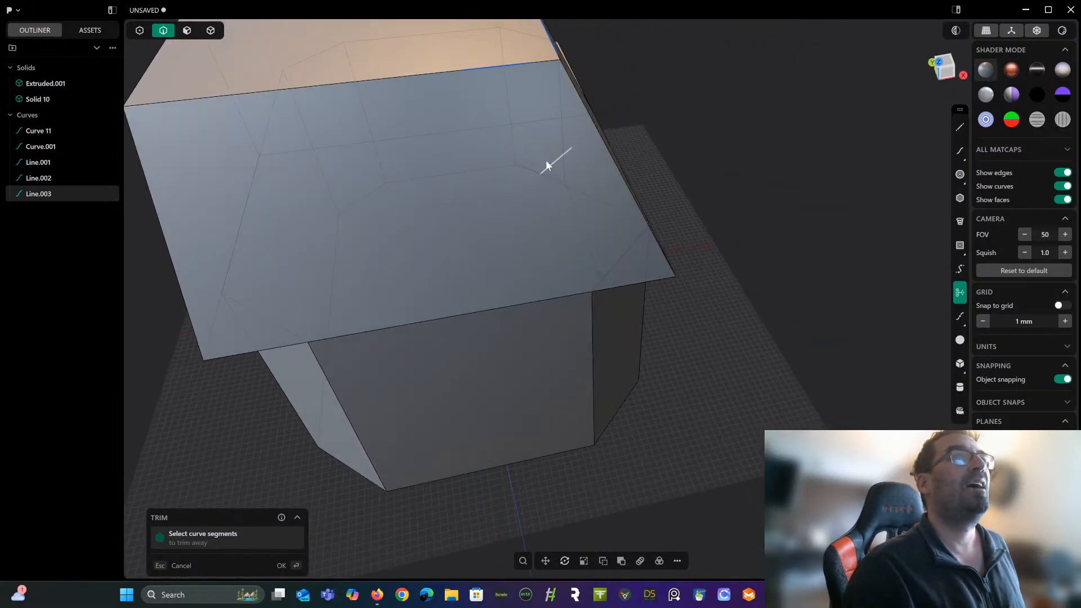
pyautogui.press('Escape')
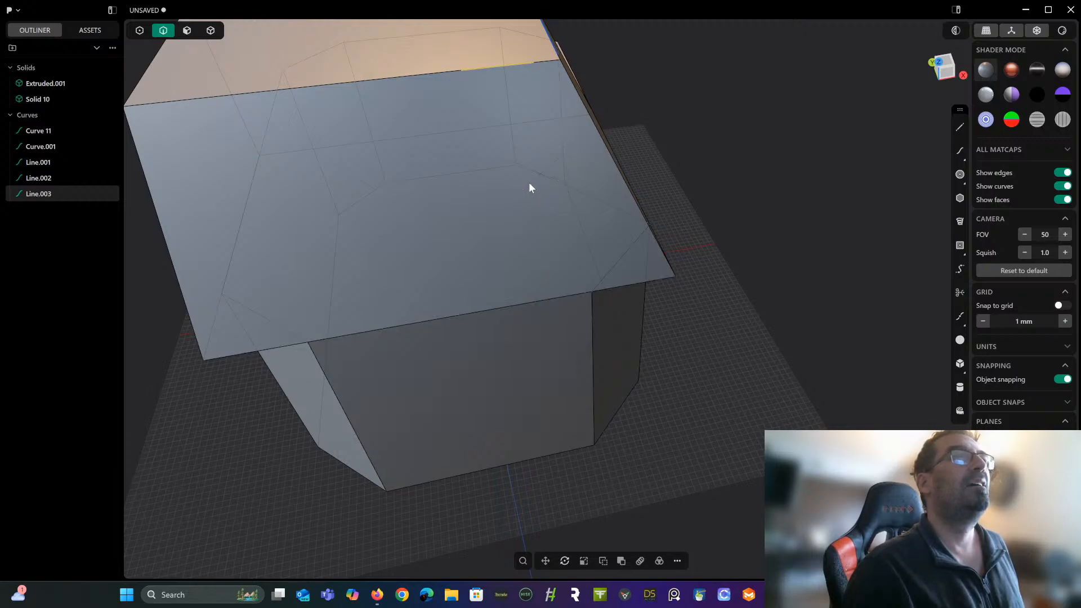
# Move the diagonal curve and the crossing corner line together up to the top face's corner.
pyautogui.click(528, 182)
pyautogui.click(536, 170)
pyautogui.moveTo(536, 170); pyautogui.dragTo(555, 145, button='middle')
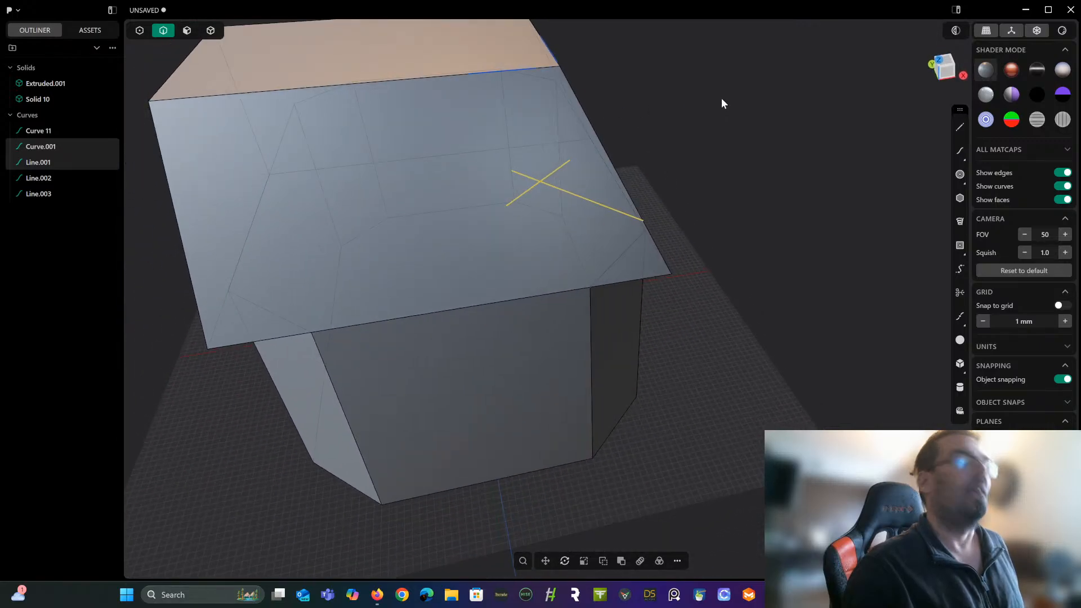
pyautogui.press('g')
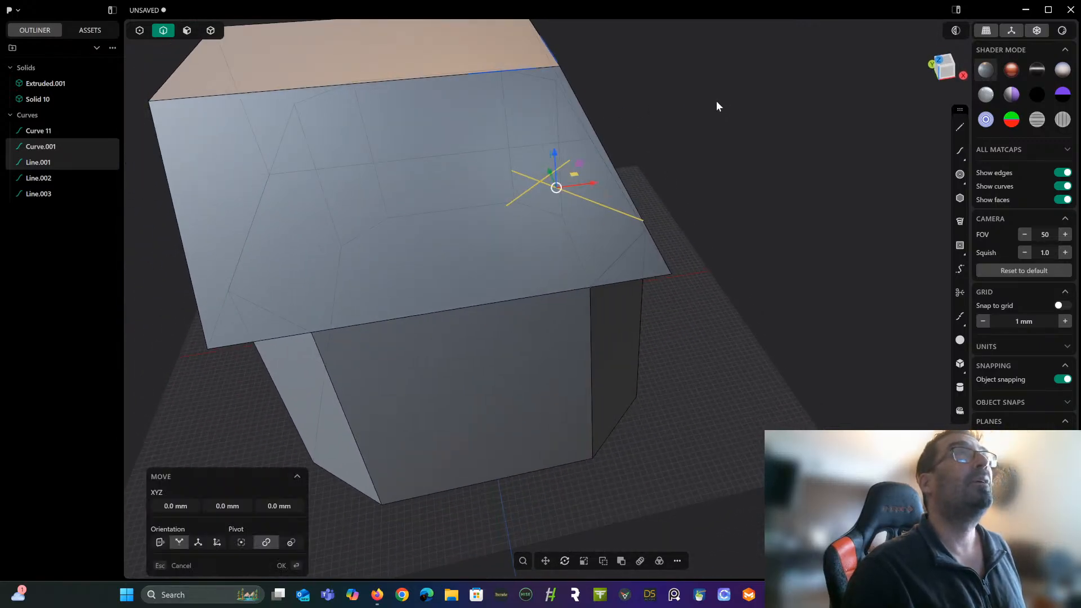
pyautogui.moveTo(555, 169); pyautogui.dragTo(544, 69)
pyautogui.press('Return')
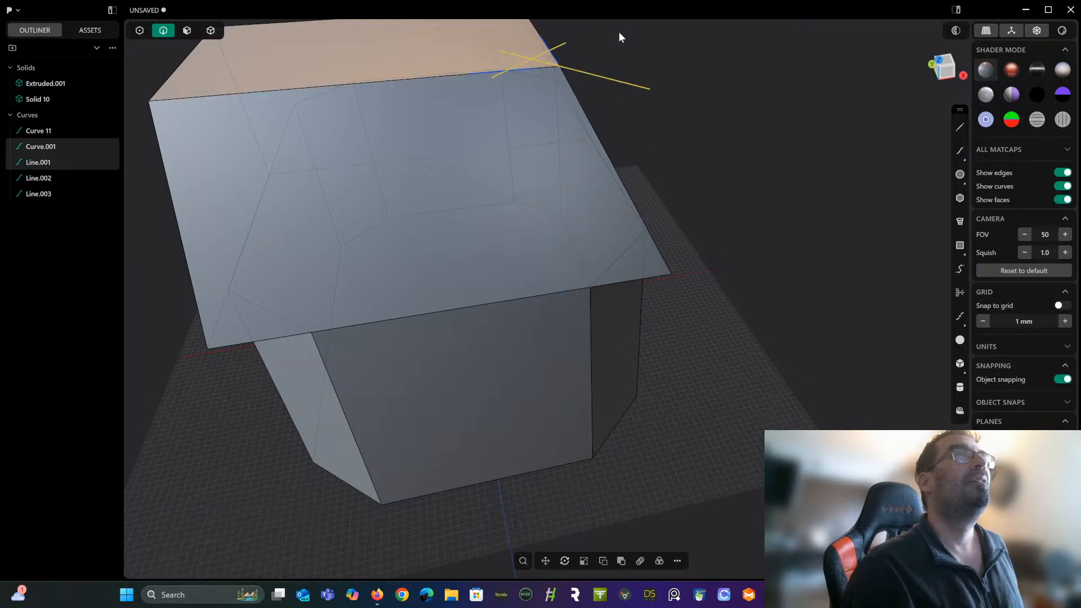
pyautogui.moveTo(619, 31); pyautogui.dragTo(690, 180, button='middle')
pyautogui.scroll(2, 634, 155)
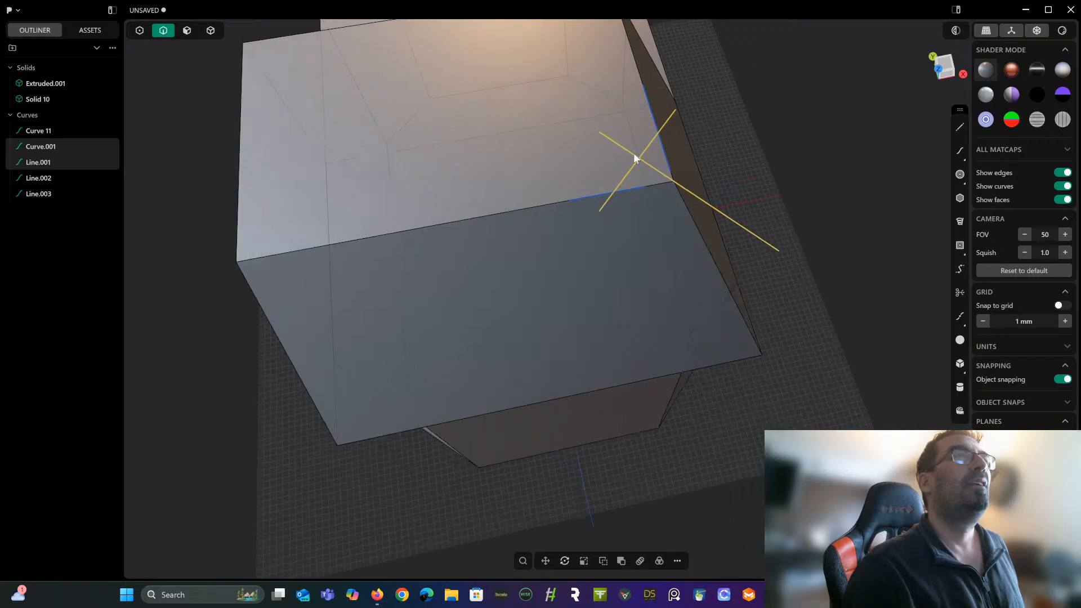
# Trim away the overhanging ends of the copied diagonal curve and all the guide lines around the top face's corner.
pyautogui.click(960, 292)
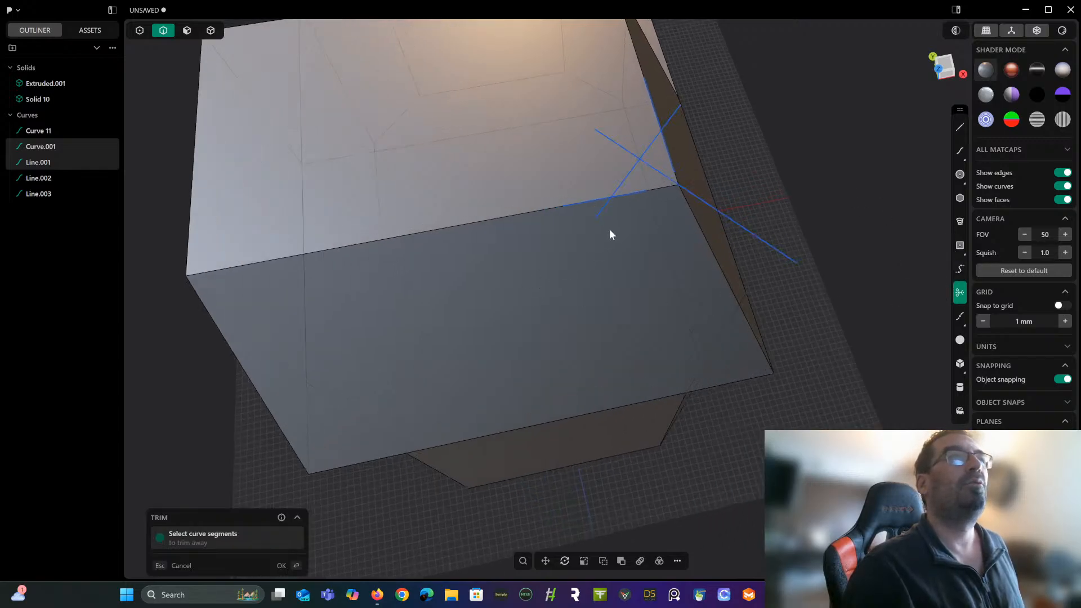
pyautogui.click(606, 208)
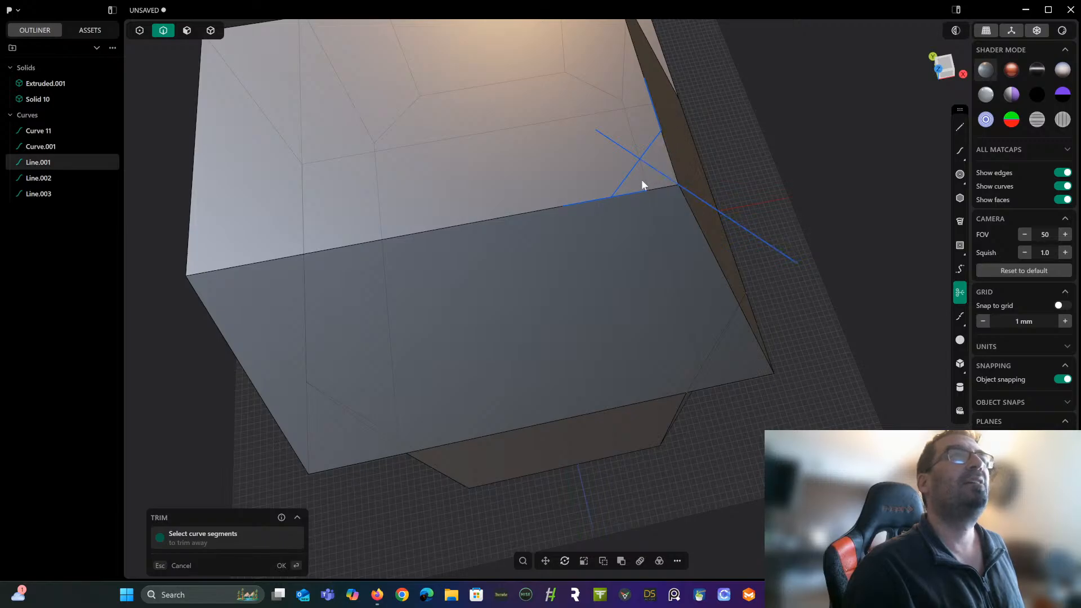
pyautogui.moveTo(641, 194); pyautogui.dragTo(622, 221, button='middle')
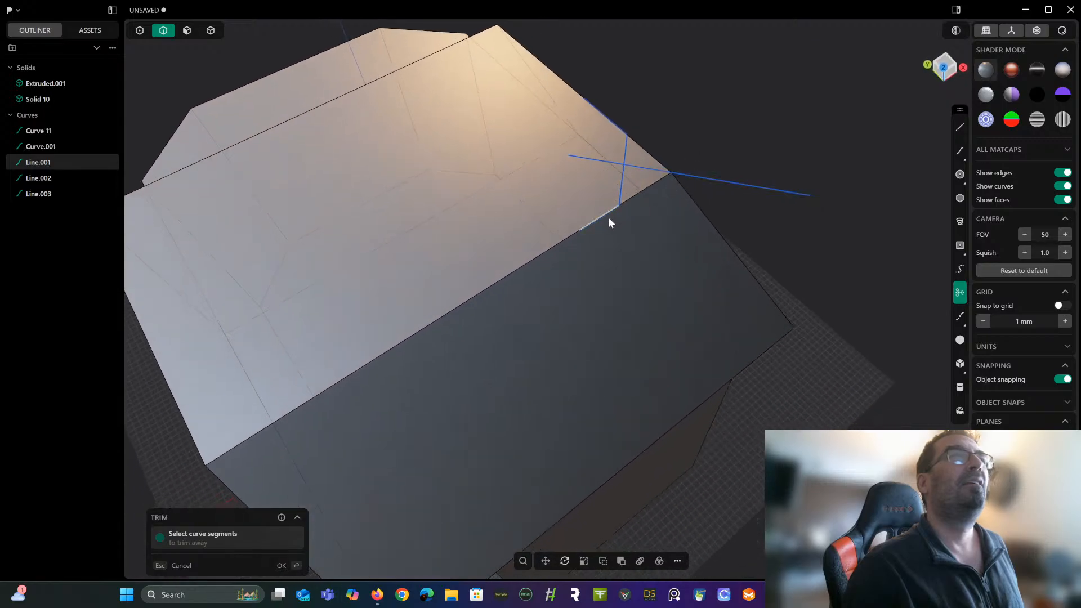
pyautogui.click(606, 120)
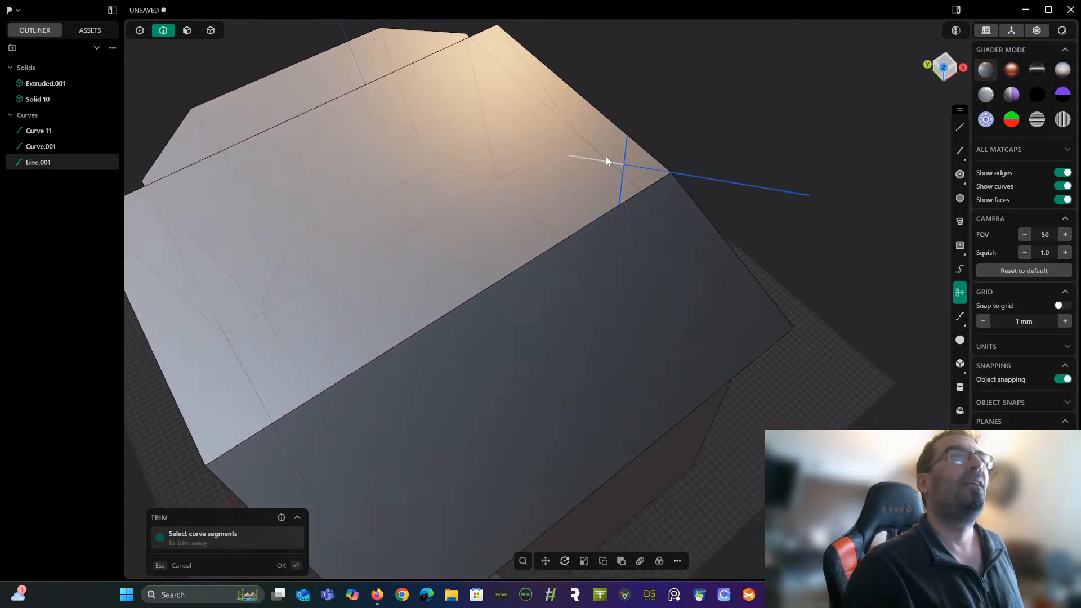
pyautogui.click(606, 159)
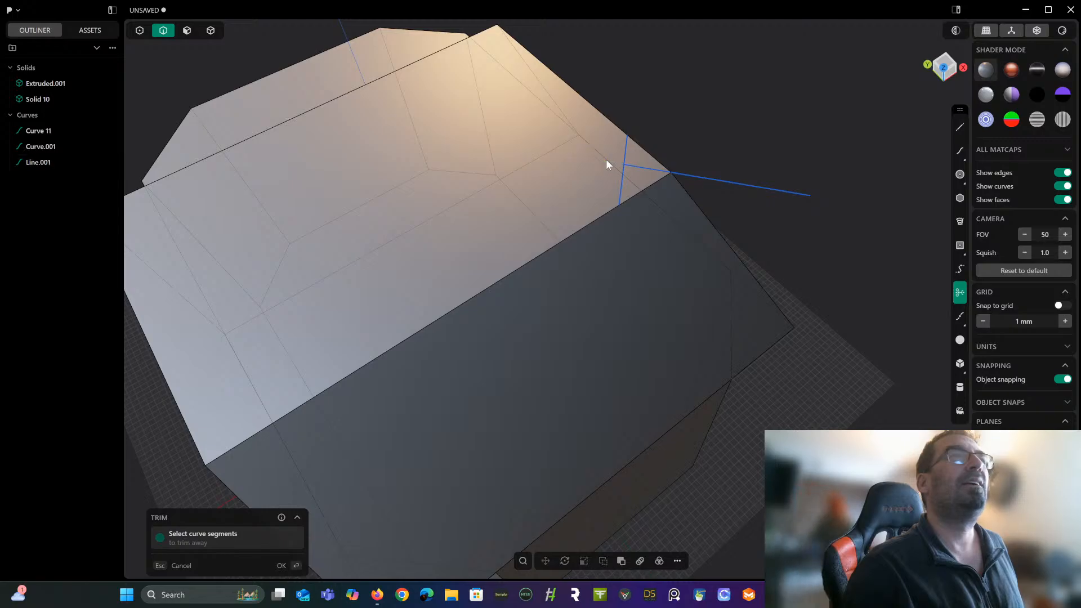
pyautogui.click(721, 178)
pyautogui.moveTo(714, 202); pyautogui.dragTo(627, 151, button='middle')
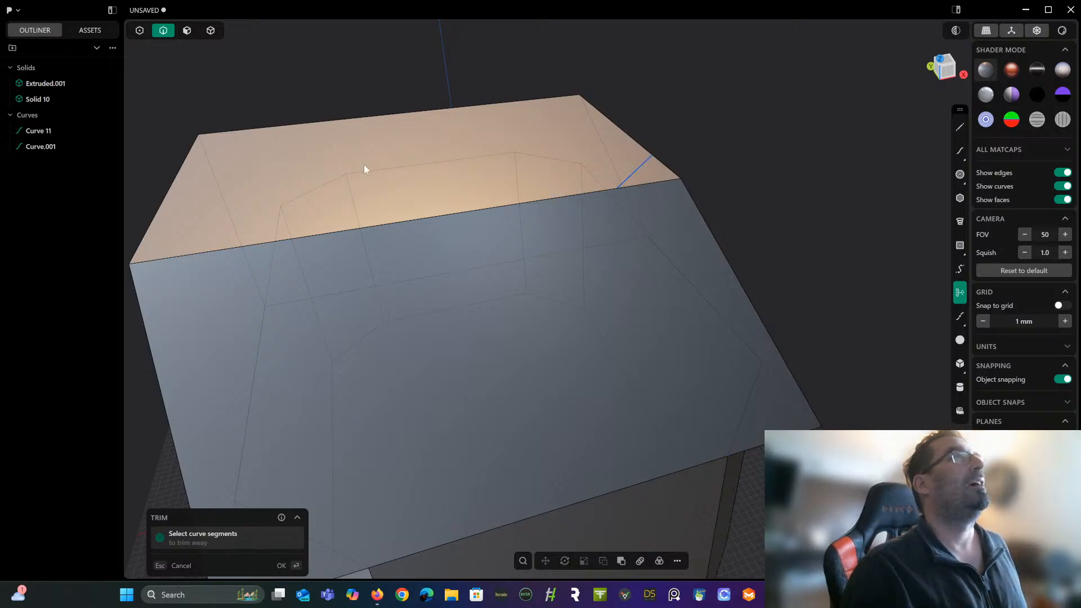
# Loft a sheet between the diagonal curve on the top face and the diagonal chamfer curve at the base of the upper section.
pyautogui.click(633, 171)
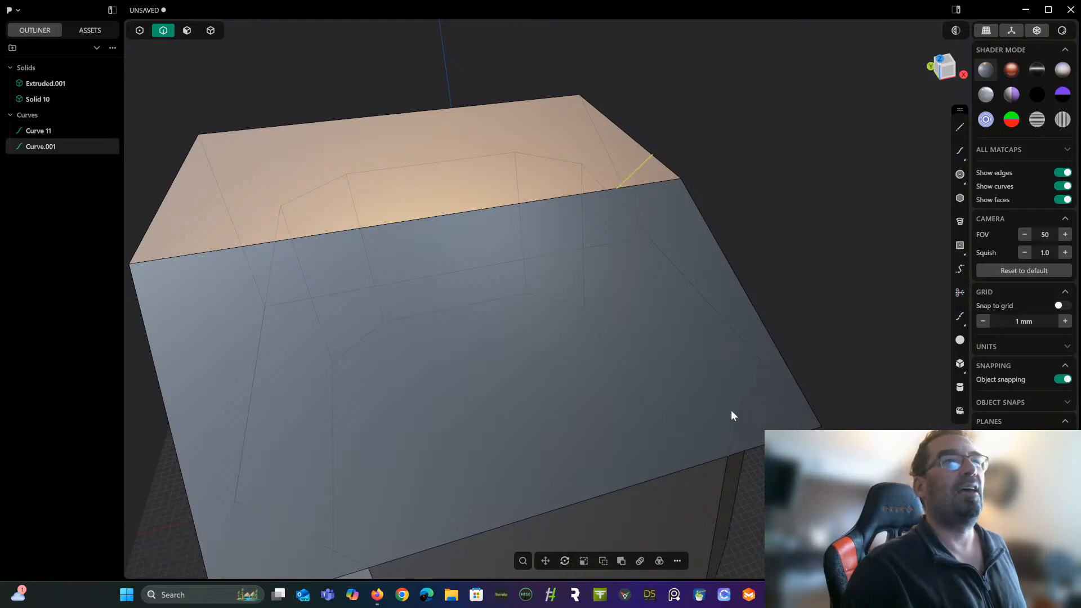
pyautogui.moveTo(738, 412); pyautogui.dragTo(735, 357, button='middle')
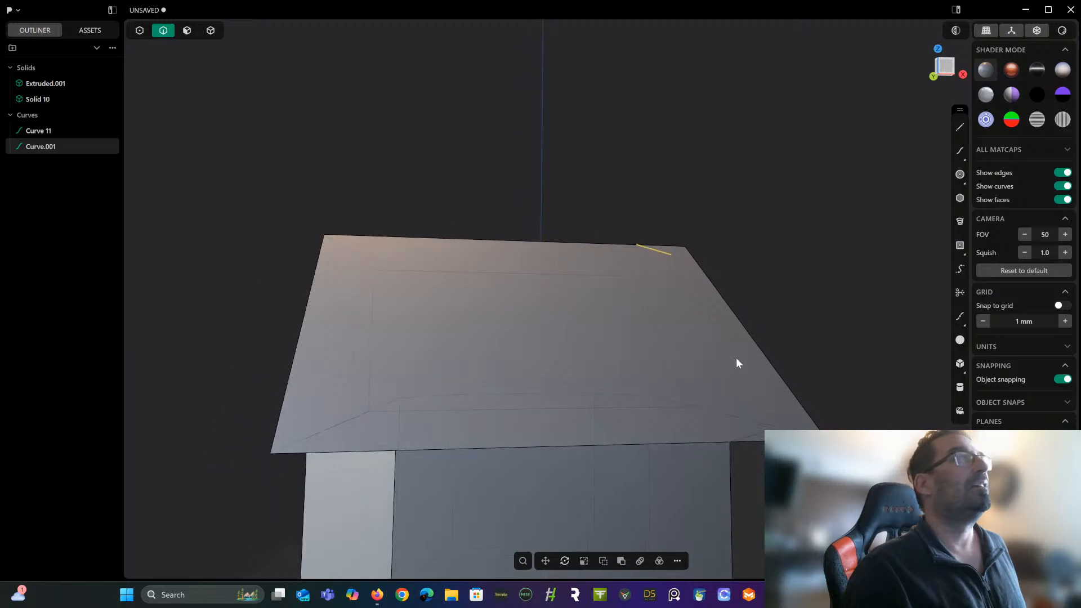
pyautogui.keyDown('shift'); pyautogui.click(32, 128); pyautogui.keyUp('shift')
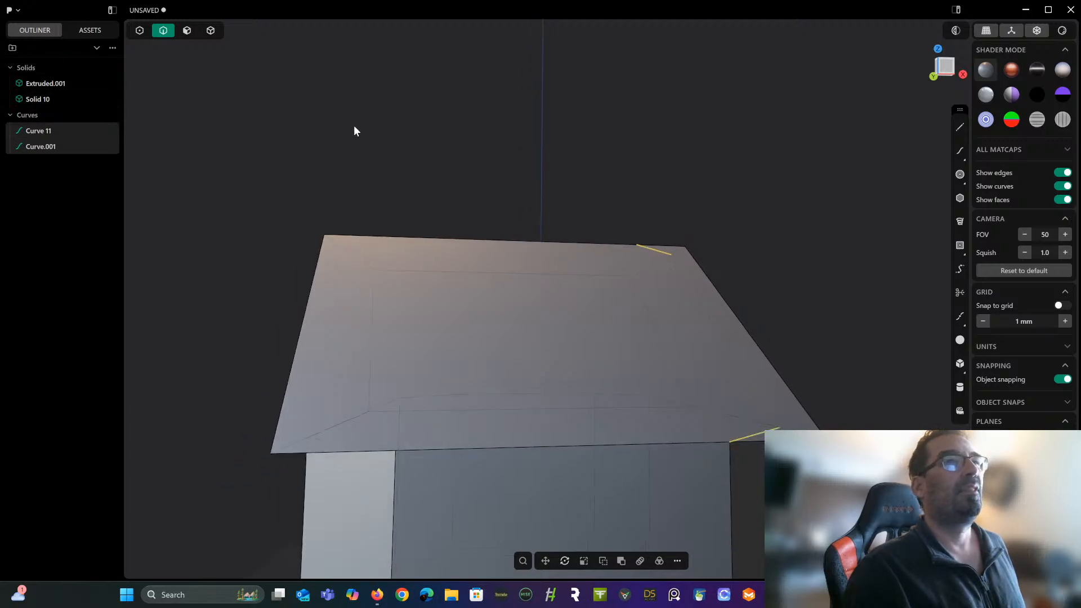
pyautogui.scroll(1, 383, 146)
pyautogui.moveTo(386, 149); pyautogui.dragTo(398, 200)
pyautogui.moveTo(414, 163); pyautogui.dragTo(415, 165)
pyautogui.moveTo(415, 164); pyautogui.dragTo(432, 205, button='middle')
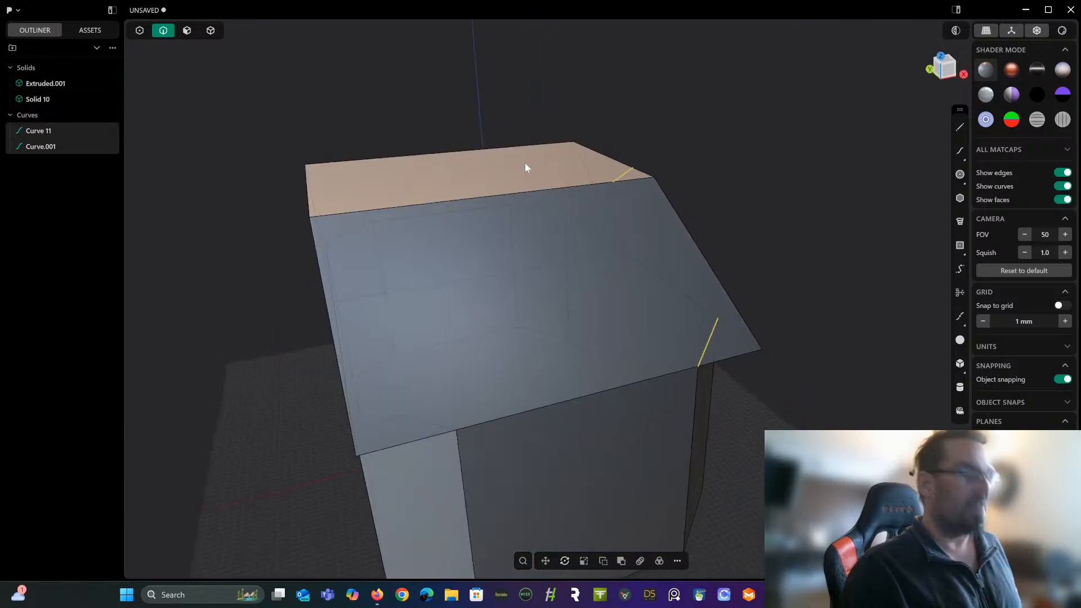
pyautogui.press('l')
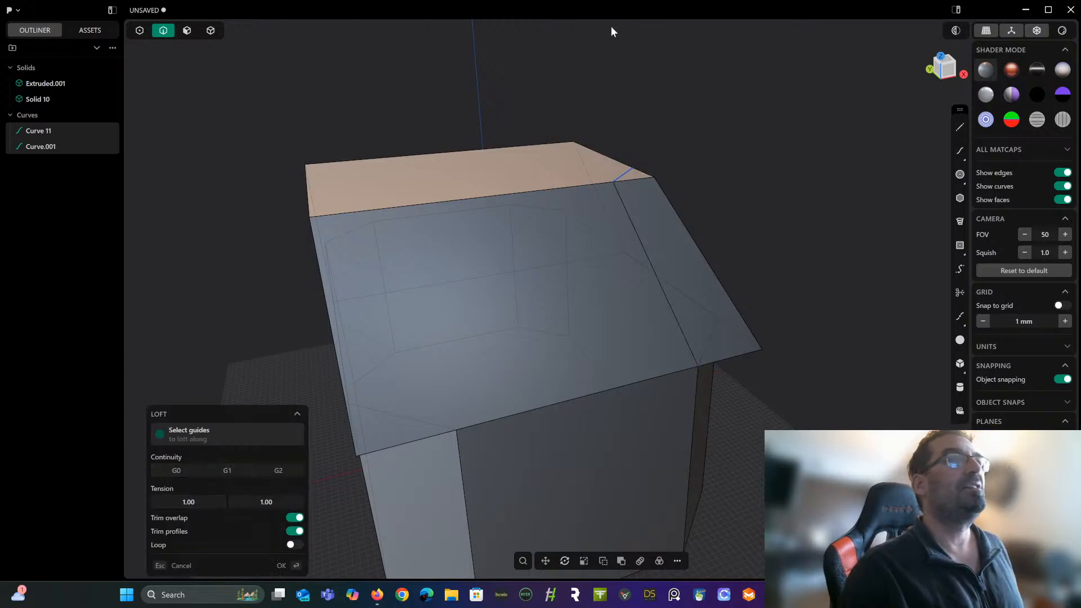
pyautogui.press('Return')
pyautogui.moveTo(646, 97); pyautogui.dragTo(613, 122, button='middle')
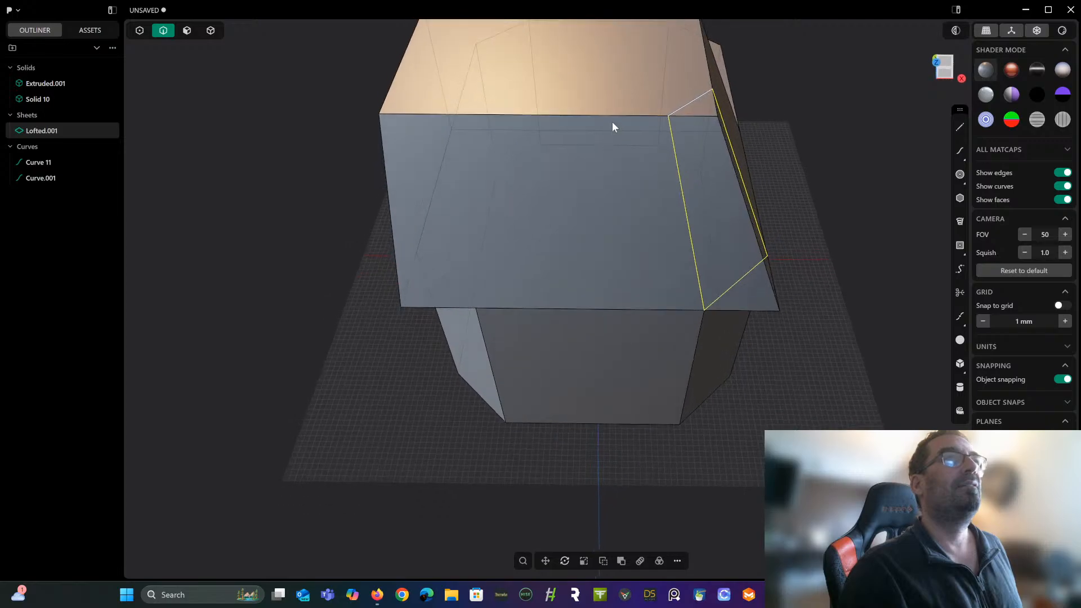
pyautogui.scroll(2, 640, 98)
pyautogui.scroll(1, 641, 99)
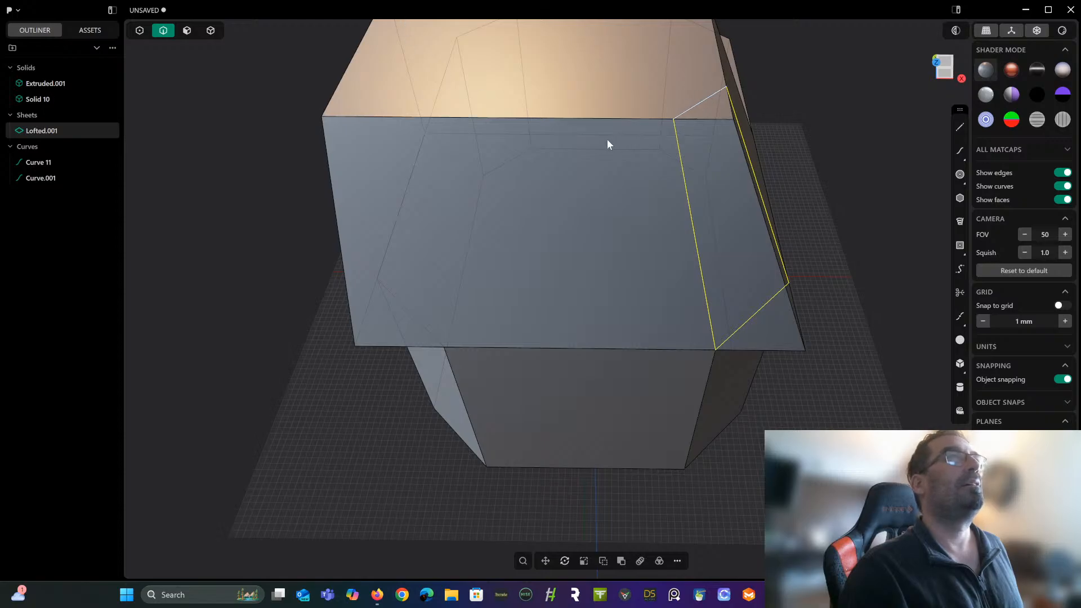
pyautogui.moveTo(731, 140); pyautogui.dragTo(715, 118, button='middle')
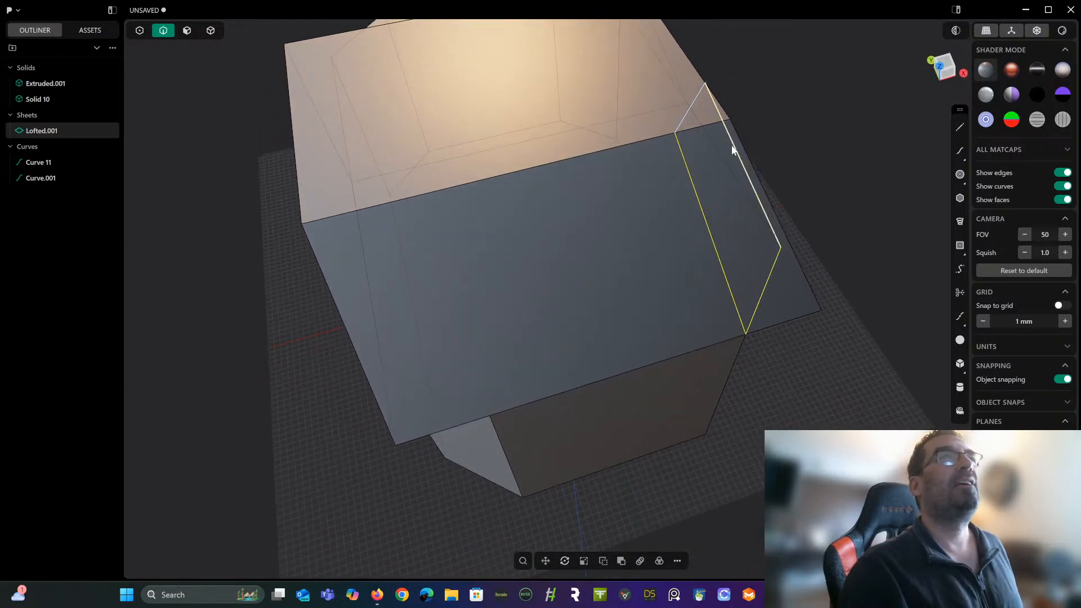
pyautogui.click(188, 31)
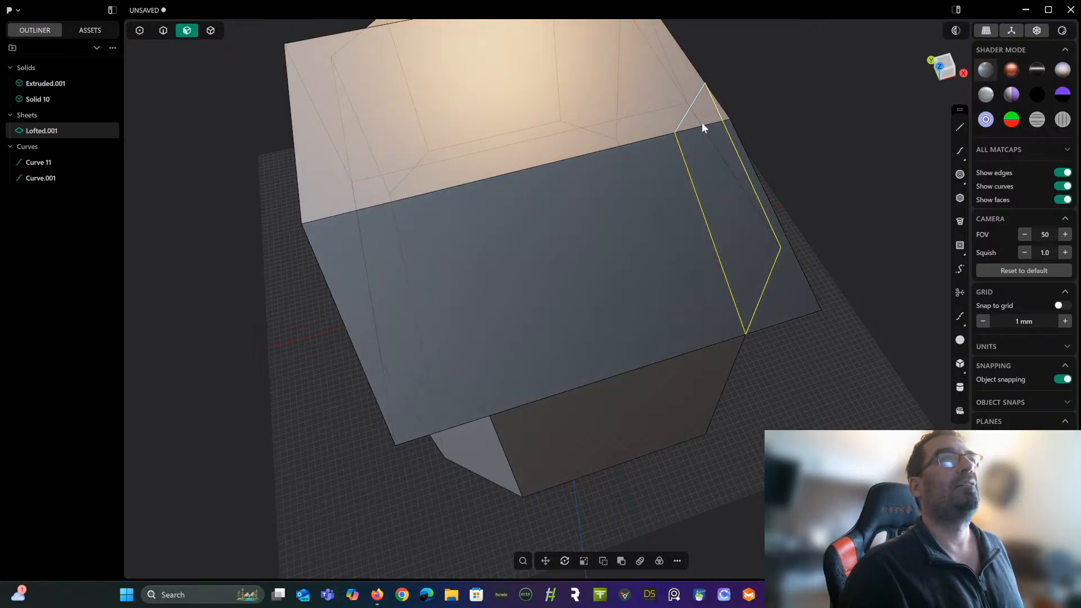
pyautogui.click(43, 129)
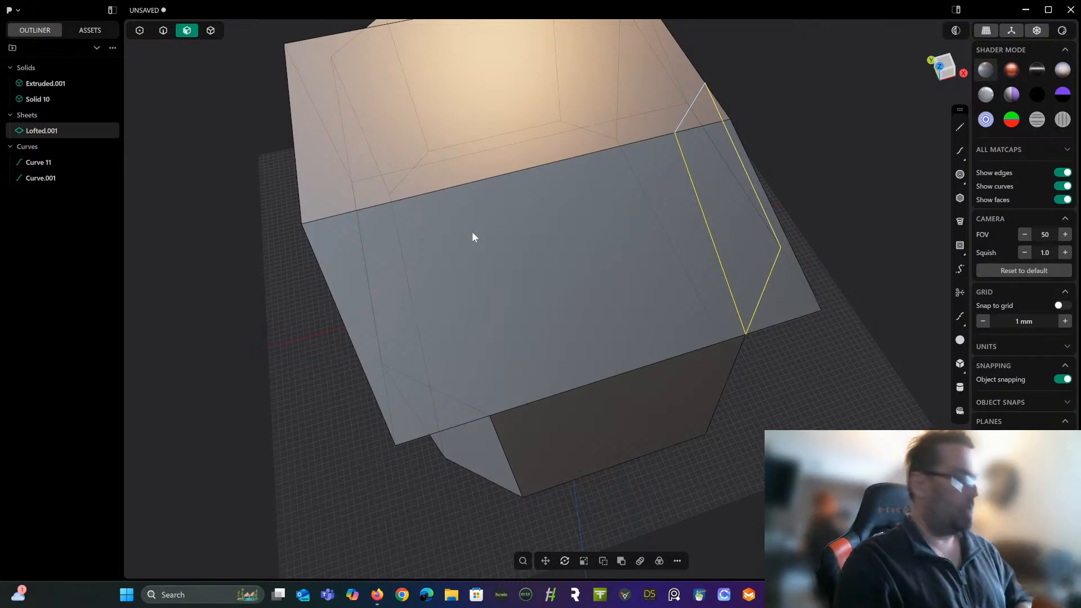
pyautogui.press('e')
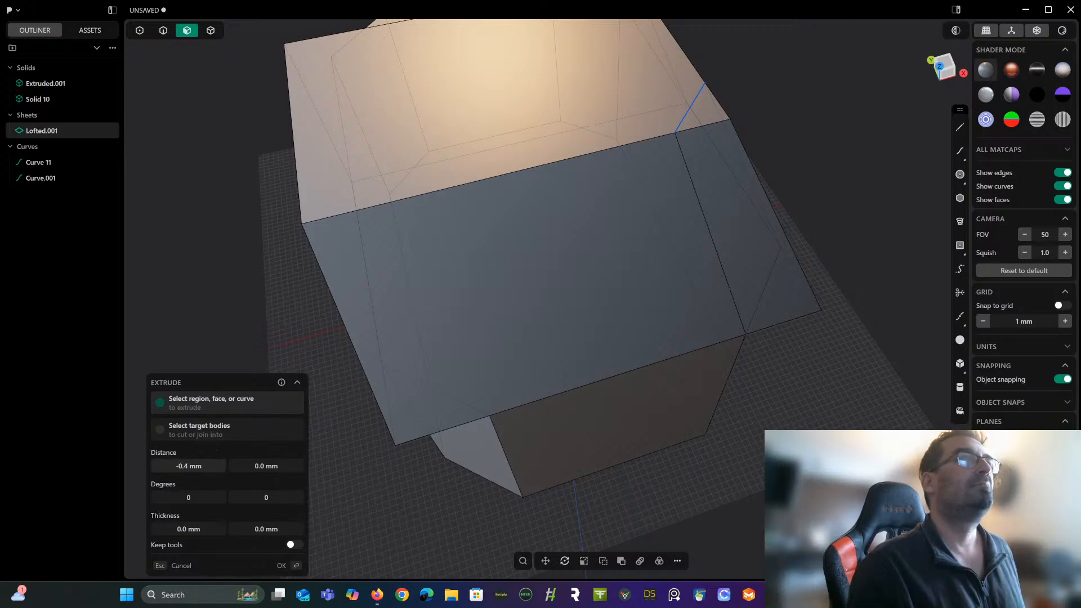
pyautogui.moveTo(194, 466); pyautogui.dragTo(211, 466)
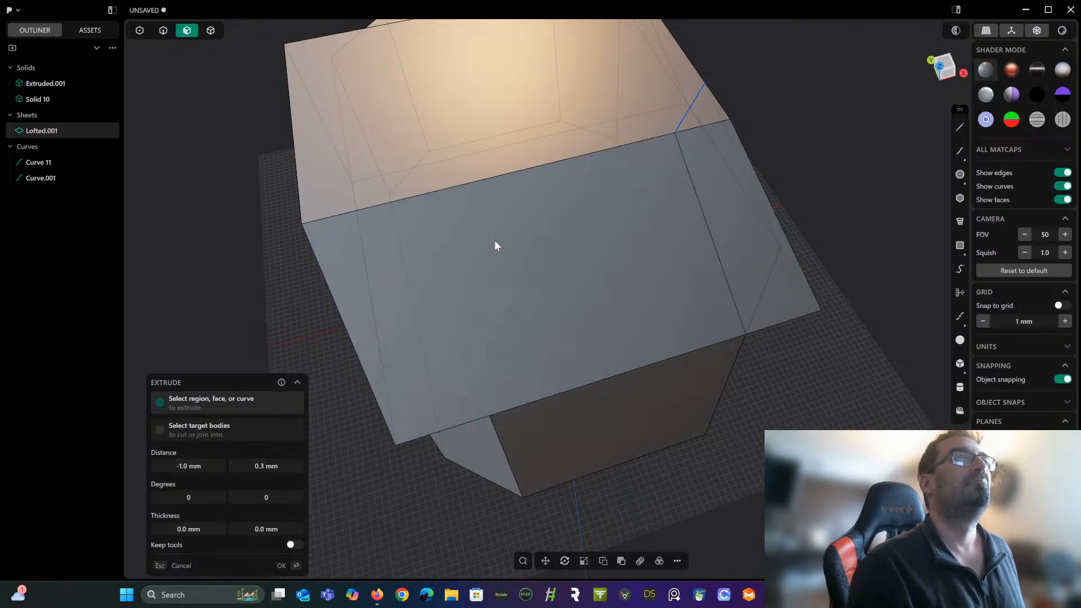
pyautogui.click(945, 75)
pyautogui.moveTo(947, 78); pyautogui.dragTo(652, 104, button='middle')
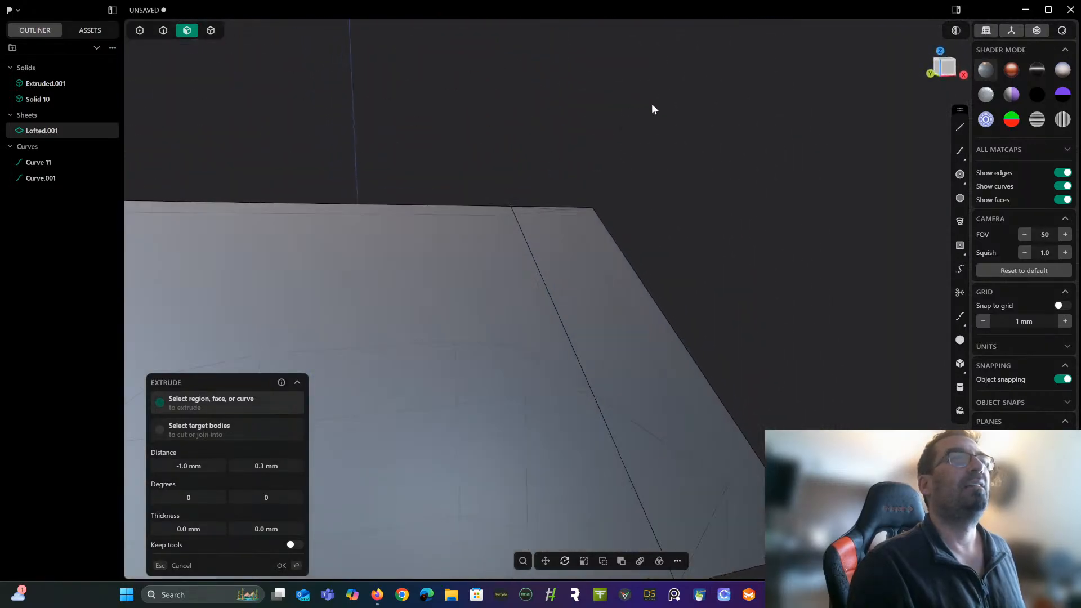
pyautogui.click(951, 71)
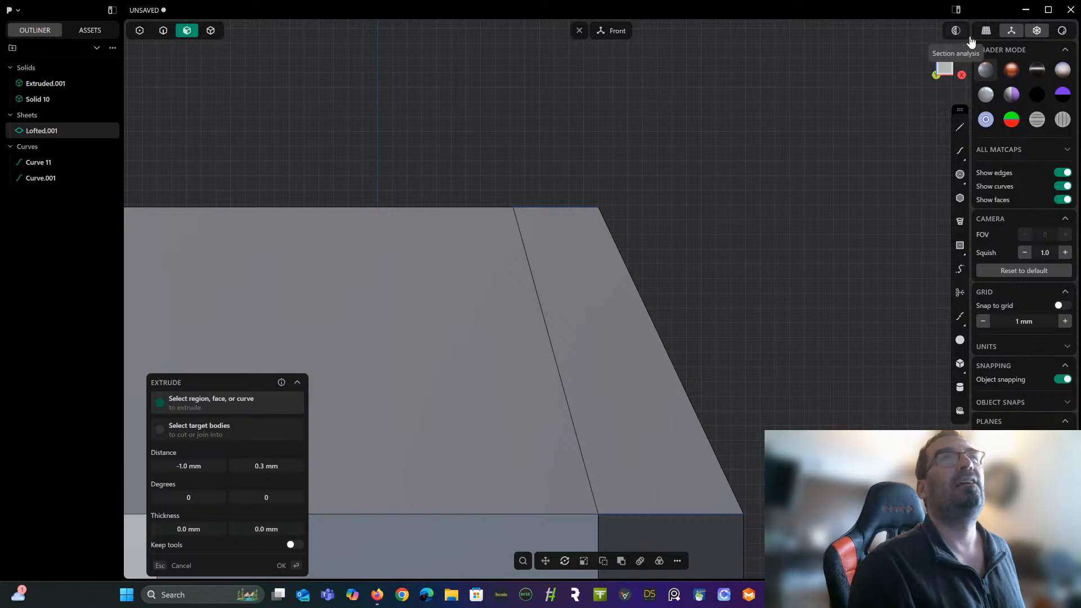
pyautogui.press('Escape')
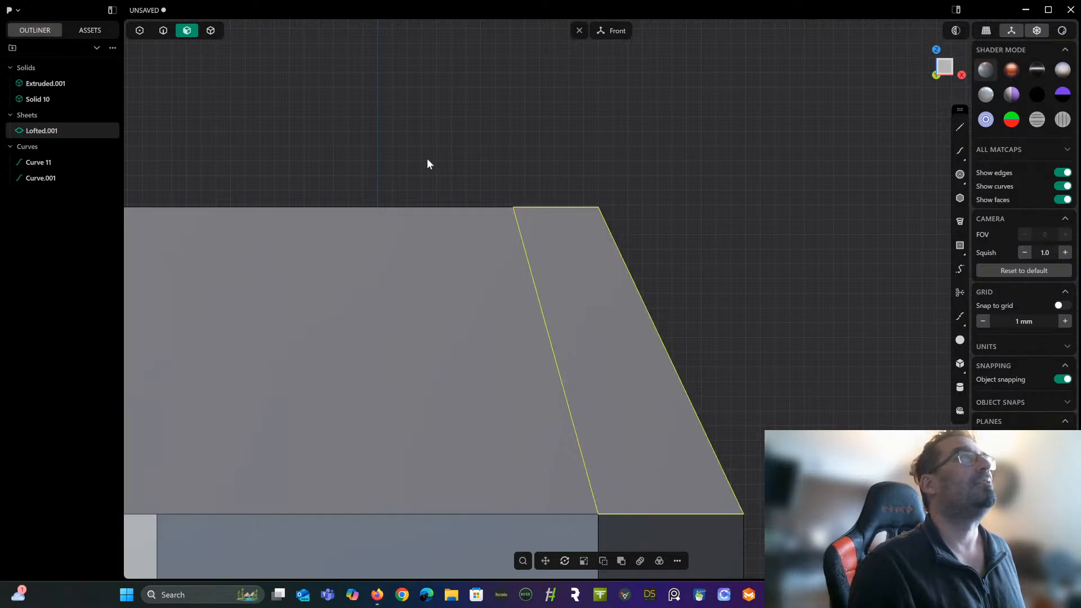
# Hide the sloped upper solid and select the face of the lofted sheet.
pyautogui.click(209, 37)
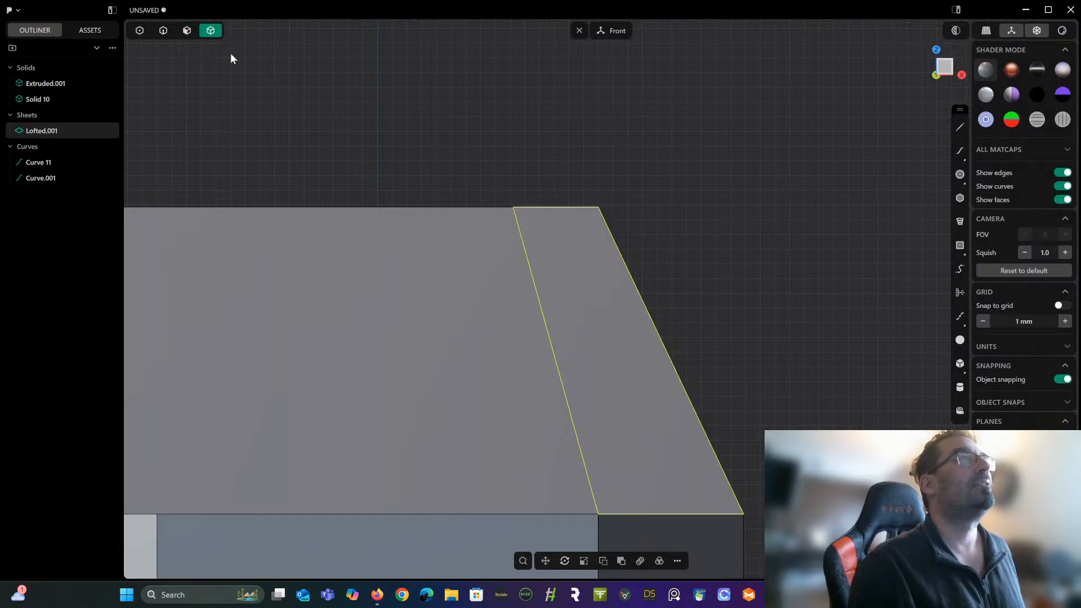
pyautogui.click(596, 323)
pyautogui.moveTo(596, 322); pyautogui.dragTo(606, 374, button='middle')
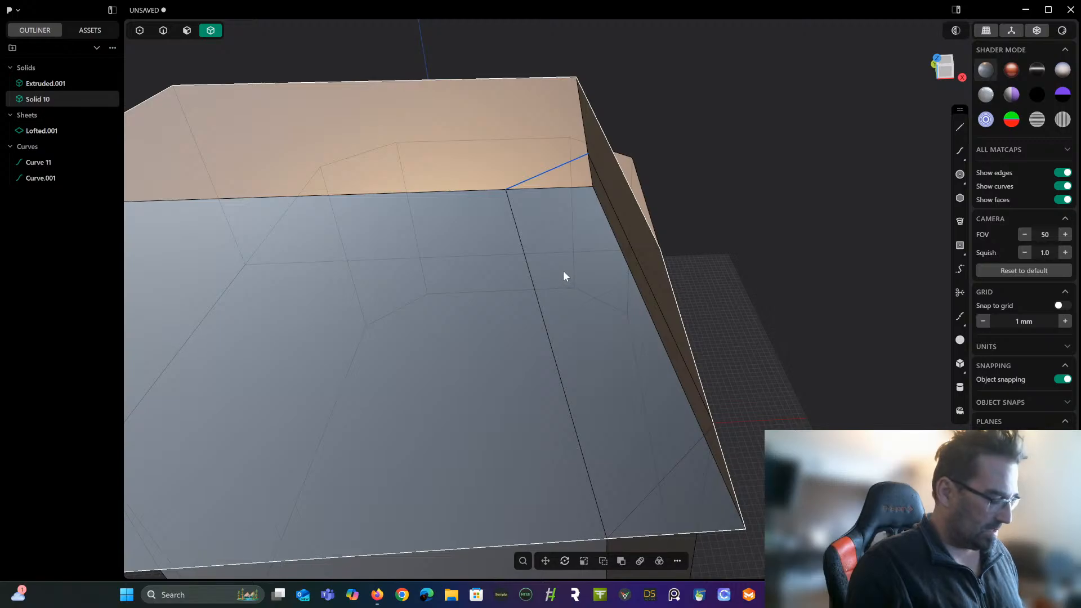
pyautogui.press('h')
pyautogui.click(580, 254)
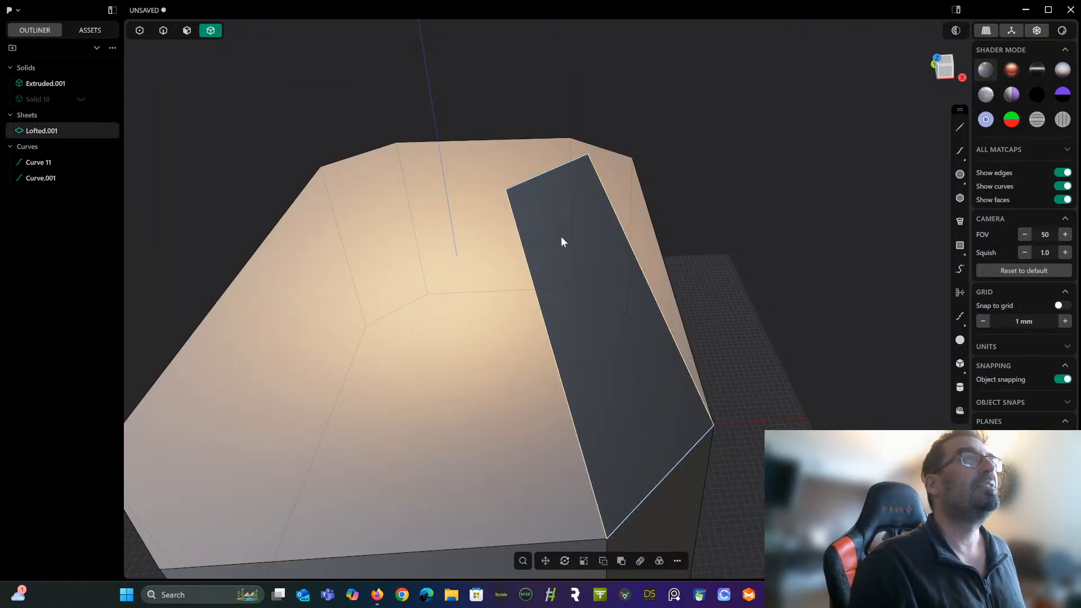
pyautogui.click(187, 30)
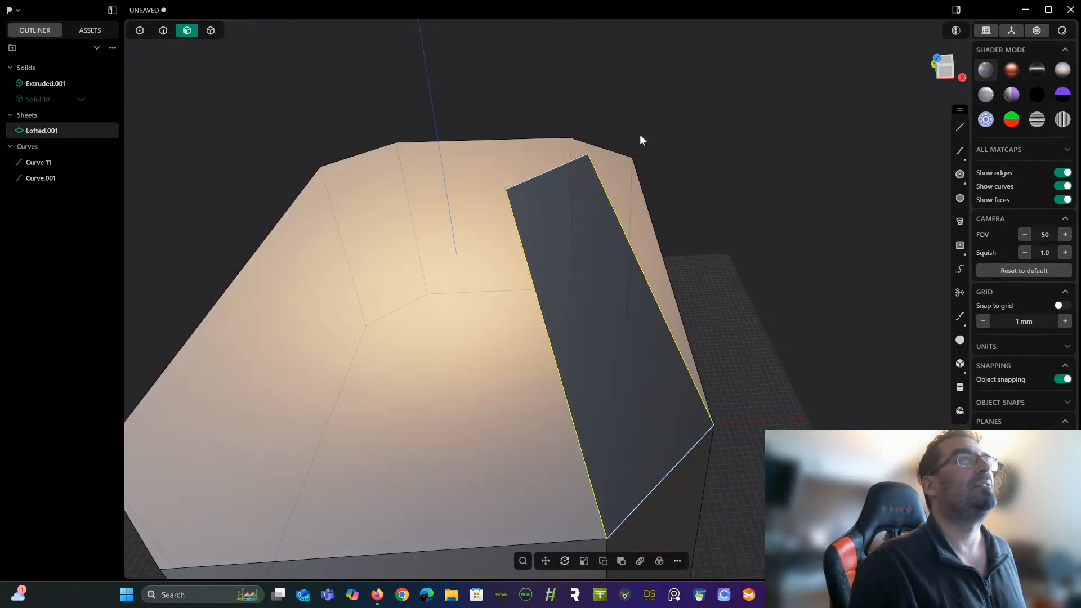
pyautogui.click(583, 249)
pyautogui.moveTo(583, 254); pyautogui.dragTo(763, 79, button='middle')
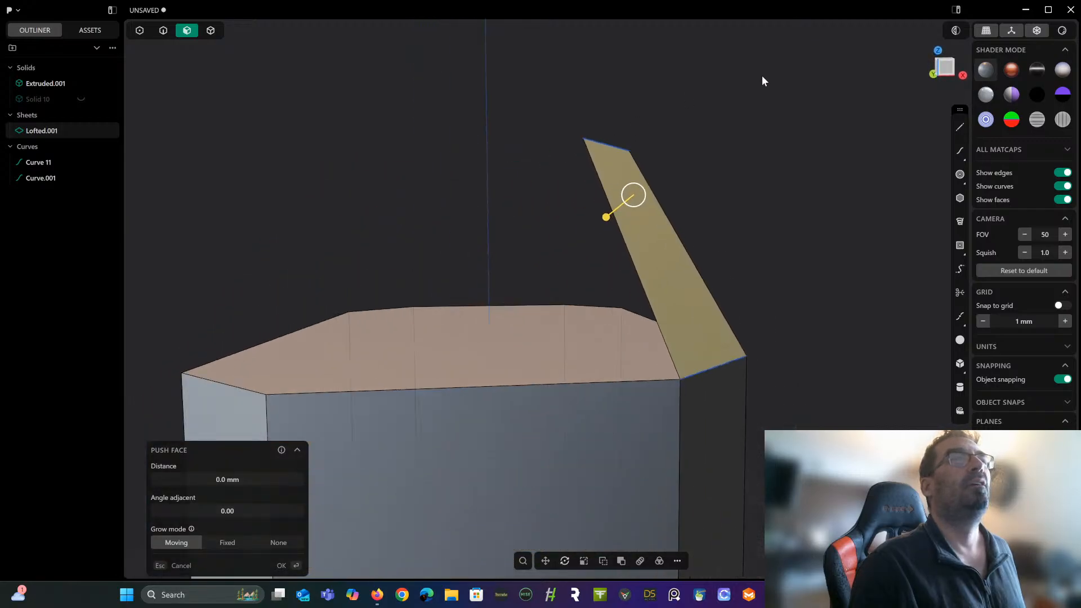
pyautogui.click(949, 73)
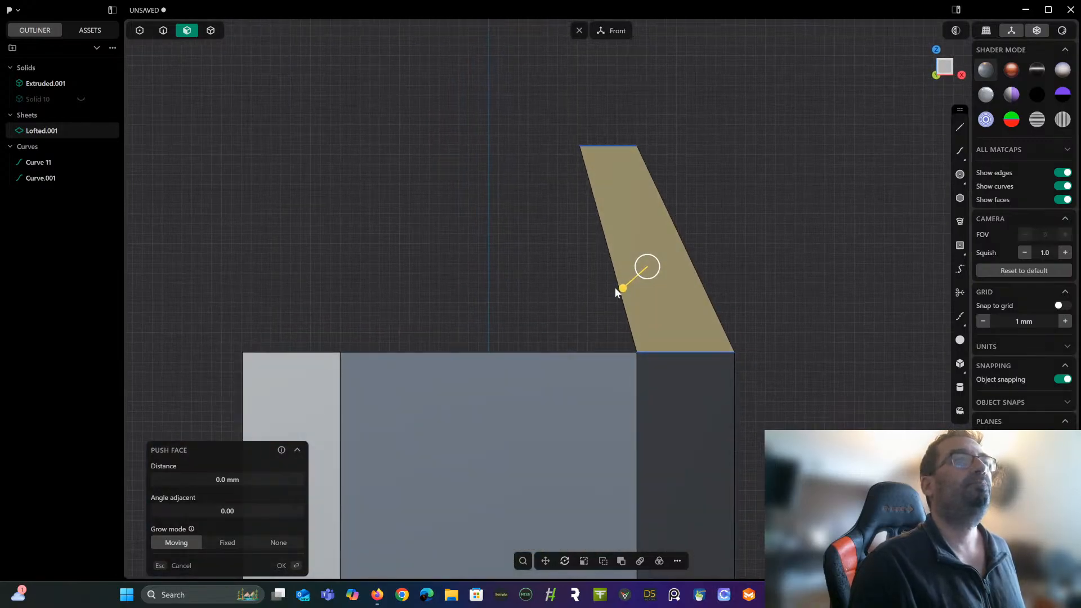
pyautogui.moveTo(618, 287); pyautogui.dragTo(713, 258)
pyautogui.press('Escape')
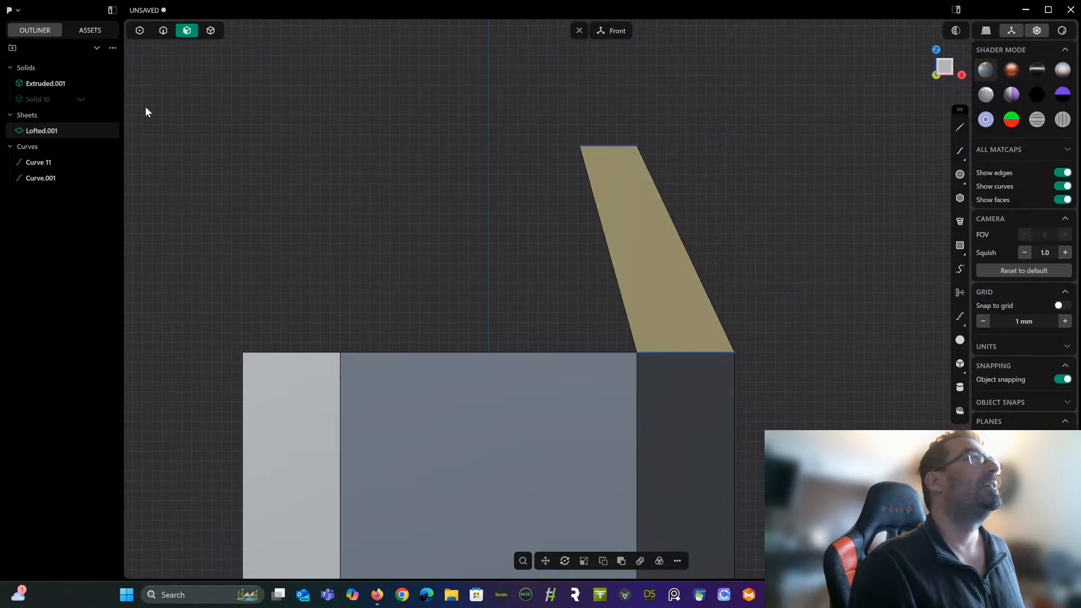
pyautogui.click(81, 131)
pyautogui.hotkey('ctrl', 'z')
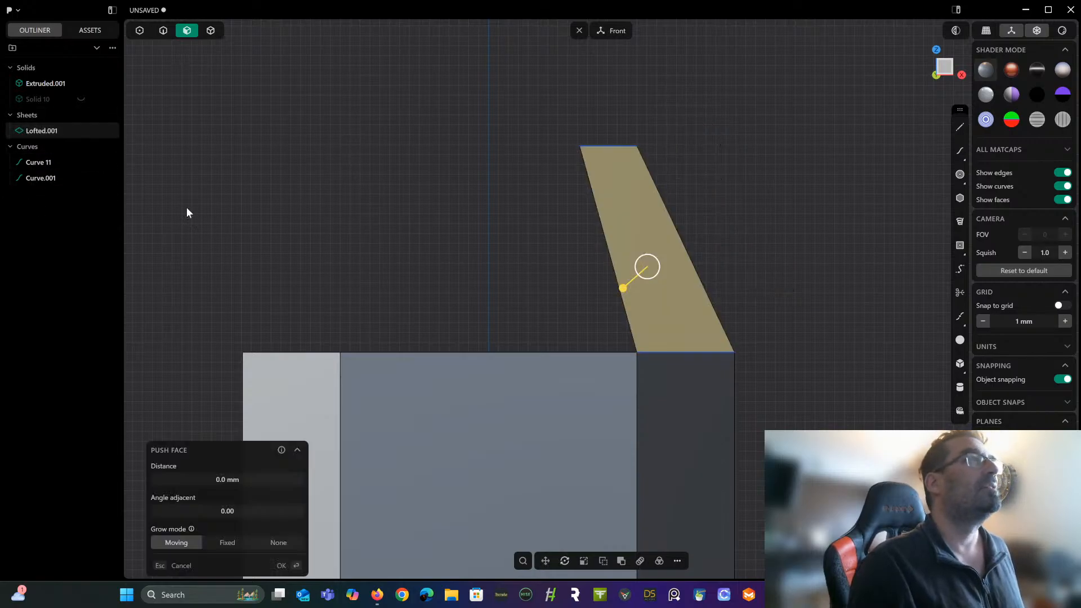
# Extrude the lofted sheet's face outward from the corner by 150.25 mm into a solid block.
pyautogui.press('e')
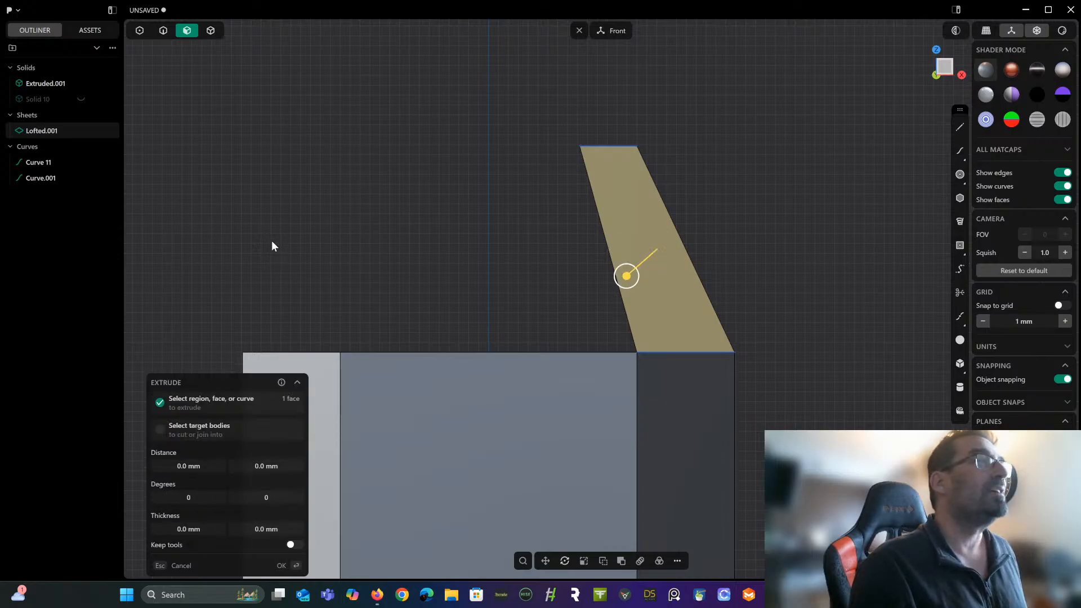
pyautogui.moveTo(634, 276); pyautogui.dragTo(738, 227)
pyautogui.moveTo(713, 223); pyautogui.dragTo(733, 226, button='middle')
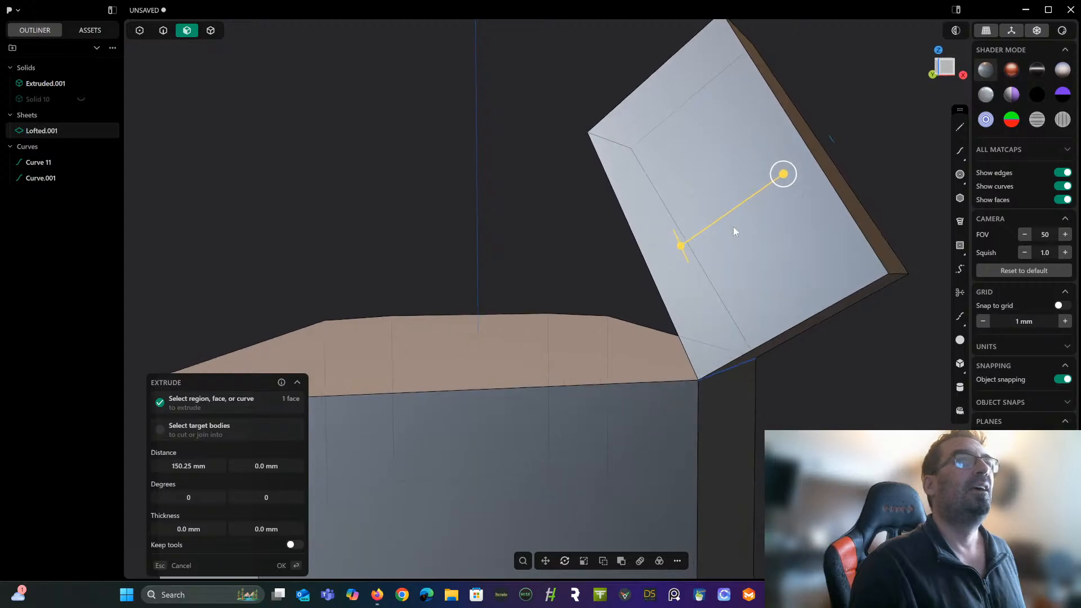
pyautogui.press('Return')
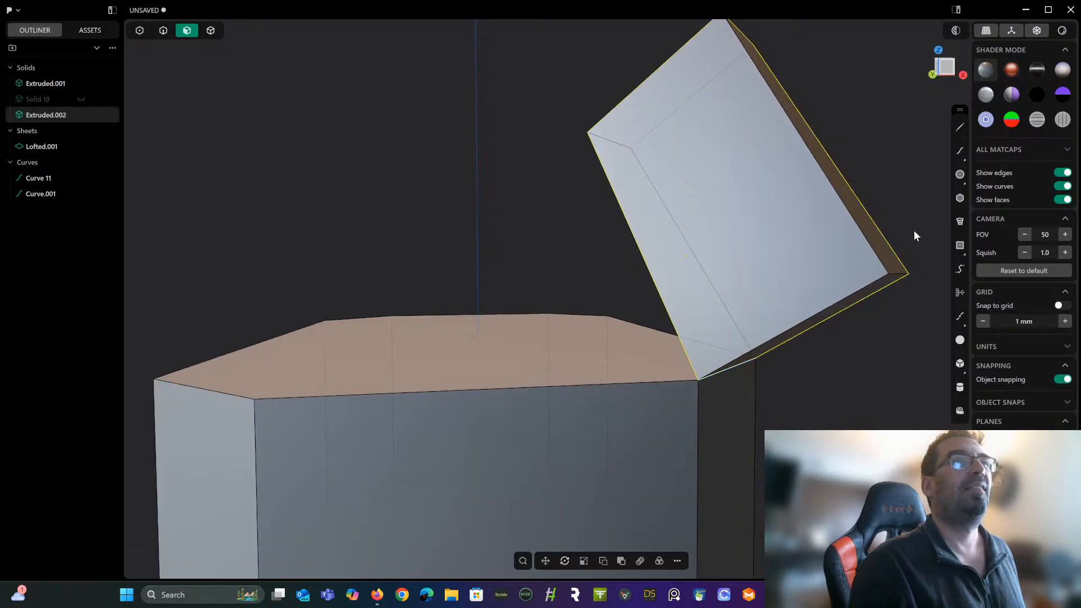
# Push the extruded block's lower end face outward so the block extends well below the chamfered box's top face.
pyautogui.click(853, 304)
pyautogui.moveTo(877, 342); pyautogui.dragTo(910, 392)
pyautogui.moveTo(806, 341); pyautogui.dragTo(798, 279, button='middle')
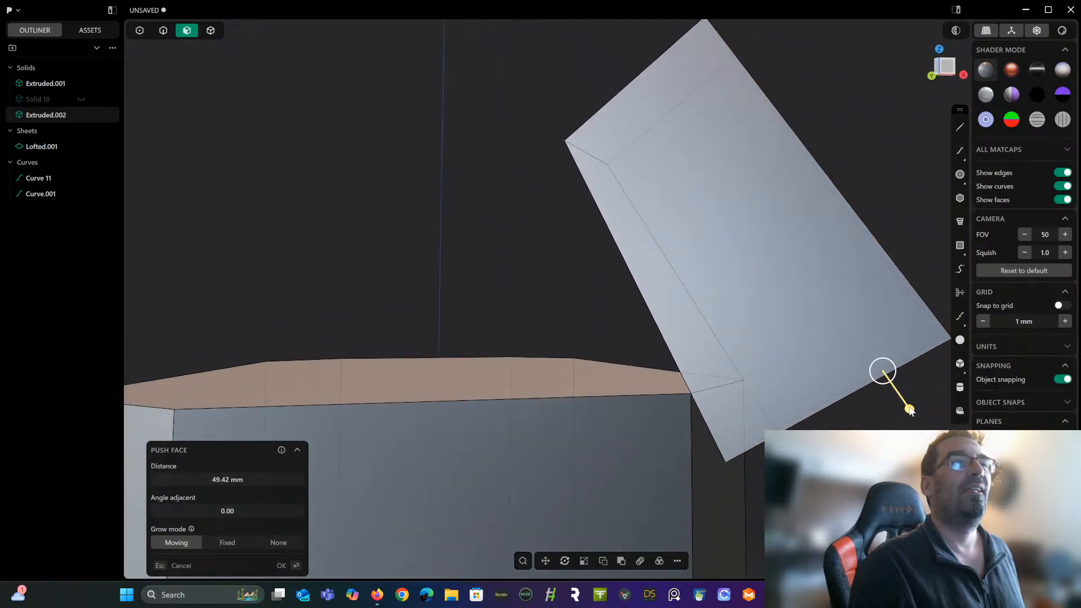
pyautogui.moveTo(882, 372); pyautogui.dragTo(957, 484)
pyautogui.hotkey('ctrl', 'z')
pyautogui.hotkey('ctrl', 'z')
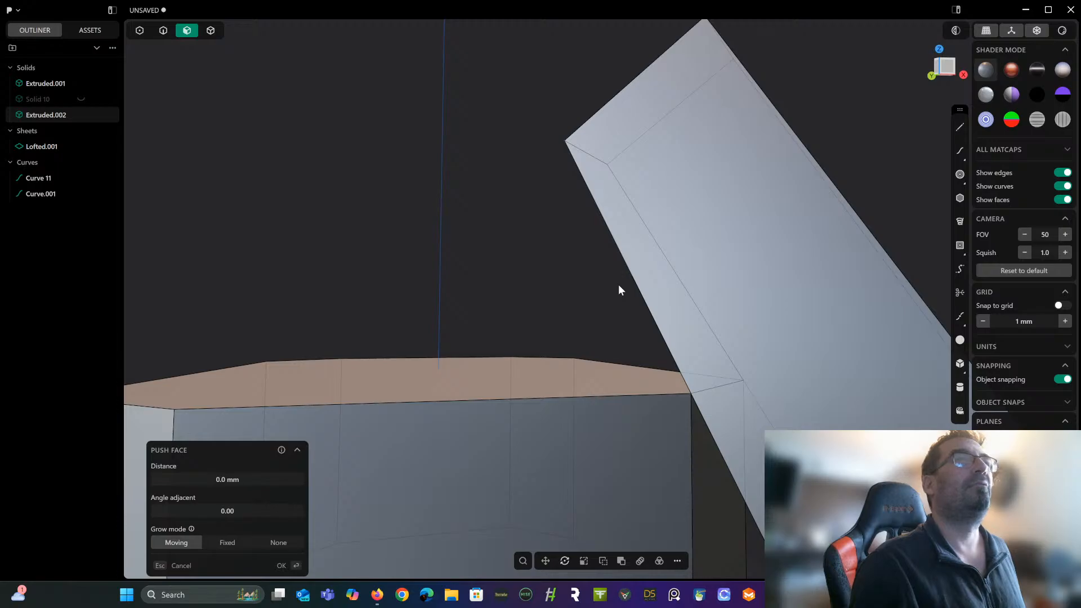
pyautogui.scroll(-3, 618, 284)
pyautogui.moveTo(618, 284); pyautogui.dragTo(583, 326, button='middle')
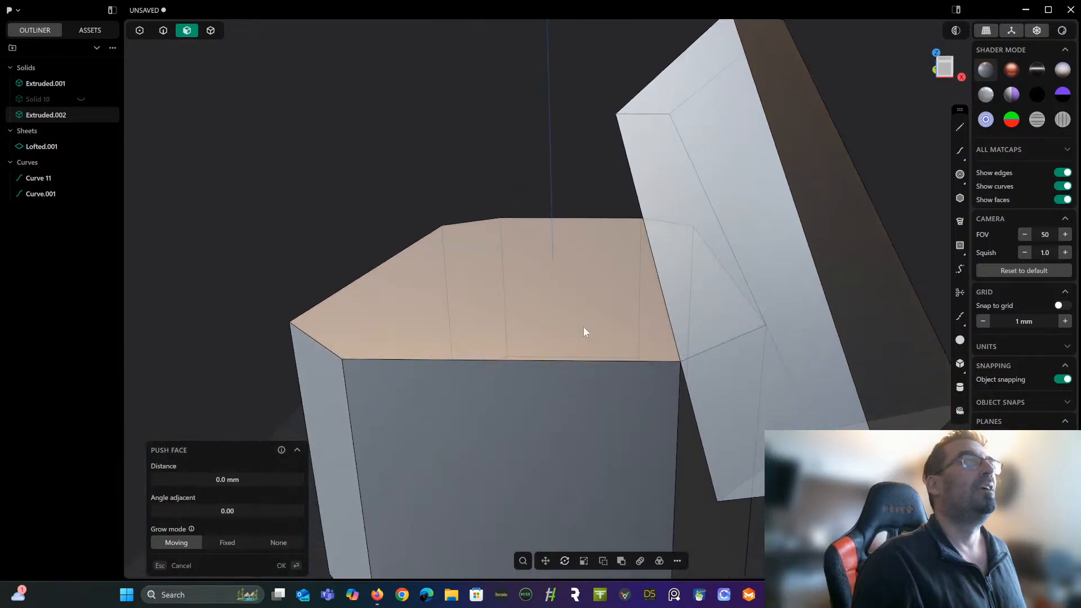
# Unhide the sloped upper solid on top of the chamfered box.
pyautogui.click(210, 32)
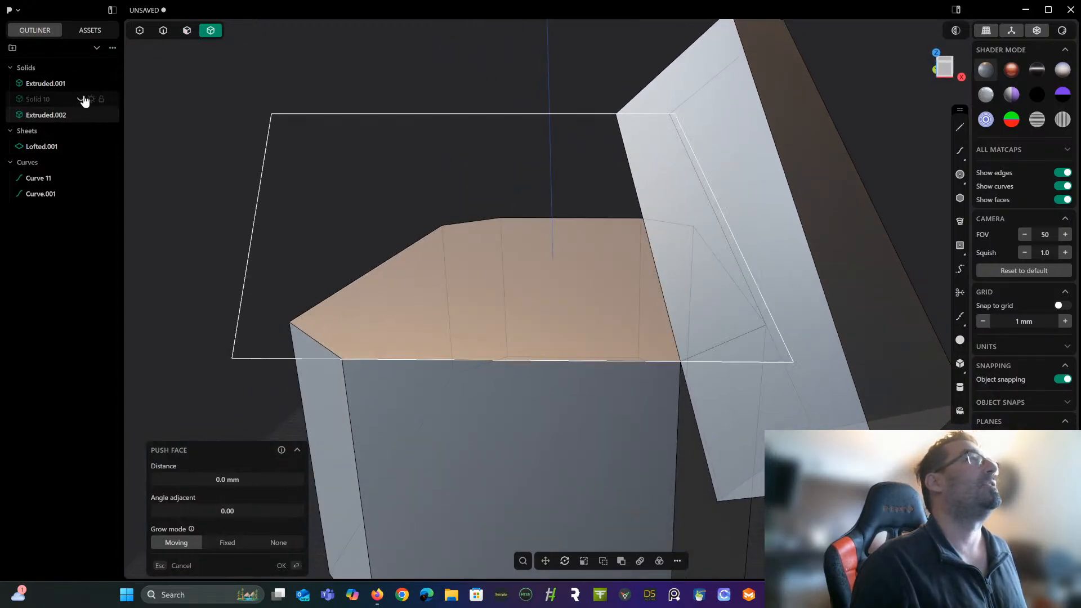
pyautogui.click(83, 99)
pyautogui.moveTo(145, 157); pyautogui.dragTo(238, 176, button='middle')
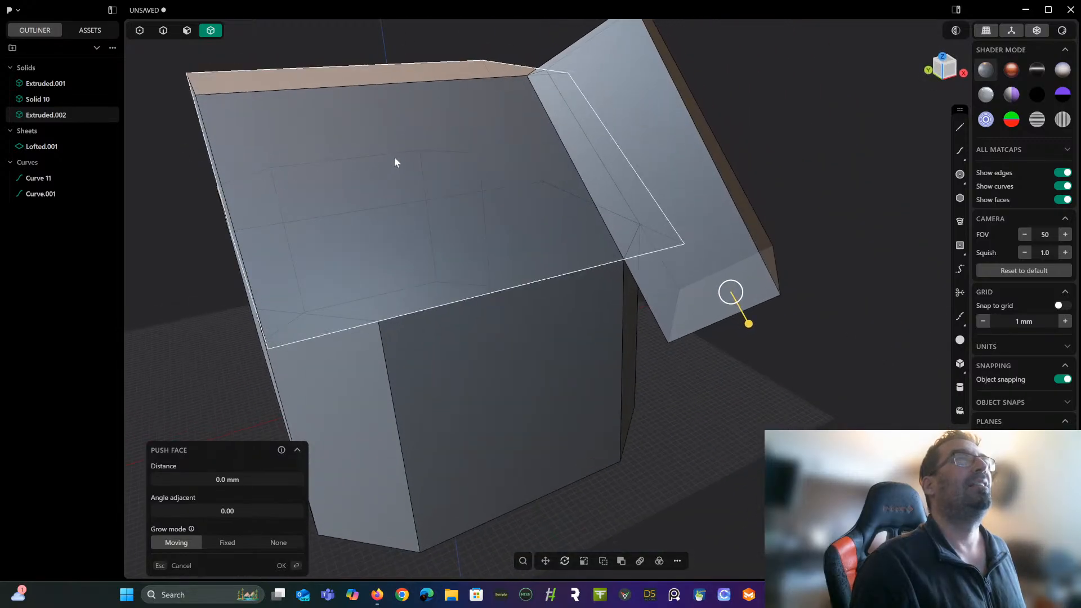
pyautogui.moveTo(394, 158); pyautogui.dragTo(370, 179, button='middle')
pyautogui.moveTo(491, 162); pyautogui.dragTo(463, 166, button='middle')
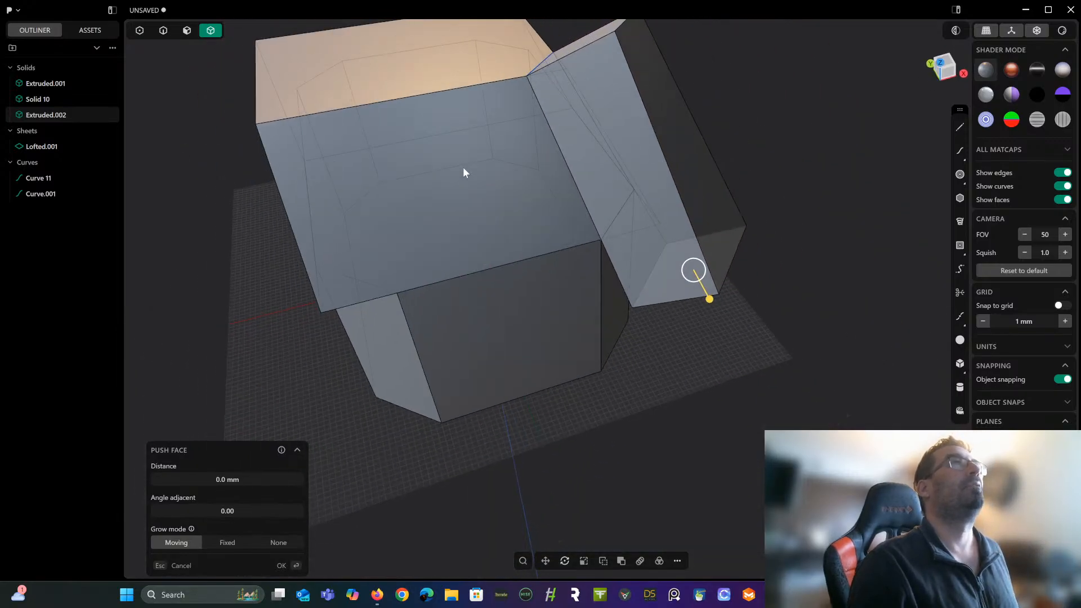
# Subtract the extruded cutting block from the sloped upper solid with a Boolean Difference, without keeping the tool body.
pyautogui.click(187, 31)
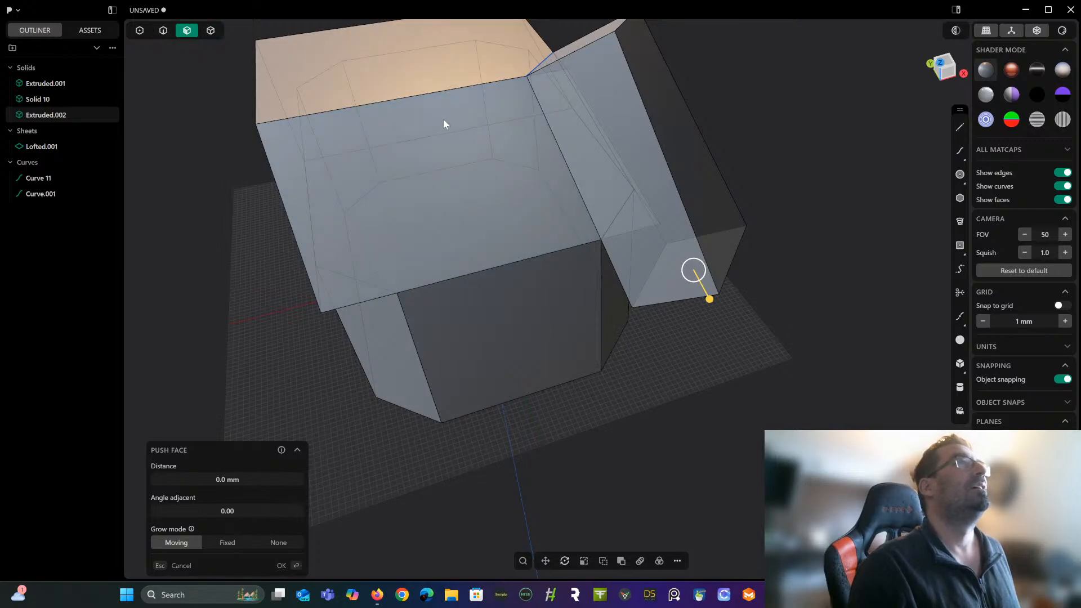
pyautogui.click(444, 120)
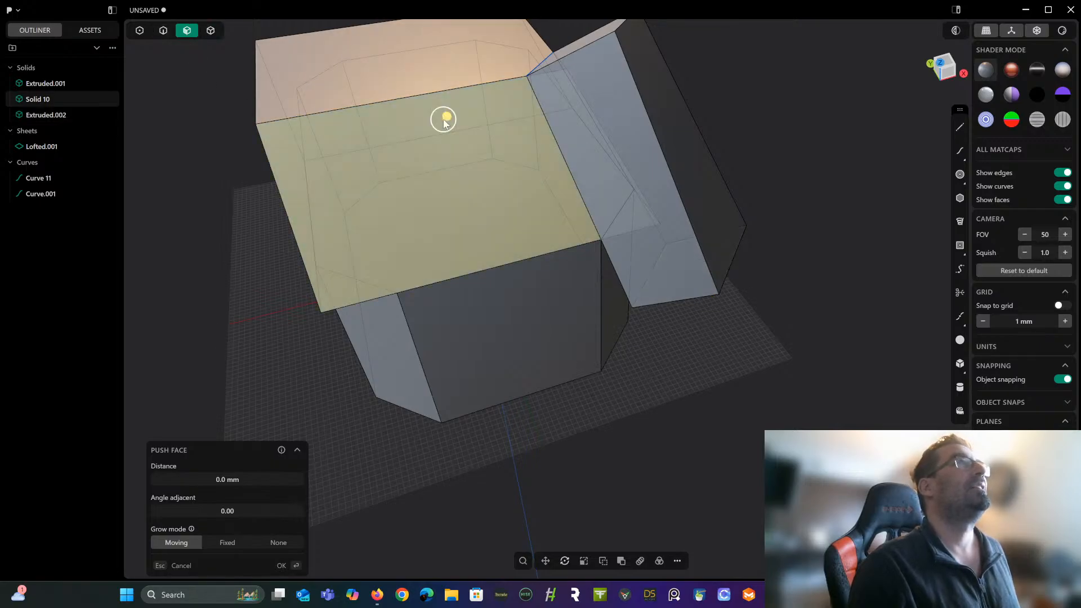
pyautogui.click(211, 31)
pyautogui.moveTo(470, 133); pyautogui.dragTo(459, 109, button='middle')
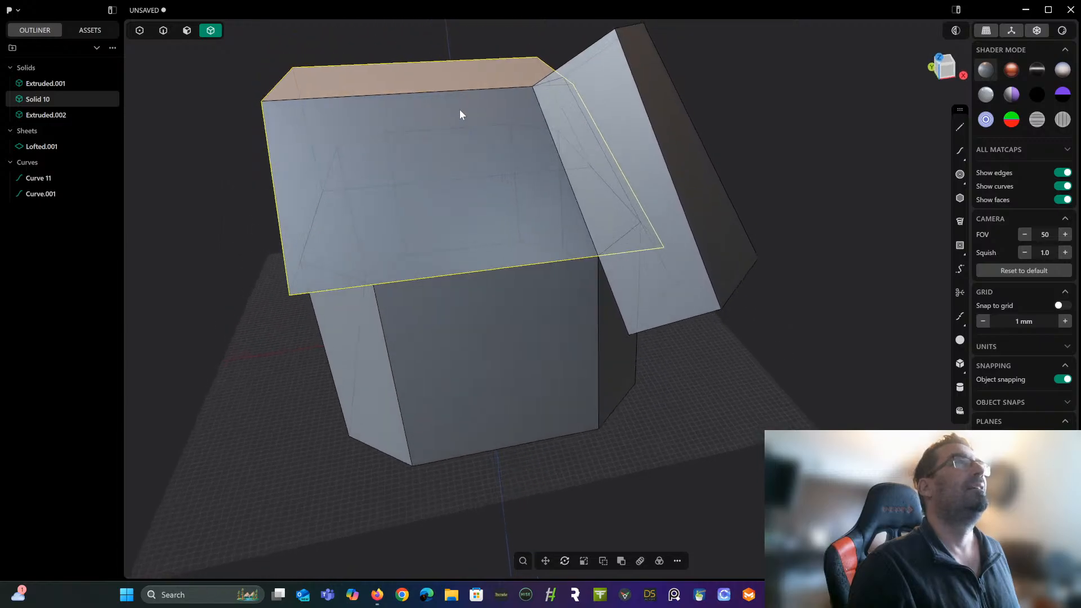
pyautogui.hotkey('ctrl', '-')
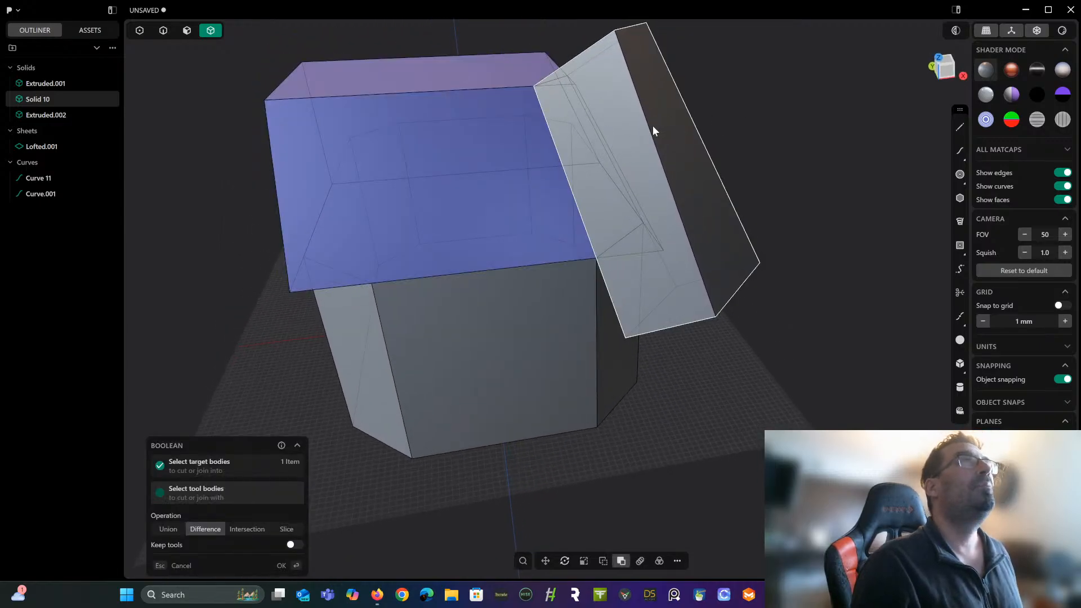
pyautogui.click(652, 126)
pyautogui.press('Return')
pyautogui.moveTo(652, 125); pyautogui.dragTo(496, 304, button='middle')
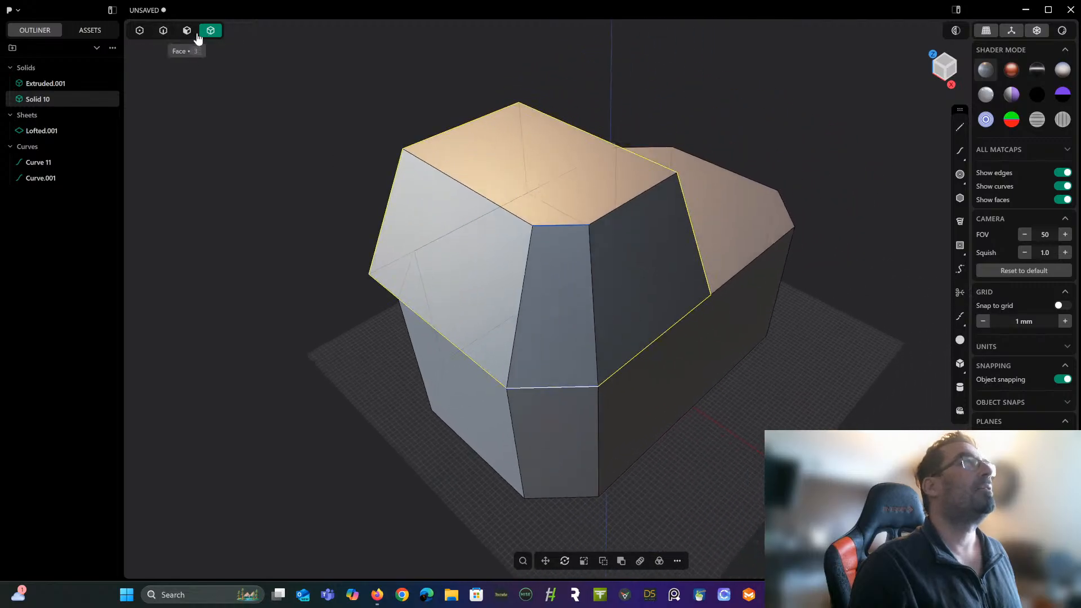
# Delete the lofted sheet and the two leftover construction curves.
pyautogui.click(188, 31)
pyautogui.click(210, 33)
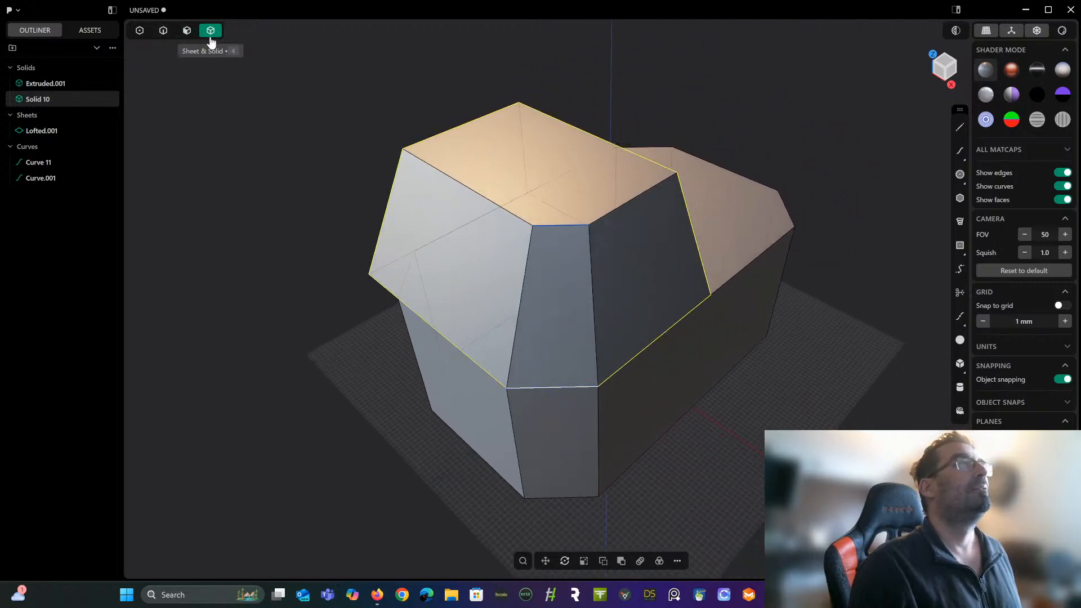
pyautogui.click(50, 131)
pyautogui.keyDown('shift'); pyautogui.click(52, 179); pyautogui.keyUp('shift')
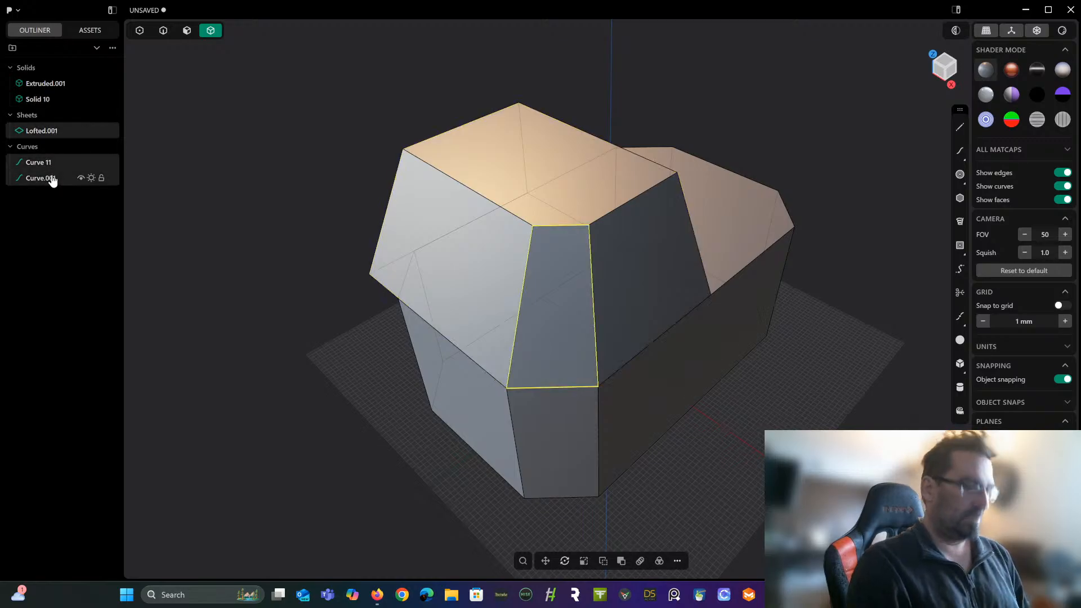
pyautogui.press('Delete')
pyautogui.moveTo(536, 183); pyautogui.dragTo(520, 154, button='middle')
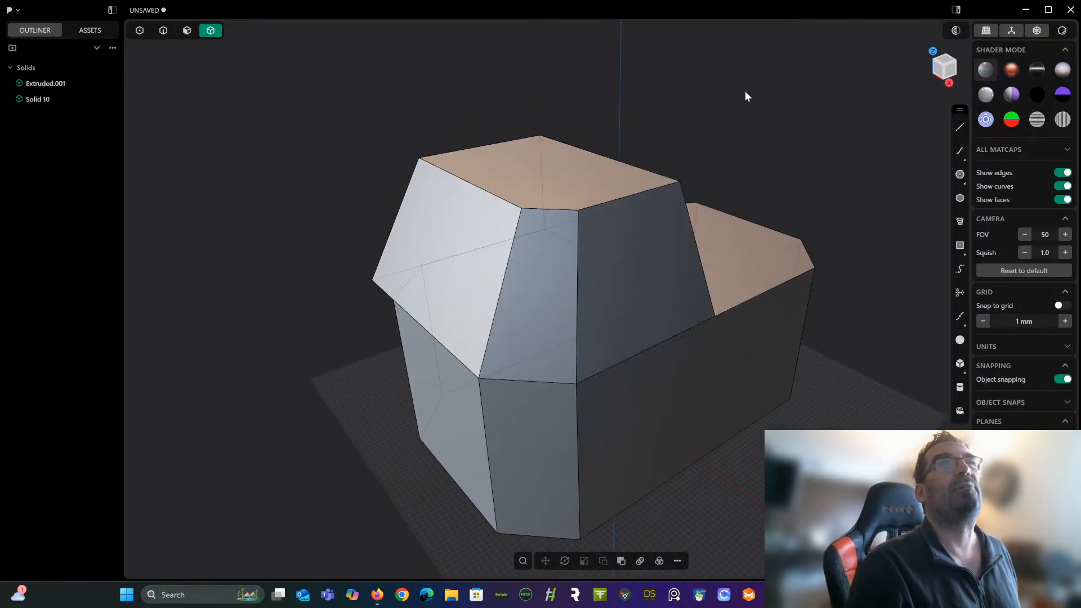
# Turn off X-ray mode so the solids are shown opaque.
pyautogui.click(1037, 31)
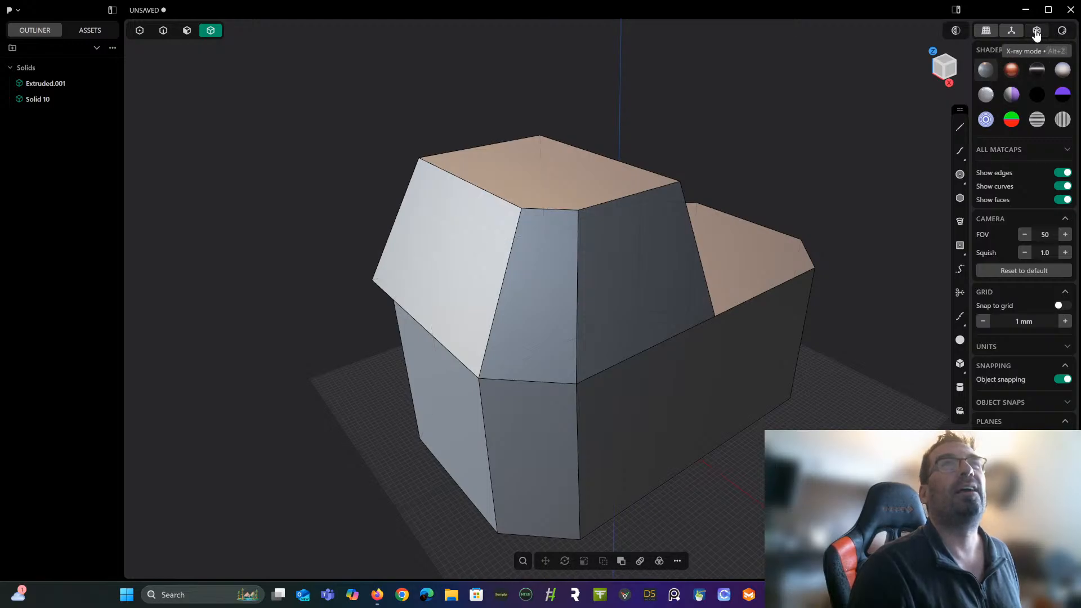
pyautogui.moveTo(696, 212); pyautogui.dragTo(704, 158, button='middle')
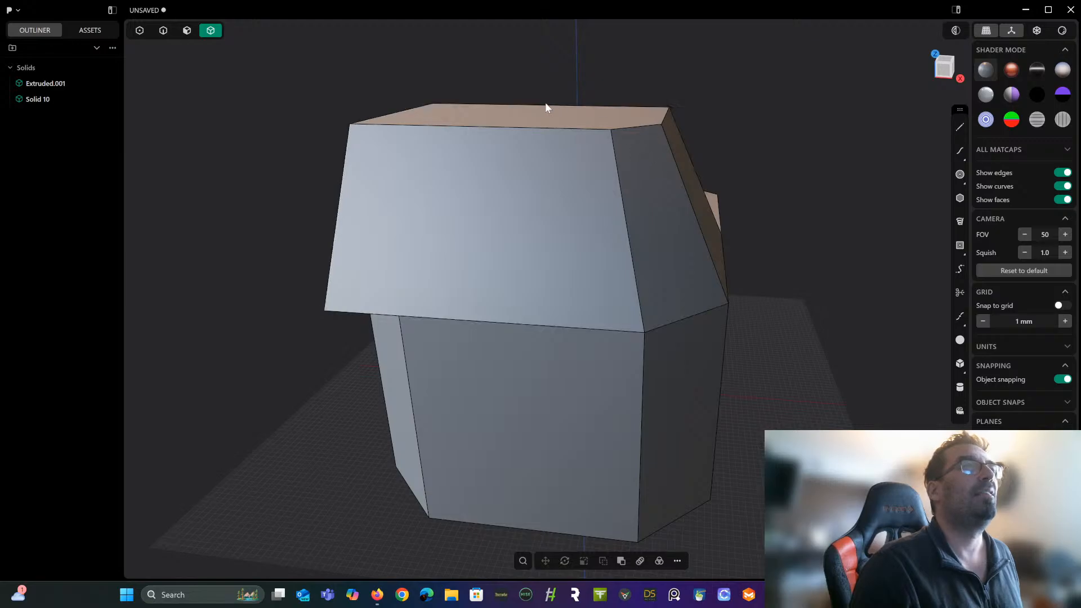
pyautogui.scroll(-2, 453, 76)
pyautogui.moveTo(501, 158); pyautogui.dragTo(483, 165, button='middle')
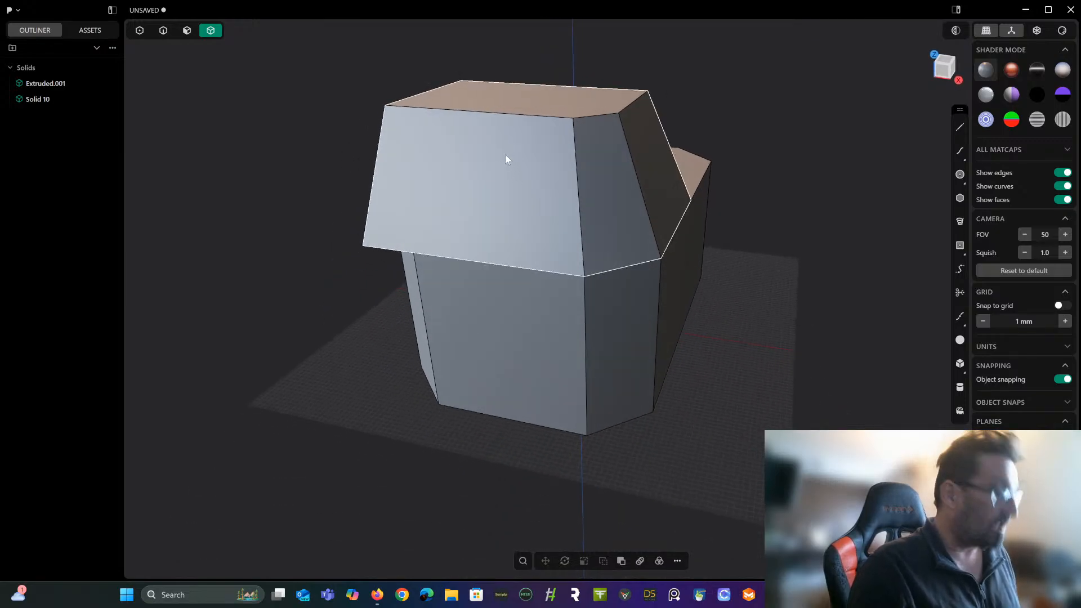
# Mirror the upper solid's cut corner along the X axis, cutting down the mirror plane, and union the two halves.
pyautogui.hotkey('alt', 'x')
pyautogui.click(552, 218)
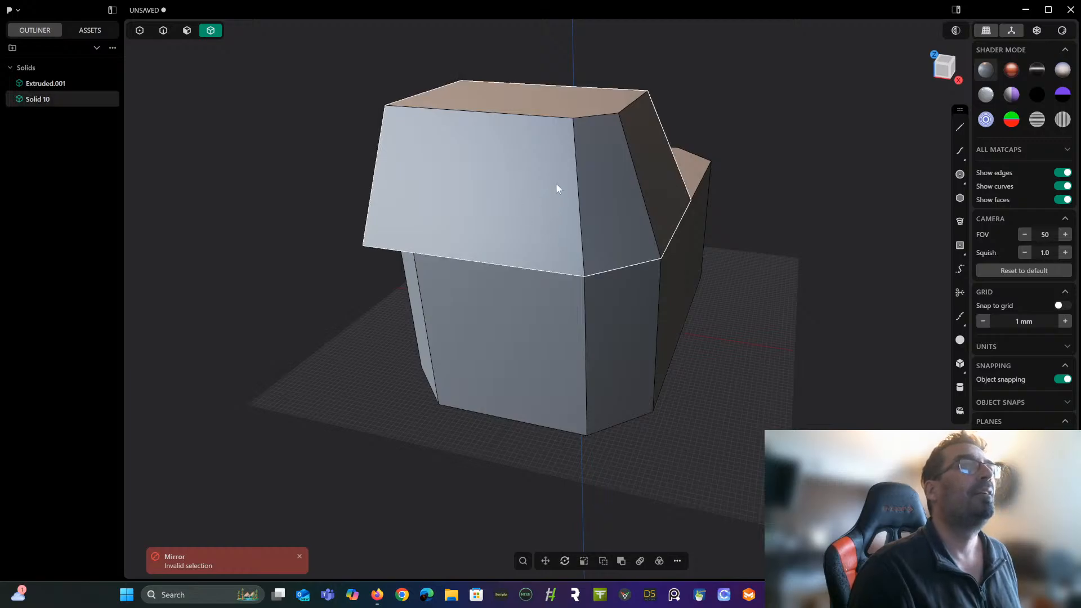
pyautogui.hotkey('alt', 'x')
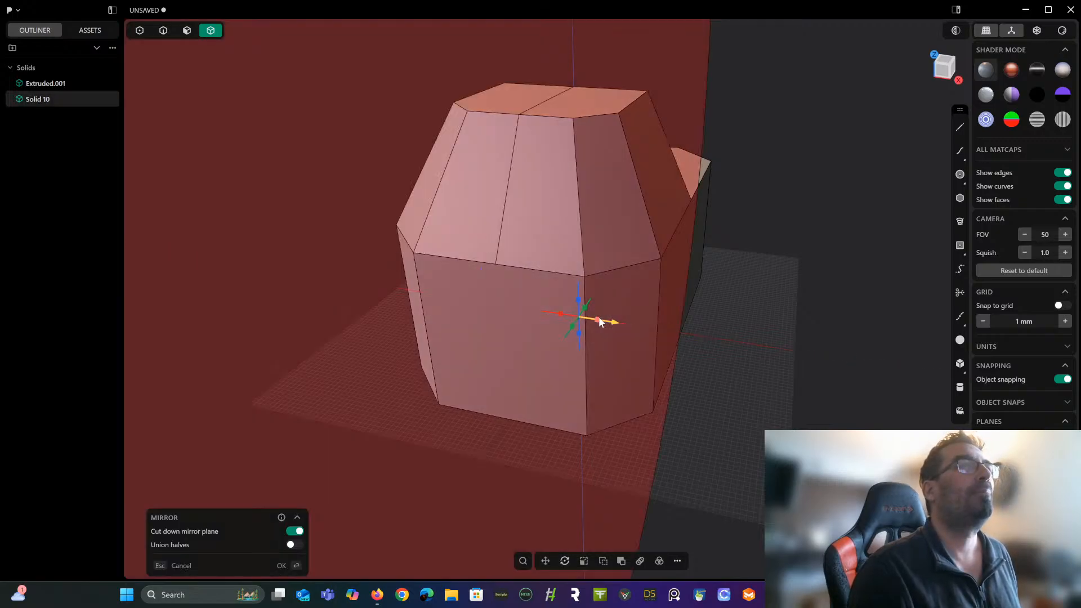
pyautogui.click(598, 318)
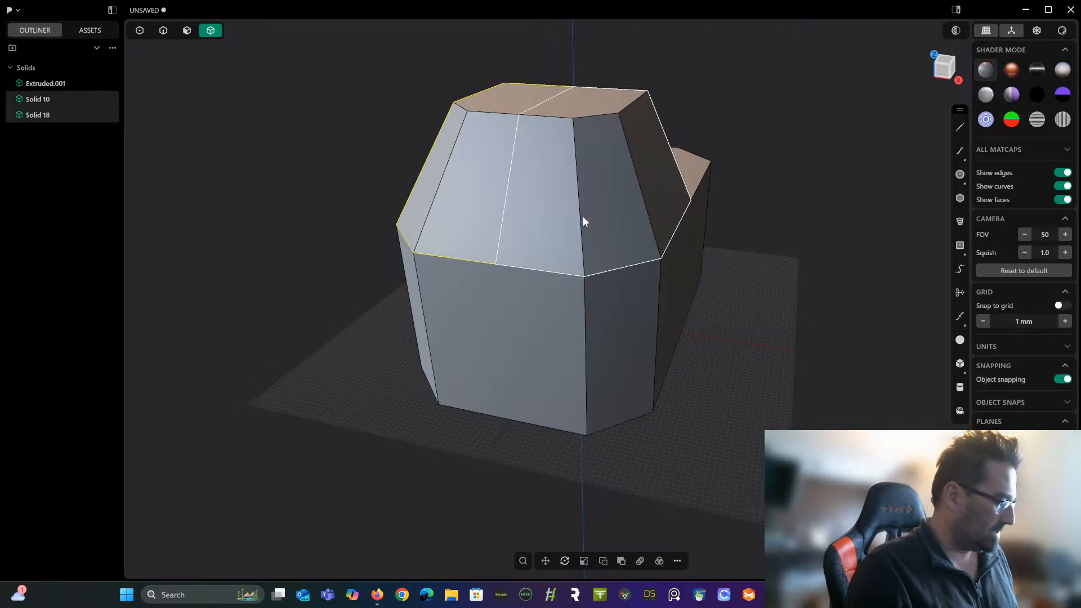
pyautogui.hotkey('shift', 'u')
pyautogui.press('Return')
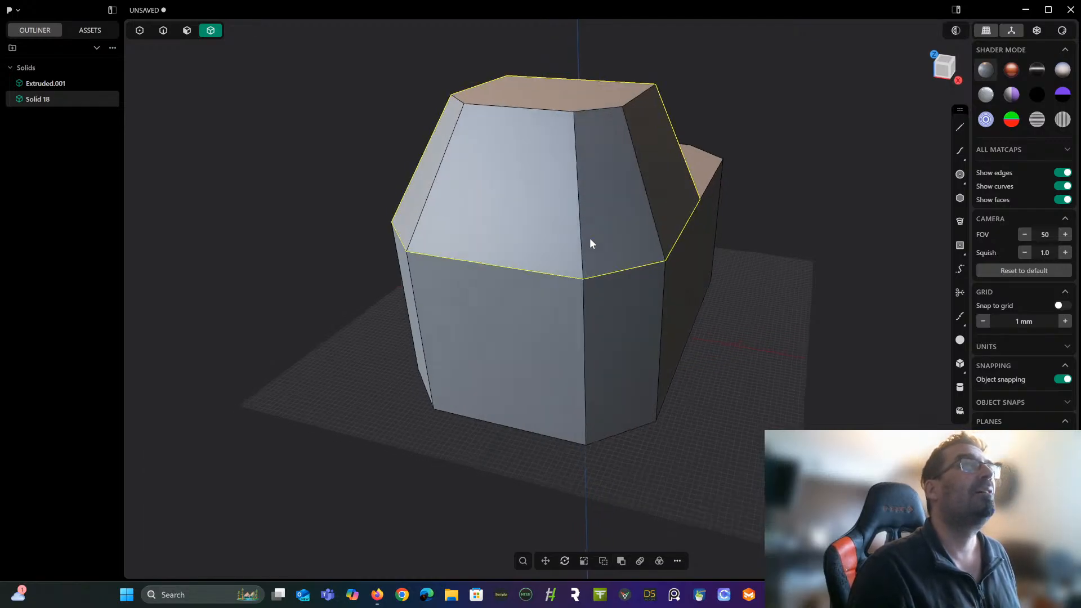
# Mirror the upper solid along the Y axis to cover the whole box, merging the halves into one body, and deselect it.
pyautogui.moveTo(589, 243); pyautogui.dragTo(431, 206, button='middle')
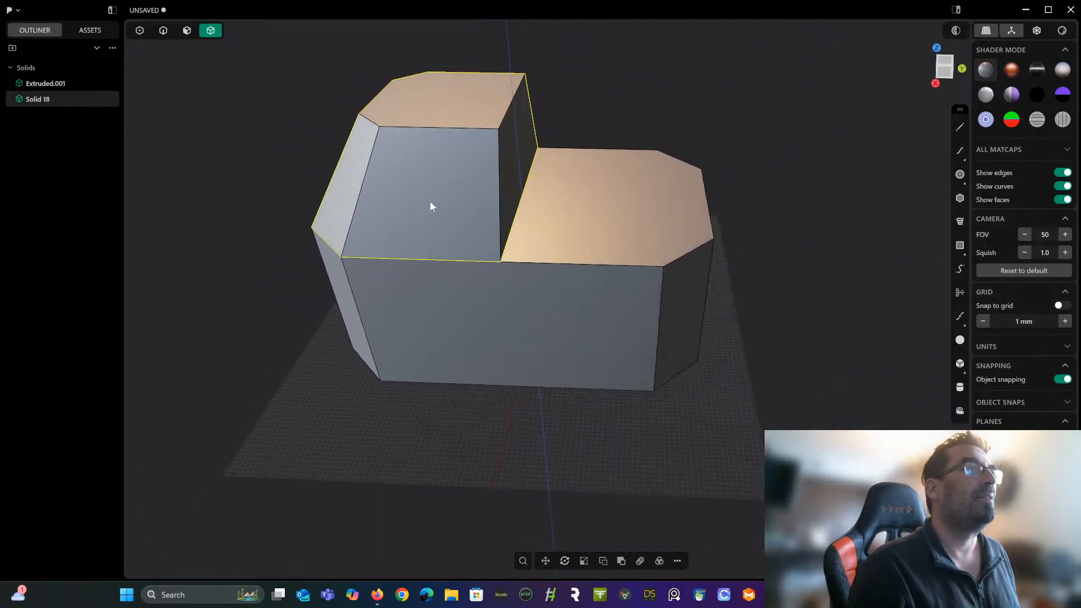
pyautogui.hotkey('alt', 'x')
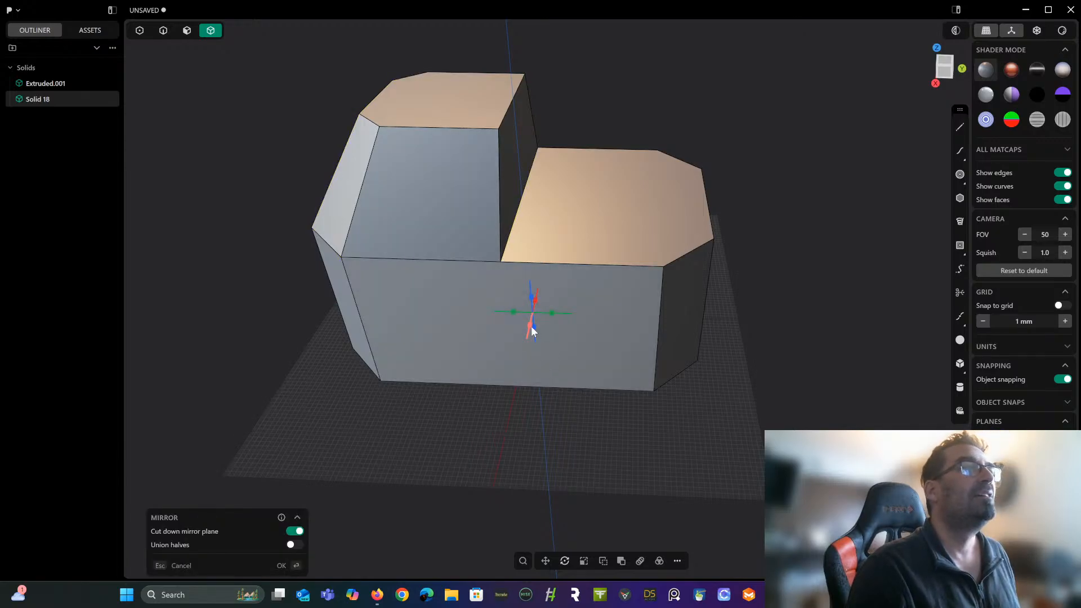
pyautogui.click(513, 309)
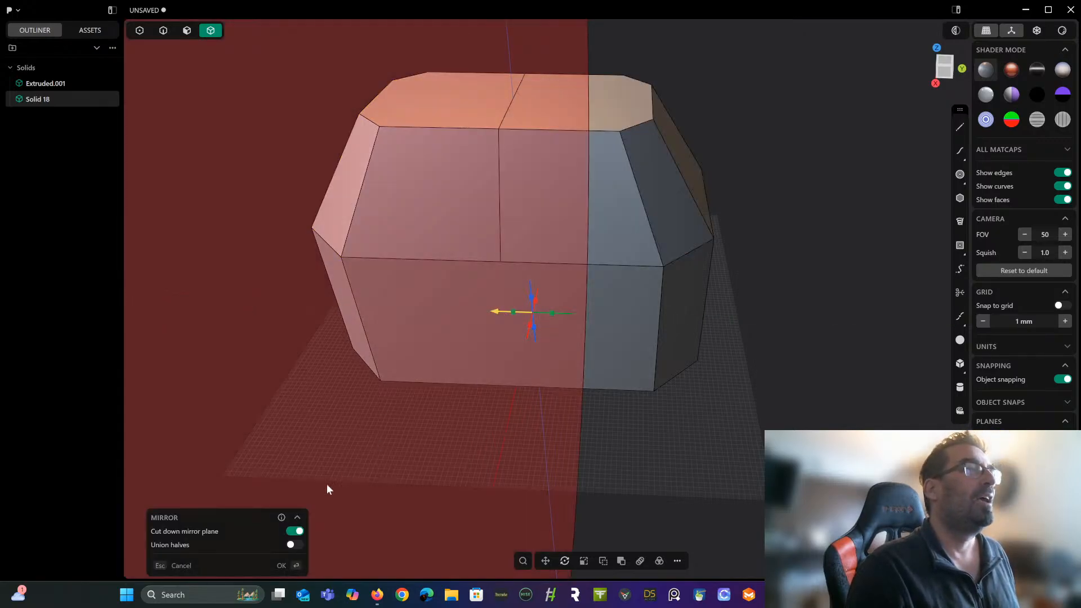
pyautogui.press('Return')
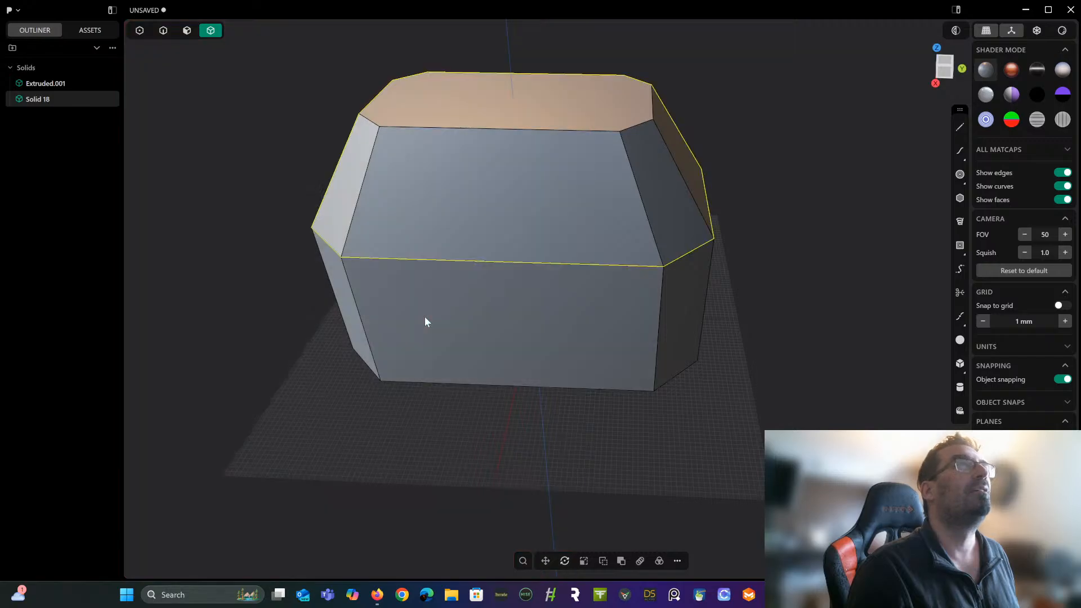
pyautogui.moveTo(424, 316); pyautogui.dragTo(567, 321, button='middle')
pyautogui.click(341, 264)
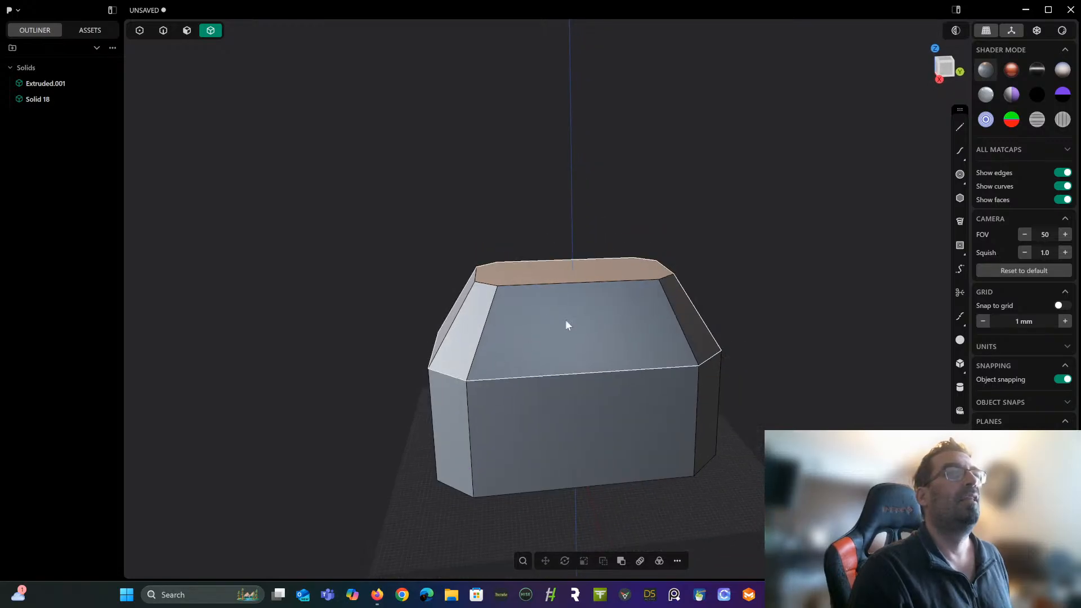
# In the right view, select both the upper solid and the chamfered box and move them up by 70.42 mm.
pyautogui.click(945, 69)
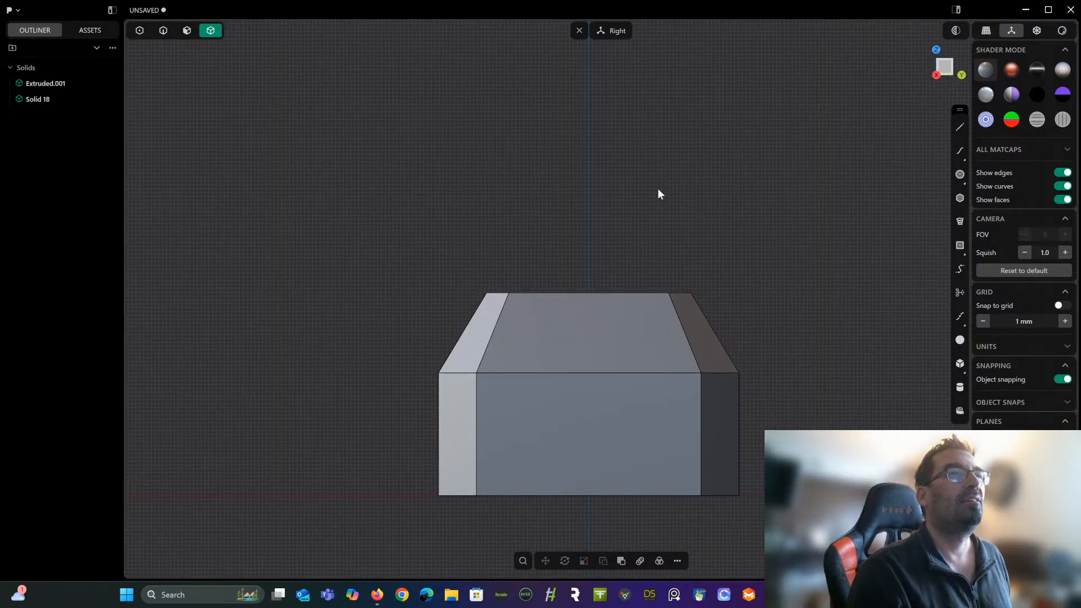
pyautogui.keyDown('shift'); pyautogui.moveTo(657, 188); pyautogui.dragTo(606, 116, button='middle'); pyautogui.keyUp('shift')
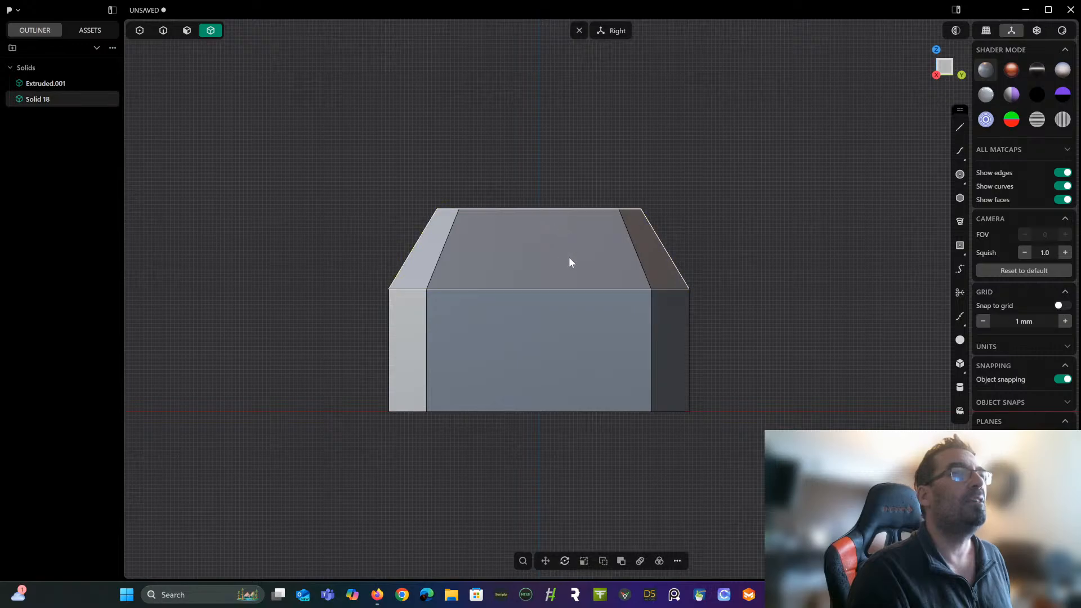
pyautogui.click(562, 345)
pyautogui.press('g')
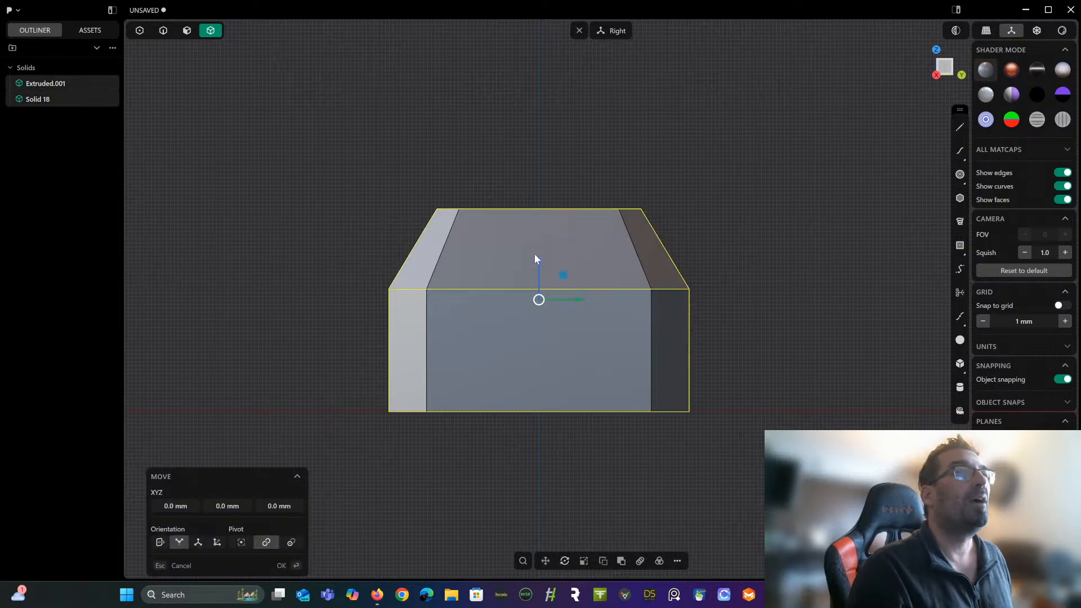
pyautogui.moveTo(539, 261); pyautogui.dragTo(542, 234)
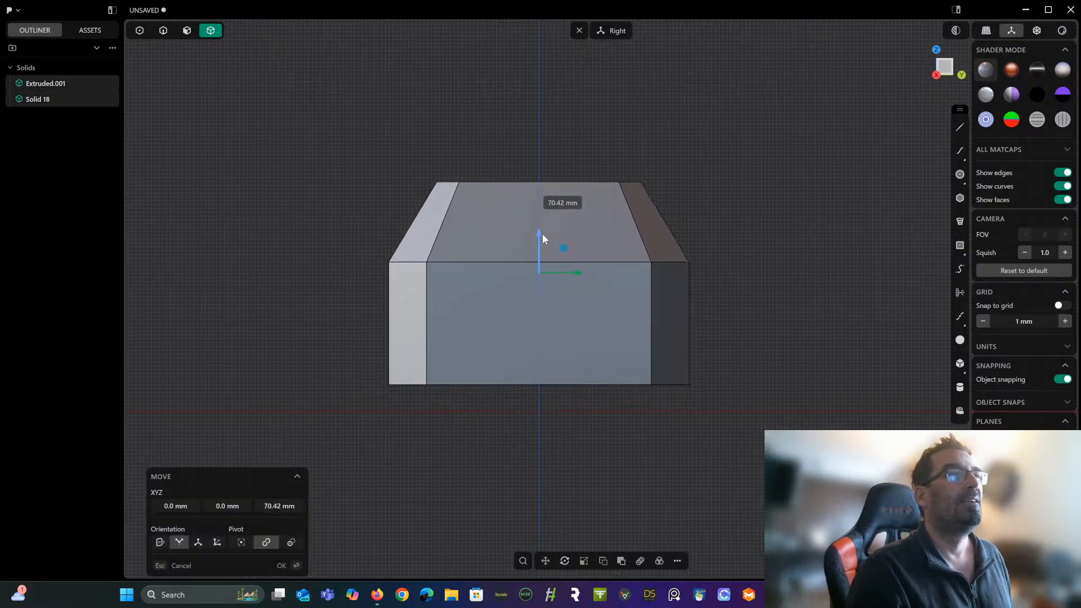
pyautogui.press('Return')
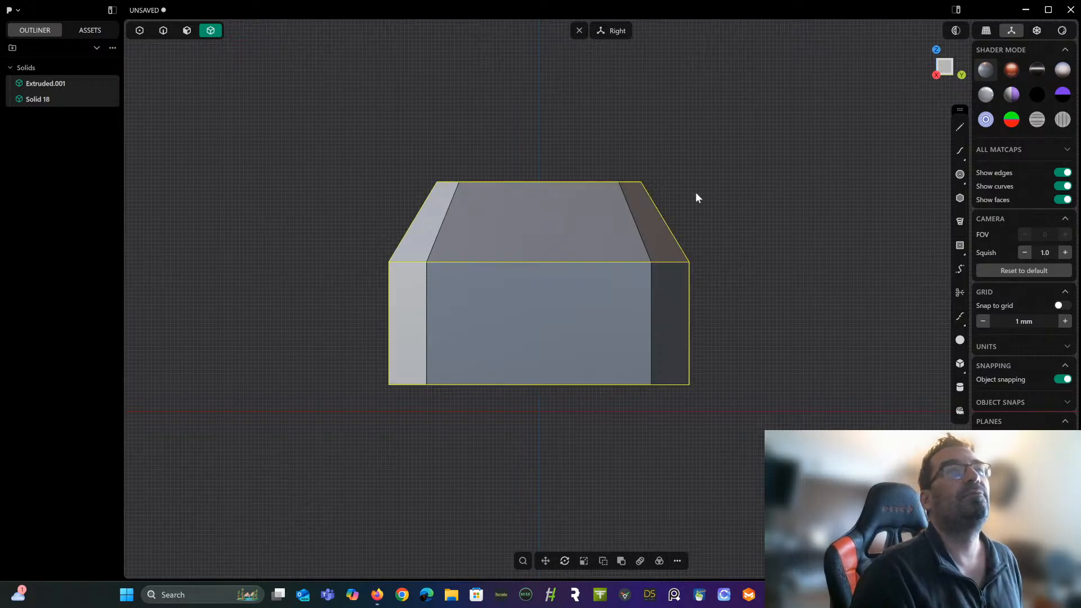
# Move both selected solids up by a further 30.08 mm.
pyautogui.press('g')
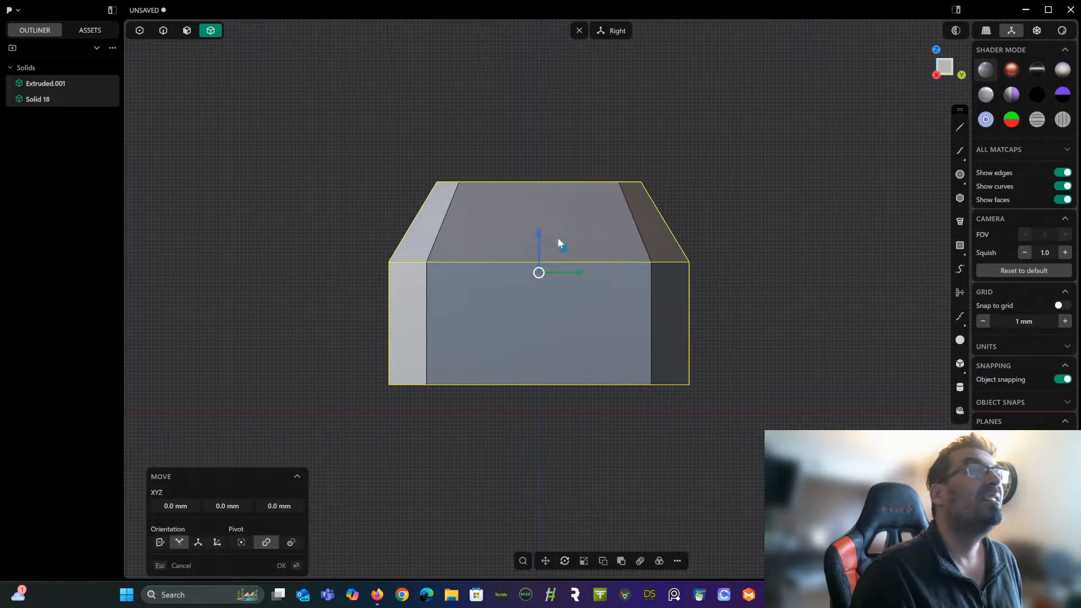
pyautogui.moveTo(542, 235); pyautogui.dragTo(540, 221)
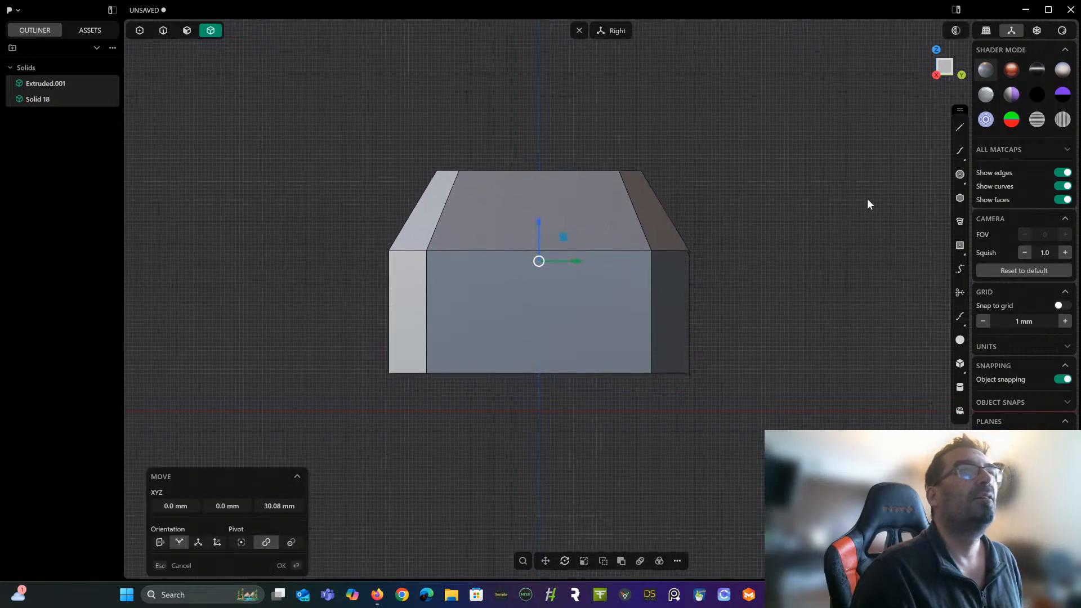
pyautogui.press('Return')
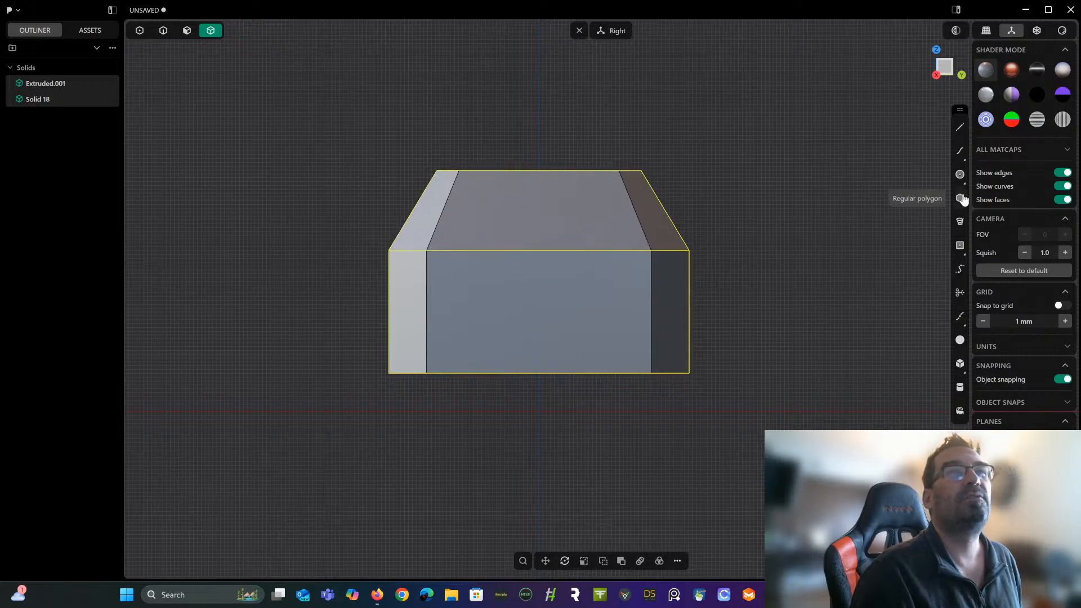
pyautogui.moveTo(806, 217); pyautogui.dragTo(830, 189, button='middle')
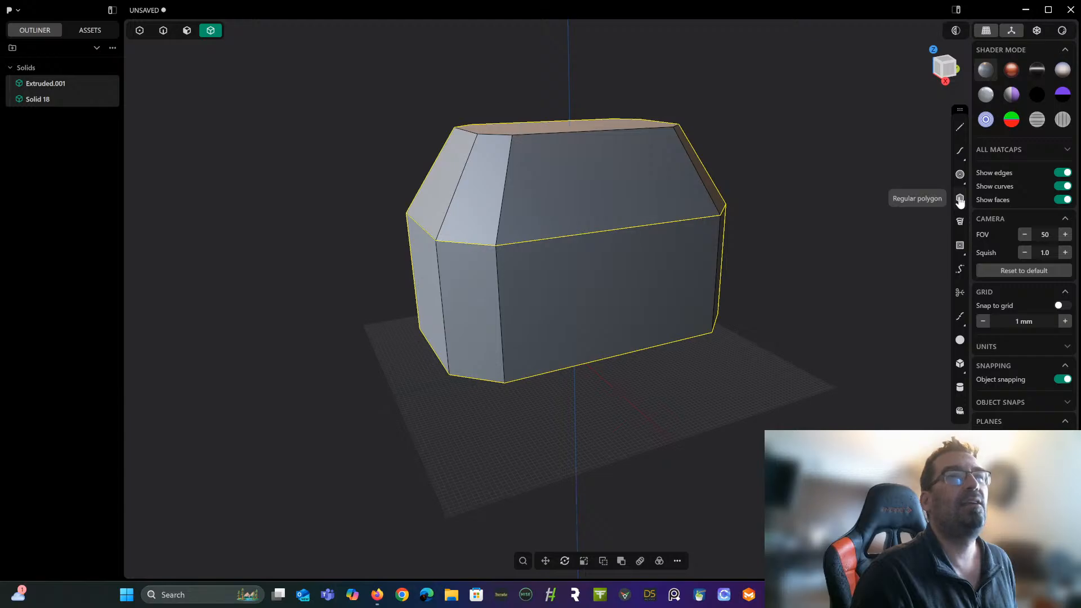
pyautogui.click(948, 59)
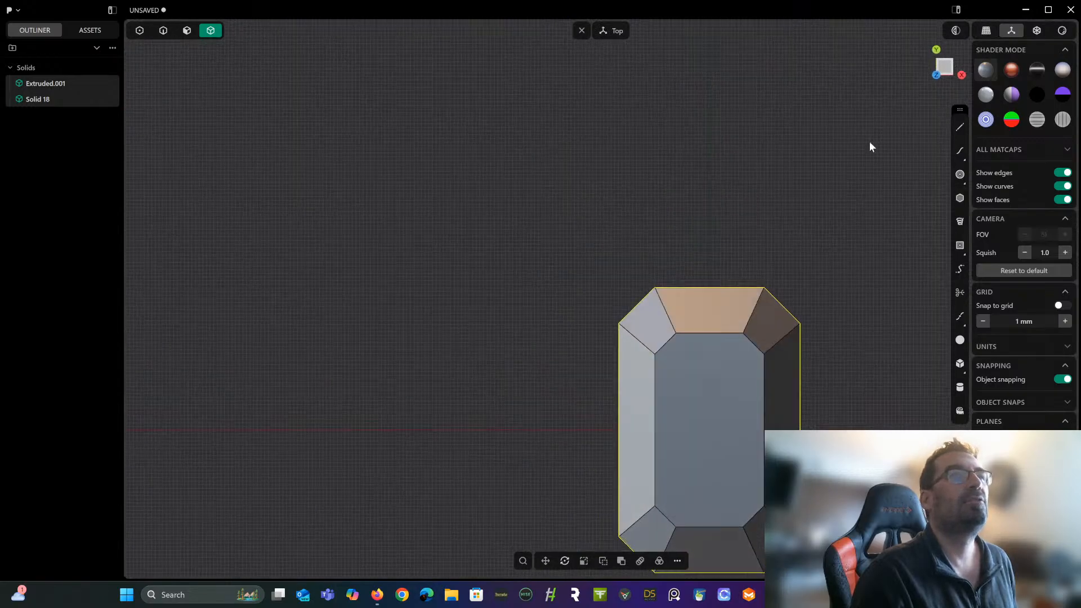
pyautogui.moveTo(780, 194); pyautogui.dragTo(807, 180, button='right')
pyautogui.scroll(3, 702, 116)
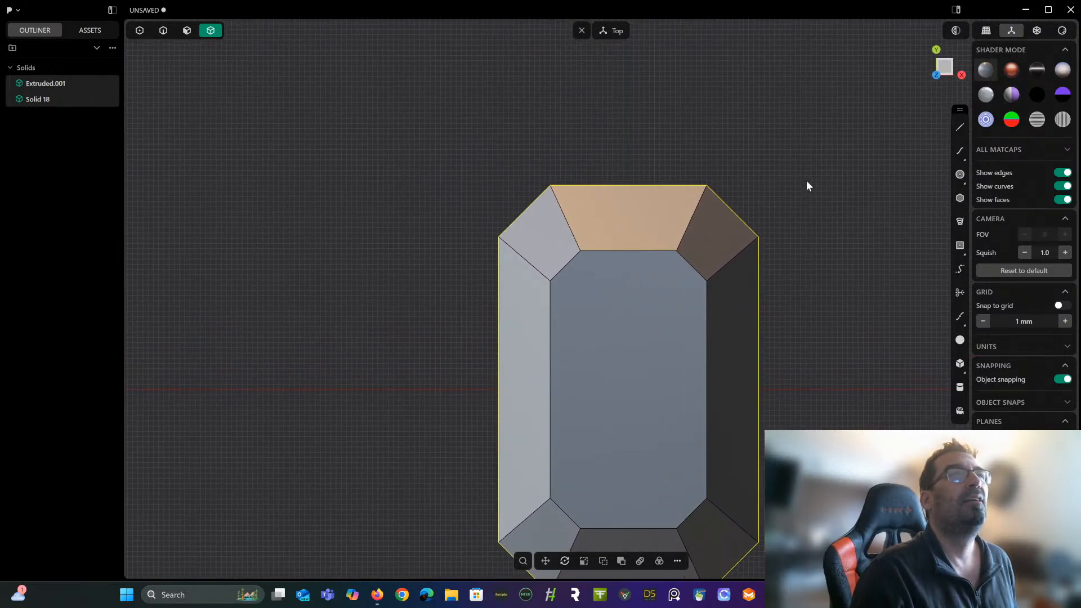
pyautogui.scroll(3, 724, 204)
pyautogui.scroll(1, 725, 204)
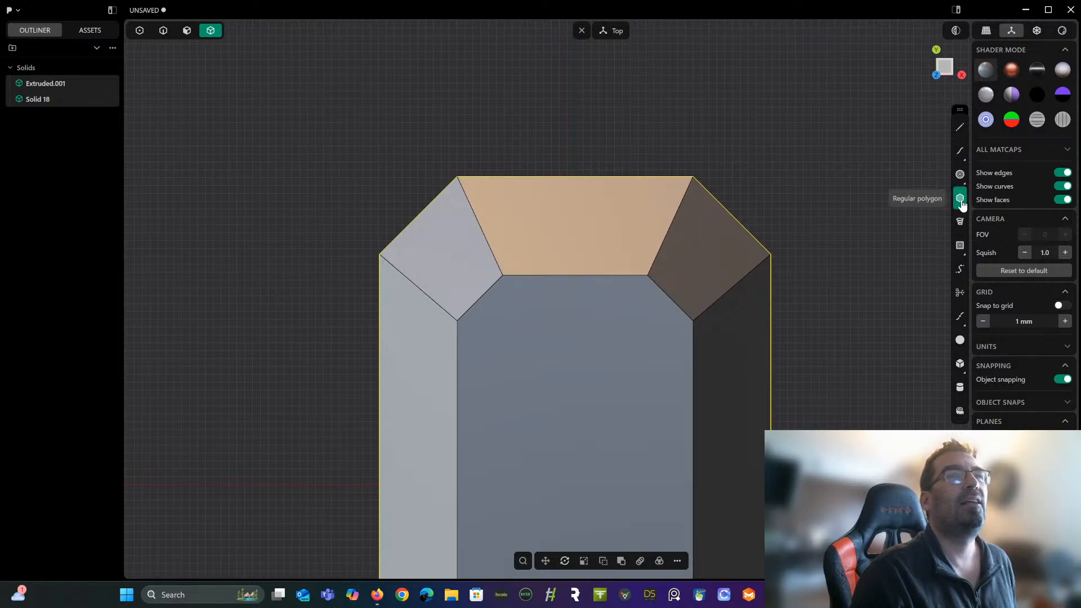
pyautogui.click(431, 237)
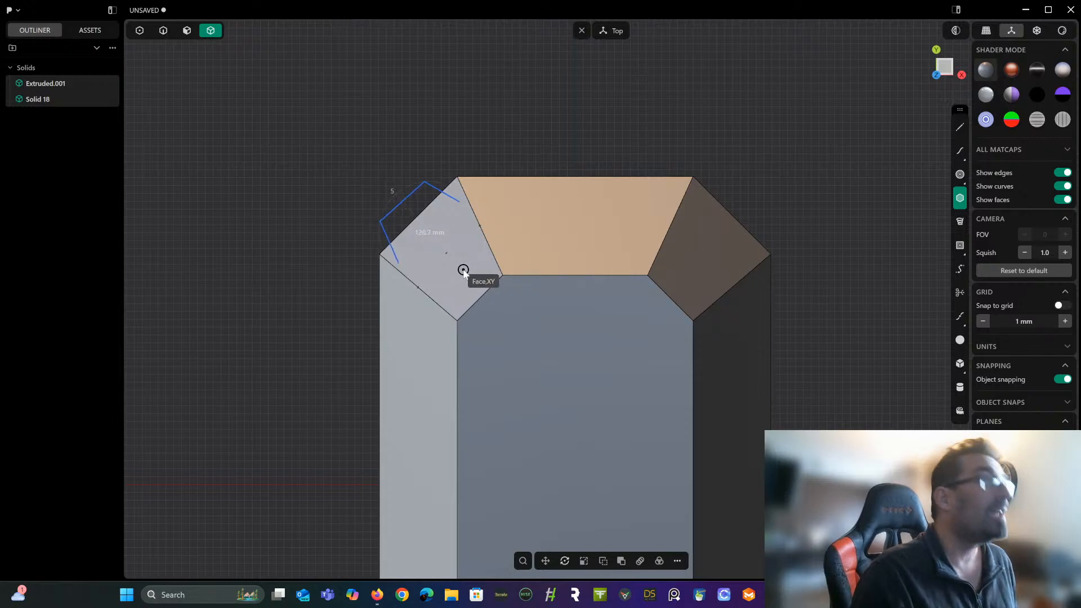
pyautogui.keyDown('ctrl'); pyautogui.scroll(-1, 463, 273); pyautogui.keyUp('ctrl')
pyautogui.keyDown('ctrl'); pyautogui.scroll(2, 463, 272); pyautogui.keyUp('ctrl')
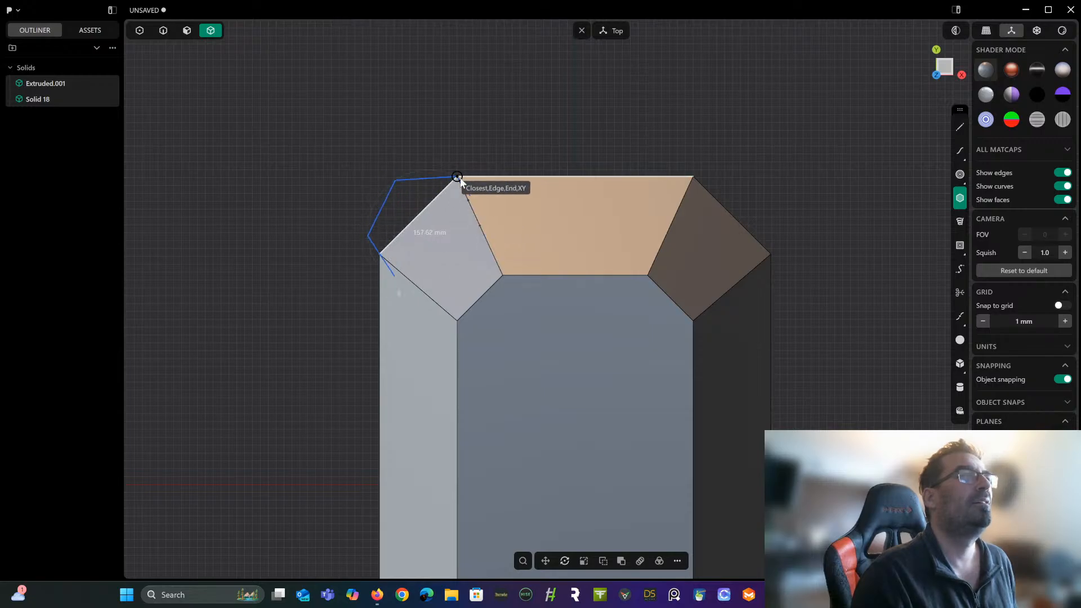
pyautogui.press('Escape')
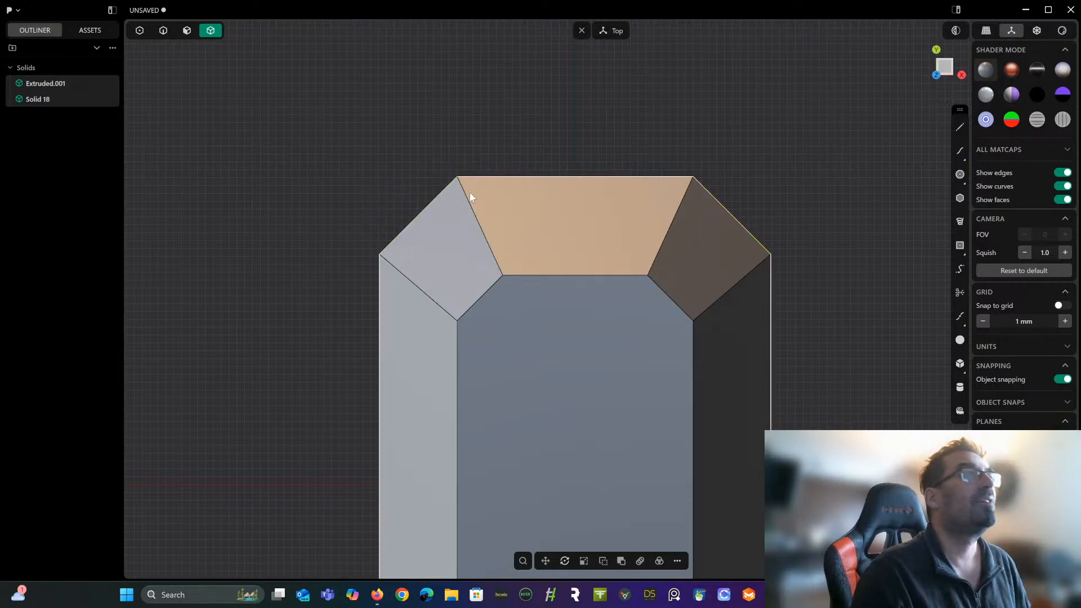
pyautogui.click(959, 199)
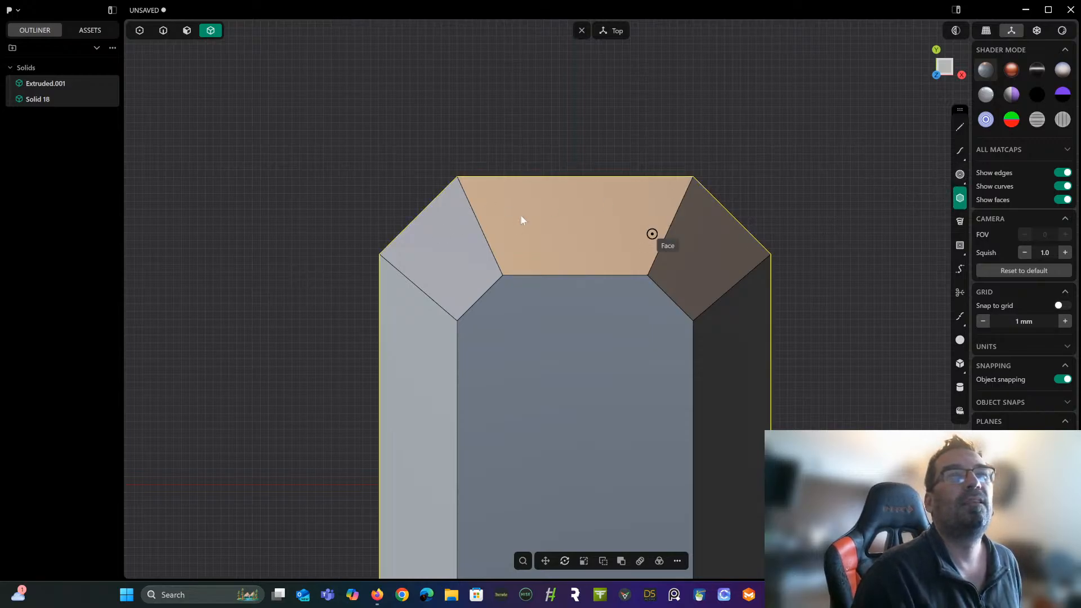
pyautogui.click(379, 254)
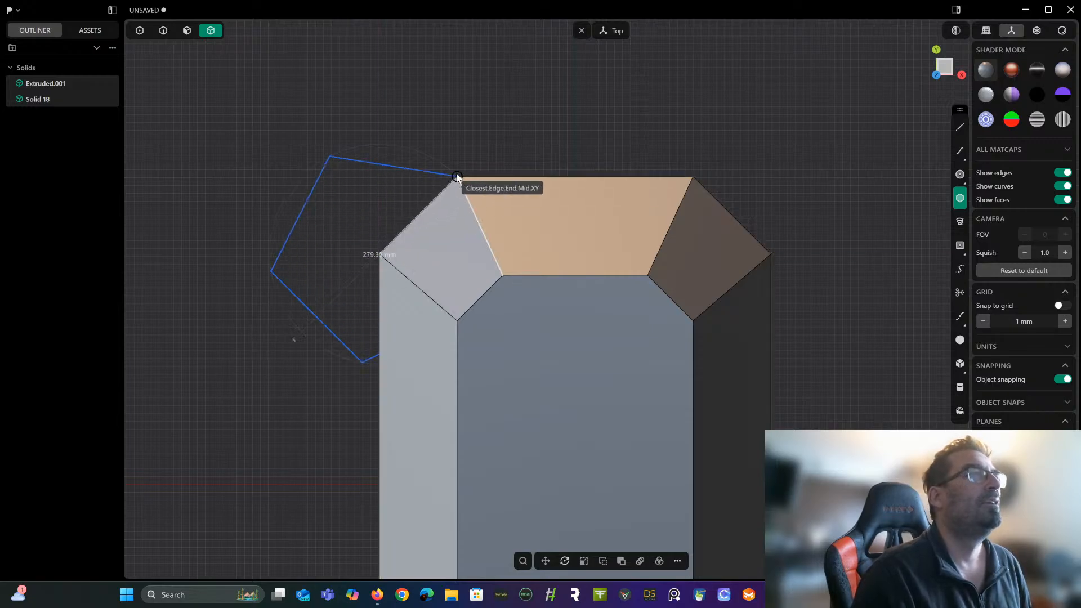
pyautogui.press('Escape')
# In the top view, draw a six-sided regular polygon centred on the midpoint of the box's upper-left chamfer edge, reaching that edge's upper end.
pyautogui.click(960, 200)
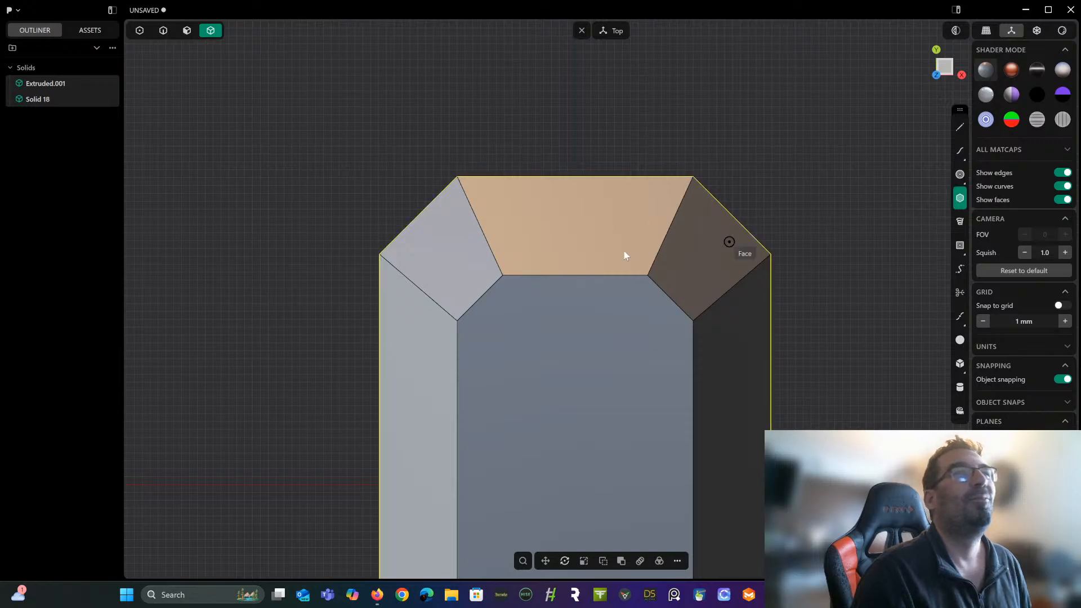
pyautogui.click(418, 215)
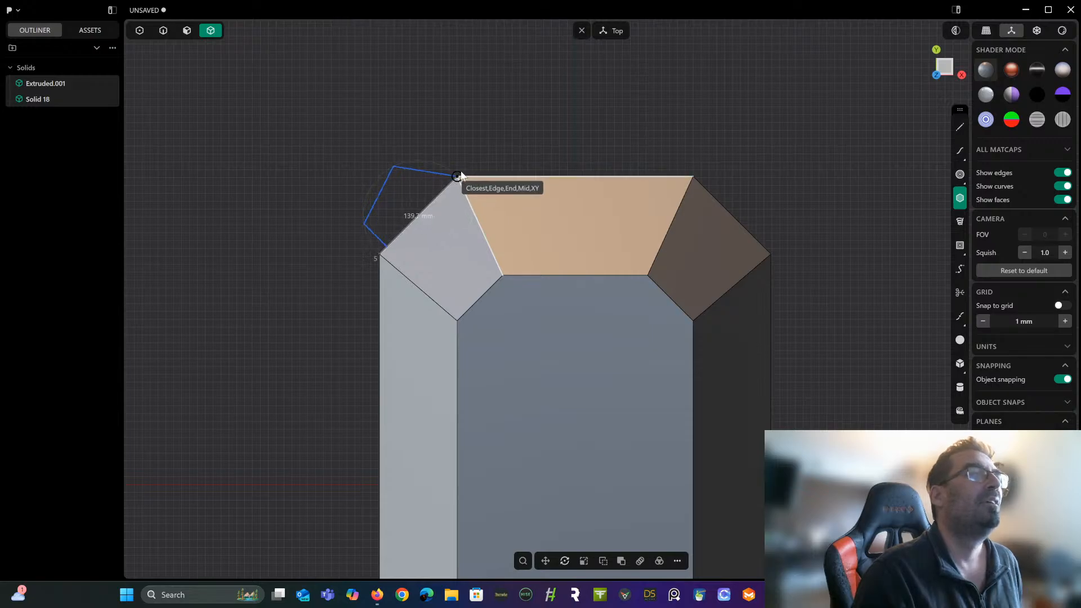
pyautogui.keyDown('ctrl'); pyautogui.scroll(-1, 461, 176); pyautogui.keyUp('ctrl')
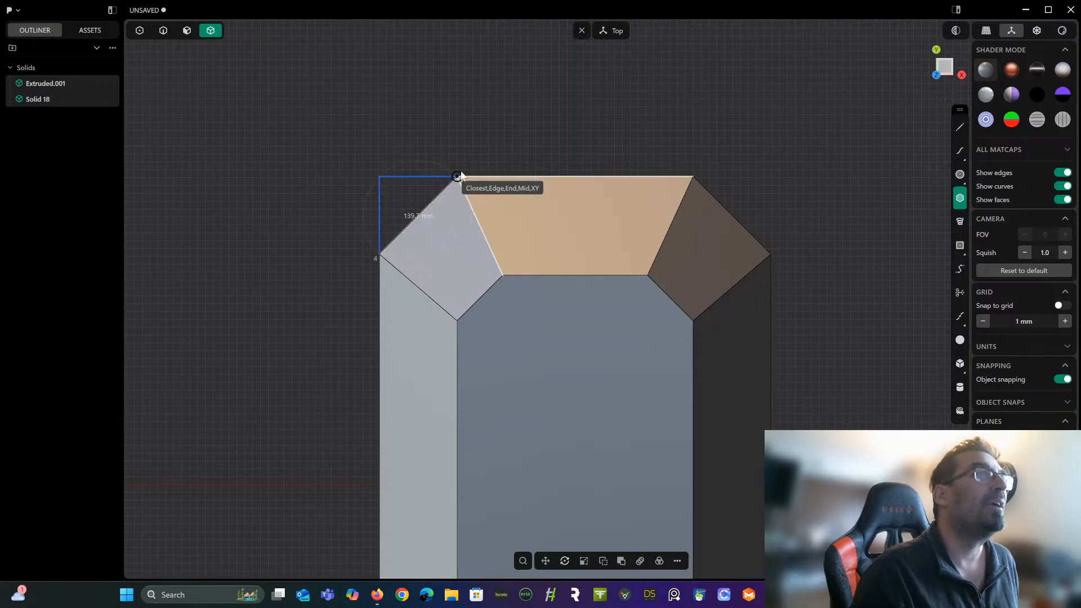
pyautogui.keyDown('ctrl'); pyautogui.scroll(2, 461, 176); pyautogui.keyUp('ctrl')
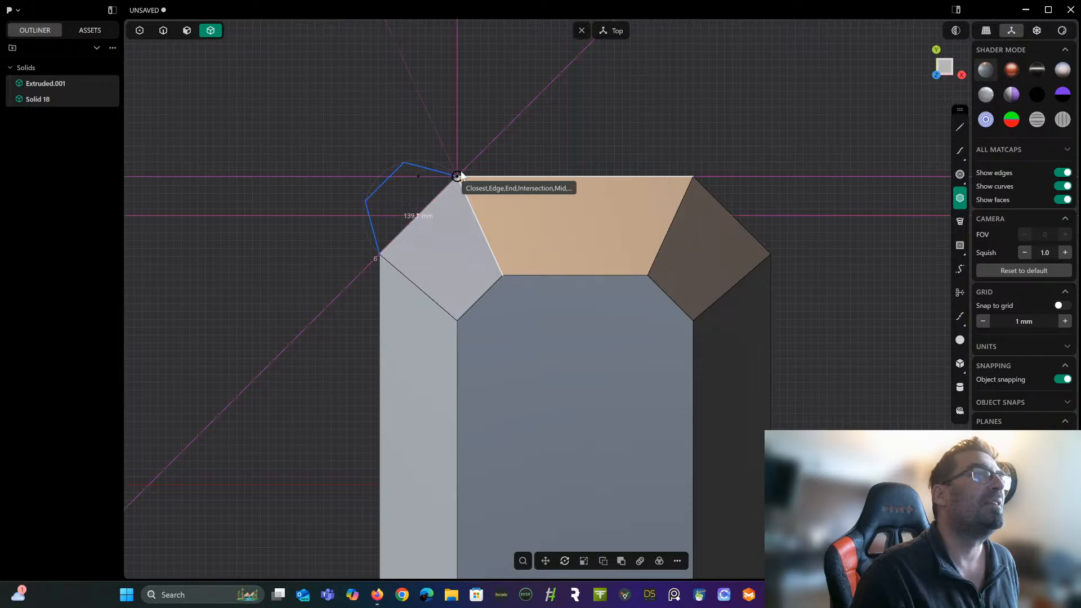
pyautogui.click(457, 176)
# Move the hexagon straight down from the seam to the bottom corner of the box.
pyautogui.moveTo(461, 176); pyautogui.dragTo(580, 100, button='middle')
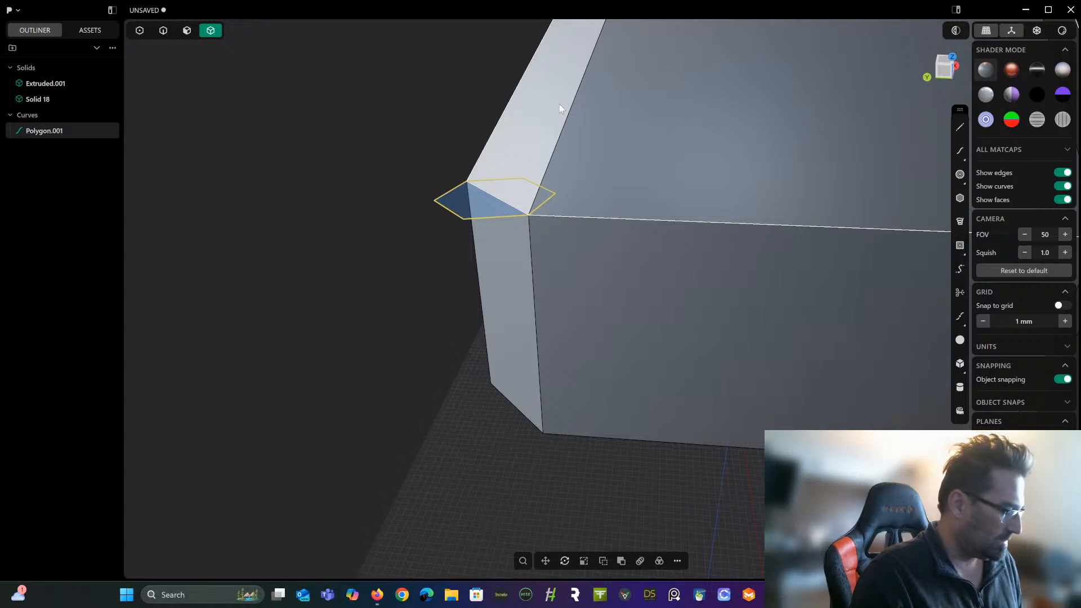
pyautogui.press('g')
pyautogui.moveTo(495, 164); pyautogui.dragTo(498, 399)
pyautogui.rightClick(574, 477)
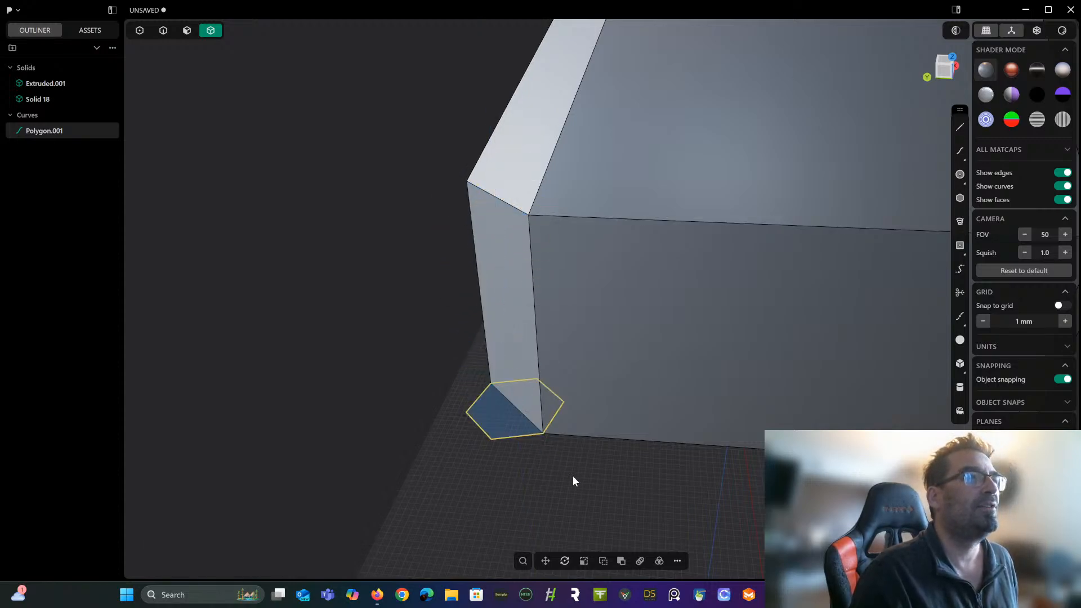
pyautogui.scroll(-3, 573, 477)
pyautogui.moveTo(573, 477); pyautogui.dragTo(602, 491, button='middle')
pyautogui.keyDown('shift'); pyautogui.moveTo(602, 490); pyautogui.dragTo(578, 367, button='middle'); pyautogui.keyUp('shift')
pyautogui.scroll(2, 633, 367)
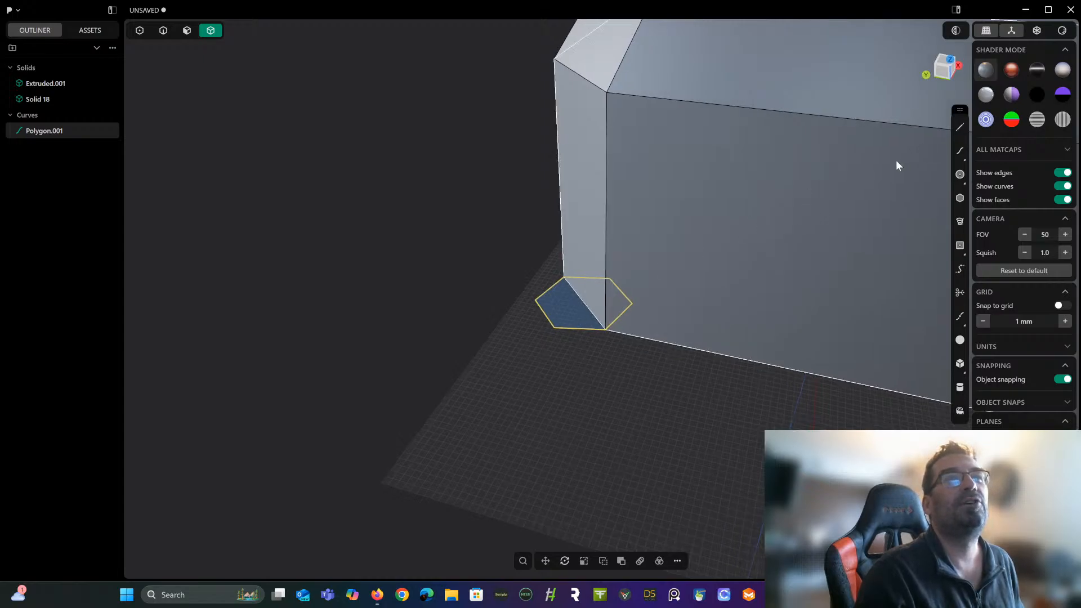
pyautogui.keyDown('shift'); pyautogui.moveTo(949, 153); pyautogui.dragTo(940, 142, button='middle'); pyautogui.keyUp('shift')
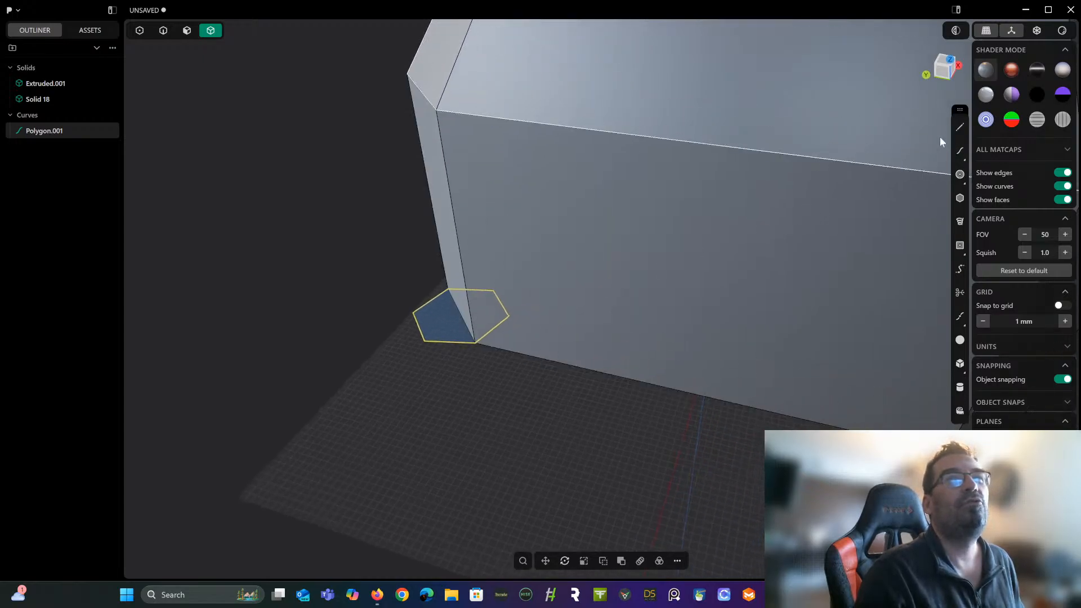
pyautogui.click(964, 133)
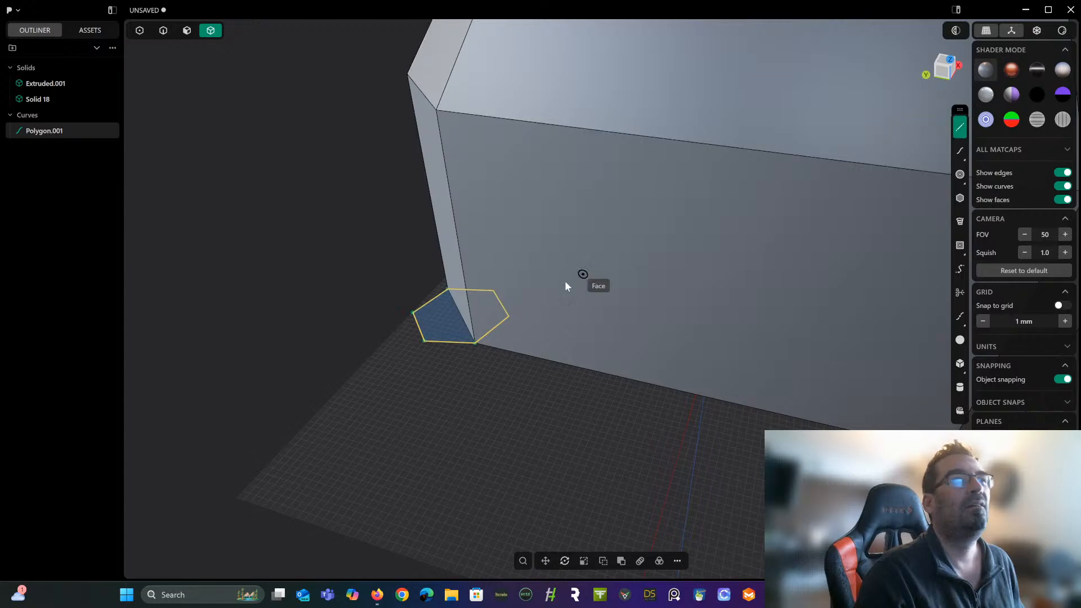
pyautogui.click(451, 349)
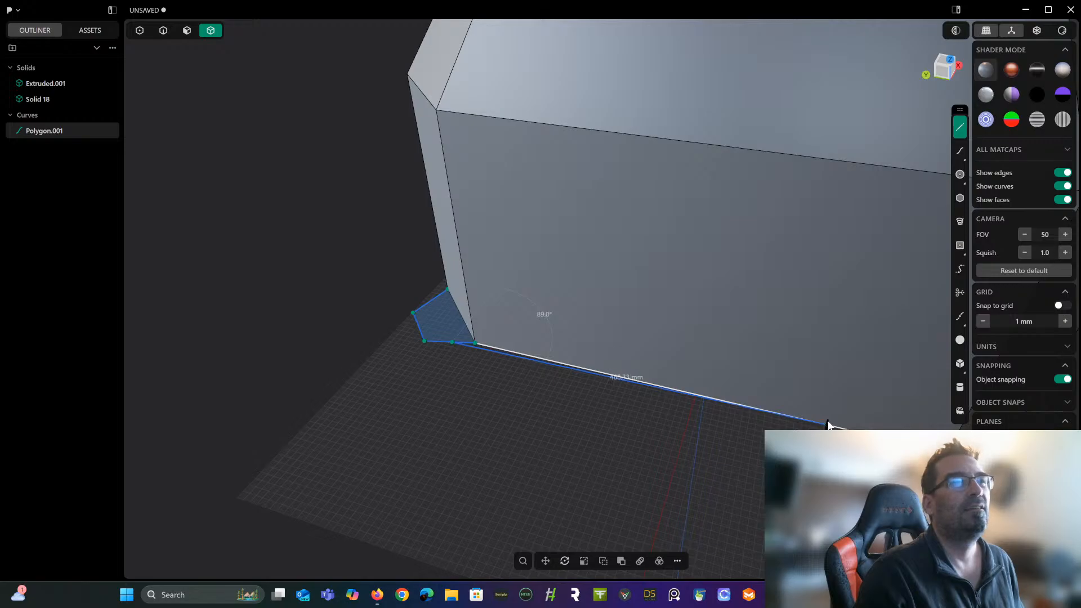
pyautogui.press('Escape')
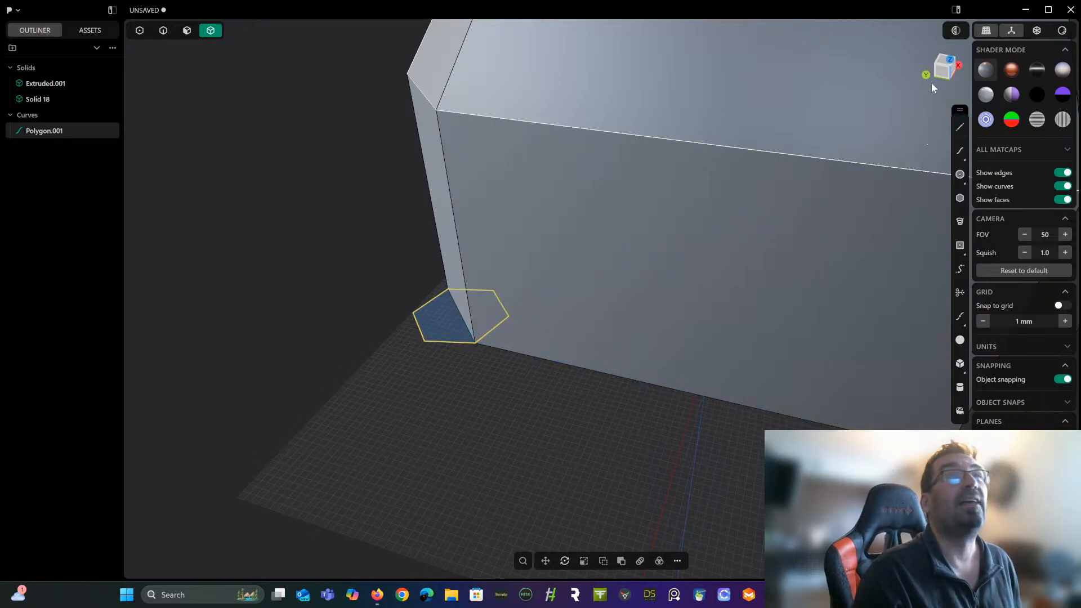
# In the top view, draw a straight line along Y from the midpoint of the hexagon's outer side to just past the box's lower-left corner.
pyautogui.click(943, 63)
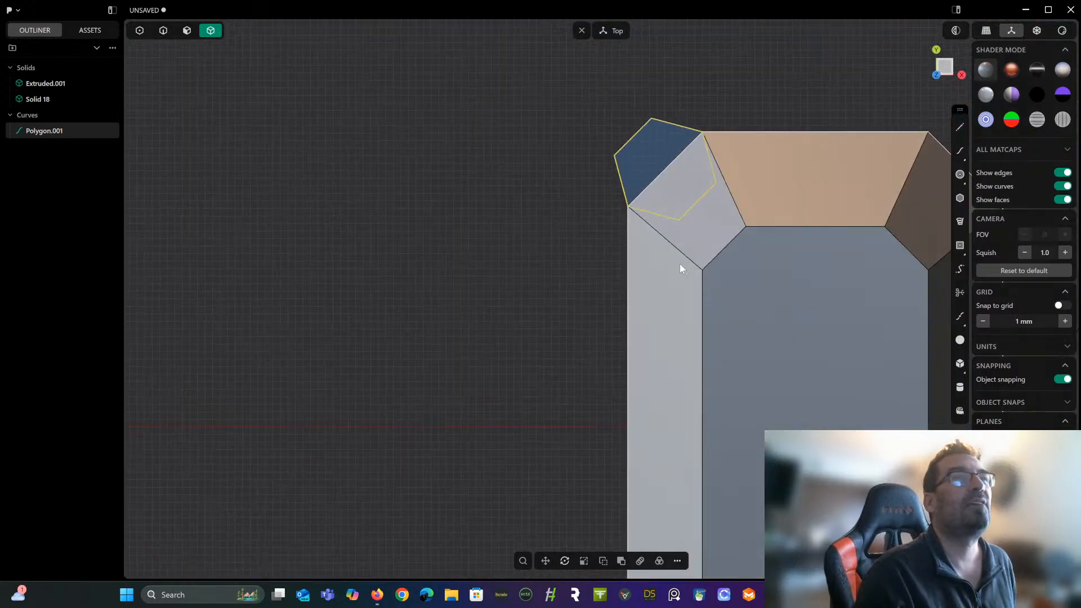
pyautogui.keyDown('shift'); pyautogui.moveTo(680, 264); pyautogui.dragTo(614, 215, button='middle'); pyautogui.keyUp('shift')
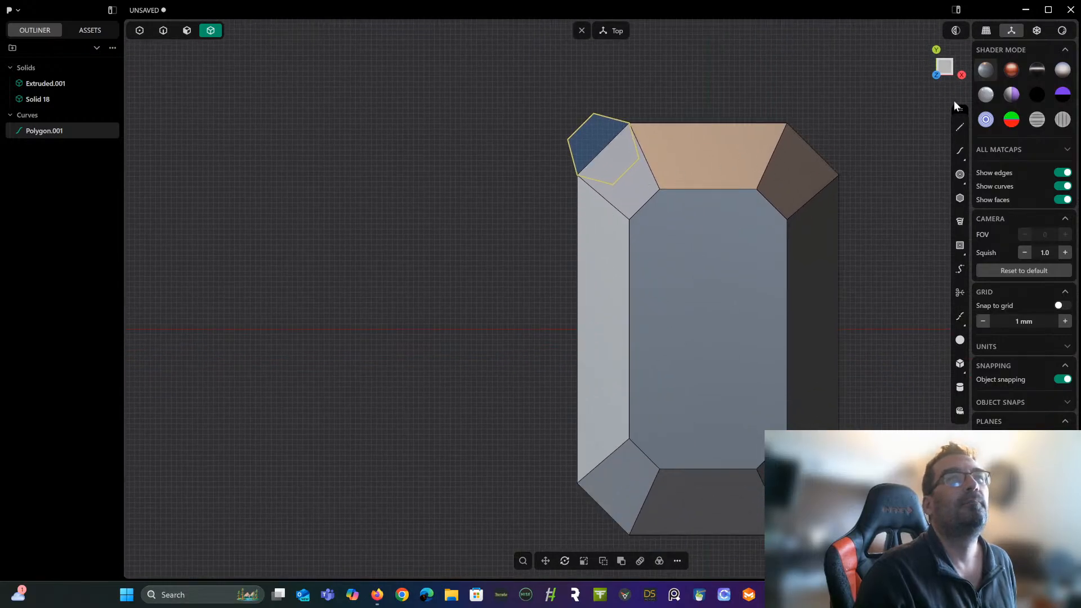
pyautogui.click(959, 127)
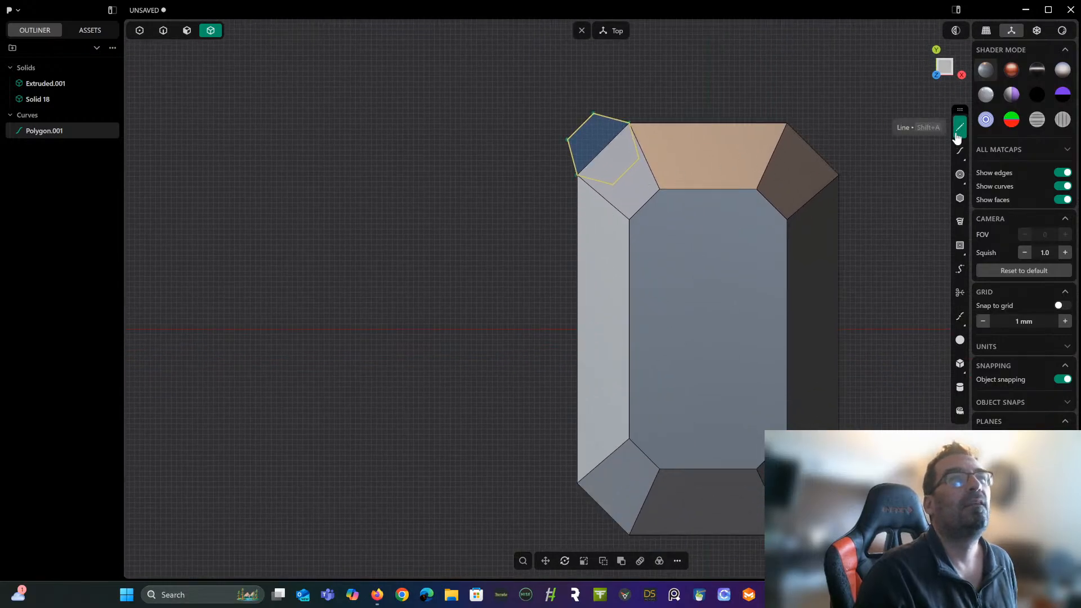
pyautogui.click(571, 160)
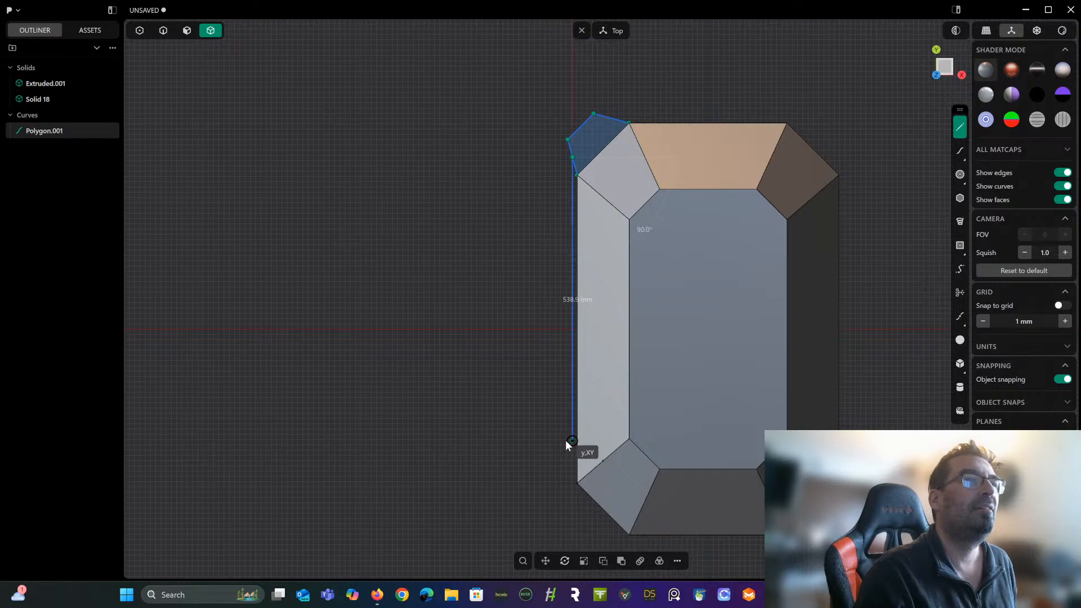
pyautogui.click(566, 505)
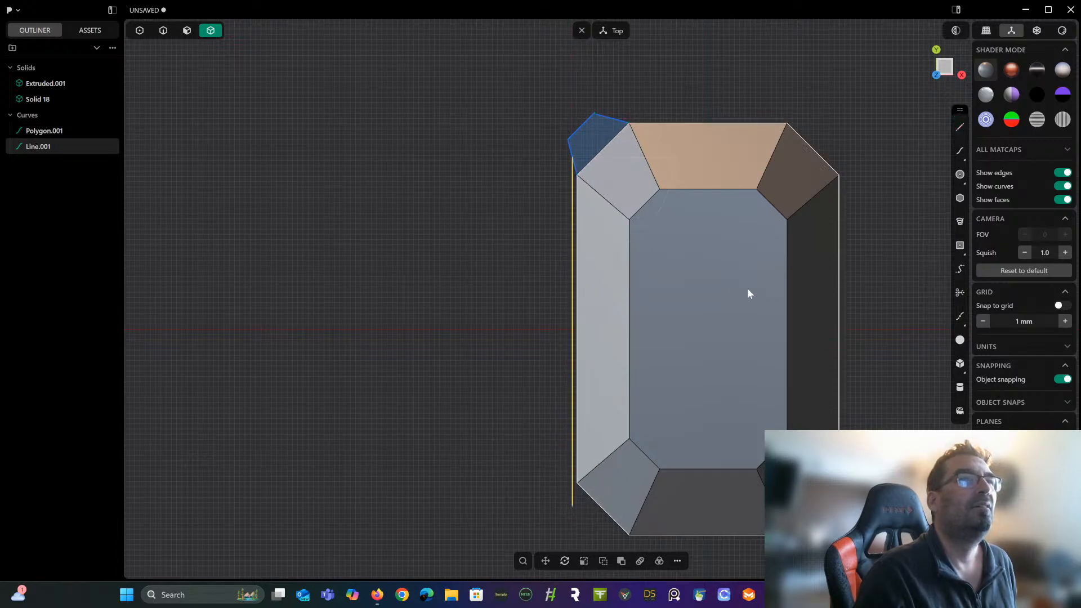
# Draw a polyline from the hexagon's vertex along the box's long left edge to its lower corner, ending at the first line's lower end.
pyautogui.click(960, 128)
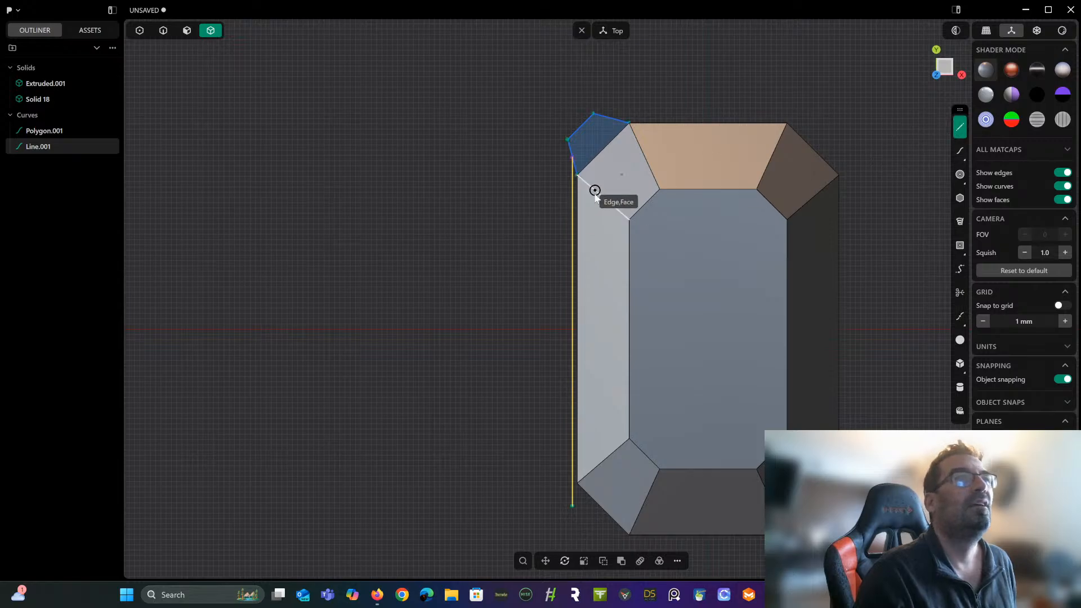
pyautogui.click(578, 175)
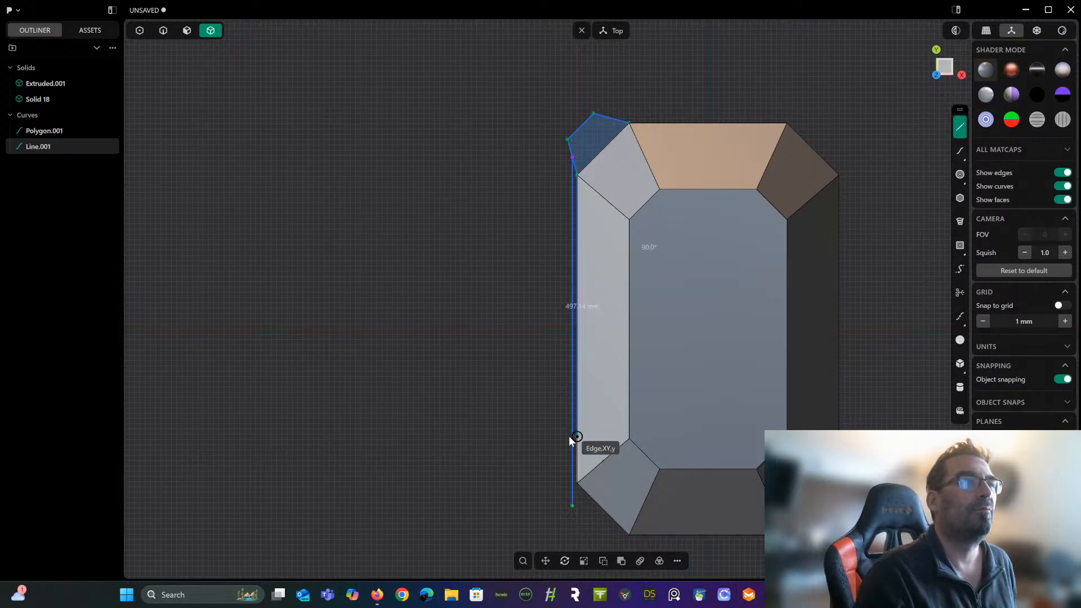
pyautogui.click(578, 485)
pyautogui.rightClick(569, 507)
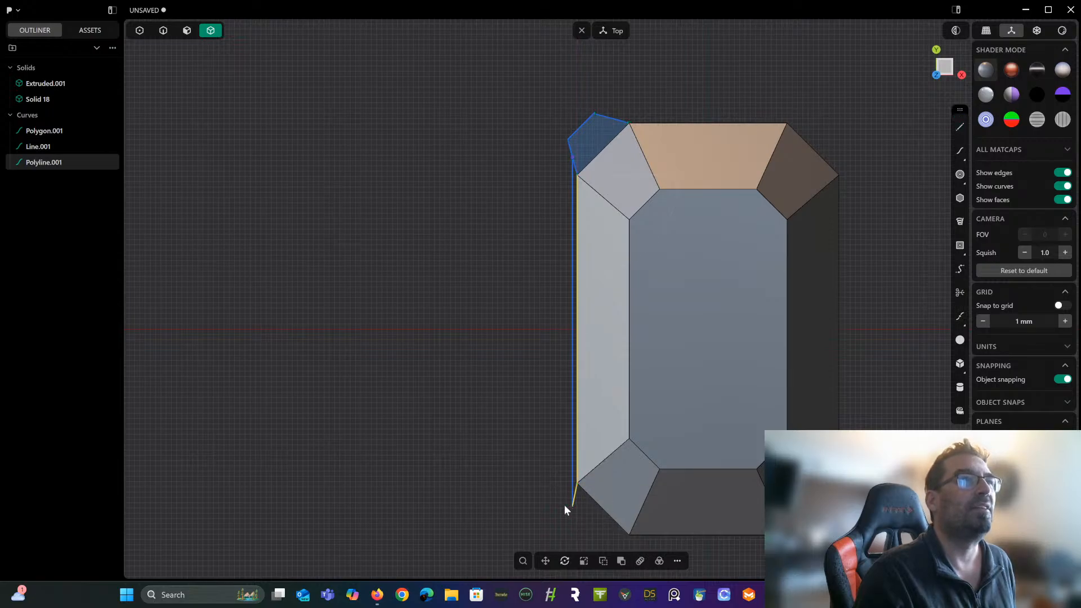
# Move the new polyline down by 319.92 mm to the base of the box.
pyautogui.moveTo(509, 383); pyautogui.dragTo(602, 294, button='middle')
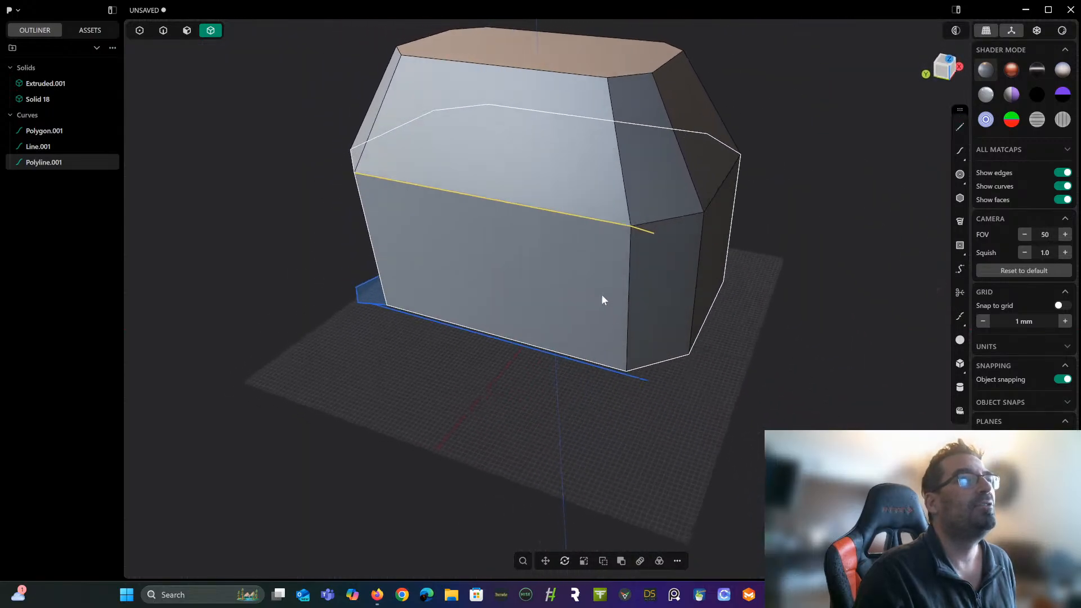
pyautogui.press('g')
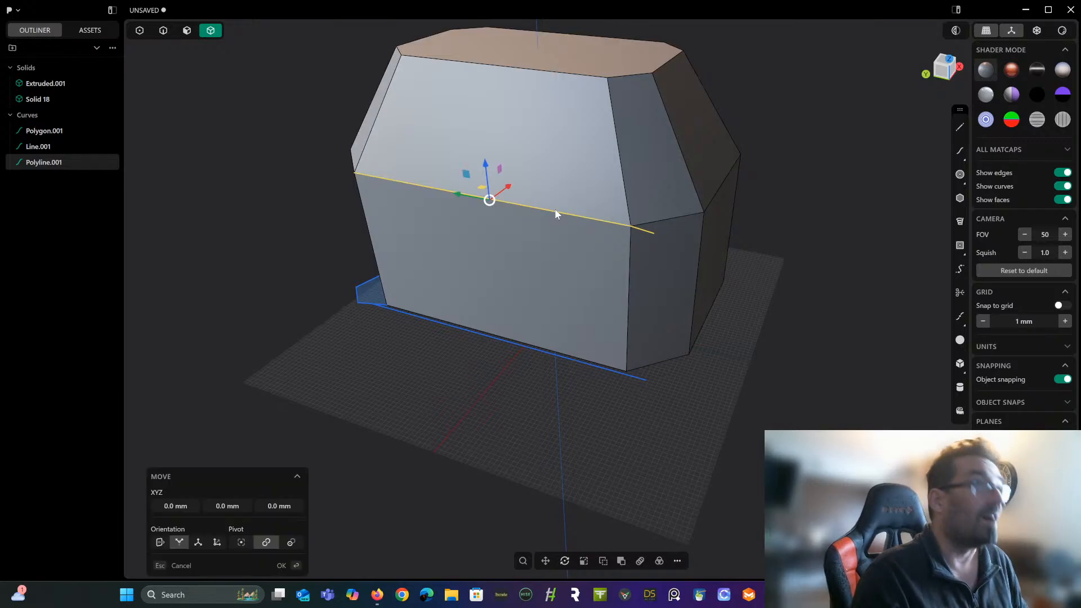
pyautogui.moveTo(483, 167); pyautogui.dragTo(481, 336)
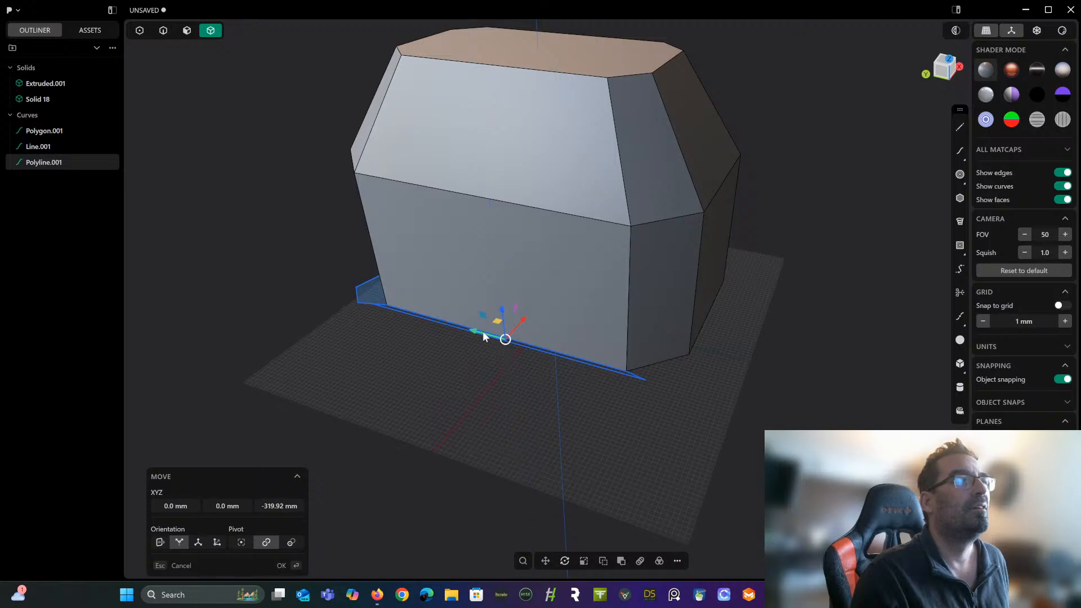
pyautogui.press('Return')
# Extrude the hexagon and the thin strip regions together downward by 91.15 mm to form the base trim.
pyautogui.moveTo(484, 340); pyautogui.dragTo(583, 357, button='middle')
pyautogui.scroll(4, 468, 354)
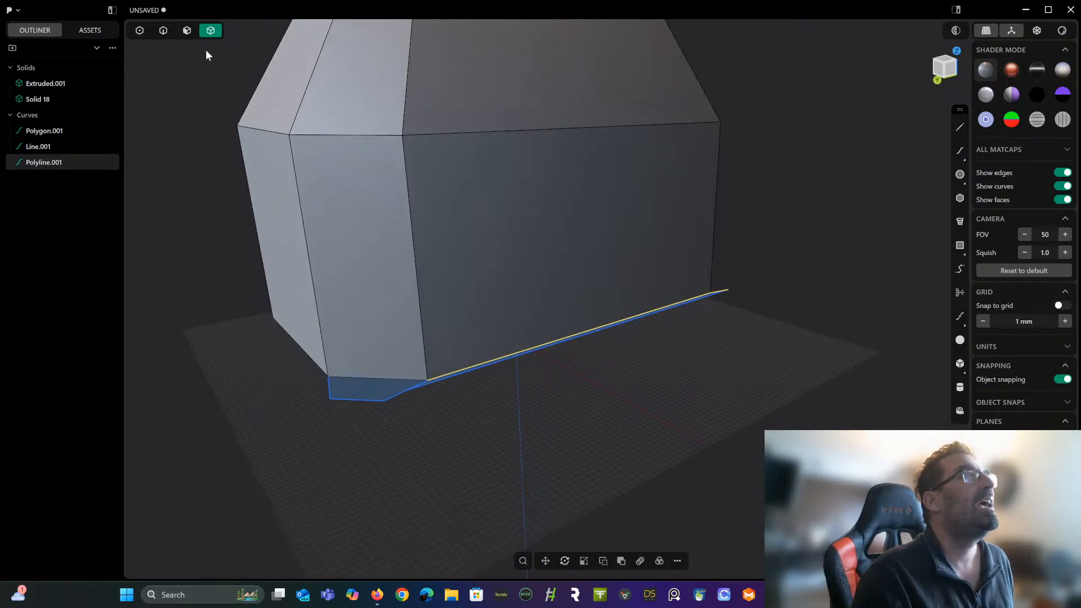
pyautogui.click(188, 34)
pyautogui.click(379, 390)
pyautogui.press('e')
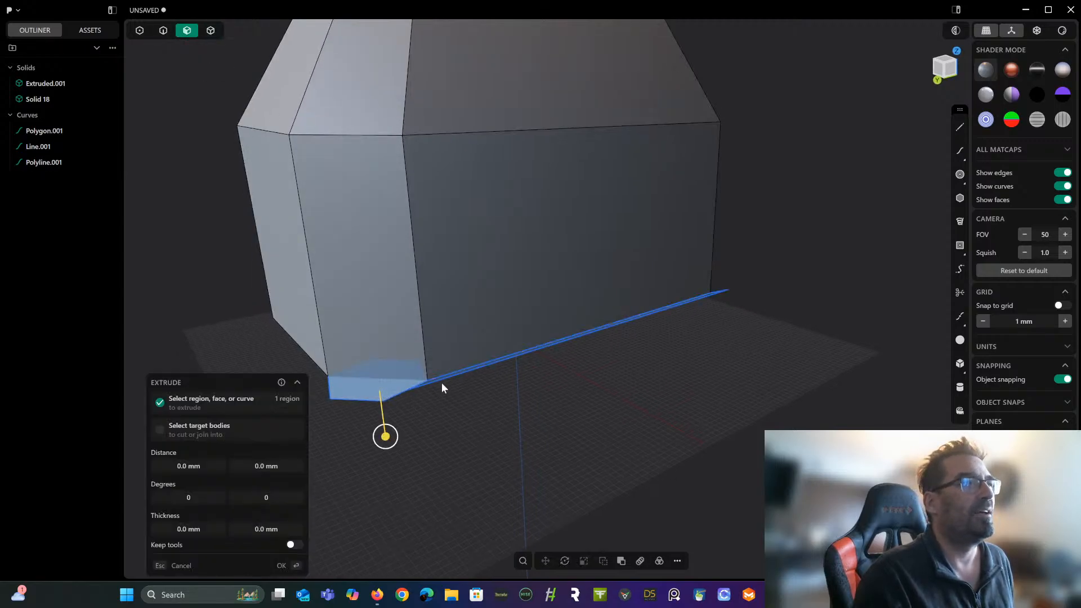
pyautogui.click(462, 370)
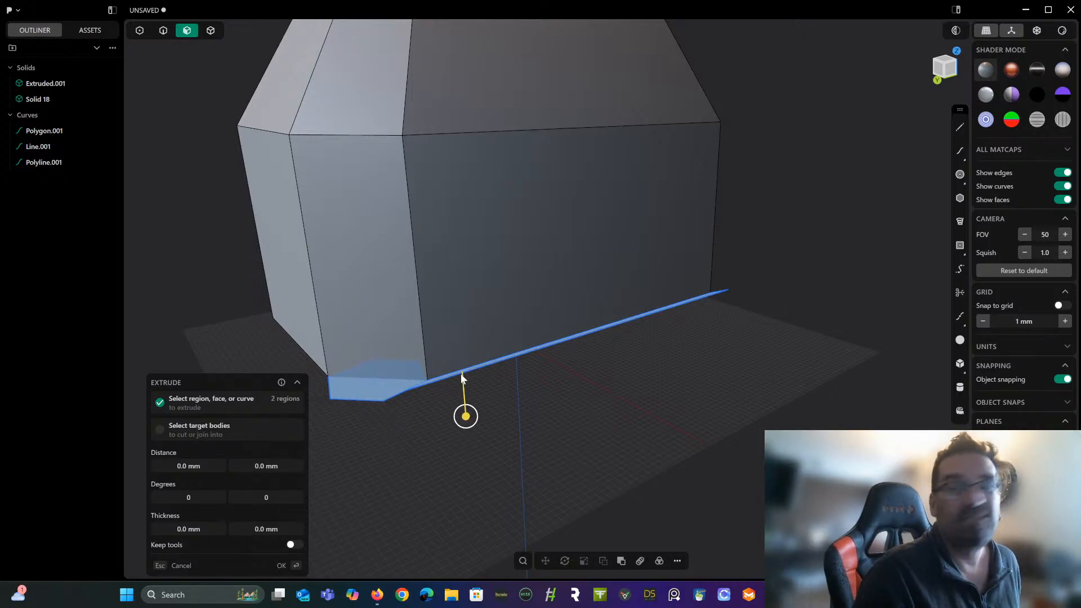
pyautogui.moveTo(485, 370); pyautogui.dragTo(475, 376, button='middle')
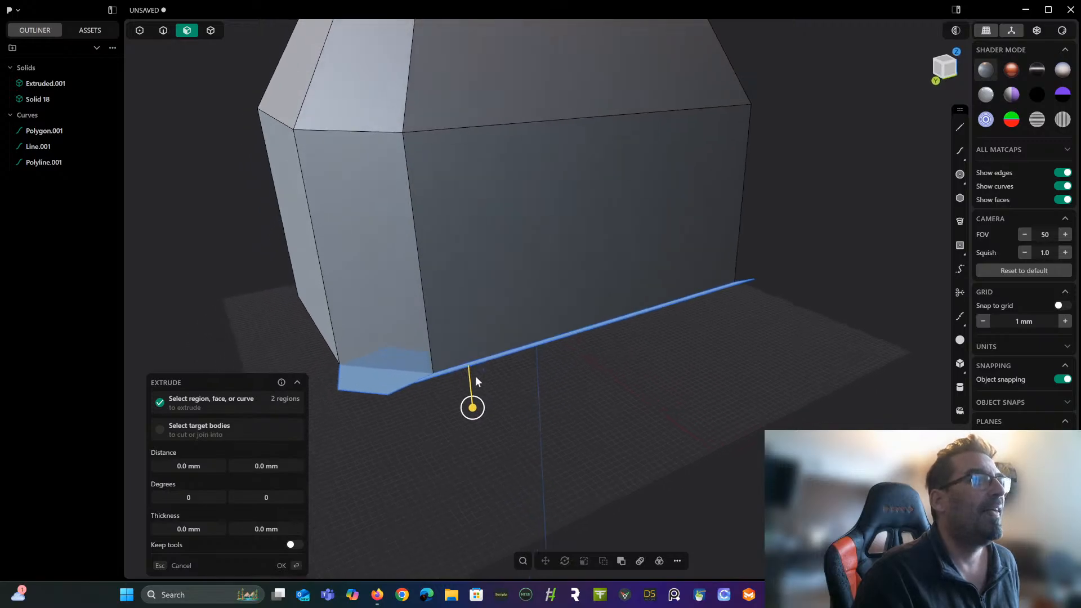
pyautogui.moveTo(473, 407); pyautogui.dragTo(467, 458)
pyautogui.moveTo(467, 458); pyautogui.dragTo(438, 430, button='middle')
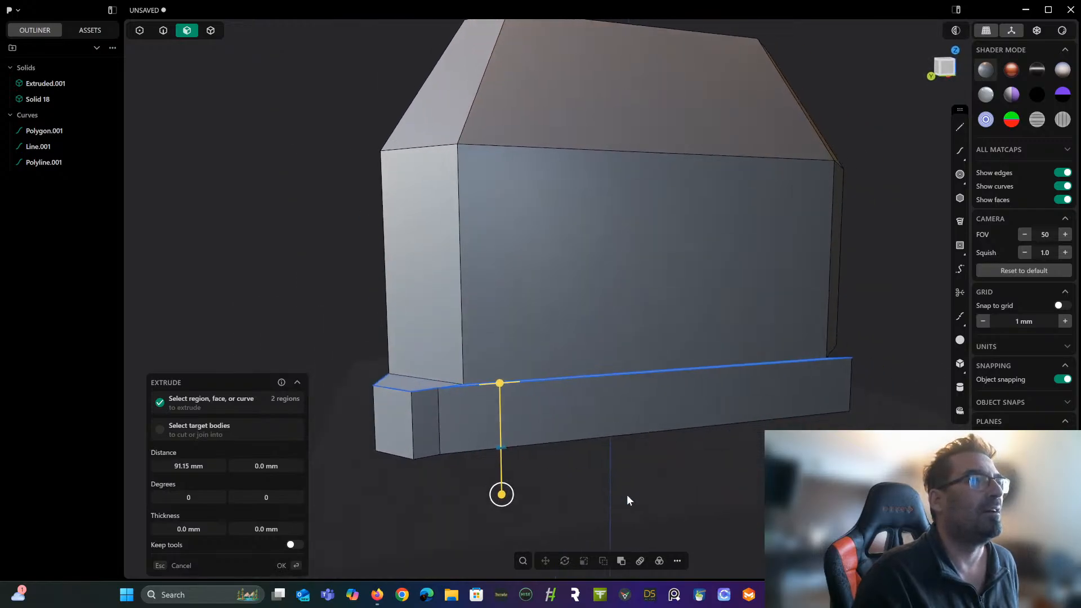
pyautogui.press('Return')
# In the left view, draw a polyline up from the trim's lower edge beside the corner block, diagonally inward, then horizontally past its far end.
pyautogui.moveTo(485, 427); pyautogui.dragTo(466, 476, button='middle')
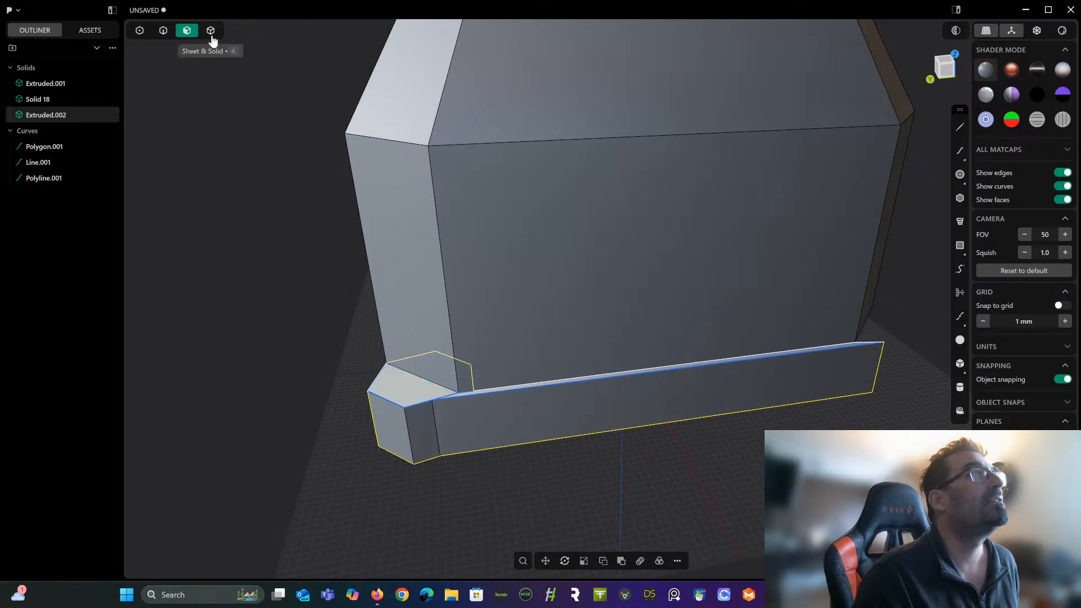
pyautogui.moveTo(244, 304); pyautogui.dragTo(387, 107, button='middle')
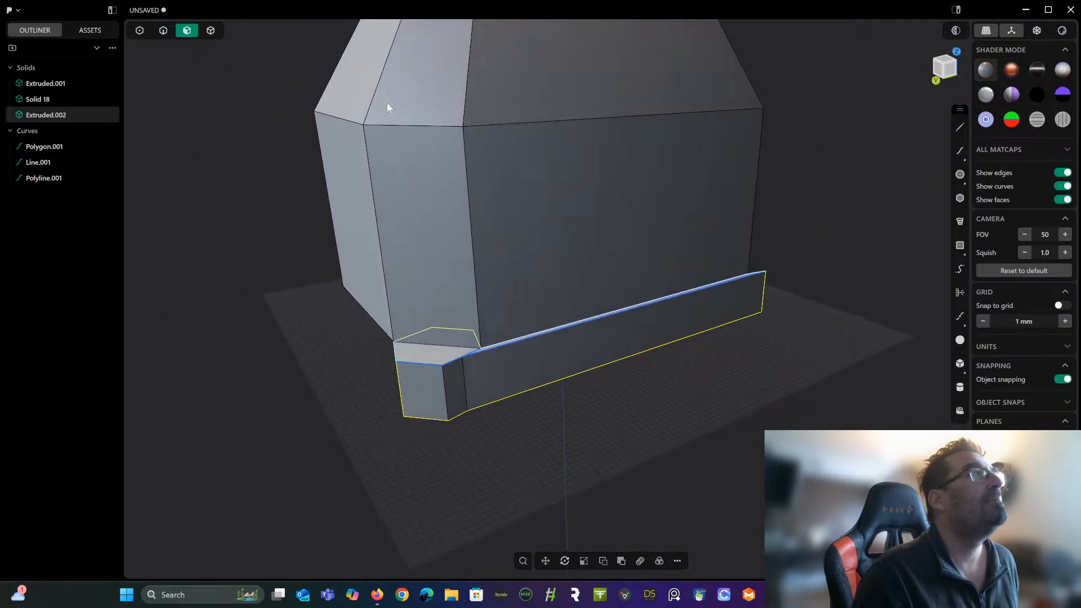
pyautogui.click(946, 73)
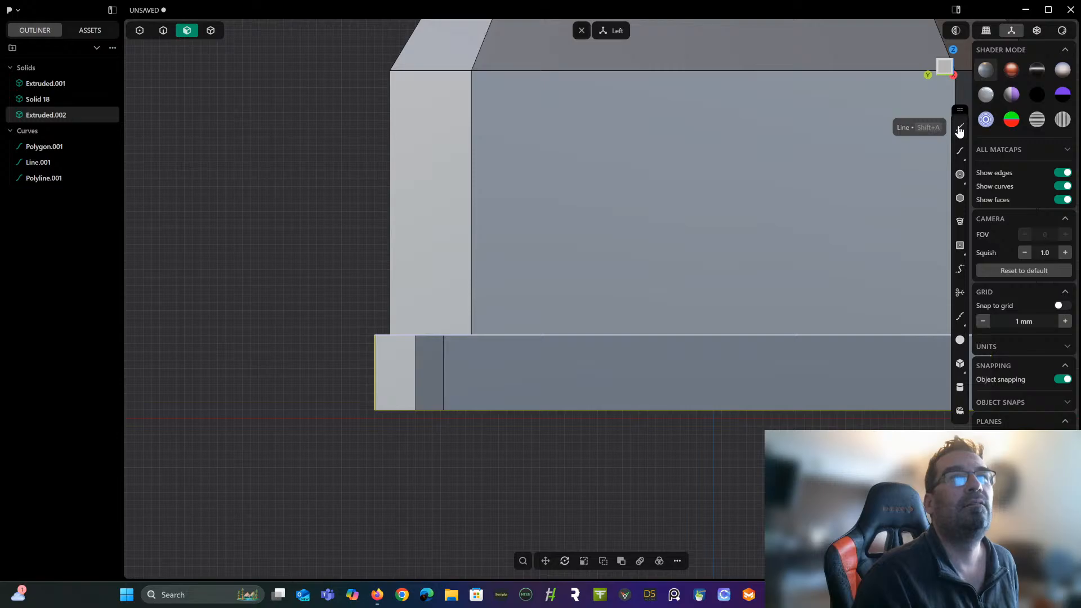
pyautogui.click(959, 130)
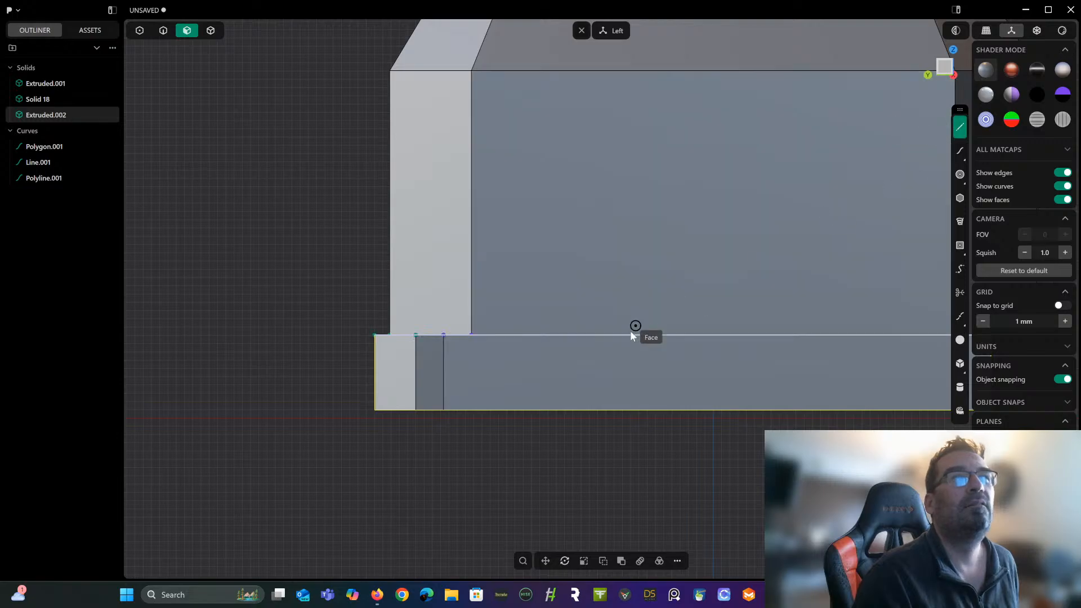
pyautogui.click(459, 410)
pyautogui.click(459, 382)
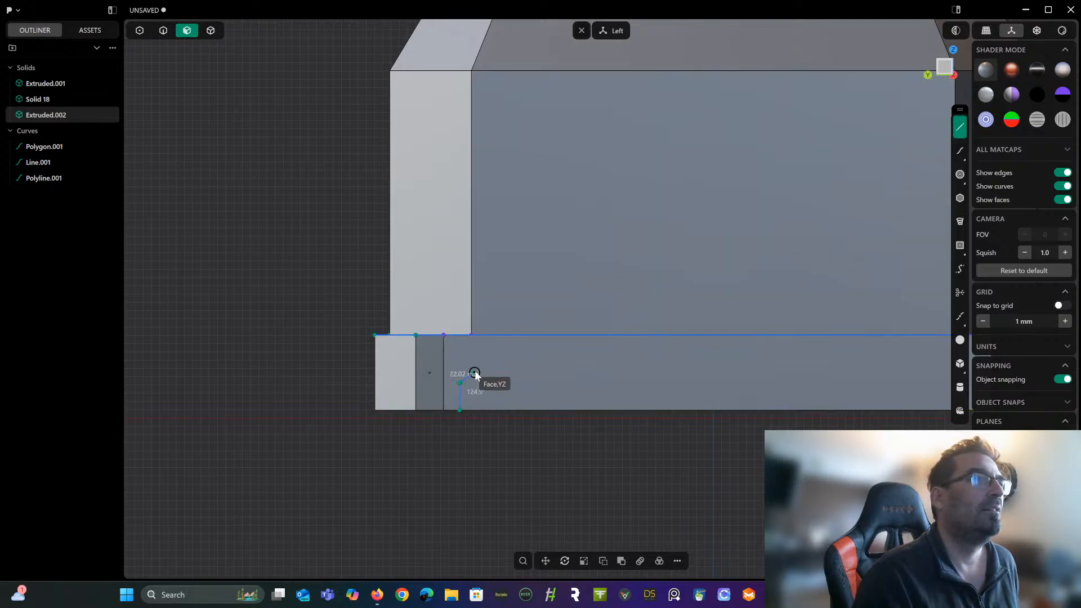
pyautogui.click(480, 363)
pyautogui.keyDown('shift'); pyautogui.moveTo(663, 365); pyautogui.dragTo(537, 363, button='middle'); pyautogui.keyUp('shift')
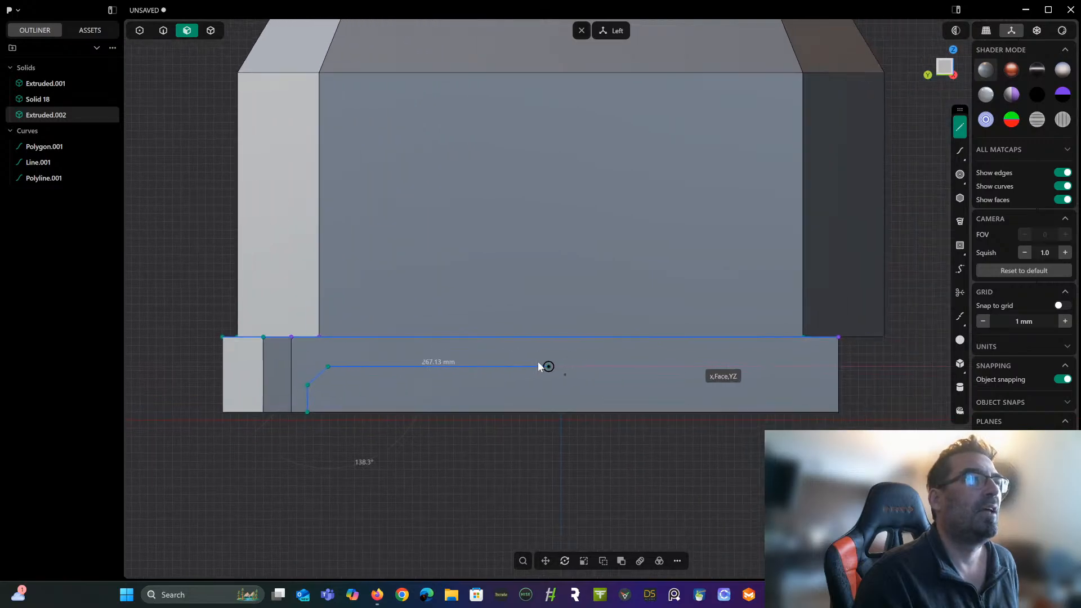
pyautogui.doubleClick(847, 369)
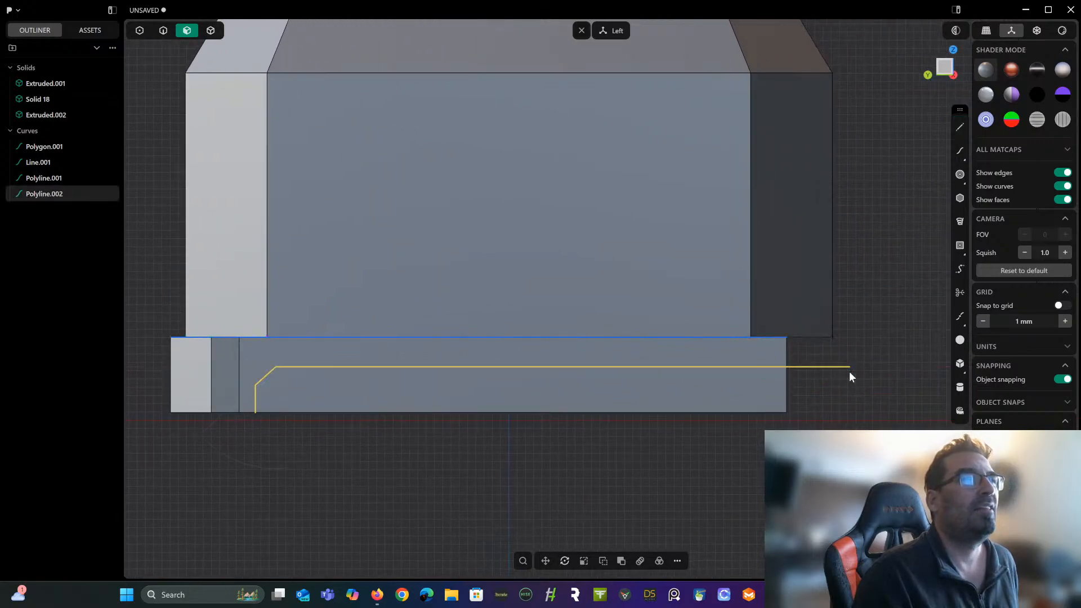
# Cut the base trim solid with the new polyline and delete the piece below it.
pyautogui.moveTo(468, 249); pyautogui.dragTo(541, 280, button='middle')
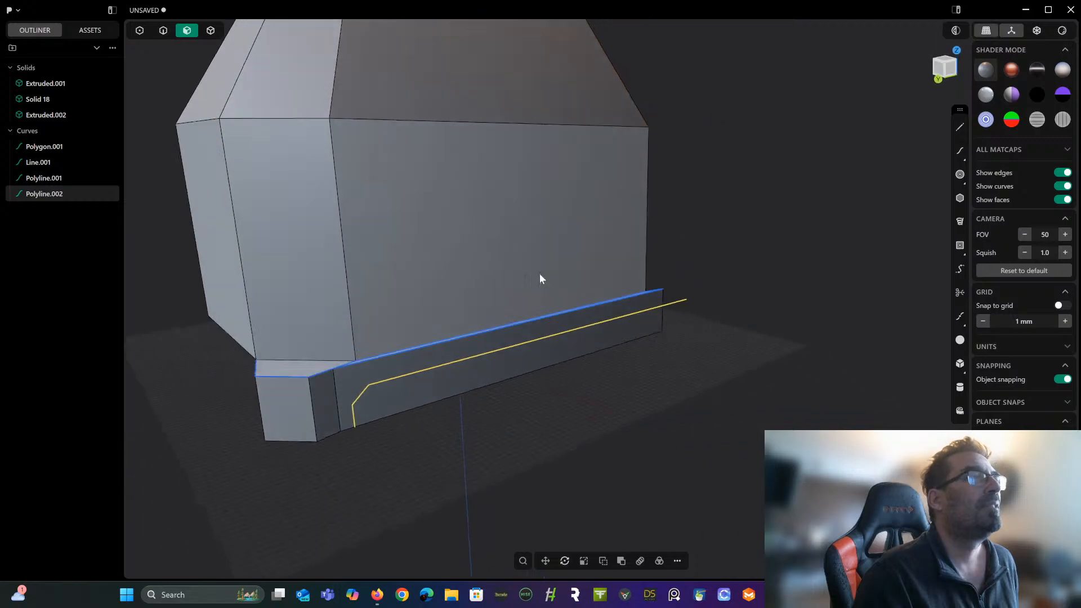
pyautogui.click(211, 31)
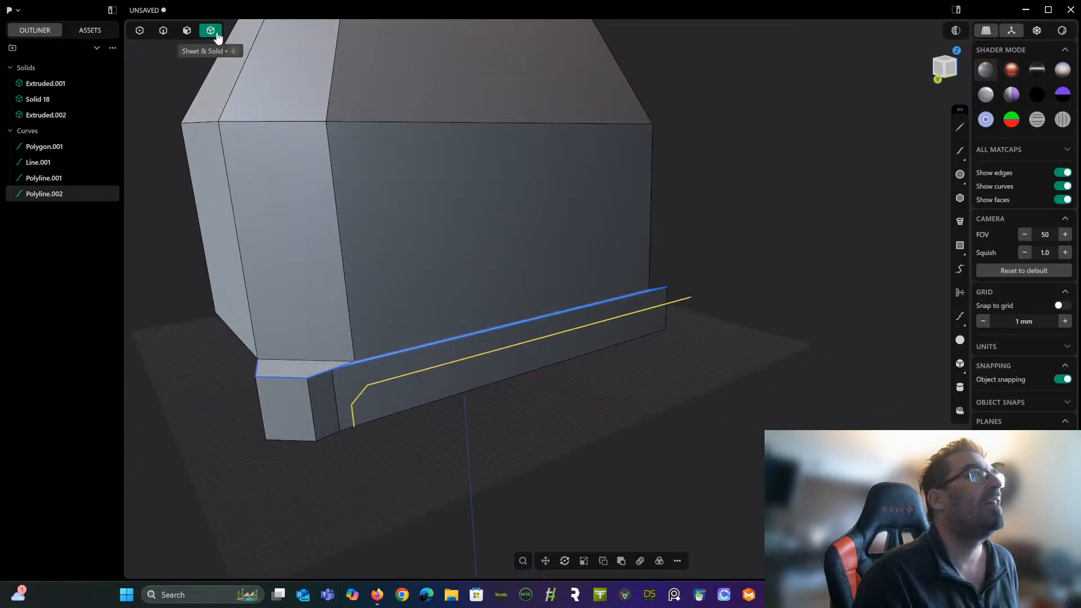
pyautogui.click(444, 376)
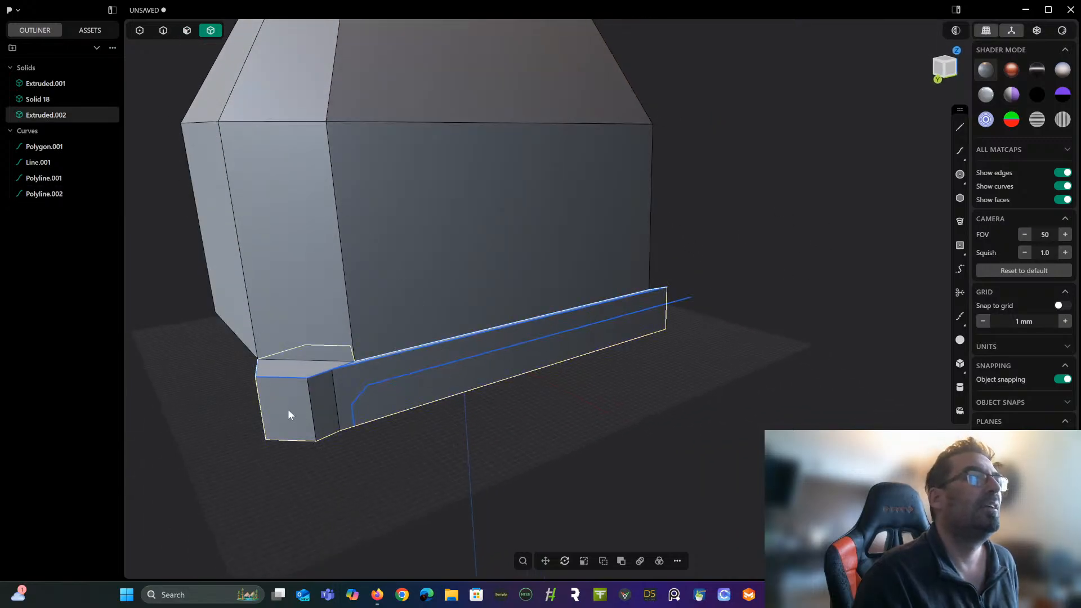
pyautogui.click(953, 71)
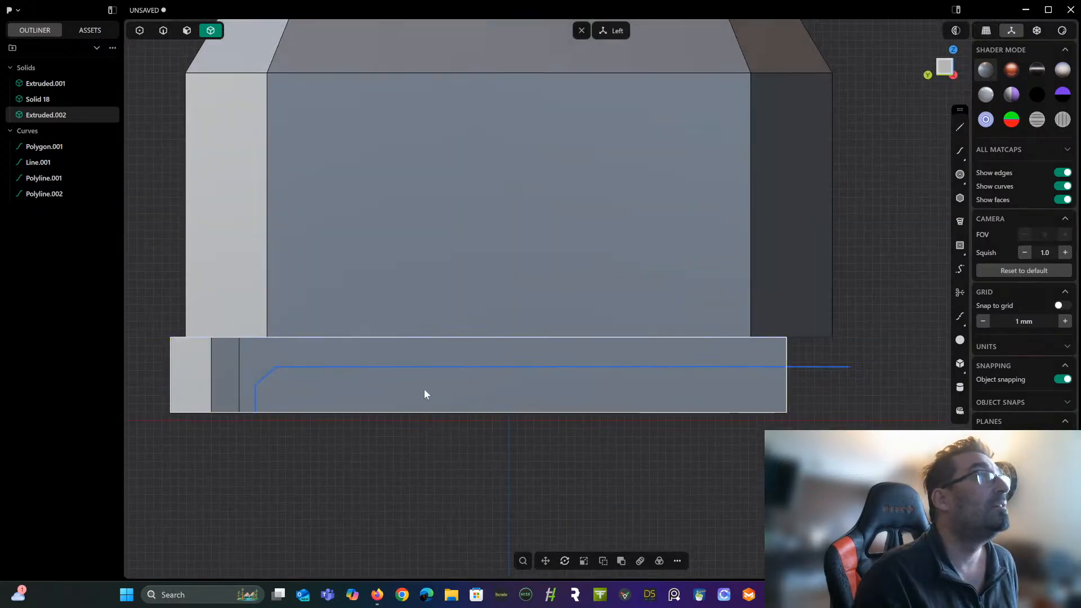
pyautogui.press('c')
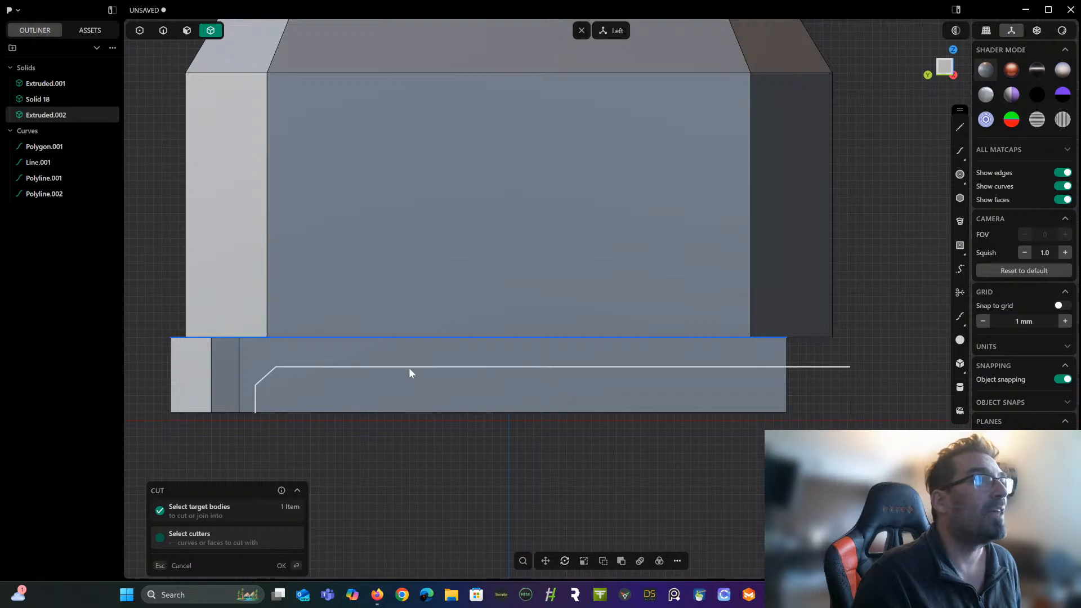
pyautogui.click(409, 369)
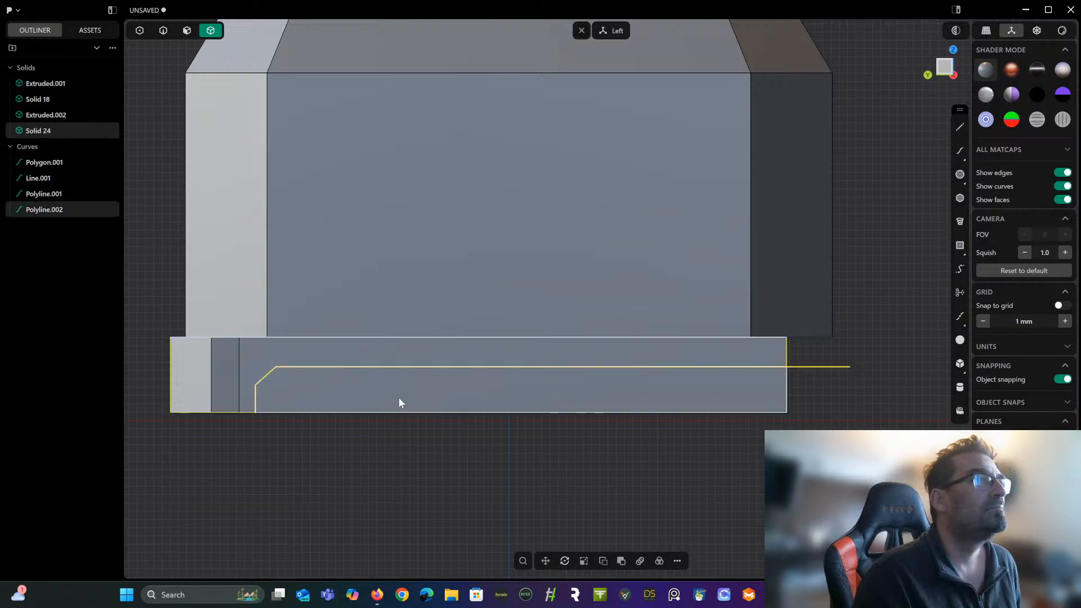
pyautogui.press('Delete')
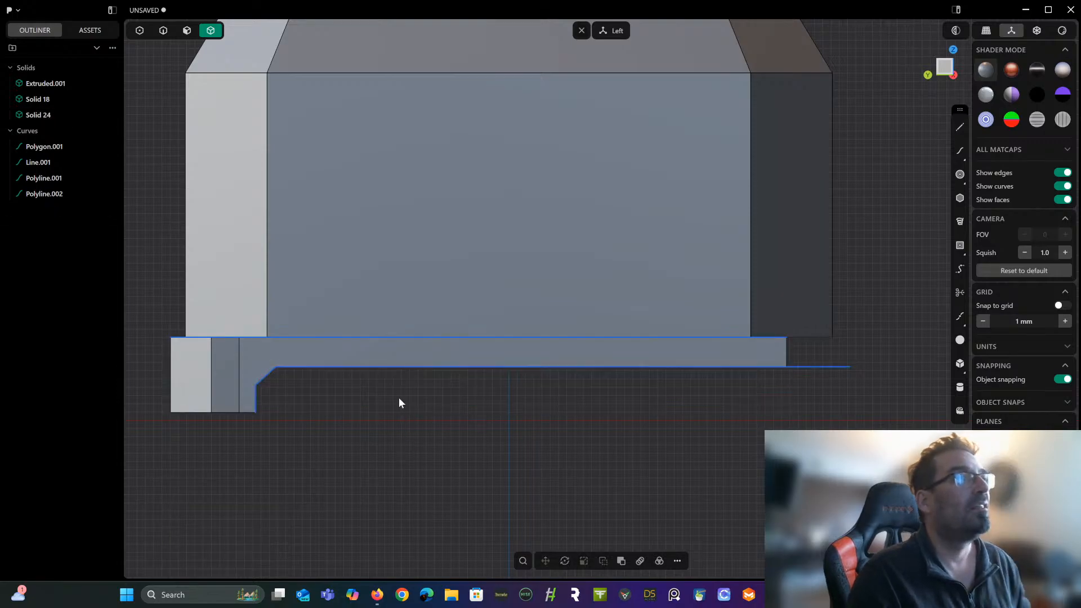
pyautogui.scroll(-1, 399, 400)
pyautogui.moveTo(401, 394); pyautogui.dragTo(536, 361, button='middle')
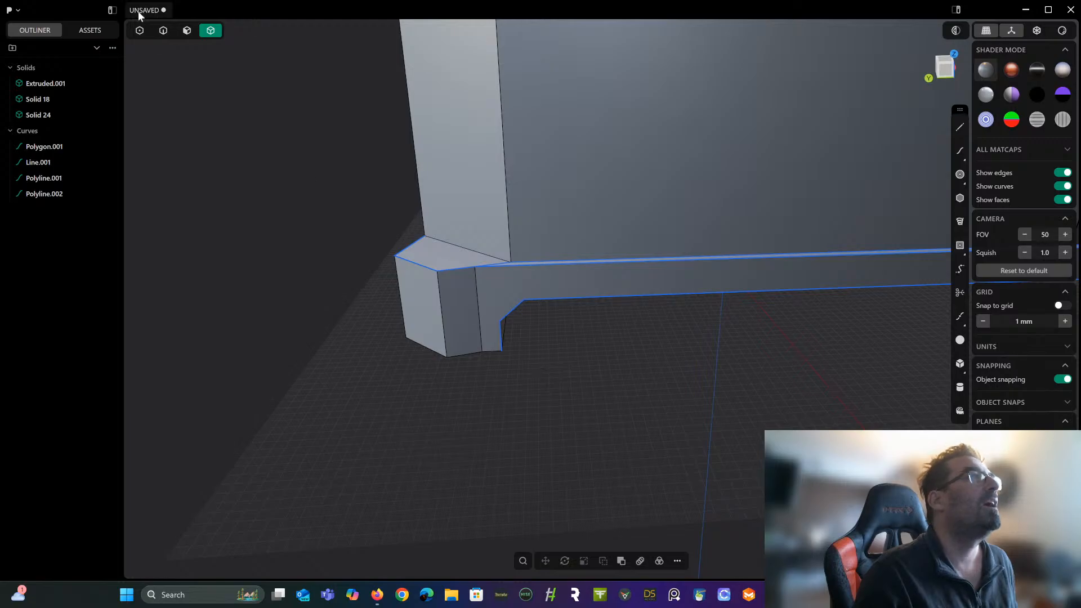
# Scale the hexagon curve up slightly and move it straight down to about mid-height of the corner block.
pyautogui.click(163, 30)
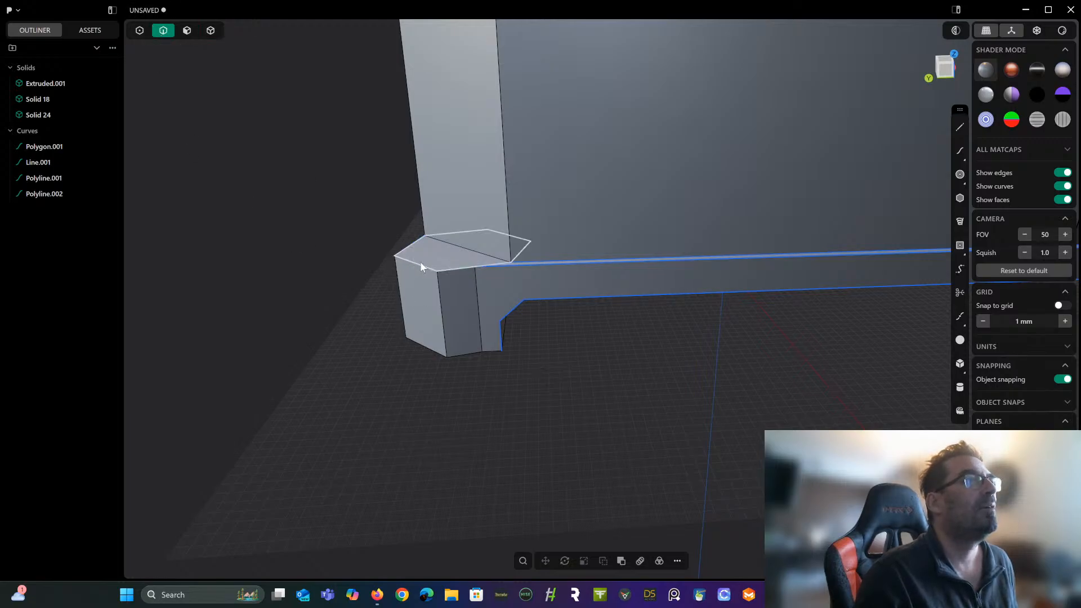
pyautogui.click(42, 145)
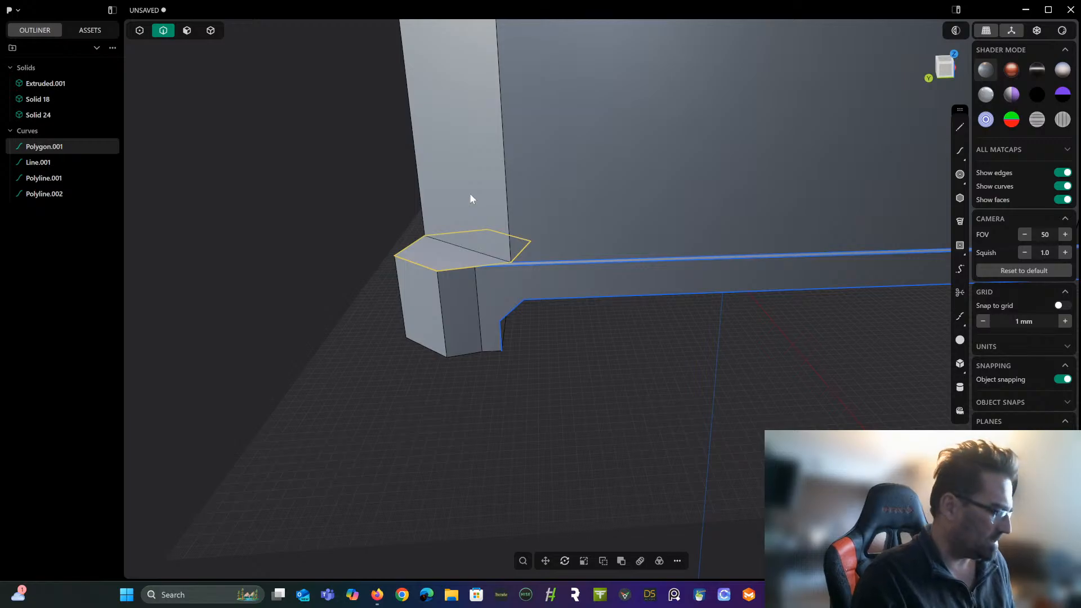
pyautogui.press('s')
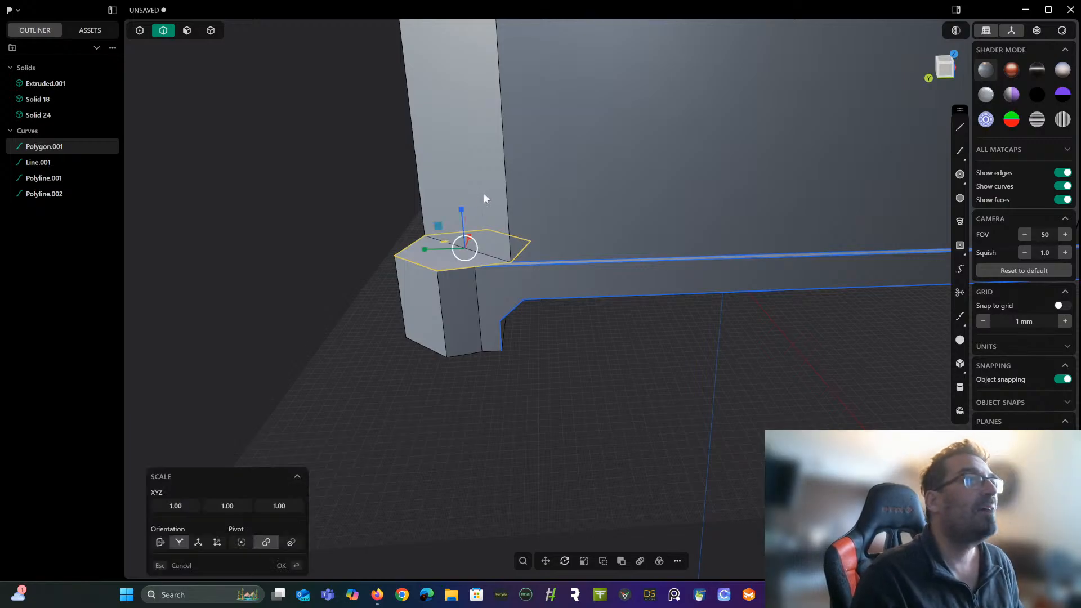
pyautogui.moveTo(465, 237); pyautogui.dragTo(481, 252)
pyautogui.press('g')
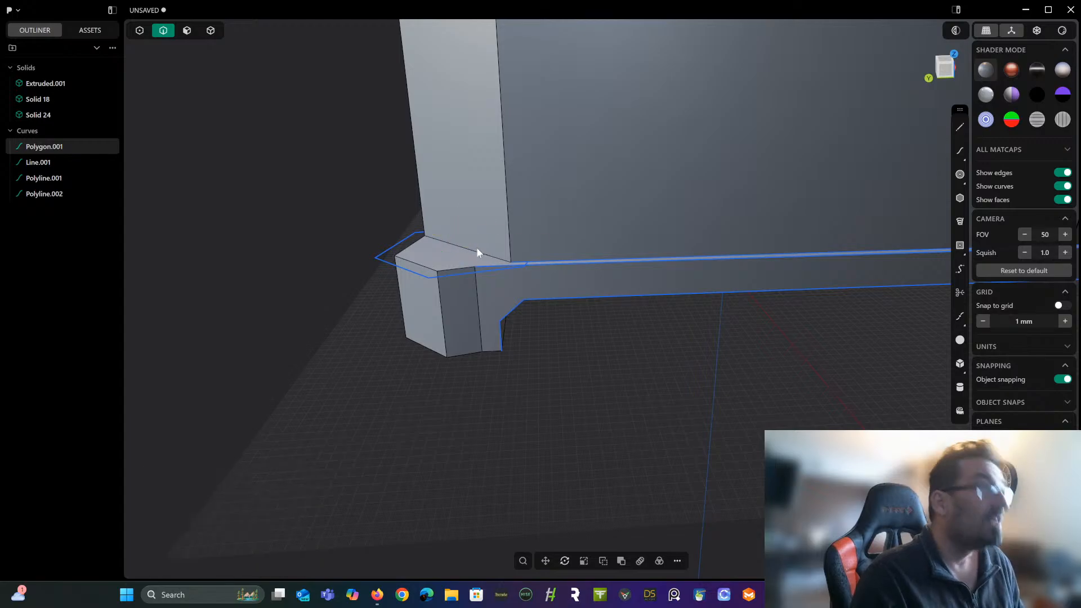
pyautogui.moveTo(460, 211); pyautogui.dragTo(451, 325)
pyautogui.press('Return')
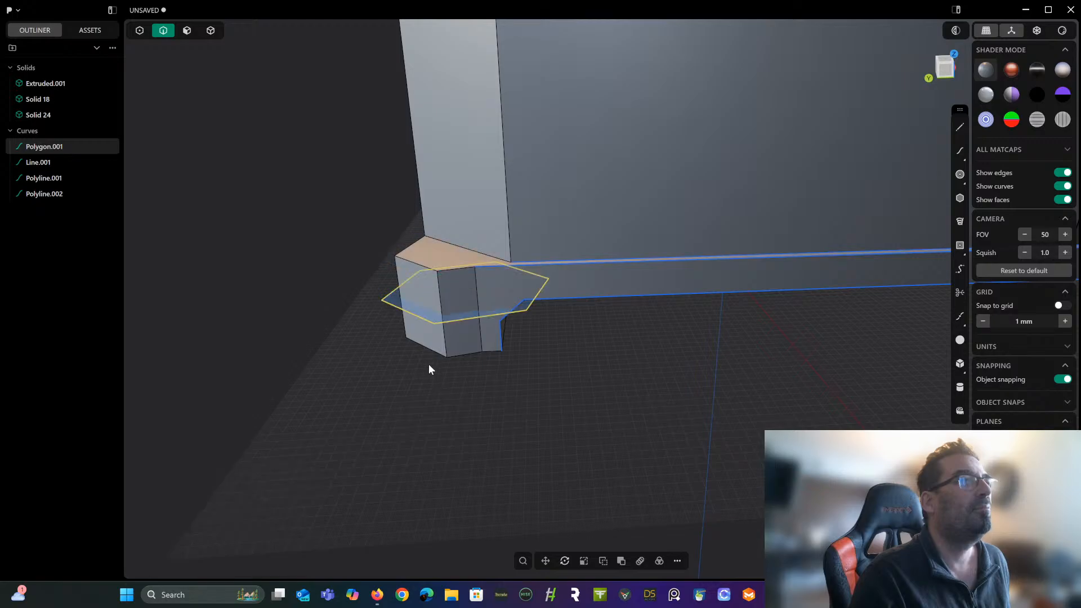
# Extrude the enlarged hexagon region downward to form a wider foot at the base of the corner block.
pyautogui.click(186, 31)
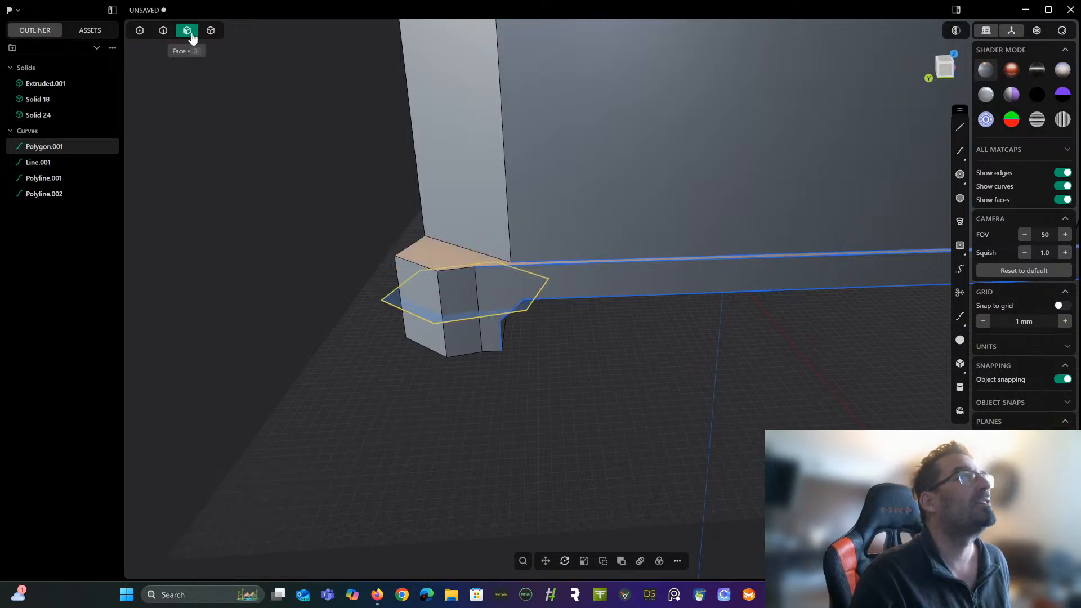
pyautogui.click(450, 318)
pyautogui.press('e')
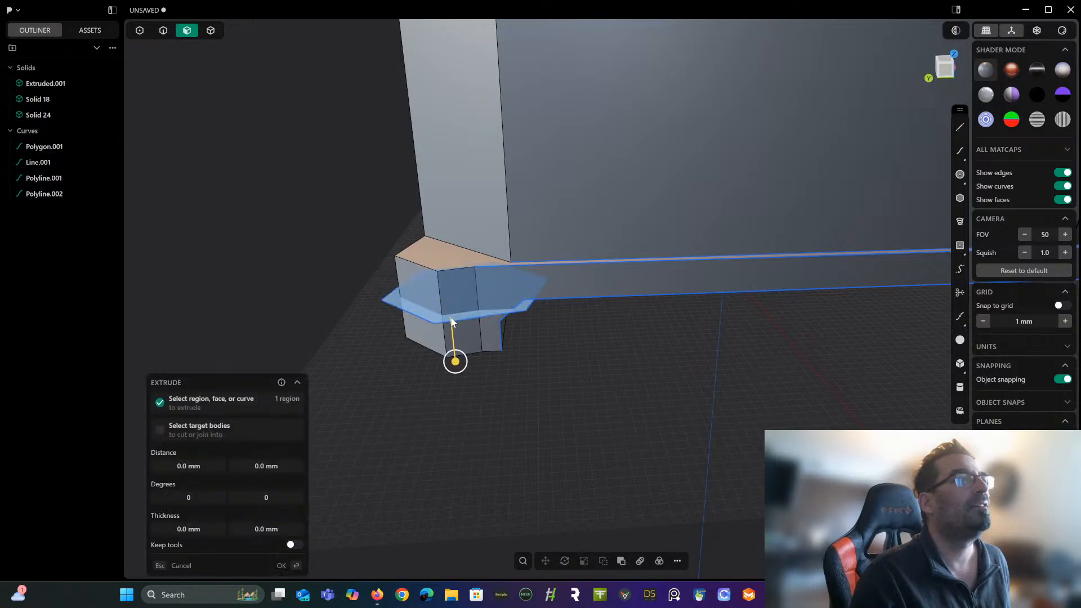
pyautogui.moveTo(455, 361); pyautogui.dragTo(445, 359)
pyautogui.press('Return')
pyautogui.scroll(-2, 498, 365)
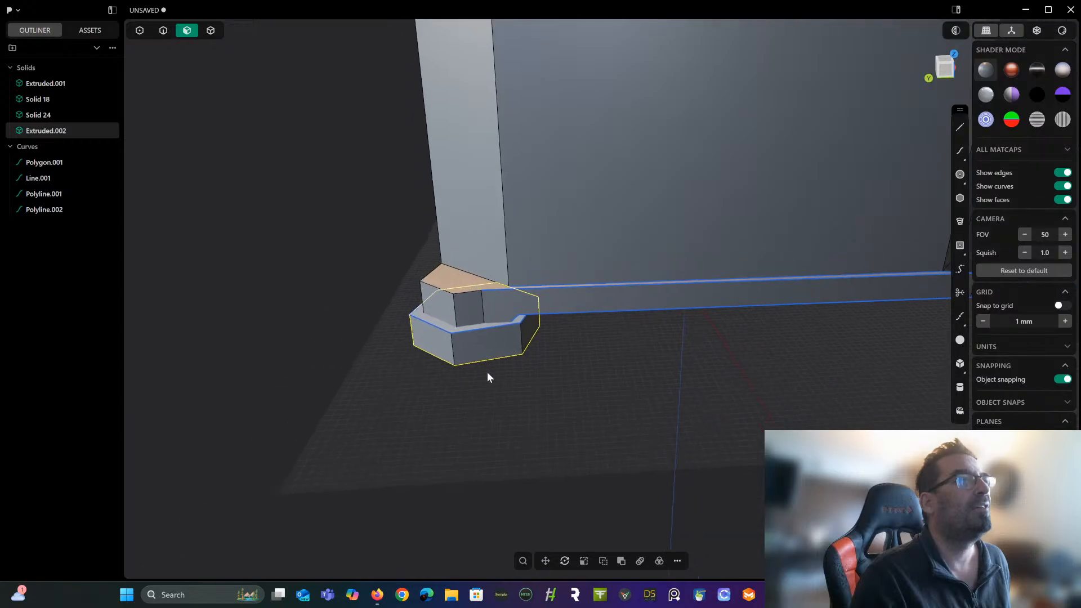
# In the left view, draw a vertical line about 86 mm long from the foot's upper edge at the trim cutout to below the foot.
pyautogui.moveTo(487, 372); pyautogui.dragTo(427, 379, button='middle')
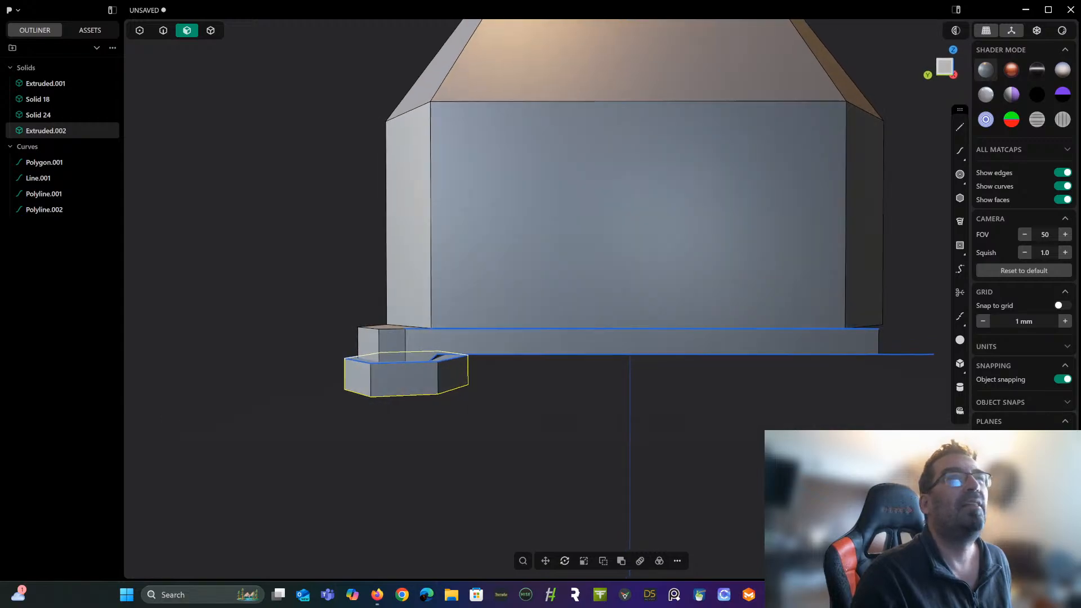
pyautogui.click(960, 128)
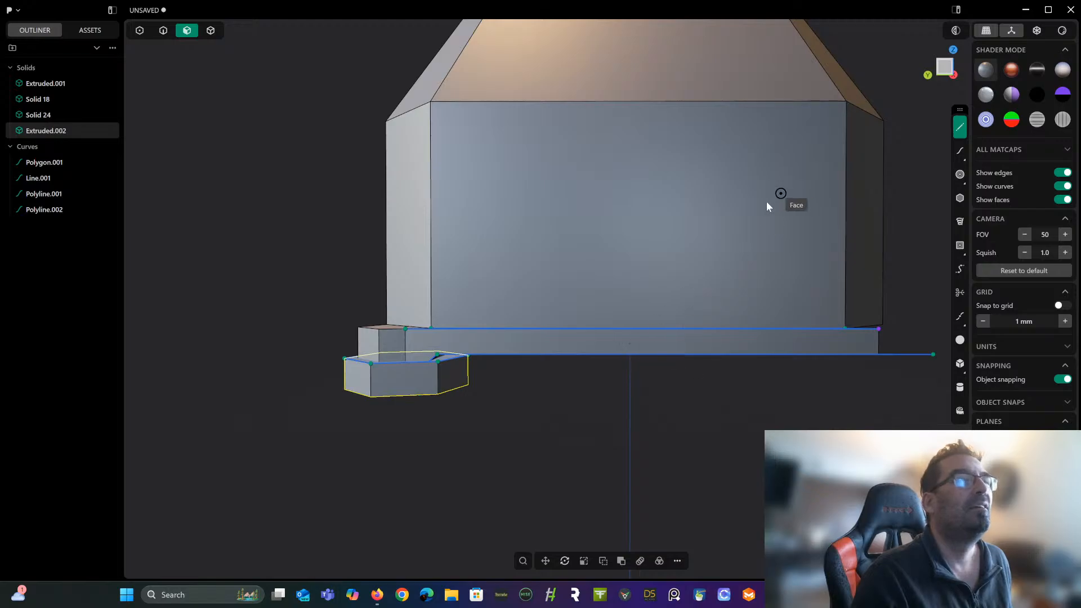
pyautogui.press('Escape')
pyautogui.click(945, 62)
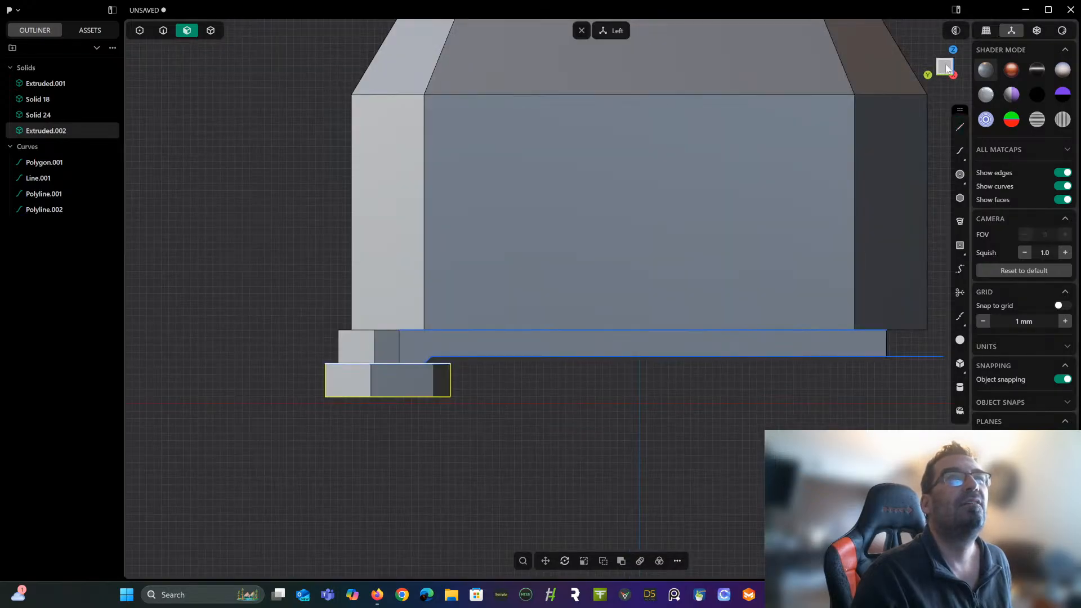
pyautogui.scroll(5, 677, 299)
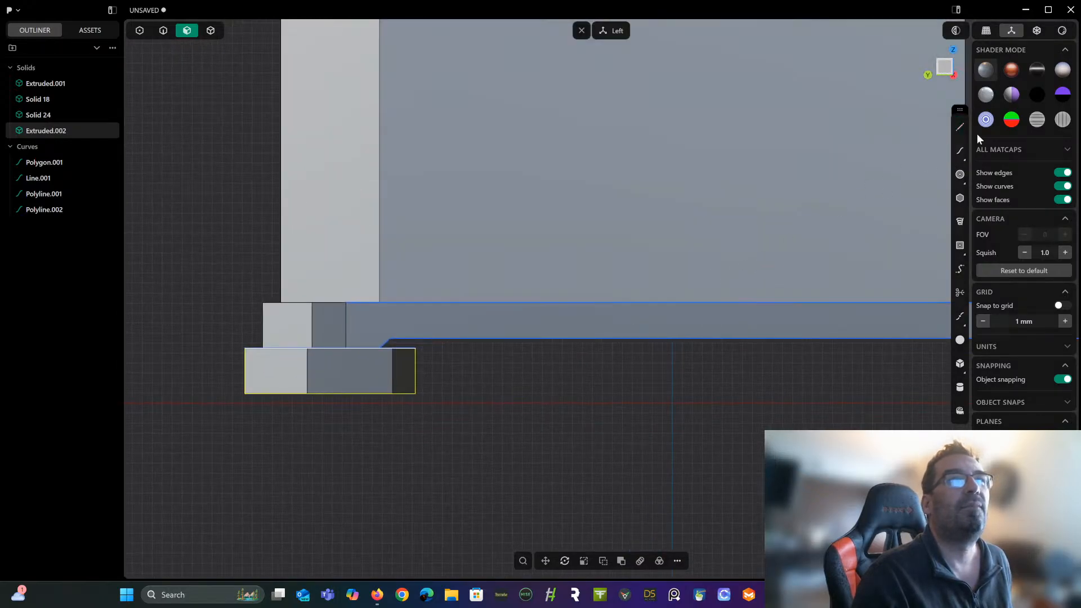
pyautogui.click(960, 126)
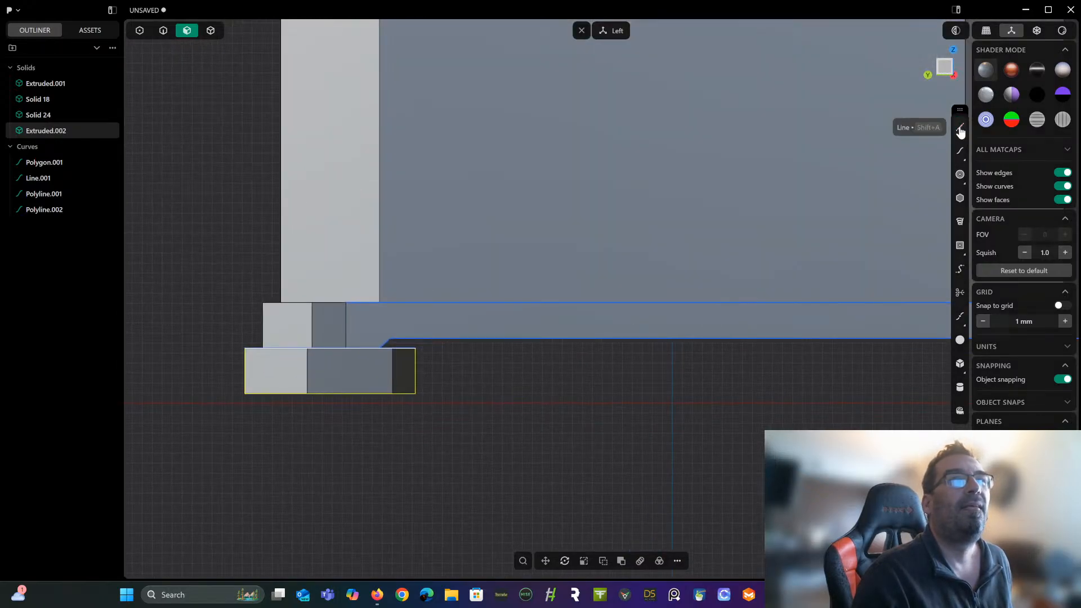
pyautogui.click(378, 356)
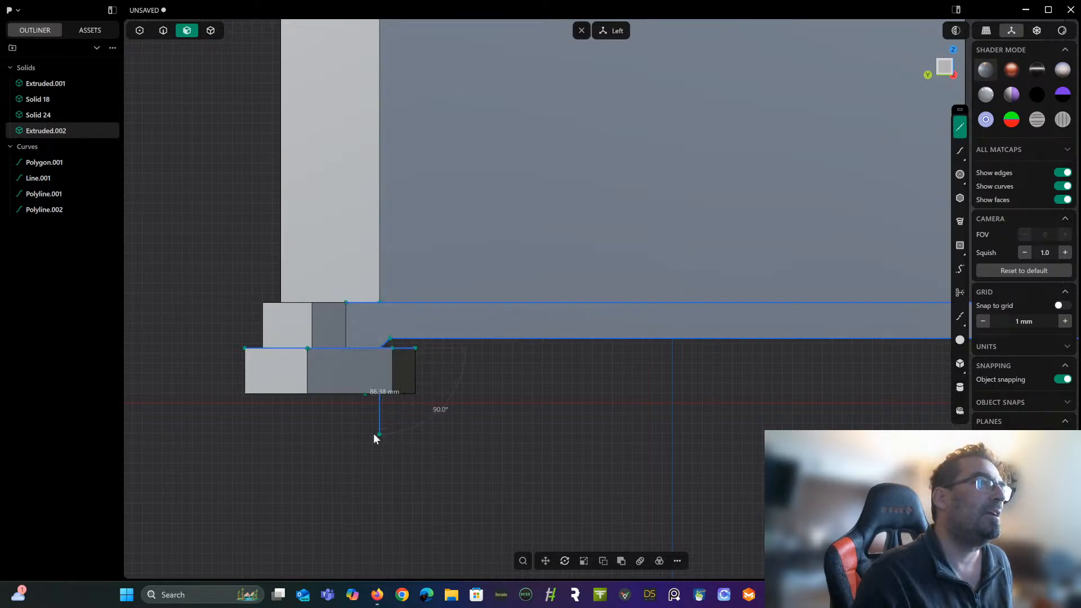
pyautogui.click(373, 433)
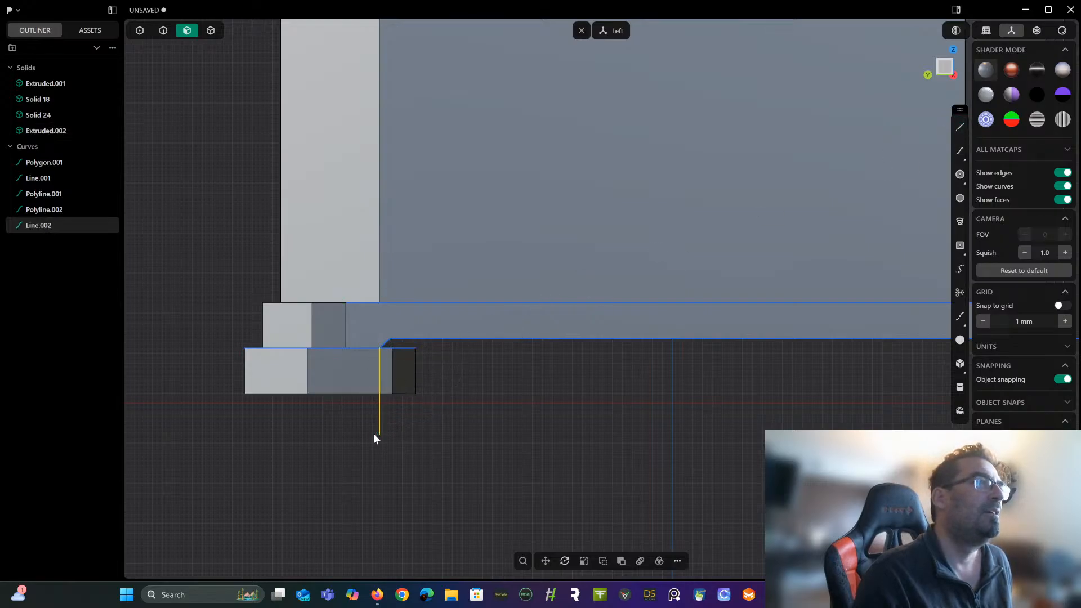
# Cut the lower foot solid with the vertical line and delete the piece on its inner side together with the line.
pyautogui.click(211, 32)
pyautogui.click(394, 371)
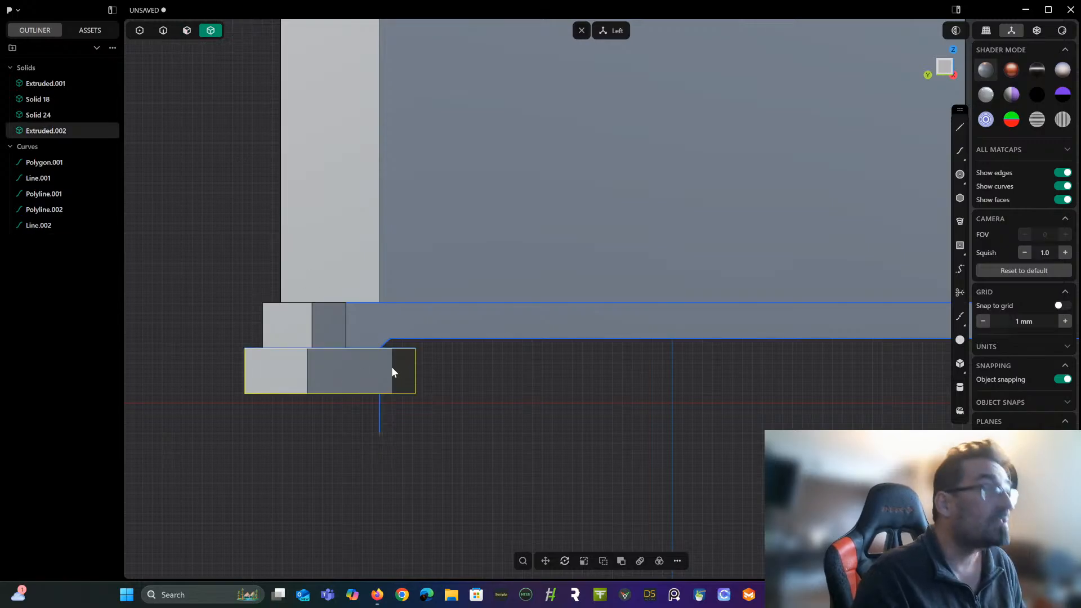
pyautogui.press('c')
pyautogui.click(381, 416)
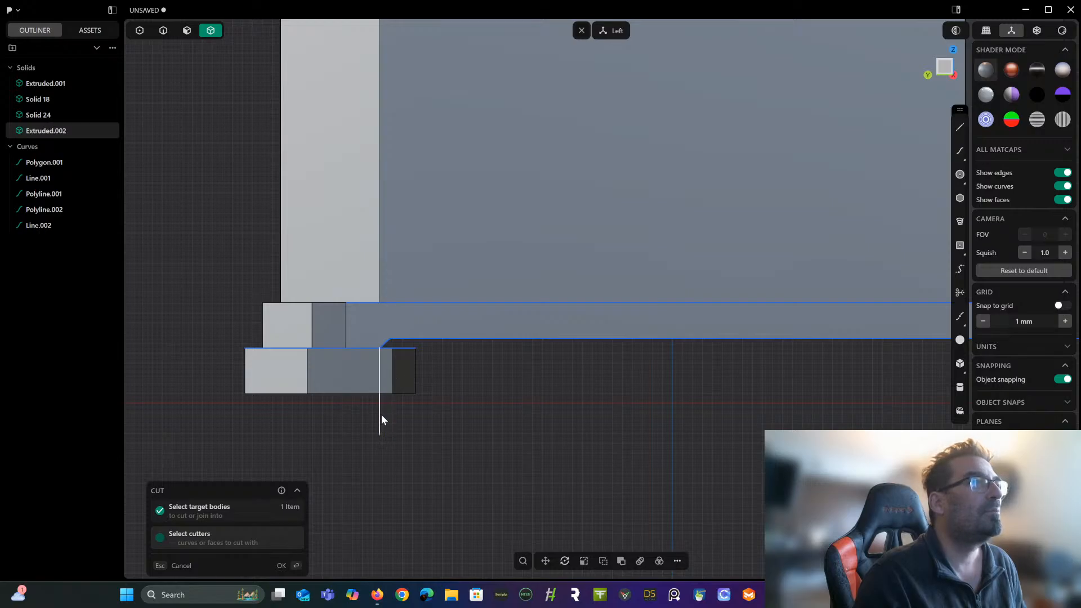
pyautogui.press('Return')
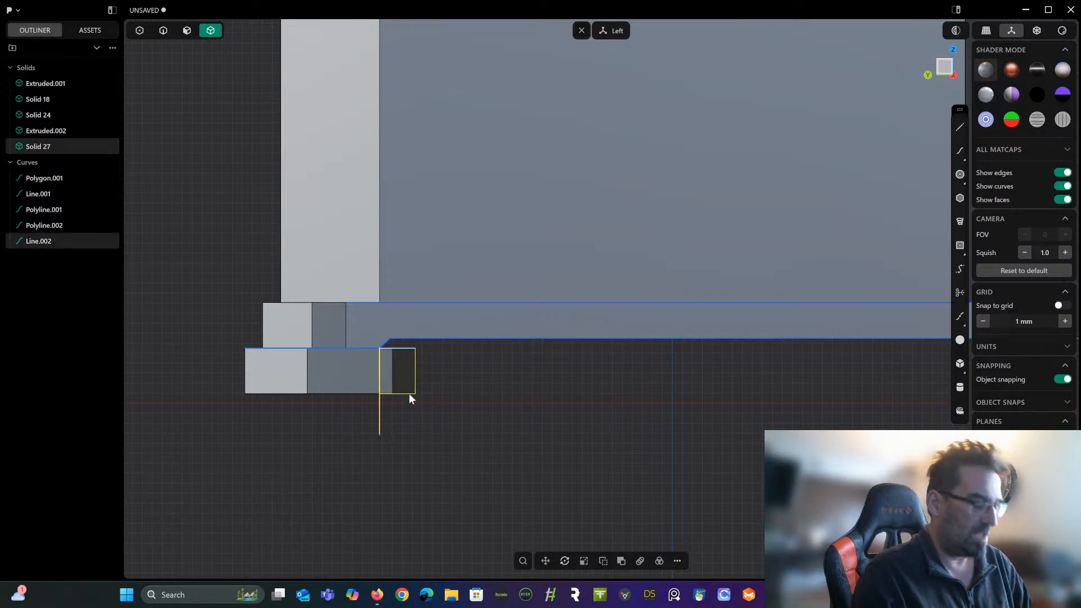
pyautogui.press('Delete')
# Unite the base trim solid and the trimmed foot into one solid with a Boolean union.
pyautogui.moveTo(407, 393); pyautogui.dragTo(436, 355, button='middle')
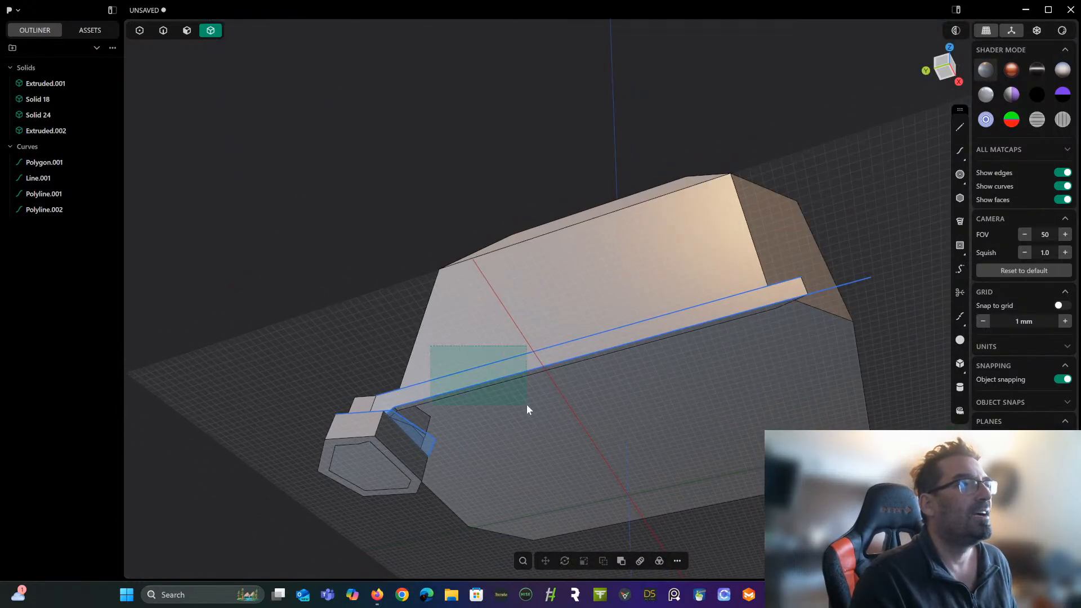
pyautogui.moveTo(526, 406); pyautogui.dragTo(647, 354, button='middle')
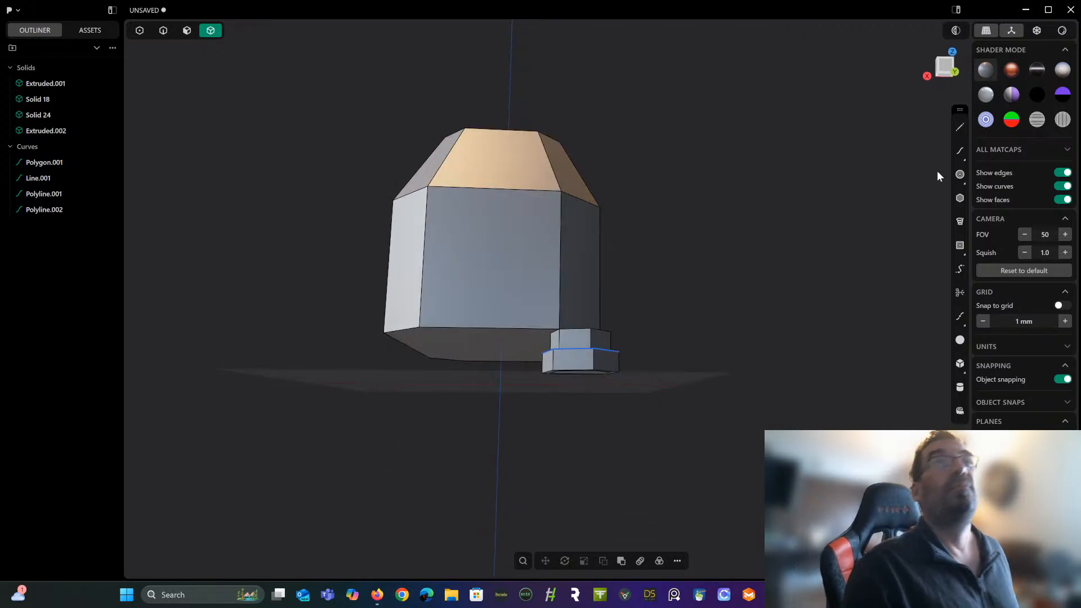
pyautogui.click(945, 67)
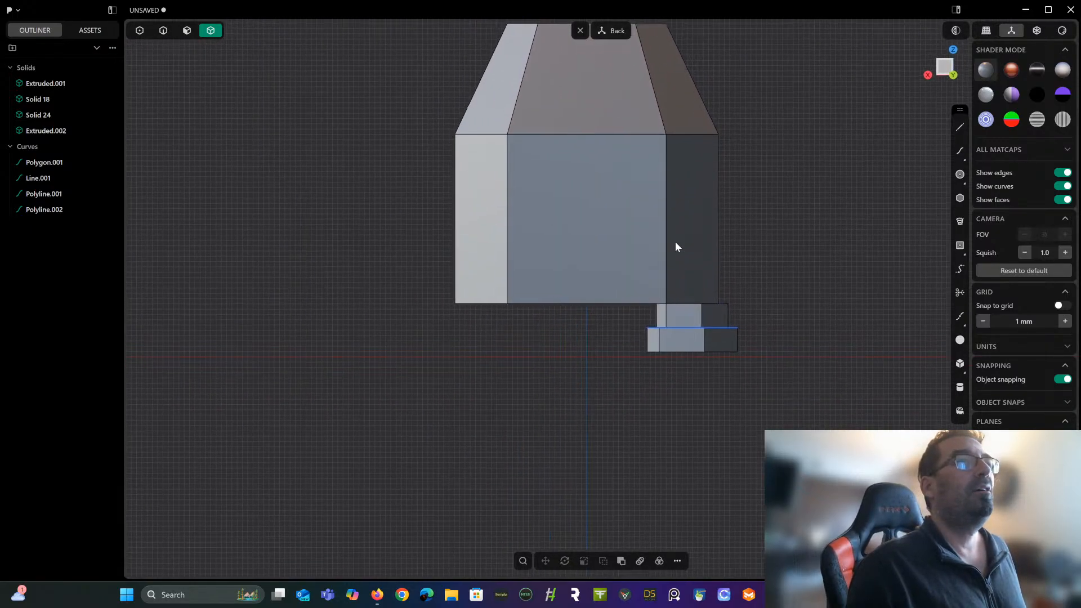
pyautogui.scroll(2, 758, 261)
pyautogui.keyDown('shift'); pyautogui.moveTo(766, 238); pyautogui.dragTo(589, 271, button='middle'); pyautogui.keyUp('shift')
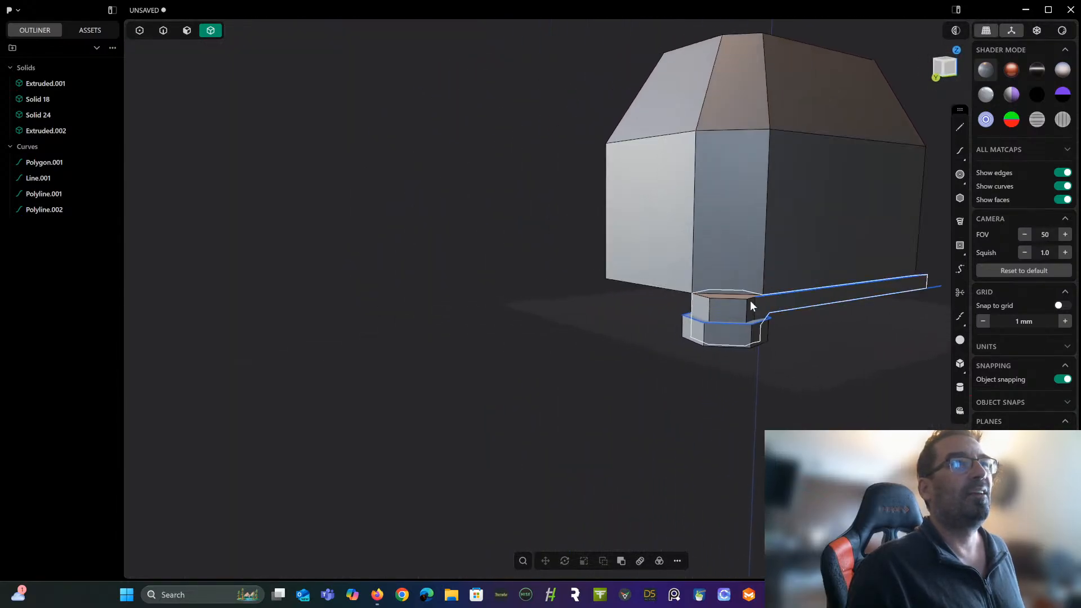
pyautogui.keyDown('shift'); pyautogui.moveTo(768, 306); pyautogui.dragTo(573, 296, button='middle'); pyautogui.keyUp('shift')
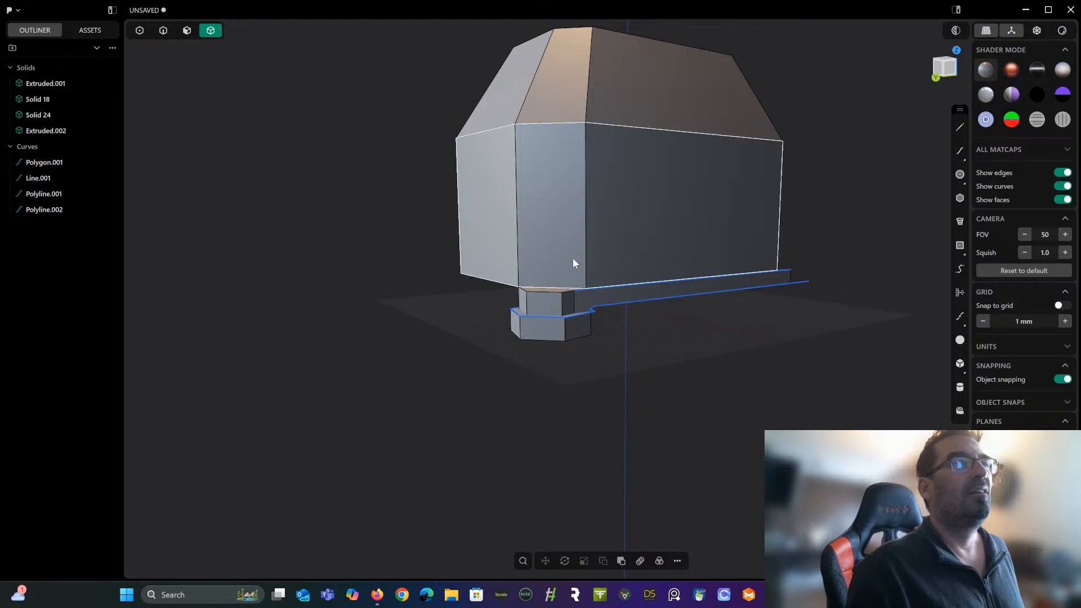
pyautogui.click(575, 302)
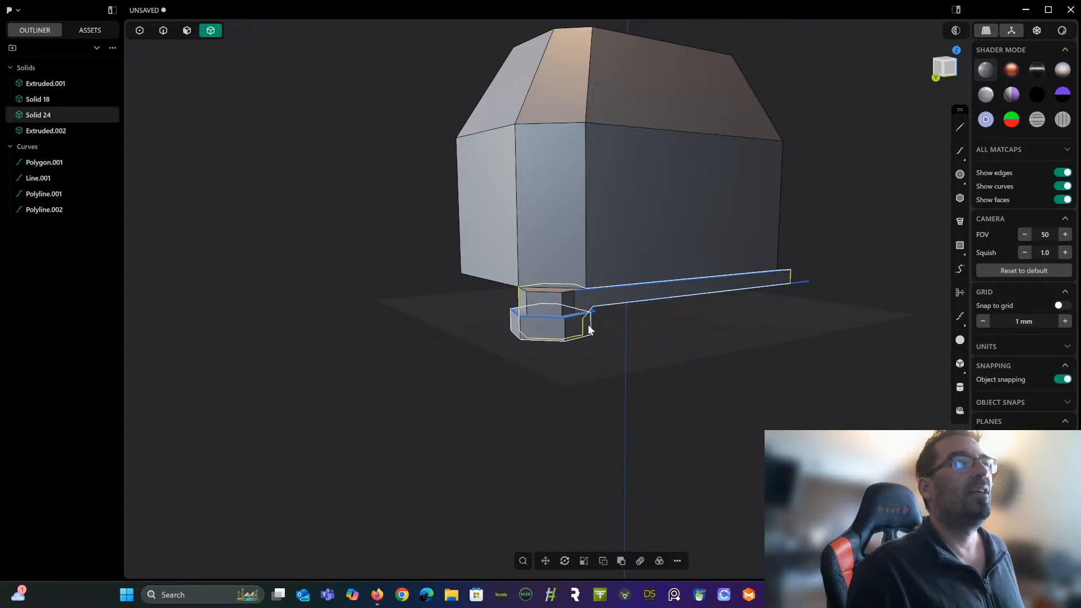
pyautogui.click(589, 329)
pyautogui.moveTo(585, 327)
pyautogui.mouseDown(button='middle')
pyautogui.moveTo(519, 316)
pyautogui.moveTo(604, 333)
pyautogui.moveTo(594, 326)
pyautogui.mouseUp(button='middle')
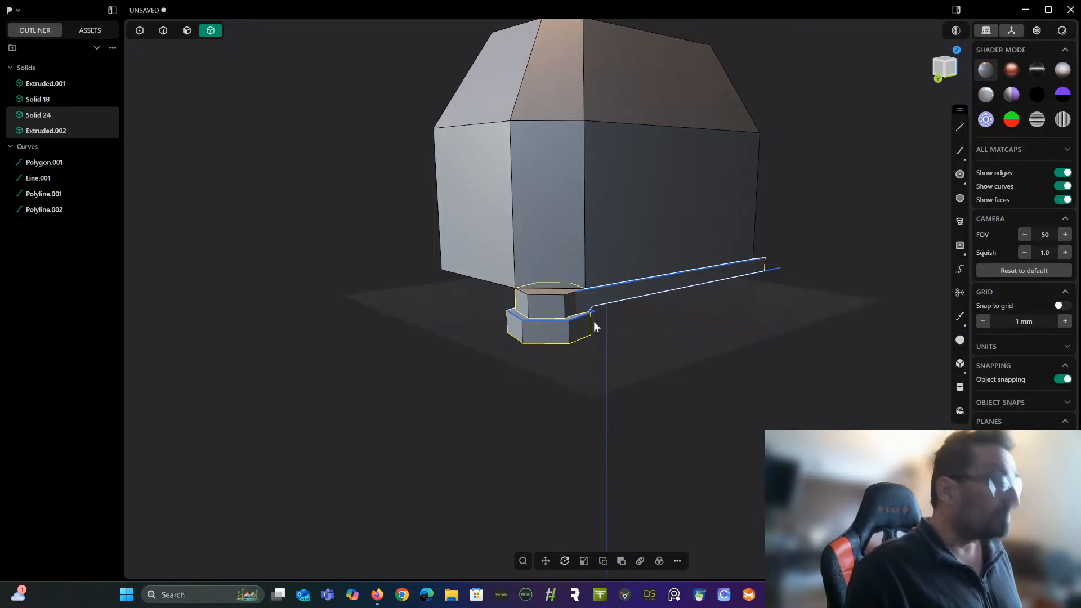
pyautogui.press('q')
pyautogui.press('q')
pyautogui.rightClick(594, 322)
pyautogui.scroll(2, 594, 325)
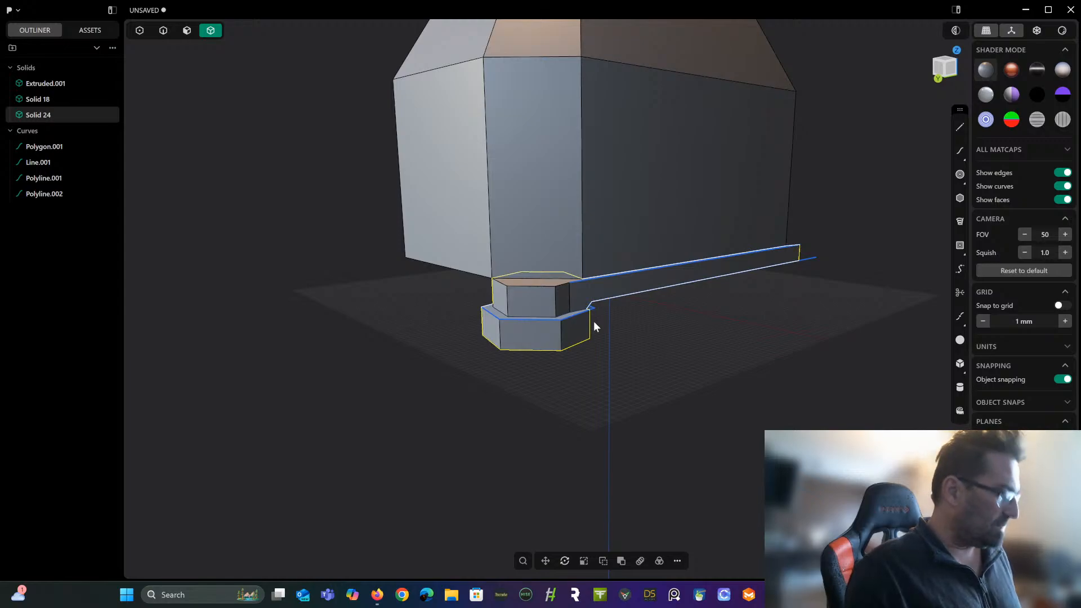
# Duplicate the united trim-and-foot solid and rotate the copy 90 degrees about the Z axis.
pyautogui.hotkey('ctrl', 'd')
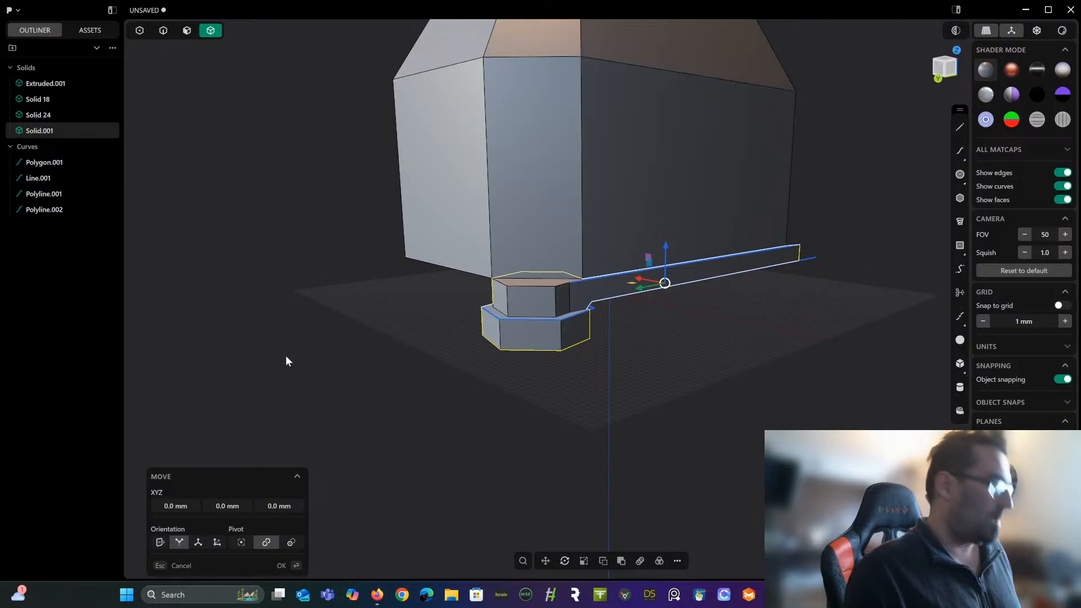
pyautogui.press('r')
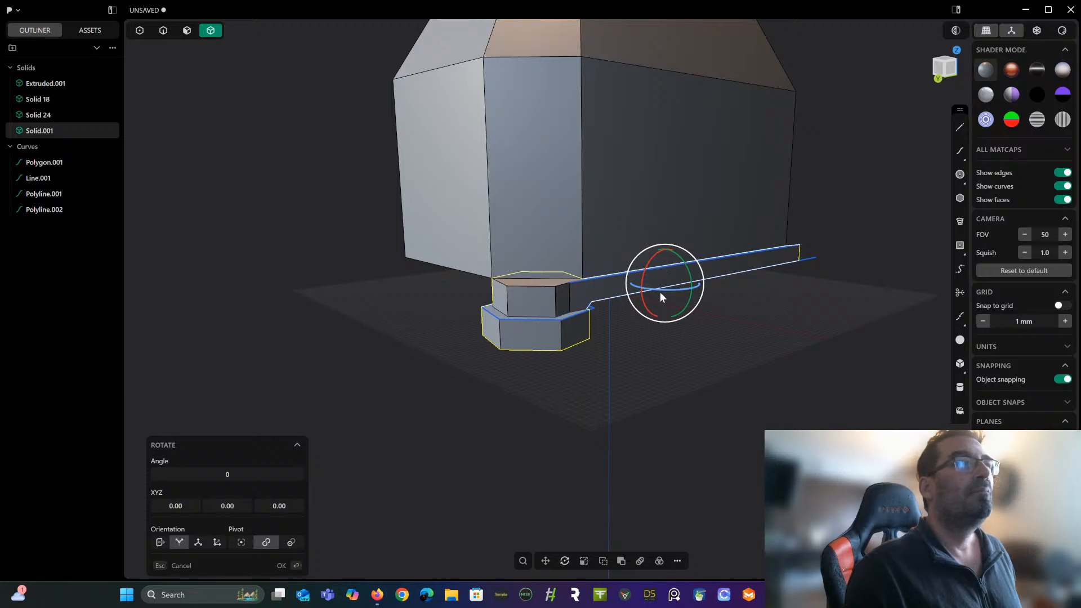
pyautogui.moveTo(660, 292); pyautogui.dragTo(678, 292)
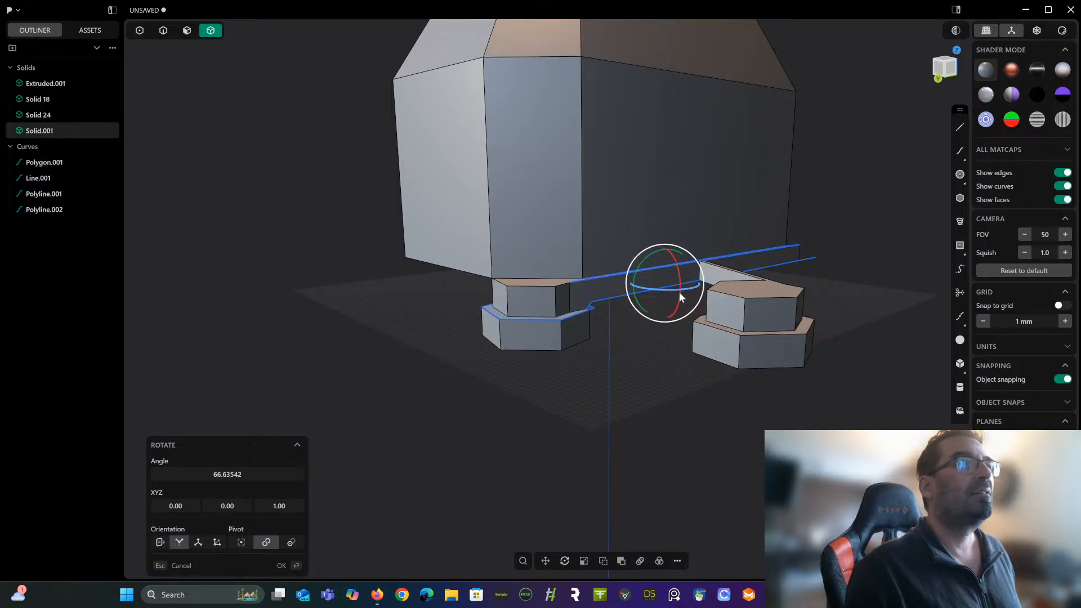
pyautogui.click(246, 475)
pyautogui.press('Return')
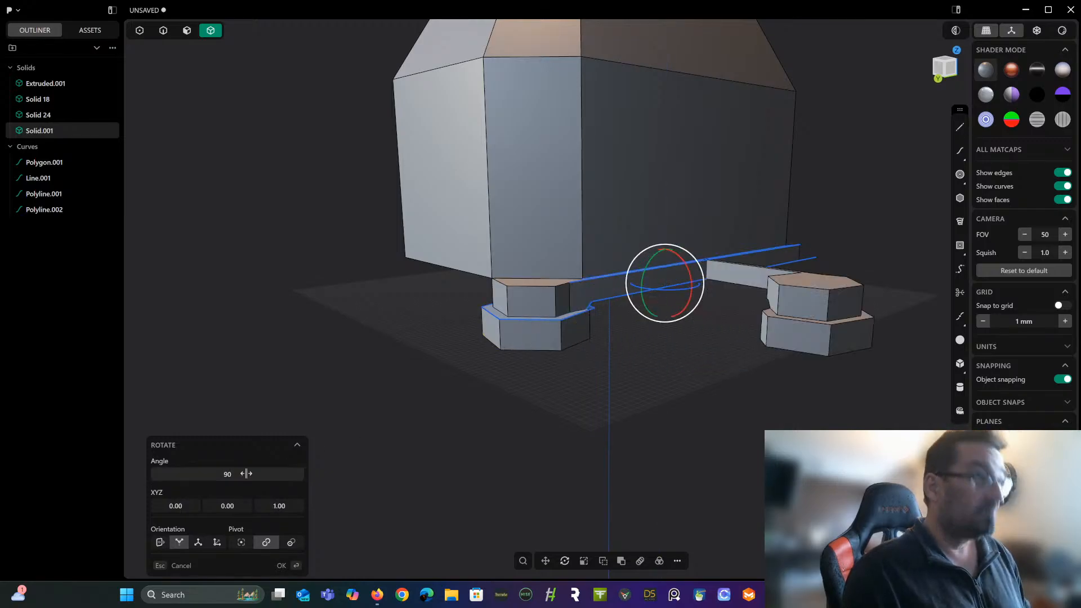
# In the back view, move the rotated copy about 296 mm along X to line its foot up with the original foot, and turn on see-through display.
pyautogui.click(941, 72)
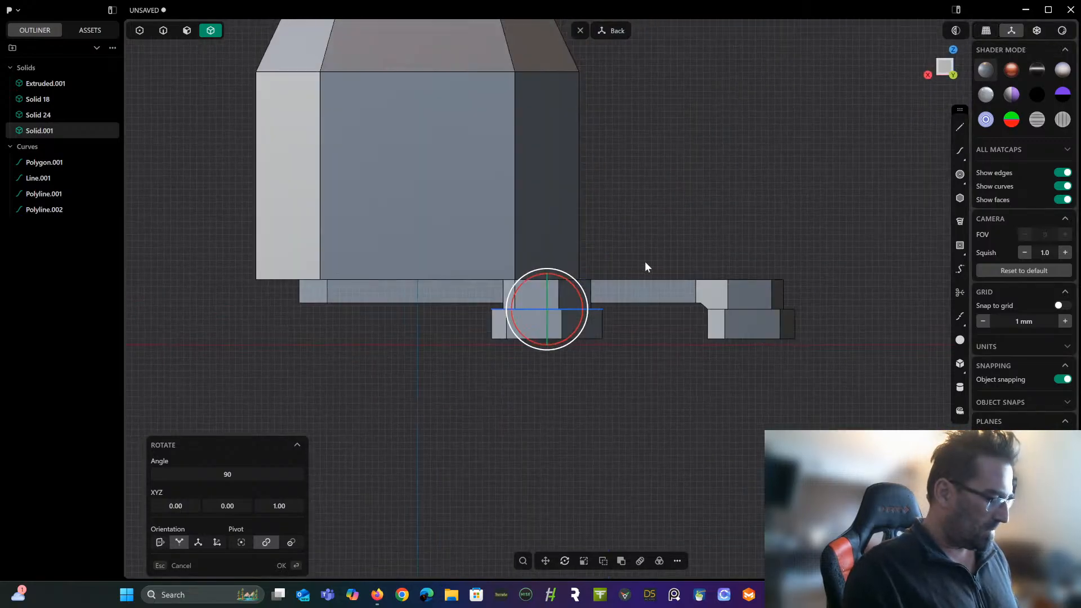
pyautogui.press('g')
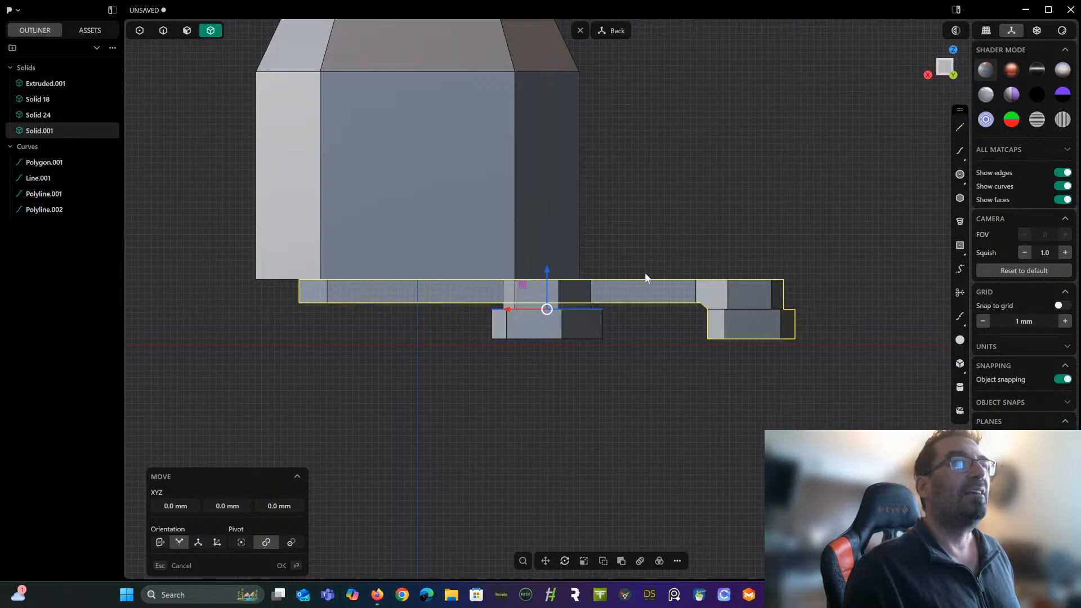
pyautogui.moveTo(508, 307); pyautogui.dragTo(316, 322)
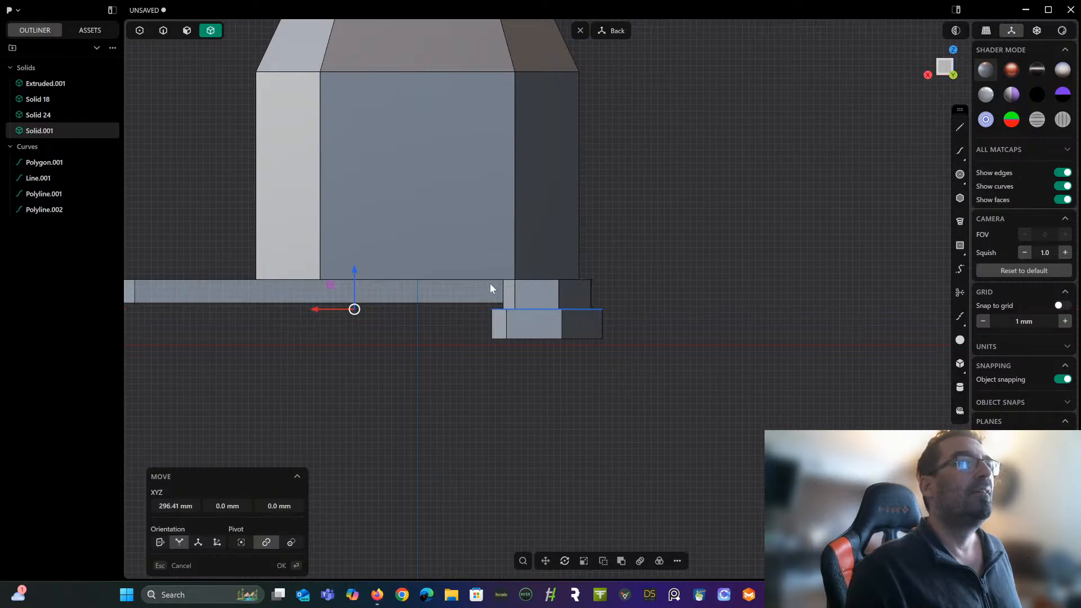
pyautogui.click(1036, 32)
pyautogui.scroll(4, 505, 342)
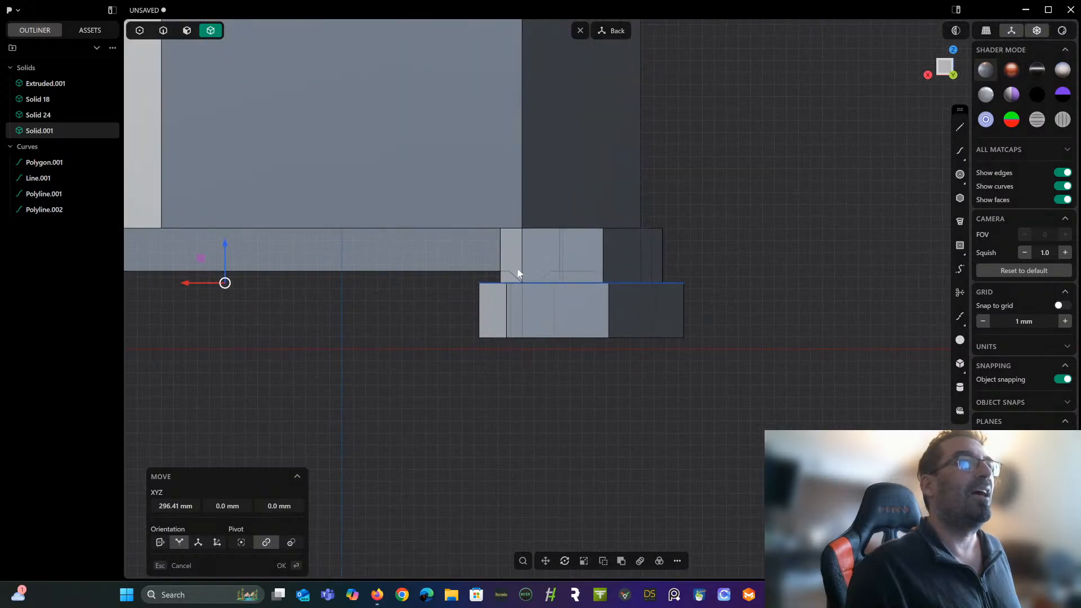
# Draw a polyline from the corner block's inner edge along the copy's trim underside and chamfer, then straight down to below the foot.
pyautogui.click(960, 128)
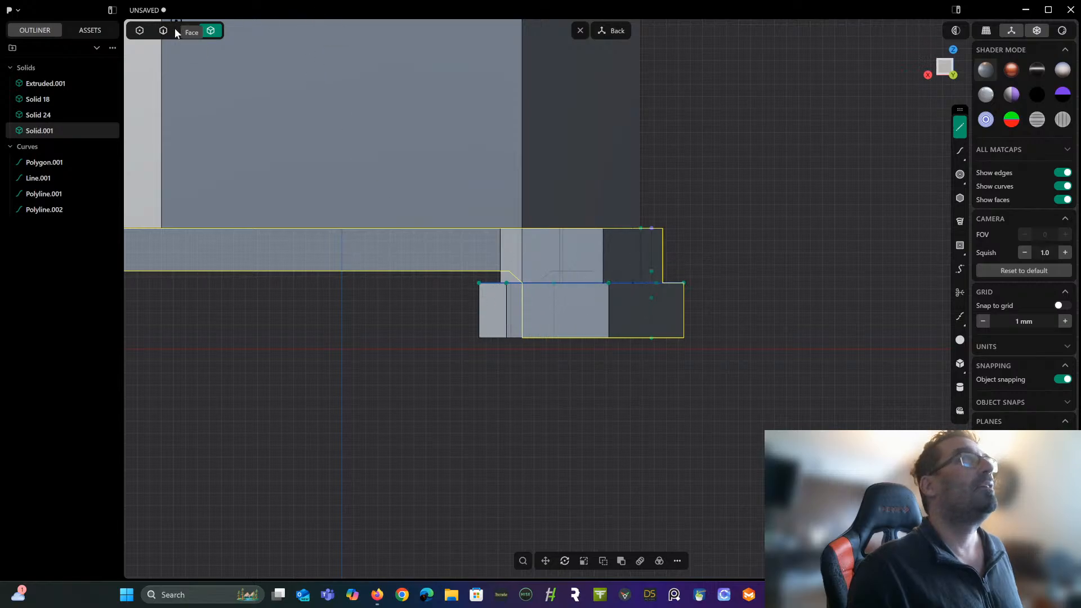
pyautogui.press('Escape')
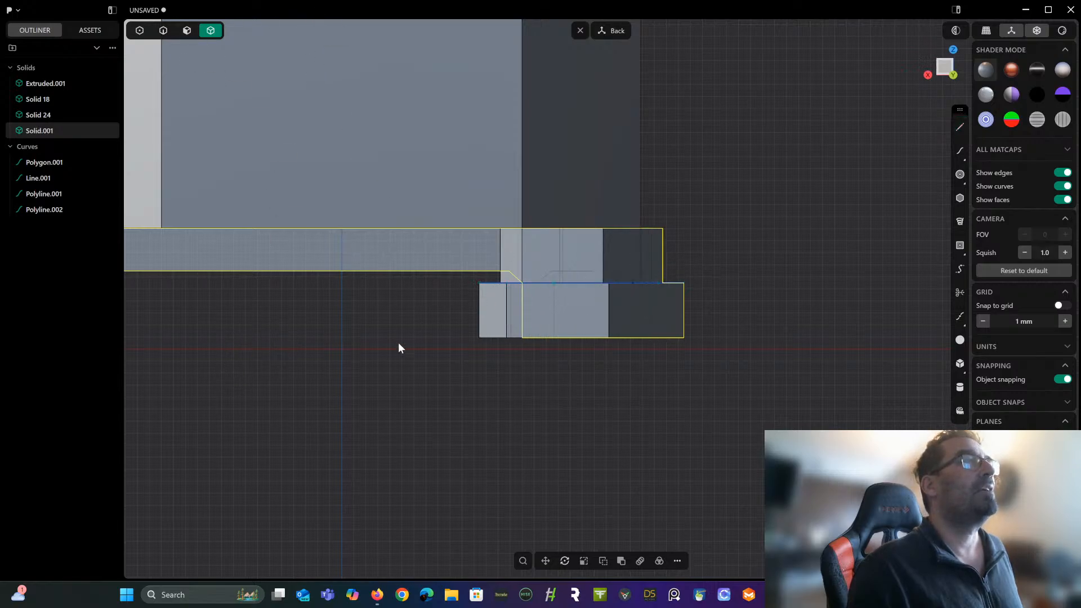
pyautogui.click(490, 312)
pyautogui.click(163, 30)
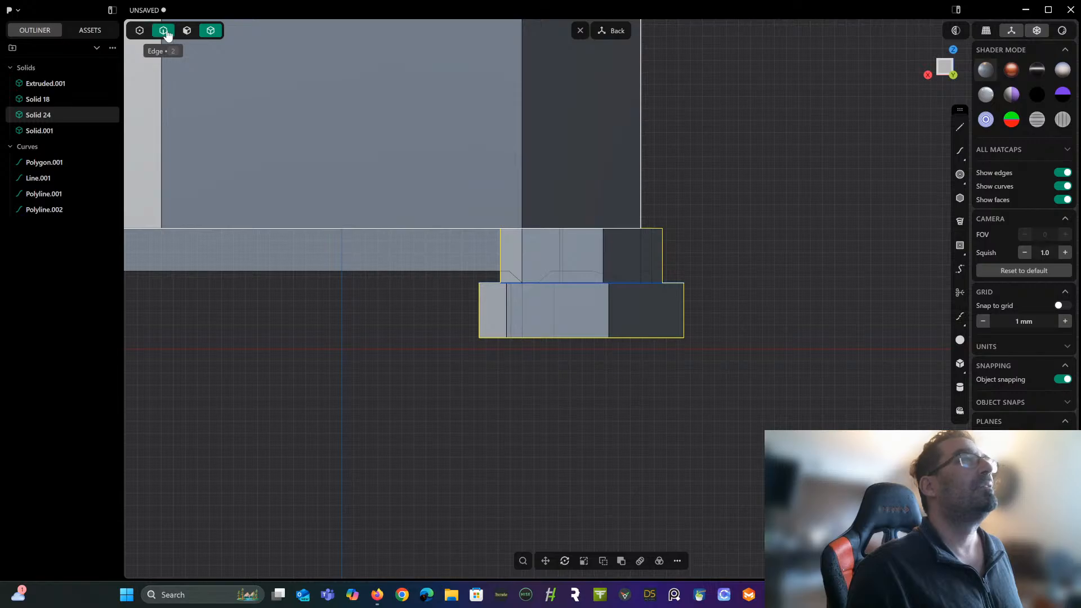
pyautogui.scroll(4, 555, 230)
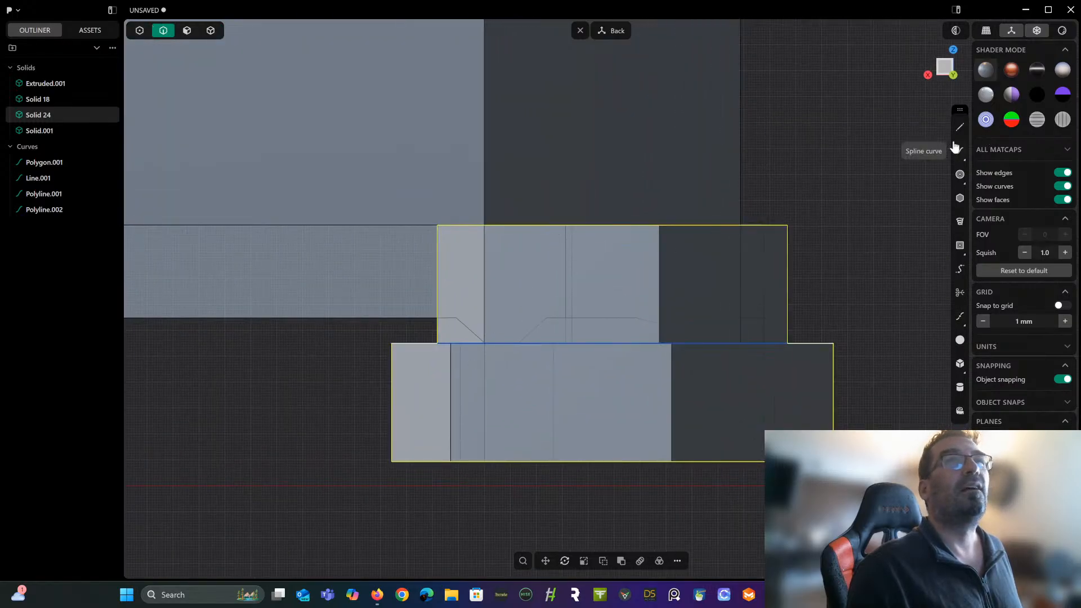
pyautogui.click(941, 126)
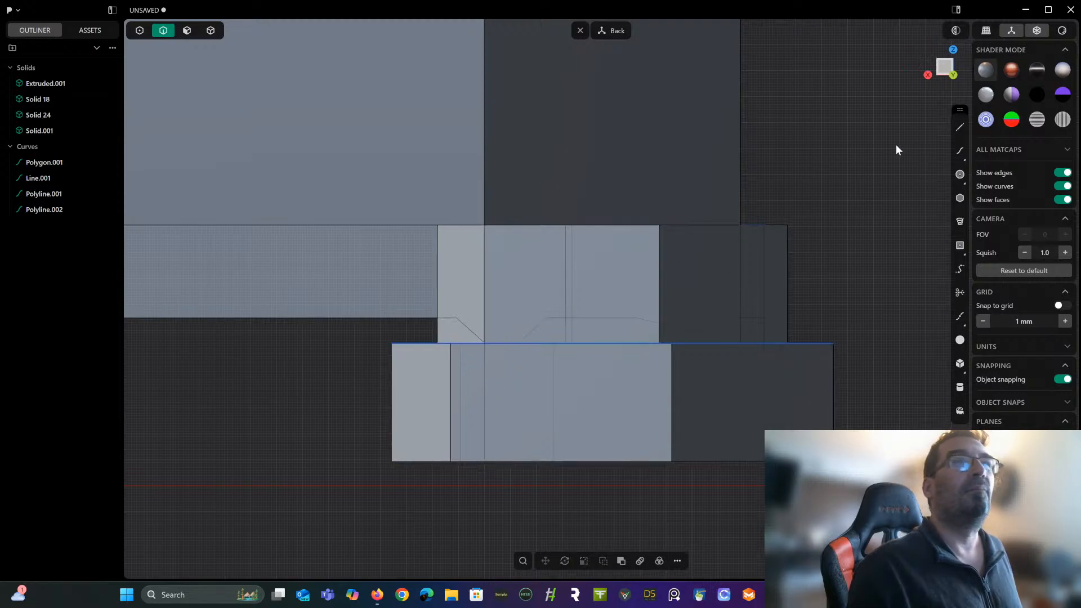
pyautogui.click(960, 127)
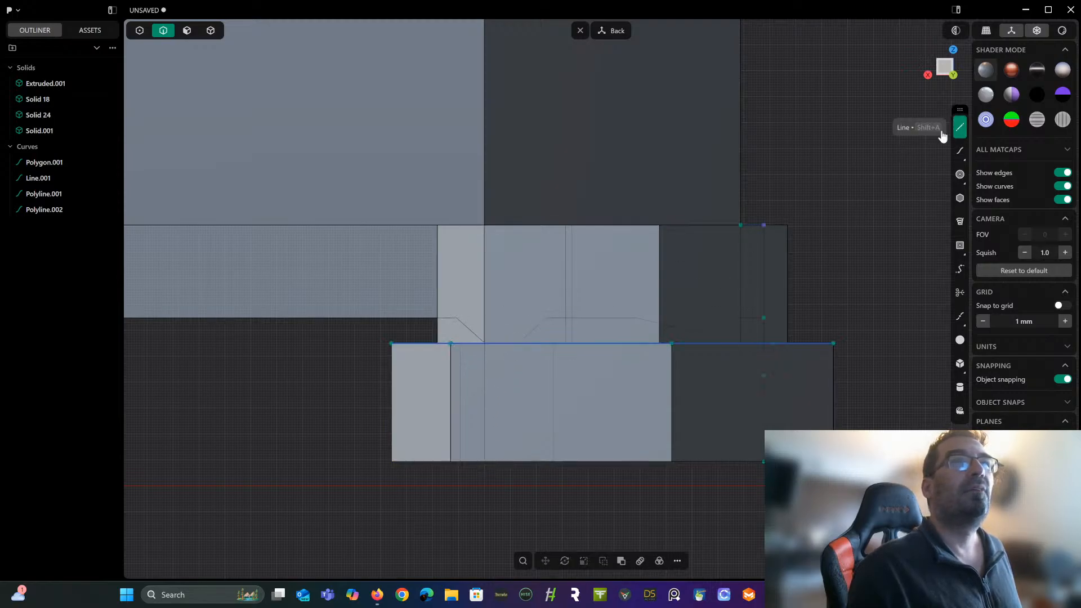
pyautogui.click(455, 318)
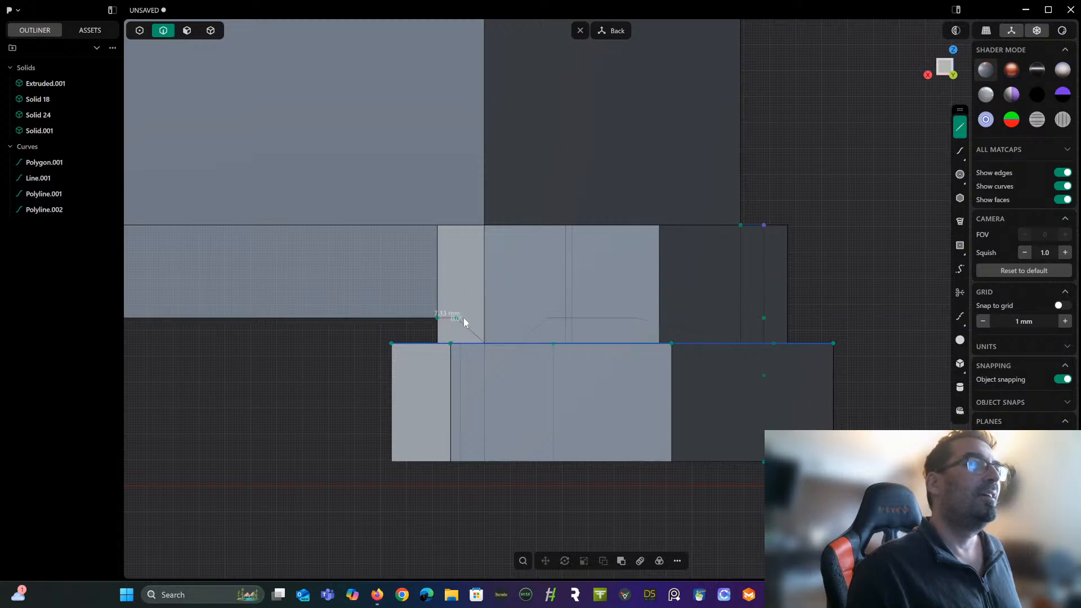
pyautogui.click(484, 343)
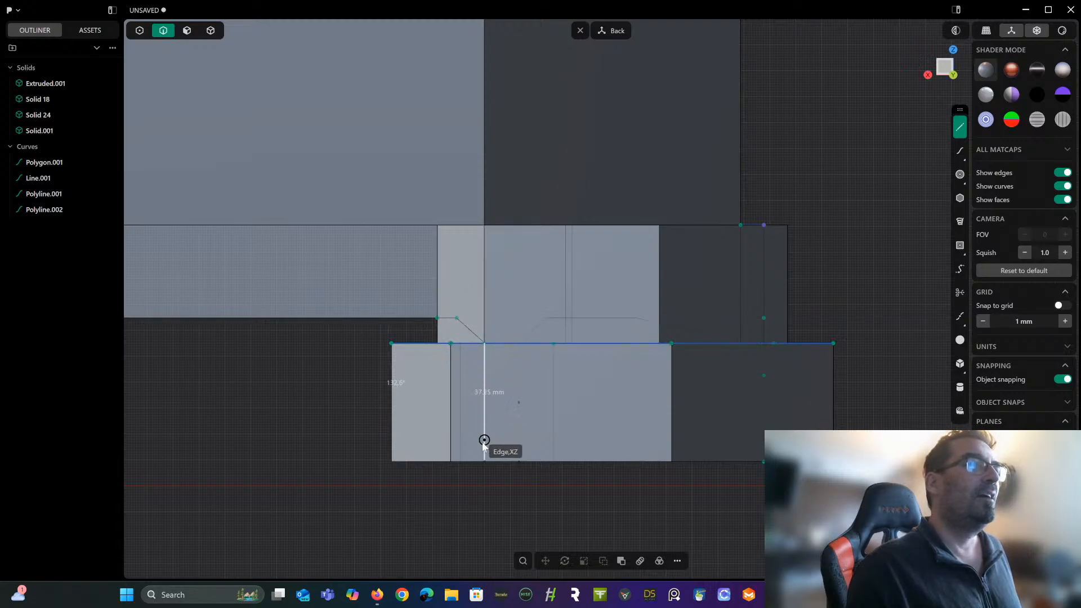
pyautogui.doubleClick(485, 494)
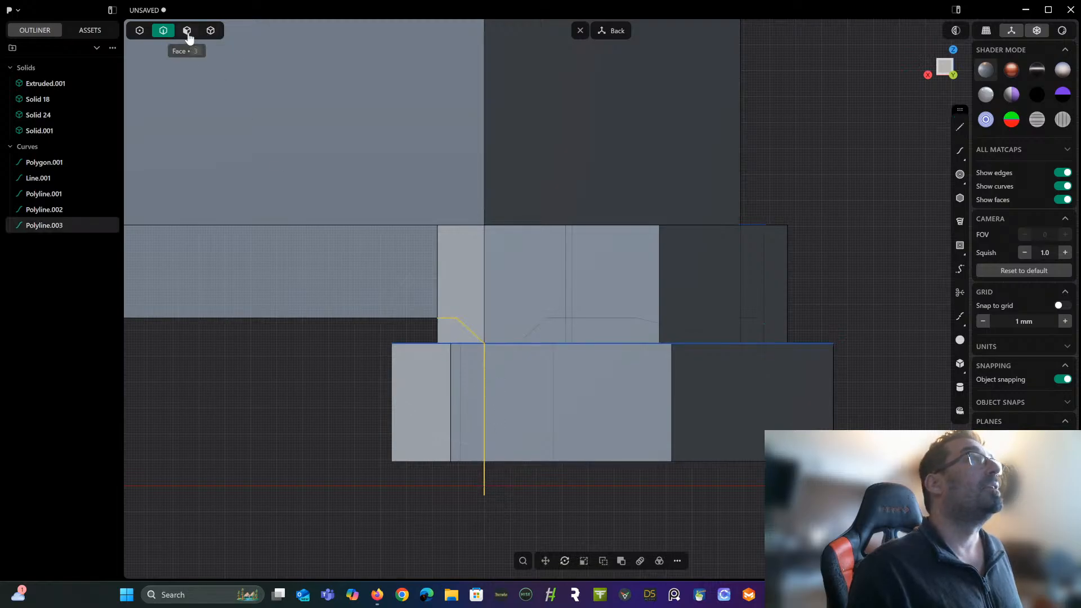
# Try to cut the original trim-and-foot solid with the new polyline.
pyautogui.click(211, 30)
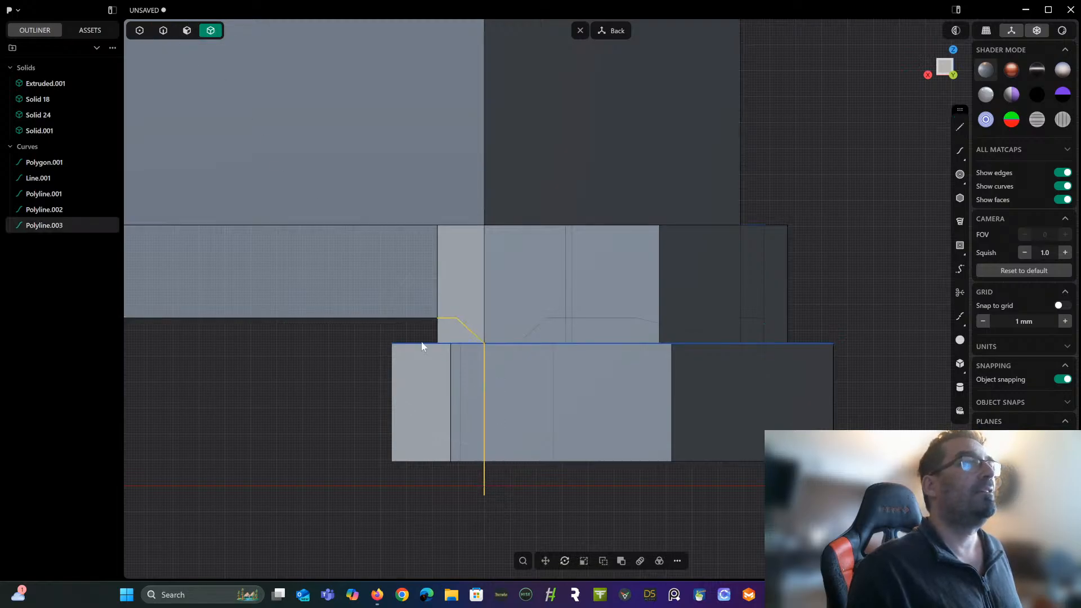
pyautogui.click(437, 395)
pyautogui.press('c')
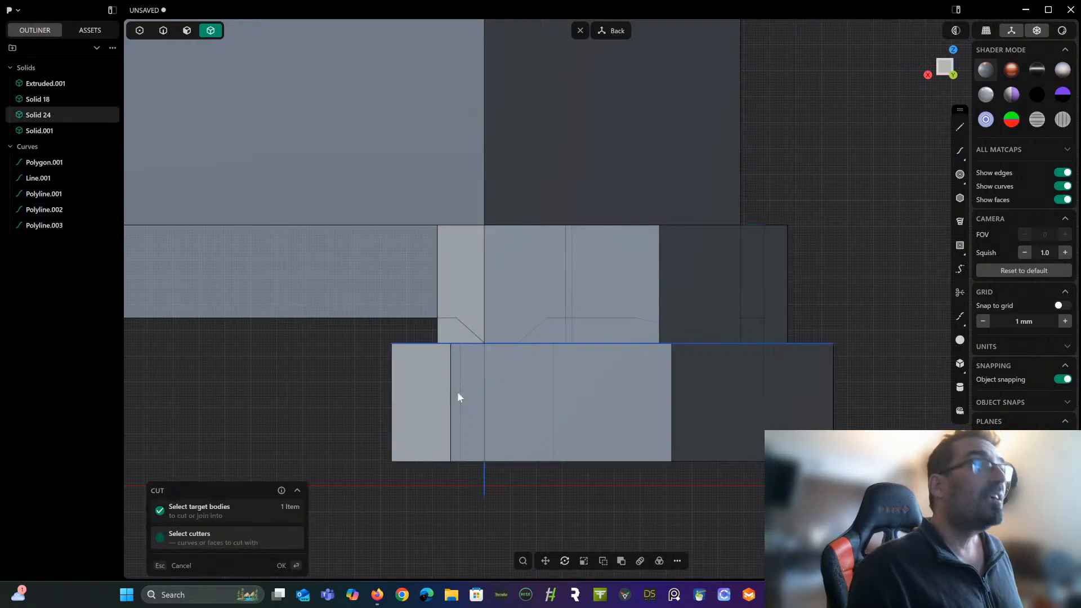
pyautogui.click(461, 323)
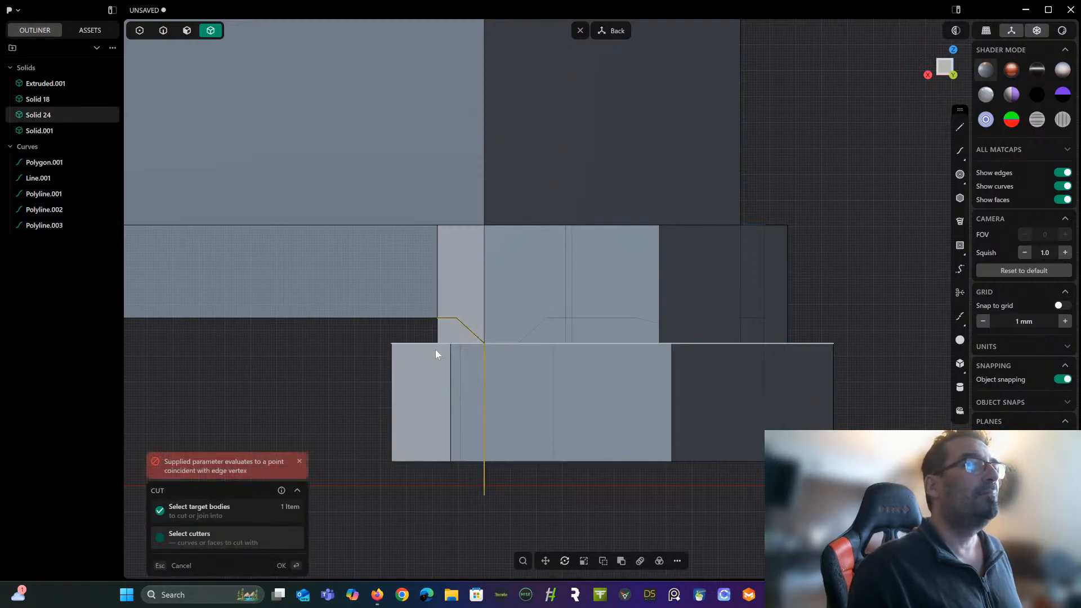
pyautogui.press('Return')
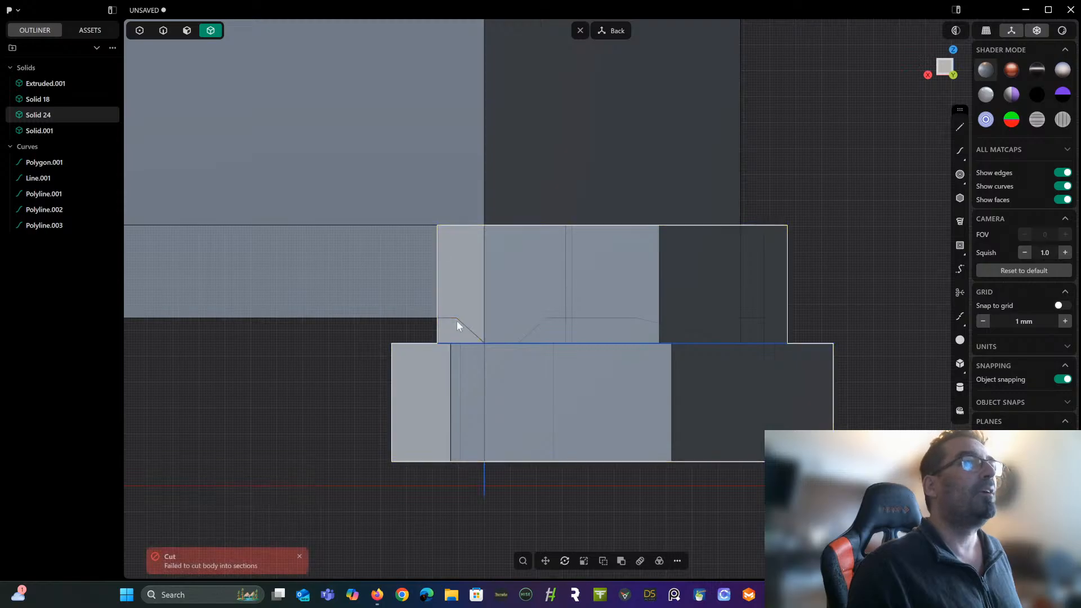
# Draw a horizontal line from the cutting polyline's upper start point out to the foot's inner edge, and join it to the polyline.
pyautogui.click(960, 127)
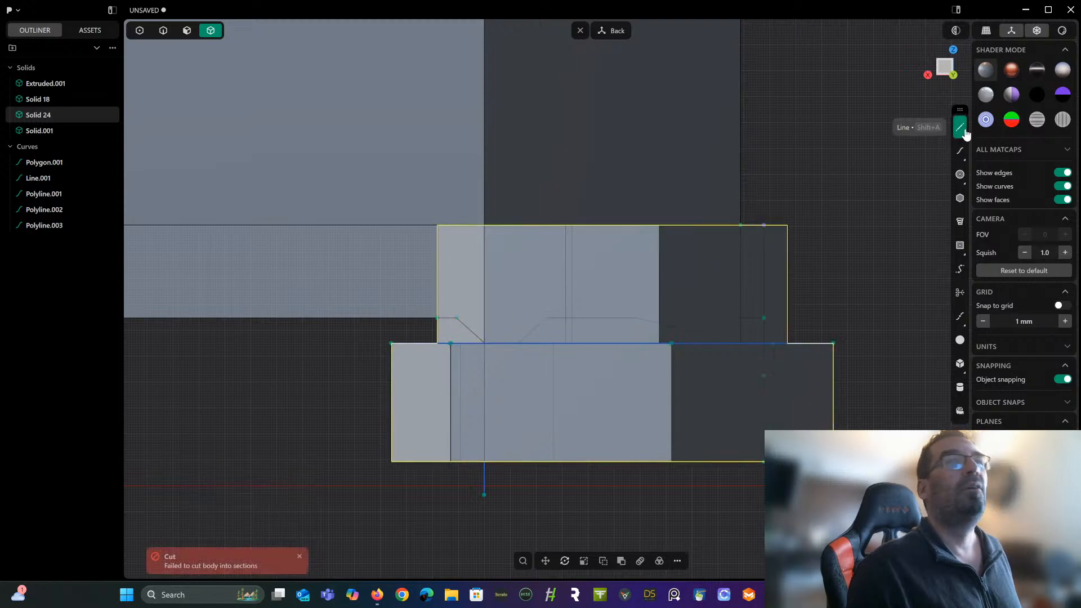
pyautogui.click(438, 318)
pyautogui.click(392, 319)
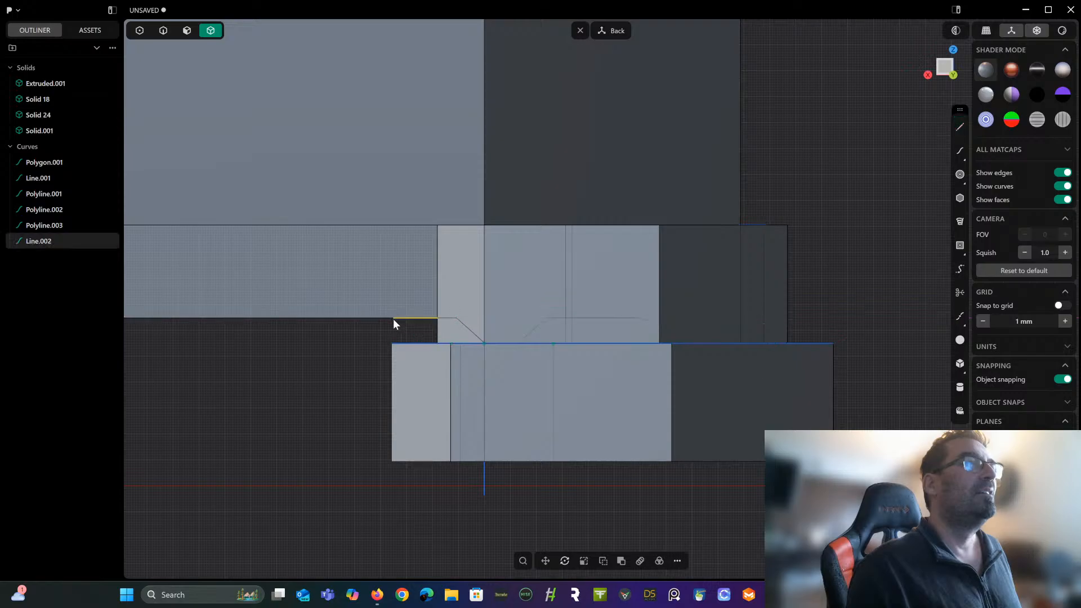
pyautogui.click(163, 31)
pyautogui.keyDown('shift'); pyautogui.click(454, 320); pyautogui.keyUp('shift')
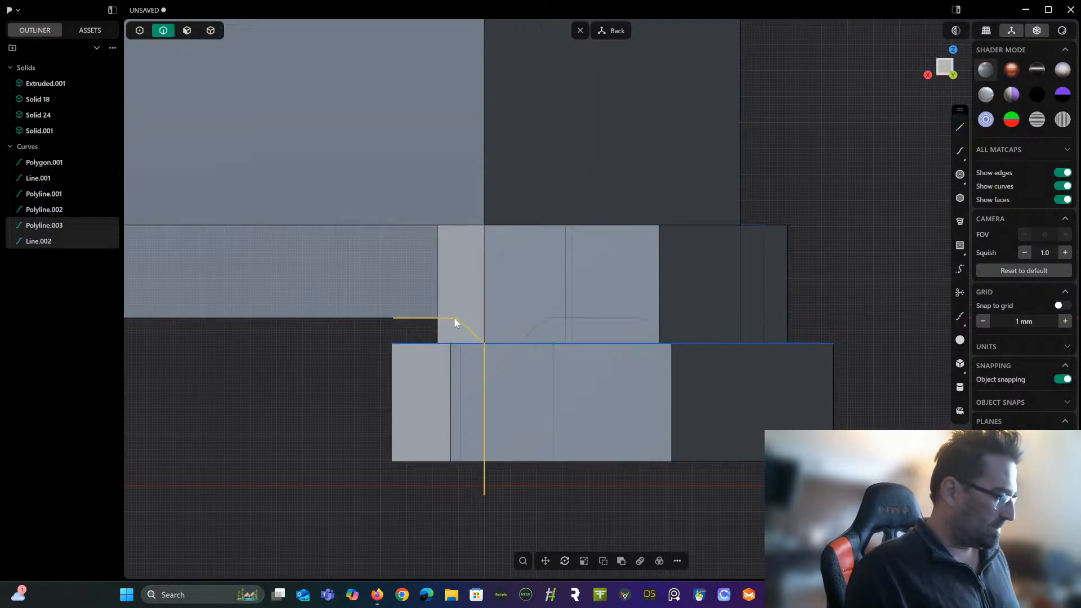
pyautogui.press('j')
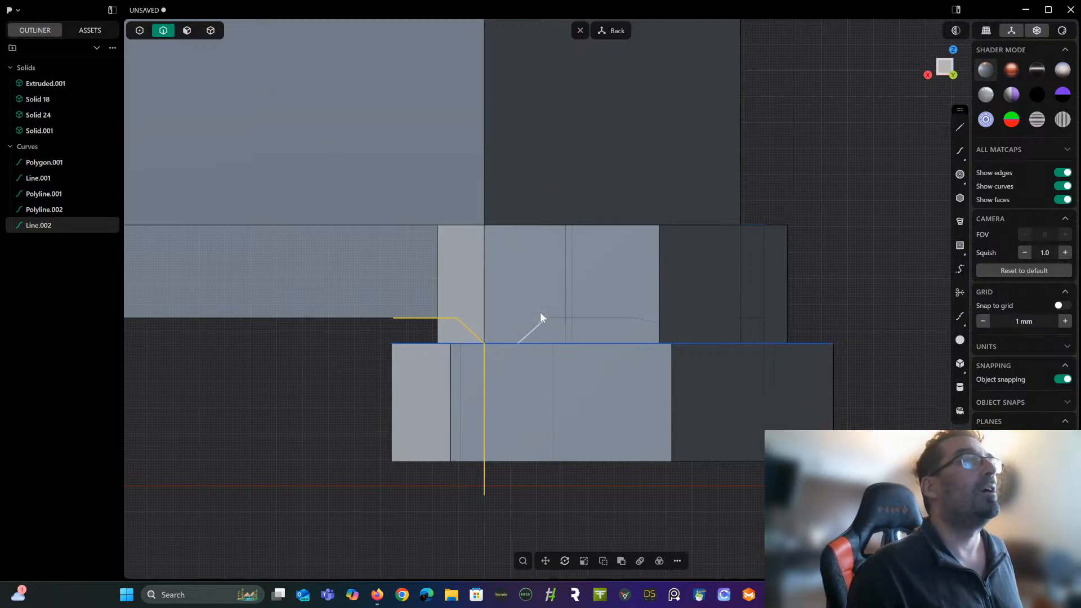
# Cut the original trim-and-foot solid with the joined profile curve and delete the cut-off inner piece.
pyautogui.click(211, 31)
pyautogui.click(426, 419)
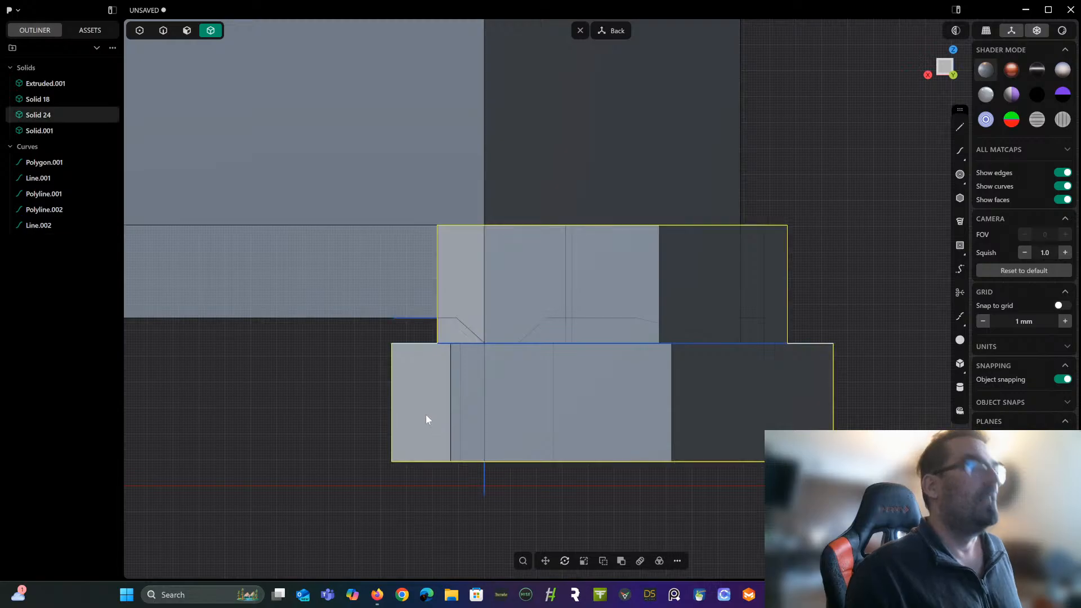
pyautogui.hotkey('ctrl', '/')
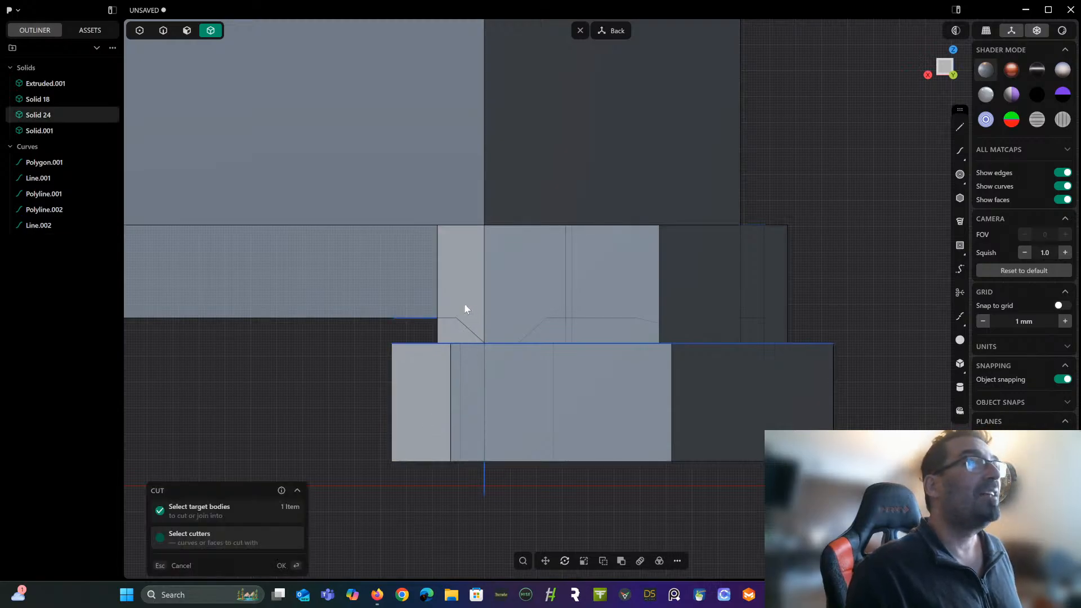
pyautogui.click(421, 318)
pyautogui.press('Return')
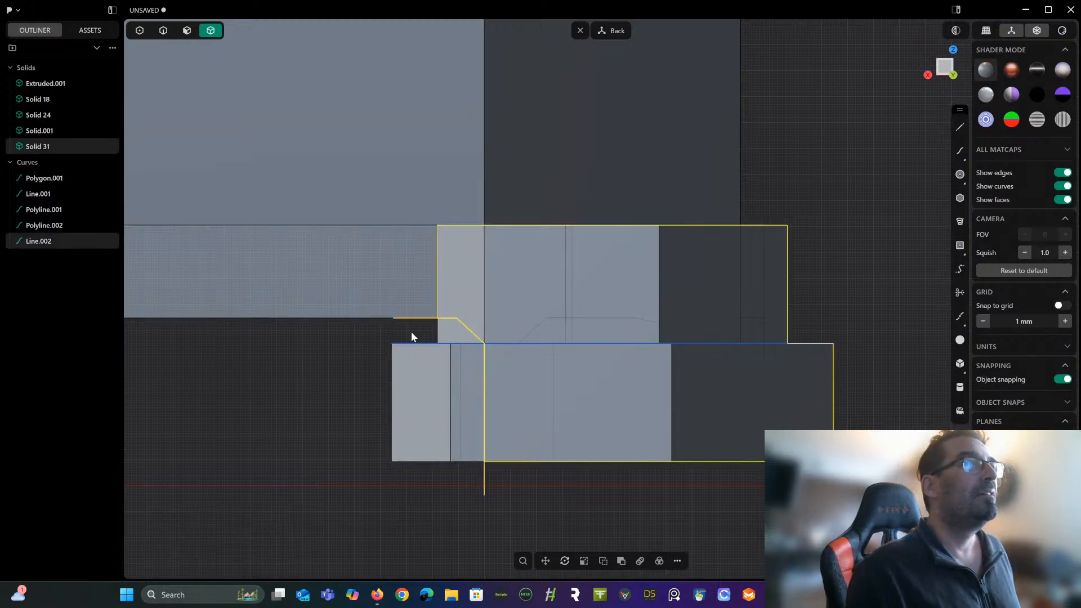
pyautogui.press('Delete')
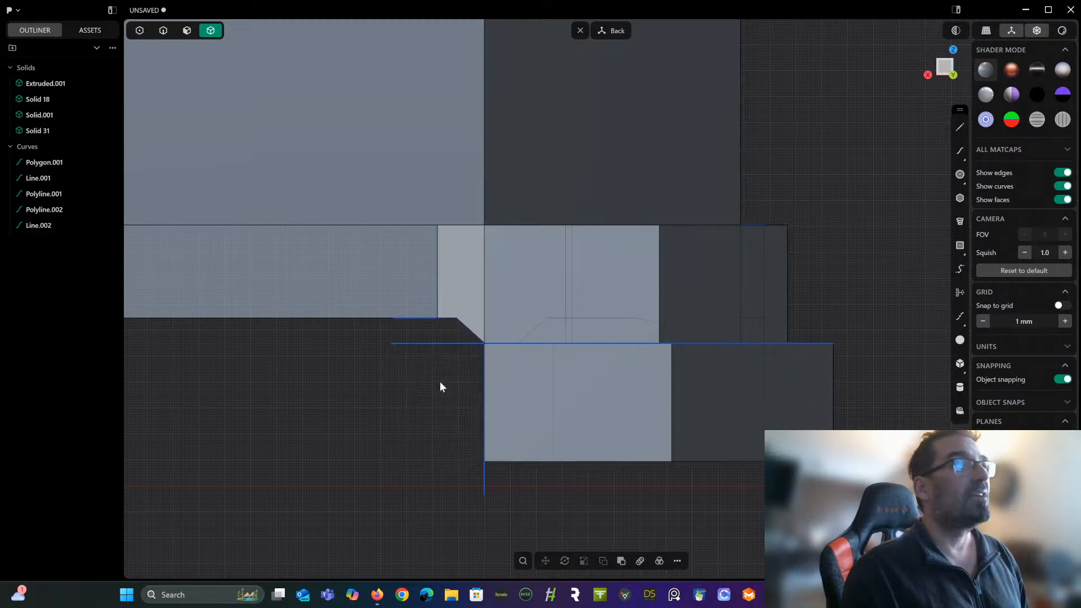
# Delete all the construction curves and the rotated copy of the trim-and-foot solid.
pyautogui.click(37, 164)
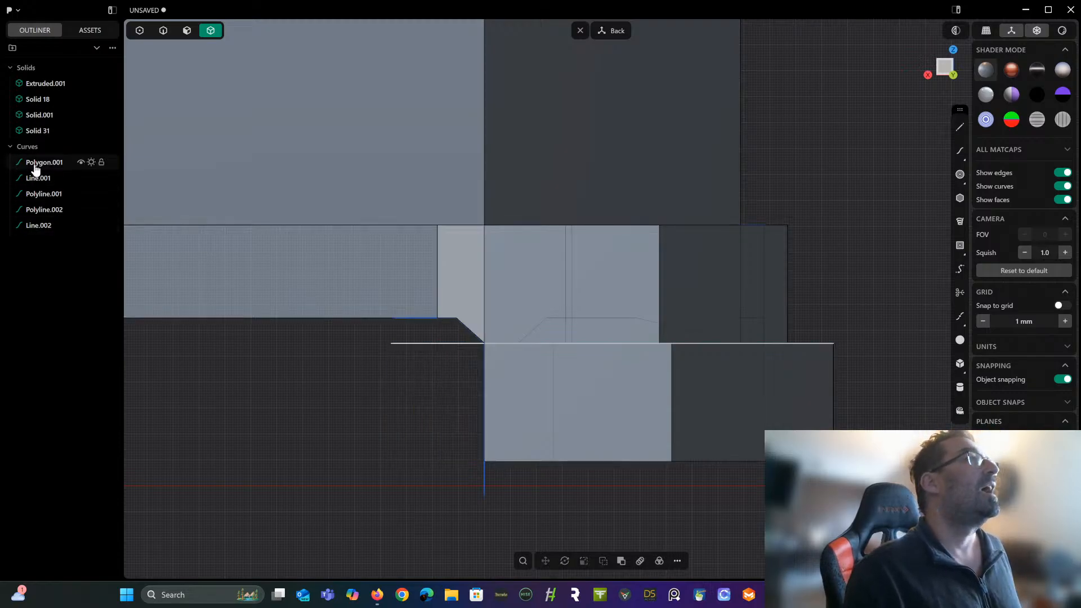
pyautogui.keyDown('shift'); pyautogui.click(39, 231); pyautogui.keyUp('shift')
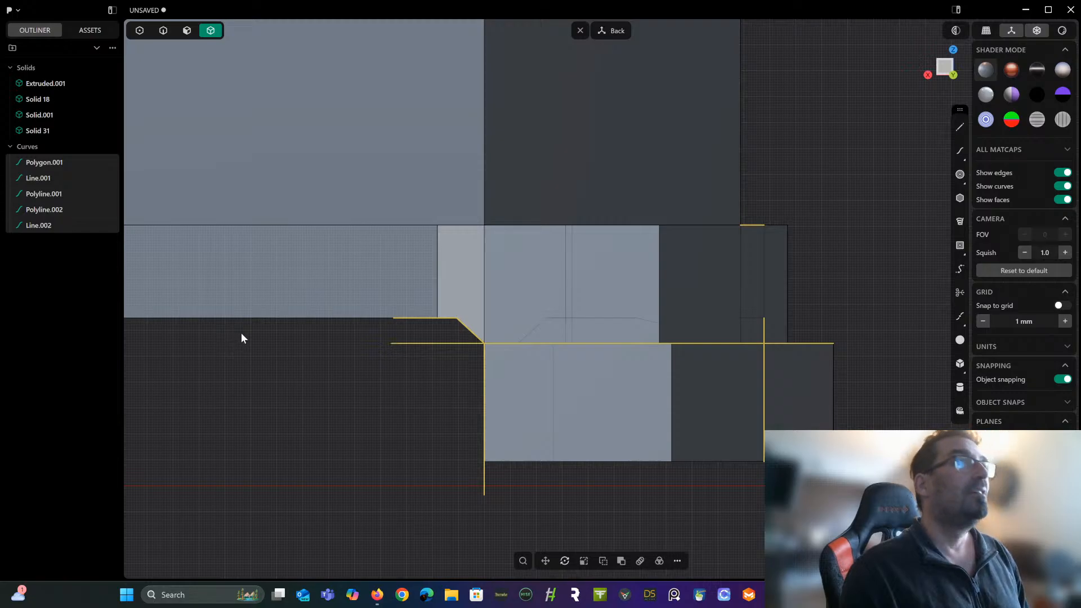
pyautogui.press('Delete')
pyautogui.scroll(-3, 271, 302)
pyautogui.keyDown('shift'); pyautogui.moveTo(257, 325); pyautogui.dragTo(413, 280, button='middle'); pyautogui.keyUp('shift')
pyautogui.click(582, 260)
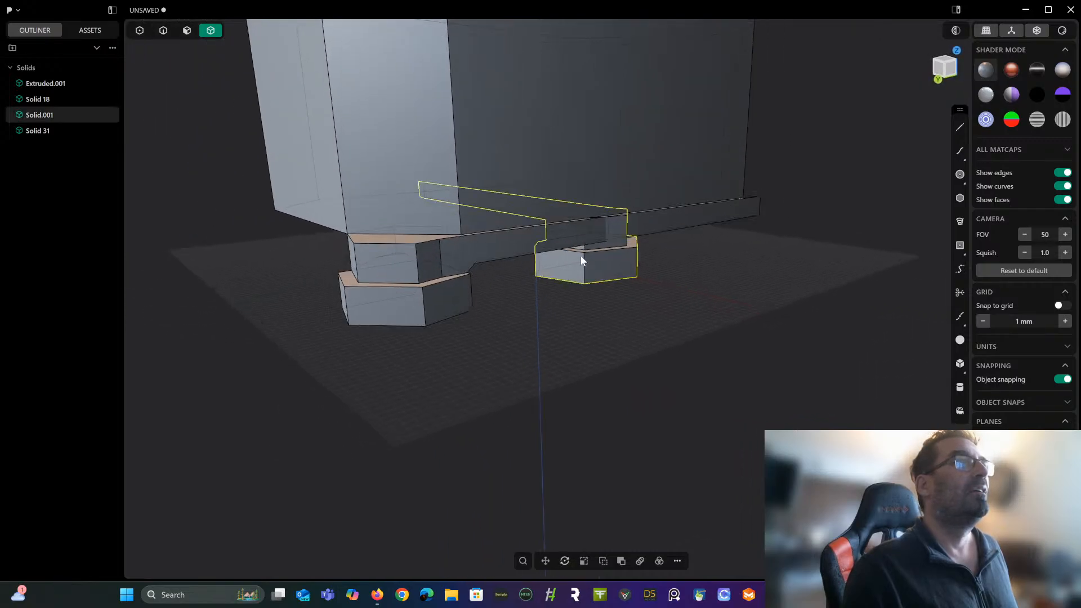
pyautogui.moveTo(582, 260); pyautogui.dragTo(478, 306, button='middle')
pyautogui.press('Delete')
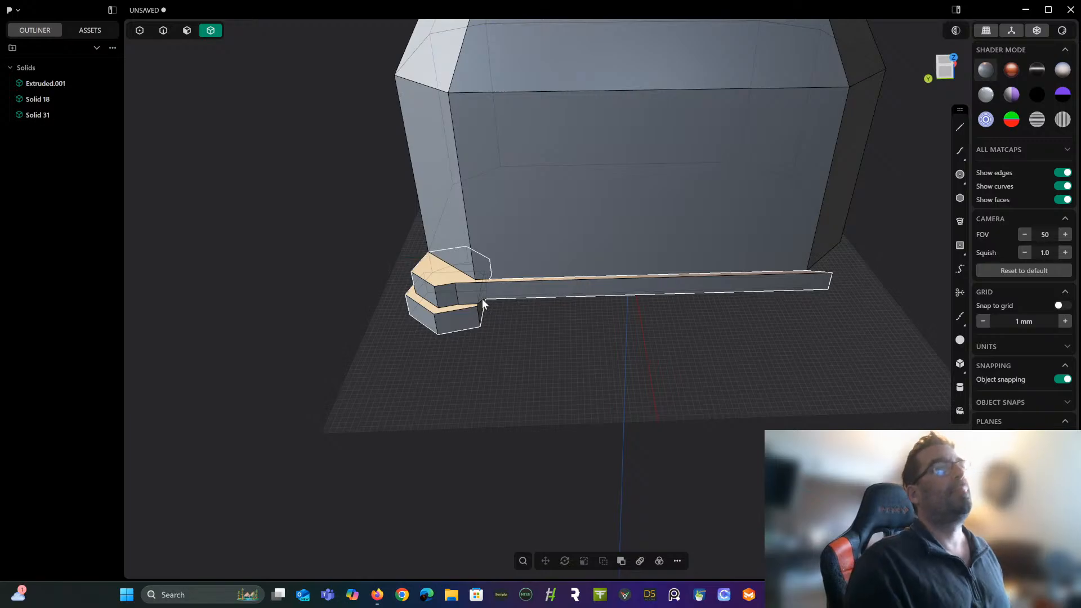
# Mirror the trimmed trim-and-foot solid along the X axis as a separate solid at the opposite side of the box.
pyautogui.moveTo(482, 299)
pyautogui.mouseDown(button='middle')
pyautogui.moveTo(479, 287)
pyautogui.moveTo(613, 257)
pyautogui.moveTo(619, 237)
pyautogui.moveTo(610, 221)
pyautogui.moveTo(497, 246)
pyautogui.moveTo(486, 288)
pyautogui.mouseUp(button='middle')
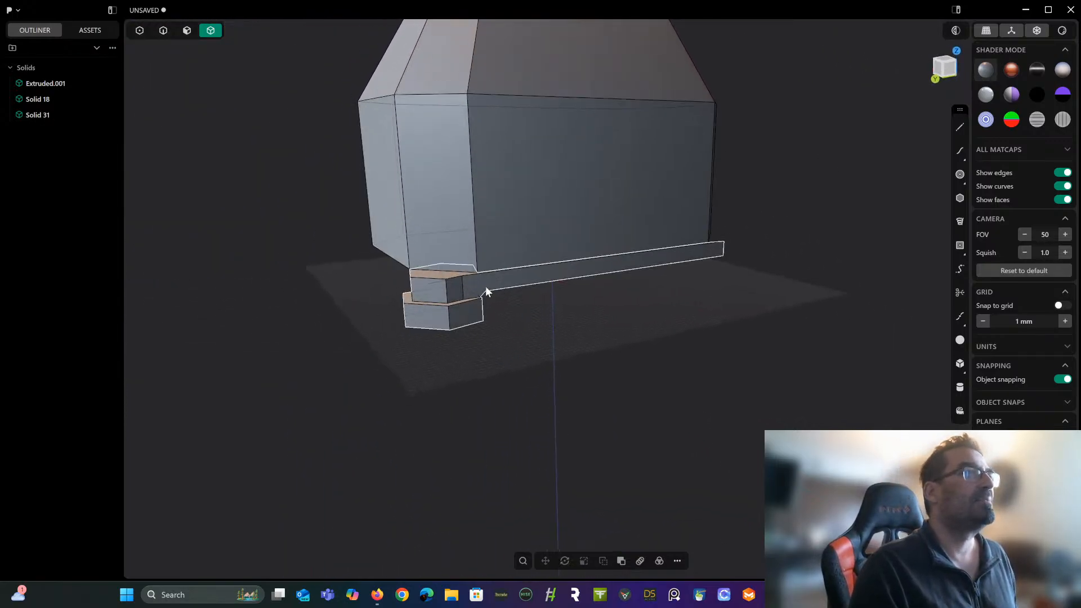
pyautogui.click(947, 76)
pyautogui.scroll(5, 453, 329)
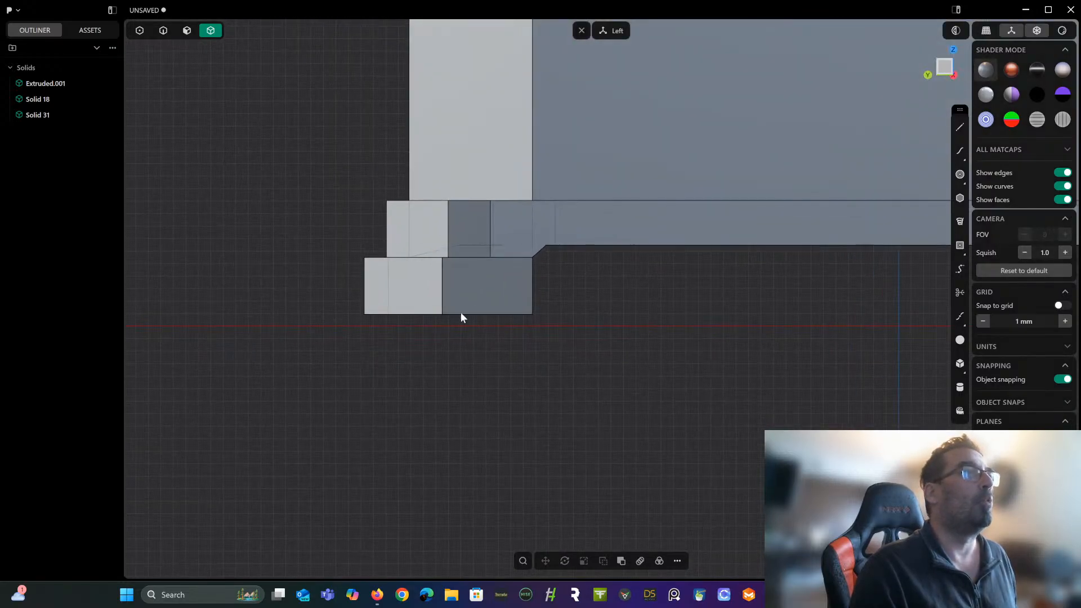
pyautogui.moveTo(437, 403); pyautogui.dragTo(593, 332, button='middle')
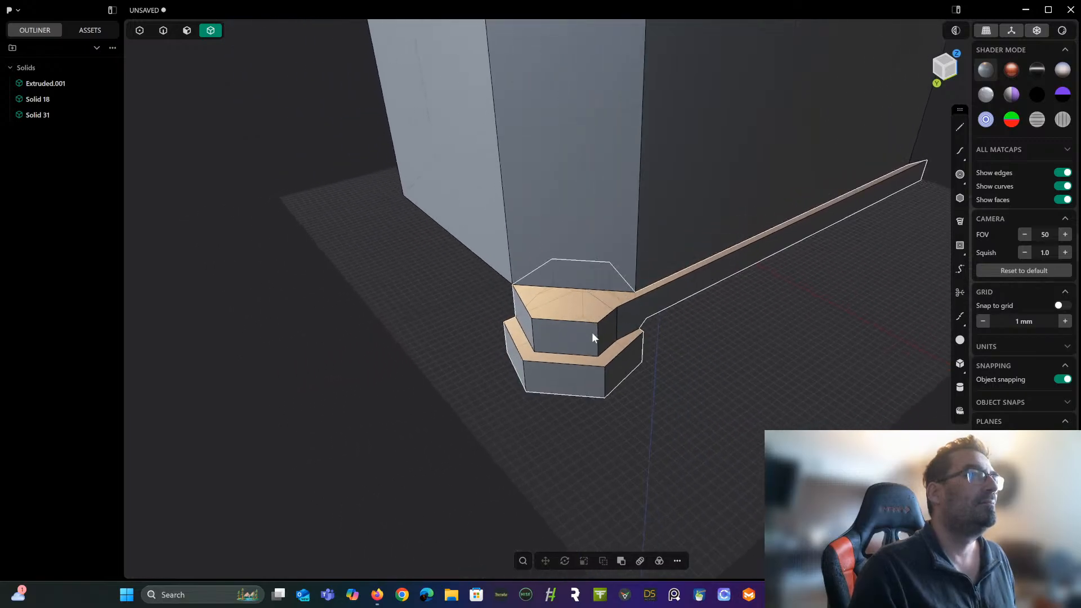
pyautogui.click(592, 335)
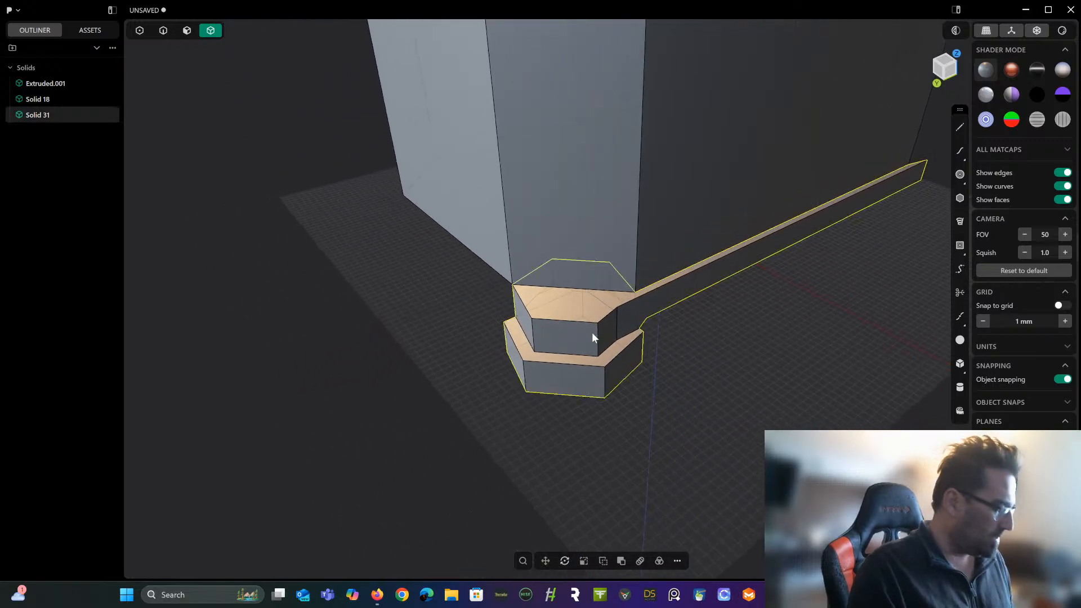
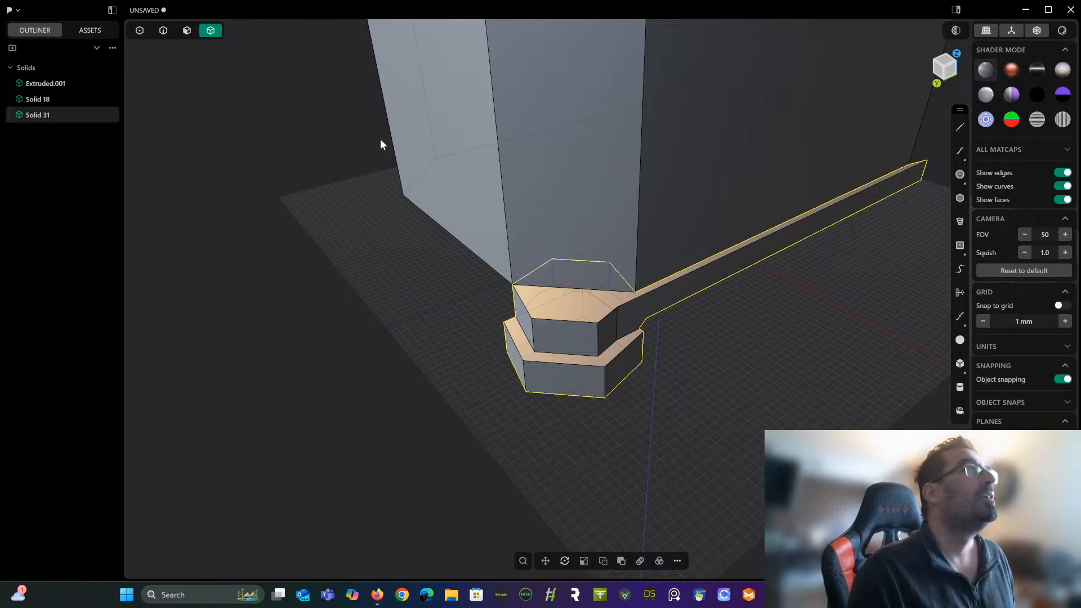
pyautogui.scroll(-2, 391, 362)
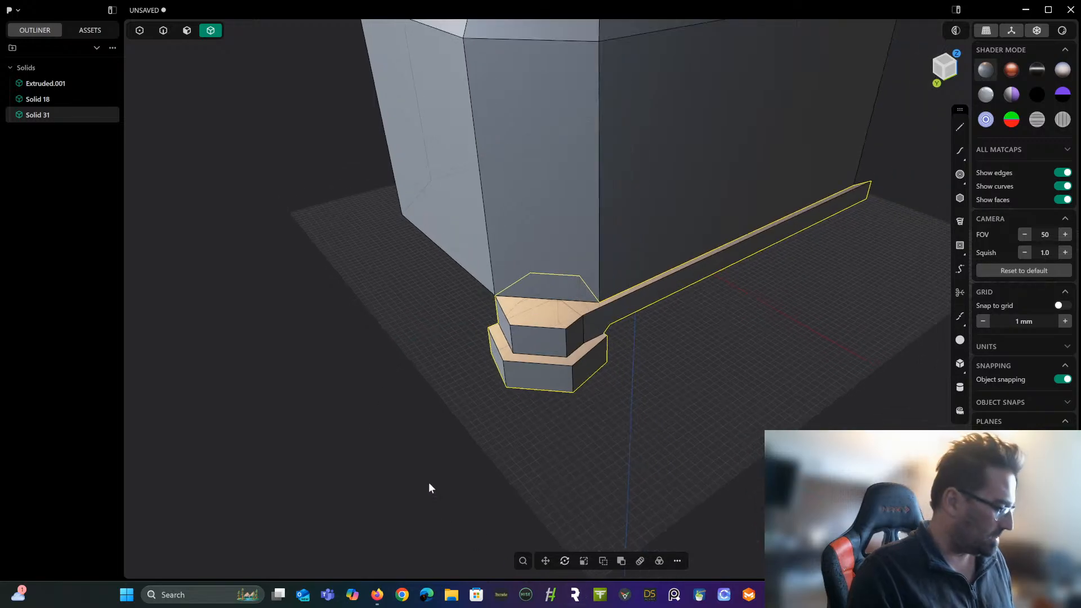
pyautogui.hotkey('alt', 'x')
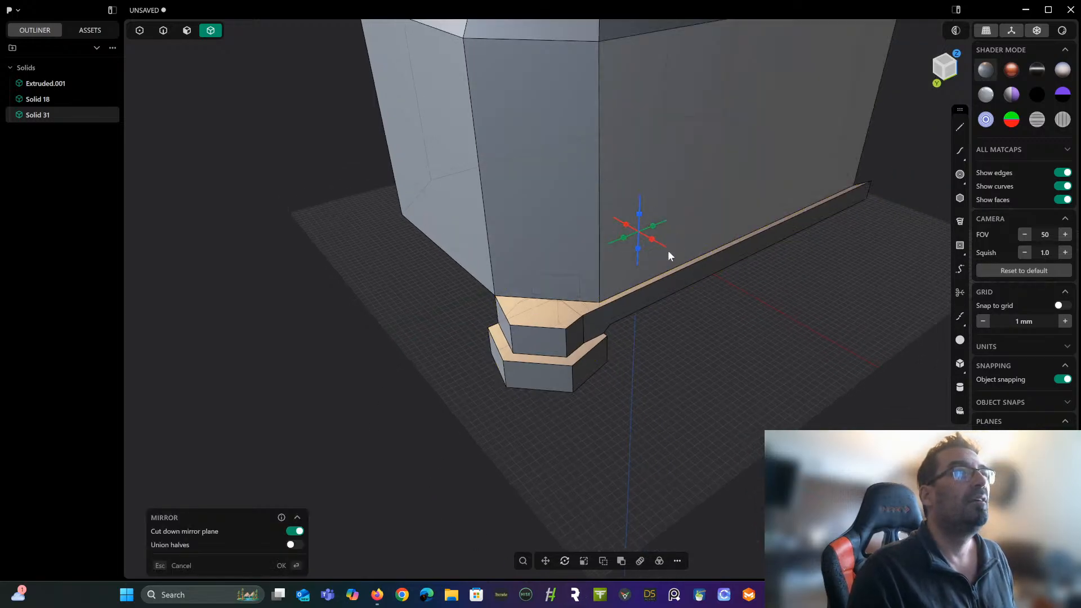
pyautogui.click(653, 240)
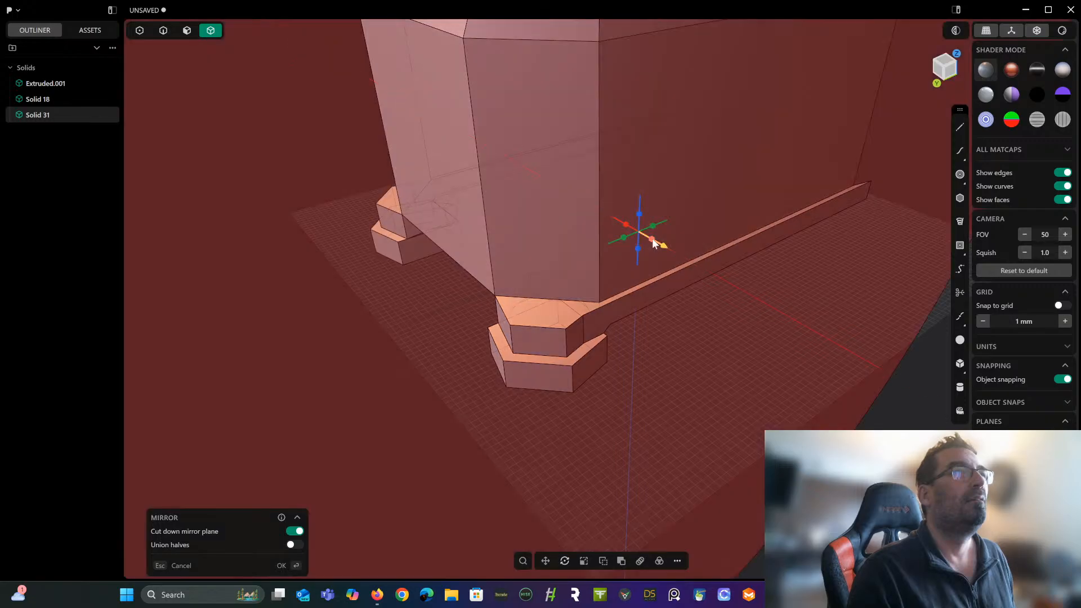
pyautogui.rightClick(614, 228)
# Move the mirrored trim-and-foot copy in the negative X direction until its foot lines up with the original foot.
pyautogui.moveTo(607, 230); pyautogui.dragTo(649, 227, button='middle')
pyautogui.click(220, 327)
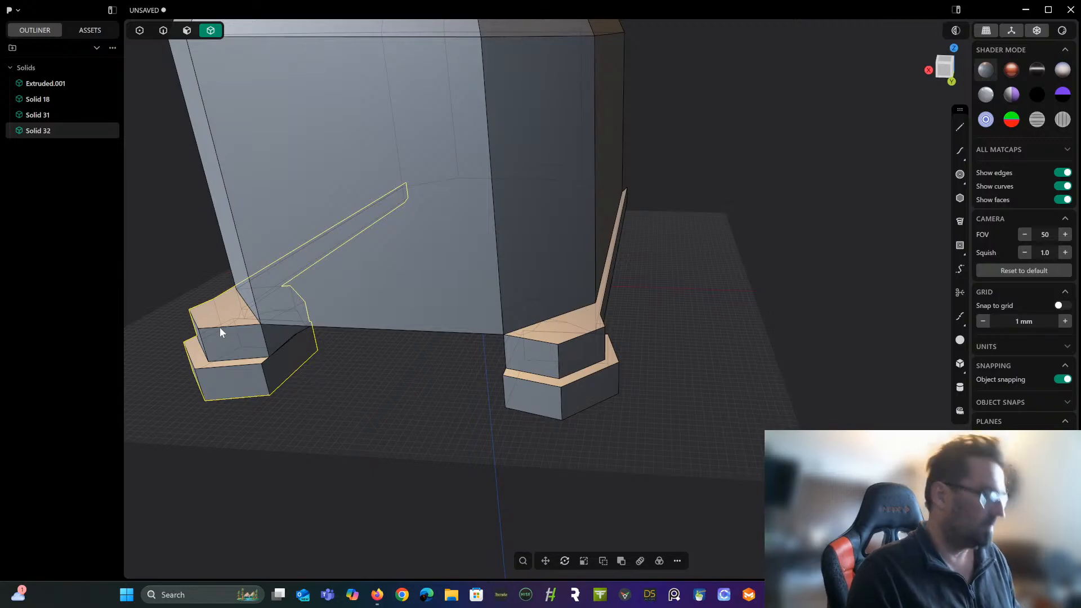
pyautogui.press('g')
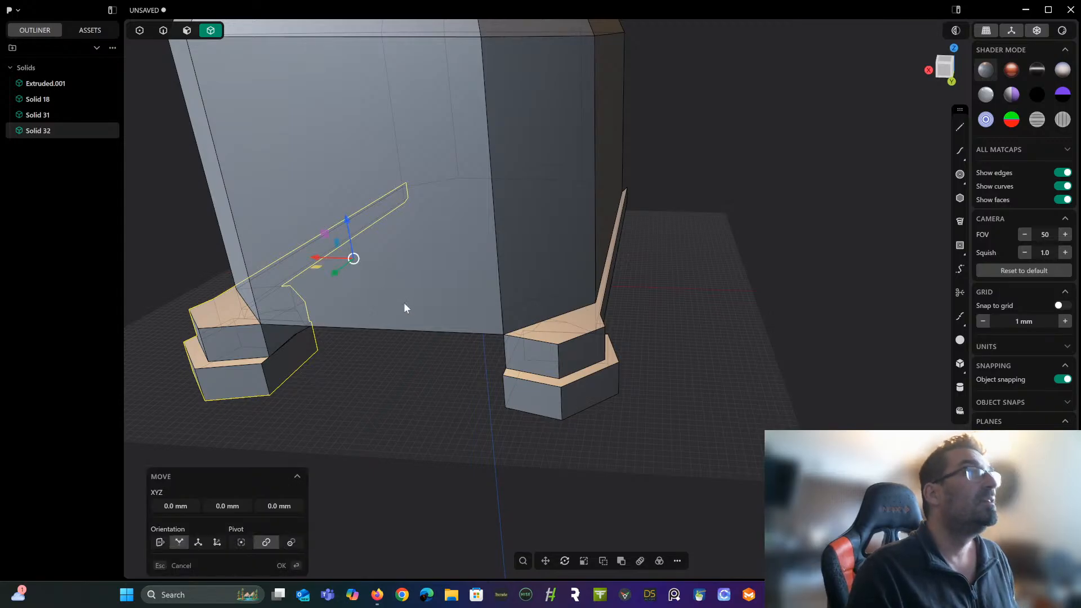
pyautogui.moveTo(317, 259); pyautogui.dragTo(545, 326)
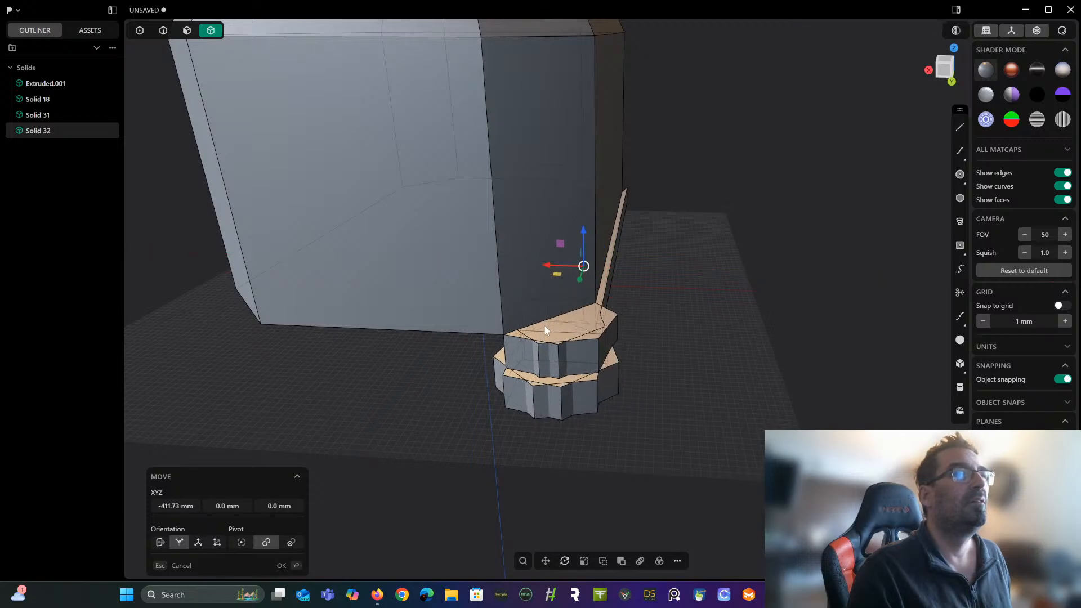
pyautogui.click(939, 72)
pyautogui.scroll(8, 705, 174)
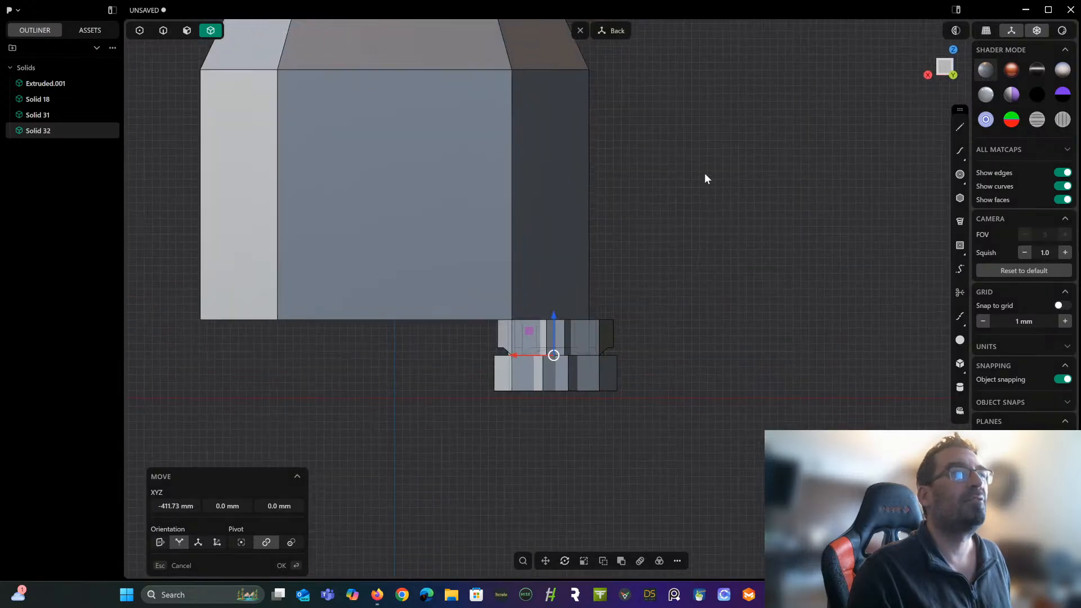
pyautogui.keyDown('shift'); pyautogui.moveTo(532, 284); pyautogui.dragTo(626, 147, button='middle'); pyautogui.keyUp('shift')
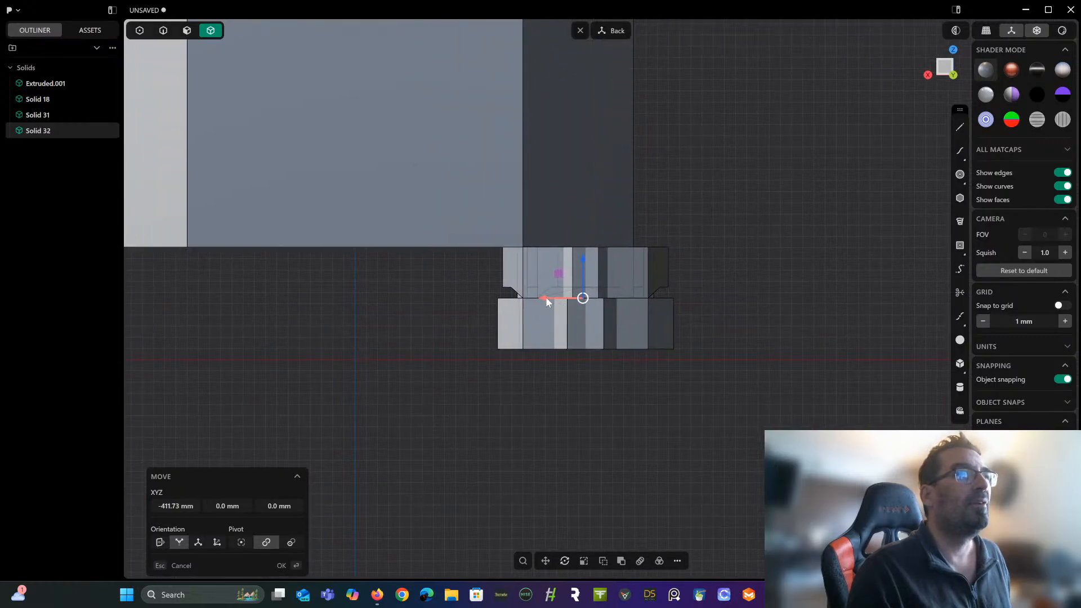
pyautogui.moveTo(545, 297); pyautogui.dragTo(584, 303)
pyautogui.moveTo(595, 272); pyautogui.dragTo(535, 273, button='middle')
pyautogui.press('r')
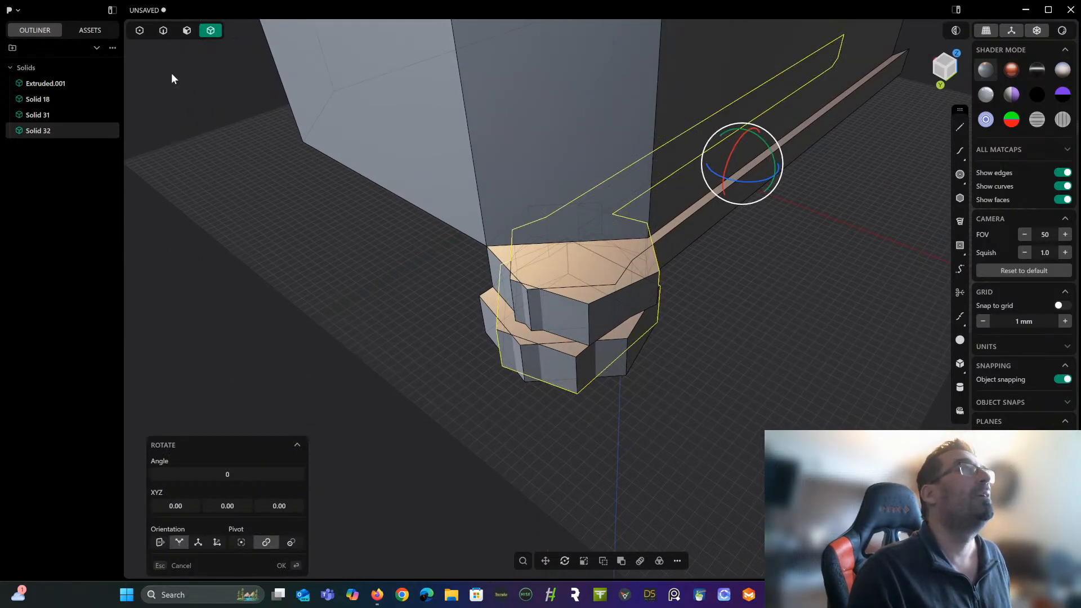
pyautogui.moveTo(542, 262); pyautogui.dragTo(529, 241, button='middle')
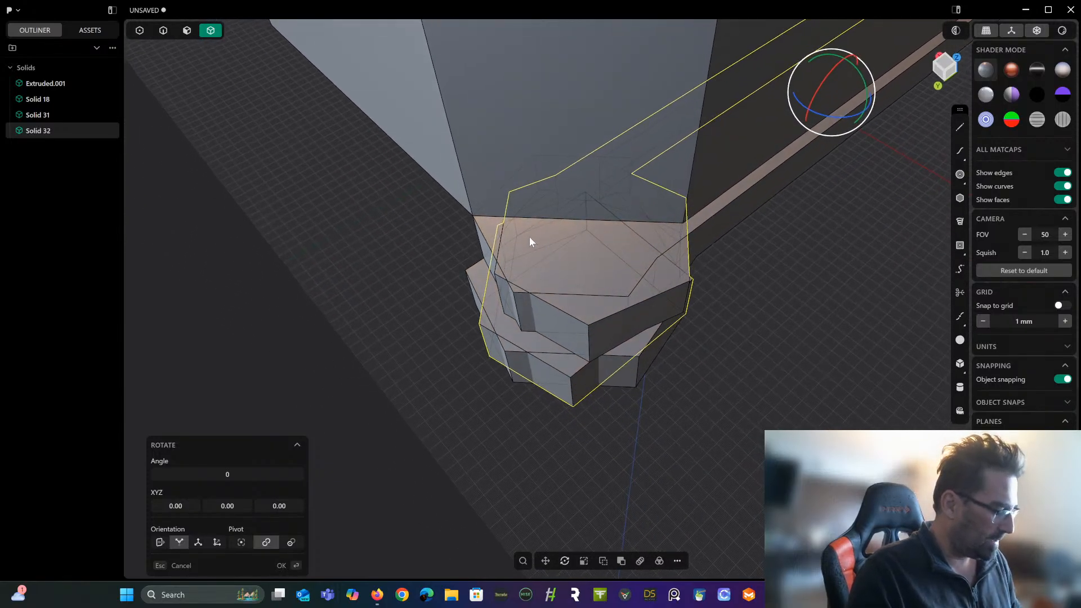
pyautogui.click(586, 229)
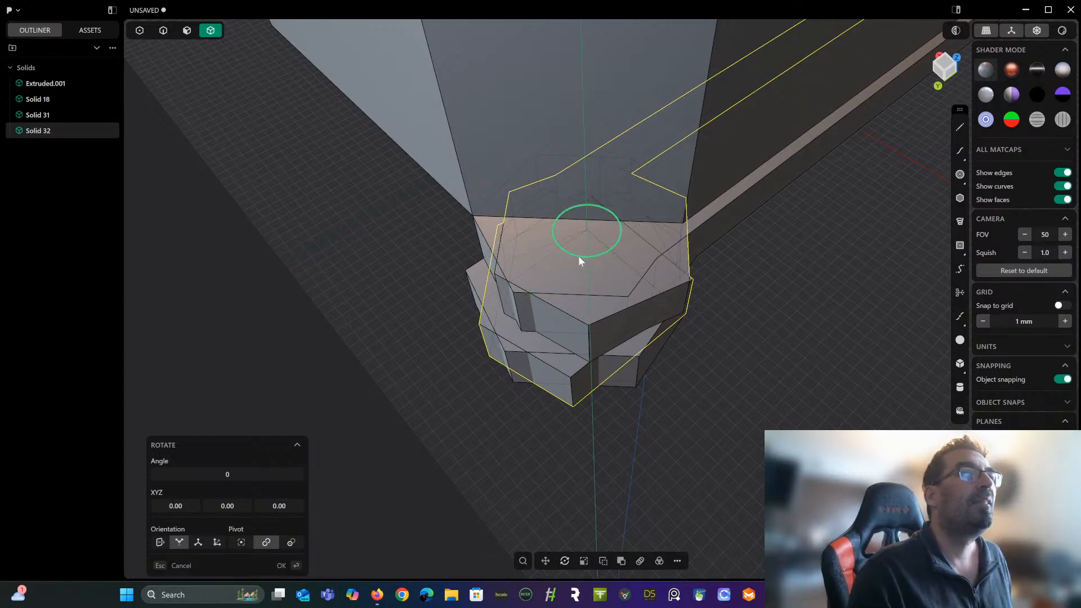
pyautogui.moveTo(579, 256); pyautogui.dragTo(882, 91)
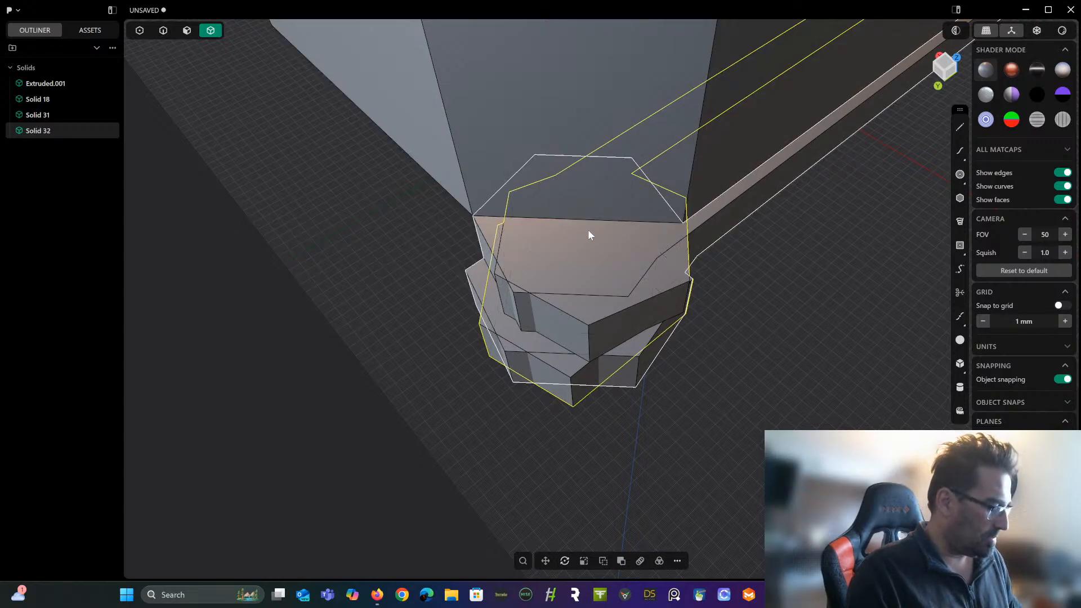
# Start rotating the mirrored copy with see-through display on, placing the pivot at the centre of the foot's hexagonal underside.
pyautogui.press('r')
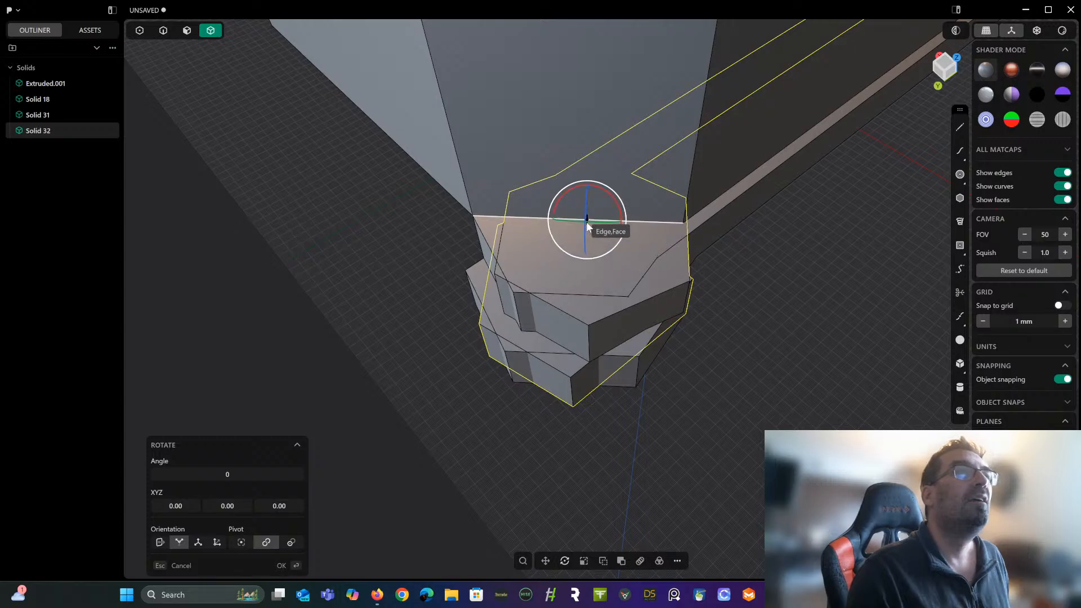
pyautogui.click(1038, 32)
pyautogui.moveTo(636, 251); pyautogui.dragTo(586, 339, button='middle')
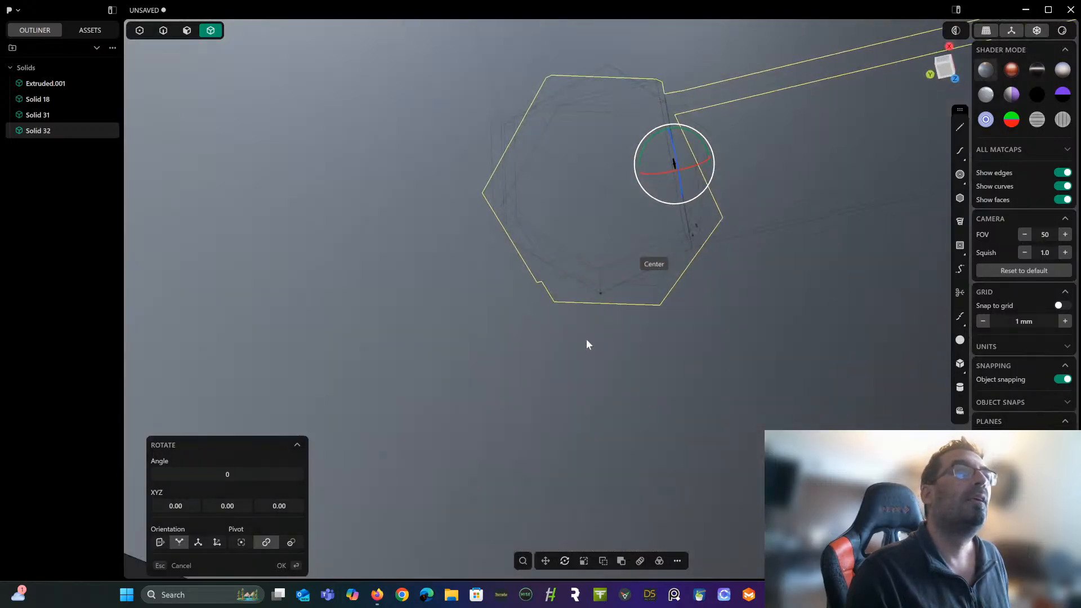
pyautogui.moveTo(613, 190); pyautogui.dragTo(621, 124, button='middle')
pyautogui.scroll(-4, 647, 176)
pyautogui.scroll(-4, 694, 253)
pyautogui.scroll(-4, 694, 255)
pyautogui.moveTo(606, 315); pyautogui.dragTo(614, 254, button='middle')
pyautogui.moveTo(645, 383); pyautogui.dragTo(578, 168, button='middle')
pyautogui.scroll(-4, 569, 188)
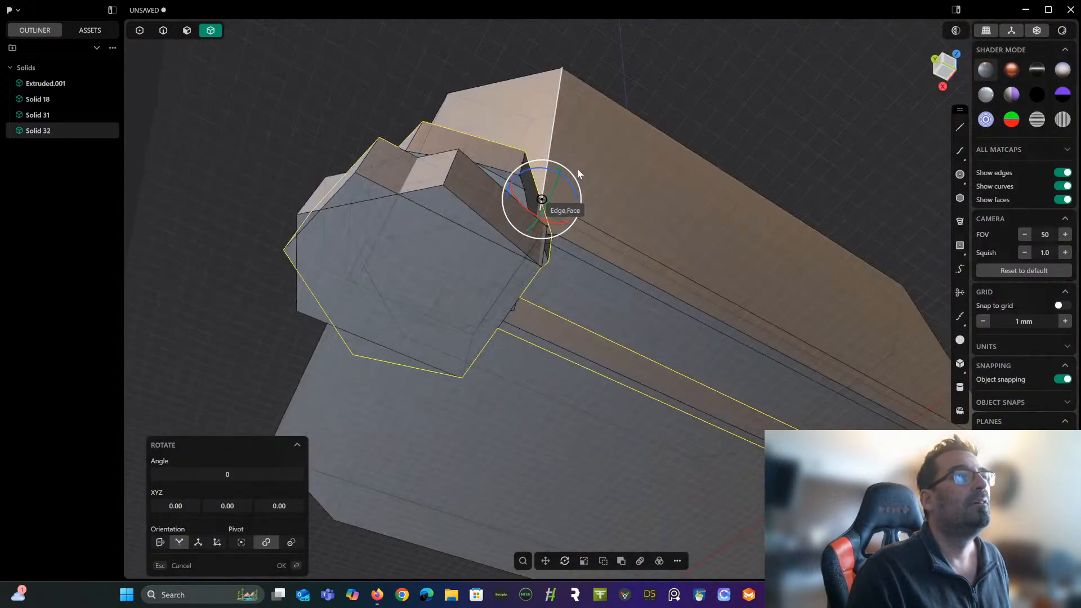
pyautogui.click(416, 282)
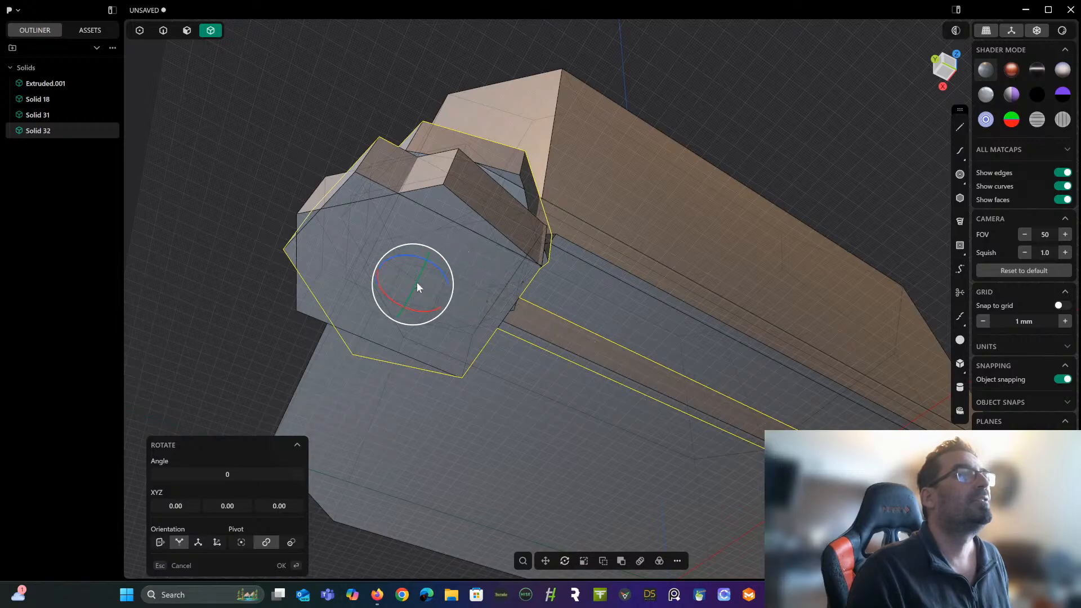
# Rotate the mirrored copy about the Z axis until its trim runs along the adjacent side of the box.
pyautogui.moveTo(471, 231); pyautogui.dragTo(466, 311, button='middle')
pyautogui.moveTo(466, 246); pyautogui.dragTo(496, 383, button='middle')
pyautogui.moveTo(489, 366); pyautogui.dragTo(515, 373)
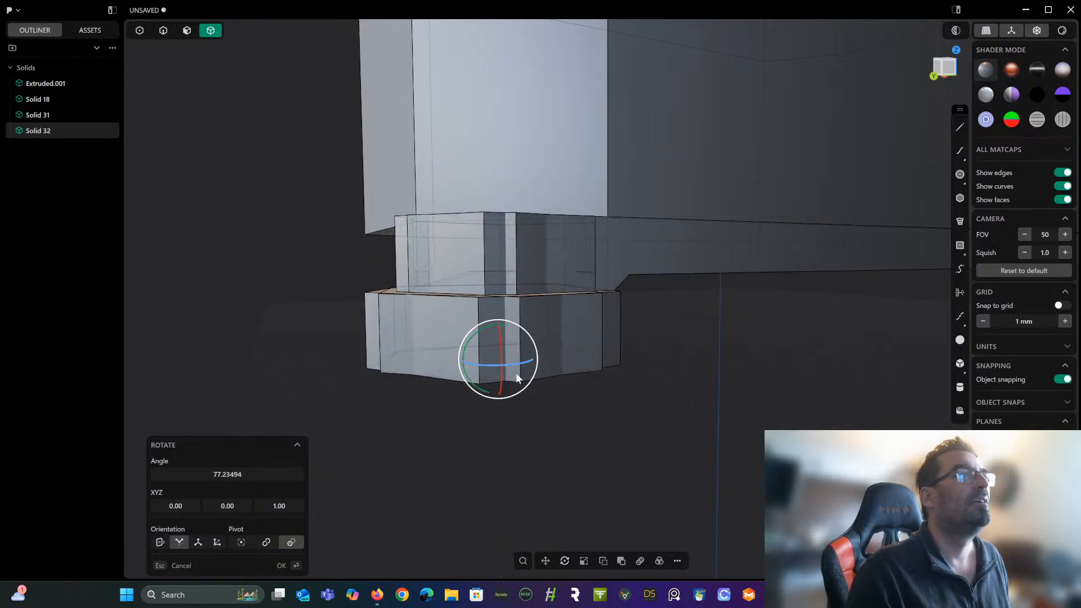
pyautogui.moveTo(516, 372); pyautogui.dragTo(712, 412, button='middle')
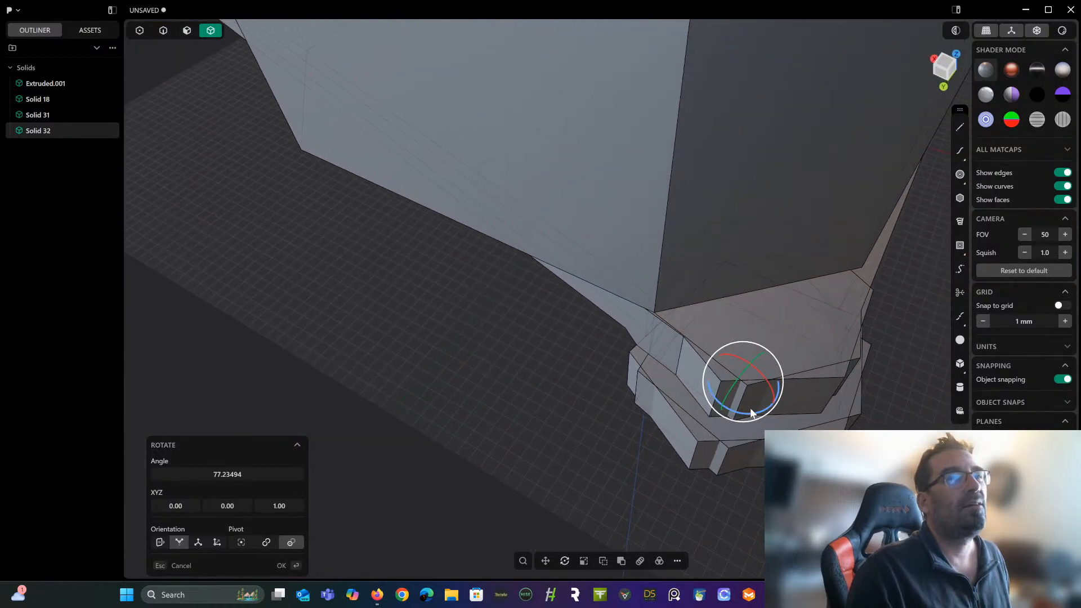
pyautogui.moveTo(752, 414)
pyautogui.mouseDown()
pyautogui.moveTo(765, 413)
pyautogui.moveTo(734, 408)
pyautogui.mouseUp()
# Move the rotated copy about -4.3 mm in X and rotate it about 0.82° more around the Z axis.
pyautogui.press('g')
pyautogui.scroll(1, 734, 408)
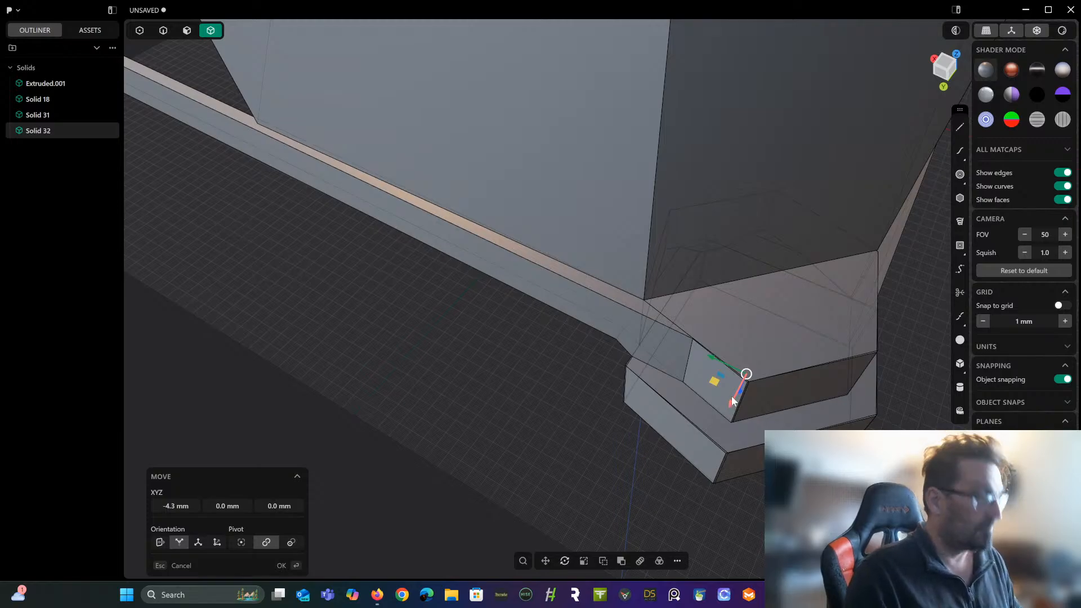
pyautogui.press('r')
pyautogui.press('z')
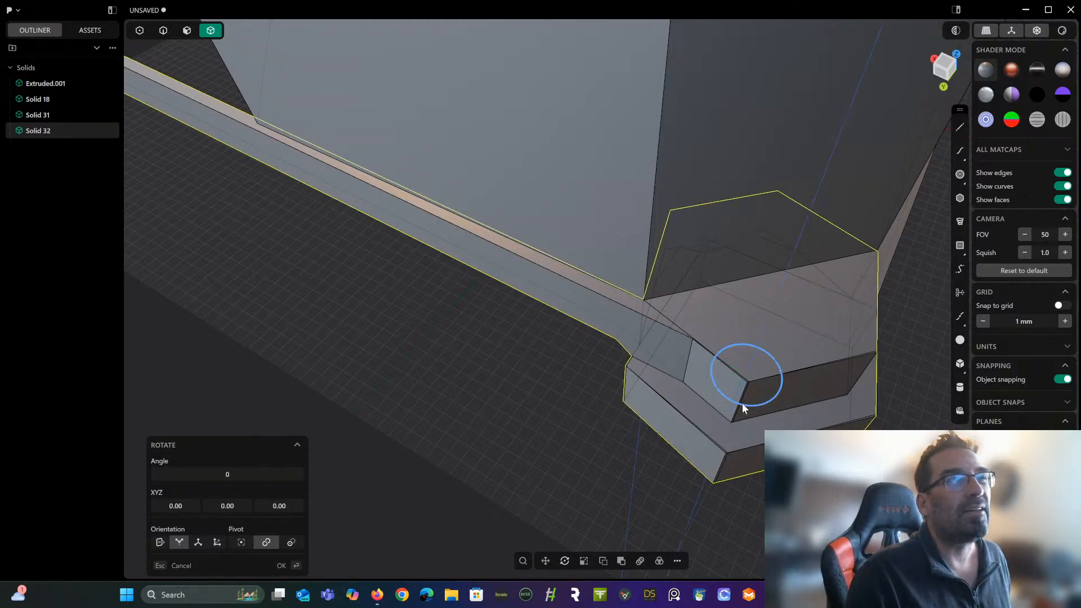
pyautogui.moveTo(741, 403); pyautogui.dragTo(740, 414)
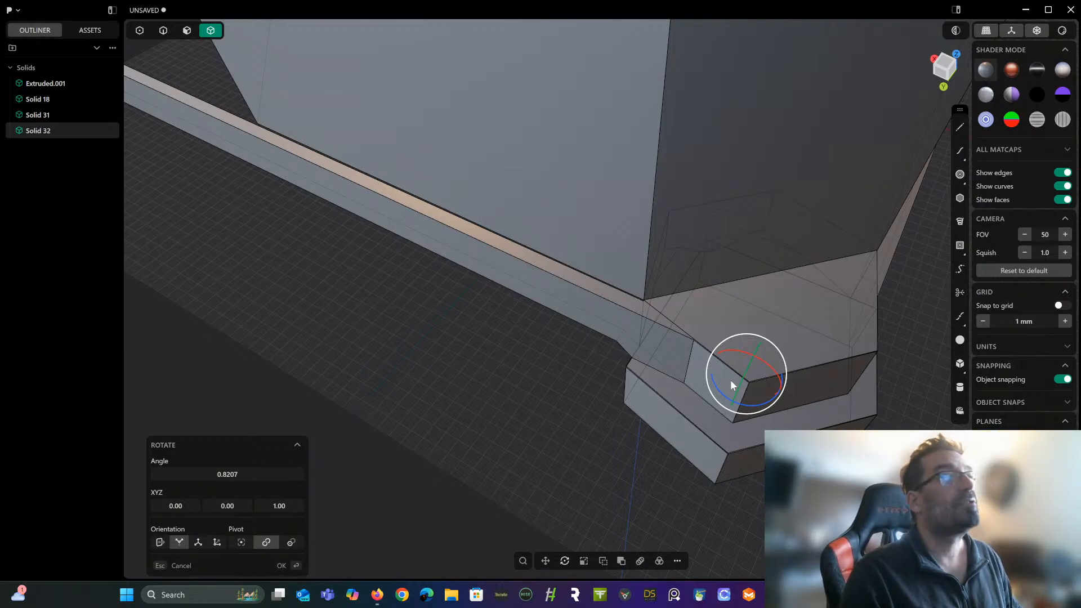
# Nudge the copy about 1.1 mm in X so its hexagonal foot coincides with the original foot.
pyautogui.press('g')
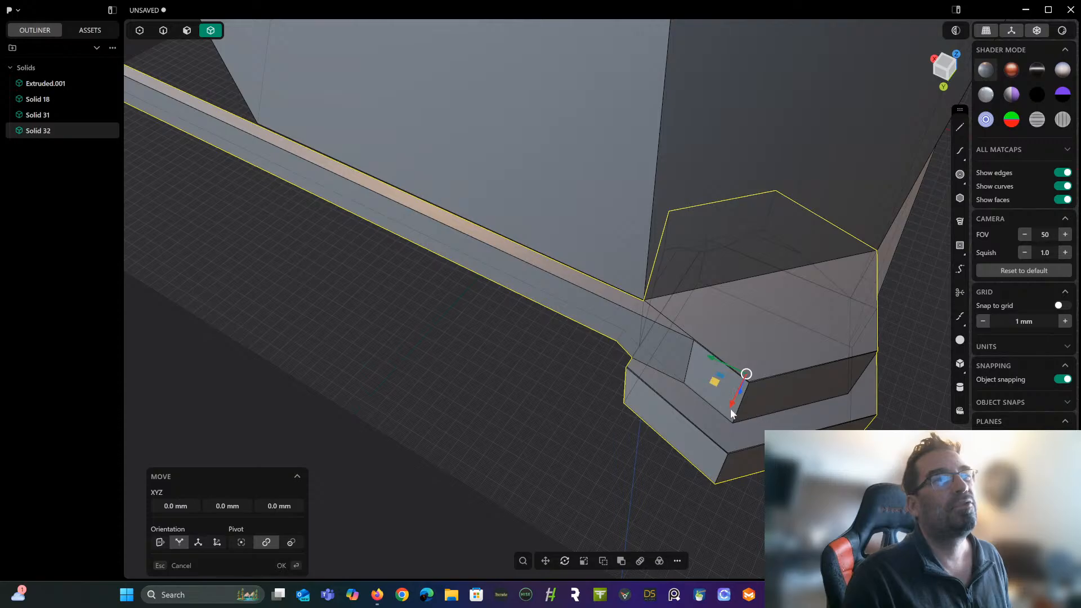
pyautogui.moveTo(731, 406); pyautogui.dragTo(732, 406)
pyautogui.moveTo(732, 407); pyautogui.dragTo(692, 296, button='middle')
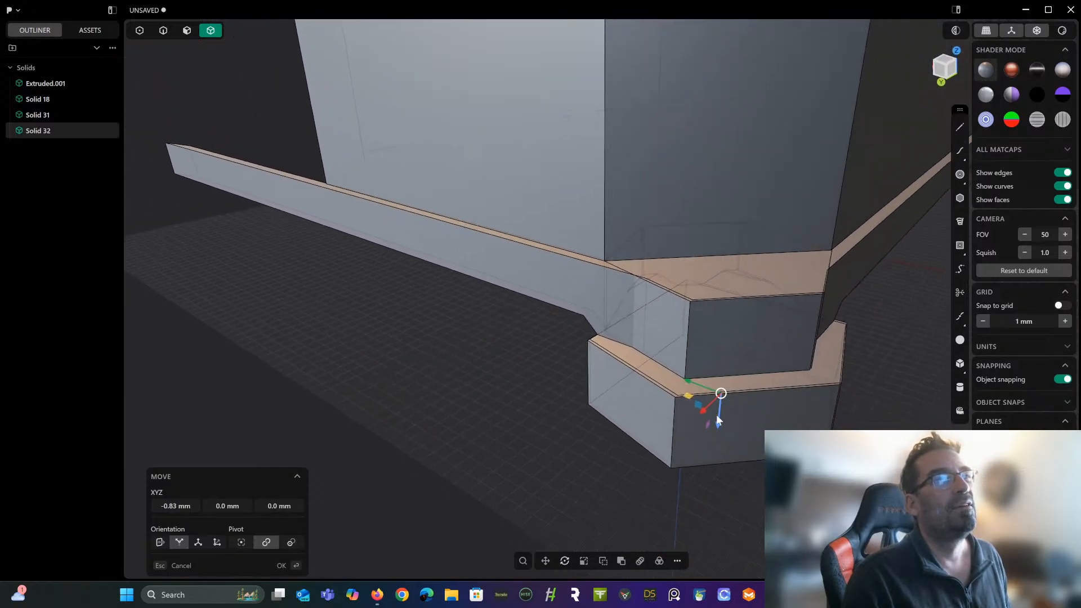
pyautogui.moveTo(705, 415); pyautogui.dragTo(706, 416)
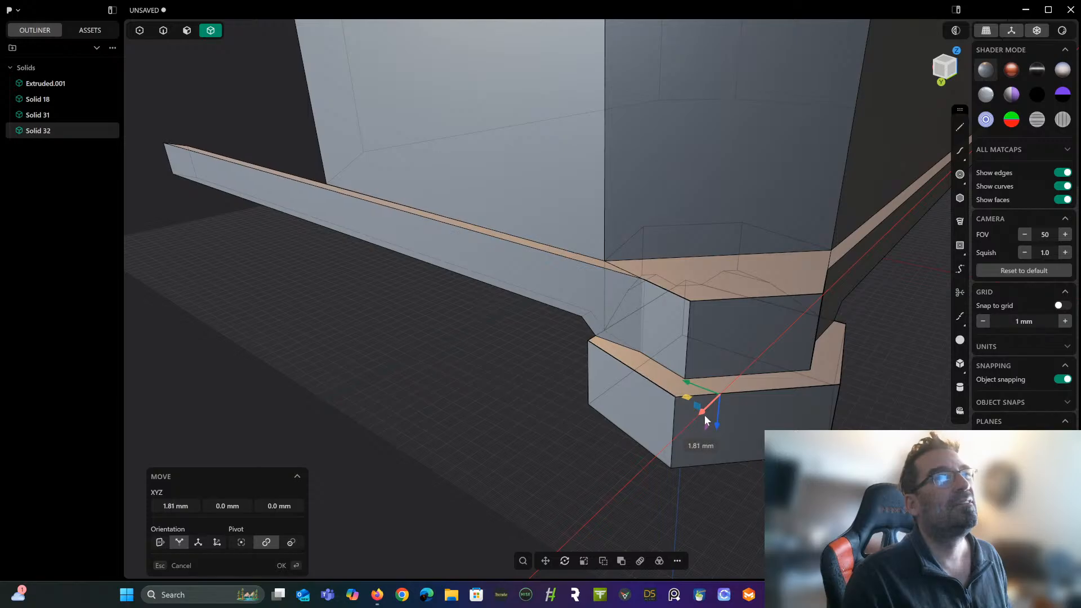
pyautogui.moveTo(704, 414); pyautogui.dragTo(678, 383, button='middle')
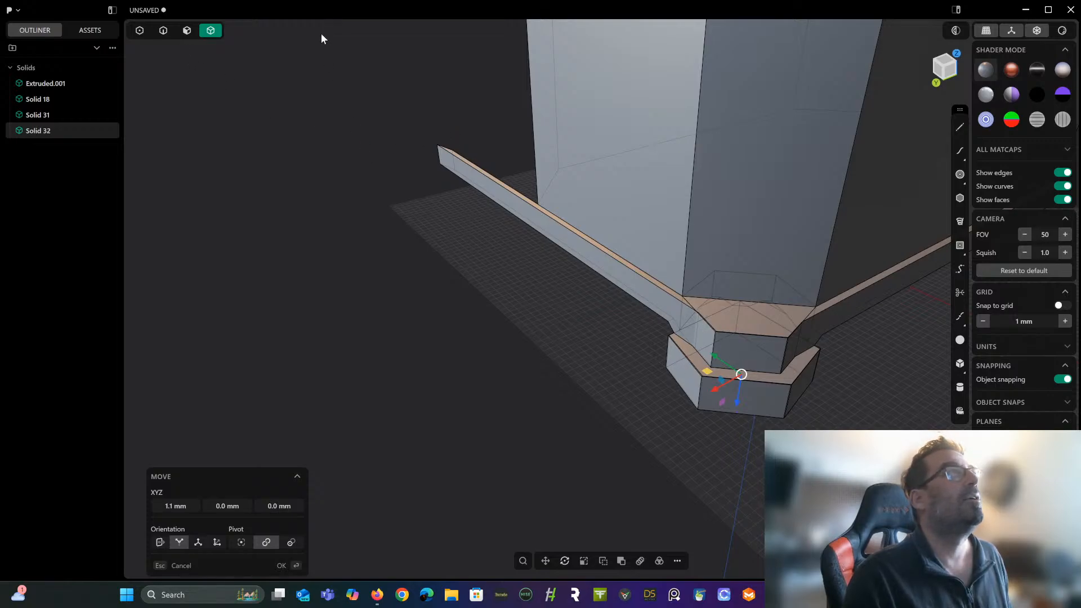
pyautogui.press('Escape')
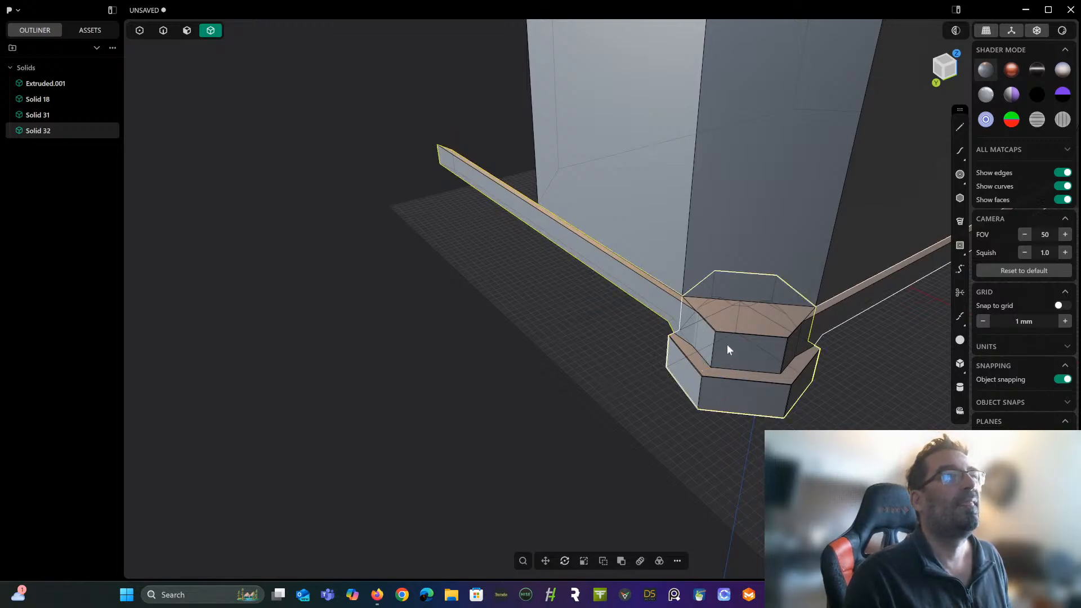
# Join the two overlapping trim-and-foot solids into one corner piece with a Boolean union.
pyautogui.click(841, 309)
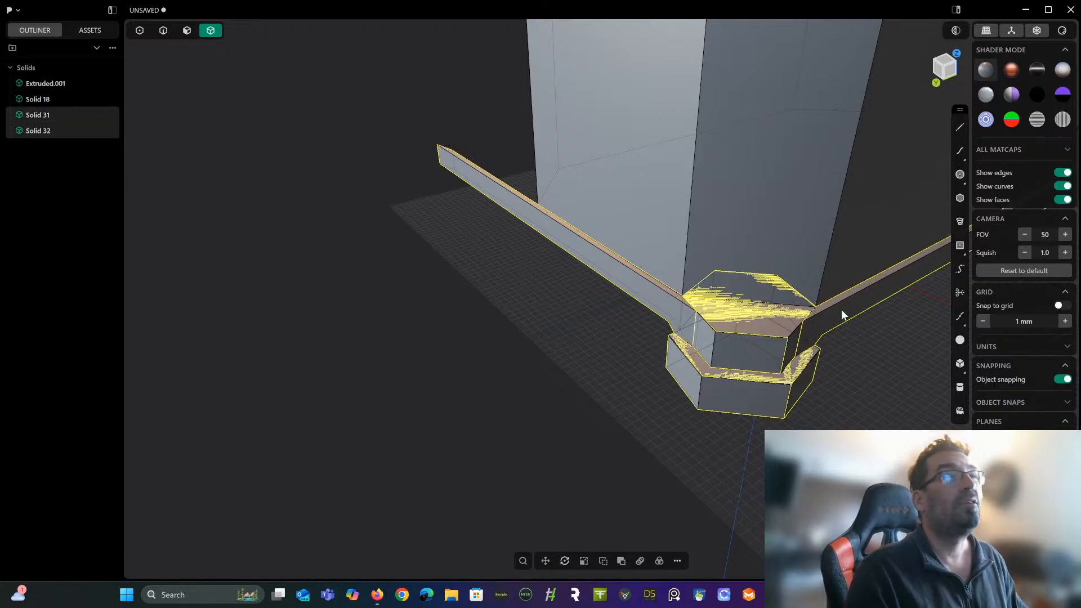
pyautogui.hotkey('shift', 'u')
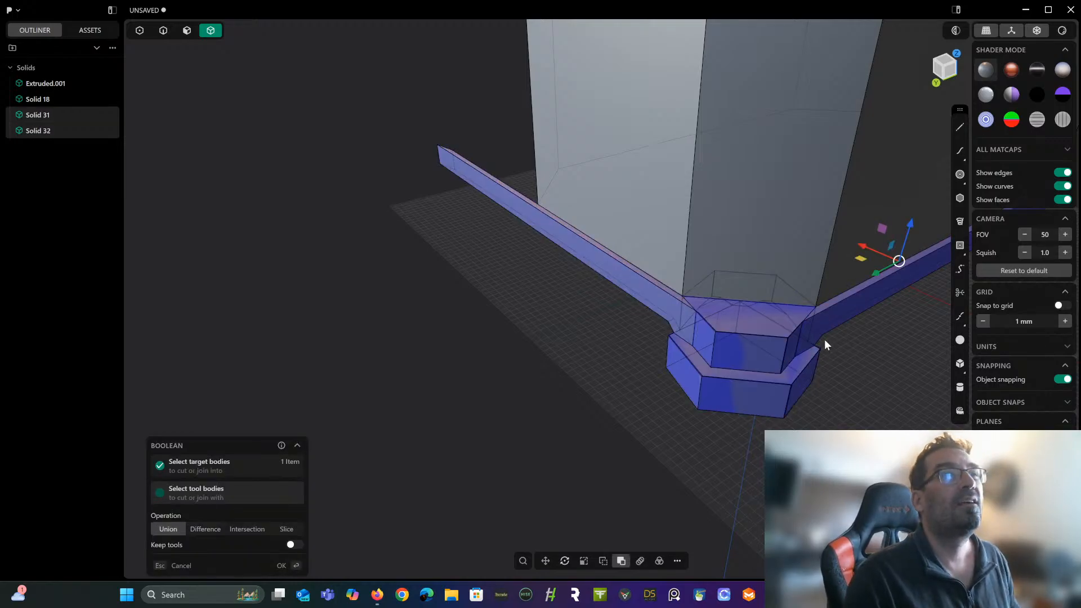
pyautogui.press('Return')
# Draw a vertical line about 575 mm long through the middle of the box in the back view.
pyautogui.moveTo(824, 334); pyautogui.dragTo(855, 350, button='middle')
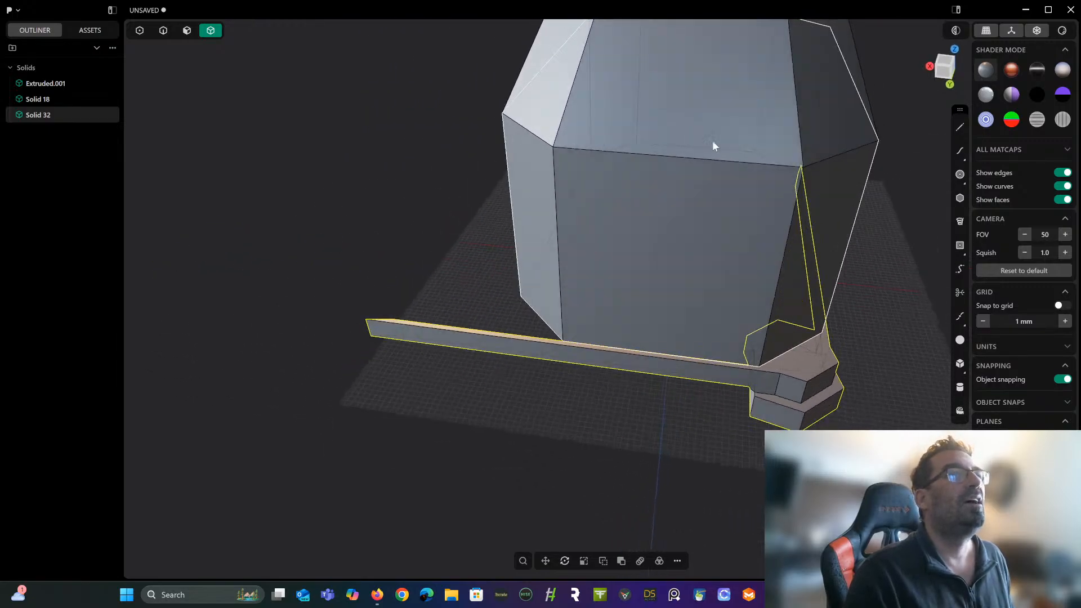
pyautogui.click(949, 75)
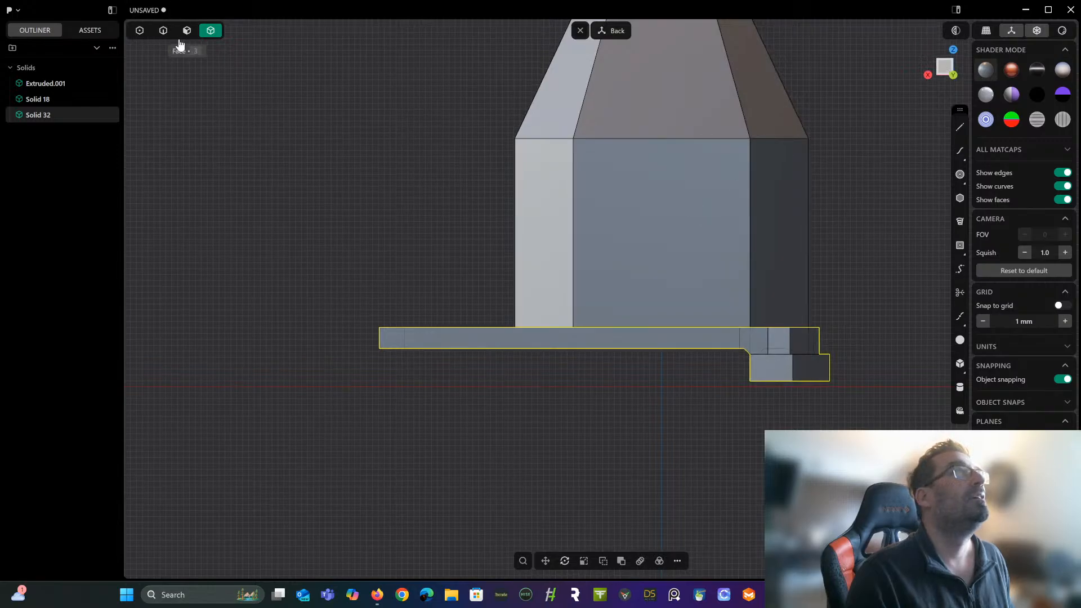
pyautogui.click(960, 127)
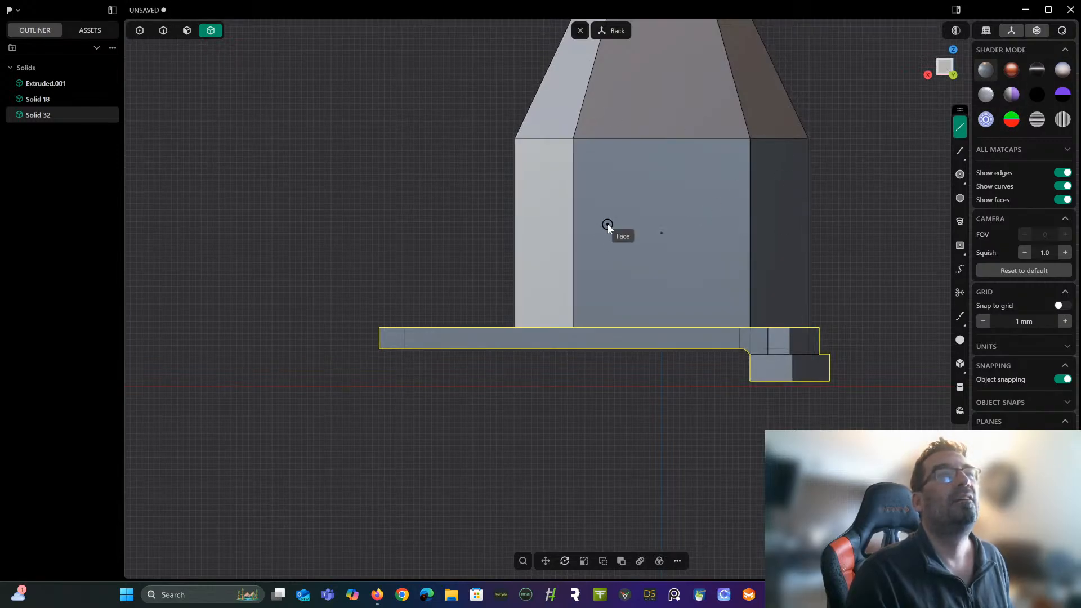
pyautogui.click(661, 436)
pyautogui.click(663, 95)
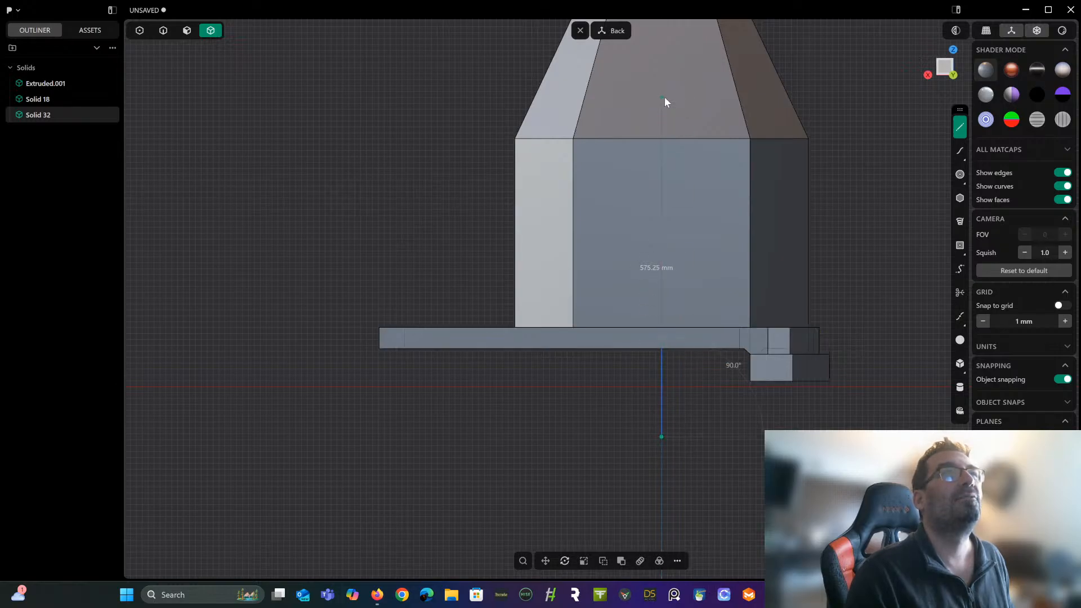
# Cut the corner piece with the vertical line in the left view and delete the trim portion beyond the centre.
pyautogui.moveTo(694, 168); pyautogui.dragTo(497, 222, button='middle')
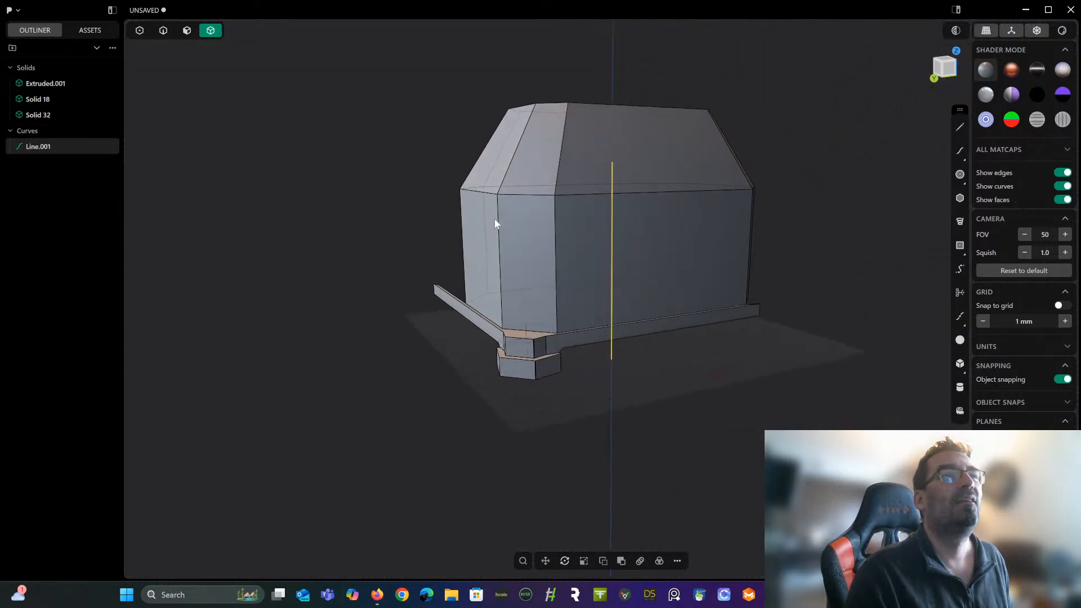
pyautogui.moveTo(443, 307); pyautogui.dragTo(526, 174, button='middle')
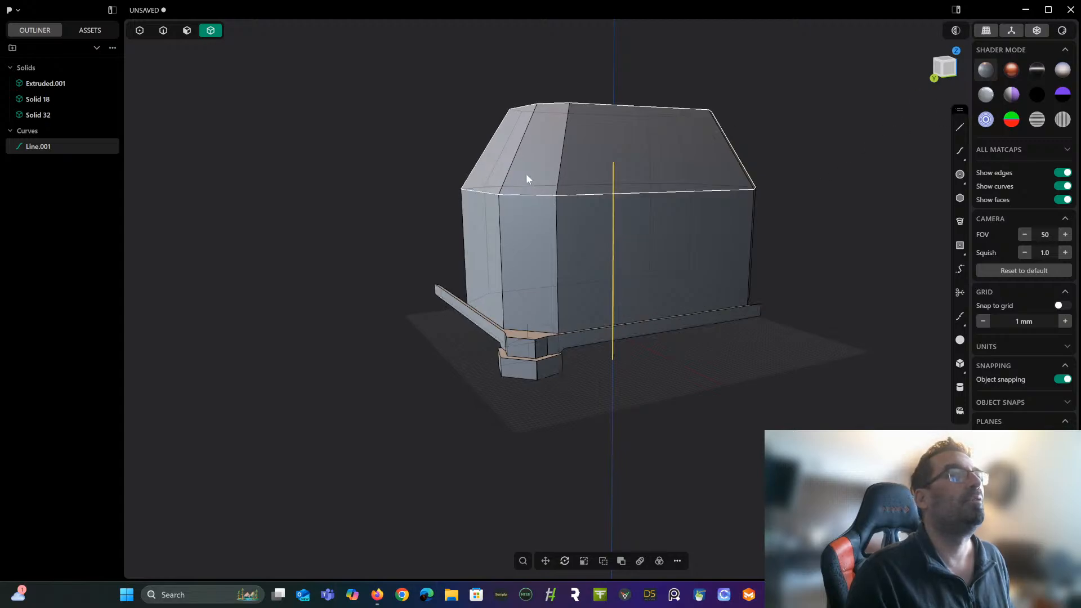
pyautogui.scroll(3, 526, 174)
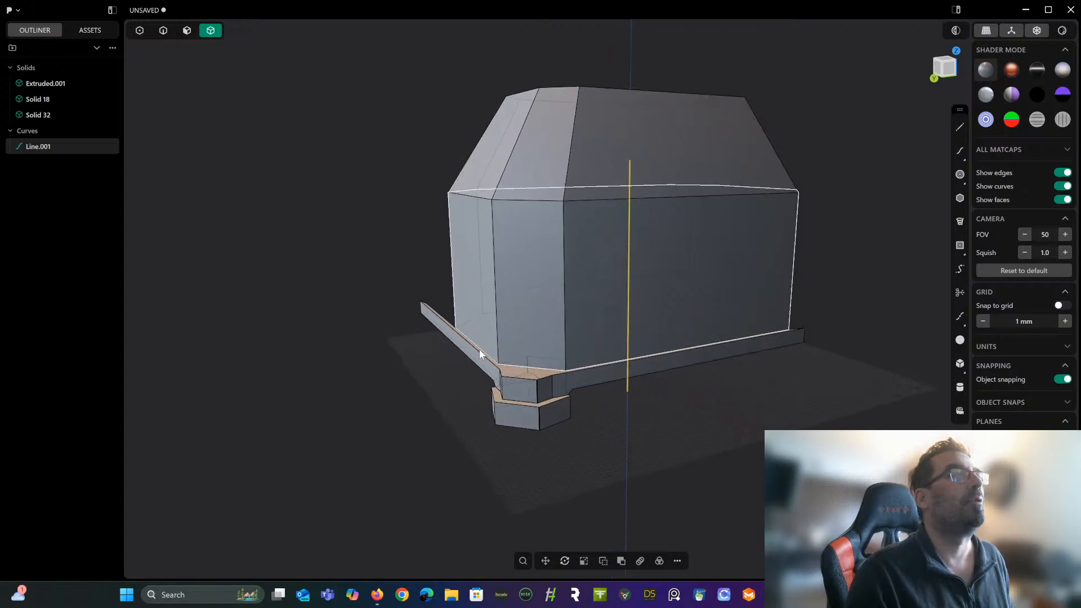
pyautogui.click(516, 399)
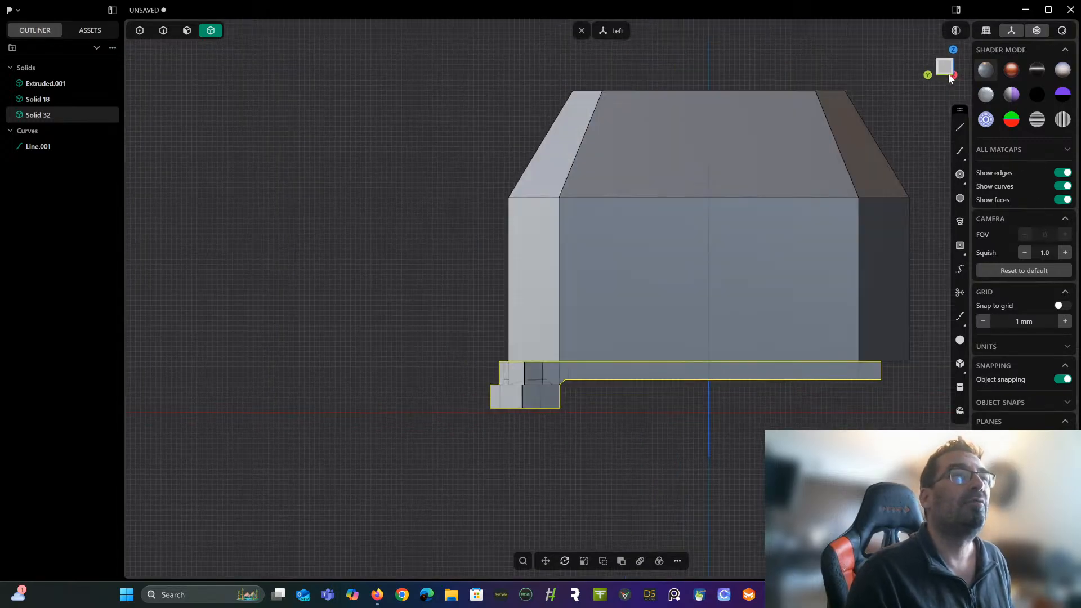
pyautogui.click(951, 79)
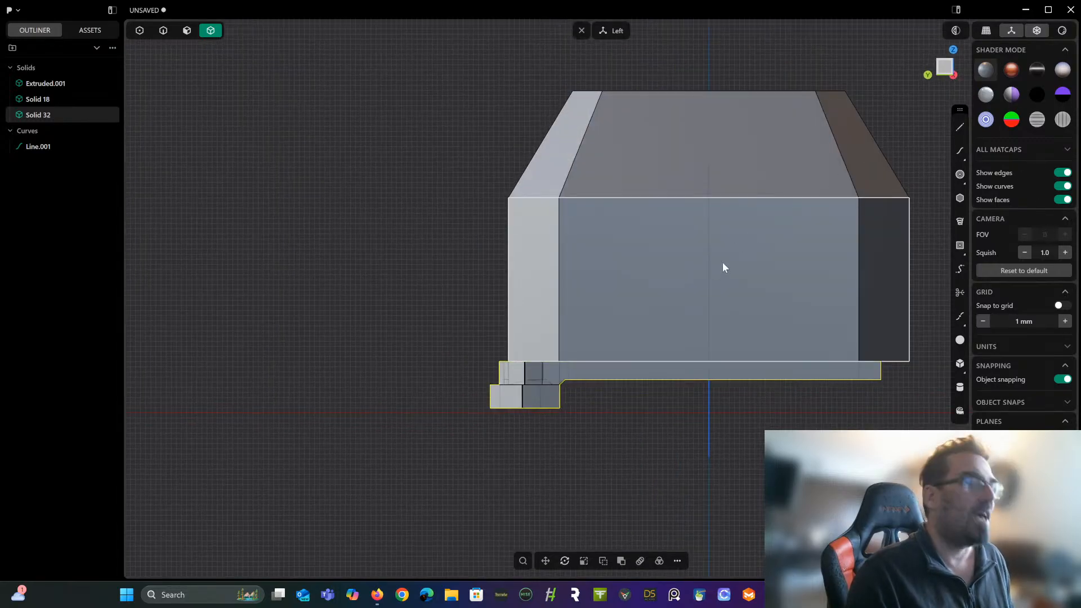
pyautogui.scroll(2, 723, 267)
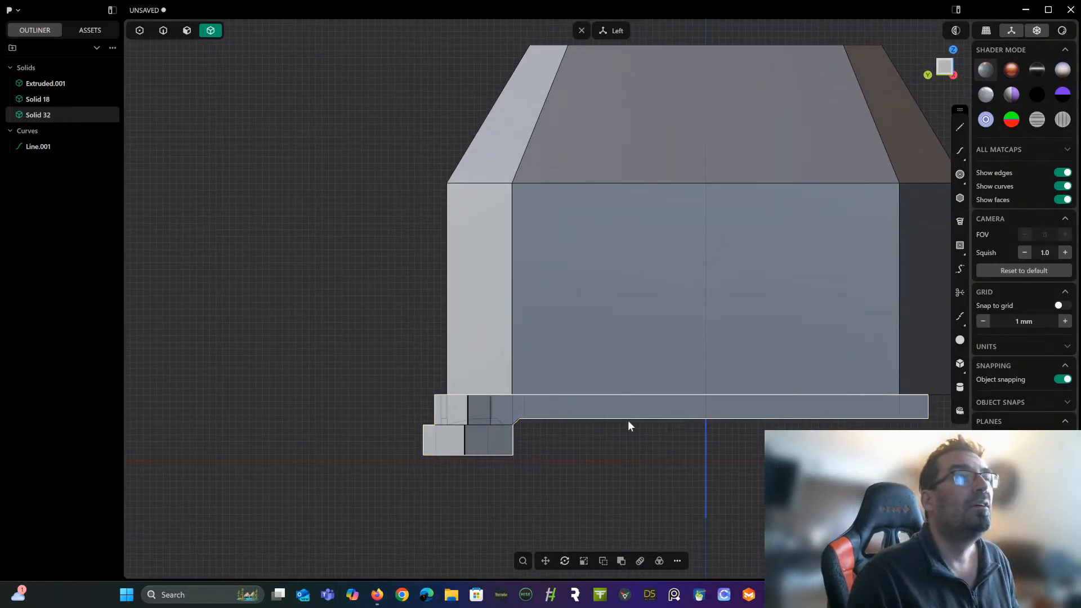
pyautogui.press('c')
pyautogui.click(705, 443)
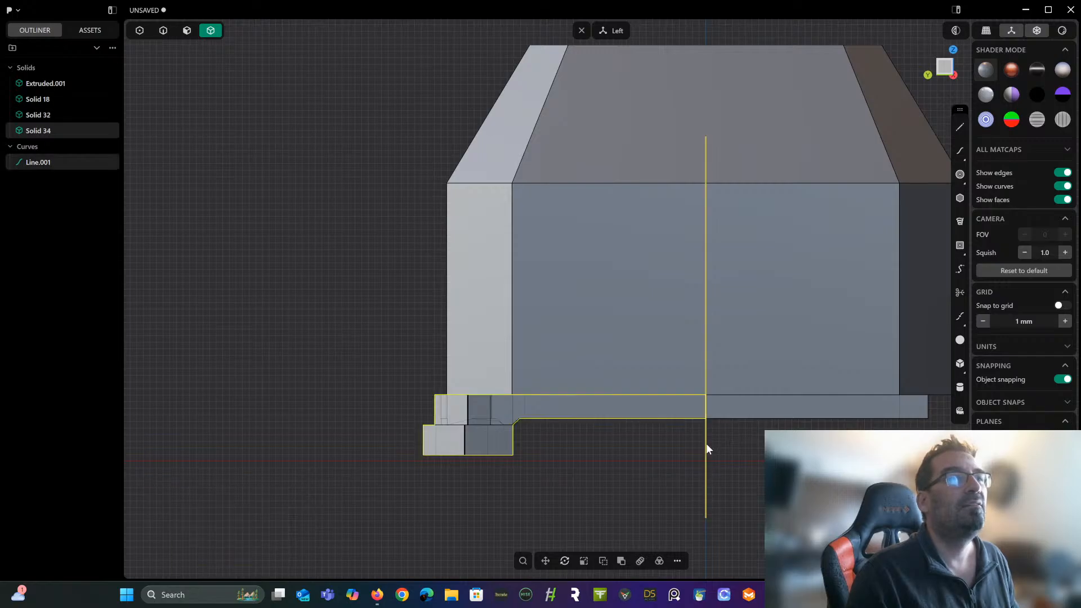
pyautogui.click(736, 406)
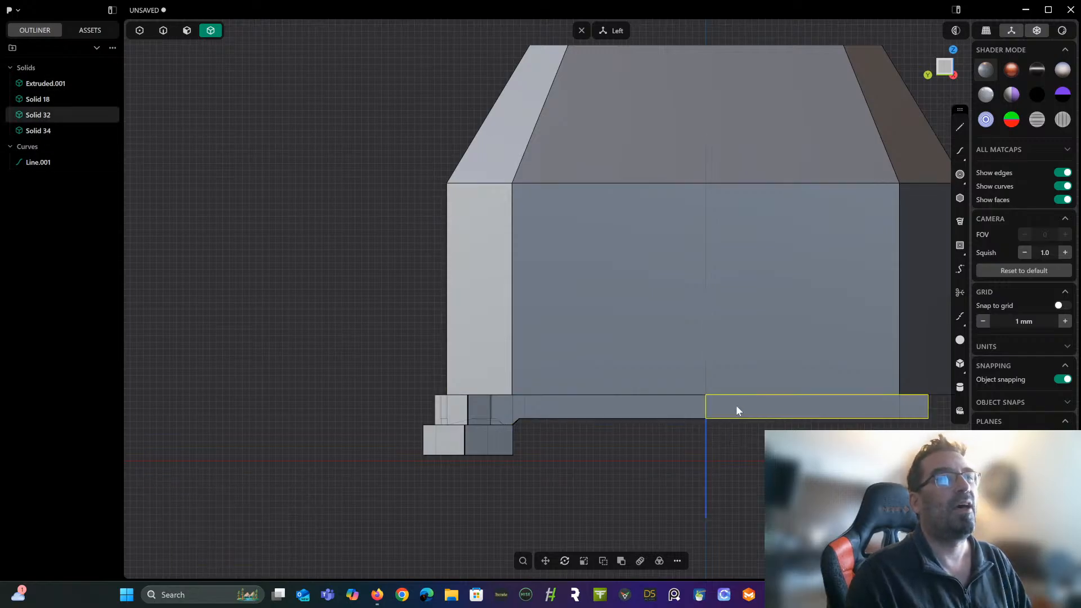
pyautogui.press('Delete')
# Cut the corner piece with the same centre line in the front view and delete the excess trim on that side.
pyautogui.moveTo(668, 414); pyautogui.dragTo(619, 349, button='middle')
pyautogui.scroll(-5, 620, 349)
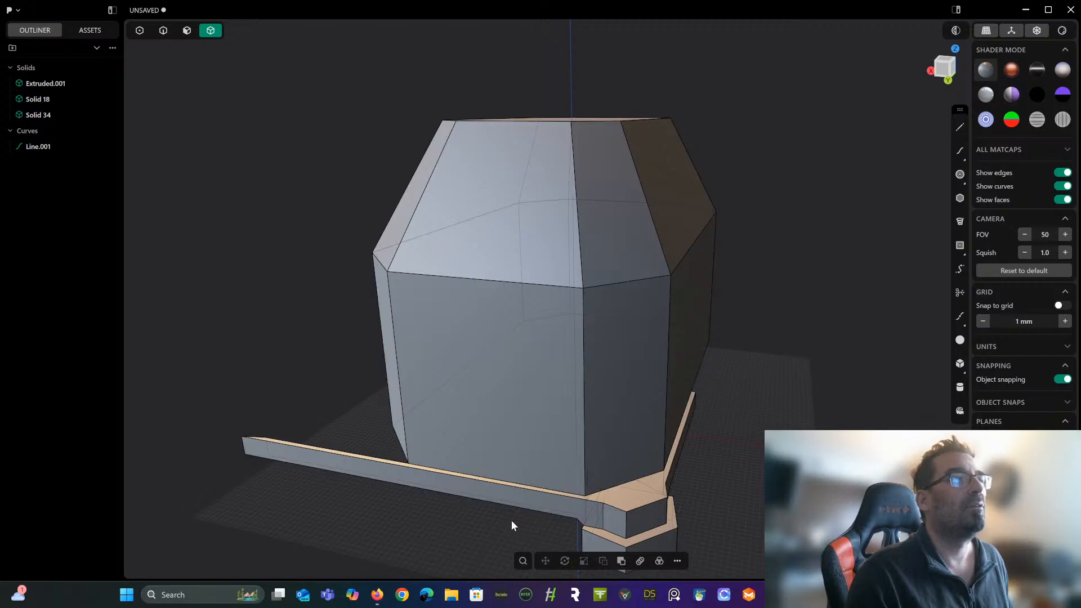
pyautogui.click(503, 505)
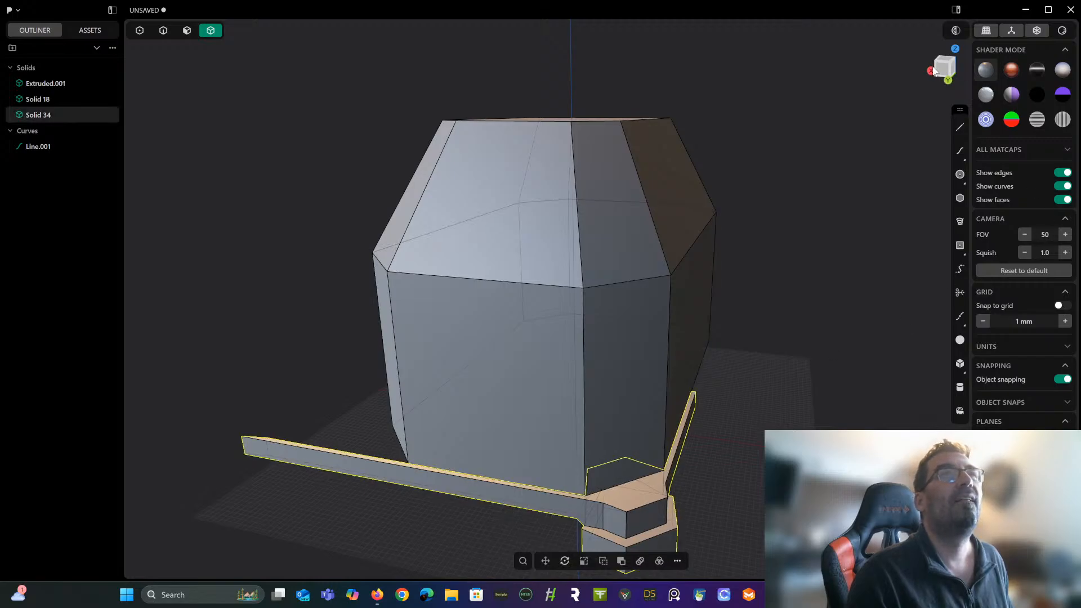
pyautogui.click(933, 72)
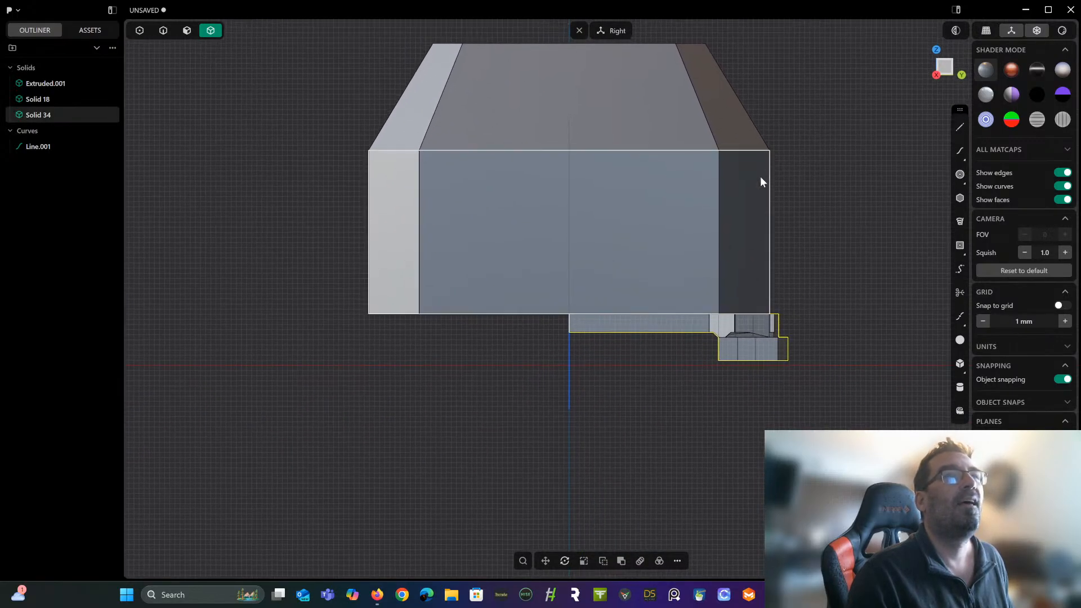
pyautogui.moveTo(760, 177); pyautogui.dragTo(937, 63, button='middle')
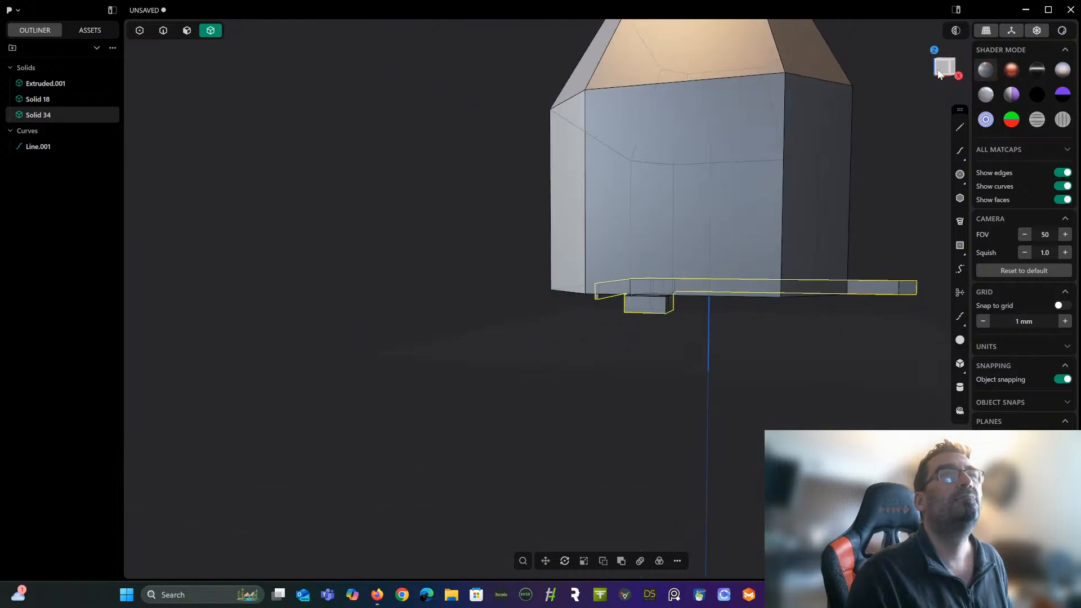
pyautogui.click(939, 75)
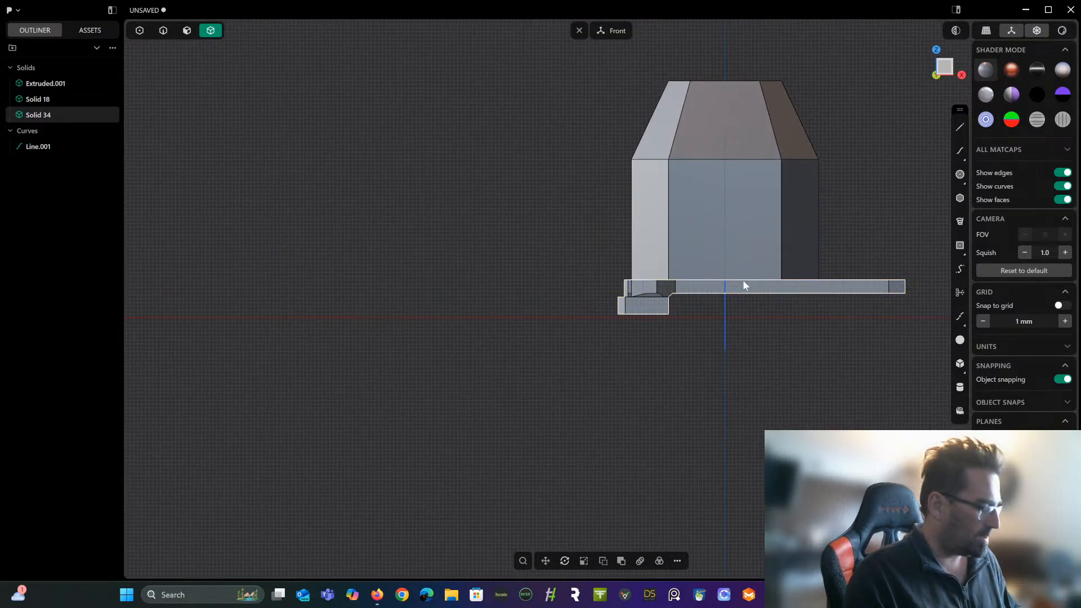
pyautogui.press('c')
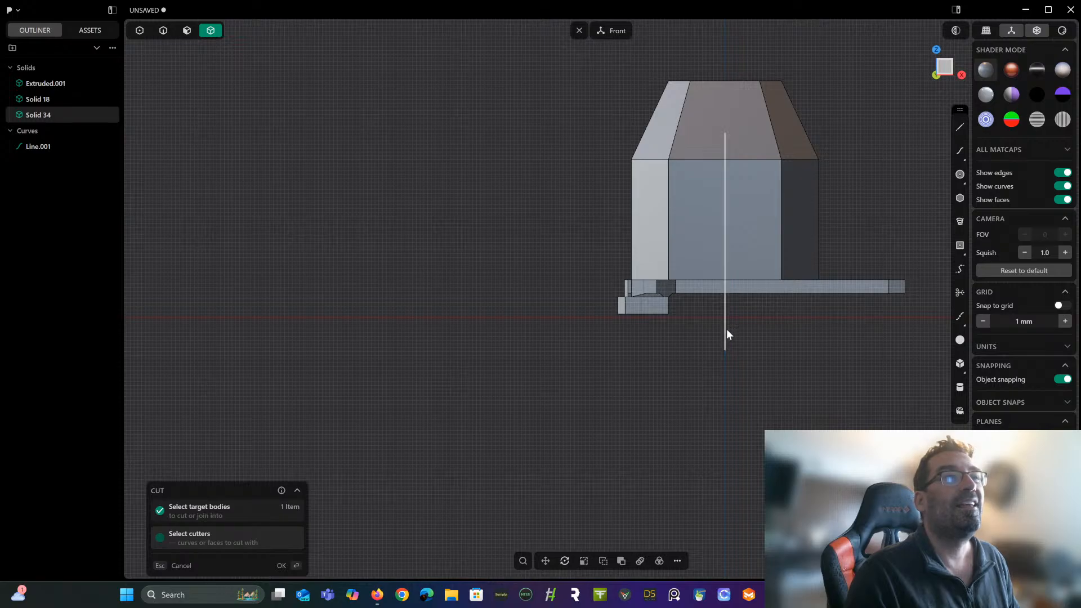
pyautogui.click(726, 329)
pyautogui.press('Return')
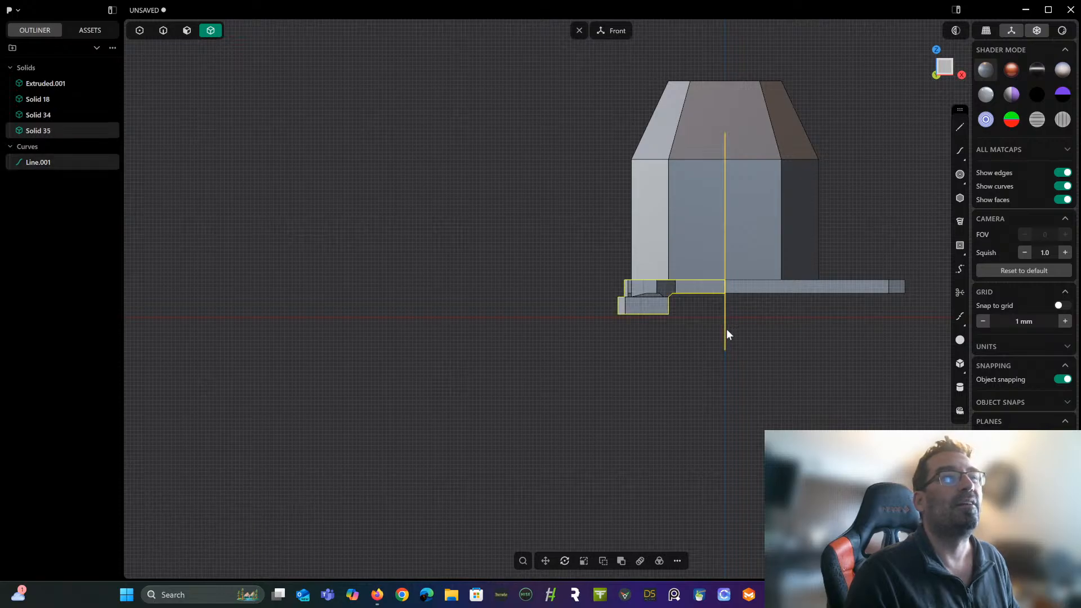
pyautogui.click(757, 283)
pyautogui.press('Delete')
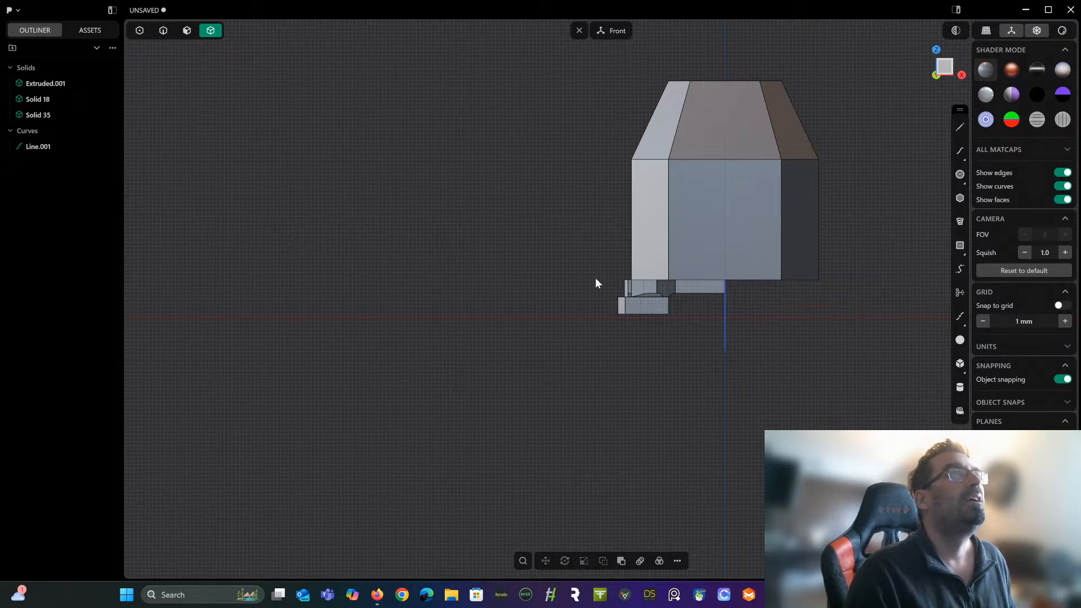
# Chamfer the upper front edge of the trim block at the box corner by about 21.66 mm.
pyautogui.moveTo(595, 278); pyautogui.dragTo(695, 268, button='middle')
pyautogui.scroll(6, 596, 257)
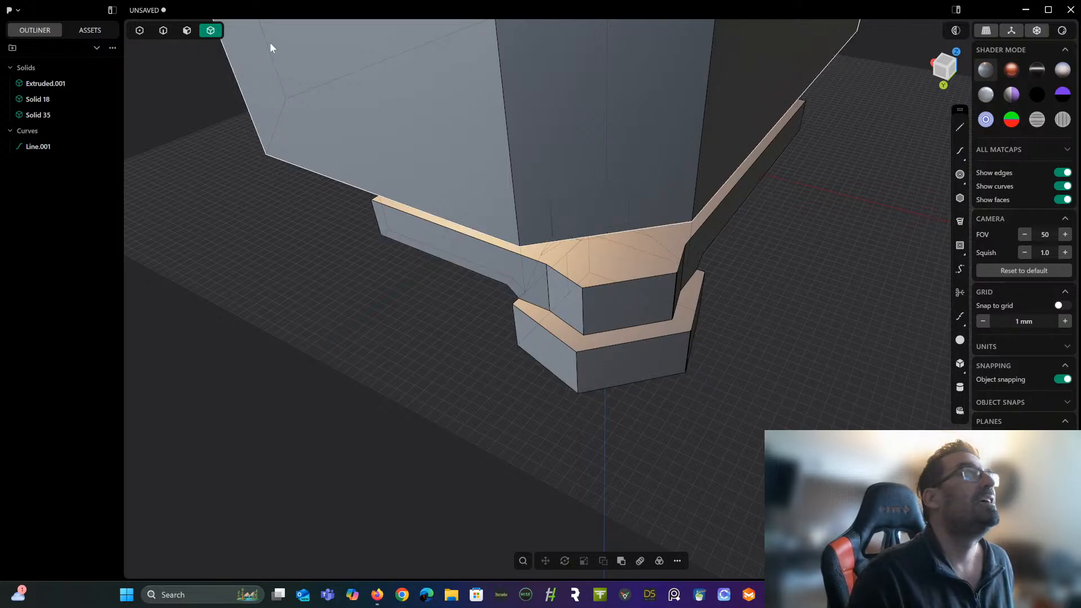
pyautogui.click(163, 32)
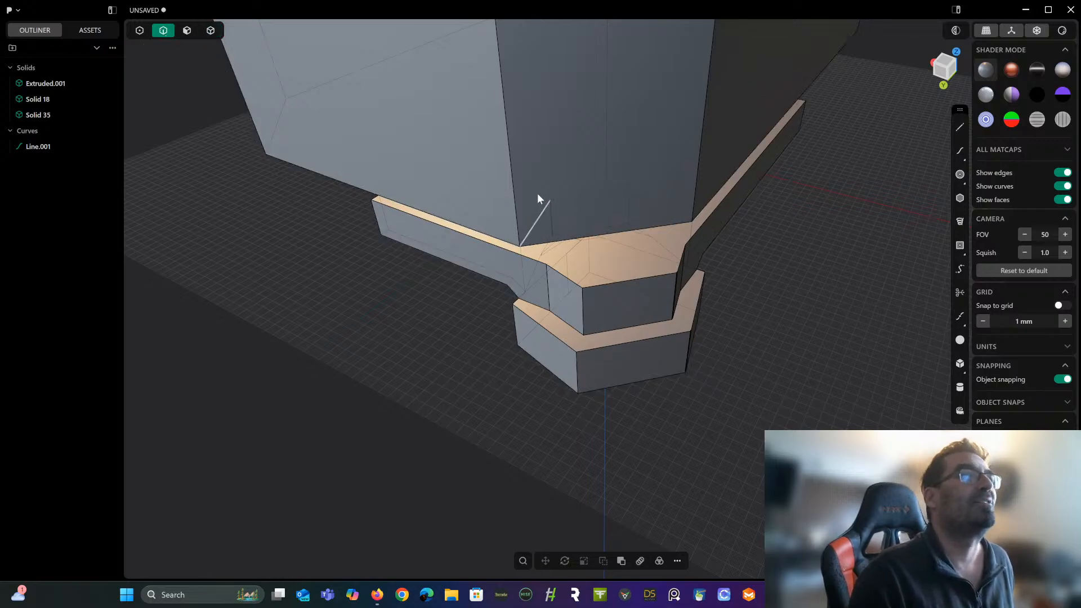
pyautogui.click(610, 286)
pyautogui.moveTo(610, 285); pyautogui.dragTo(609, 295)
pyautogui.moveTo(610, 294); pyautogui.dragTo(651, 261, button='middle')
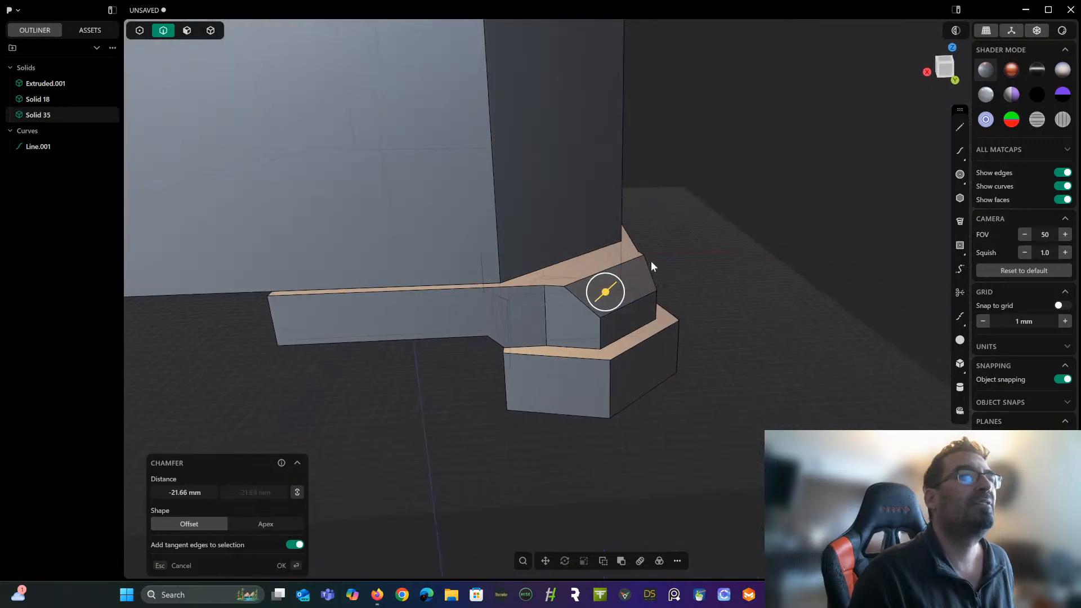
# Chamfer the upper front edge of the foot below the trim block.
pyautogui.click(646, 333)
pyautogui.click(649, 338)
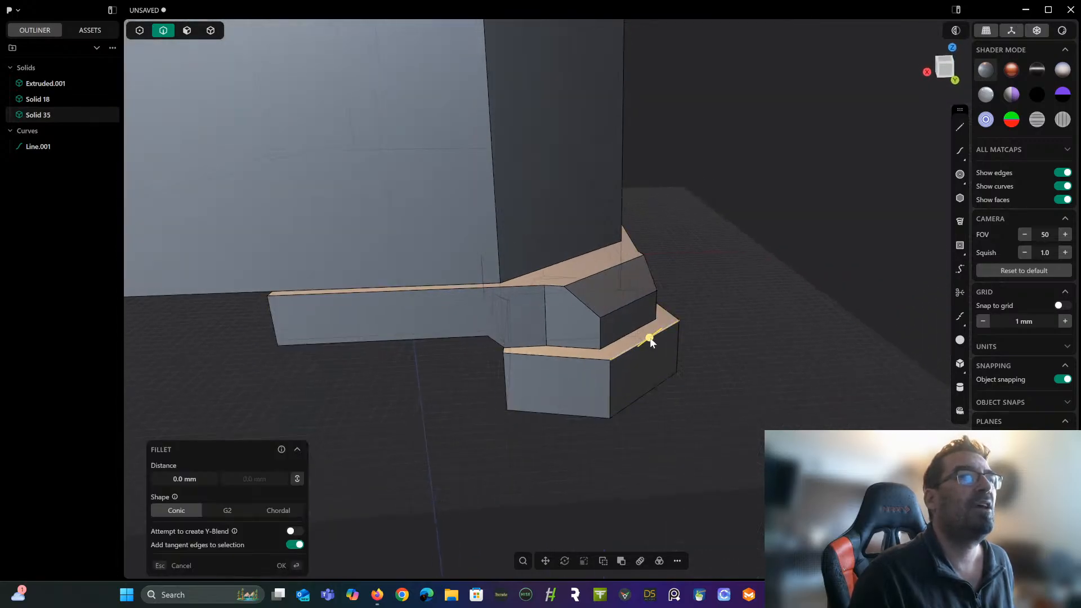
pyautogui.moveTo(647, 339); pyautogui.dragTo(644, 347)
pyautogui.click(642, 318)
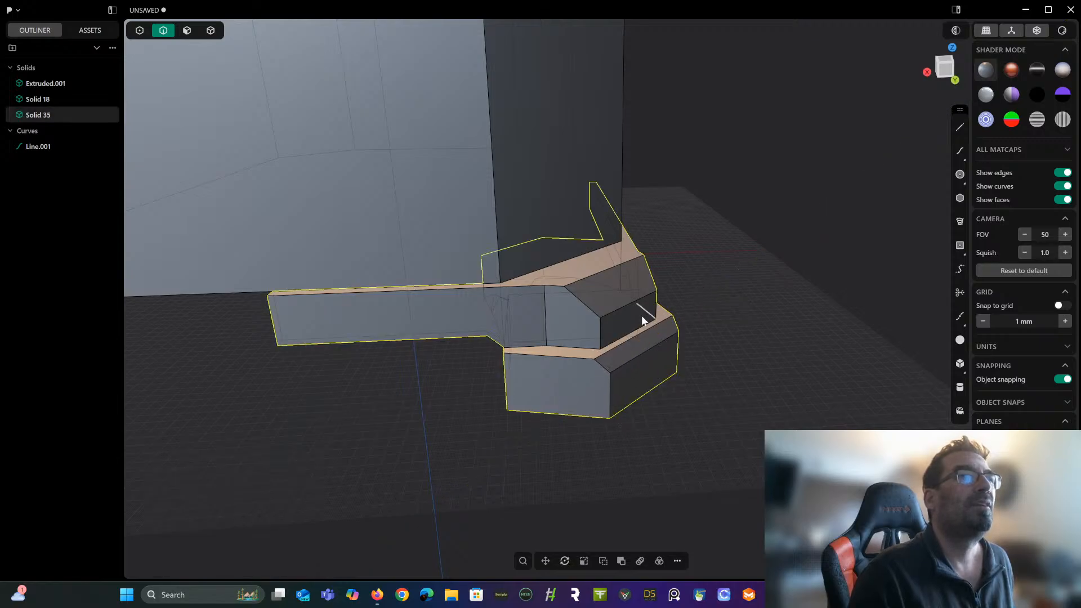
# Chamfer the two upper side edges of the foot to continue the front bevel around it.
pyautogui.click(592, 360)
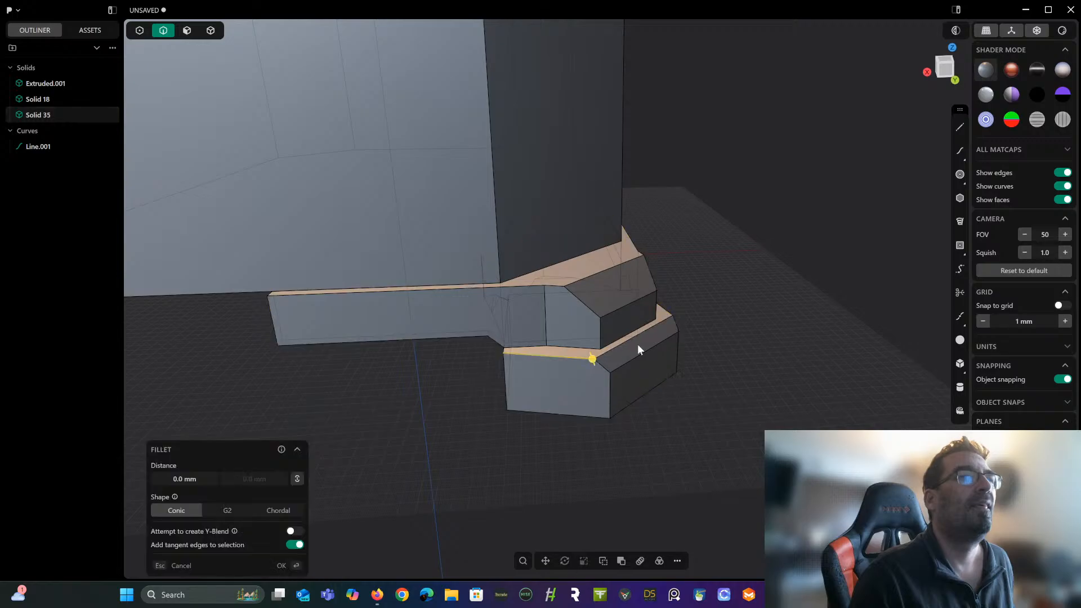
pyautogui.moveTo(637, 347); pyautogui.dragTo(757, 285, button='middle')
pyautogui.keyDown('shift'); pyautogui.click(759, 270); pyautogui.keyUp('shift')
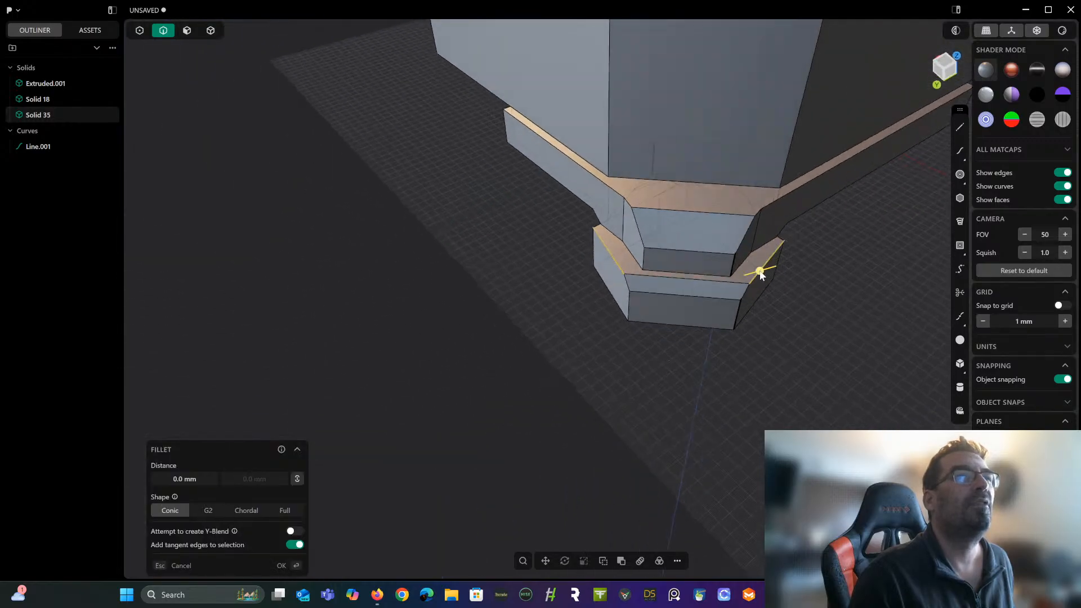
pyautogui.moveTo(758, 272); pyautogui.dragTo(756, 274)
pyautogui.press('Return')
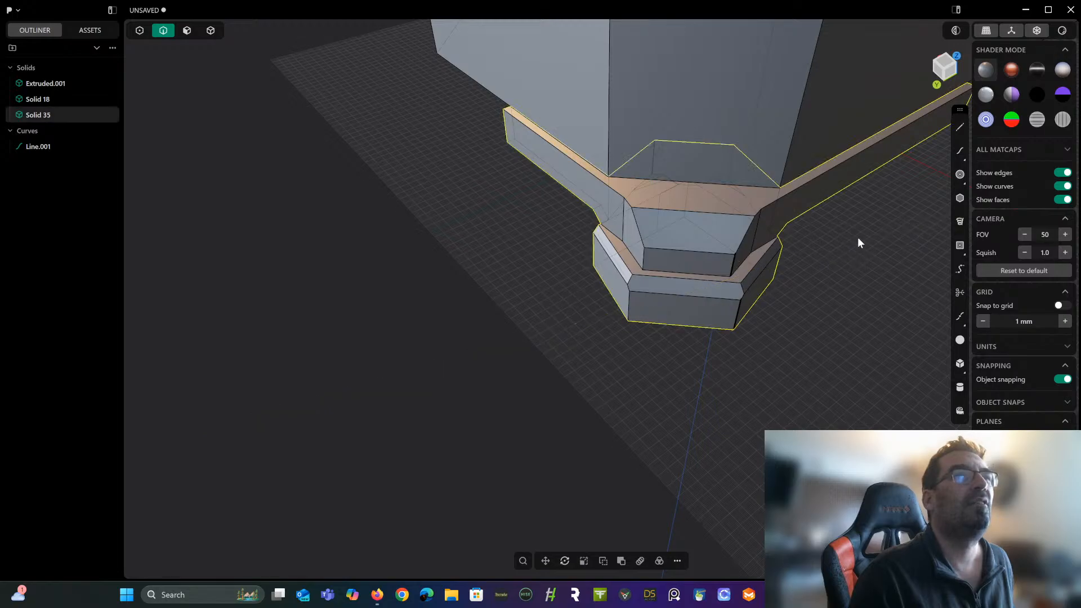
# Chamfer the upper outer edges of both trim arms and the short adjoining block edges by about 2.69 mm.
pyautogui.moveTo(856, 241); pyautogui.dragTo(753, 250, button='middle')
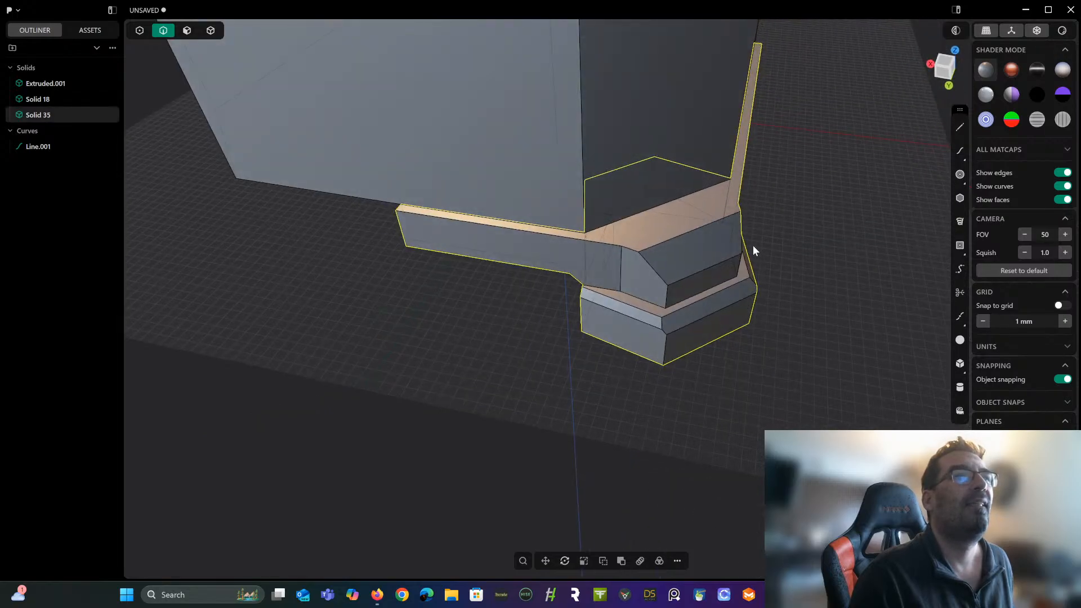
pyautogui.click(633, 246)
pyautogui.press('f')
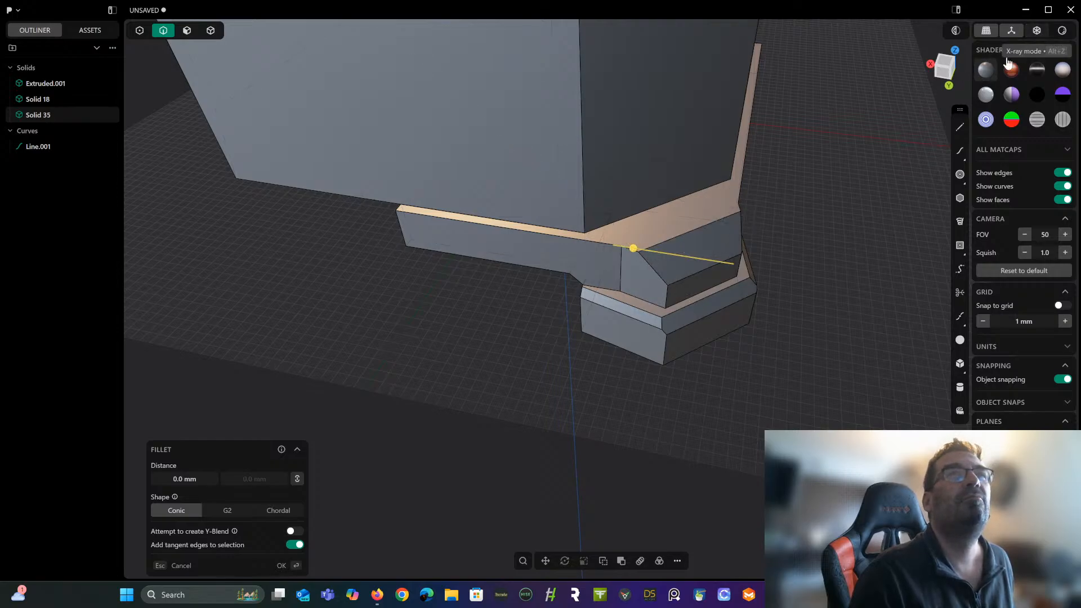
pyautogui.click(742, 189)
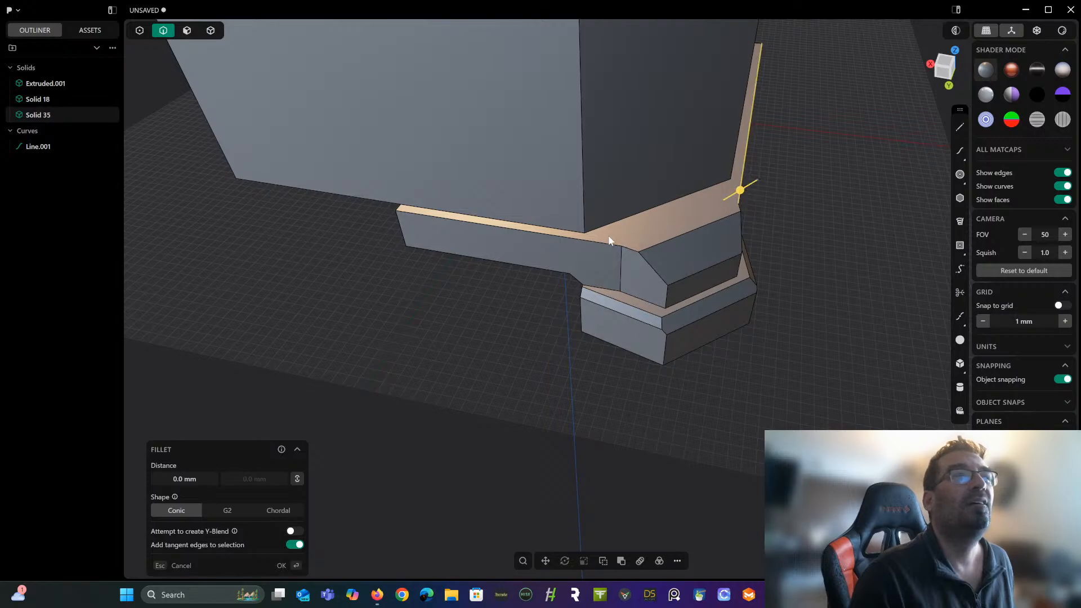
pyautogui.click(596, 241)
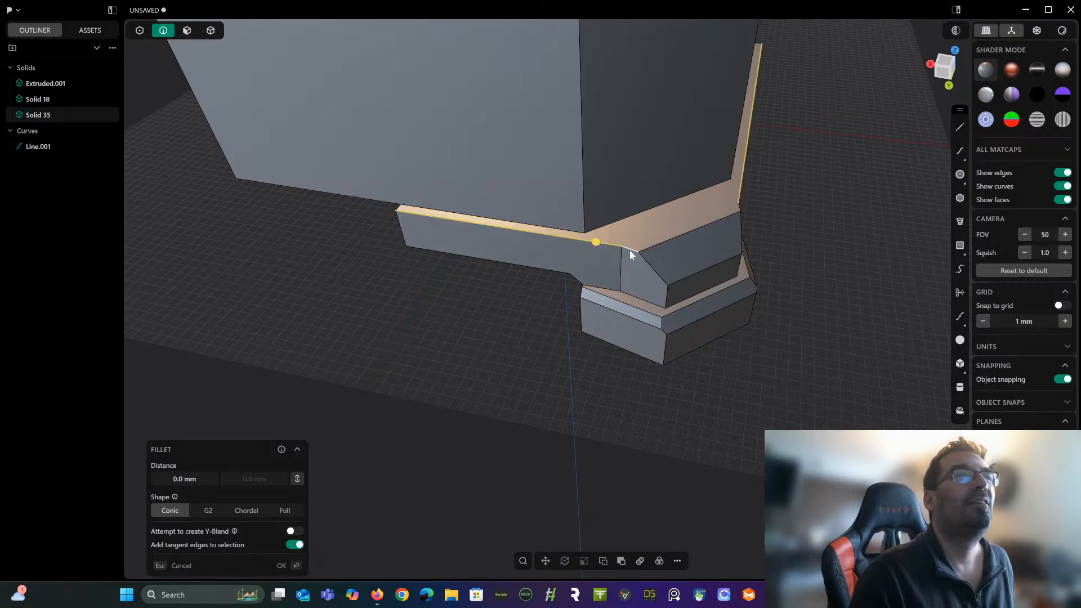
pyautogui.click(630, 248)
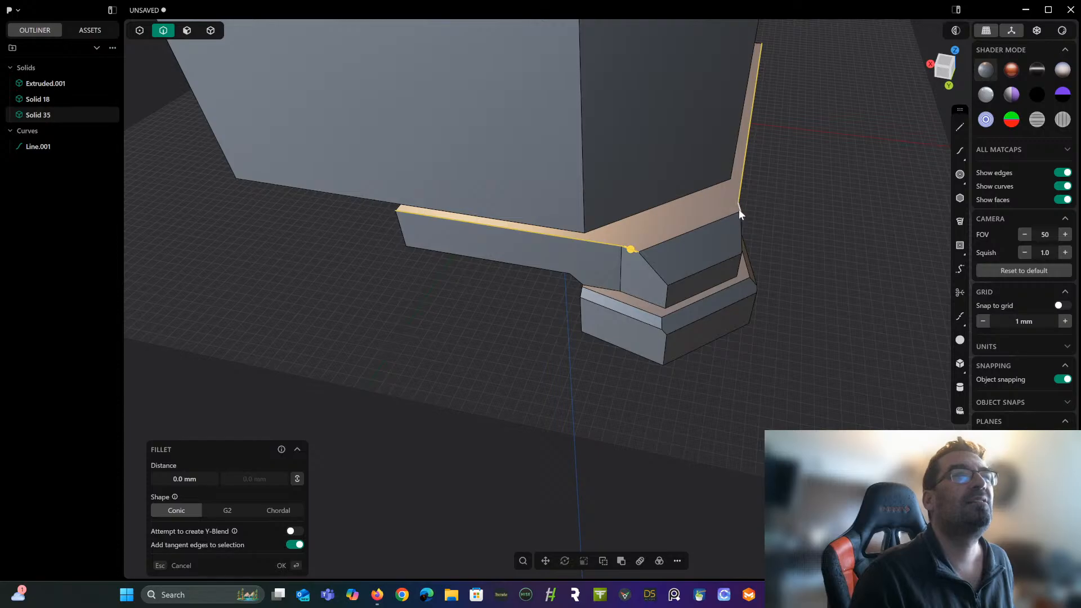
pyautogui.click(738, 209)
pyautogui.moveTo(739, 210); pyautogui.dragTo(739, 210)
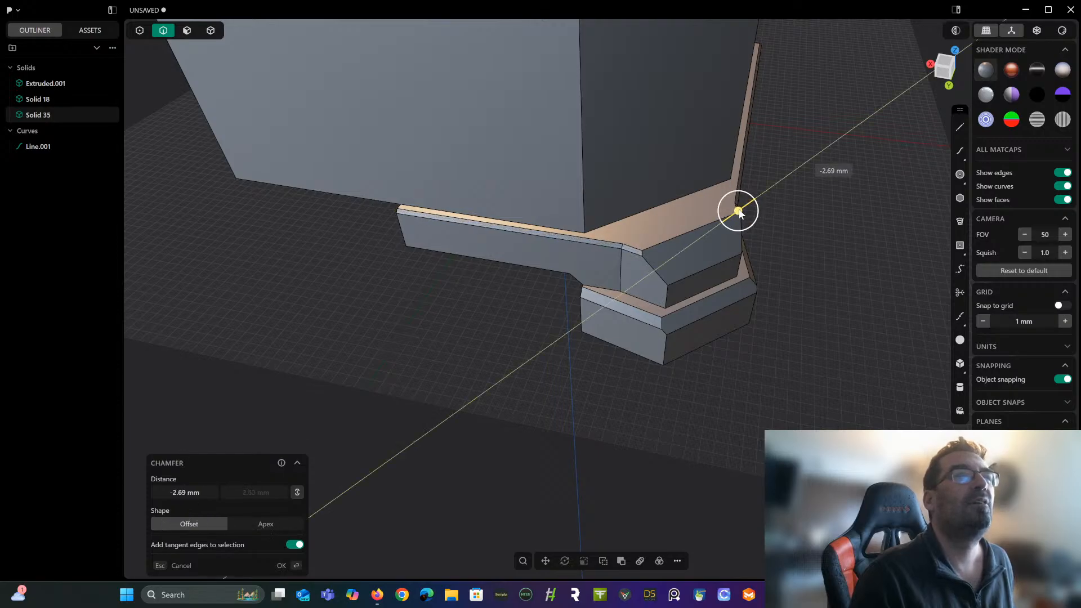
pyautogui.press('Return')
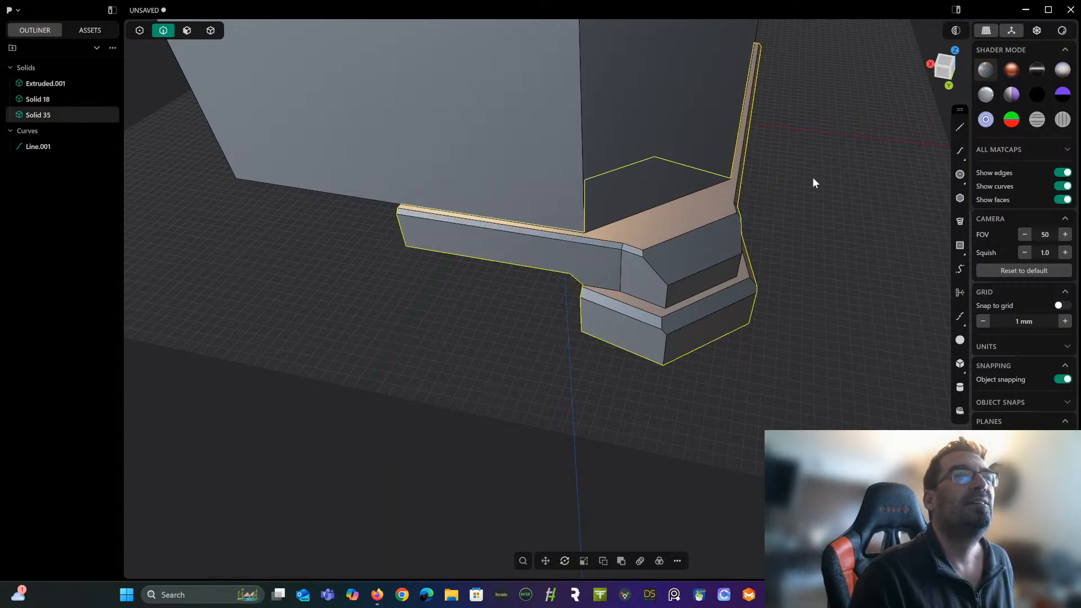
# Push the narrow sliver faces at the front vertical corners of the foot and trim block outward 0.28 mm.
pyautogui.moveTo(812, 177); pyautogui.dragTo(665, 153, button='middle')
pyautogui.scroll(3, 784, 261)
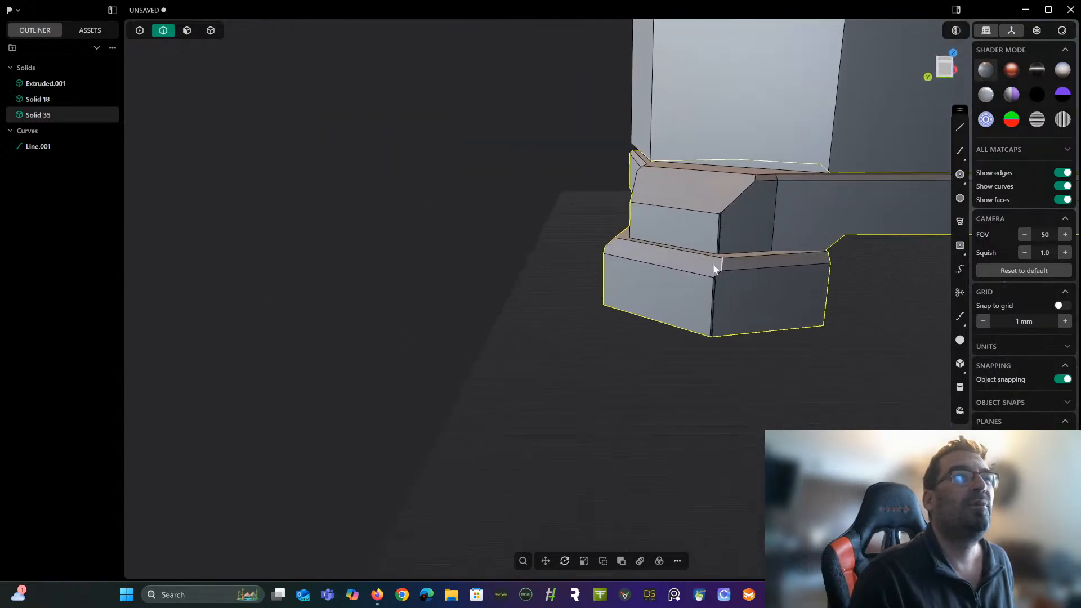
pyautogui.scroll(4, 679, 282)
pyautogui.scroll(2, 694, 284)
pyautogui.scroll(2, 764, 225)
pyautogui.scroll(1, 736, 253)
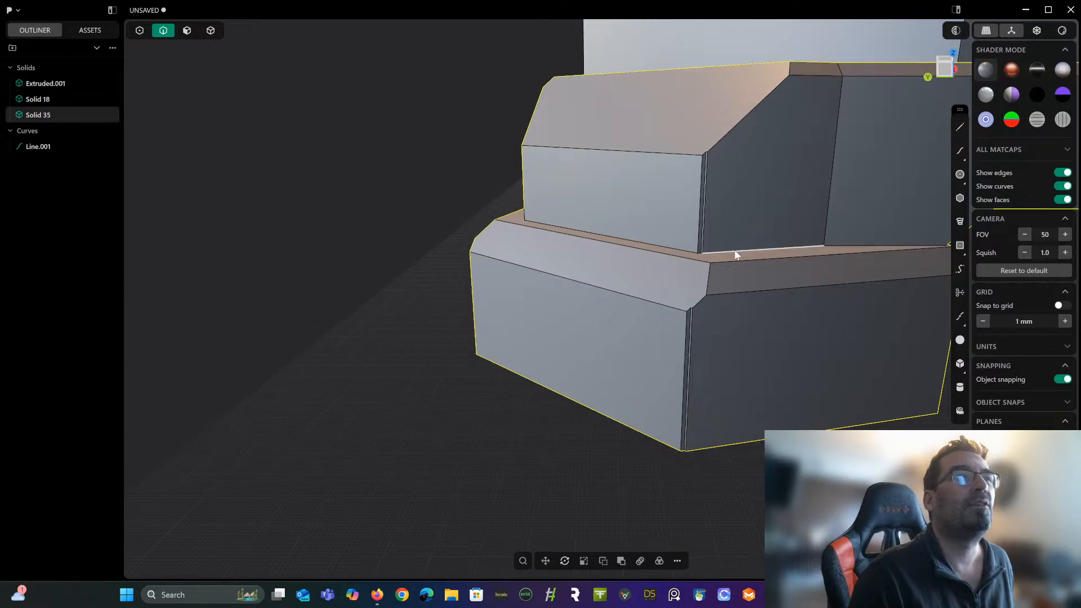
pyautogui.scroll(3, 717, 270)
pyautogui.moveTo(717, 270); pyautogui.dragTo(677, 317, button='middle')
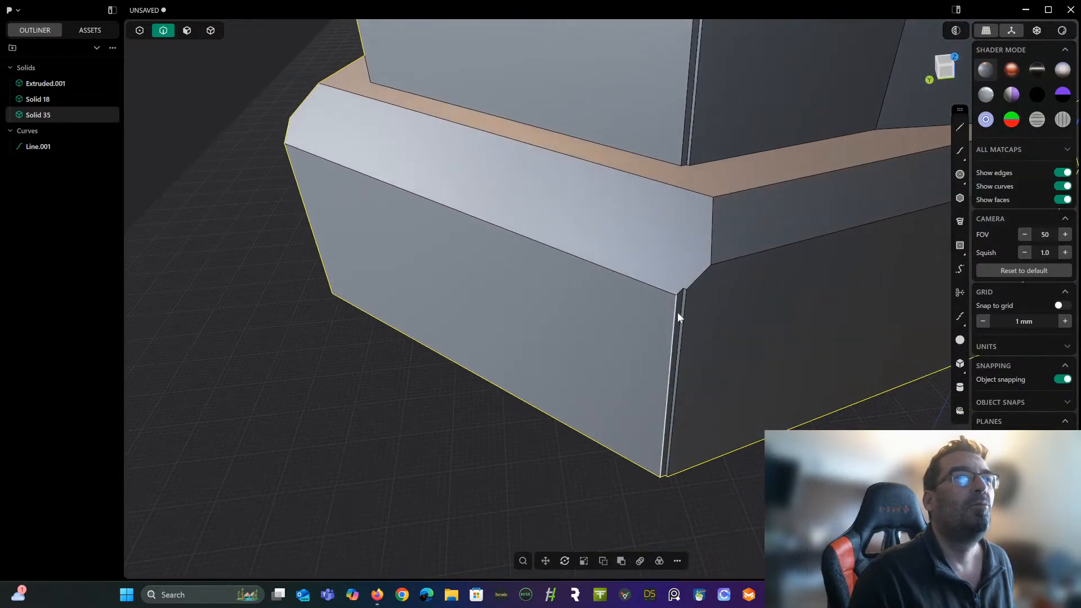
pyautogui.click(189, 30)
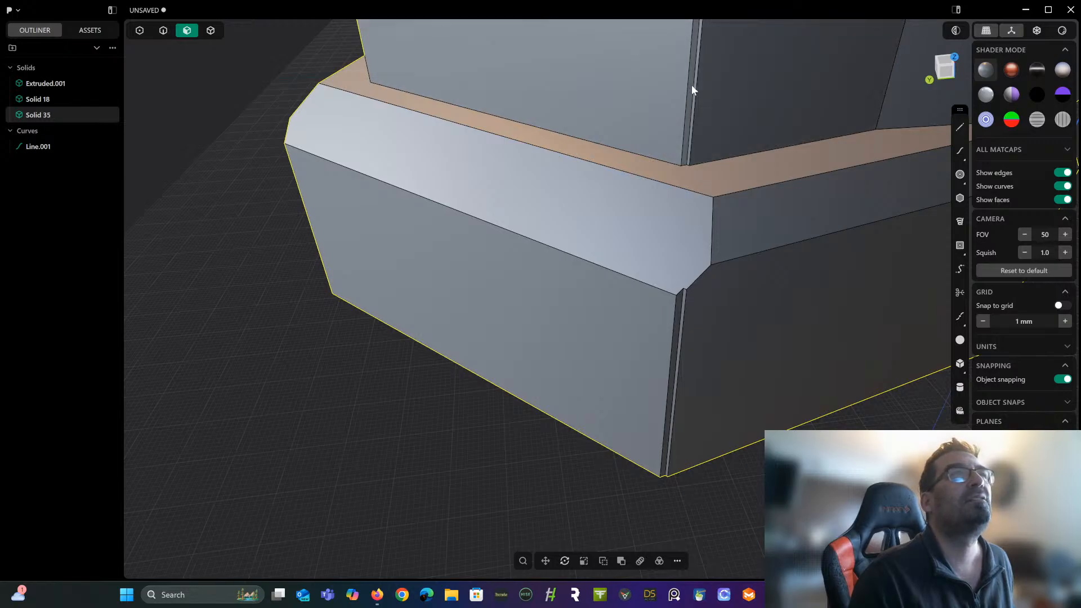
pyautogui.click(691, 84)
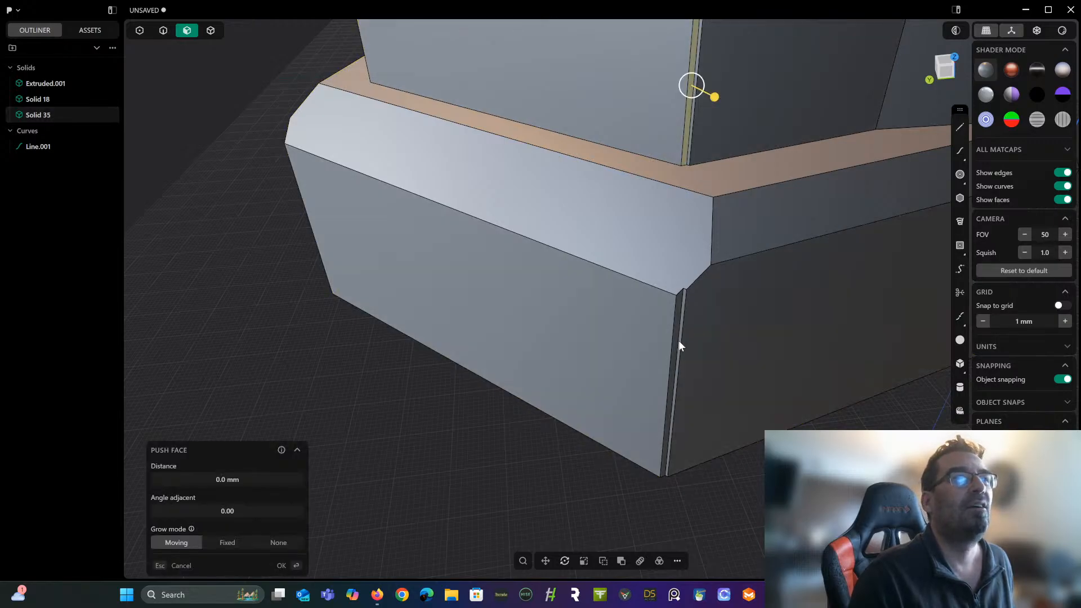
pyautogui.click(678, 340)
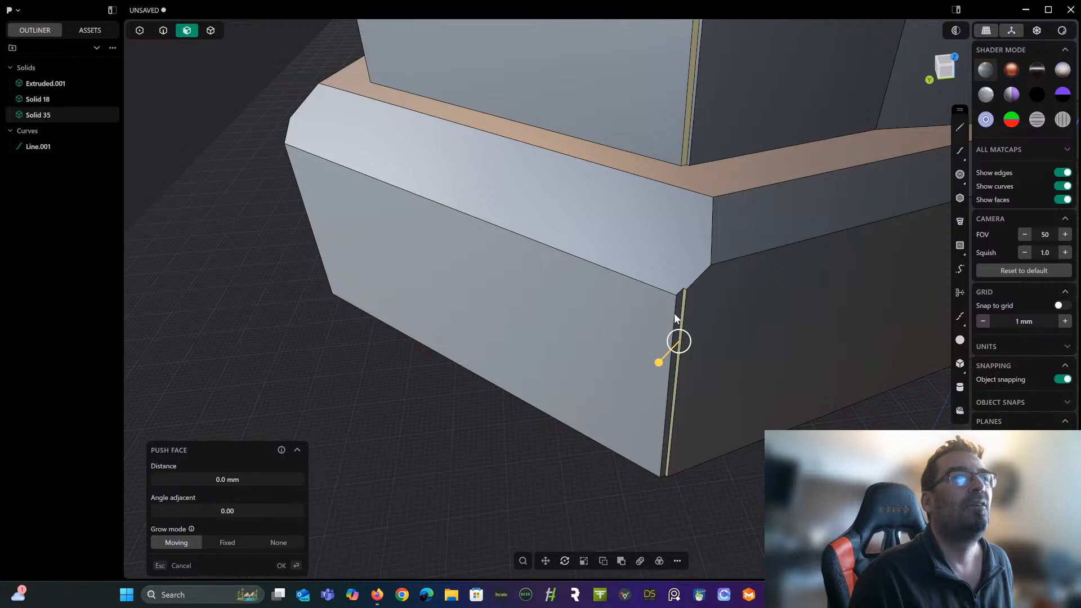
pyautogui.click(678, 313)
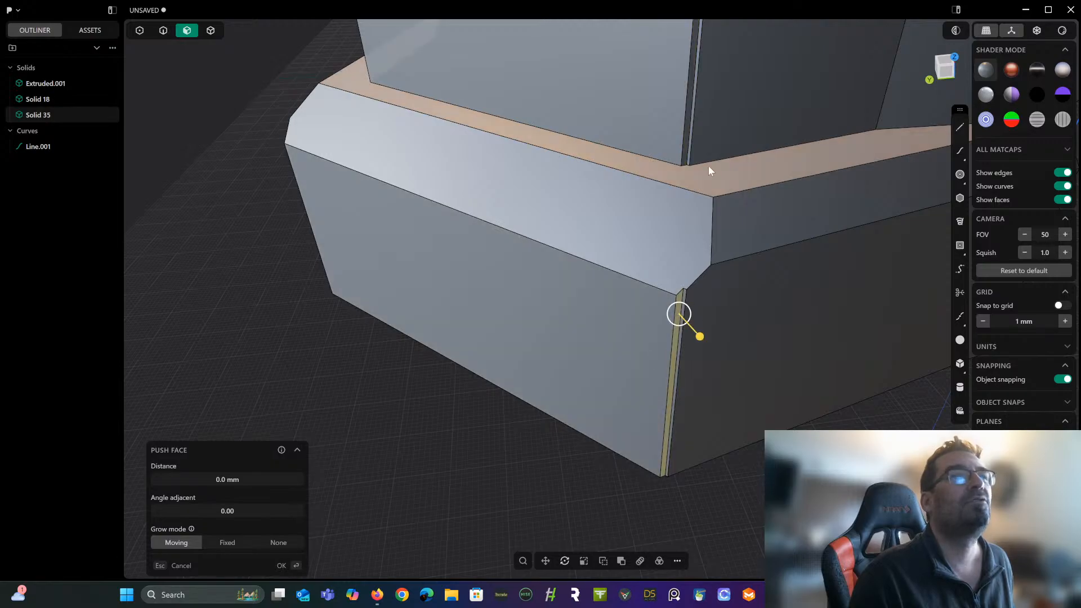
pyautogui.click(690, 81)
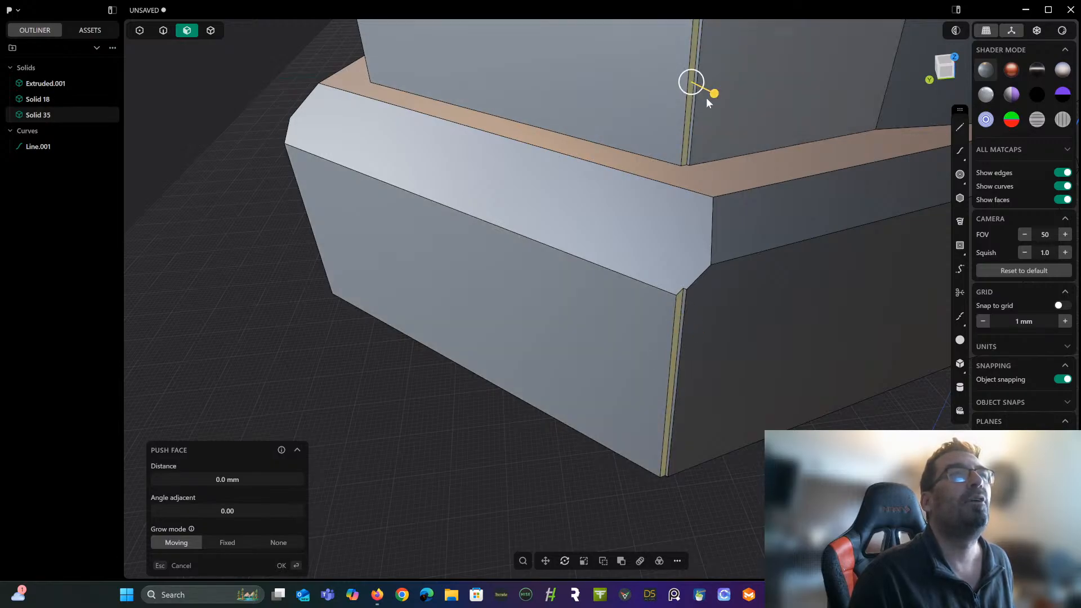
pyautogui.moveTo(707, 95); pyautogui.dragTo(693, 137)
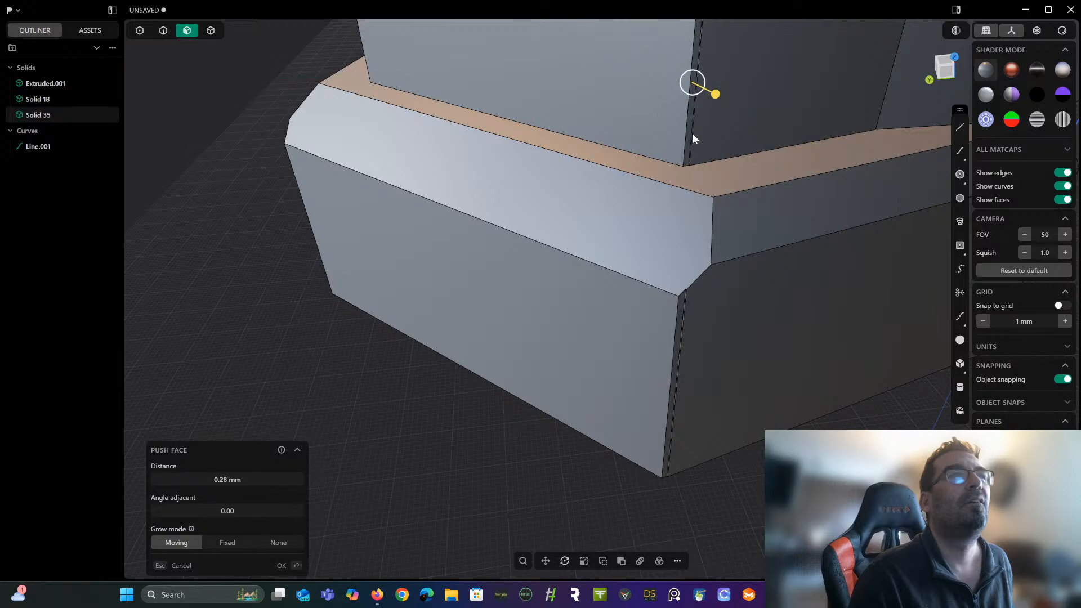
# Try to push the foot's side face inward to absorb the sliver at its front corner.
pyautogui.click(715, 328)
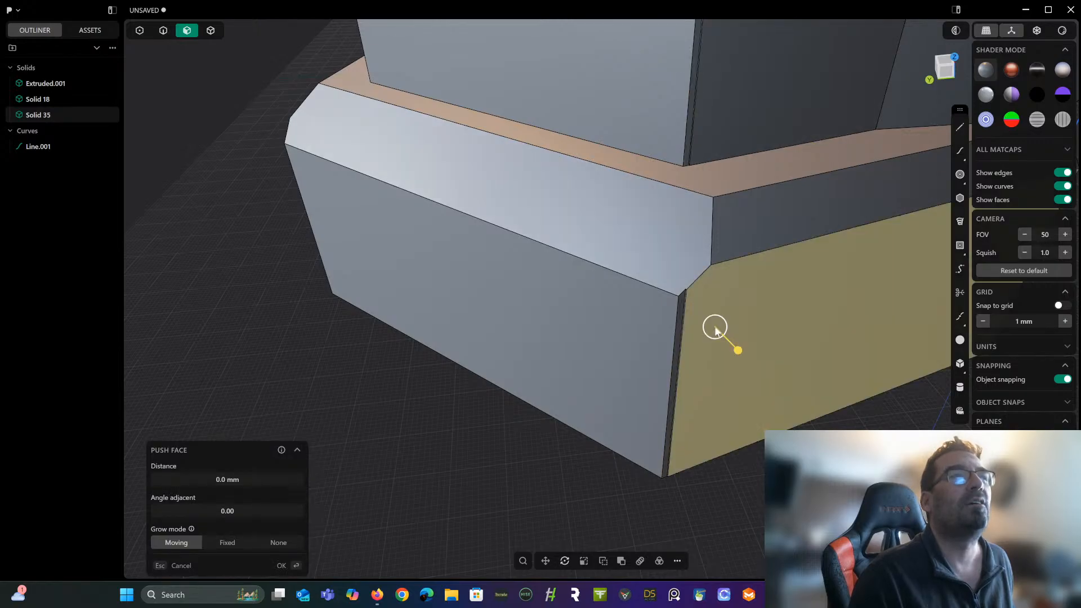
pyautogui.moveTo(737, 350); pyautogui.dragTo(706, 378)
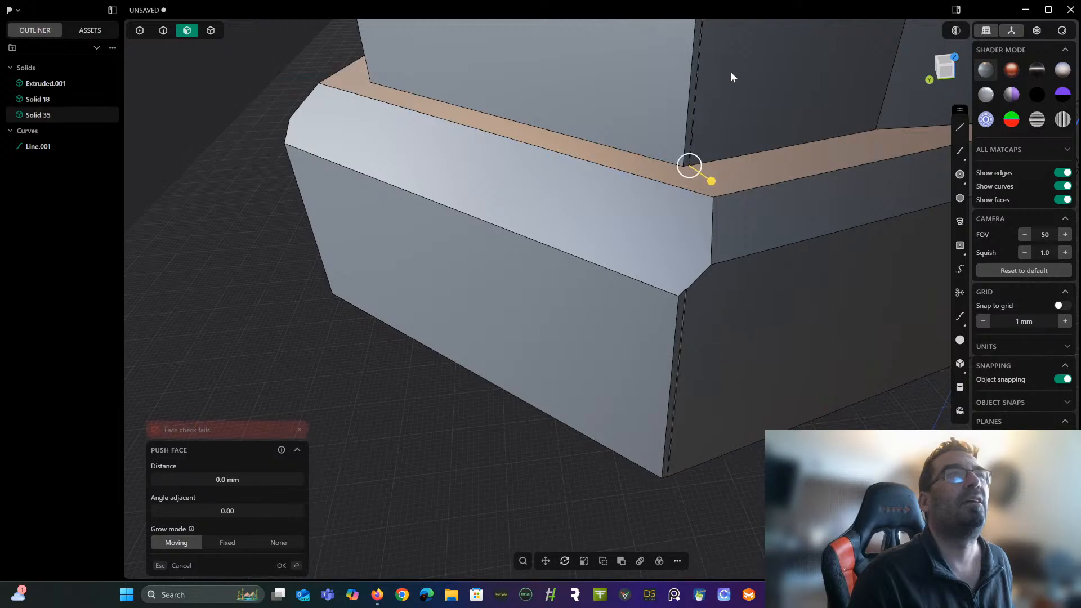
# Push the side face of the trim block inward 0.28 mm to remove the sliver at its front corner.
pyautogui.keyDown('shift'); pyautogui.moveTo(731, 71); pyautogui.dragTo(664, 216, button='middle'); pyautogui.keyUp('shift')
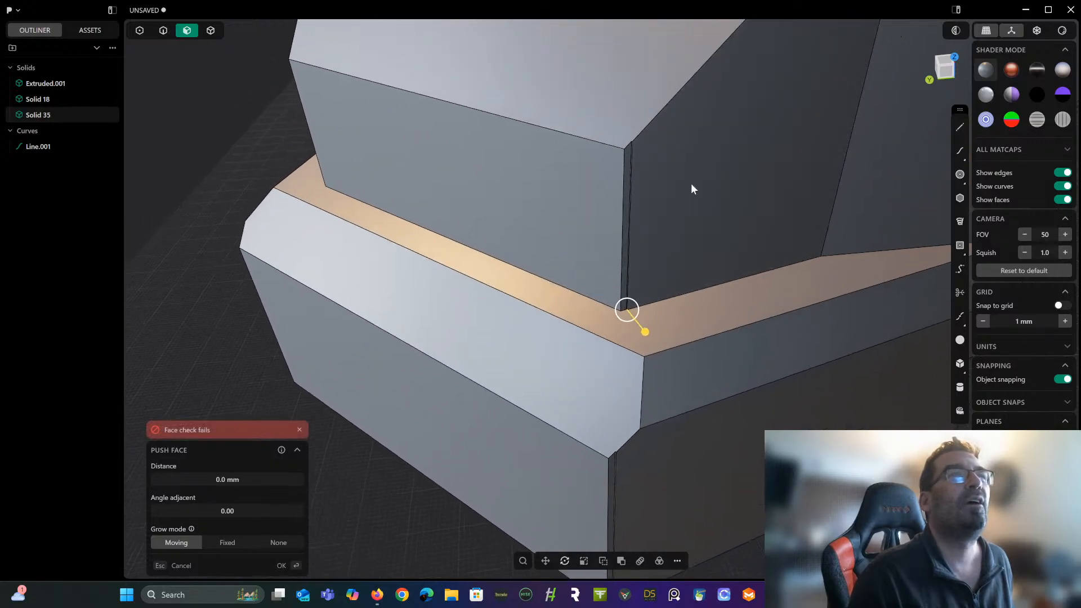
pyautogui.click(686, 199)
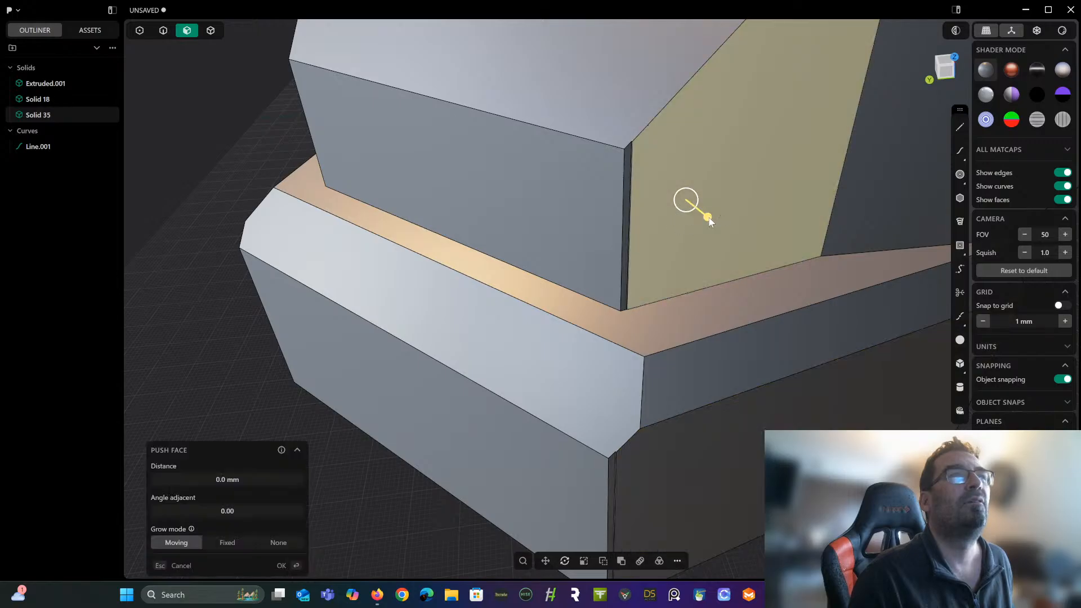
pyautogui.moveTo(708, 218); pyautogui.dragTo(706, 218)
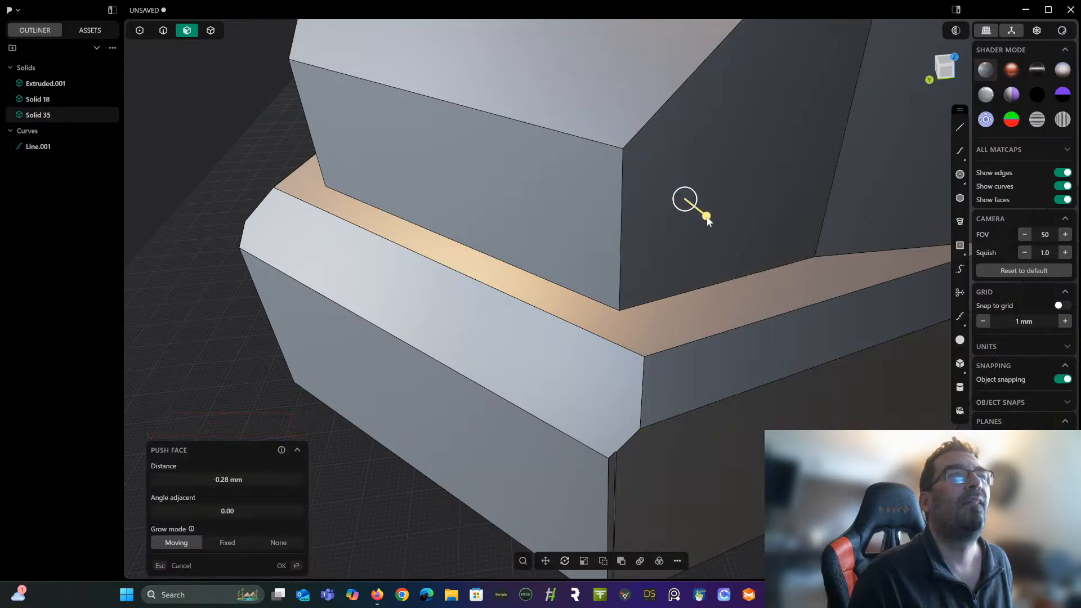
pyautogui.rightClick(711, 204)
pyautogui.scroll(-2, 710, 204)
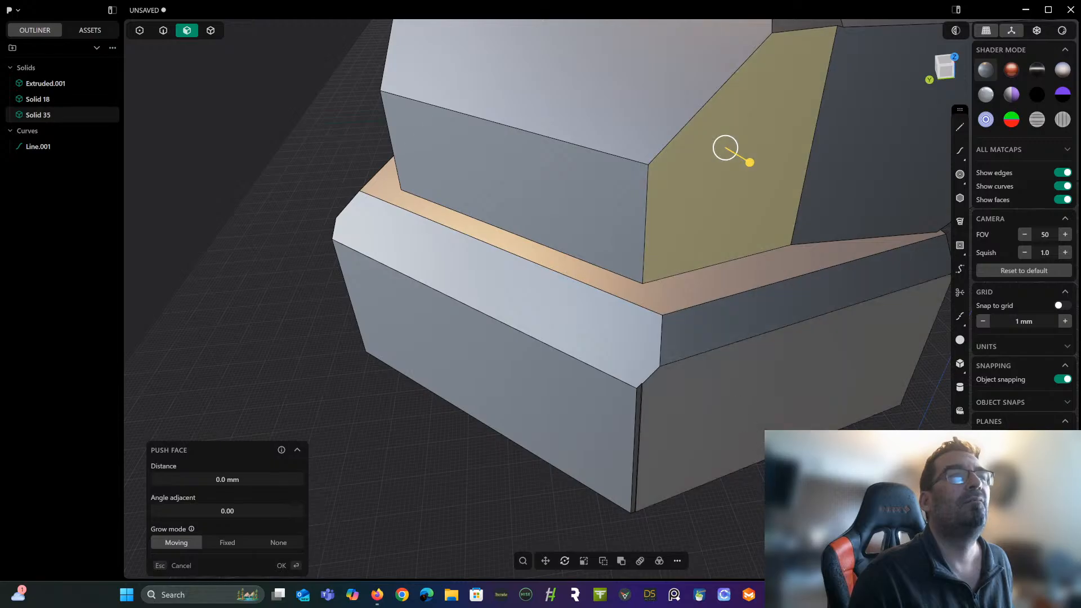
pyautogui.press('Escape')
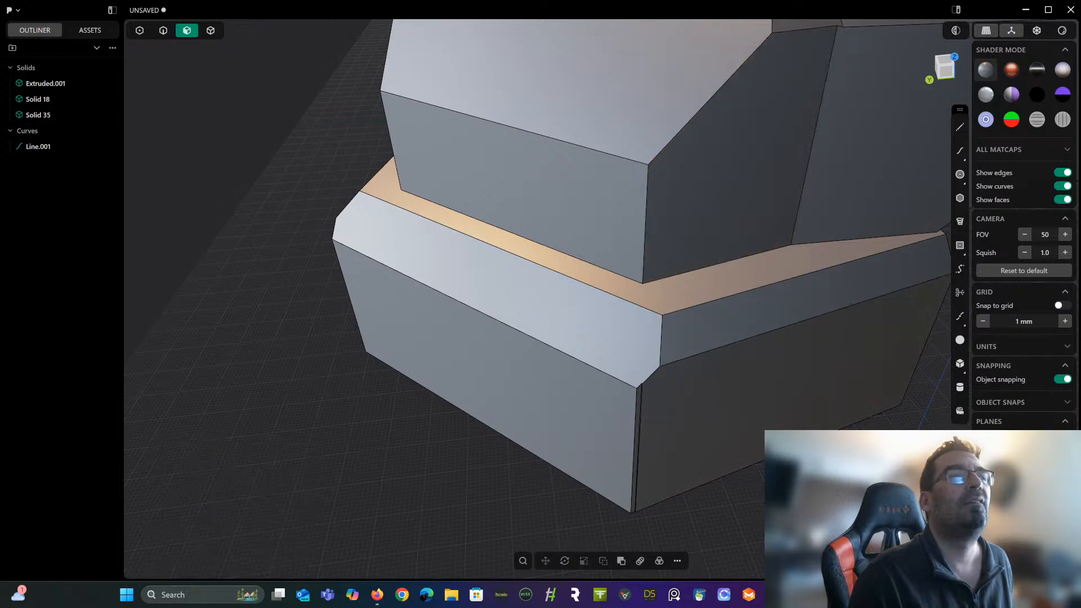
# Push the foot's side face slightly inward so it meets the front face in one clean vertical edge.
pyautogui.click(715, 437)
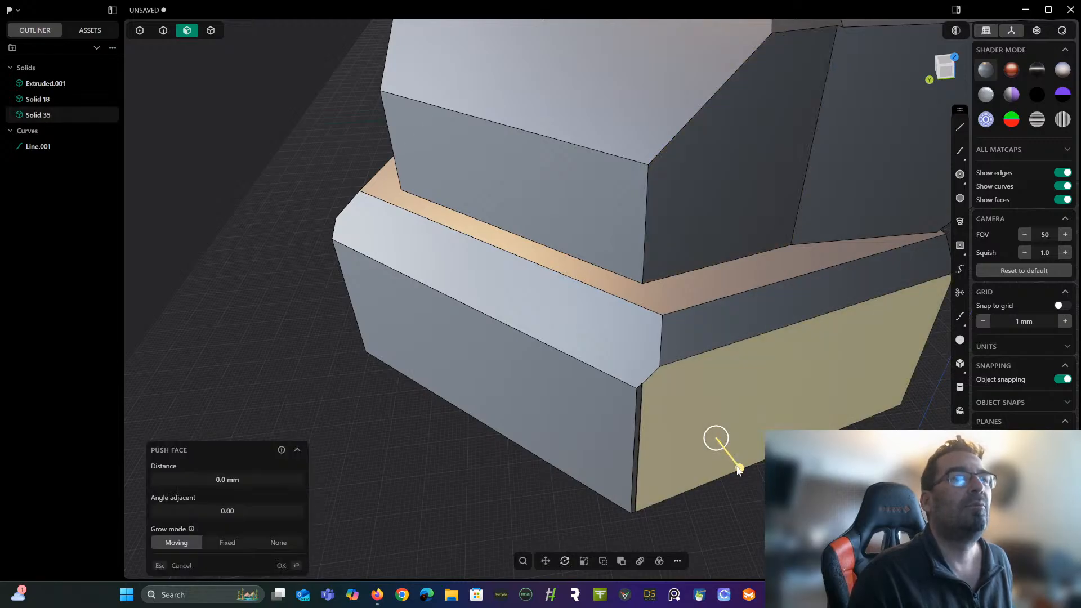
pyautogui.moveTo(740, 469); pyautogui.dragTo(738, 466)
pyautogui.press('Return')
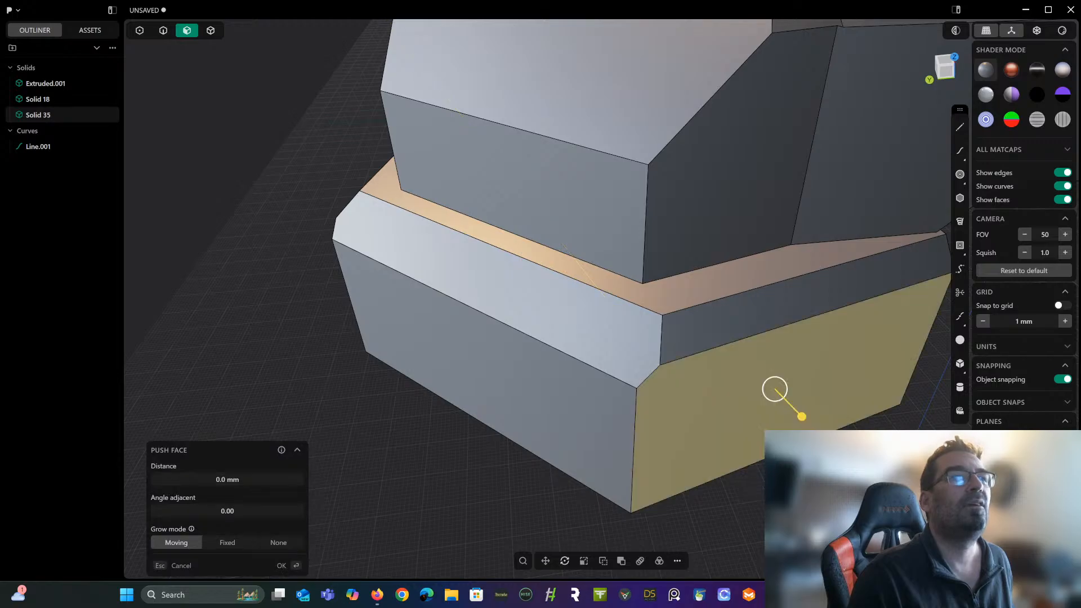
pyautogui.press('Escape')
pyautogui.scroll(-3, 834, 450)
pyautogui.scroll(8, 830, 439)
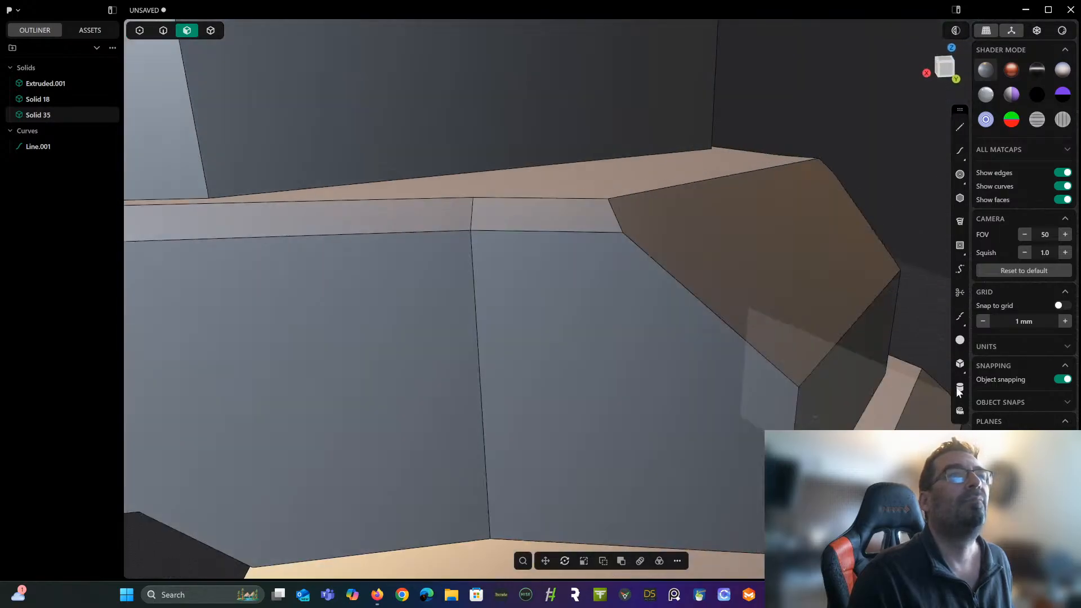
pyautogui.scroll(-8, 822, 401)
pyautogui.moveTo(822, 400); pyautogui.dragTo(802, 407, button='middle')
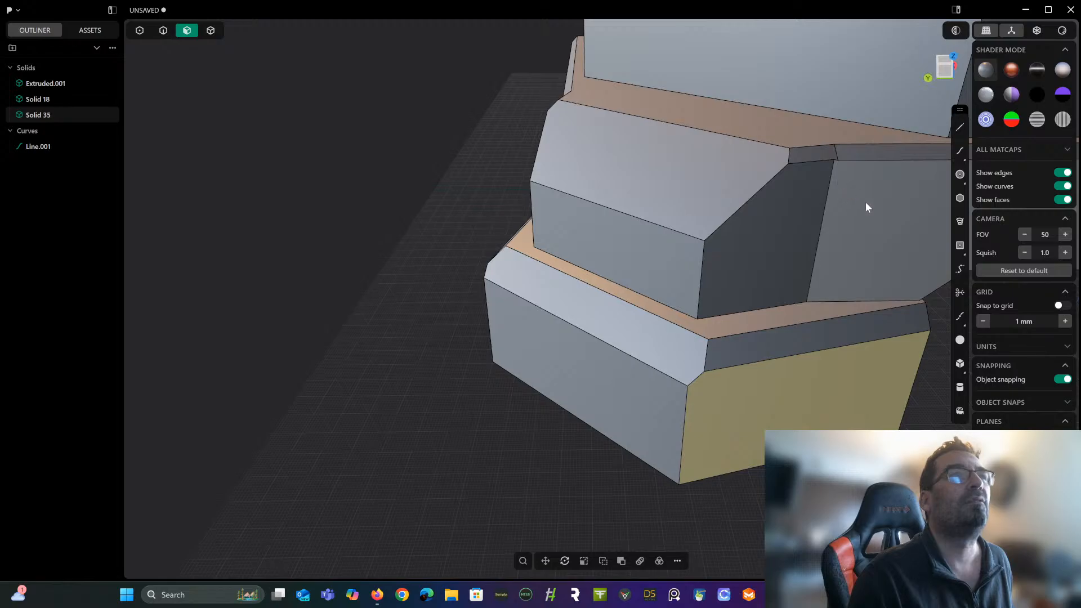
# Try to push the base trim strip's long side face next to the corner block.
pyautogui.moveTo(866, 201); pyautogui.dragTo(691, 176, button='middle')
pyautogui.scroll(5, 659, 253)
pyautogui.click(704, 167)
pyautogui.press('o')
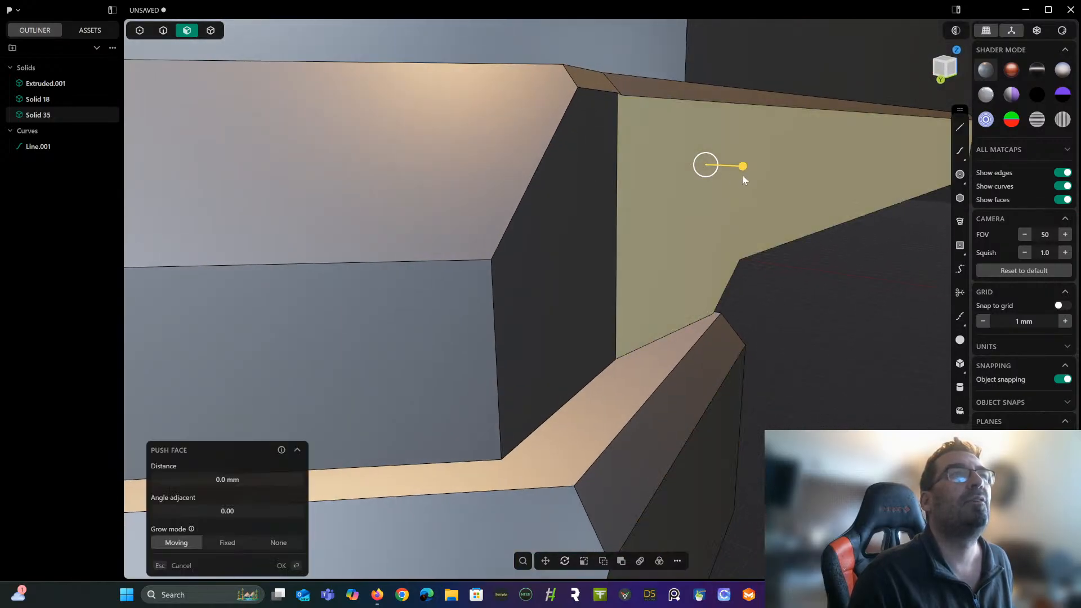
pyautogui.moveTo(742, 167); pyautogui.dragTo(743, 169)
pyautogui.hotkey('ctrl', 'z')
pyautogui.scroll(-6, 814, 250)
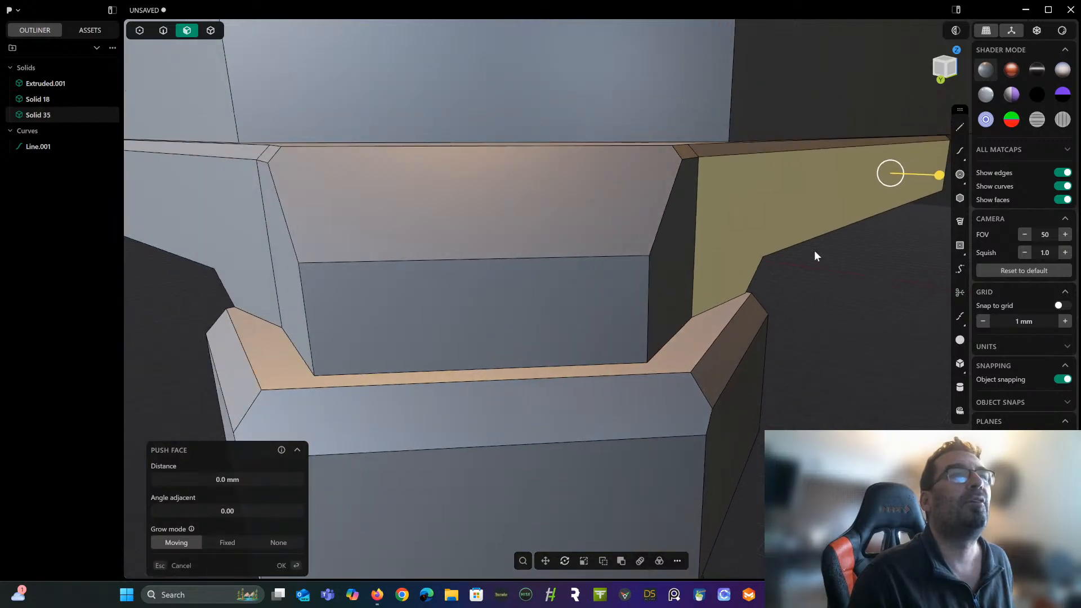
pyautogui.moveTo(832, 256); pyautogui.dragTo(469, 373, button='middle')
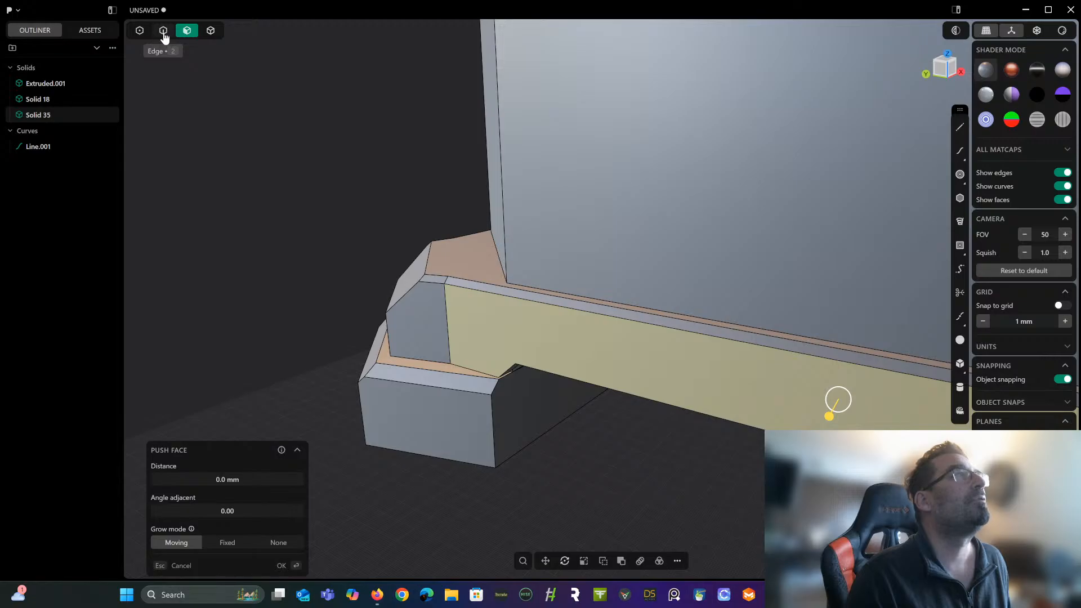
pyautogui.scroll(2, 258, 144)
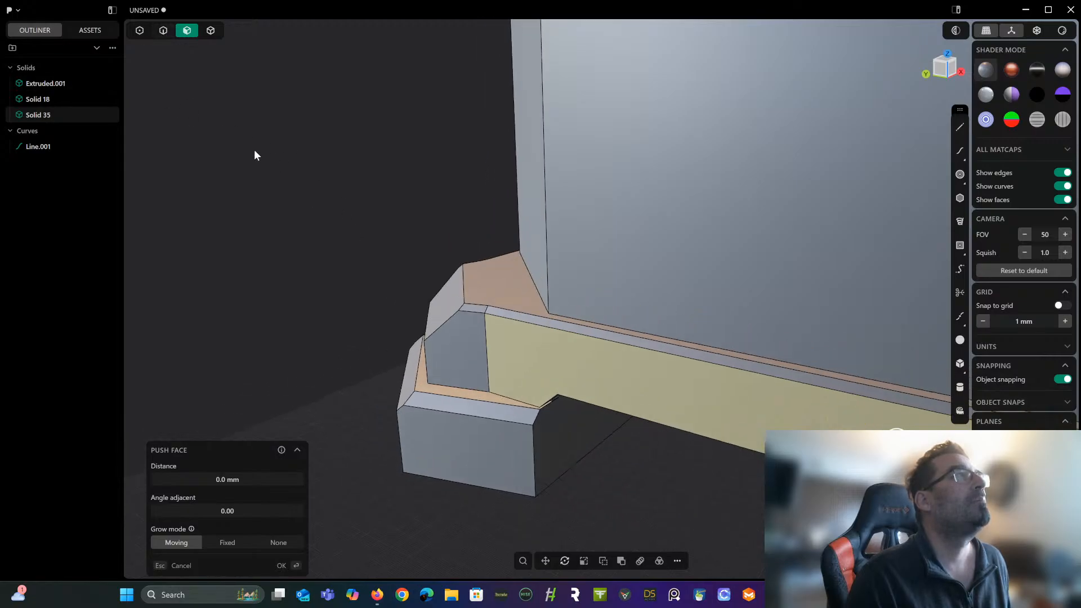
pyautogui.press('Escape')
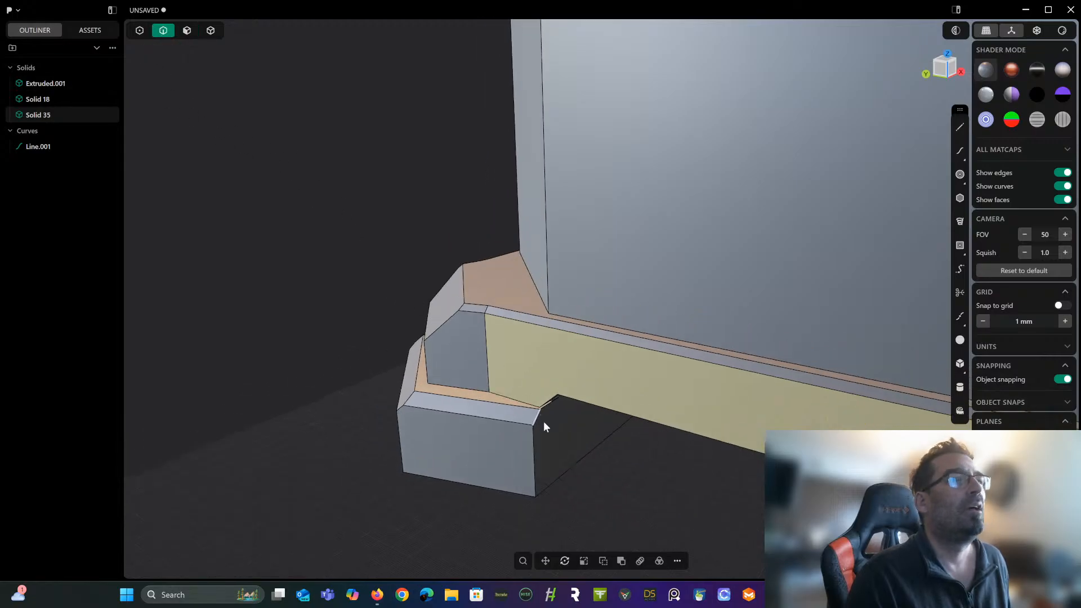
pyautogui.click(535, 438)
pyautogui.press('f')
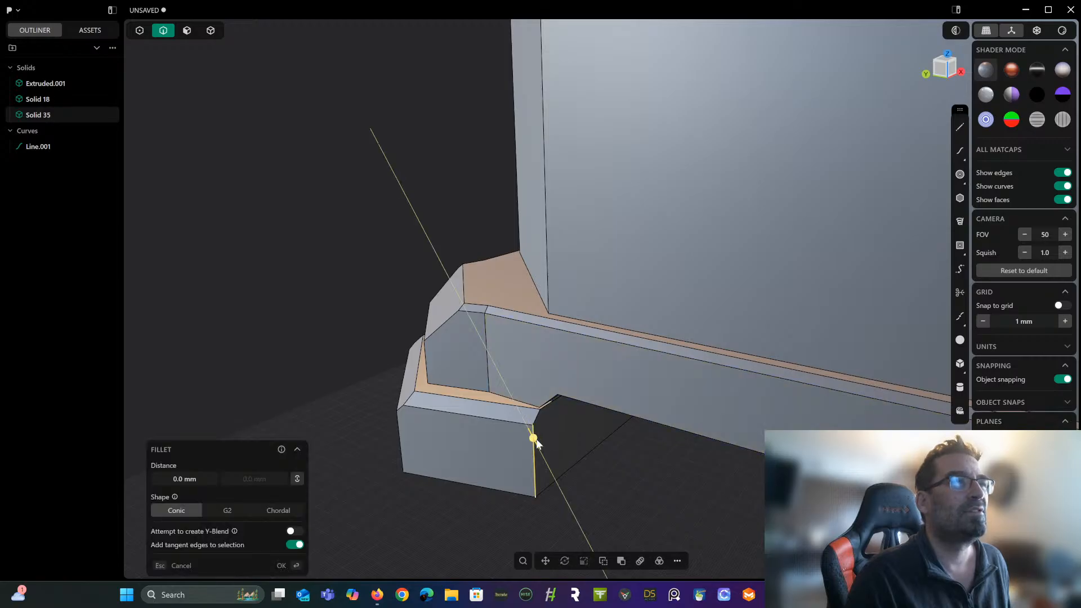
pyautogui.press('c')
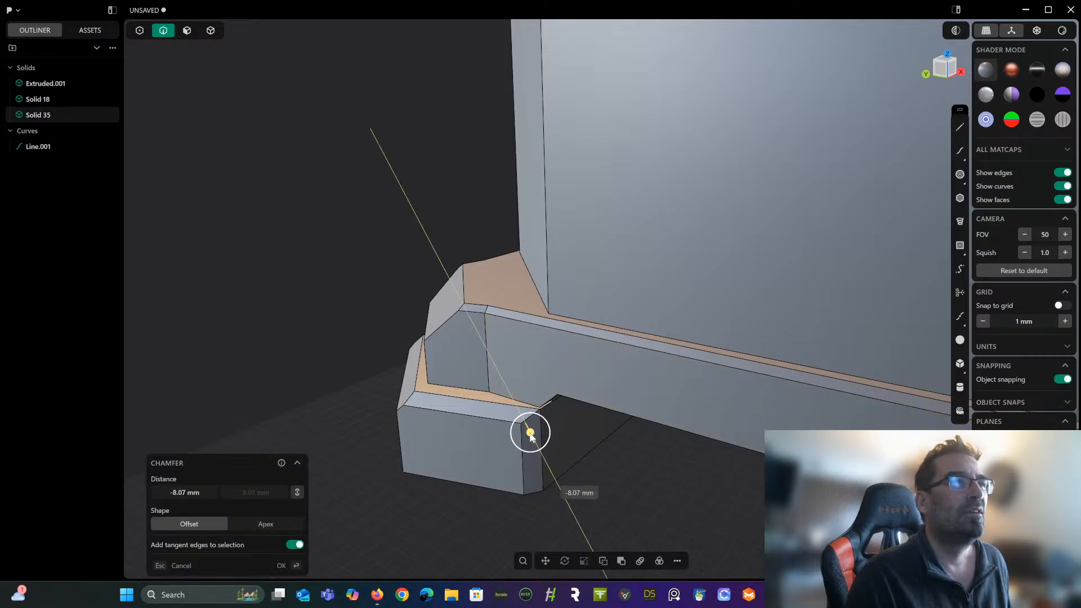
pyautogui.press('Escape')
# Chamfer the foot's outer vertical corner edges by about 4.7 mm.
pyautogui.moveTo(571, 446); pyautogui.dragTo(461, 340, button='middle')
pyautogui.press('f')
pyautogui.click(508, 347)
pyautogui.moveTo(702, 349); pyautogui.dragTo(453, 265, button='middle')
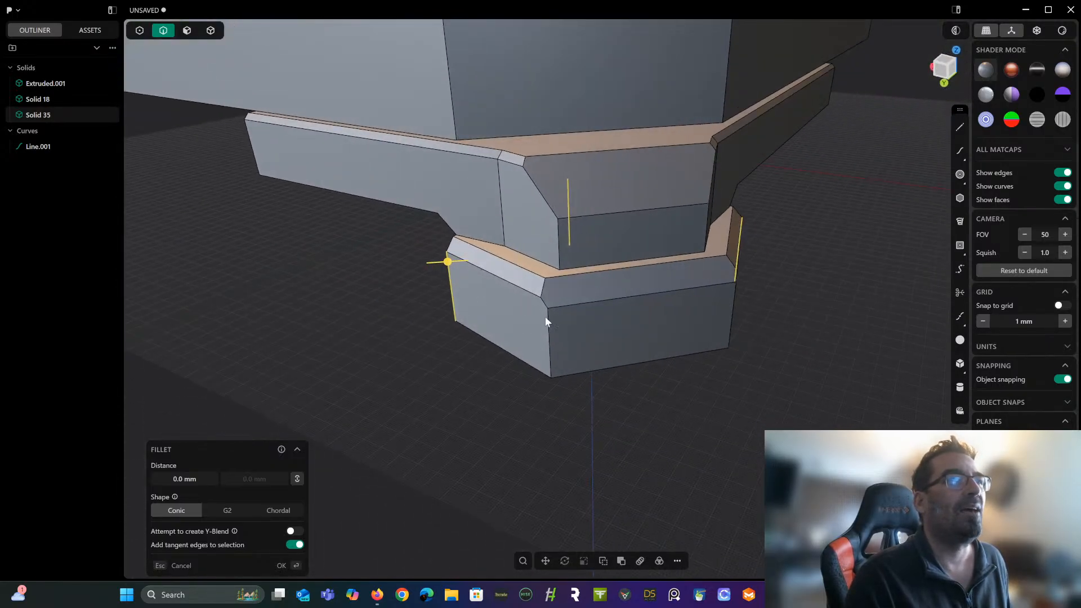
pyautogui.moveTo(550, 321); pyautogui.dragTo(582, 330, button='middle')
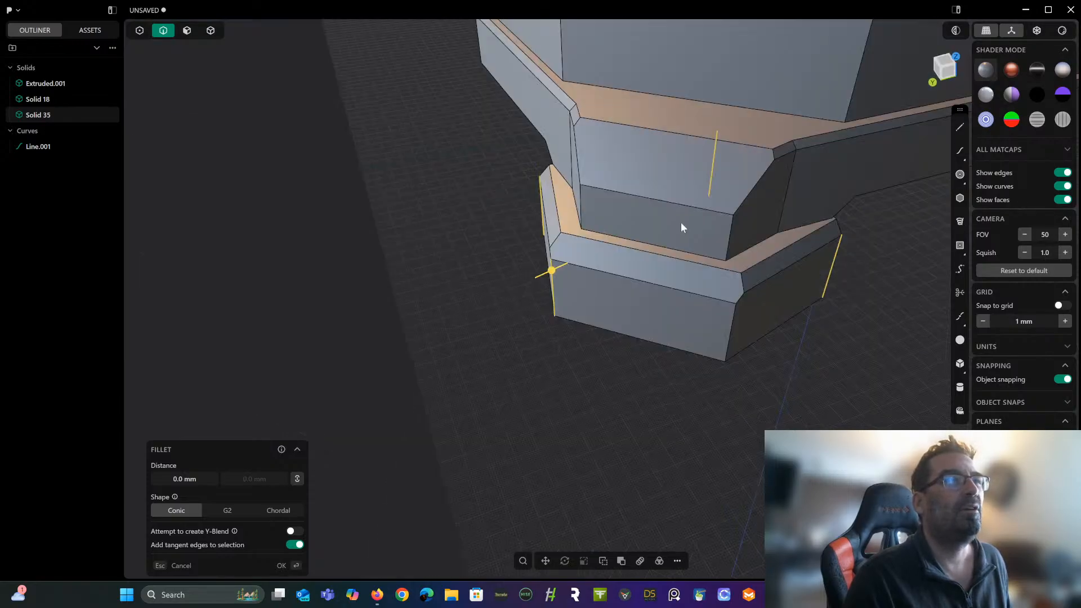
pyautogui.moveTo(731, 332)
pyautogui.mouseDown()
pyautogui.moveTo(735, 322)
pyautogui.moveTo(735, 332)
pyautogui.mouseUp()
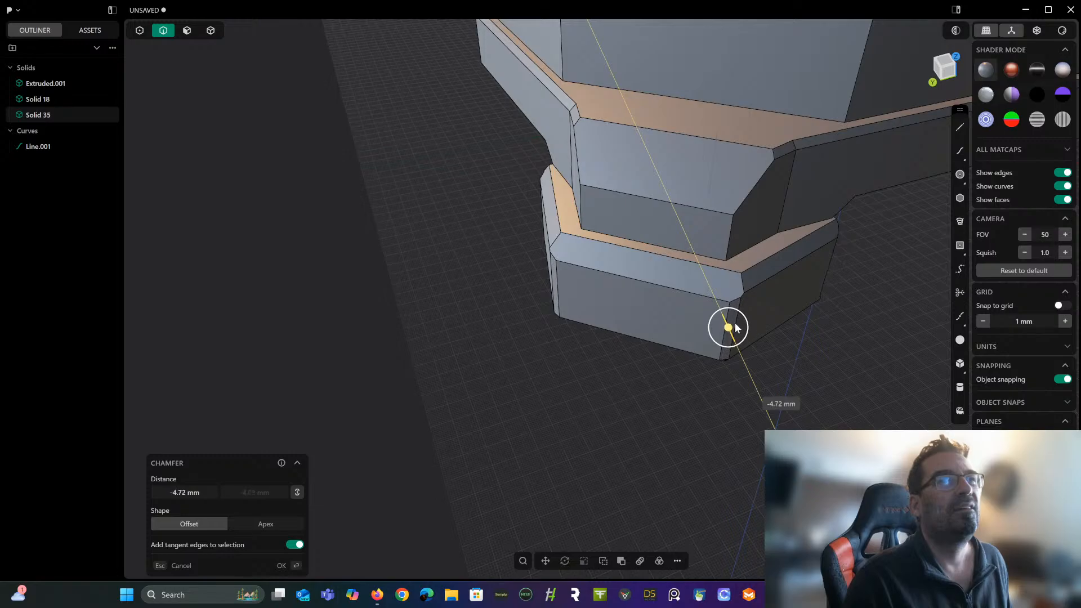
pyautogui.rightClick(638, 385)
# Push the inner back face of the trim's corner block further inward beneath the box.
pyautogui.moveTo(638, 385); pyautogui.dragTo(822, 303, button='middle')
pyautogui.moveTo(603, 364); pyautogui.dragTo(573, 273, button='middle')
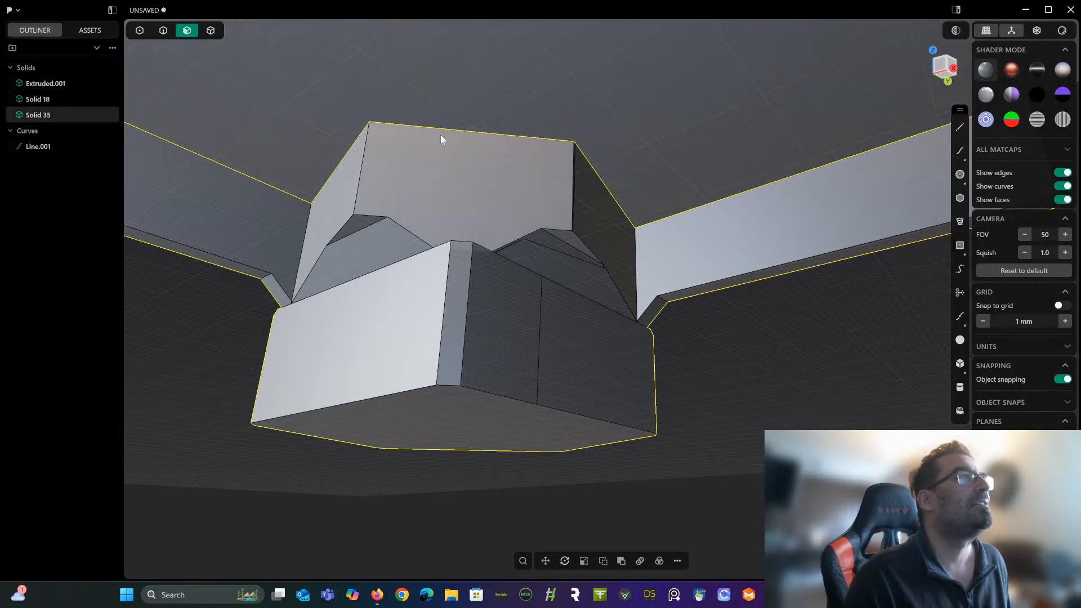
pyautogui.click(439, 134)
pyautogui.moveTo(435, 123); pyautogui.dragTo(432, 30)
pyautogui.click(480, 115)
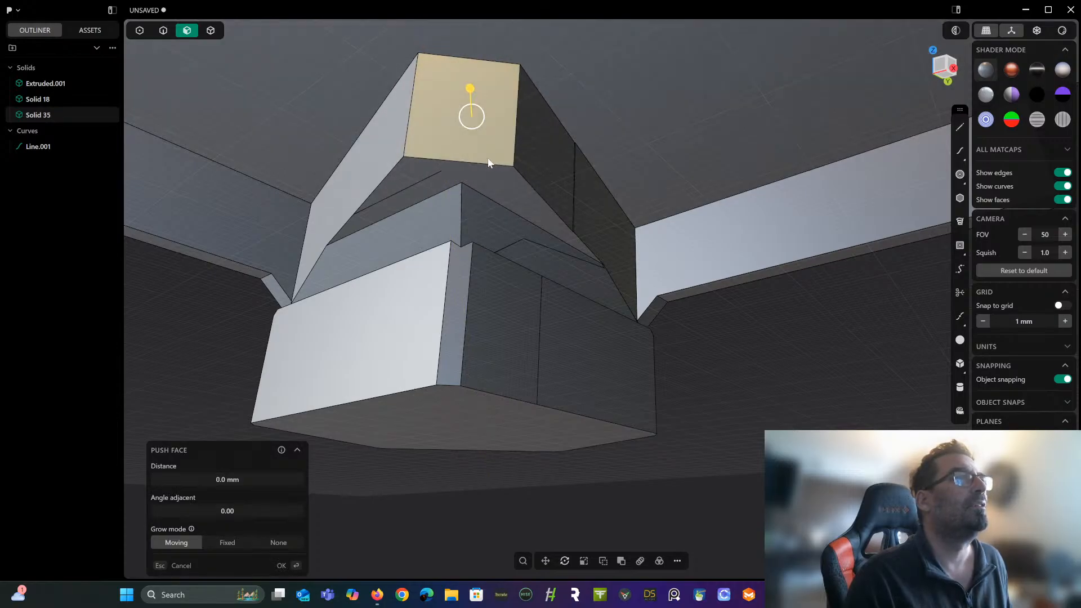
pyautogui.moveTo(490, 163); pyautogui.dragTo(204, 174, button='middle')
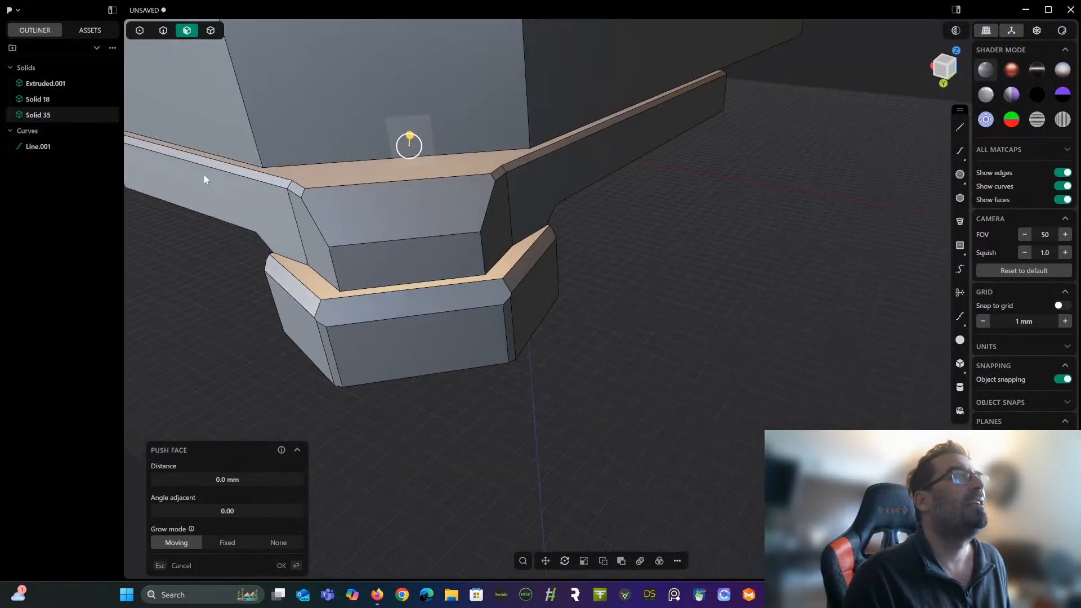
# Mirror the corner trim and foot solid along the X axis, cutting at the mirror plane and uniting the halves.
pyautogui.click(212, 33)
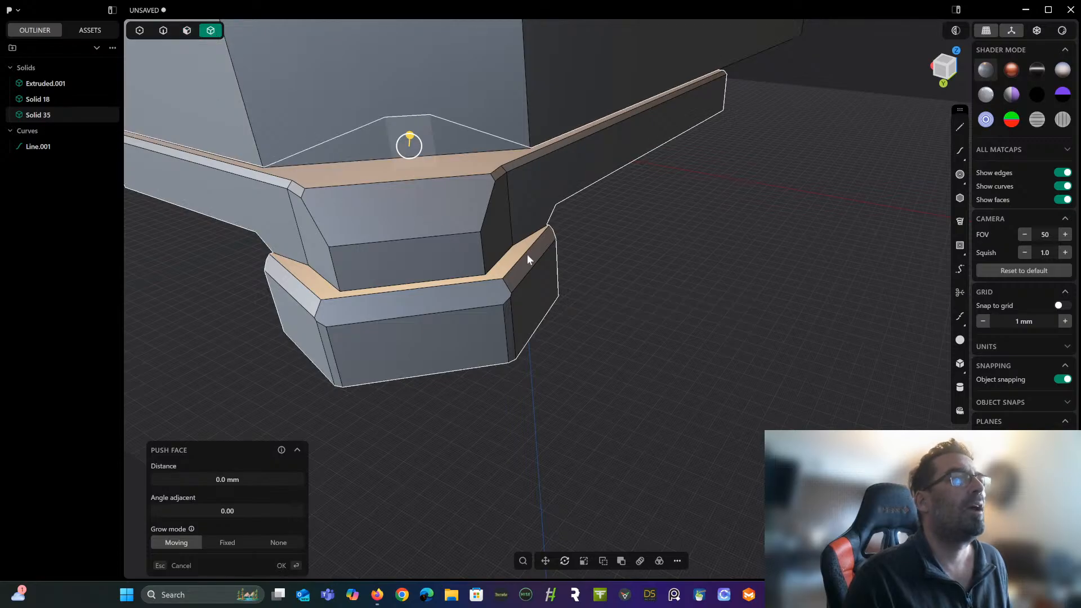
pyautogui.click(615, 274)
pyautogui.click(429, 254)
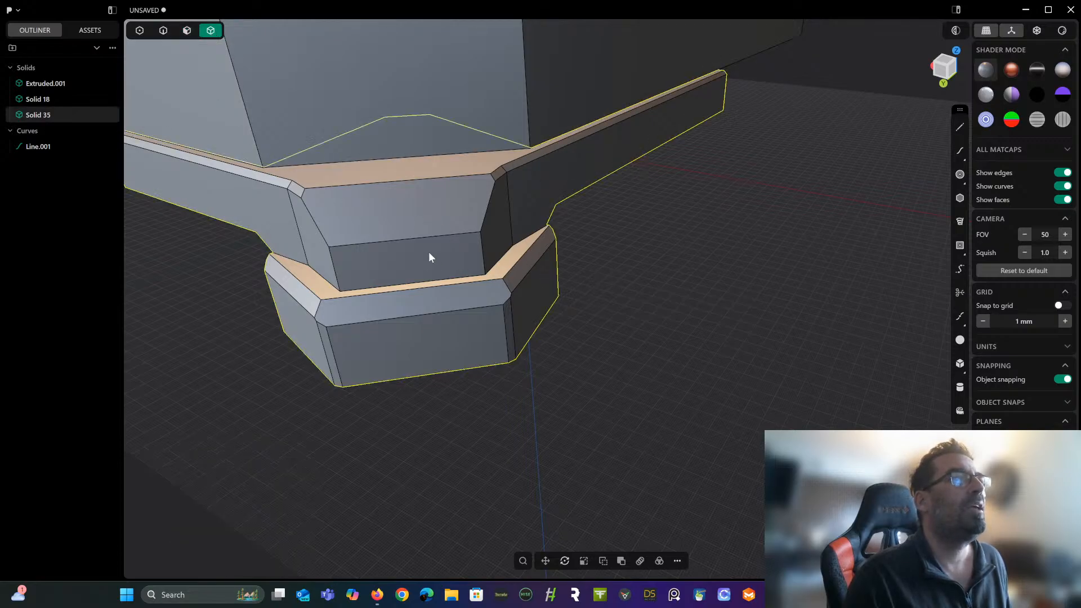
pyautogui.click(523, 560)
pyautogui.click(604, 394)
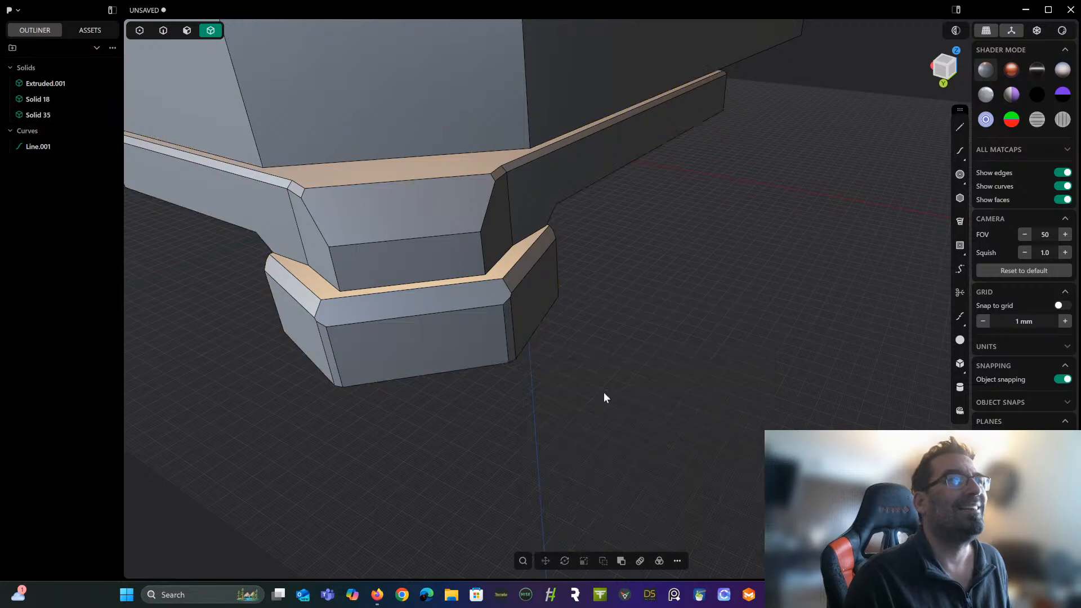
pyautogui.scroll(-5, 614, 339)
pyautogui.moveTo(613, 339); pyautogui.dragTo(673, 288, button='right')
pyautogui.click(501, 311)
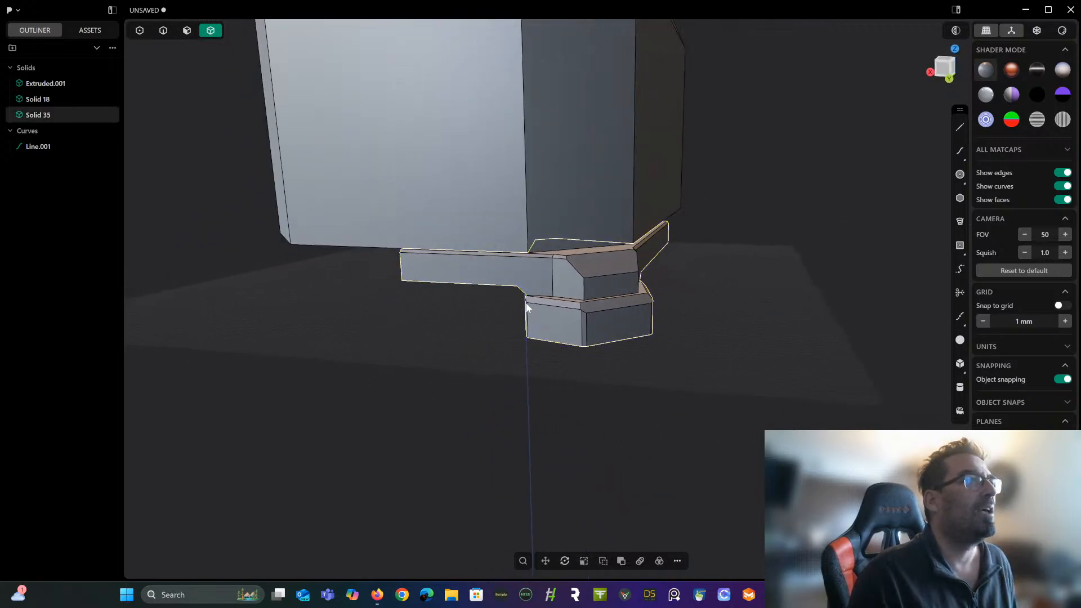
pyautogui.hotkey('alt', 'x')
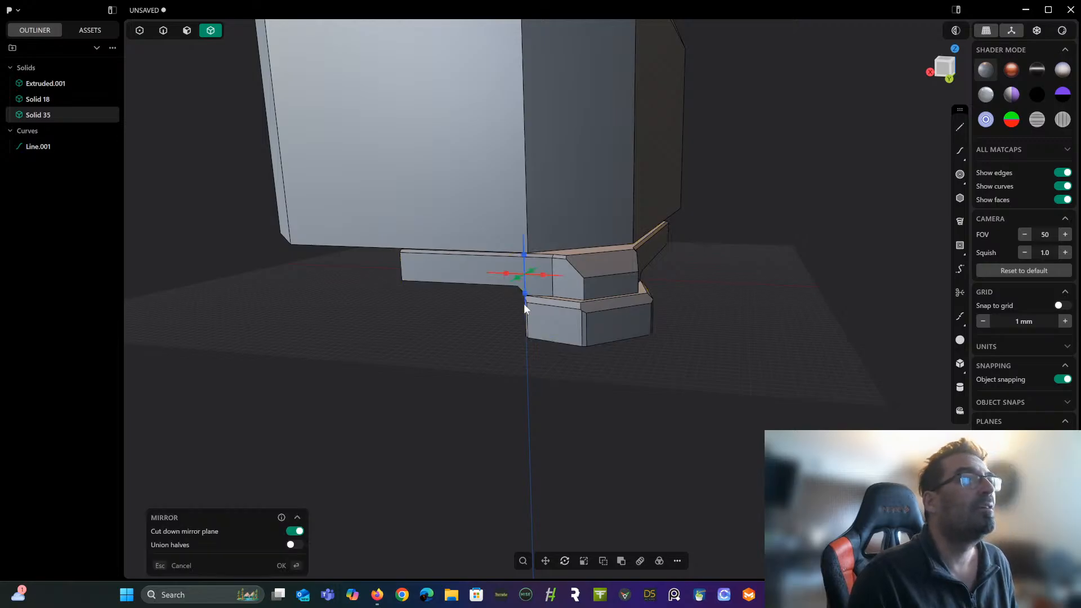
pyautogui.click(541, 274)
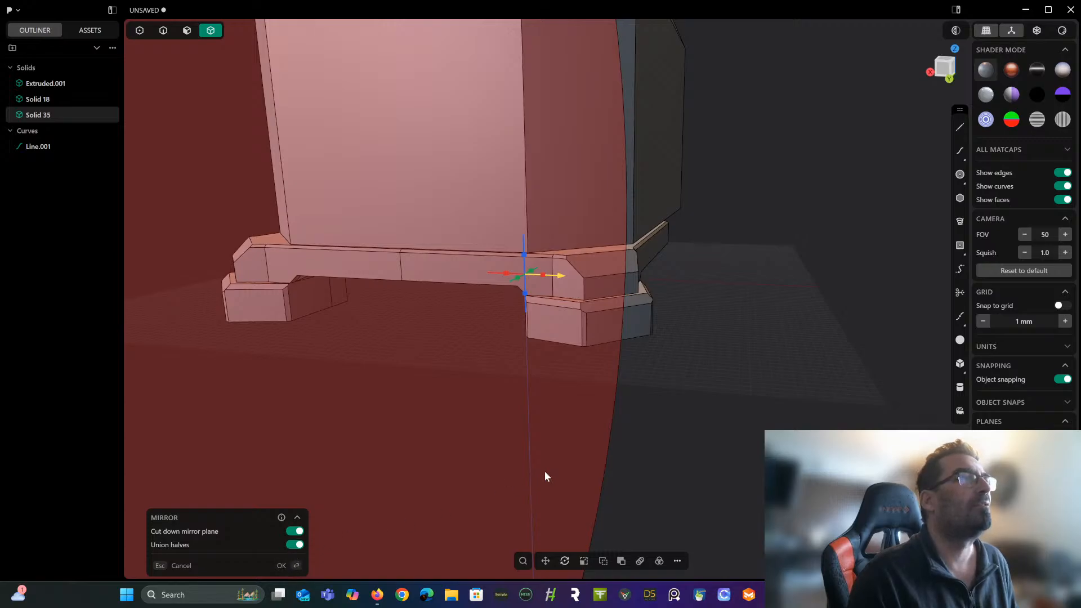
pyautogui.press('Return')
# Mirror the two-footed trim solid along the Y axis to the opposite side of the box, with its halves united.
pyautogui.moveTo(545, 473); pyautogui.dragTo(654, 355, button='middle')
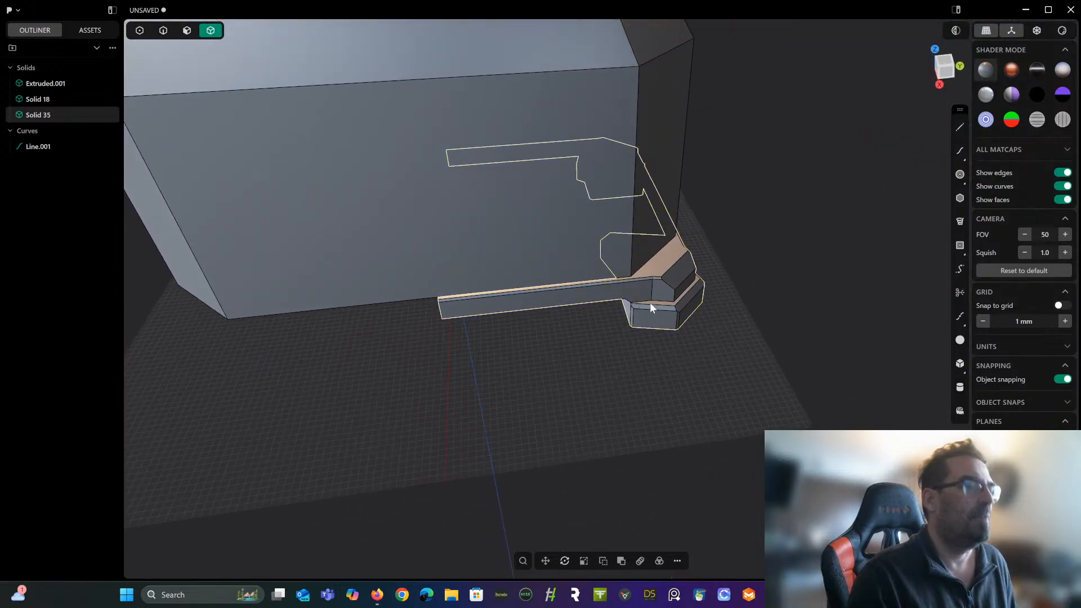
pyautogui.hotkey('alt', 'x')
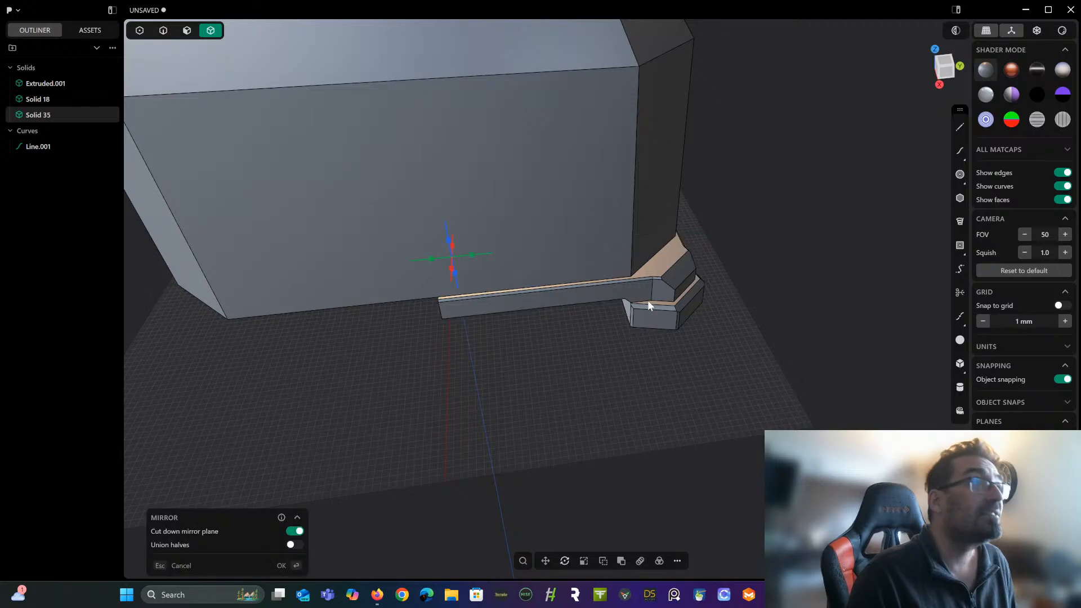
pyautogui.click(472, 256)
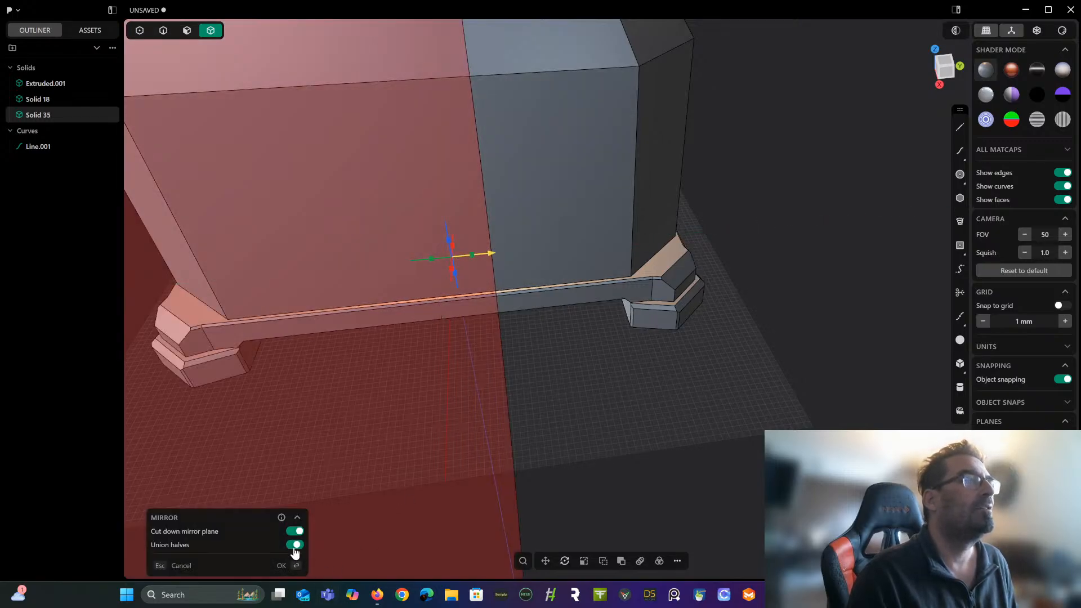
# Complete the mirror of the footed base with the mirror-plane cut and union of the halves enabled, and deselect it.
pyautogui.press('Return')
pyautogui.scroll(-4, 488, 417)
pyautogui.moveTo(489, 418); pyautogui.dragTo(858, 384, button='middle')
pyautogui.scroll(-3, 616, 364)
pyautogui.moveTo(794, 367); pyautogui.dragTo(758, 339, button='middle')
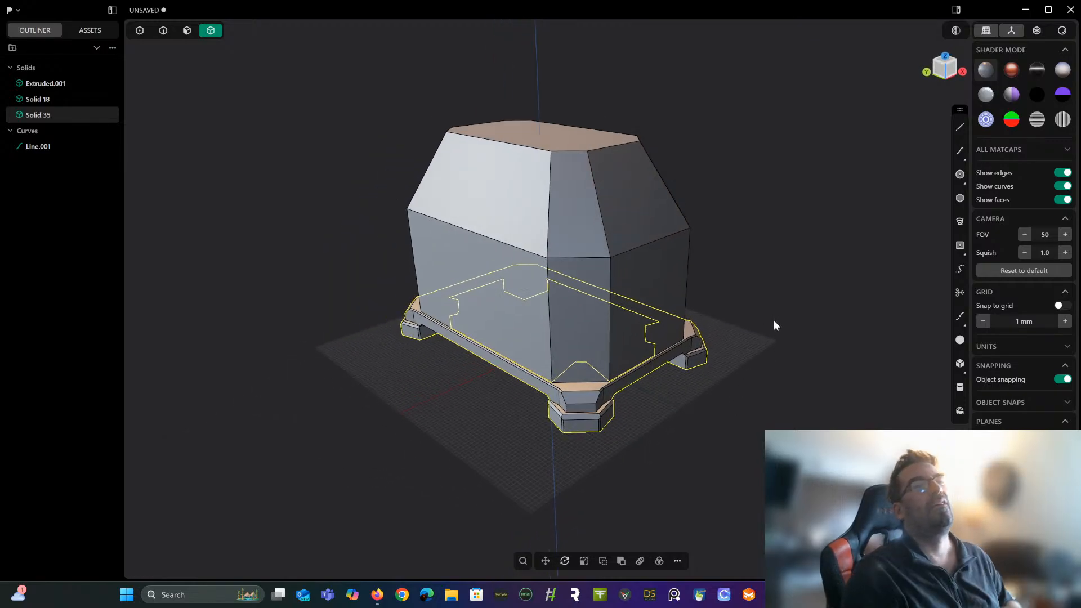
pyautogui.click(806, 297)
# Push the inner side faces of the base rails inward by about 22 mm to widen the rails under the chest.
pyautogui.moveTo(790, 304); pyautogui.dragTo(859, 225, button='middle')
pyautogui.moveTo(752, 275); pyautogui.dragTo(656, 311, button='middle')
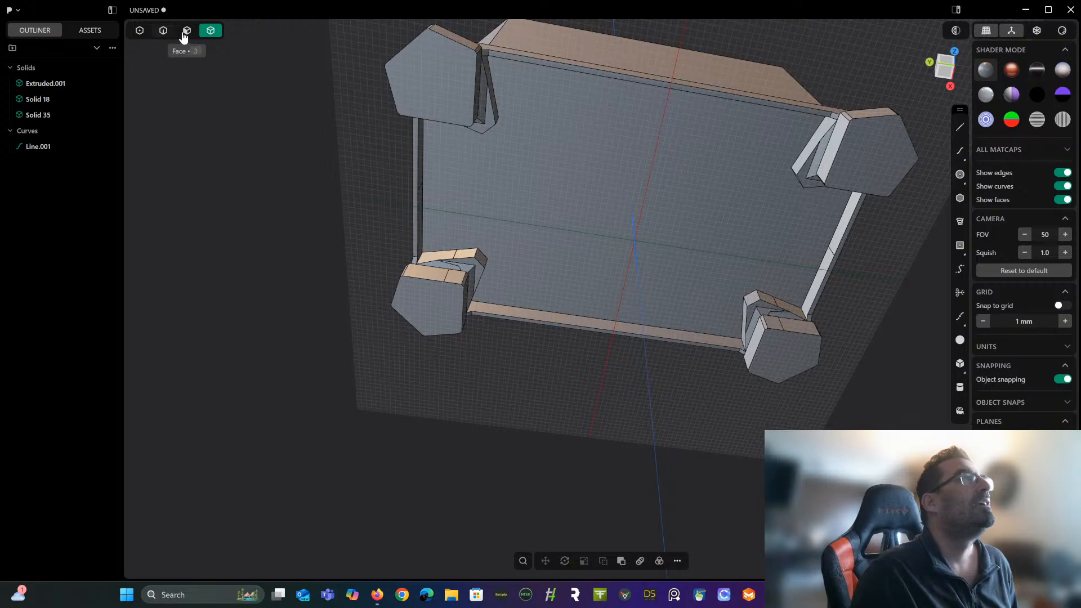
pyautogui.click(544, 316)
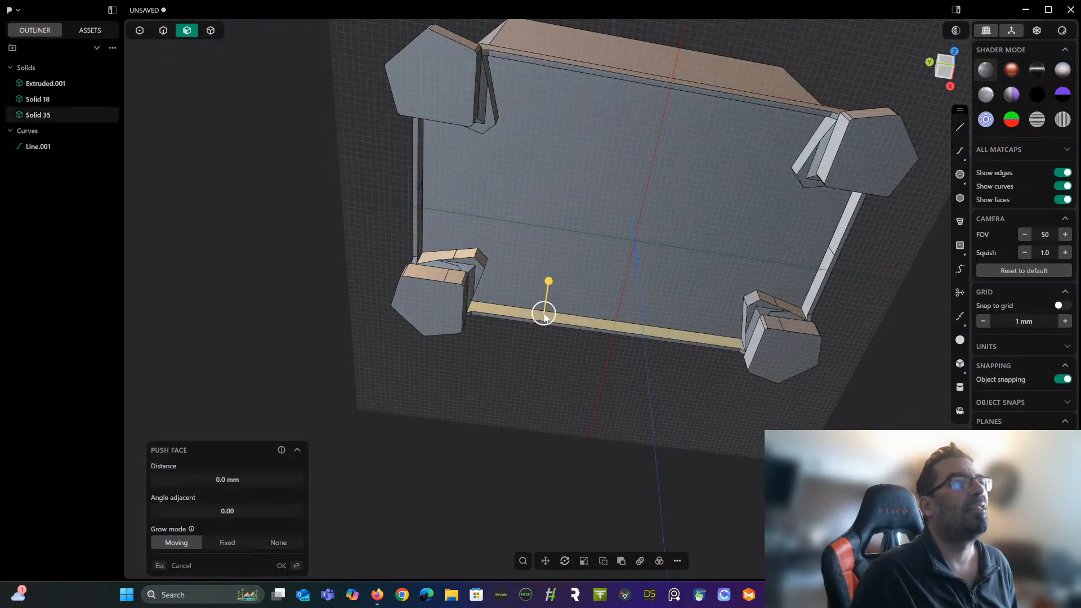
pyautogui.click(421, 159)
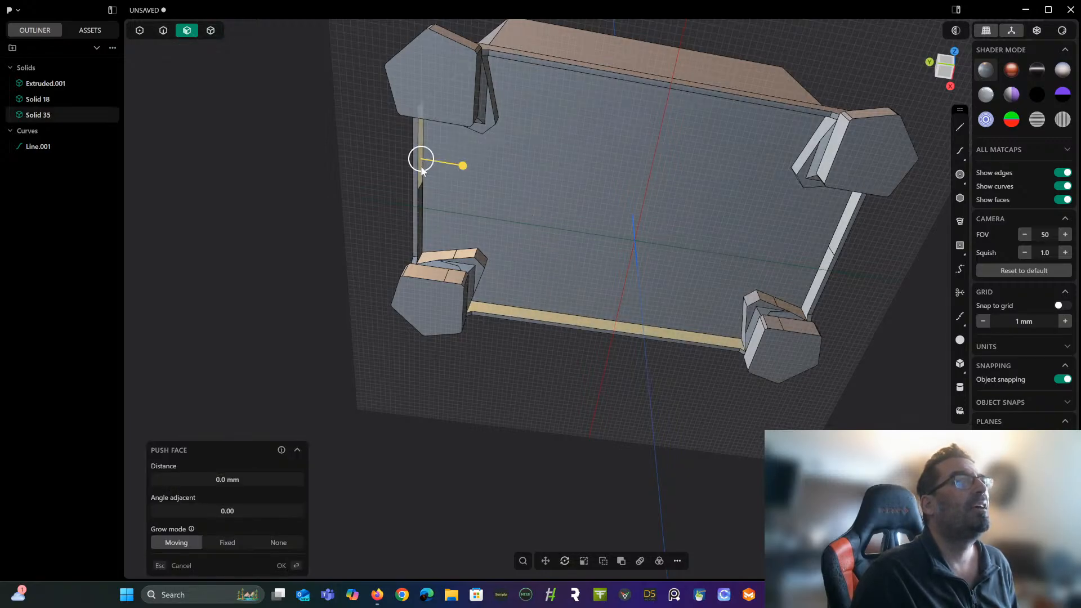
pyautogui.moveTo(421, 200); pyautogui.dragTo(701, 156, button='middle')
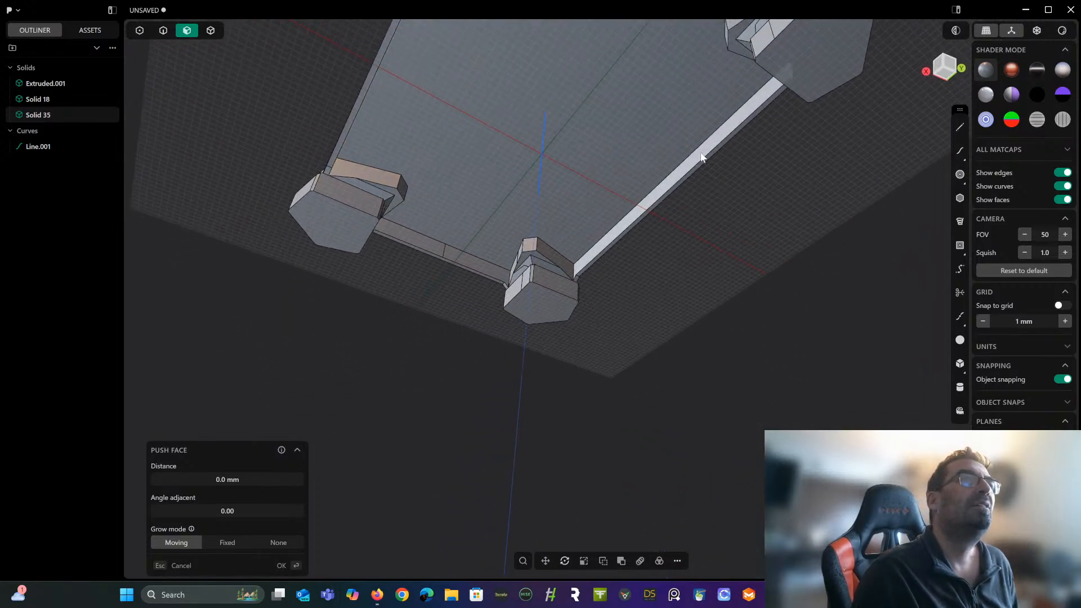
pyautogui.click(454, 253)
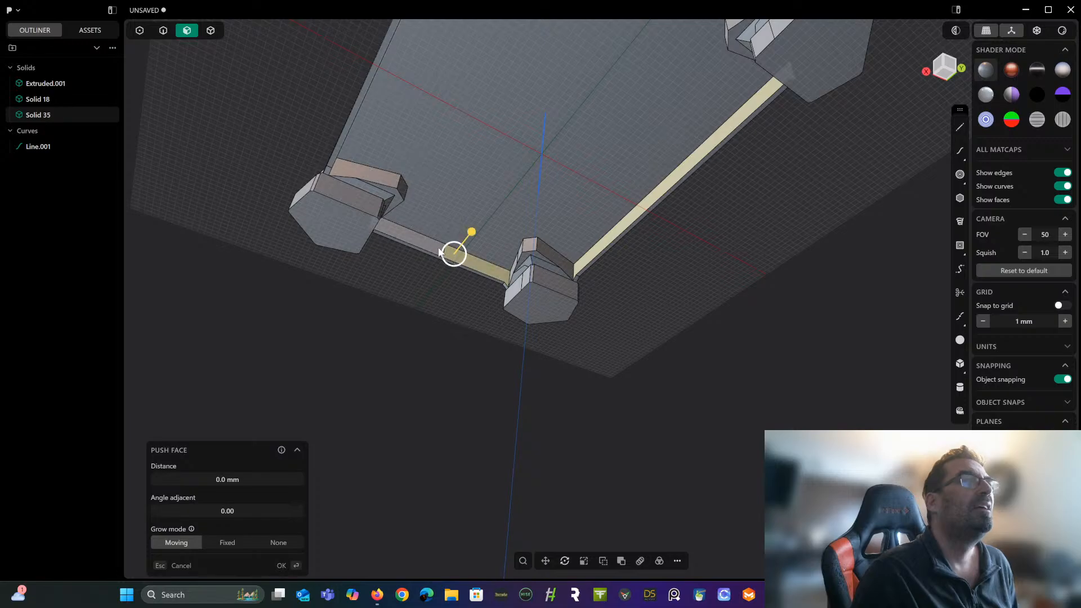
pyautogui.moveTo(426, 241); pyautogui.dragTo(468, 240, button='middle')
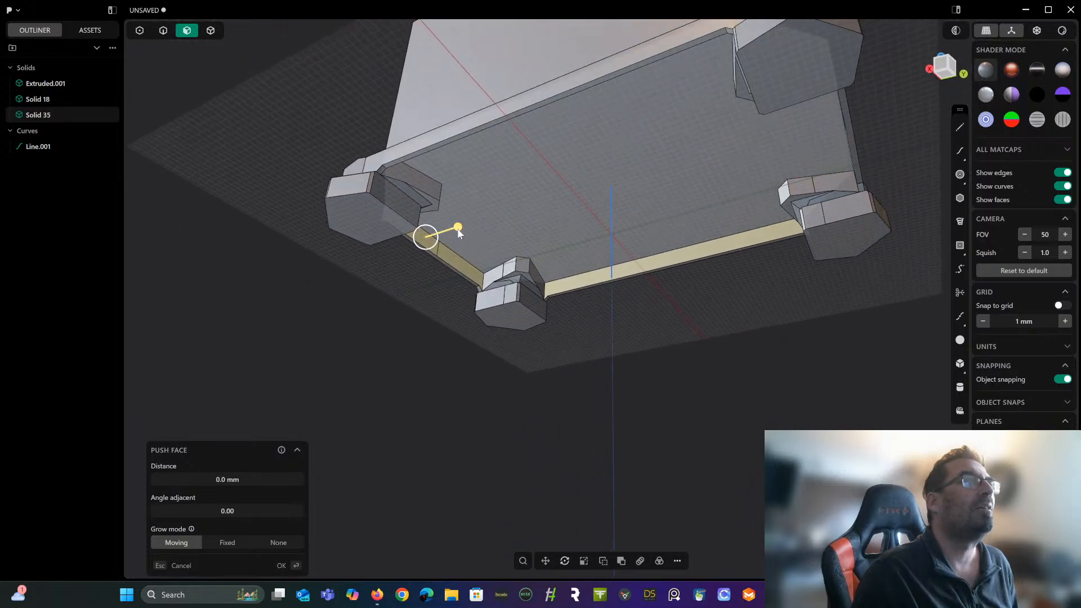
pyautogui.moveTo(458, 231)
pyautogui.mouseDown()
pyautogui.moveTo(477, 225)
pyautogui.moveTo(467, 229)
pyautogui.mouseUp()
pyautogui.scroll(-1, 471, 229)
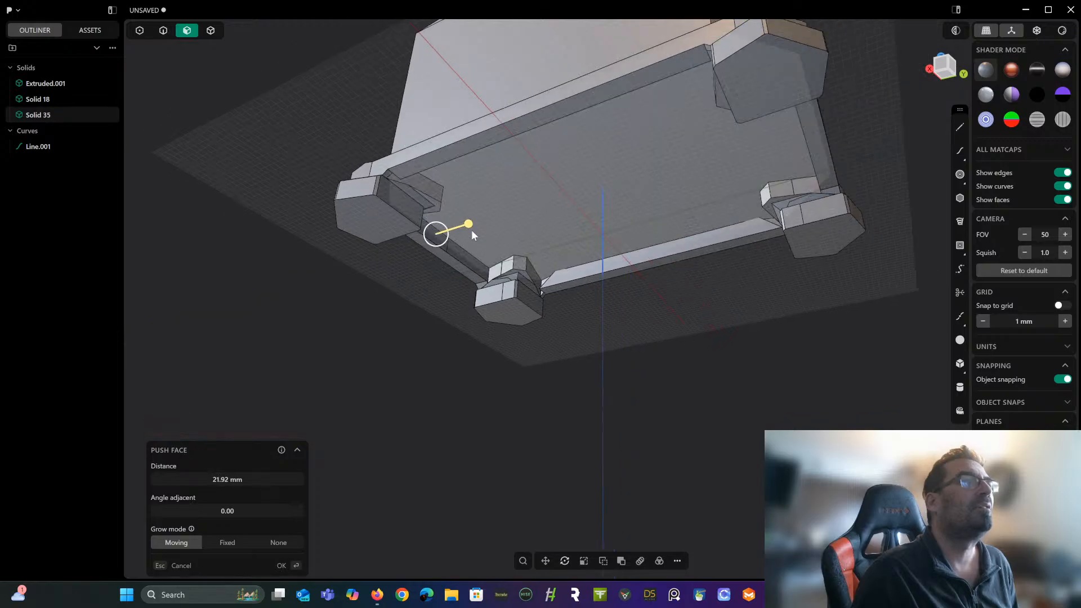
pyautogui.rightClick(615, 325)
# Hide the tapered lid, Solid 18, to expose the upper face of the chest body.
pyautogui.moveTo(615, 326)
pyautogui.mouseDown(button='middle')
pyautogui.moveTo(684, 282)
pyautogui.moveTo(687, 302)
pyautogui.moveTo(647, 346)
pyautogui.moveTo(607, 343)
pyautogui.mouseUp(button='middle')
pyautogui.scroll(2, 544, 245)
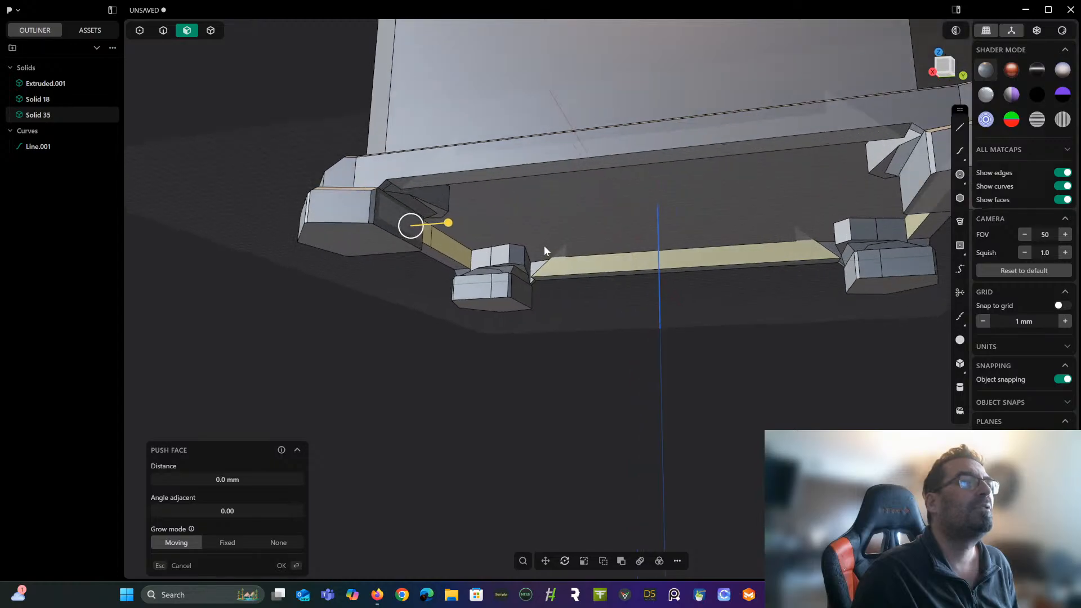
pyautogui.moveTo(543, 250); pyautogui.dragTo(574, 237, button='middle')
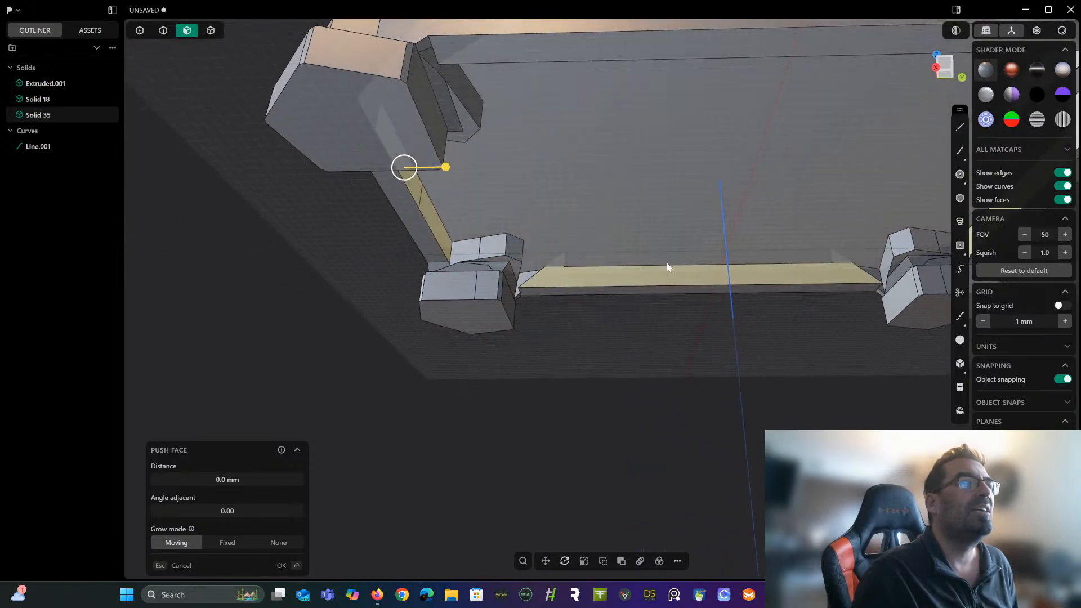
pyautogui.moveTo(667, 262); pyautogui.dragTo(428, 291, button='middle')
pyautogui.scroll(2, 750, 236)
pyautogui.scroll(-5, 682, 247)
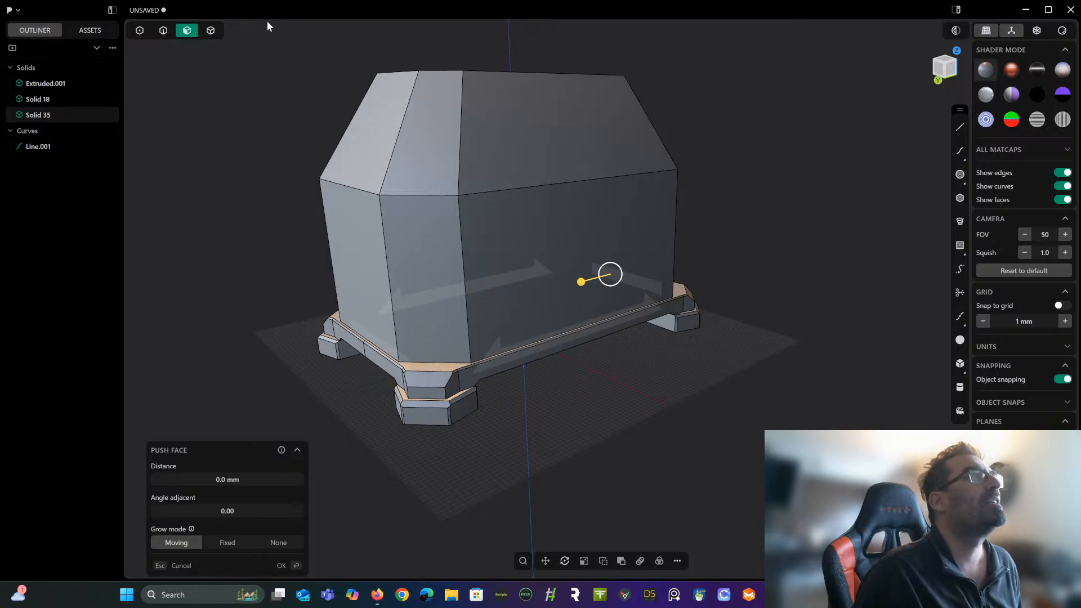
pyautogui.click(213, 30)
pyautogui.click(461, 125)
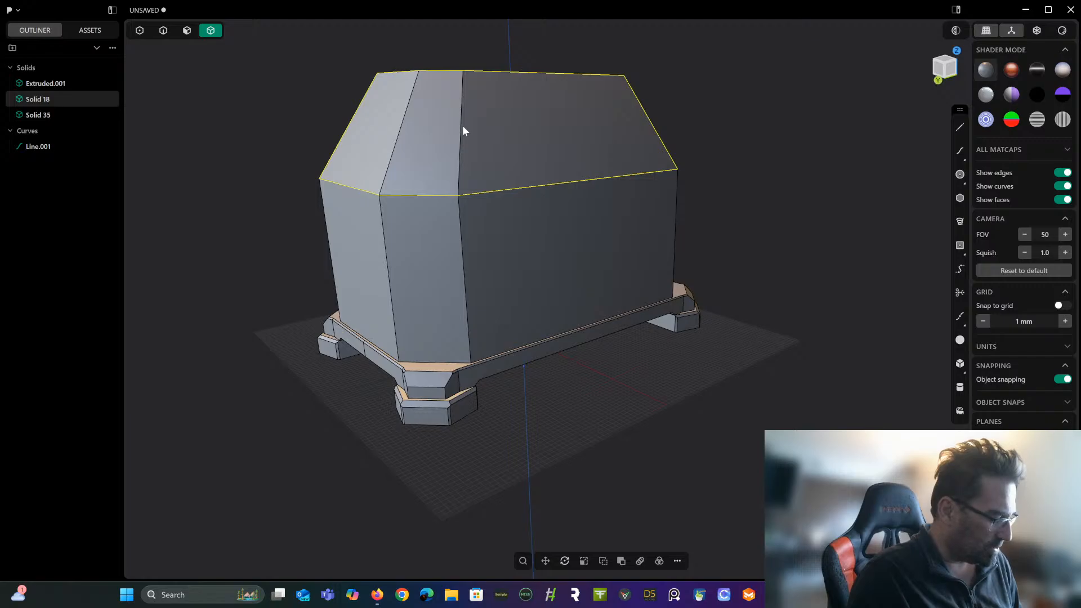
pyautogui.press('h')
pyautogui.moveTo(463, 128); pyautogui.dragTo(507, 147, button='middle')
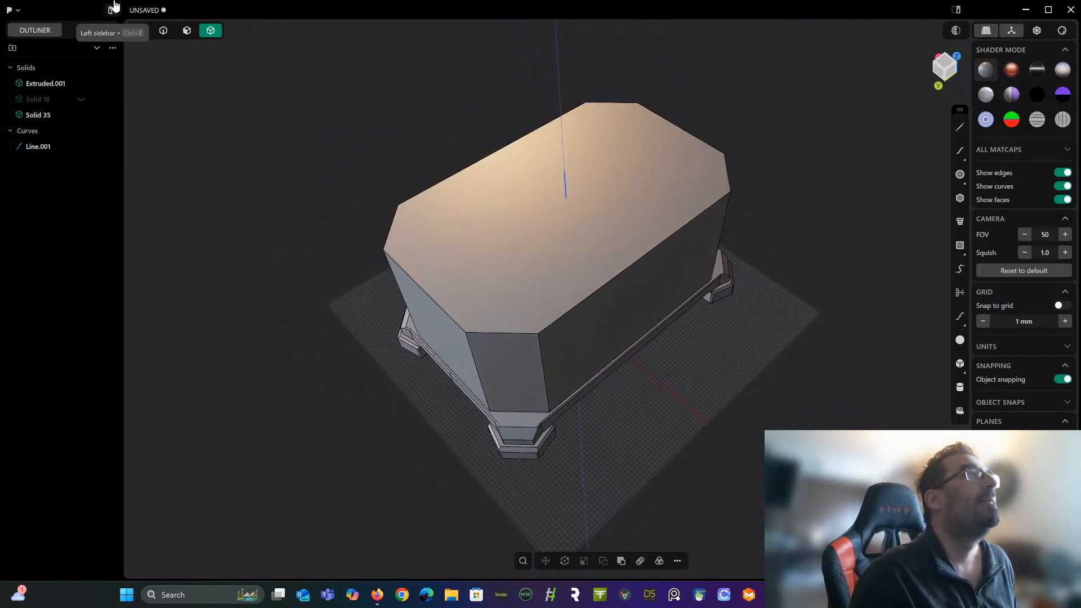
# Hollow the chest body through its upper face with a thickness of about -34 mm.
pyautogui.click(187, 30)
pyautogui.click(514, 221)
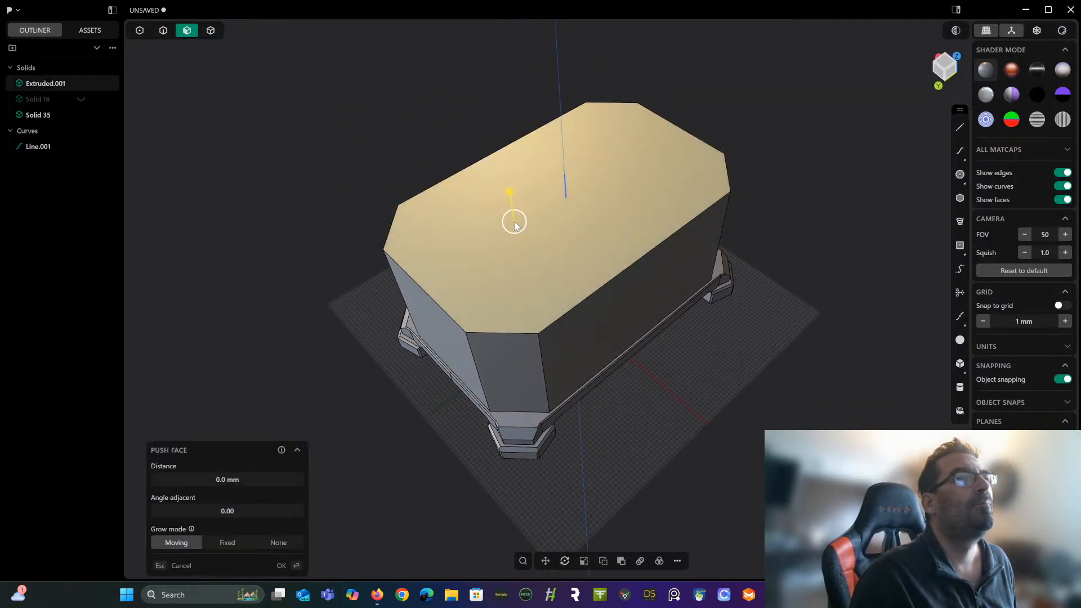
pyautogui.click(678, 561)
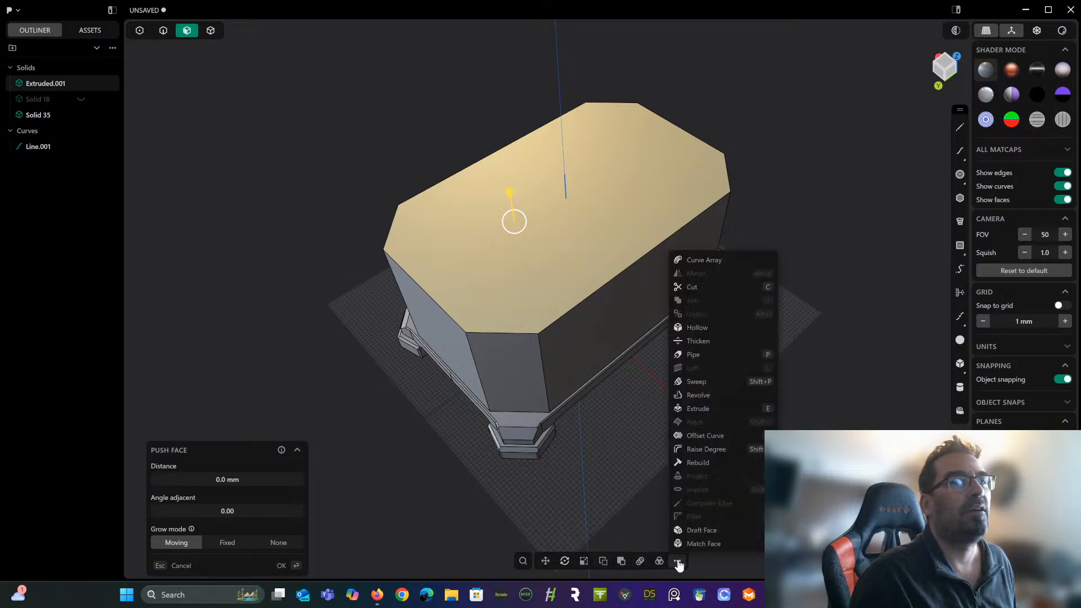
pyautogui.click(698, 328)
pyautogui.moveTo(543, 202); pyautogui.dragTo(542, 212)
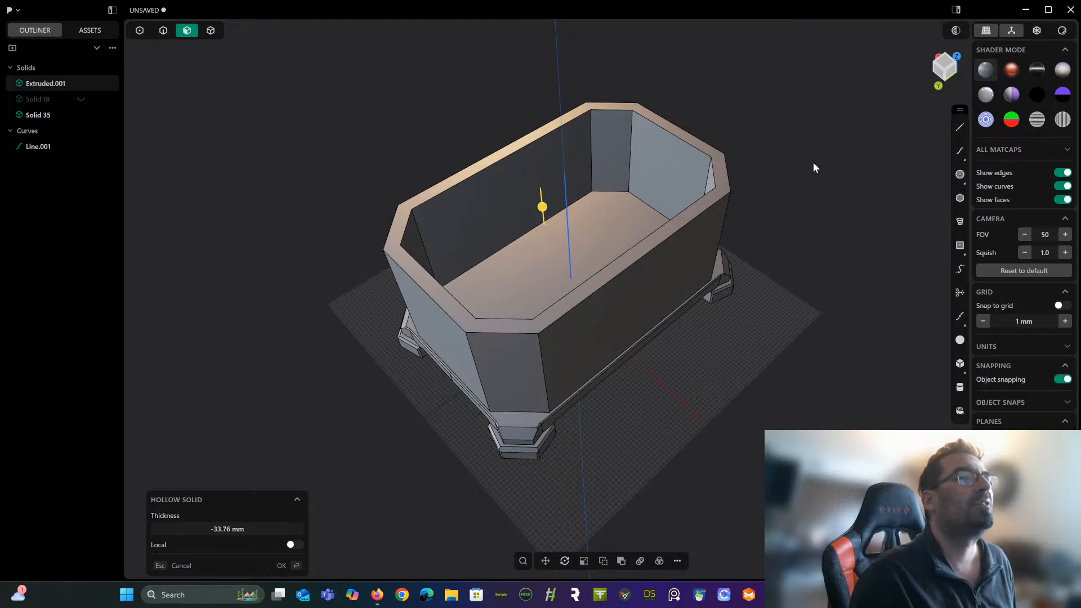
pyautogui.press('Return')
pyautogui.moveTo(808, 187); pyautogui.dragTo(791, 157, button='middle')
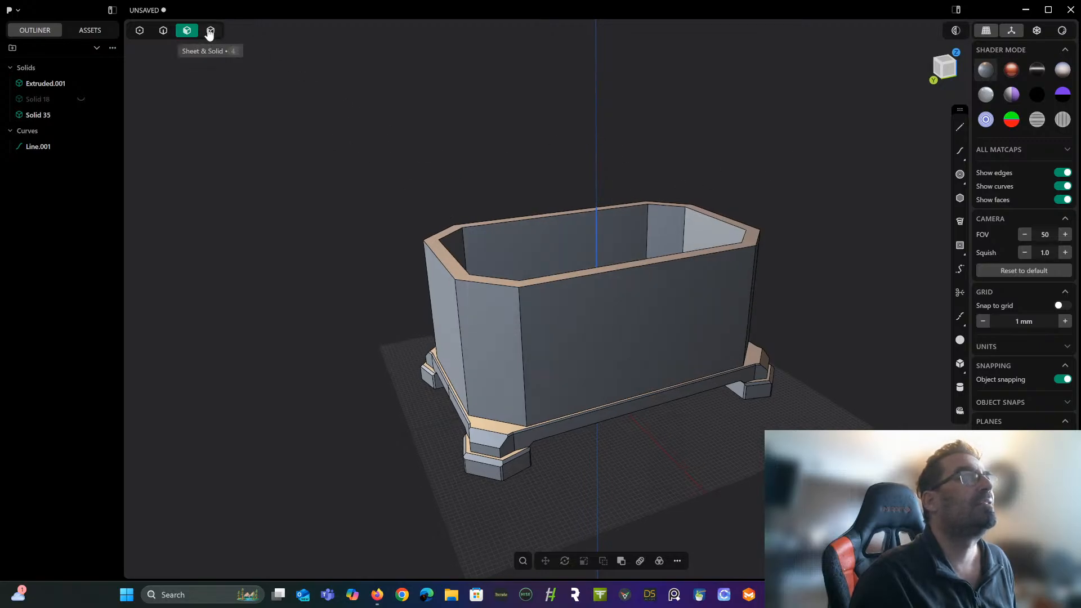
# Show the lid Solid 18 again and hide the chest body Extruded.001.
pyautogui.click(81, 99)
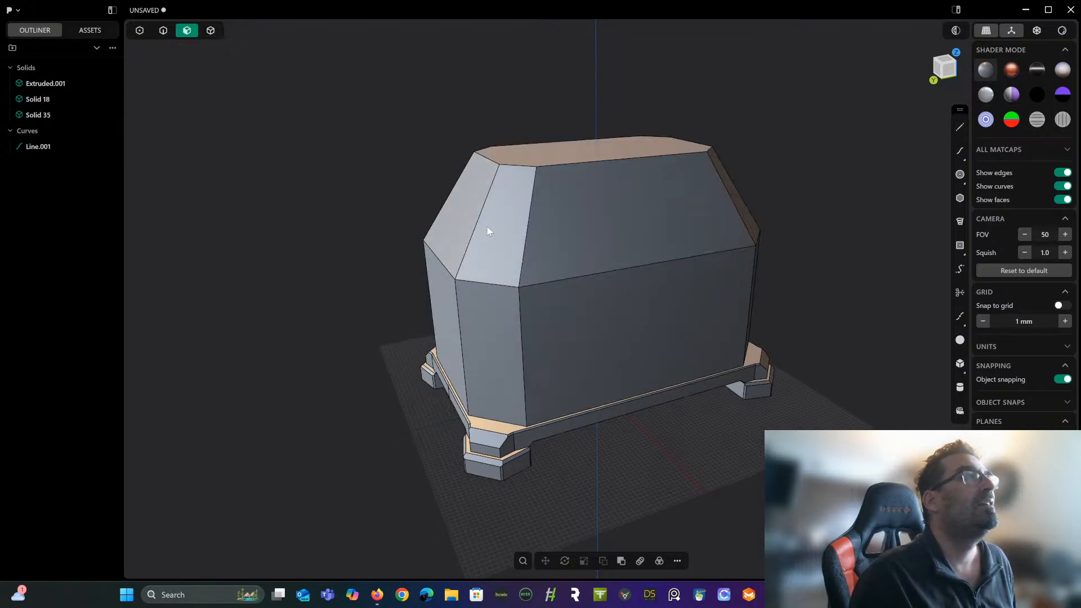
pyautogui.click(209, 32)
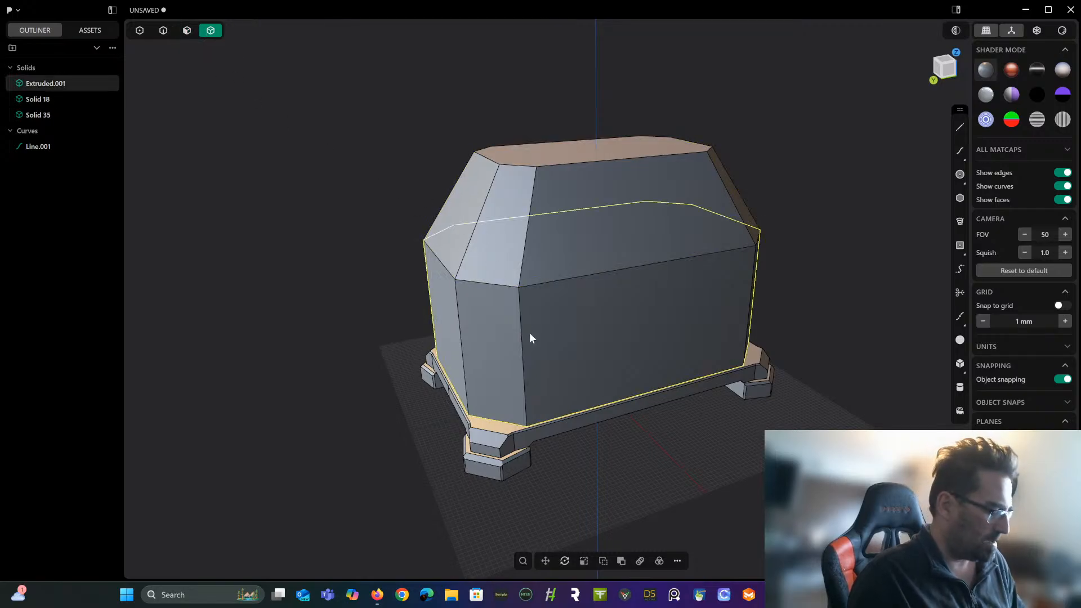
pyautogui.press('h')
pyautogui.moveTo(554, 241); pyautogui.dragTo(543, 276, button='right')
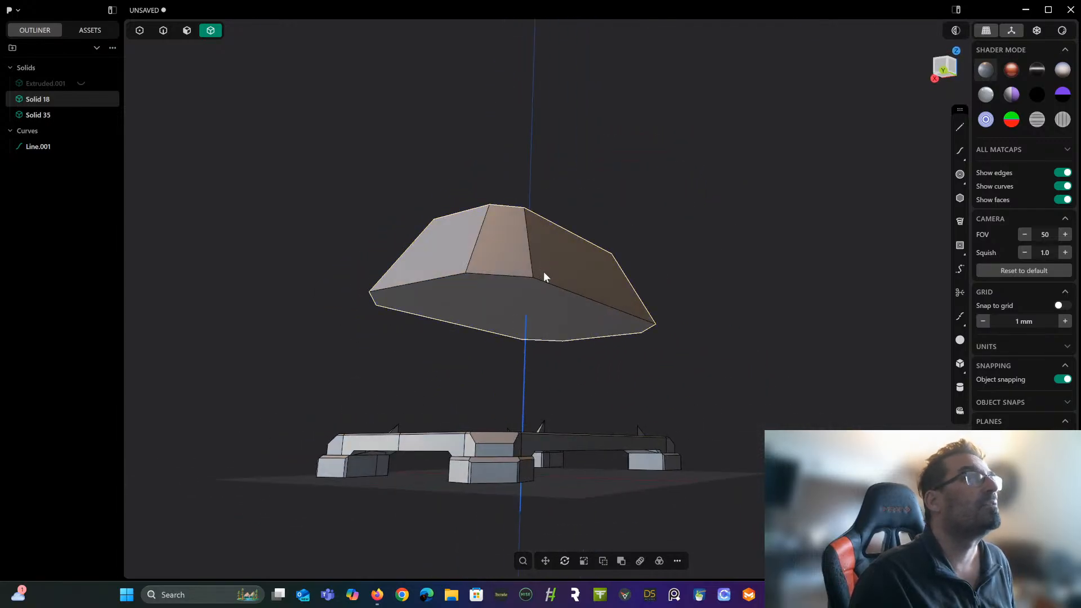
pyautogui.scroll(2, 238, 136)
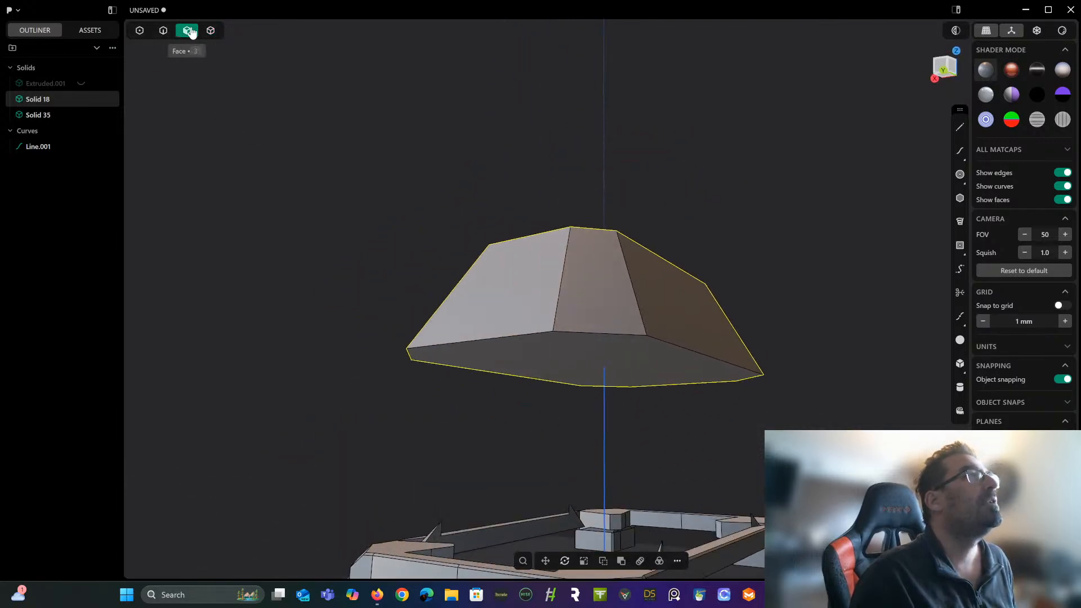
# Hollow the lid through its underside face with a thickness of about -34 mm.
pyautogui.click(624, 366)
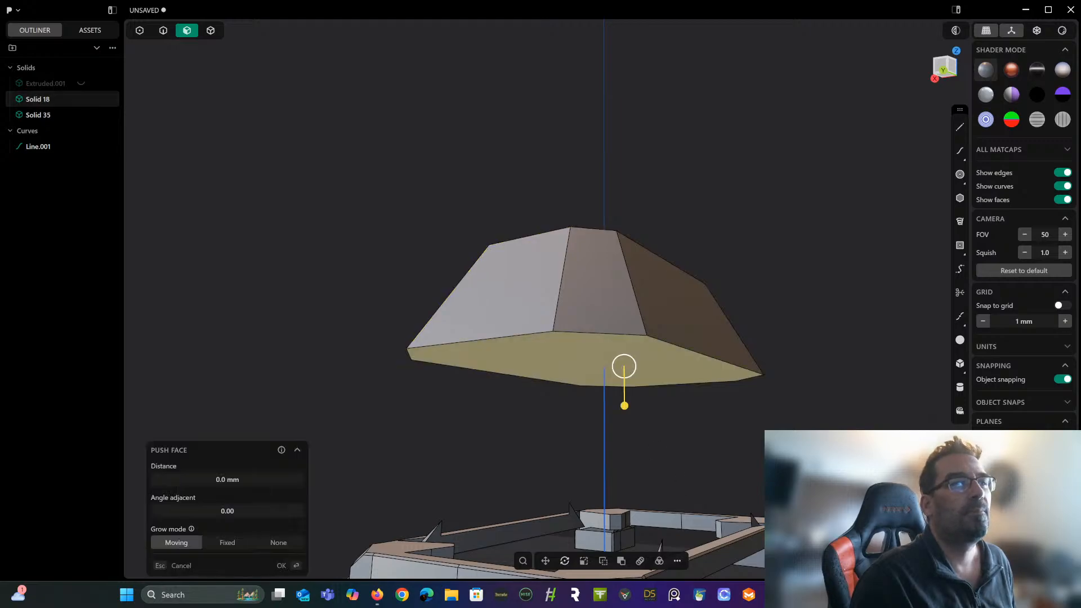
pyautogui.click(677, 561)
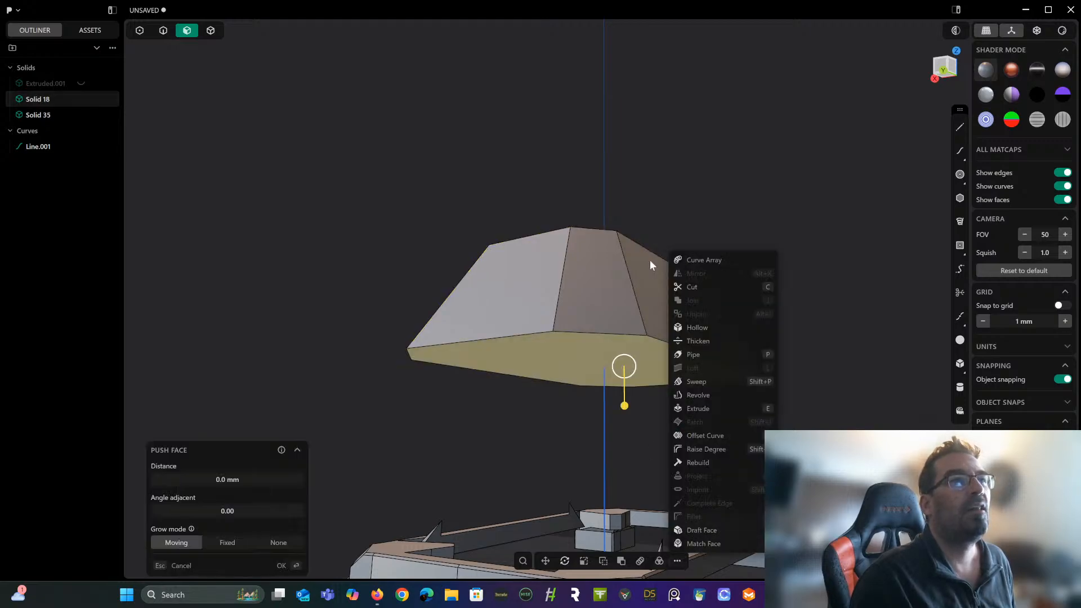
pyautogui.click(697, 334)
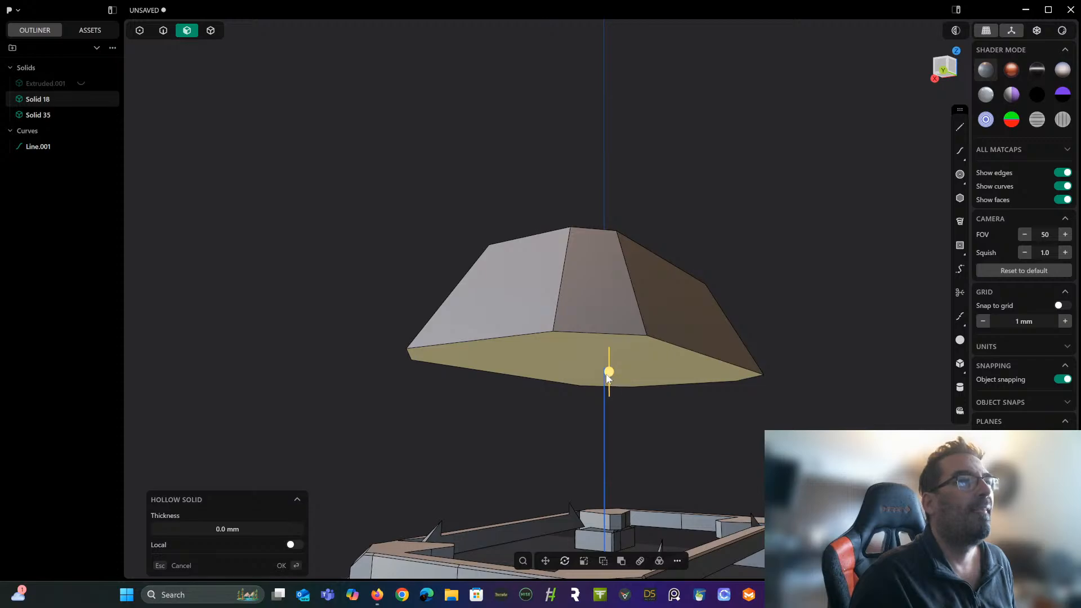
pyautogui.moveTo(607, 375); pyautogui.dragTo(611, 364)
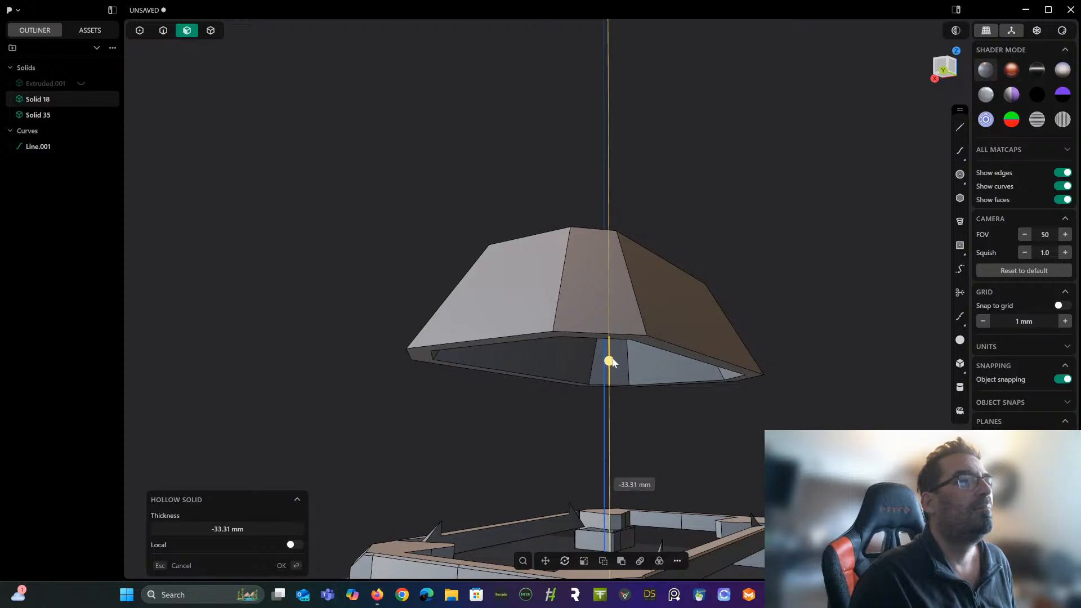
pyautogui.moveTo(612, 361); pyautogui.dragTo(612, 362)
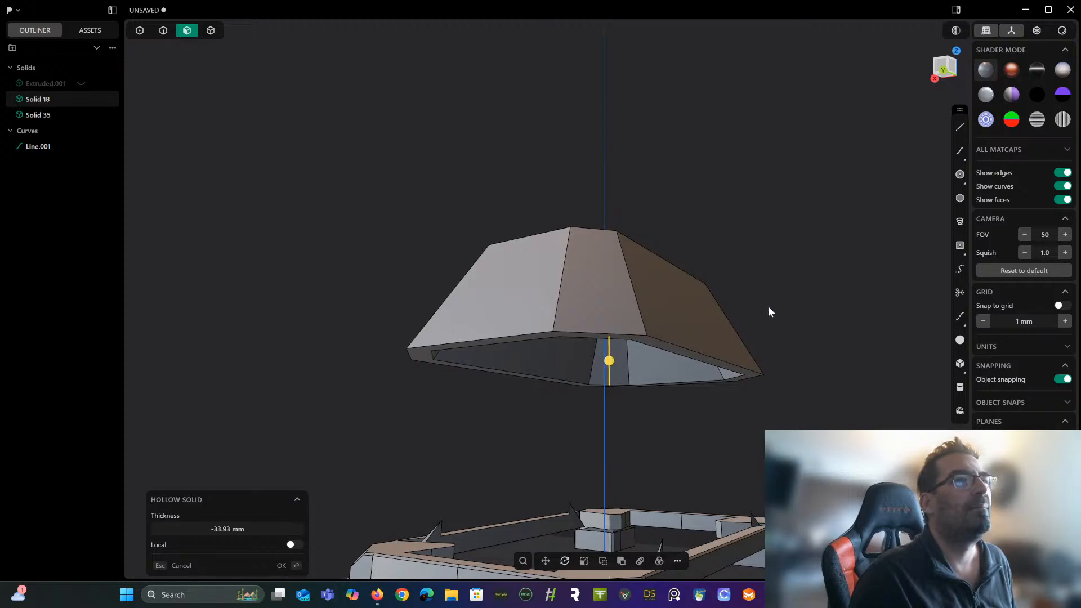
pyautogui.press('Return')
# Hide the hollowed lid so that only the footed base frame is shown.
pyautogui.moveTo(769, 308); pyautogui.dragTo(698, 350, button='middle')
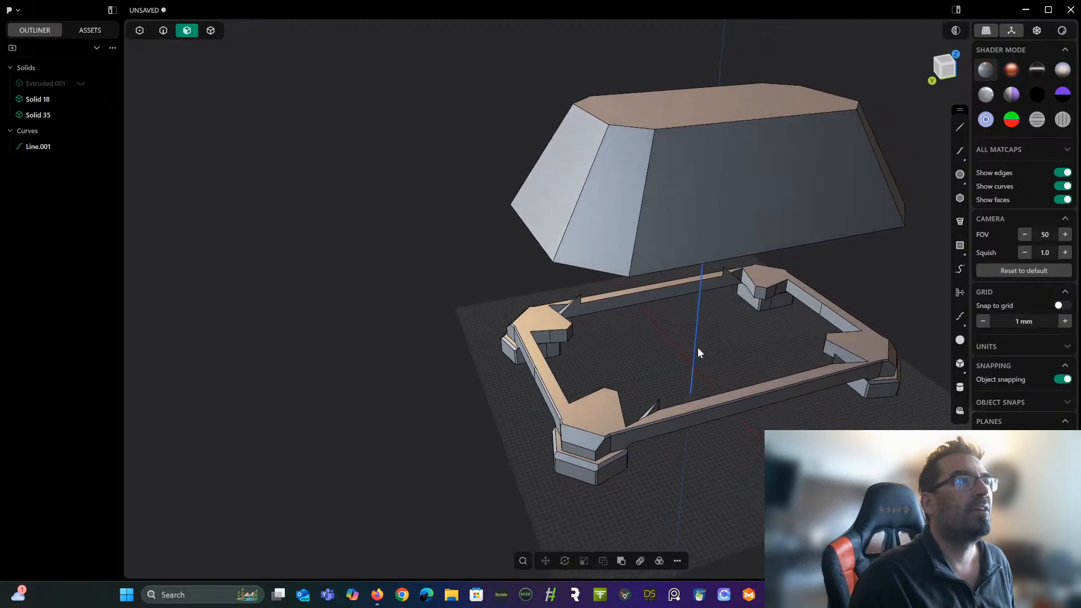
pyautogui.scroll(3, 698, 353)
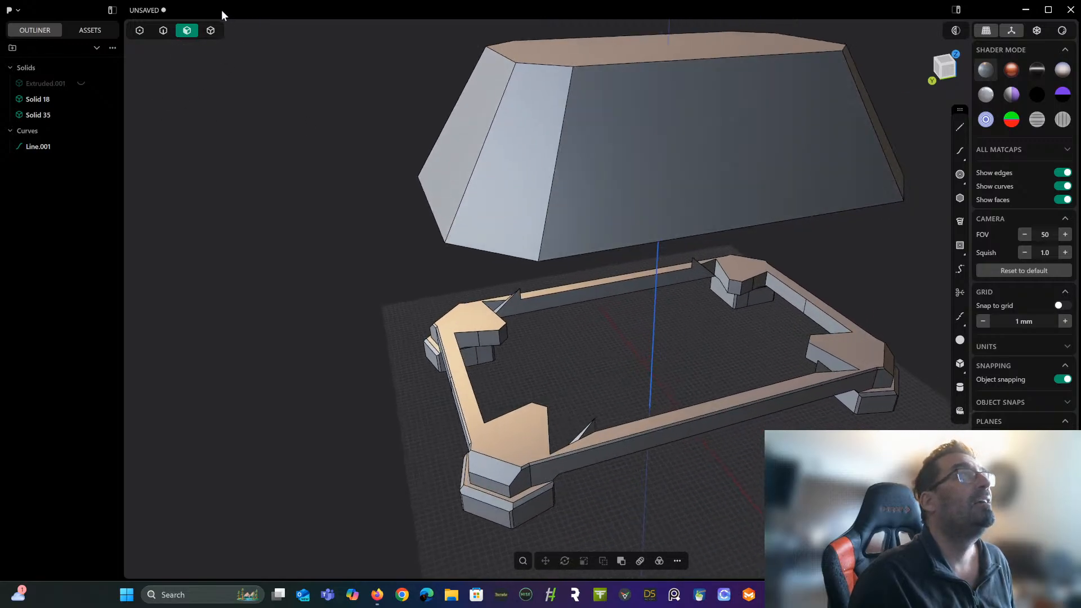
pyautogui.click(210, 30)
pyautogui.click(576, 142)
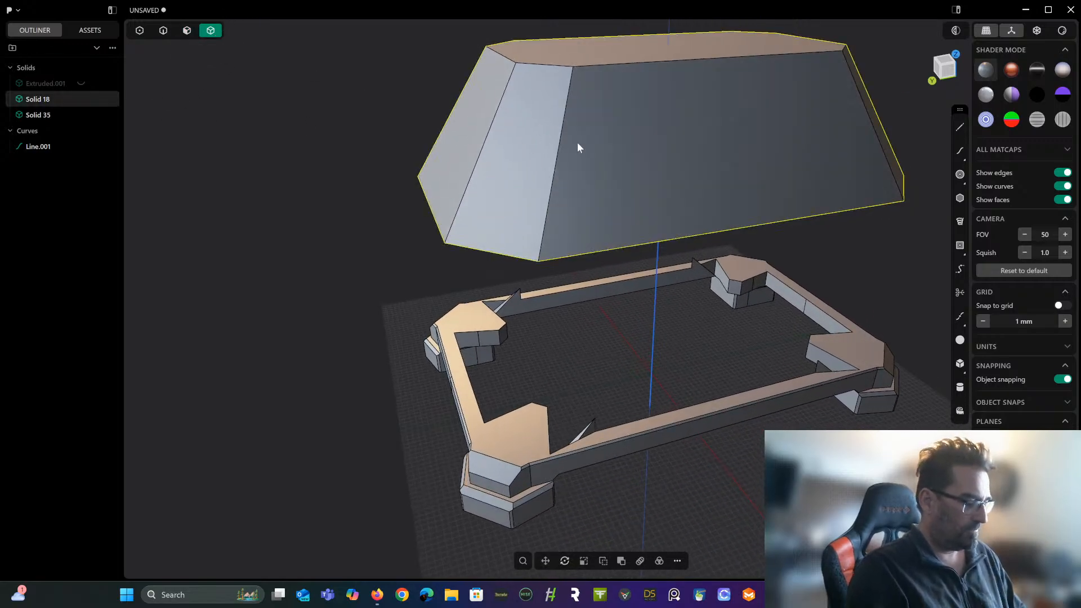
pyautogui.press('h')
# Examine the base frame's inner corners around the small wedges where the long rails meet the corner blocks.
pyautogui.moveTo(646, 200); pyautogui.dragTo(296, 169, button='middle')
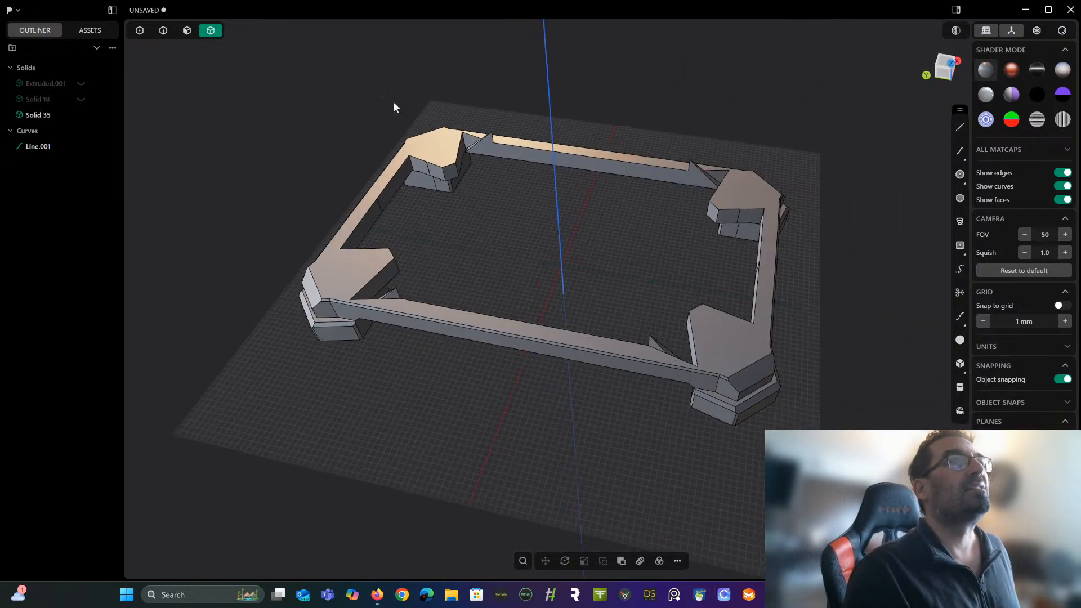
pyautogui.scroll(3, 386, 90)
pyautogui.moveTo(387, 90); pyautogui.dragTo(489, 234, button='middle')
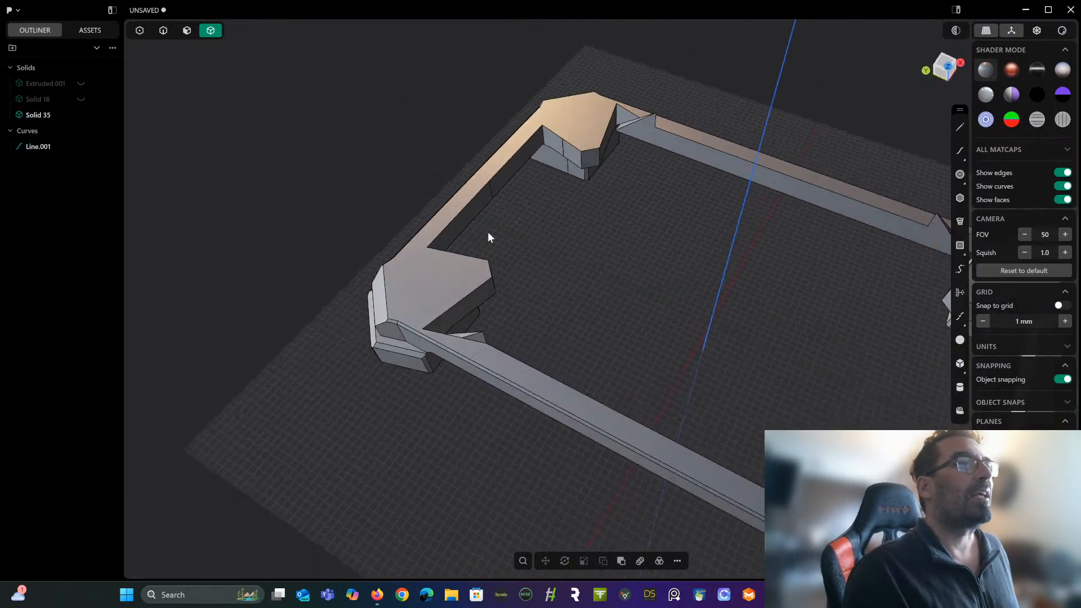
pyautogui.scroll(5, 387, 255)
pyautogui.scroll(-5, 640, 237)
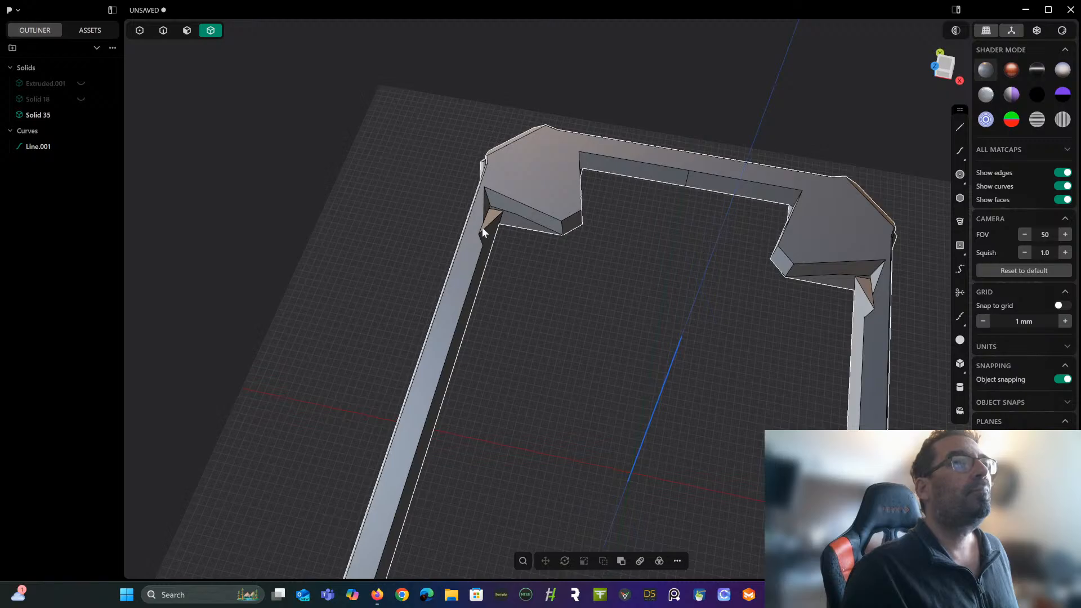
pyautogui.scroll(3, 426, 236)
pyautogui.scroll(3, 426, 231)
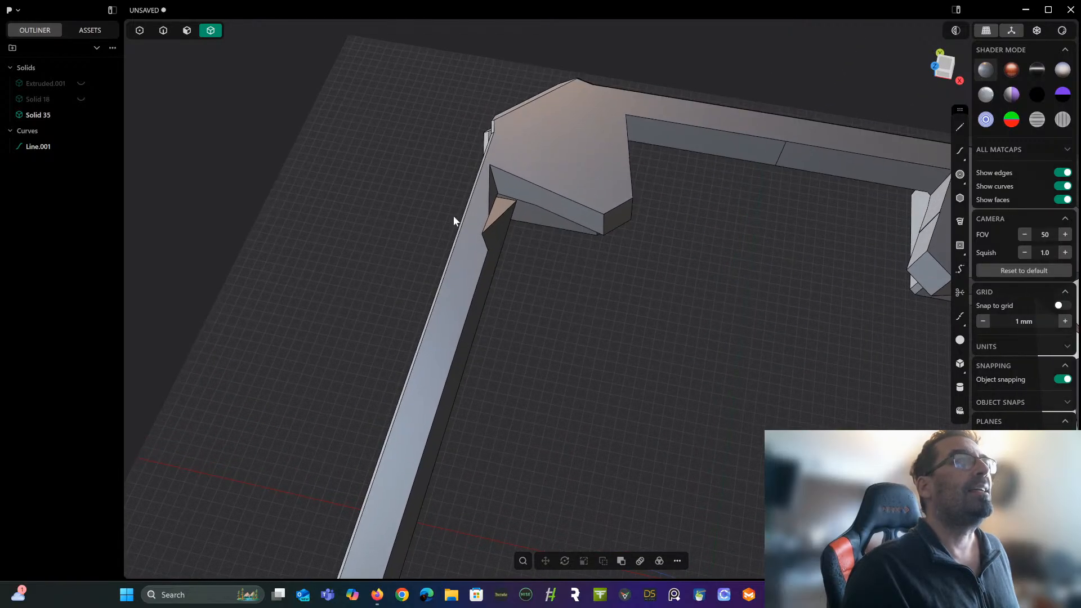
pyautogui.scroll(-2, 454, 221)
pyautogui.moveTo(468, 239); pyautogui.dragTo(480, 183, button='middle')
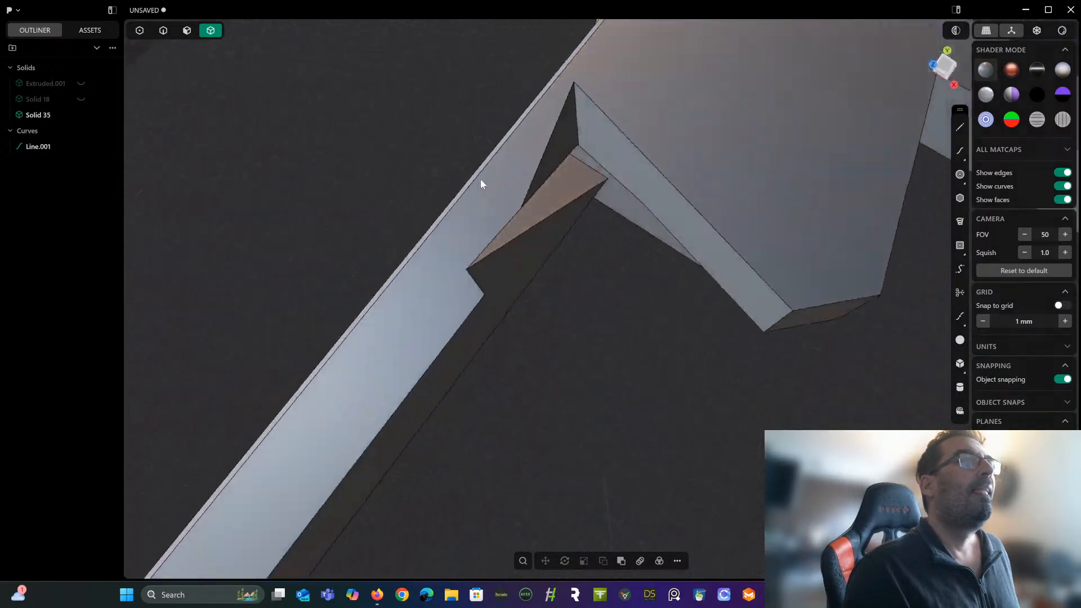
# Push the sloped wedge faces at all four inner corners of the base frame outward by about 37.4 mm.
pyautogui.click(185, 30)
pyautogui.click(547, 212)
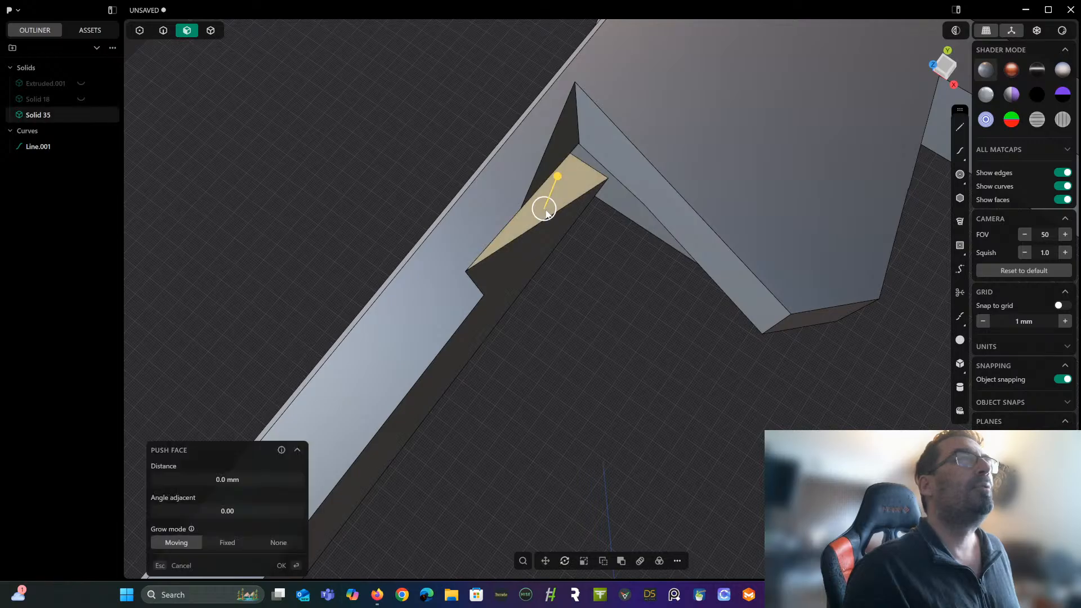
pyautogui.moveTo(559, 189); pyautogui.dragTo(593, 82)
pyautogui.moveTo(596, 101); pyautogui.dragTo(567, 218, button='middle')
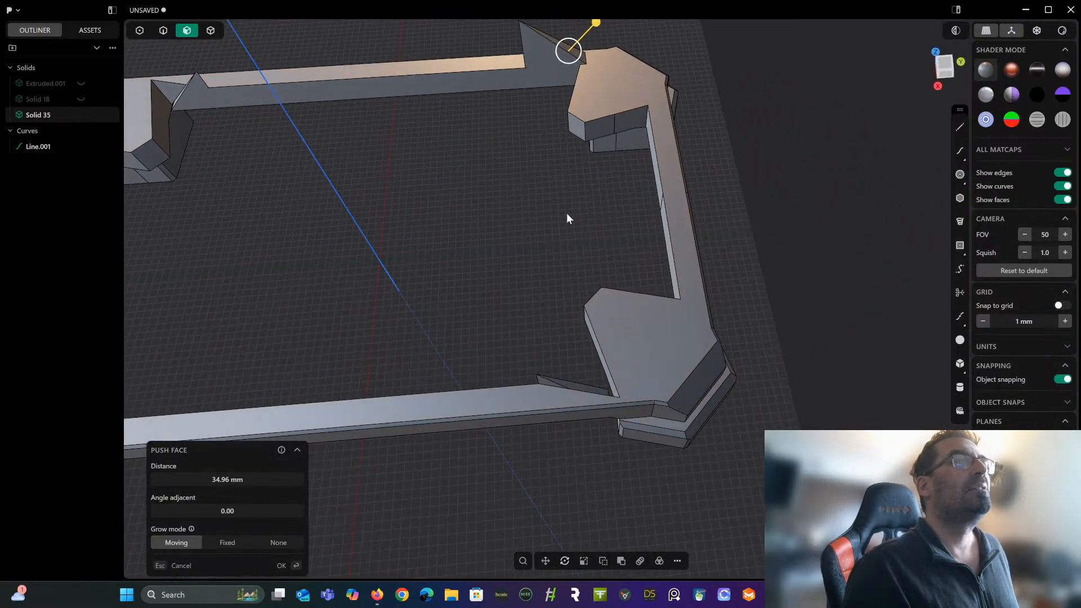
pyautogui.click(585, 387)
pyautogui.moveTo(428, 255); pyautogui.dragTo(690, 174, button='middle')
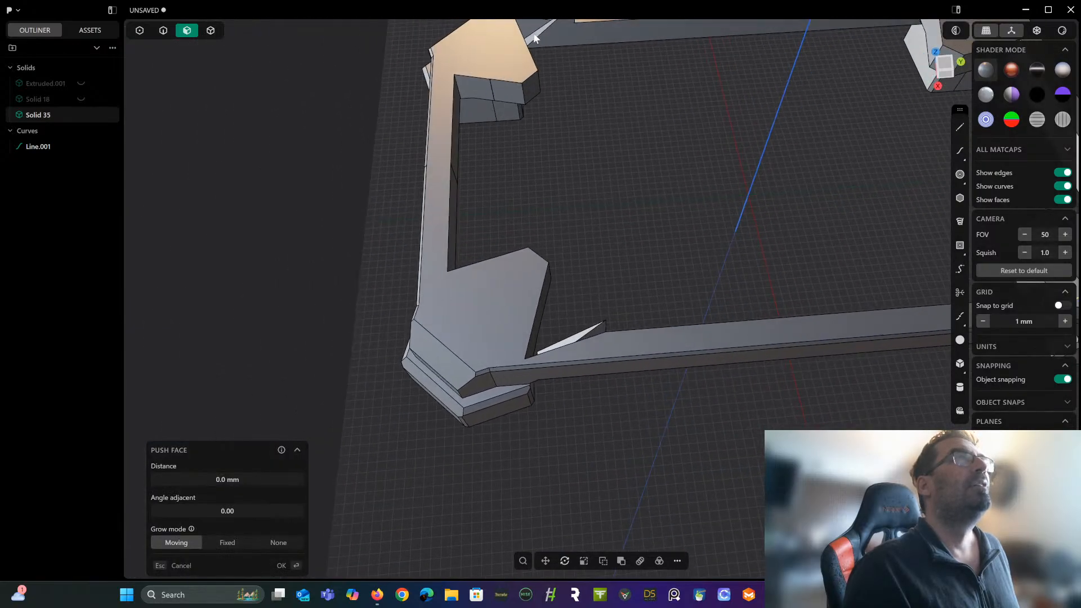
pyautogui.moveTo(561, 209); pyautogui.dragTo(551, 297, button='middle')
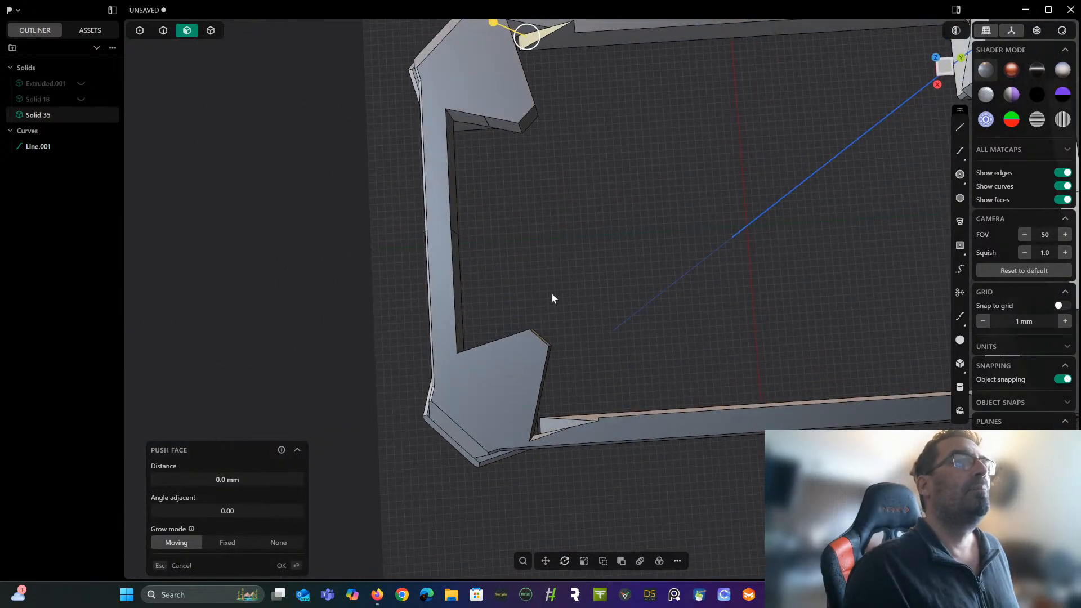
pyautogui.moveTo(627, 382); pyautogui.dragTo(518, 444, button='middle')
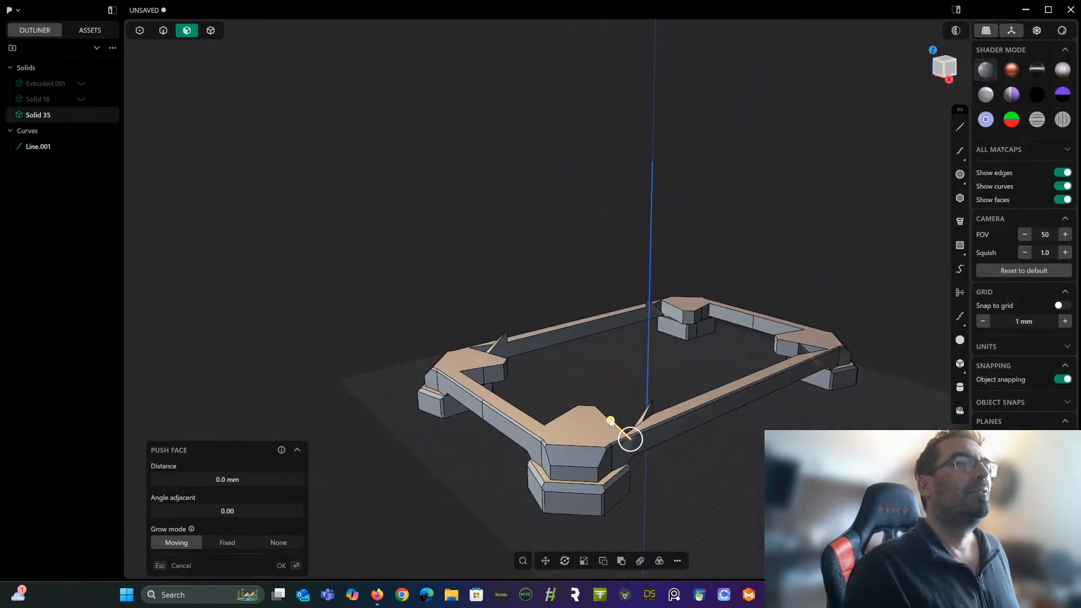
pyautogui.moveTo(629, 437); pyautogui.dragTo(600, 407)
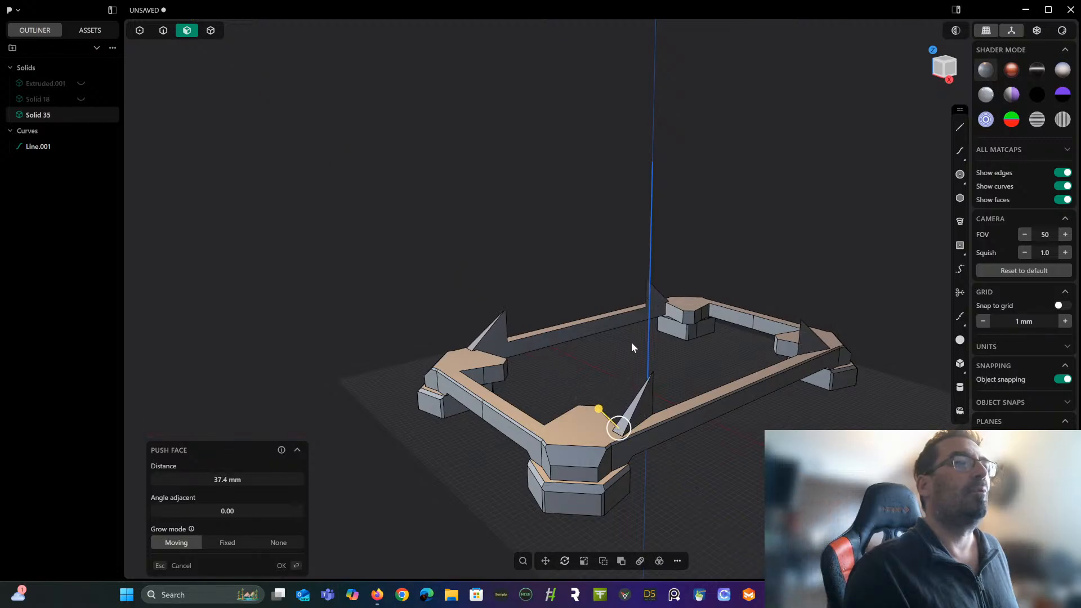
pyautogui.press('Return')
# Draw a horizontal line in the Right view along the frame's top edge, extending past the outer end of one foot.
pyautogui.moveTo(630, 343); pyautogui.dragTo(796, 198, button='middle')
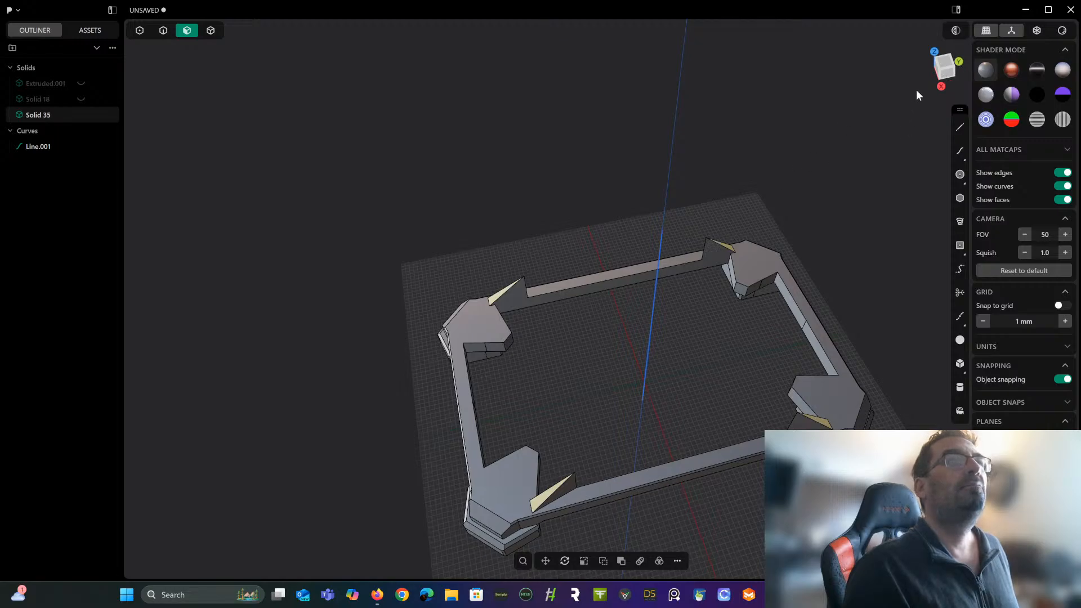
pyautogui.click(950, 73)
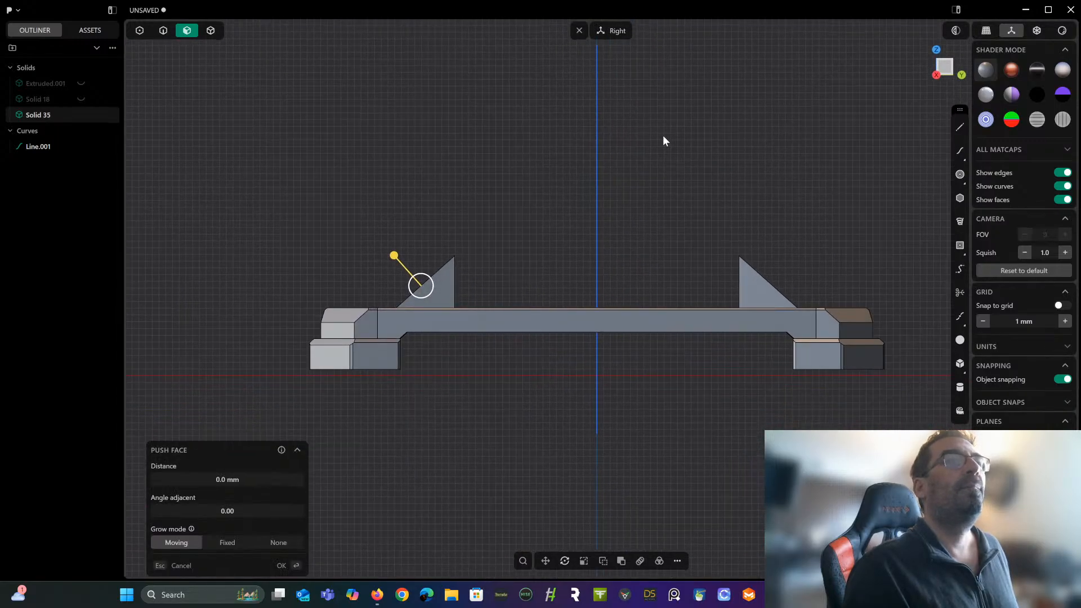
pyautogui.click(960, 126)
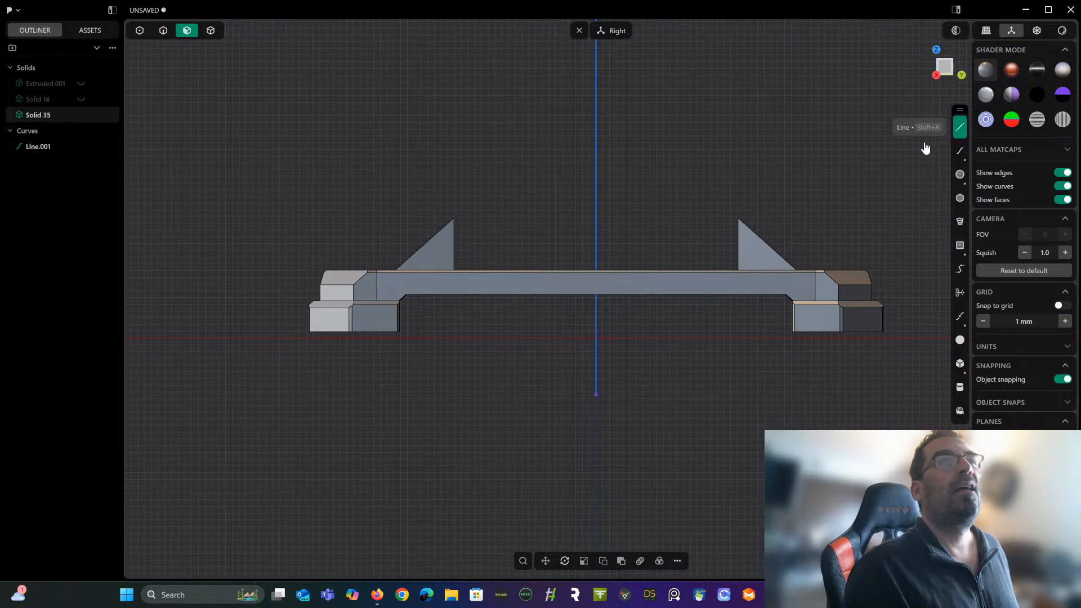
pyautogui.click(380, 269)
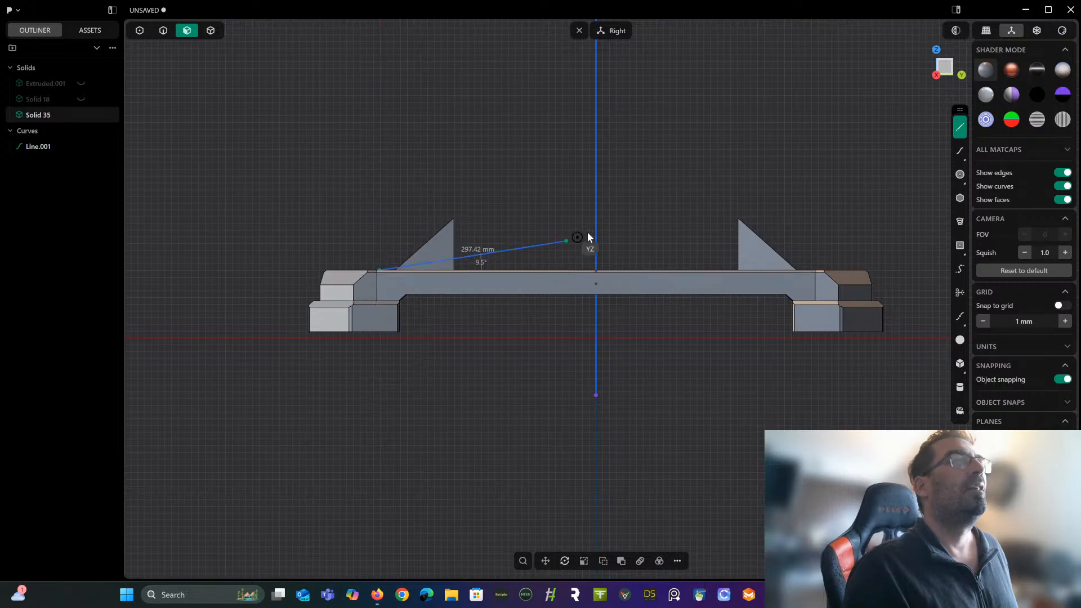
pyautogui.click(922, 270)
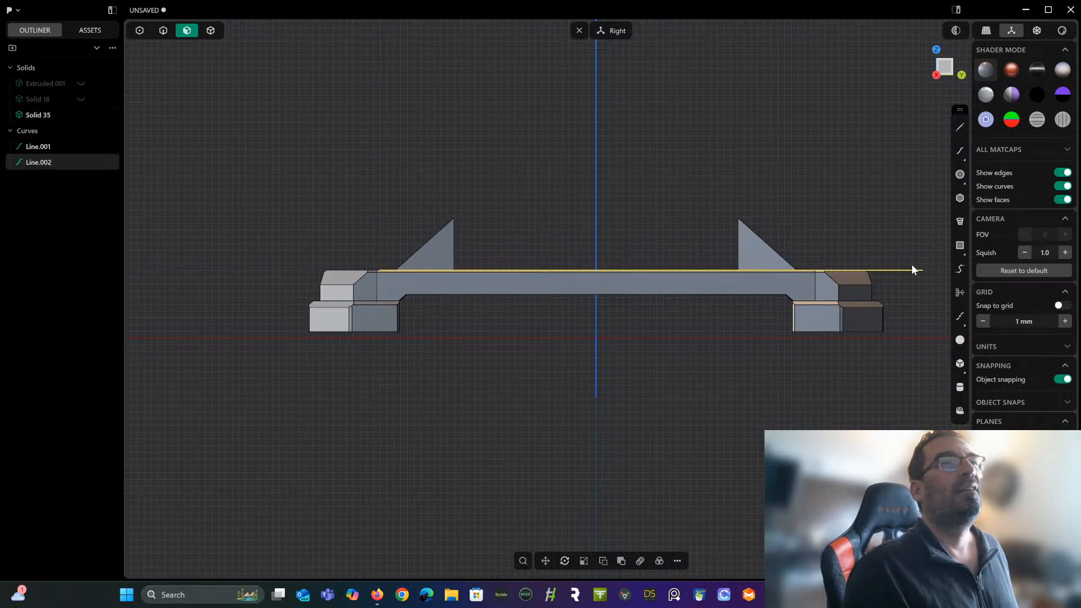
# Cut the base frame with the horizontal line, and delete the four protruding wedges together with the cutting line.
pyautogui.click(210, 30)
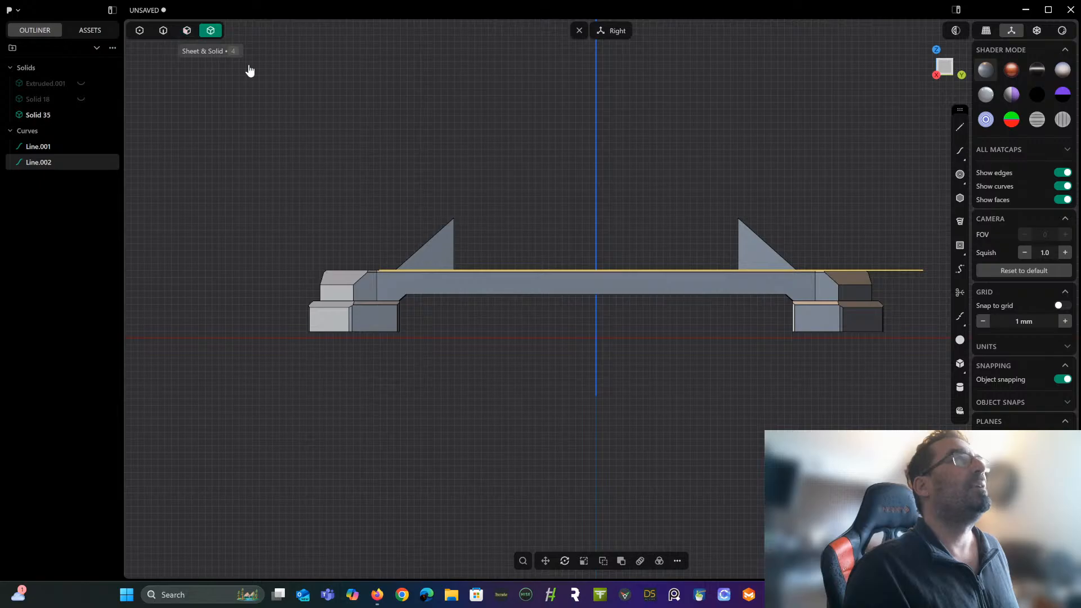
pyautogui.click(439, 252)
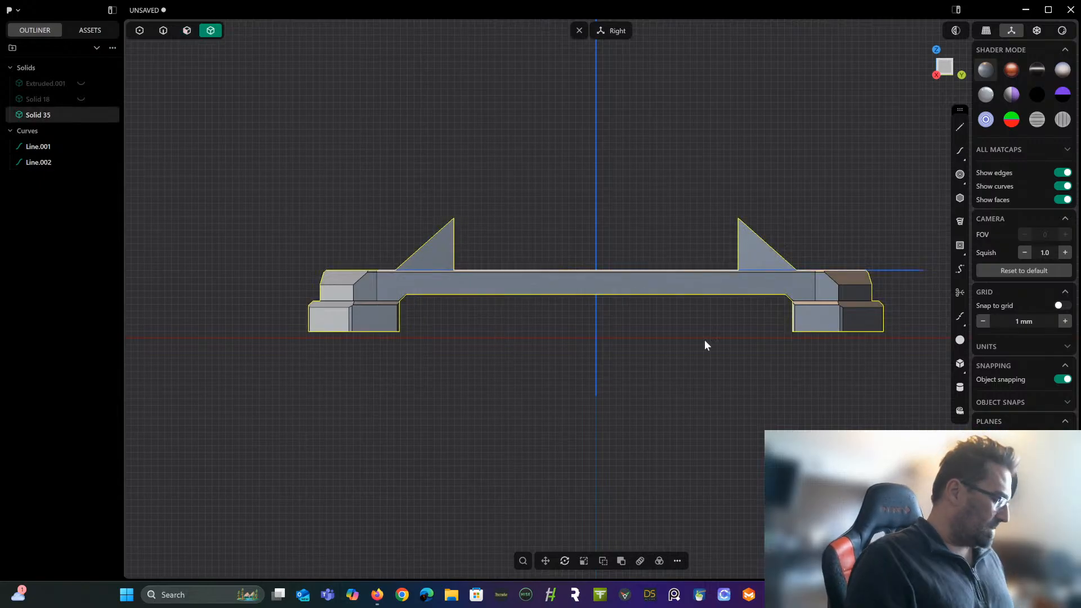
pyautogui.press('c')
pyautogui.click(911, 269)
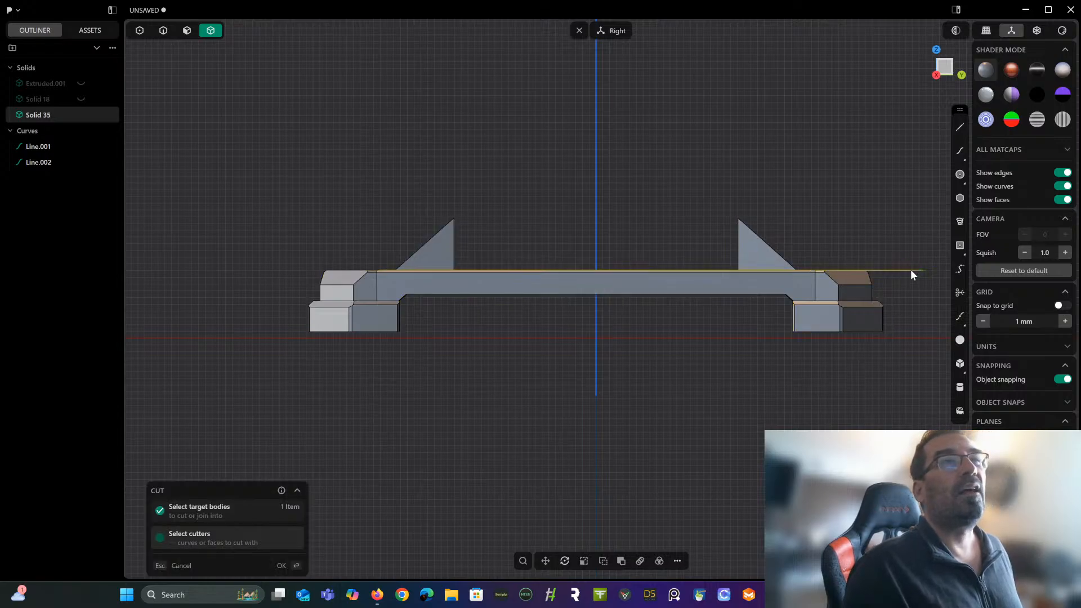
pyautogui.rightClick(911, 269)
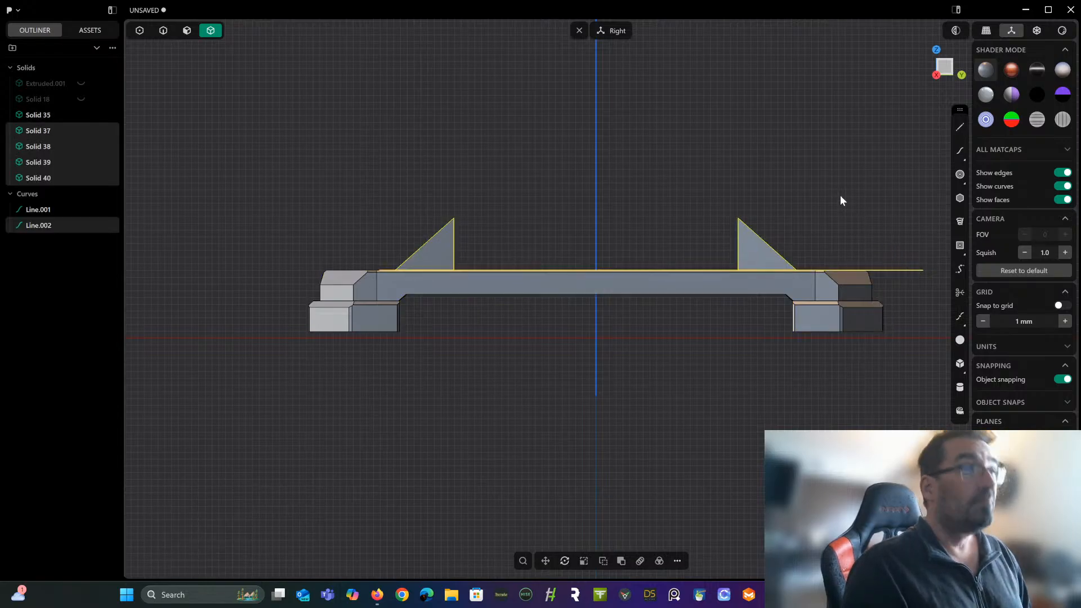
pyautogui.press('Delete')
pyautogui.moveTo(806, 197); pyautogui.dragTo(791, 256, button='middle')
pyautogui.moveTo(658, 237); pyautogui.dragTo(722, 189, button='middle')
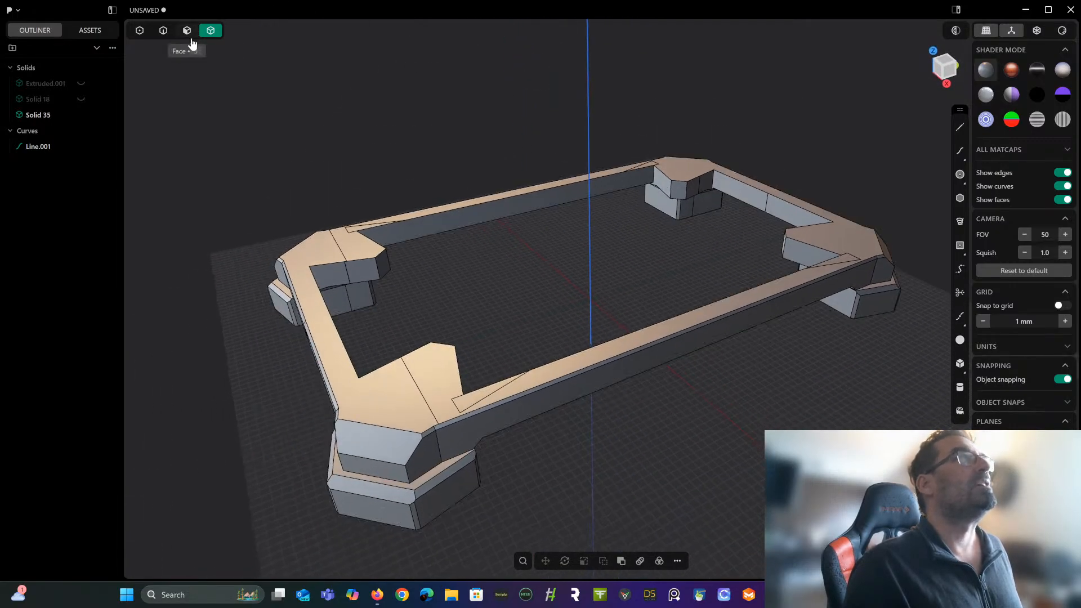
pyautogui.click(353, 238)
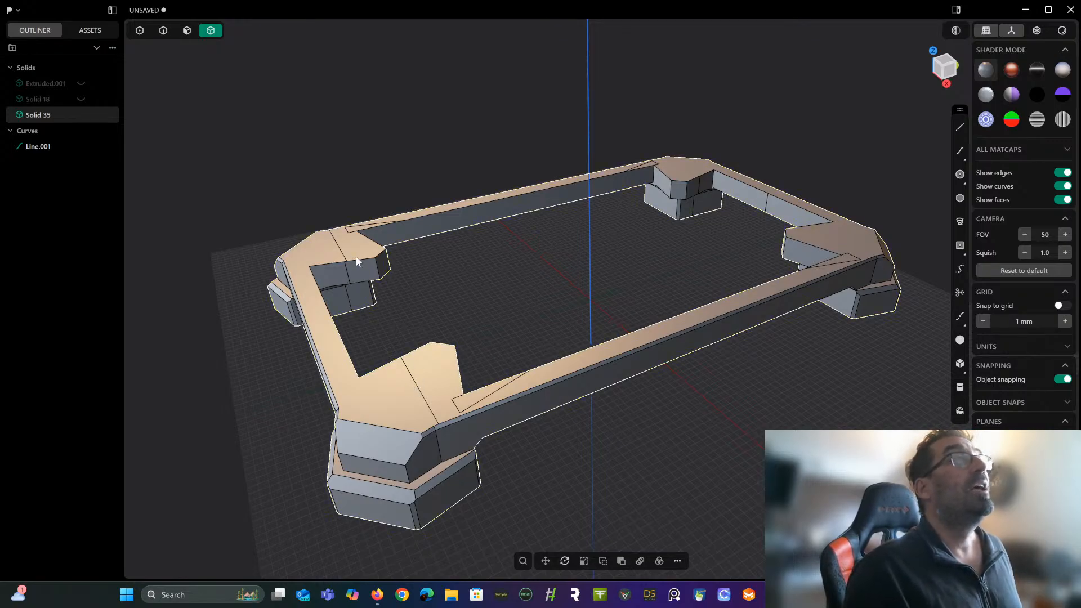
pyautogui.click(523, 560)
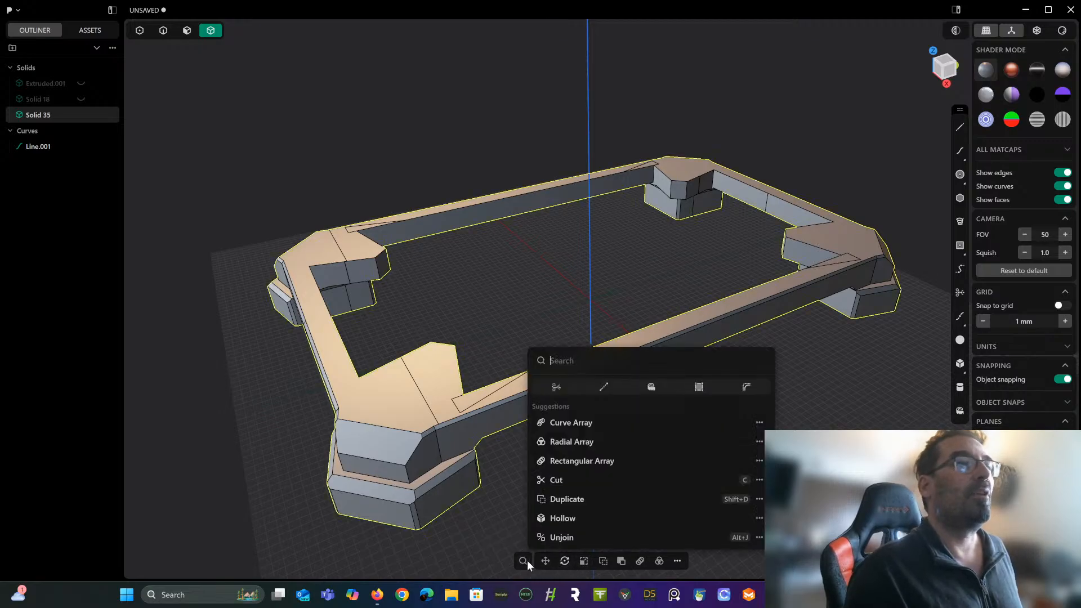
pyautogui.click(600, 390)
# Try to chamfer the lower inner edges of one upper corner block by about 18.41 mm.
pyautogui.moveTo(568, 329); pyautogui.dragTo(386, 267, button='middle')
pyautogui.moveTo(559, 229); pyautogui.dragTo(554, 185, button='middle')
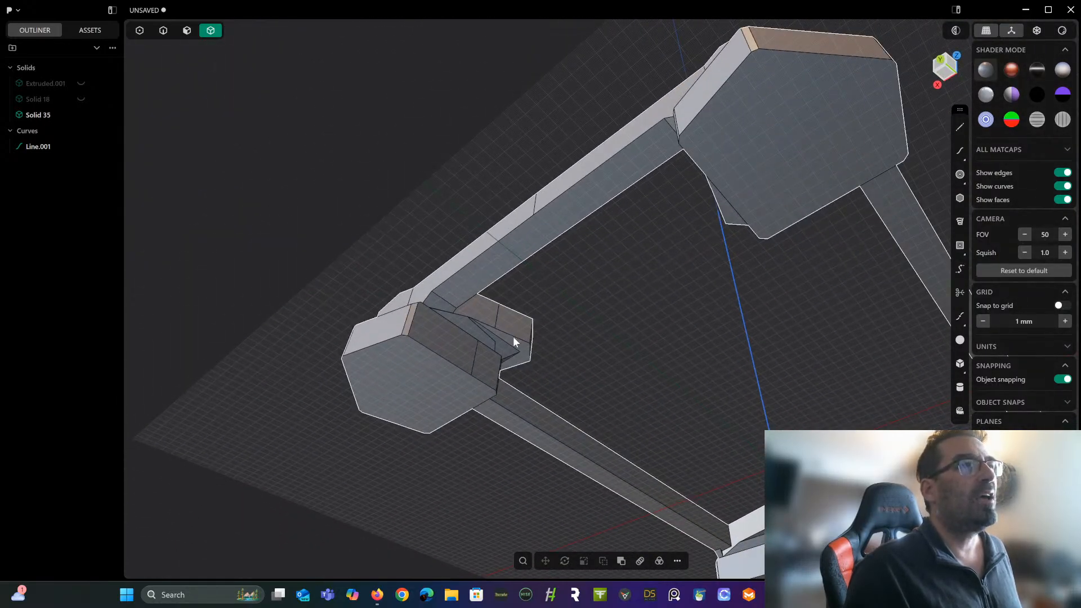
pyautogui.click(163, 31)
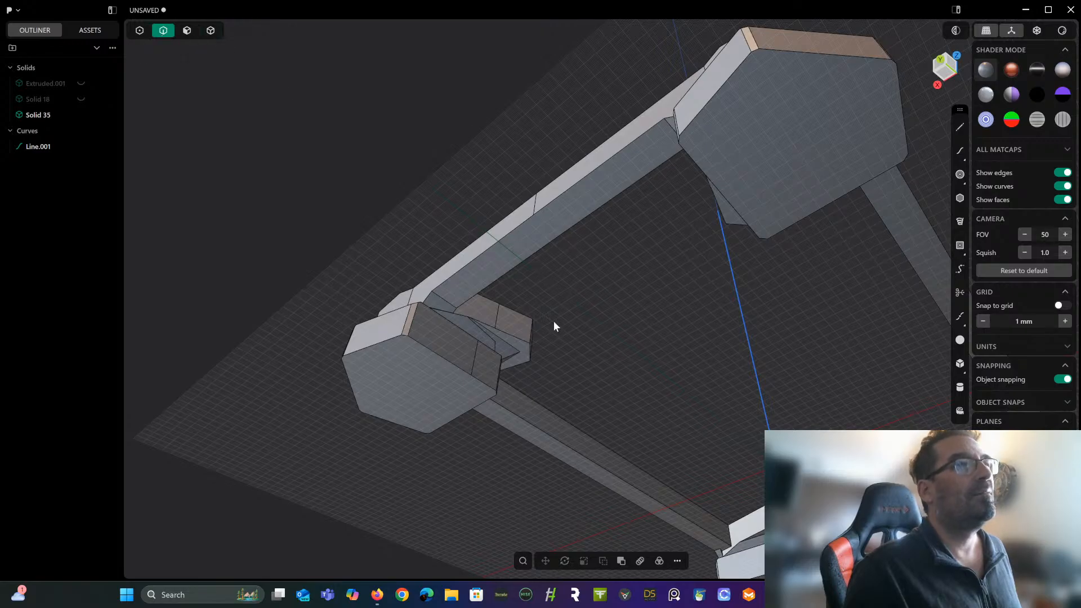
pyautogui.click(520, 342)
pyautogui.press('f')
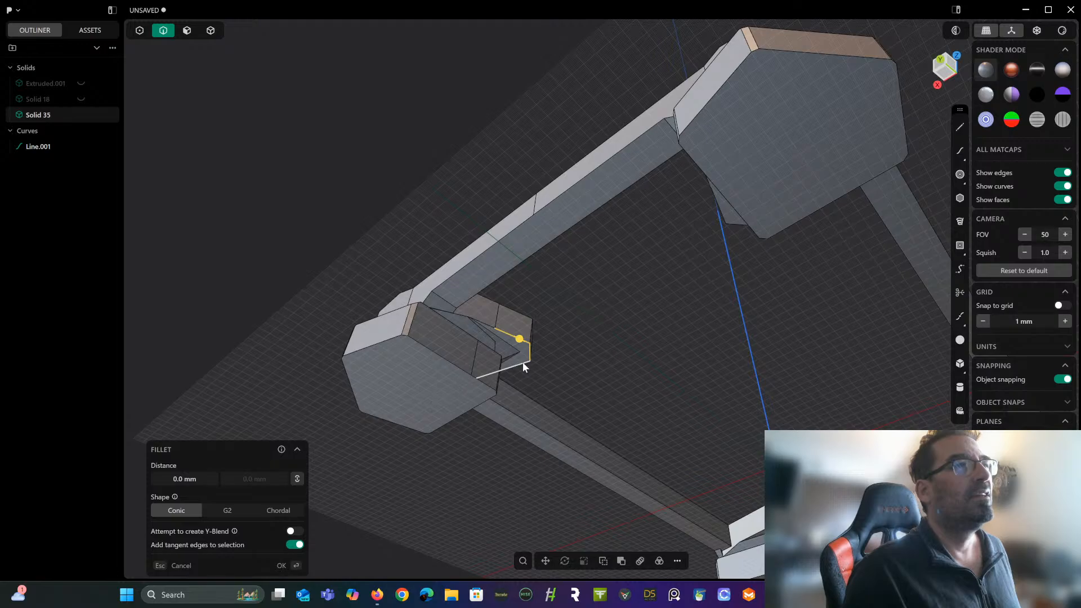
pyautogui.moveTo(522, 361); pyautogui.dragTo(471, 337, button='middle')
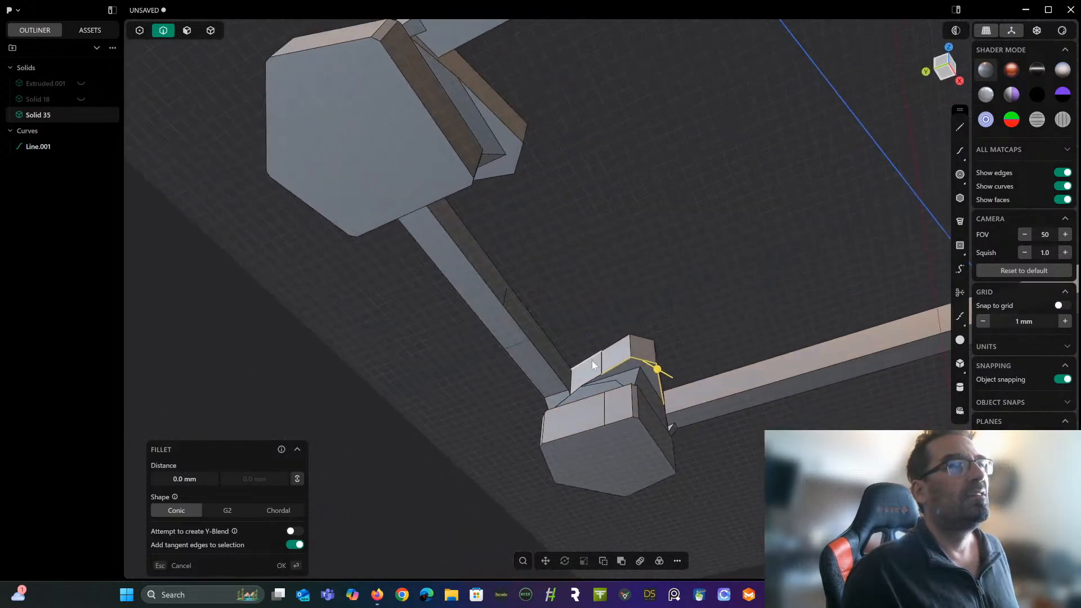
pyautogui.moveTo(595, 381); pyautogui.dragTo(549, 304, button='middle')
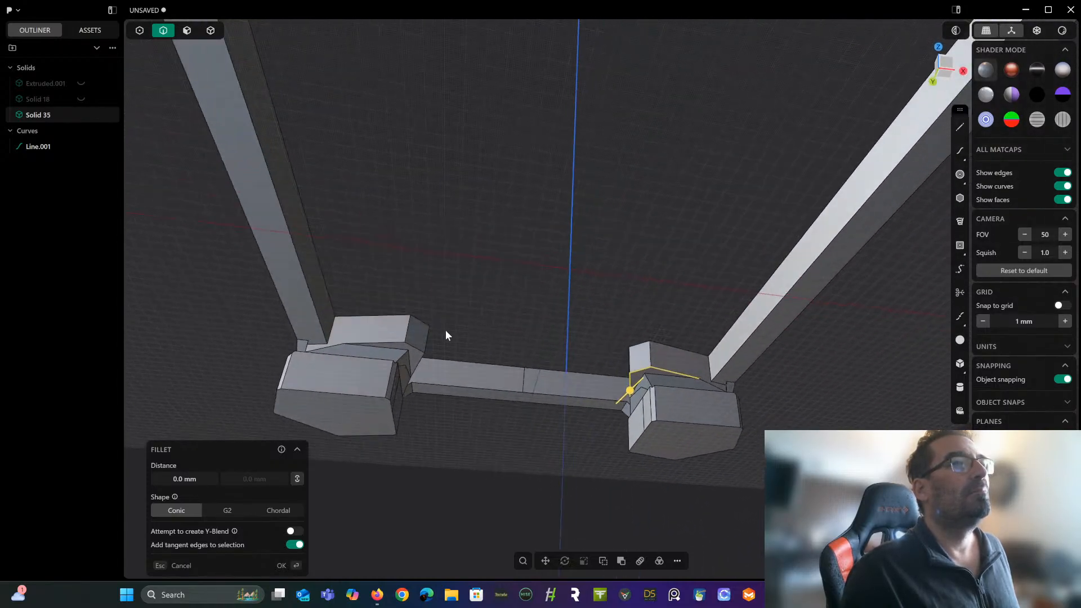
pyautogui.moveTo(444, 335); pyautogui.dragTo(393, 290, button='middle')
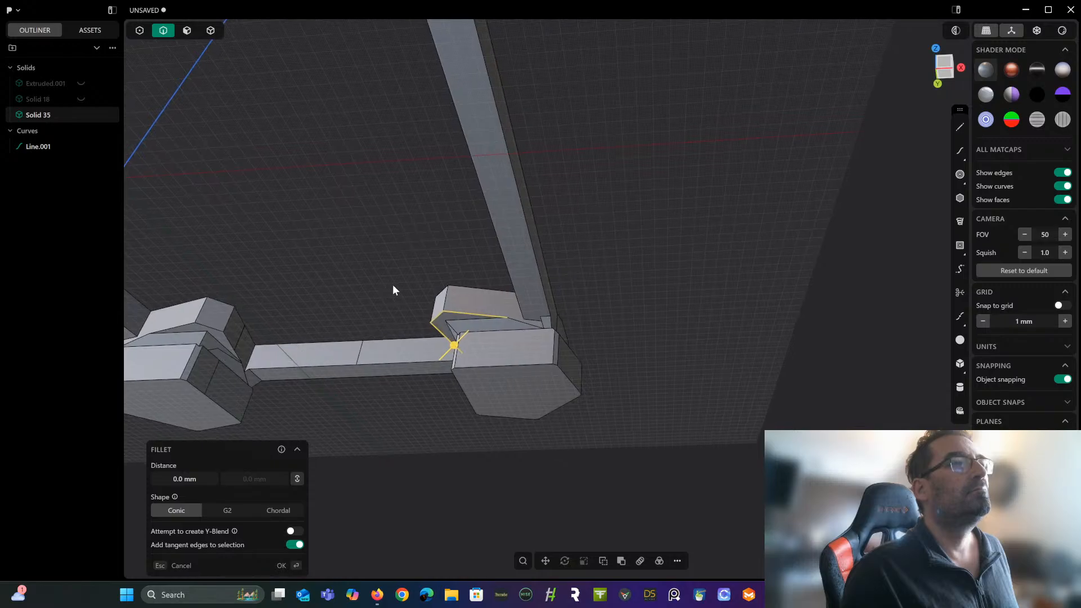
pyautogui.scroll(-2, 393, 287)
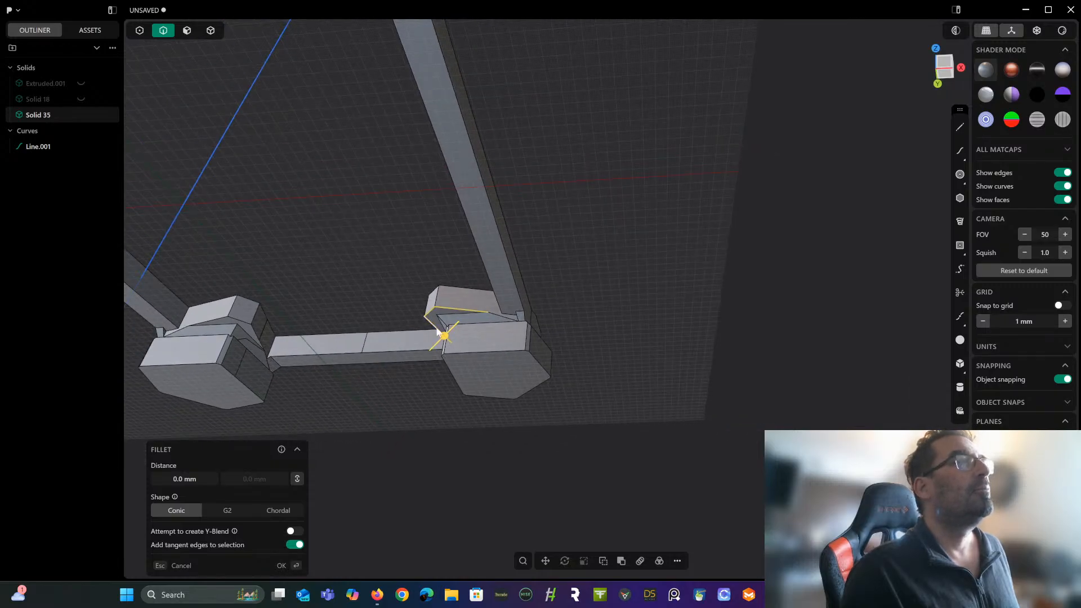
pyautogui.moveTo(446, 336); pyautogui.dragTo(455, 327)
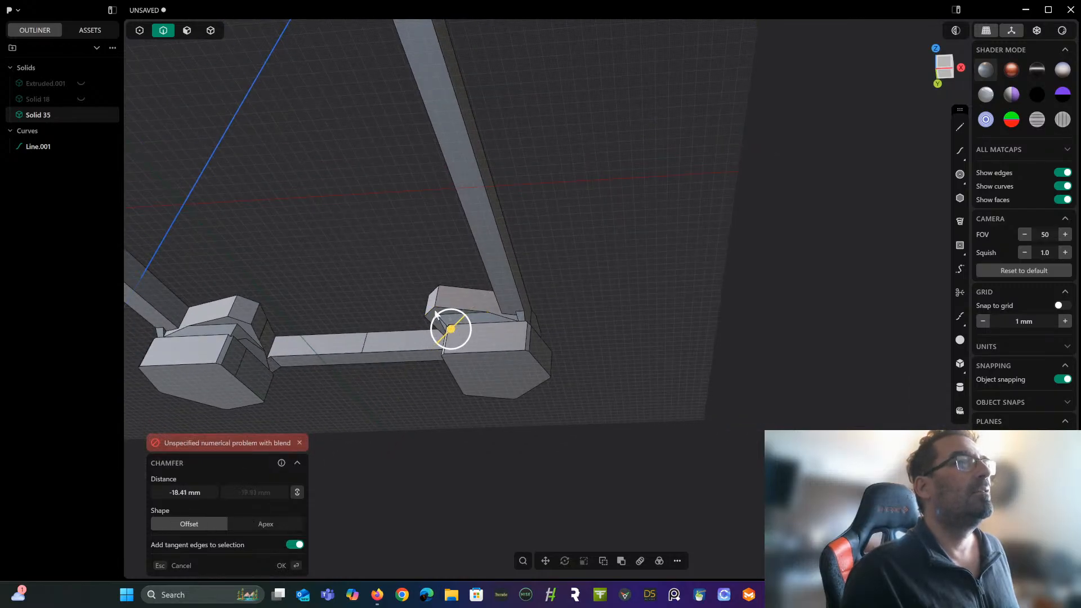
pyautogui.moveTo(433, 317); pyautogui.dragTo(558, 262, button='middle')
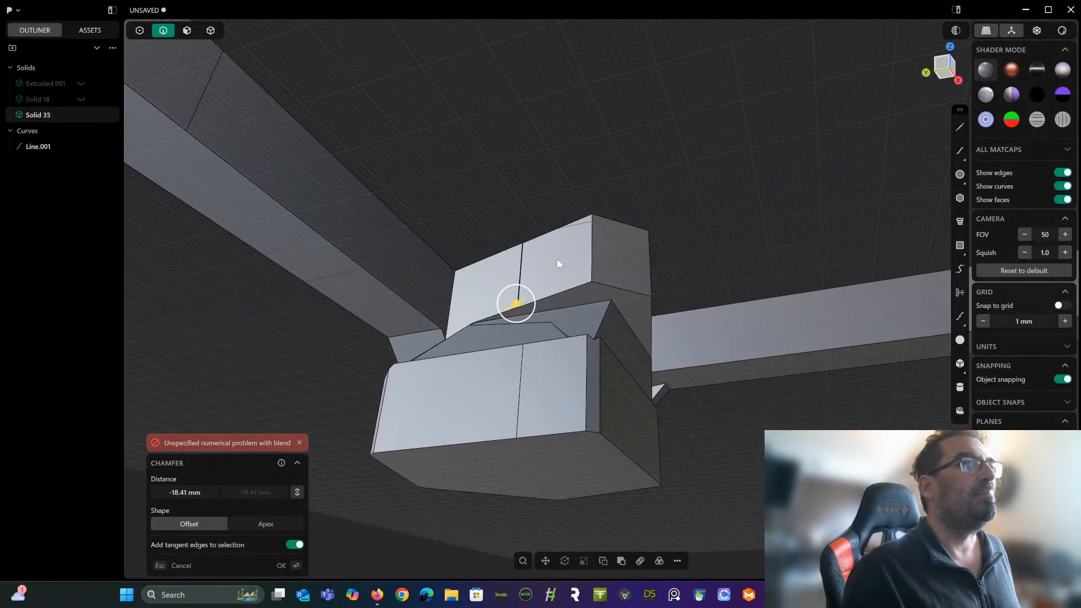
pyautogui.press('Return')
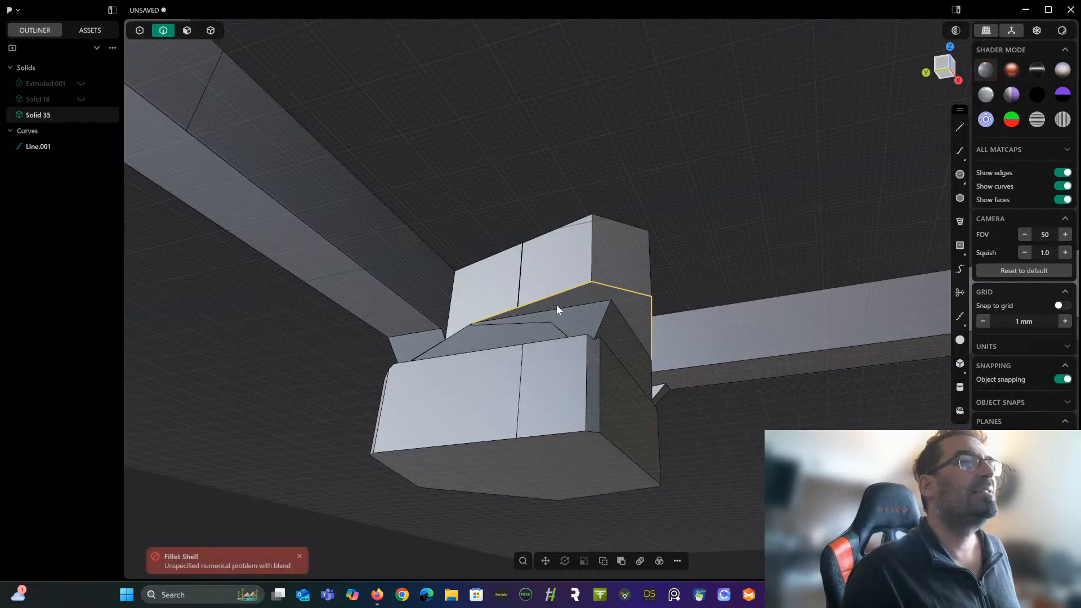
pyautogui.press('f')
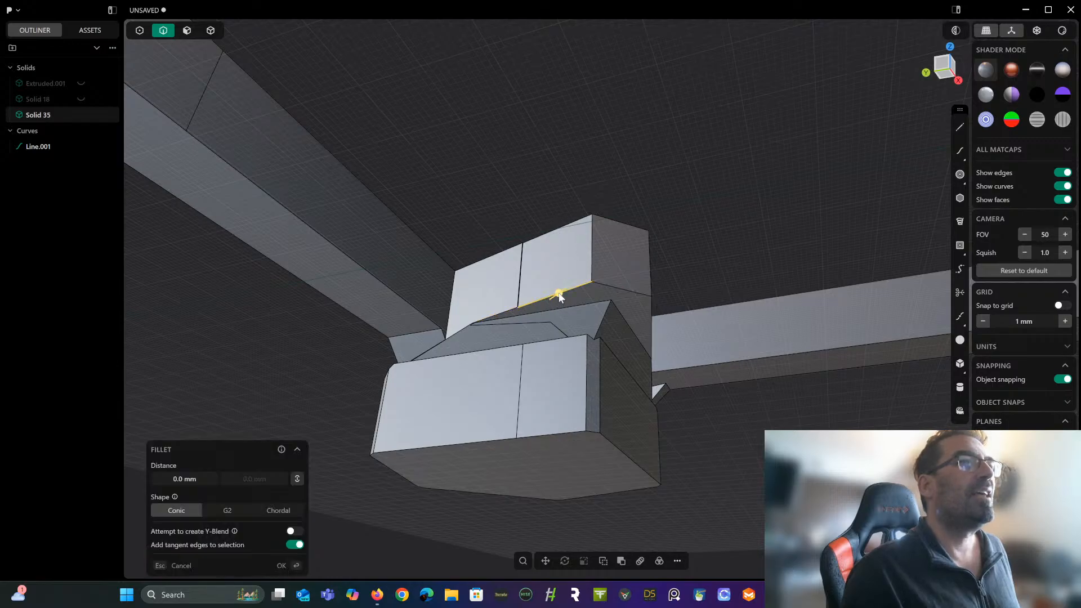
pyautogui.click(513, 306)
pyautogui.moveTo(513, 307); pyautogui.dragTo(518, 283, button='middle')
pyautogui.press('Escape')
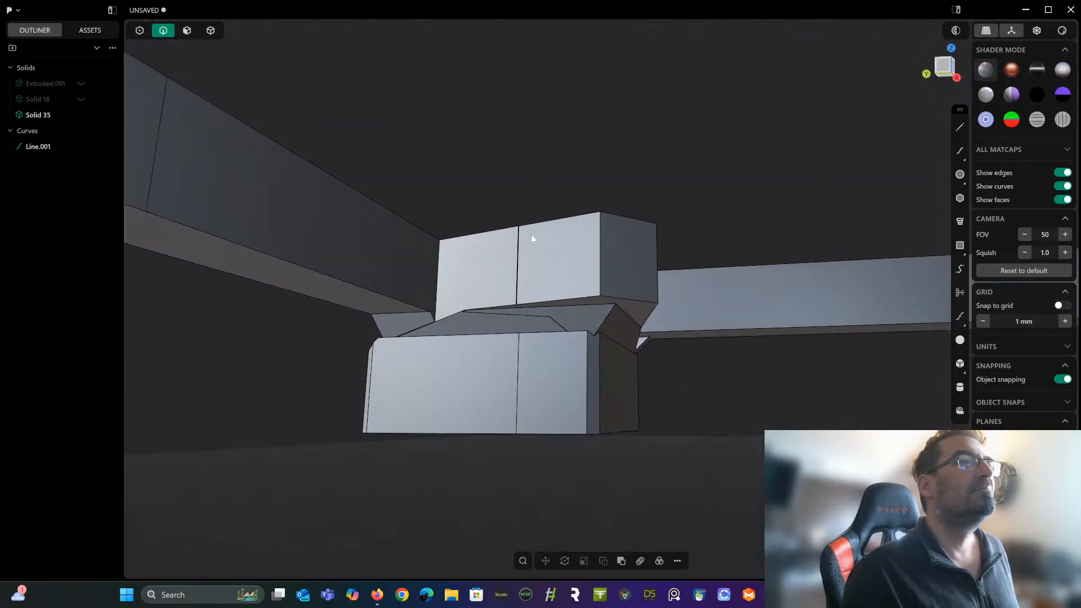
pyautogui.click(515, 302)
pyautogui.press('f')
pyautogui.scroll(2, 516, 304)
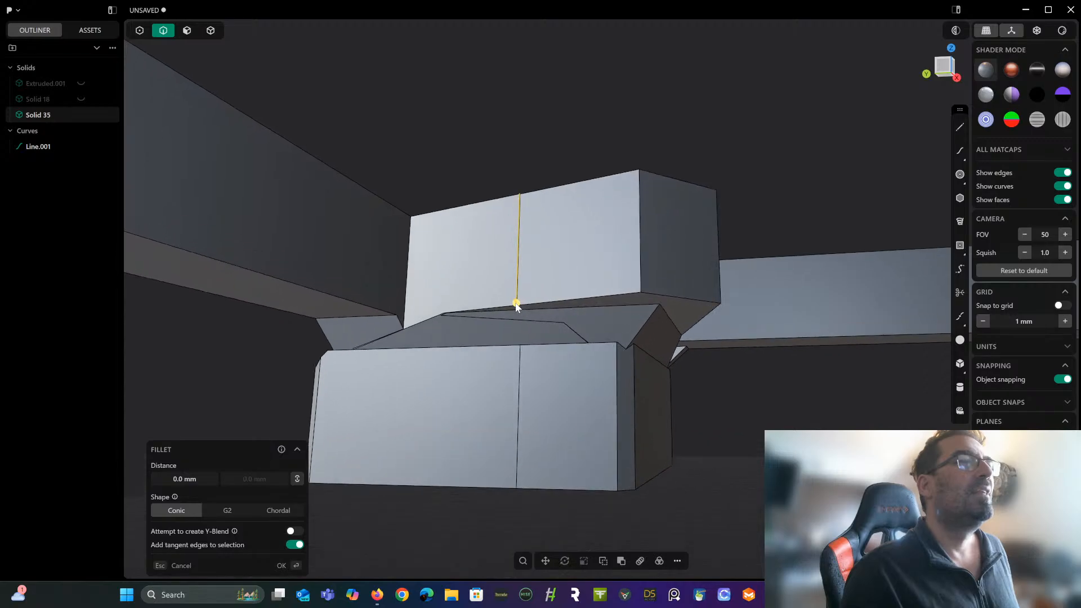
pyautogui.scroll(3, 516, 304)
pyautogui.press('Escape')
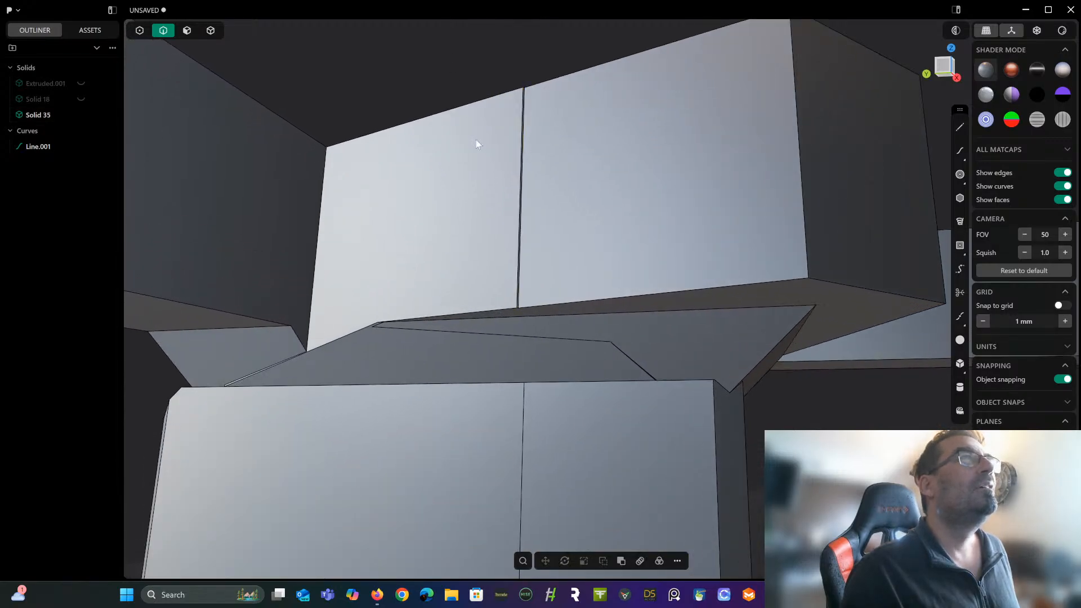
# Push the face beside the vertical seam on the upper corner block outward by 0.35 mm, flush with its neighbour.
pyautogui.scroll(2, 466, 188)
pyautogui.scroll(2, 524, 282)
pyautogui.moveTo(529, 251); pyautogui.dragTo(543, 221, button='middle')
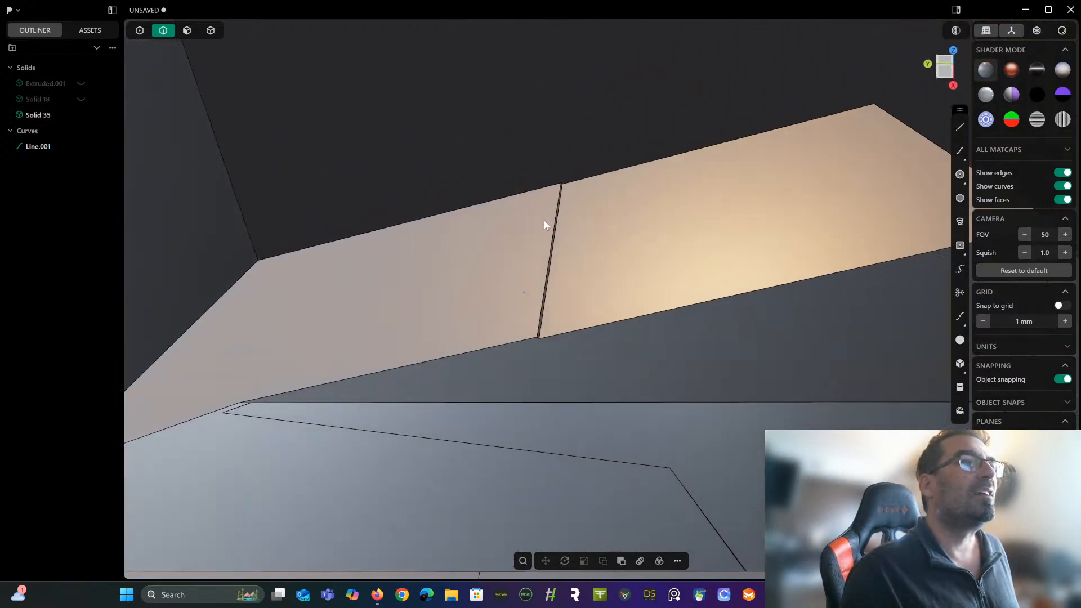
pyautogui.click(187, 30)
pyautogui.click(625, 253)
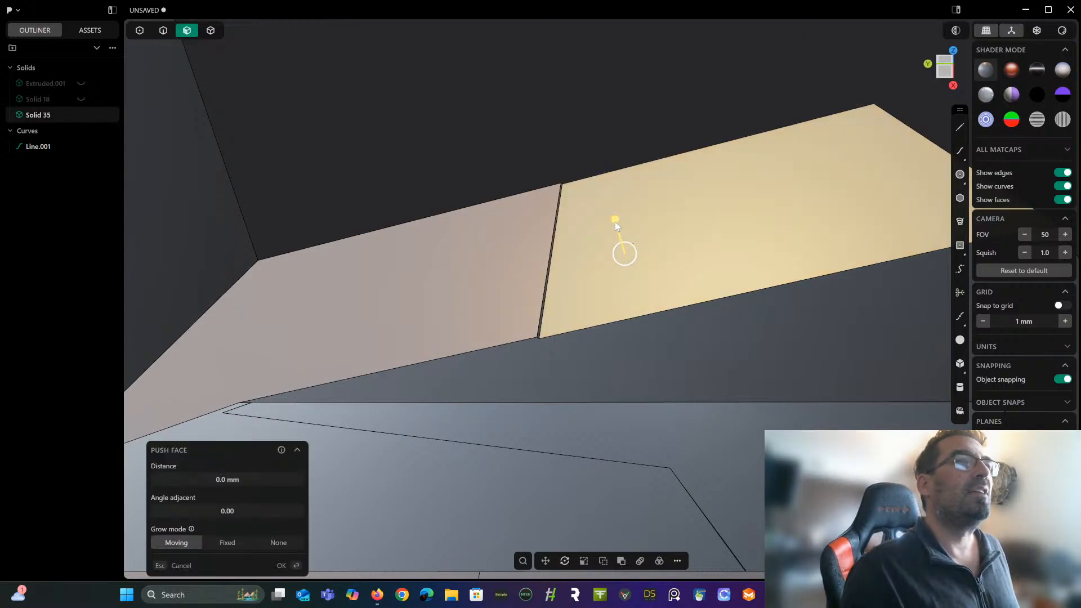
pyautogui.moveTo(615, 222)
pyautogui.mouseDown()
pyautogui.moveTo(608, 208)
pyautogui.moveTo(607, 220)
pyautogui.mouseUp()
pyautogui.scroll(-2, 599, 77)
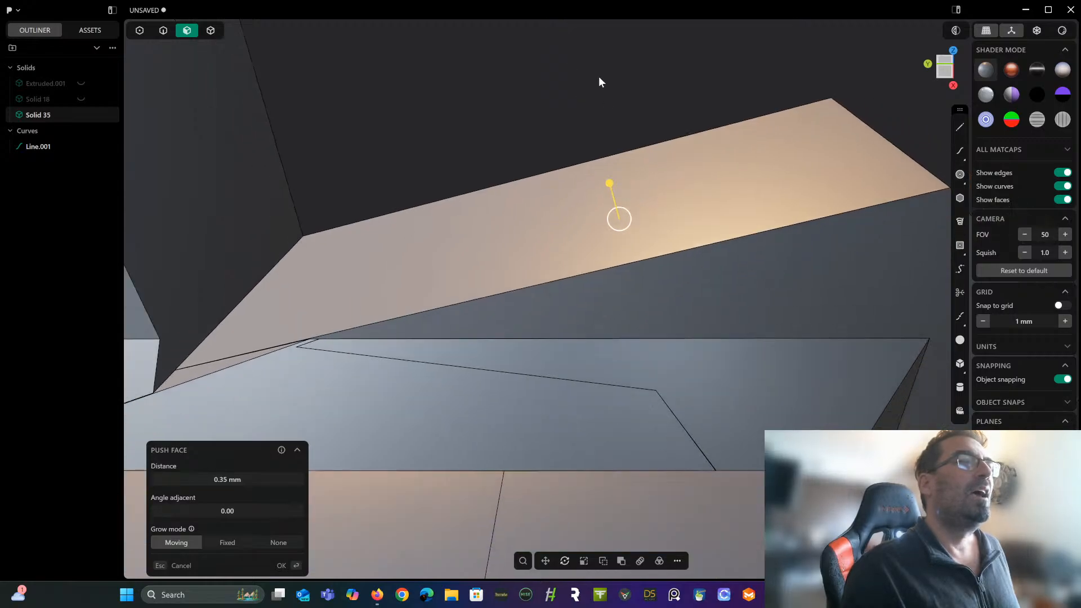
pyautogui.moveTo(479, 153); pyautogui.dragTo(621, 187, button='middle')
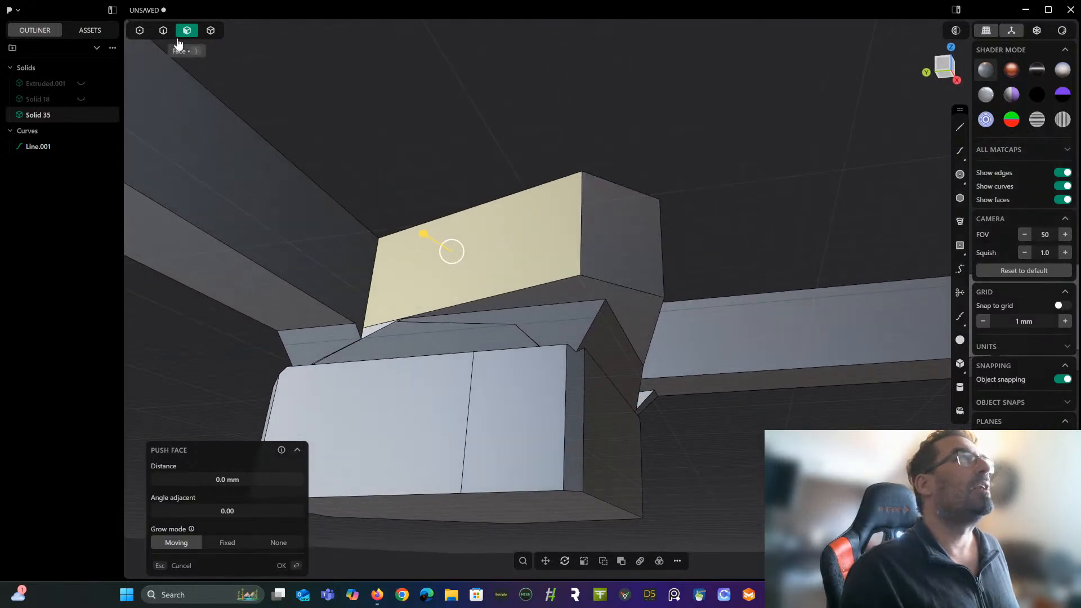
# Chamfer the two adjoining lower inner edges of the upper corner block.
pyautogui.click(163, 30)
pyautogui.click(601, 278)
pyautogui.press('f')
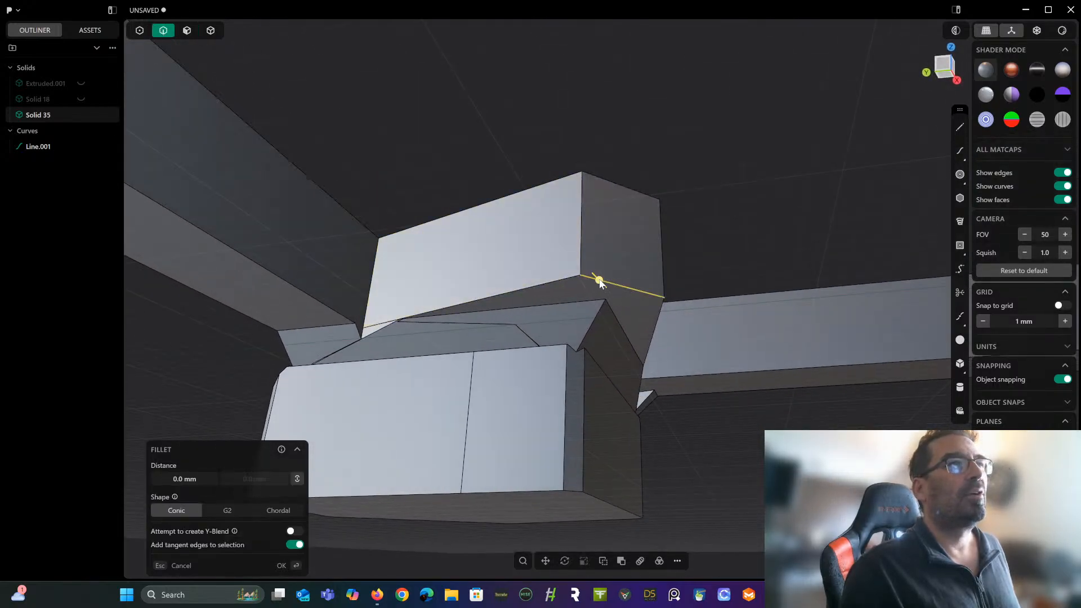
pyautogui.click(569, 279)
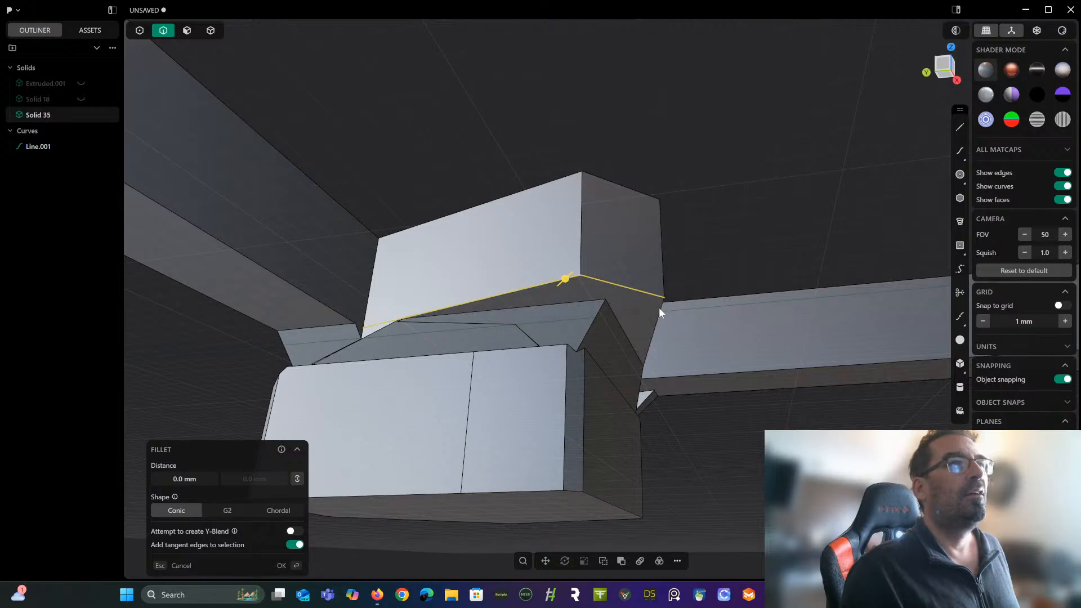
pyautogui.press('c')
pyautogui.moveTo(657, 304); pyautogui.dragTo(652, 300)
pyautogui.press('Return')
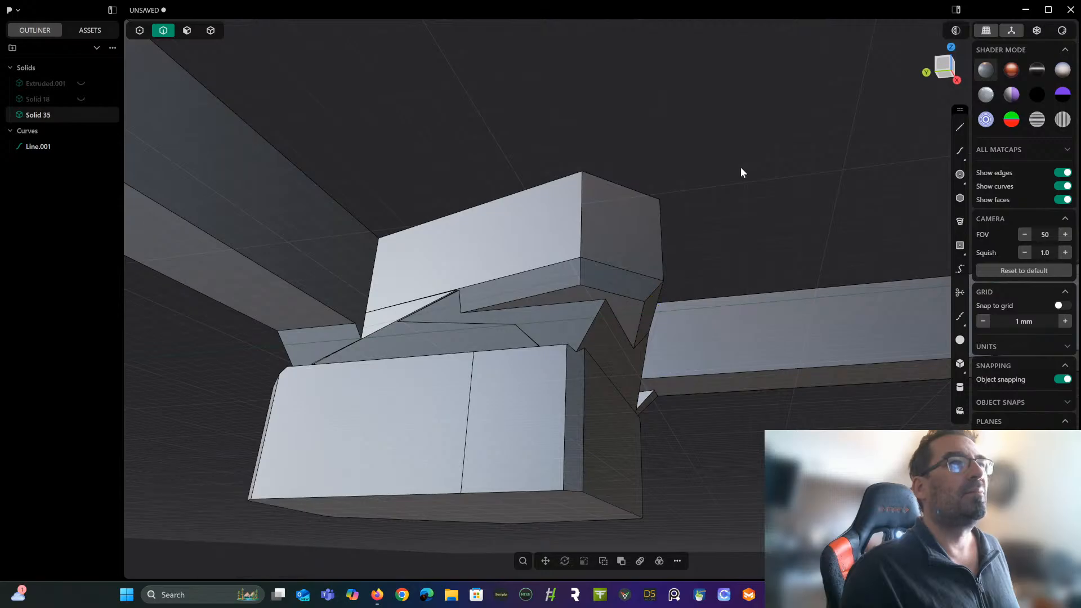
# Push the sloped face beneath the chamfered corner block so the thin sliver along its upper edge is removed.
pyautogui.moveTo(741, 167); pyautogui.dragTo(746, 212, button='middle')
pyautogui.scroll(5, 774, 237)
pyautogui.moveTo(740, 257); pyautogui.dragTo(614, 216, button='middle')
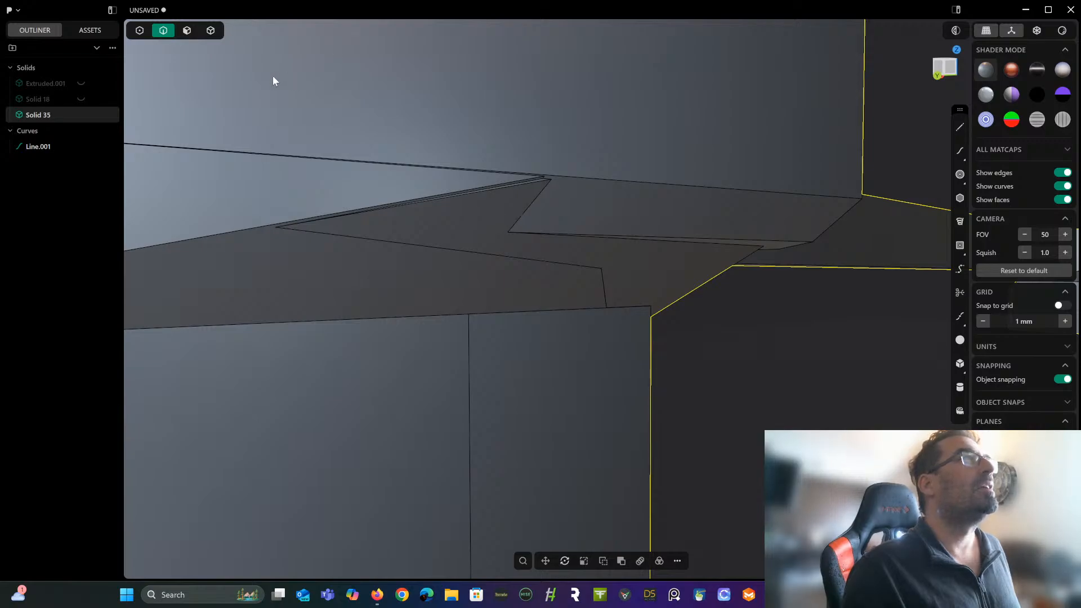
pyautogui.click(465, 208)
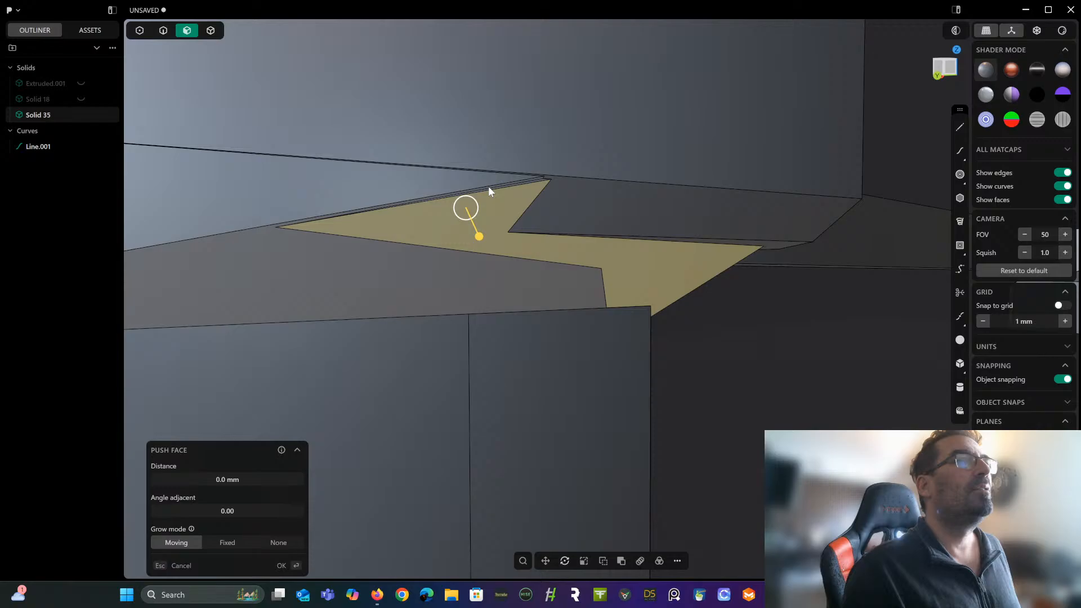
pyautogui.click(424, 253)
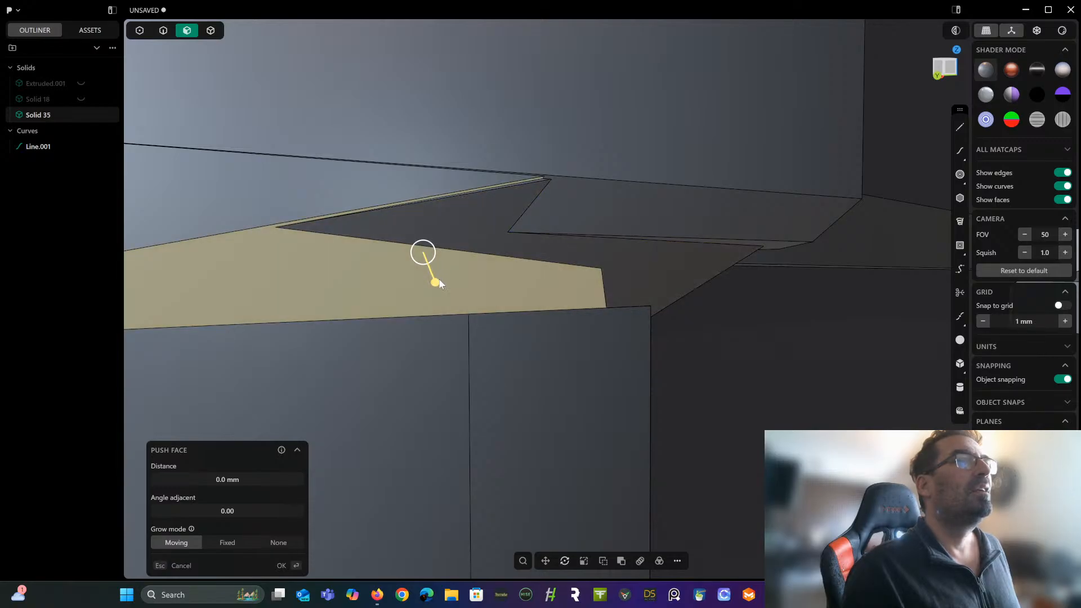
pyautogui.moveTo(435, 281); pyautogui.dragTo(420, 264)
pyautogui.scroll(-2, 421, 265)
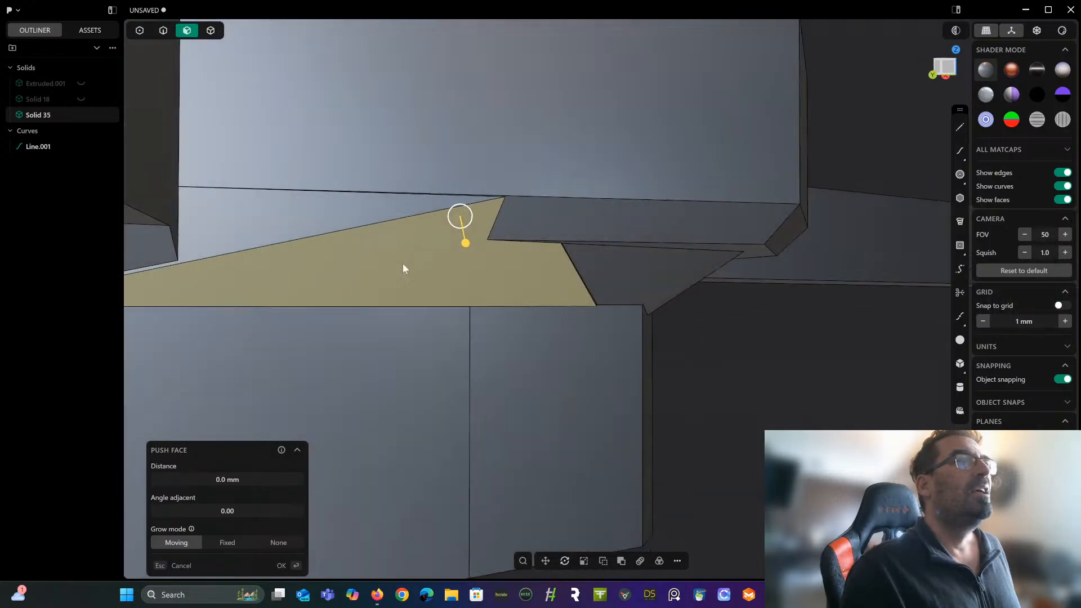
# Try to push the adjacent triangular face beneath the chamfered corner block outward.
pyautogui.moveTo(403, 268); pyautogui.dragTo(475, 254, button='middle')
pyautogui.click(480, 258)
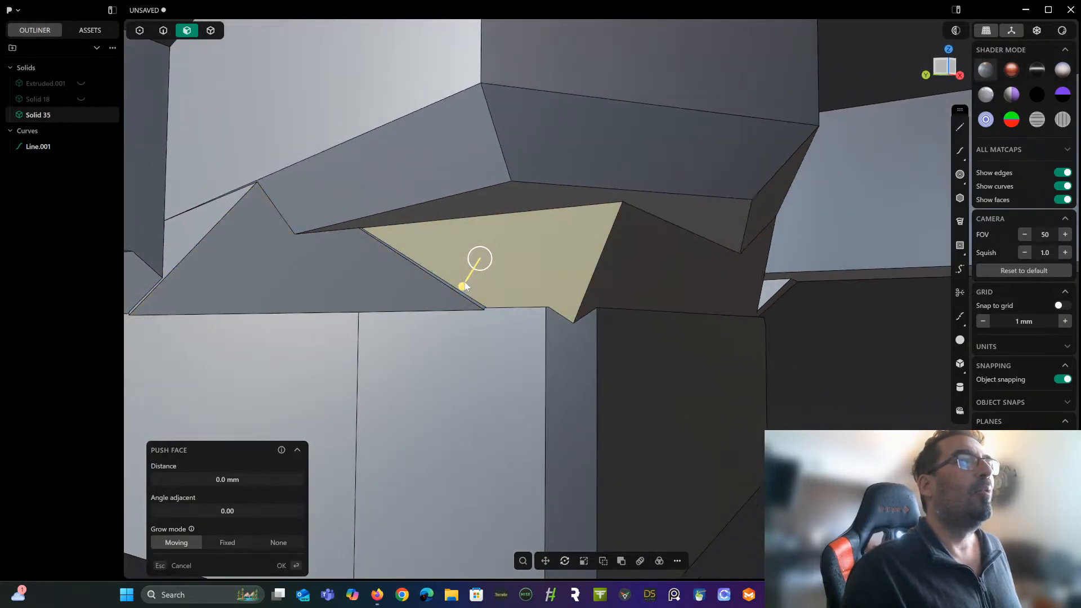
pyautogui.moveTo(464, 286); pyautogui.dragTo(453, 297)
pyautogui.rightClick(877, 351)
pyautogui.scroll(-4, 877, 351)
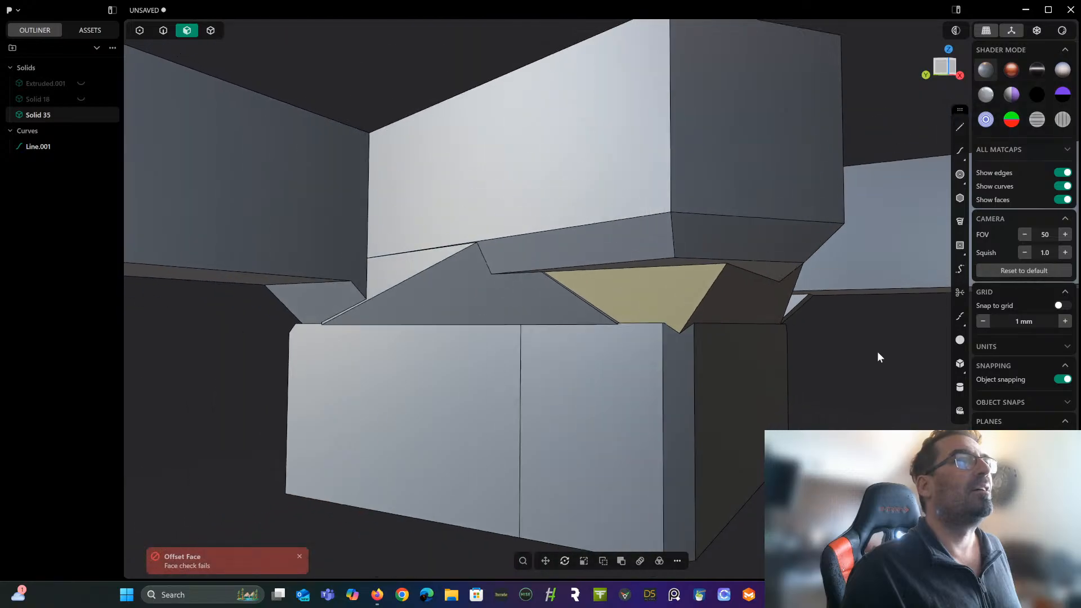
# Mirror the base frame across its Y mid-plane, cutting it down the mirror plane without uniting the halves.
pyautogui.moveTo(877, 351); pyautogui.dragTo(670, 276, button='middle')
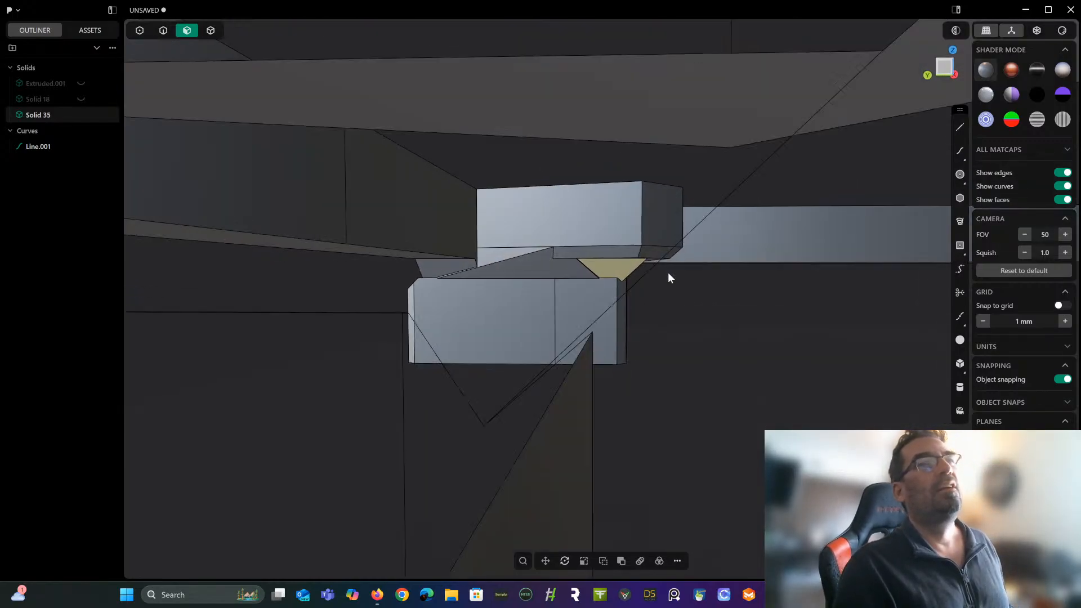
pyautogui.scroll(-5, 691, 325)
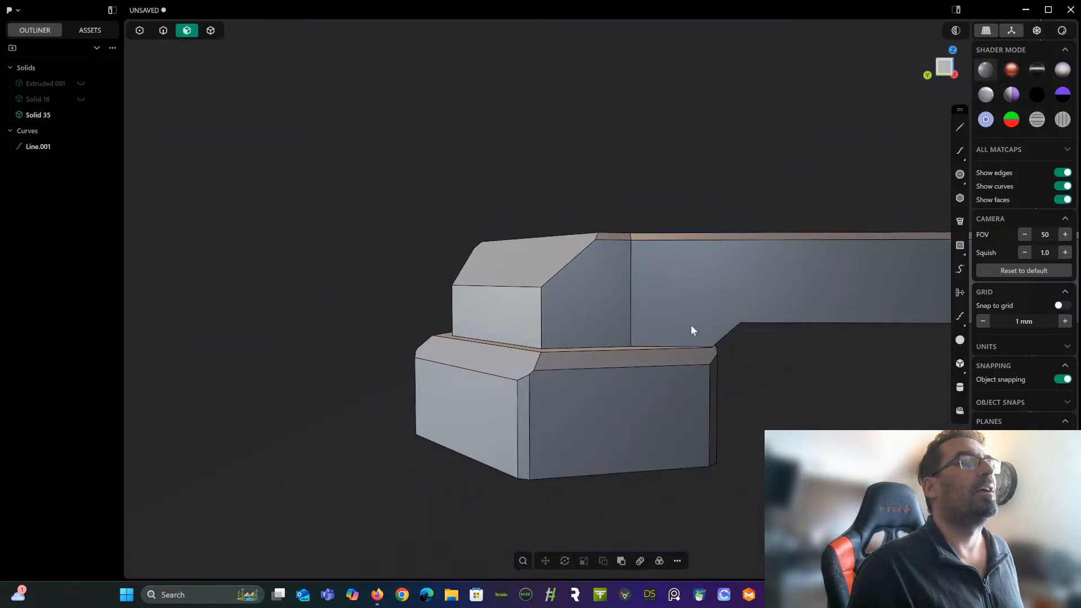
pyautogui.keyDown('shift'); pyautogui.moveTo(685, 329); pyautogui.dragTo(459, 259, button='middle'); pyautogui.keyUp('shift')
pyautogui.scroll(-2, 458, 257)
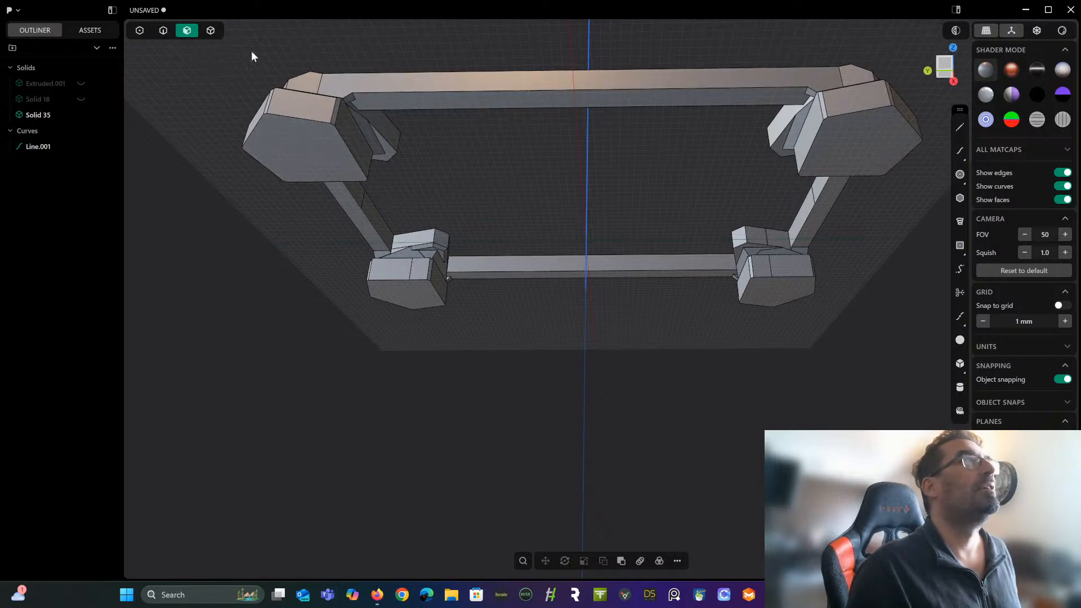
pyautogui.click(212, 32)
pyautogui.click(466, 97)
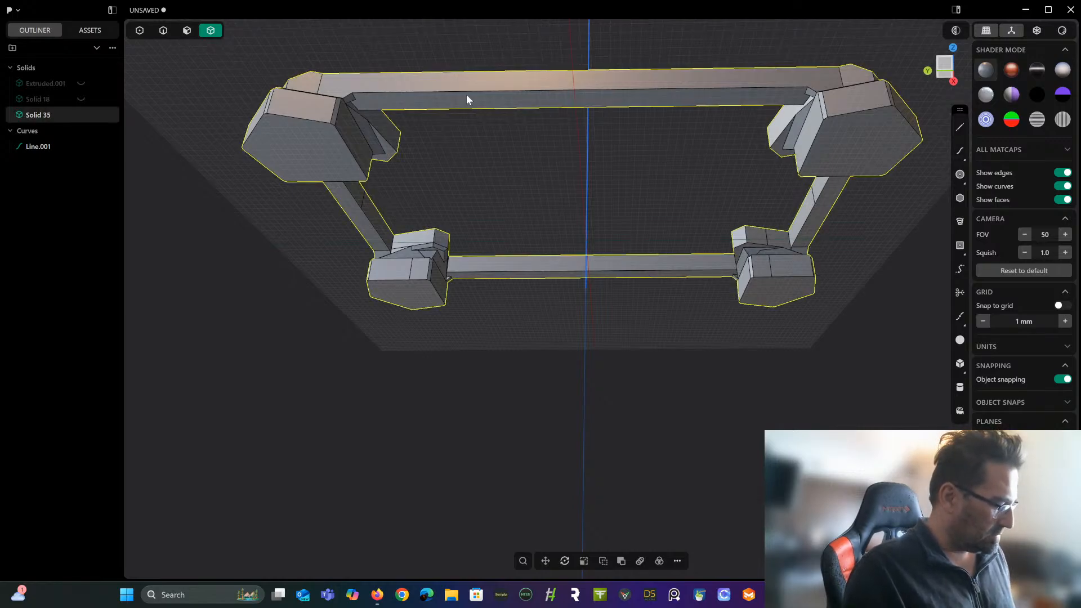
pyautogui.hotkey('alt', 'x')
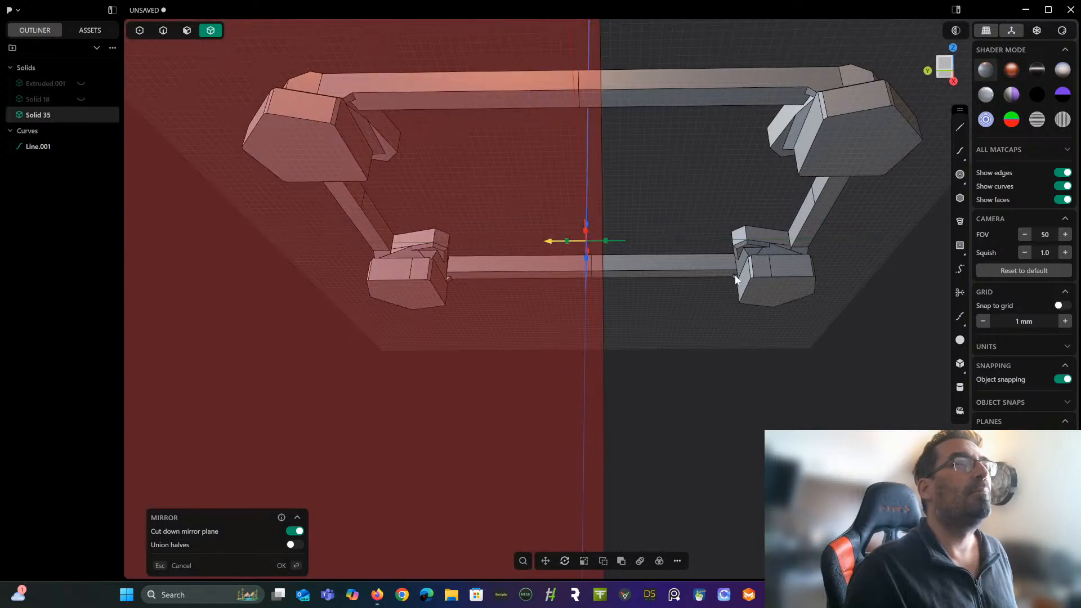
pyautogui.press('Return')
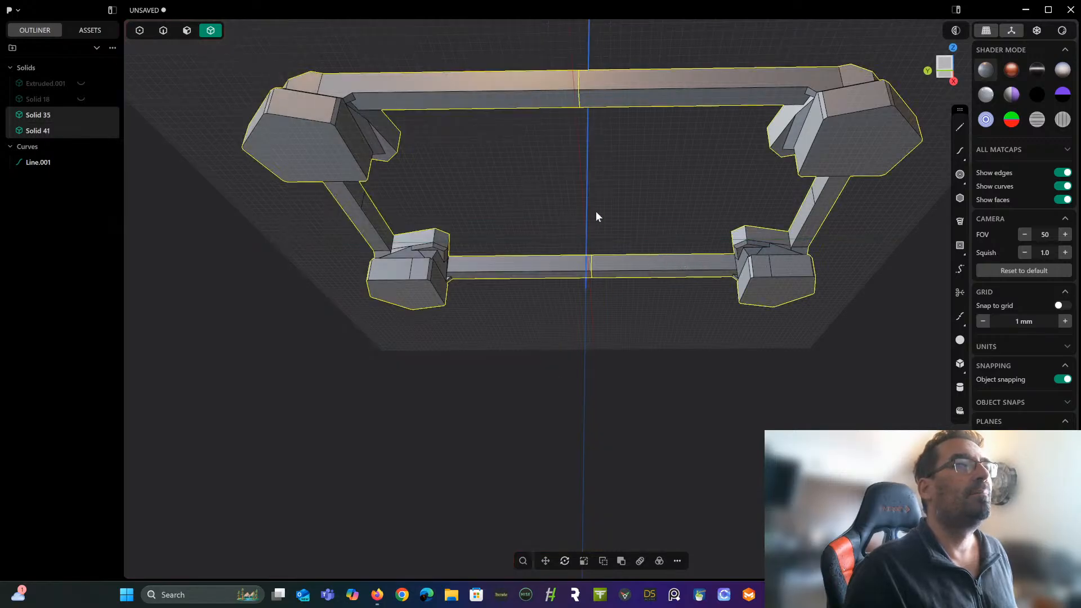
# Mirror the frame halves across the X mid-plane with the cut enabled, and union all four pieces into one solid.
pyautogui.moveTo(595, 212); pyautogui.dragTo(623, 276, button='middle')
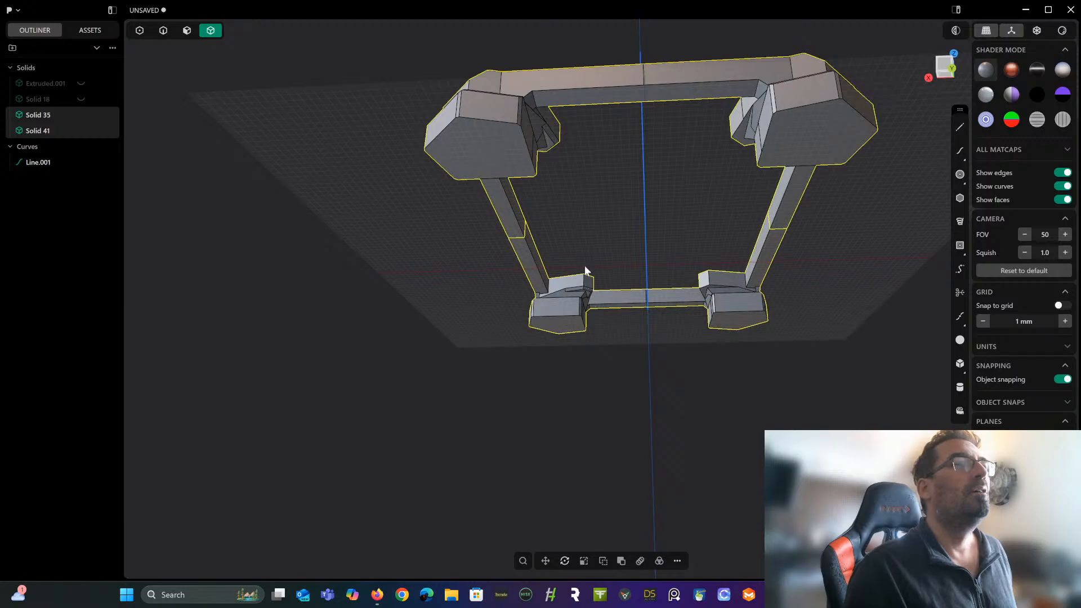
pyautogui.hotkey('alt', 'x')
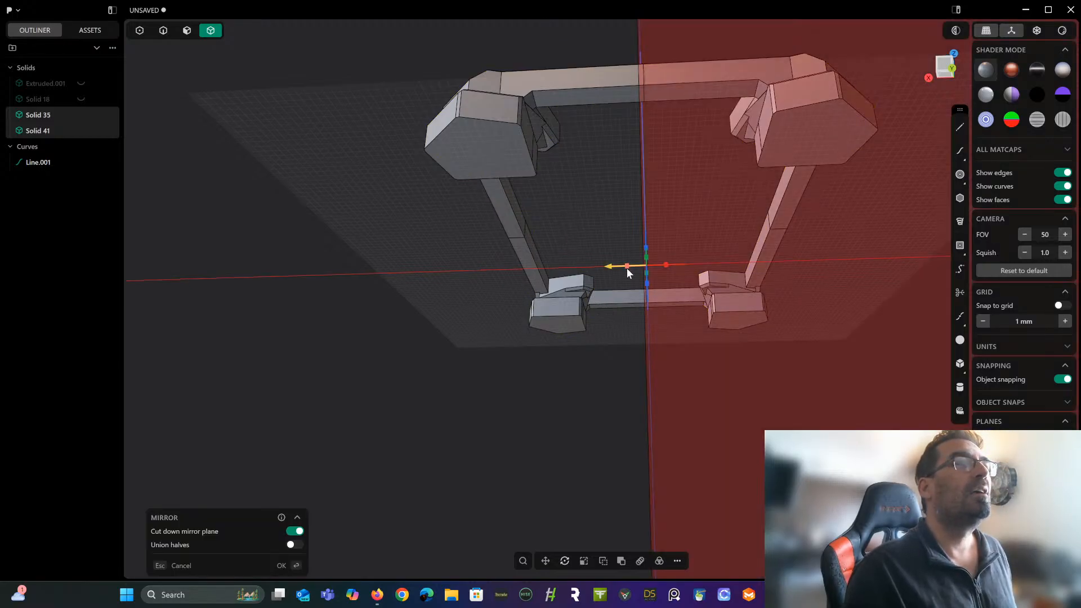
pyautogui.press('Return')
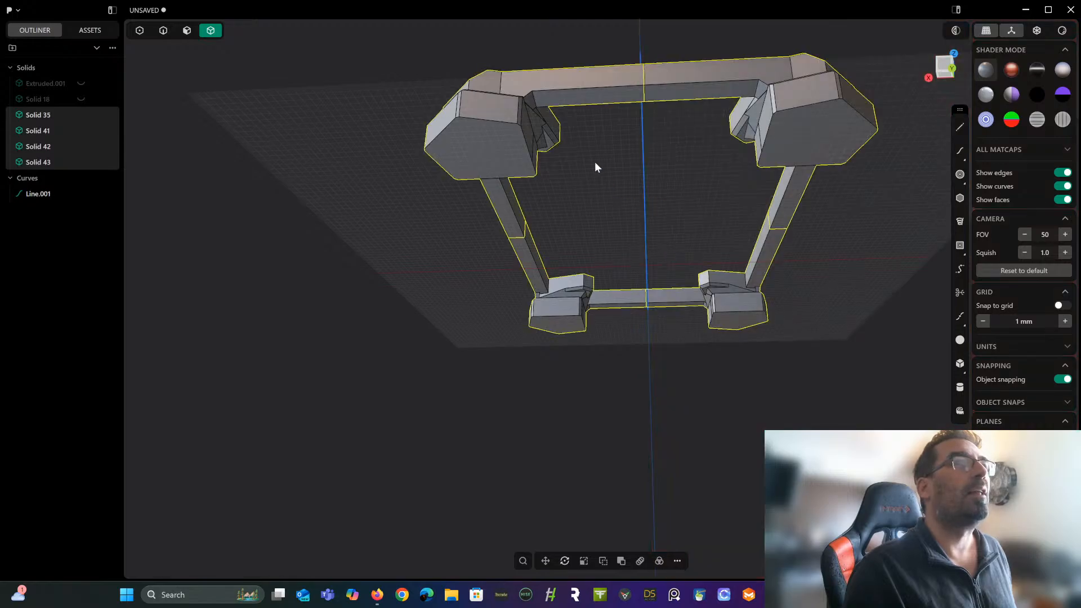
pyautogui.moveTo(594, 166); pyautogui.dragTo(600, 185, button='middle')
pyautogui.press('q')
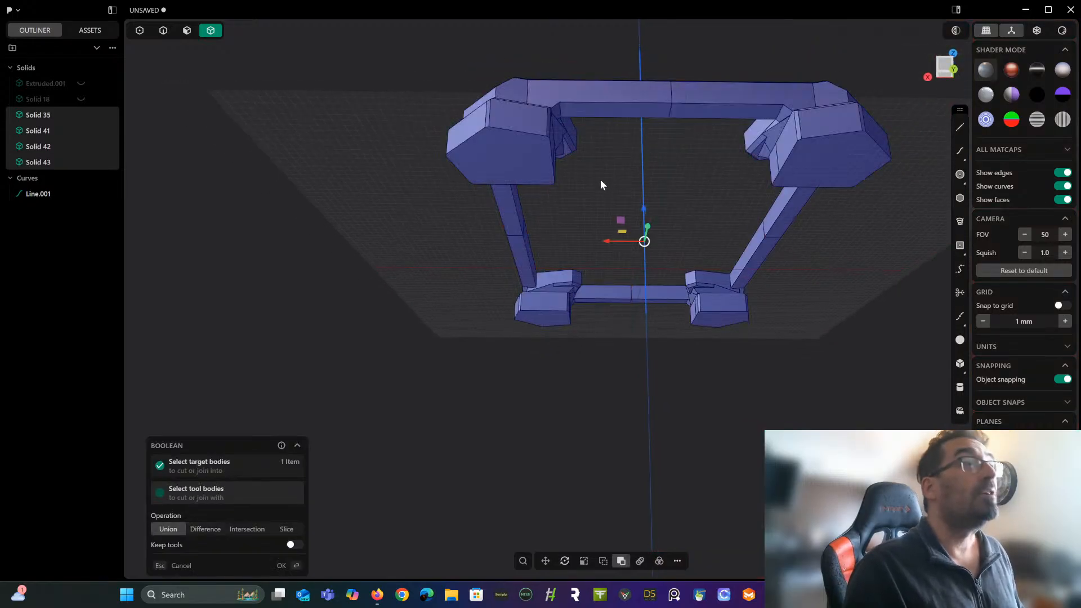
pyautogui.press('Return')
pyautogui.scroll(-1, 601, 180)
pyautogui.moveTo(600, 184); pyautogui.dragTo(657, 276, button='middle')
pyautogui.click(523, 561)
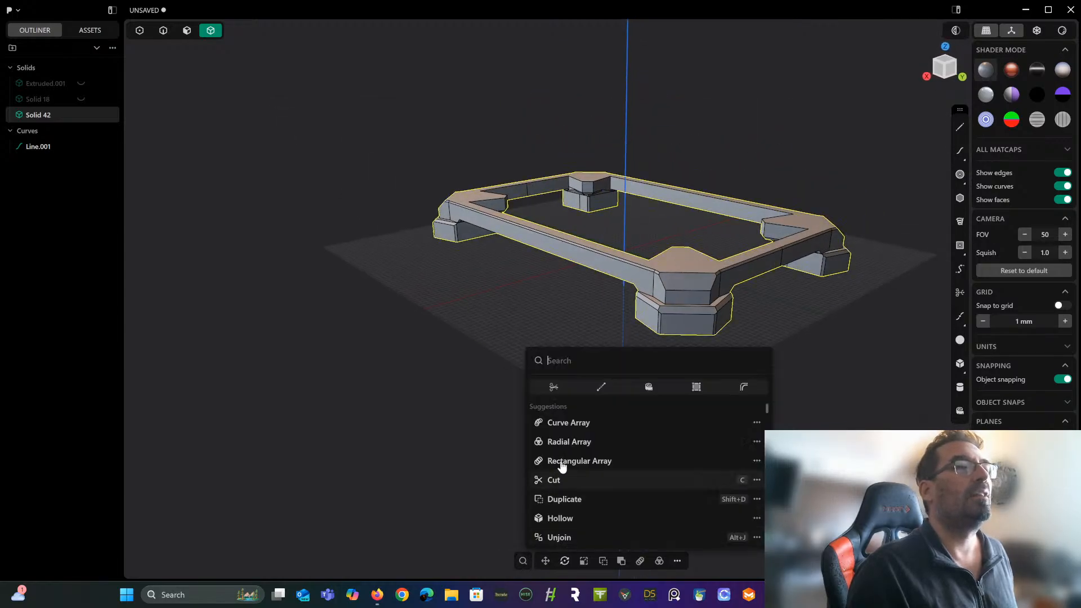
pyautogui.press('Escape')
pyautogui.click(600, 387)
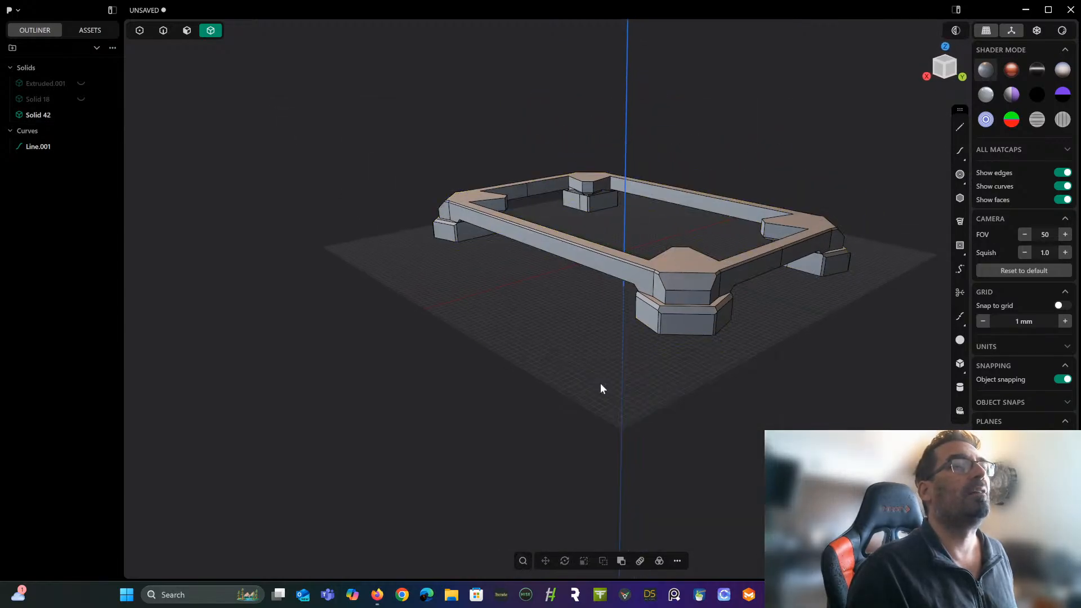
# Unhide the chest body and lid, and inspect the assembled chest from several sides.
pyautogui.moveTo(600, 388); pyautogui.dragTo(518, 377, button='middle')
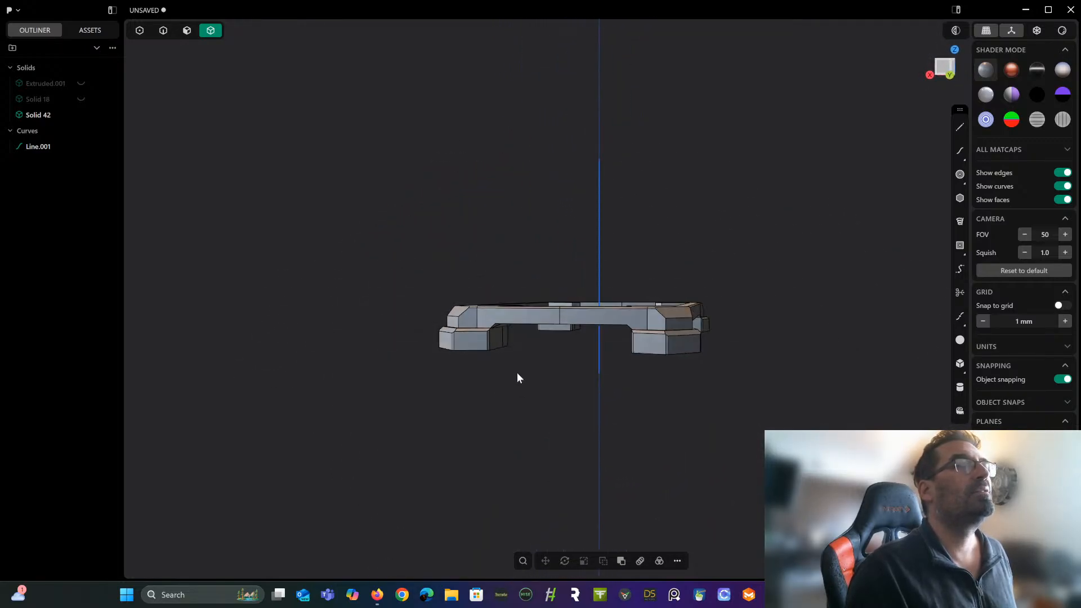
pyautogui.click(80, 84)
pyautogui.click(81, 100)
pyautogui.moveTo(330, 217); pyautogui.dragTo(741, 210, button='middle')
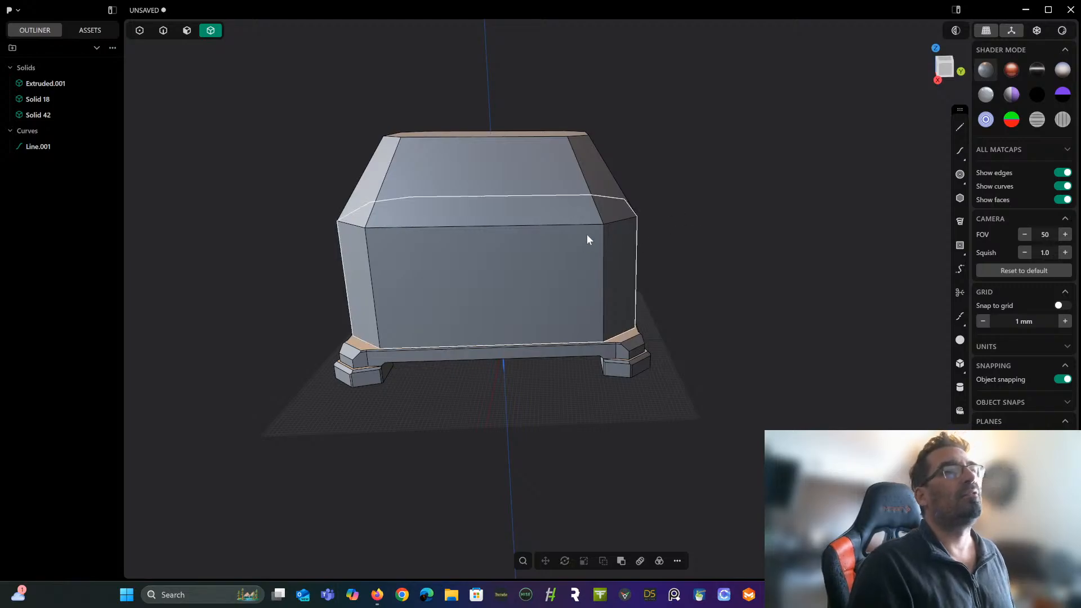
pyautogui.moveTo(587, 240); pyautogui.dragTo(716, 237, button='middle')
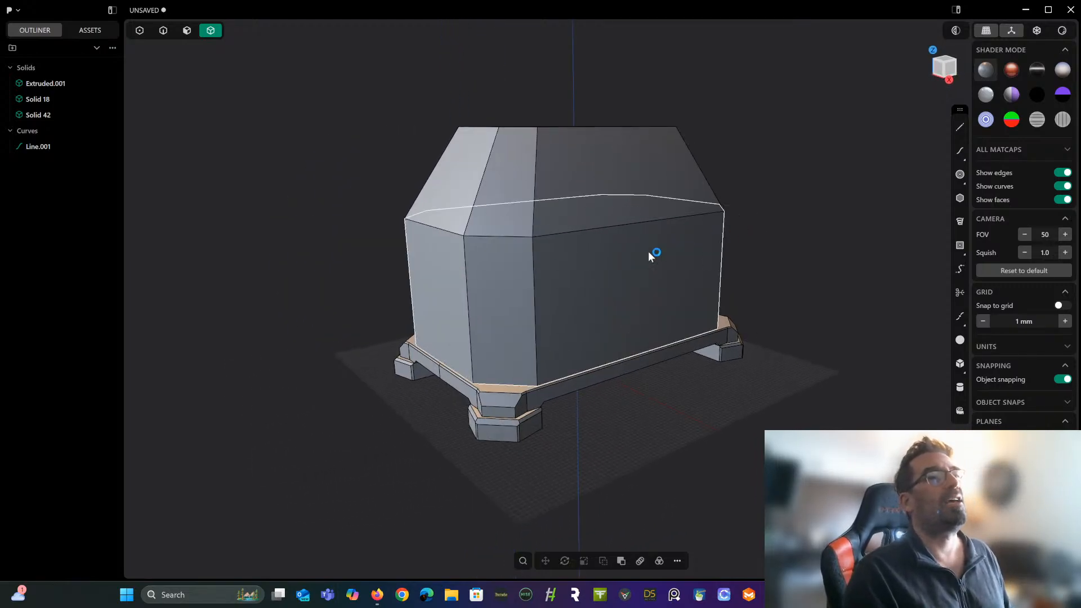
pyautogui.moveTo(647, 251); pyautogui.dragTo(474, 249, button='middle')
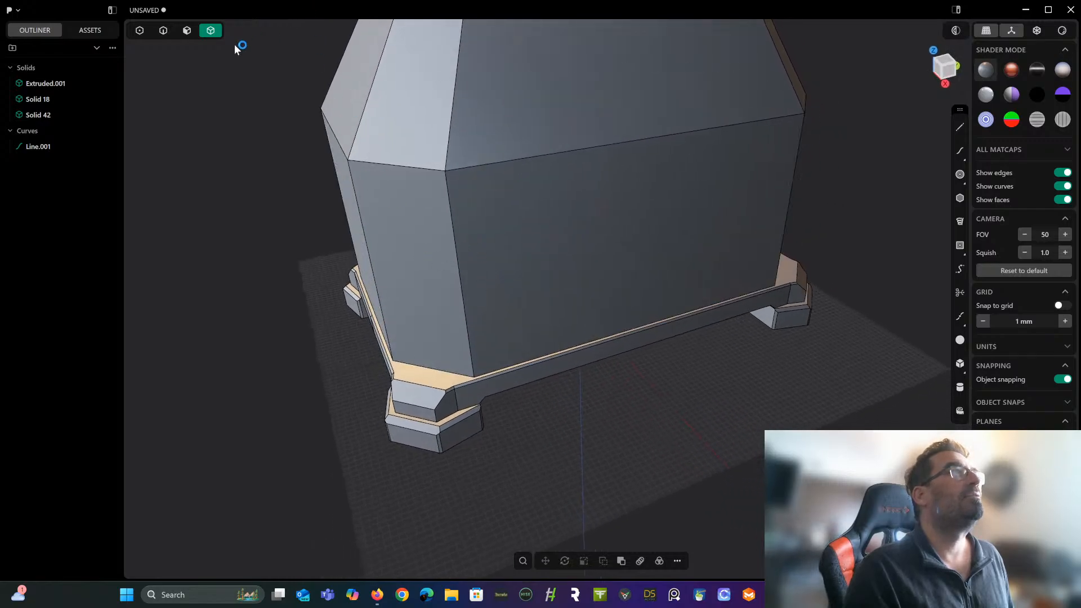
# Switch to face selection and select the flat and chamfered side faces all the way around the chest body.
pyautogui.click(186, 31)
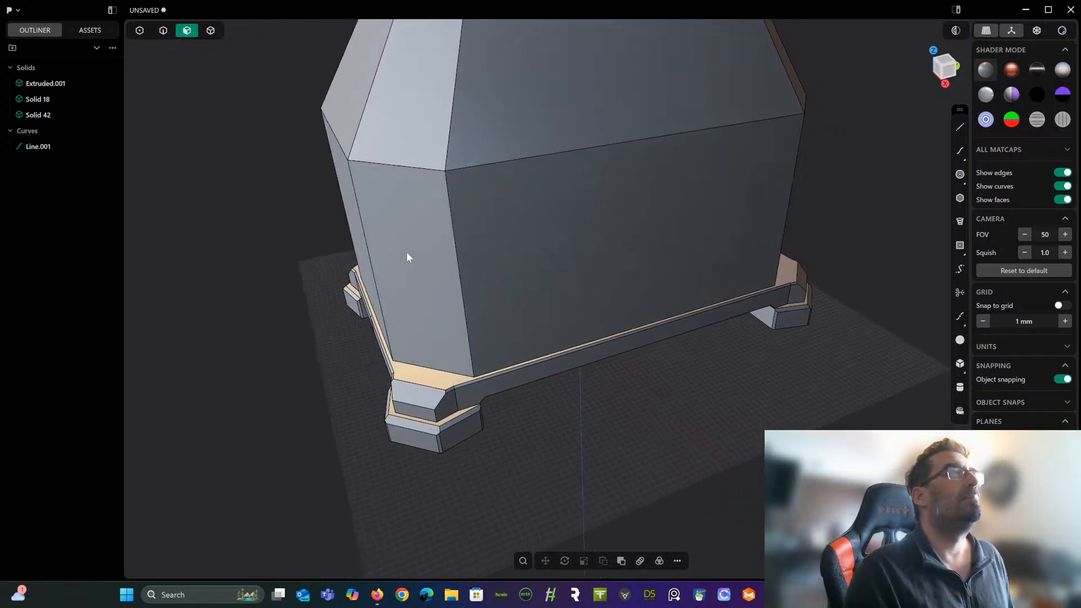
pyautogui.click(407, 252)
pyautogui.click(530, 257)
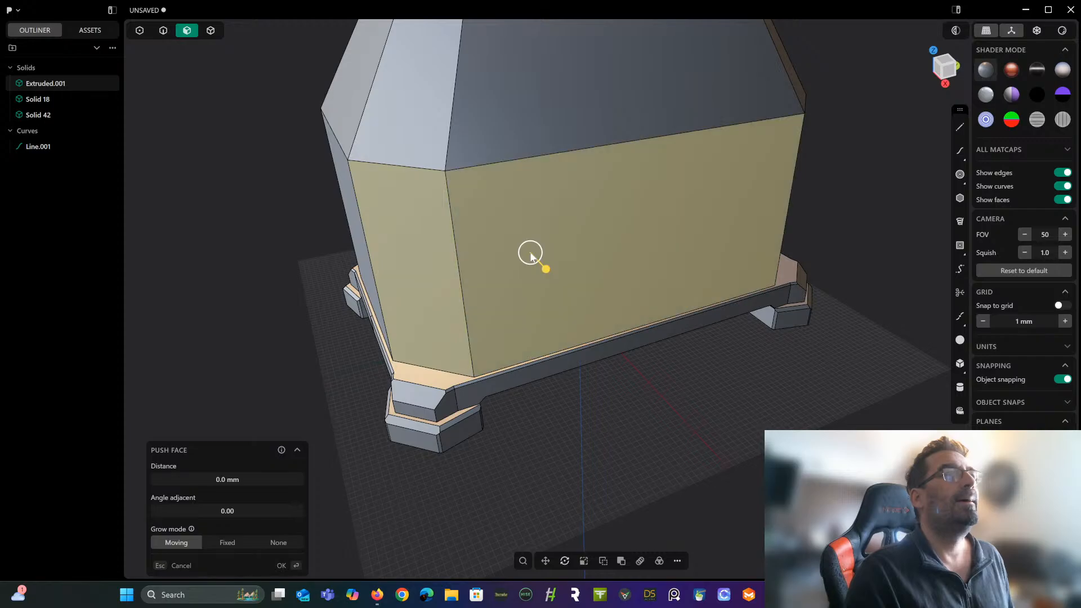
pyautogui.moveTo(530, 257); pyautogui.dragTo(478, 229, button='middle')
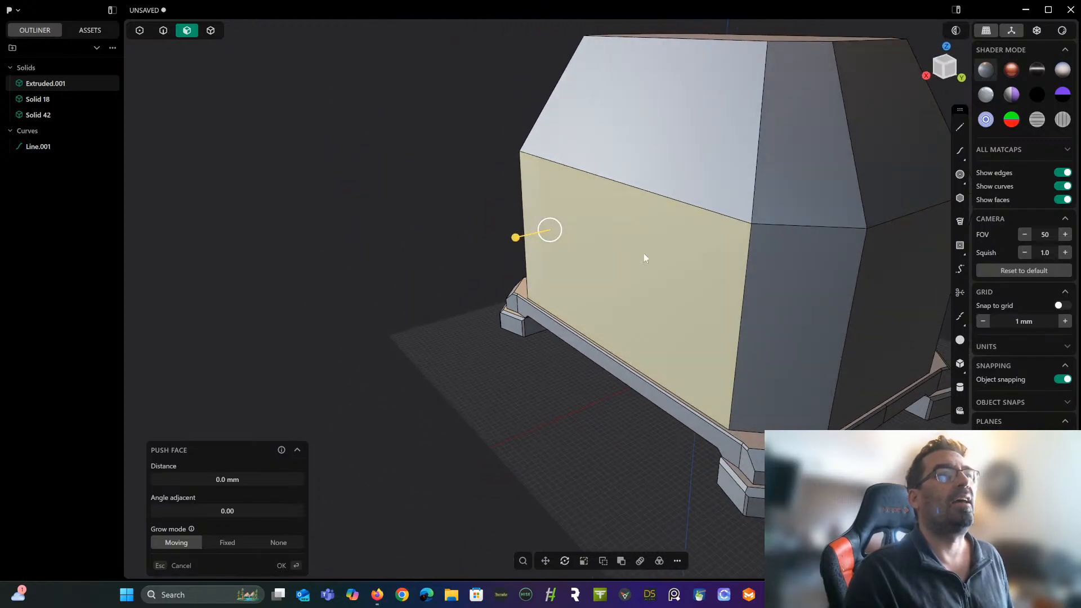
pyautogui.keyDown('shift'); pyautogui.moveTo(644, 253); pyautogui.dragTo(352, 229, button='middle'); pyautogui.keyUp('shift')
pyautogui.click(359, 234)
pyautogui.click(471, 242)
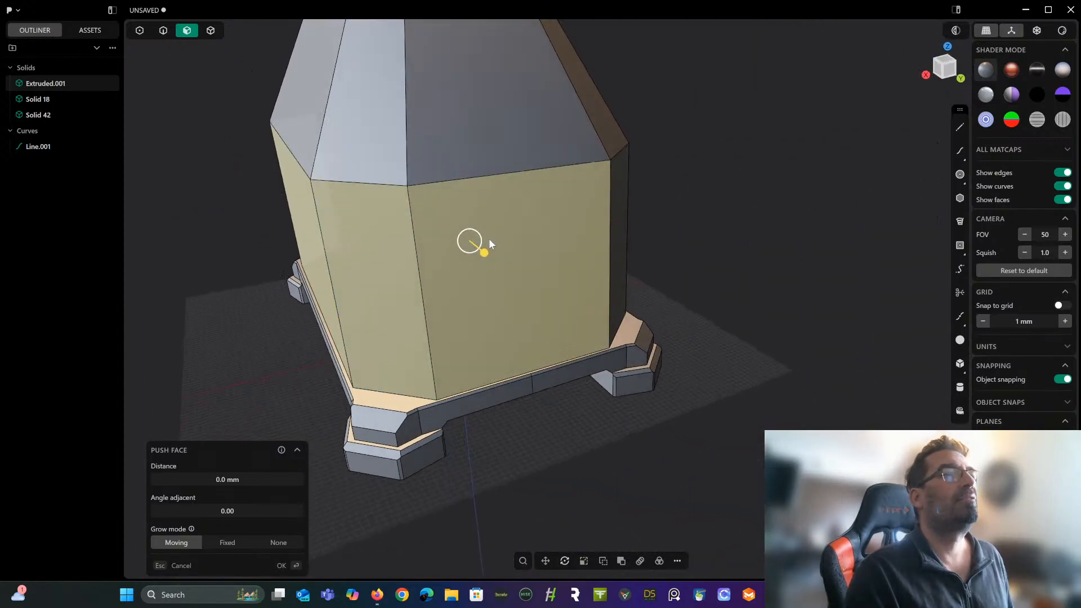
pyautogui.moveTo(489, 238); pyautogui.dragTo(573, 294, button='middle')
pyautogui.click(645, 305)
pyautogui.moveTo(738, 297); pyautogui.dragTo(594, 303, button='middle')
pyautogui.click(596, 303)
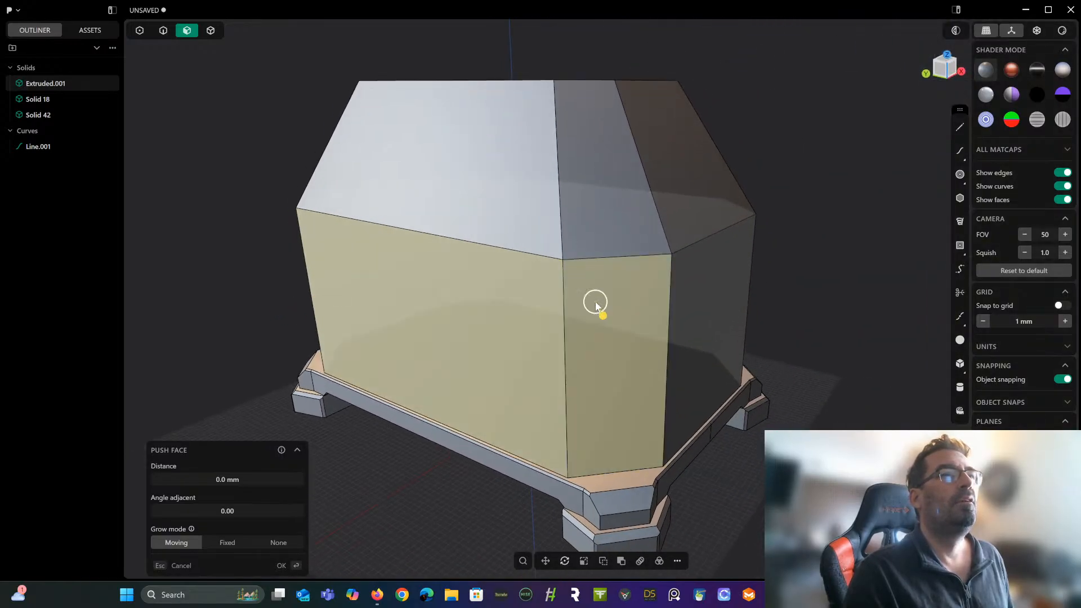
pyautogui.click(695, 301)
pyautogui.moveTo(694, 302); pyautogui.dragTo(582, 272, button='middle')
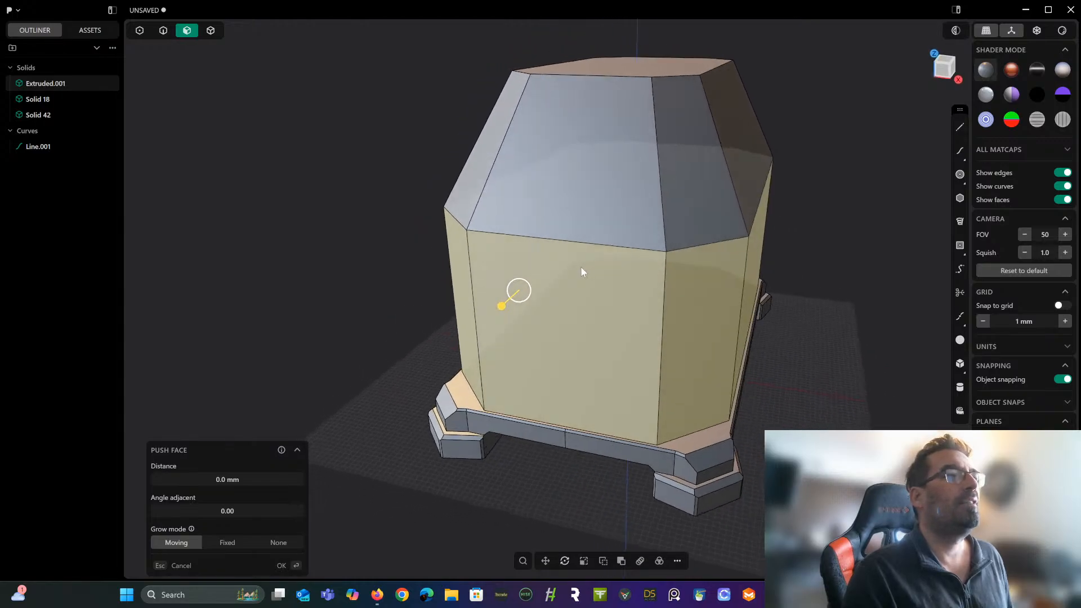
# Try to offset the outlines of all the selected body side faces by -18.8 mm with round gap fill.
pyautogui.click(678, 562)
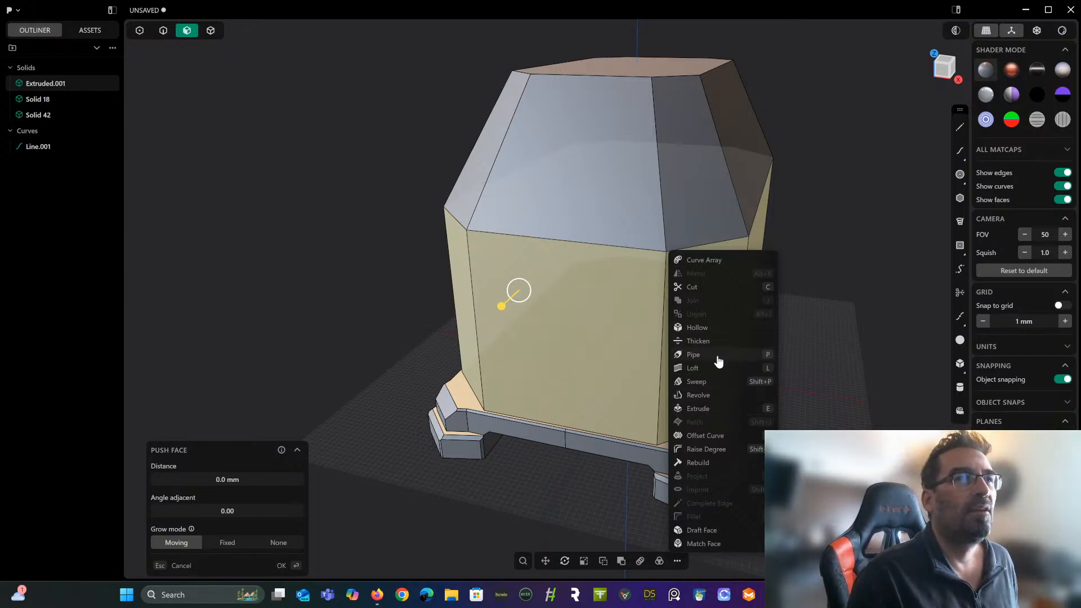
pyautogui.click(706, 437)
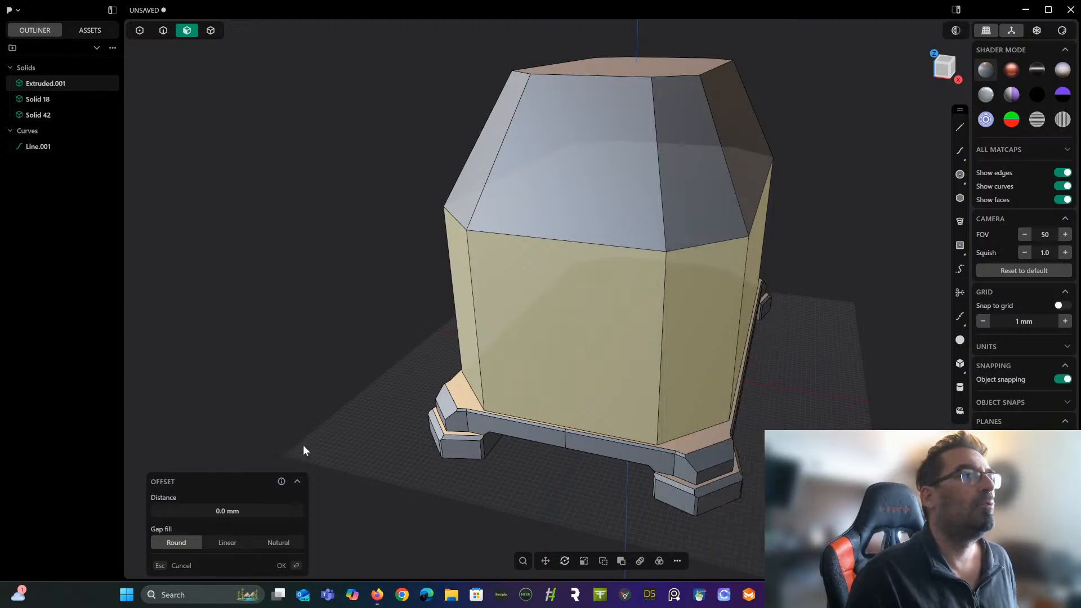
pyautogui.moveTo(258, 511); pyautogui.dragTo(153, 512)
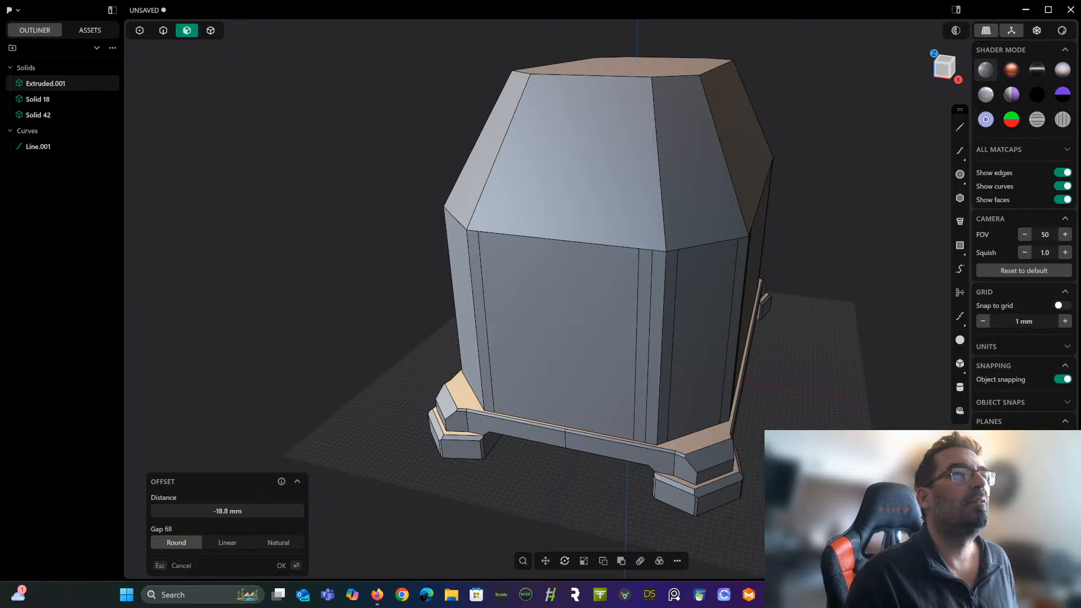
pyautogui.moveTo(568, 406); pyautogui.dragTo(594, 282, button='middle')
pyautogui.press('Return')
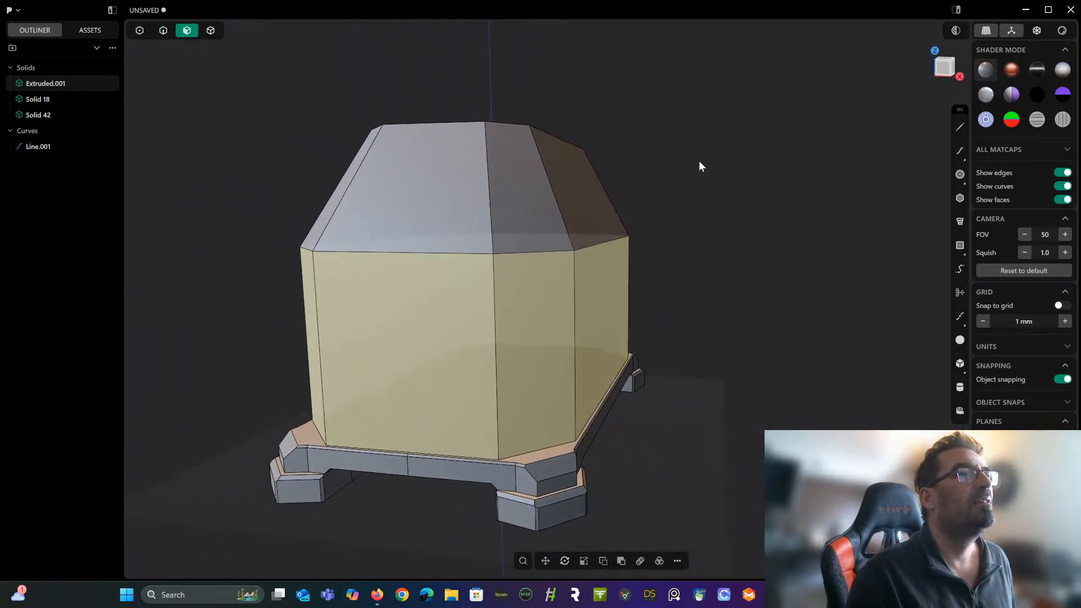
pyautogui.click(711, 158)
# Try to offset the outlines of one end face and its two adjoining chamfered faces by -26.9 mm.
pyautogui.click(416, 339)
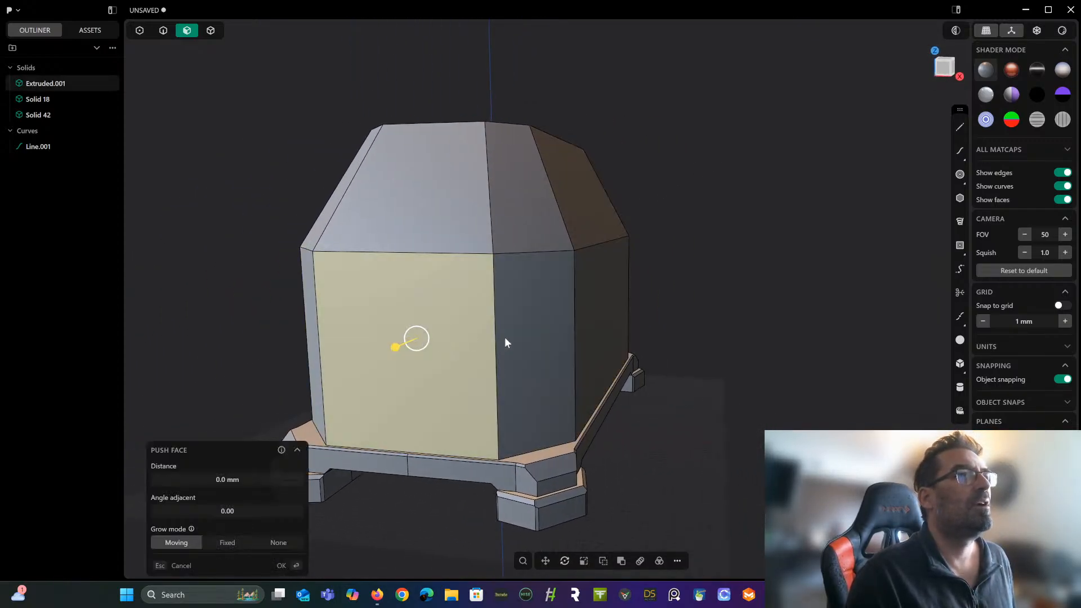
pyautogui.keyDown('shift'); pyautogui.click(542, 342); pyautogui.keyUp('shift')
pyautogui.keyDown('shift'); pyautogui.click(309, 341); pyautogui.keyUp('shift')
pyautogui.moveTo(309, 341); pyautogui.dragTo(464, 357, button='middle')
pyautogui.click(678, 561)
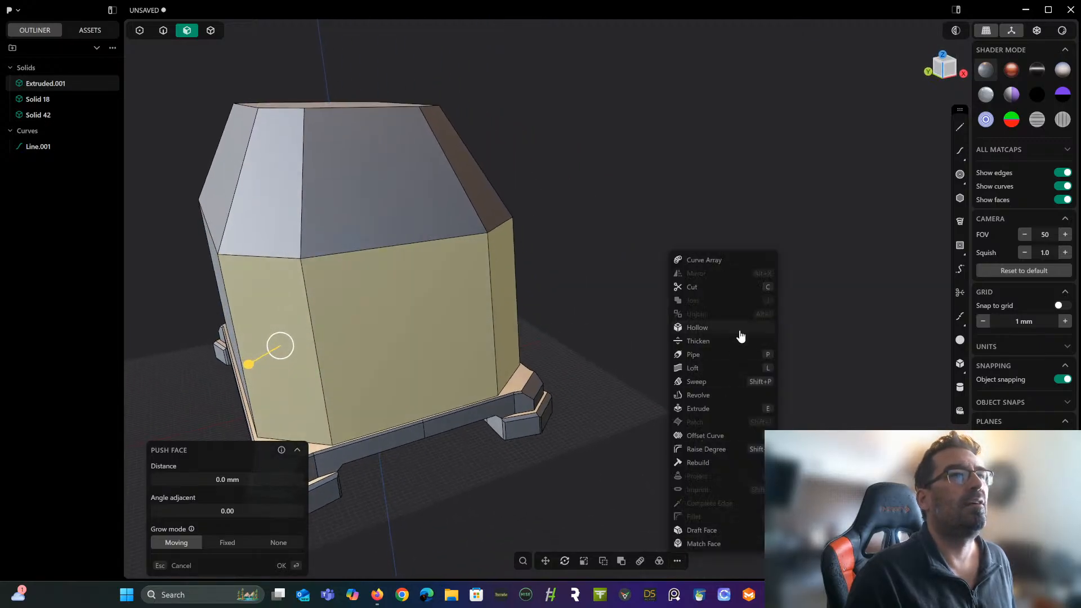
pyautogui.click(705, 436)
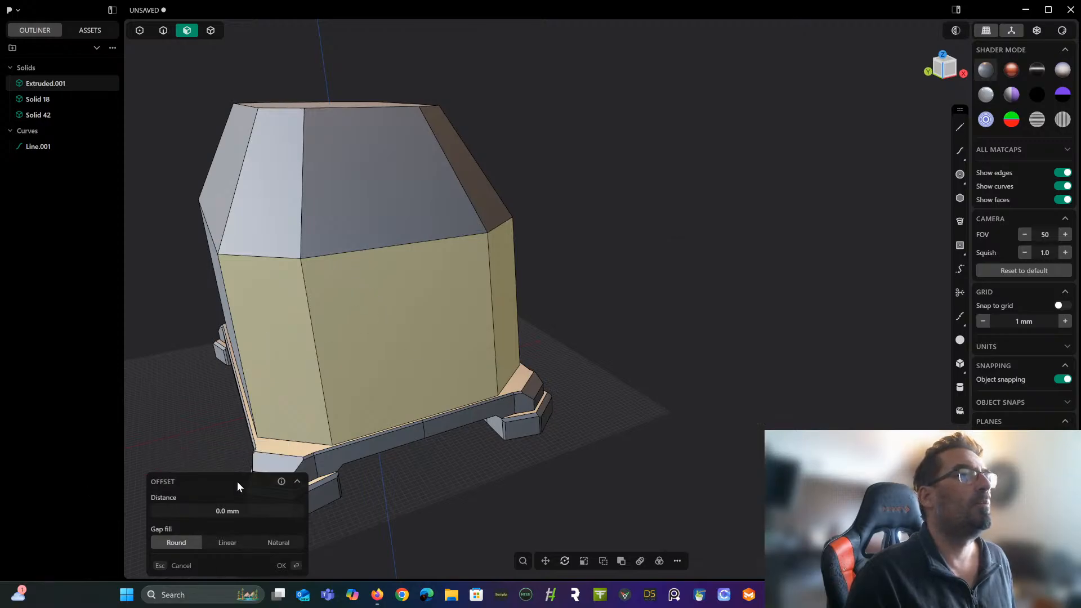
pyautogui.moveTo(244, 510); pyautogui.dragTo(235, 511)
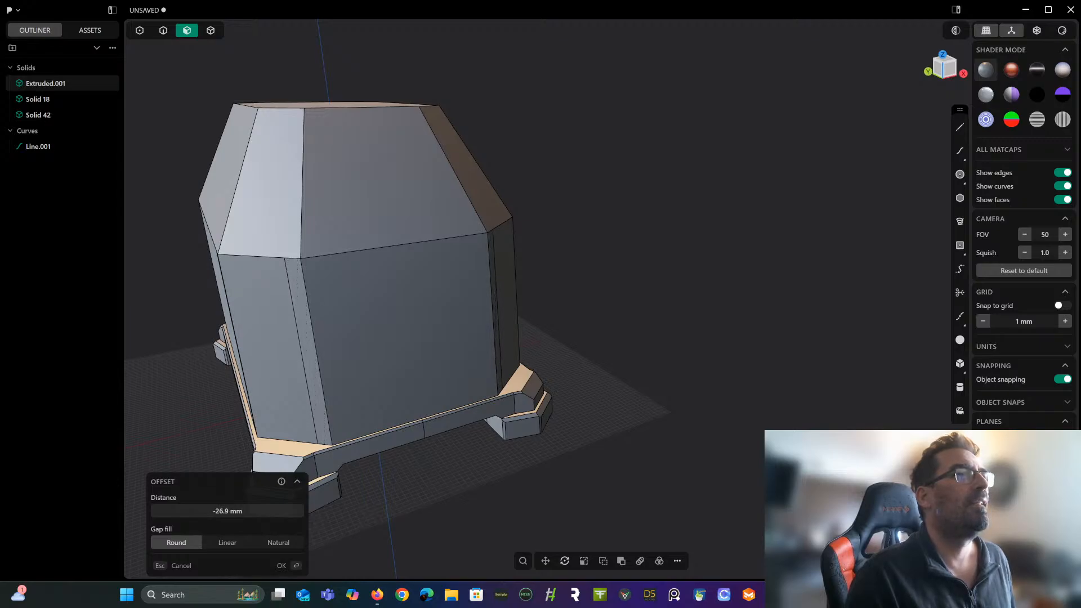
pyautogui.moveTo(639, 344); pyautogui.dragTo(584, 281, button='middle')
pyautogui.press('Return')
pyautogui.click(648, 248)
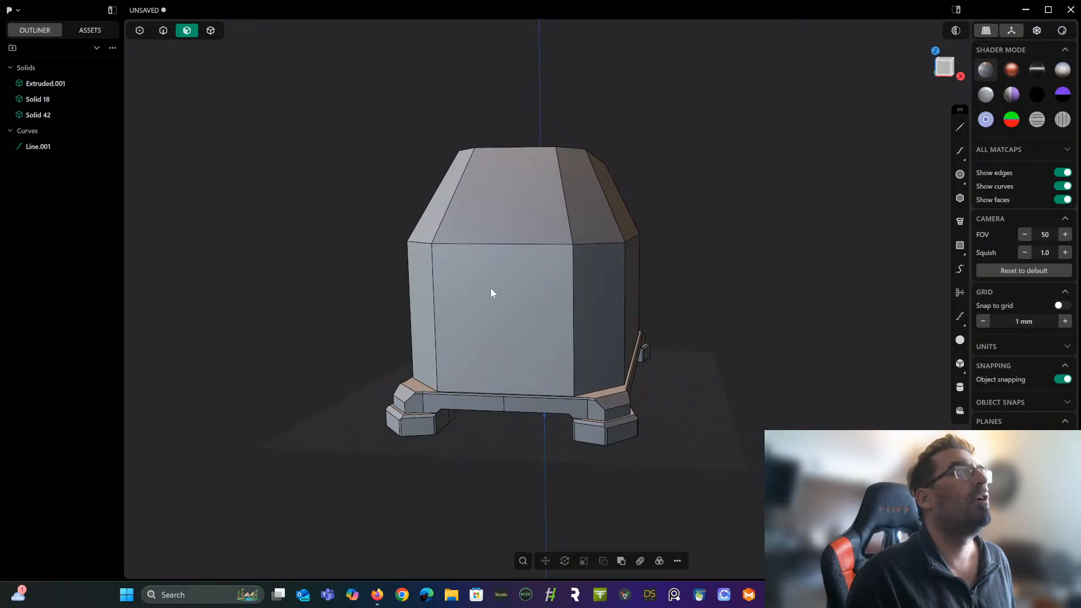
# Try to offset the outline of the single flat end face by -39.7 mm.
pyautogui.click(490, 288)
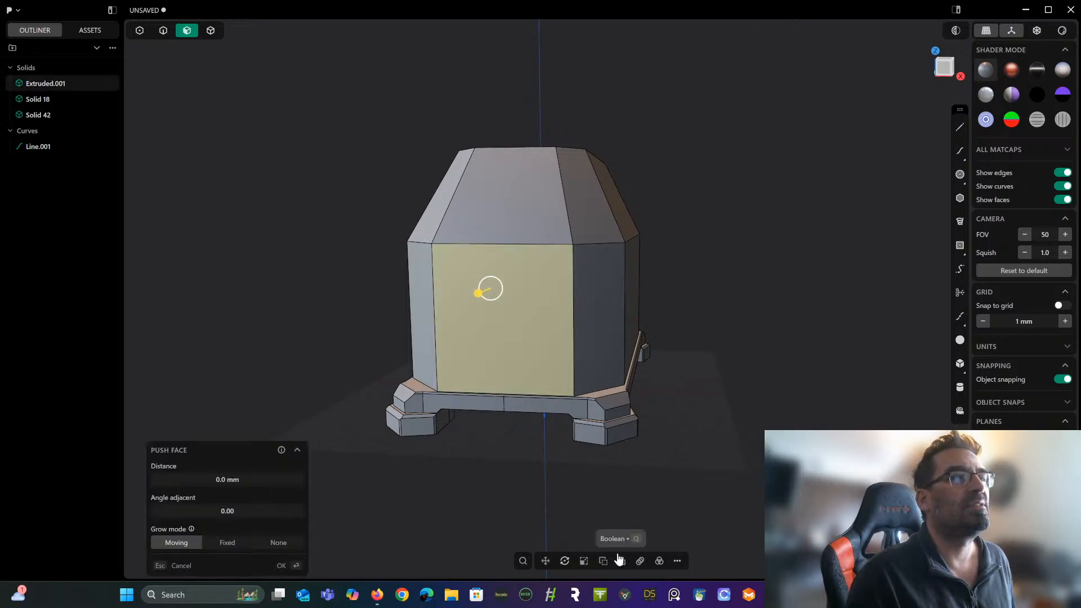
pyautogui.click(676, 561)
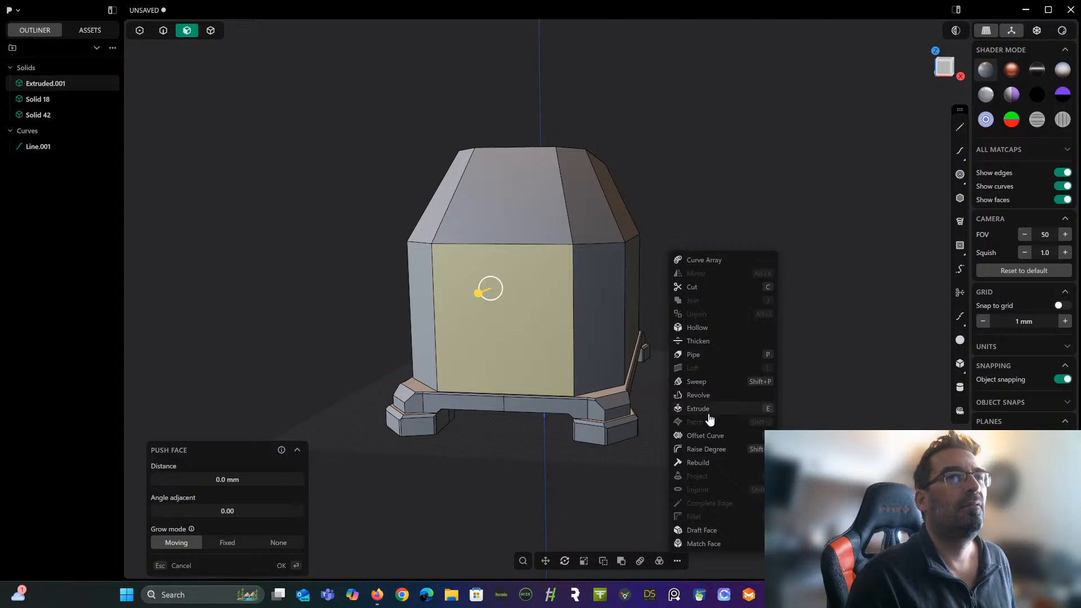
pyautogui.click(706, 437)
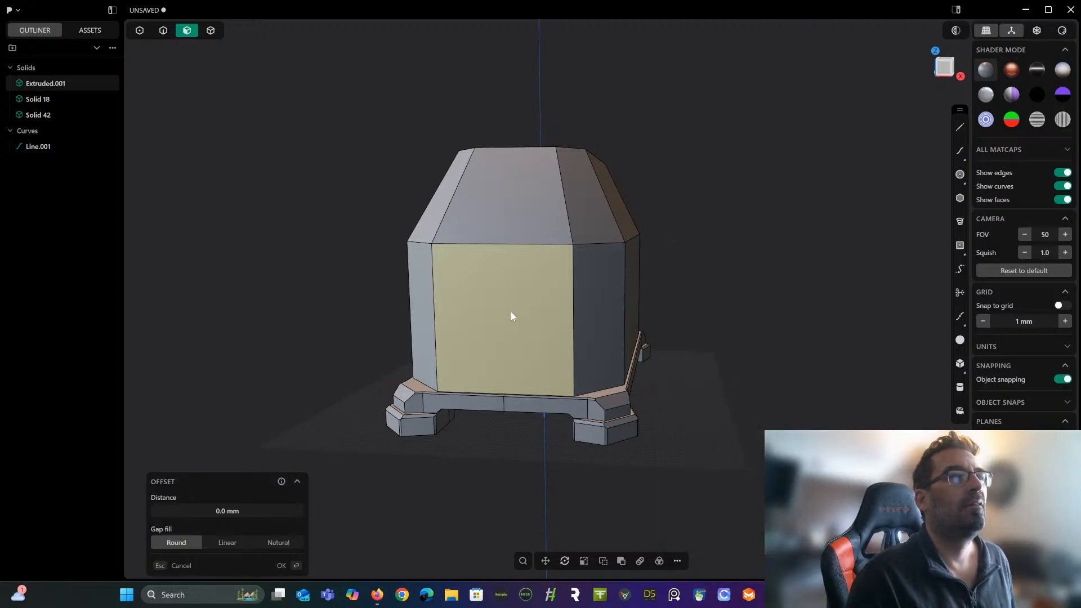
pyautogui.moveTo(277, 512); pyautogui.dragTo(264, 512)
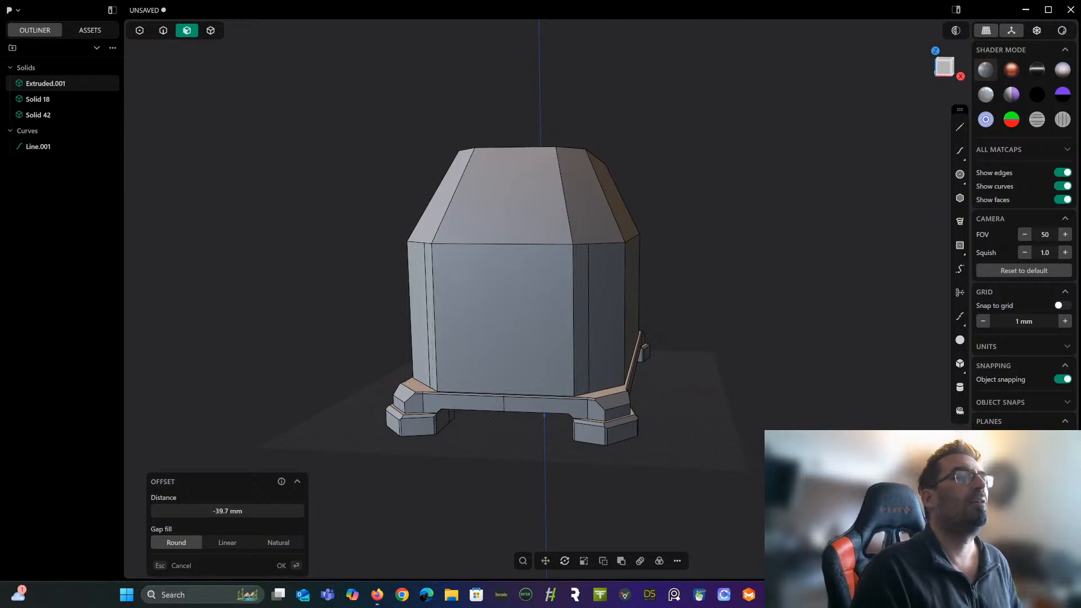
pyautogui.click(545, 376)
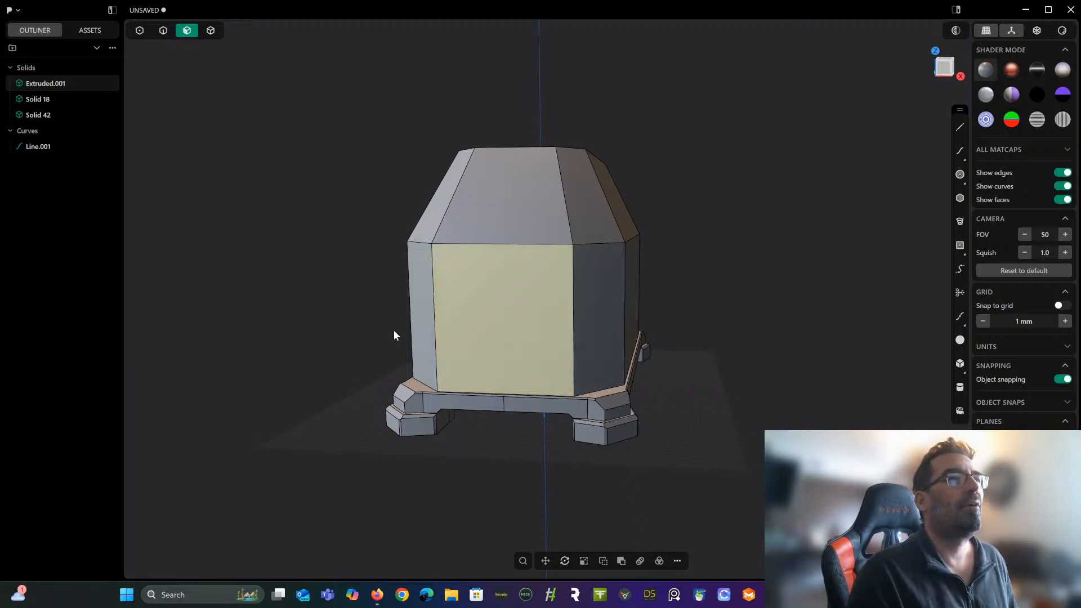
# Toggle X-ray display on and off, and add the remaining body side faces to the end-face selection around the chest.
pyautogui.click(1037, 30)
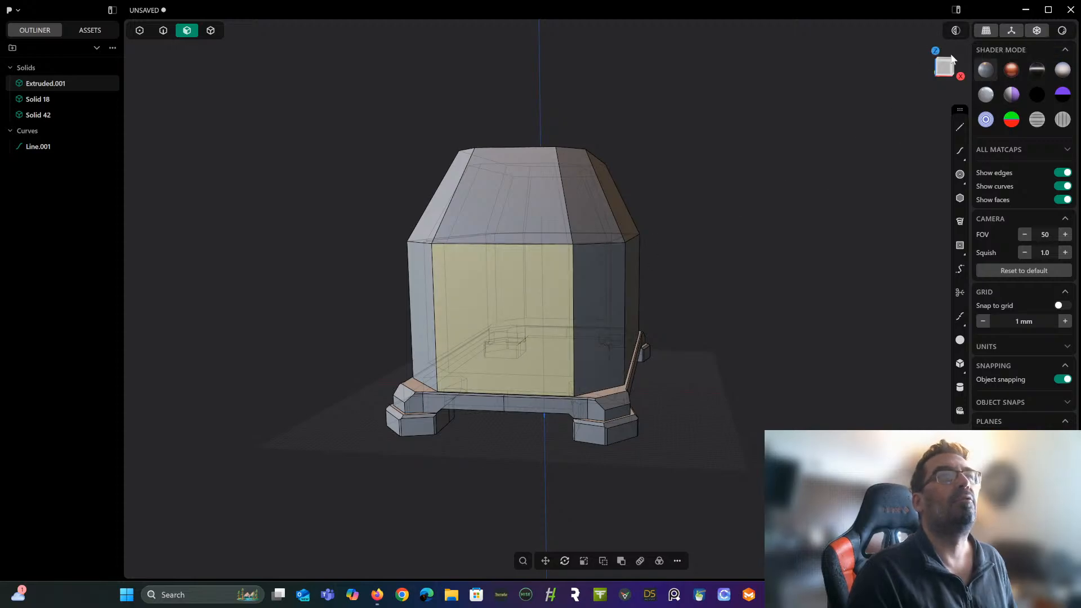
pyautogui.click(1036, 33)
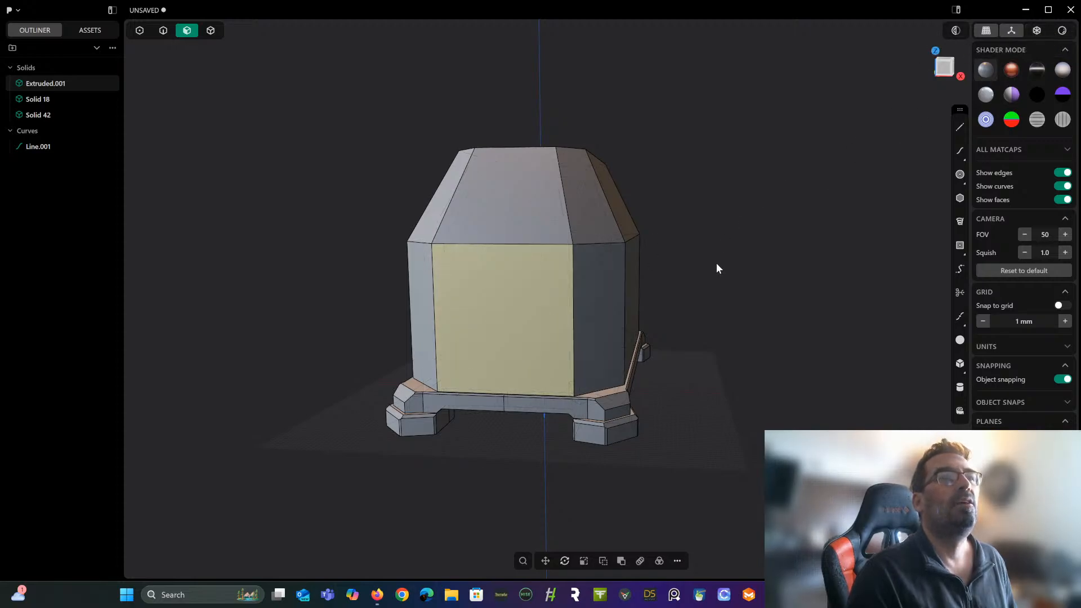
pyautogui.keyDown('shift'); pyautogui.click(593, 302); pyautogui.keyUp('shift')
pyautogui.keyDown('shift'); pyautogui.click(634, 292); pyautogui.keyUp('shift')
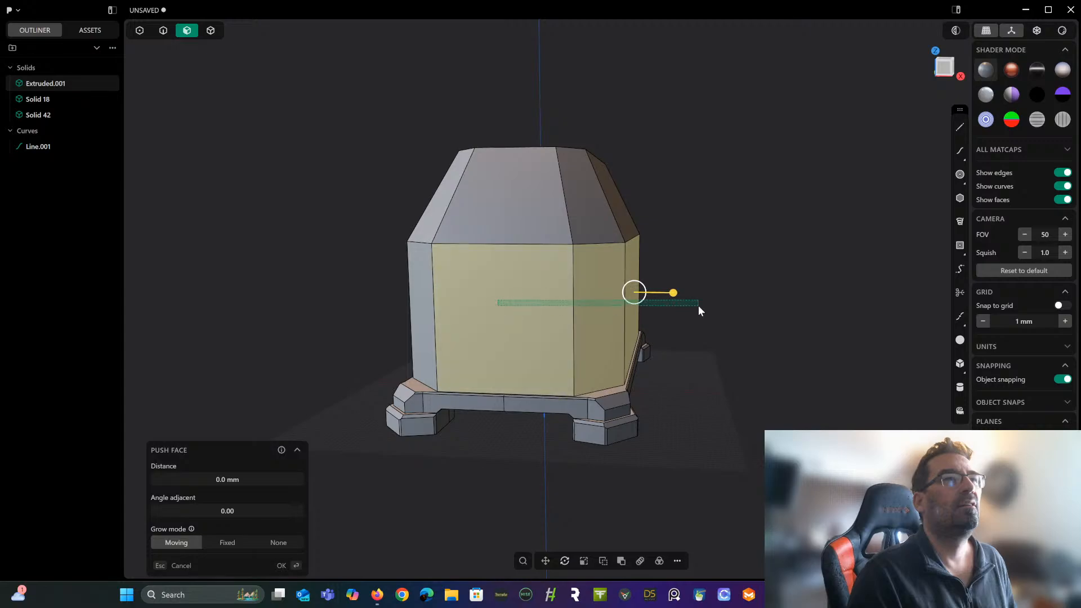
pyautogui.moveTo(512, 295); pyautogui.dragTo(574, 295, button='middle')
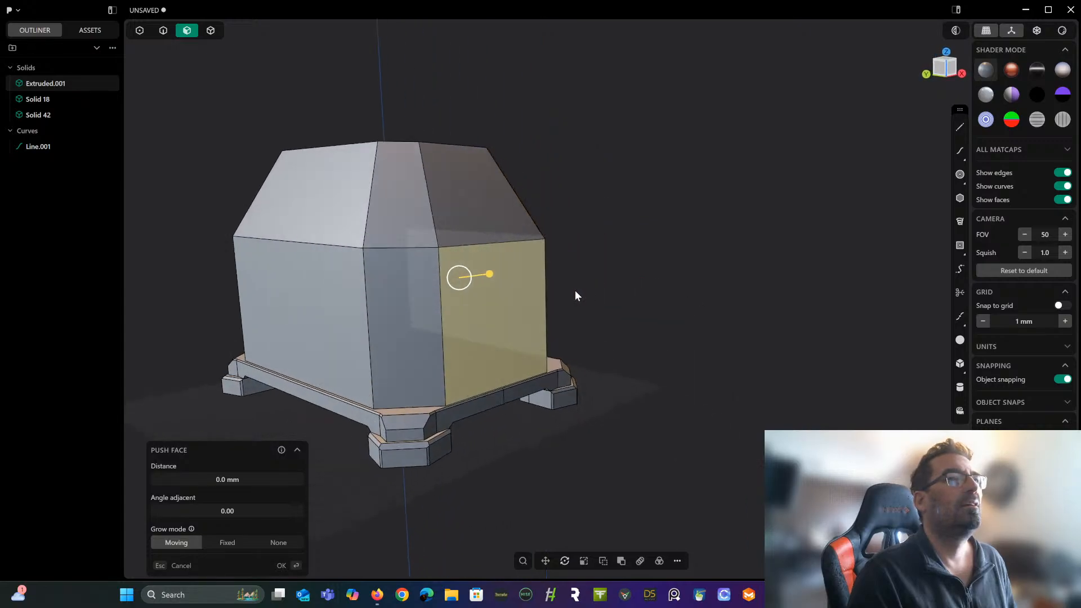
pyautogui.keyDown('shift'); pyautogui.click(431, 305); pyautogui.keyUp('shift')
pyautogui.keyDown('shift'); pyautogui.click(342, 308); pyautogui.keyUp('shift')
pyautogui.moveTo(342, 309); pyautogui.dragTo(504, 324, button='middle')
pyautogui.keyDown('shift'); pyautogui.click(430, 301); pyautogui.keyUp('shift')
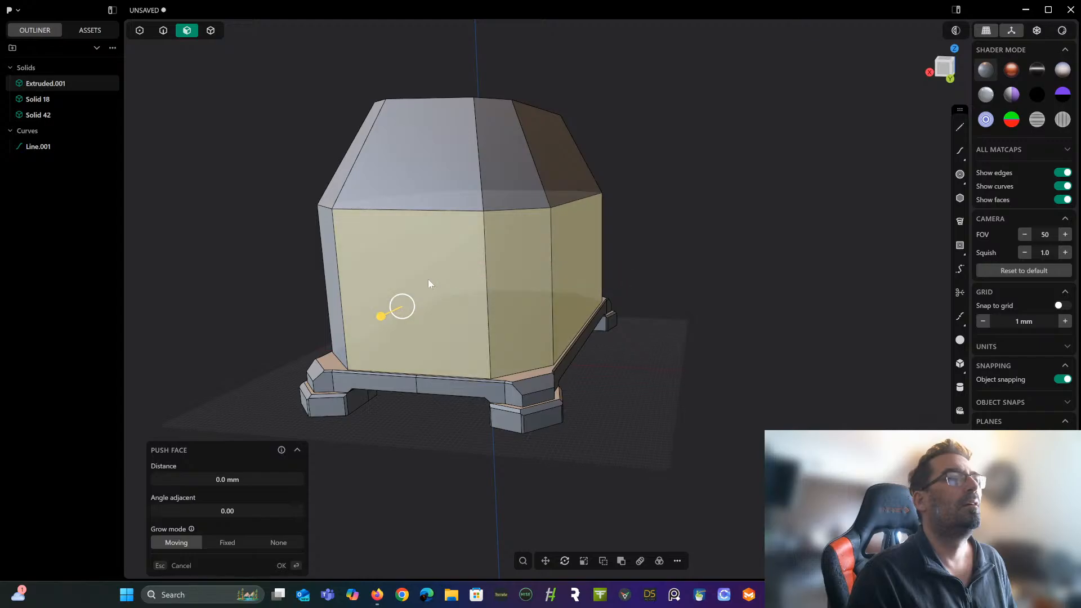
pyautogui.moveTo(430, 282); pyautogui.dragTo(332, 291, button='middle')
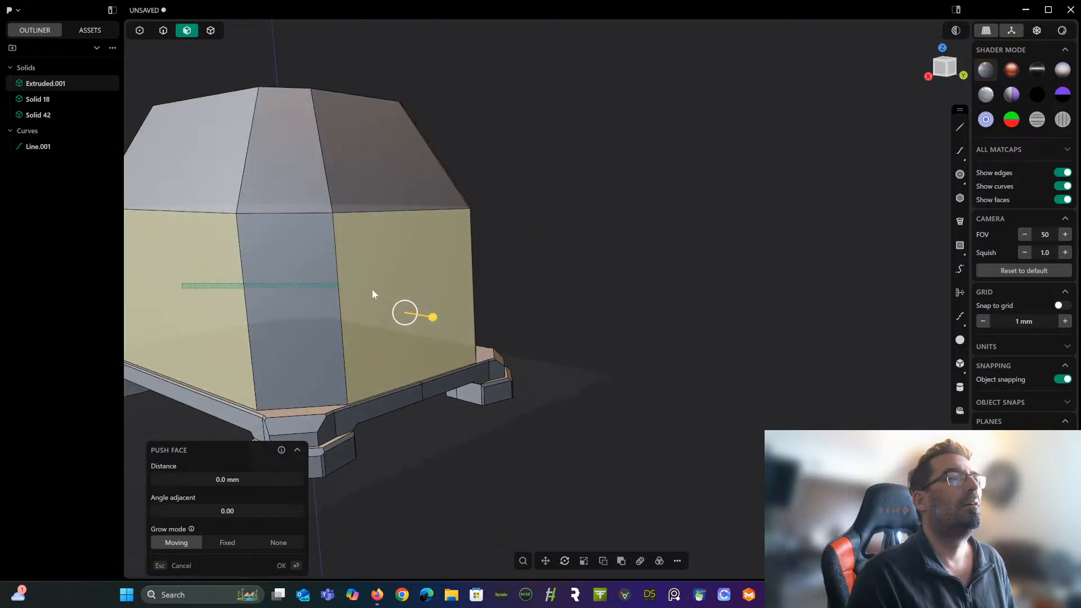
pyautogui.moveTo(381, 315); pyautogui.dragTo(501, 292, button='middle')
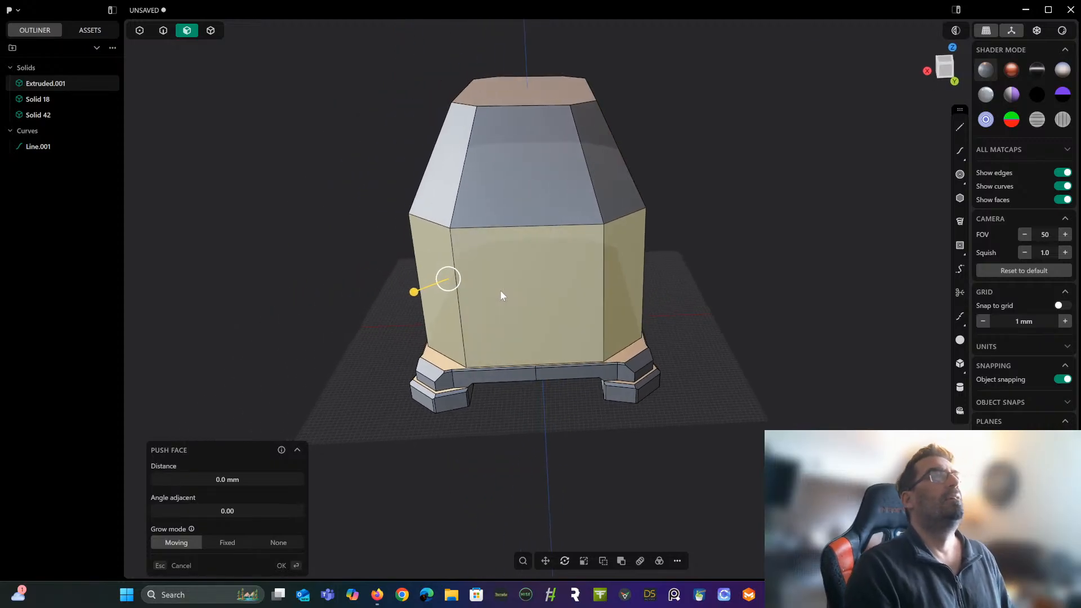
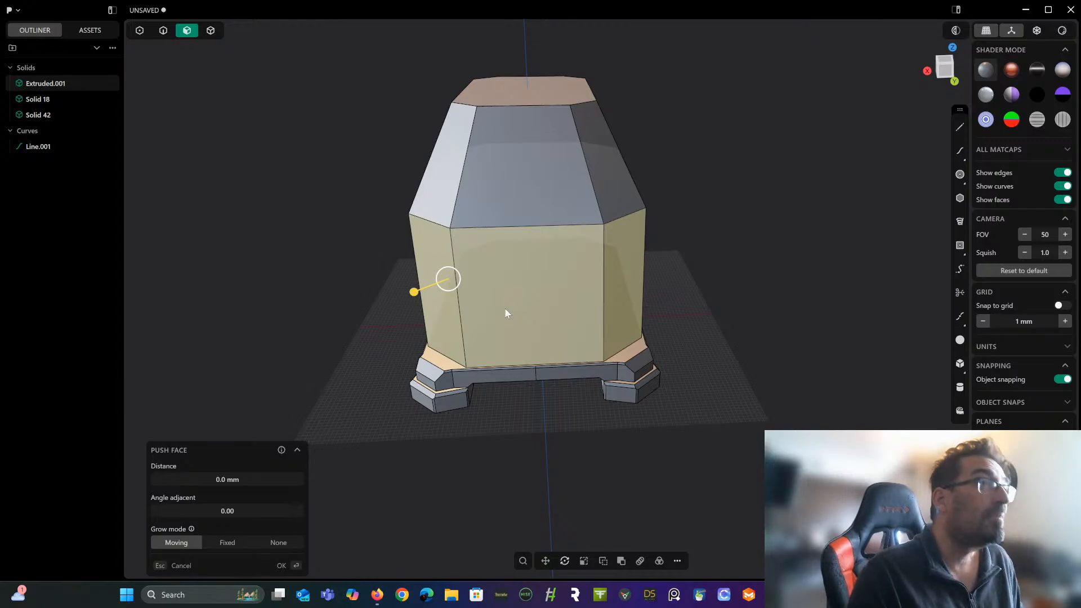
pyautogui.press('Escape')
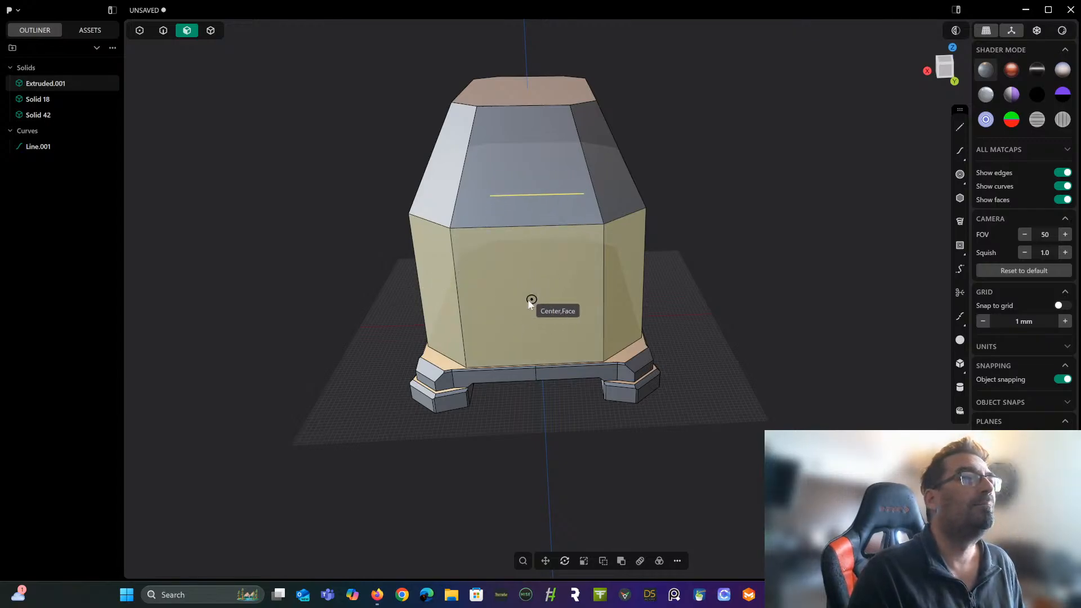
pyautogui.moveTo(531, 304); pyautogui.dragTo(511, 313, button='middle')
pyautogui.scroll(5, 511, 313)
pyautogui.scroll(-5, 717, 321)
pyautogui.moveTo(717, 321); pyautogui.dragTo(437, 396, button='middle')
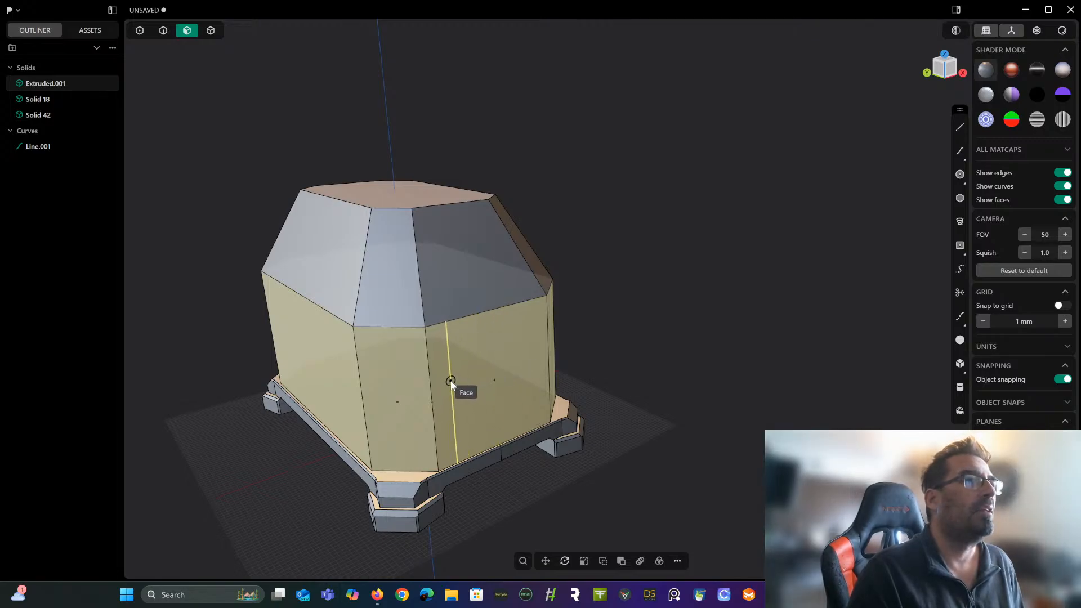
pyautogui.press('Escape')
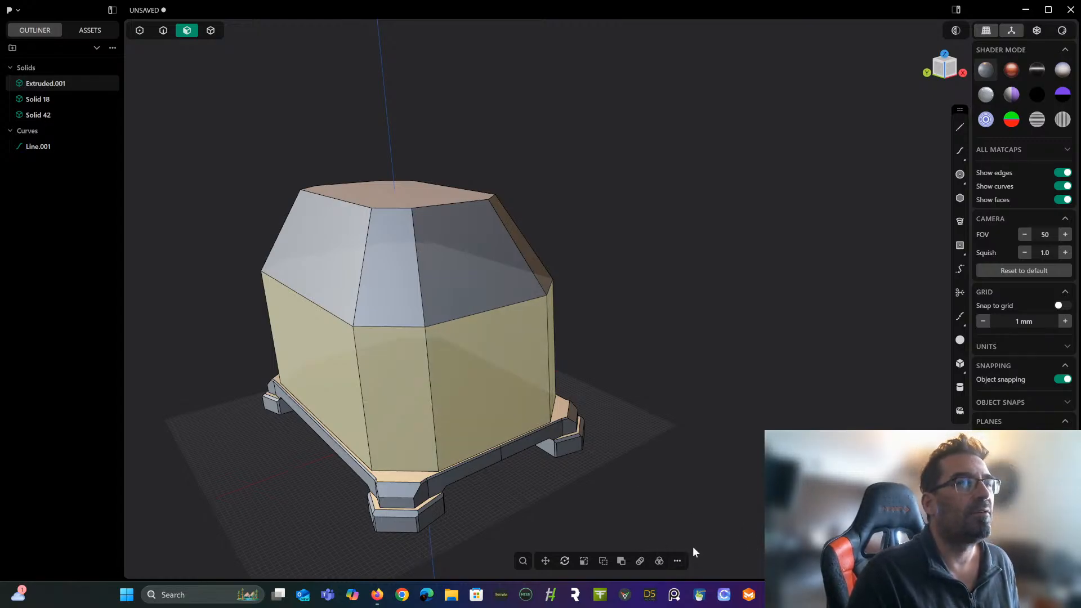
# Offset the outlines of all the selected body side faces by -47.6 mm with round gap fill.
pyautogui.click(678, 561)
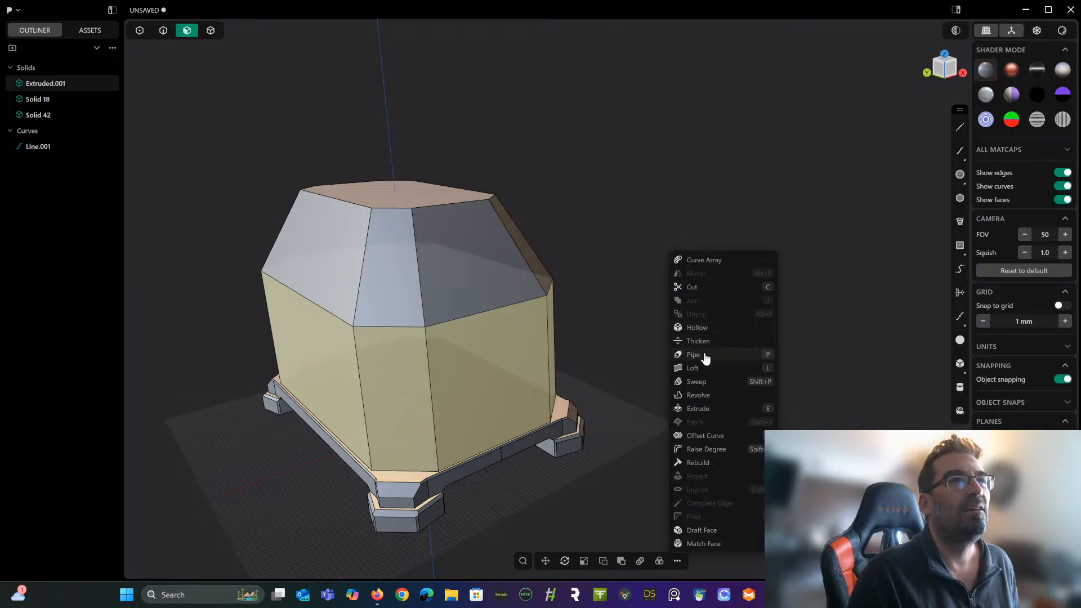
pyautogui.click(705, 436)
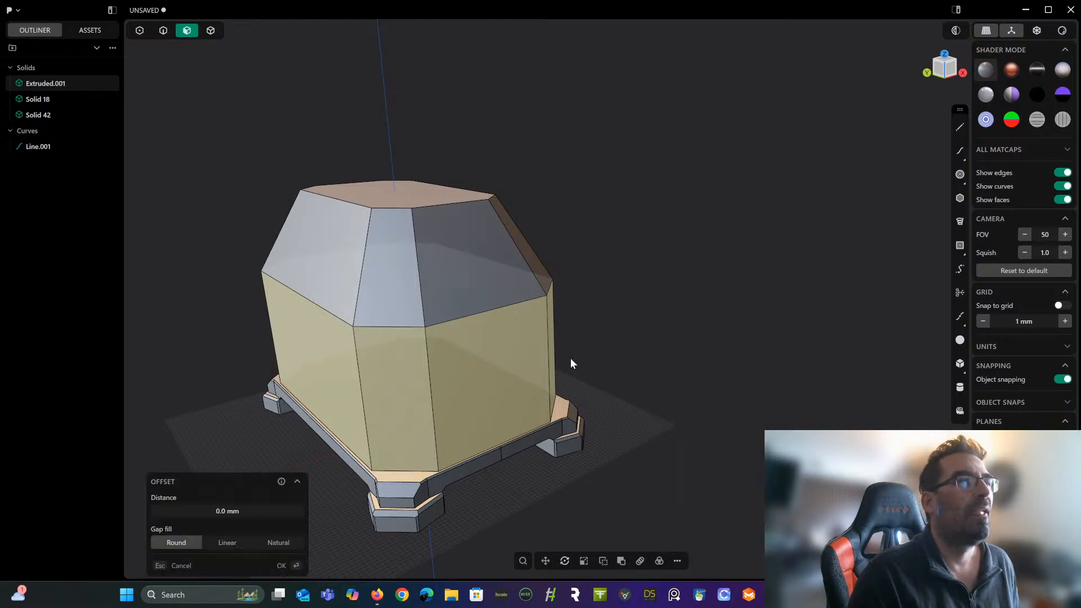
pyautogui.moveTo(264, 510); pyautogui.dragTo(208, 511)
pyautogui.moveTo(440, 461); pyautogui.dragTo(426, 387, button='right')
pyautogui.moveTo(493, 381); pyautogui.dragTo(517, 388, button='right')
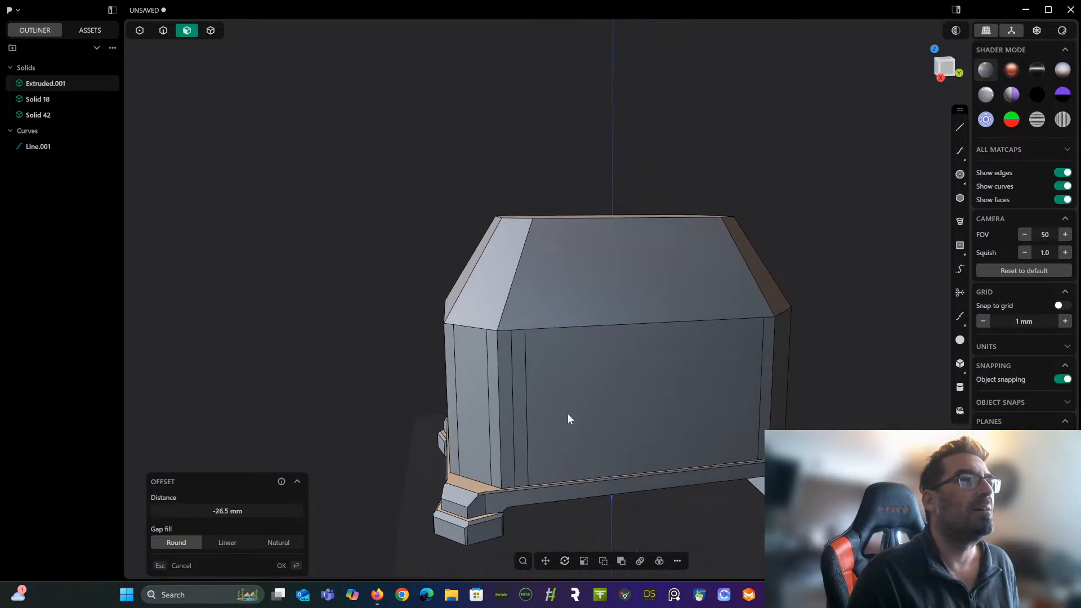
pyautogui.moveTo(568, 415); pyautogui.dragTo(525, 313, button='right')
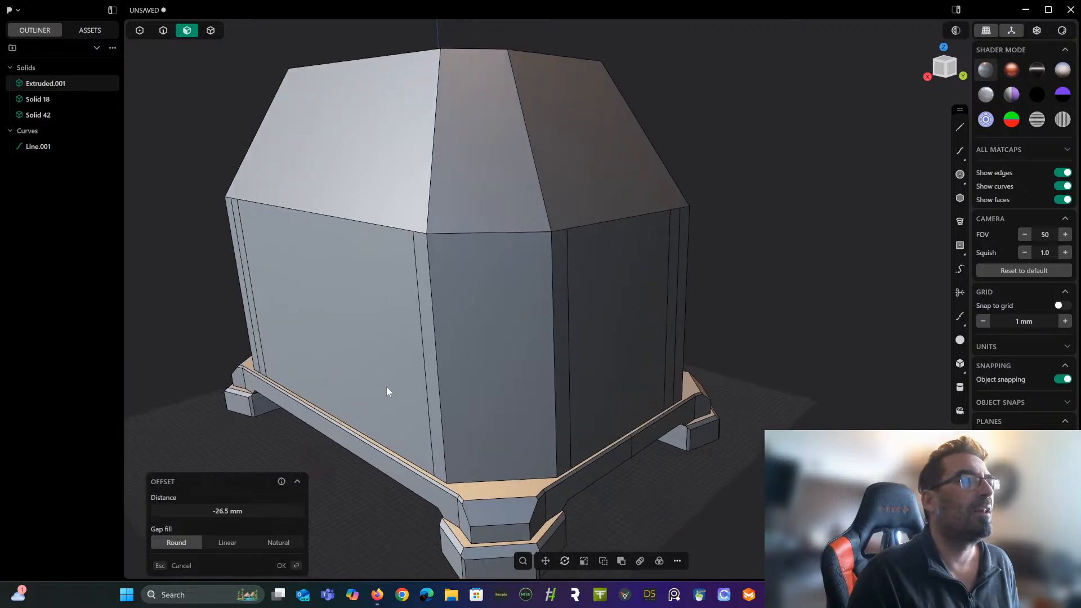
pyautogui.moveTo(227, 511)
pyautogui.mouseDown()
pyautogui.moveTo(194, 510)
pyautogui.moveTo(223, 511)
pyautogui.mouseUp()
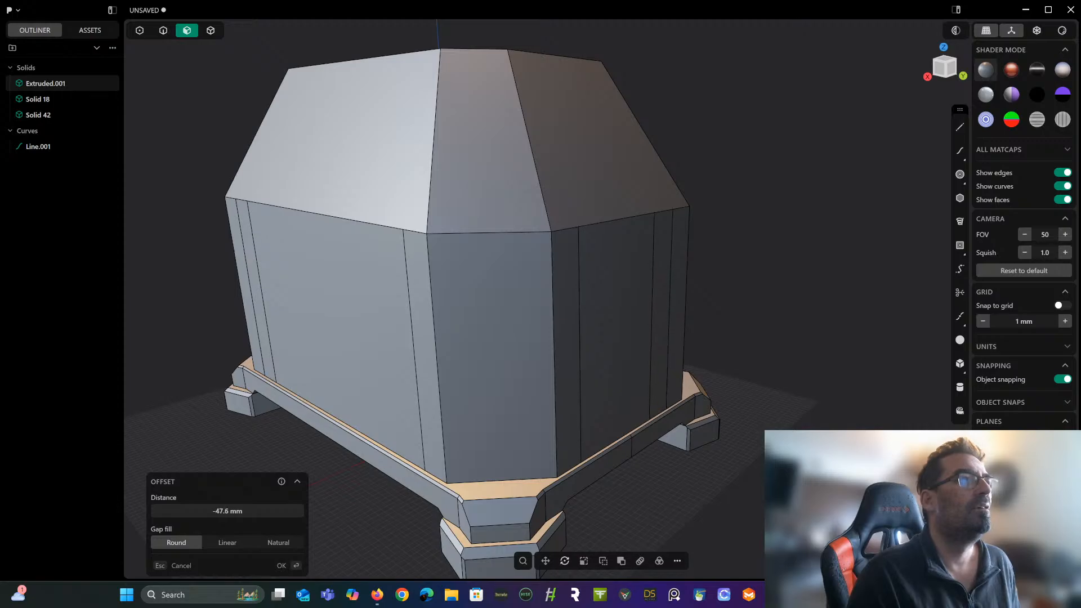
pyautogui.rightClick(347, 518)
# Divide one chamfered corner face of the body into three vertical strips by inserting two loop cuts.
pyautogui.click(518, 304)
pyautogui.moveTo(505, 319); pyautogui.dragTo(532, 335, button='middle')
pyautogui.hotkey('ctrl', 'r')
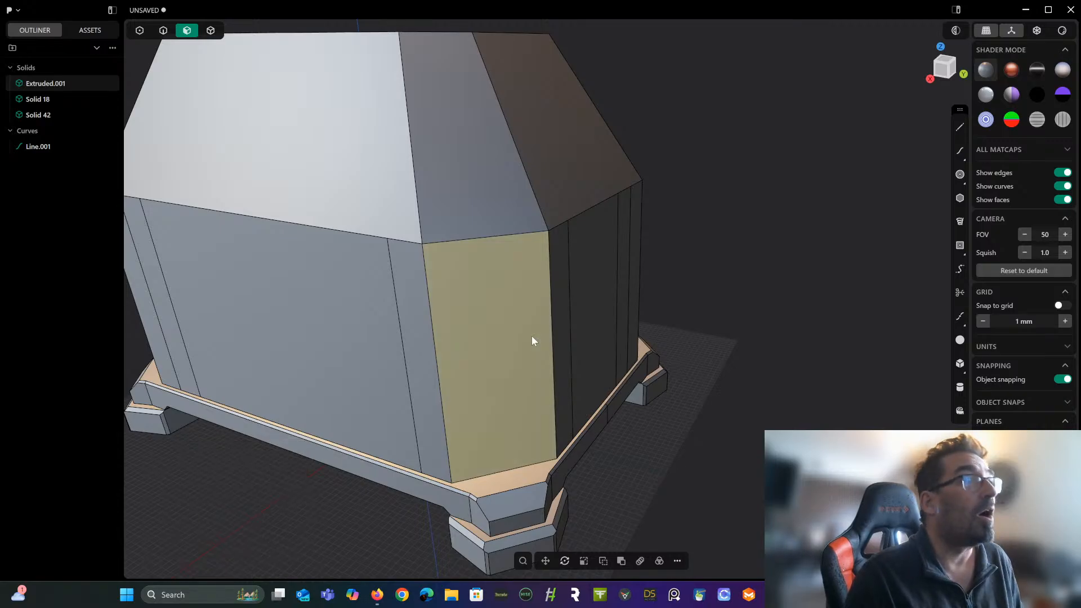
pyautogui.click(472, 351)
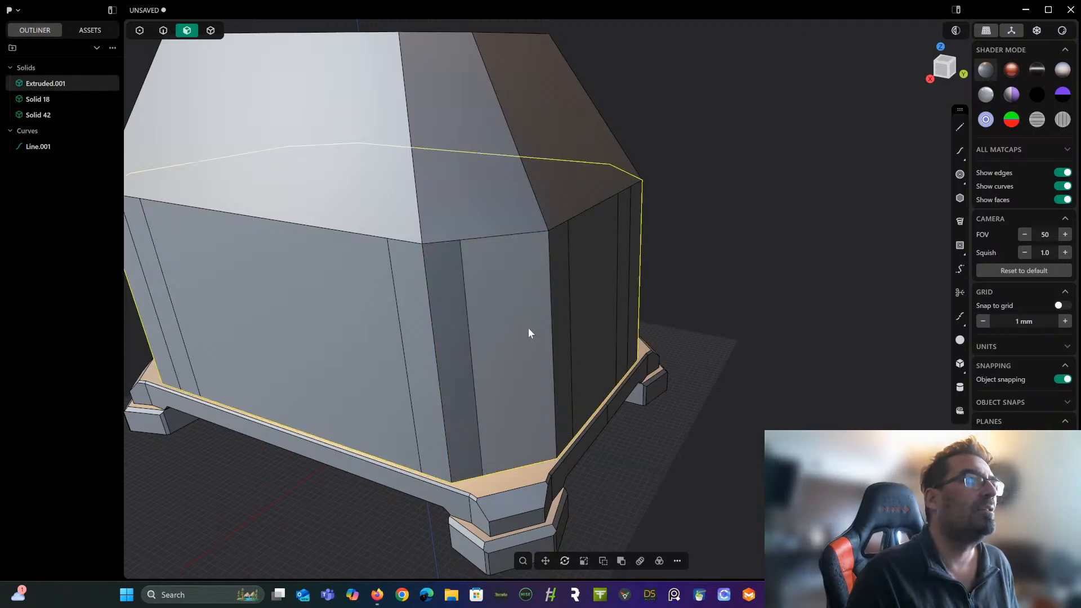
pyautogui.moveTo(528, 328); pyautogui.dragTo(492, 346, button='middle')
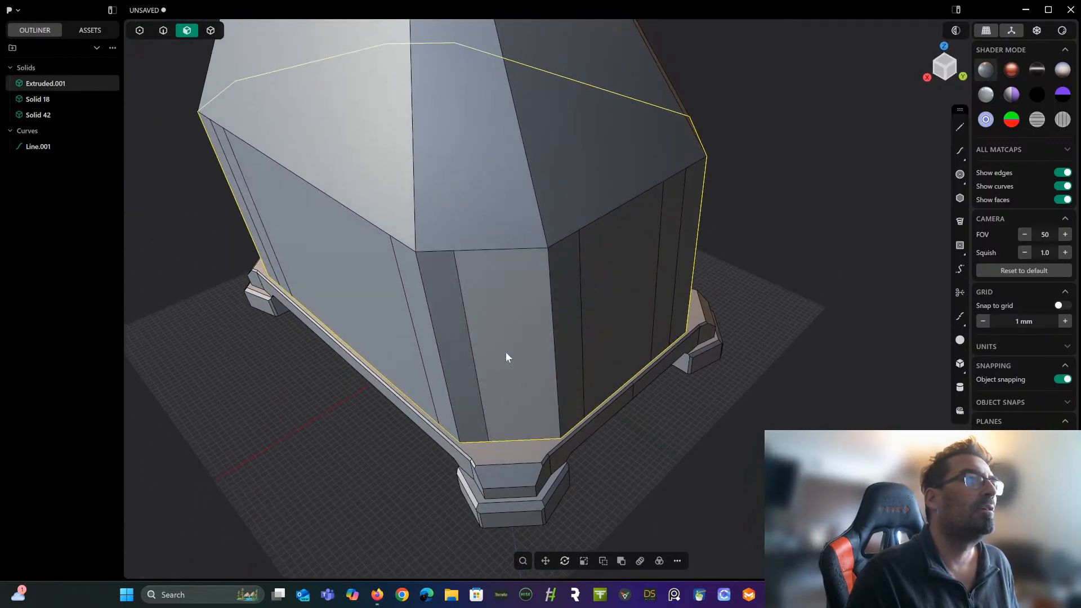
pyautogui.click(530, 343)
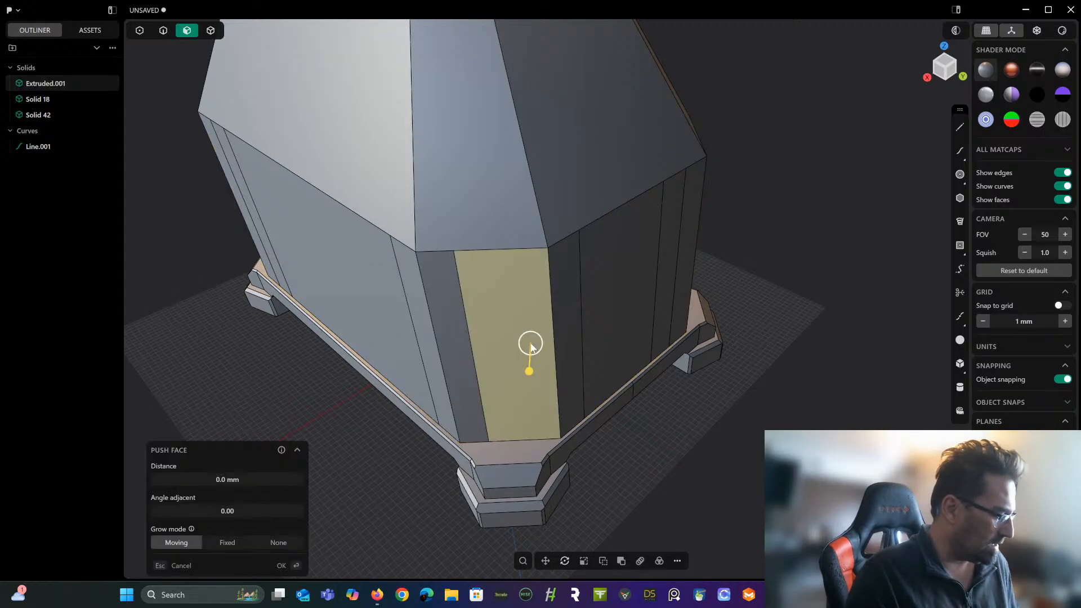
pyautogui.press('Escape')
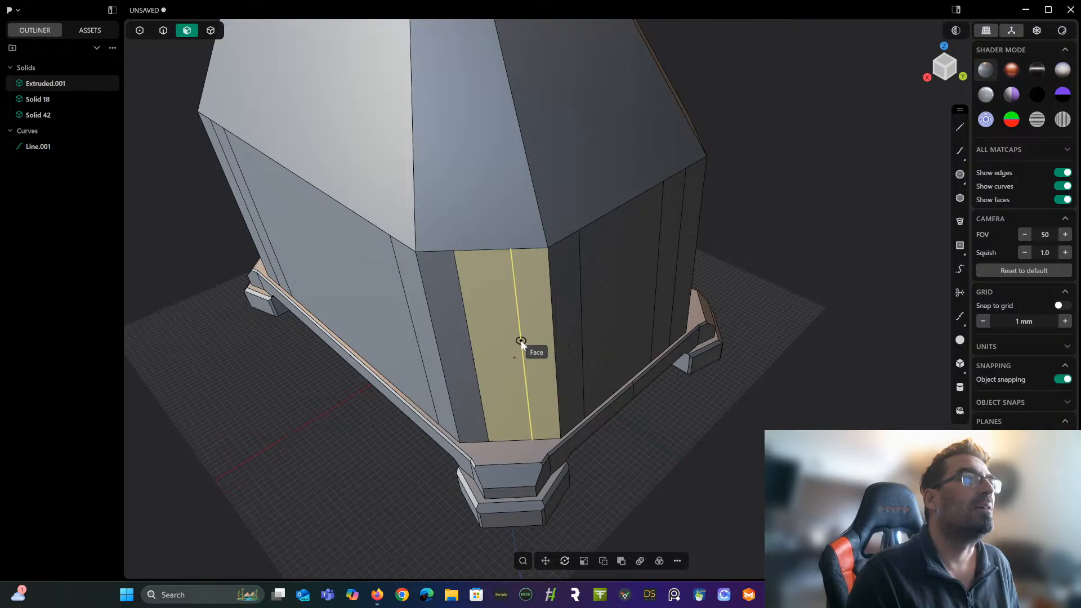
pyautogui.click(521, 342)
# Merge the central panel and the extra narrow strip beside it on one flat body side into a single face.
pyautogui.moveTo(554, 337); pyautogui.dragTo(540, 360, button='middle')
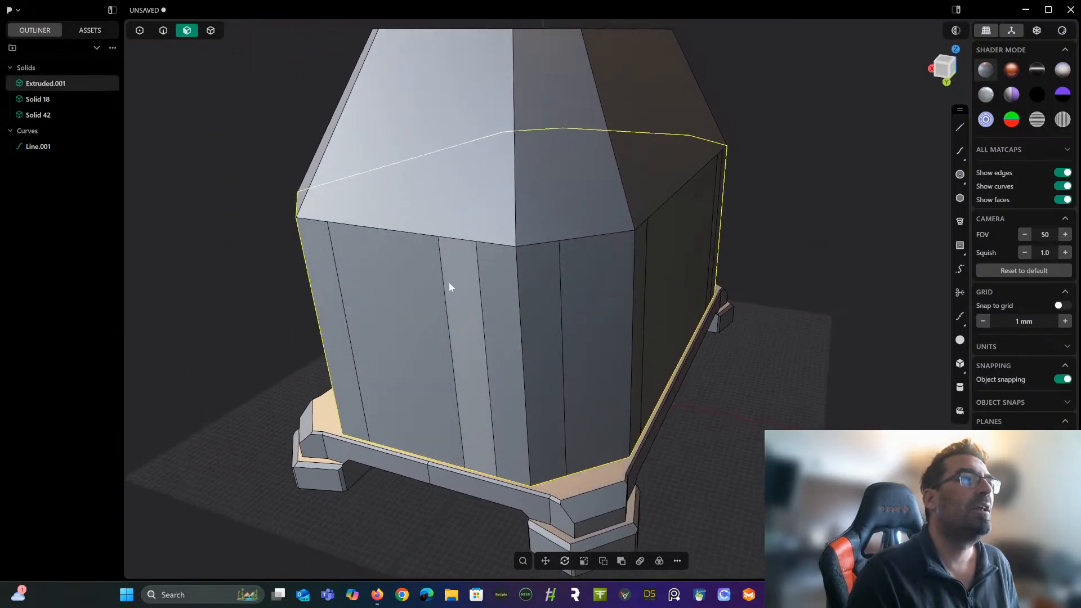
pyautogui.moveTo(477, 306); pyautogui.dragTo(540, 357, button='middle')
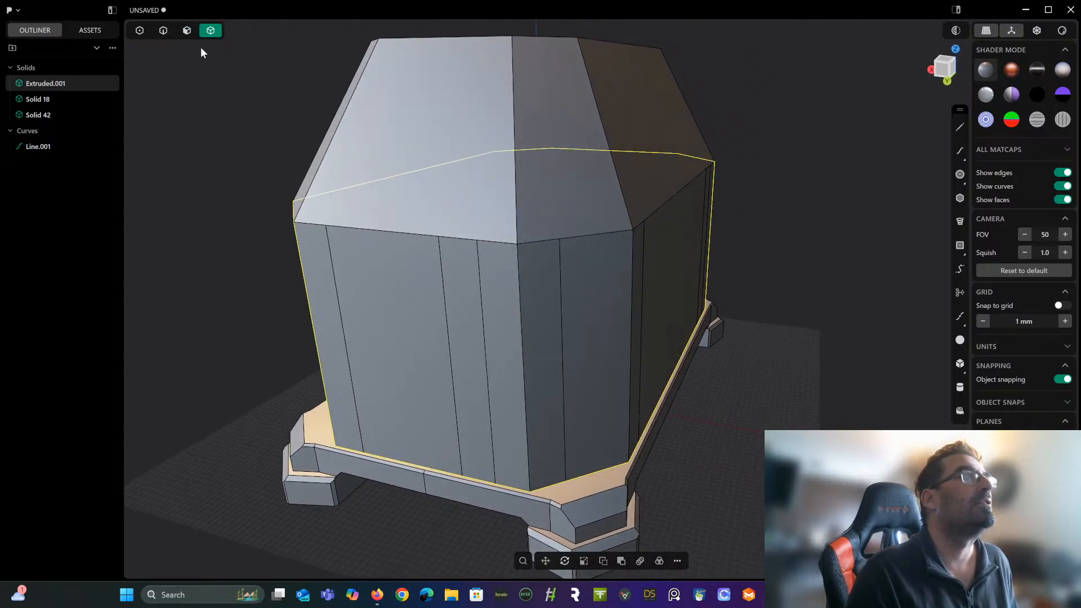
pyautogui.click(187, 31)
pyautogui.click(388, 313)
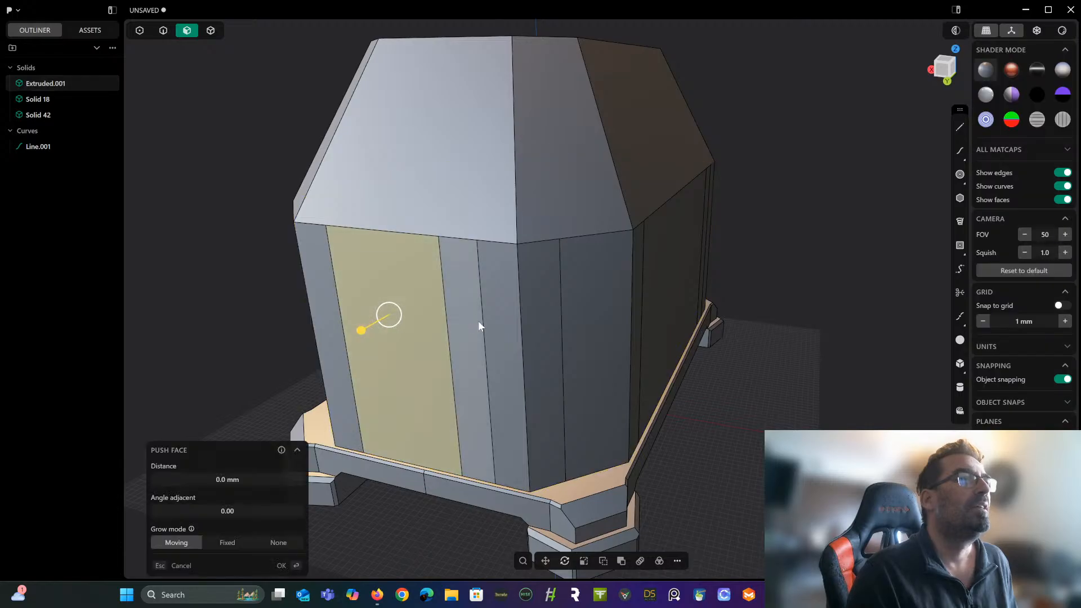
pyautogui.click(465, 327)
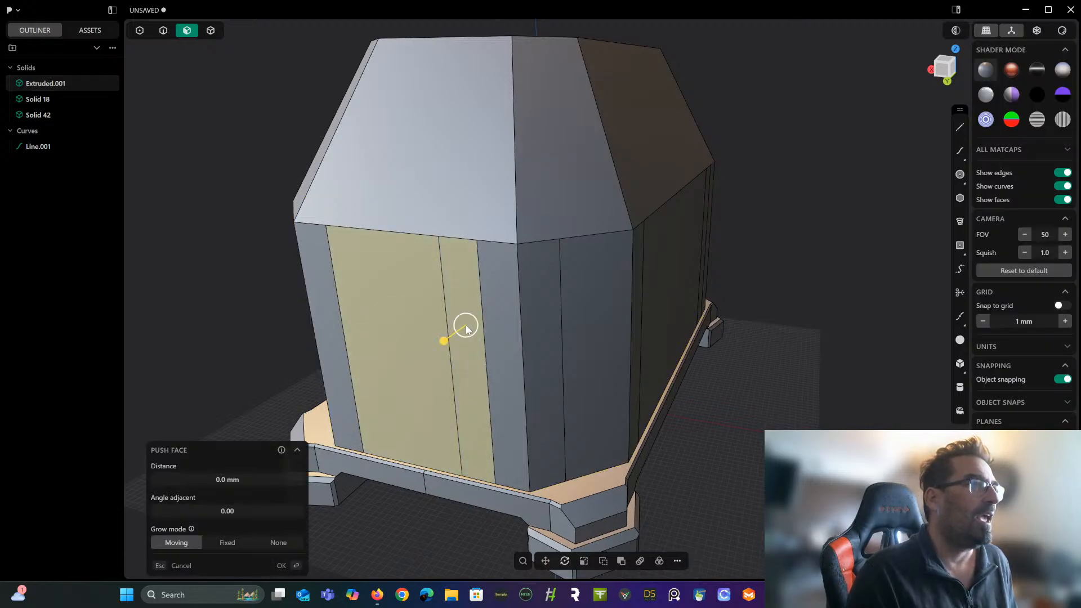
pyautogui.click(677, 560)
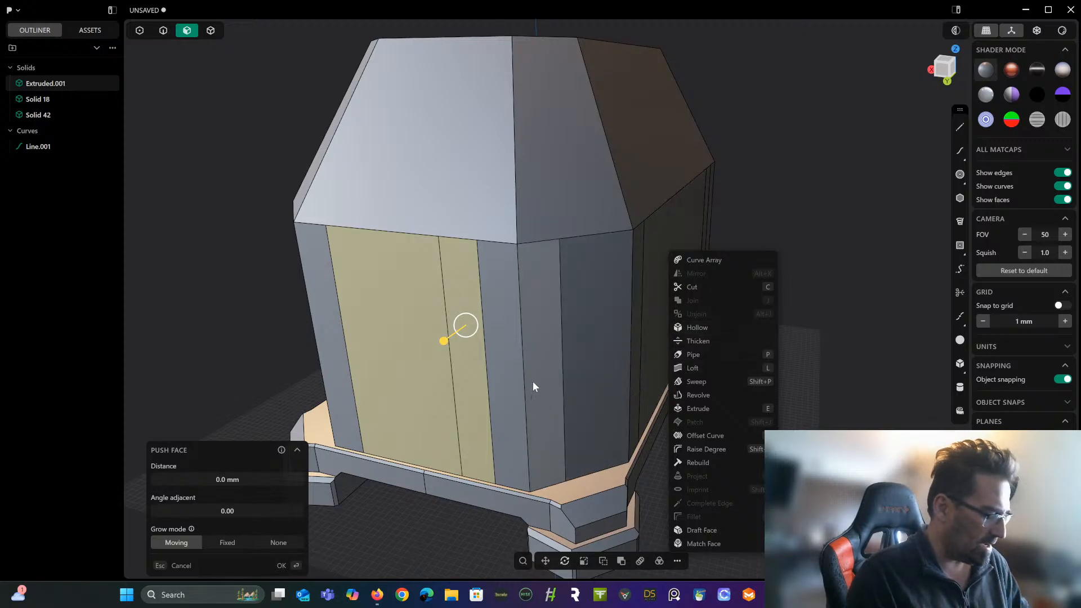
pyautogui.press('Delete')
# Merge the extra narrow strip into the large central panel on the adjoining flat body side.
pyautogui.moveTo(430, 328); pyautogui.dragTo(687, 254, button='middle')
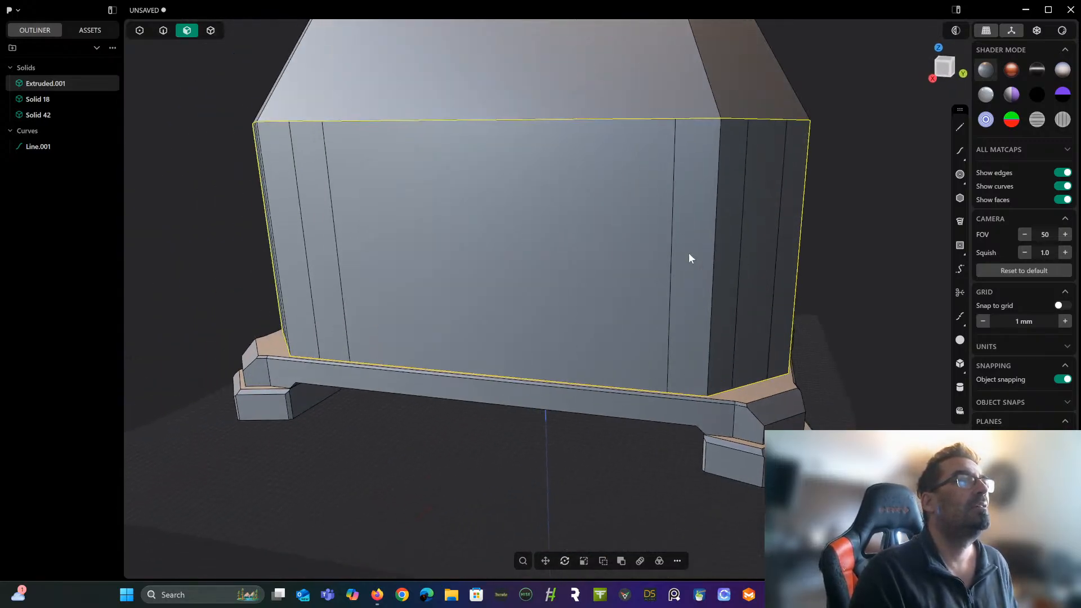
pyautogui.moveTo(535, 283); pyautogui.dragTo(724, 264, button='middle')
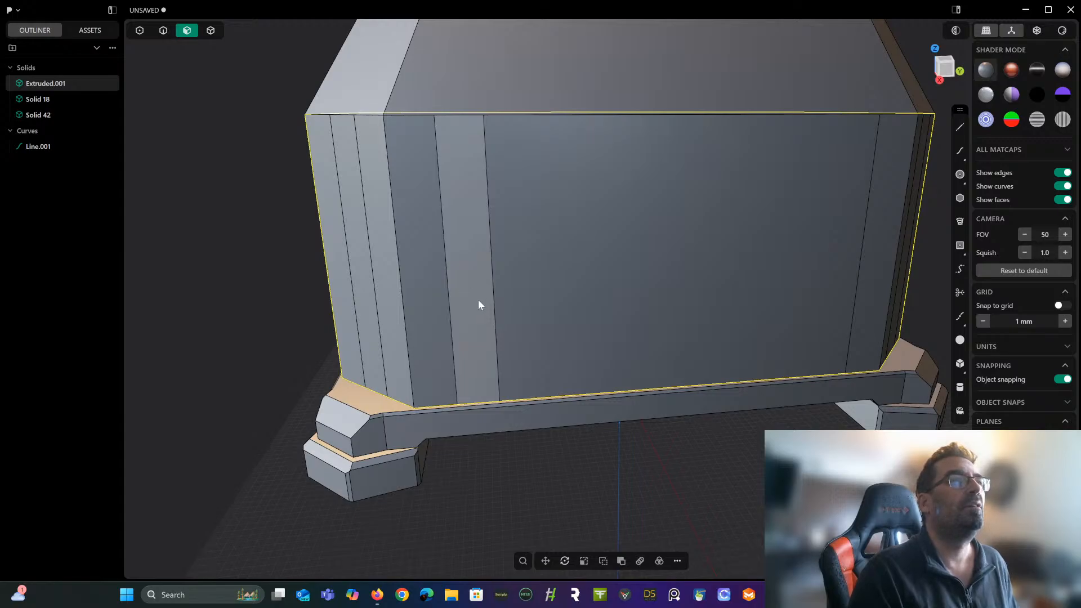
pyautogui.press('Escape')
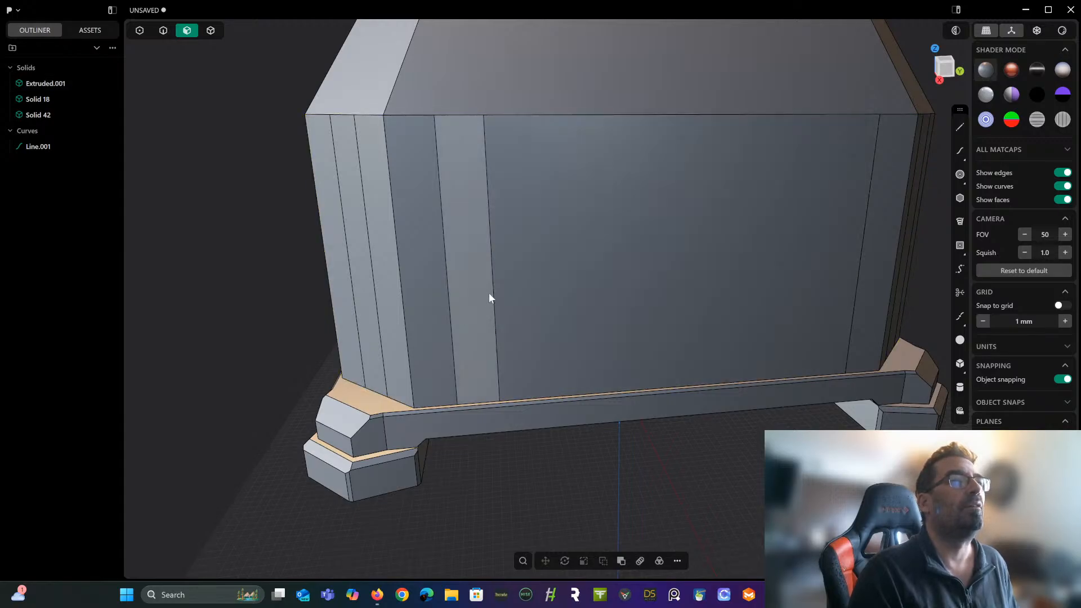
pyautogui.click(461, 281)
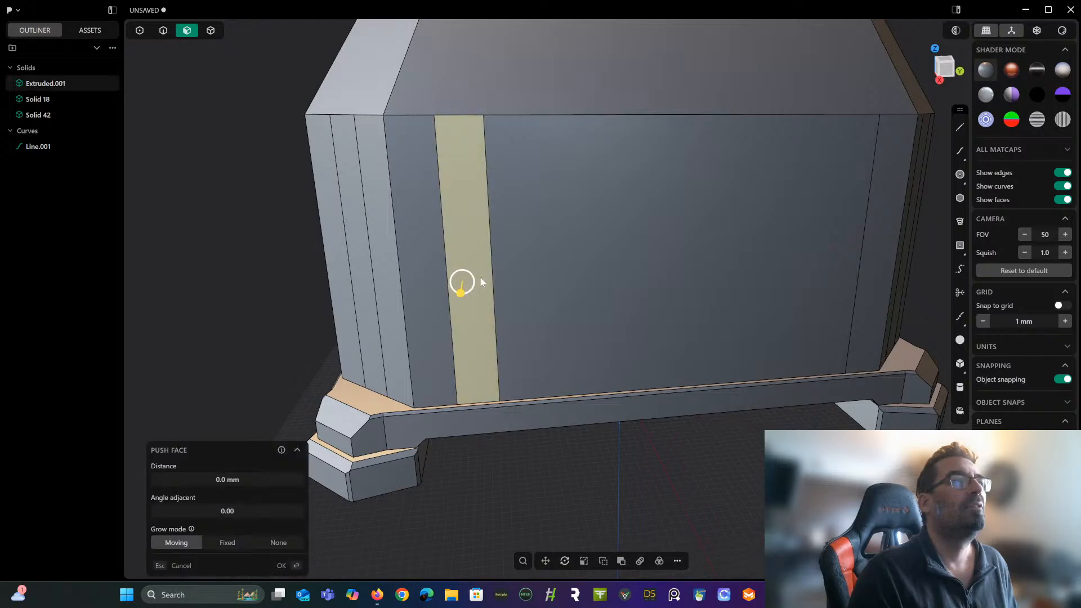
pyautogui.keyDown('shift'); pyautogui.click(618, 257); pyautogui.keyUp('shift')
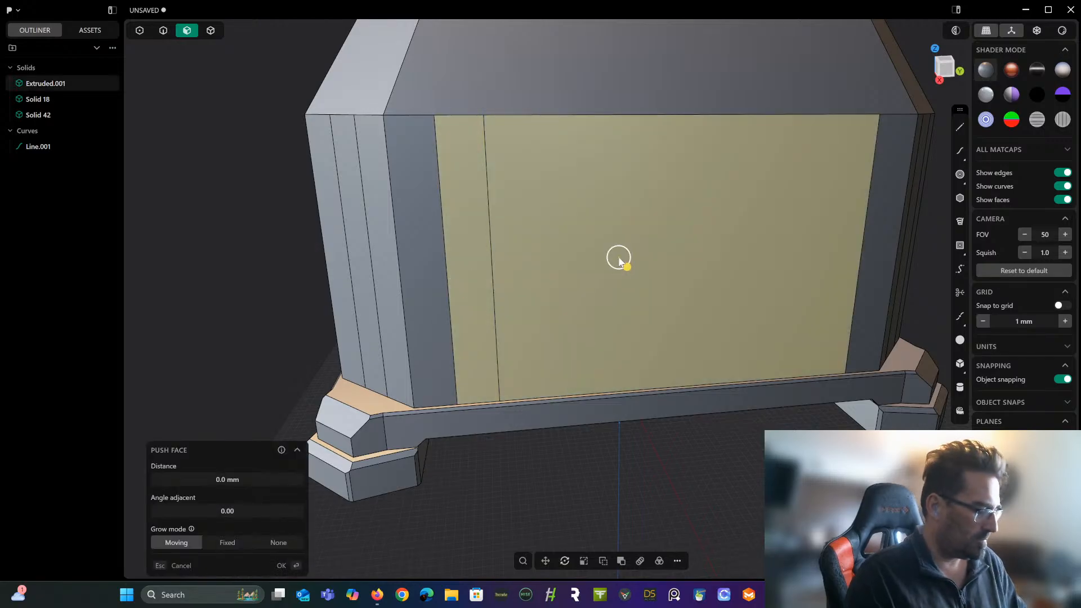
pyautogui.press('j')
# Merge the extra narrow strip into the large central panel on the opposite flat body side.
pyautogui.scroll(-2, 619, 258)
pyautogui.moveTo(619, 258); pyautogui.dragTo(729, 270, button='middle')
pyautogui.scroll(3, 647, 282)
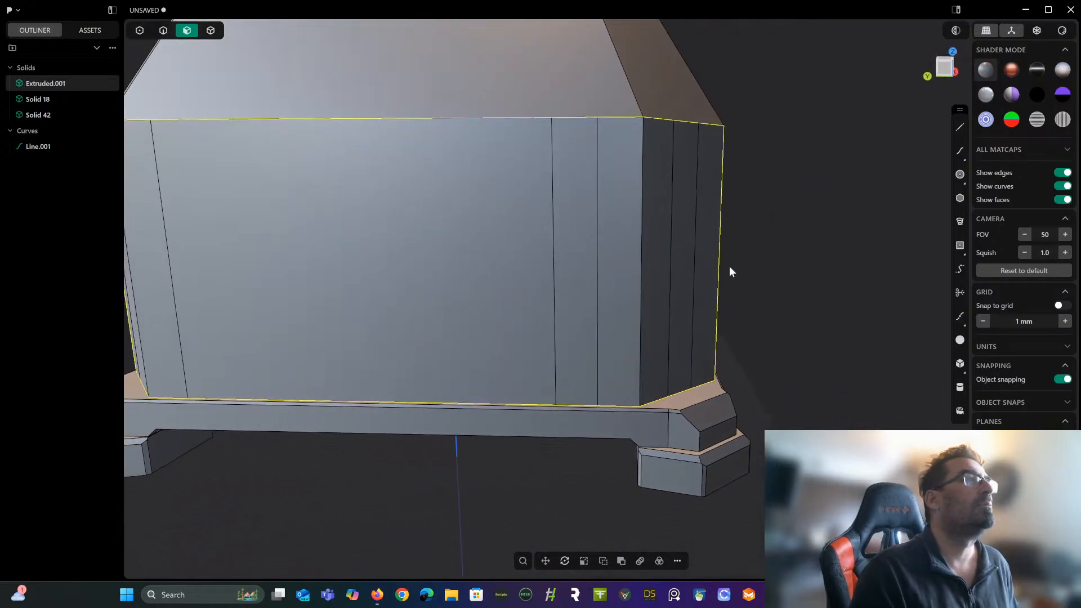
pyautogui.click(569, 298)
pyautogui.click(468, 297)
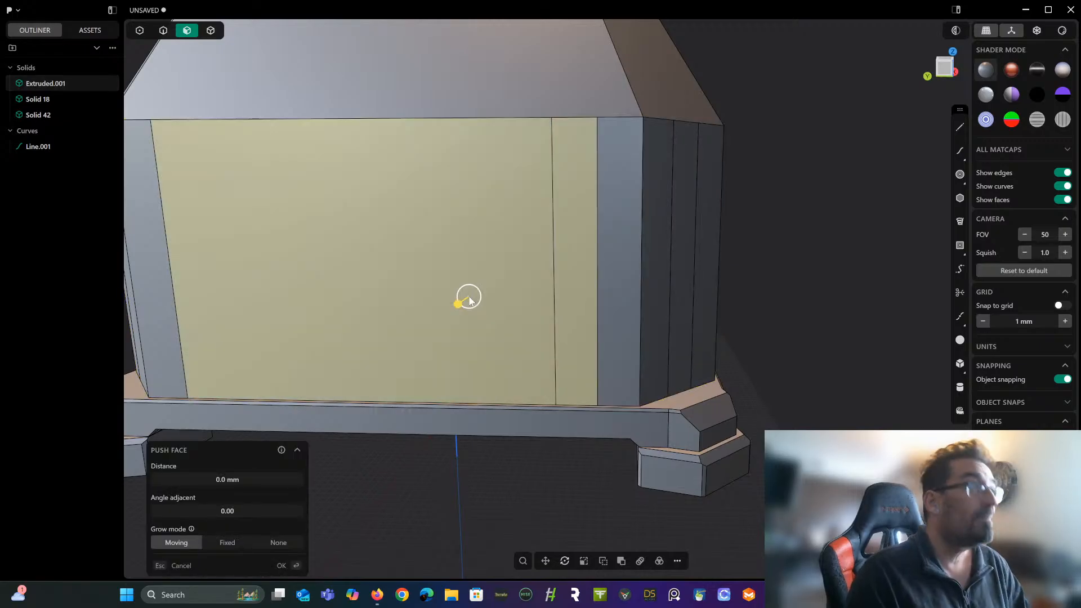
pyautogui.press('Escape')
# Mirror the body along the X axis, cutting it down the mirror plane and uniting the halves.
pyautogui.scroll(-3, 469, 296)
pyautogui.keyDown('shift'); pyautogui.moveTo(455, 303); pyautogui.dragTo(552, 296, button='middle'); pyautogui.keyUp('shift')
pyautogui.scroll(3, 628, 330)
pyautogui.scroll(-3, 628, 329)
pyautogui.scroll(2, 559, 345)
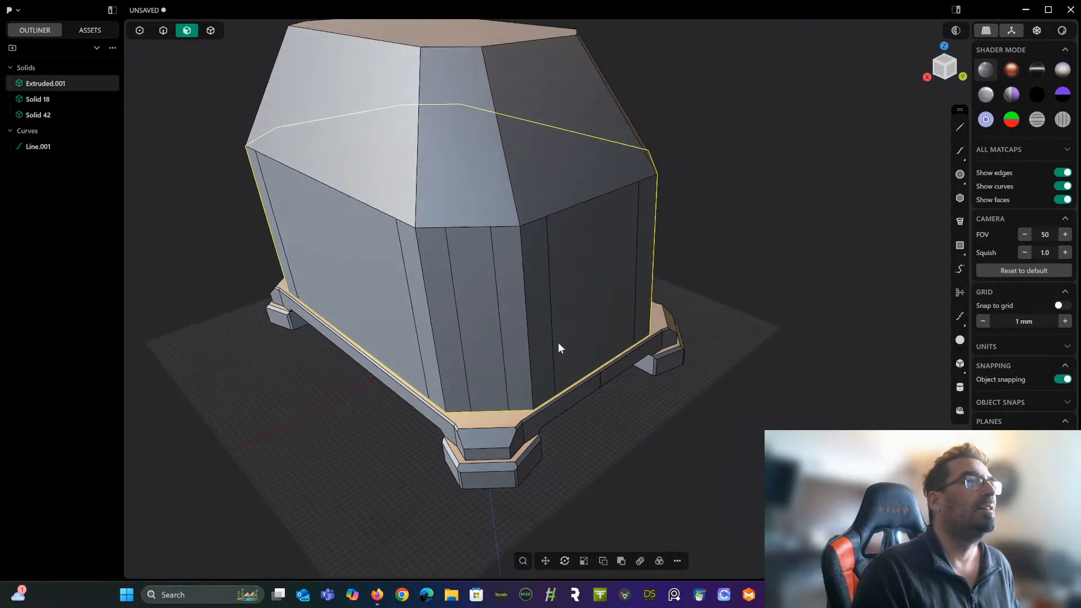
pyautogui.moveTo(559, 343); pyautogui.dragTo(555, 347, button='middle')
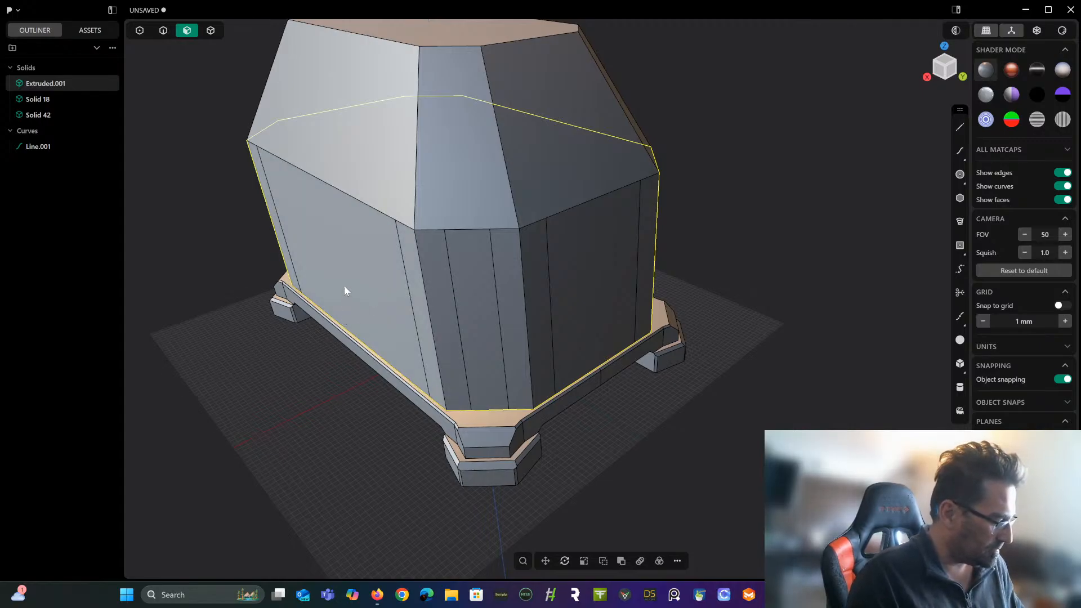
pyautogui.hotkey('alt', 'x')
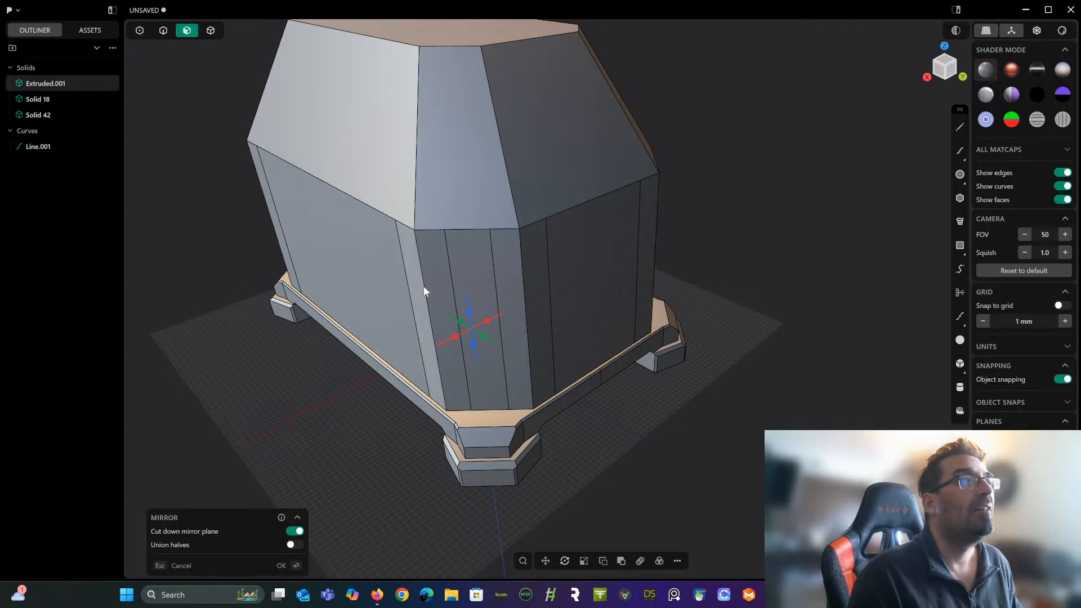
pyautogui.click(454, 337)
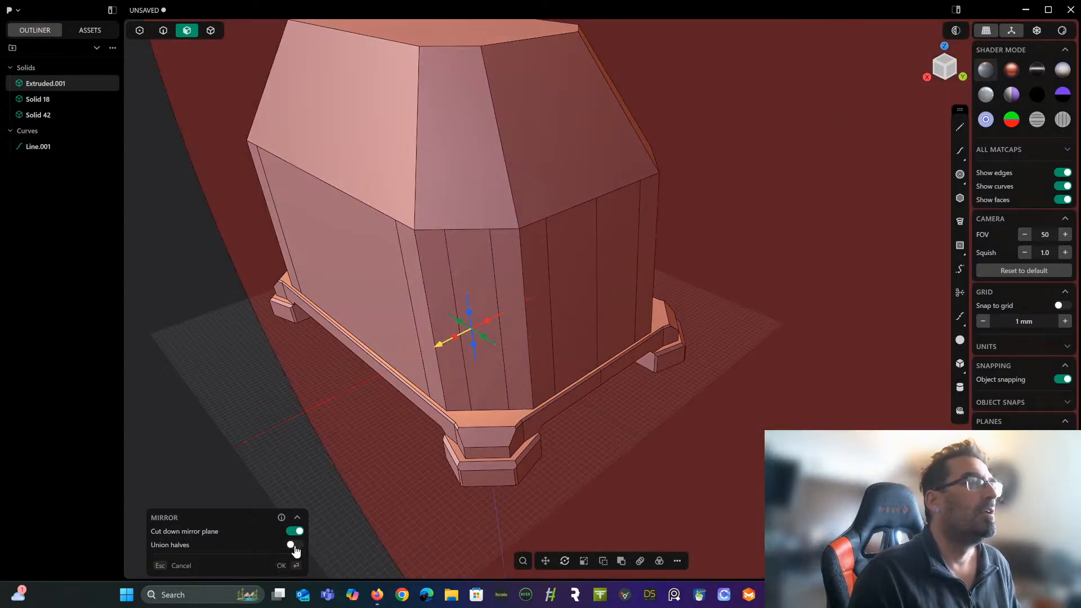
pyautogui.press('Return')
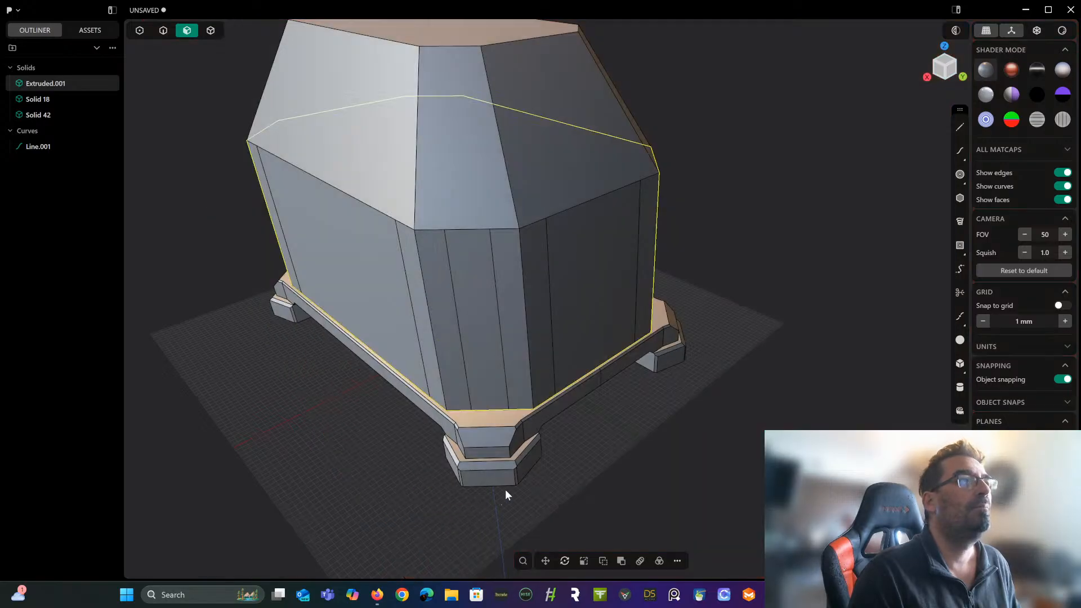
# Mirror the body along the Y axis with cut down mirror plane and union halves enabled.
pyautogui.moveTo(505, 488); pyautogui.dragTo(408, 388, button='middle')
pyautogui.moveTo(599, 402); pyautogui.dragTo(464, 410, button='middle')
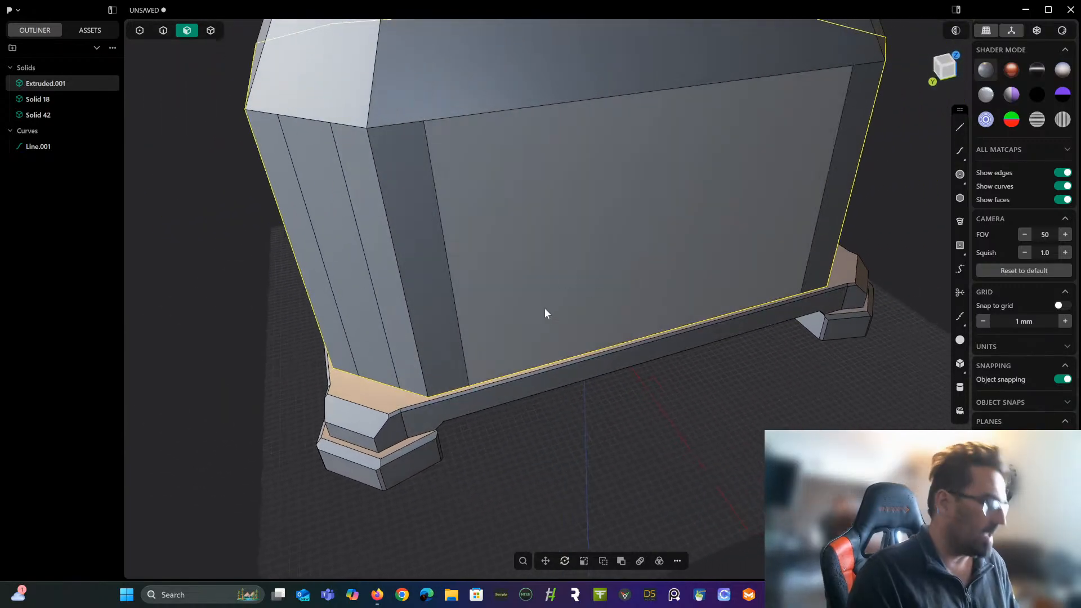
pyautogui.hotkey('alt', 'x')
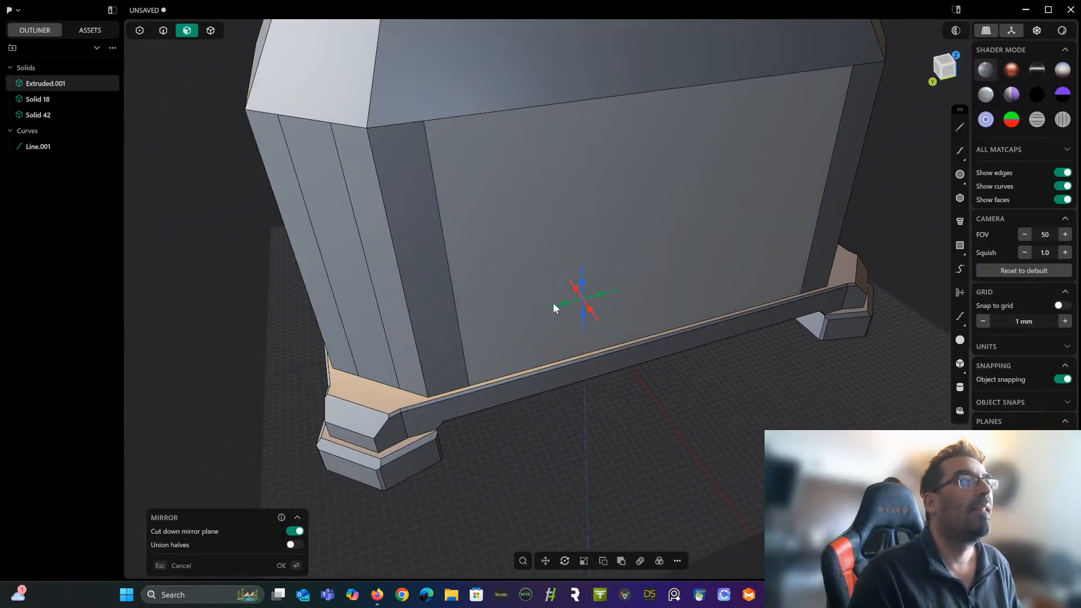
pyautogui.click(561, 302)
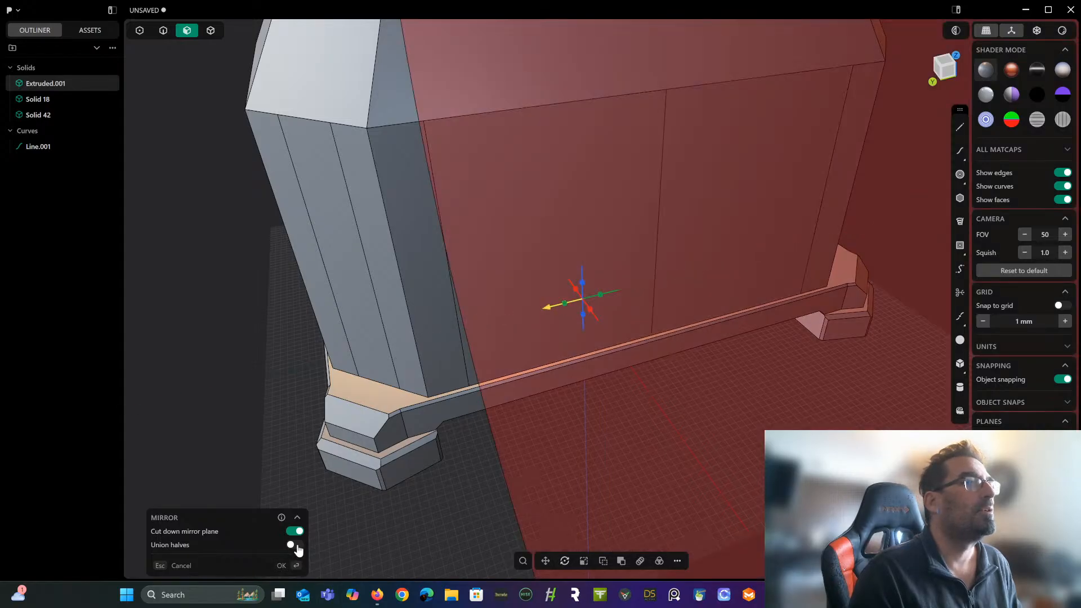
pyautogui.click(294, 546)
pyautogui.rightClick(583, 477)
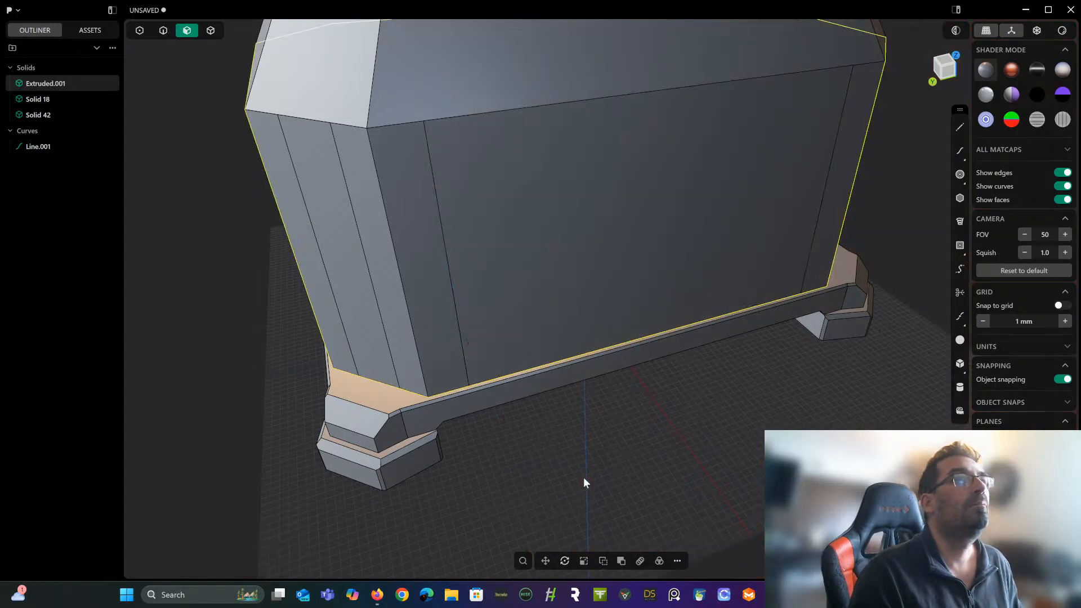
# Draw a horizontal line about 950 mm long across the whole chest body in left view, just below the body's upper edge.
pyautogui.scroll(-4, 583, 477)
pyautogui.moveTo(583, 477); pyautogui.dragTo(477, 450, button='middle')
pyautogui.keyDown('shift'); pyautogui.moveTo(628, 455); pyautogui.dragTo(405, 402, button='middle'); pyautogui.keyUp('shift')
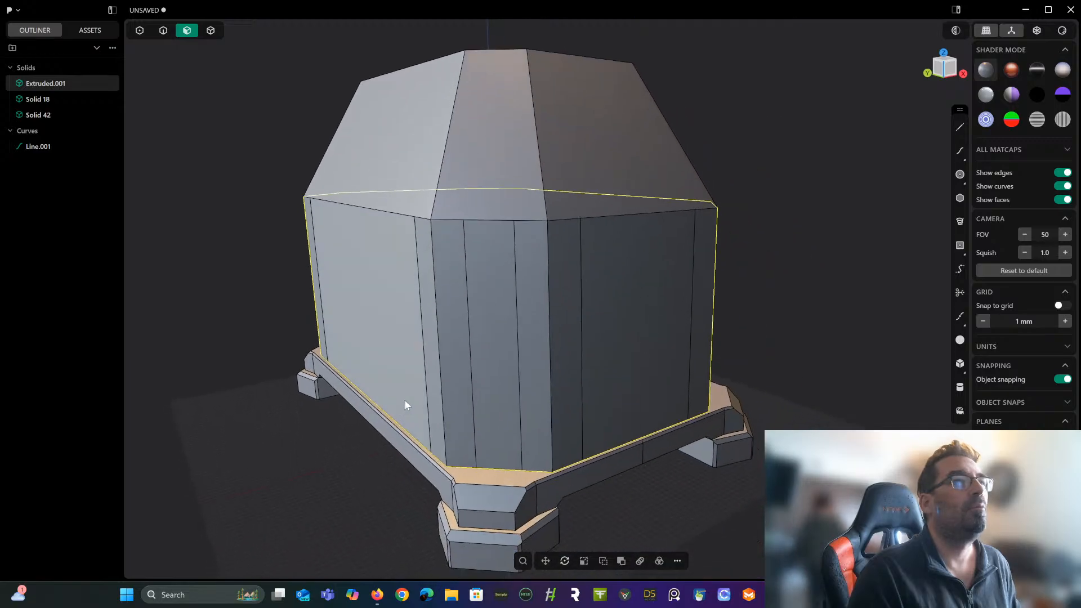
pyautogui.moveTo(397, 292); pyautogui.dragTo(431, 277, button='middle')
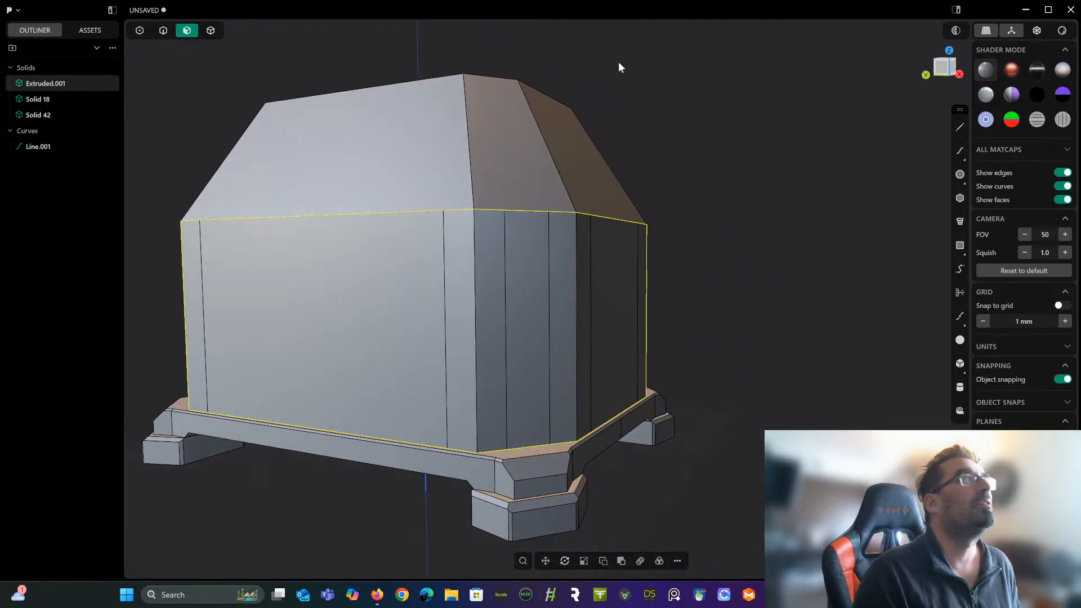
pyautogui.click(944, 71)
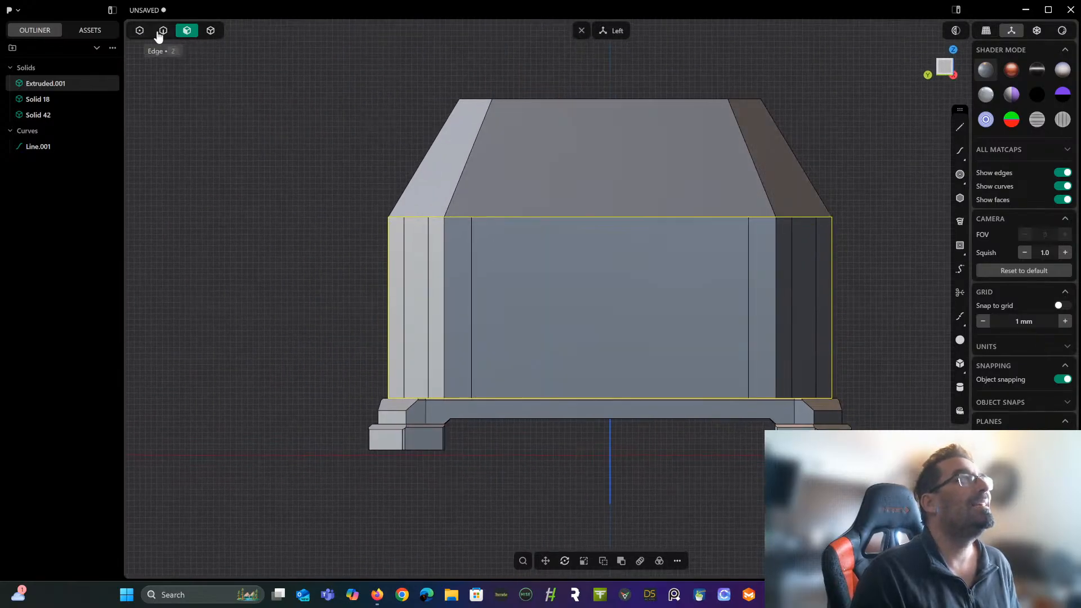
pyautogui.click(958, 130)
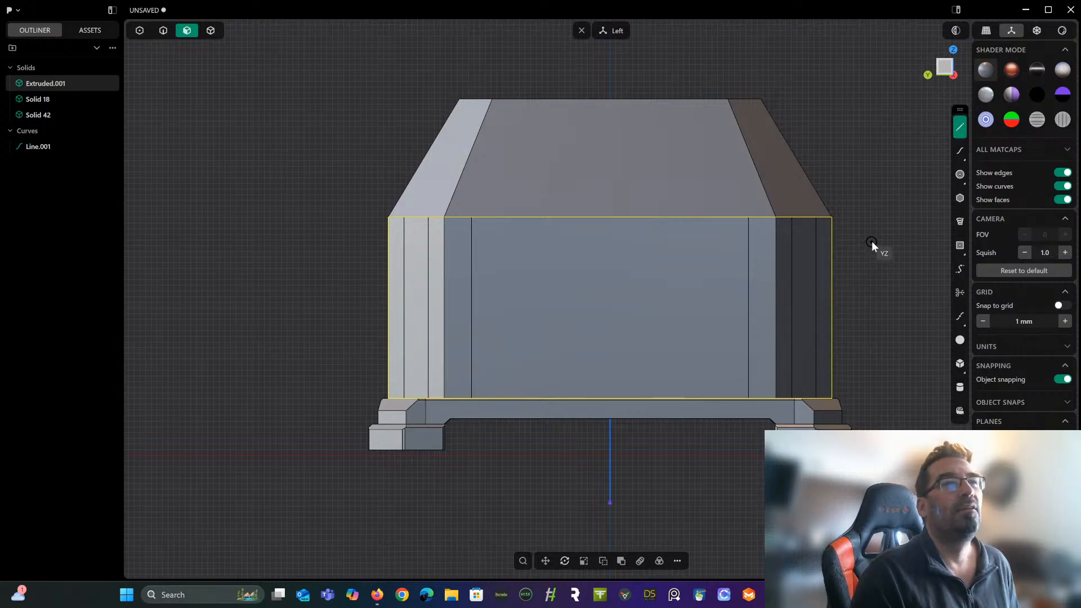
pyautogui.click(871, 238)
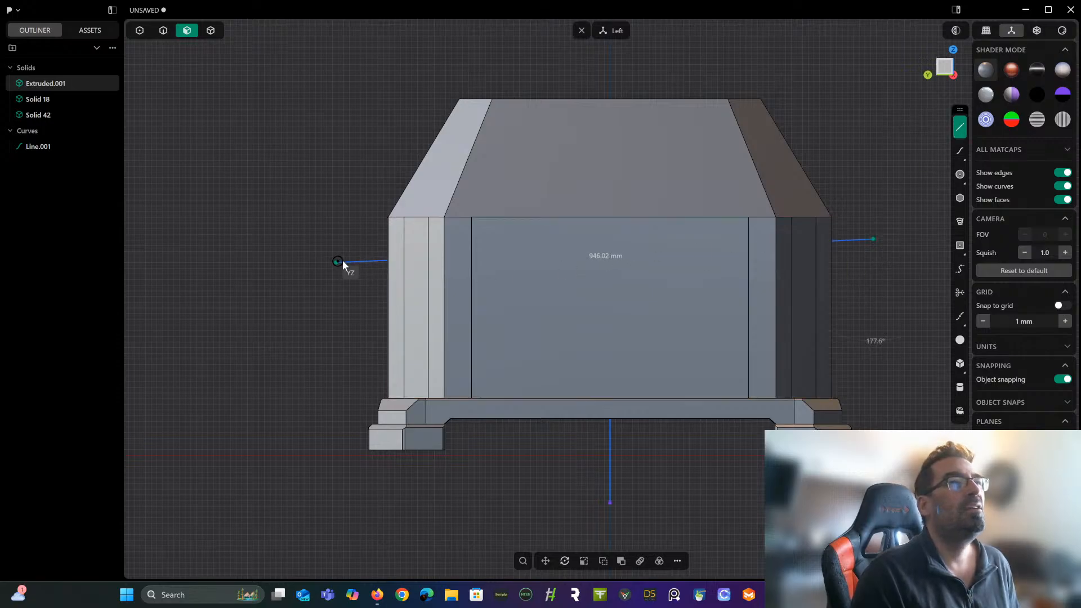
pyautogui.click(332, 239)
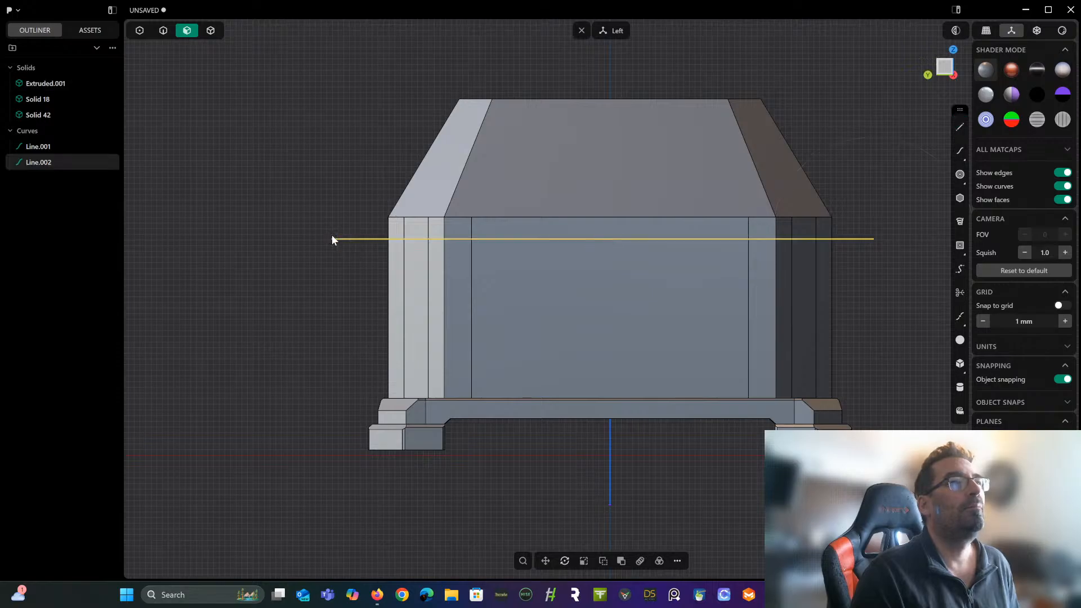
# Draw a second horizontal line across the body just above the base frame and raise it about 12 mm.
pyautogui.click(960, 128)
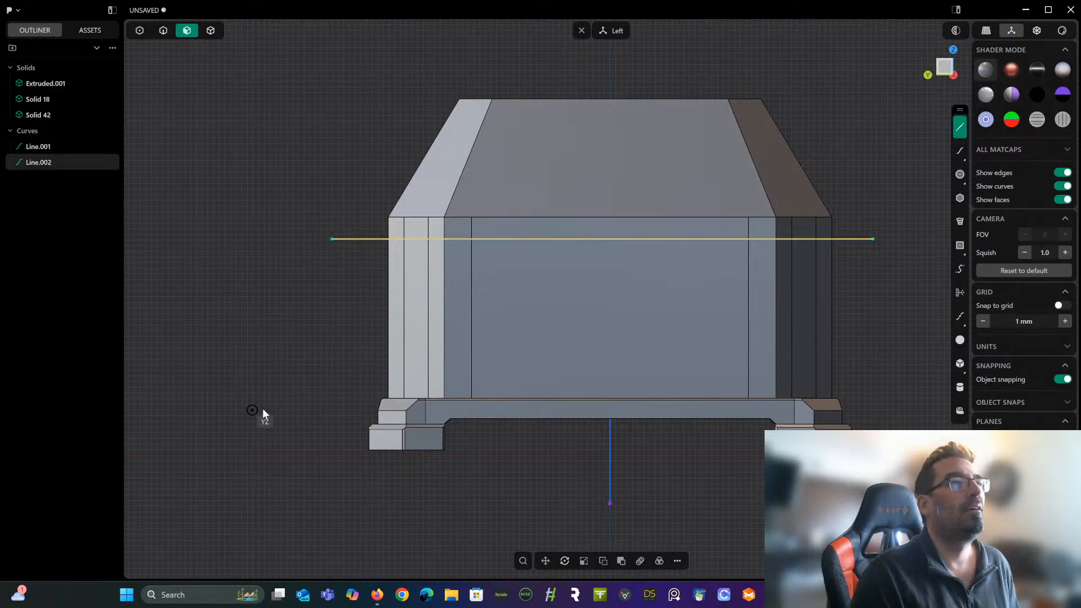
pyautogui.click(325, 381)
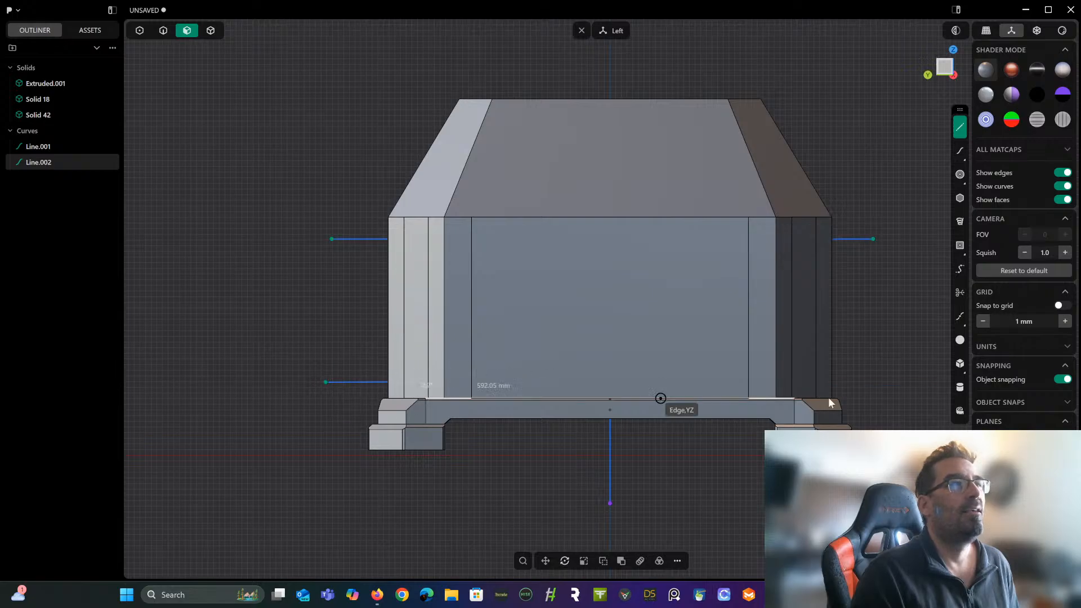
pyautogui.click(901, 381)
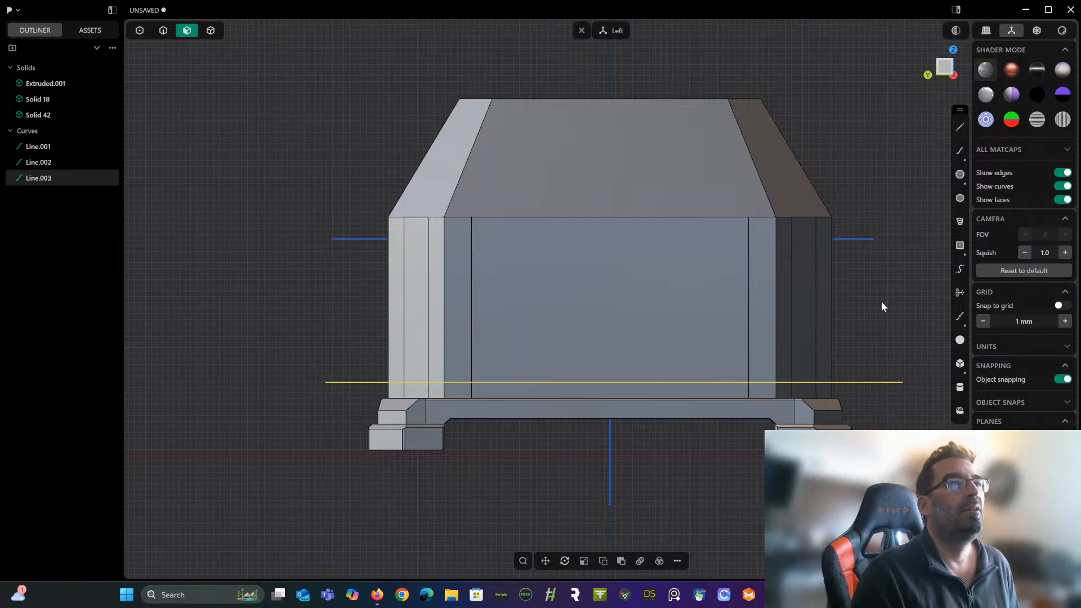
pyautogui.press('g')
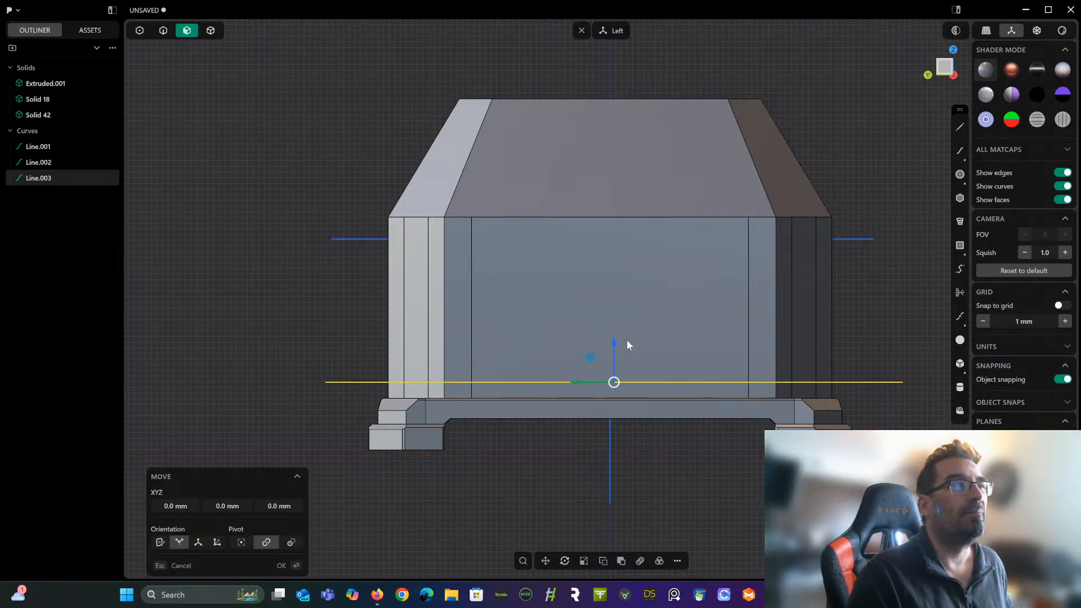
pyautogui.moveTo(612, 343); pyautogui.dragTo(616, 335)
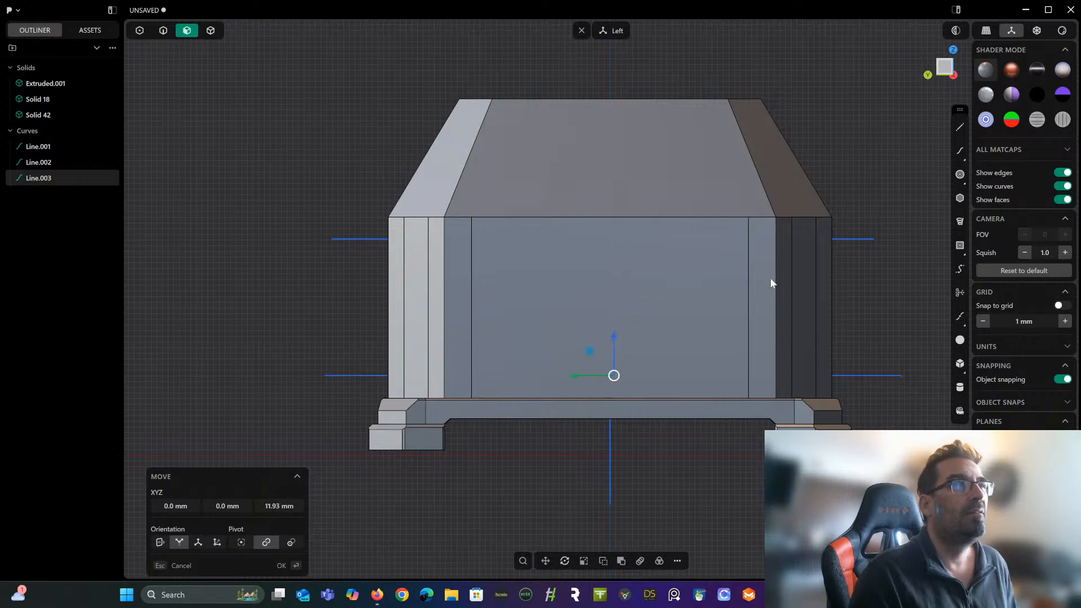
pyautogui.press('Return')
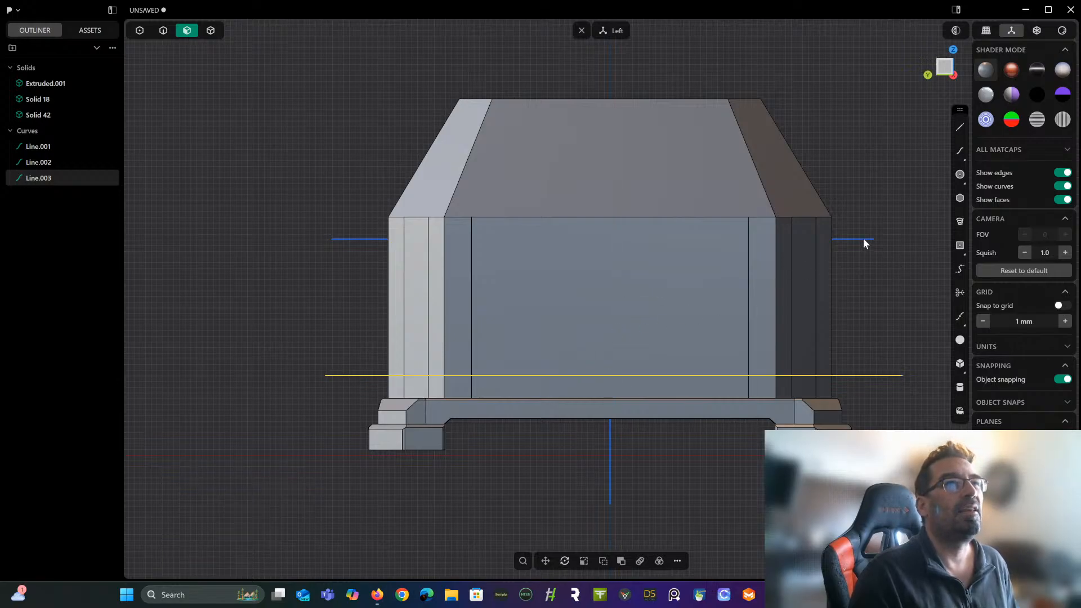
# Move the upper horizontal line slightly down, away from the body's upper edge.
pyautogui.click(870, 266)
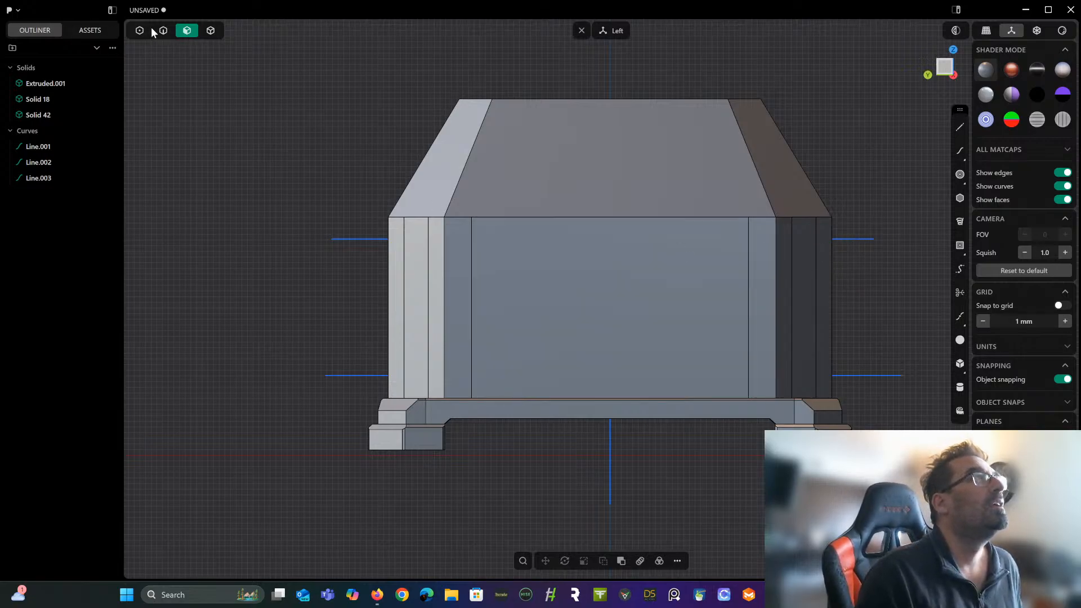
pyautogui.click(163, 31)
pyautogui.click(389, 239)
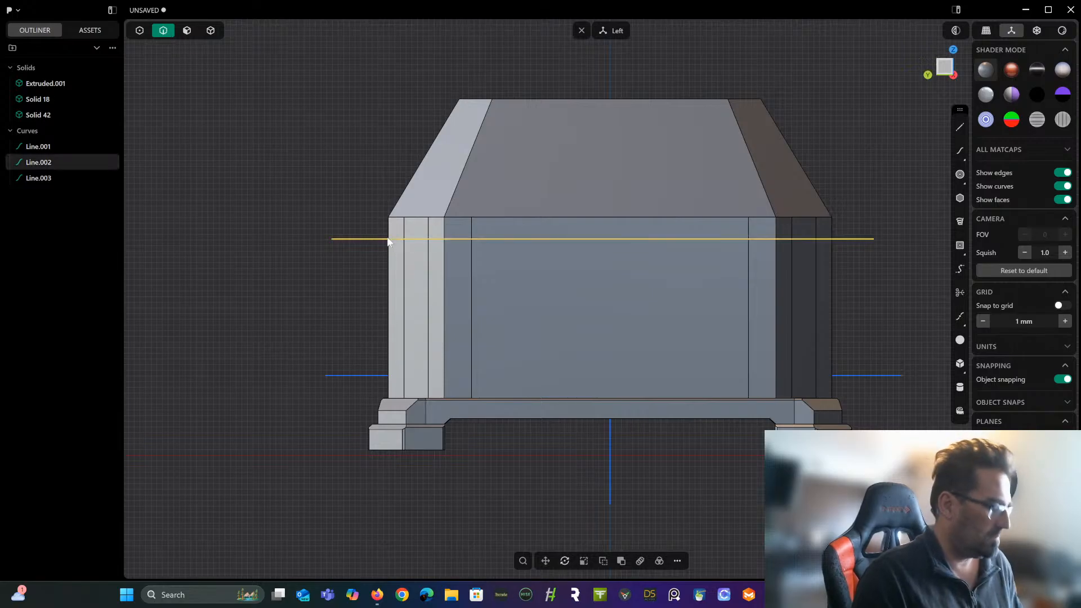
pyautogui.press('g')
pyautogui.moveTo(603, 208); pyautogui.dragTo(600, 214)
pyautogui.click(304, 181)
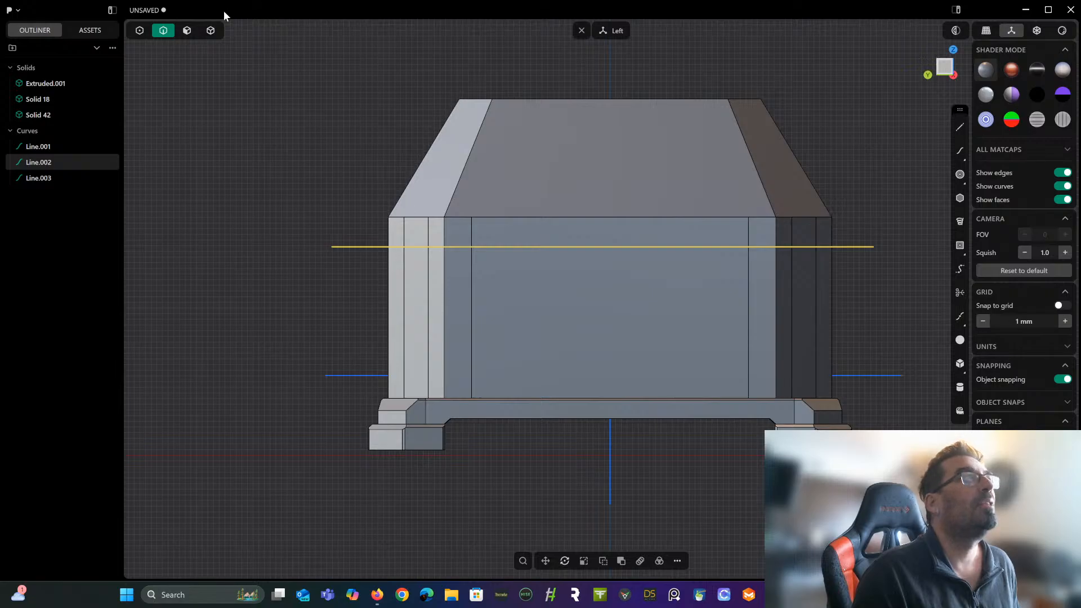
# Cut the chest body with the upper and lower horizontal lines to form top and bottom border strips.
pyautogui.click(210, 30)
pyautogui.click(546, 295)
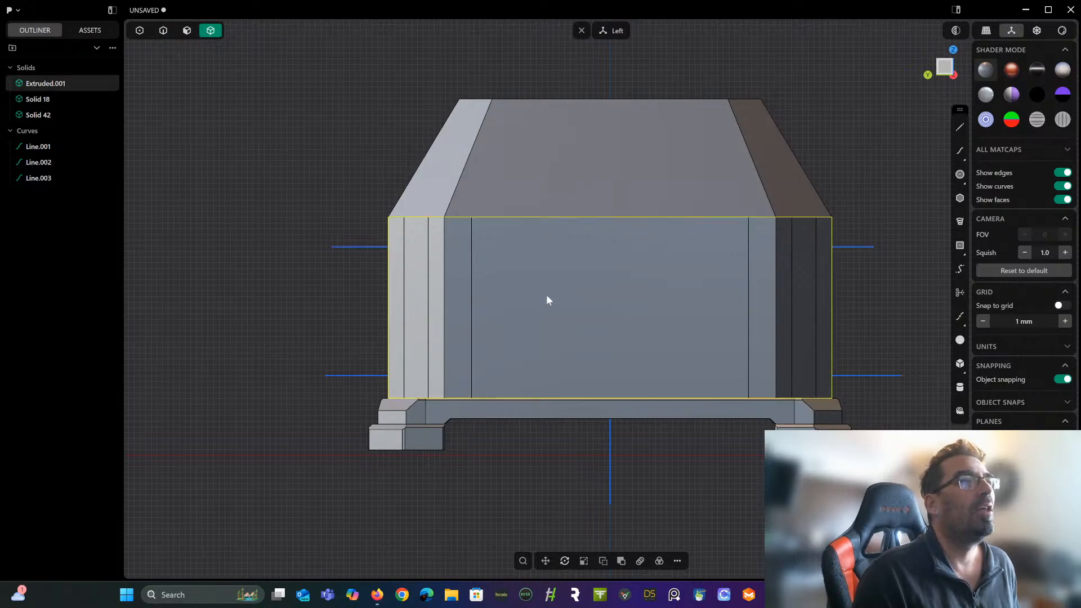
pyautogui.hotkey('shift', 'x')
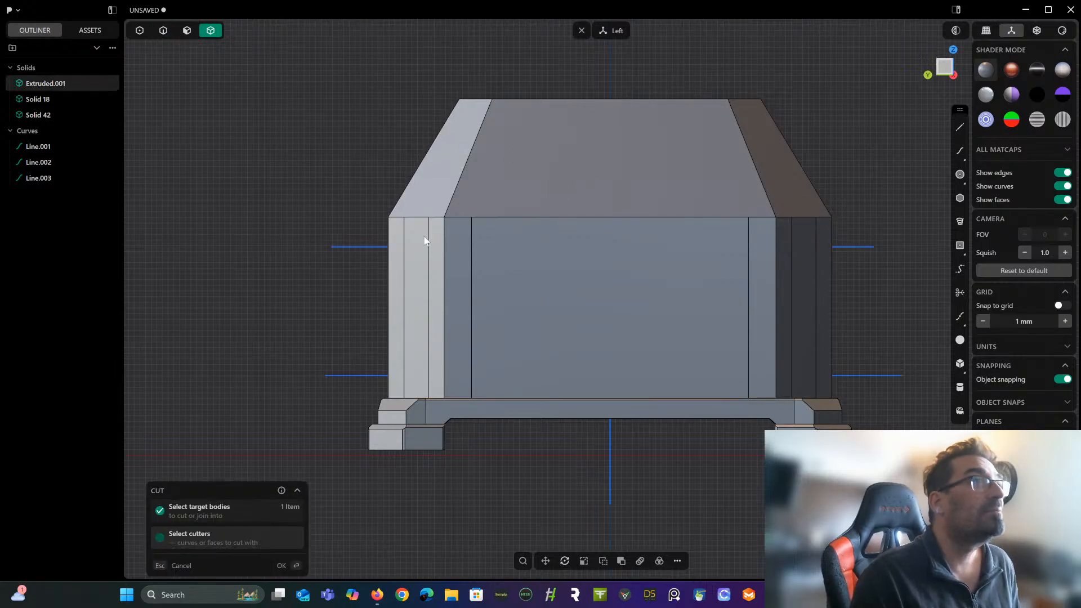
pyautogui.click(364, 246)
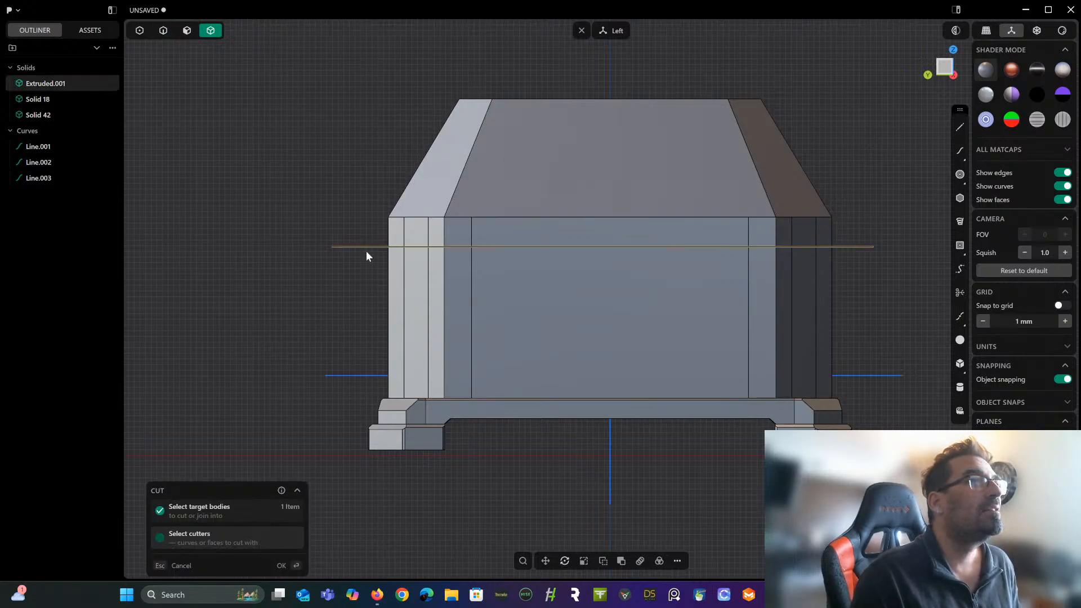
pyautogui.click(368, 375)
pyautogui.press('Return')
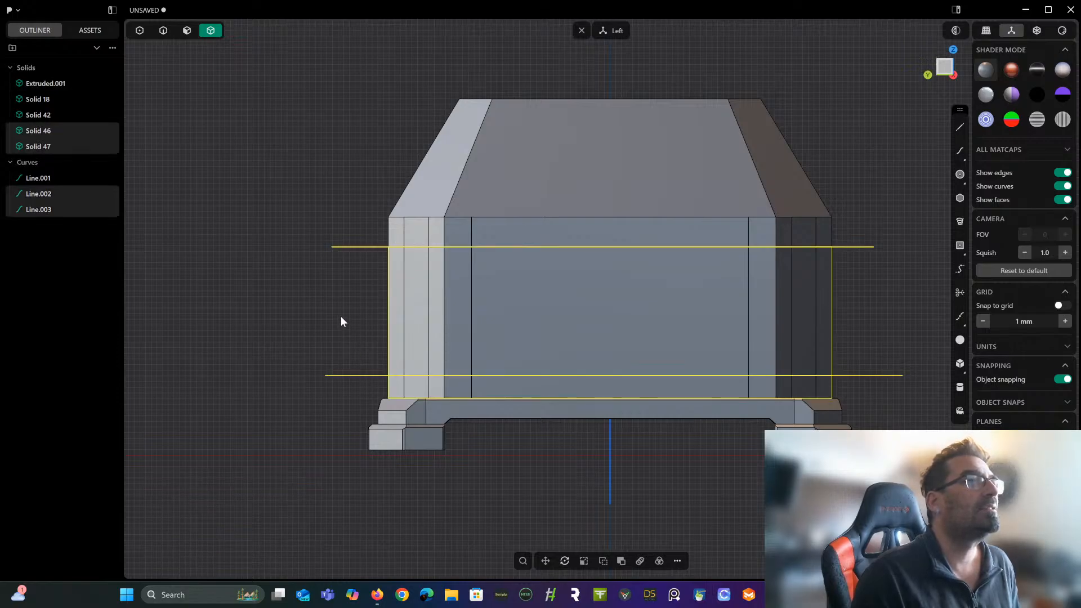
pyautogui.moveTo(334, 307); pyautogui.dragTo(328, 309, button='middle')
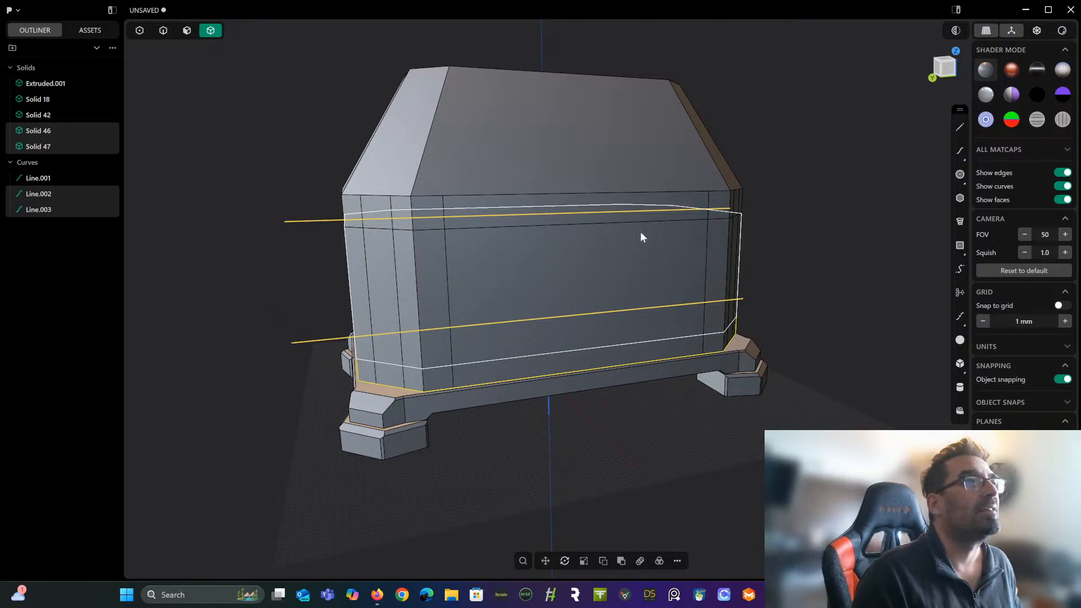
pyautogui.click(864, 215)
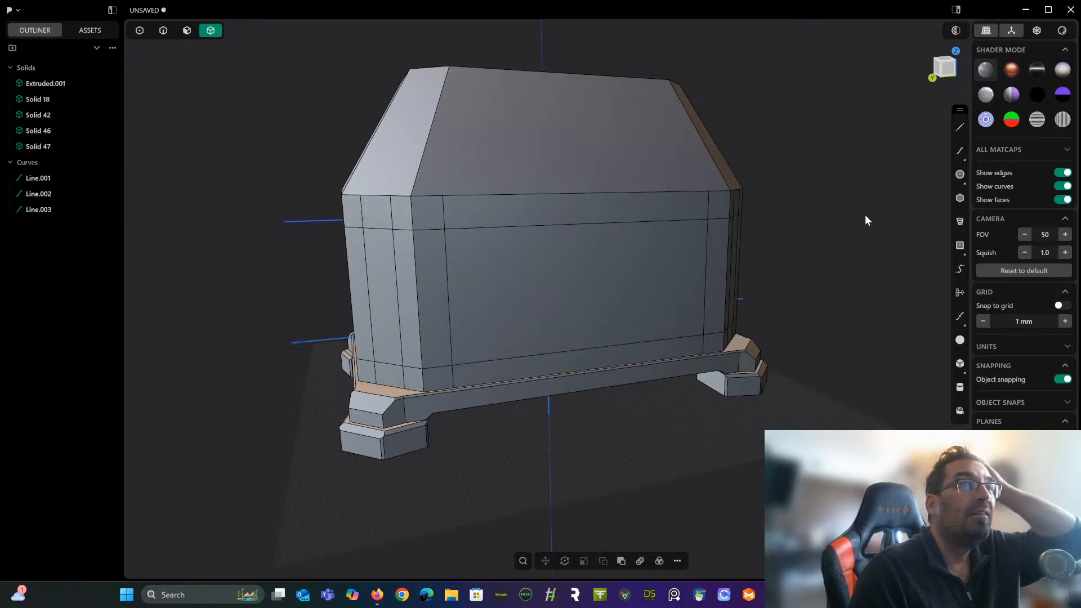
pyautogui.moveTo(823, 232)
pyautogui.mouseDown(button='middle')
pyautogui.moveTo(835, 216)
pyautogui.moveTo(842, 226)
pyautogui.mouseUp(button='middle')
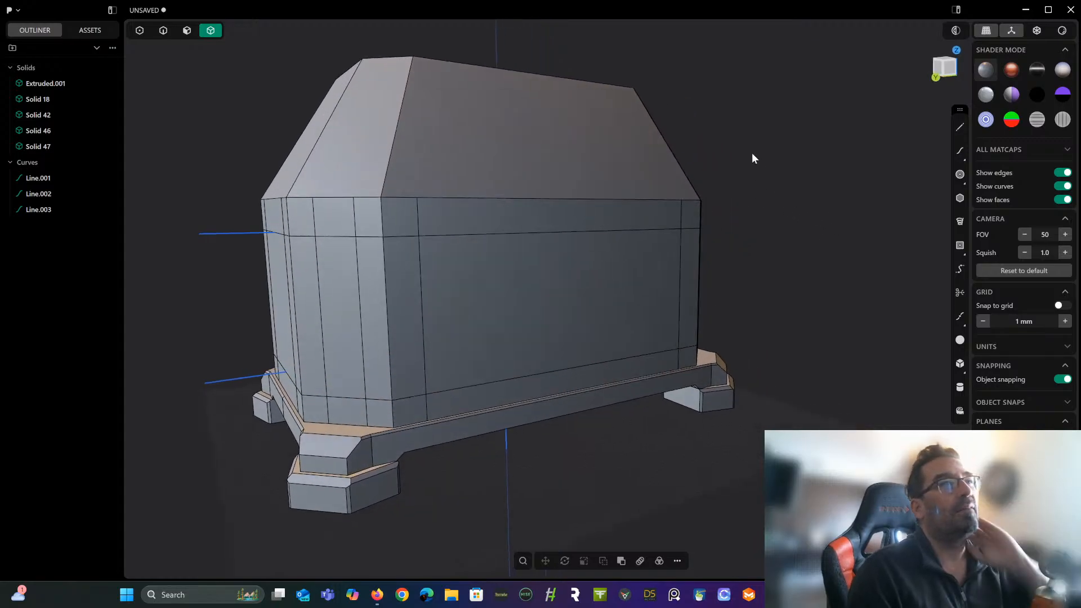
# Push the framed central panels on all flat and chamfered body sides slightly inward together to recess them.
pyautogui.click(187, 30)
pyautogui.click(445, 244)
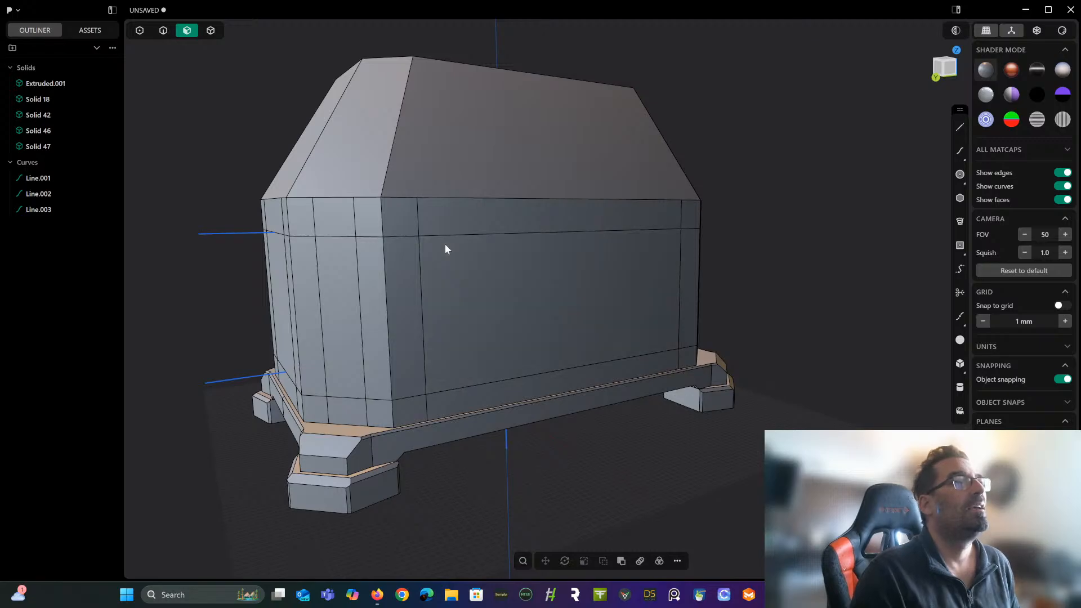
pyautogui.moveTo(333, 283)
pyautogui.mouseDown(button='middle')
pyautogui.moveTo(359, 293)
pyautogui.moveTo(327, 299)
pyautogui.mouseUp(button='middle')
pyautogui.keyDown('shift'); pyautogui.click(314, 306); pyautogui.keyUp('shift')
pyautogui.keyDown('shift'); pyautogui.click(221, 306); pyautogui.keyUp('shift')
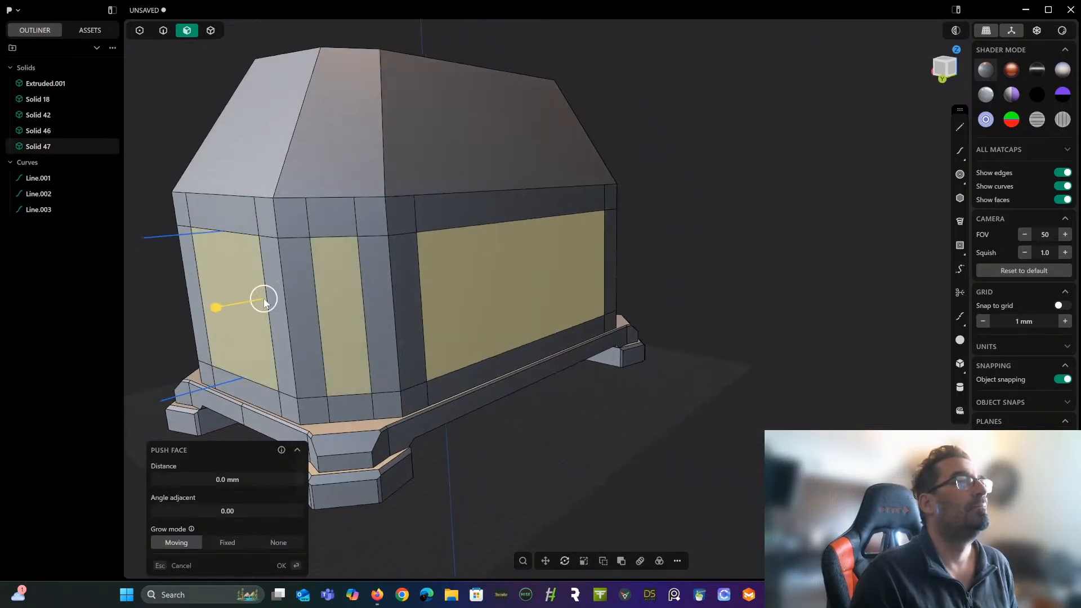
pyautogui.moveTo(220, 307); pyautogui.dragTo(408, 321, button='middle')
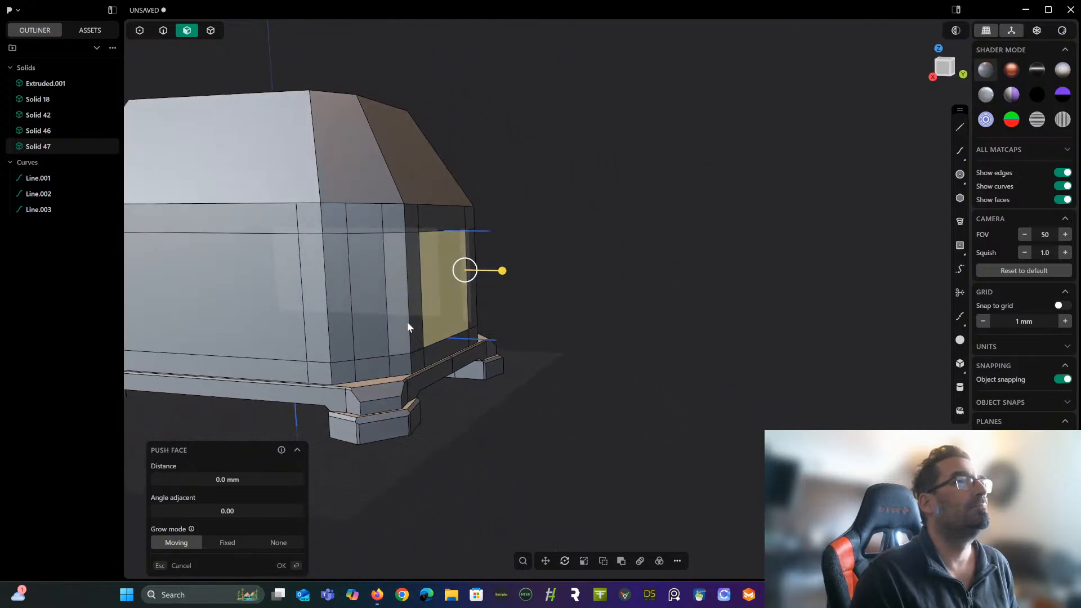
pyautogui.keyDown('shift'); pyautogui.click(377, 312); pyautogui.keyUp('shift')
pyautogui.keyDown('shift'); pyautogui.click(287, 314); pyautogui.keyUp('shift')
pyautogui.moveTo(287, 314); pyautogui.dragTo(499, 273, button='middle')
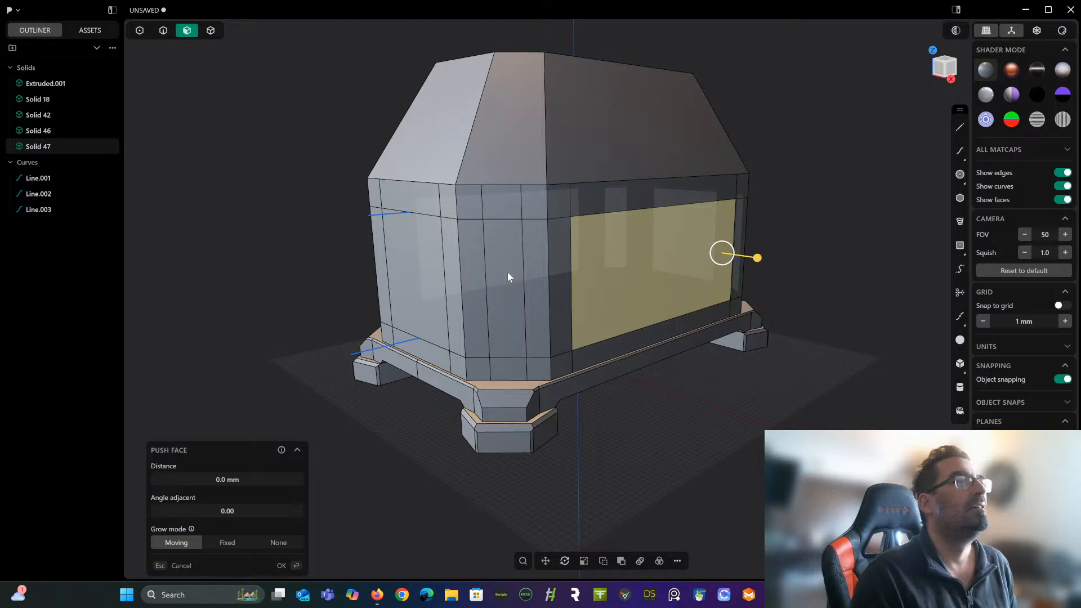
pyautogui.keyDown('shift'); pyautogui.click(508, 272); pyautogui.keyUp('shift')
pyautogui.scroll(2, 431, 285)
pyautogui.moveTo(432, 286); pyautogui.dragTo(563, 289)
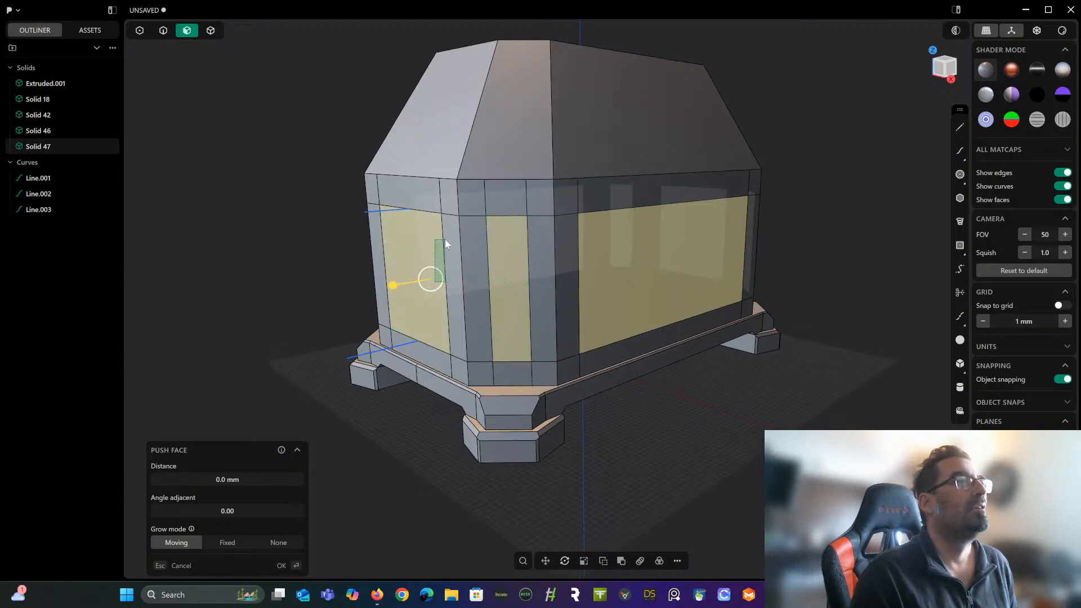
pyautogui.moveTo(430, 252); pyautogui.dragTo(621, 269, button='middle')
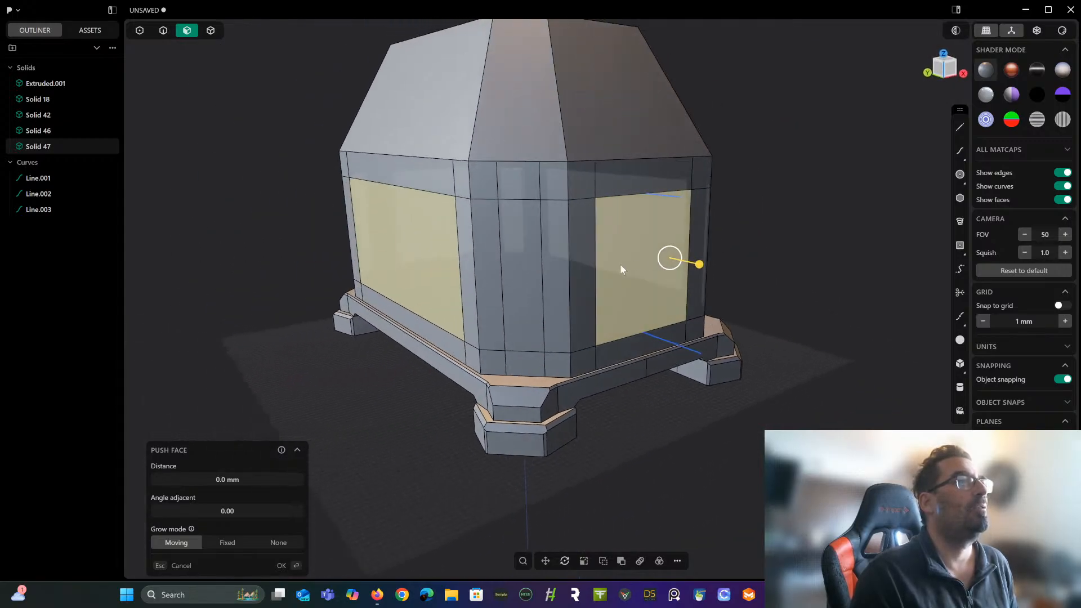
pyautogui.keyDown('shift'); pyautogui.click(507, 278); pyautogui.keyUp('shift')
pyautogui.scroll(3, 509, 279)
pyautogui.moveTo(509, 279); pyautogui.dragTo(534, 304, button='middle')
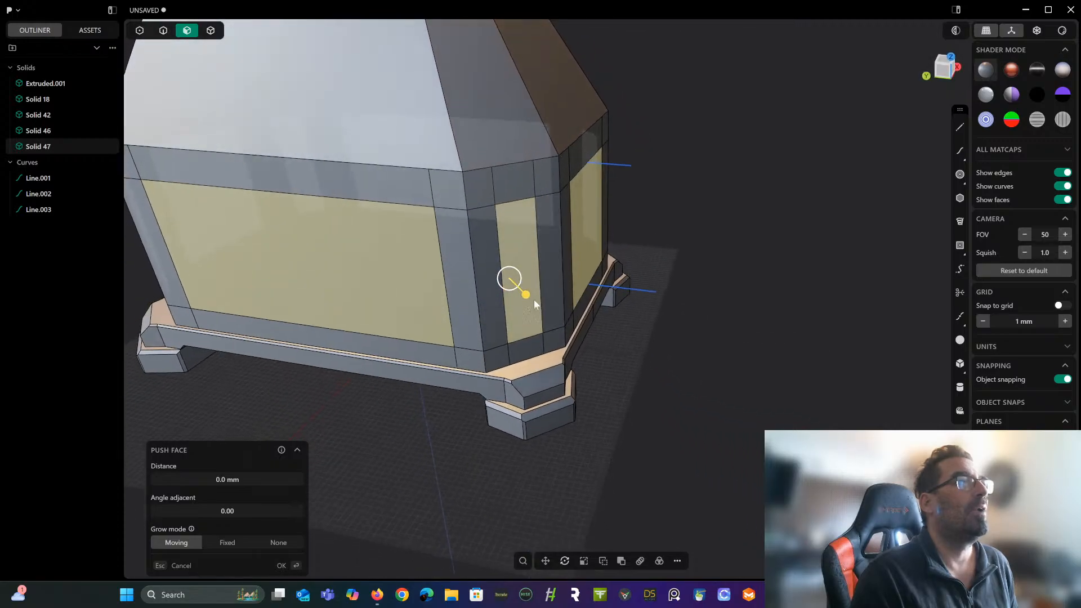
pyautogui.moveTo(526, 297); pyautogui.dragTo(520, 288)
pyautogui.press('f')
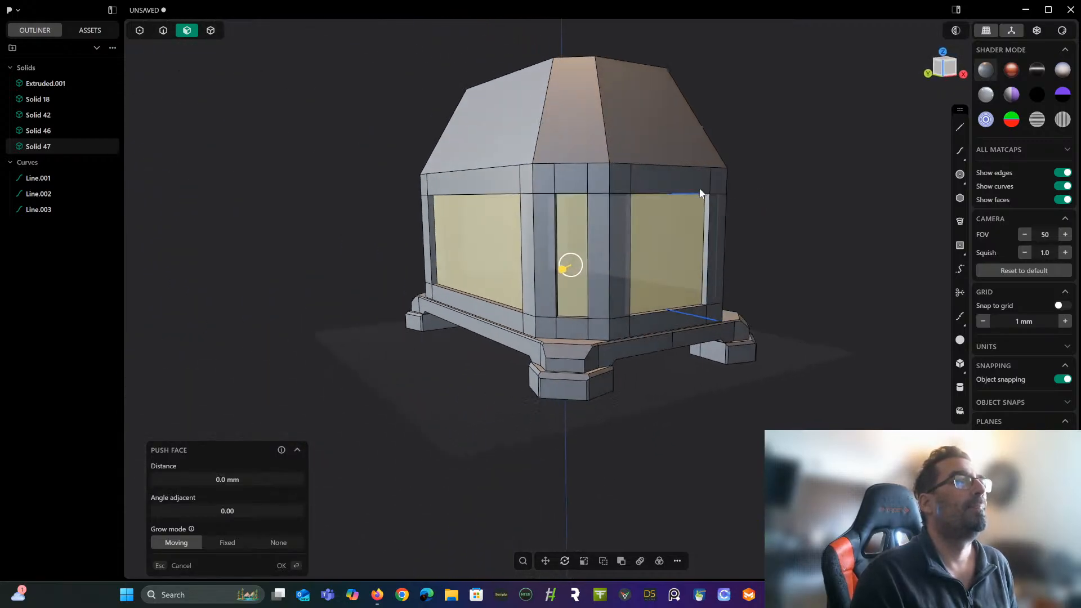
# Unite the top strip, middle section and bottom strip of the chest body with a Boolean union.
pyautogui.click(210, 31)
pyautogui.click(551, 225)
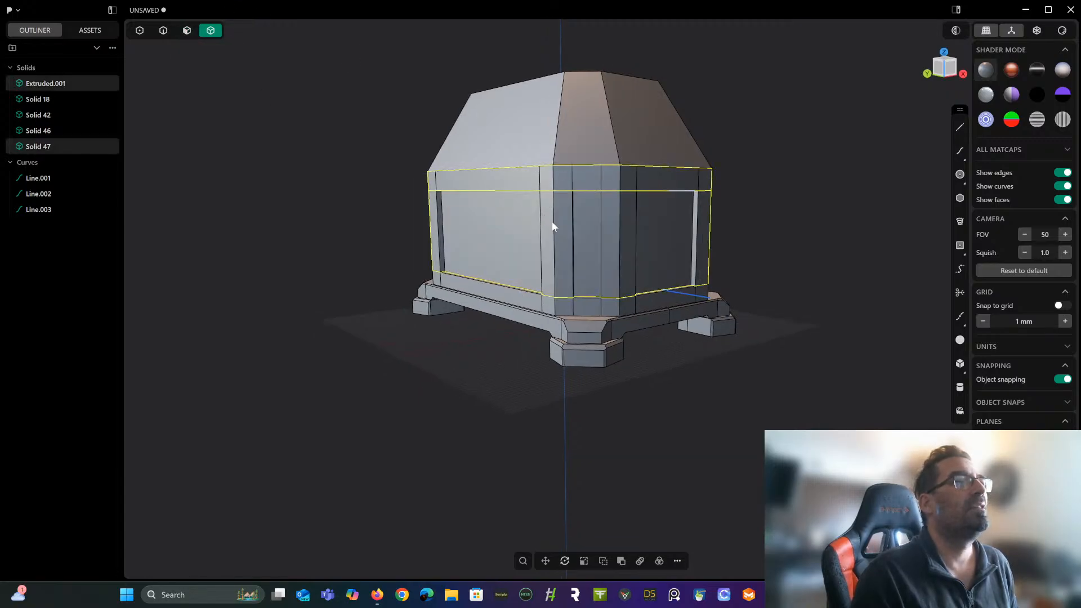
pyautogui.click(516, 294)
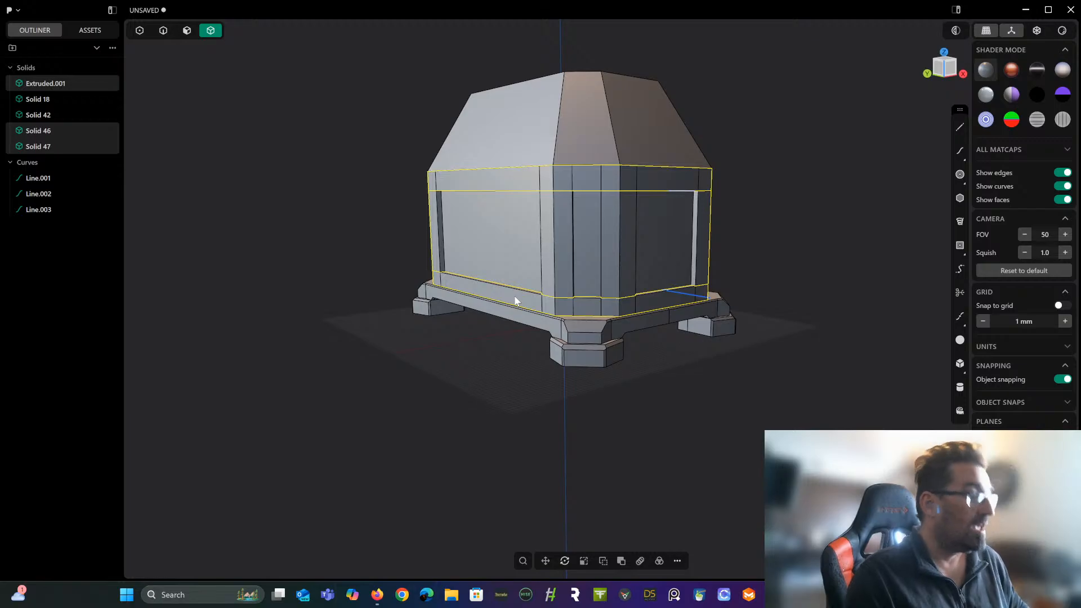
pyautogui.press('b')
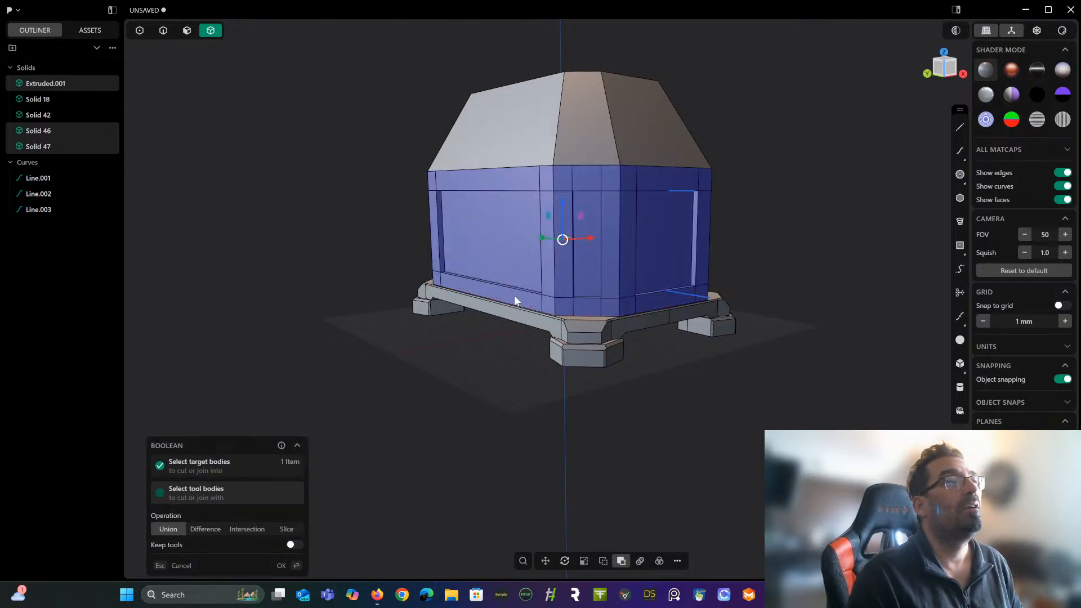
pyautogui.click(553, 211)
pyautogui.press('Return')
# Unite the footed base frame with the paneled chest body using a Boolean union.
pyautogui.moveTo(553, 246); pyautogui.dragTo(596, 318, button='middle')
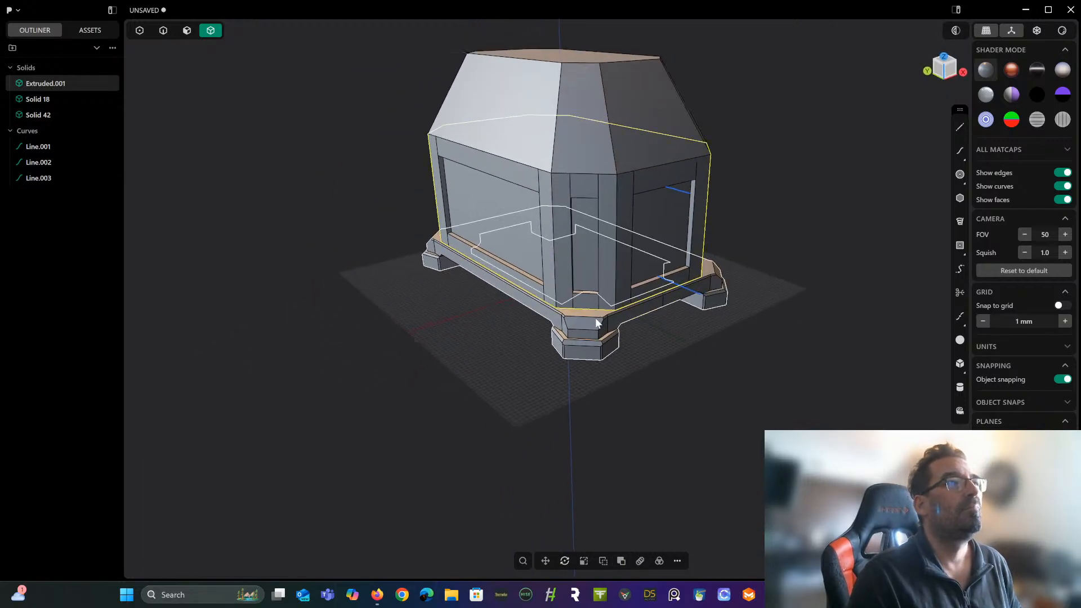
pyautogui.click(593, 324)
pyautogui.press('b')
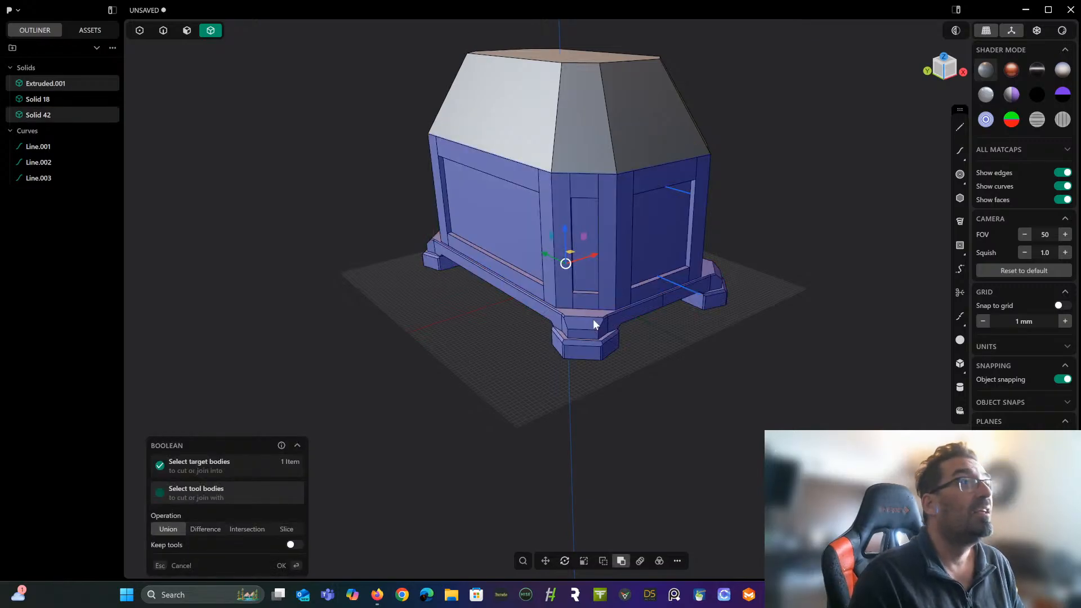
pyautogui.press('Return')
# Raise the tapered lid straight up about 35 mm, separating it from the chest body.
pyautogui.moveTo(666, 346); pyautogui.dragTo(585, 313, button='middle')
pyautogui.moveTo(576, 181); pyautogui.dragTo(557, 267, button='middle')
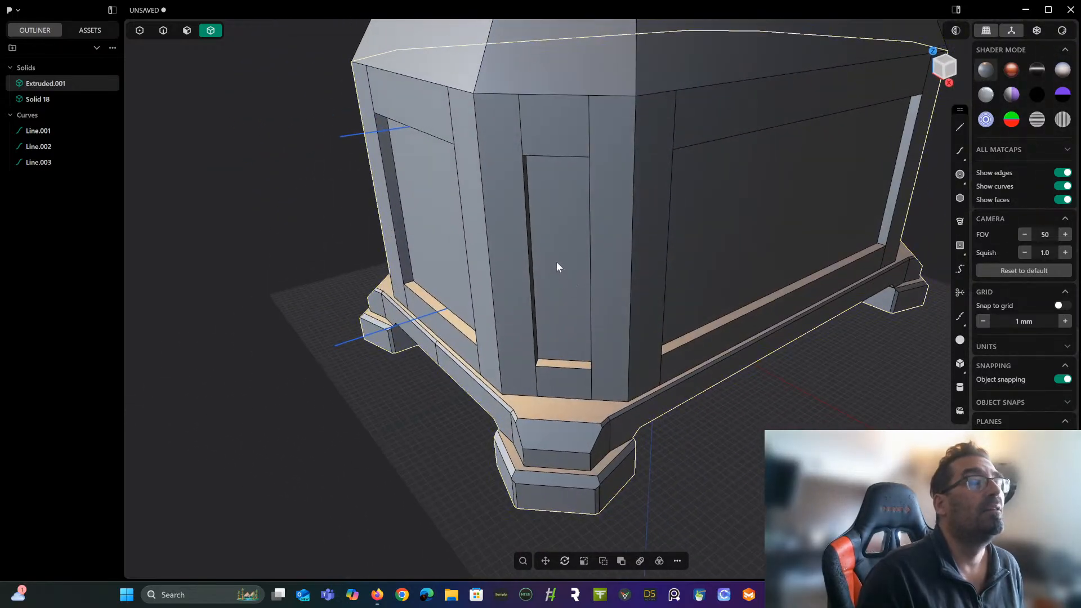
pyautogui.moveTo(575, 222); pyautogui.dragTo(513, 271, button='middle')
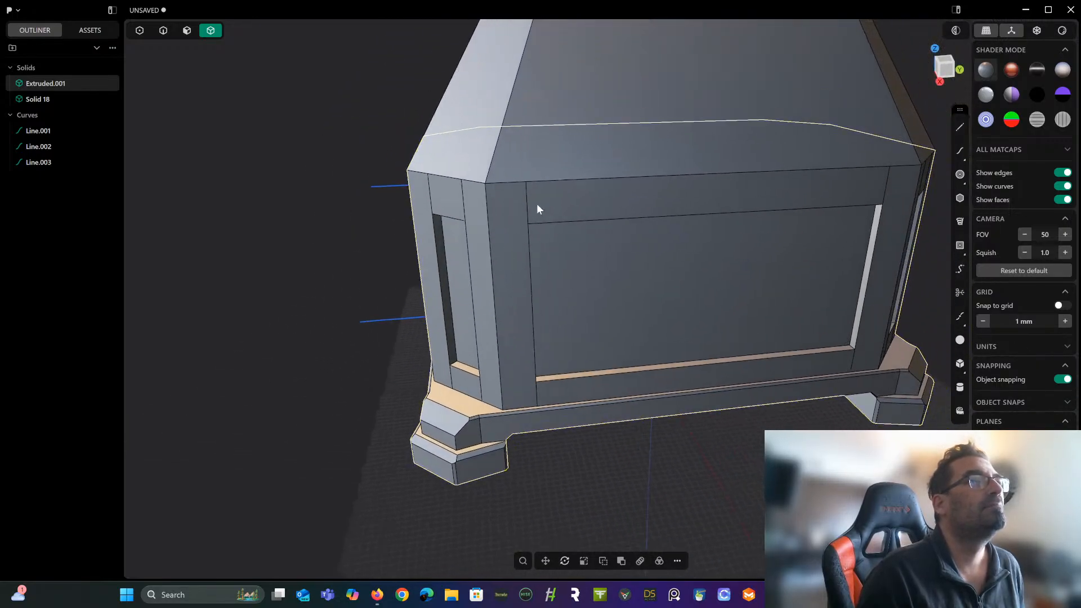
pyautogui.click(500, 150)
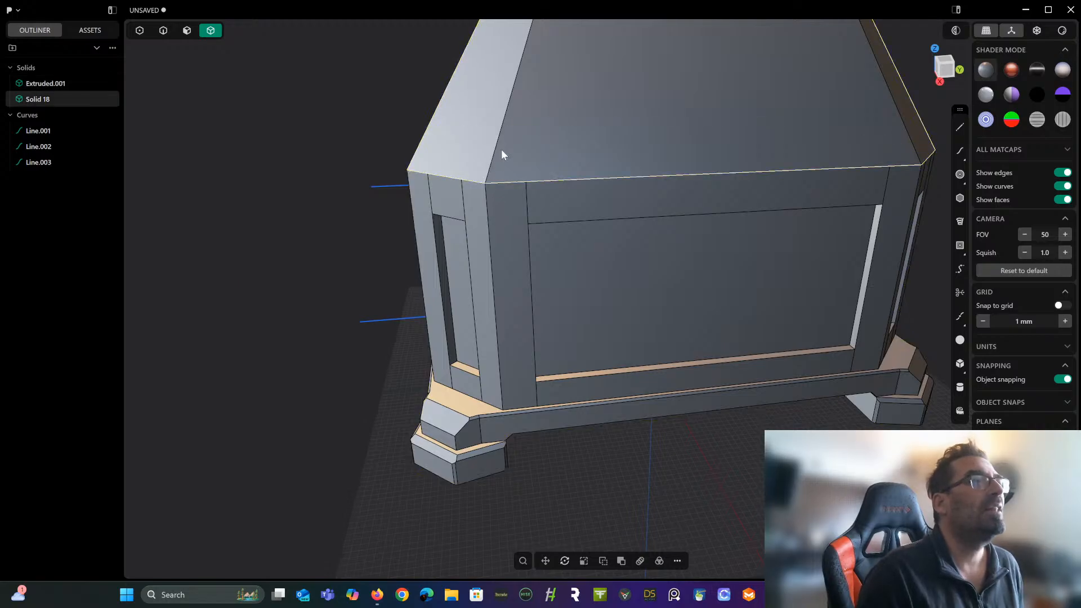
pyautogui.press('g')
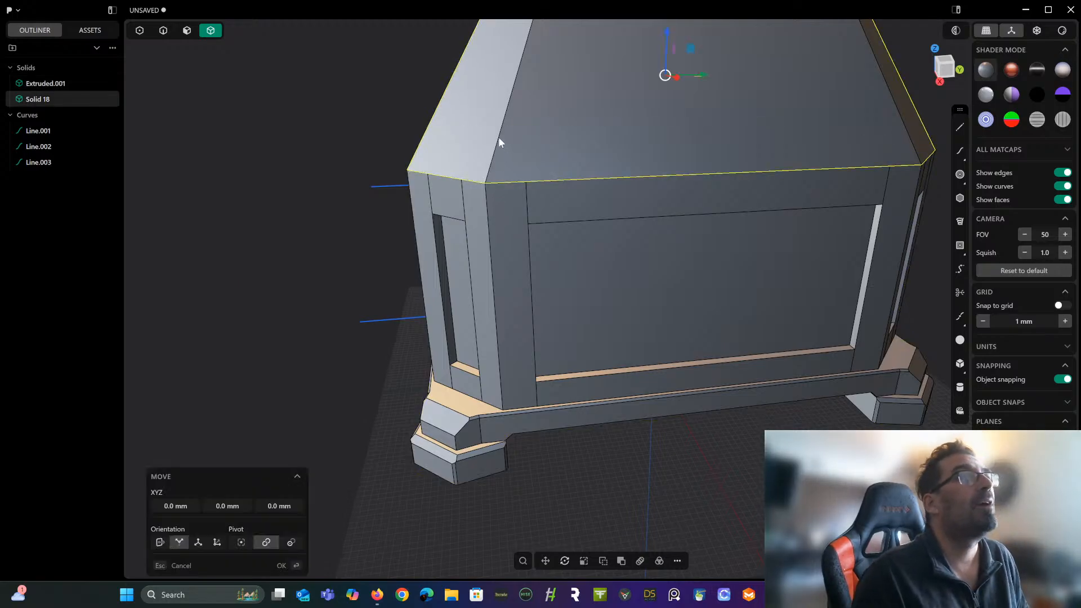
pyautogui.moveTo(665, 31); pyautogui.dragTo(664, 12)
pyautogui.moveTo(656, 33); pyautogui.dragTo(622, 10, button='middle')
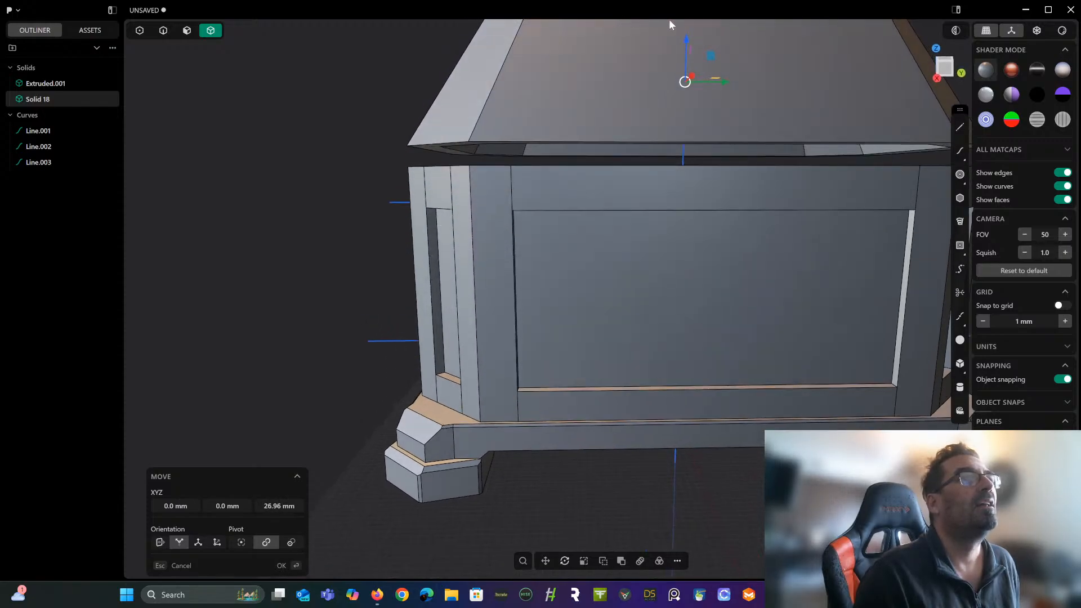
pyautogui.moveTo(691, 35); pyautogui.dragTo(688, 30)
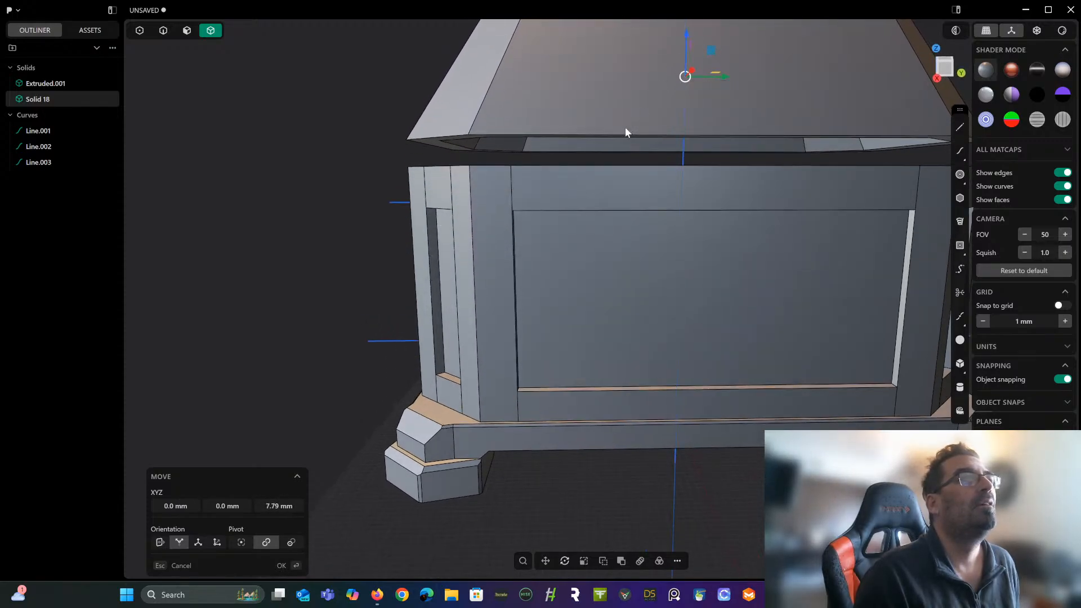
pyautogui.moveTo(600, 160); pyautogui.dragTo(660, 105, button='middle')
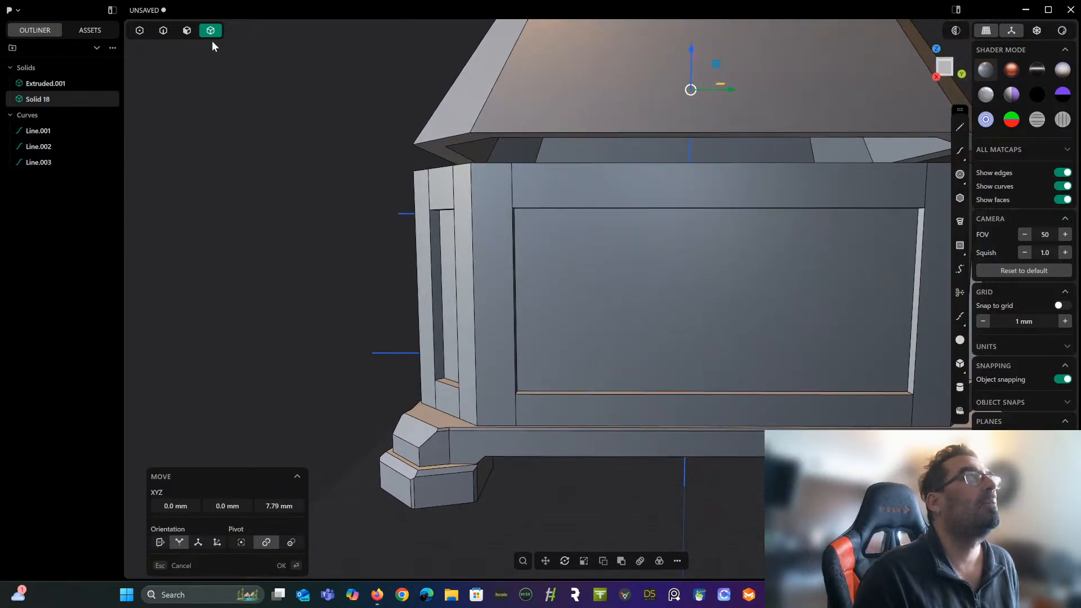
# Extrude the lid's bottom rim face down 34.76 mm to the chest body, adding a vertical band beneath the slopes.
pyautogui.click(188, 33)
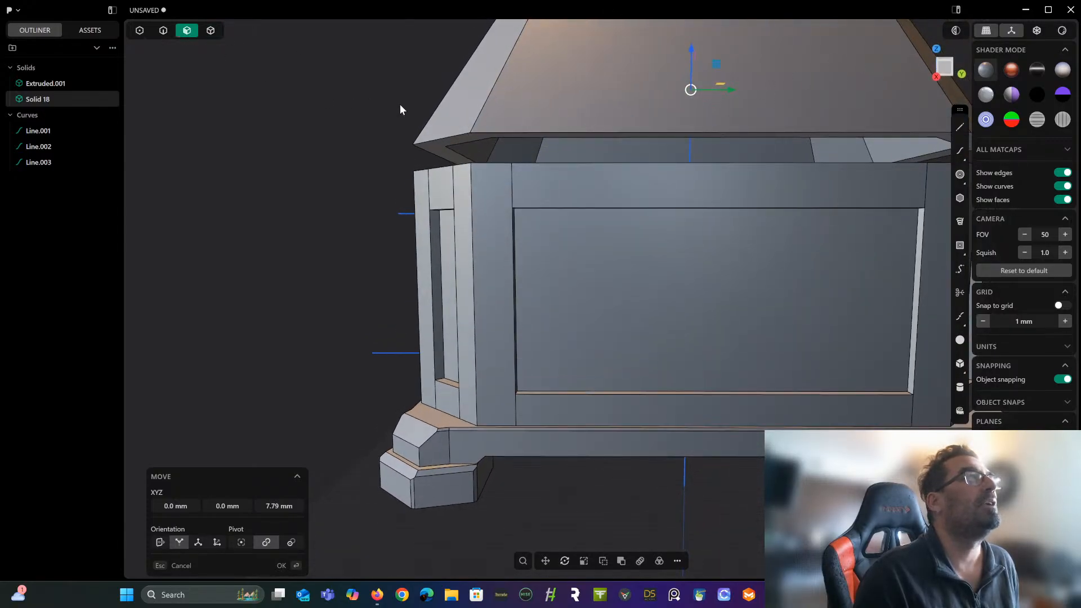
pyautogui.rightClick(443, 144)
pyautogui.click(442, 146)
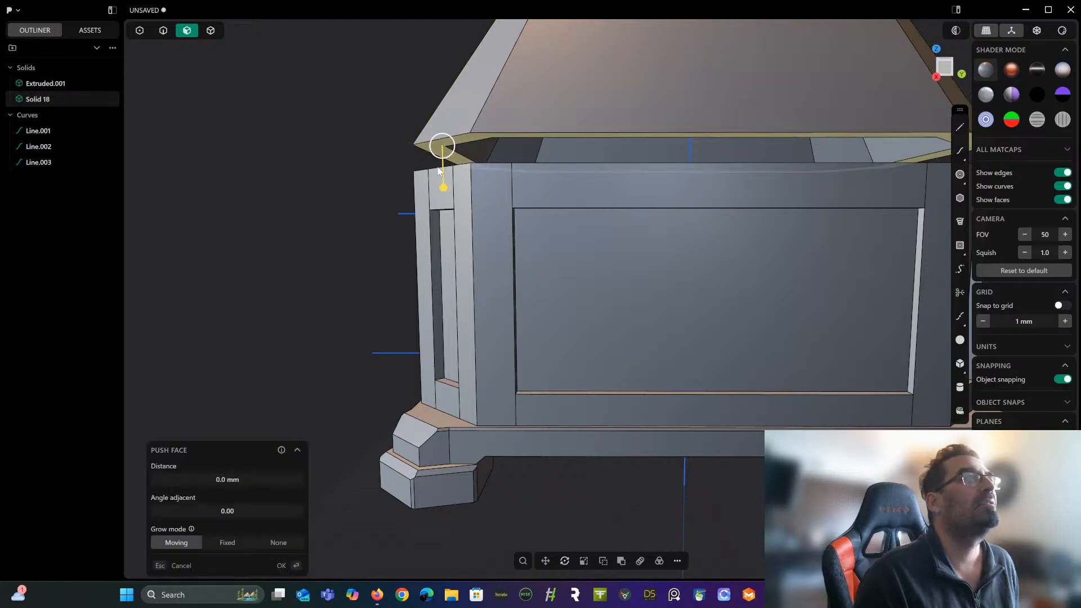
pyautogui.moveTo(443, 188); pyautogui.dragTo(441, 185)
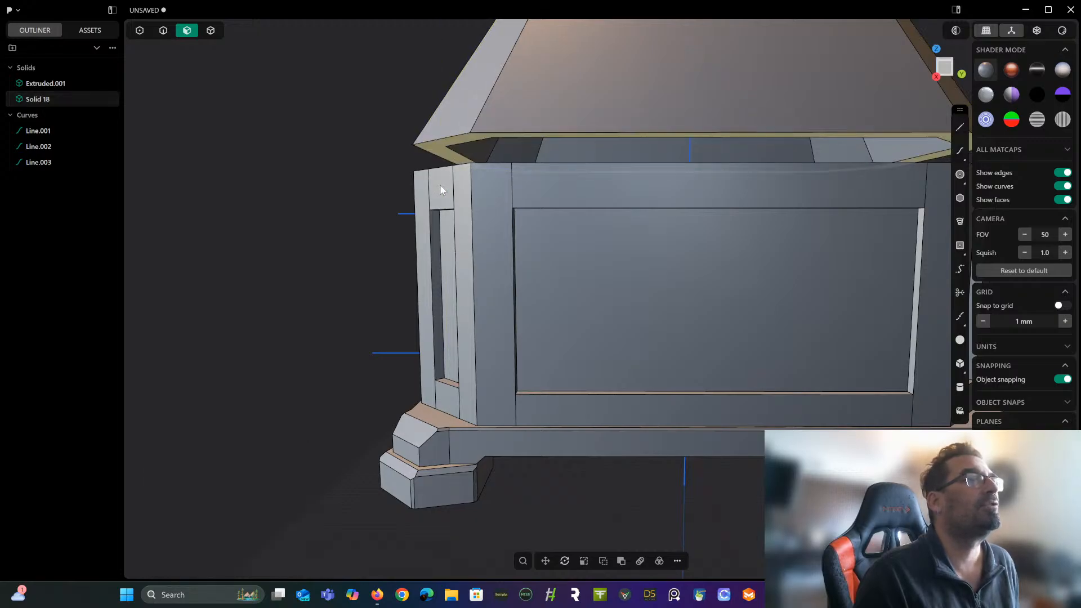
pyautogui.click(438, 149)
pyautogui.press('e')
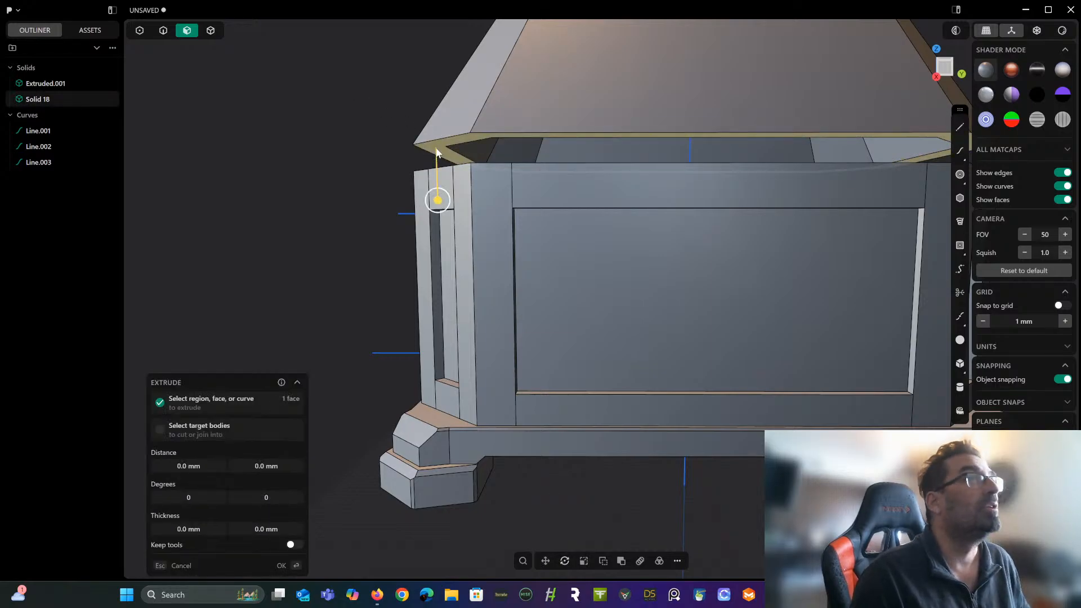
pyautogui.moveTo(437, 190); pyautogui.dragTo(420, 174)
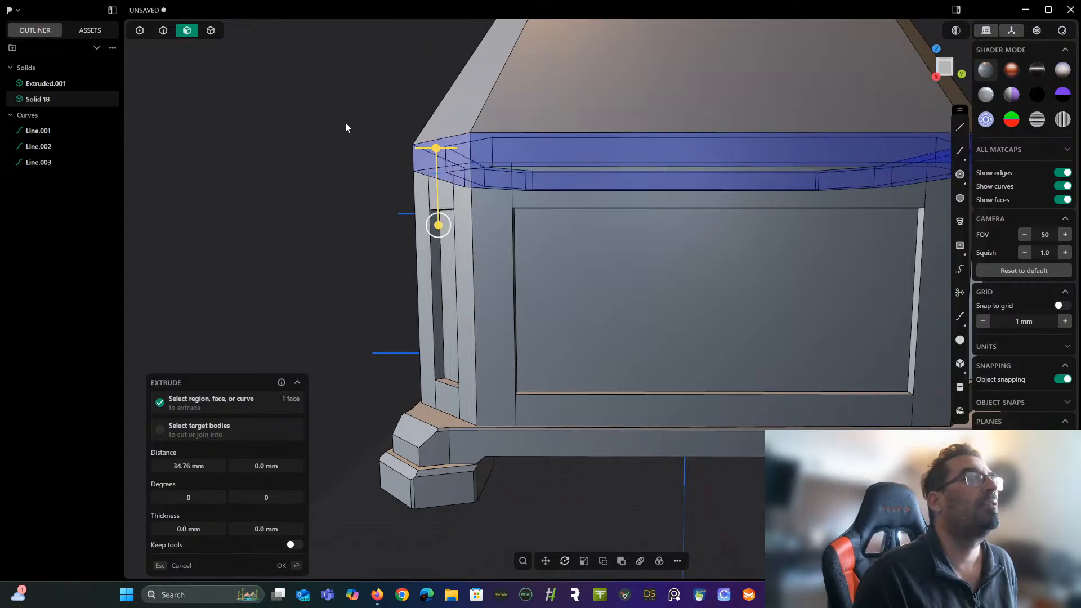
pyautogui.rightClick(345, 124)
pyautogui.moveTo(345, 124); pyautogui.dragTo(366, 168, button='middle')
pyautogui.scroll(-10, 414, 178)
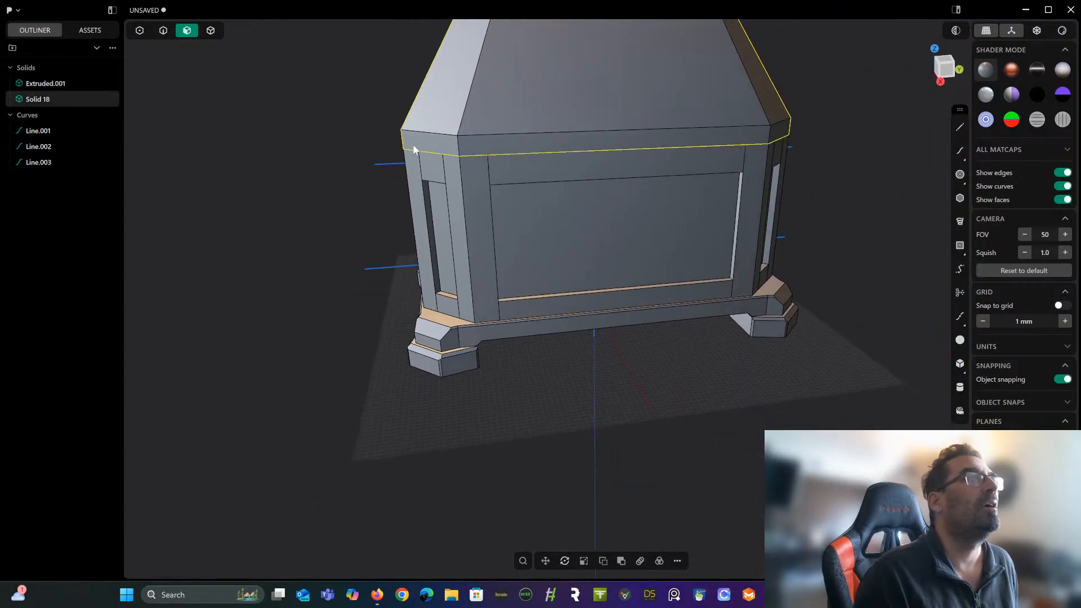
pyautogui.moveTo(464, 243)
pyautogui.mouseDown(button='middle')
pyautogui.moveTo(480, 239)
pyautogui.moveTo(480, 247)
pyautogui.mouseUp(button='middle')
pyautogui.click(163, 31)
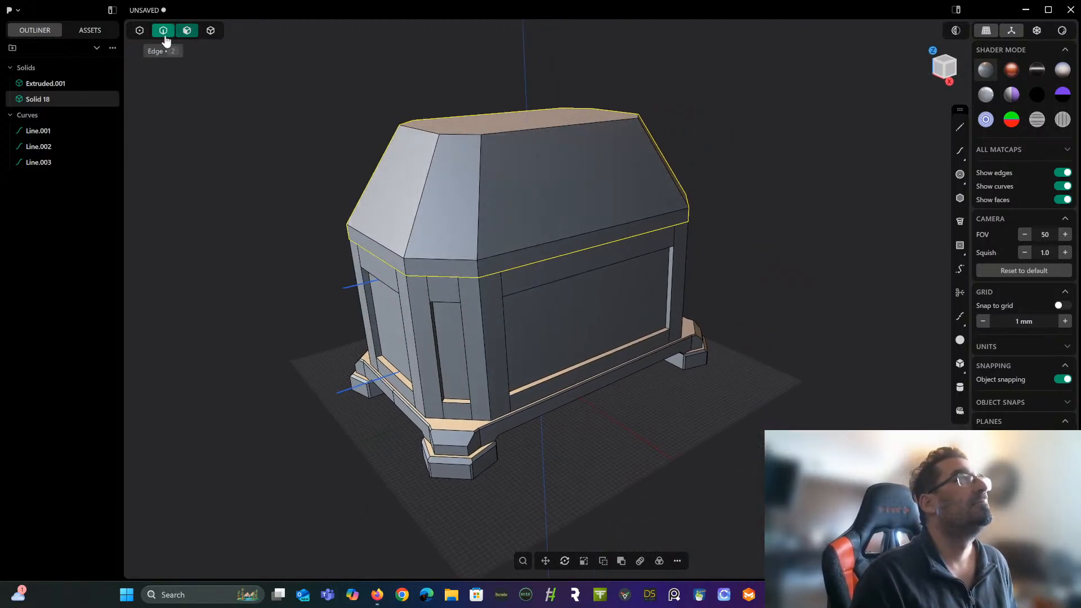
pyautogui.click(480, 192)
pyautogui.press('f')
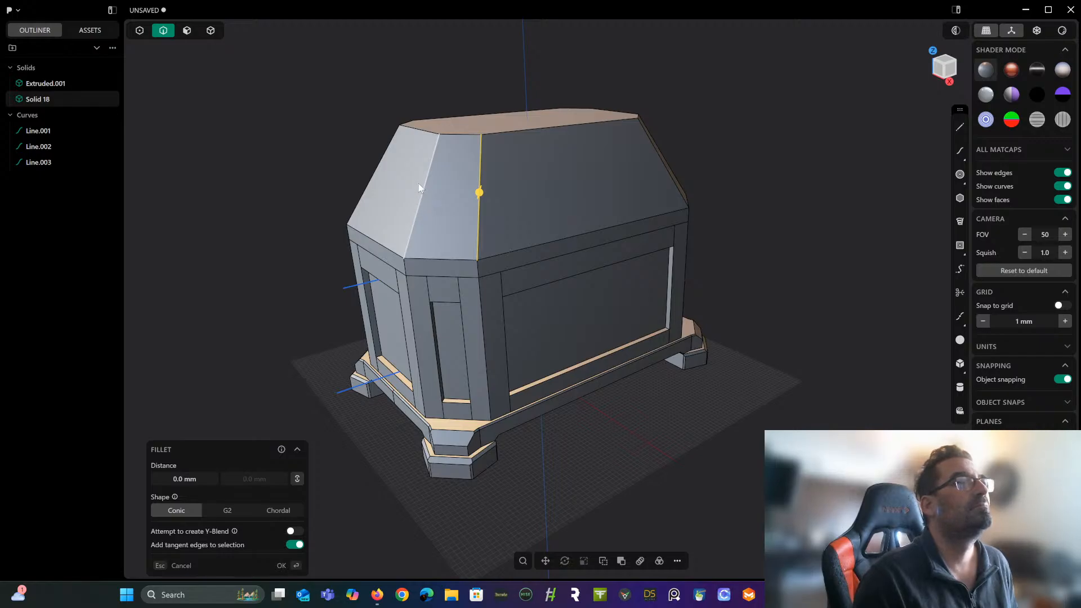
pyautogui.click(489, 66)
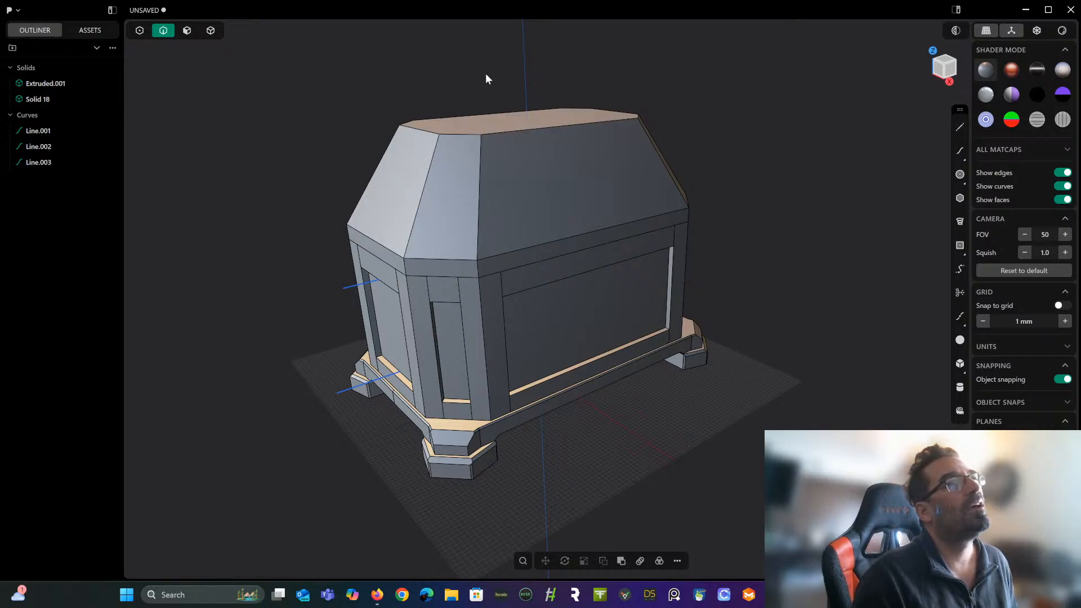
# Start a fillet on the lid with the edges around one chamfered corner face and the adjoining long top edge.
pyautogui.moveTo(485, 73); pyautogui.dragTo(528, 194, button='middle')
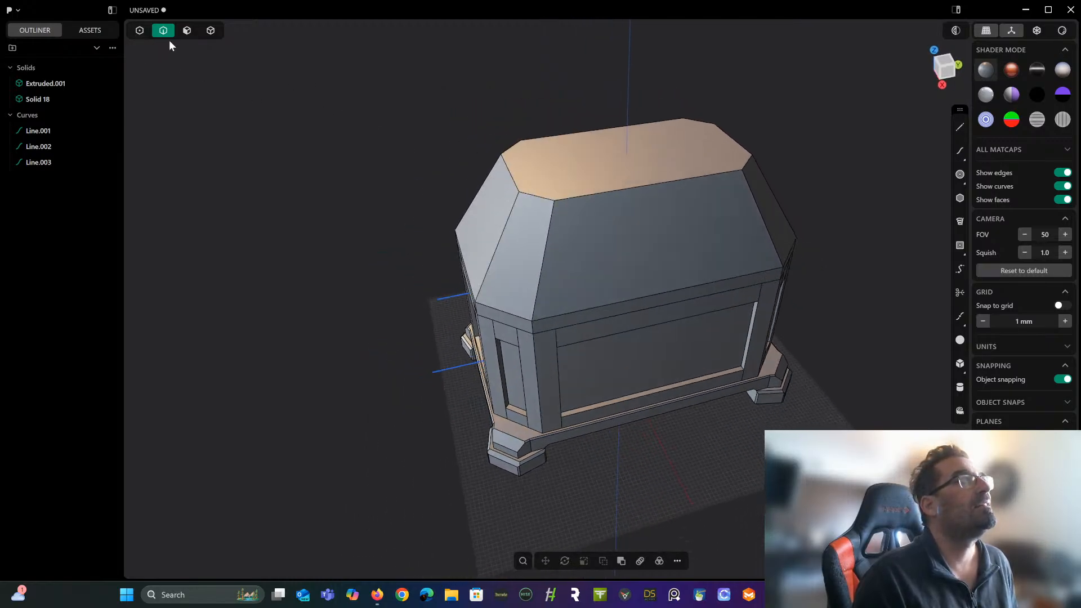
pyautogui.click(498, 309)
pyautogui.press('f')
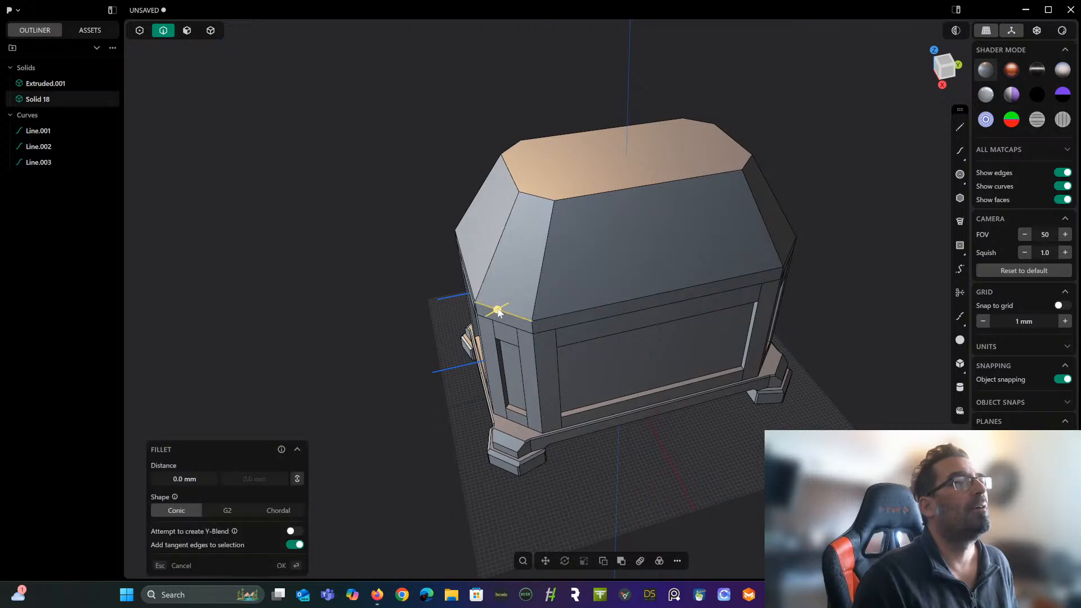
pyautogui.click(533, 201)
pyautogui.click(599, 195)
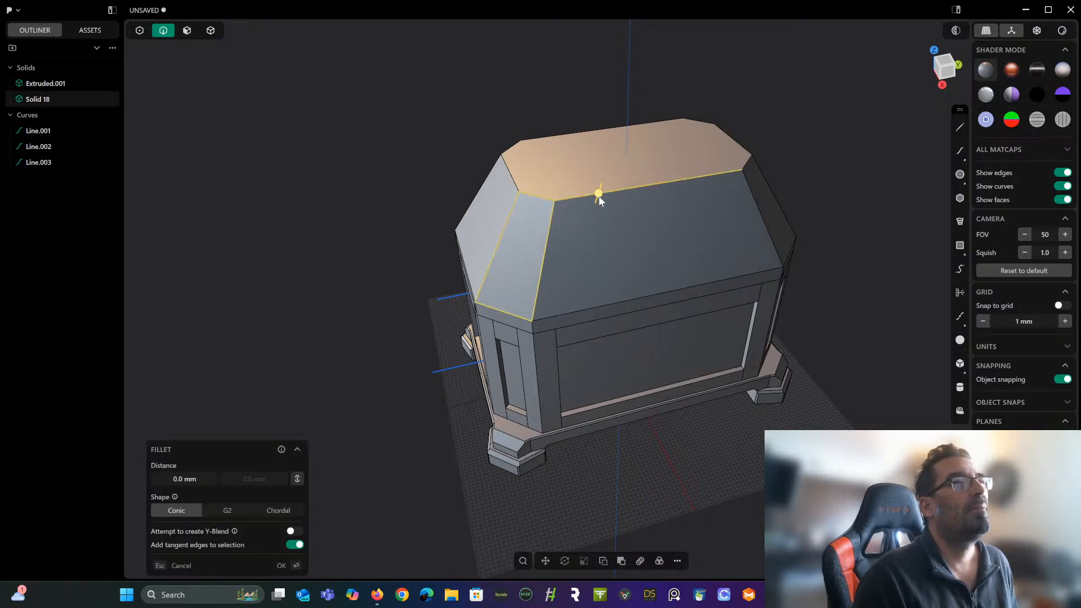
pyautogui.moveTo(752, 211); pyautogui.dragTo(753, 215)
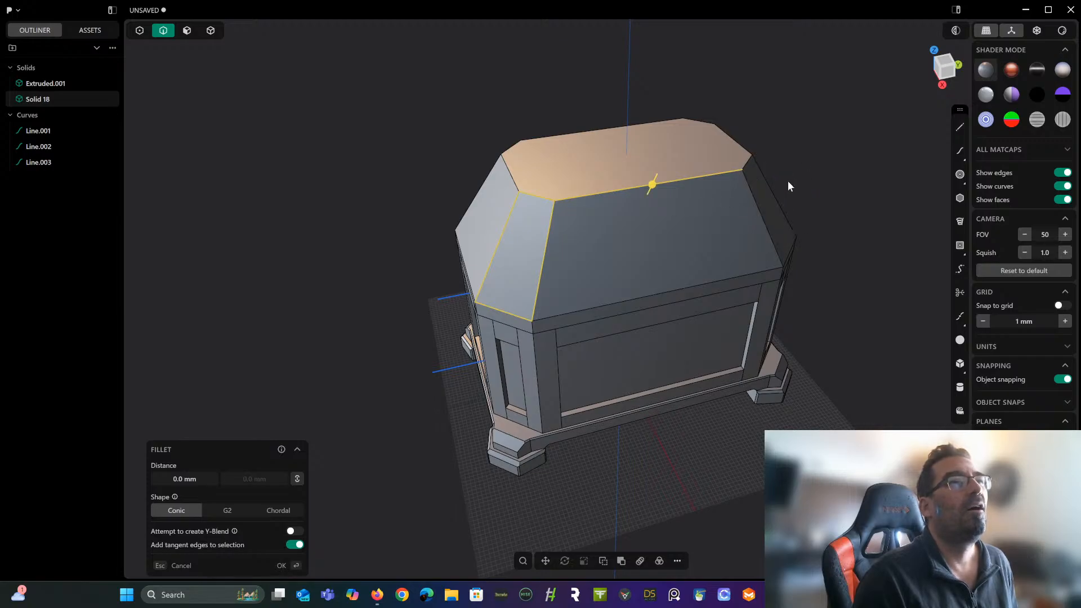
# Add the edges around the next chamfered corner face and that side's long lower edge to the lid fillet.
pyautogui.click(761, 198)
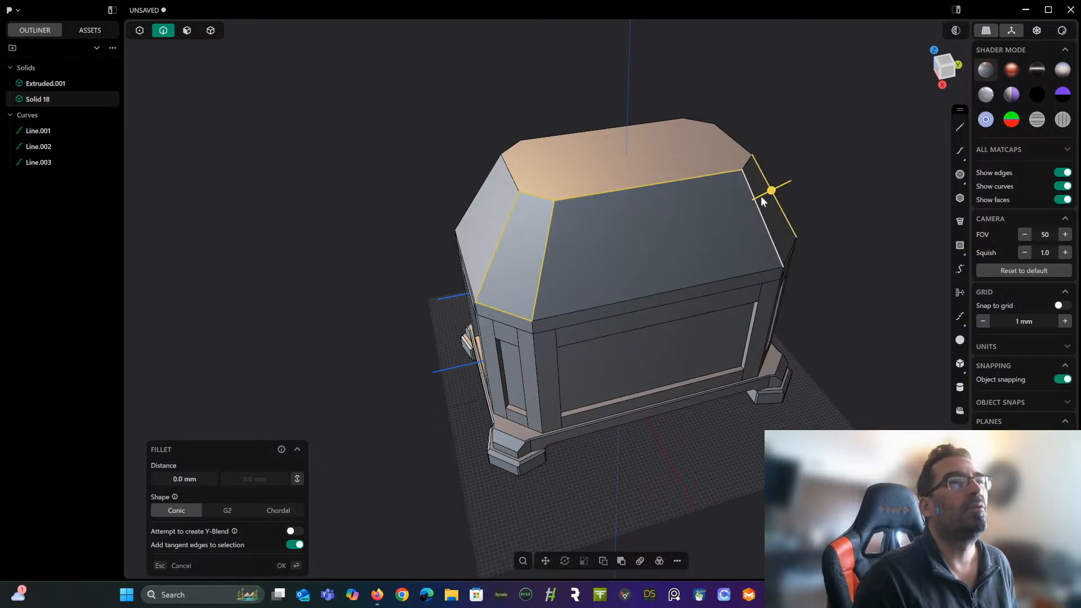
pyautogui.click(747, 166)
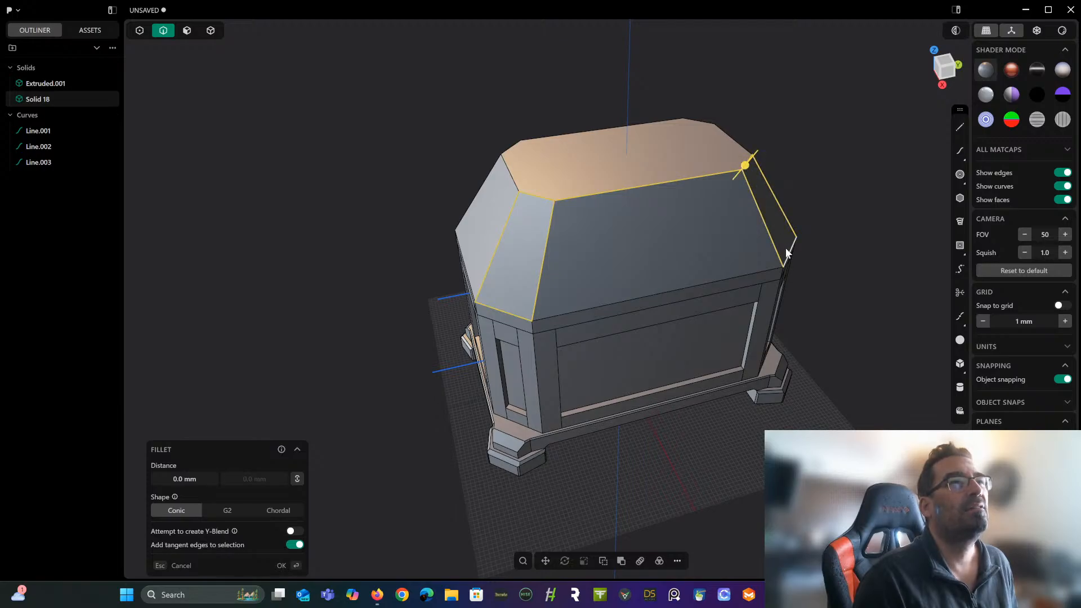
pyautogui.click(786, 248)
pyautogui.click(736, 273)
# Add the edges of the adjacent short end, its second chamfered corner and the opposite long side to the lid fillet.
pyautogui.moveTo(713, 260)
pyautogui.mouseDown(button='right')
pyautogui.moveTo(774, 218)
pyautogui.moveTo(694, 260)
pyautogui.mouseUp(button='right')
pyautogui.click(650, 253)
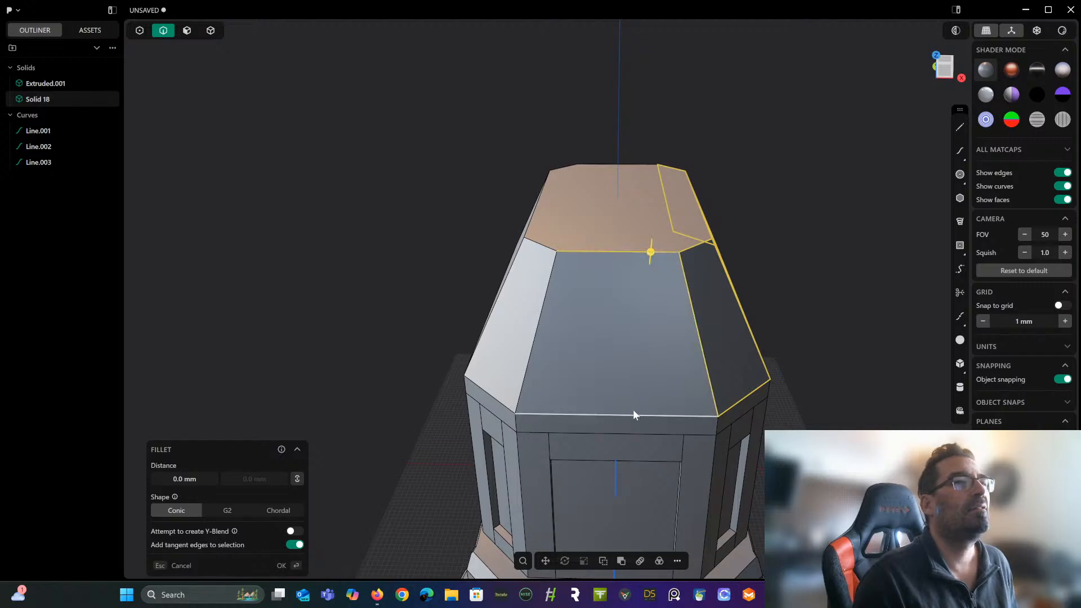
pyautogui.click(543, 245)
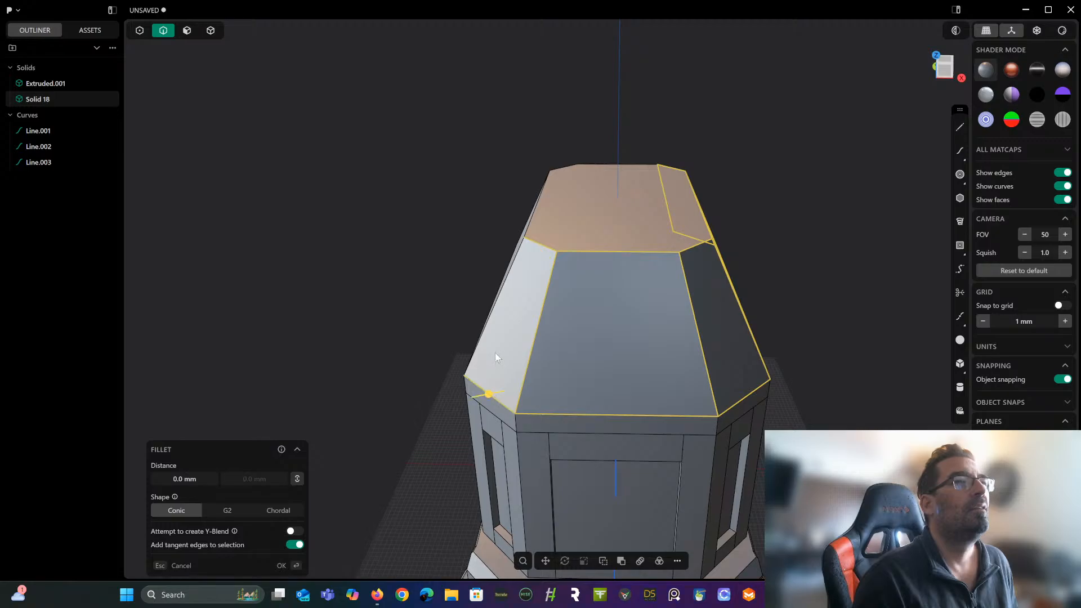
pyautogui.moveTo(495, 356); pyautogui.dragTo(604, 346, button='right')
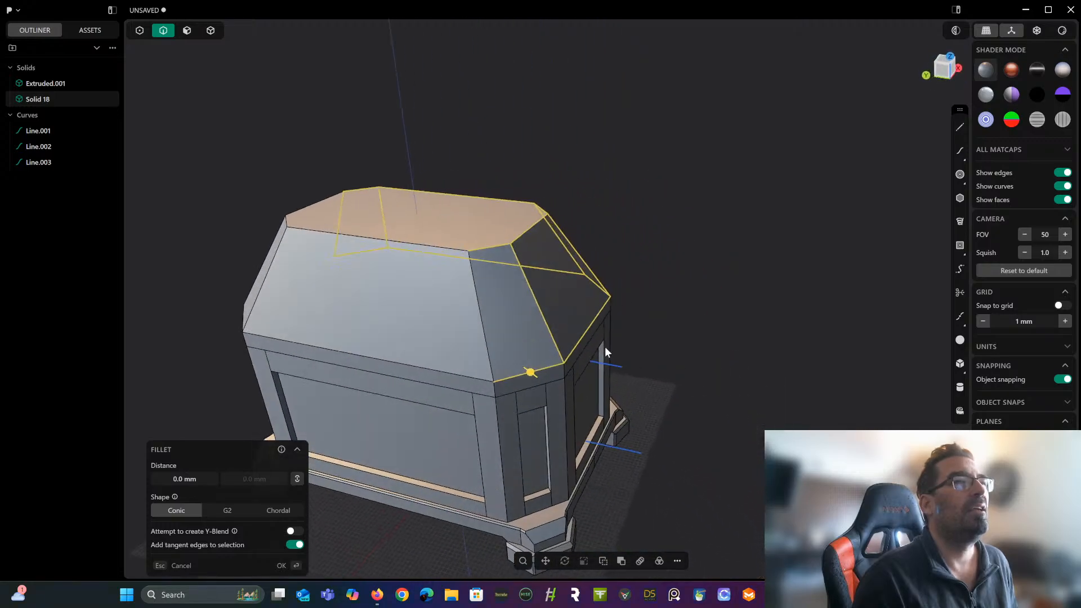
pyautogui.click(443, 252)
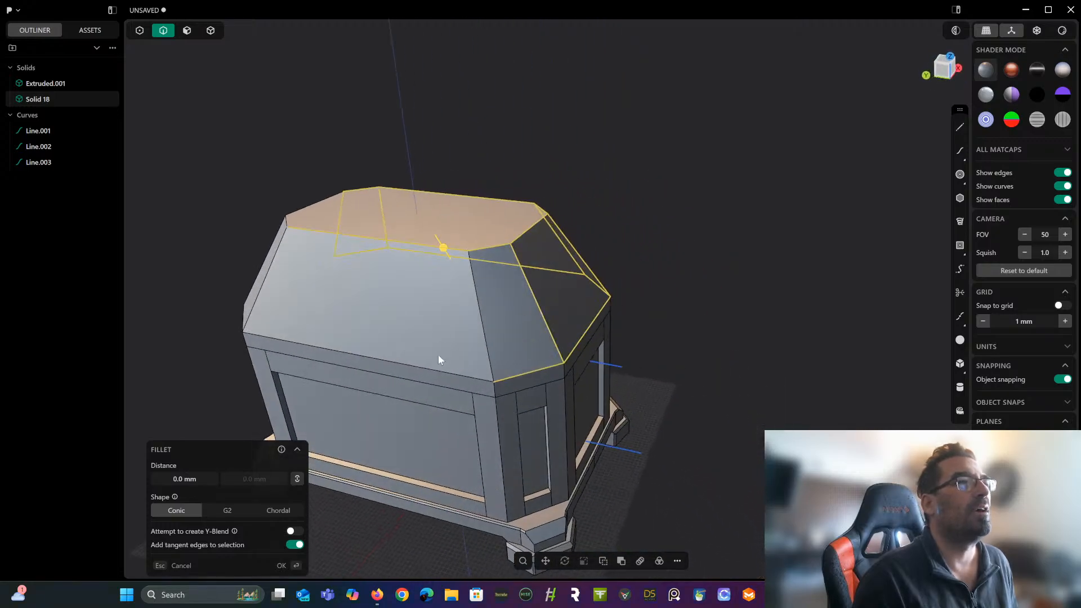
pyautogui.click(482, 336)
# Add the edges of the last chamfered corner face and the remaining short end's lower edge to the lid edge selection.
pyautogui.moveTo(482, 336); pyautogui.dragTo(588, 297, button='right')
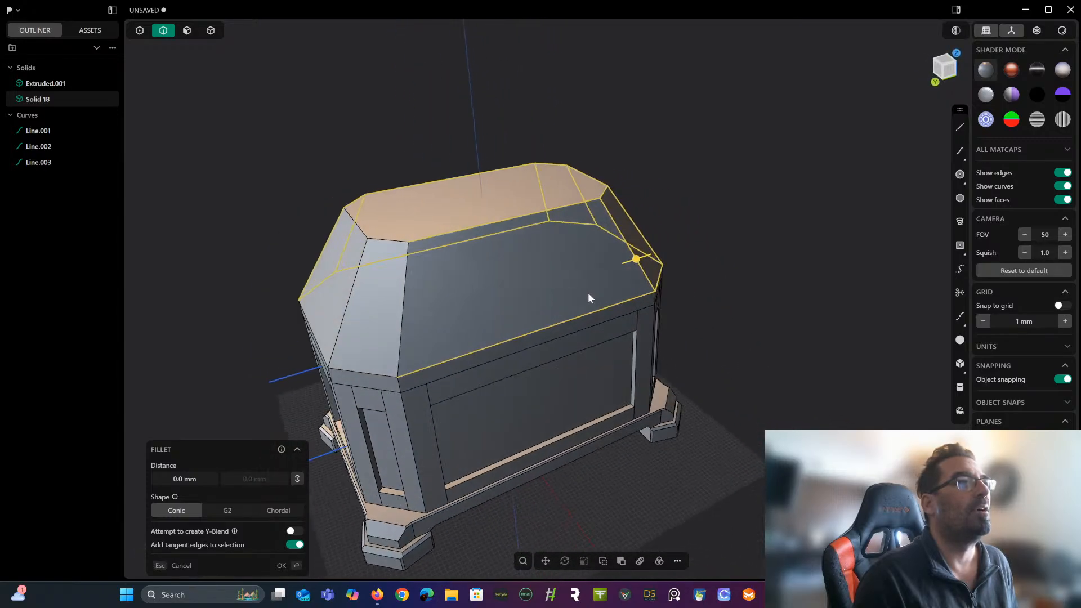
pyautogui.click(381, 248)
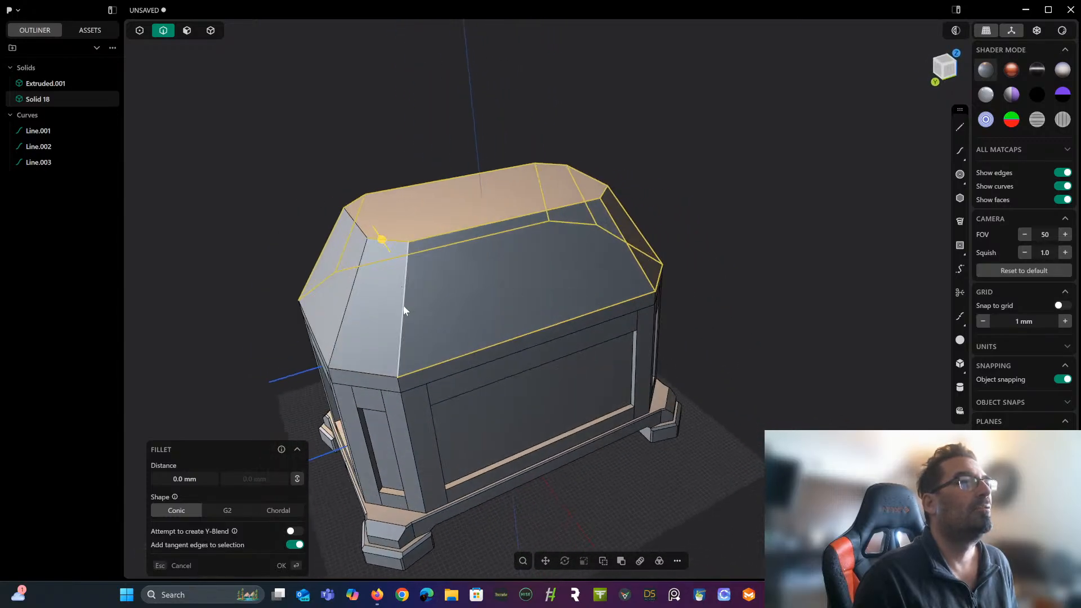
pyautogui.click(348, 316)
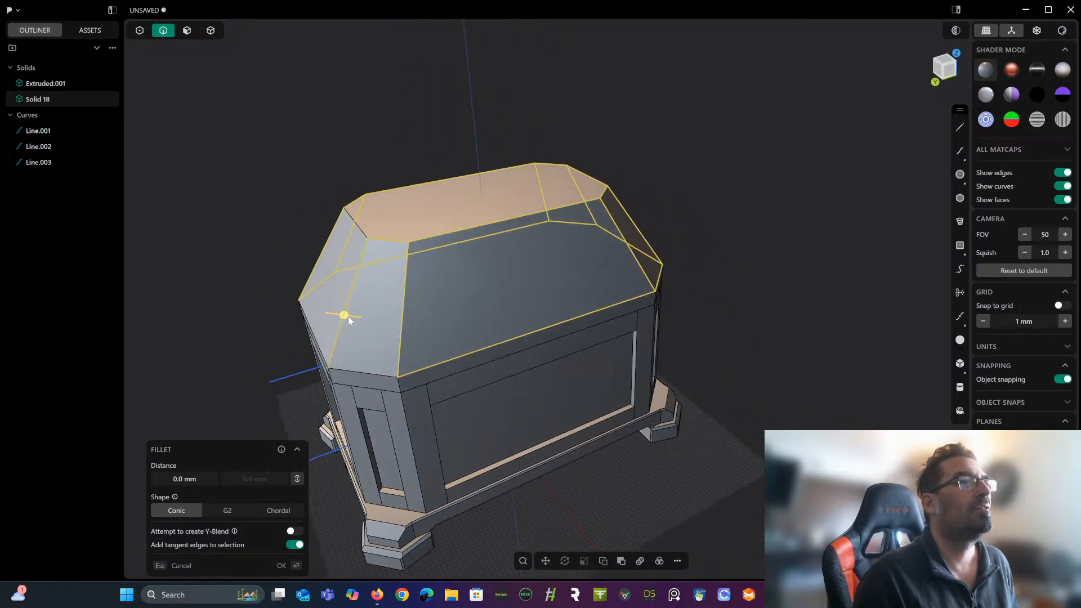
pyautogui.click(351, 370)
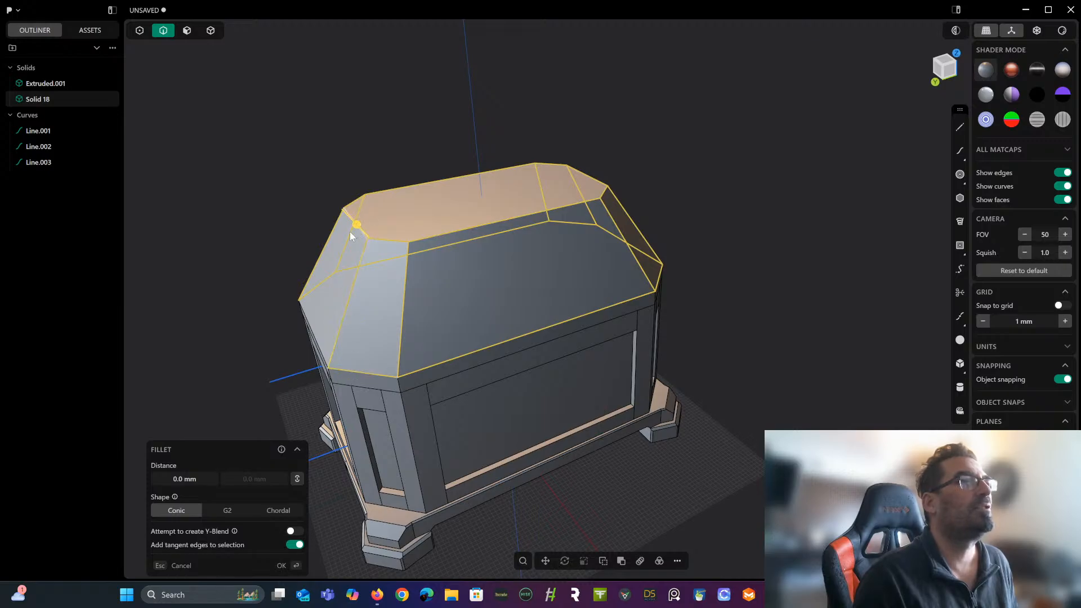
pyautogui.moveTo(349, 231); pyautogui.dragTo(512, 212, button='middle')
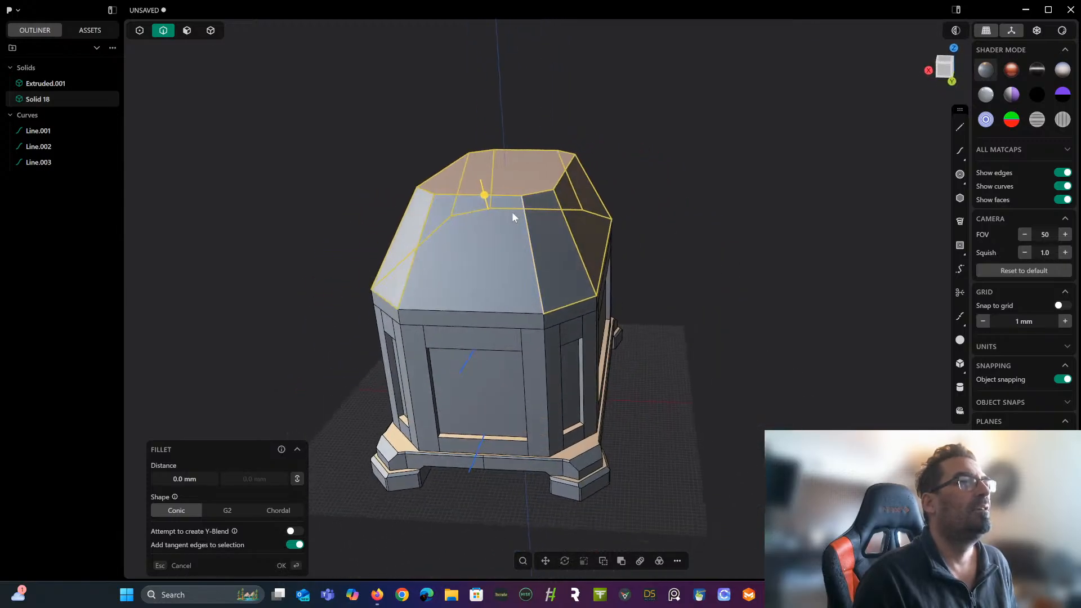
pyautogui.click(463, 314)
pyautogui.scroll(2, 468, 268)
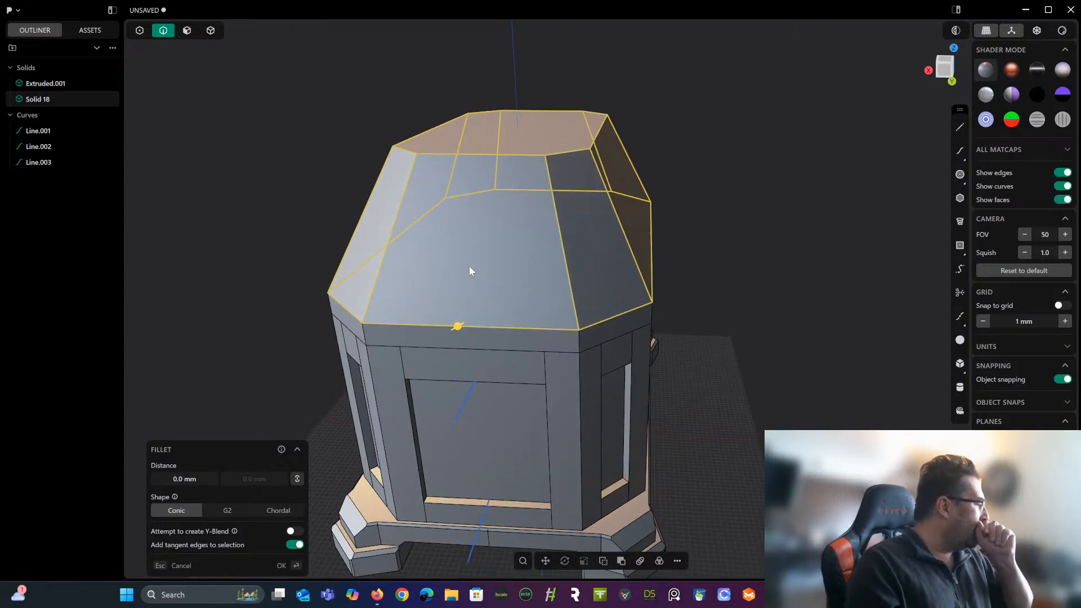
# Try to offset all the selected lid edges together by 99.75 mm with Offset Curve.
pyautogui.click(677, 562)
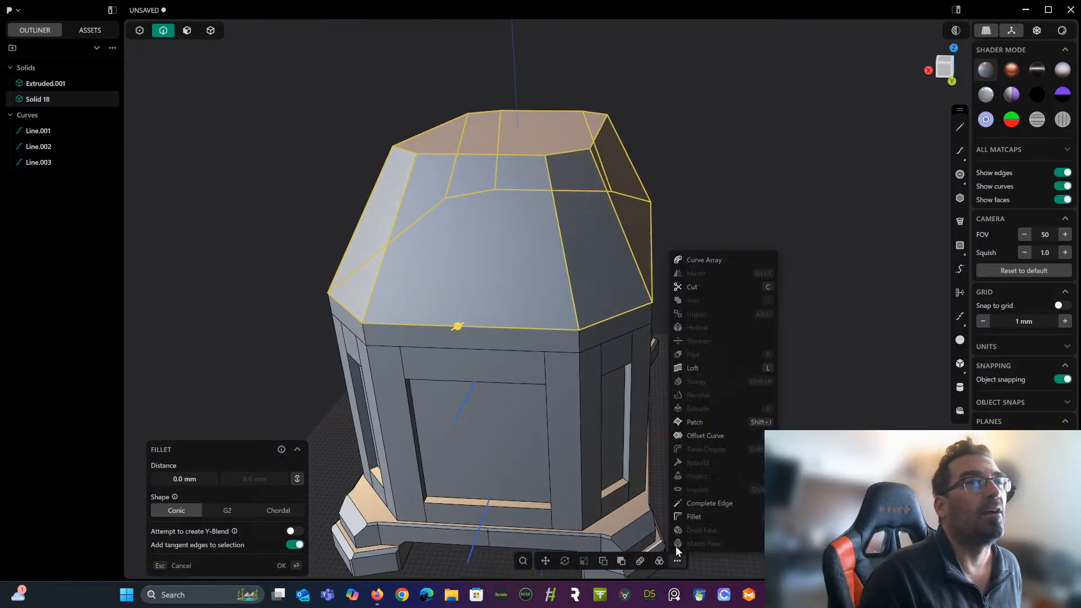
pyautogui.click(707, 435)
pyautogui.moveTo(456, 330); pyautogui.dragTo(413, 328)
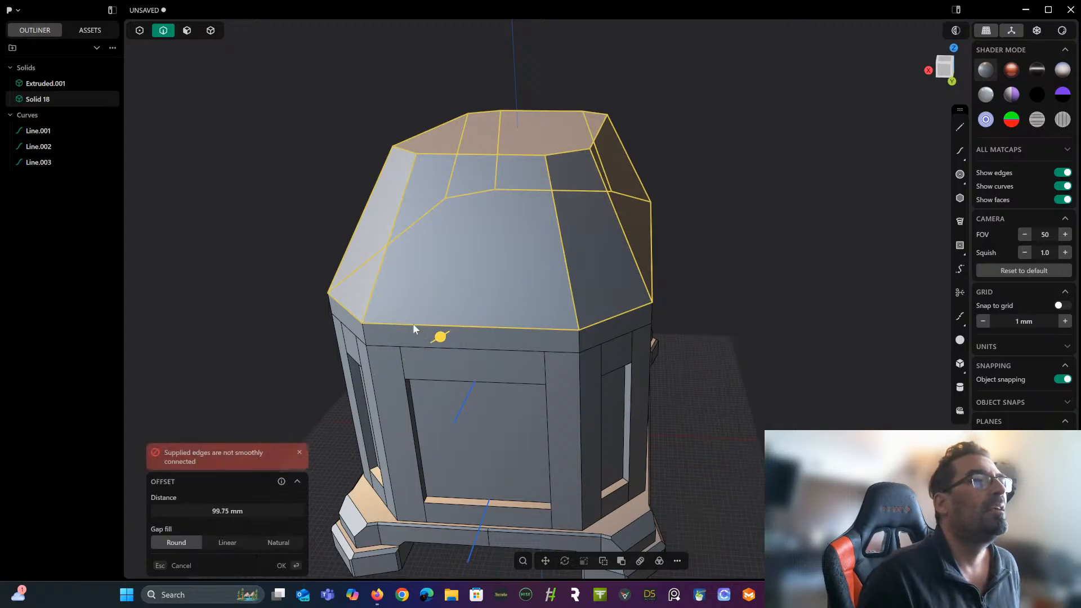
pyautogui.rightClick(277, 220)
# Reselect only the sloping edges on both sides of all four chamfered corner faces of the lid.
pyautogui.moveTo(276, 220); pyautogui.dragTo(605, 268, button='middle')
pyautogui.scroll(8, 566, 187)
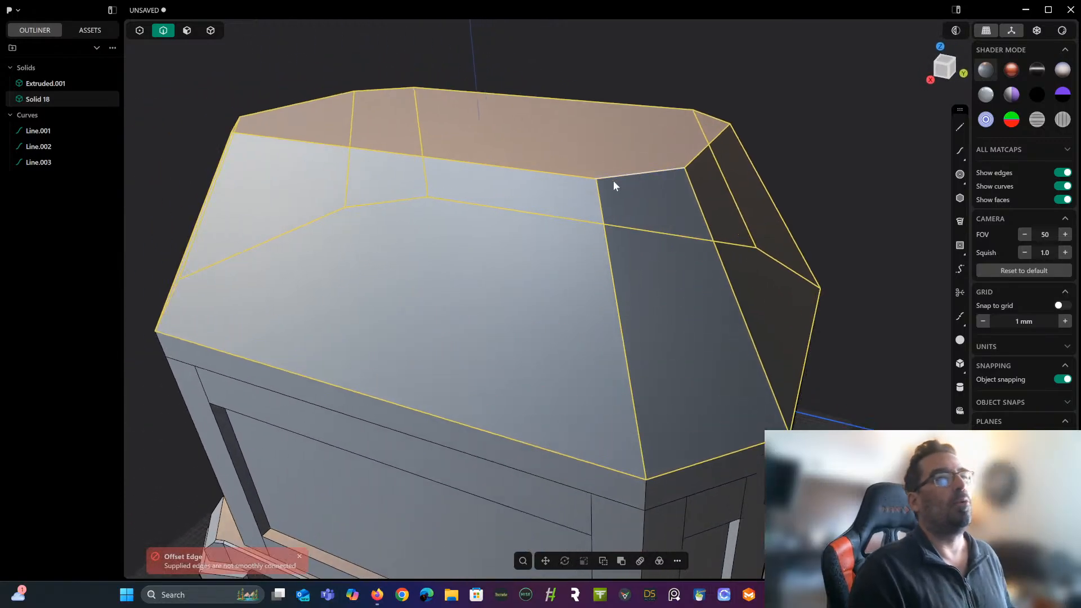
pyautogui.click(604, 228)
pyautogui.keyDown('shift'); pyautogui.click(698, 210); pyautogui.keyUp('shift')
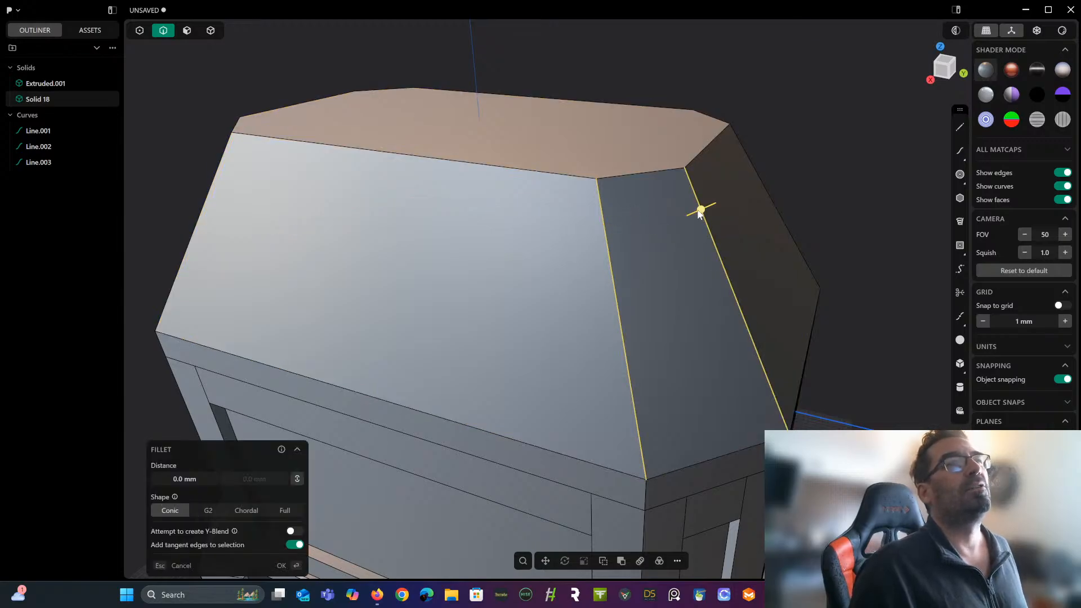
pyautogui.keyDown('shift'); pyautogui.click(744, 170); pyautogui.keyUp('shift')
pyautogui.keyDown('shift'); pyautogui.click(201, 216); pyautogui.keyUp('shift')
pyautogui.moveTo(203, 216); pyautogui.dragTo(741, 210, button='middle')
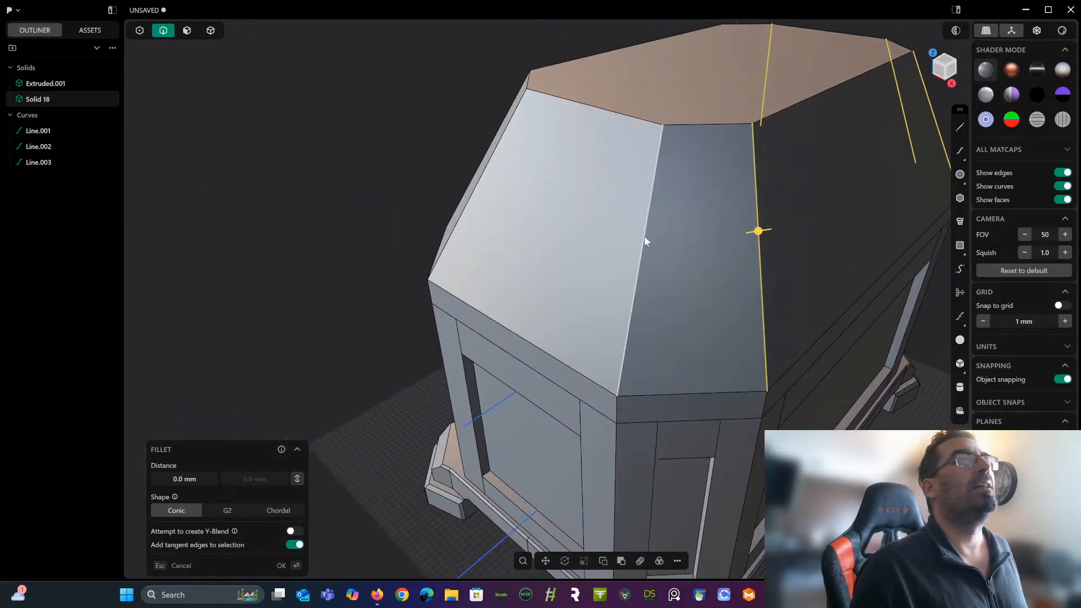
pyautogui.moveTo(644, 237); pyautogui.dragTo(735, 222, button='middle')
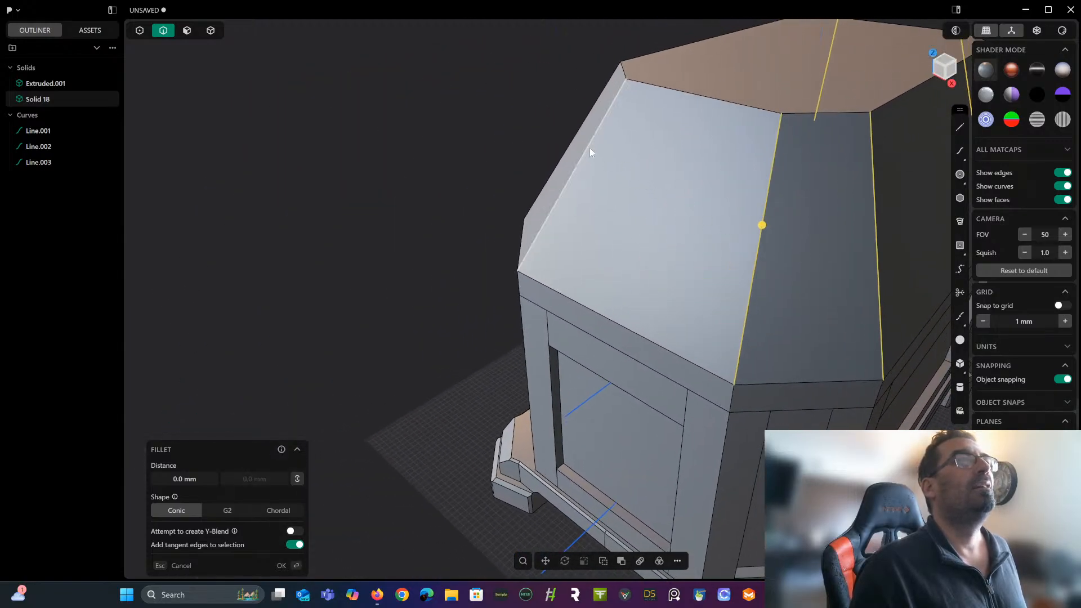
pyautogui.moveTo(590, 151); pyautogui.dragTo(885, 141, button='middle')
pyautogui.click(324, 242)
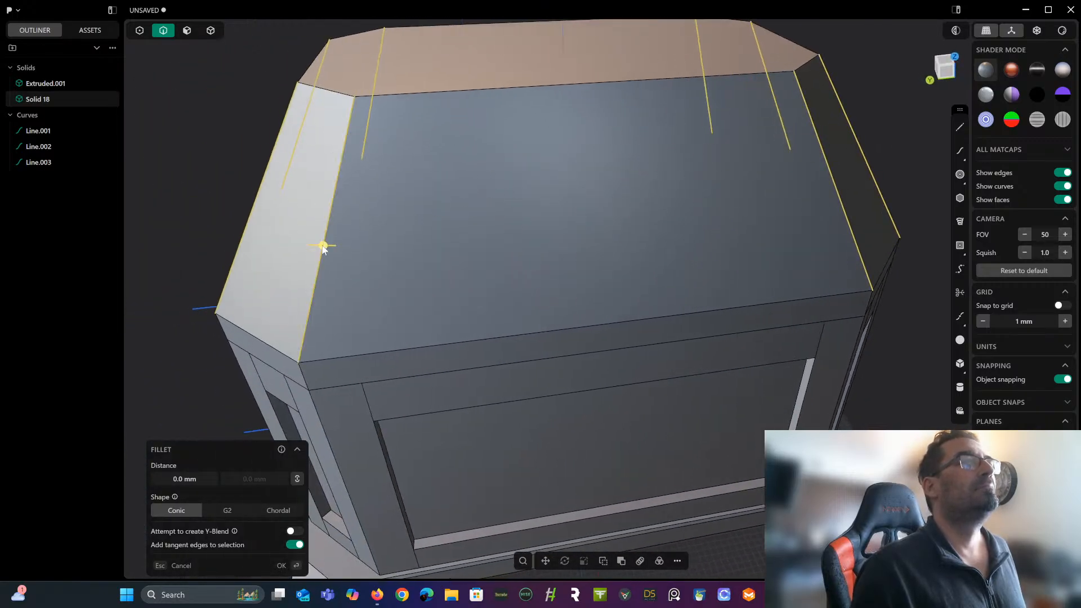
# Try to offset the selected sloping corner edges together by -61.61 mm.
pyautogui.click(675, 561)
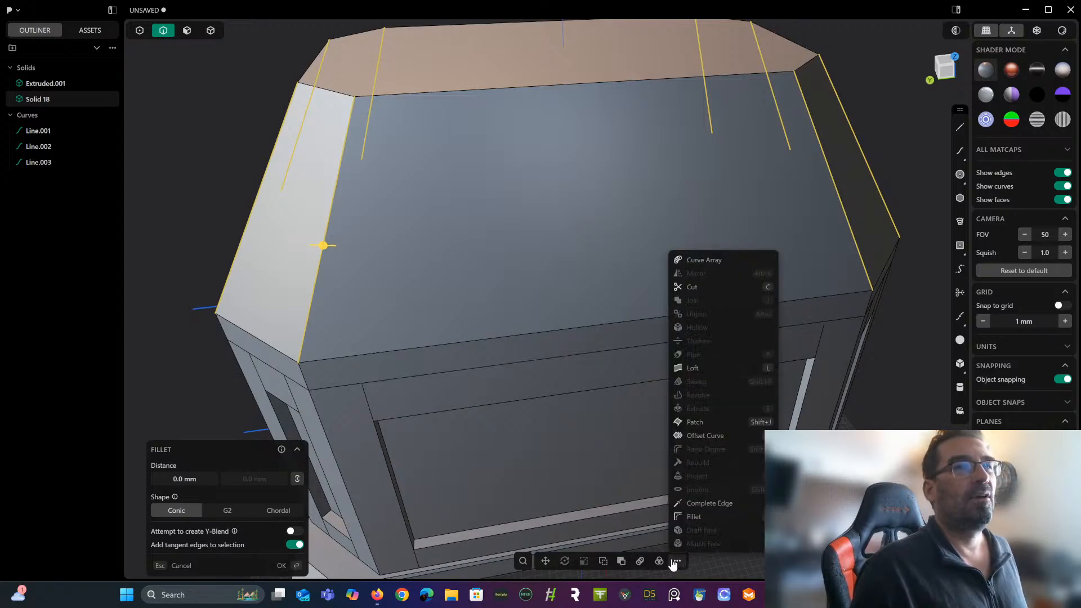
pyautogui.click(695, 434)
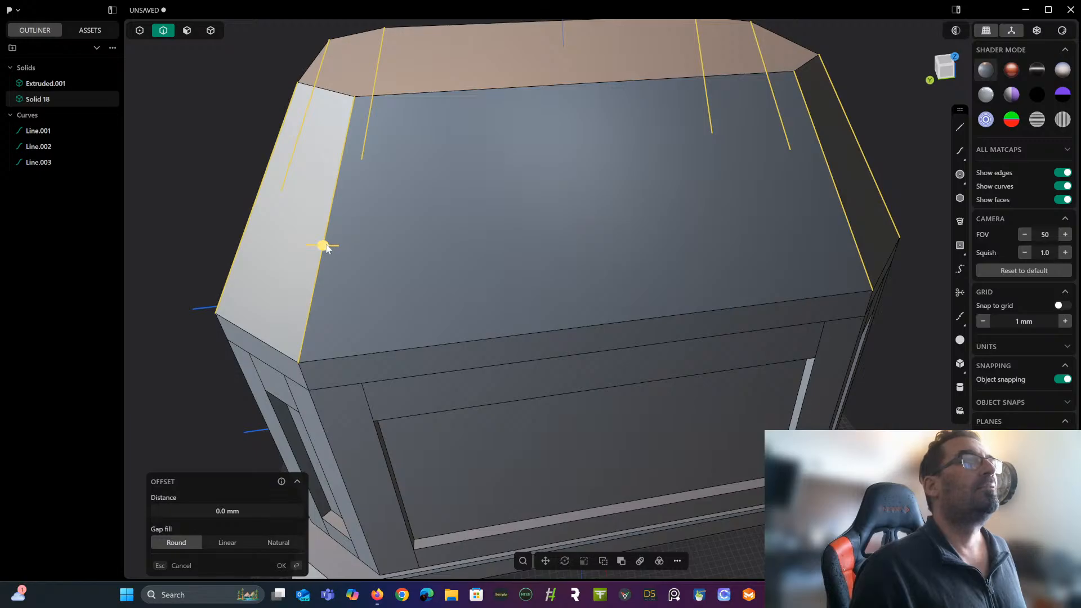
pyautogui.moveTo(326, 245); pyautogui.dragTo(316, 248)
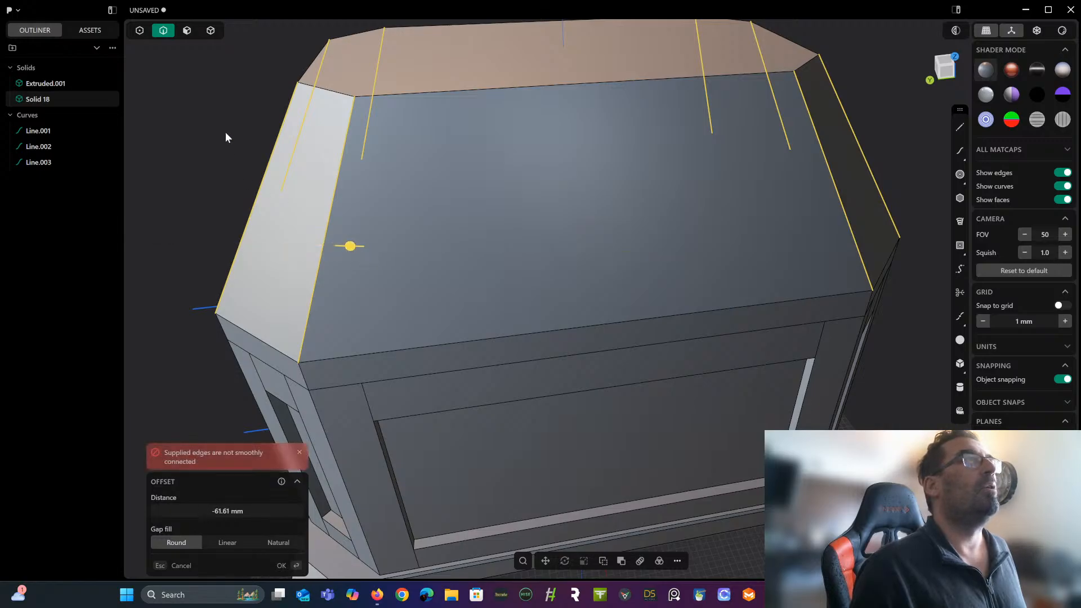
pyautogui.press('Escape')
# Offset the four boundary edges of one chamfered corner face of the lid by -22 mm to outline an inset panel.
pyautogui.moveTo(222, 134); pyautogui.dragTo(410, 140, button='middle')
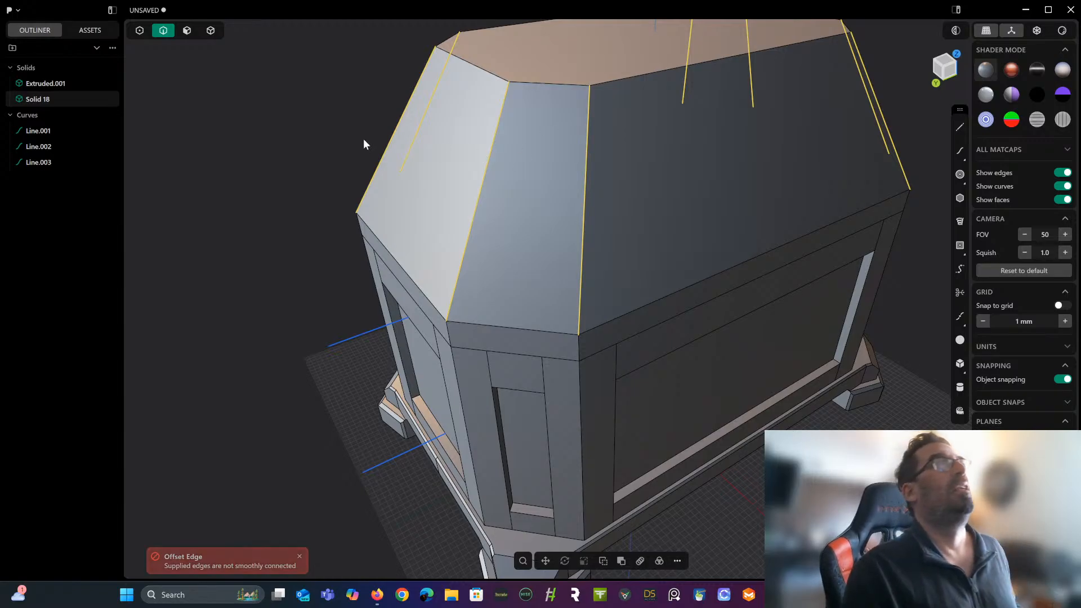
pyautogui.click(561, 90)
pyautogui.press('f')
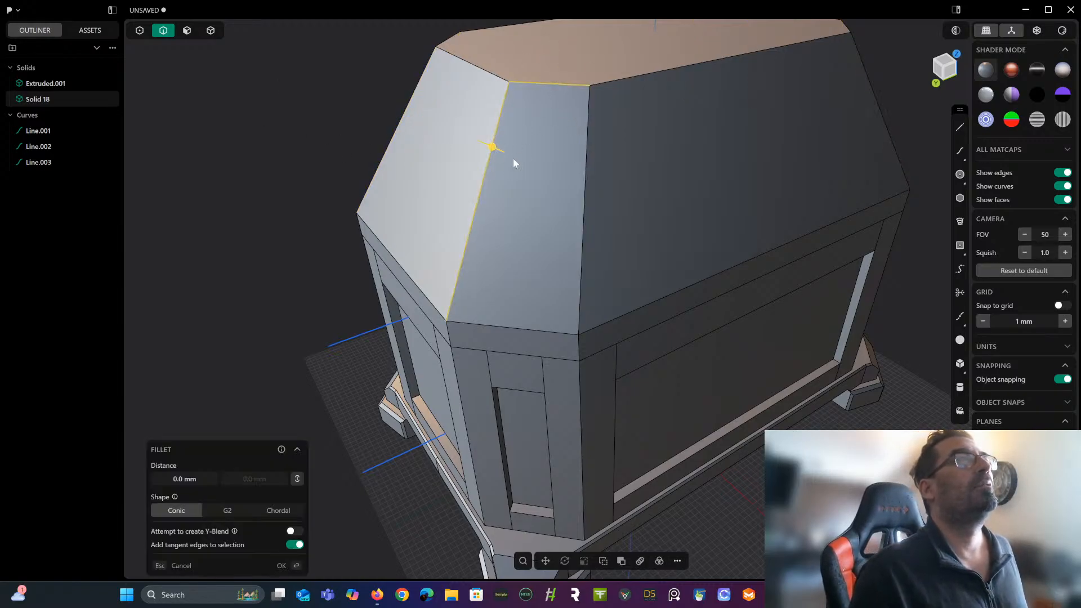
pyautogui.click(583, 185)
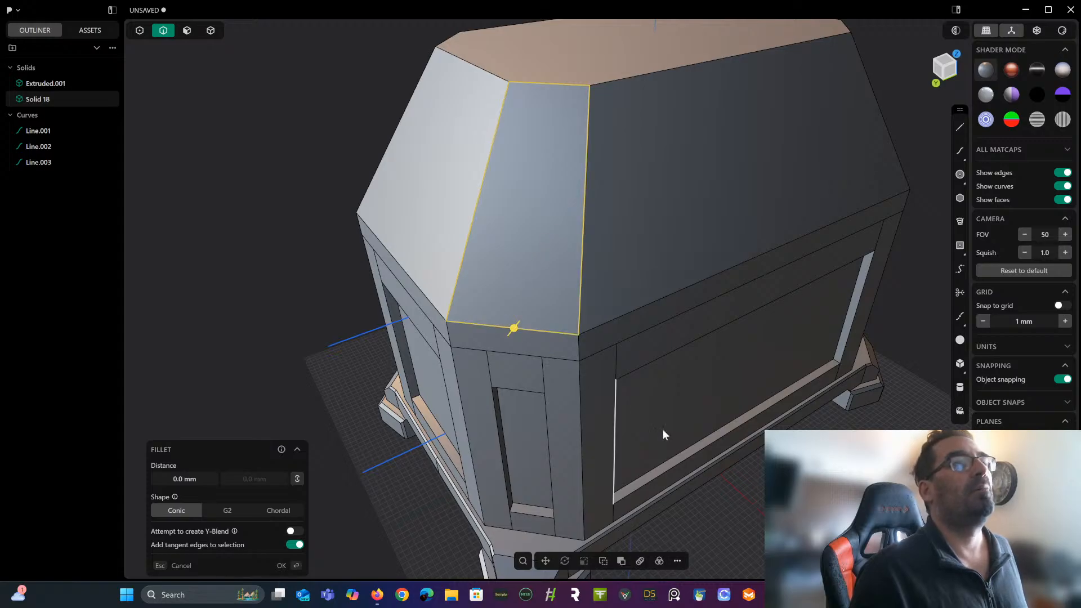
pyautogui.click(678, 561)
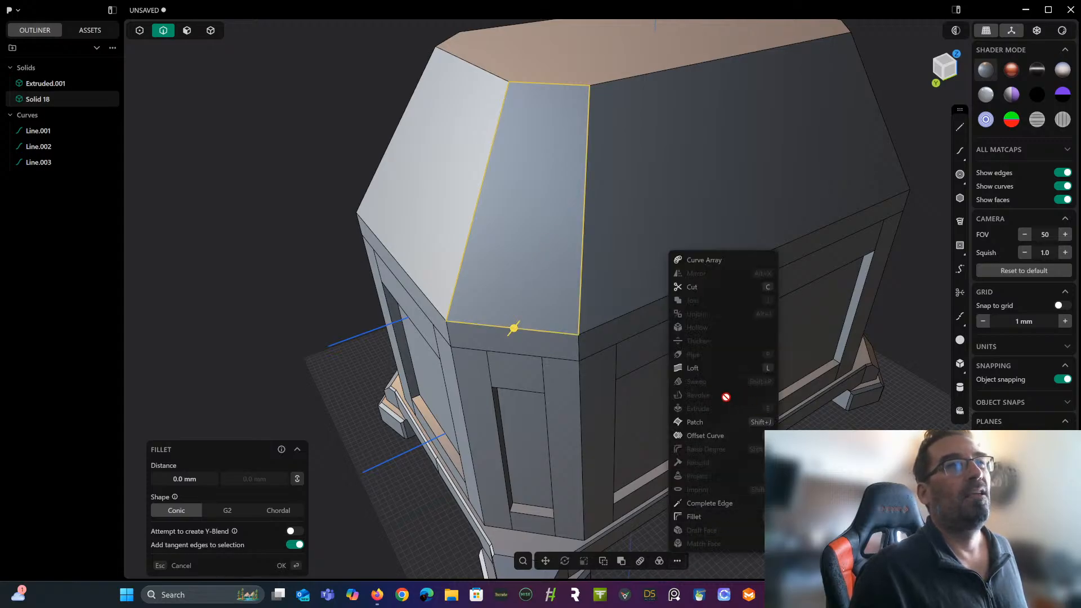
pyautogui.click(705, 437)
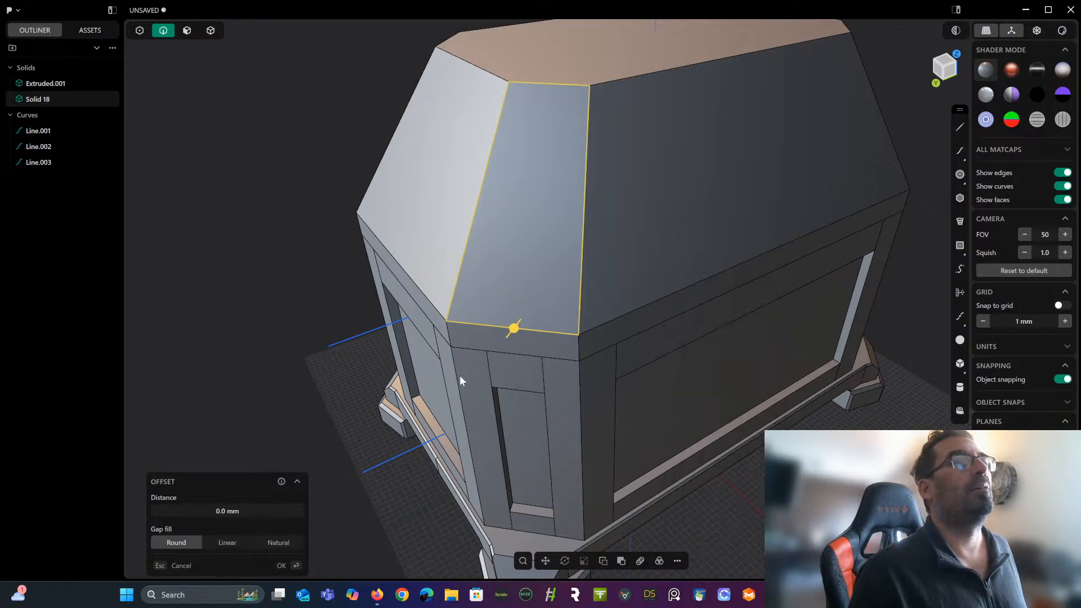
pyautogui.moveTo(514, 332); pyautogui.dragTo(503, 342)
pyautogui.moveTo(516, 336); pyautogui.dragTo(528, 330)
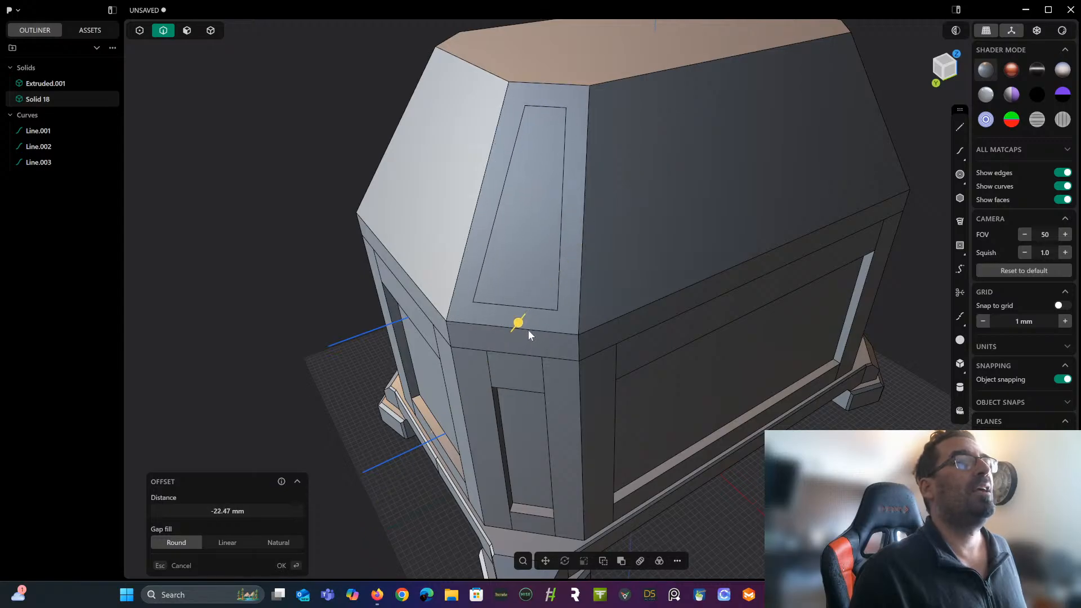
pyautogui.click(234, 510)
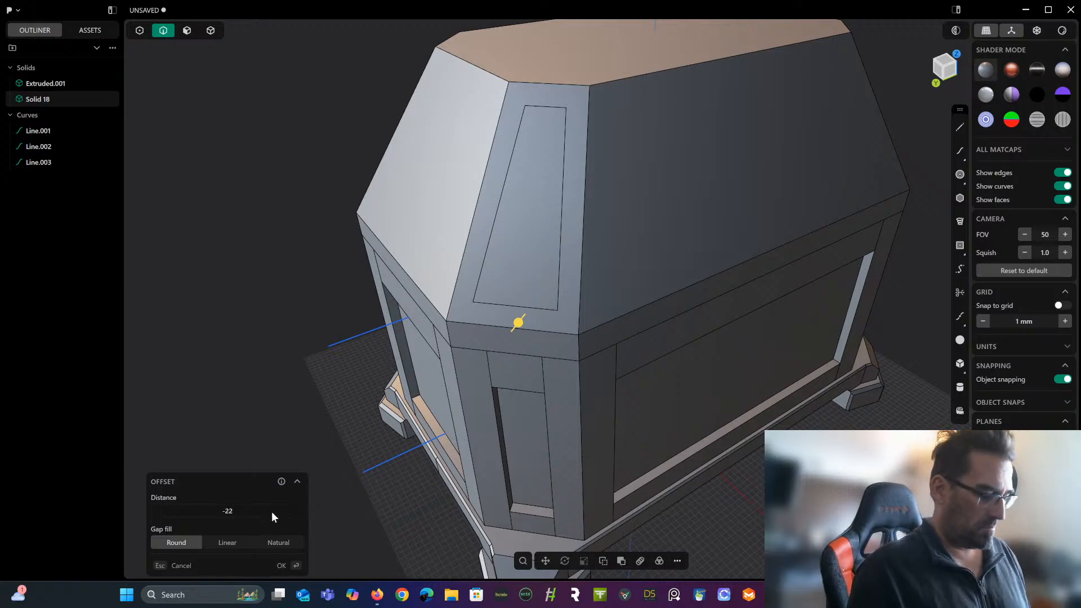
pyautogui.press('Return')
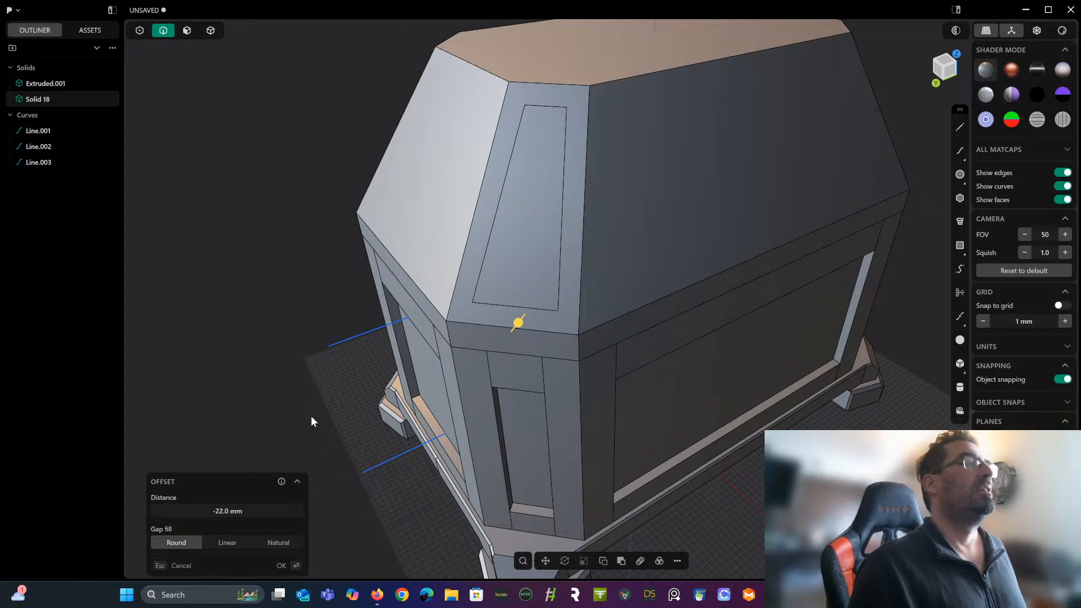
pyautogui.click(280, 287)
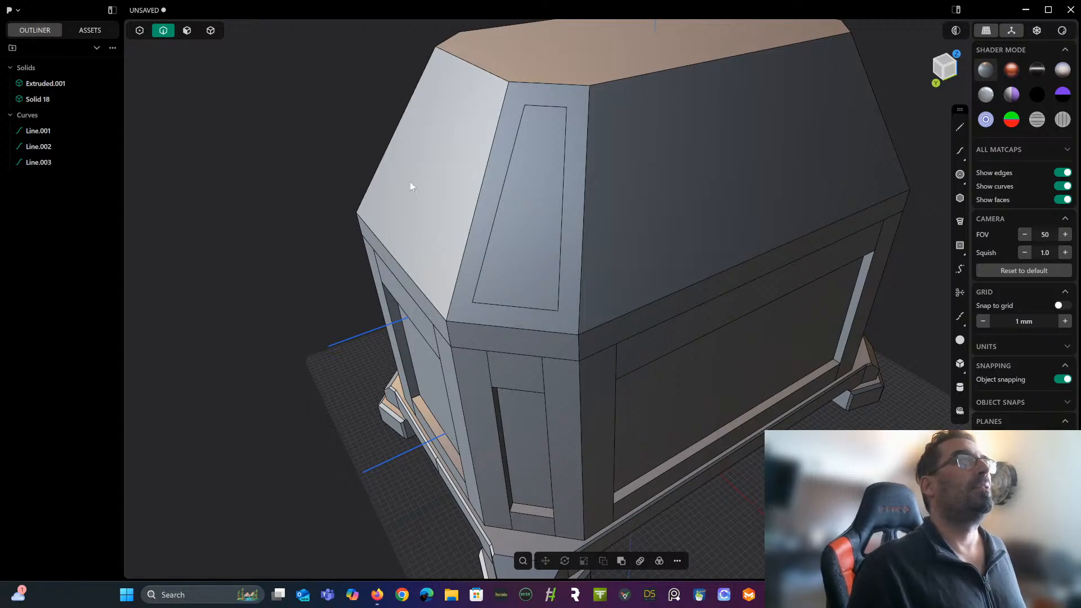
# Select the four edges around the adjoining short-end slope of the lid and start Offset Curve on them.
pyautogui.click(492, 74)
pyautogui.press('f')
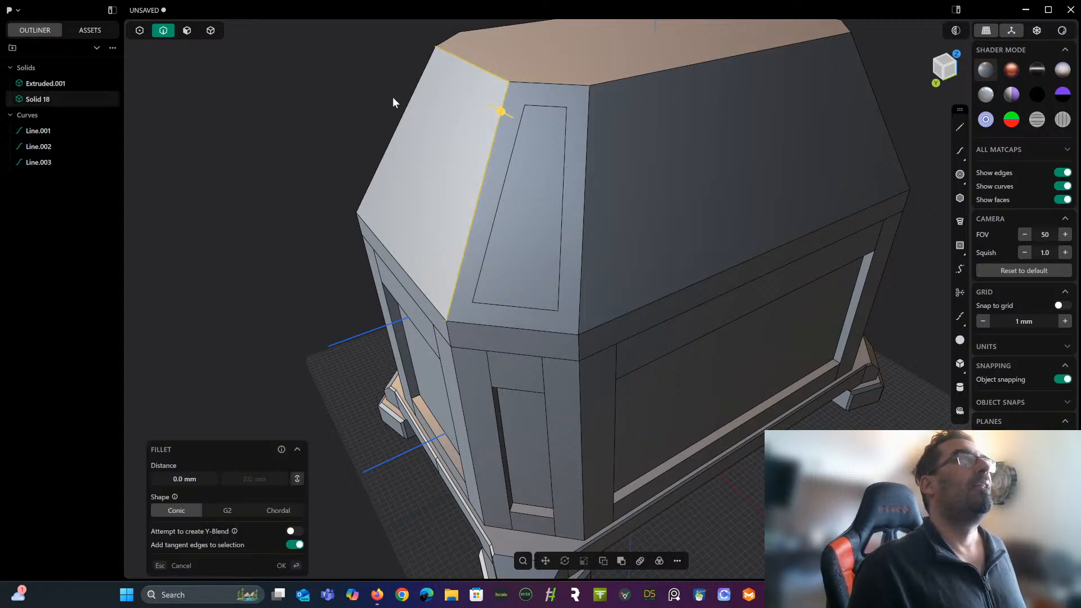
pyautogui.click(404, 107)
pyautogui.click(390, 237)
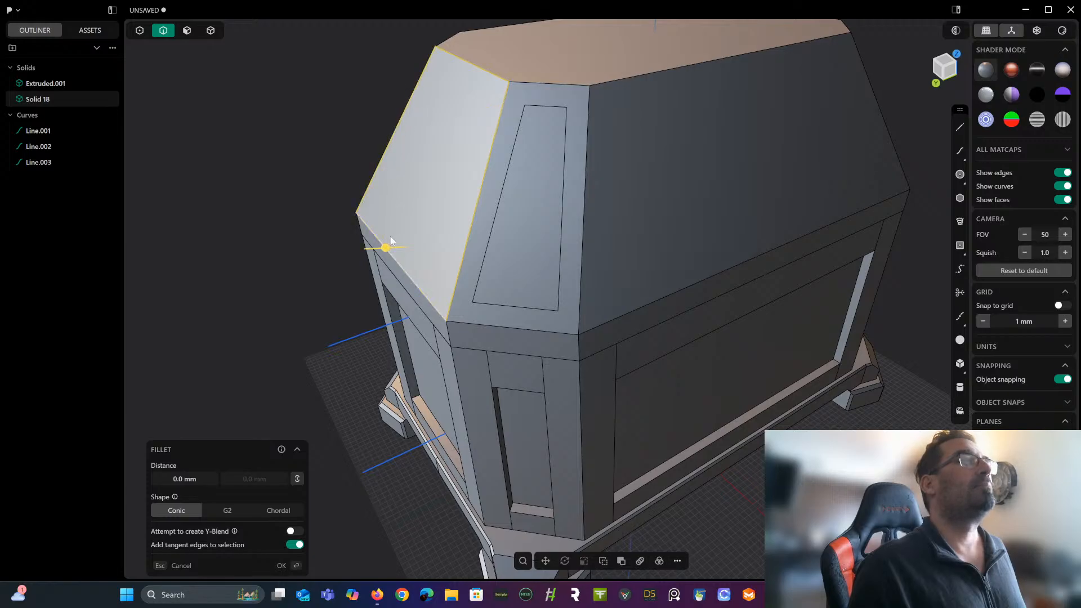
pyautogui.moveTo(390, 237); pyautogui.dragTo(508, 205, button='middle')
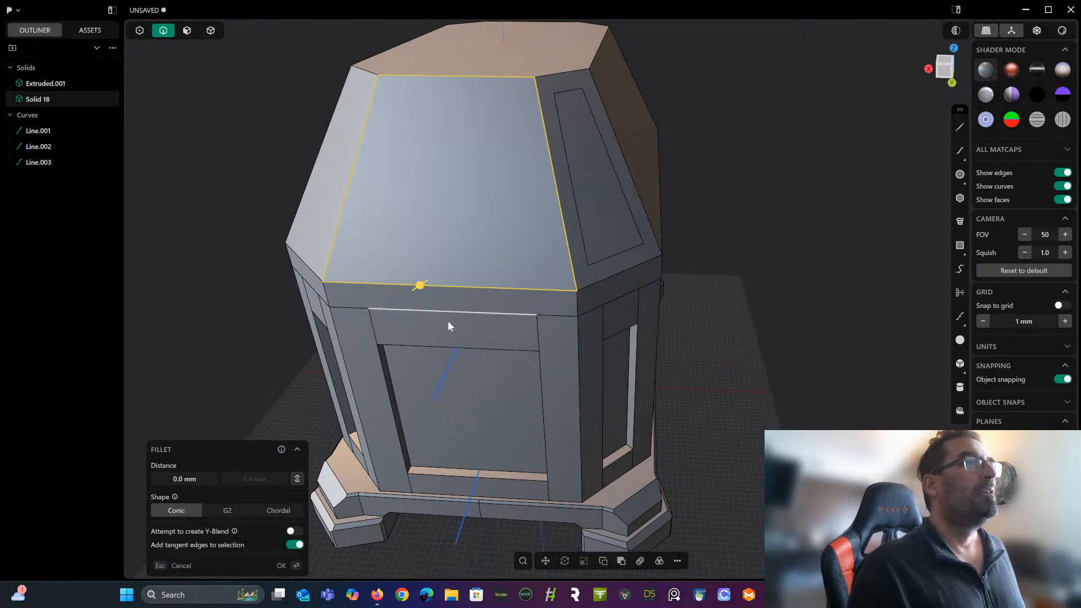
pyautogui.click(678, 561)
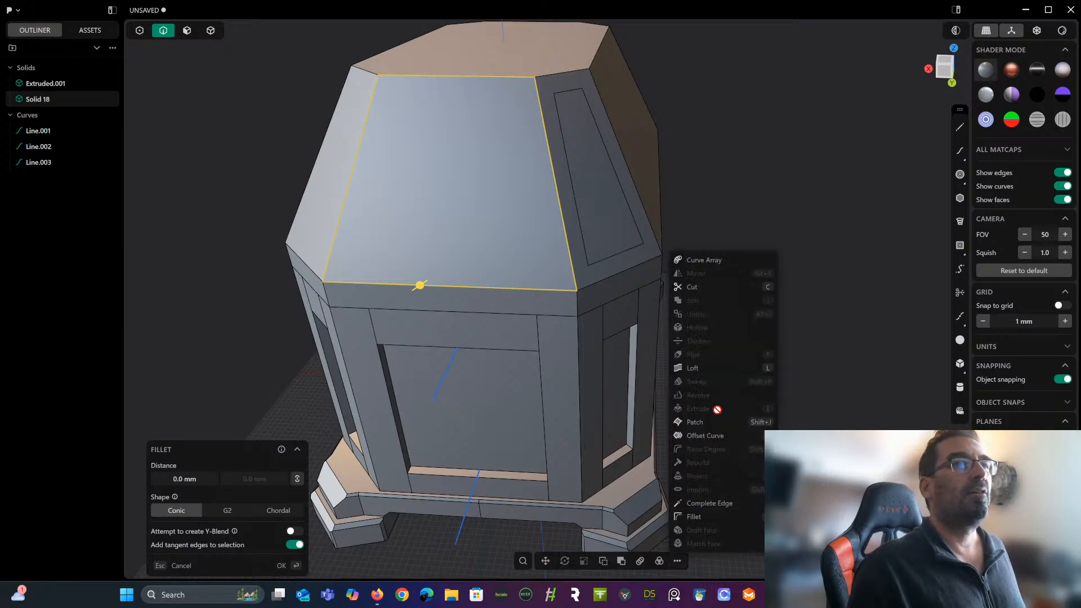
pyautogui.click(710, 436)
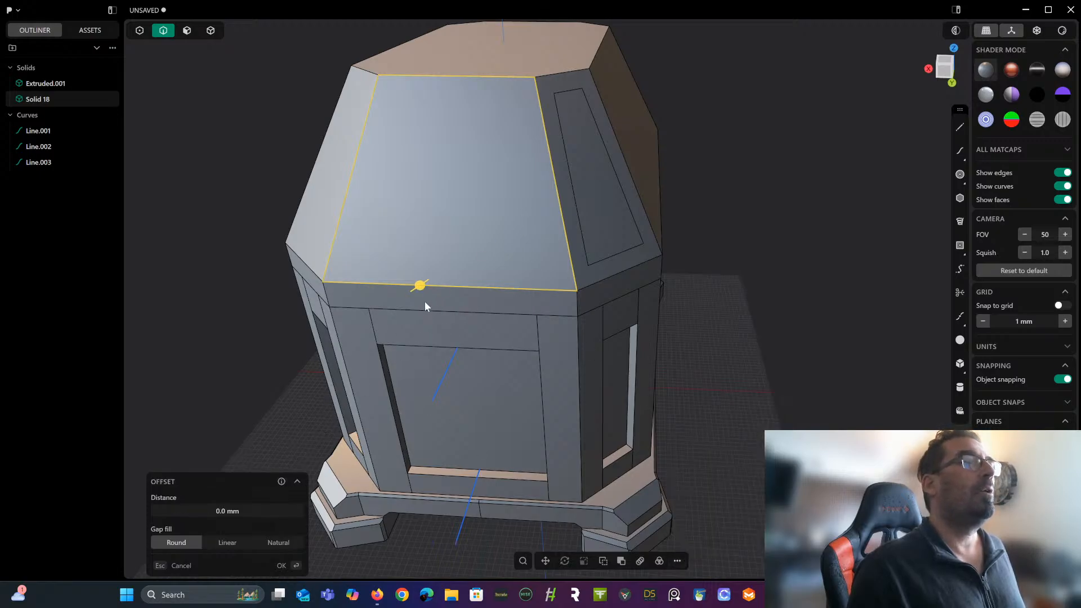
# Try an offset distance of -22 mm for the short-end slope's edges.
pyautogui.click(227, 510)
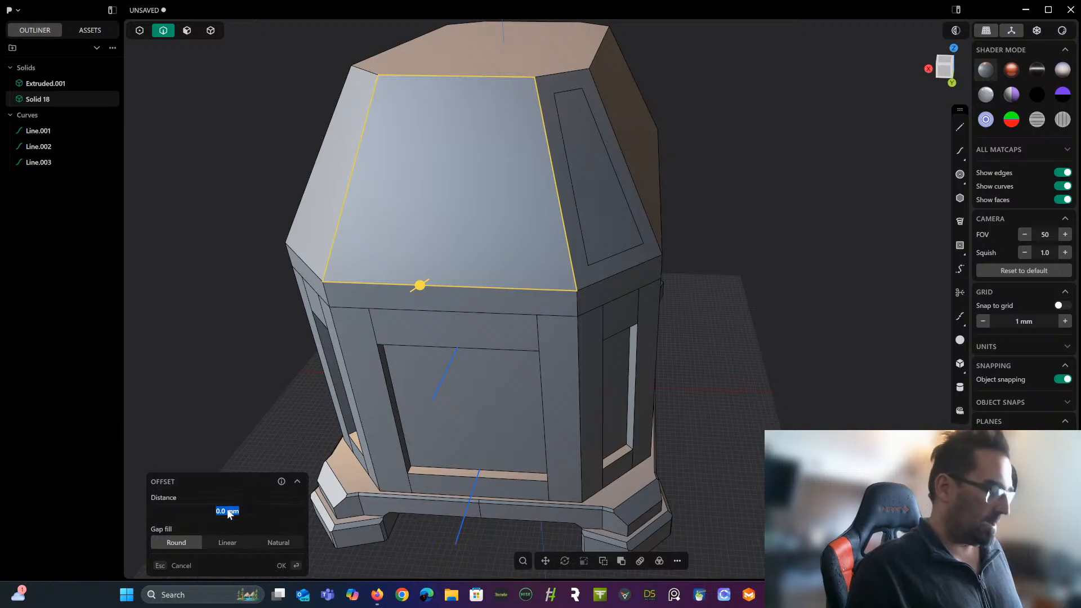
pyautogui.press('BackSpace')
pyautogui.write('-2')
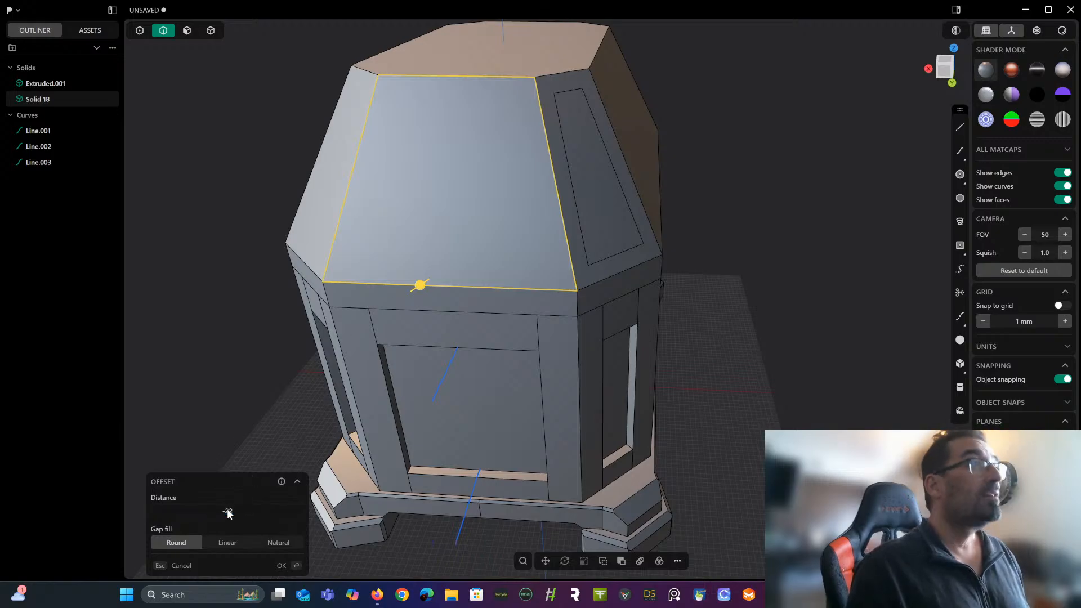
pyautogui.press('Return')
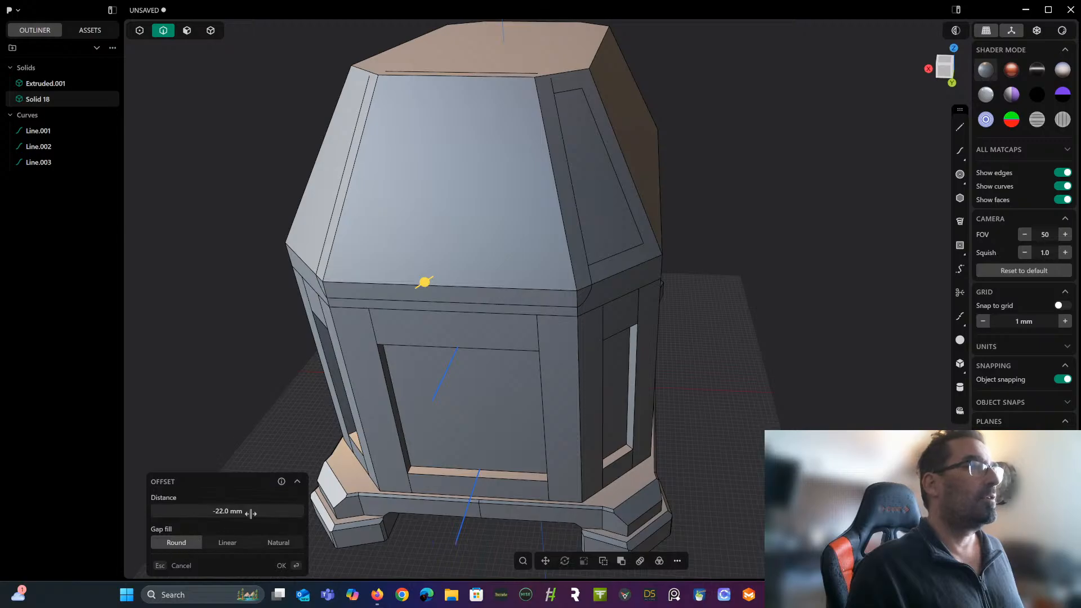
# Set the offset of the short-end slope's edges to 22 mm to outline its inset panel.
pyautogui.click(237, 512)
pyautogui.write('2')
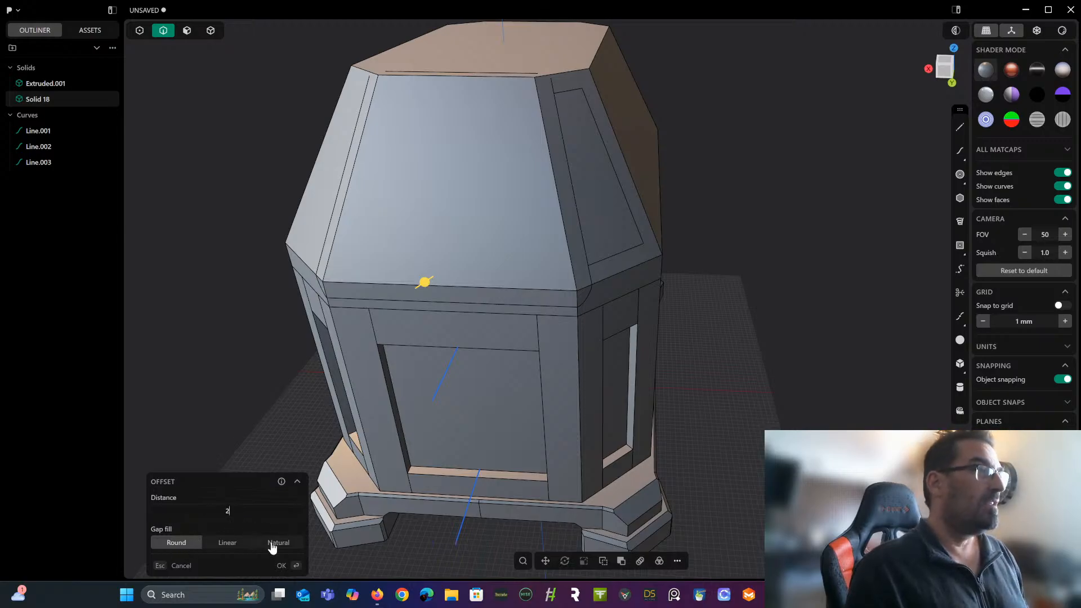
pyautogui.write('2')
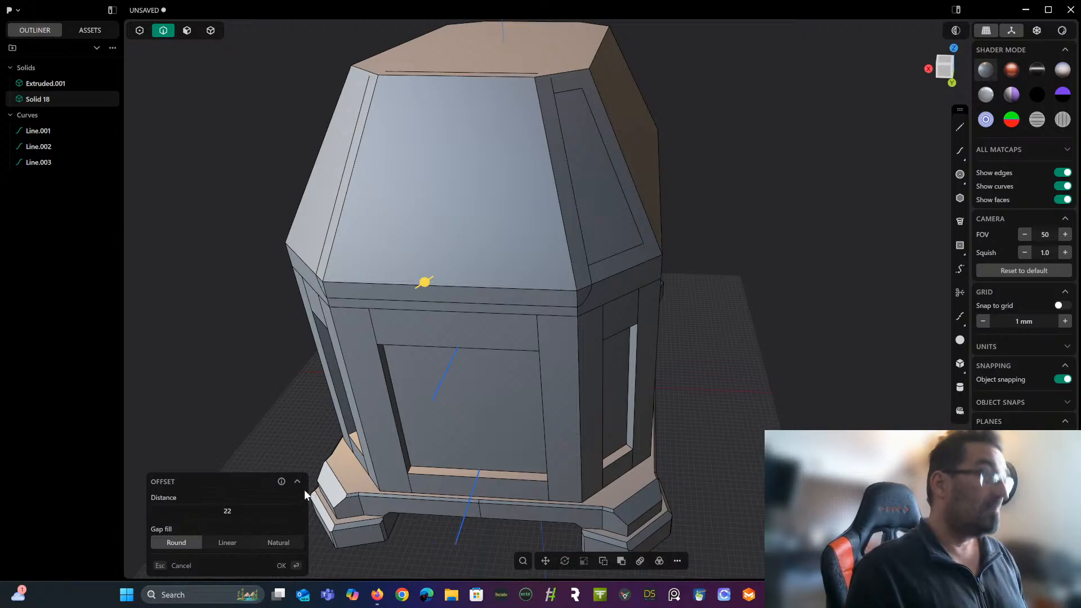
pyautogui.press('Return')
pyautogui.moveTo(444, 357); pyautogui.dragTo(591, 350, button='middle')
pyautogui.scroll(5, 452, 271)
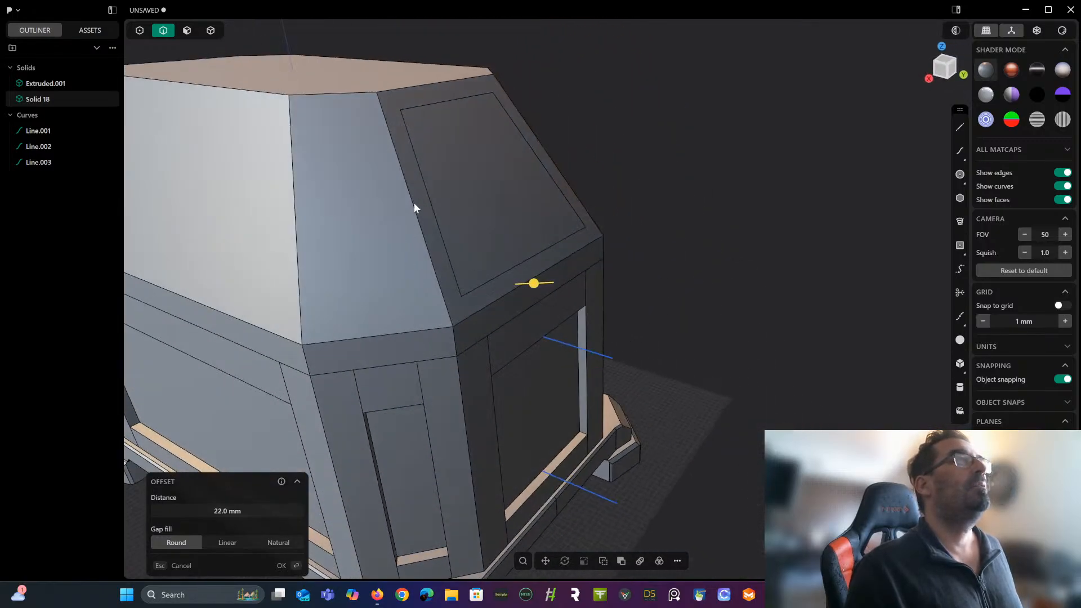
pyautogui.press('Return')
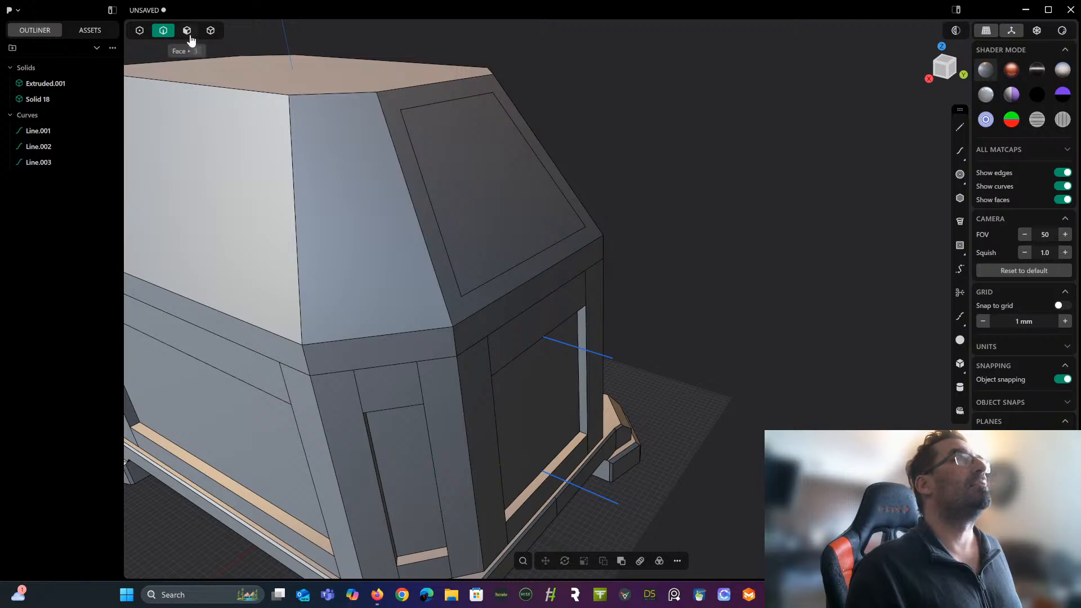
# Offset the boundary of the chamfered corner face beside the outlined short-end slope by 22 mm to outline an inset panel.
pyautogui.click(186, 34)
pyautogui.click(363, 206)
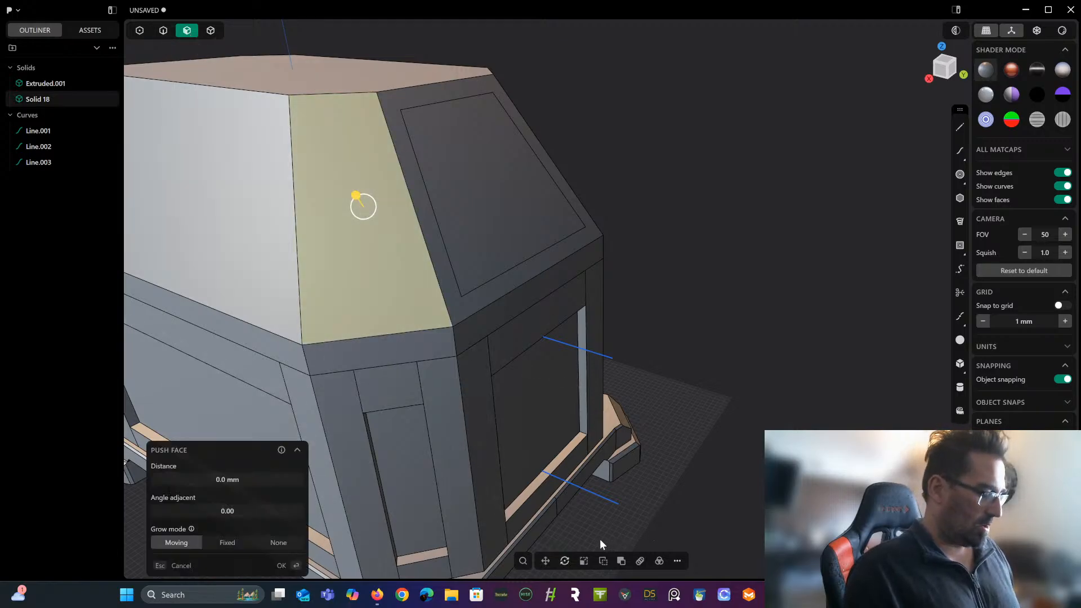
pyautogui.press('o')
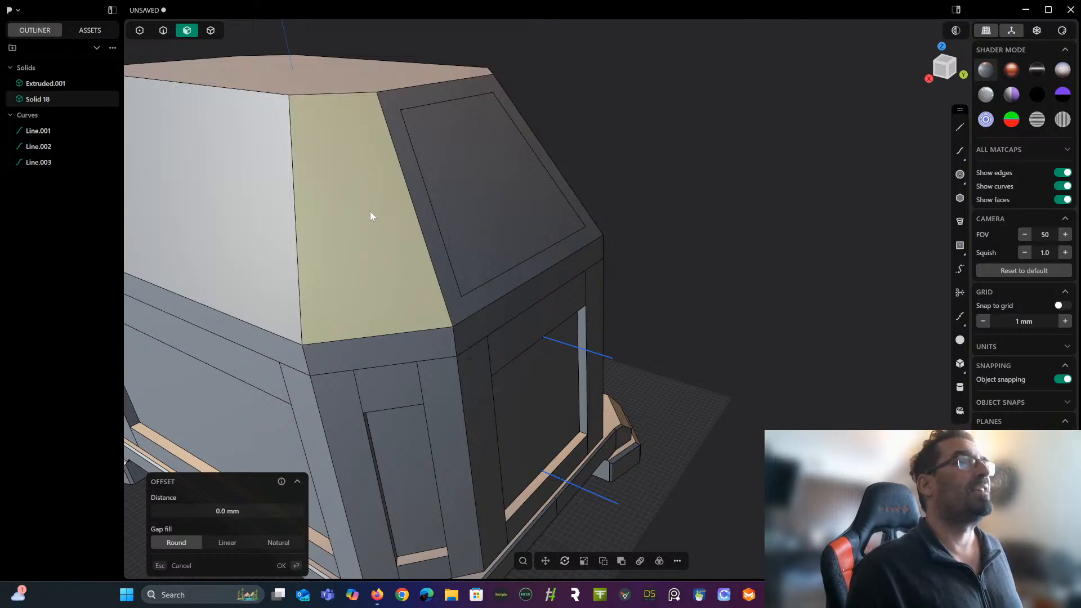
pyautogui.click(677, 560)
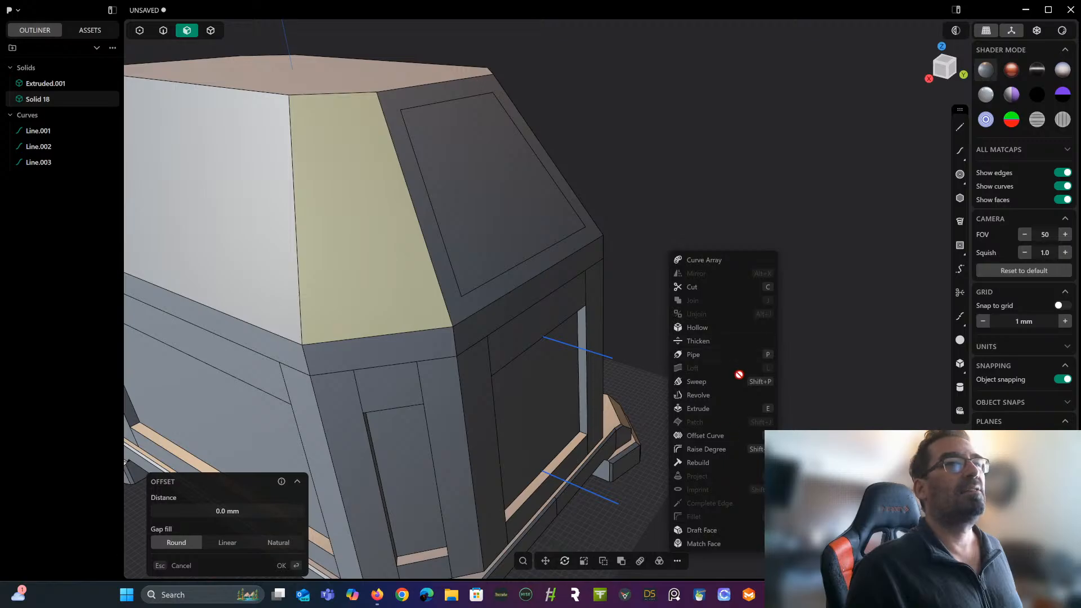
pyautogui.click(706, 435)
pyautogui.moveTo(516, 265)
pyautogui.mouseDown(button='middle')
pyautogui.moveTo(427, 244)
pyautogui.moveTo(513, 271)
pyautogui.mouseUp(button='middle')
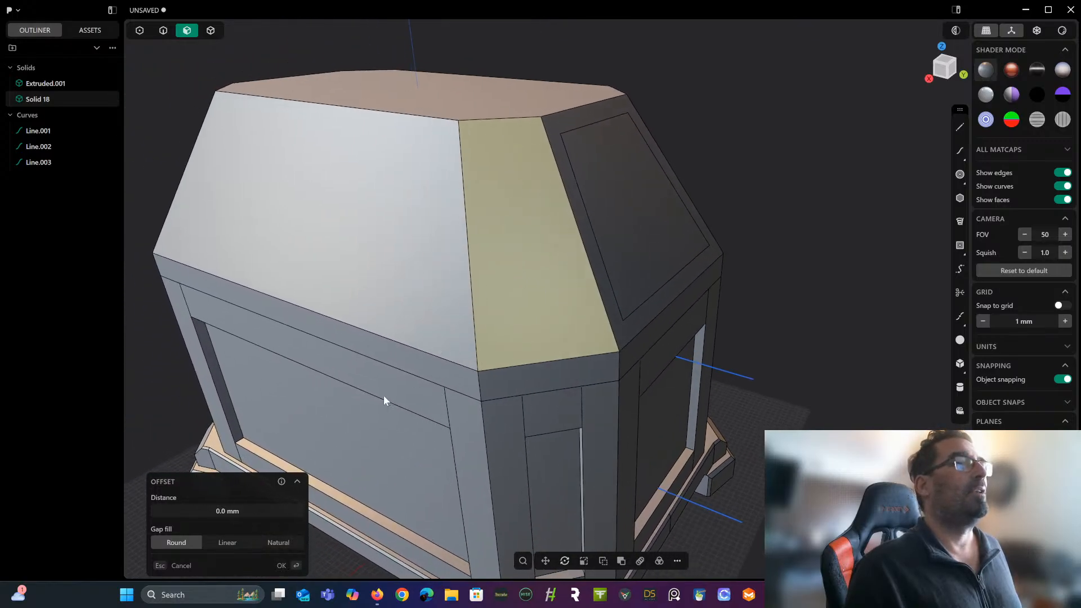
pyautogui.click(268, 509)
pyautogui.write('2')
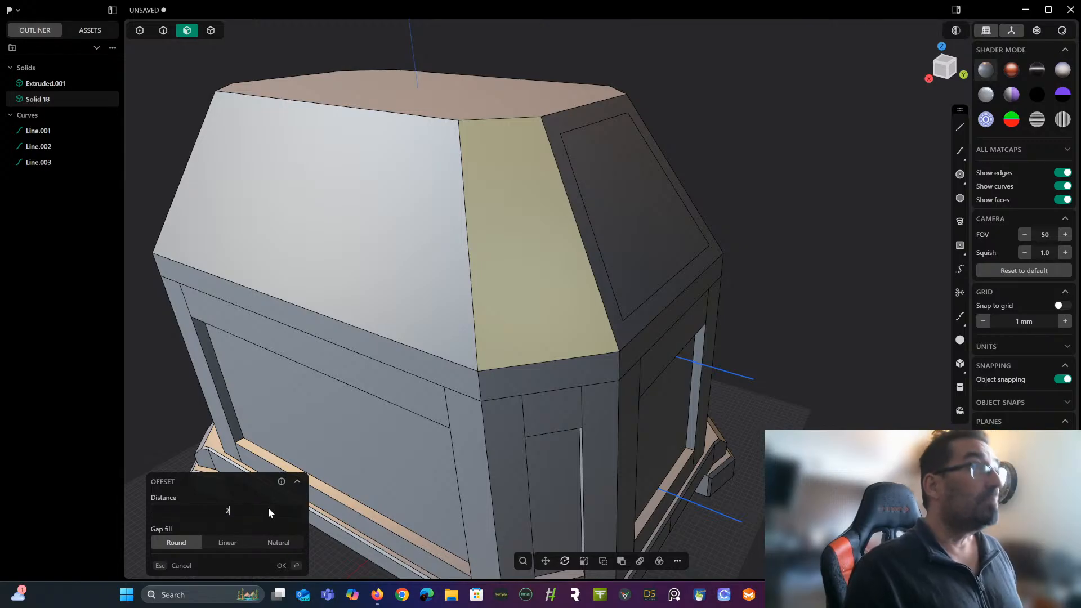
pyautogui.write('2')
pyautogui.press('Return')
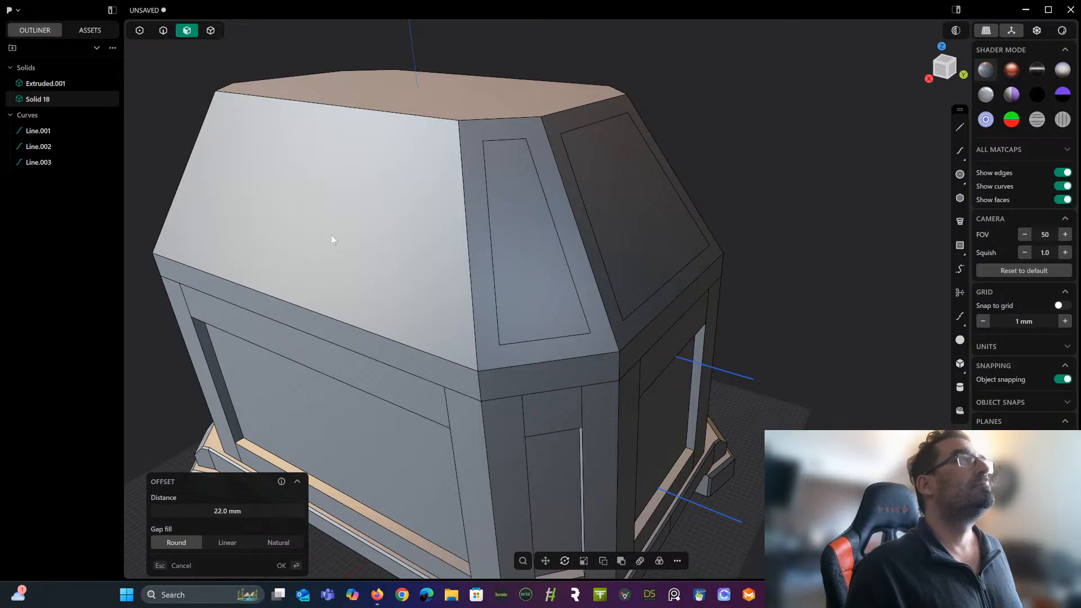
pyautogui.rightClick(330, 221)
# Offset the boundary of the adjoining long-side slope of the lid by 22 mm to outline its inset panel.
pyautogui.click(332, 204)
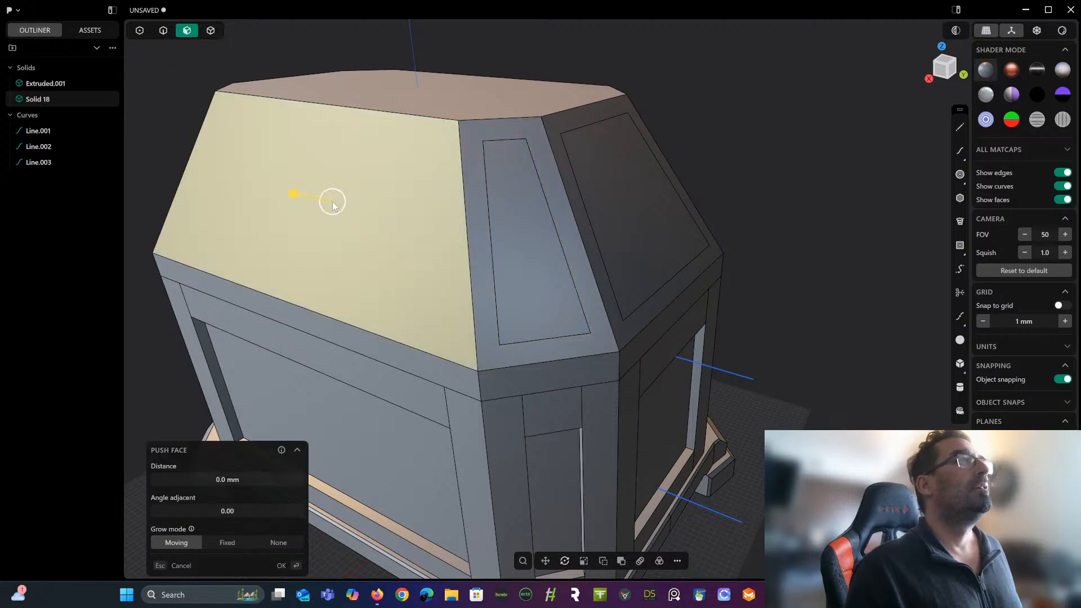
pyautogui.keyDown('shift'); pyautogui.moveTo(332, 202); pyautogui.dragTo(487, 186, button='middle'); pyautogui.keyUp('shift')
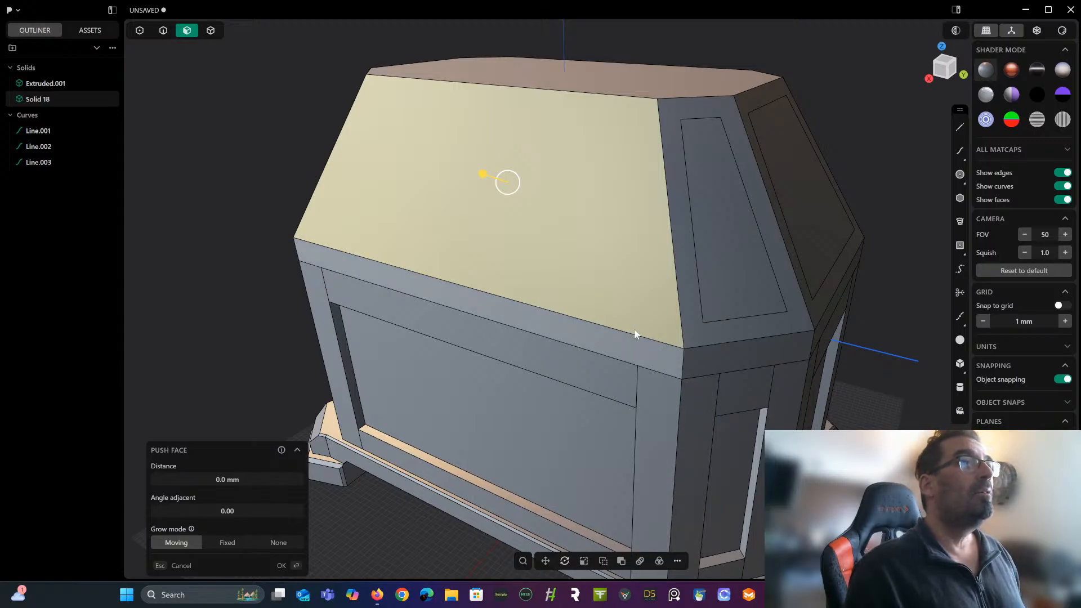
pyautogui.click(677, 561)
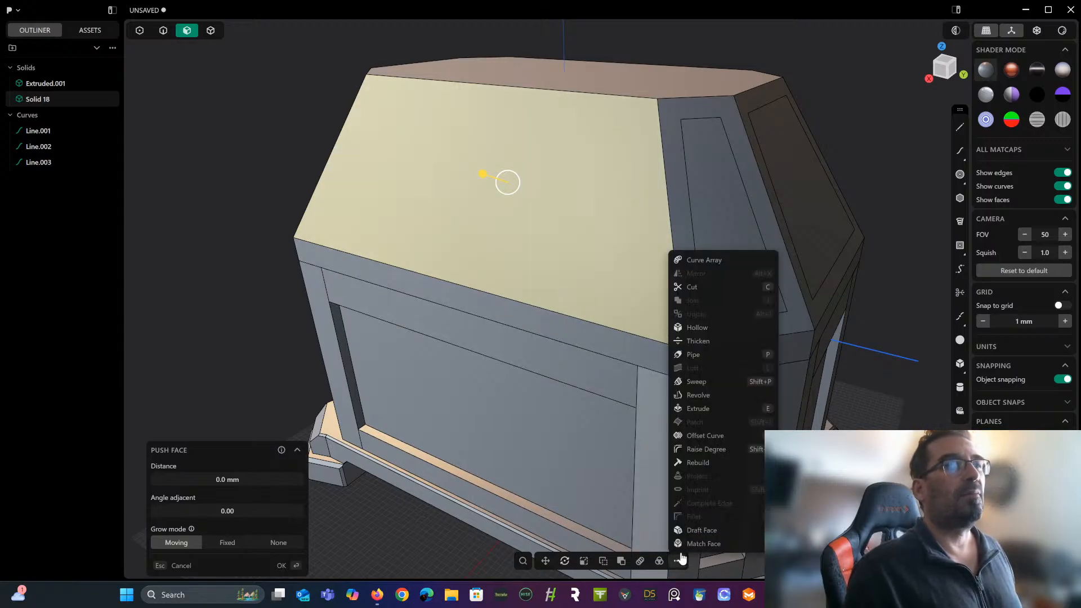
pyautogui.click(716, 436)
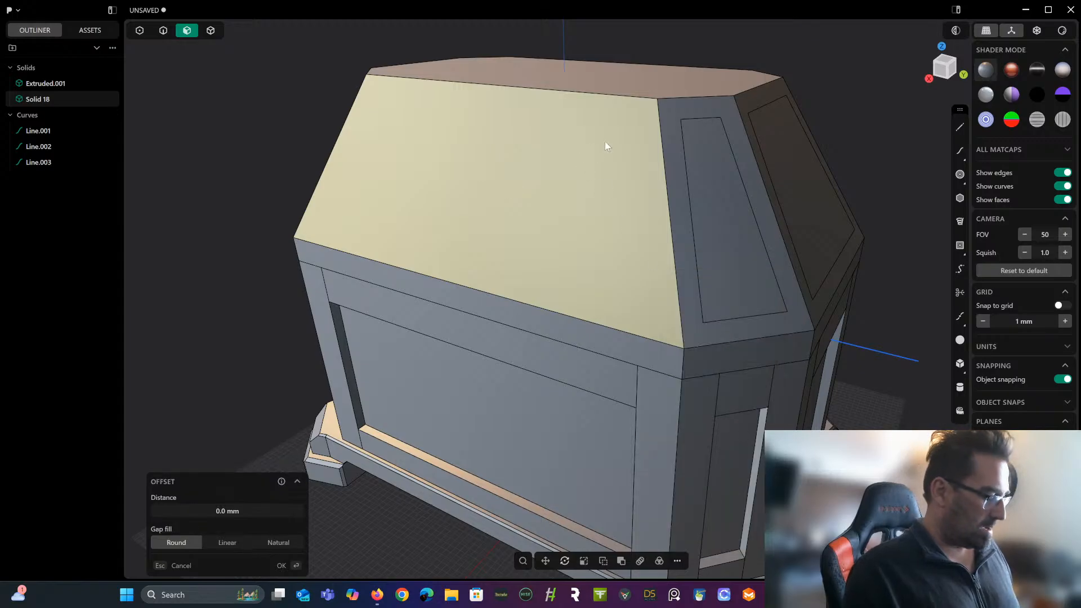
pyautogui.press('2')
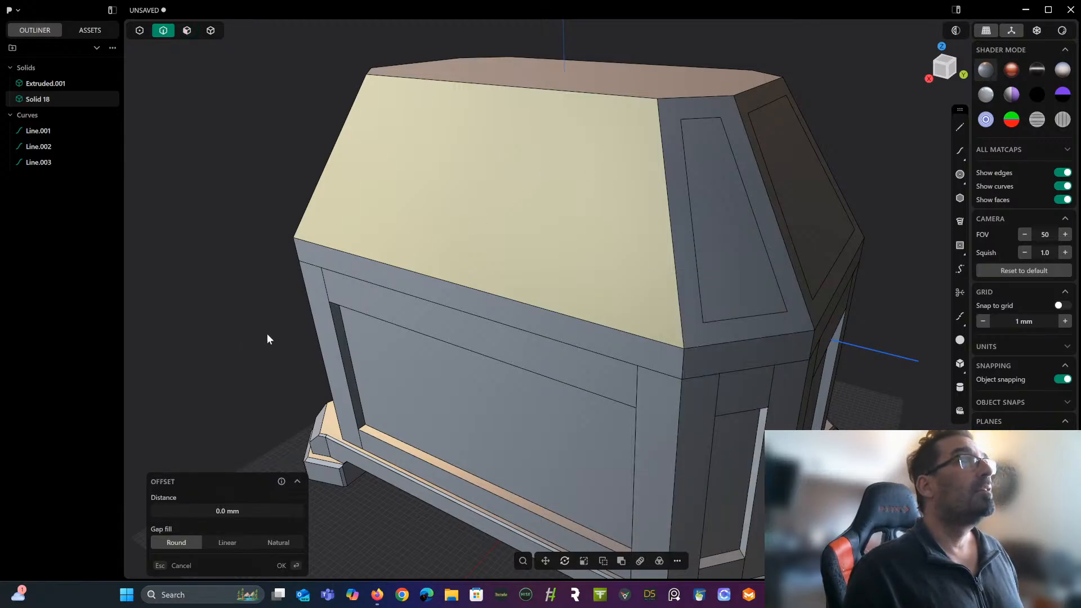
pyautogui.click(231, 512)
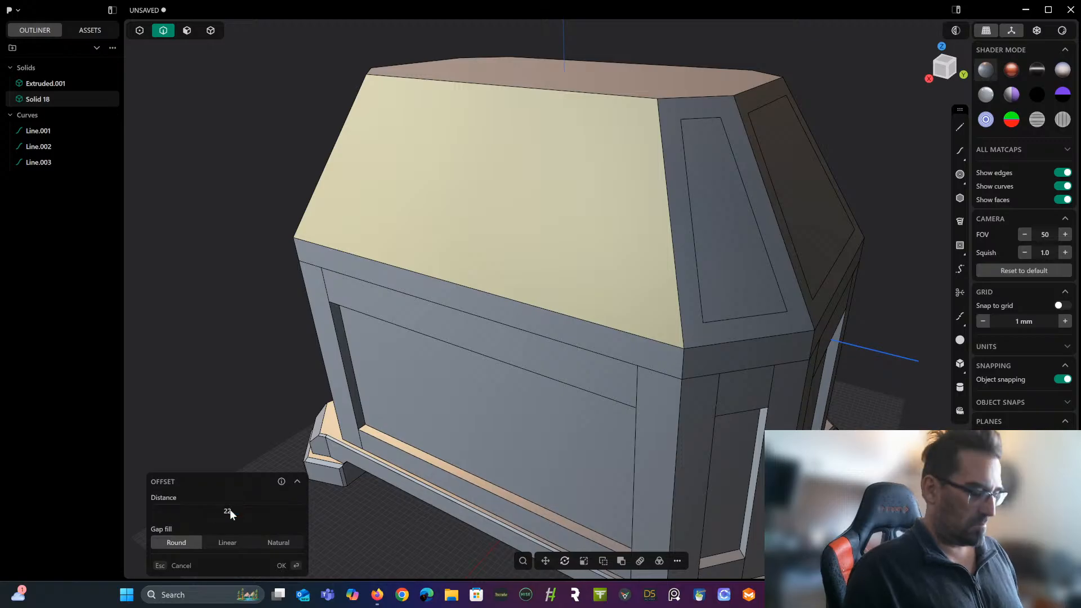
pyautogui.write('22')
pyautogui.press('Return')
pyautogui.moveTo(414, 292); pyautogui.dragTo(628, 154, button='middle')
pyautogui.scroll(-2, 648, 150)
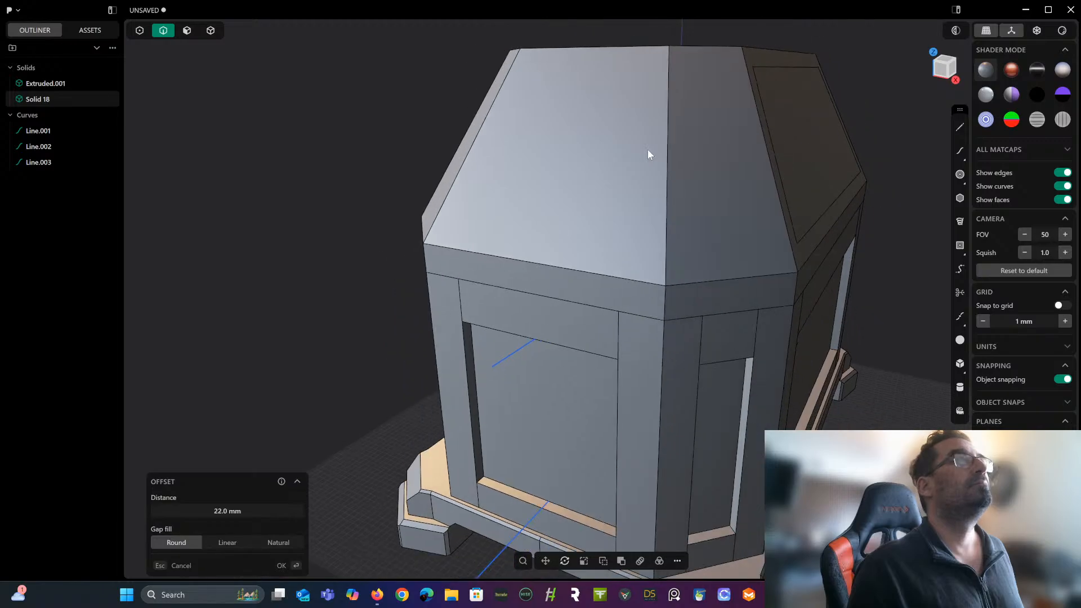
pyautogui.rightClick(303, 101)
pyautogui.click(304, 113)
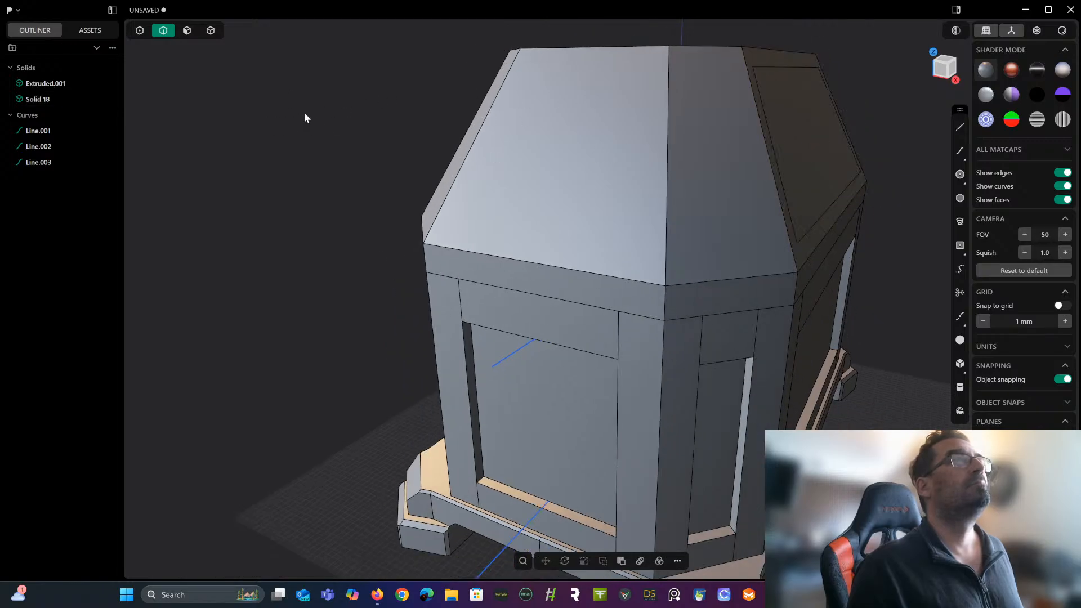
# Outline an inset panel on the chamfered corner face at the far end of that long slope, offset 22 mm.
pyautogui.moveTo(473, 153); pyautogui.dragTo(423, 168, button='middle')
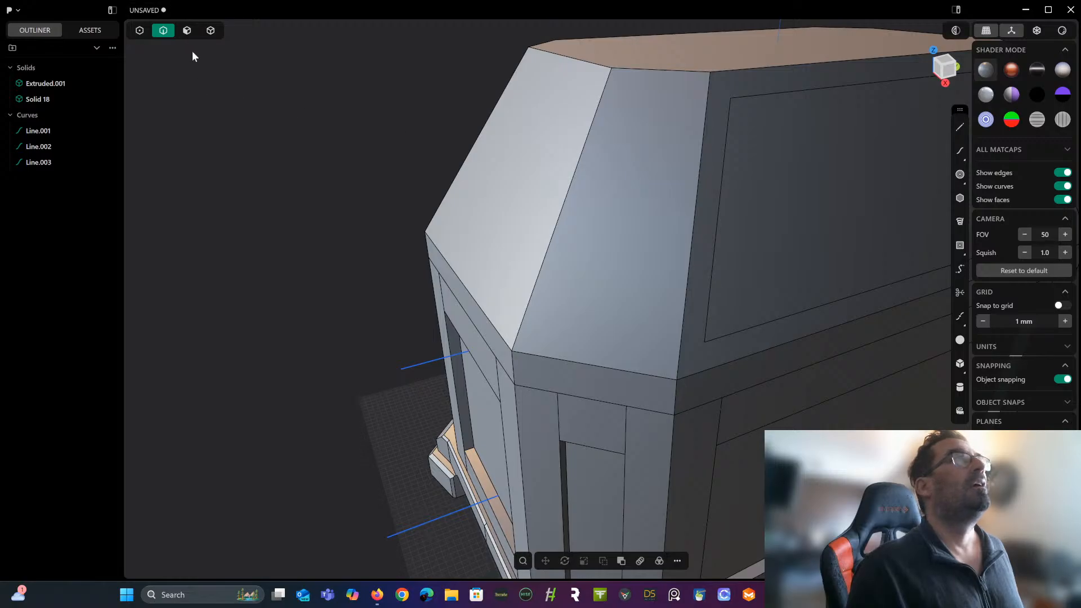
pyautogui.click(187, 31)
pyautogui.click(628, 188)
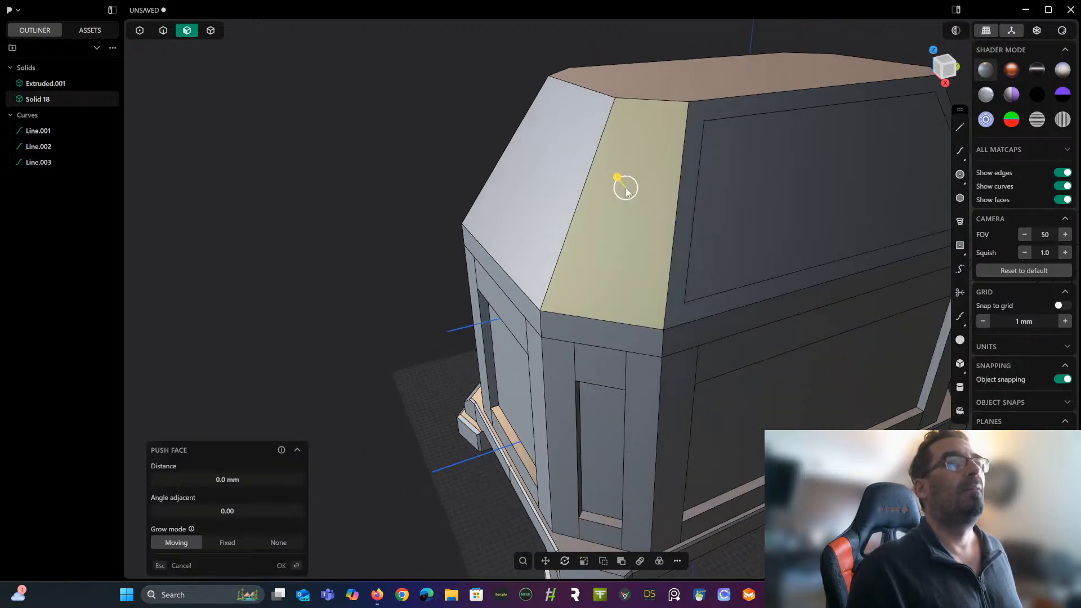
pyautogui.press('o')
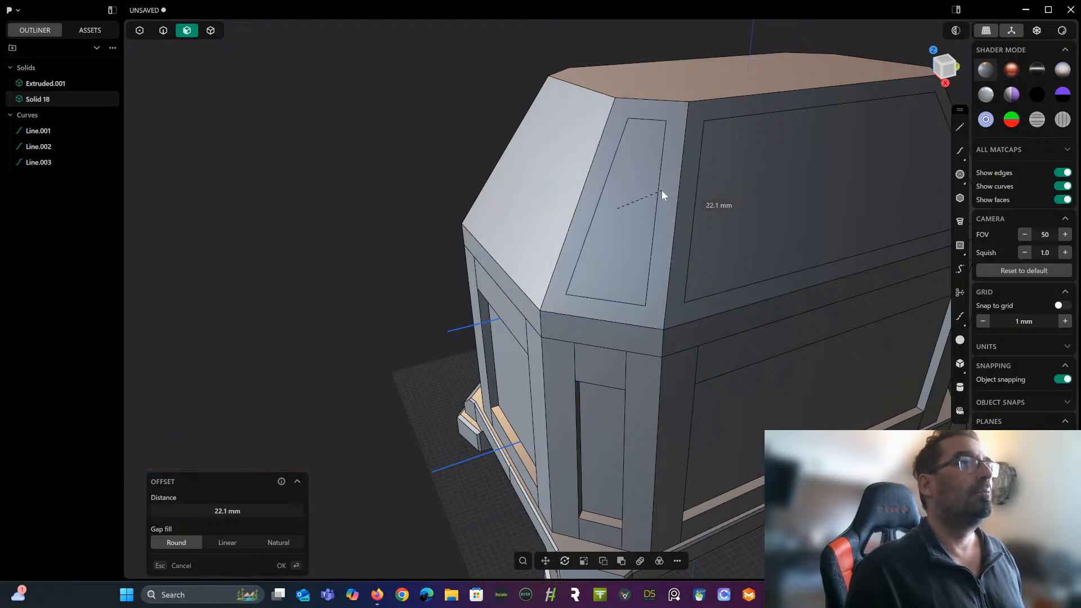
pyautogui.click(662, 194)
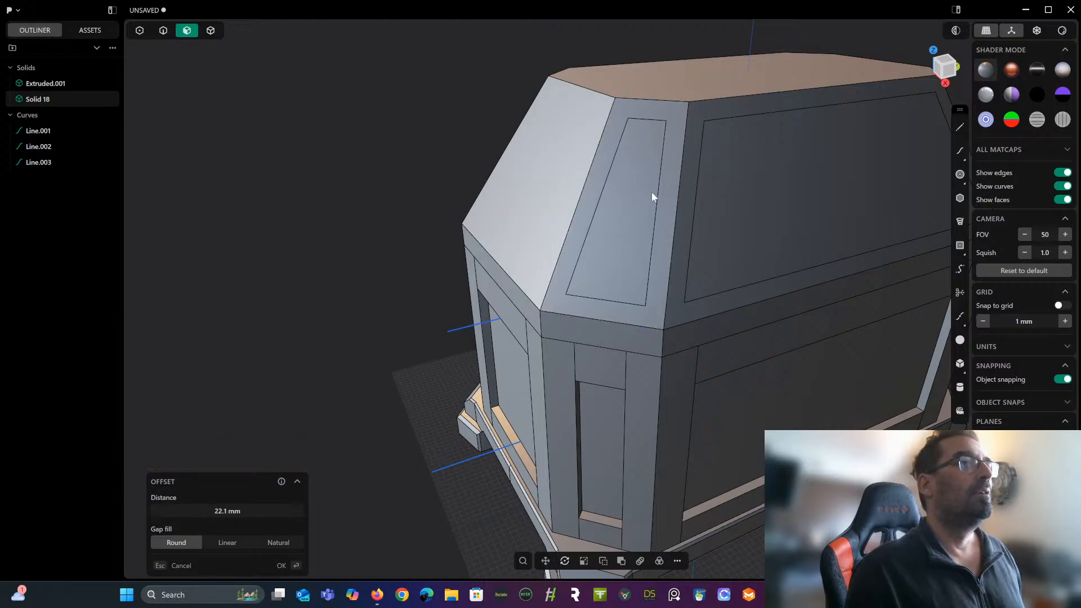
pyautogui.click(254, 515)
pyautogui.write('22')
pyautogui.press('Return')
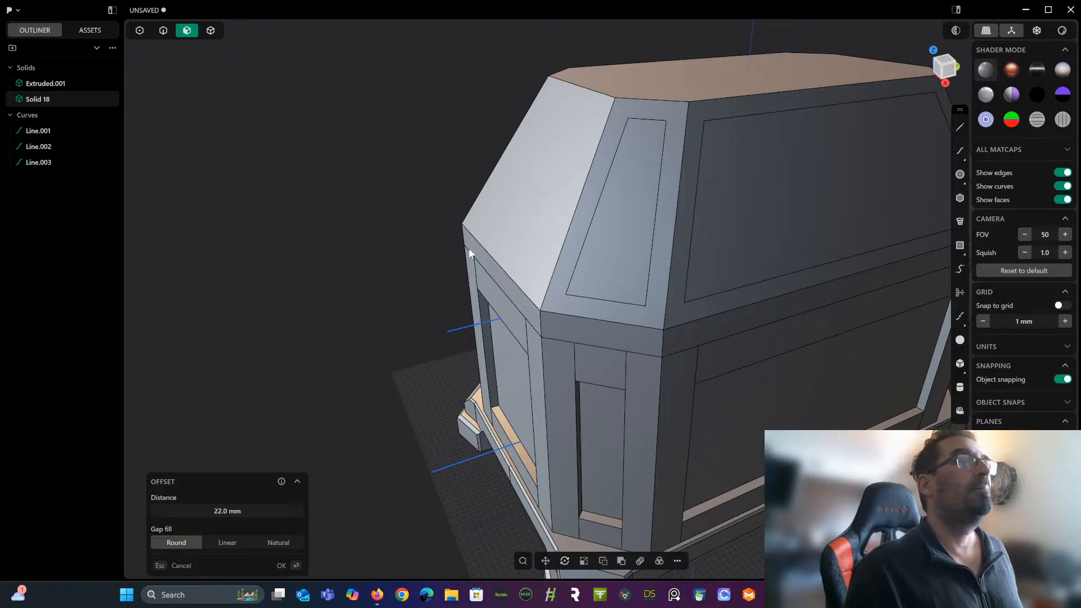
pyautogui.rightClick(538, 169)
# Offset the boundary of the lid's remaining short-end slope by 22 mm to outline its inset panel.
pyautogui.click(548, 190)
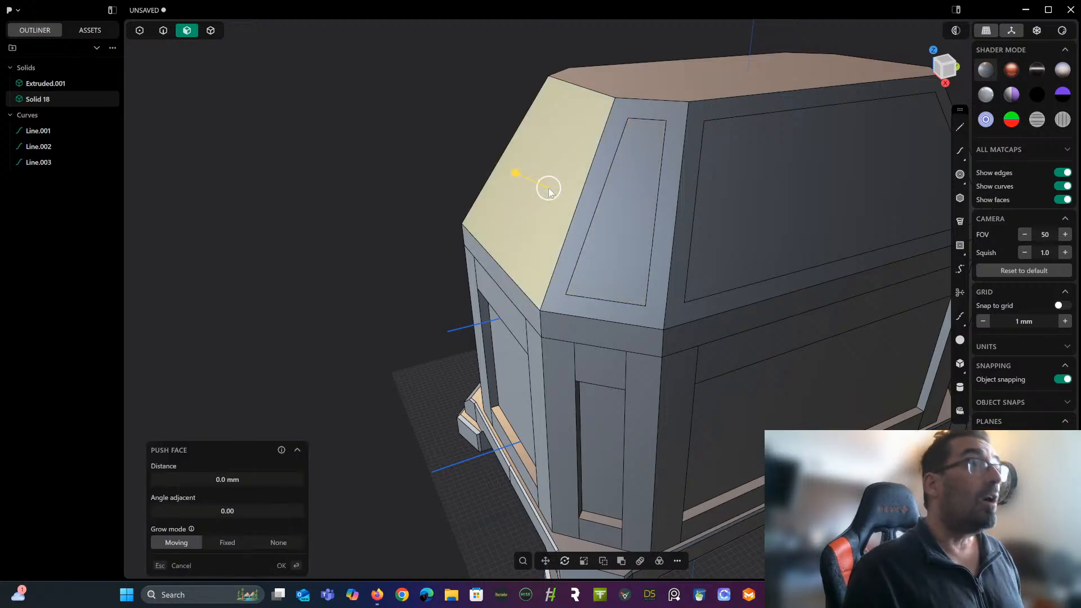
pyautogui.press('o')
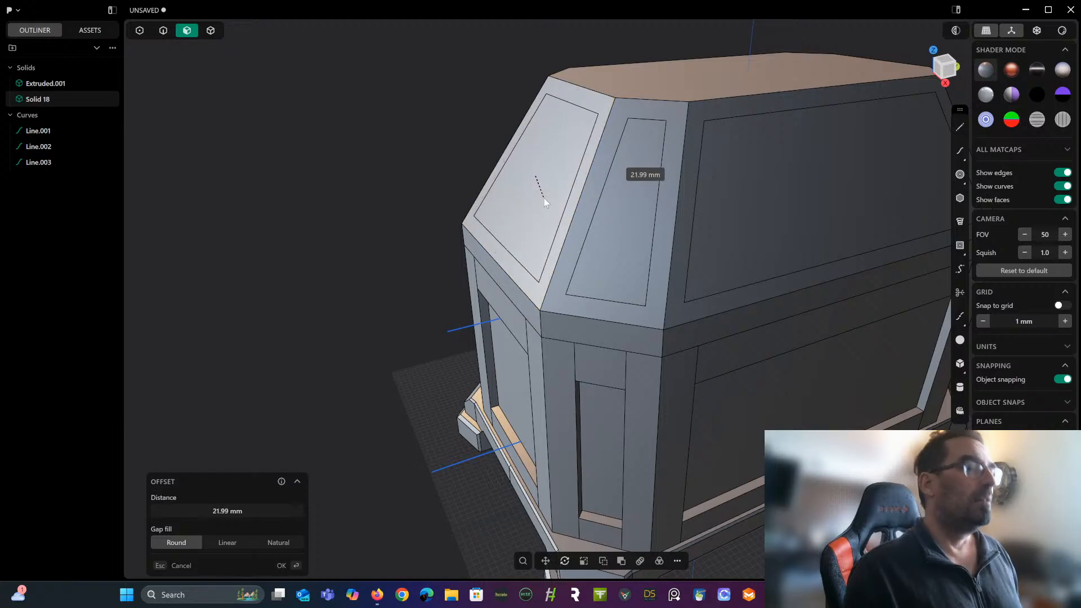
pyautogui.click(544, 198)
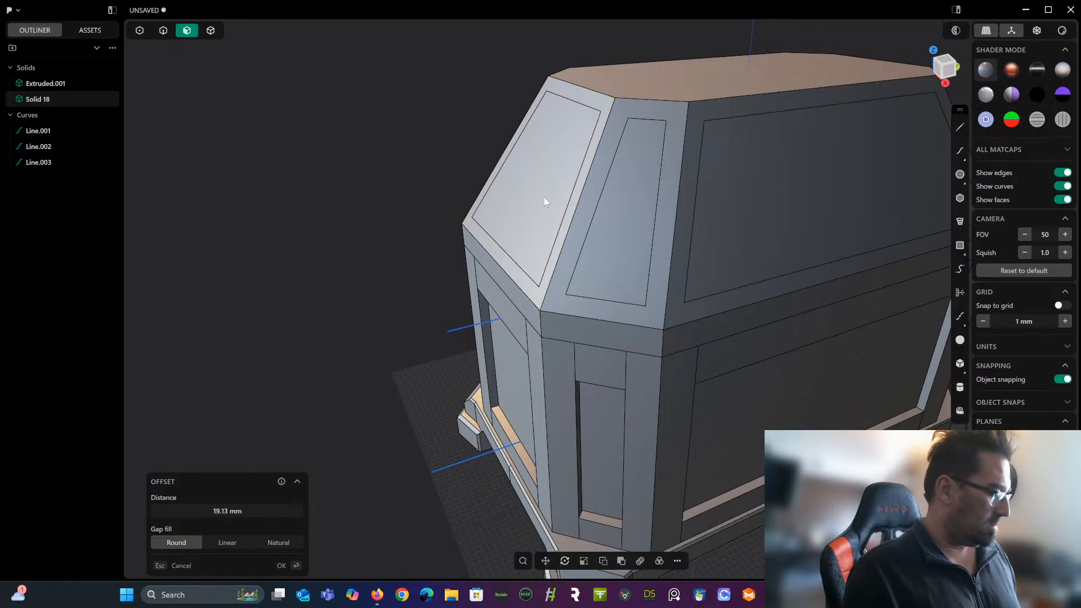
pyautogui.click(230, 513)
pyautogui.press('Return')
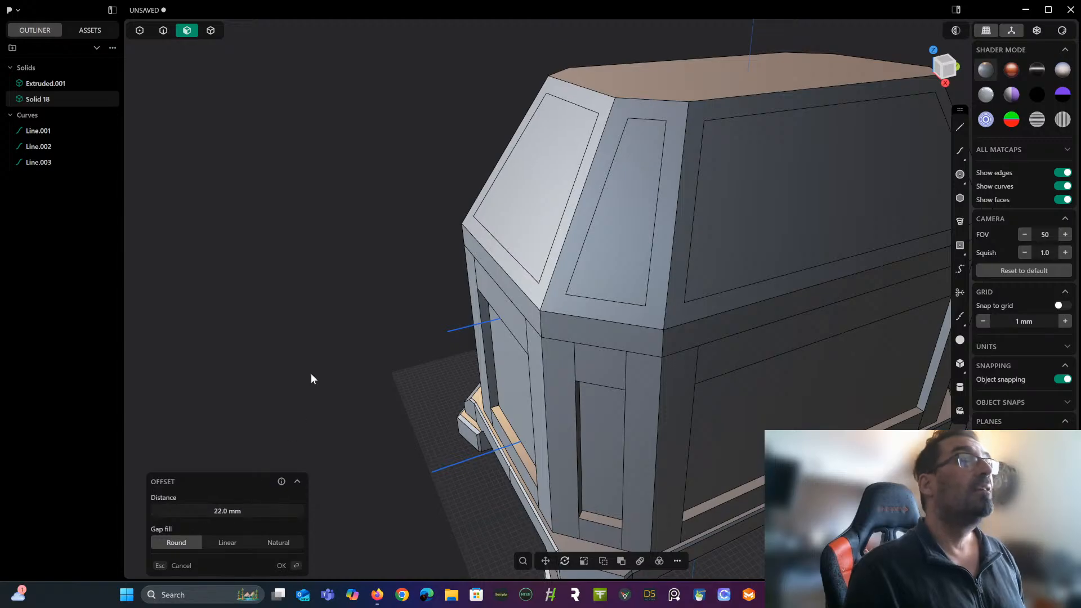
pyautogui.moveTo(311, 373); pyautogui.dragTo(556, 265, button='middle')
pyautogui.press('Return')
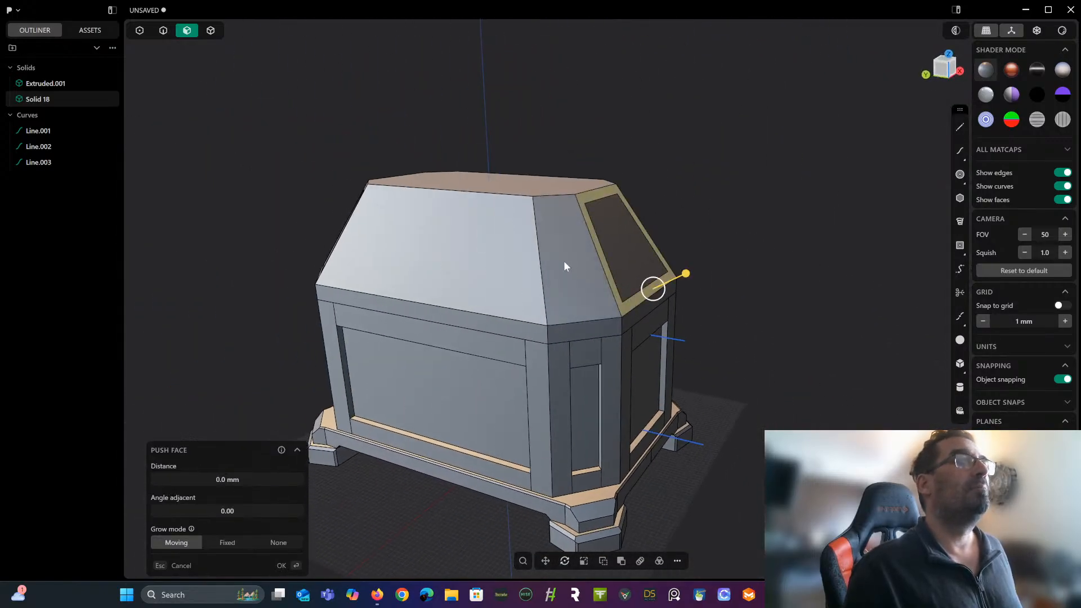
# Offset the boundary of the last plain chamfered corner face of the lid by 22 mm.
pyautogui.click(564, 262)
pyautogui.press('o')
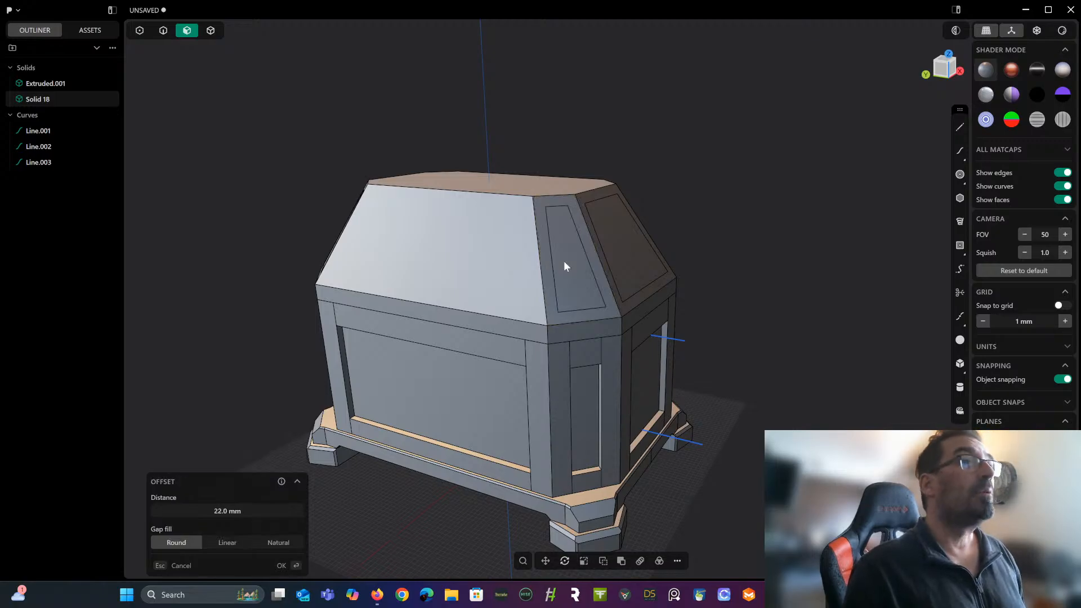
pyautogui.moveTo(563, 261); pyautogui.dragTo(667, 252, button='middle')
pyautogui.press('Return')
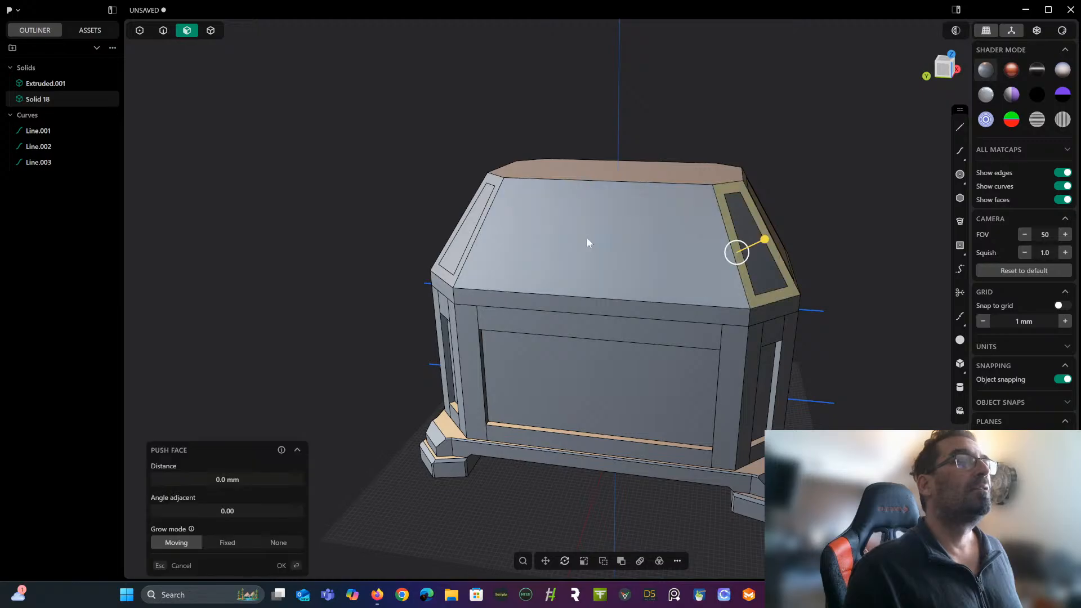
# Outline an inset panel on the remaining long-side slope of the lid with a 22 mm offset.
pyautogui.click(574, 226)
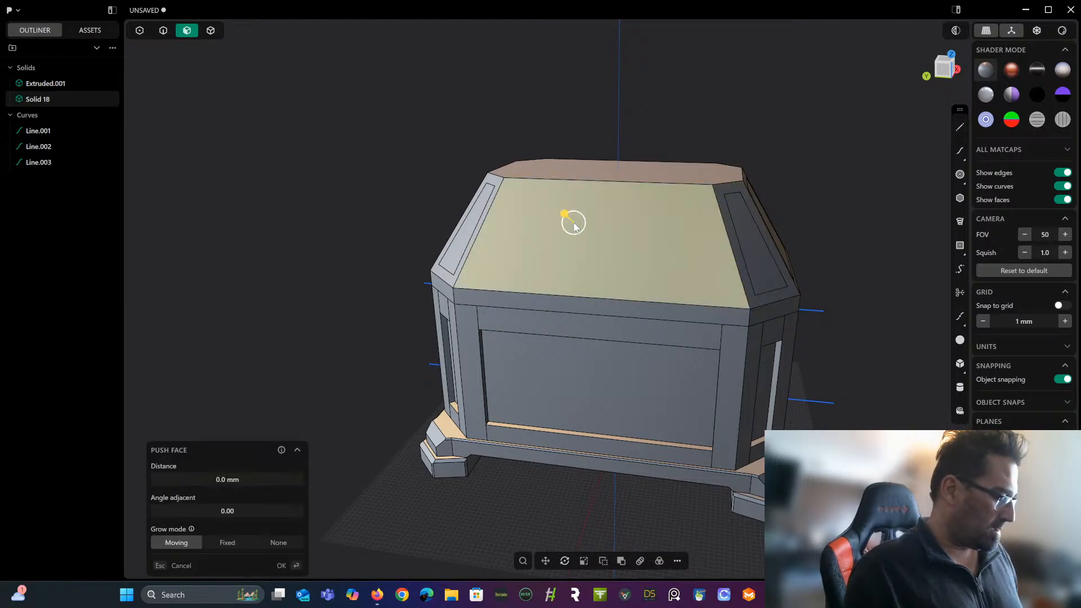
pyautogui.press('o')
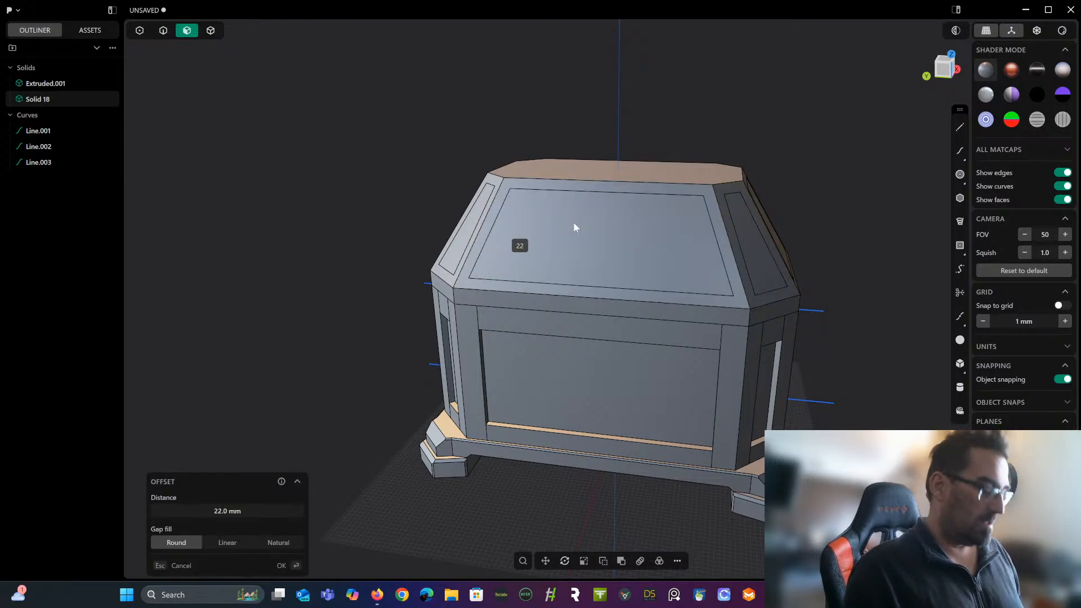
pyautogui.moveTo(633, 218); pyautogui.dragTo(609, 246, button='middle')
pyautogui.scroll(3, 500, 196)
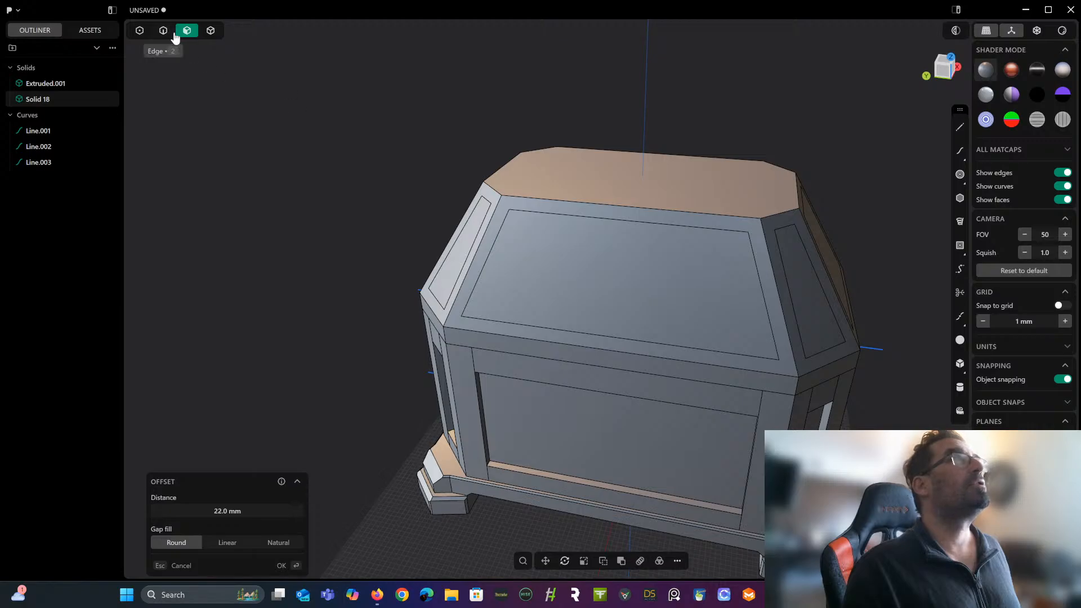
# Push all eight inset panel faces on the lid's sloped sides inward about 19 mm to form recesses.
pyautogui.click(563, 254)
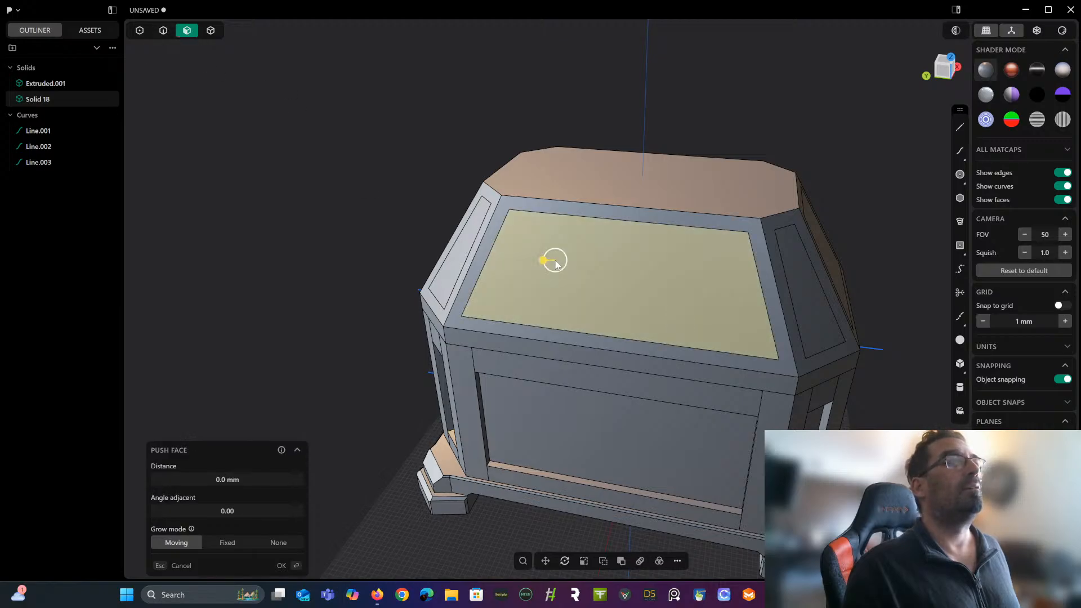
pyautogui.click(466, 241)
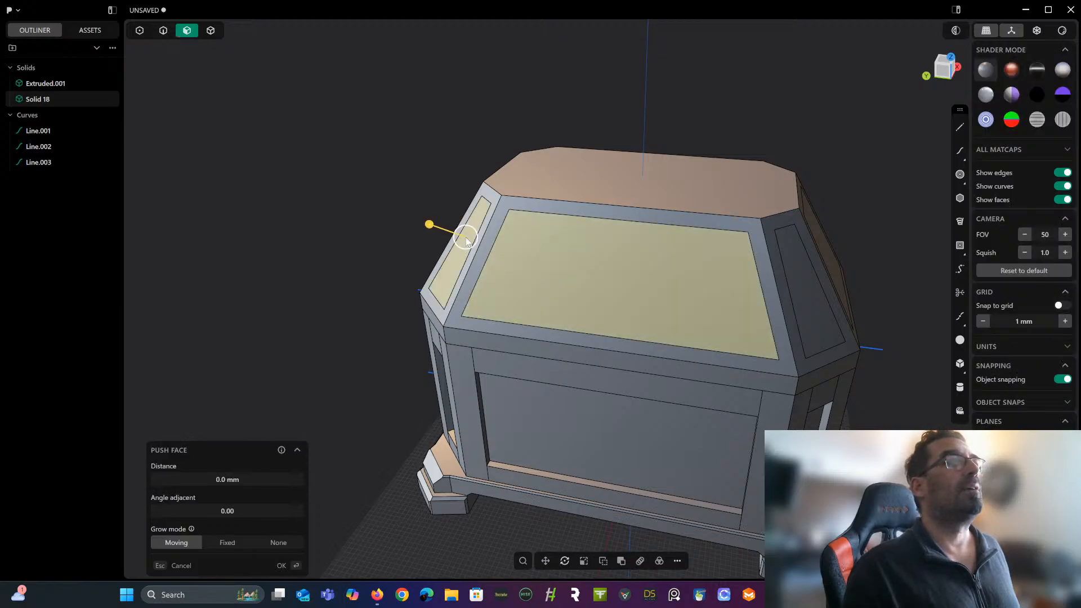
pyautogui.click(813, 298)
pyautogui.moveTo(813, 298); pyautogui.dragTo(646, 295, button='right')
pyautogui.click(788, 232)
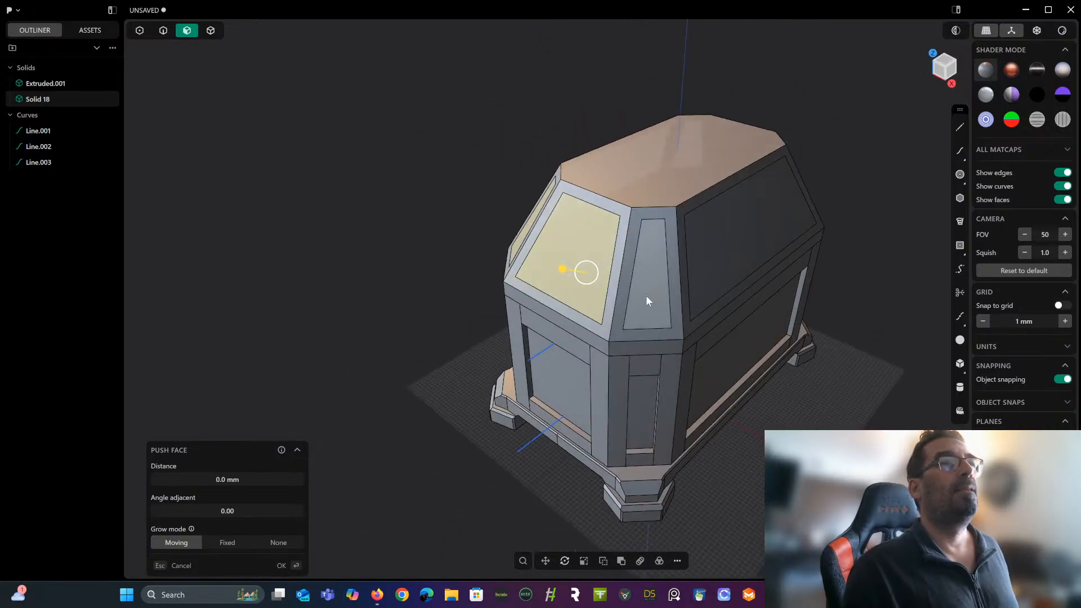
pyautogui.click(656, 295)
pyautogui.click(700, 256)
pyautogui.moveTo(726, 266); pyautogui.dragTo(464, 291, button='right')
pyautogui.click(465, 294)
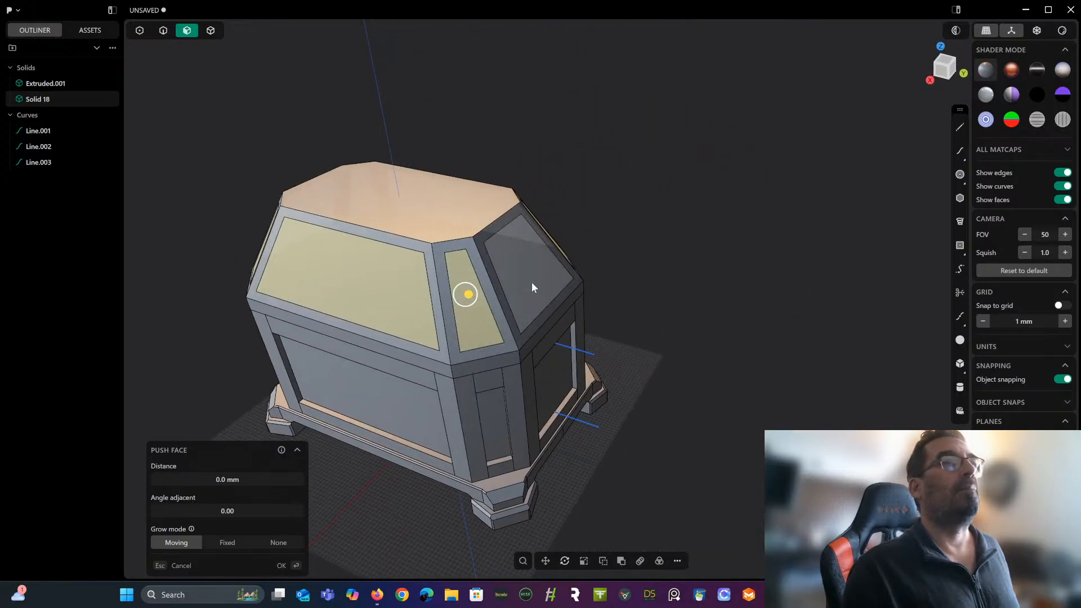
pyautogui.click(532, 281)
pyautogui.moveTo(533, 271); pyautogui.dragTo(500, 262, button='right')
pyautogui.moveTo(500, 262); pyautogui.dragTo(618, 237, button='middle')
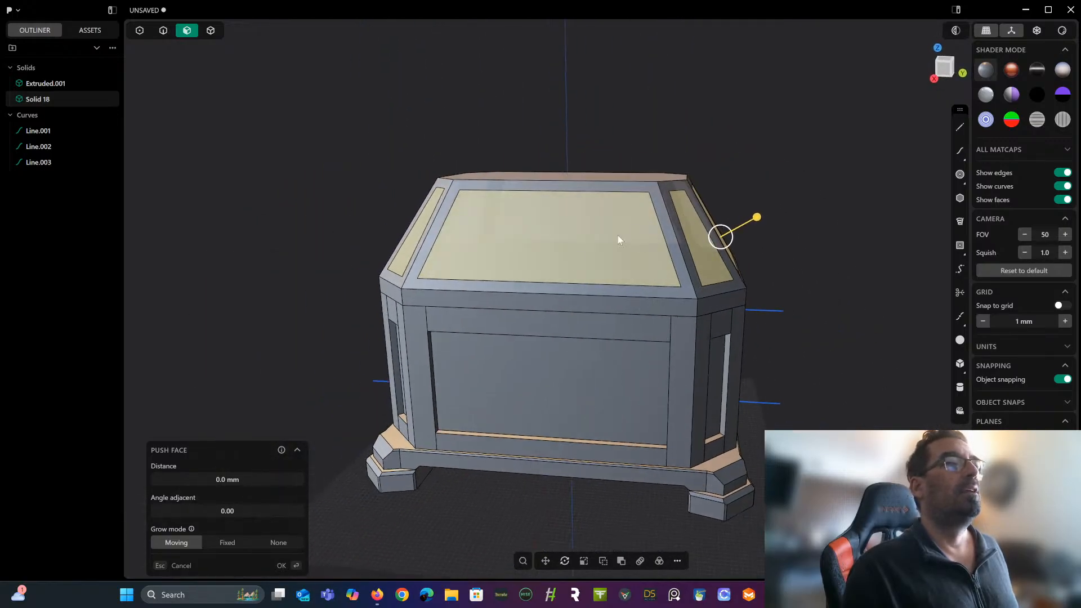
pyautogui.moveTo(544, 279); pyautogui.dragTo(484, 291, button='right')
pyautogui.scroll(3, 549, 268)
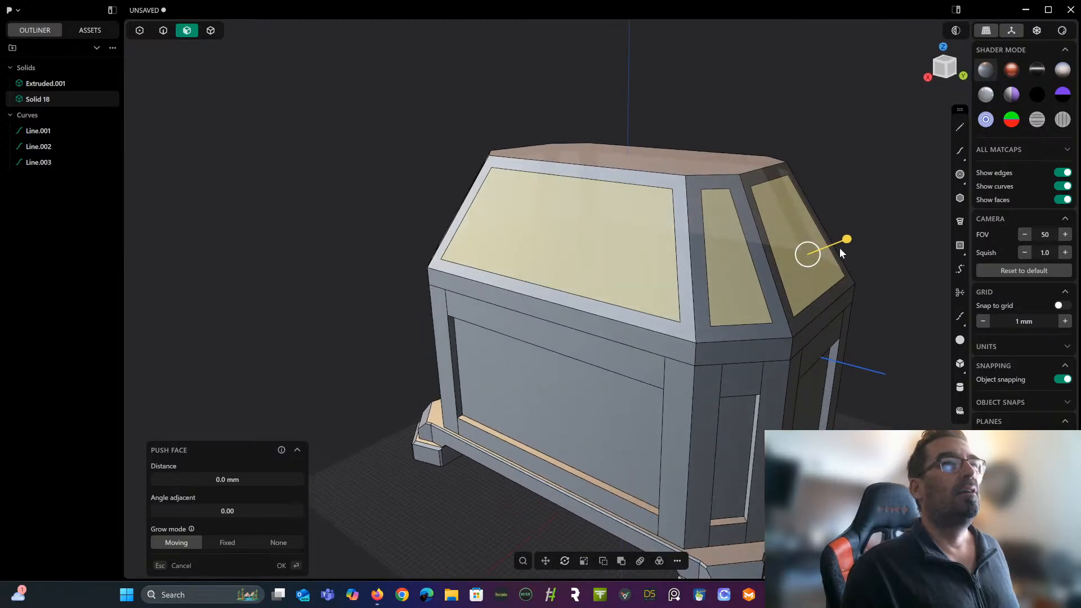
pyautogui.moveTo(843, 242); pyautogui.dragTo(835, 252)
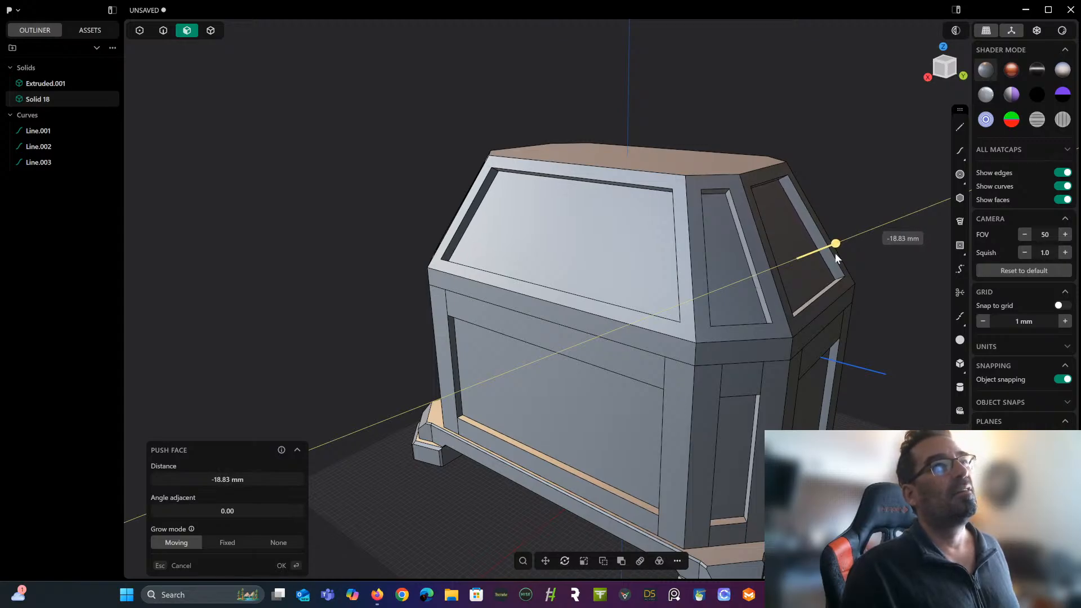
pyautogui.moveTo(834, 252); pyautogui.dragTo(804, 232, button='middle')
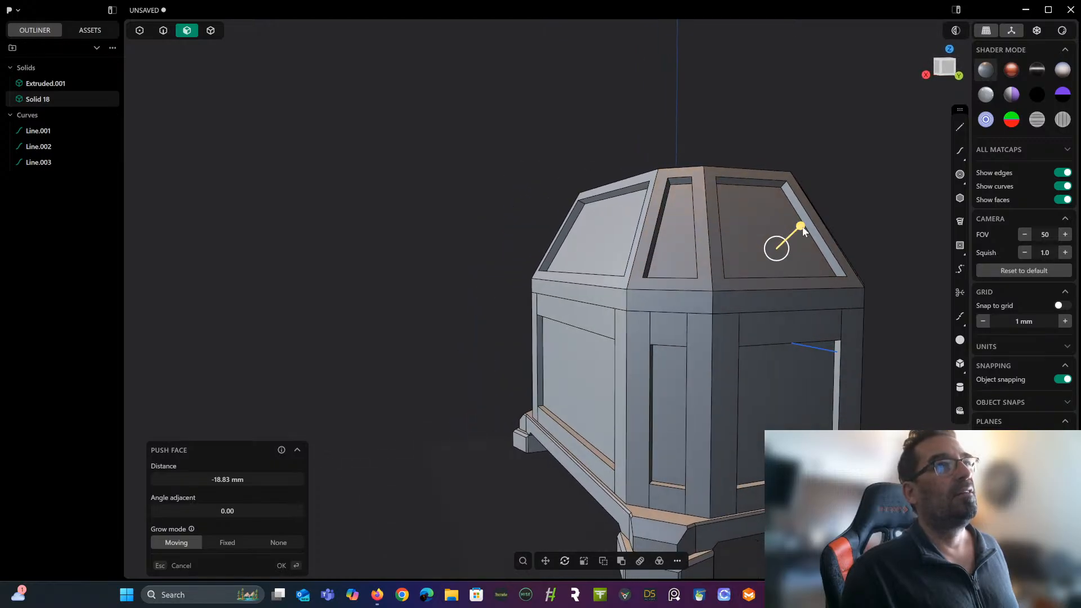
pyautogui.moveTo(798, 229); pyautogui.dragTo(803, 231)
pyautogui.rightClick(377, 195)
pyautogui.scroll(-3, 377, 194)
pyautogui.moveTo(377, 194); pyautogui.dragTo(443, 235, button='middle')
pyautogui.press('Escape')
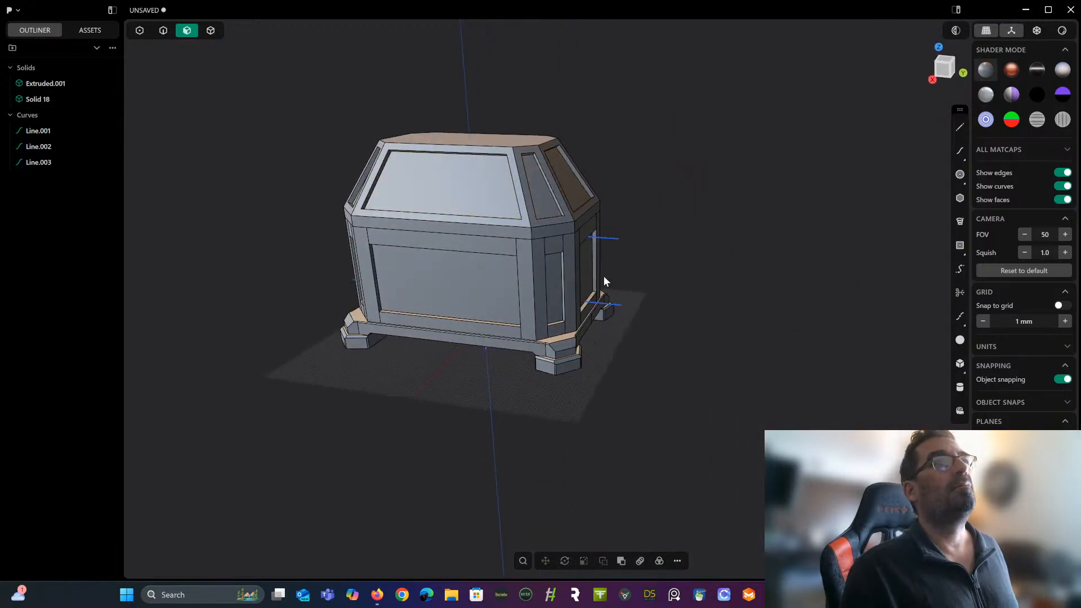
# Inspect the recessed lid panels and the chest body from several sides.
pyautogui.moveTo(603, 276); pyautogui.dragTo(594, 310, button='middle')
pyautogui.scroll(4, 696, 281)
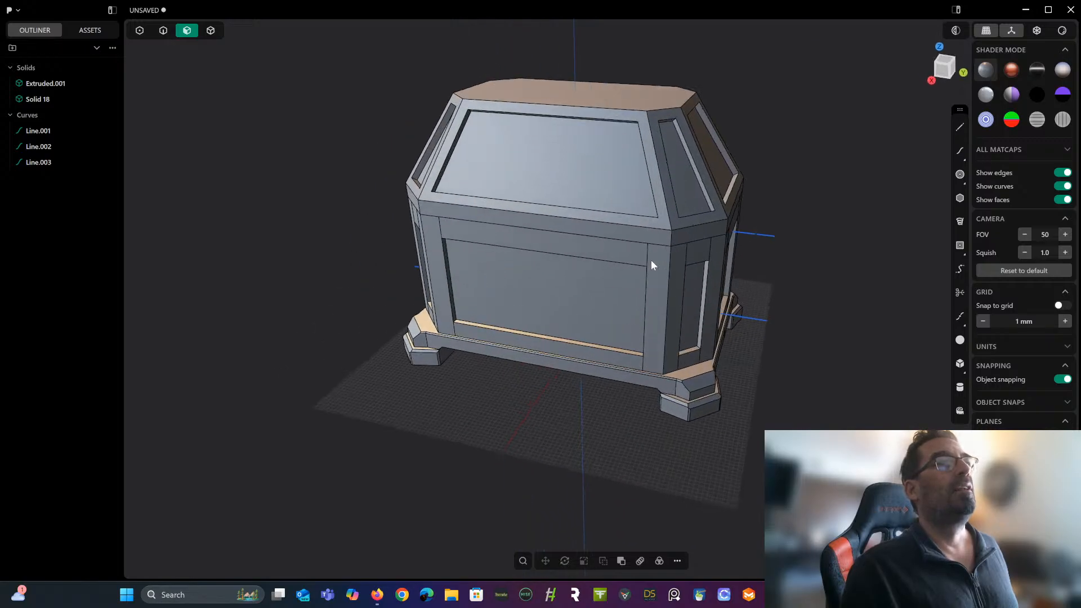
pyautogui.scroll(4, 651, 261)
pyautogui.moveTo(647, 258); pyautogui.dragTo(730, 291, button='middle')
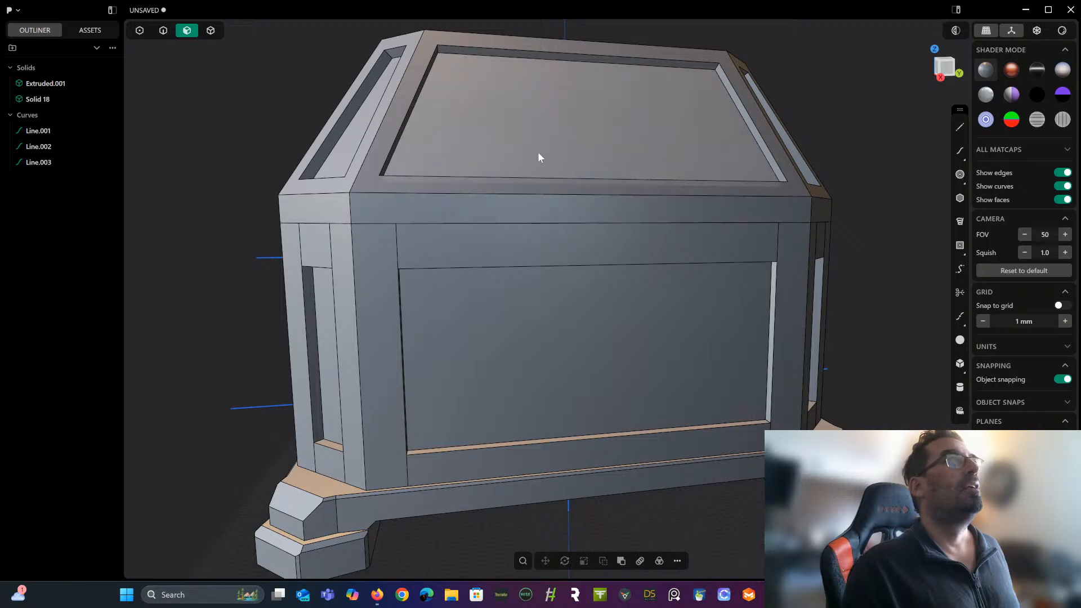
pyautogui.scroll(-3, 538, 151)
pyautogui.moveTo(537, 149); pyautogui.dragTo(704, 246, button='middle')
pyautogui.scroll(3, 691, 188)
pyautogui.scroll(3, 582, 206)
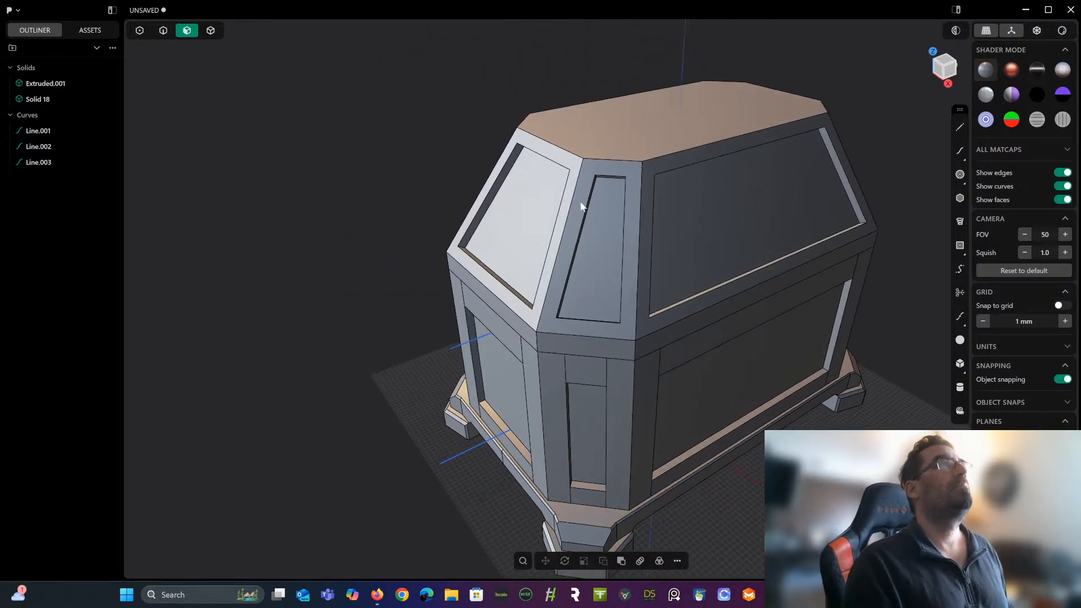
pyautogui.scroll(2, 582, 206)
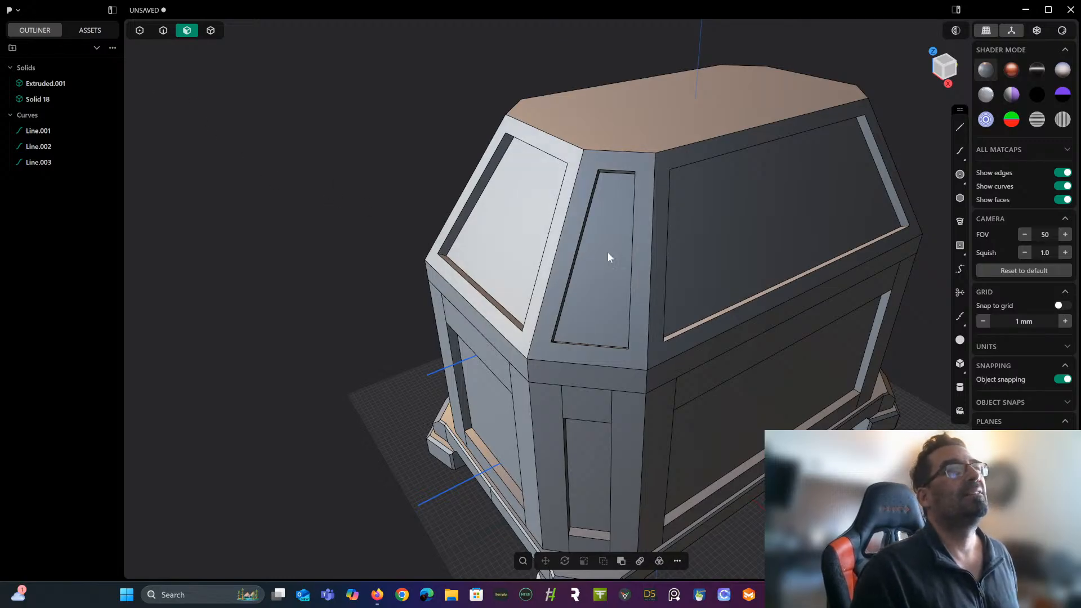
pyautogui.moveTo(608, 257); pyautogui.dragTo(610, 230, button='middle')
pyautogui.scroll(2, 619, 219)
# Fillet the full edge loop between the lid's slopes and its vertical lower band by about 6 mm.
pyautogui.click(163, 35)
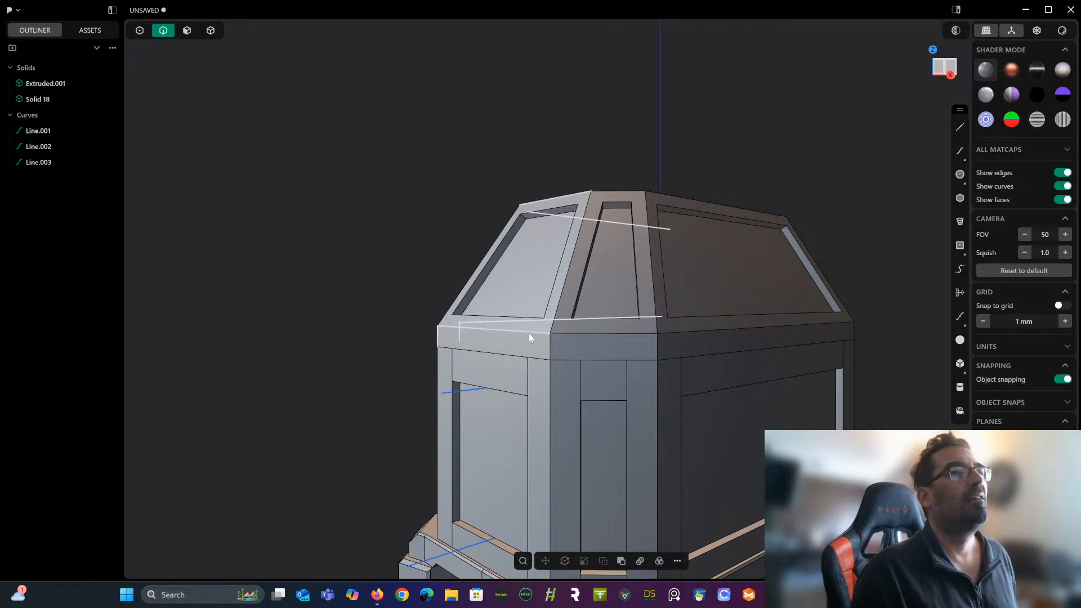
pyautogui.click(597, 332)
pyautogui.press('f')
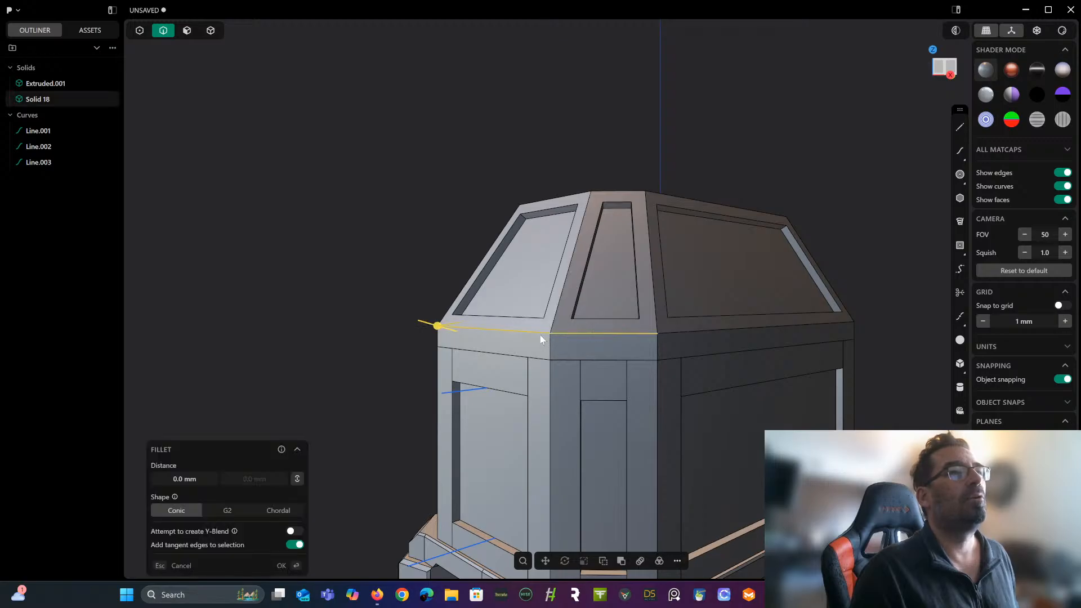
pyautogui.click(696, 333)
pyautogui.moveTo(696, 333); pyautogui.dragTo(622, 293, button='middle')
pyautogui.click(720, 302)
pyautogui.click(742, 297)
pyautogui.click(613, 350)
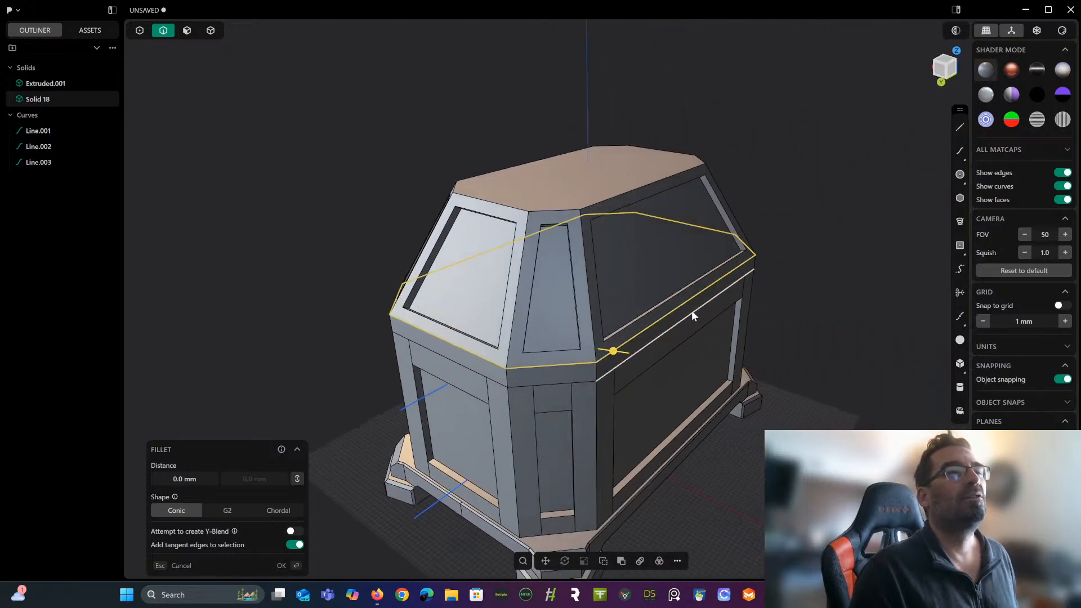
pyautogui.moveTo(692, 309); pyautogui.dragTo(661, 312, button='middle')
pyautogui.scroll(5, 632, 268)
pyautogui.moveTo(640, 261); pyautogui.dragTo(698, 274, button='middle')
pyautogui.moveTo(703, 313); pyautogui.dragTo(706, 317)
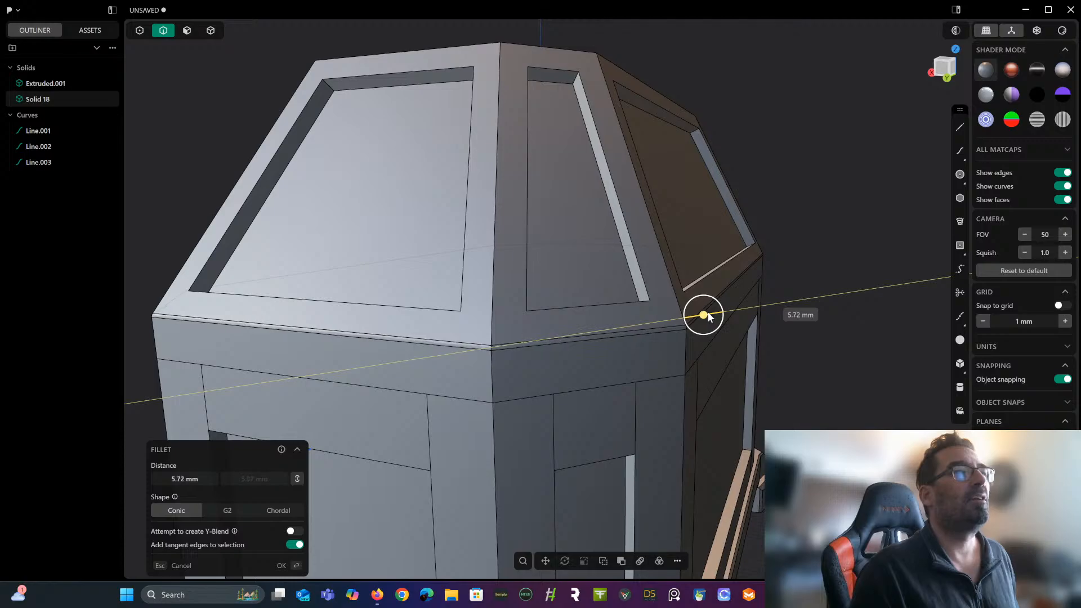
pyautogui.moveTo(708, 312); pyautogui.dragTo(713, 311)
pyautogui.press('Return')
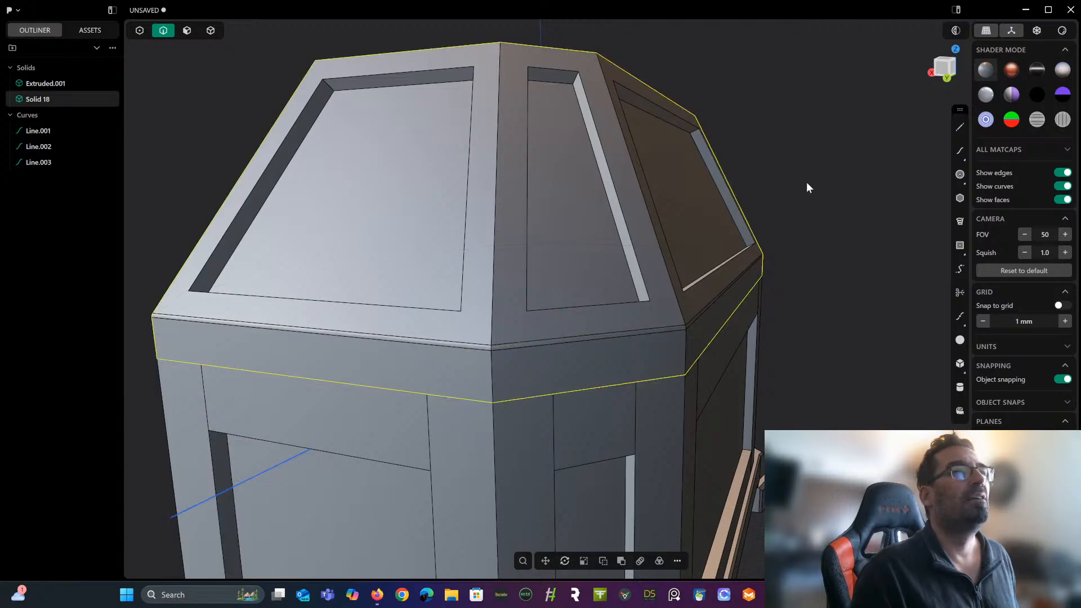
# Fillet all eight corner edges of the lid, running down its slopes and lower band, by 6.6 mm.
pyautogui.click(684, 335)
pyautogui.press('f')
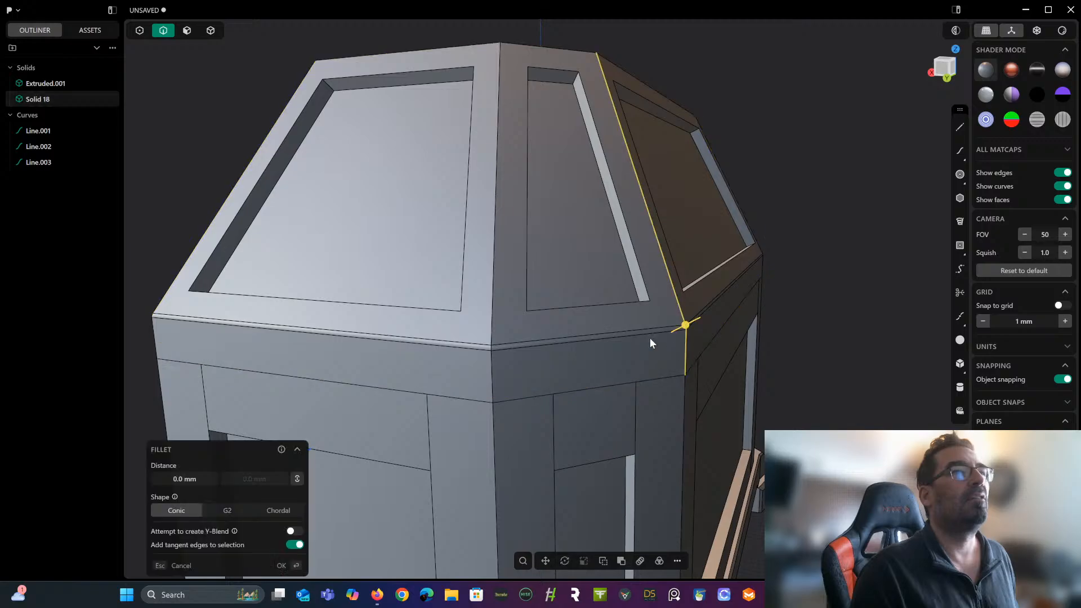
pyautogui.click(493, 371)
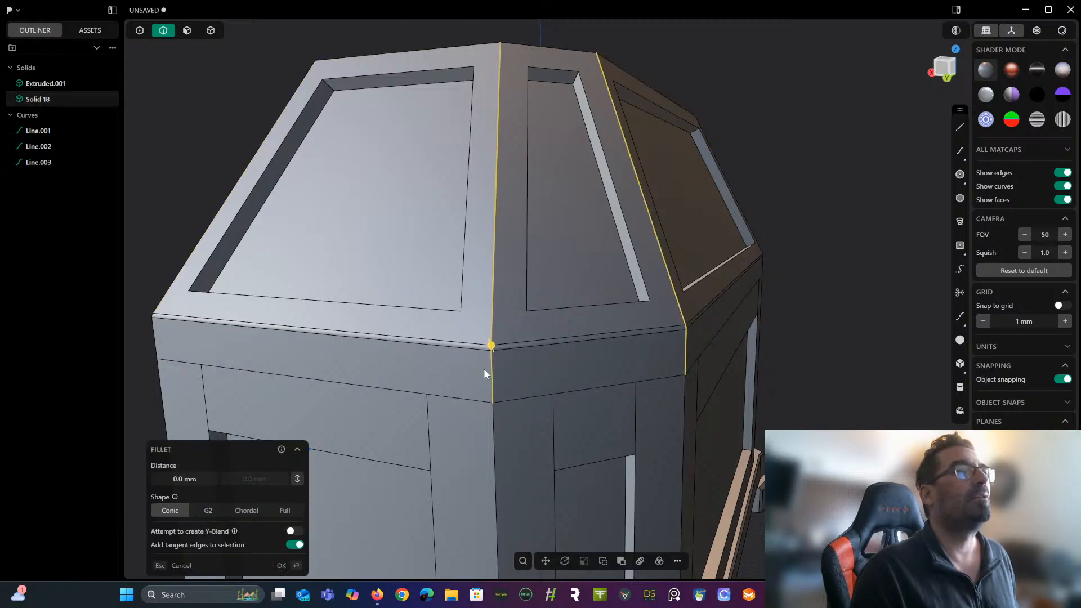
pyautogui.click(159, 337)
pyautogui.moveTo(159, 336); pyautogui.dragTo(636, 225, button='middle')
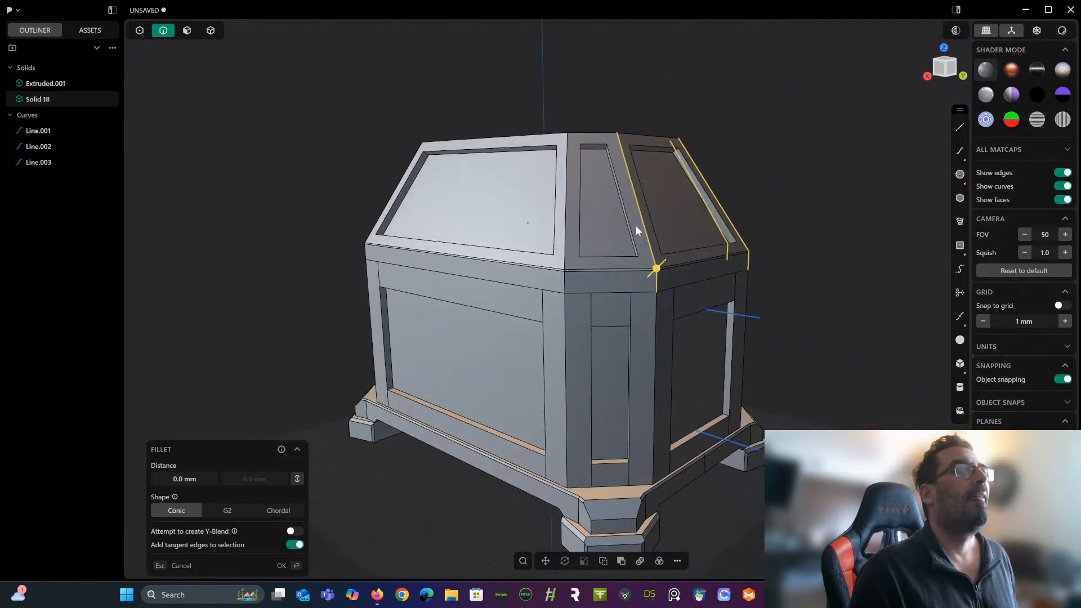
pyautogui.click(564, 279)
pyautogui.moveTo(564, 278); pyautogui.dragTo(666, 292, button='middle')
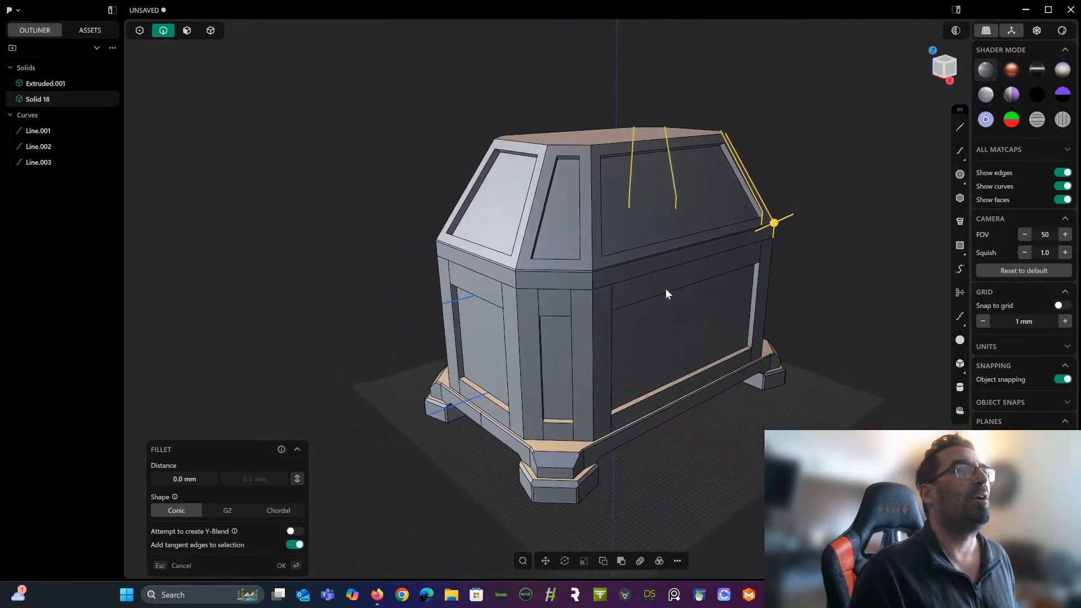
pyautogui.scroll(5, 529, 244)
pyautogui.click(543, 307)
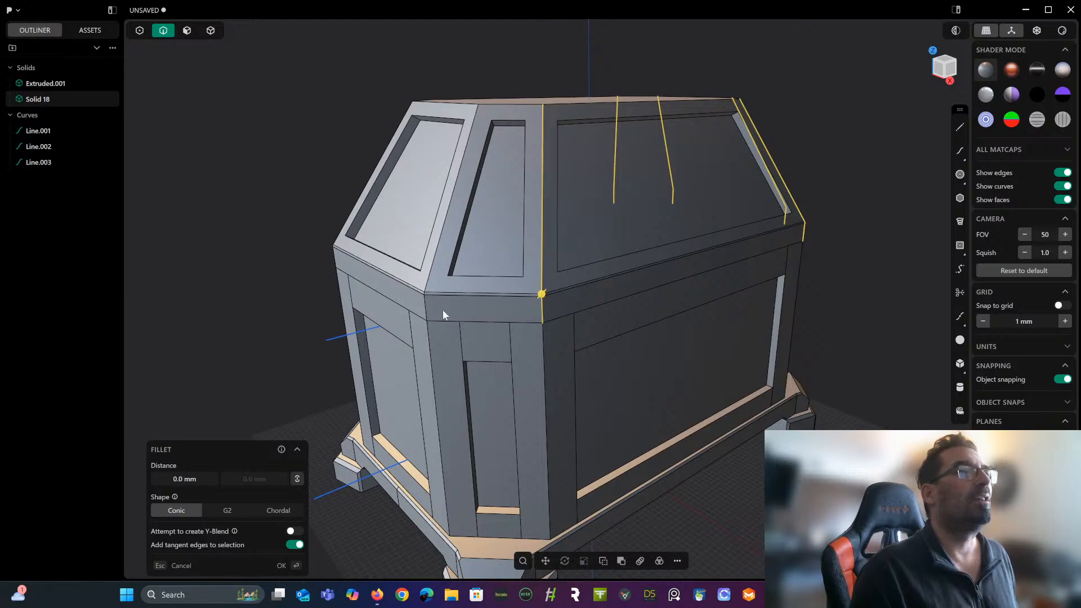
pyautogui.moveTo(360, 261); pyautogui.dragTo(598, 288, button='middle')
pyautogui.scroll(-2, 539, 268)
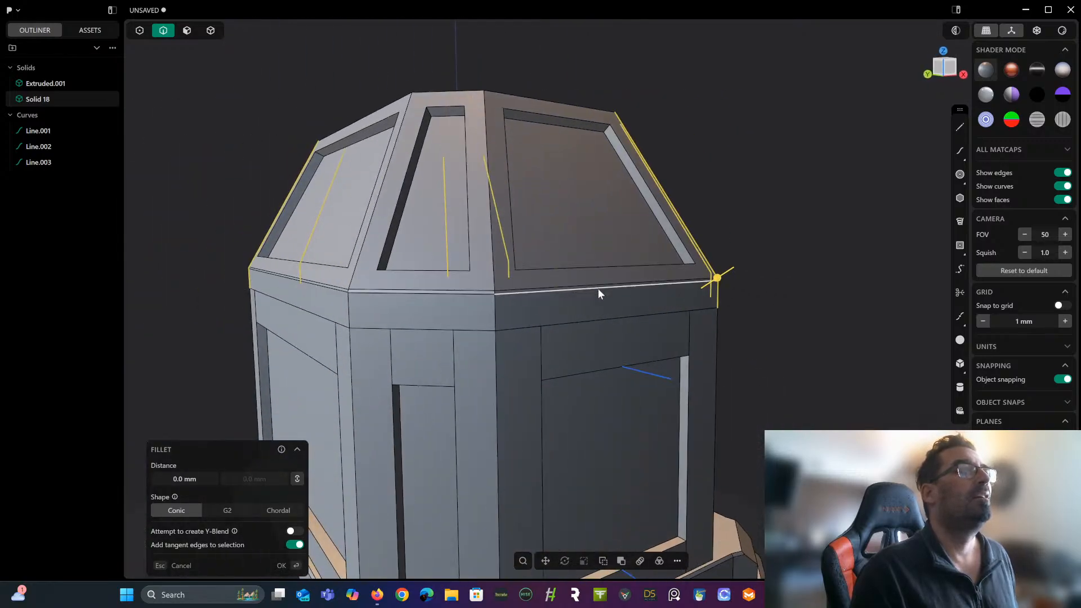
pyautogui.click(493, 308)
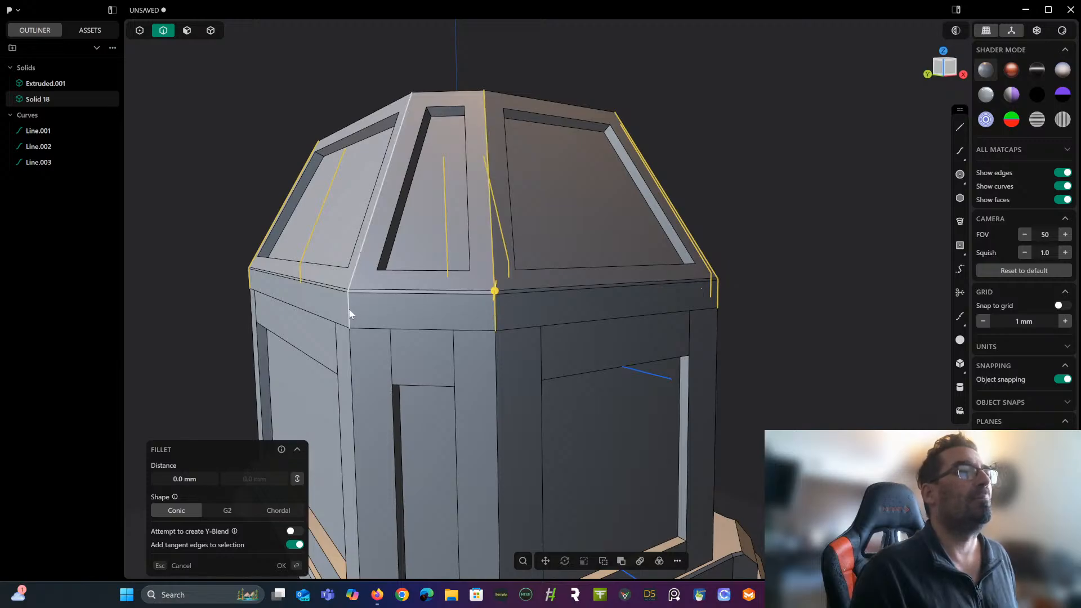
pyautogui.click(354, 309)
pyautogui.moveTo(353, 302); pyautogui.dragTo(405, 294, button='middle')
pyautogui.moveTo(457, 323); pyautogui.dragTo(453, 320)
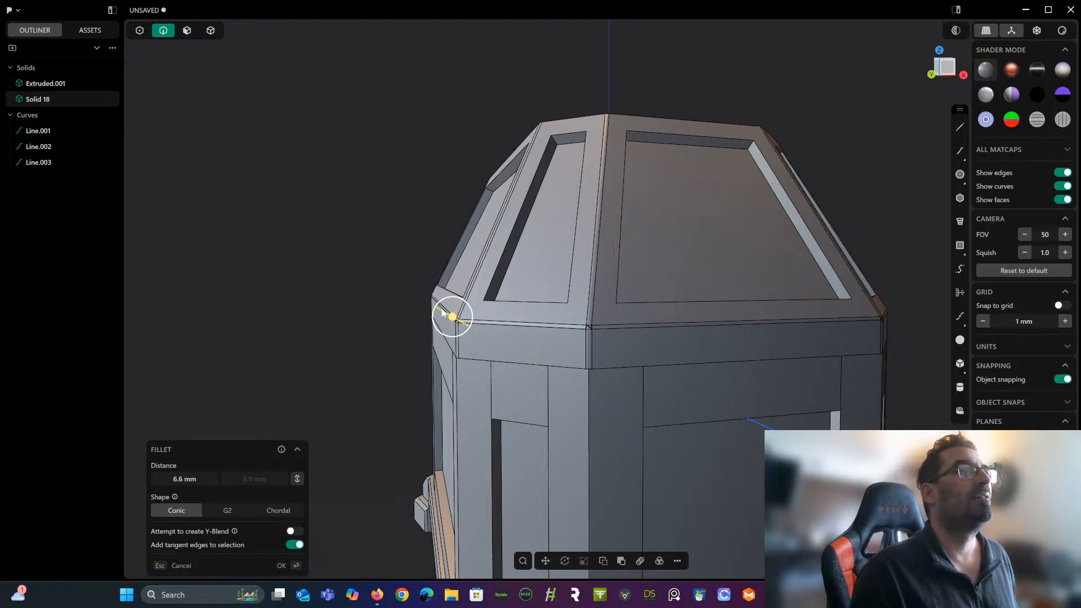
pyautogui.press('Return')
# Fillet the edge loop around the lid's flat top face by about 8.25 mm.
pyautogui.moveTo(390, 158); pyautogui.dragTo(559, 214, button='middle')
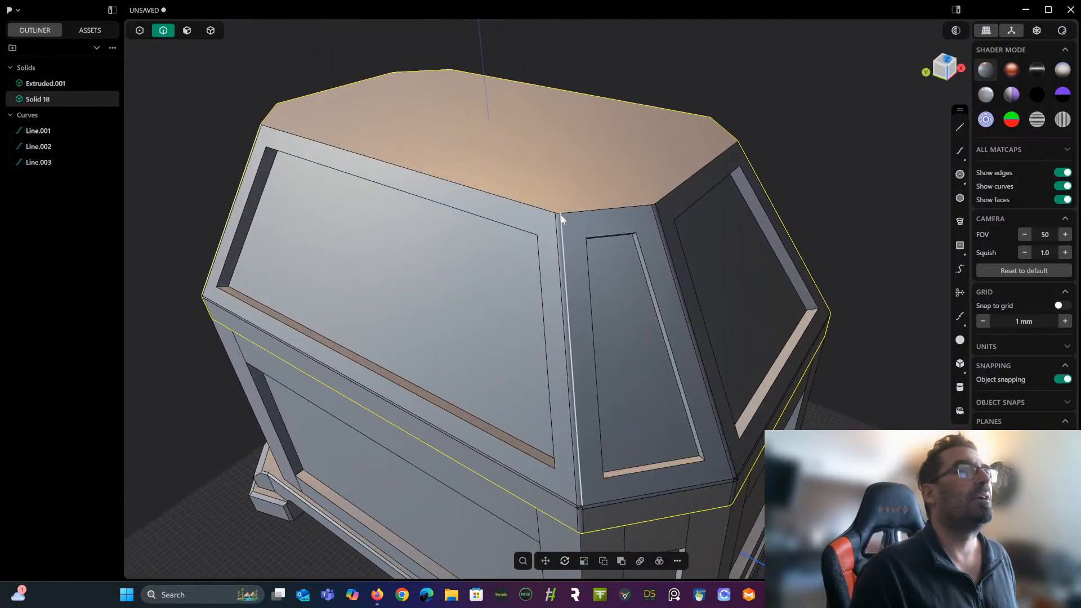
pyautogui.click(556, 214)
pyautogui.press('f')
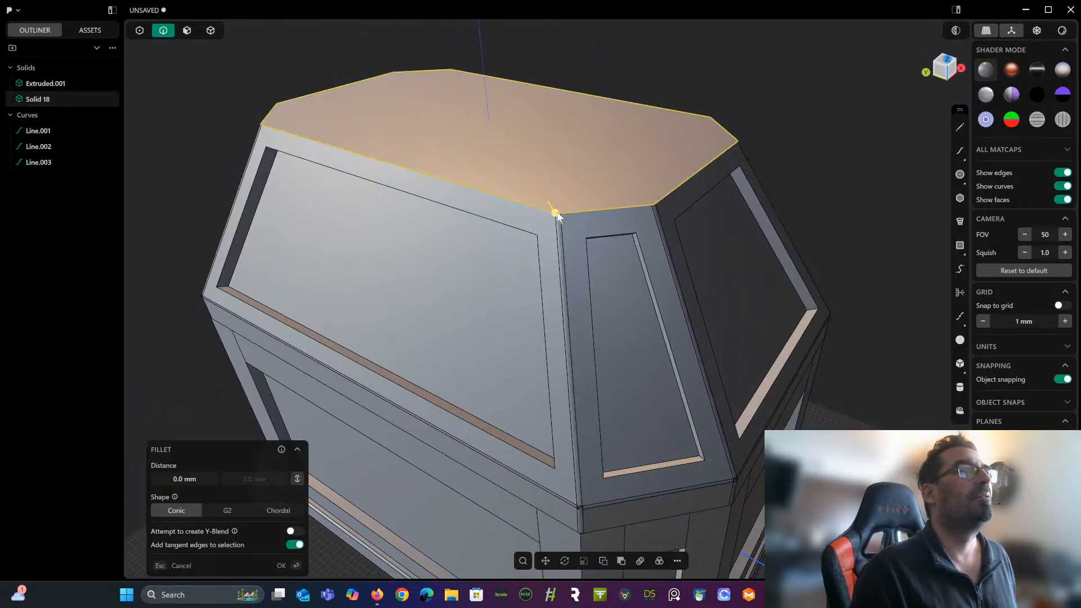
pyautogui.moveTo(562, 207); pyautogui.dragTo(554, 210)
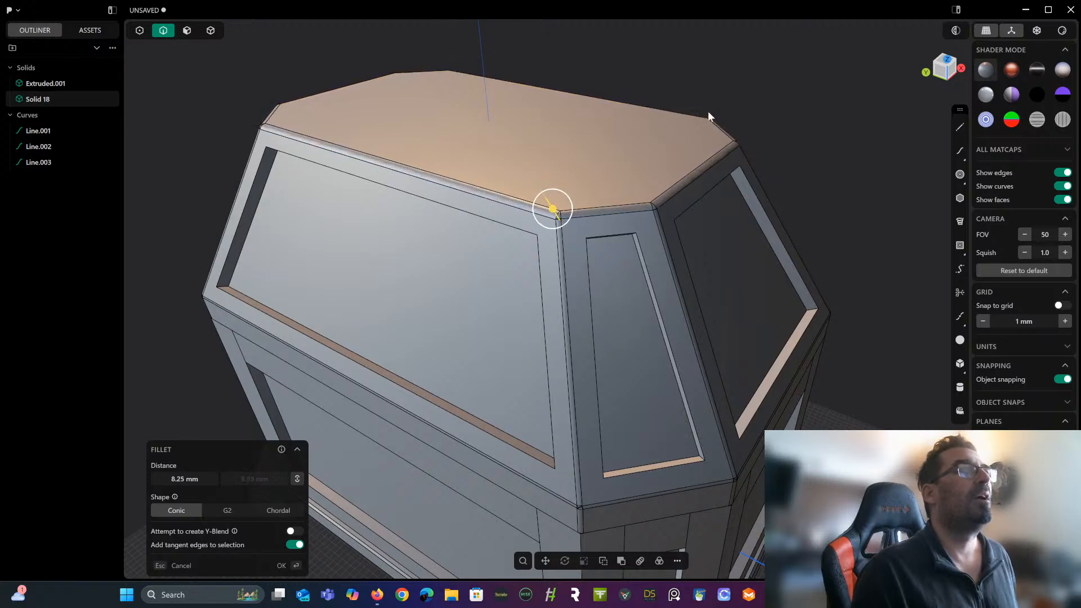
pyautogui.press('Return')
pyautogui.moveTo(655, 210); pyautogui.dragTo(643, 238, button='middle')
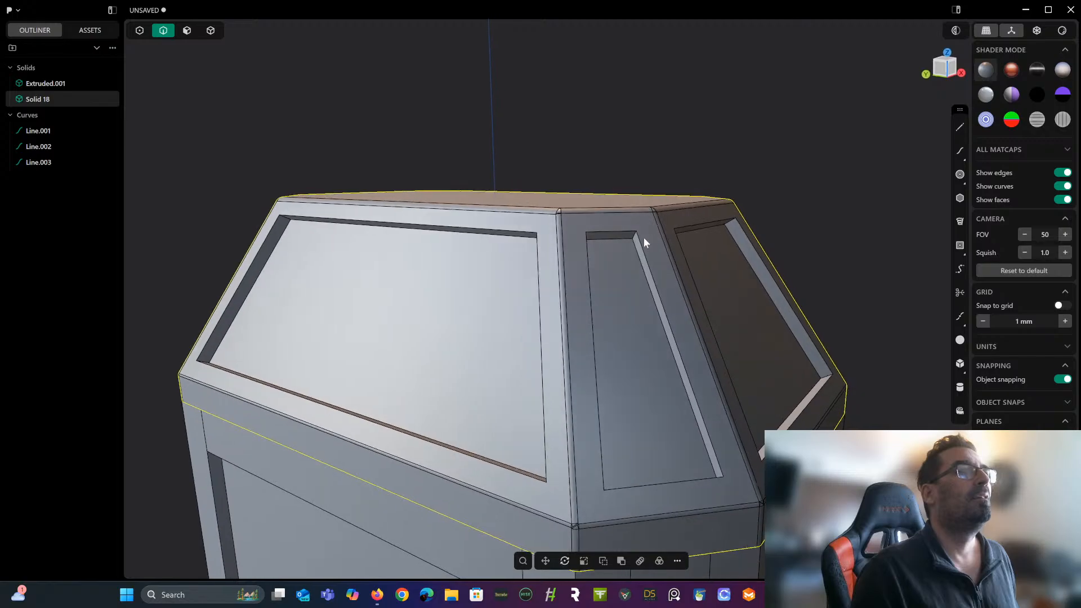
pyautogui.scroll(2, 639, 237)
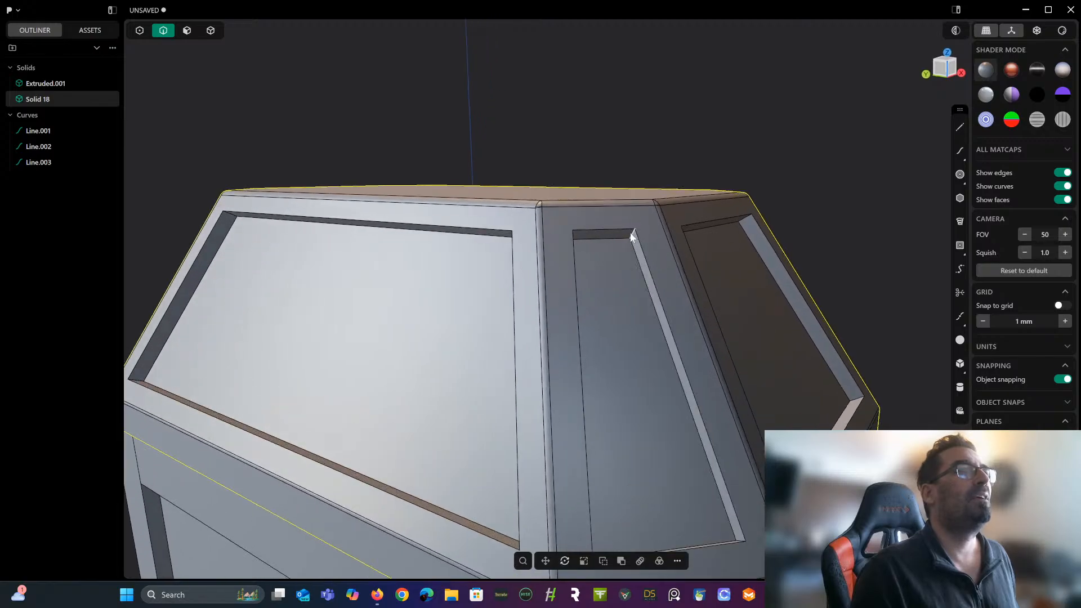
pyautogui.click(632, 234)
pyautogui.press('f')
pyautogui.moveTo(654, 348); pyautogui.dragTo(673, 188, button='middle')
pyautogui.scroll(3, 669, 184)
pyautogui.scroll(-3, 650, 187)
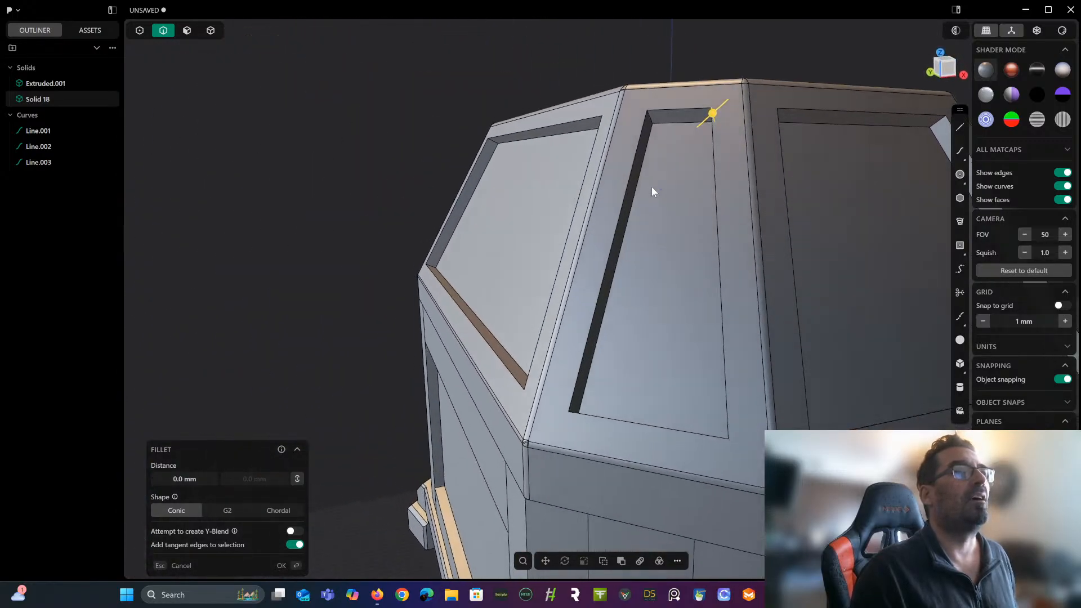
pyautogui.scroll(-3, 663, 148)
pyautogui.moveTo(663, 151); pyautogui.dragTo(677, 180, button='middle')
pyautogui.scroll(1, 676, 179)
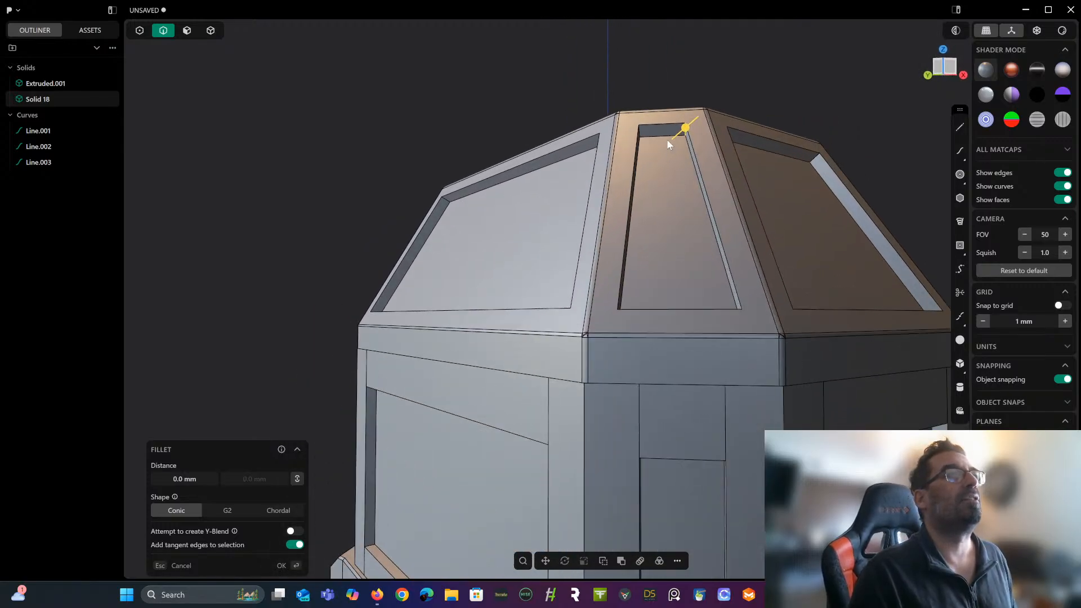
pyautogui.keyDown('shift'); pyautogui.moveTo(666, 139); pyautogui.dragTo(703, 185, button='middle'); pyautogui.keyUp('shift')
pyautogui.scroll(2, 604, 179)
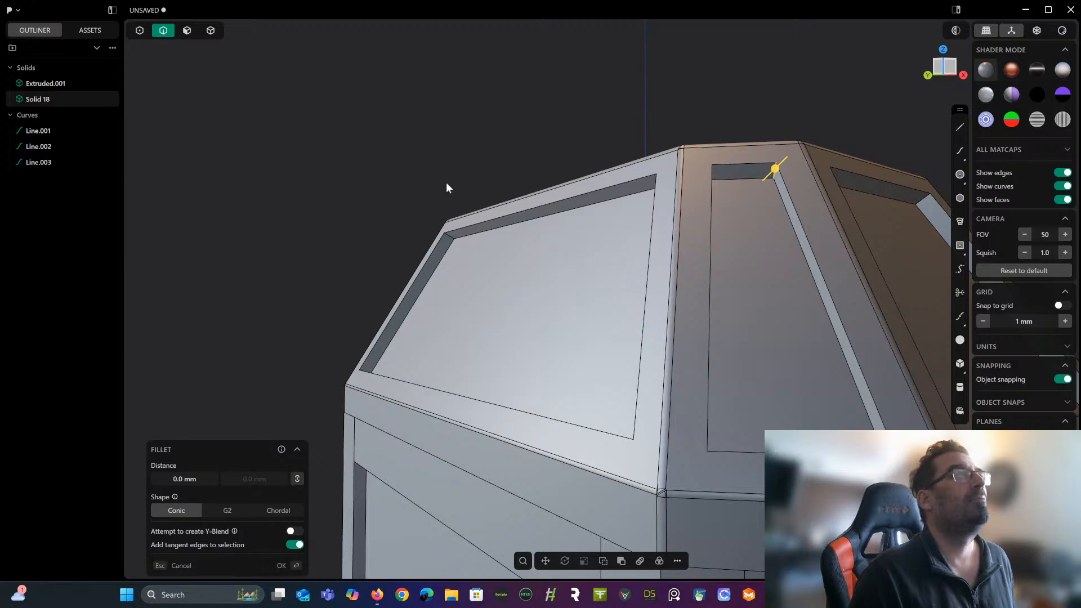
pyautogui.press('Escape')
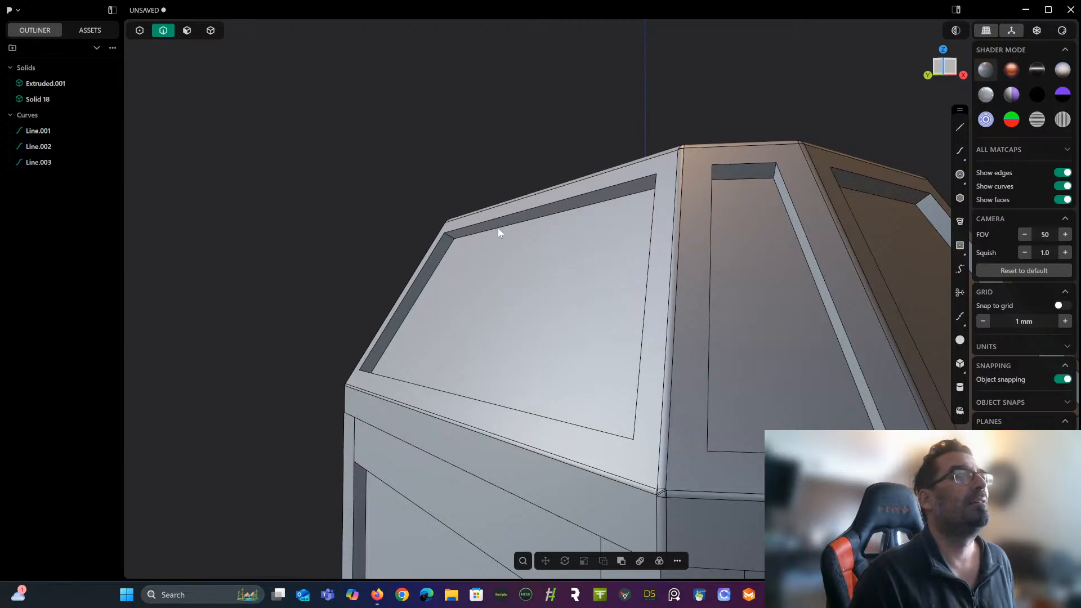
pyautogui.click(525, 213)
pyautogui.press('f')
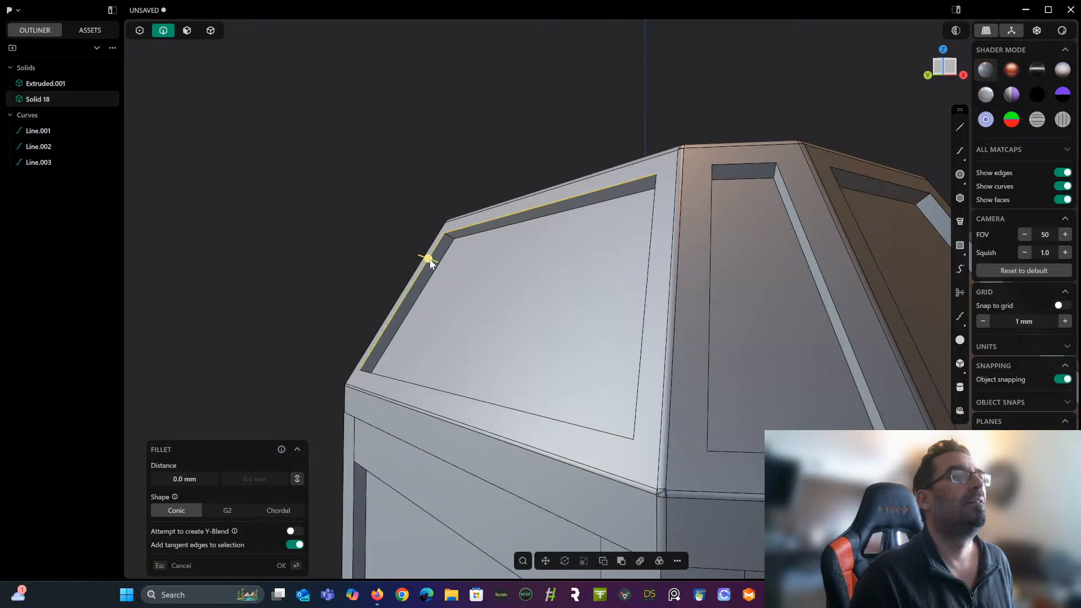
pyautogui.click(653, 210)
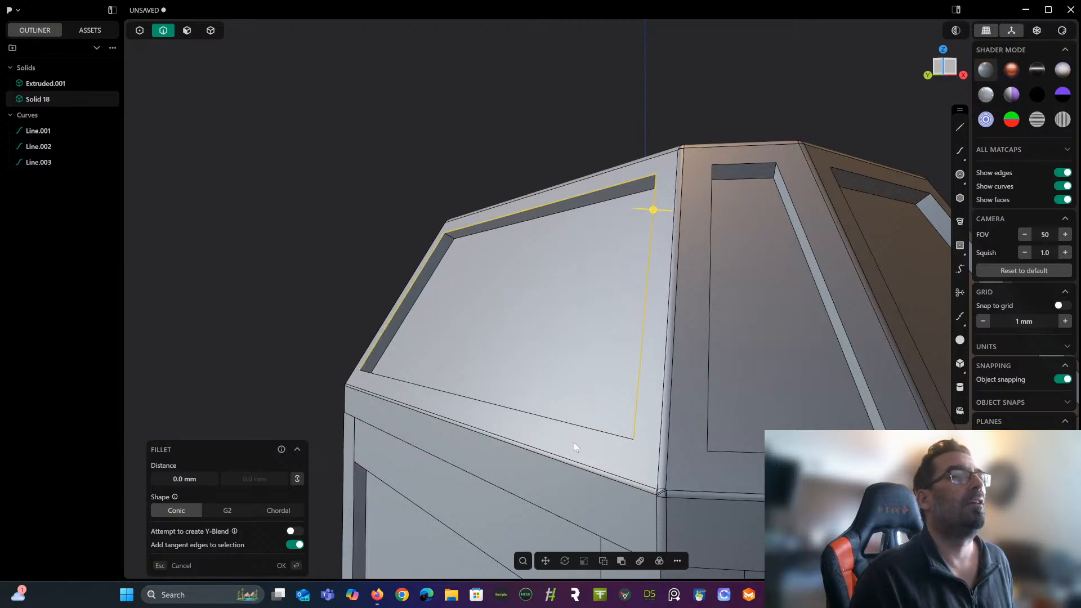
pyautogui.click(578, 424)
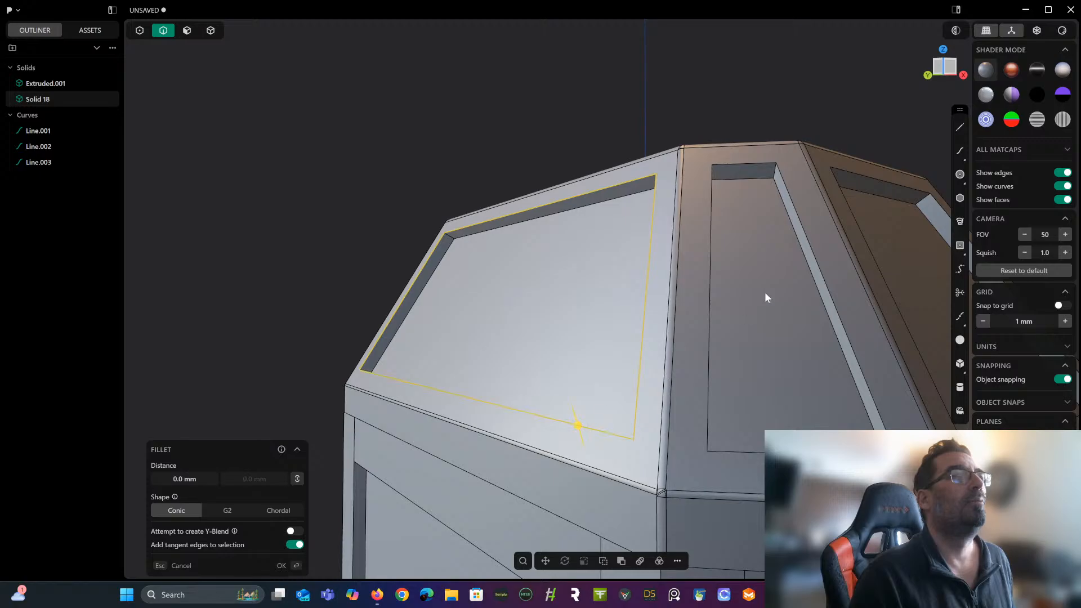
# Fillet the four short corner edges inside the recess of the lid's narrow corner panel with a small radius.
pyautogui.click(770, 178)
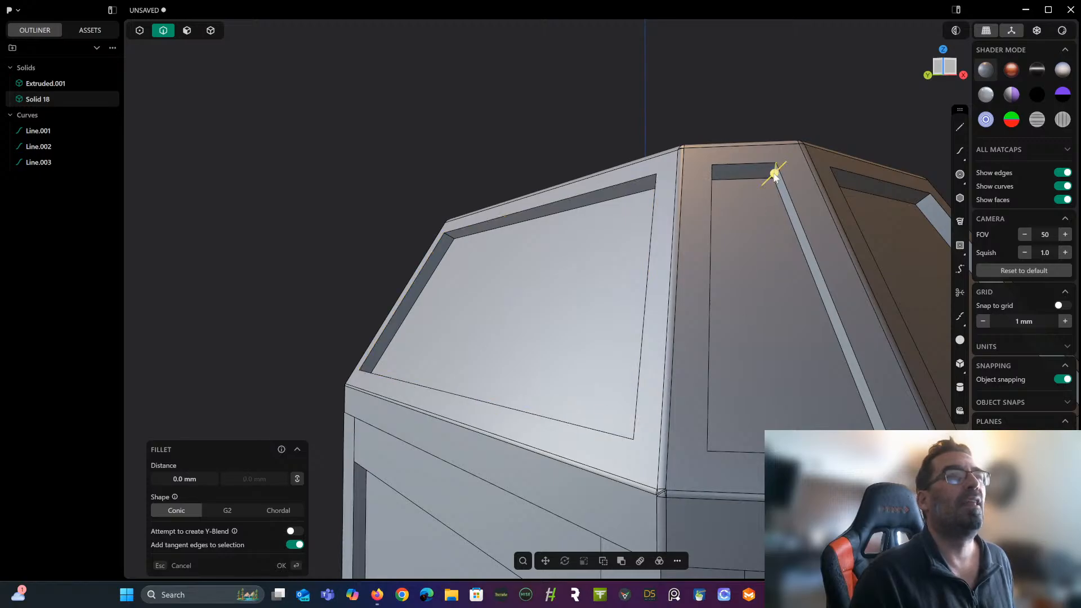
pyautogui.moveTo(772, 172); pyautogui.dragTo(719, 201, button='middle')
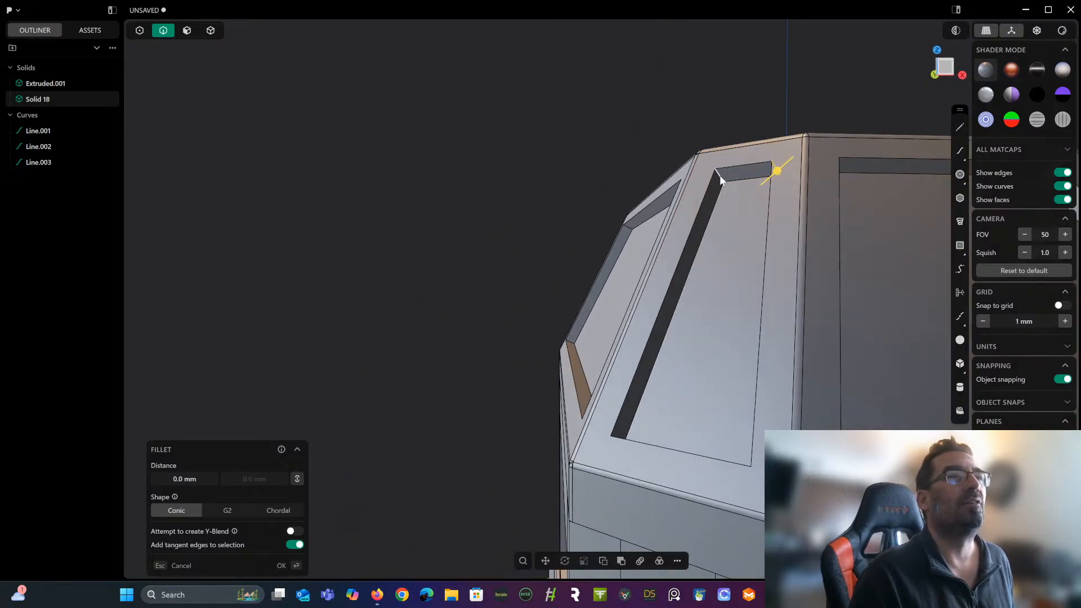
pyautogui.click(722, 180)
pyautogui.moveTo(721, 237); pyautogui.dragTo(633, 364, button='middle')
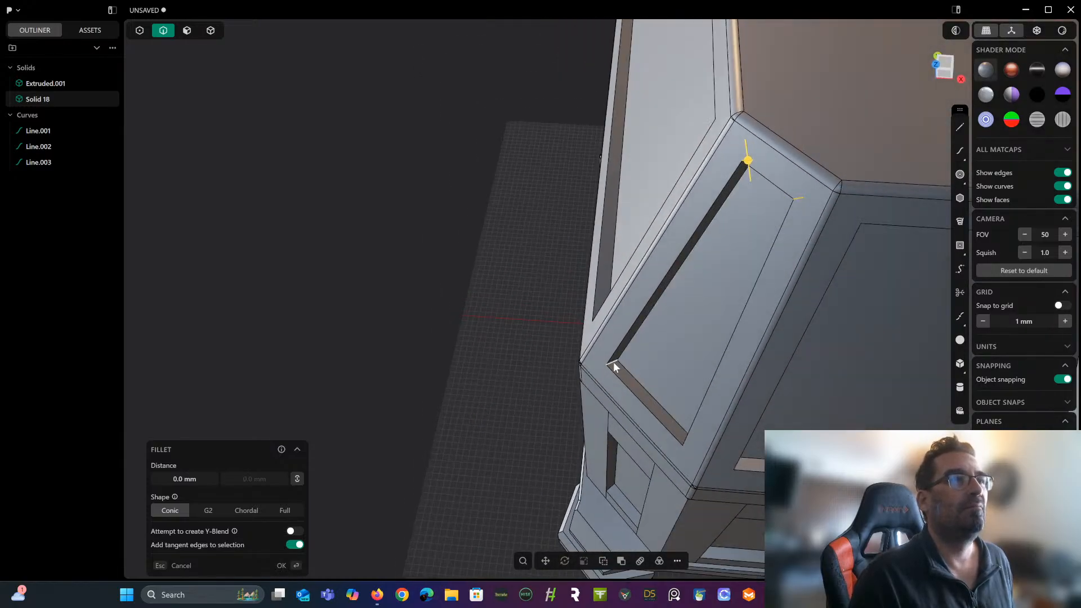
pyautogui.click(614, 363)
pyautogui.moveTo(613, 364); pyautogui.dragTo(772, 353, button='middle')
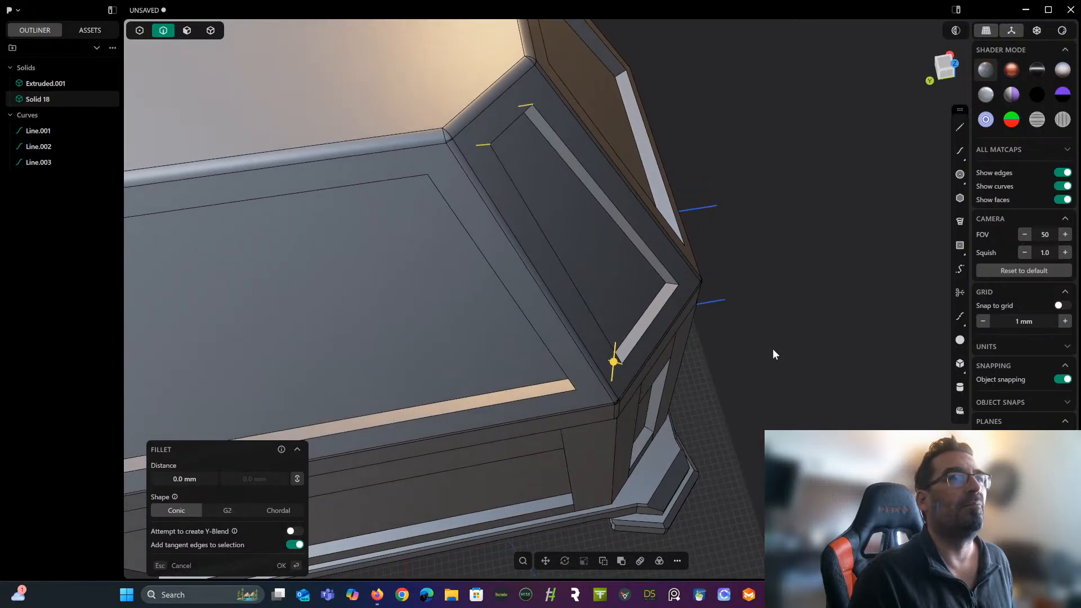
pyautogui.click(669, 285)
pyautogui.moveTo(669, 284); pyautogui.dragTo(669, 285)
pyautogui.press('Return')
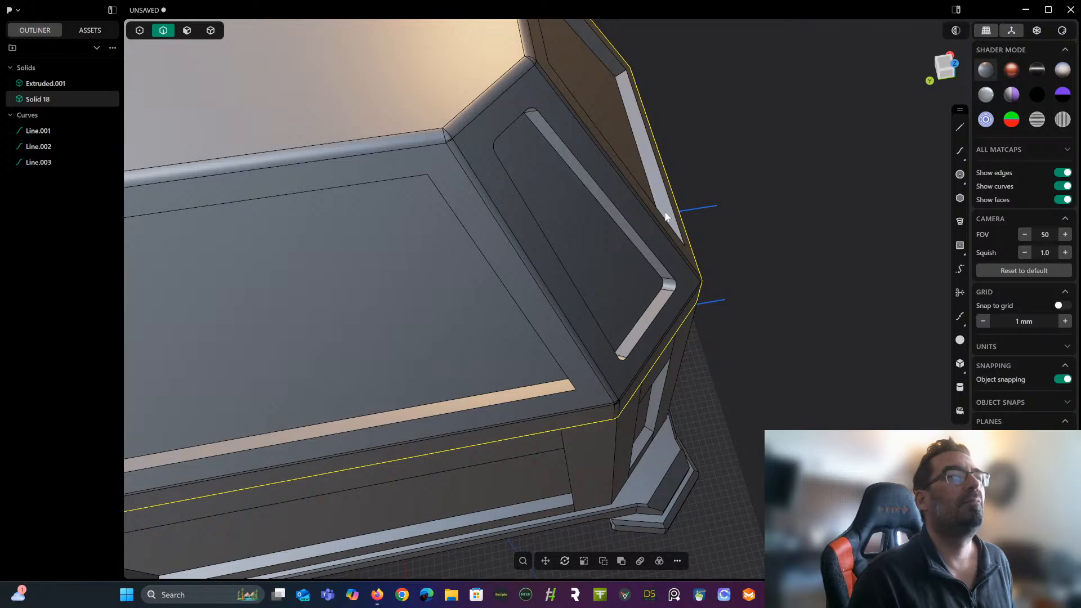
# Undo the corner fillets in the narrow lid panel's recess and clear the selection.
pyautogui.scroll(-2, 827, 326)
pyautogui.scroll(-2, 436, 136)
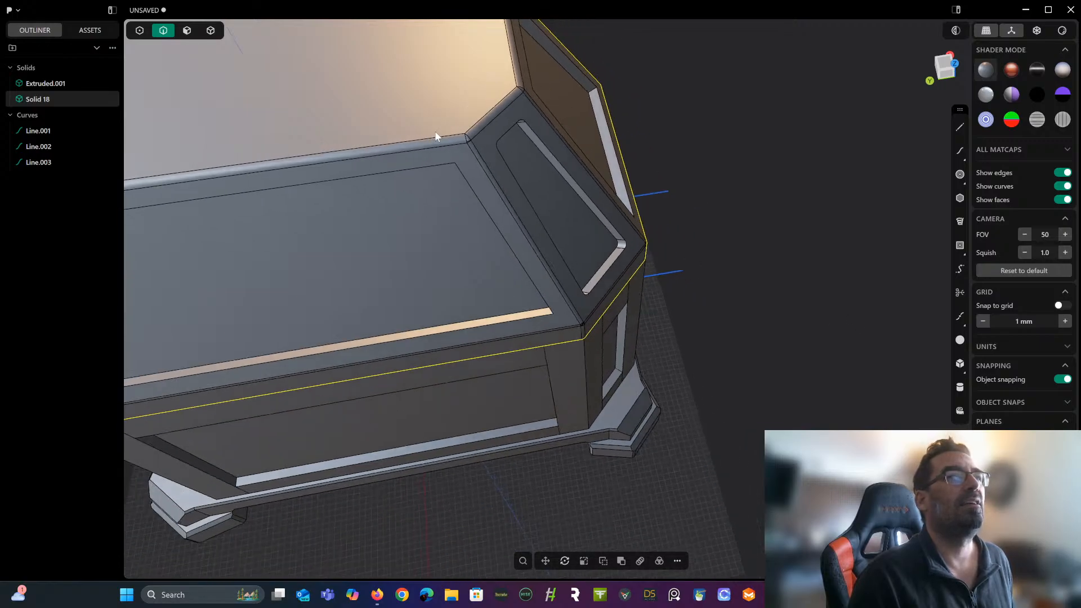
pyautogui.moveTo(242, 217); pyautogui.dragTo(224, 221, button='middle')
pyautogui.hotkey('ctrl', 'z')
pyautogui.press('b')
pyautogui.moveTo(462, 221); pyautogui.dragTo(308, 154, button='middle')
pyautogui.press('Escape')
pyautogui.scroll(-2, 404, 191)
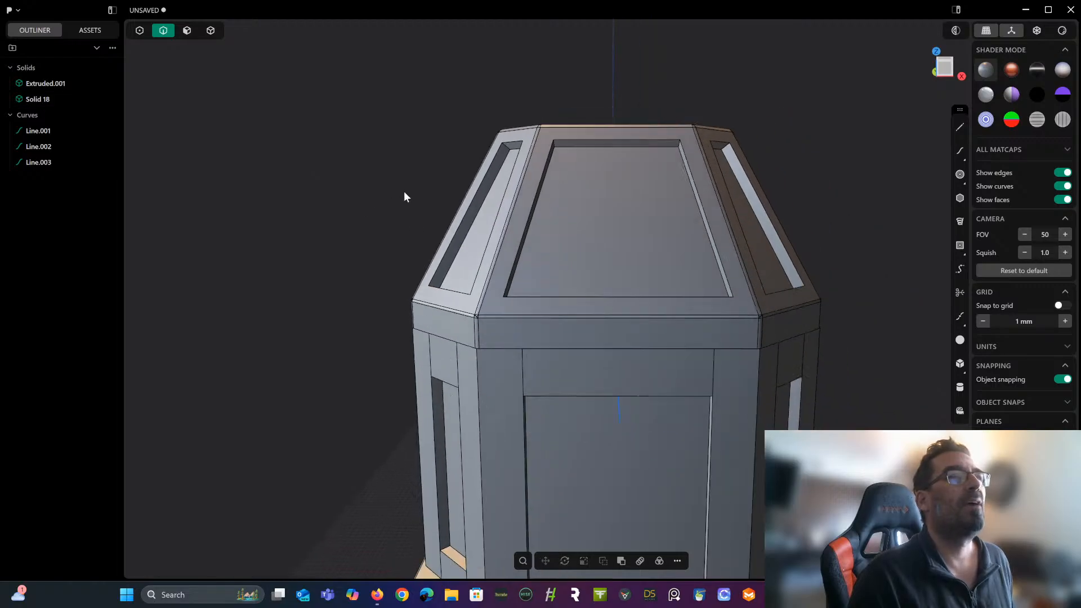
# Examine the lid's recessed panels, the chest body and the footed base from several sides.
pyautogui.moveTo(404, 192); pyautogui.dragTo(364, 248, button='middle')
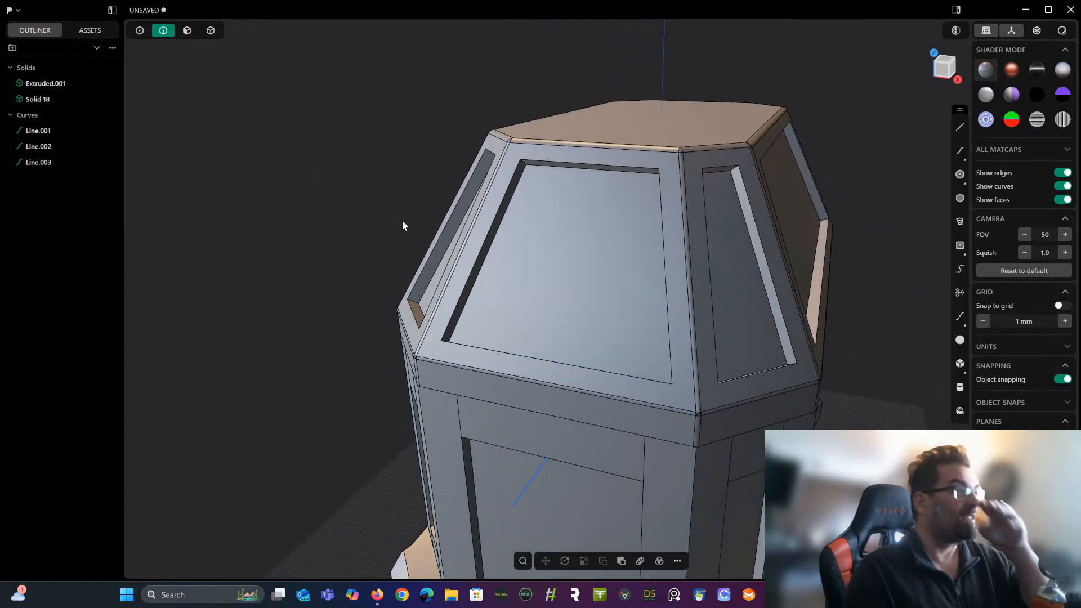
pyautogui.moveTo(513, 245); pyautogui.dragTo(627, 82, button='middle')
pyautogui.moveTo(584, 219); pyautogui.dragTo(480, 165, button='middle')
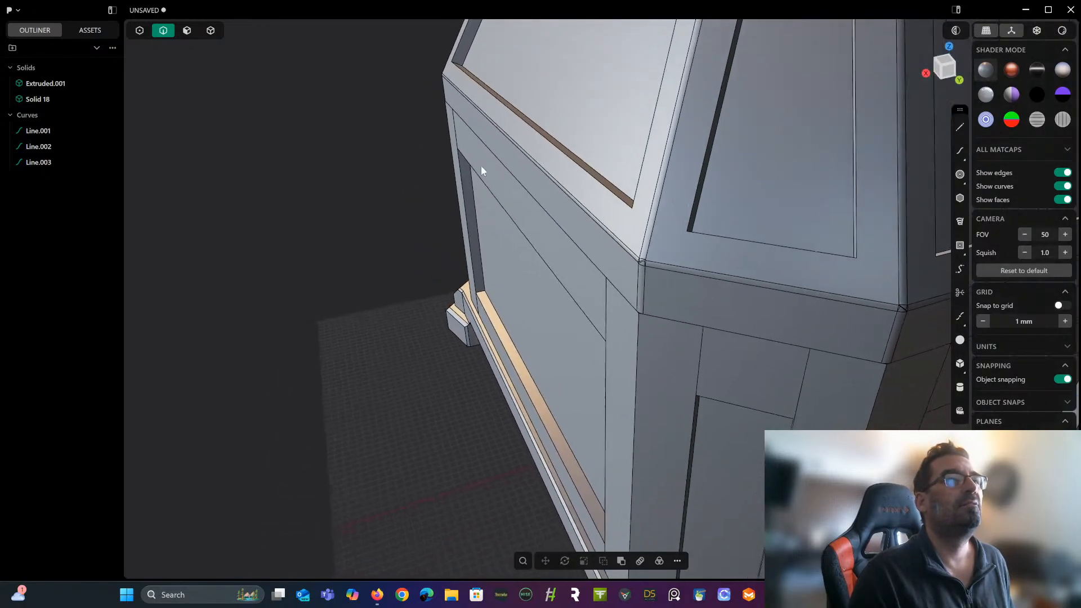
pyautogui.scroll(-5, 565, 169)
pyautogui.moveTo(565, 169); pyautogui.dragTo(639, 163, button='middle')
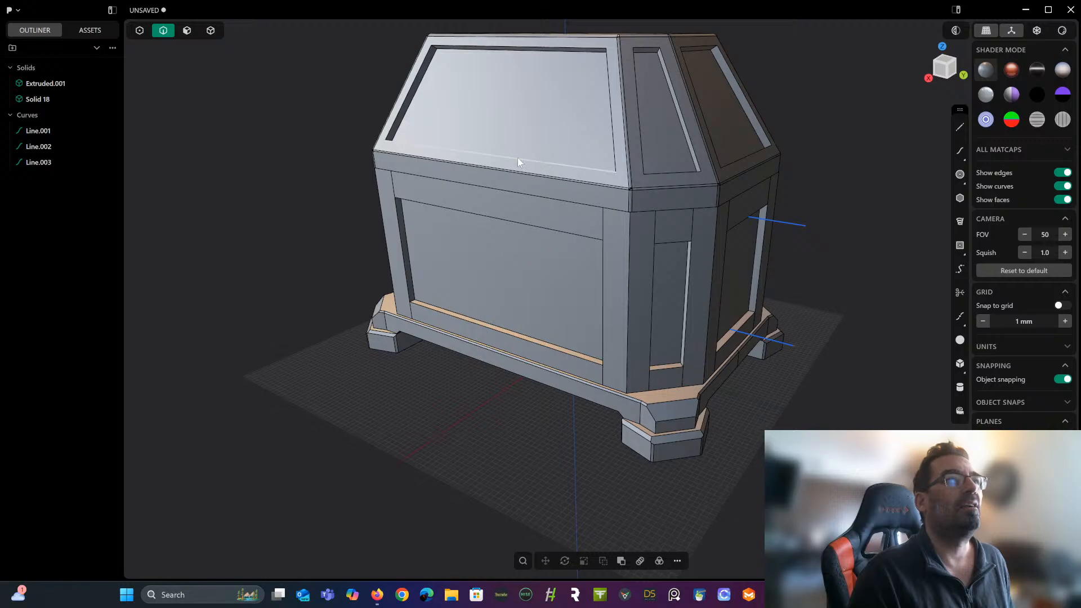
pyautogui.scroll(2, 499, 160)
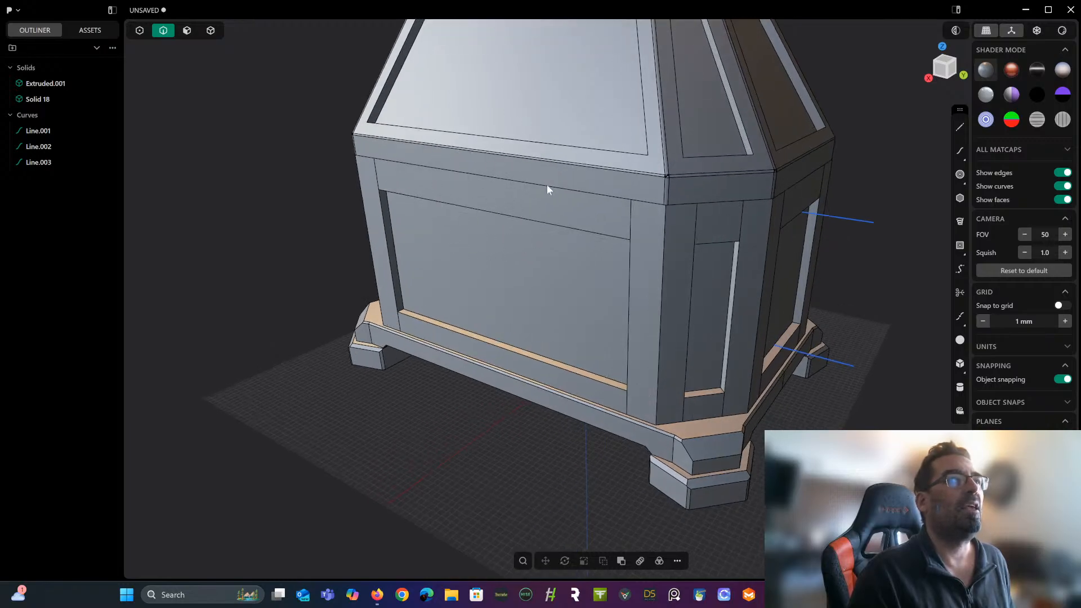
pyautogui.scroll(-3, 545, 127)
pyautogui.moveTo(545, 127); pyautogui.dragTo(478, 215, button='middle')
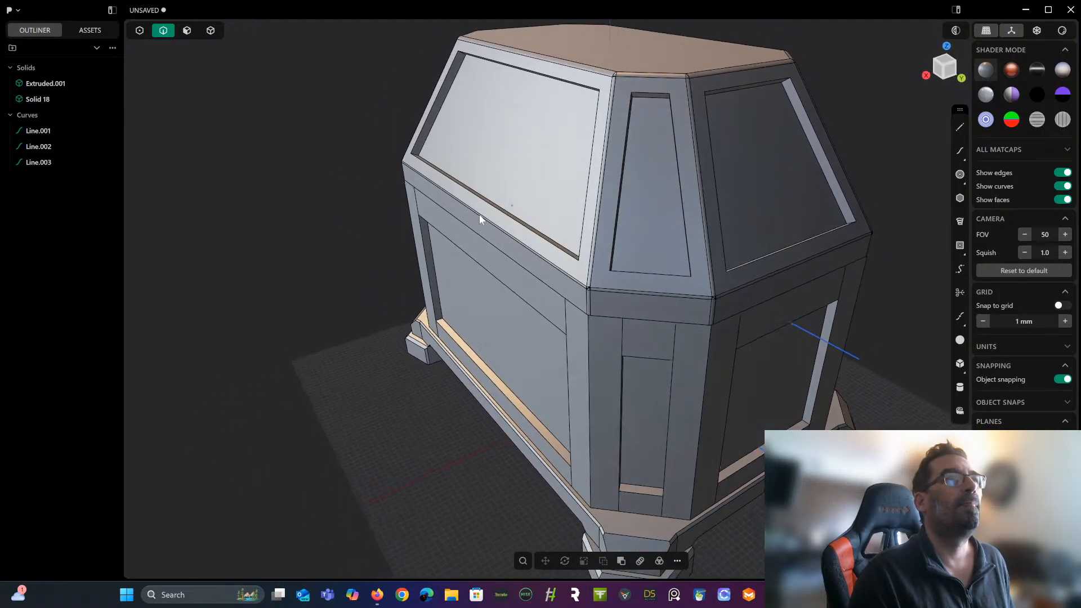
pyautogui.moveTo(519, 157); pyautogui.dragTo(577, 218, button='middle')
pyautogui.scroll(2, 579, 130)
pyautogui.scroll(1, 574, 233)
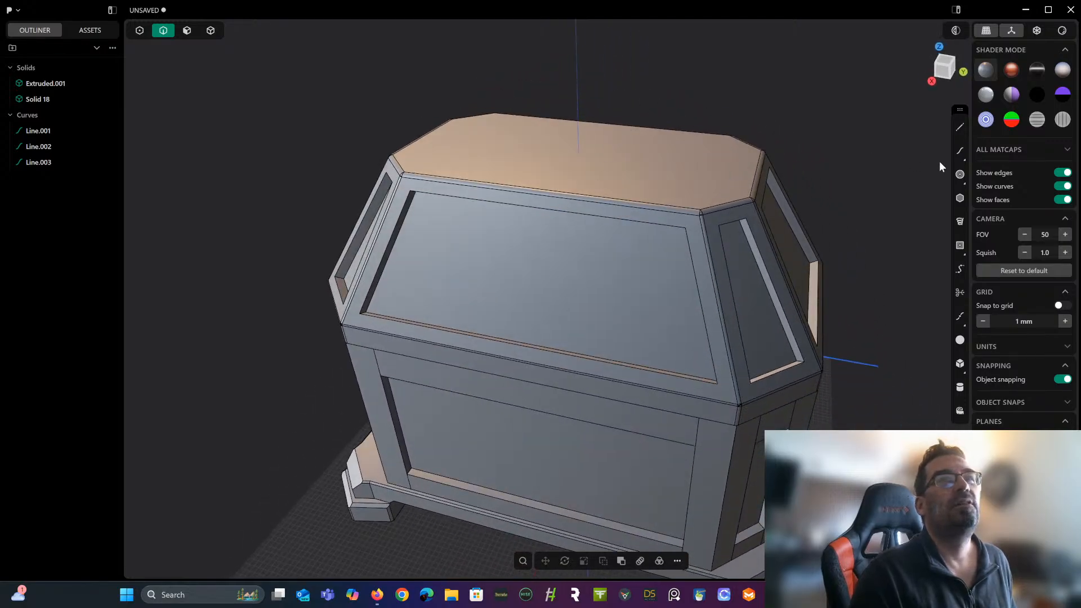
# Draw a straight line on the lid's flat top face from its centre along the positive Y axis.
pyautogui.click(959, 175)
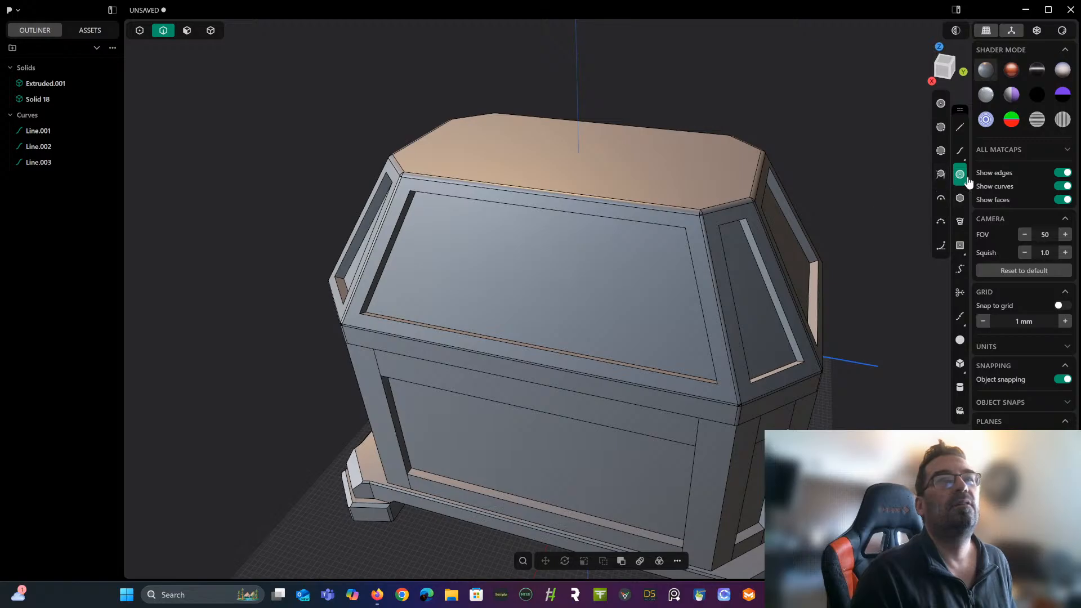
pyautogui.click(968, 182)
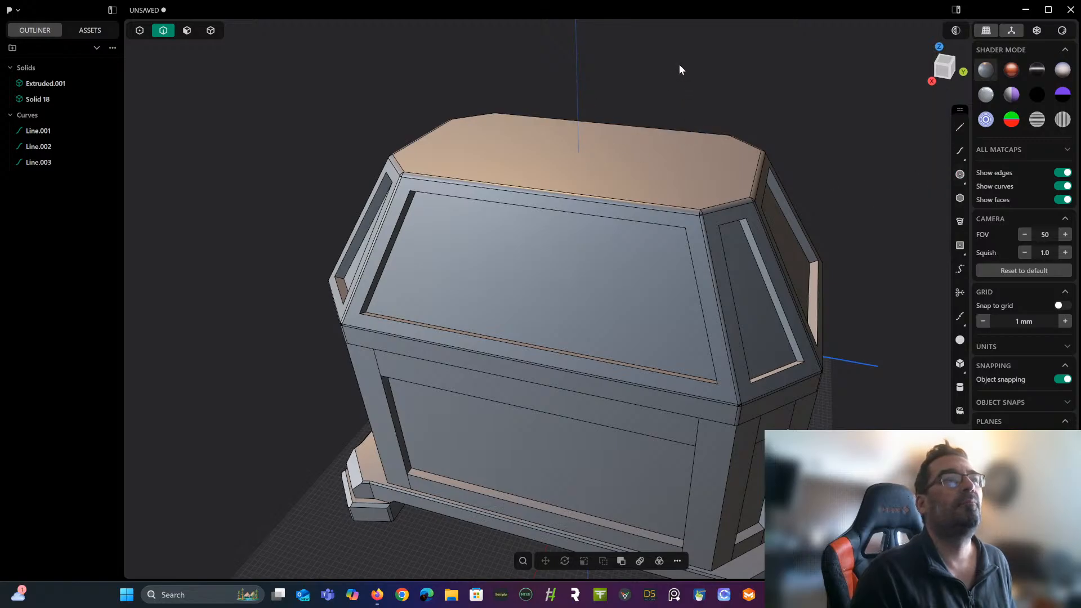
pyautogui.moveTo(679, 70); pyautogui.dragTo(702, 185, button='middle')
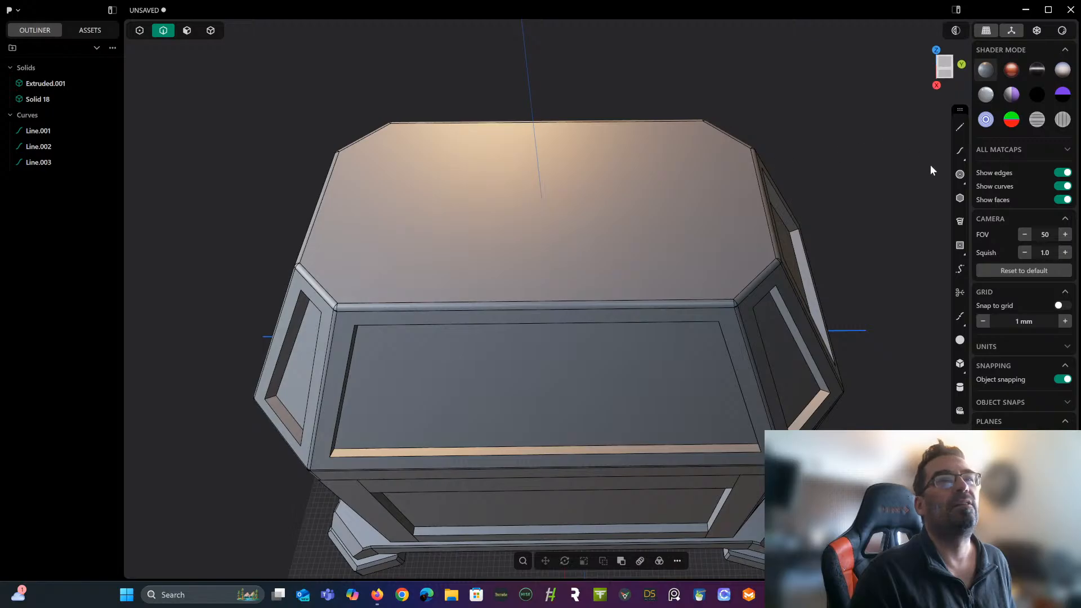
pyautogui.click(960, 199)
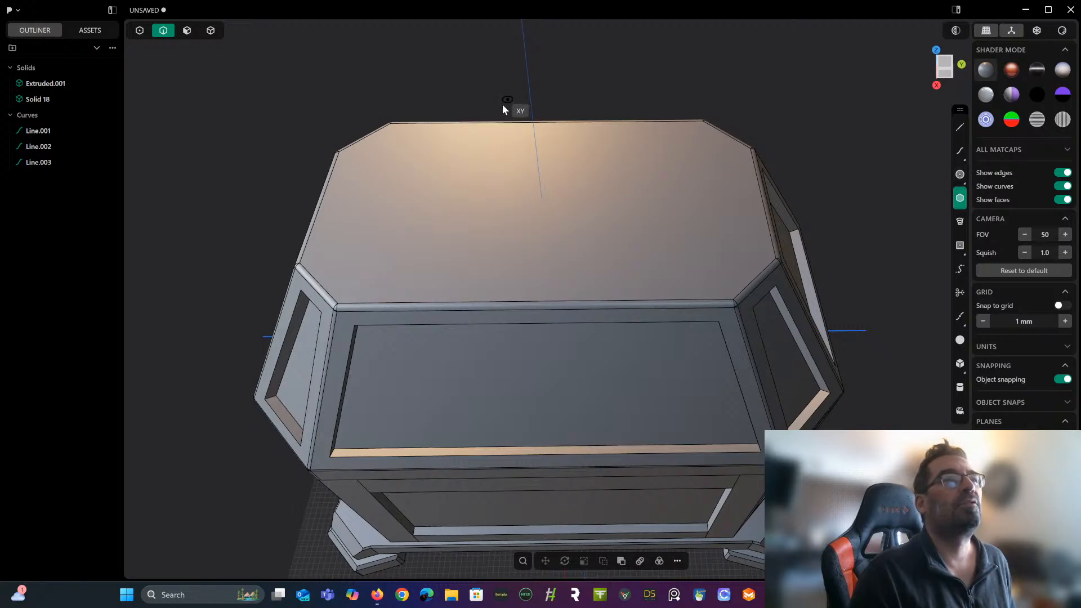
pyautogui.click(961, 128)
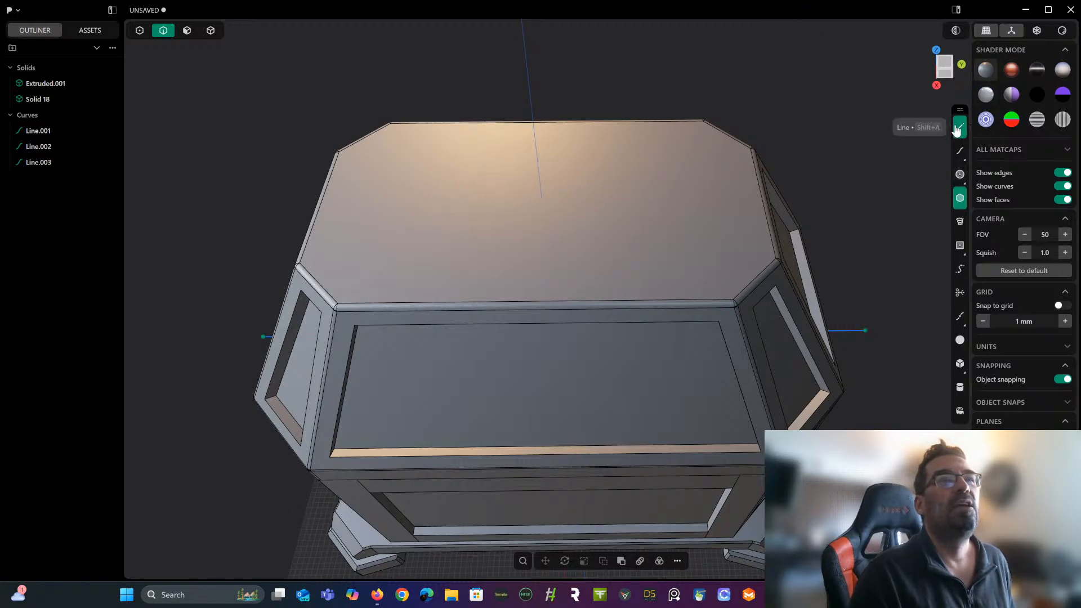
pyautogui.click(543, 202)
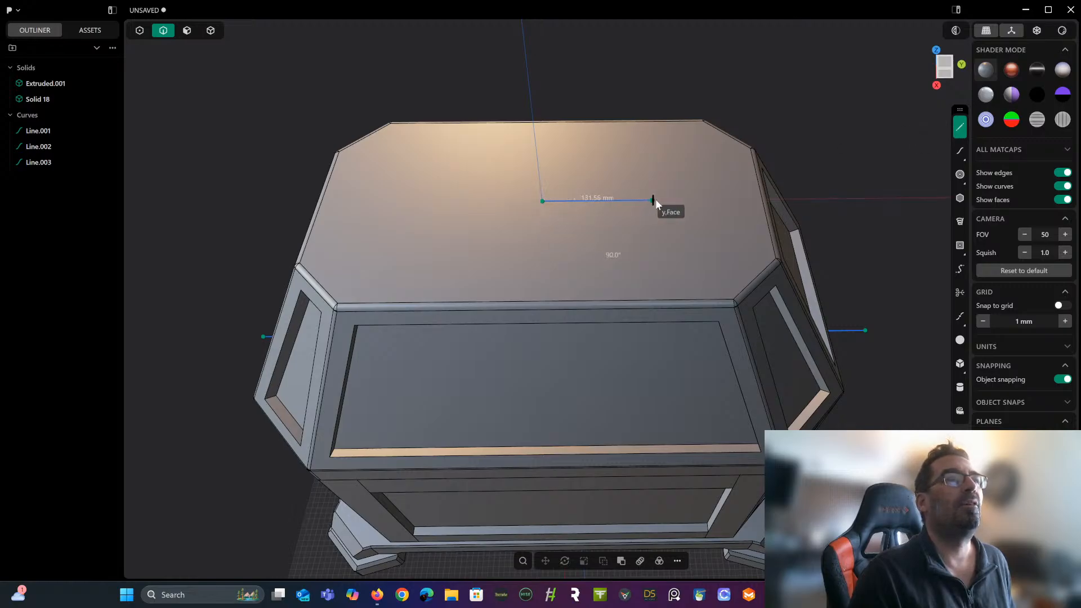
pyautogui.click(700, 207)
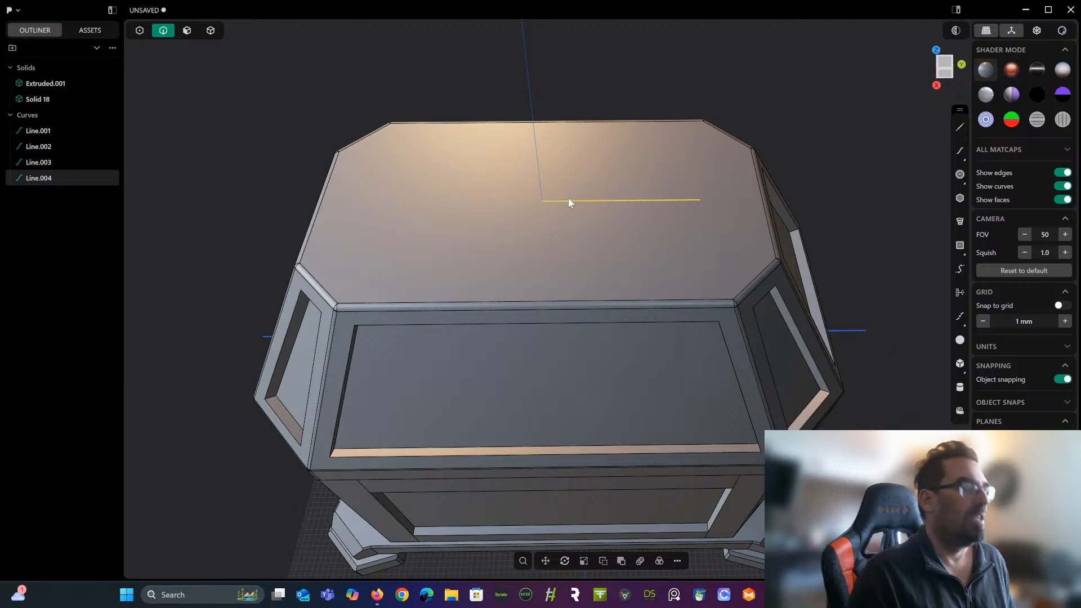
# Shorten the line on the lid's top face by moving its outer endpoint inward along its direction.
pyautogui.click(140, 32)
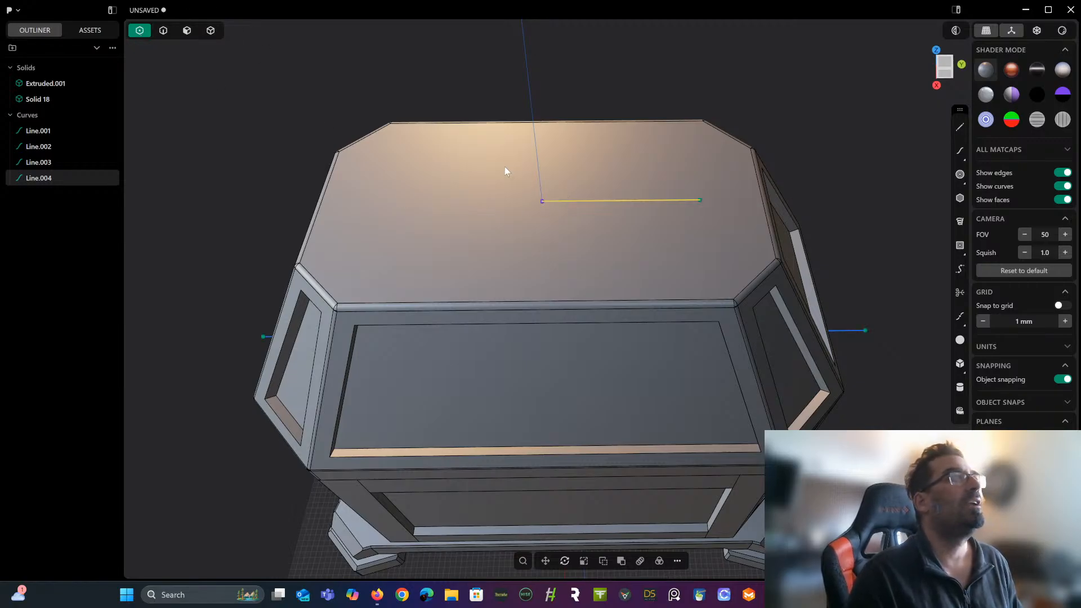
pyautogui.click(541, 201)
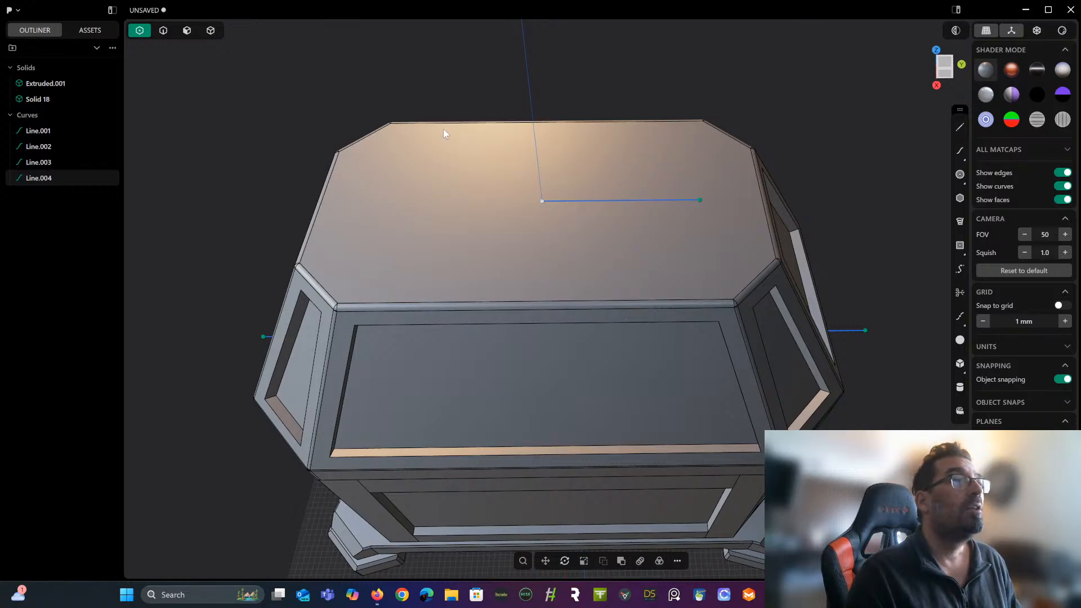
pyautogui.click(163, 31)
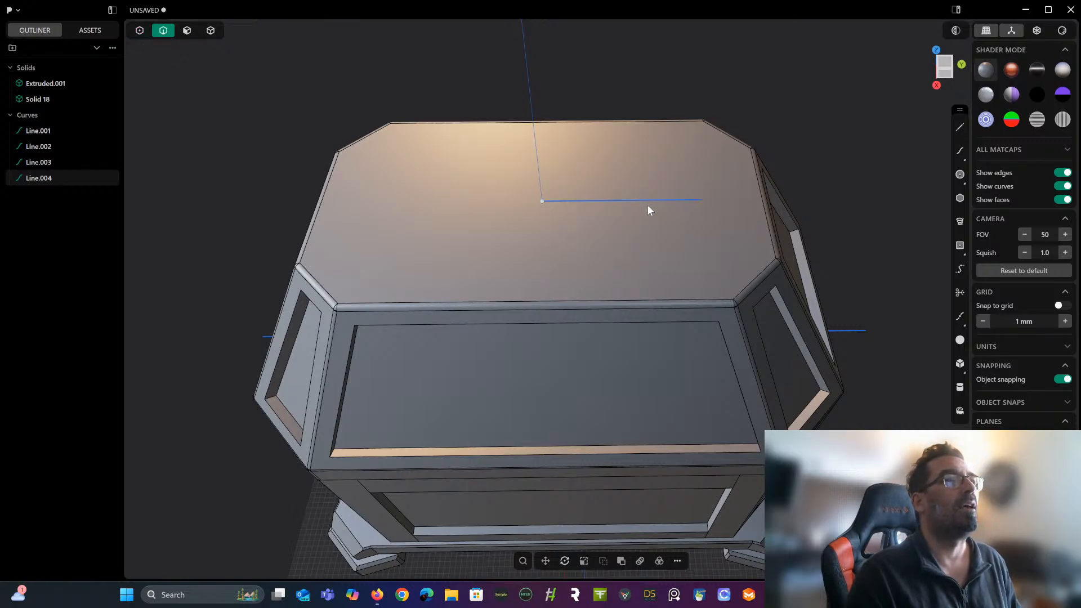
pyautogui.press('1')
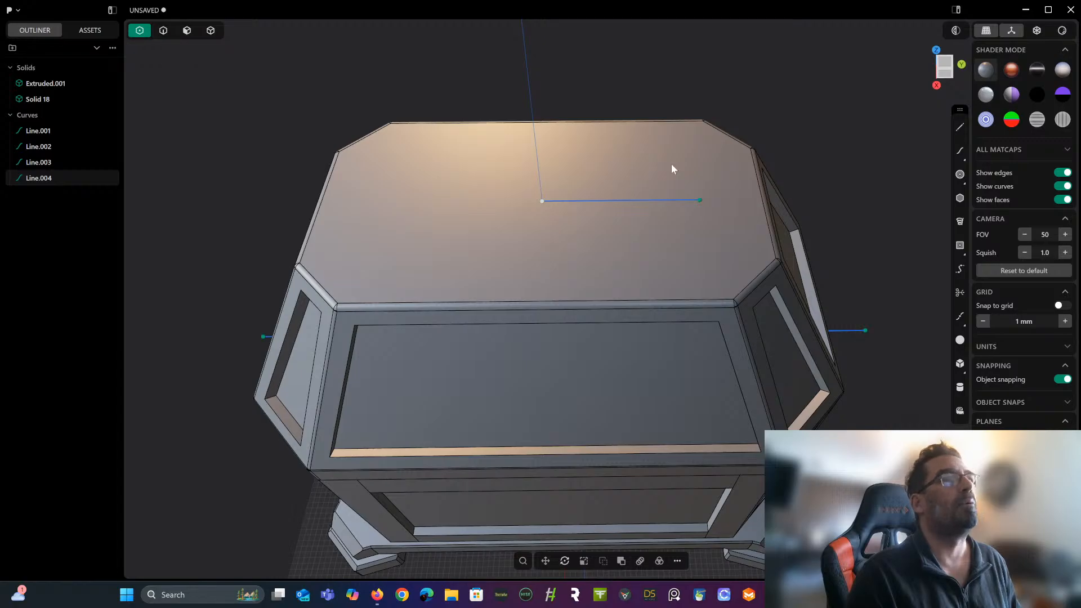
pyautogui.moveTo(699, 200); pyautogui.dragTo(662, 204)
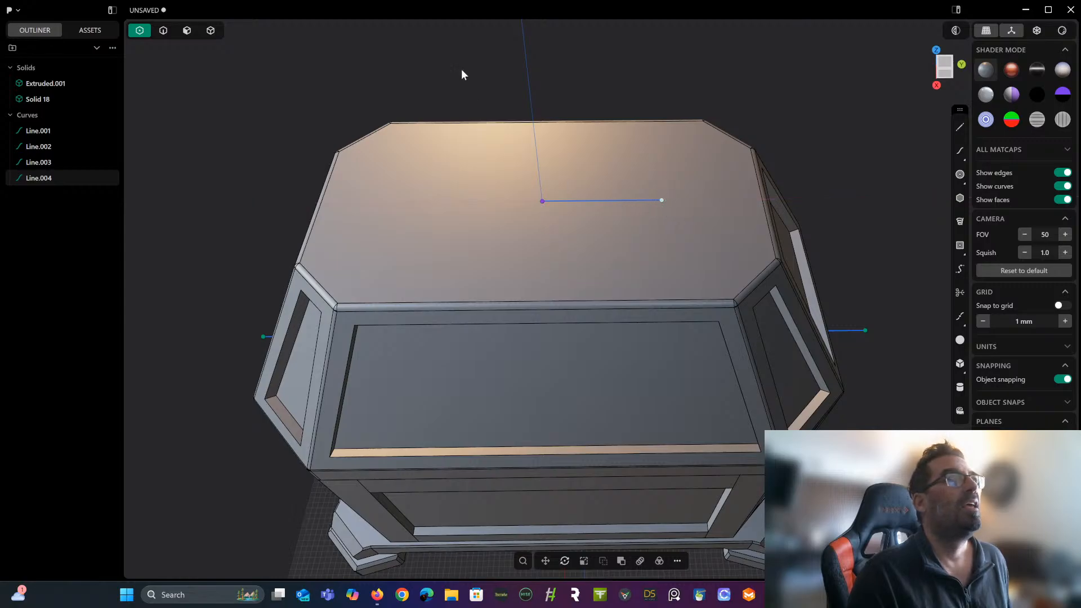
# Mirror the line along the Y axis about the lid's centre to create a matching line on the opposite half.
pyautogui.click(163, 31)
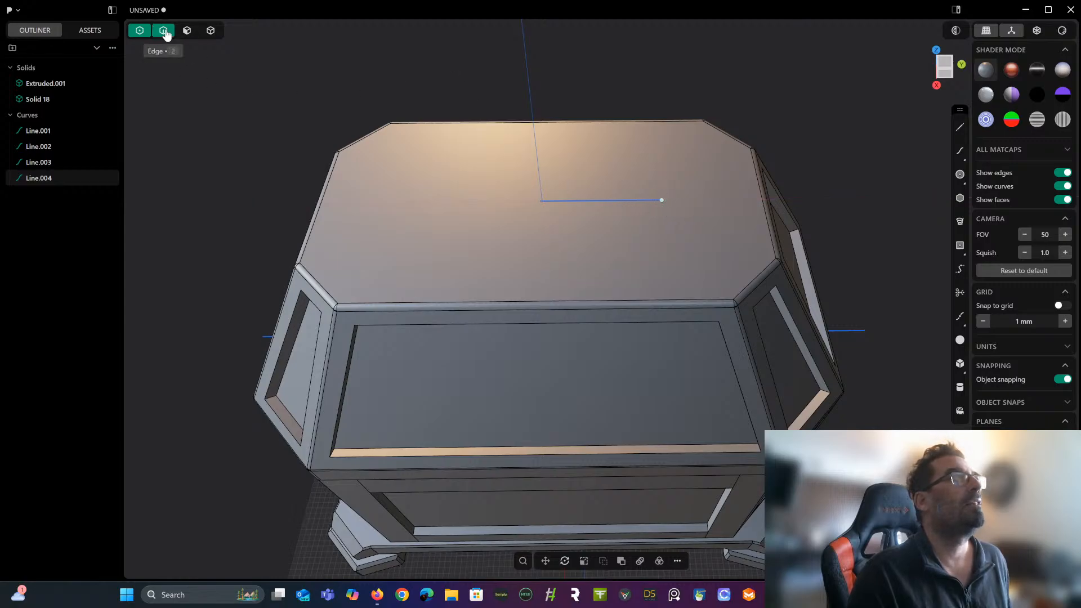
pyautogui.click(580, 201)
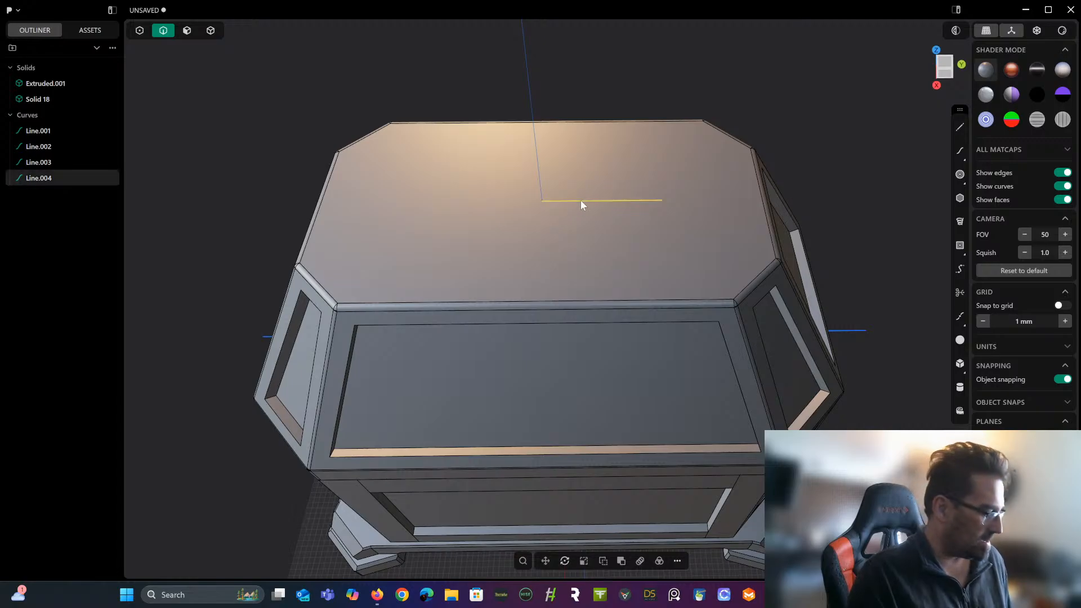
pyautogui.hotkey('alt', 'x')
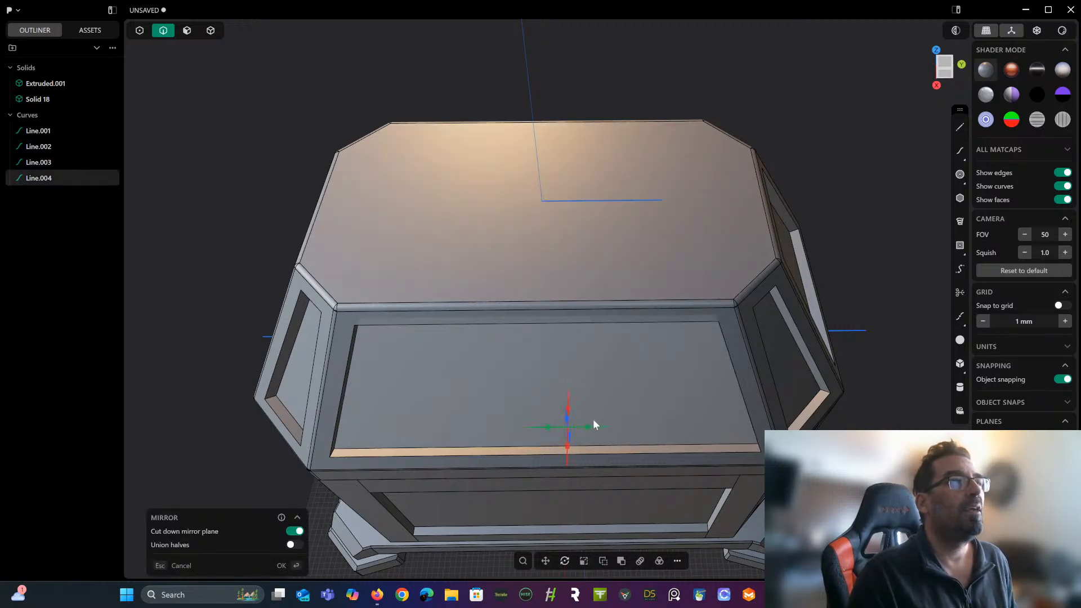
pyautogui.click(588, 427)
pyautogui.rightClick(580, 252)
pyautogui.moveTo(580, 251)
pyautogui.mouseDown(button='middle')
pyautogui.moveTo(569, 255)
pyautogui.moveTo(581, 242)
pyautogui.mouseUp(button='middle')
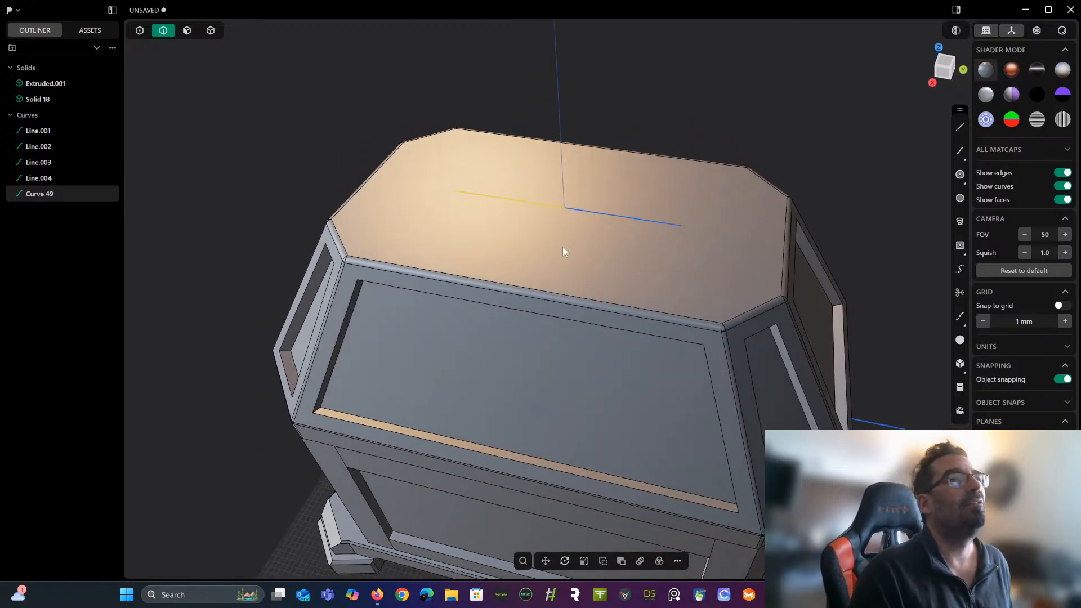
# Sketch a circle on the lid's top face, centred just beyond the original line's outer end and overlapping that end.
pyautogui.click(958, 176)
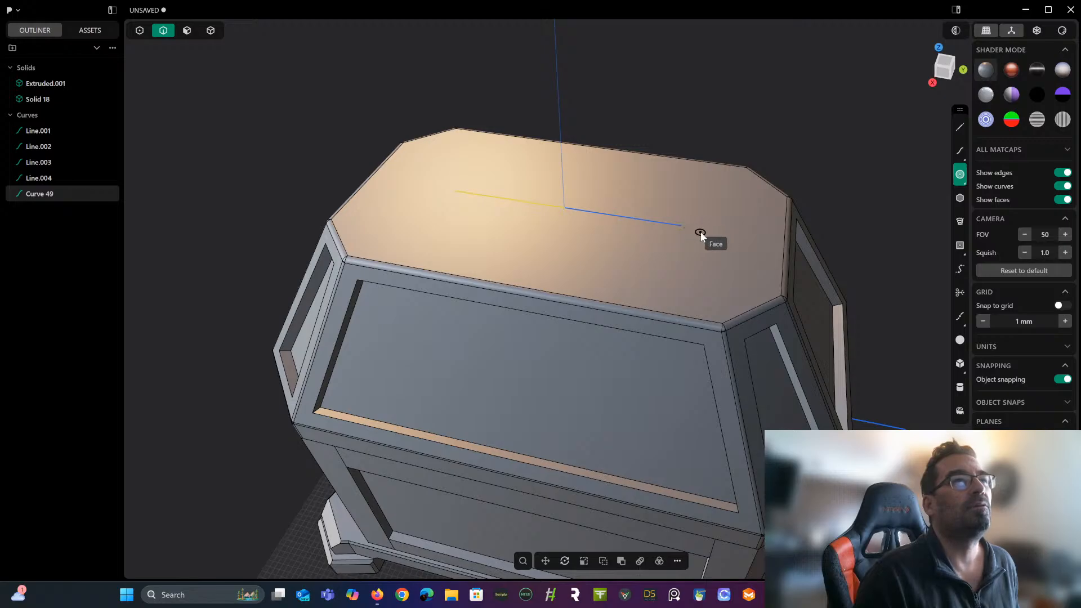
pyautogui.click(701, 232)
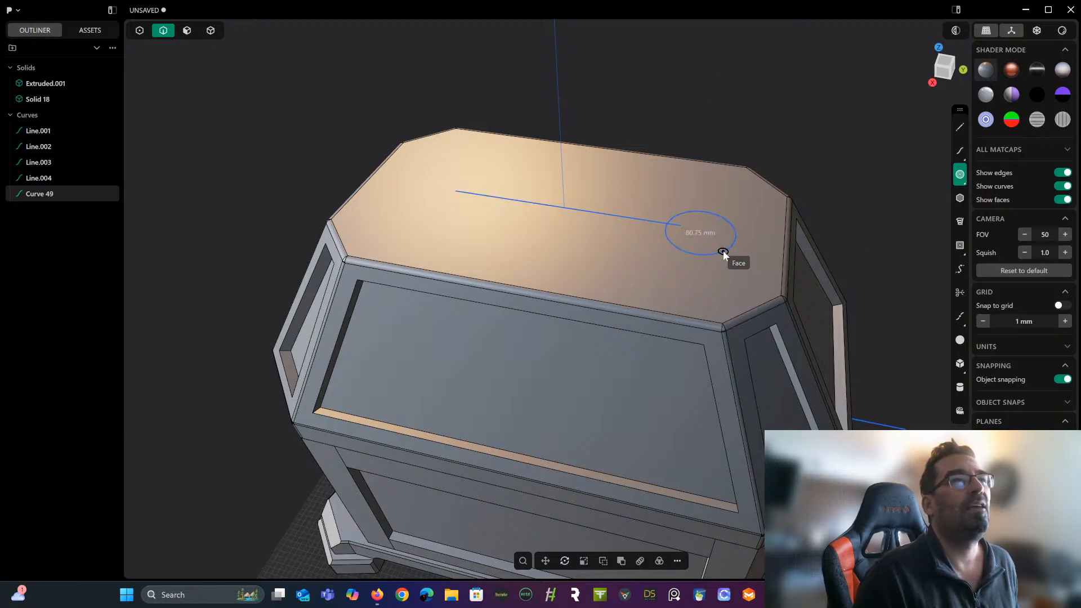
pyautogui.click(725, 254)
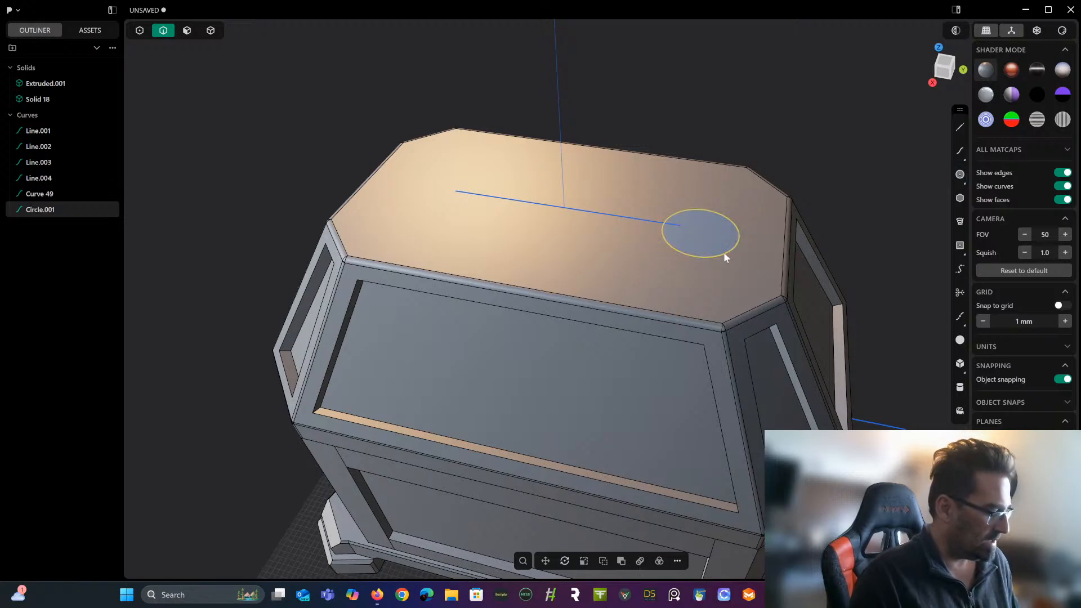
# Move the circle on the lid's top face so its centre sits on the line's outer end.
pyautogui.press('g')
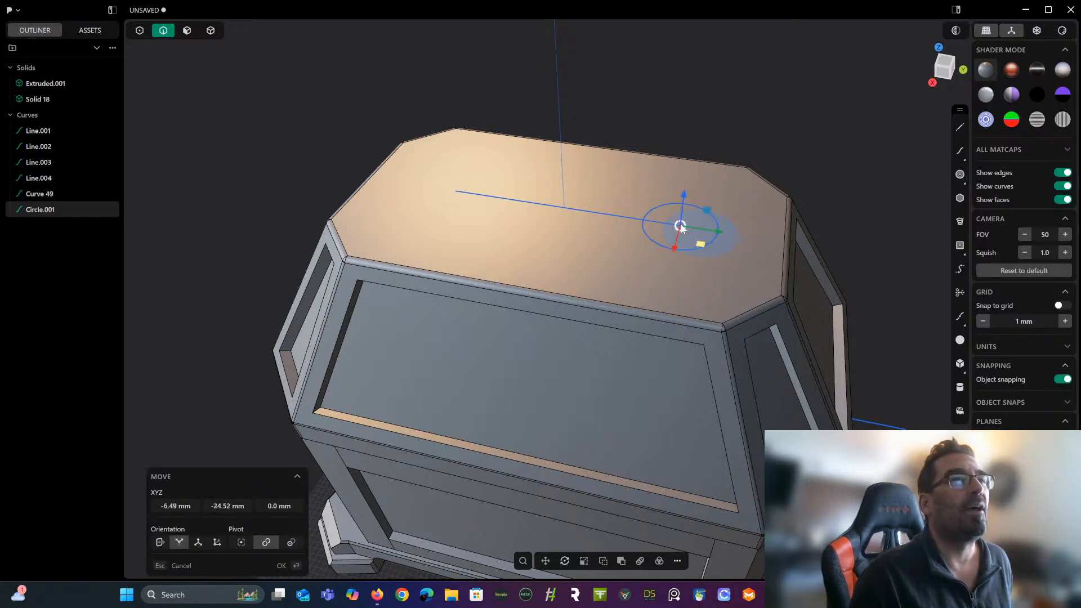
pyautogui.click(681, 224)
pyautogui.moveTo(599, 160); pyautogui.dragTo(601, 188, button='middle')
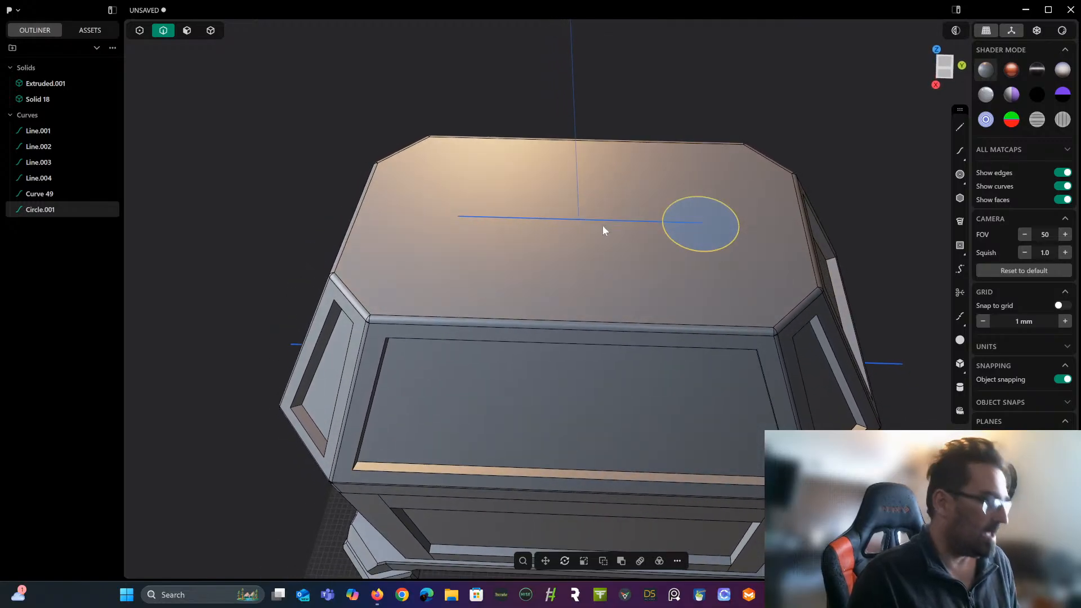
# Mirror the circle along the Y axis about the lid's centre to place a matching circle at the opposite line end.
pyautogui.hotkey('alt', 'x')
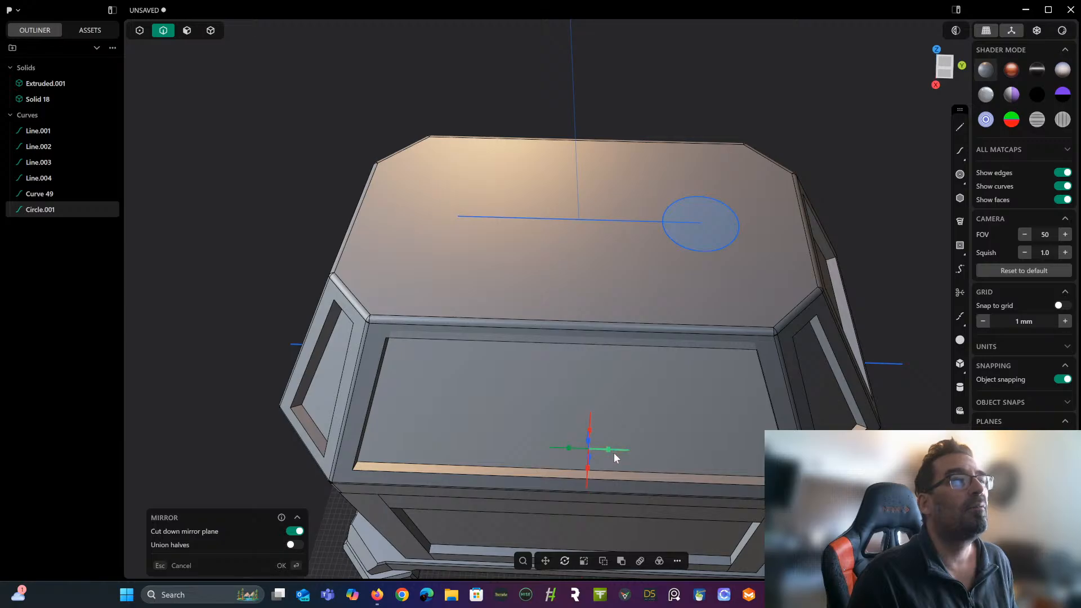
pyautogui.click(608, 449)
pyautogui.press('Return')
pyautogui.moveTo(599, 269); pyautogui.dragTo(576, 252, button='middle')
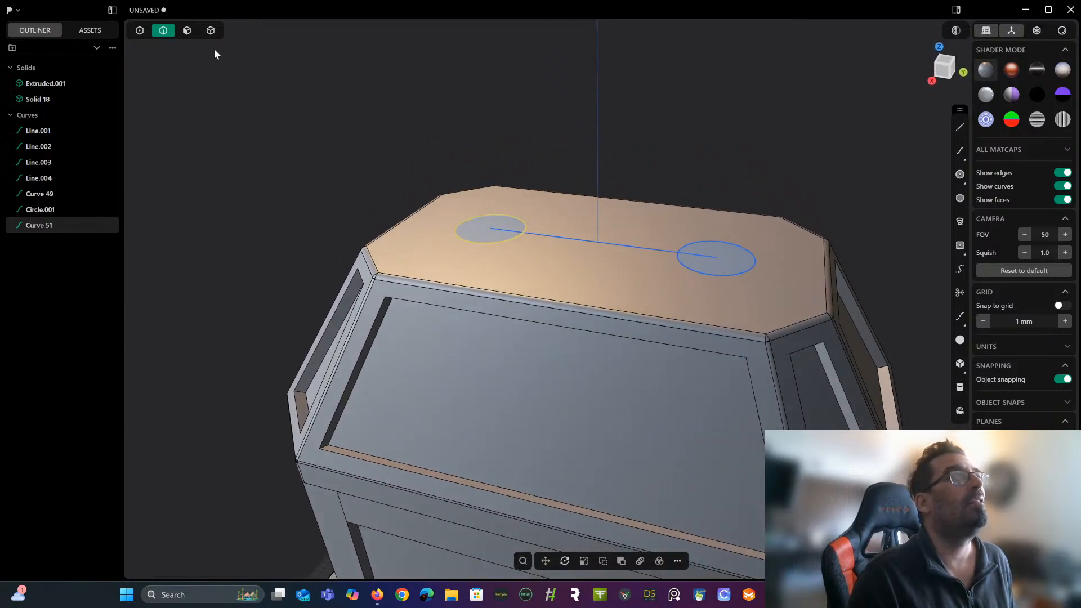
# Extrude both circle regions upward by about 7.2 mm into two discs on the lid's top.
pyautogui.click(187, 30)
pyautogui.click(471, 227)
pyautogui.press('e')
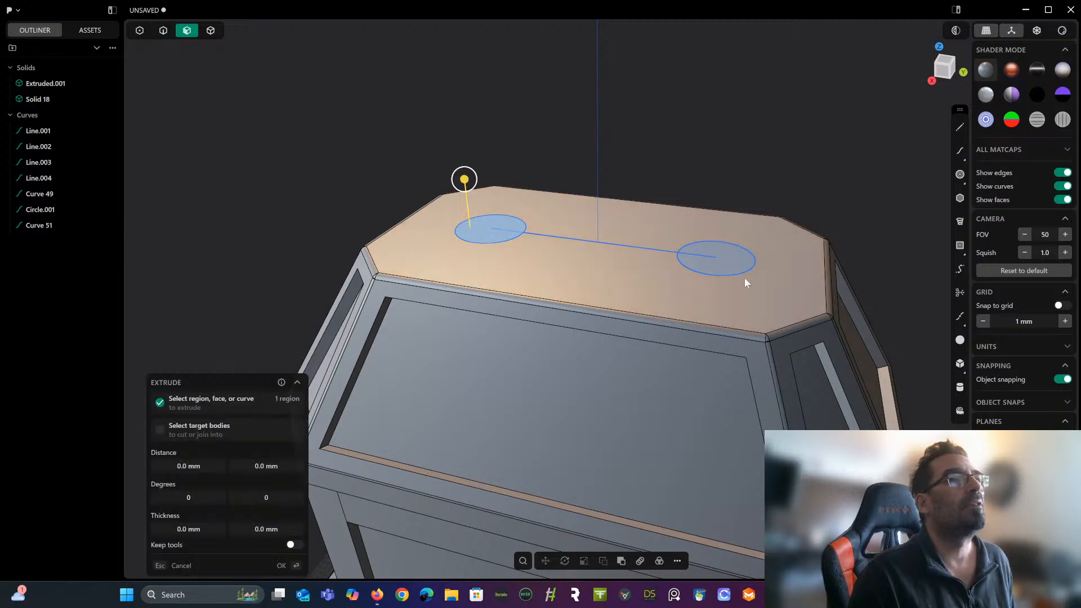
pyautogui.click(727, 270)
pyautogui.moveTo(732, 225); pyautogui.dragTo(738, 226)
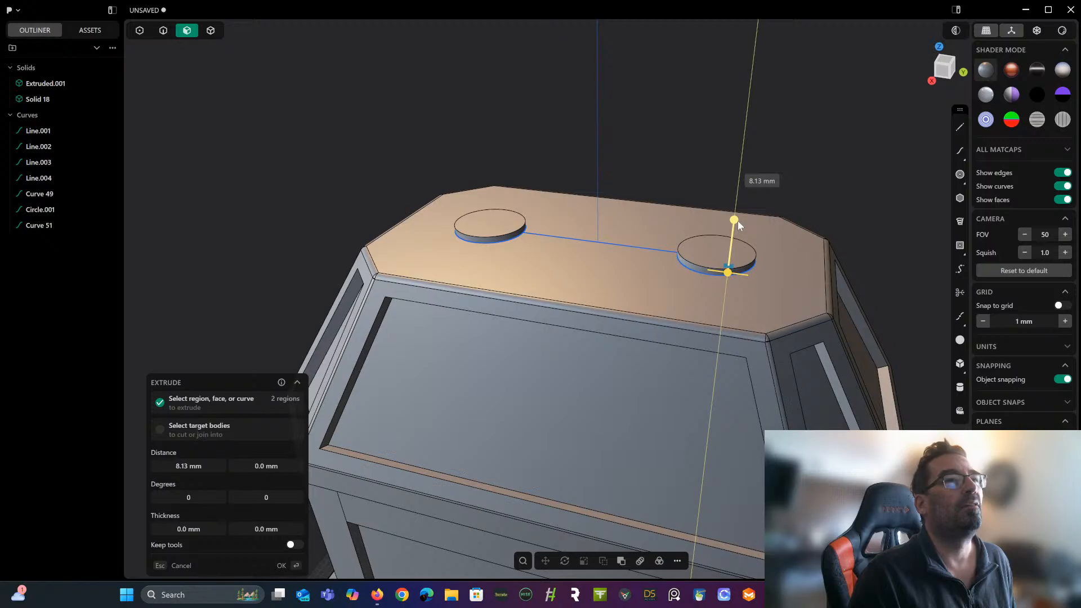
pyautogui.moveTo(738, 220); pyautogui.dragTo(734, 221)
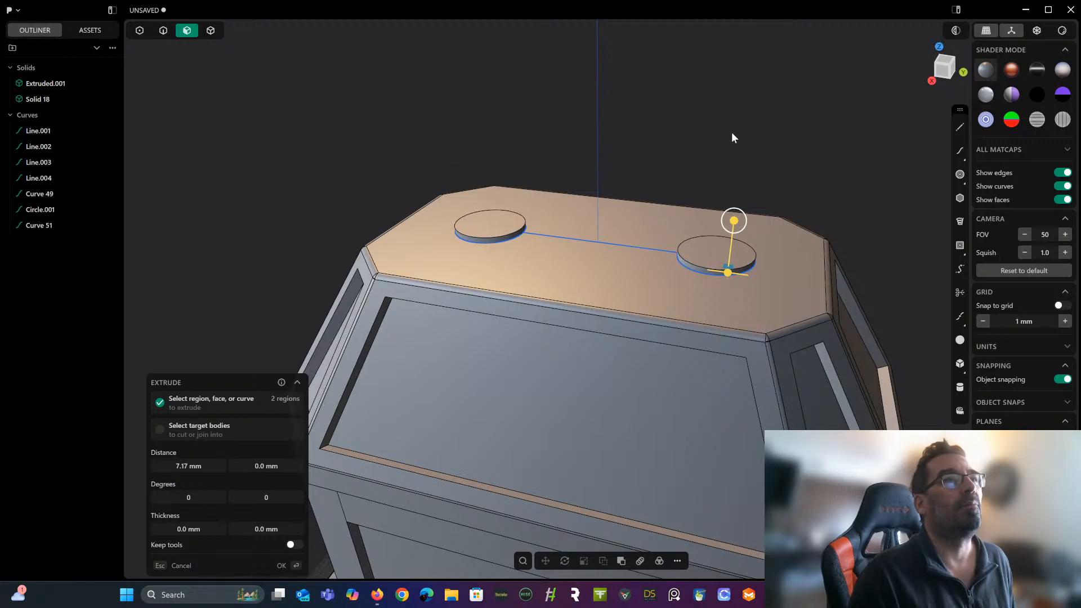
pyautogui.press('Return')
pyautogui.moveTo(700, 127); pyautogui.dragTo(648, 116, button='middle')
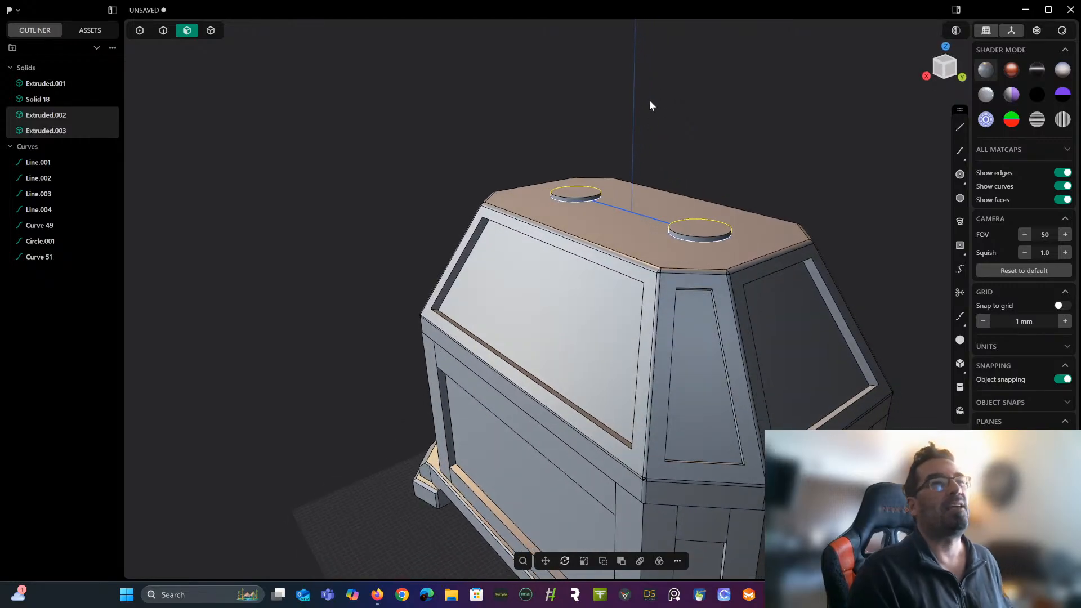
# Sketch a hexagon about 56 mm across, centred on the disc at the positive Y end and aligned with the Y axis.
pyautogui.scroll(2, 653, 169)
pyautogui.scroll(2, 644, 216)
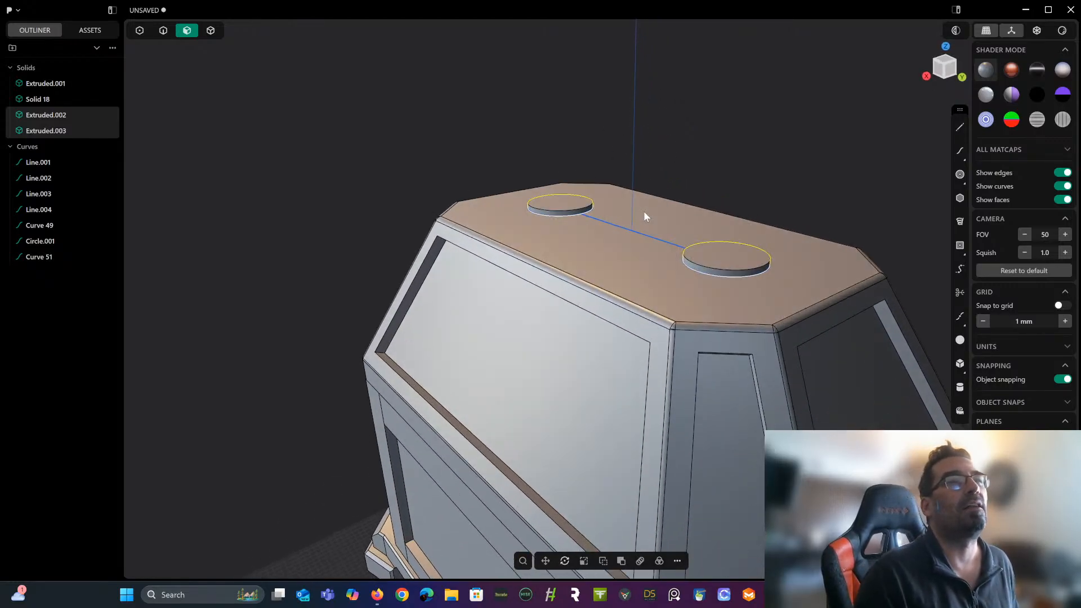
pyautogui.scroll(2, 647, 214)
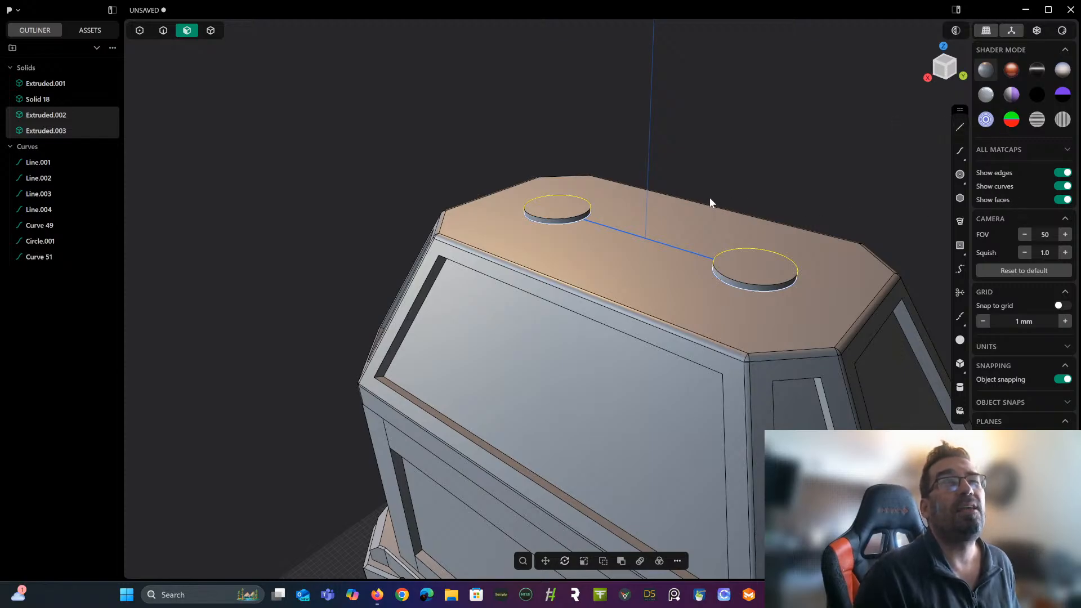
pyautogui.moveTo(709, 197); pyautogui.dragTo(691, 185, button='middle')
pyautogui.scroll(2, 703, 197)
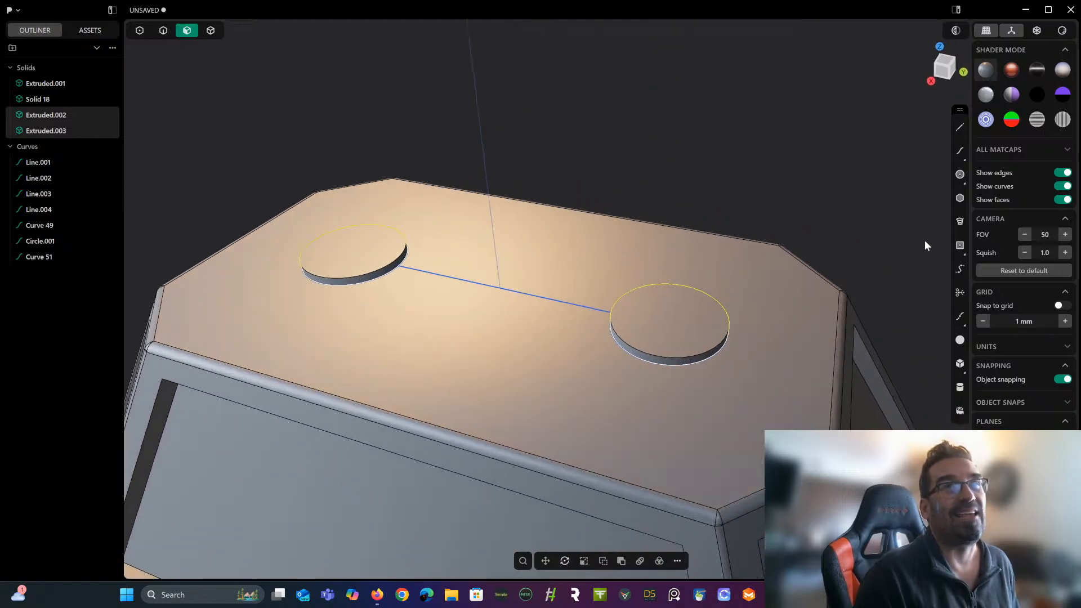
pyautogui.click(961, 202)
pyautogui.click(671, 319)
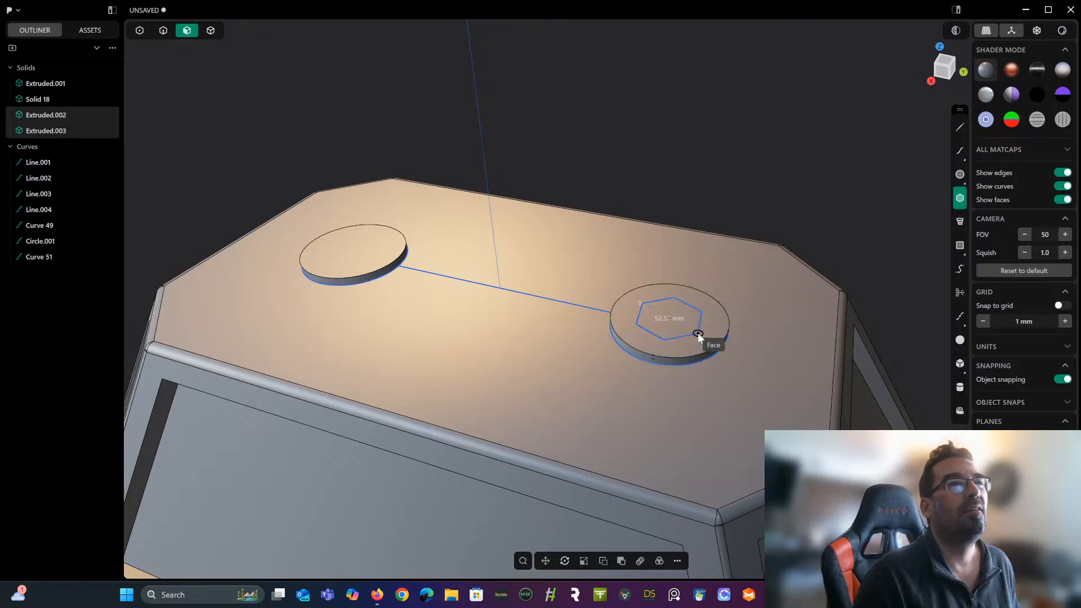
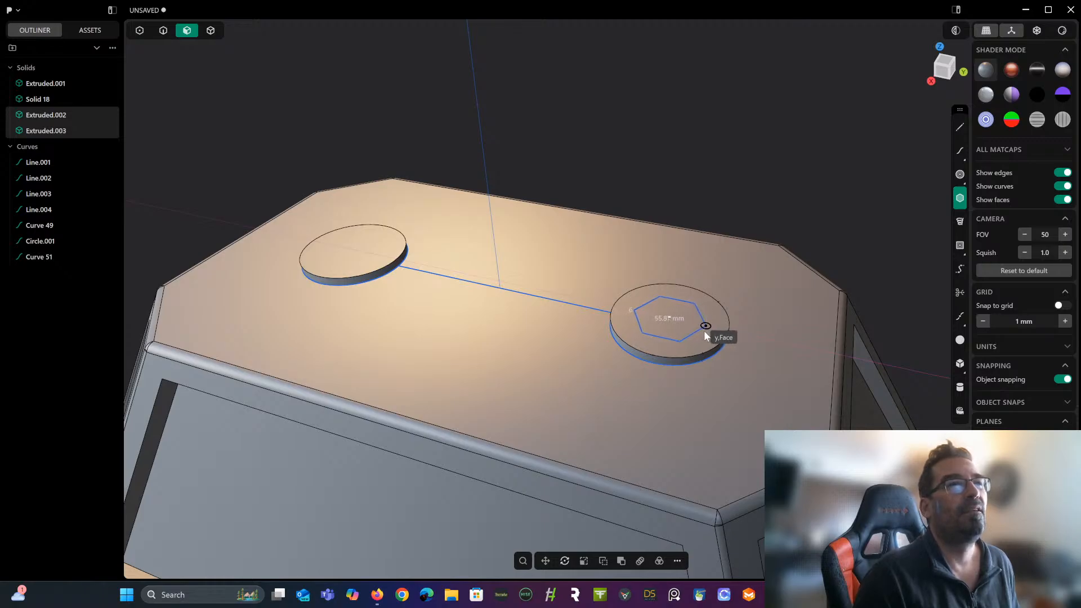
pyautogui.click(704, 330)
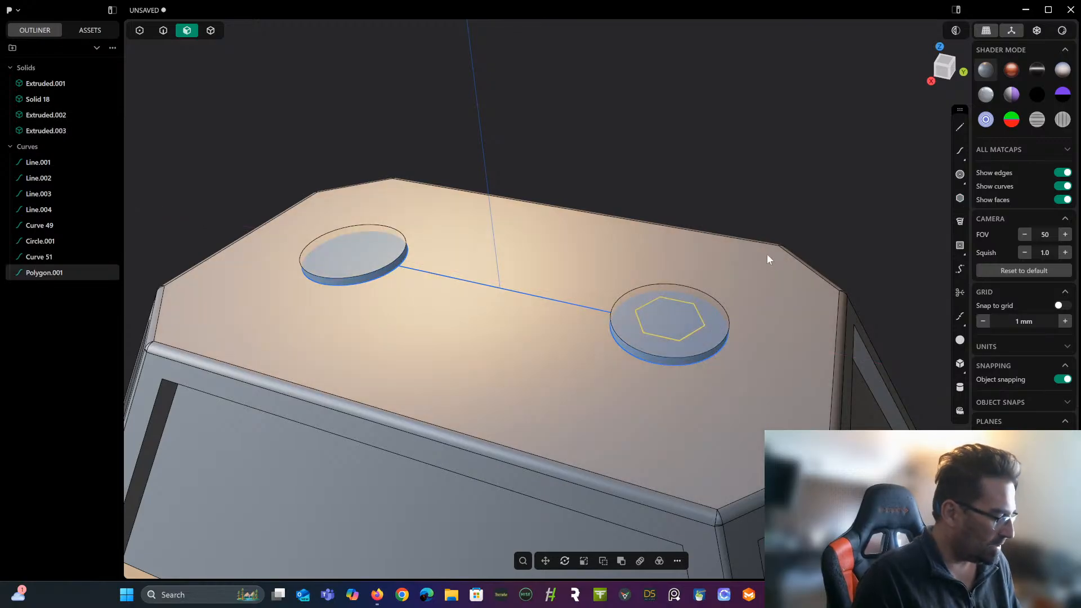
# Duplicate the hexagon and raise the copy straight above the disc by about 83 mm, plus a further 5.8 mm.
pyautogui.hotkey('ctrl', 'd')
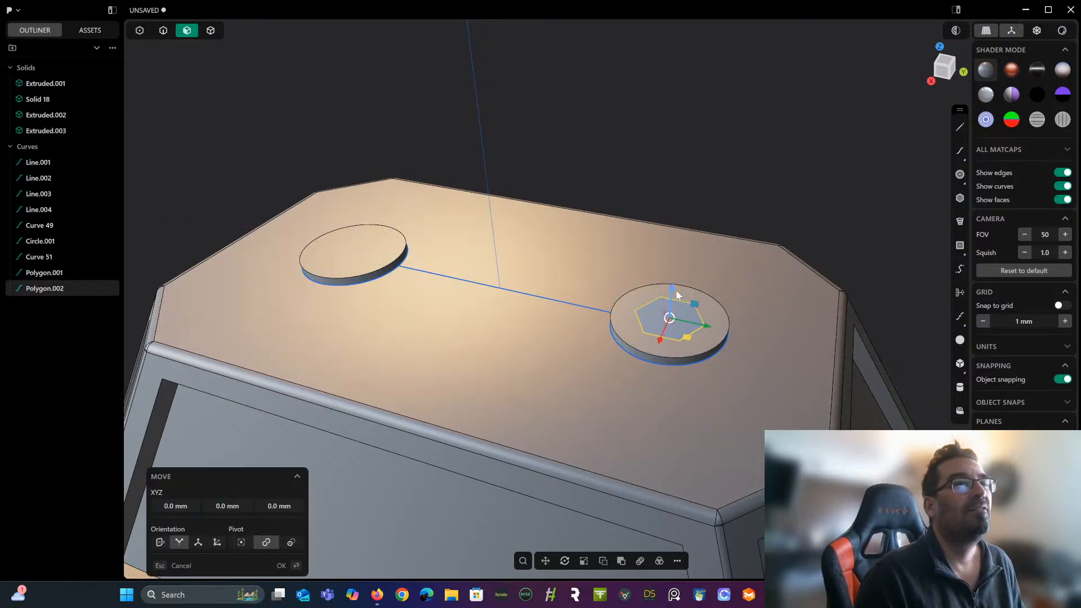
pyautogui.moveTo(676, 290); pyautogui.dragTo(675, 180)
pyautogui.moveTo(662, 187); pyautogui.dragTo(676, 169, button='middle')
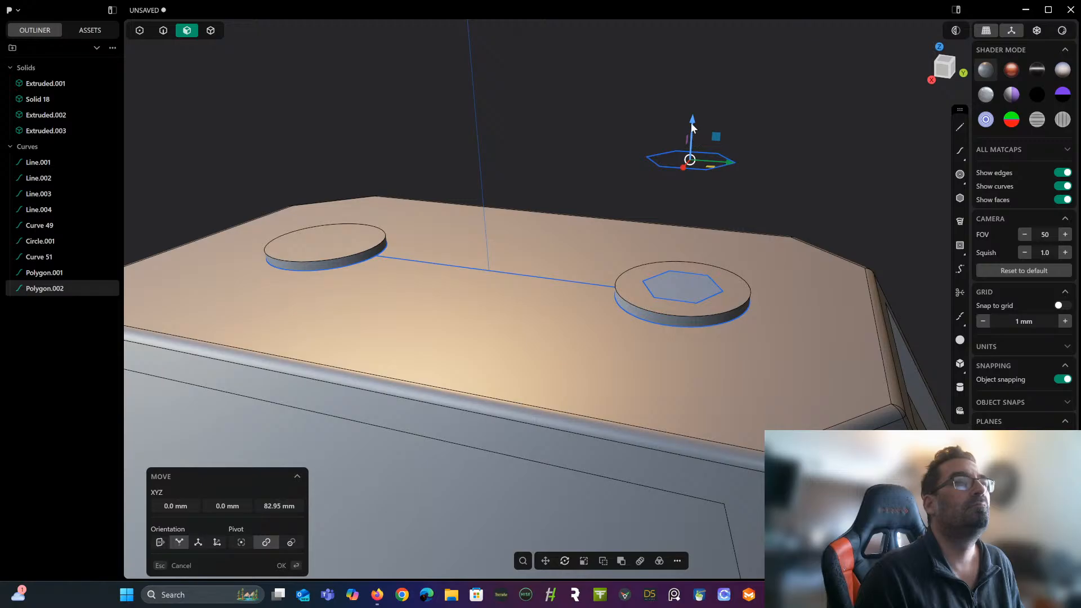
pyautogui.moveTo(692, 126); pyautogui.dragTo(692, 156)
pyautogui.moveTo(692, 157); pyautogui.dragTo(681, 173, button='middle')
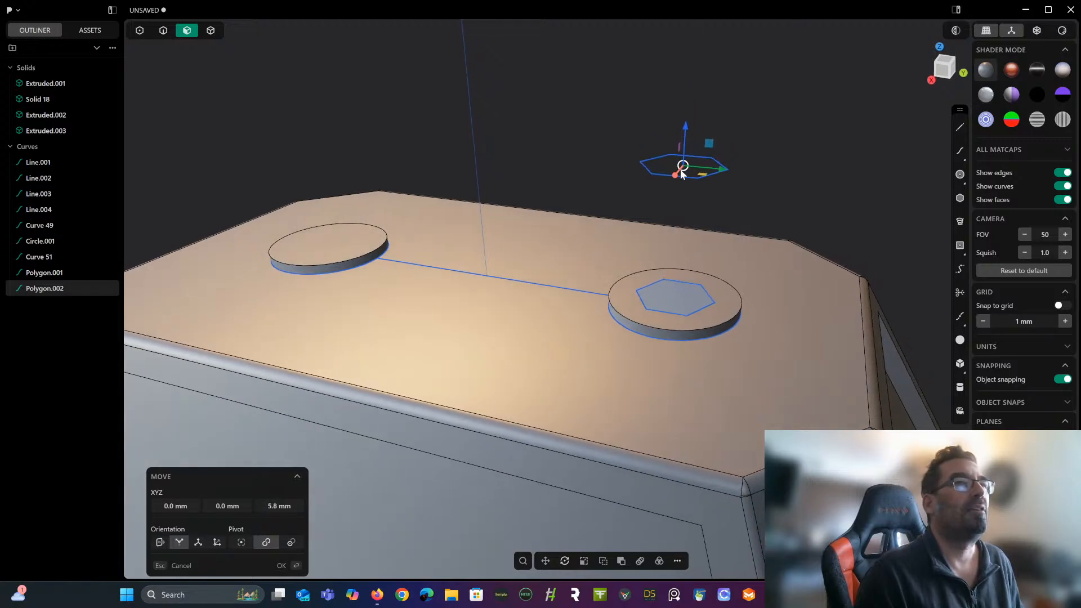
# Duplicate the raised hexagon 72 mm down to just above the disc, and copy that lower one about 46.7 mm up.
pyautogui.hotkey('ctrl', 'd')
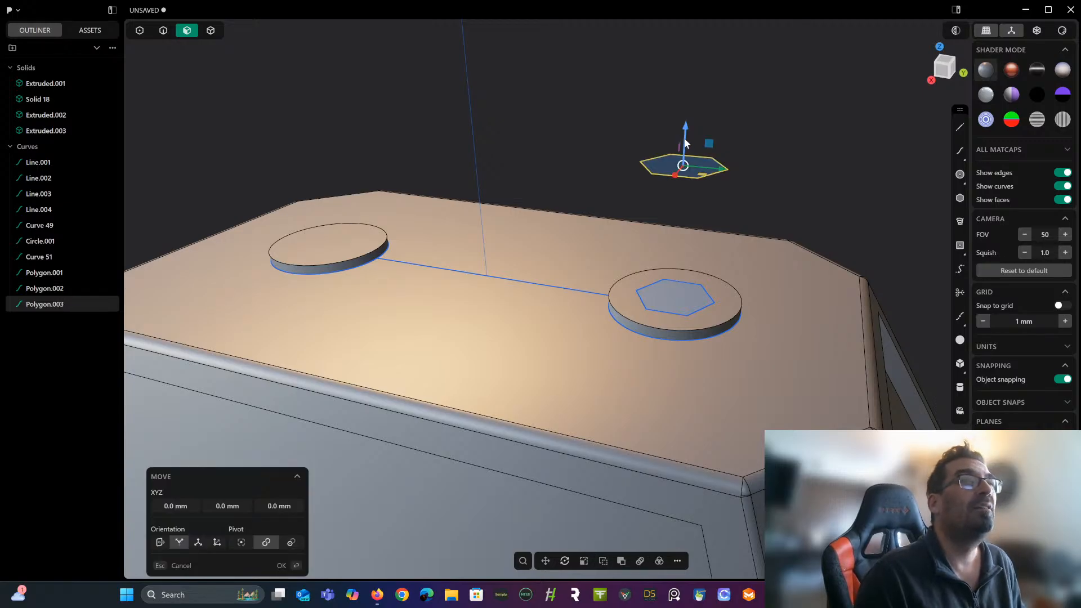
pyautogui.moveTo(686, 126); pyautogui.dragTo(677, 249)
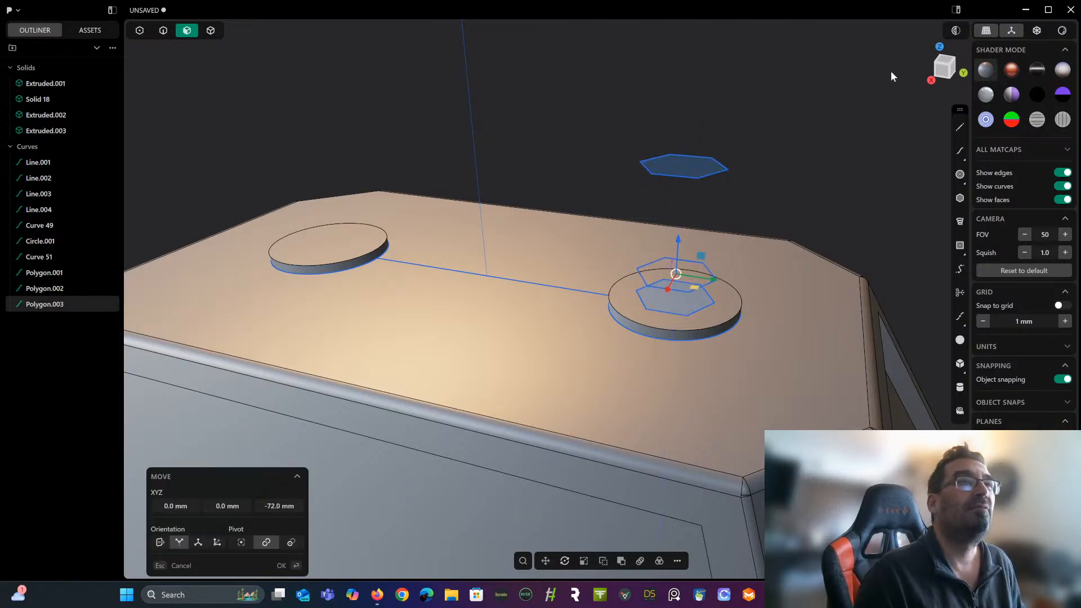
pyautogui.click(948, 76)
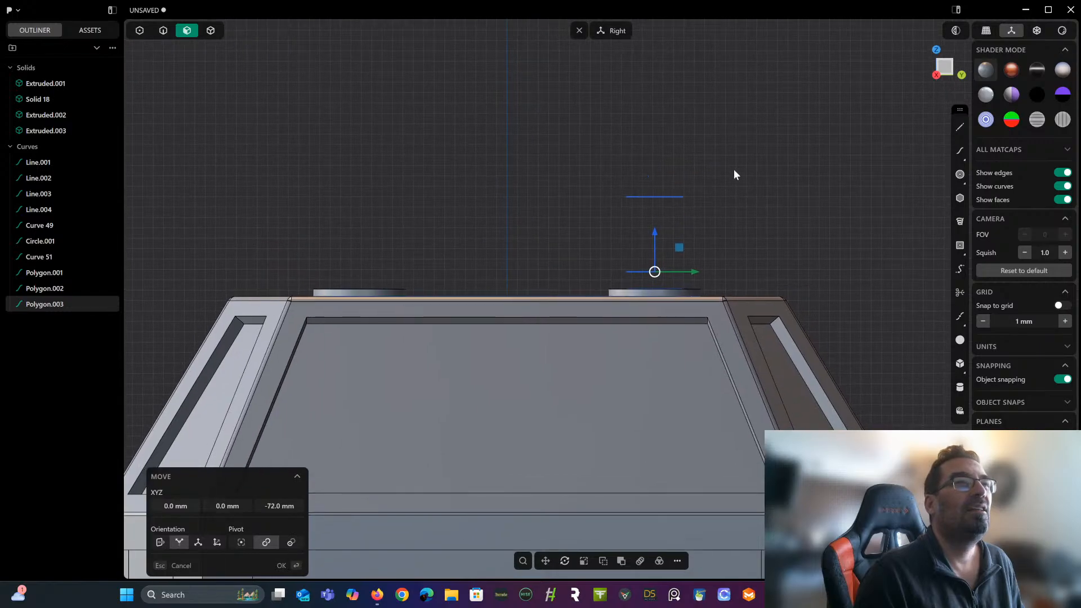
pyautogui.scroll(1, 694, 178)
pyautogui.moveTo(624, 288); pyautogui.dragTo(623, 208)
pyautogui.hotkey('ctrl', 'd')
pyautogui.moveTo(622, 207); pyautogui.dragTo(683, 220, button='middle')
pyautogui.scroll(1, 622, 284)
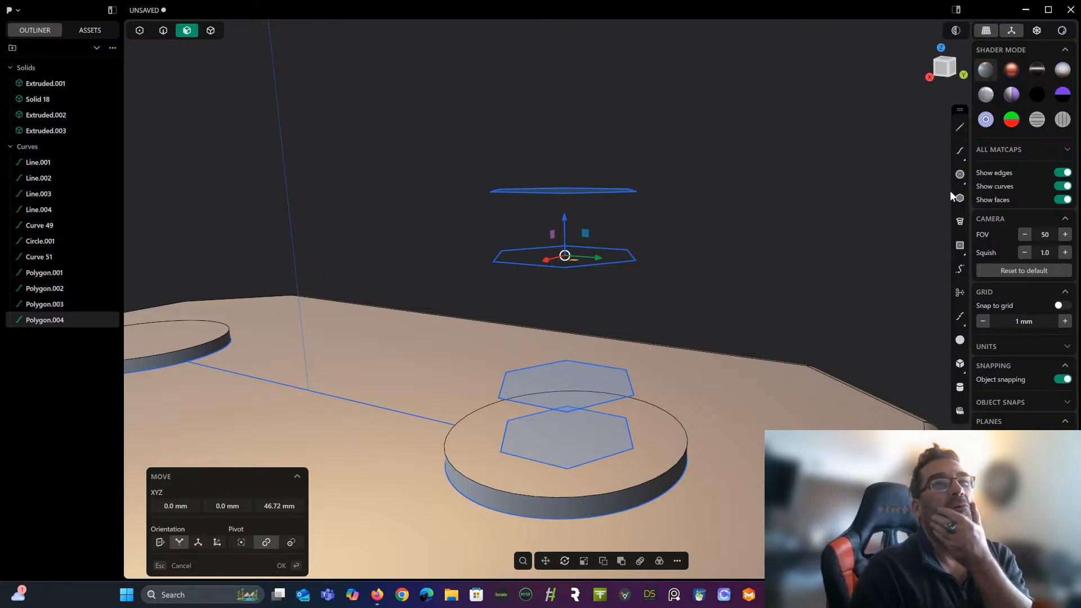
# Sketch a small circle centred inside the second-highest hexagon, lying in the hexagon's plane.
pyautogui.click(960, 175)
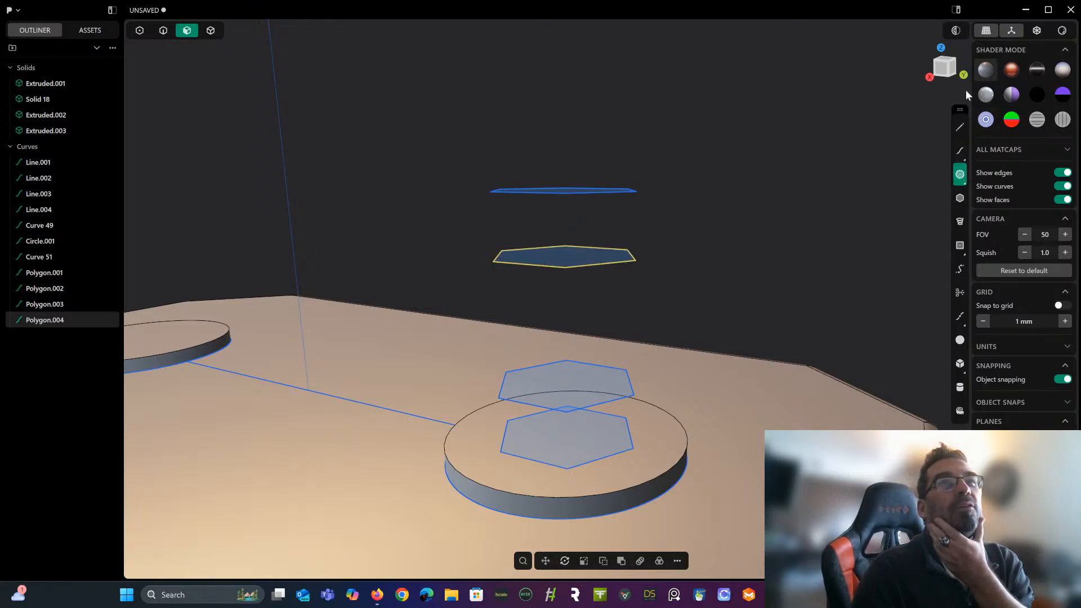
pyautogui.moveTo(829, 174); pyautogui.dragTo(835, 205, button='middle')
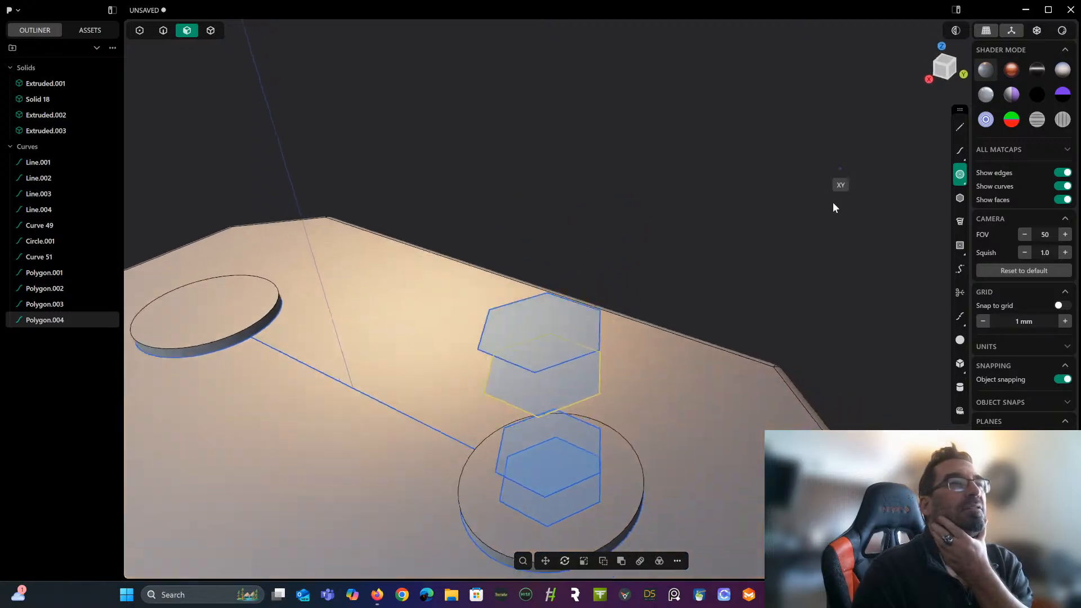
pyautogui.moveTo(536, 373); pyautogui.dragTo(534, 349, button='middle')
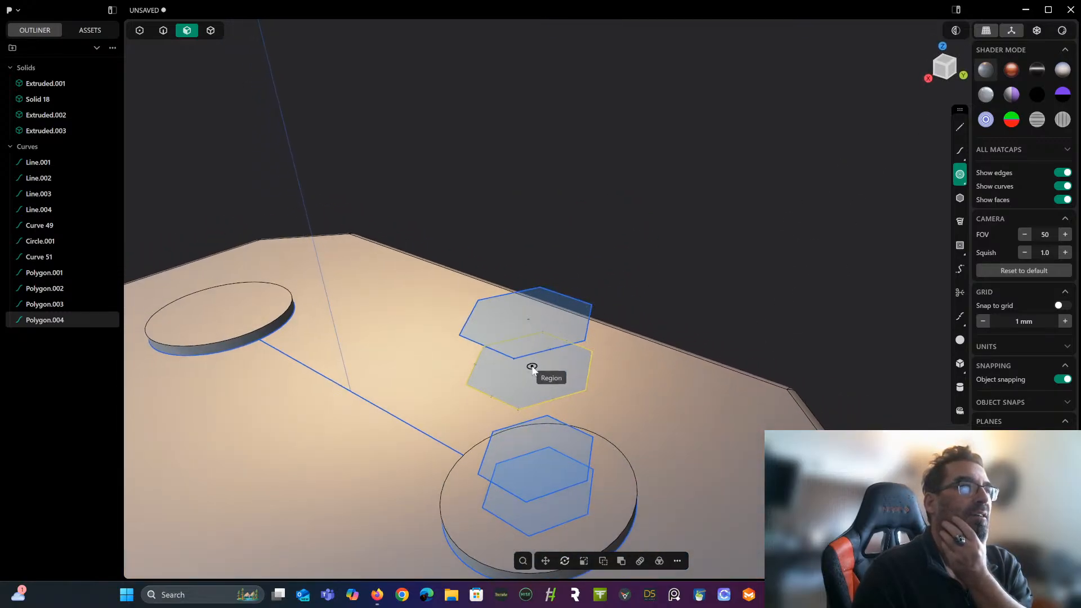
pyautogui.click(532, 366)
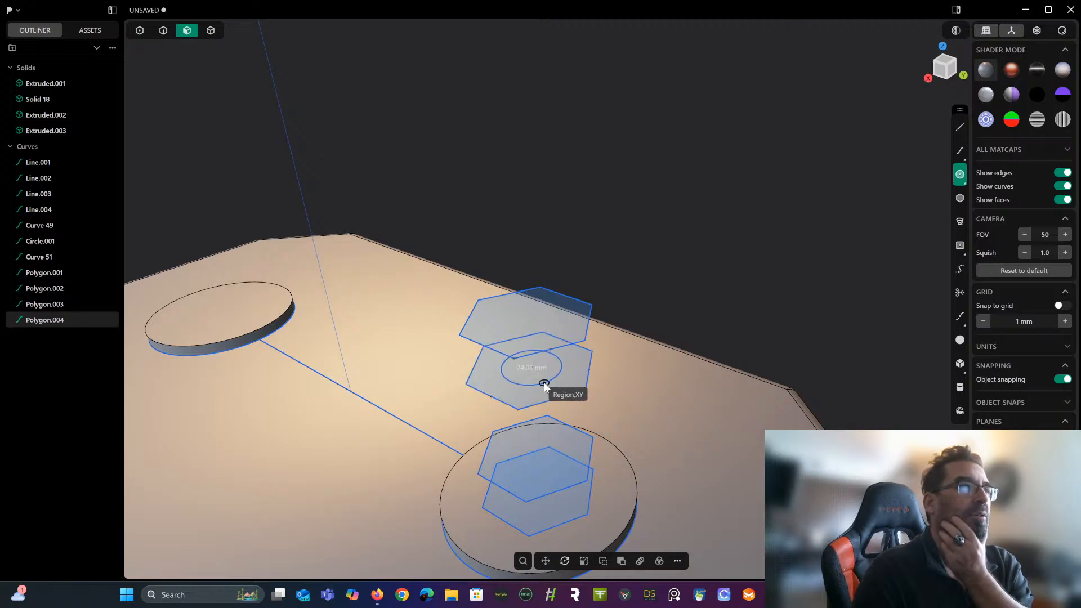
pyautogui.click(544, 385)
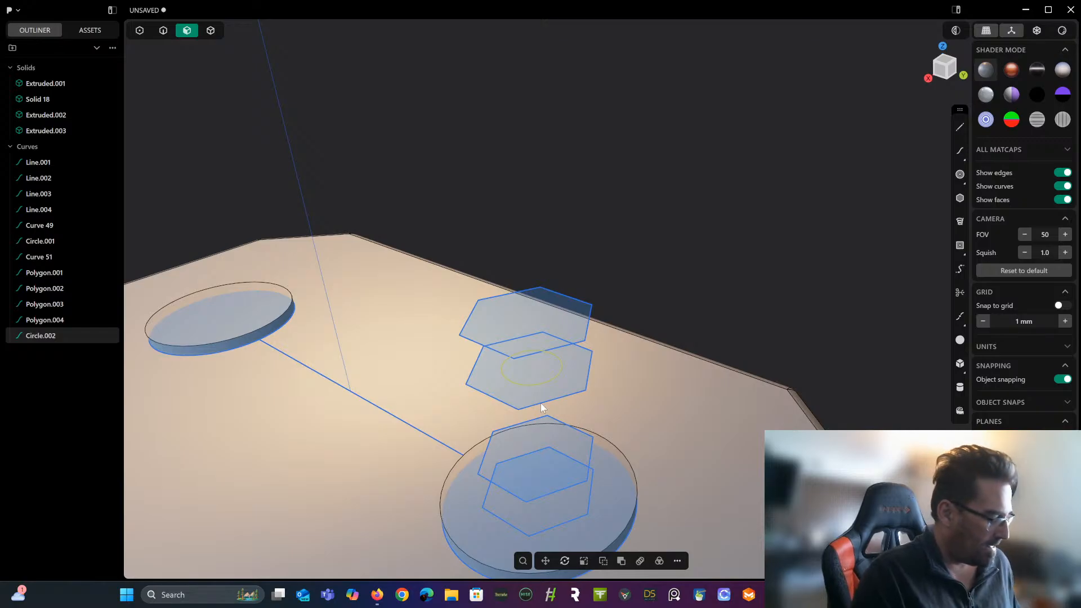
# Duplicate the circle 46.72 mm down onto the lower hexagon and raise the copy by about 3.6 mm.
pyautogui.hotkey('ctrl', 'd')
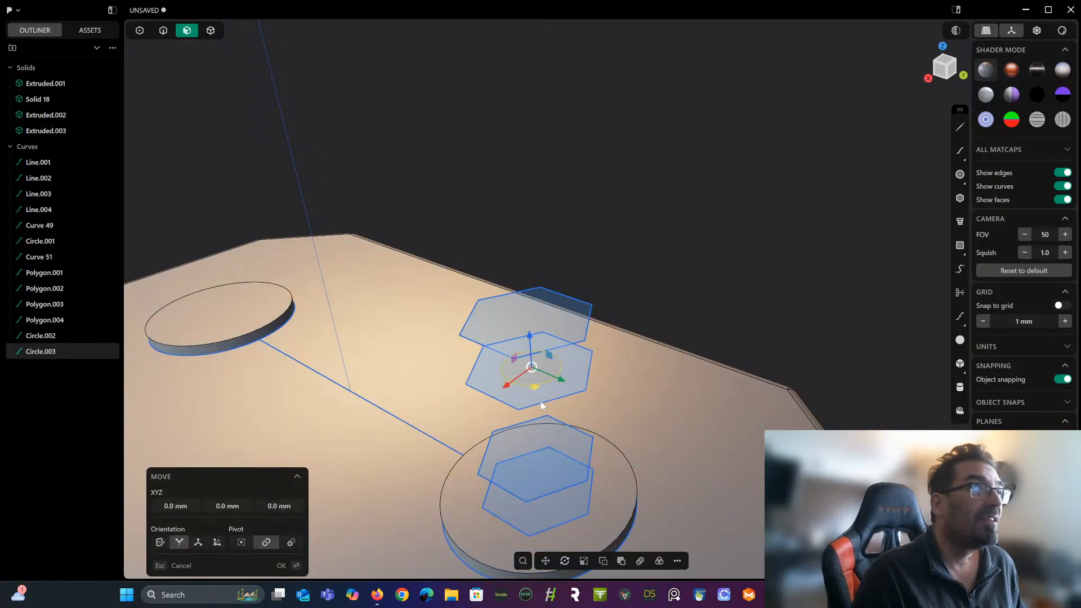
pyautogui.moveTo(529, 342); pyautogui.dragTo(531, 463)
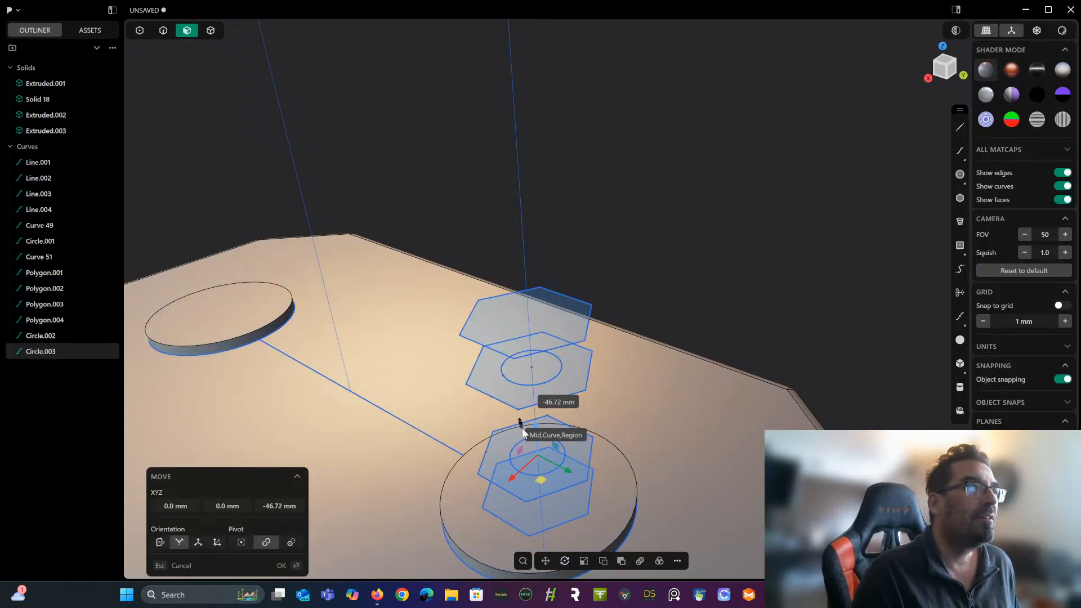
pyautogui.moveTo(525, 438); pyautogui.dragTo(536, 355, button='middle')
pyautogui.scroll(2, 533, 385)
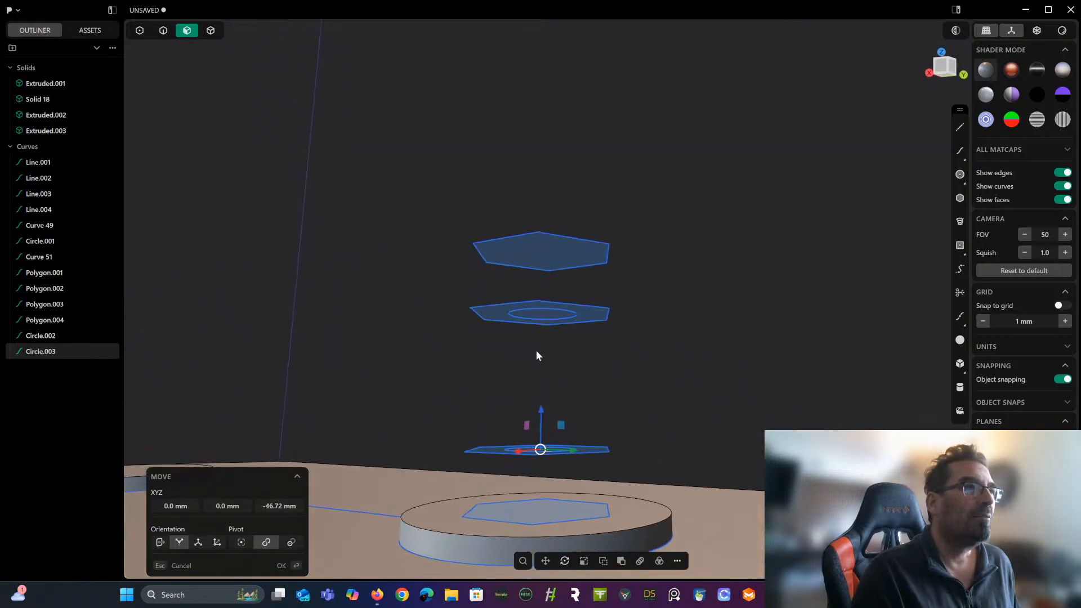
pyautogui.moveTo(539, 413); pyautogui.dragTo(542, 390)
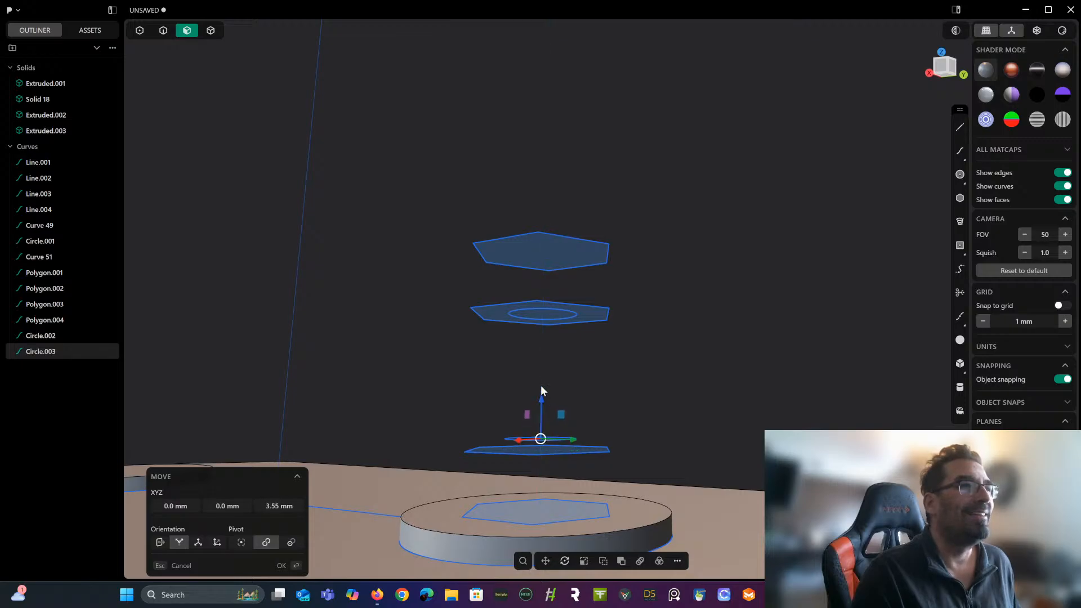
pyautogui.press('Return')
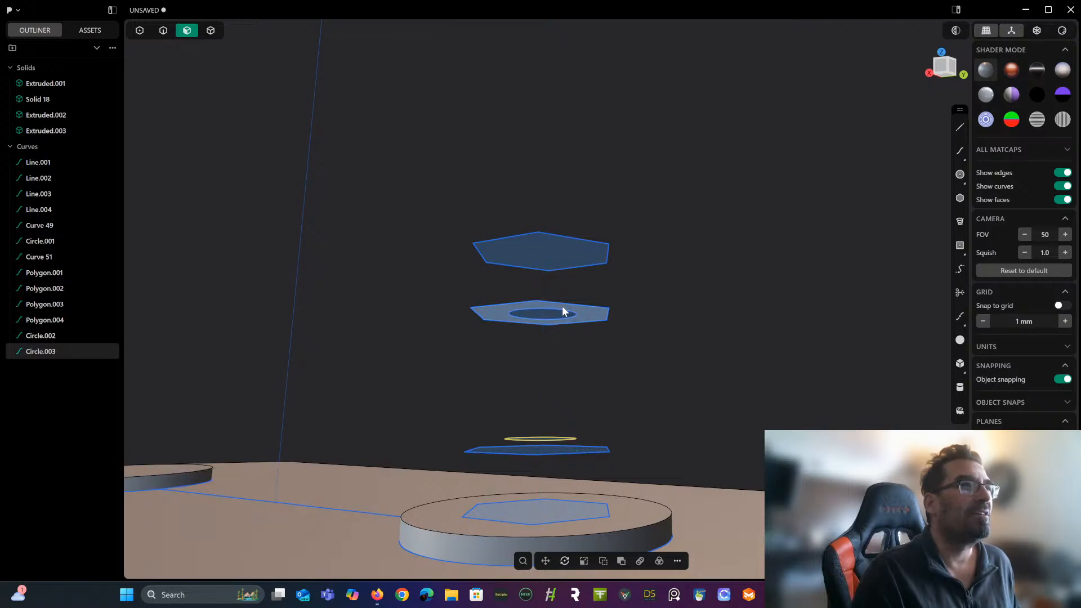
# Move the original circle inside the second-highest hexagon along the vertical axis.
pyautogui.click(163, 31)
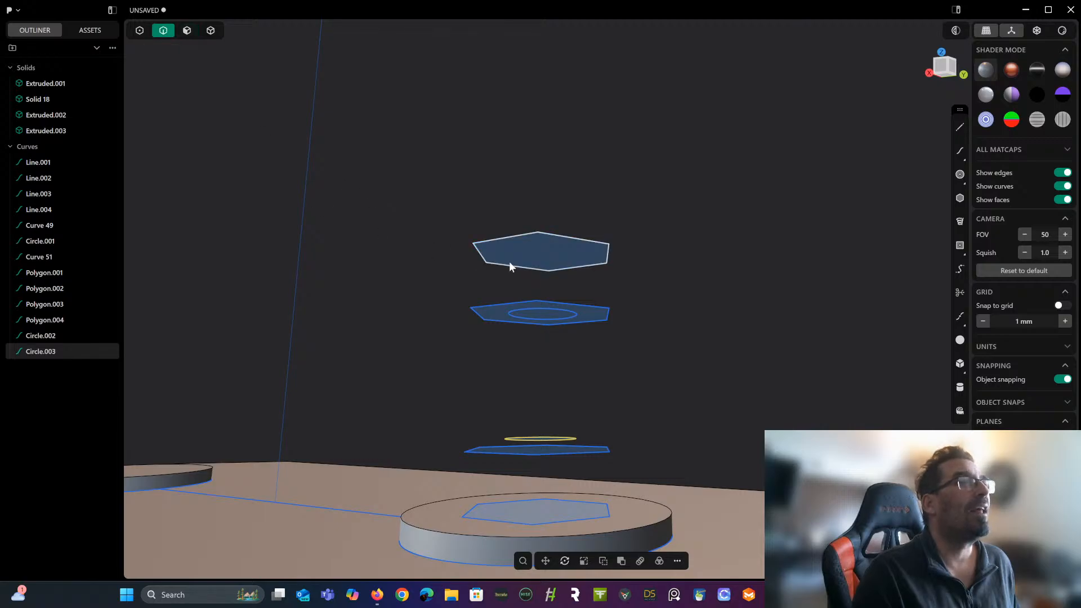
pyautogui.click(543, 312)
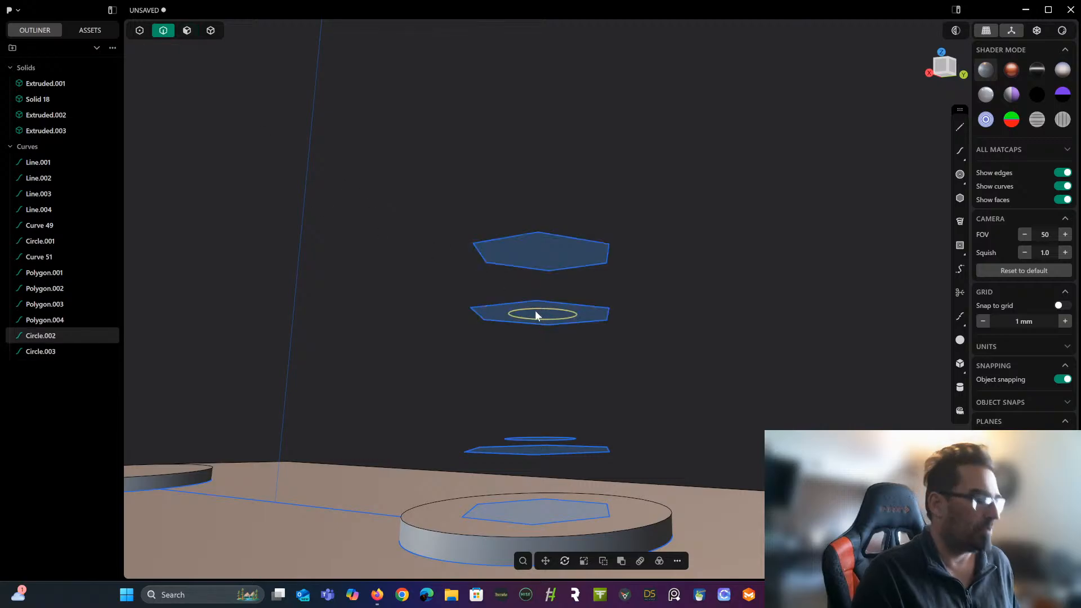
pyautogui.press('g')
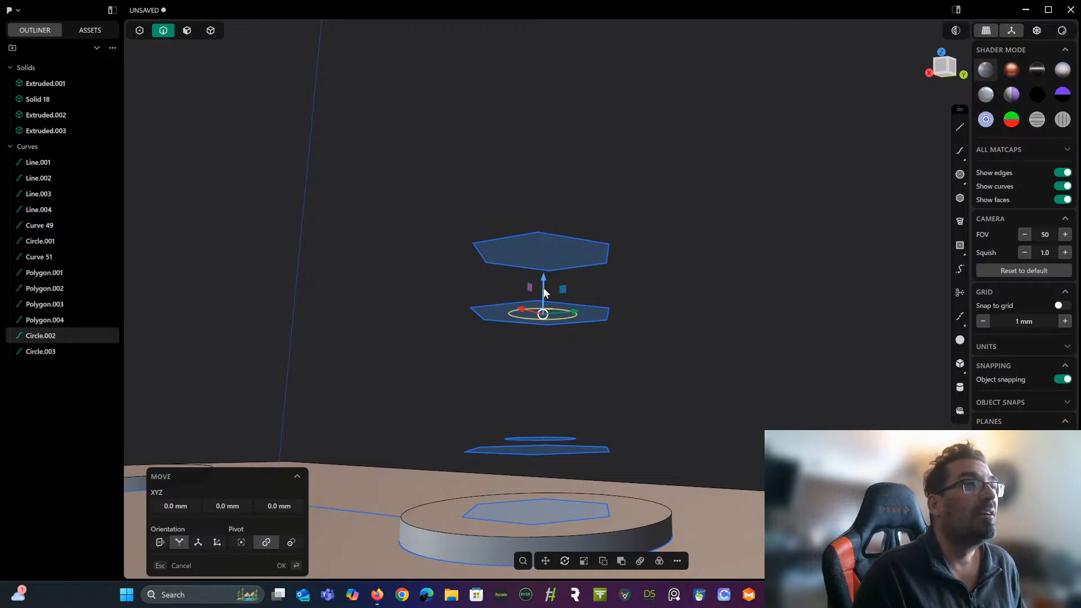
# Lower the circle 3.53 mm so it sits just beneath the second-highest hexagon of the stack.
pyautogui.moveTo(544, 290)
pyautogui.mouseDown()
pyautogui.moveTo(542, 281)
pyautogui.moveTo(541, 289)
pyautogui.mouseUp()
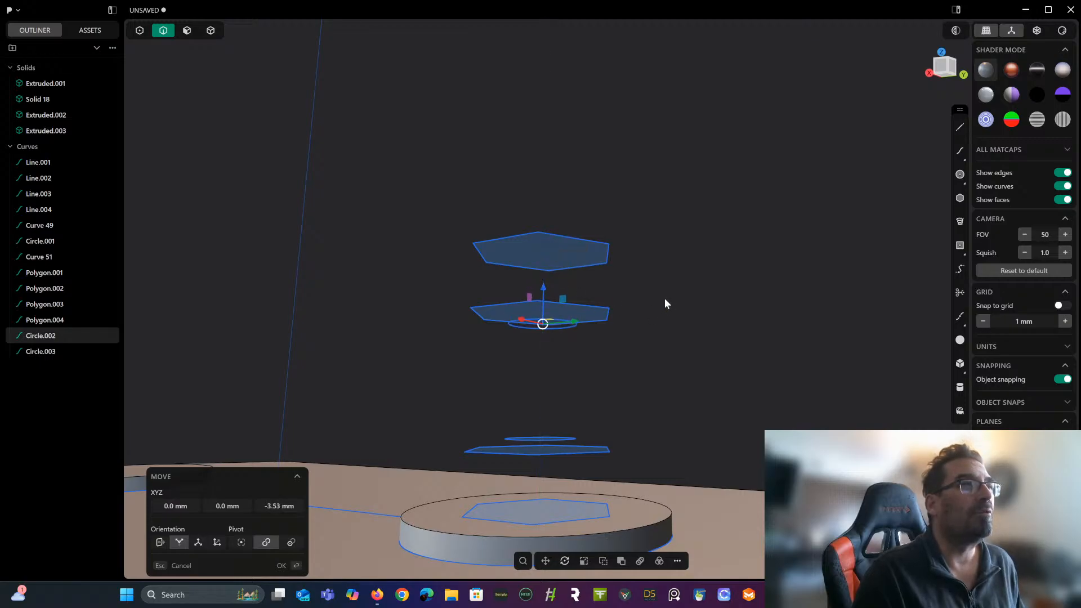
pyautogui.press('Return')
pyautogui.moveTo(664, 304); pyautogui.dragTo(625, 263, button='middle')
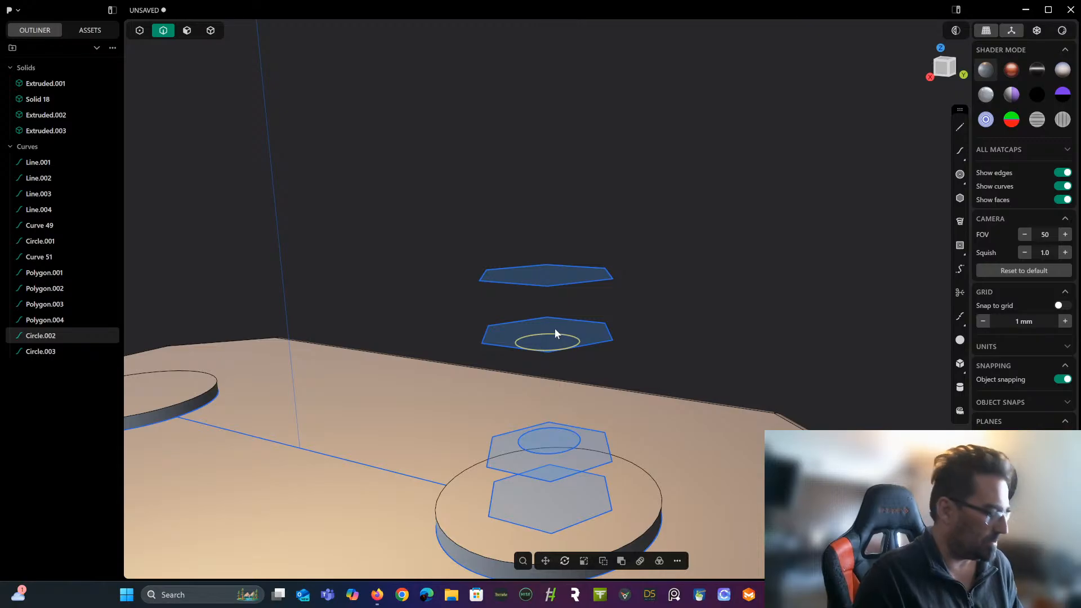
# Duplicate that circle and raise the copy about 29 mm along Z, to just above the highest hexagon.
pyautogui.hotkey('ctrl', 'd')
pyautogui.moveTo(555, 315); pyautogui.dragTo(566, 231)
pyautogui.moveTo(566, 232); pyautogui.dragTo(555, 222, button='middle')
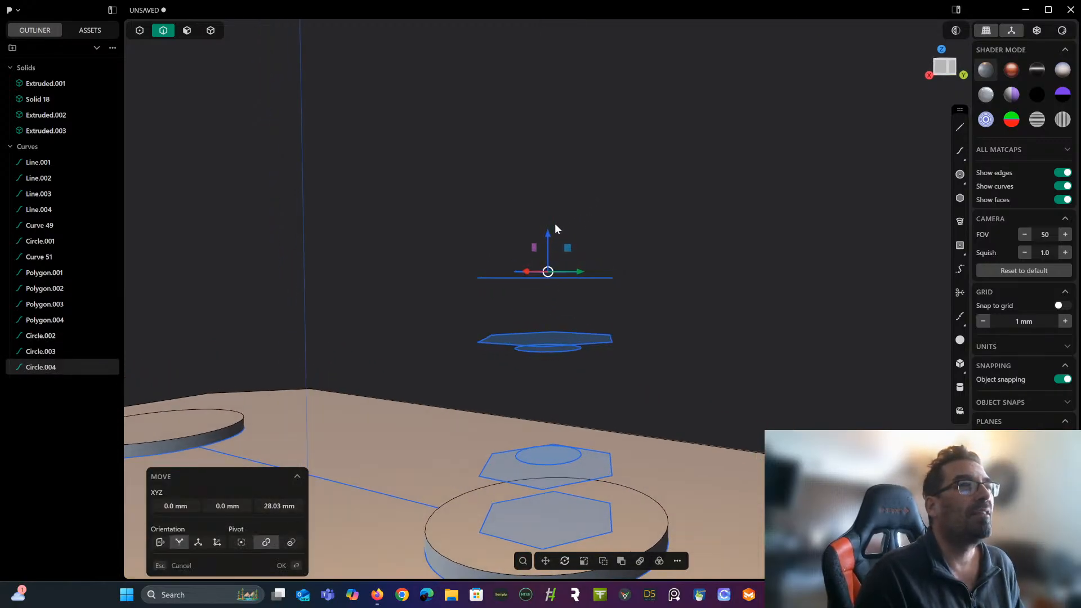
pyautogui.moveTo(549, 232); pyautogui.dragTo(549, 229)
pyautogui.moveTo(549, 229); pyautogui.dragTo(566, 251, button='middle')
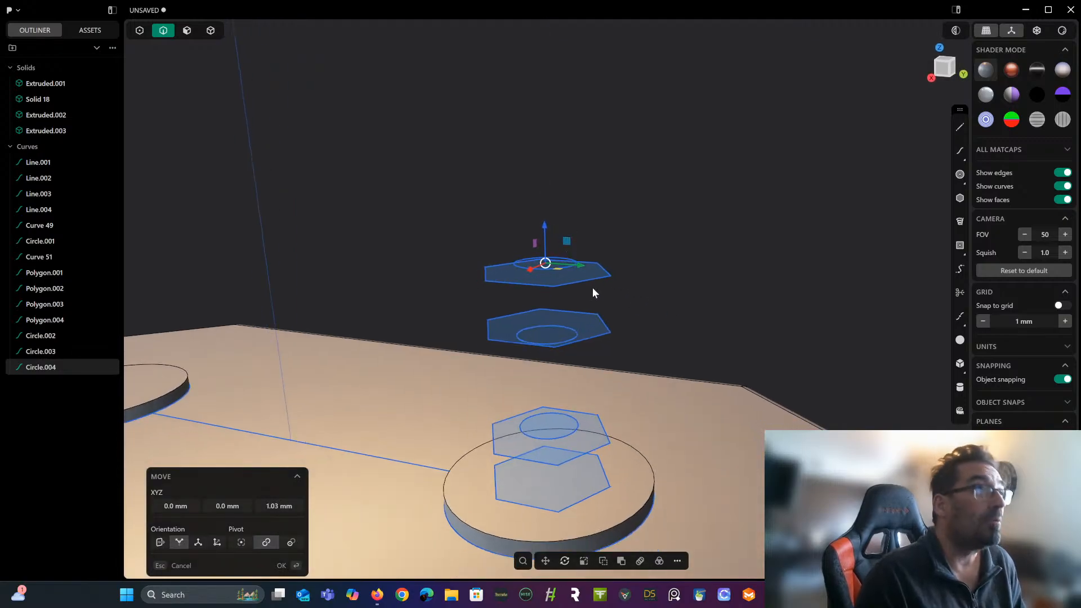
# Duplicate the upper circle and place the copy slightly above it.
pyautogui.hotkey('ctrl', 'd')
pyautogui.moveTo(545, 222); pyautogui.dragTo(544, 216)
pyautogui.press('Return')
# Duplicate the highest hexagon, raise the copy 10.59 mm above the circles and scale it uniformly to about 0.395.
pyautogui.click(580, 277)
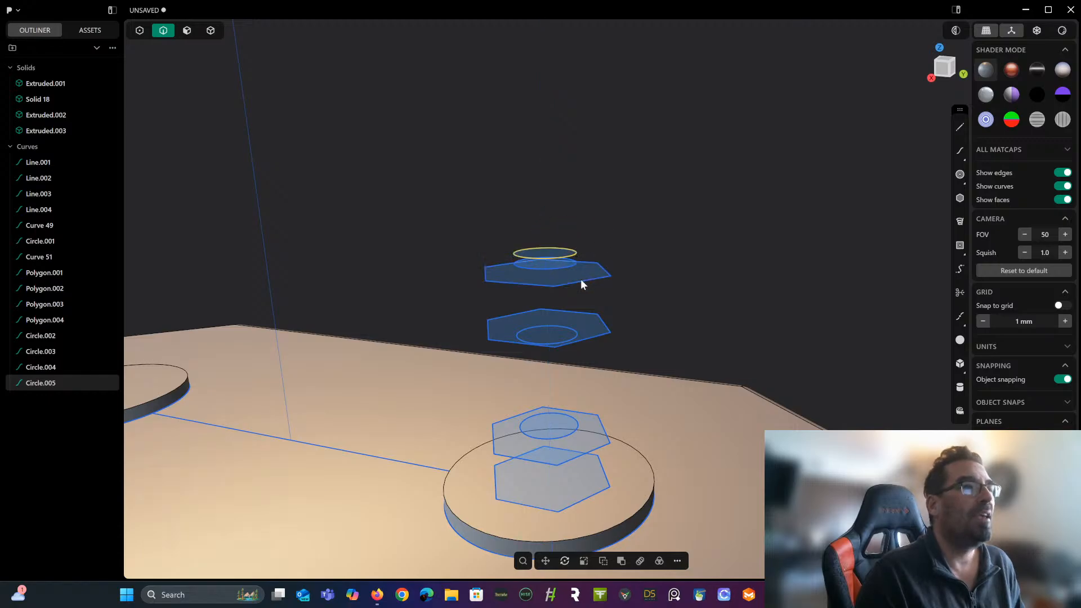
pyautogui.hotkey('ctrl', 'd')
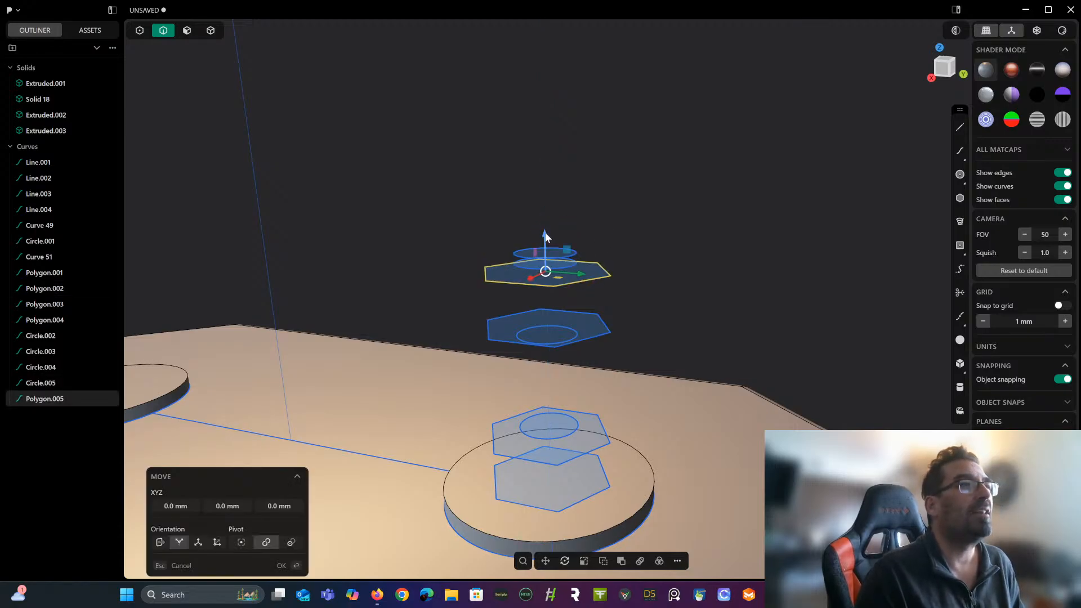
pyautogui.moveTo(544, 242); pyautogui.dragTo(545, 209)
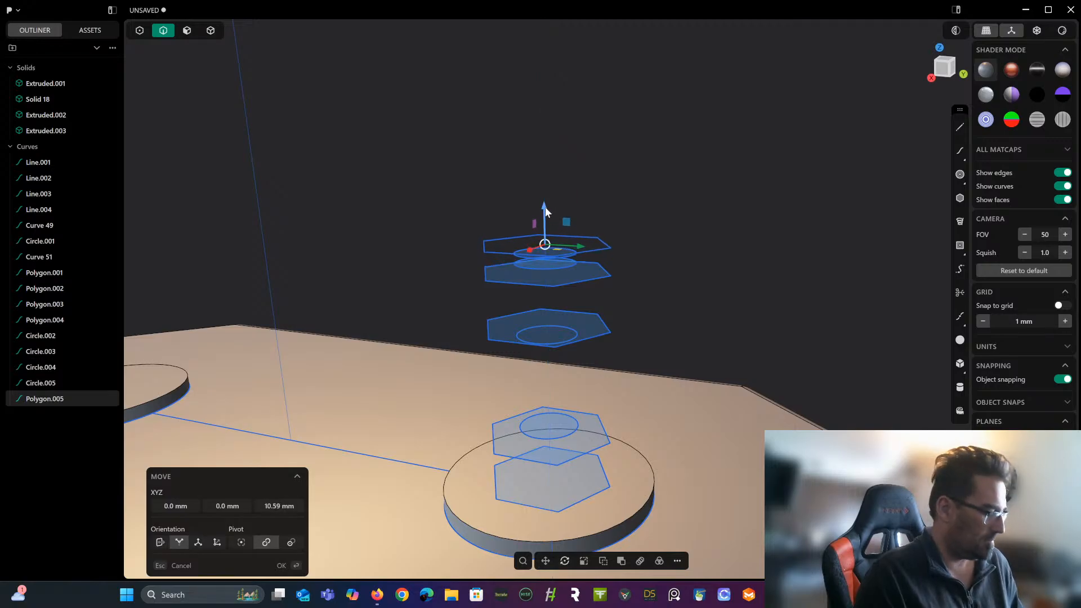
pyautogui.press('s')
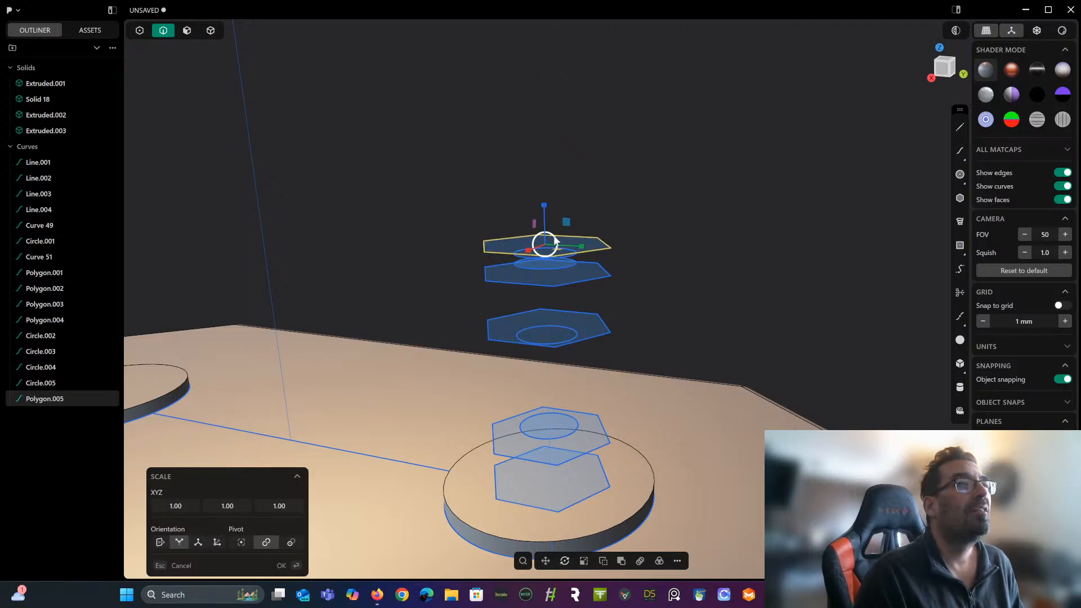
pyautogui.moveTo(554, 240); pyautogui.dragTo(550, 246)
pyautogui.moveTo(551, 225)
pyautogui.mouseDown(button='middle')
pyautogui.moveTo(539, 207)
pyautogui.moveTo(541, 228)
pyautogui.mouseUp(button='middle')
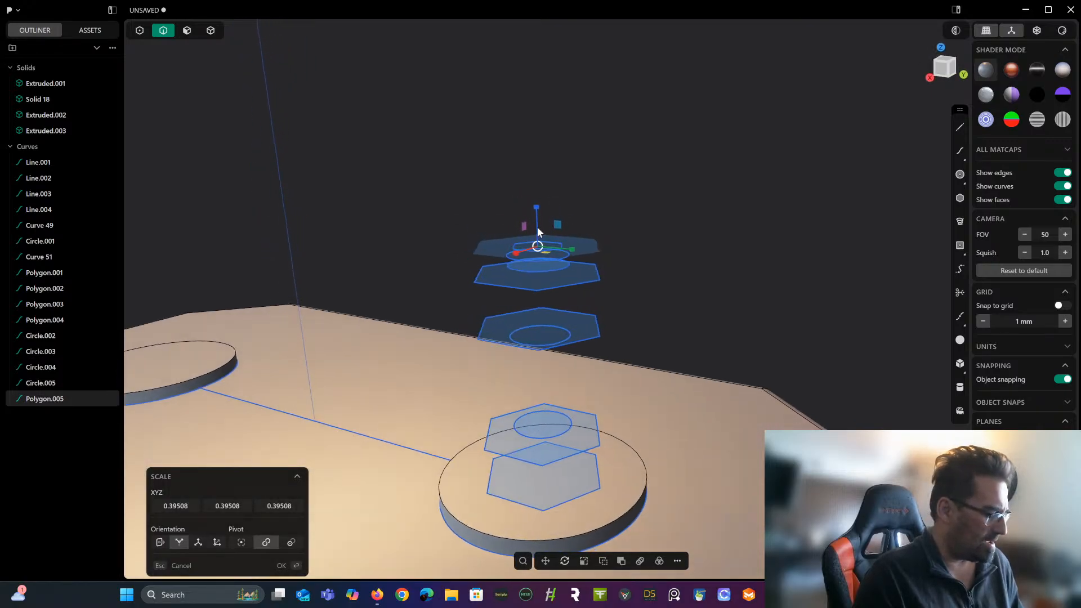
pyautogui.scroll(3, 542, 232)
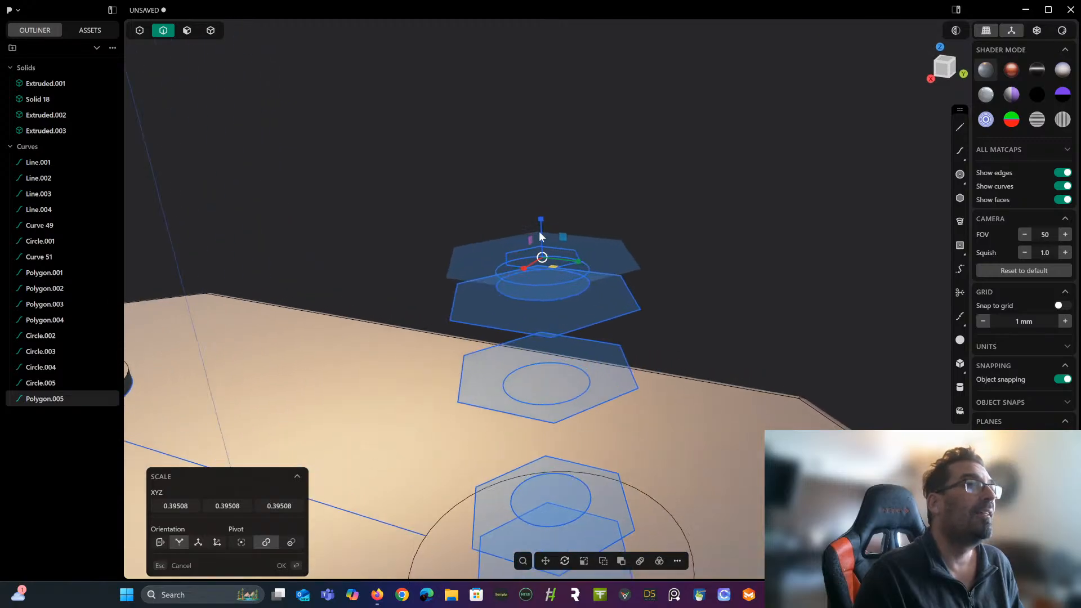
# Place a duplicate of the small hexagon above it, rotated about 80° around the vertical axis and raised a further 4.85 mm.
pyautogui.hotkey('ctrl', 'd')
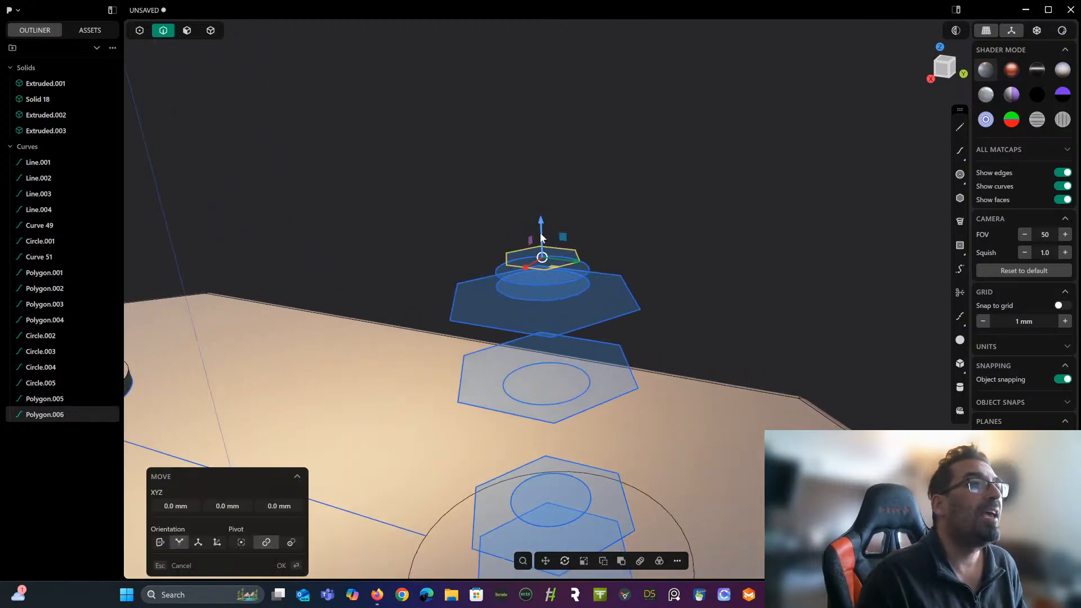
pyautogui.moveTo(542, 225); pyautogui.dragTo(545, 206)
pyautogui.press('r')
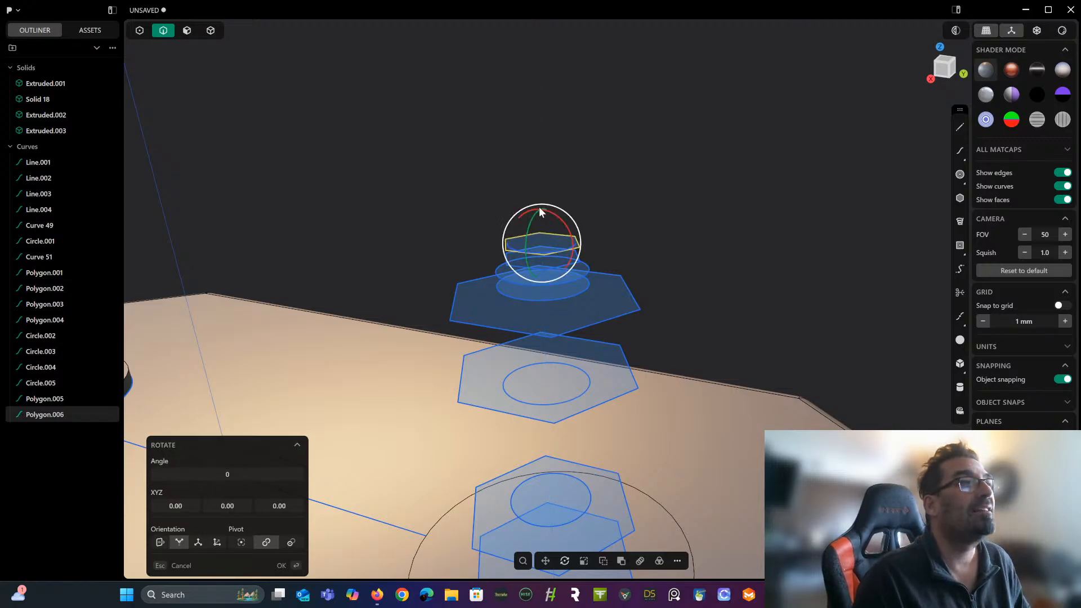
pyautogui.moveTo(544, 255); pyautogui.dragTo(469, 260)
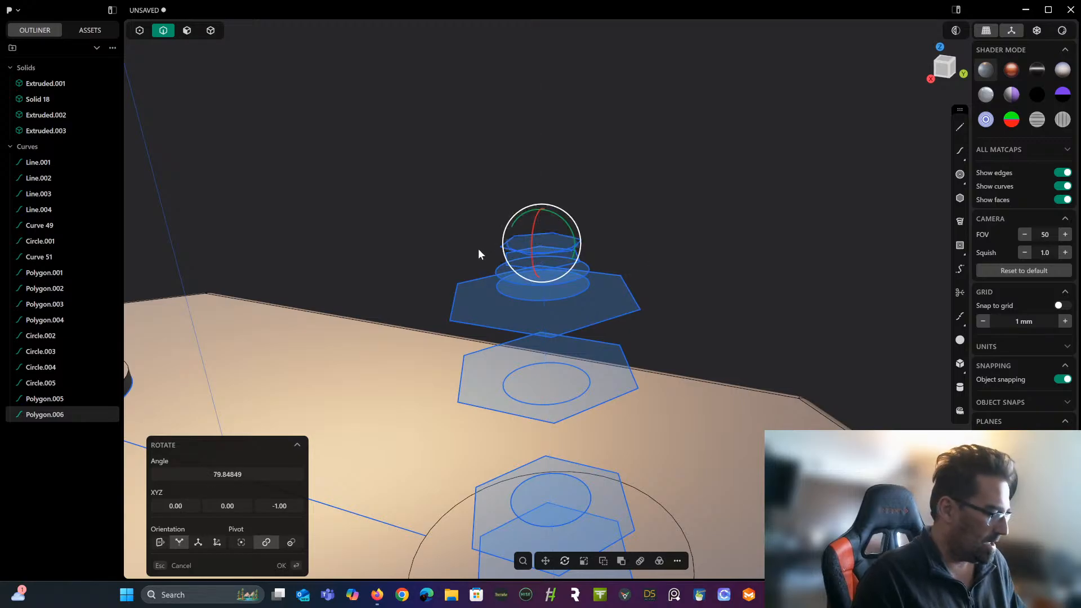
pyautogui.press('g')
pyautogui.moveTo(544, 208); pyautogui.dragTo(542, 188)
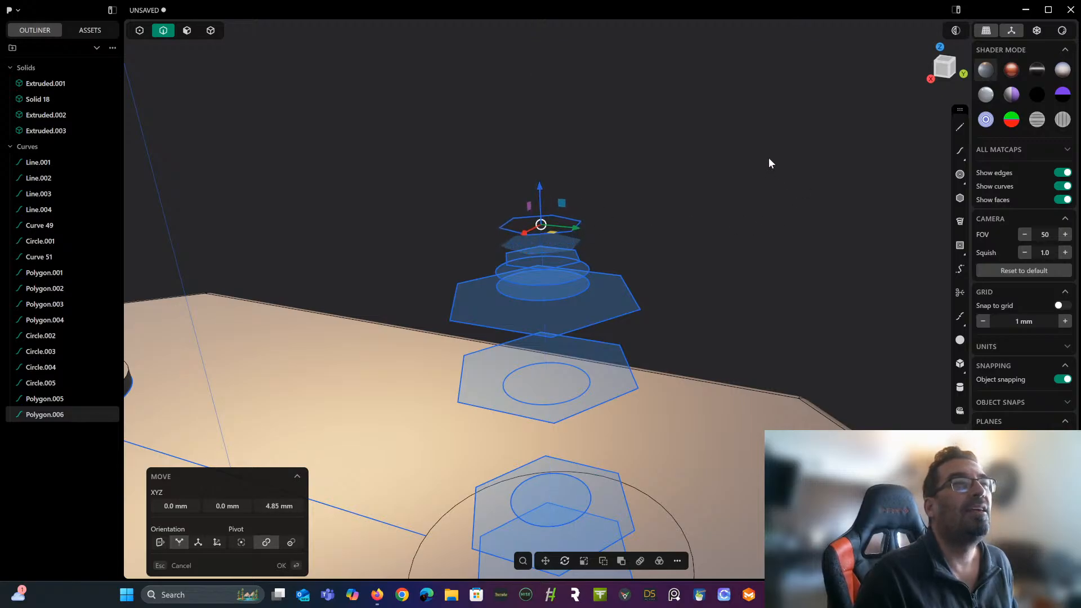
pyautogui.press('Return')
# Draw a center circle inside the topmost small hexagon and raise it 3.83 mm.
pyautogui.click(960, 174)
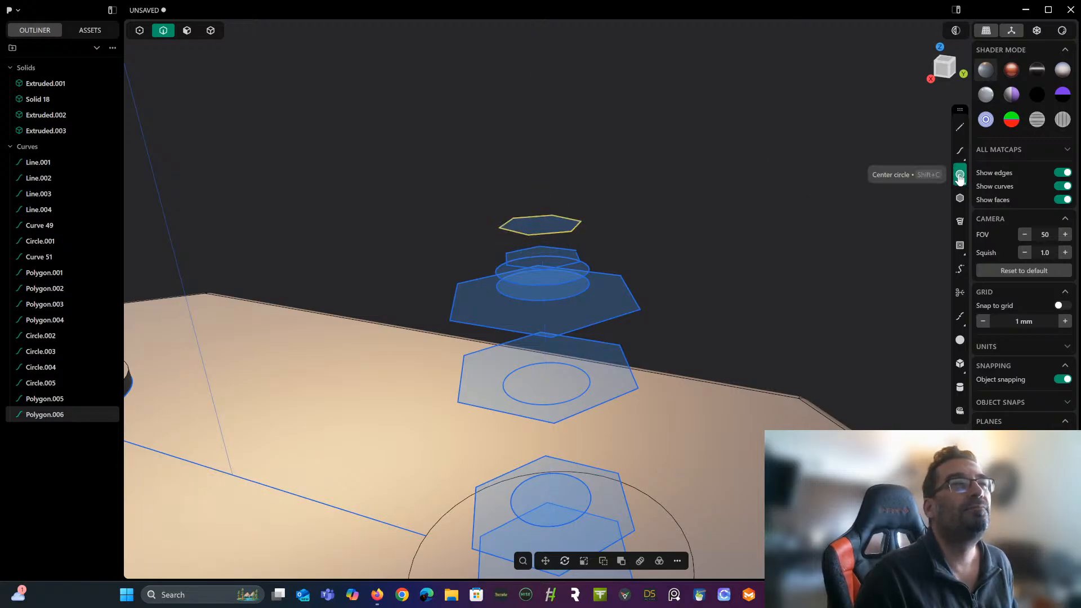
pyautogui.click(545, 222)
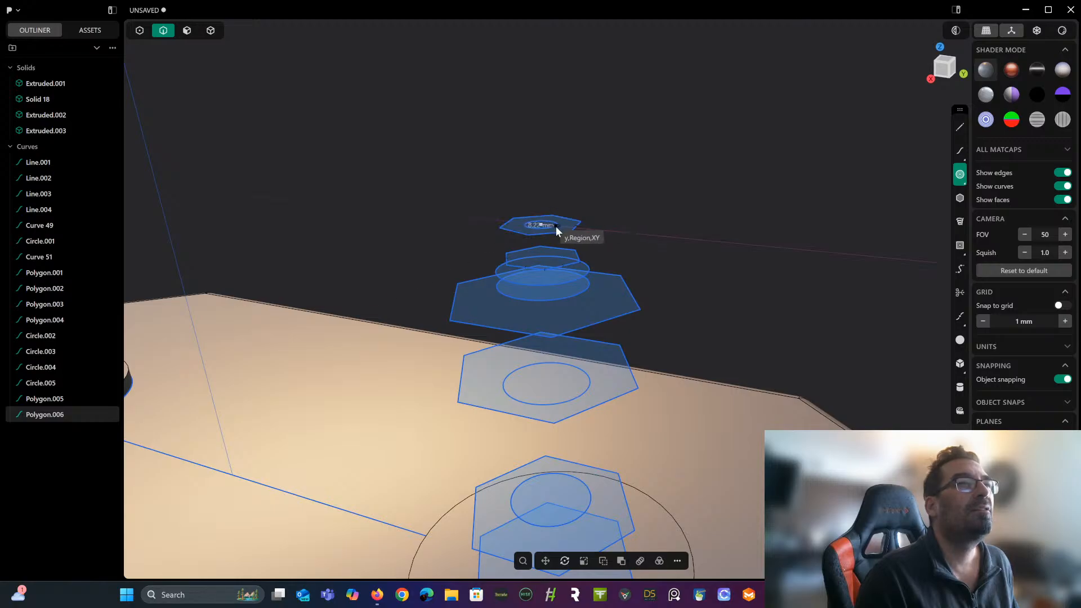
pyautogui.click(555, 226)
pyautogui.press('g')
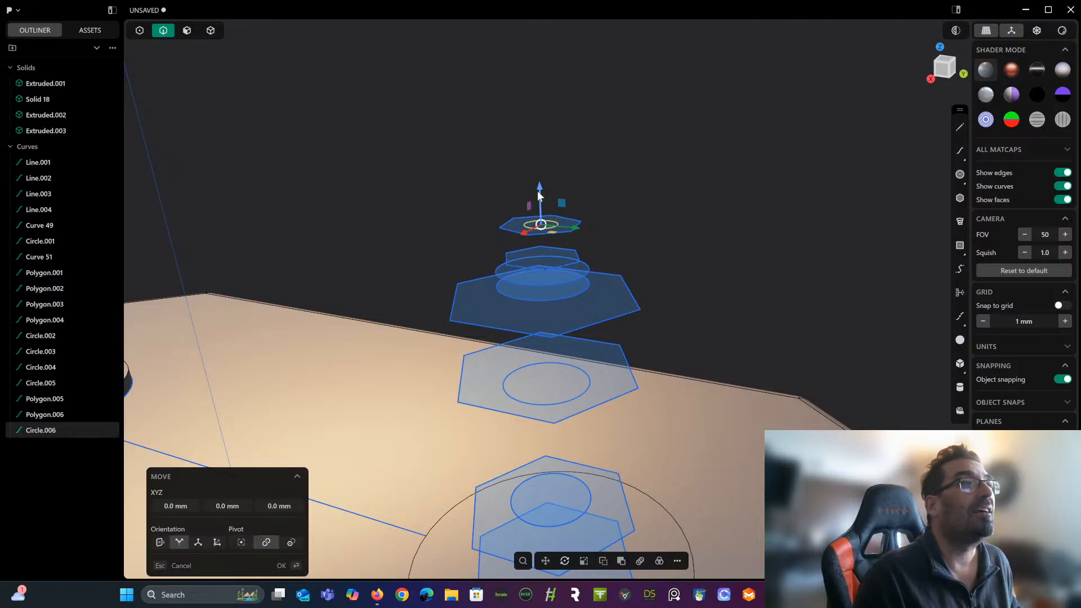
pyautogui.moveTo(537, 190); pyautogui.dragTo(543, 170)
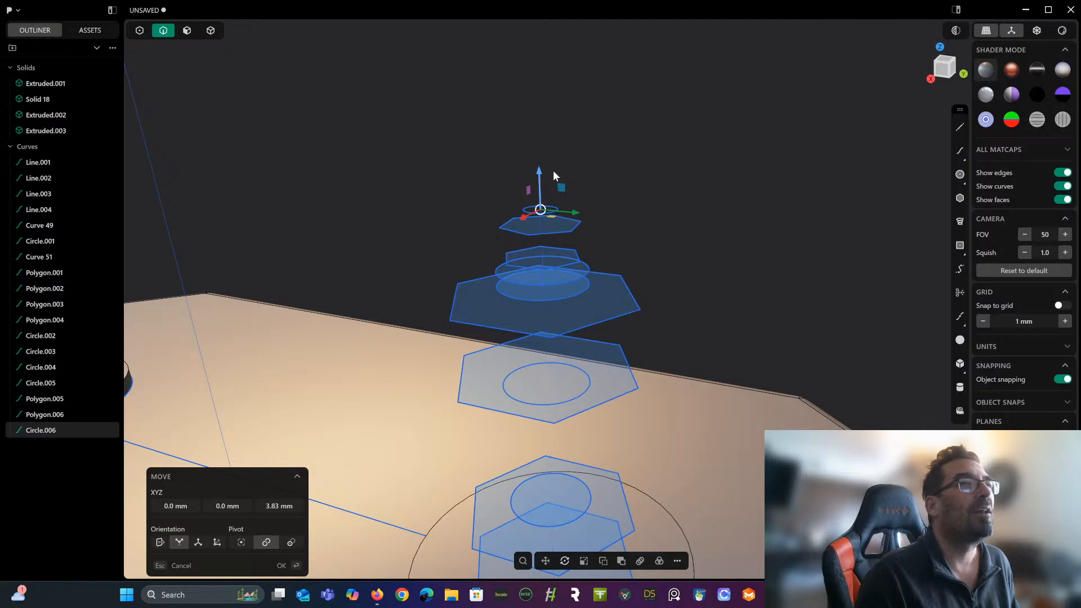
pyautogui.press('Return')
# Try to loft all the stacked hexagon and circle profiles in order, from the base hexagon to the topmost circle.
pyautogui.scroll(-5, 653, 156)
pyautogui.keyDown('shift'); pyautogui.moveTo(621, 173); pyautogui.dragTo(623, 144, button='middle'); pyautogui.keyUp('shift')
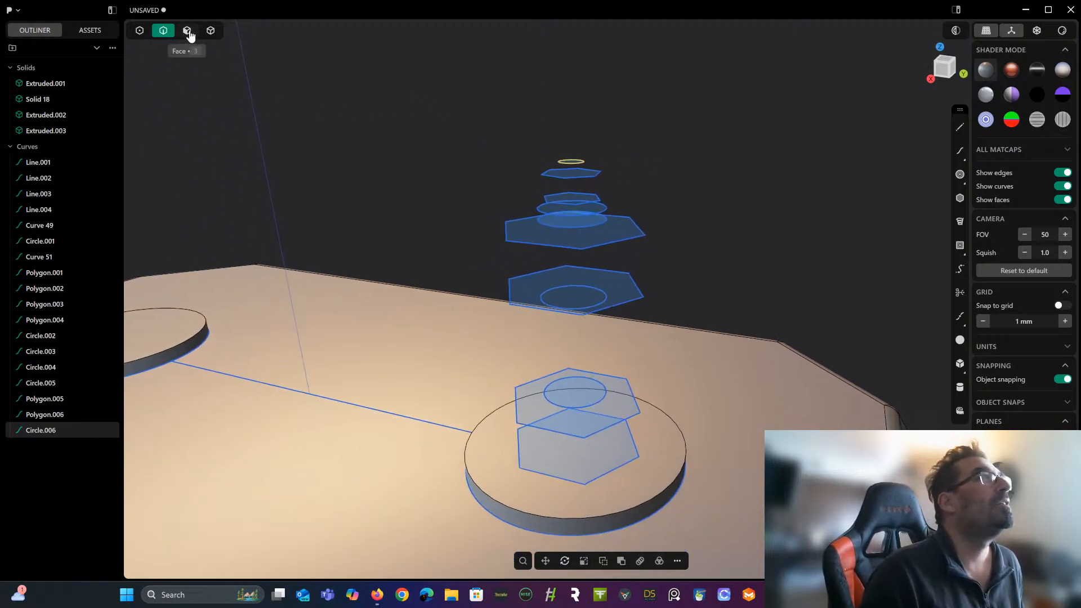
pyautogui.click(759, 280)
pyautogui.click(636, 454)
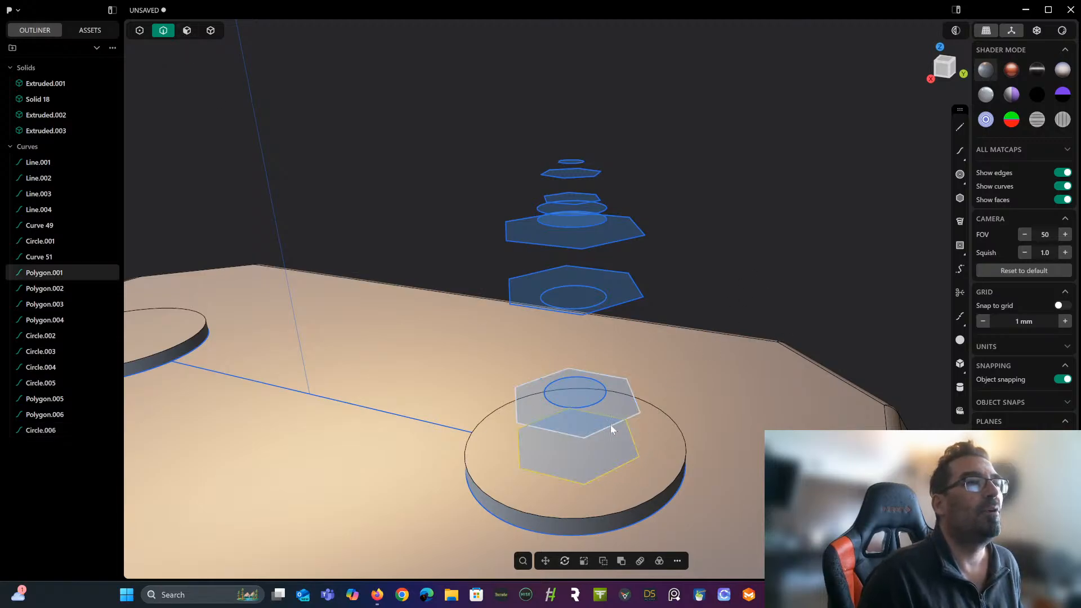
pyautogui.click(610, 427)
pyautogui.click(599, 400)
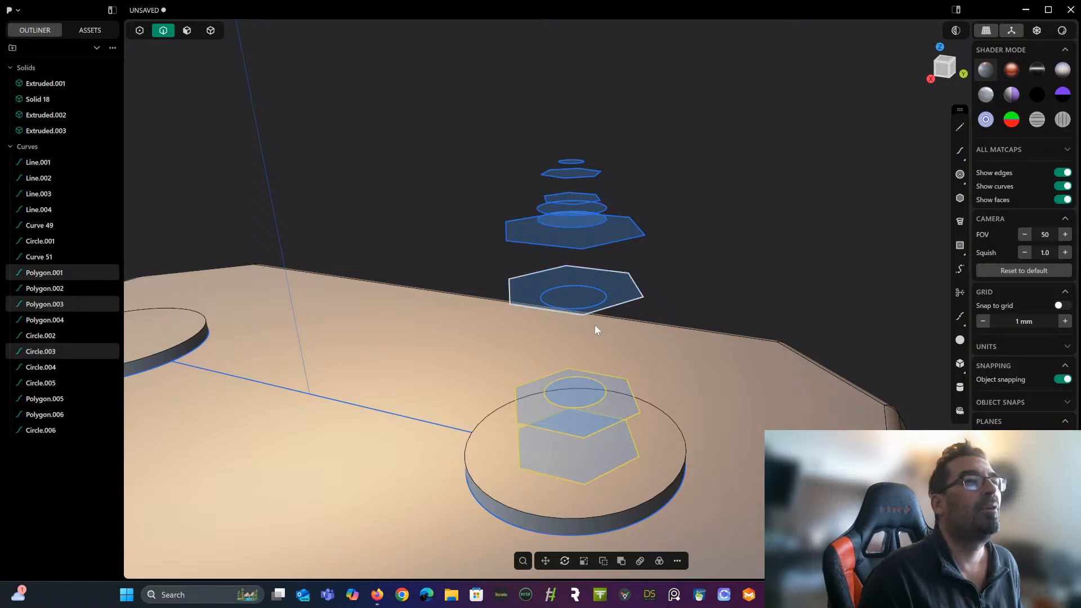
pyautogui.moveTo(604, 332); pyautogui.dragTo(583, 255, button='middle')
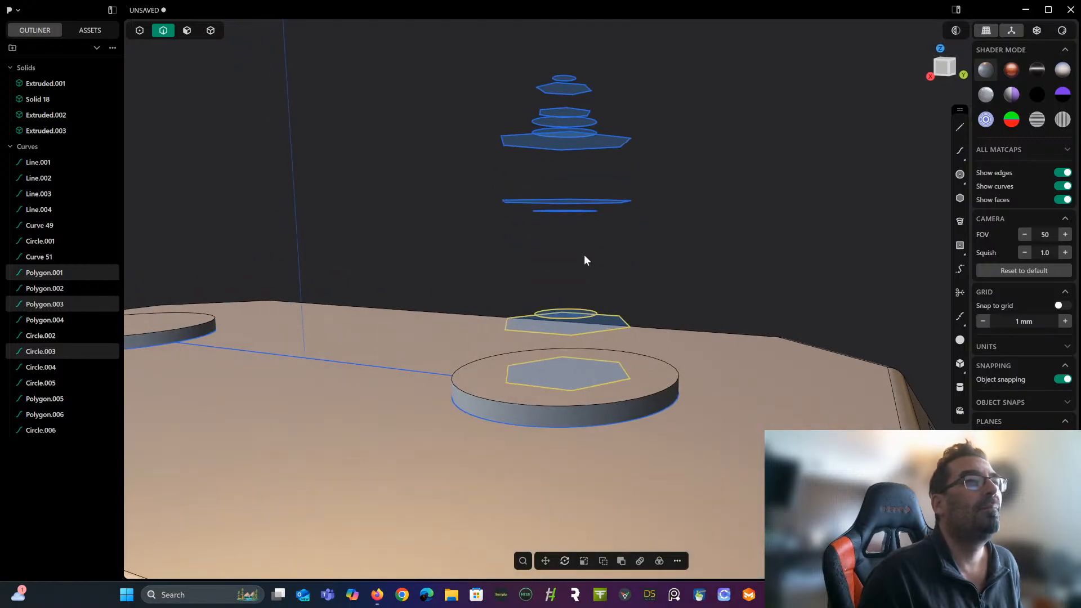
pyautogui.click(574, 212)
pyautogui.click(573, 199)
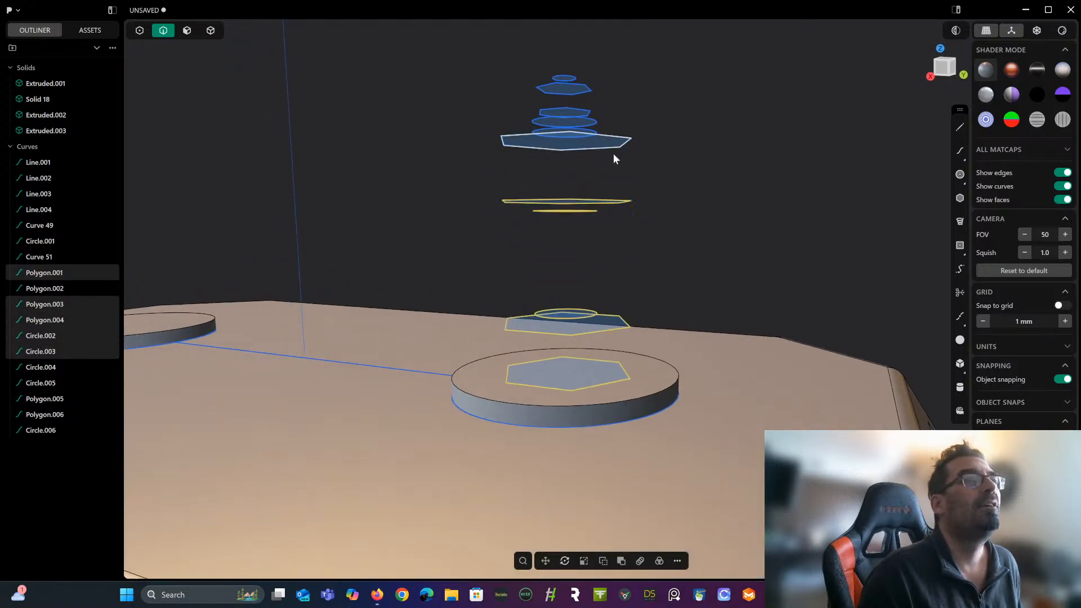
pyautogui.click(622, 143)
pyautogui.moveTo(619, 146); pyautogui.dragTo(607, 178, button='middle')
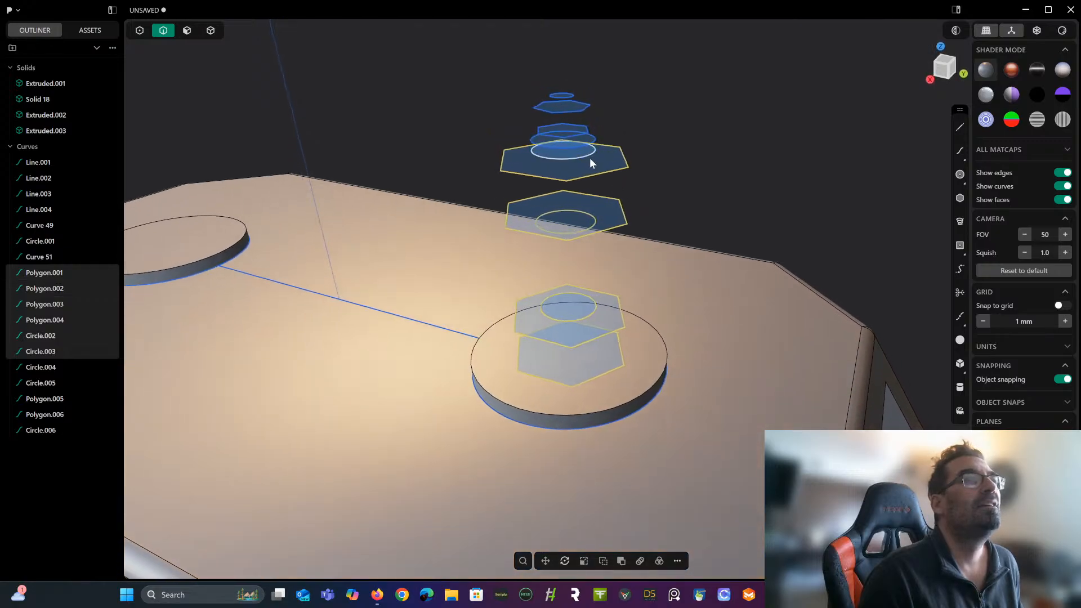
pyautogui.click(589, 160)
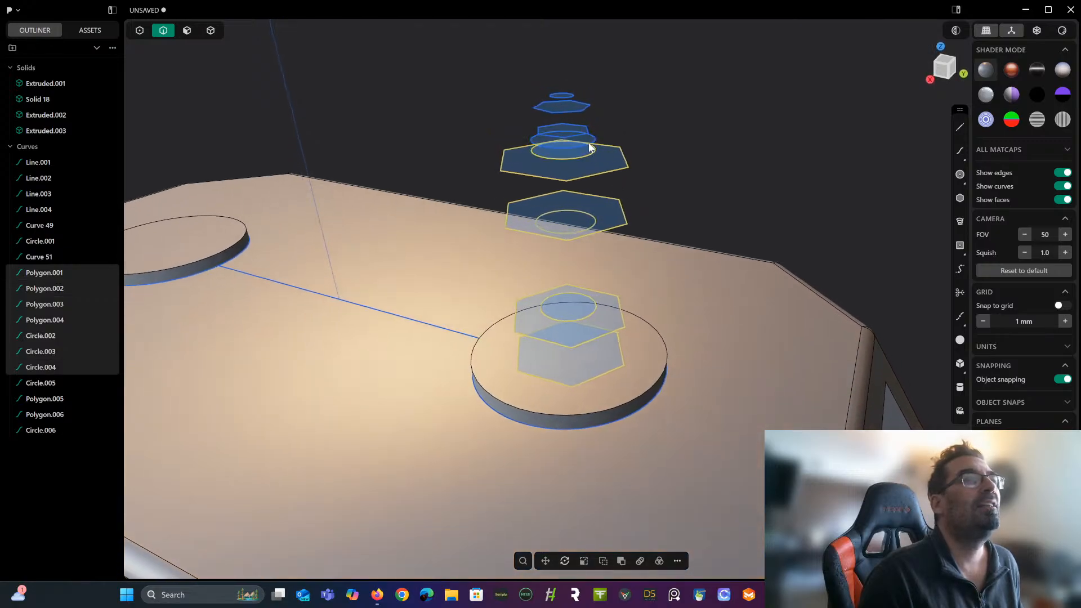
pyautogui.click(588, 150)
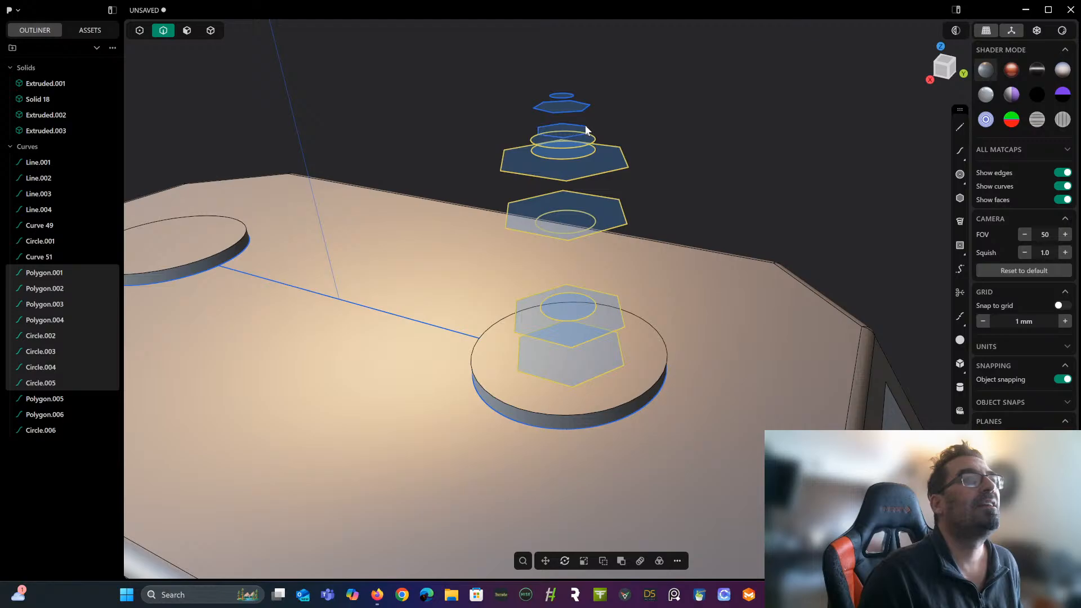
pyautogui.click(586, 126)
pyautogui.click(578, 110)
pyautogui.click(572, 98)
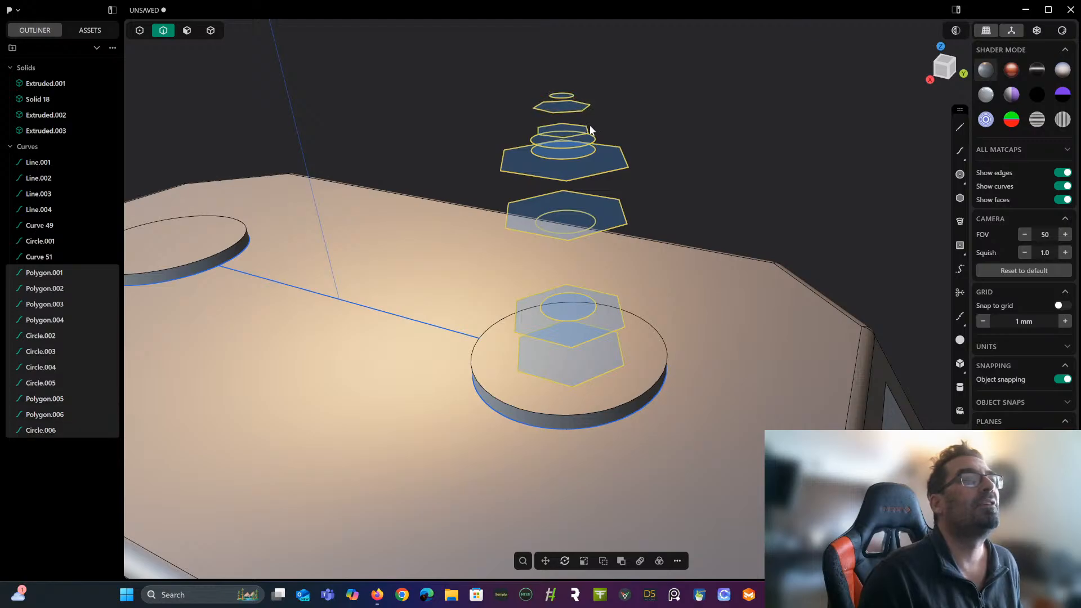
pyautogui.moveTo(572, 98); pyautogui.dragTo(621, 324, button='middle')
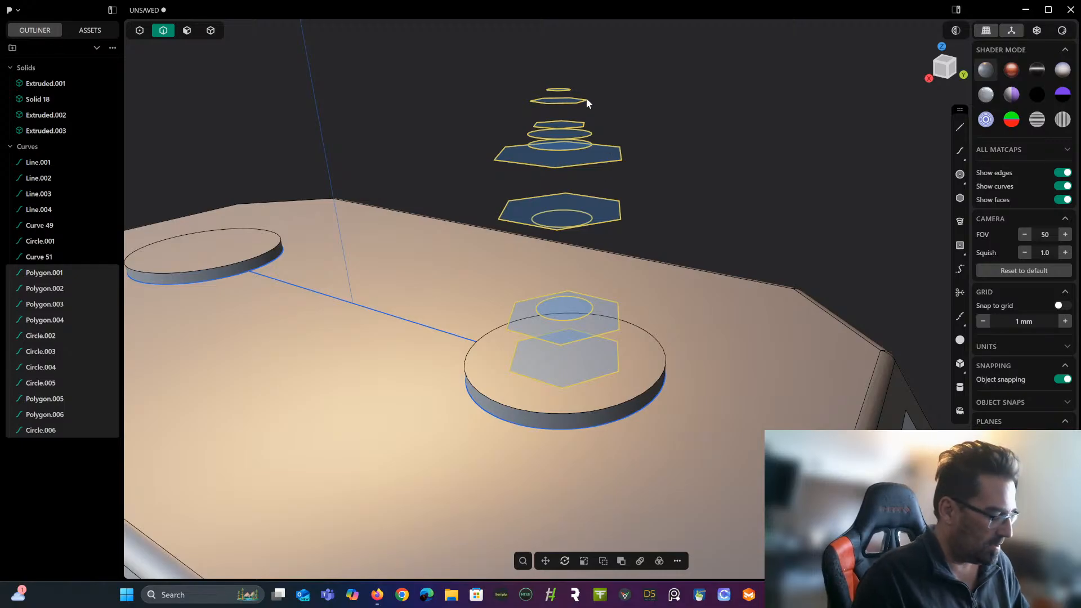
pyautogui.press('l')
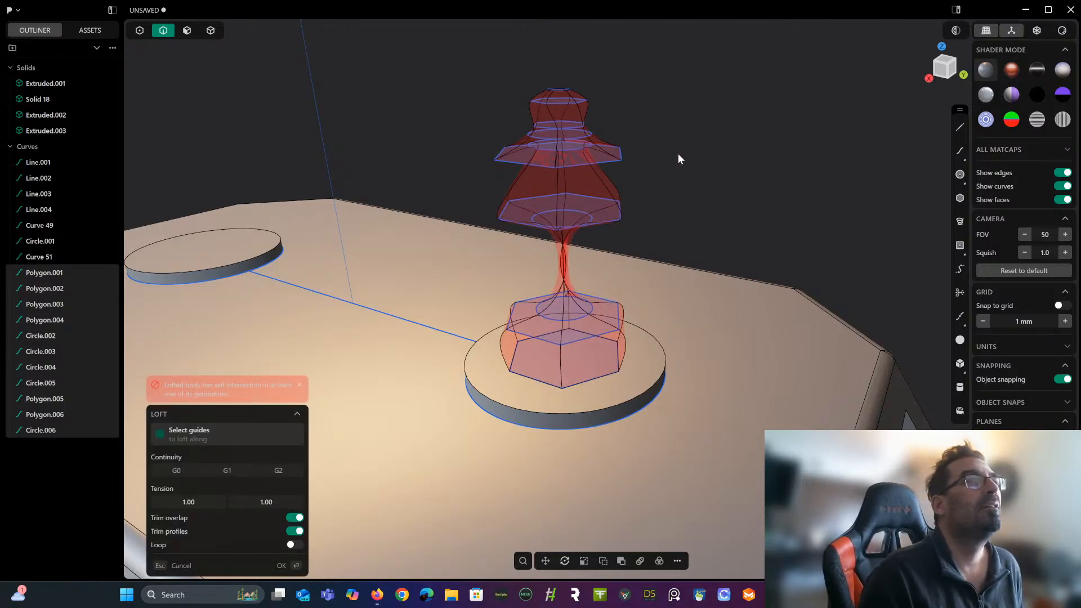
pyautogui.moveTo(678, 153)
pyautogui.mouseDown(button='middle')
pyautogui.moveTo(674, 171)
pyautogui.moveTo(662, 158)
pyautogui.moveTo(673, 142)
pyautogui.moveTo(663, 157)
pyautogui.mouseUp(button='middle')
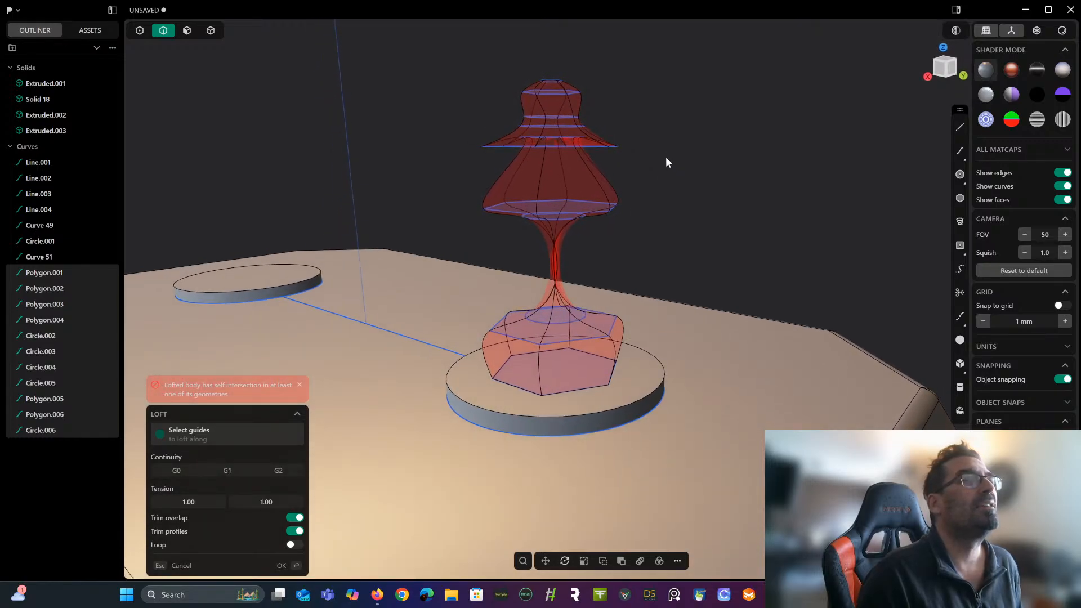
pyautogui.press('Return')
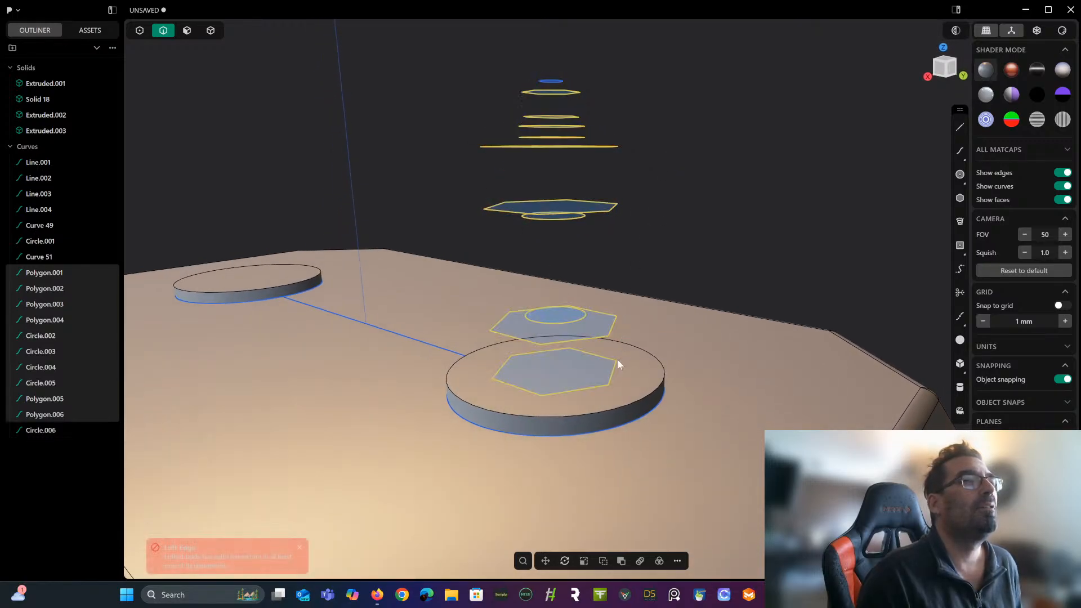
# Loft all the hexagon and circle profiles from the base hexagon up to the topmost circle, and undo that loft.
pyautogui.click(611, 379)
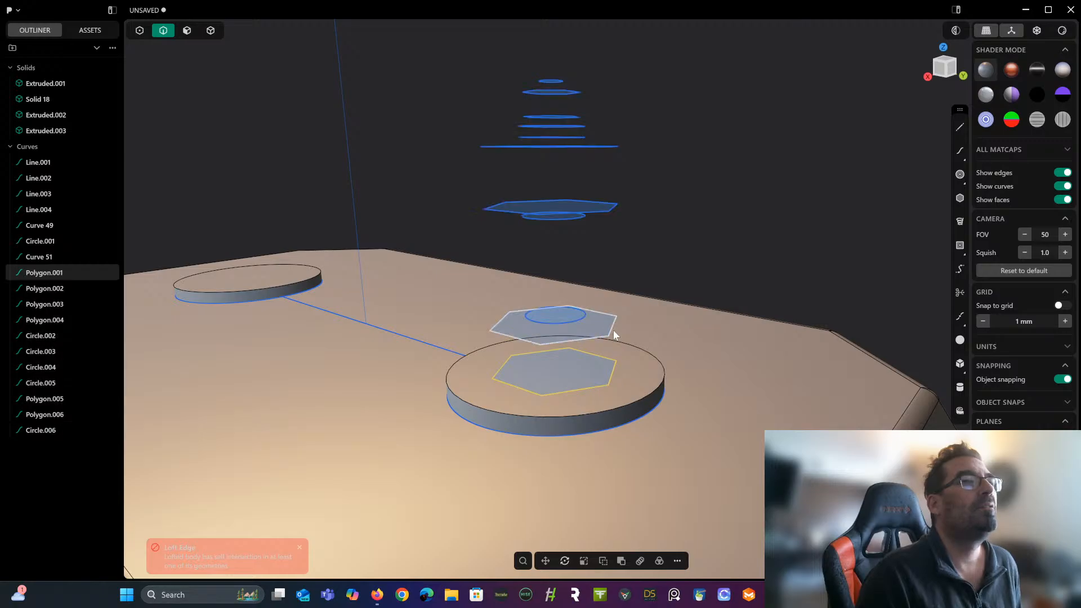
pyautogui.keyDown('shift'); pyautogui.click(593, 323); pyautogui.keyUp('shift')
pyautogui.keyDown('shift'); pyautogui.click(583, 319); pyautogui.keyUp('shift')
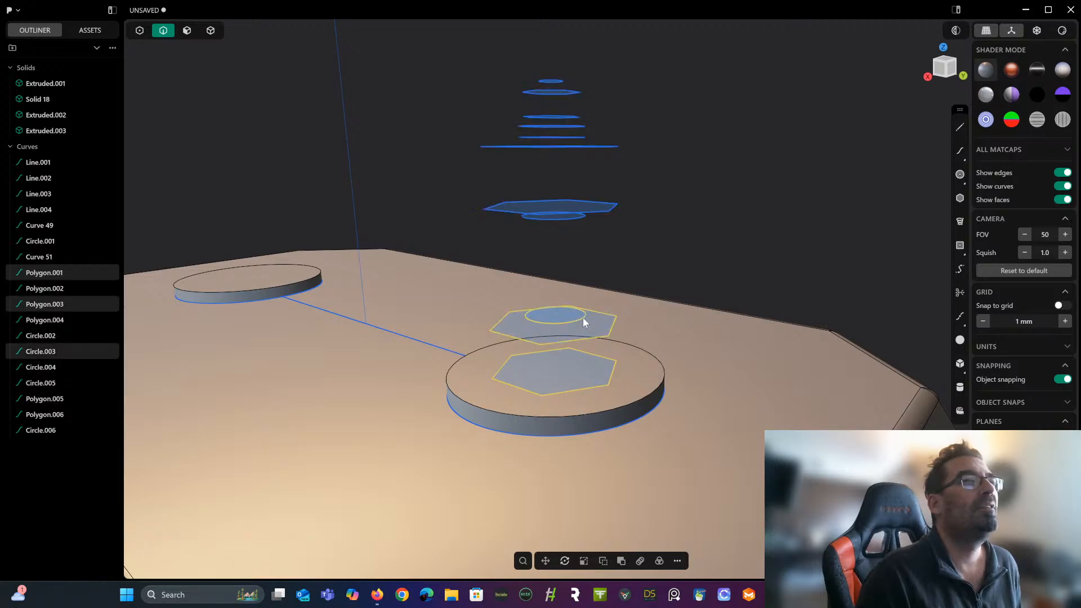
pyautogui.keyDown('shift'); pyautogui.click(583, 218); pyautogui.keyUp('shift')
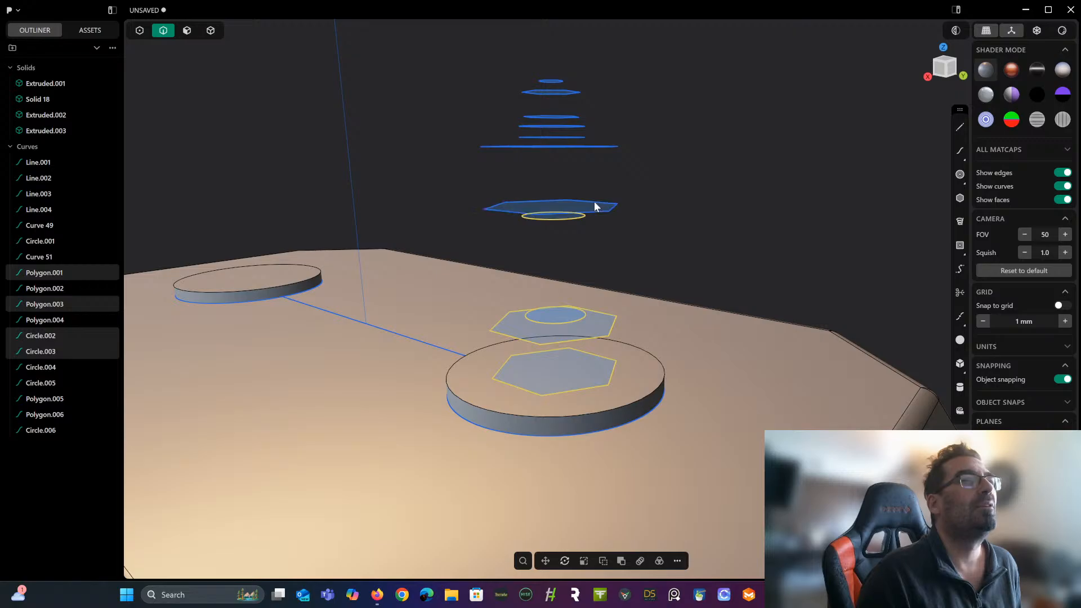
pyautogui.click(594, 202)
pyautogui.click(599, 147)
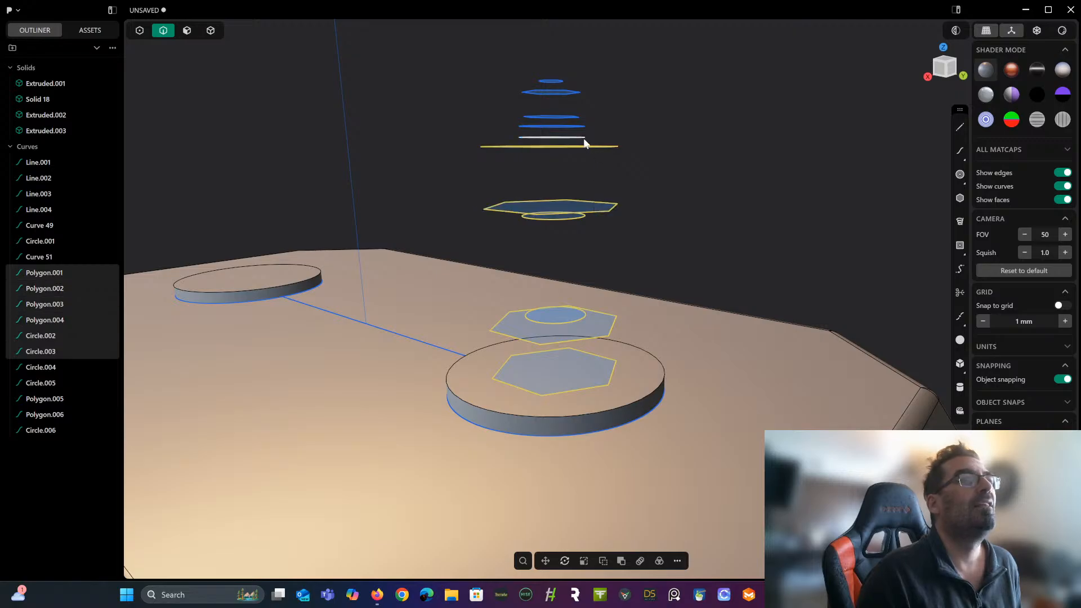
pyautogui.click(576, 137)
pyautogui.click(578, 127)
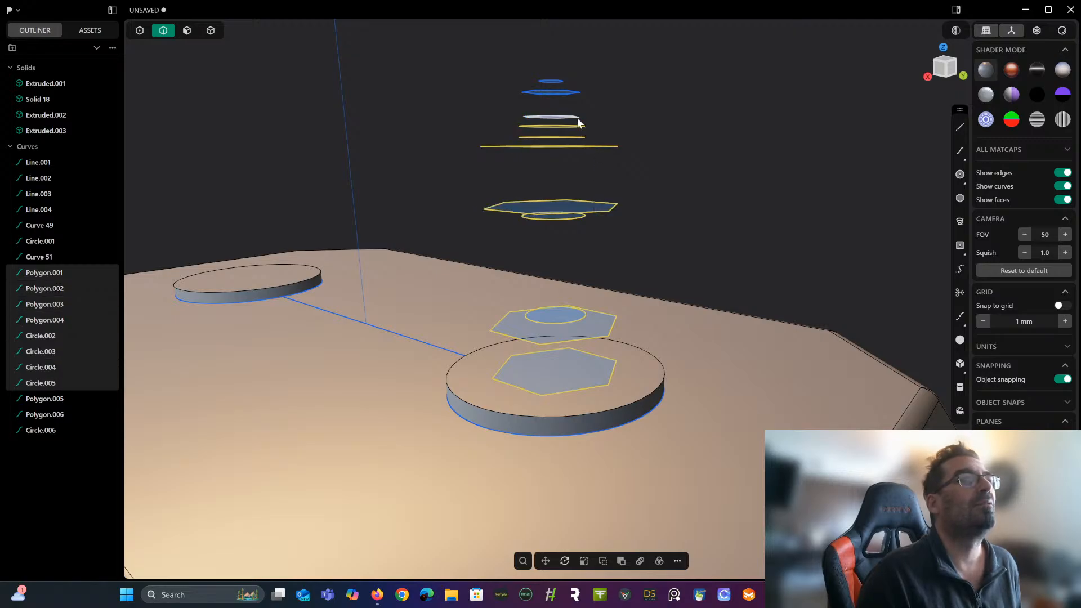
pyautogui.click(576, 116)
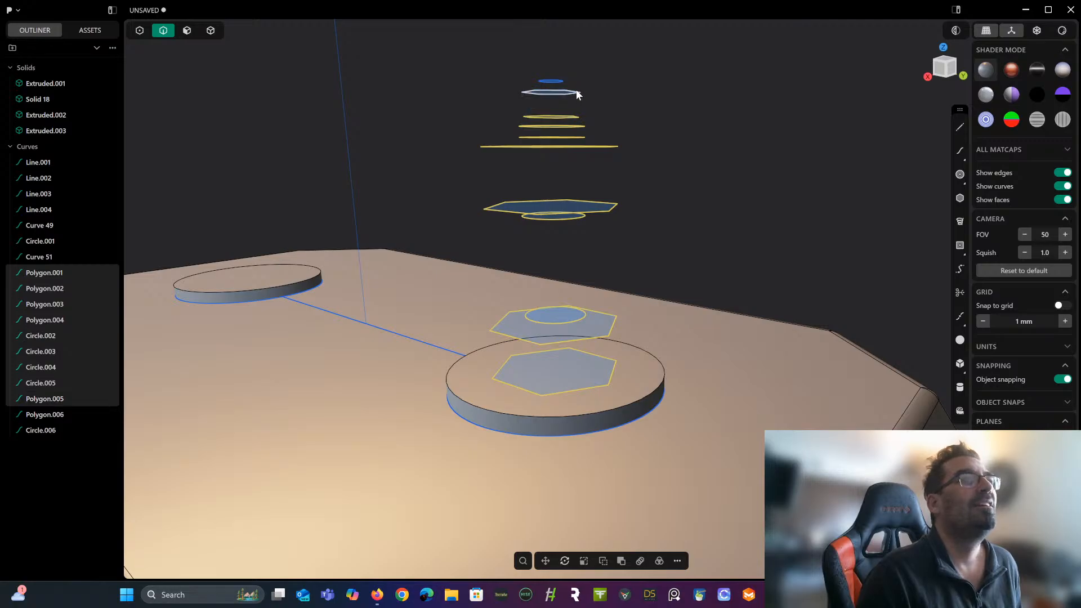
pyautogui.click(577, 93)
pyautogui.click(560, 82)
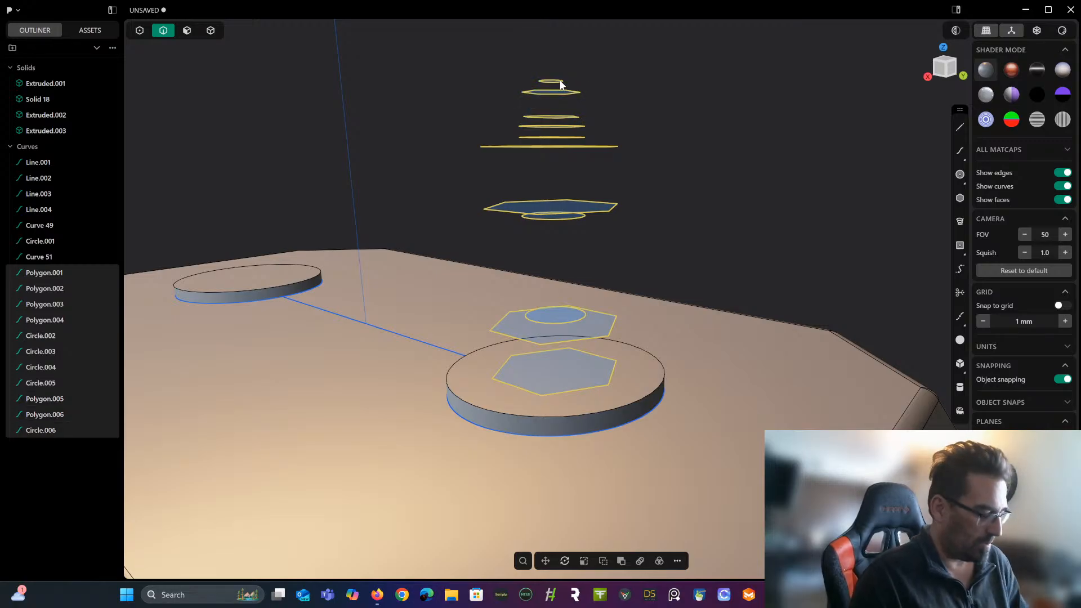
pyautogui.press('l')
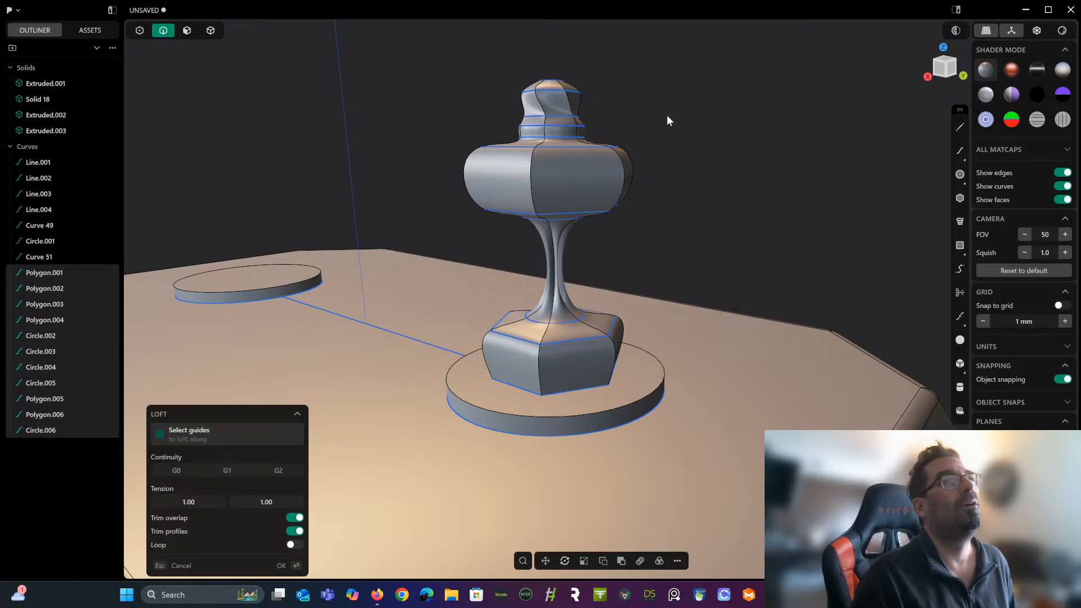
pyautogui.moveTo(666, 121); pyautogui.dragTo(619, 156, button='middle')
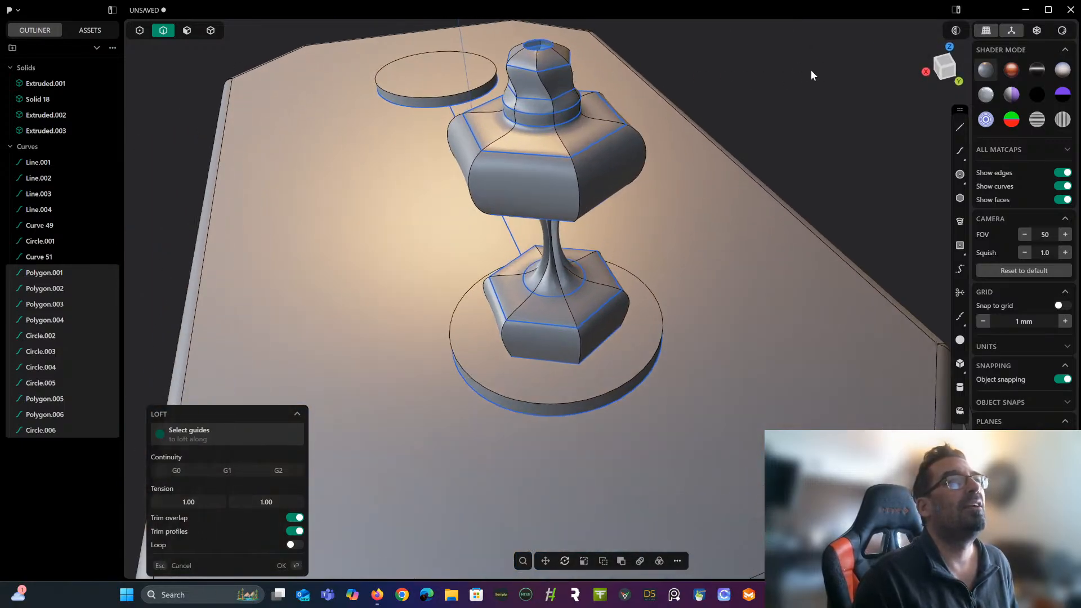
pyautogui.press('Return')
pyautogui.moveTo(810, 70); pyautogui.dragTo(813, 33, button='middle')
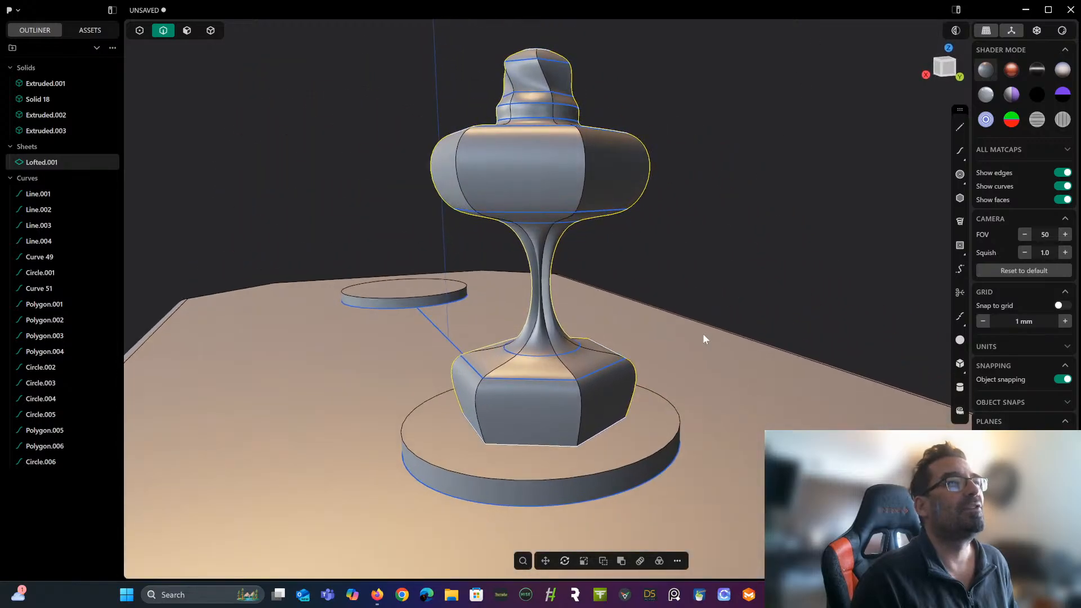
pyautogui.hotkey('ctrl', 'z')
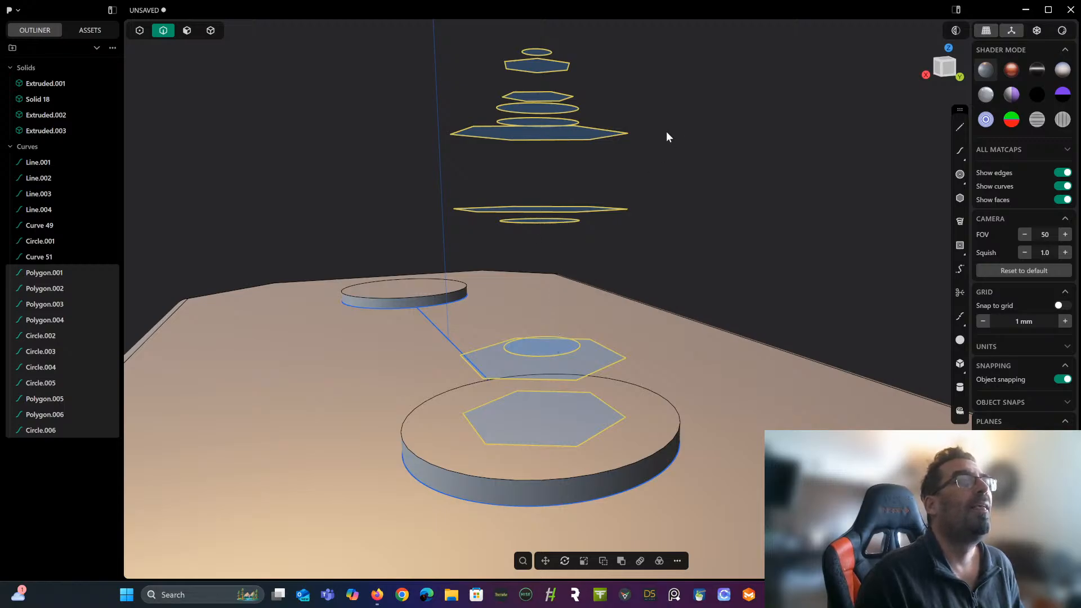
# Rotate the upper small hexagon, just below the topmost circle, about 181.67° around the vertical axis.
pyautogui.moveTo(666, 133); pyautogui.dragTo(597, 167, button='middle')
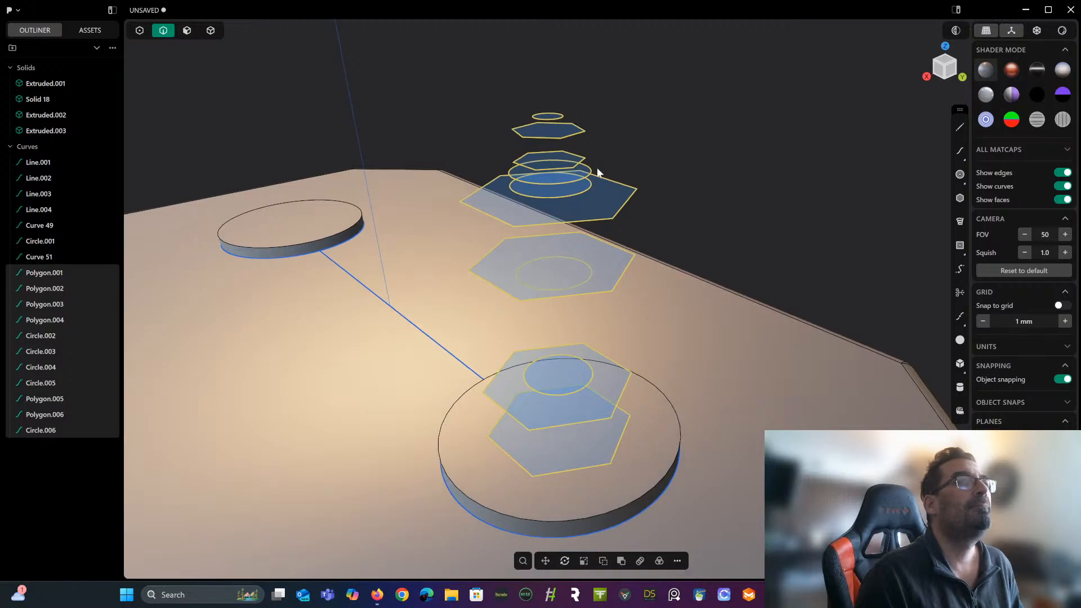
pyautogui.click(648, 103)
pyautogui.click(575, 130)
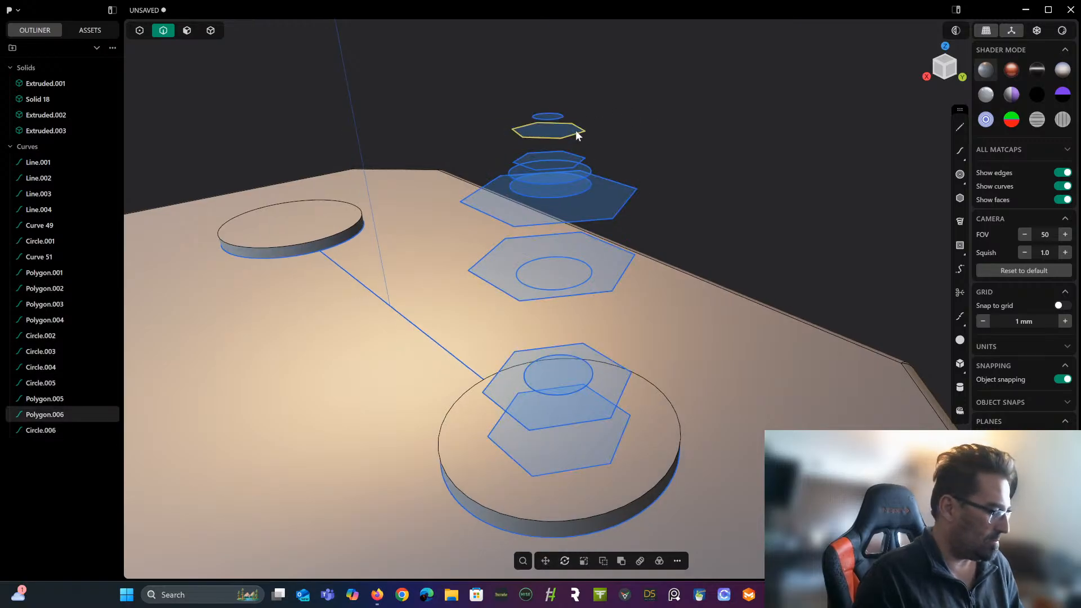
pyautogui.press('r')
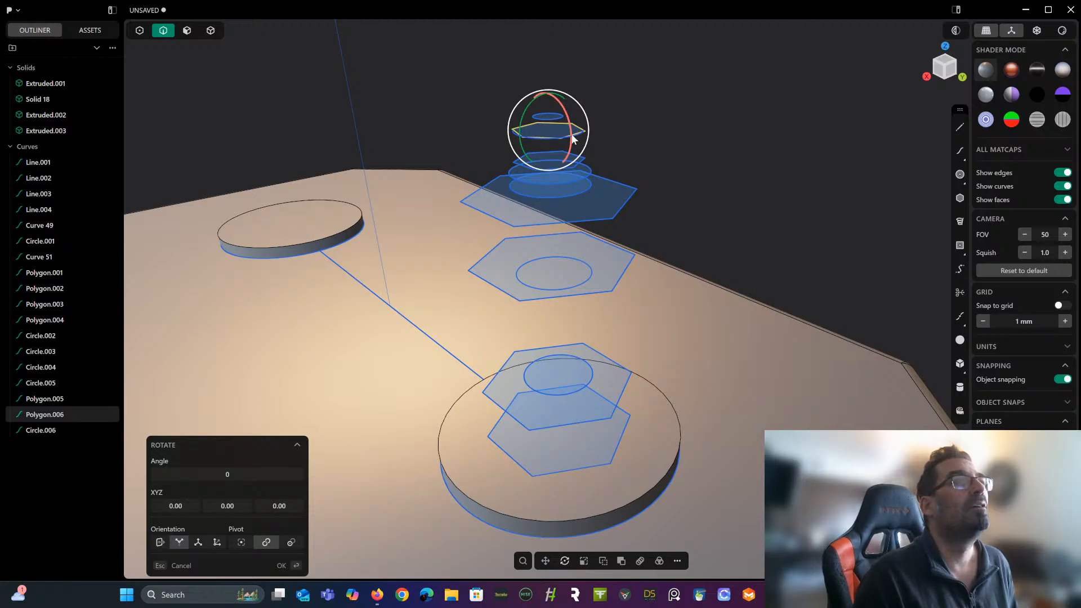
pyautogui.moveTo(569, 136); pyautogui.dragTo(451, 119)
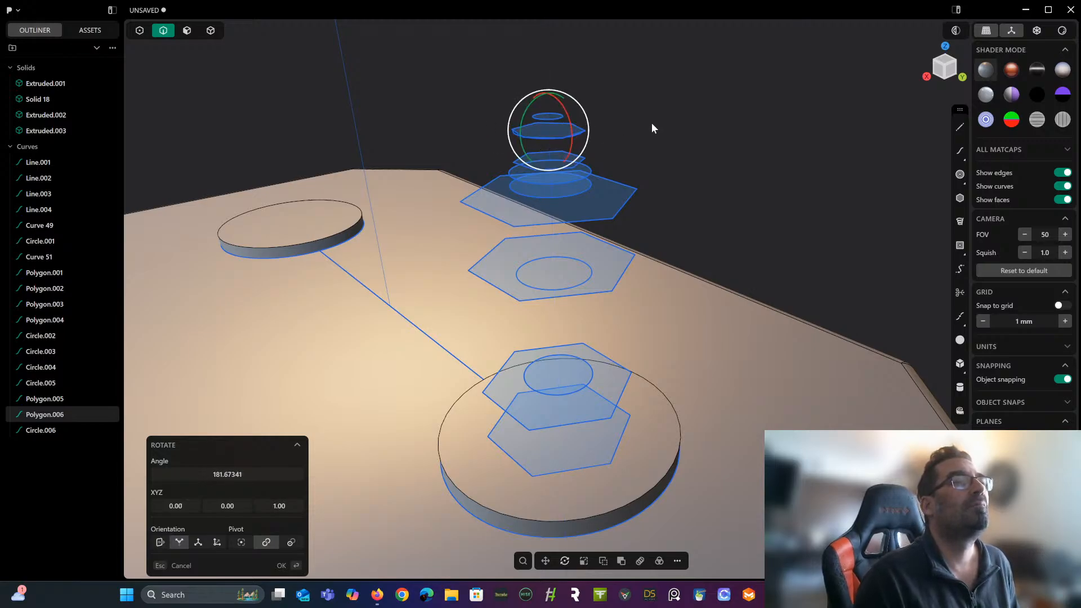
pyautogui.press('Return')
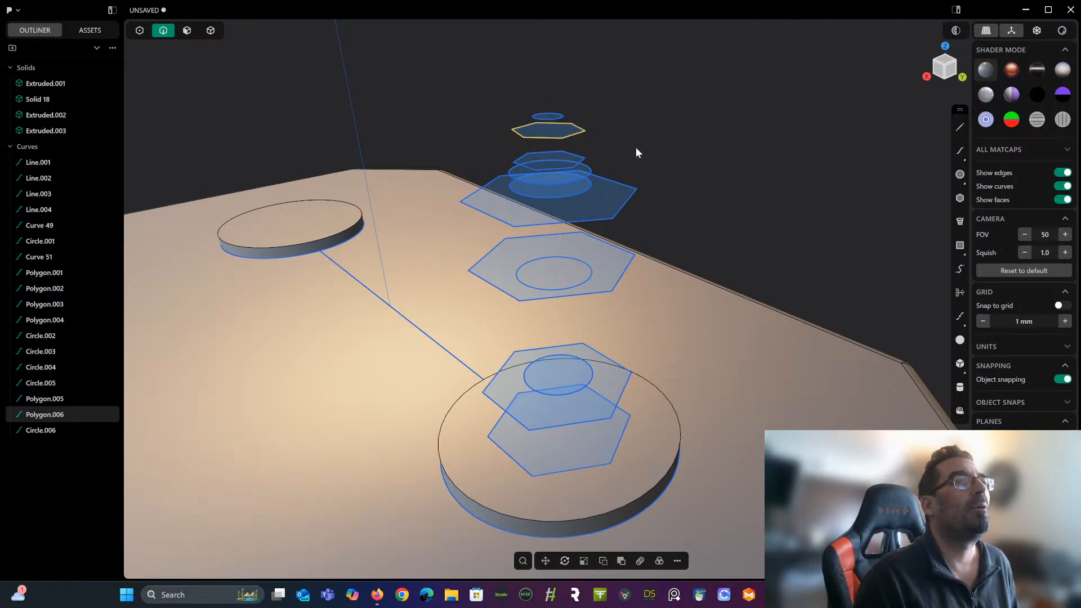
# Loft the upper eight profiles in order, from the topmost circle down to the circle beneath the upper pair of large hexagons.
pyautogui.keyDown('shift'); pyautogui.click(559, 116); pyautogui.keyUp('shift')
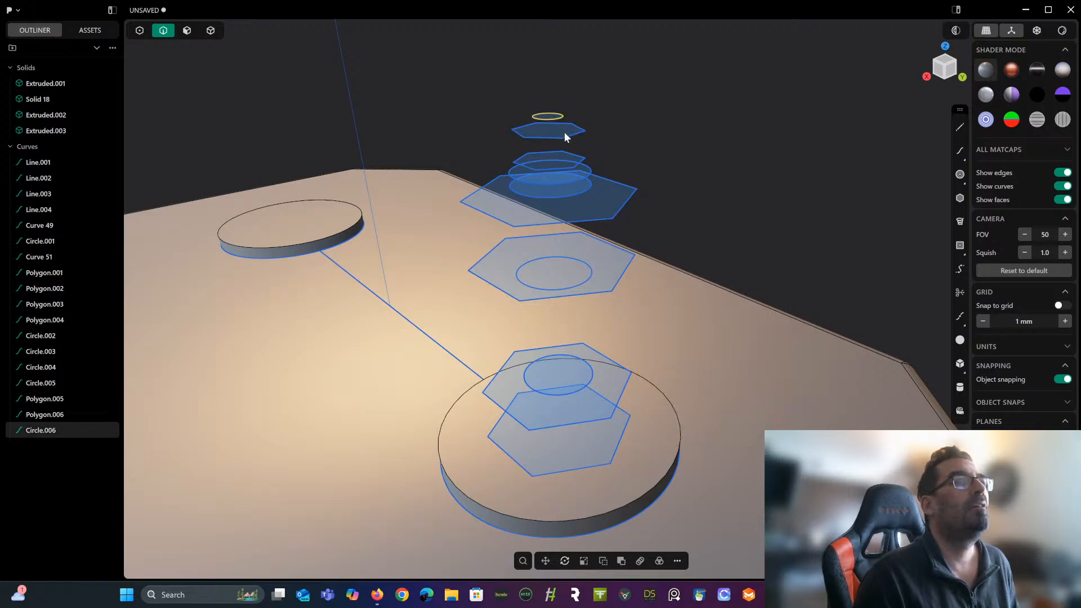
pyautogui.keyDown('shift'); pyautogui.click(570, 166); pyautogui.keyUp('shift')
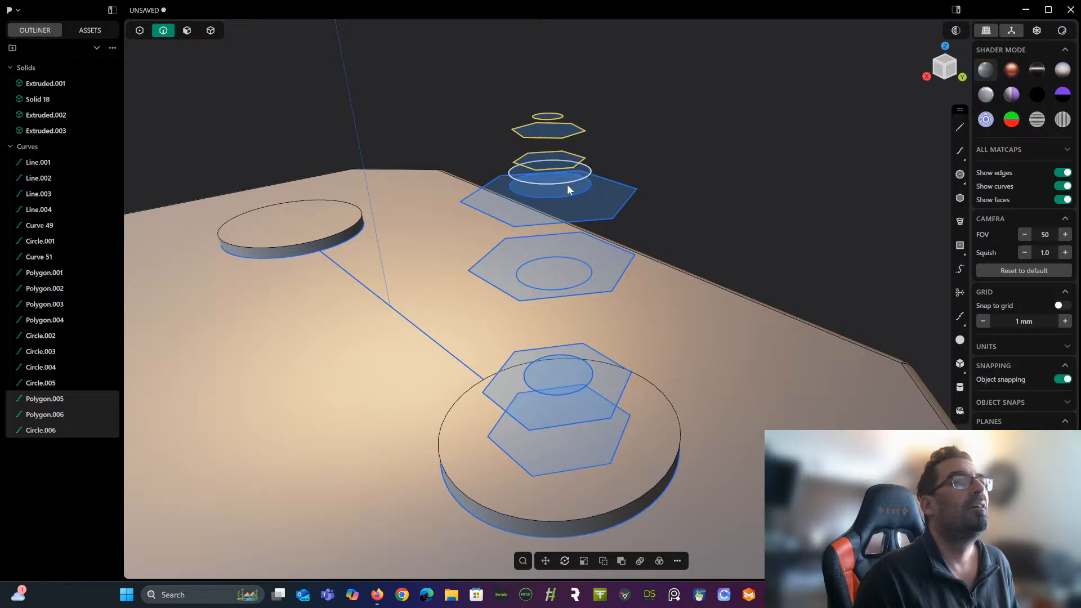
pyautogui.keyDown('shift'); pyautogui.click(567, 184); pyautogui.keyUp('shift')
pyautogui.keyDown('shift'); pyautogui.click(566, 198); pyautogui.keyUp('shift')
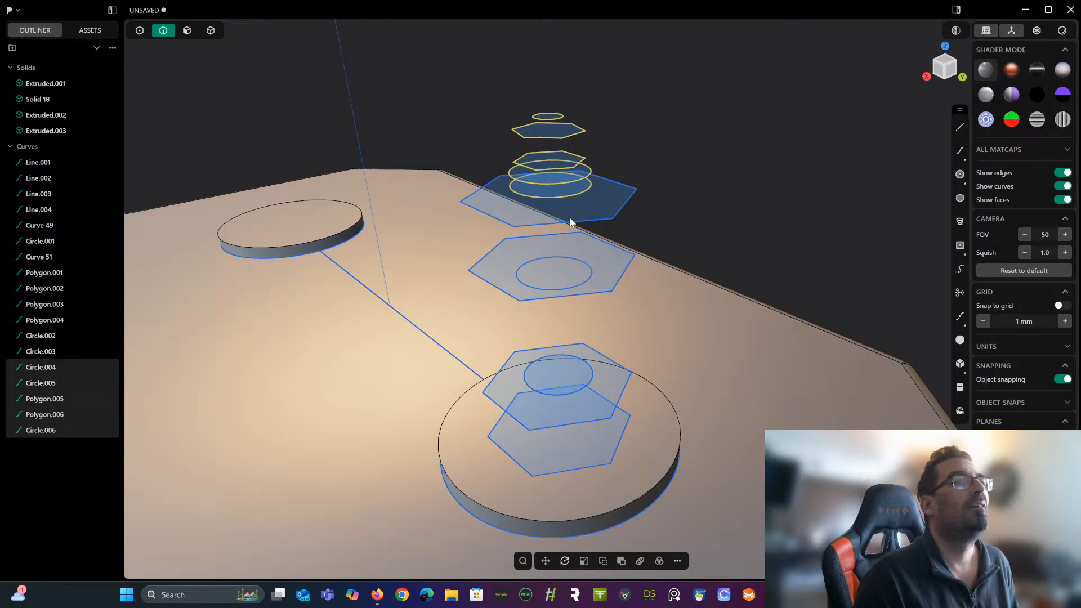
pyautogui.keyDown('shift'); pyautogui.click(569, 224); pyautogui.keyUp('shift')
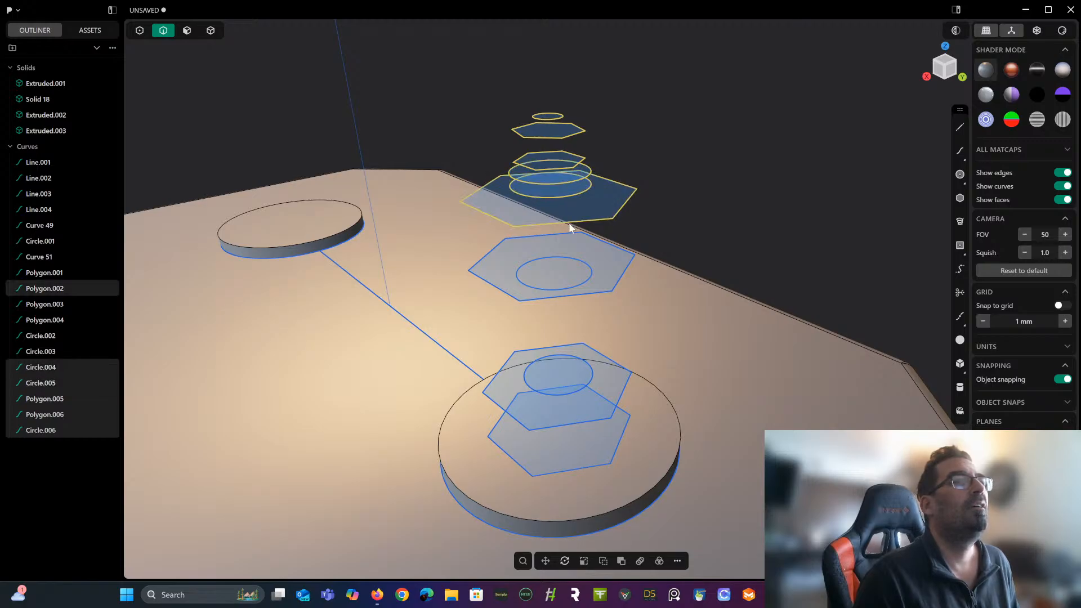
pyautogui.keyDown('shift'); pyautogui.click(612, 244); pyautogui.keyUp('shift')
pyautogui.moveTo(612, 243); pyautogui.dragTo(637, 190, button='middle')
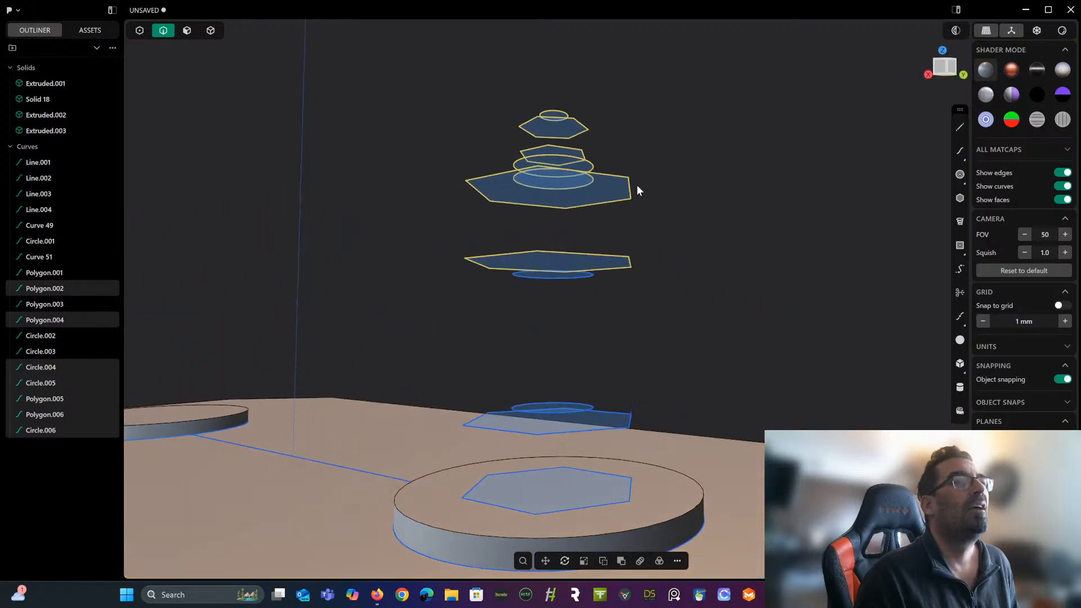
pyautogui.keyDown('shift'); pyautogui.click(586, 269); pyautogui.keyUp('shift')
pyautogui.moveTo(650, 234); pyautogui.dragTo(637, 251, button='middle')
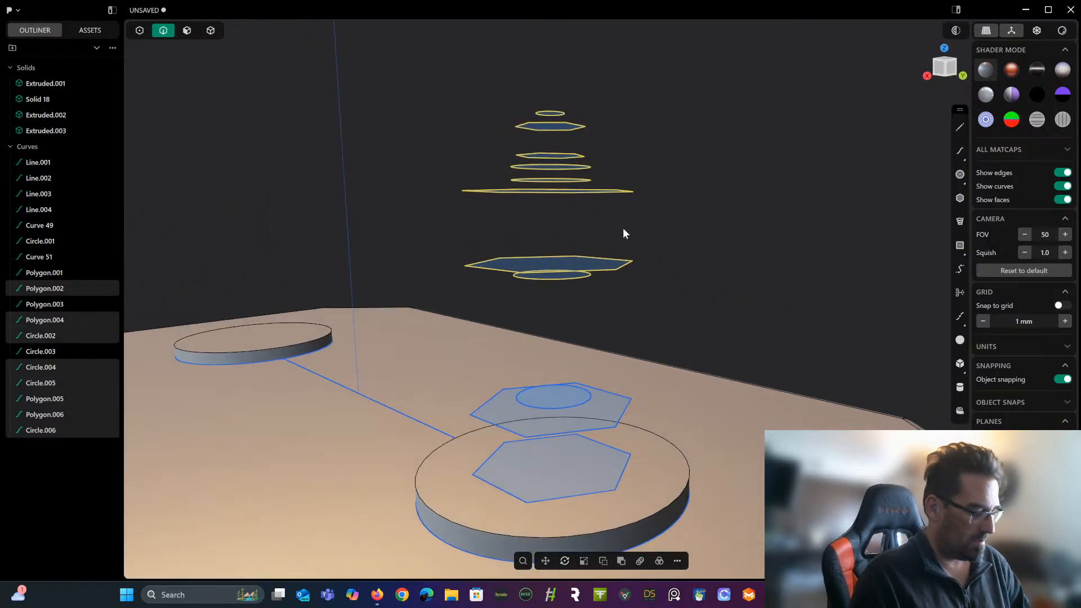
pyautogui.press('l')
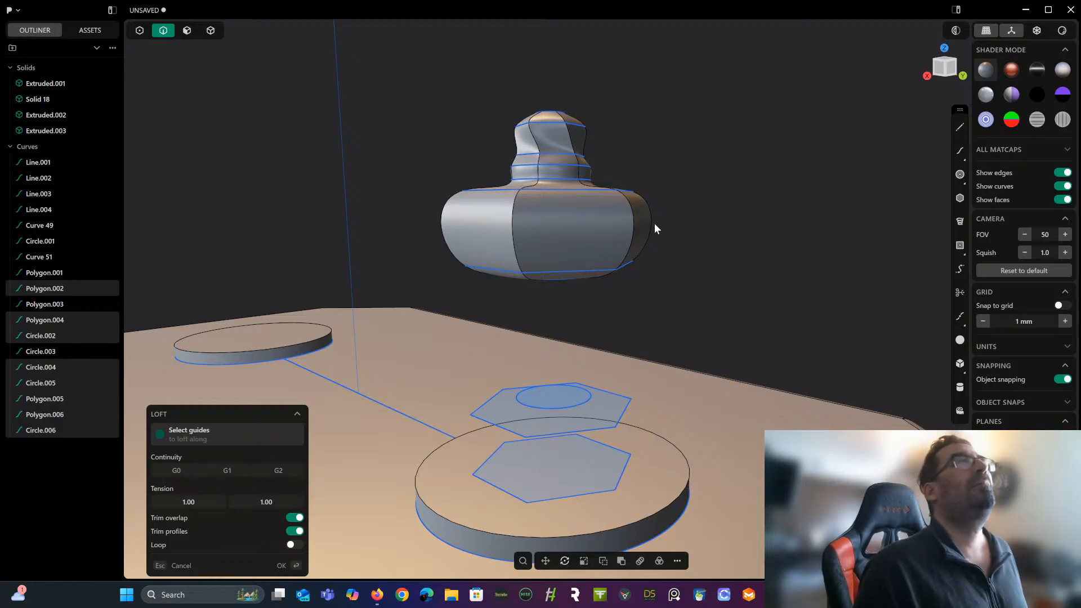
pyautogui.press('Return')
pyautogui.moveTo(654, 223); pyautogui.dragTo(624, 244, button='middle')
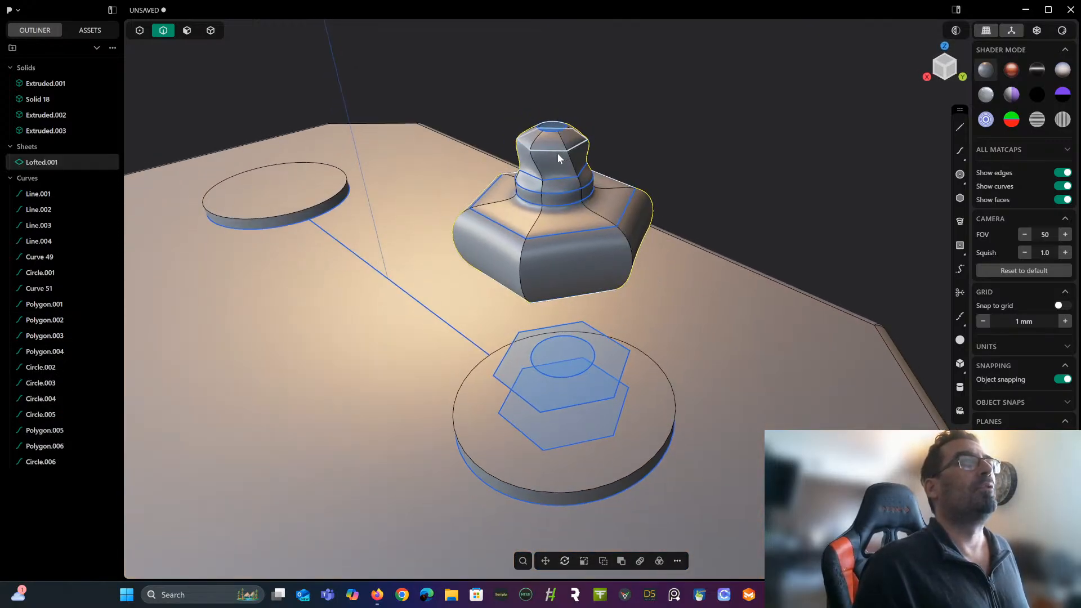
pyautogui.moveTo(590, 136); pyautogui.dragTo(606, 69, button='middle')
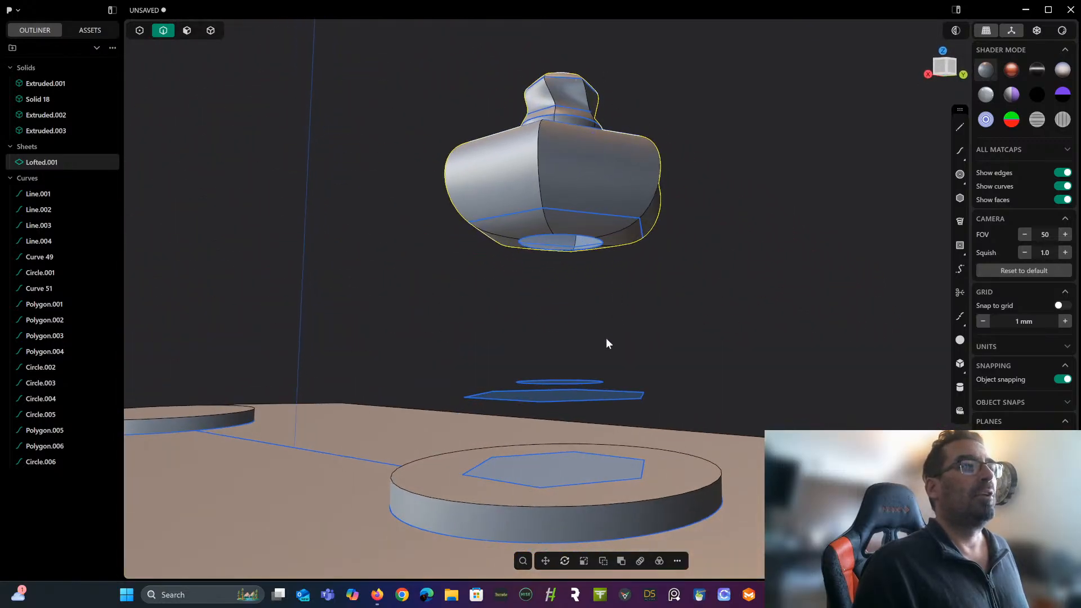
pyautogui.click(633, 458)
pyautogui.keyDown('shift'); pyautogui.click(637, 395); pyautogui.keyUp('shift')
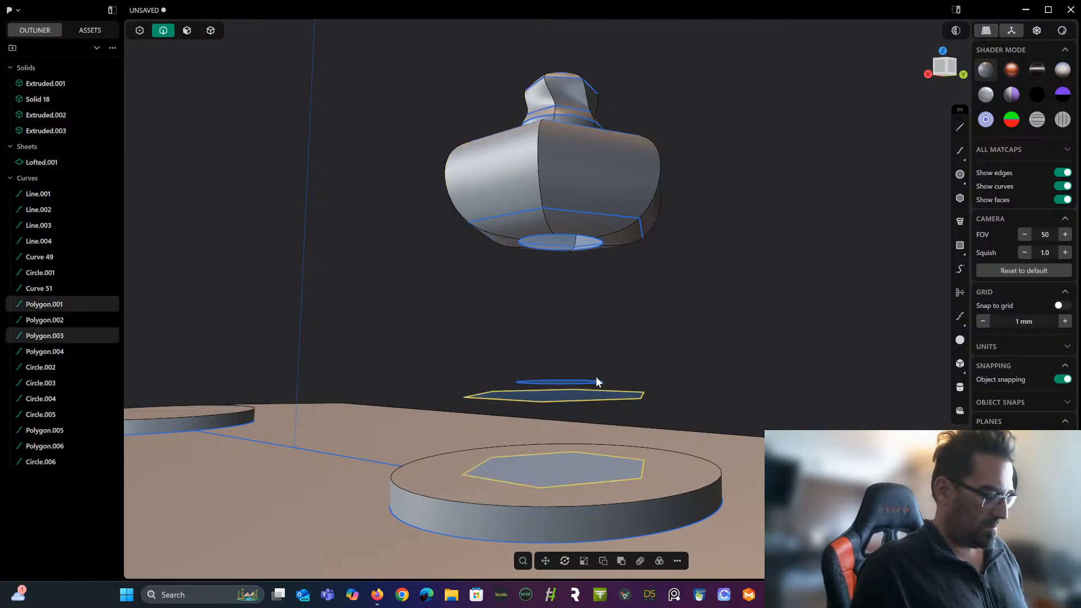
pyautogui.press('l')
pyautogui.moveTo(598, 379); pyautogui.dragTo(604, 401, button='middle')
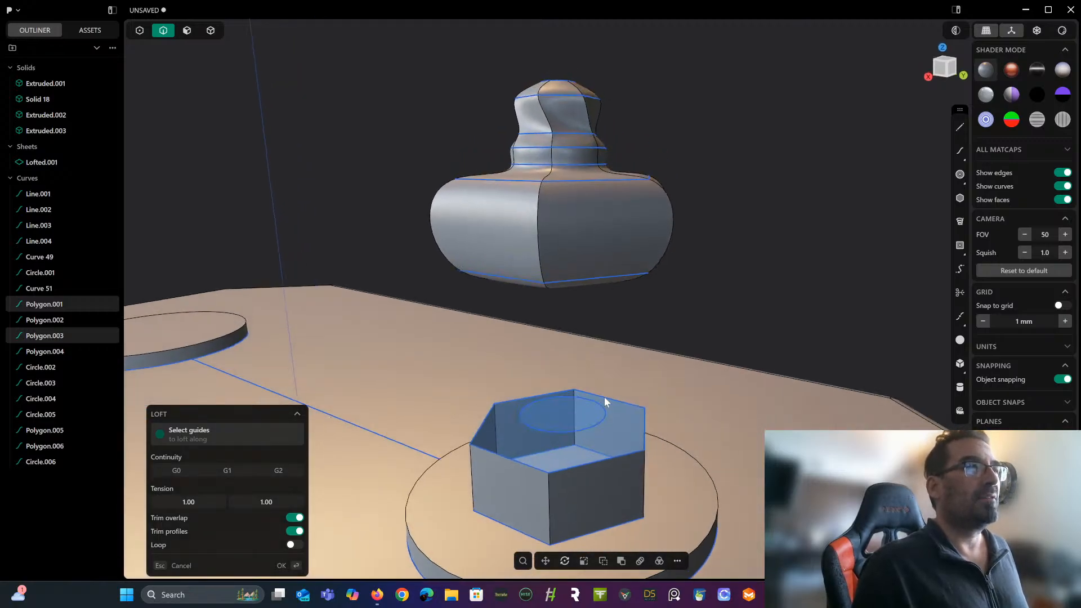
pyautogui.press('Escape')
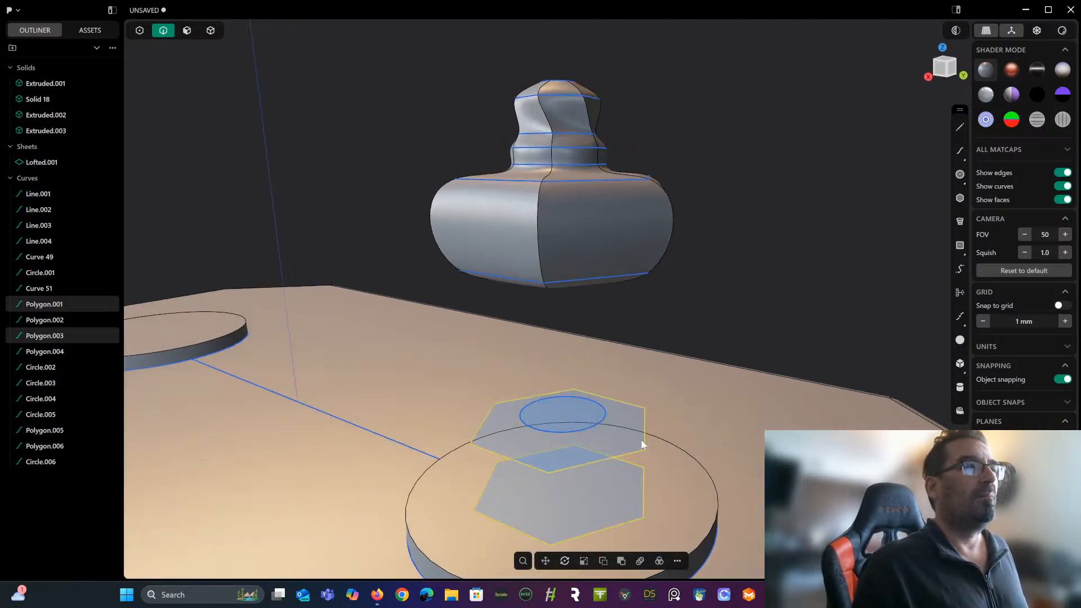
# Loft the two lower hexagons with the circle just above them, and undo that loft.
pyautogui.click(602, 421)
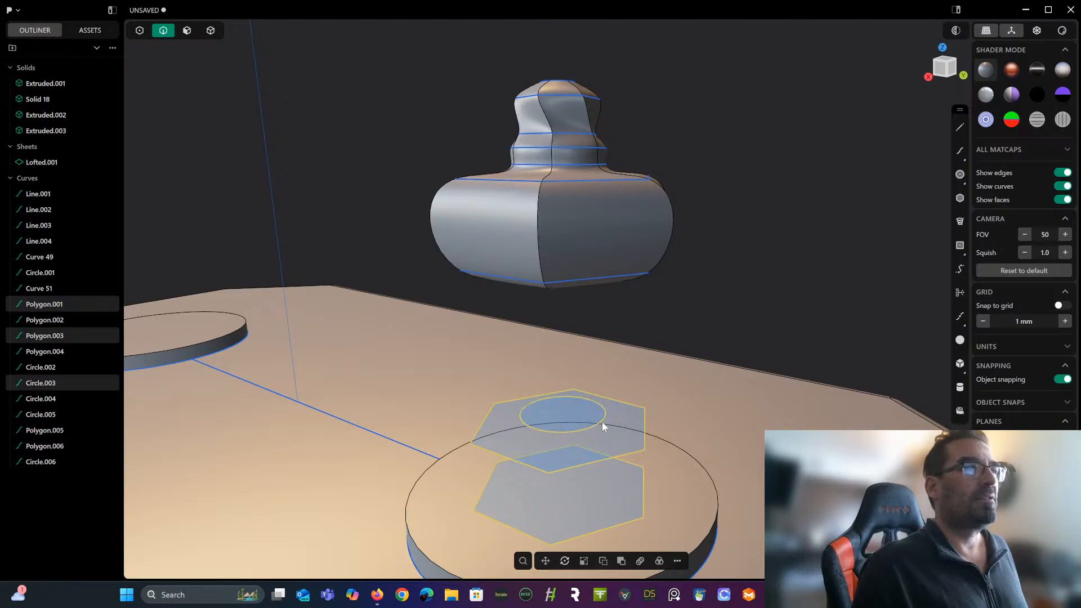
pyautogui.press('l')
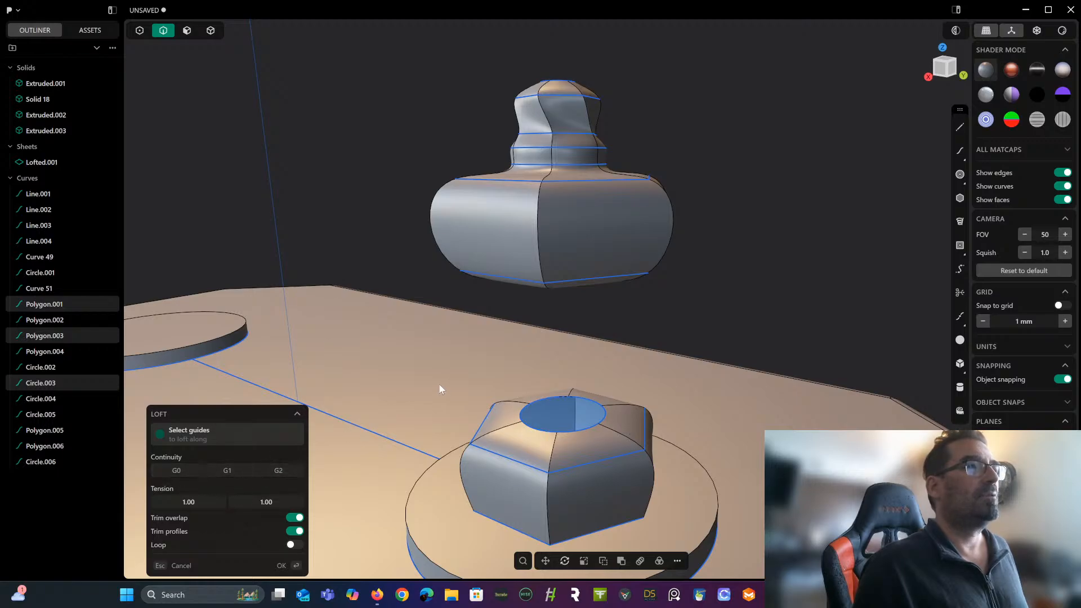
pyautogui.press('Return')
pyautogui.moveTo(396, 376)
pyautogui.mouseDown(button='middle')
pyautogui.moveTo(398, 346)
pyautogui.moveTo(376, 378)
pyautogui.moveTo(405, 354)
pyautogui.moveTo(394, 367)
pyautogui.mouseUp(button='middle')
pyautogui.hotkey('ctrl', 'z')
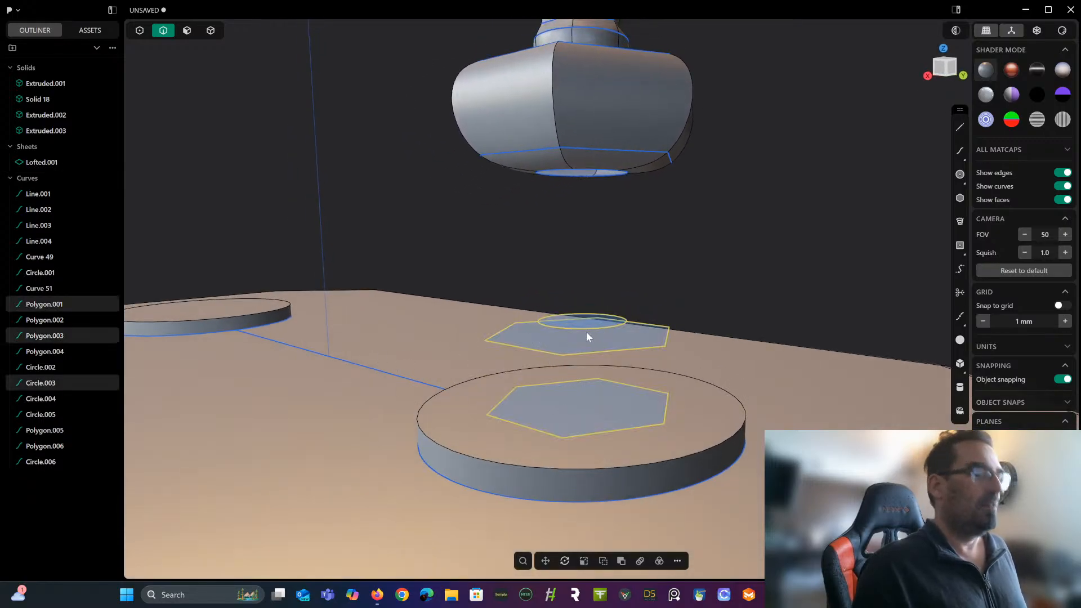
# Try lofting the two lower hexagons and their circle with the tensions reduced to about 0.90 and 0.91.
pyautogui.press('l')
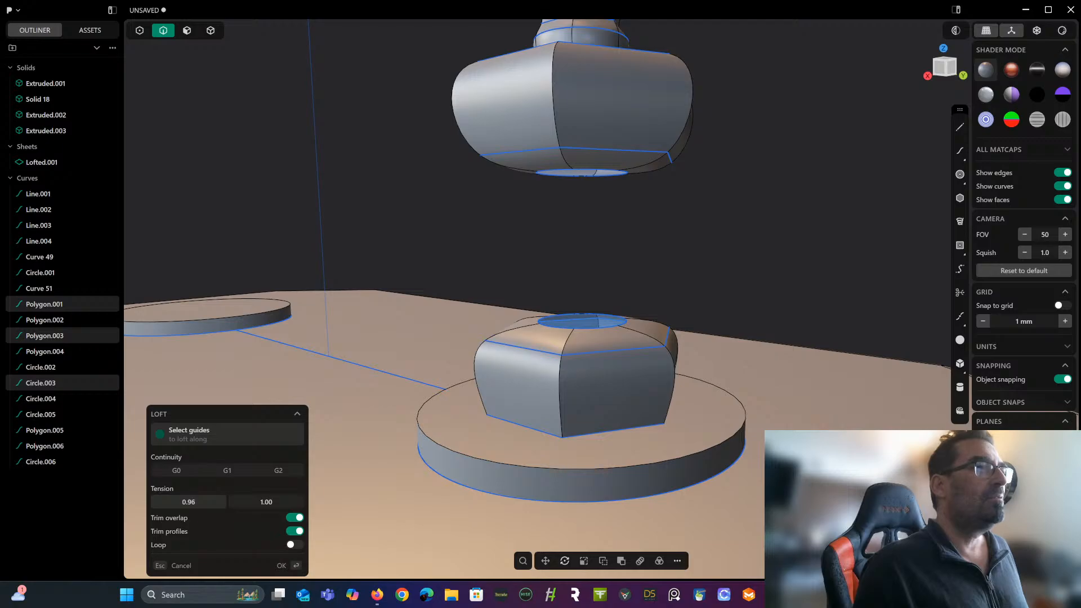
pyautogui.moveTo(197, 503); pyautogui.dragTo(193, 503)
pyautogui.moveTo(278, 505); pyautogui.dragTo(273, 505)
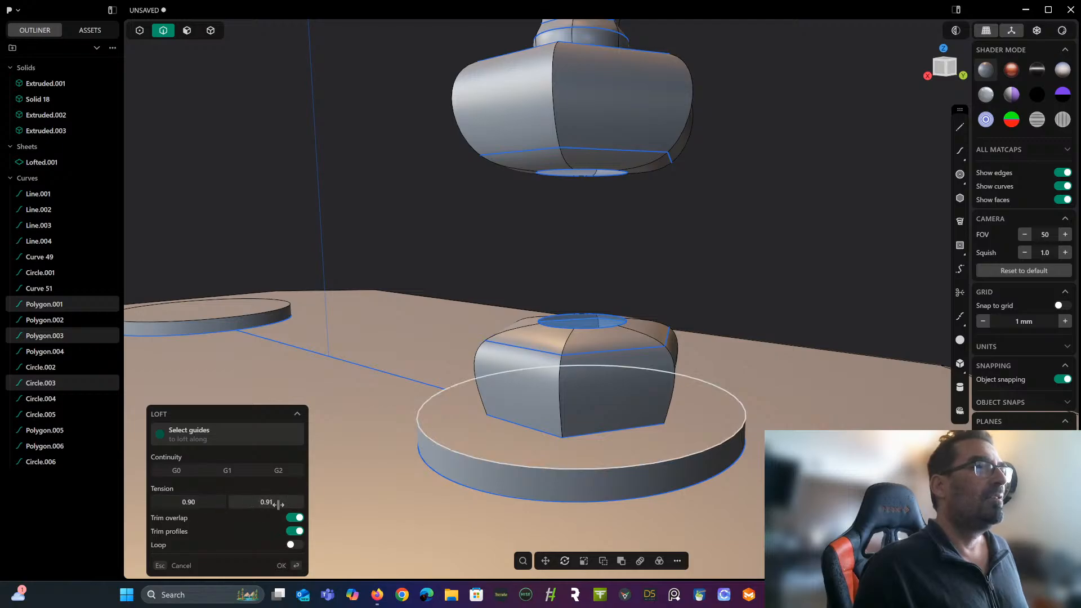
pyautogui.moveTo(326, 453); pyautogui.dragTo(349, 407, button='middle')
pyautogui.press('Escape')
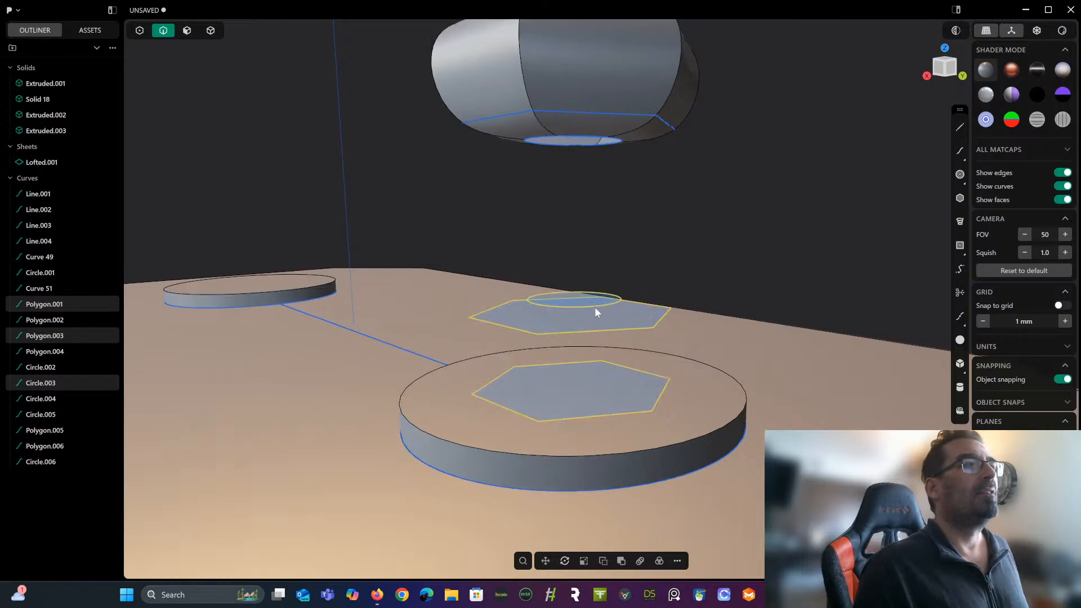
# Loft the two lower hexagons together, and loft the upper one of them to the circle above it as a separate sheet.
pyautogui.click(659, 325)
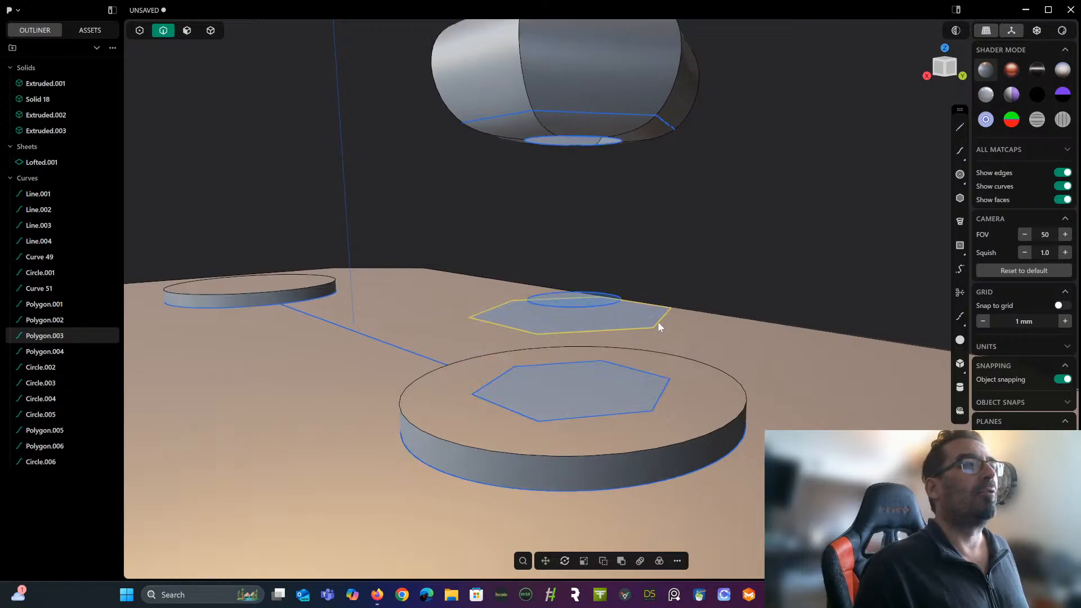
pyautogui.keyDown('shift'); pyautogui.click(658, 395); pyautogui.keyUp('shift')
pyautogui.press('l')
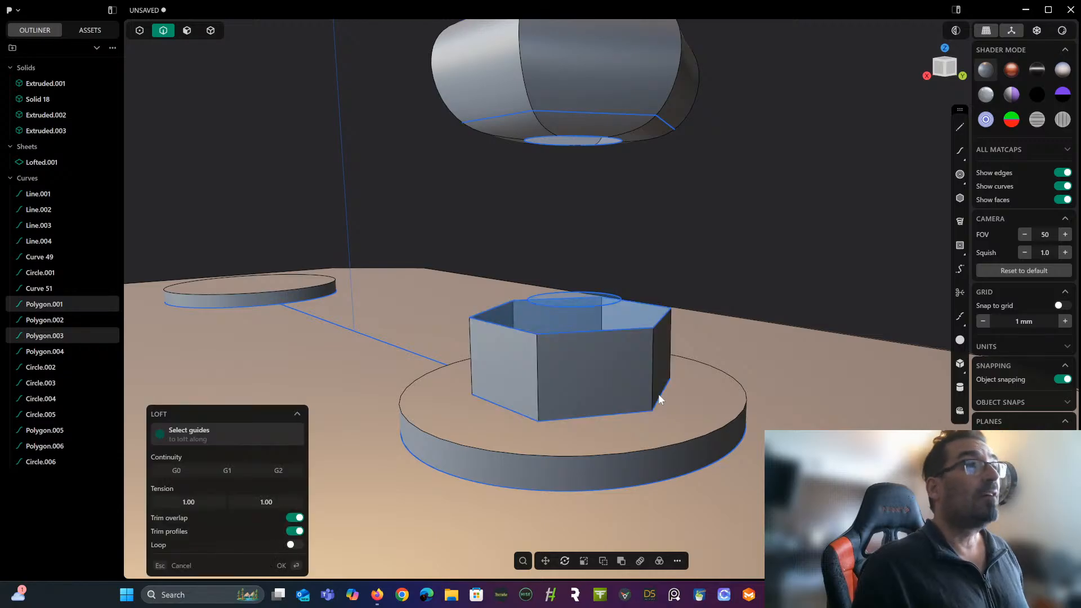
pyautogui.rightClick(654, 395)
pyautogui.click(627, 328)
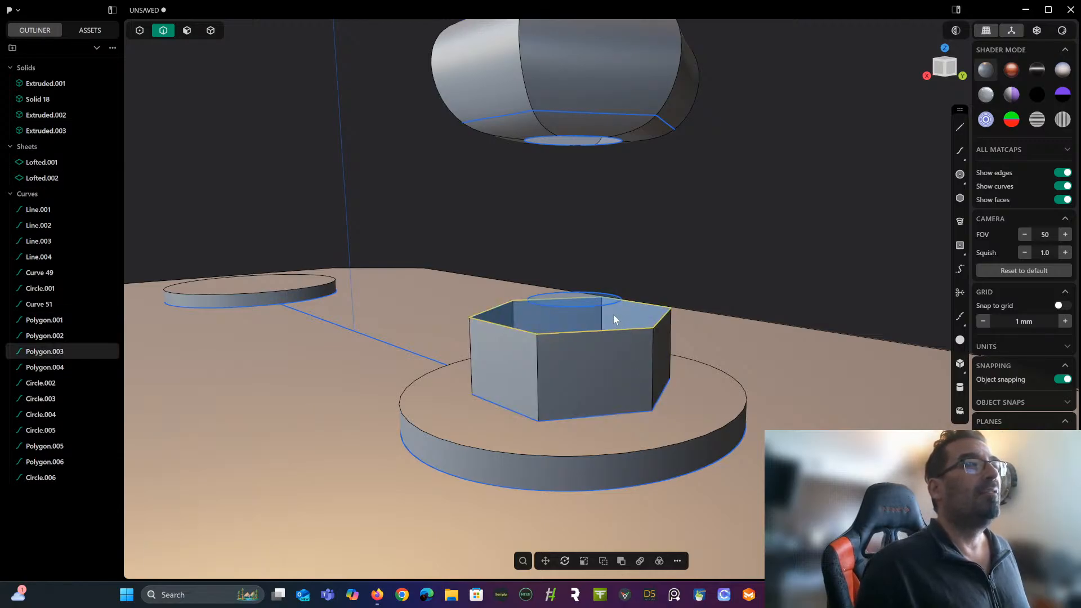
pyautogui.keyDown('shift'); pyautogui.click(608, 303); pyautogui.keyUp('shift')
pyautogui.press('l')
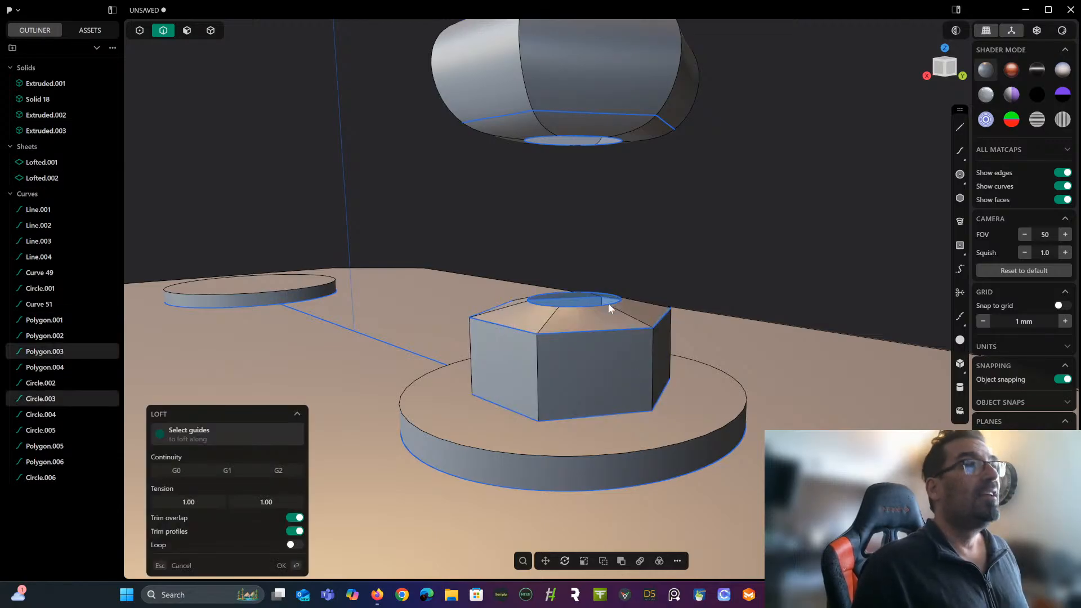
pyautogui.rightClick(608, 303)
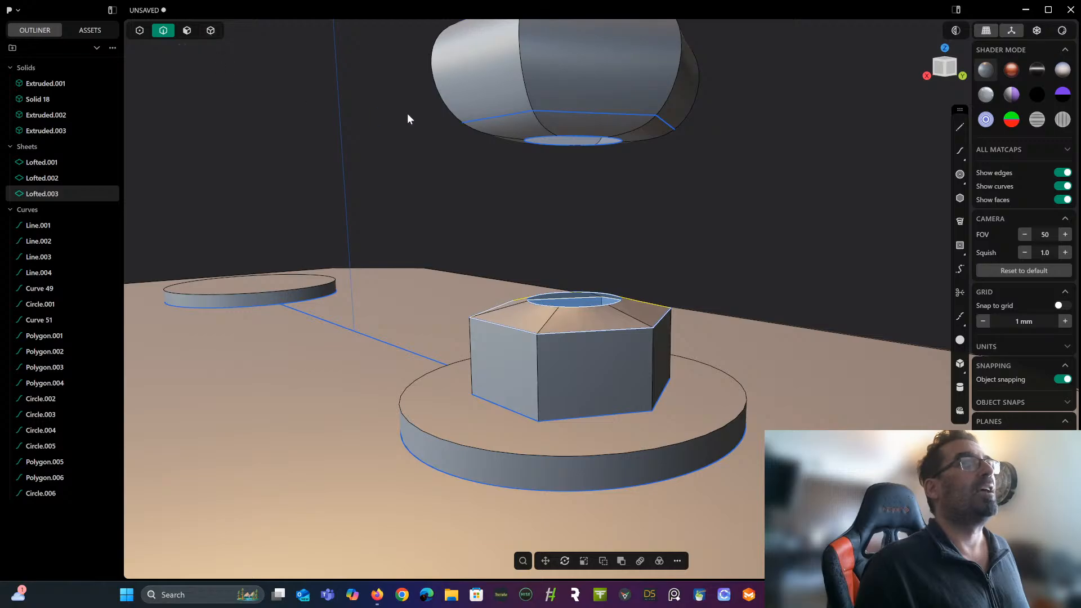
# Undo the separate lofts at the base and the loft through the upper eight profiles, leaving only the profile curves.
pyautogui.moveTo(407, 116); pyautogui.dragTo(489, 169, button='middle')
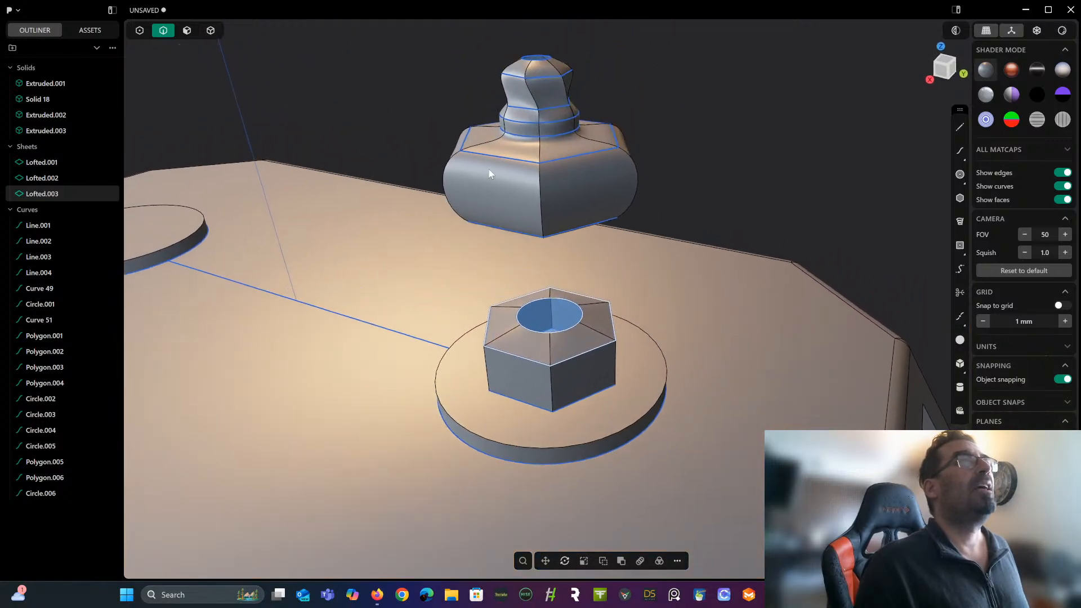
pyautogui.hotkey('ctrl', 'z')
pyautogui.hotkey('ctrl', 'z')
pyautogui.hotkey('ctrl', 'z')
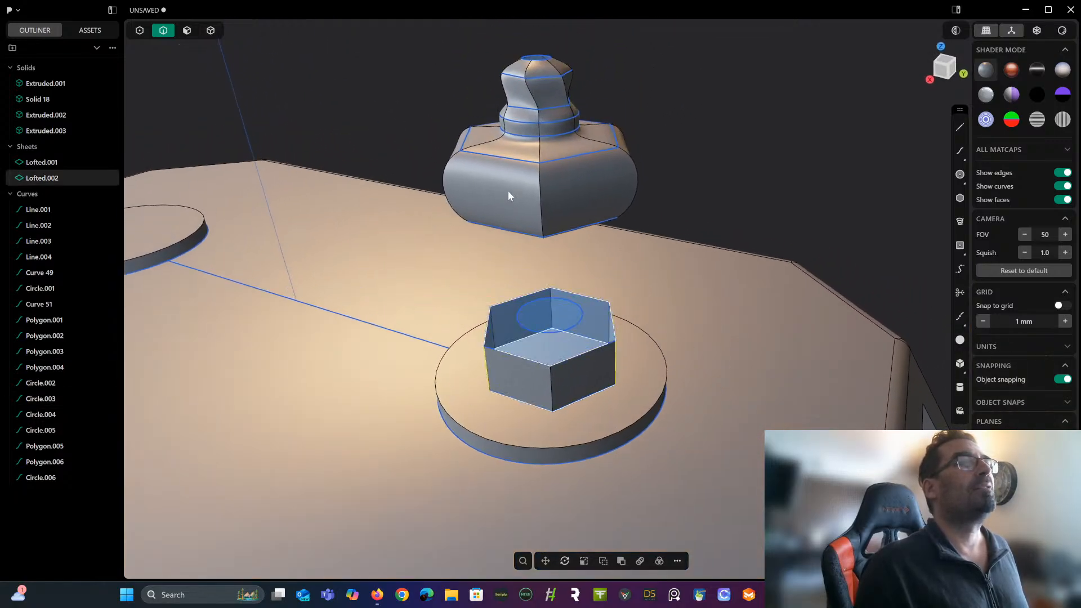
pyautogui.hotkey('ctrl', 'z')
pyautogui.hotkey('ctrl', 'z')
pyautogui.hotkey('ctrl', 'z')
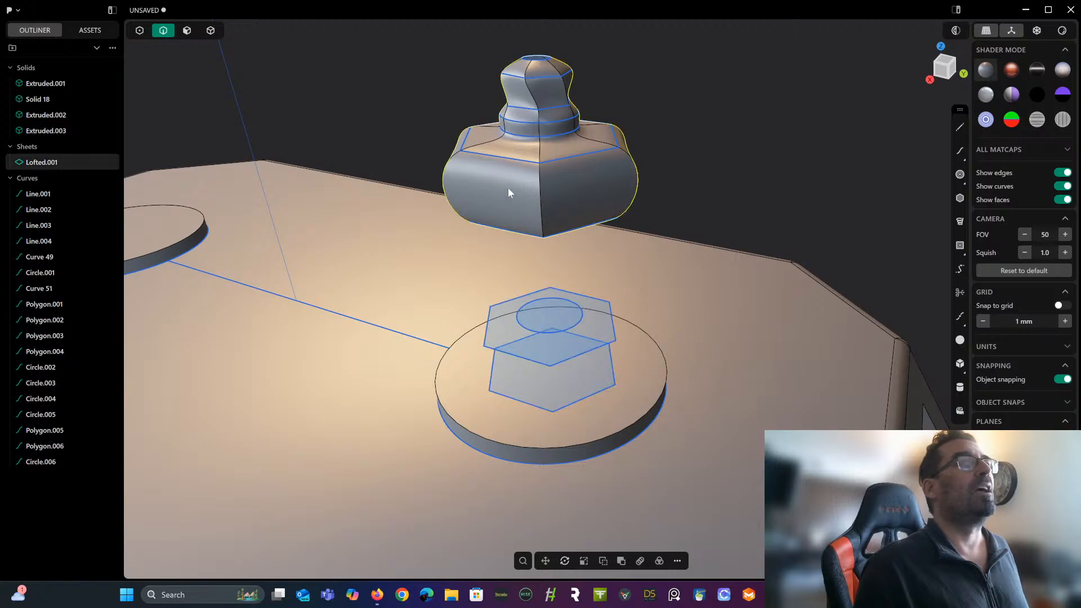
# Loft the two lower hexagons above the round base disc into a straight hexagonal section.
pyautogui.moveTo(541, 119)
pyautogui.mouseDown(button='middle')
pyautogui.moveTo(572, 90)
pyautogui.moveTo(545, 121)
pyautogui.mouseUp(button='middle')
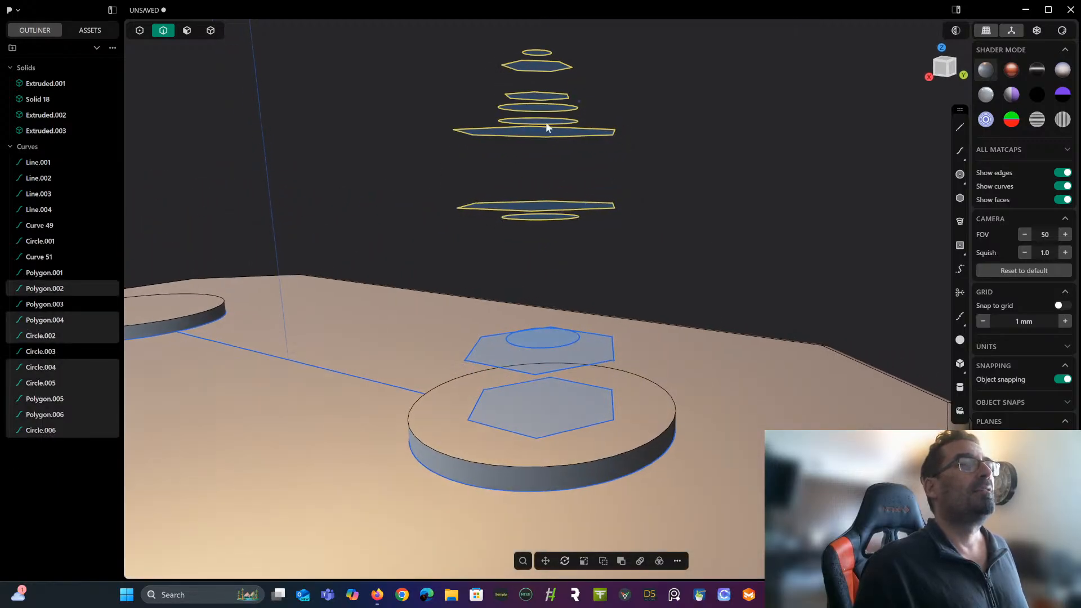
pyautogui.click(606, 363)
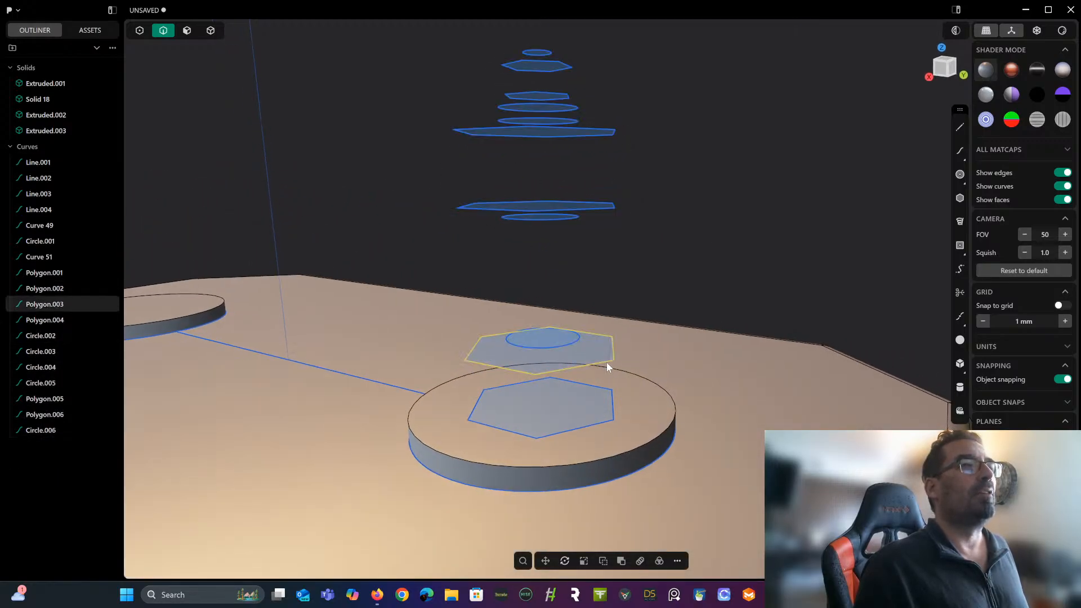
pyautogui.keyDown('shift'); pyautogui.click(613, 400); pyautogui.keyUp('shift')
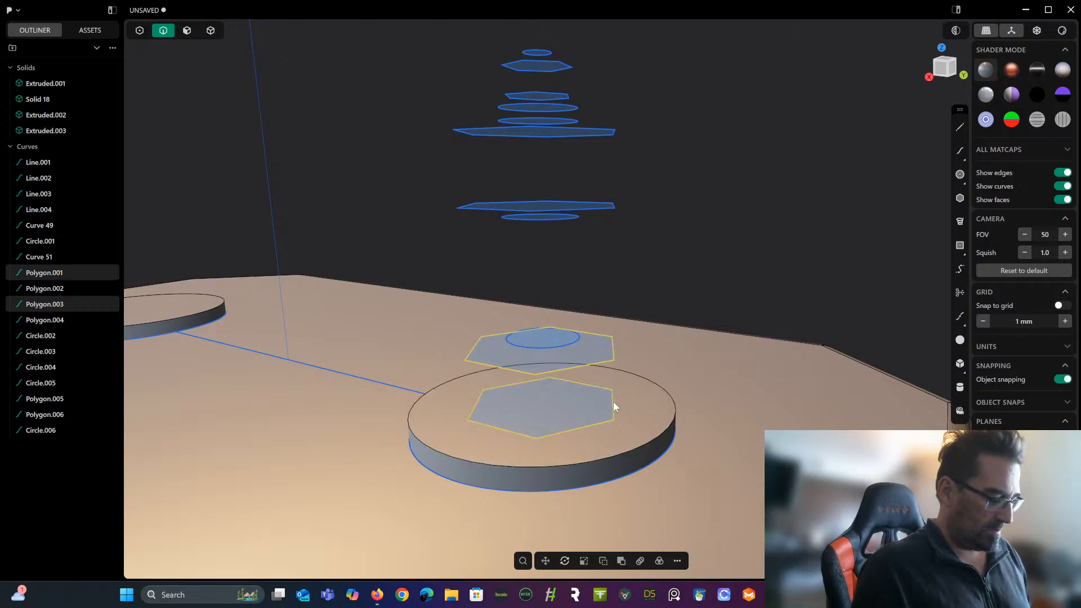
pyautogui.press('l')
pyautogui.moveTo(669, 250); pyautogui.dragTo(758, 205)
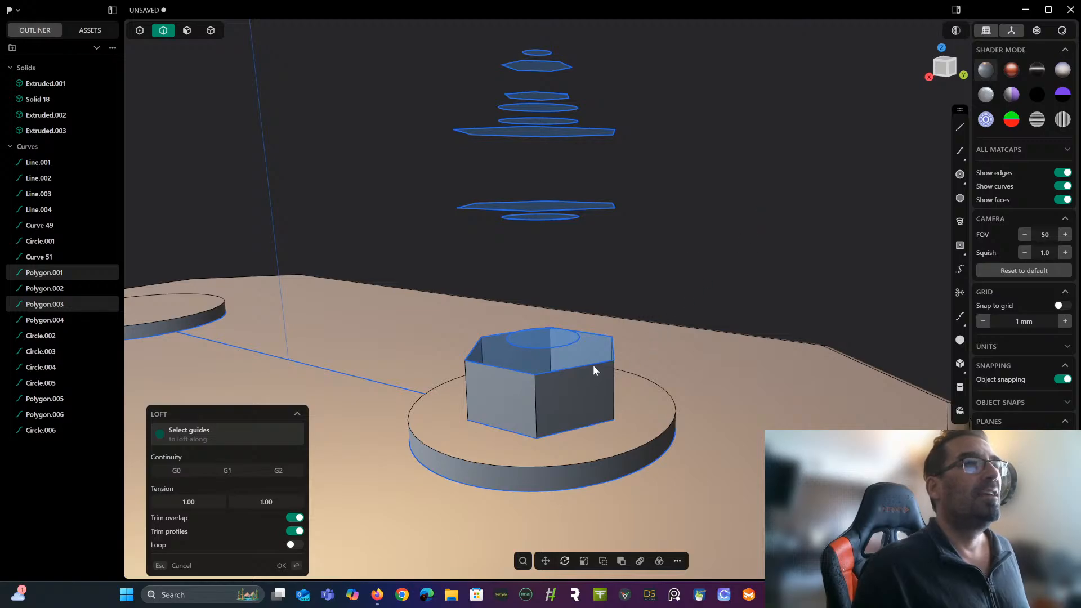
pyautogui.scroll(2, 610, 346)
pyautogui.press('Return')
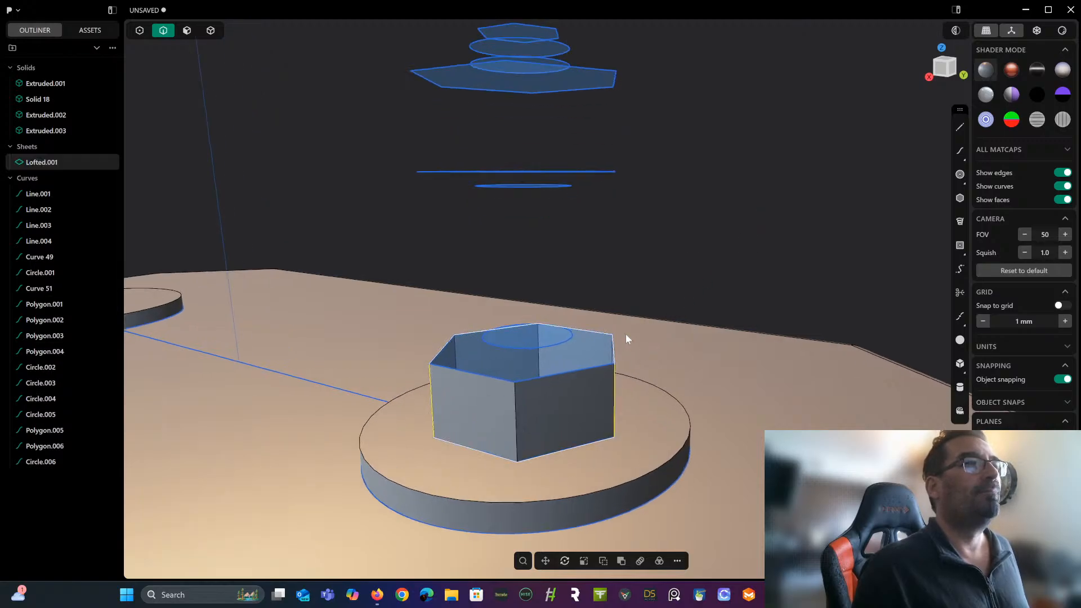
# Loft the upper edge hexagon of the base section to its circle, and that circle to the one beneath the large hexagons.
pyautogui.click(613, 348)
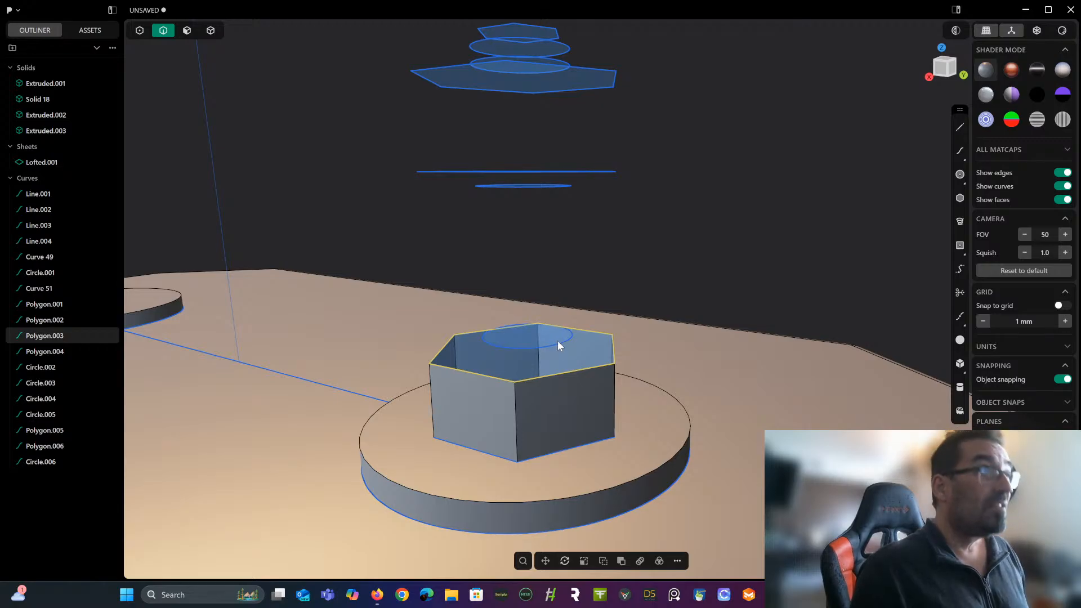
pyautogui.keyDown('shift'); pyautogui.click(556, 344); pyautogui.keyUp('shift')
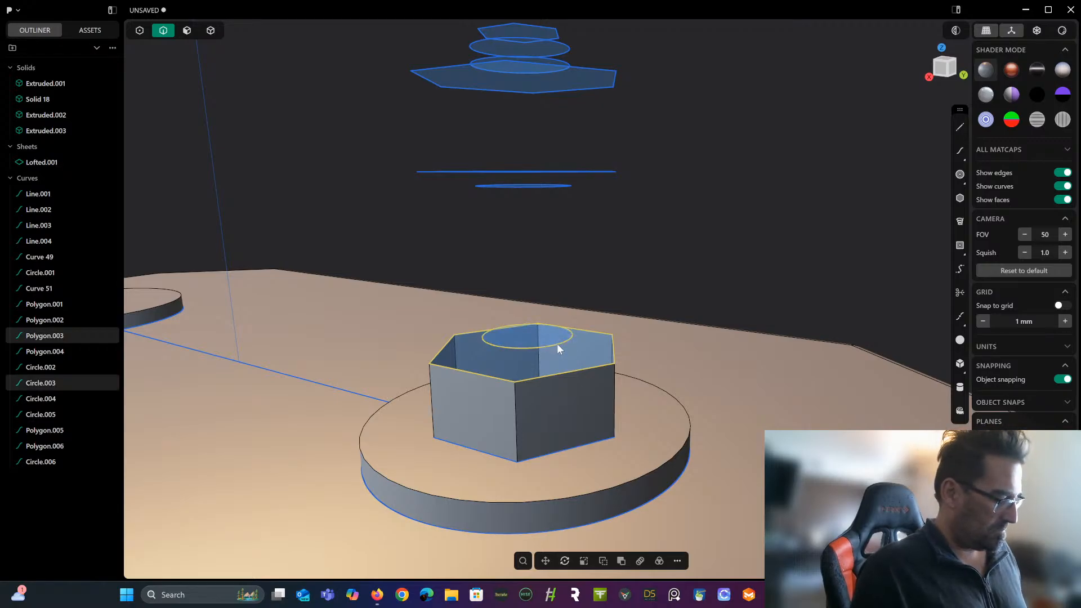
pyautogui.press('l')
pyautogui.rightClick(556, 344)
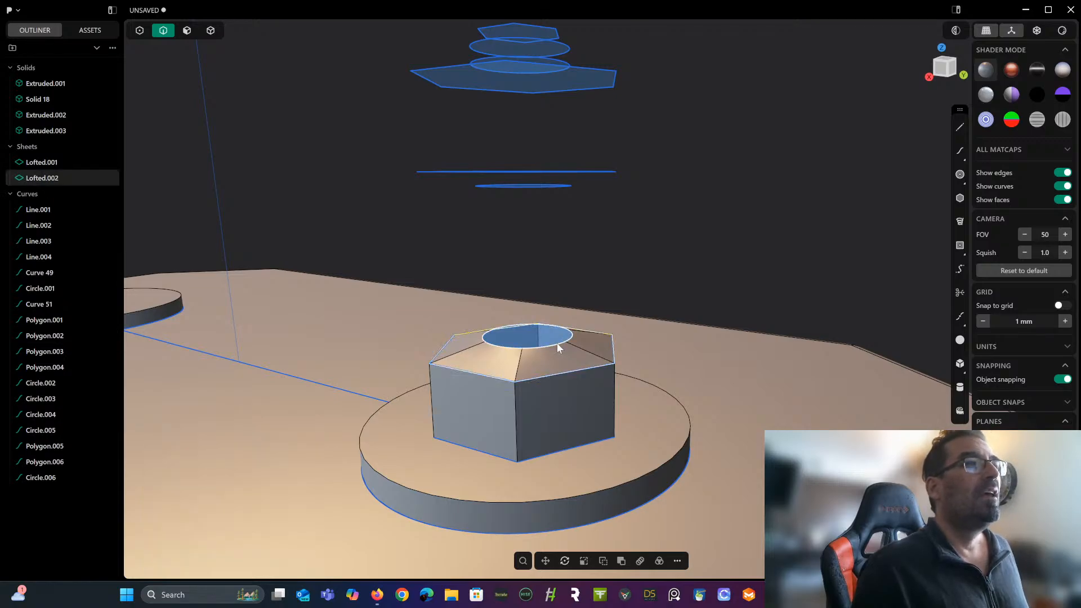
pyautogui.click(556, 343)
pyautogui.keyDown('shift'); pyautogui.click(558, 186); pyautogui.keyUp('shift')
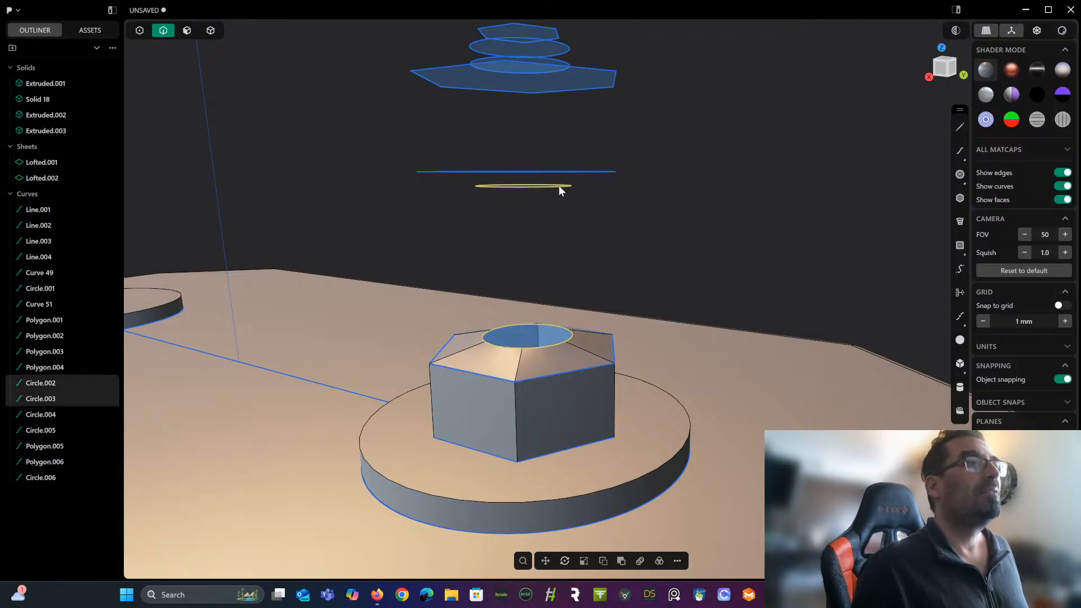
pyautogui.press('l')
pyautogui.rightClick(559, 186)
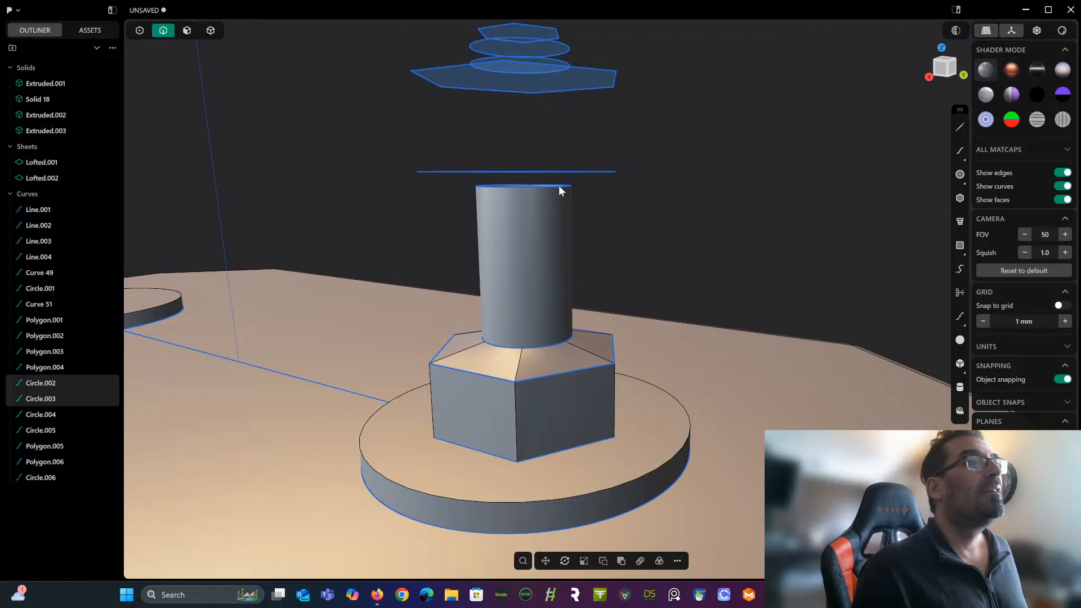
# Loft the circle at the shaft's upper end to the lower large hexagon, and loft the two large hexagons together.
pyautogui.keyDown('shift'); pyautogui.click(584, 172); pyautogui.keyUp('shift')
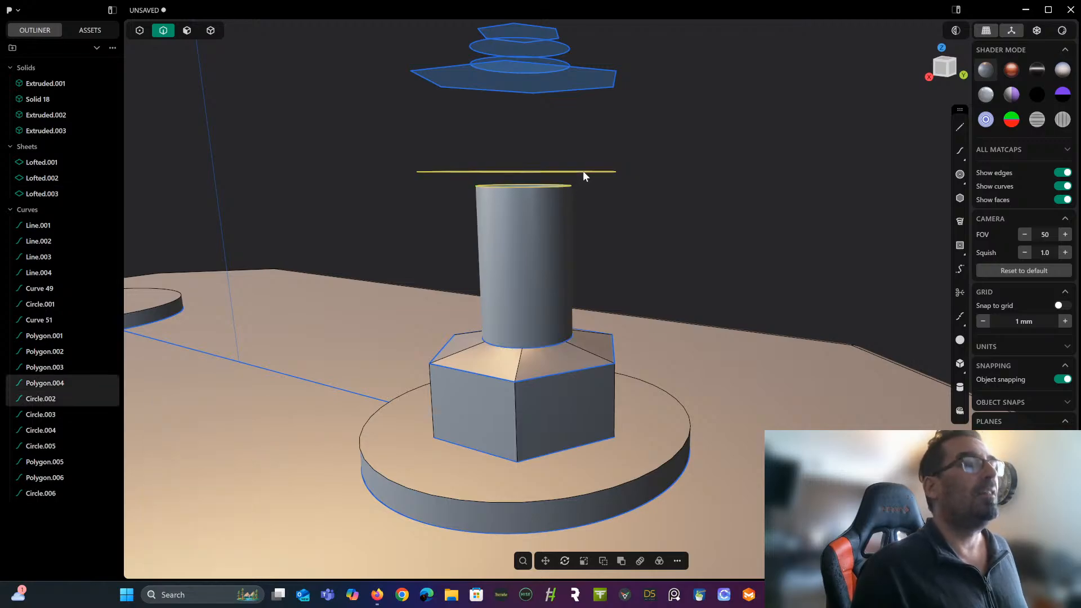
pyautogui.press('l')
pyautogui.rightClick(583, 171)
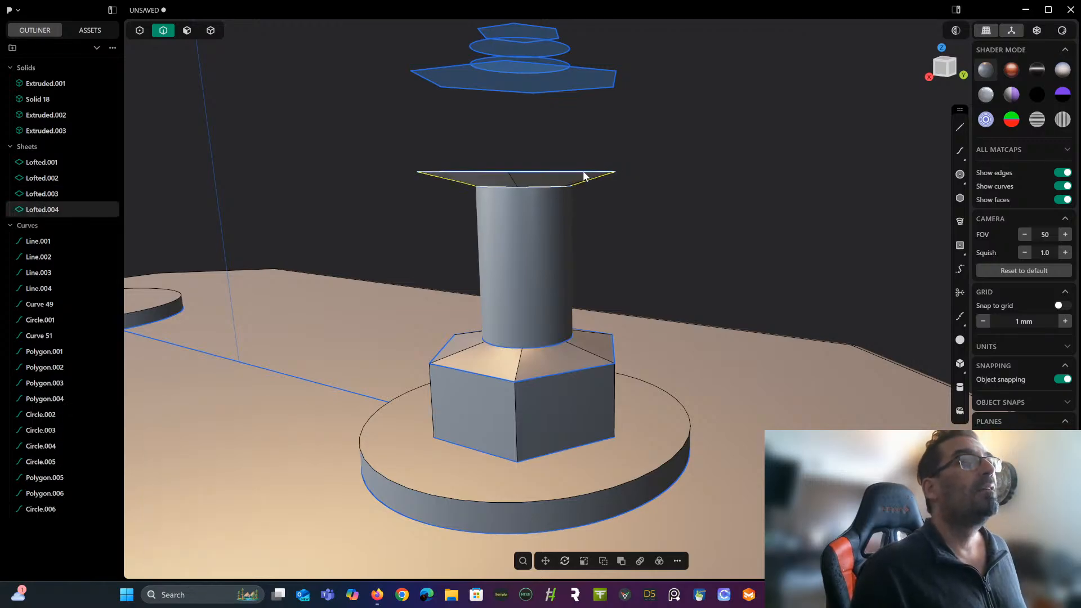
pyautogui.moveTo(582, 171)
pyautogui.mouseDown(button='right')
pyautogui.moveTo(593, 185)
pyautogui.moveTo(603, 154)
pyautogui.moveTo(643, 191)
pyautogui.moveTo(589, 171)
pyautogui.mouseUp(button='right')
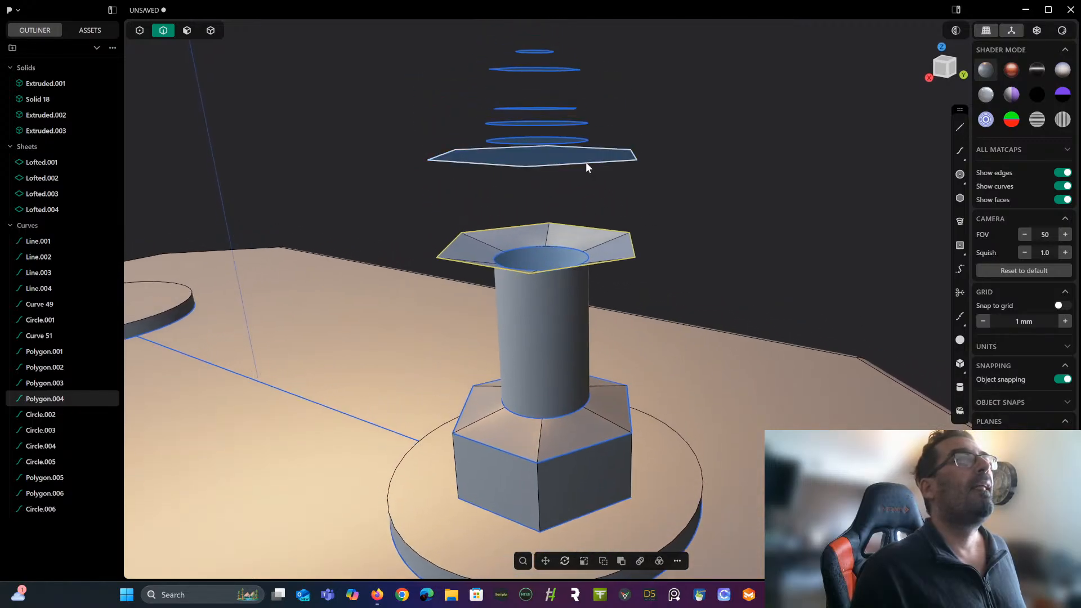
pyautogui.keyDown('shift'); pyautogui.click(585, 162); pyautogui.keyUp('shift')
pyautogui.press('l')
pyautogui.rightClick(585, 162)
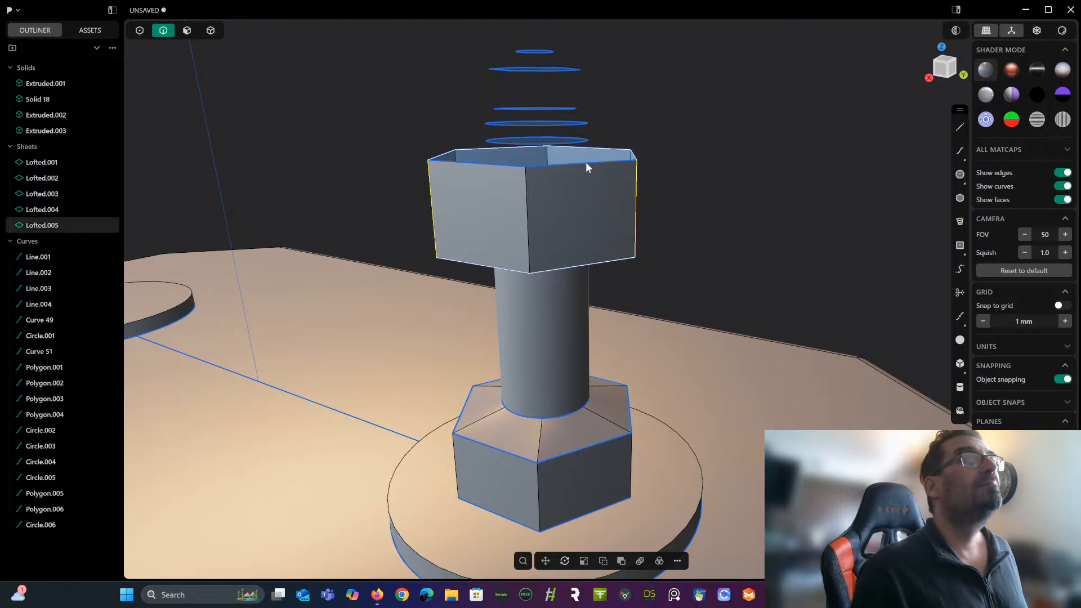
# Loft the upper large hexagon to the circle above it, and loft that circle through the next circle to the lower small hexagon.
pyautogui.keyDown('shift'); pyautogui.click(580, 140); pyautogui.keyUp('shift')
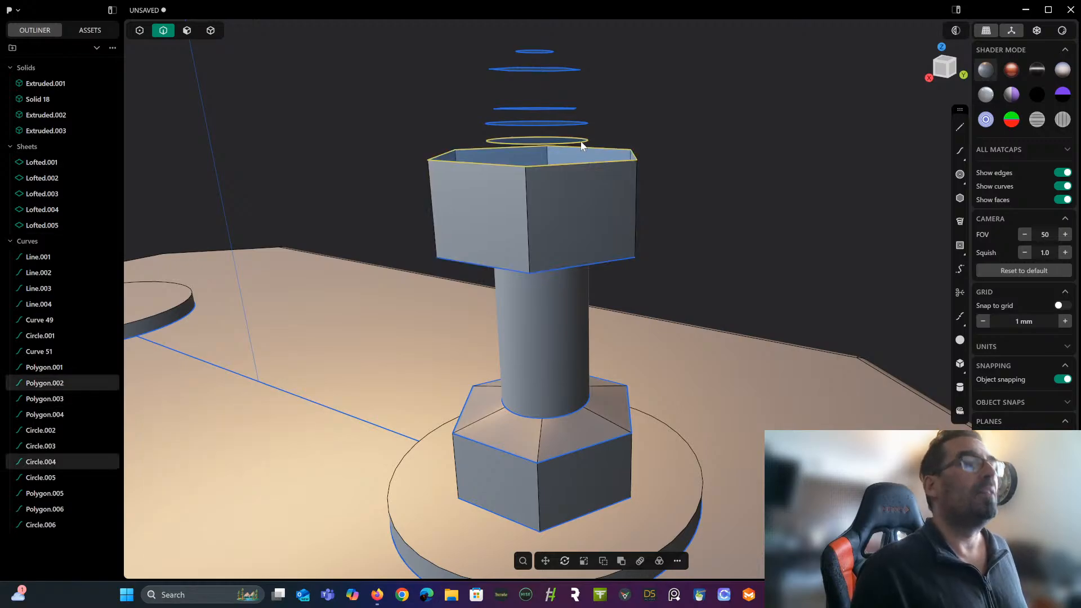
pyautogui.press('l')
pyautogui.rightClick(579, 141)
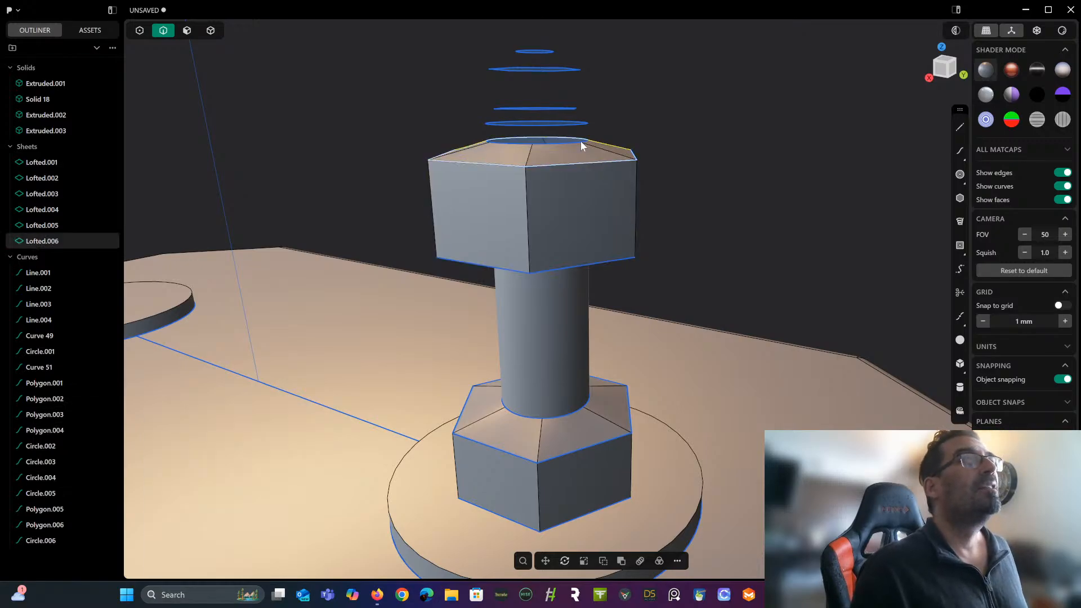
pyautogui.keyDown('shift'); pyautogui.click(580, 125); pyautogui.keyUp('shift')
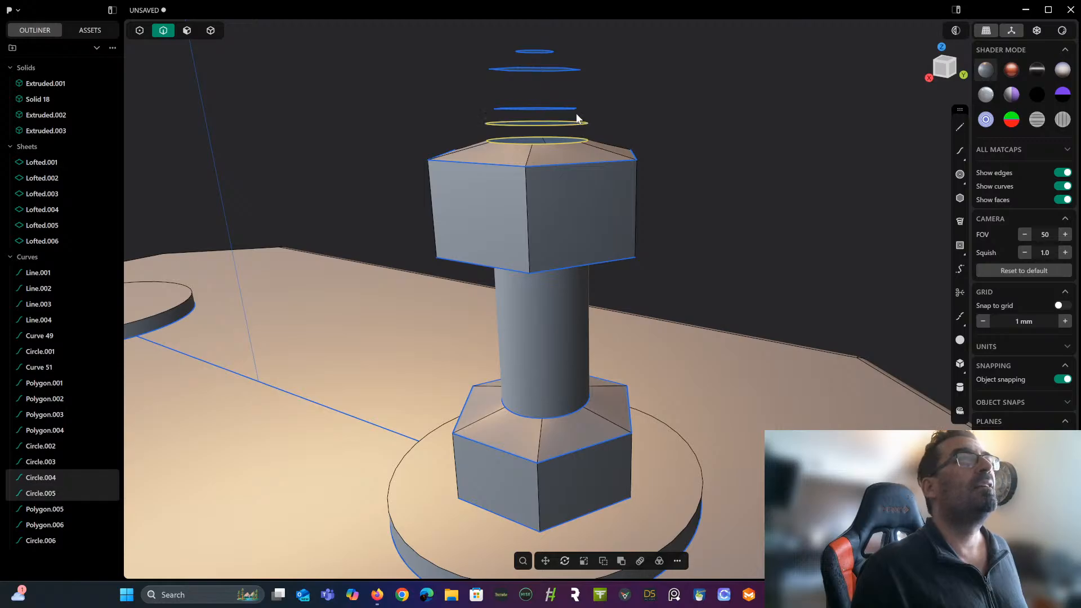
pyautogui.keyDown('shift'); pyautogui.click(575, 110); pyautogui.keyUp('shift')
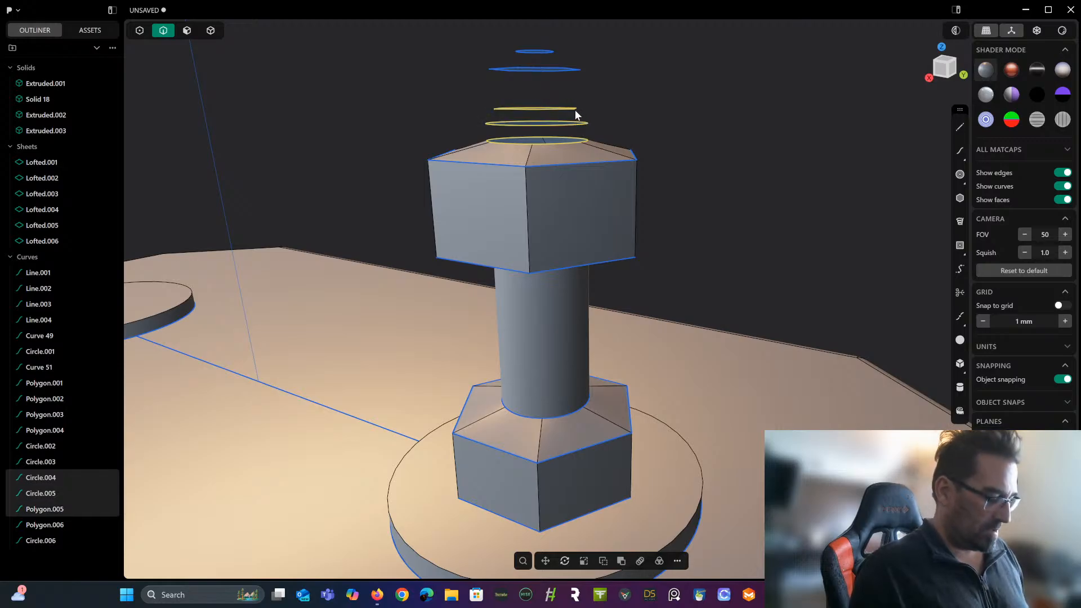
pyautogui.press('l')
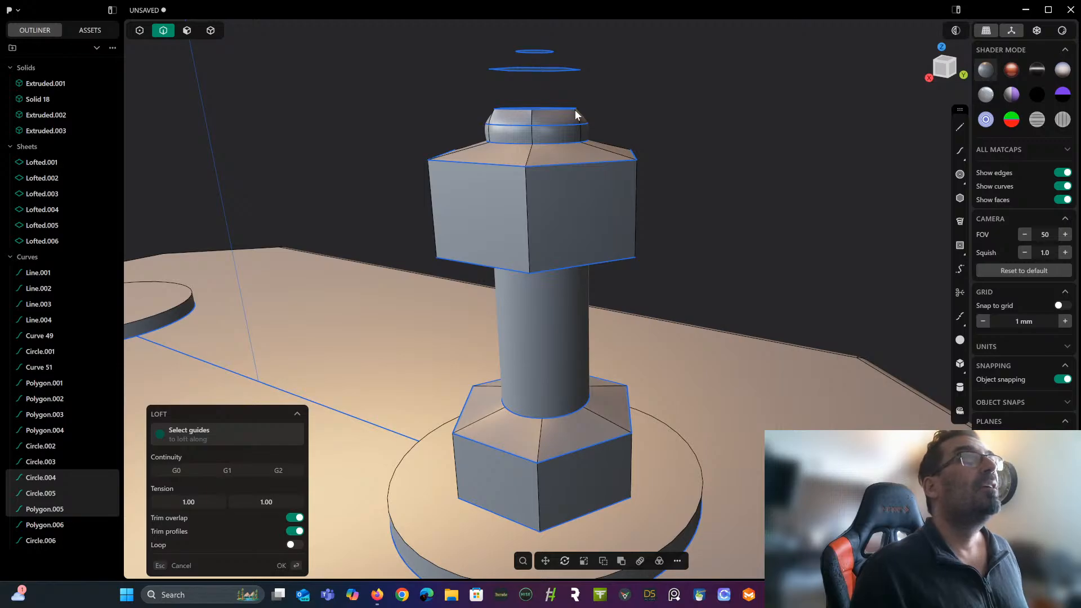
pyautogui.press('Return')
# Loft the two small hexagons near the column's upper end into a twisted section.
pyautogui.moveTo(575, 110); pyautogui.dragTo(607, 170, button='middle')
pyautogui.click(572, 211)
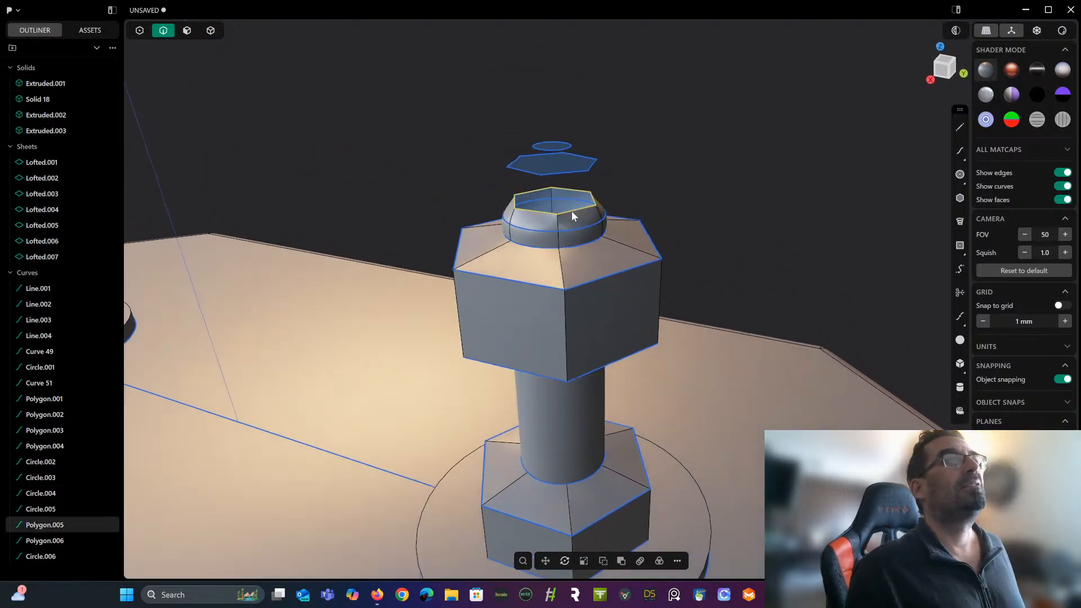
pyautogui.click(575, 171)
pyautogui.press('l')
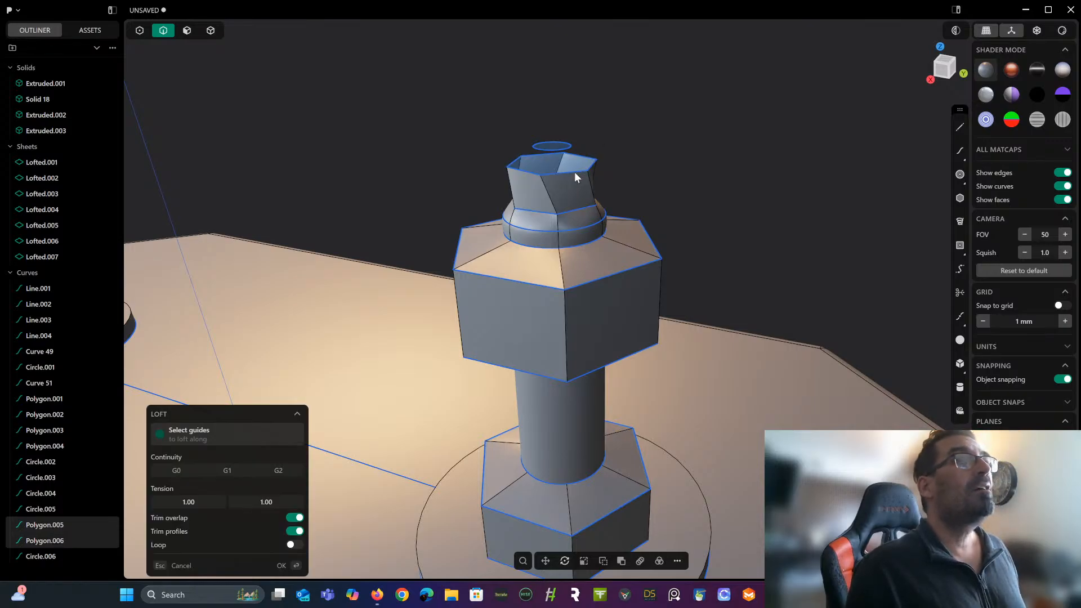
pyautogui.rightClick(574, 171)
# Loft the upper small hexagon to the topmost circle to form the column's tapered tip.
pyautogui.click(572, 170)
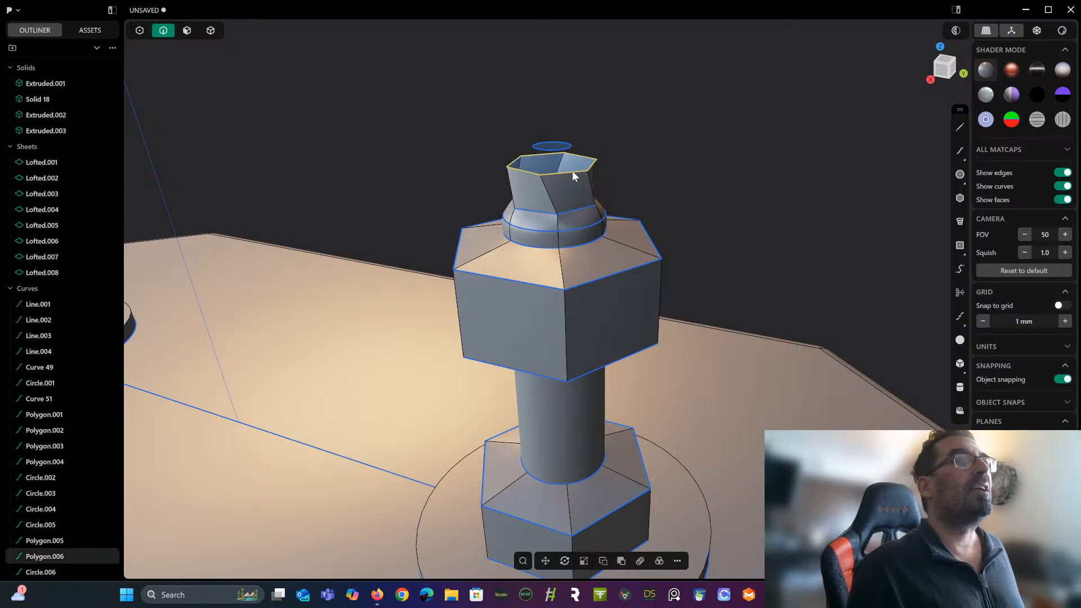
pyautogui.keyDown('shift'); pyautogui.click(568, 147); pyautogui.keyUp('shift')
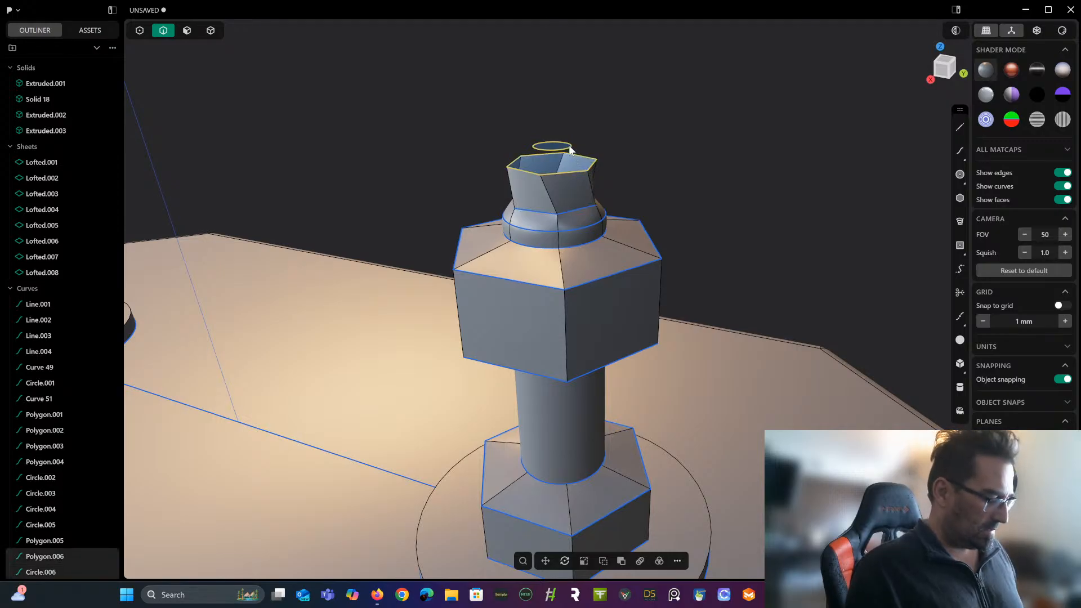
pyautogui.press('l')
pyautogui.press('Return')
# Select all nine lofted sheets of the column and cap their open ends with Patch to turn them into solids.
pyautogui.moveTo(586, 152); pyautogui.dragTo(573, 175, button='middle')
pyautogui.click(211, 30)
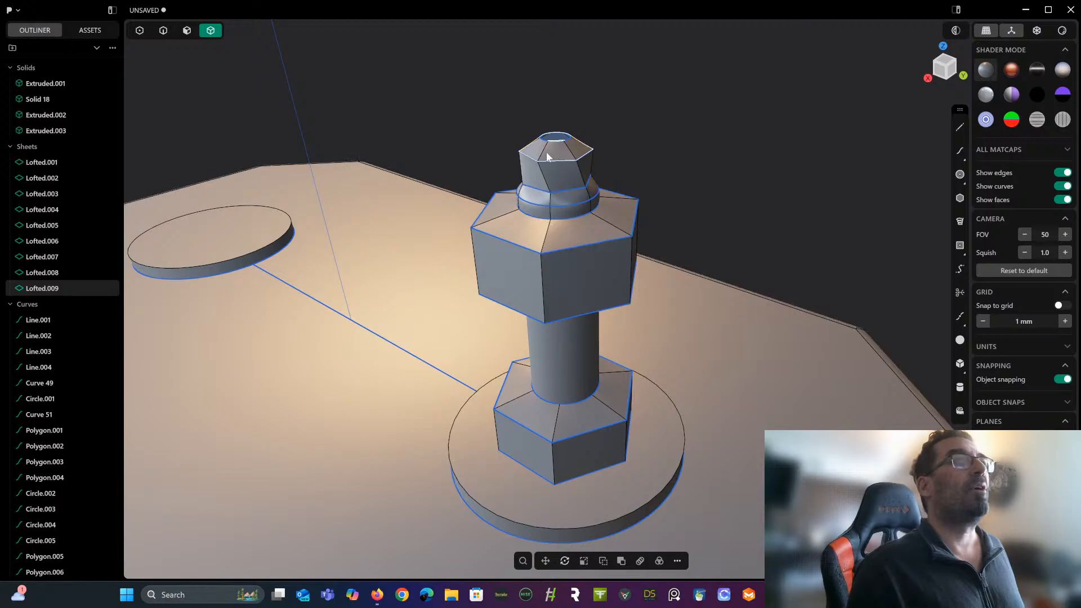
pyautogui.keyDown('shift'); pyautogui.click(555, 176); pyautogui.keyUp('shift')
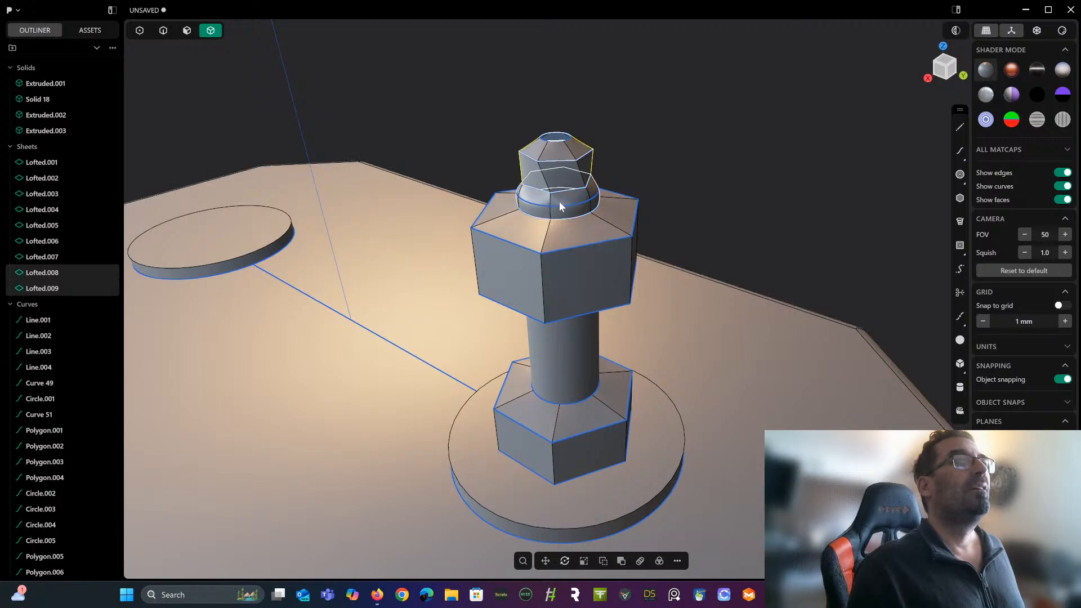
pyautogui.keyDown('shift'); pyautogui.click(559, 201); pyautogui.keyUp('shift')
pyautogui.keyDown('shift'); pyautogui.click(566, 245); pyautogui.keyUp('shift')
pyautogui.keyDown('shift'); pyautogui.click(572, 271); pyautogui.keyUp('shift')
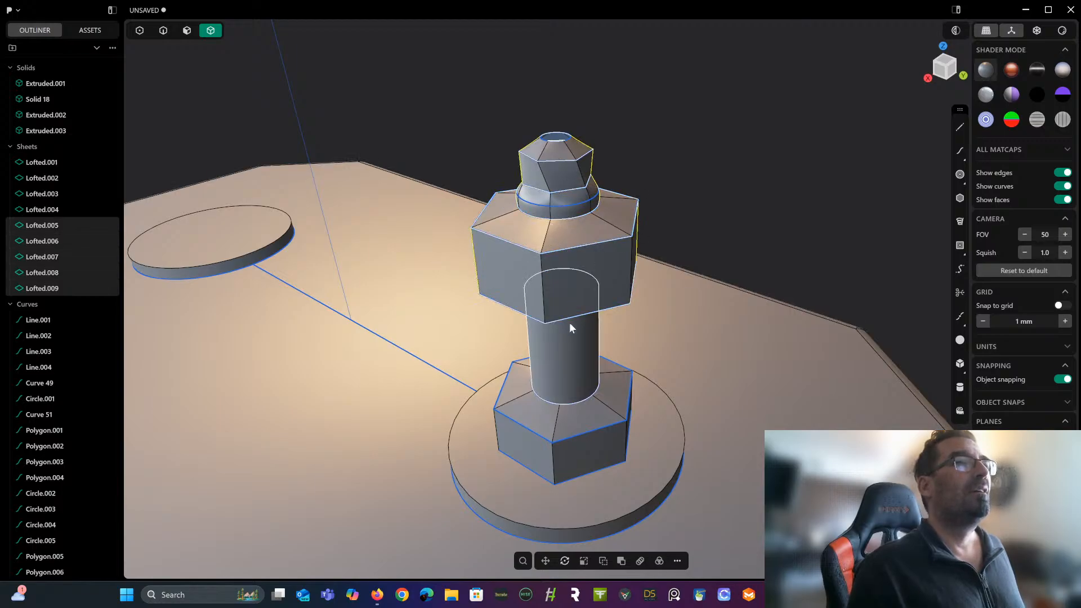
pyautogui.moveTo(569, 322)
pyautogui.mouseDown(button='middle')
pyautogui.moveTo(577, 255)
pyautogui.moveTo(561, 313)
pyautogui.mouseUp(button='middle')
pyautogui.keyDown('shift'); pyautogui.click(560, 322); pyautogui.keyUp('shift')
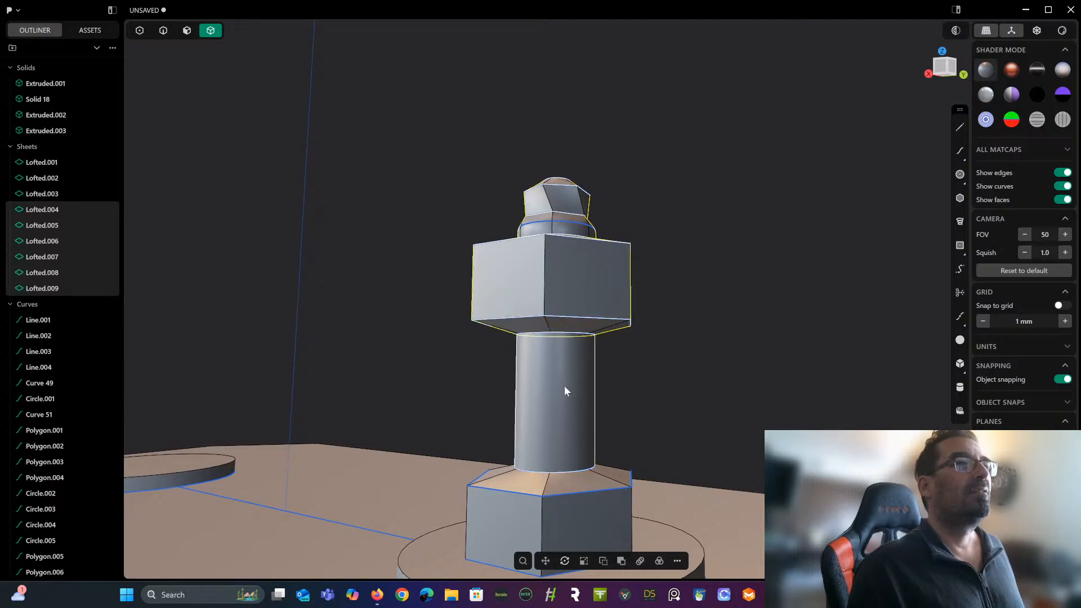
pyautogui.keyDown('shift'); pyautogui.click(566, 387); pyautogui.keyUp('shift')
pyautogui.moveTo(569, 387); pyautogui.dragTo(583, 290, button='middle')
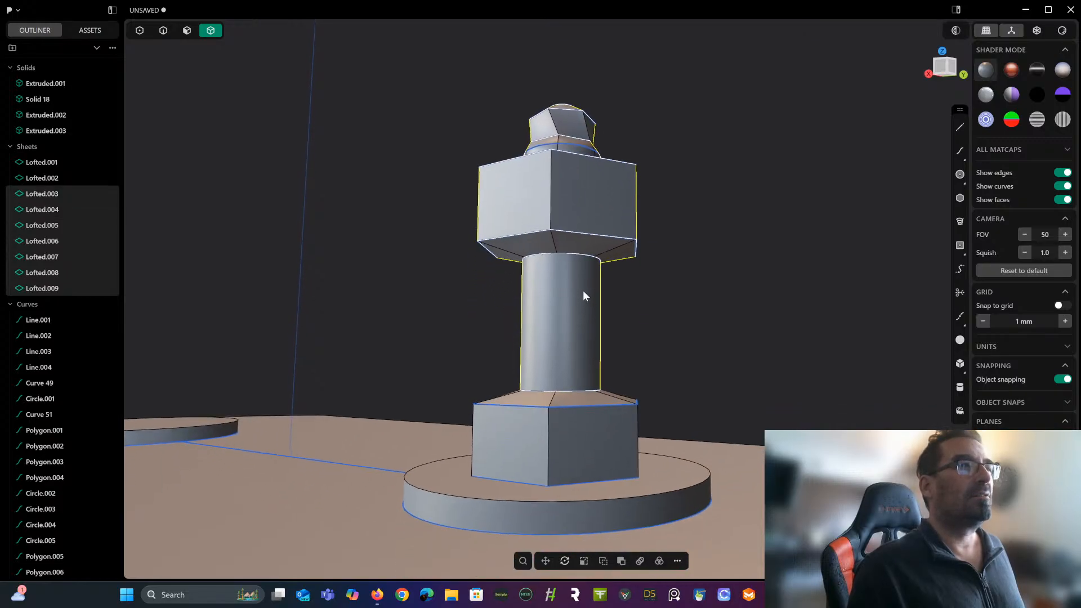
pyautogui.keyDown('shift'); pyautogui.click(583, 393); pyautogui.keyUp('shift')
pyautogui.keyDown('shift'); pyautogui.click(582, 438); pyautogui.keyUp('shift')
pyautogui.click(677, 560)
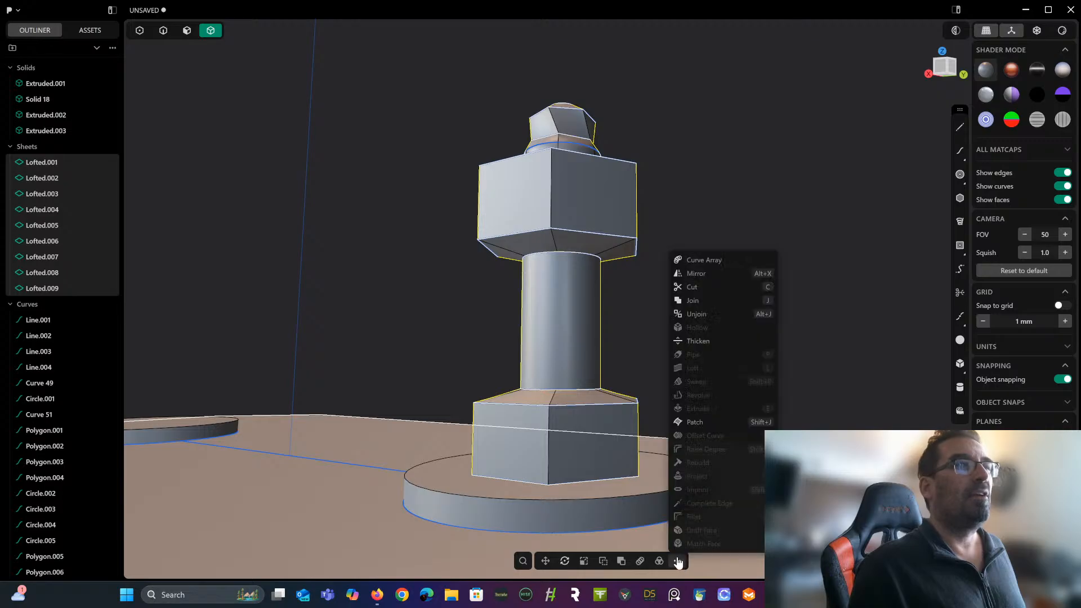
pyautogui.click(696, 423)
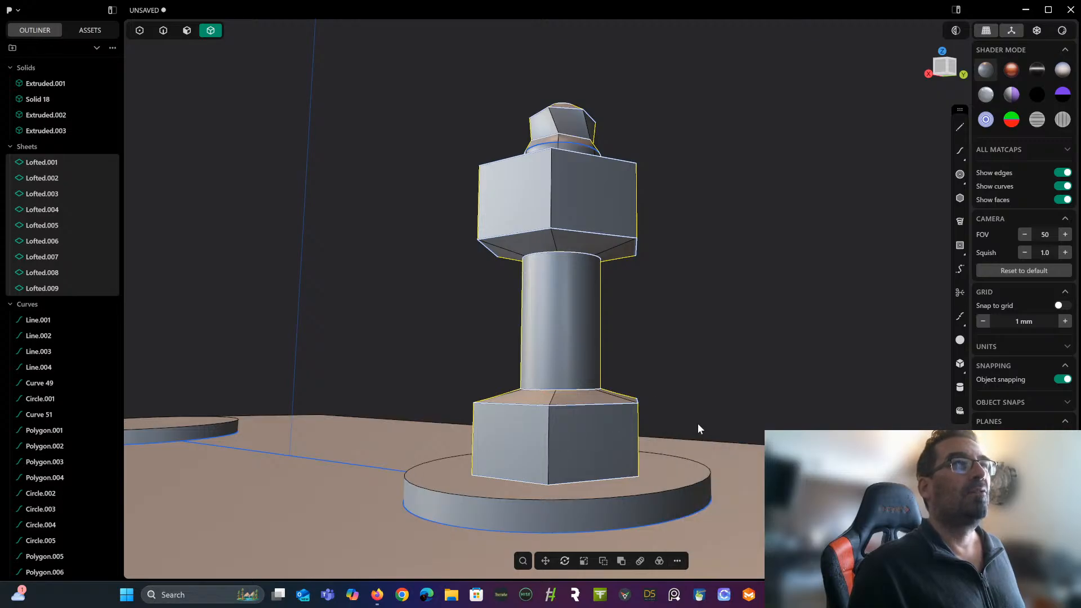
pyautogui.moveTo(630, 278); pyautogui.dragTo(607, 336, button='middle')
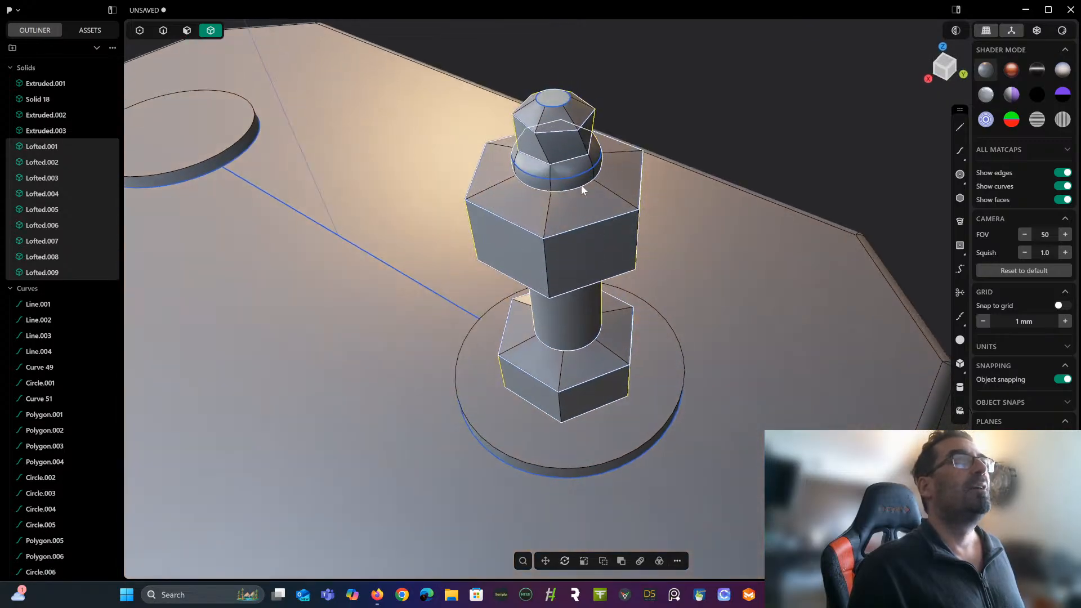
# Delete all the leftover construction curves, from Line.001 through Circle.006.
pyautogui.click(39, 305)
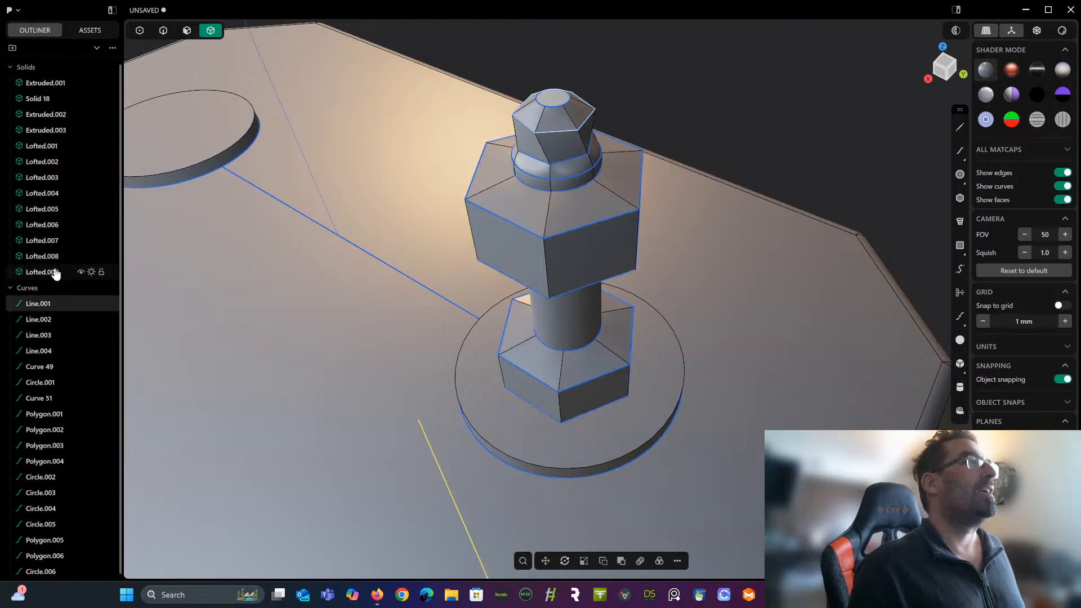
pyautogui.keyDown('shift'); pyautogui.click(38, 571); pyautogui.keyUp('shift')
pyautogui.press('Delete')
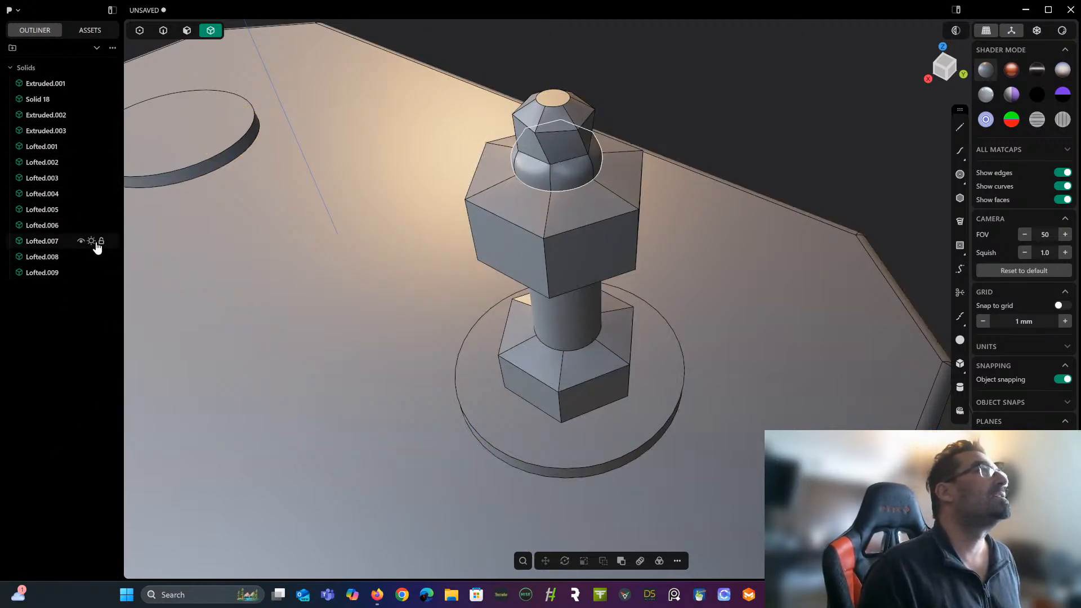
# Combine the column's visible lofted sections and the round base disc with a Boolean Union.
pyautogui.moveTo(368, 223); pyautogui.dragTo(546, 137, button='middle')
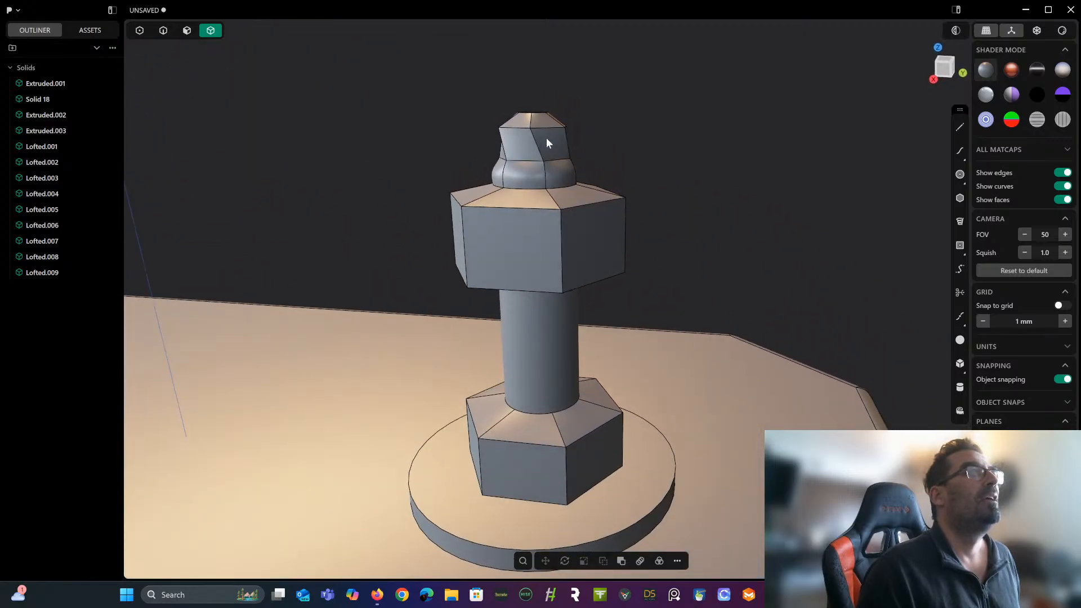
pyautogui.click(546, 137)
pyautogui.keyDown('shift'); pyautogui.click(543, 123); pyautogui.keyUp('shift')
pyautogui.keyDown('shift'); pyautogui.click(547, 170); pyautogui.keyUp('shift')
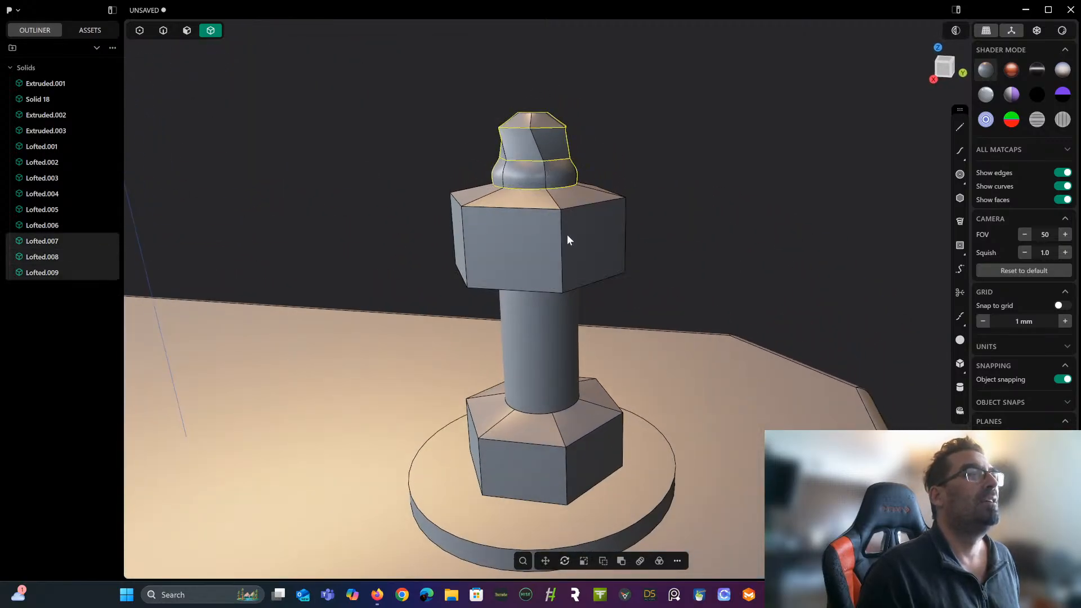
pyautogui.keyDown('shift'); pyautogui.click(567, 234); pyautogui.keyUp('shift')
pyautogui.keyDown('shift'); pyautogui.click(545, 333); pyautogui.keyUp('shift')
pyautogui.moveTo(545, 333); pyautogui.dragTo(572, 294, button='middle')
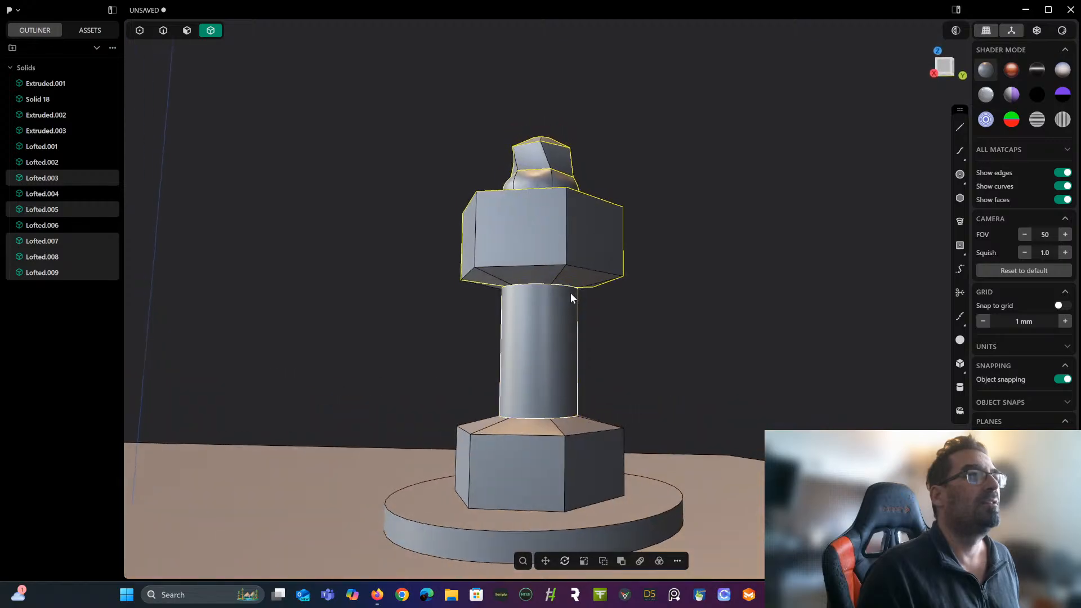
pyautogui.keyDown('shift'); pyautogui.click(567, 282); pyautogui.keyUp('shift')
pyautogui.keyDown('shift'); pyautogui.click(565, 438); pyautogui.keyUp('shift')
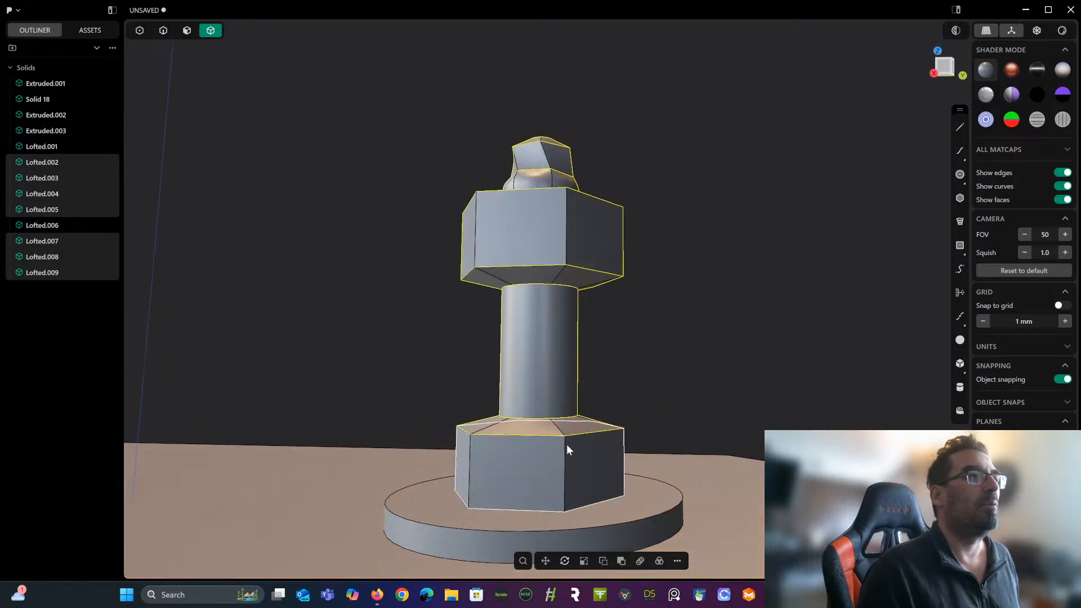
pyautogui.keyDown('shift'); pyautogui.click(565, 457); pyautogui.keyUp('shift')
pyautogui.keyDown('shift'); pyautogui.click(600, 512); pyautogui.keyUp('shift')
pyautogui.moveTo(592, 478)
pyautogui.mouseDown(button='middle')
pyautogui.moveTo(553, 519)
pyautogui.moveTo(572, 471)
pyautogui.mouseUp(button='middle')
pyautogui.hotkey('shift', '=')
pyautogui.press('Return')
pyautogui.moveTo(502, 419); pyautogui.dragTo(437, 395, button='middle')
pyautogui.scroll(3, 431, 332)
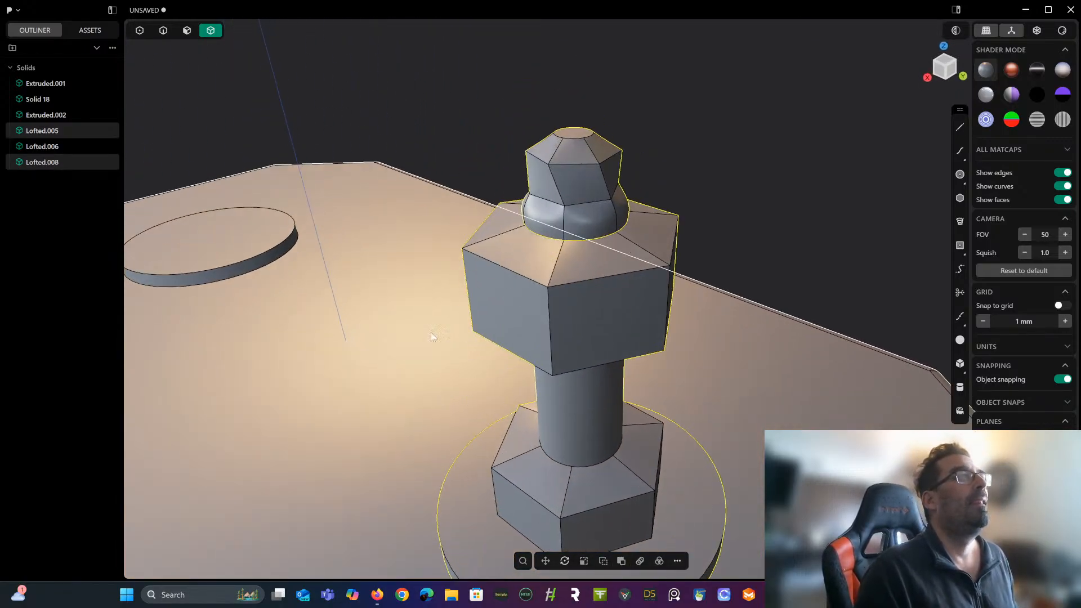
pyautogui.click(163, 36)
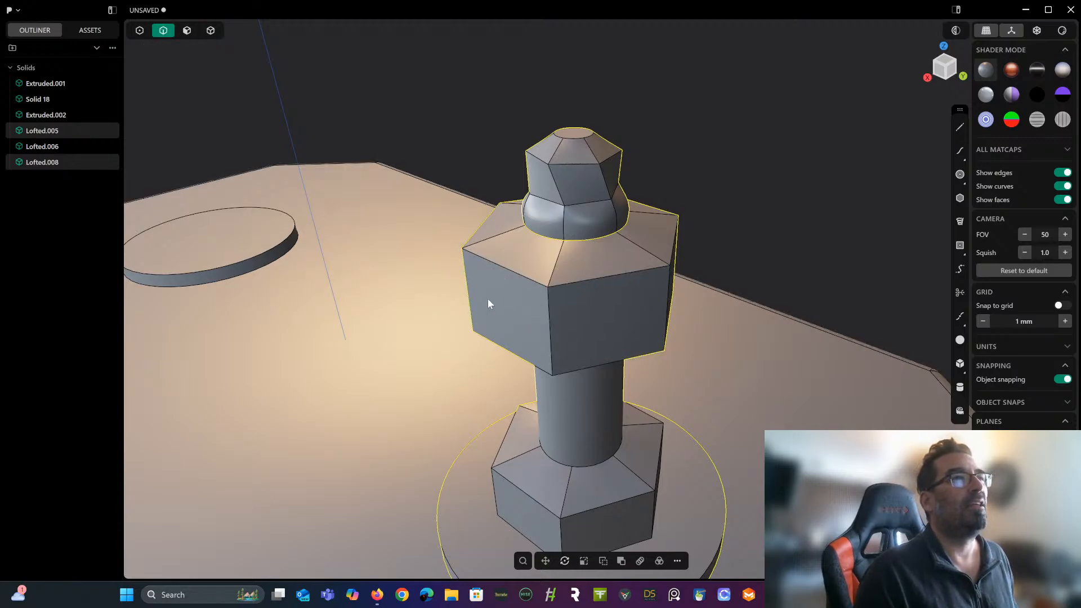
pyautogui.moveTo(667, 276); pyautogui.dragTo(611, 274, button='middle')
pyautogui.click(668, 294)
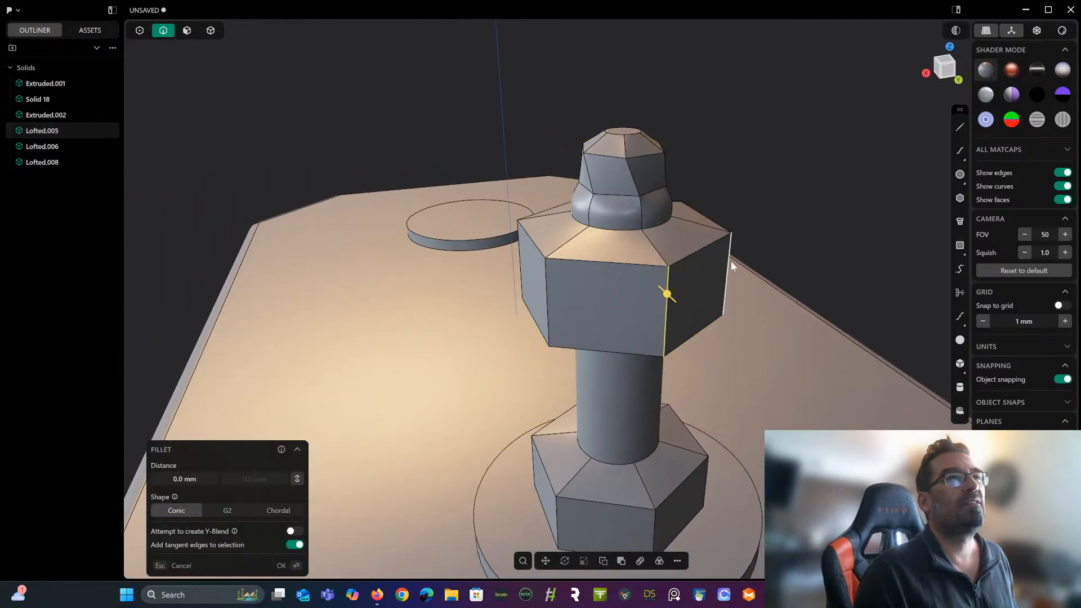
pyautogui.keyDown('shift'); pyautogui.click(730, 261); pyautogui.keyUp('shift')
pyautogui.moveTo(547, 288); pyautogui.dragTo(771, 278, button='middle')
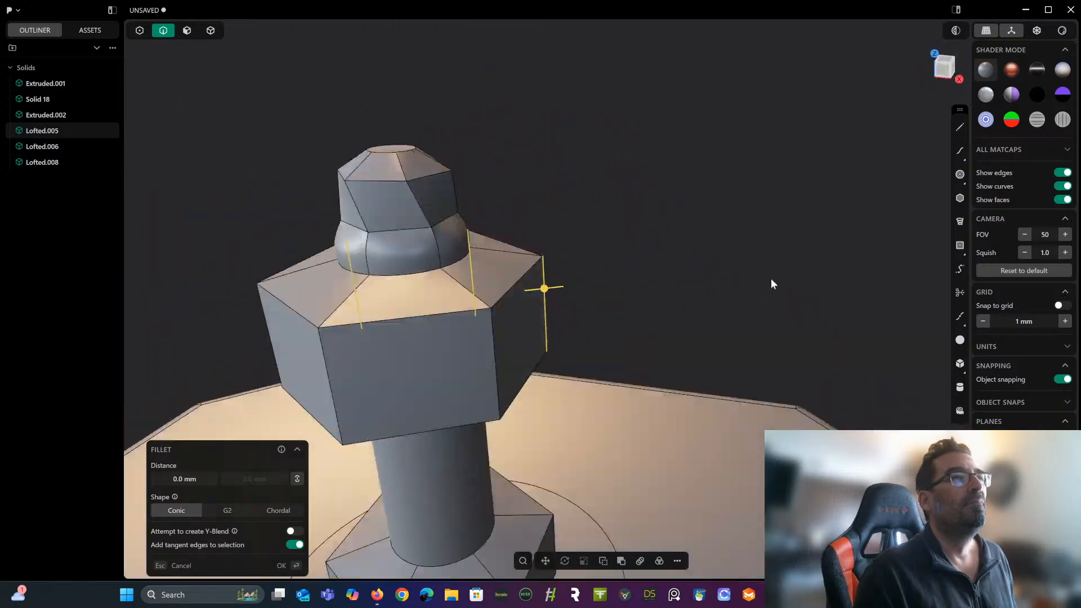
pyautogui.keyDown('shift'); pyautogui.click(492, 353); pyautogui.keyUp('shift')
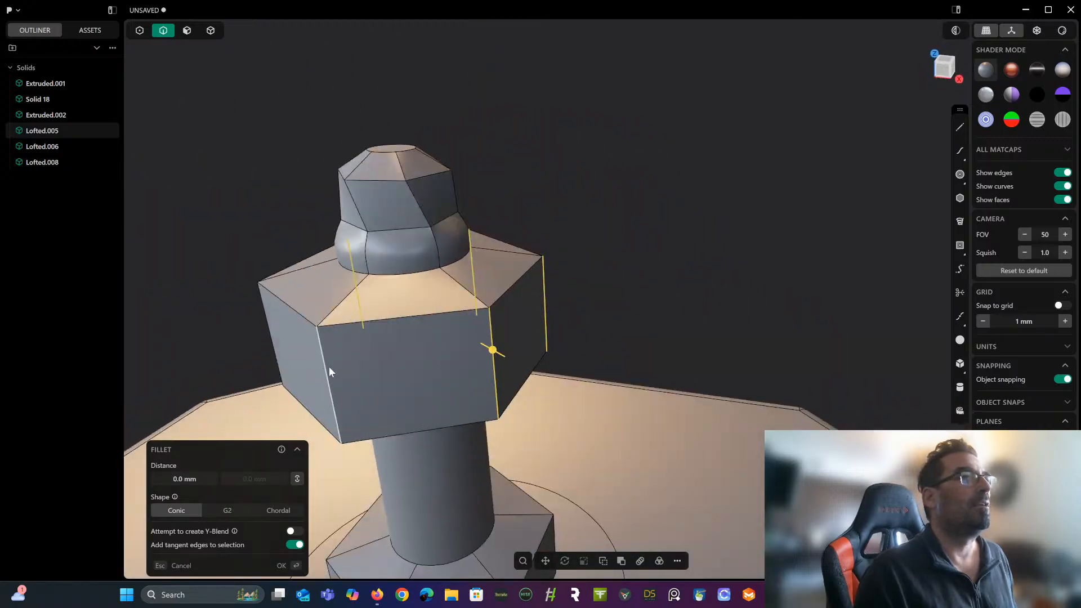
pyautogui.moveTo(327, 366); pyautogui.dragTo(440, 322, button='middle')
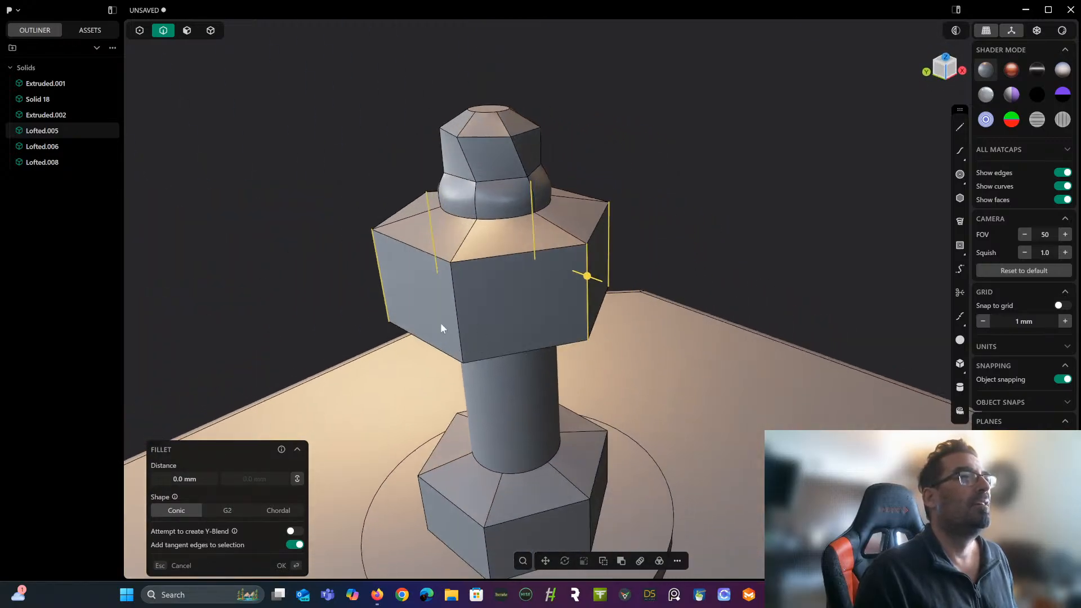
pyautogui.moveTo(458, 321); pyautogui.dragTo(479, 312)
pyautogui.moveTo(480, 313); pyautogui.dragTo(515, 225, button='middle')
pyautogui.press('Escape')
pyautogui.click(319, 174)
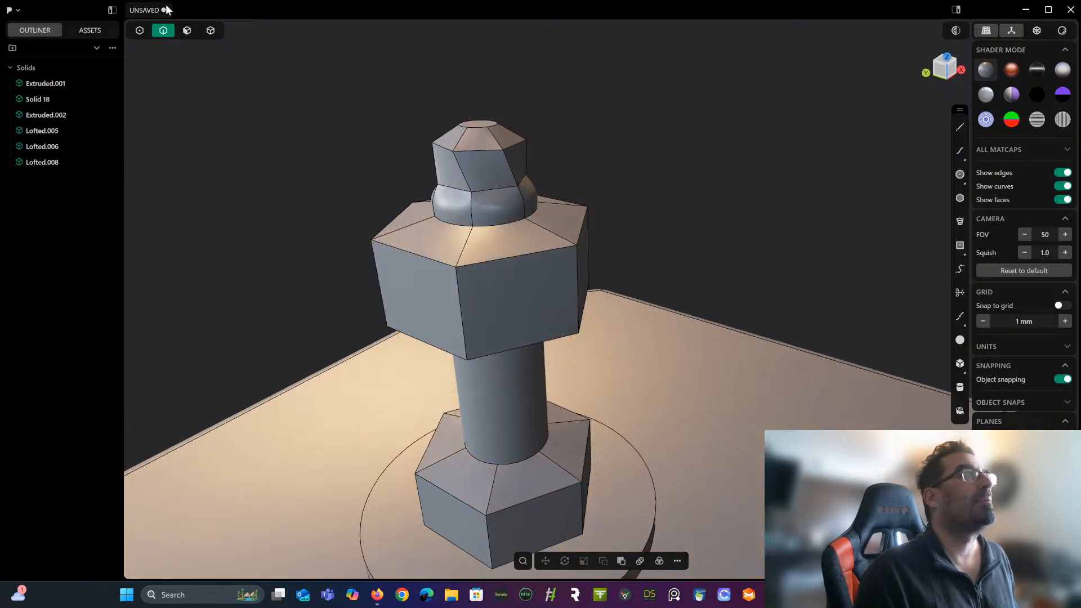
# Union the column's tip with the tapered hexagonal section directly beneath it.
pyautogui.click(211, 30)
pyautogui.click(478, 125)
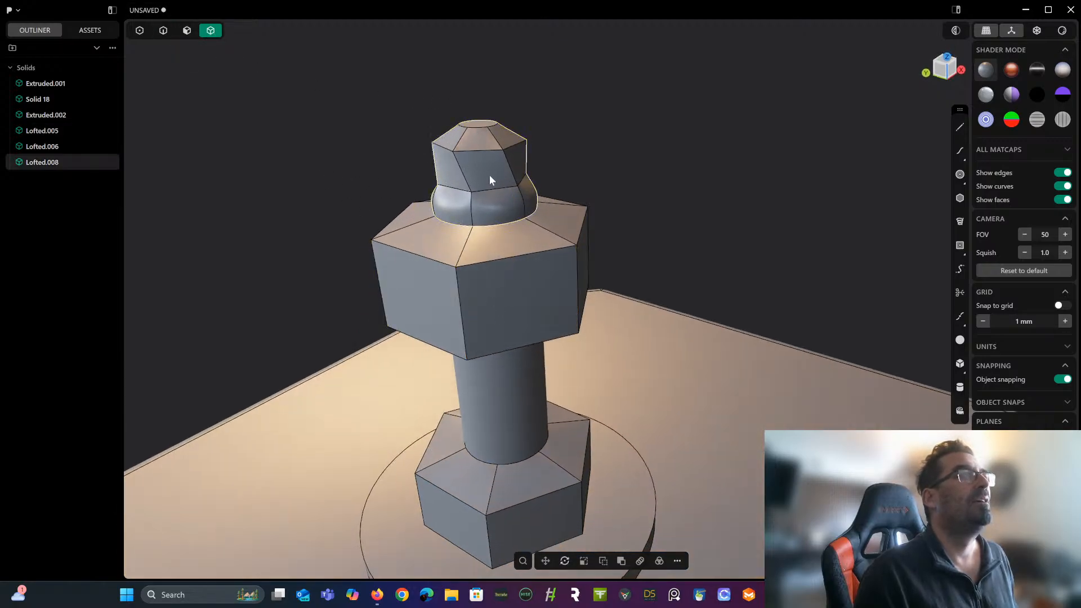
pyautogui.click(514, 236)
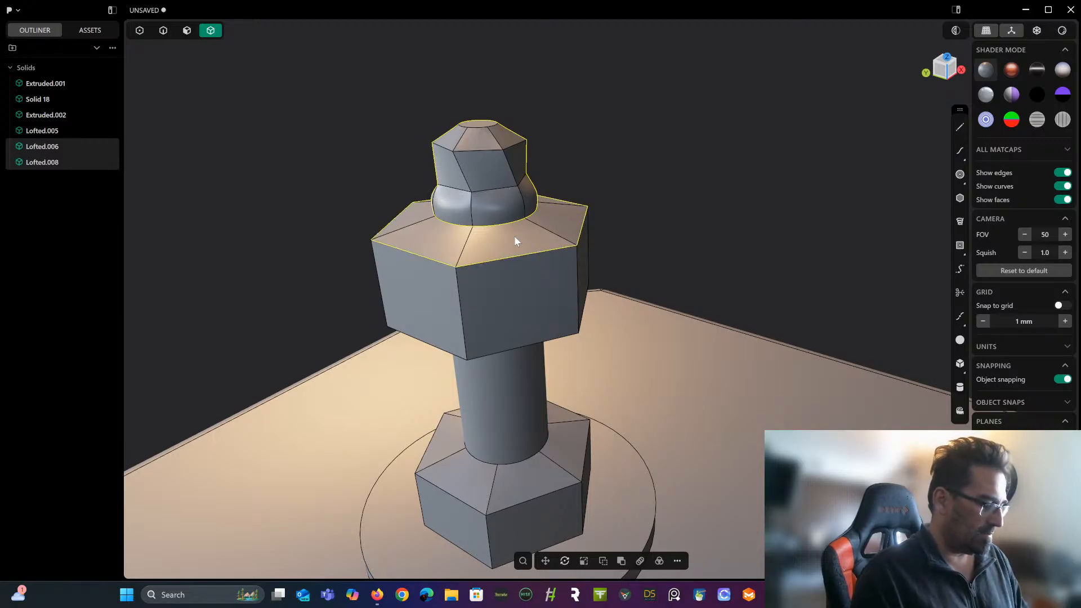
pyautogui.hotkey('shift', '=')
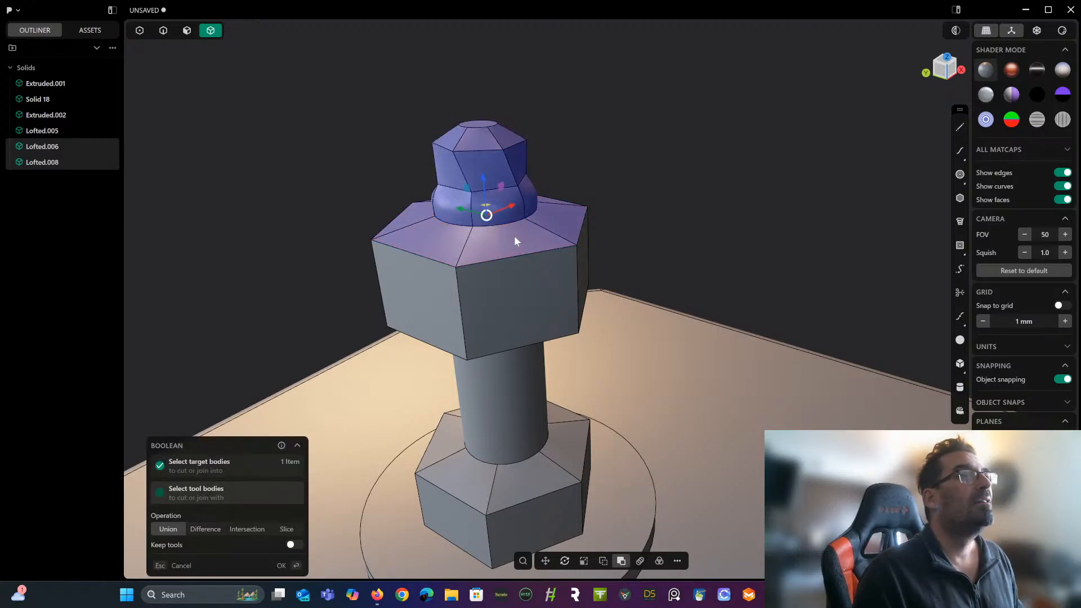
pyautogui.press('Return')
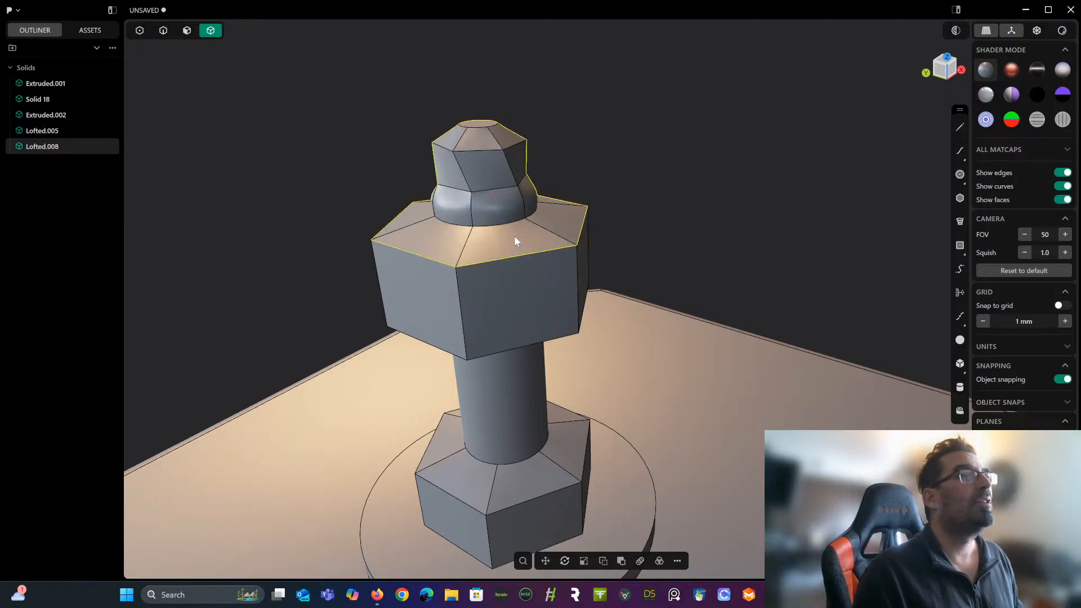
# Union the joined upper sections with the rest of the column and its base disc into one solid.
pyautogui.click(502, 294)
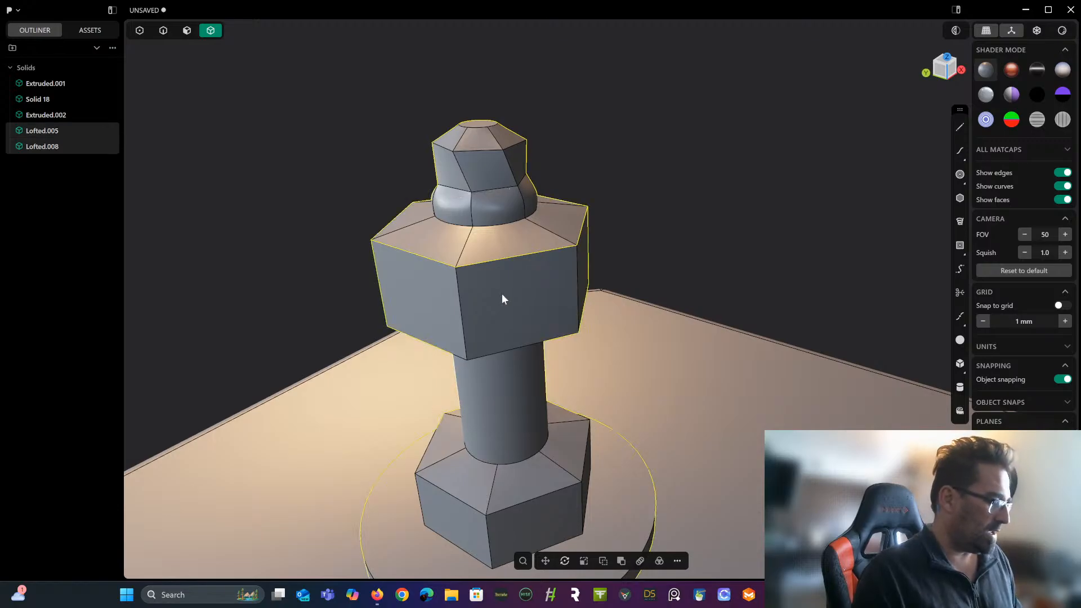
pyautogui.press('q')
pyautogui.press('q')
pyautogui.press('Return')
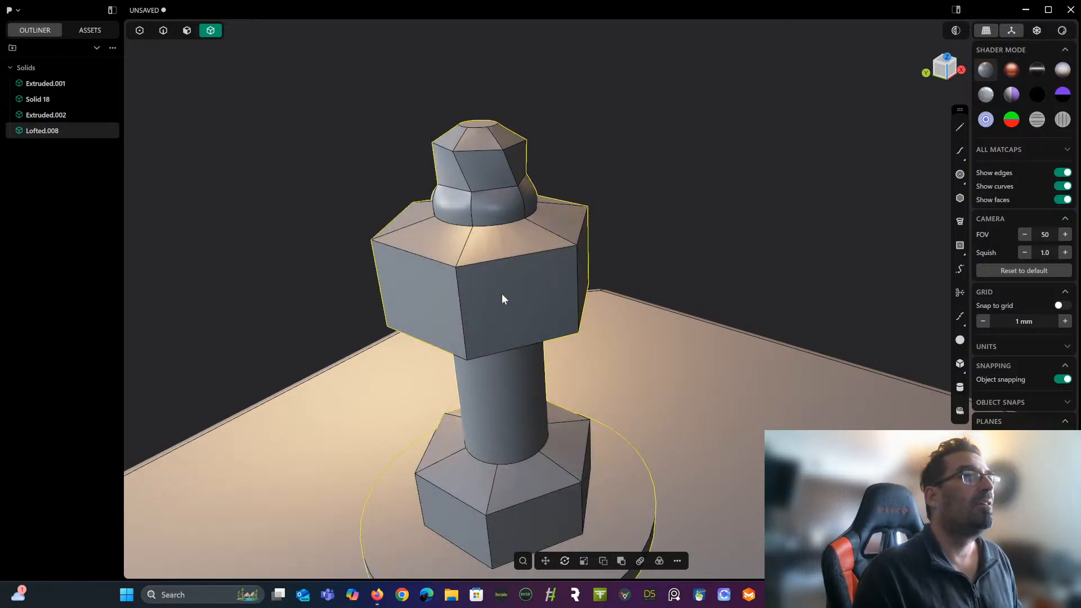
pyautogui.moveTo(501, 292); pyautogui.dragTo(536, 231, button='middle')
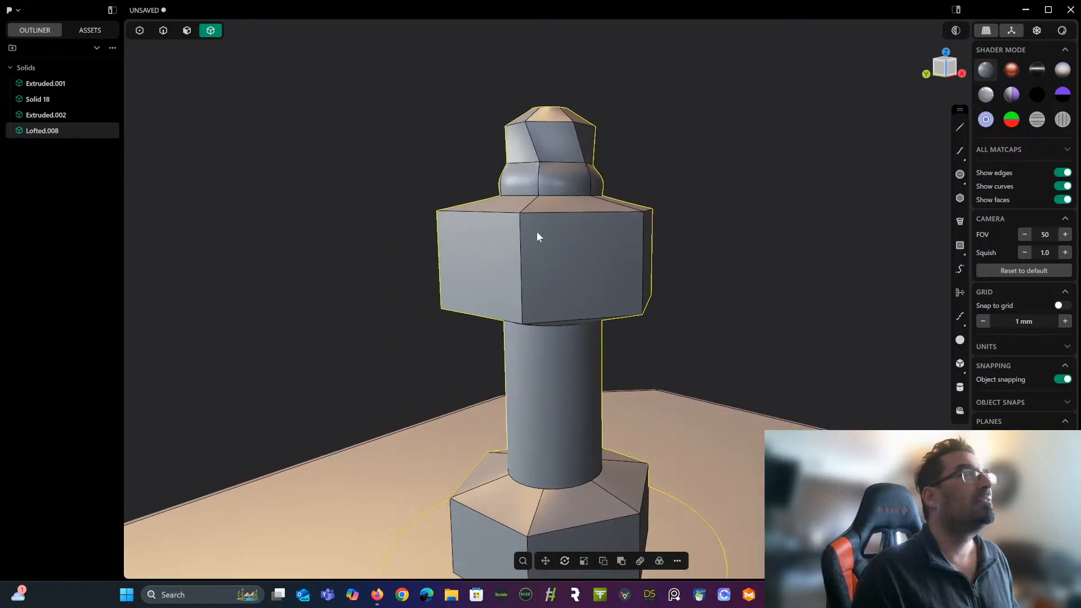
pyautogui.click(60, 116)
pyautogui.scroll(-5, 340, 218)
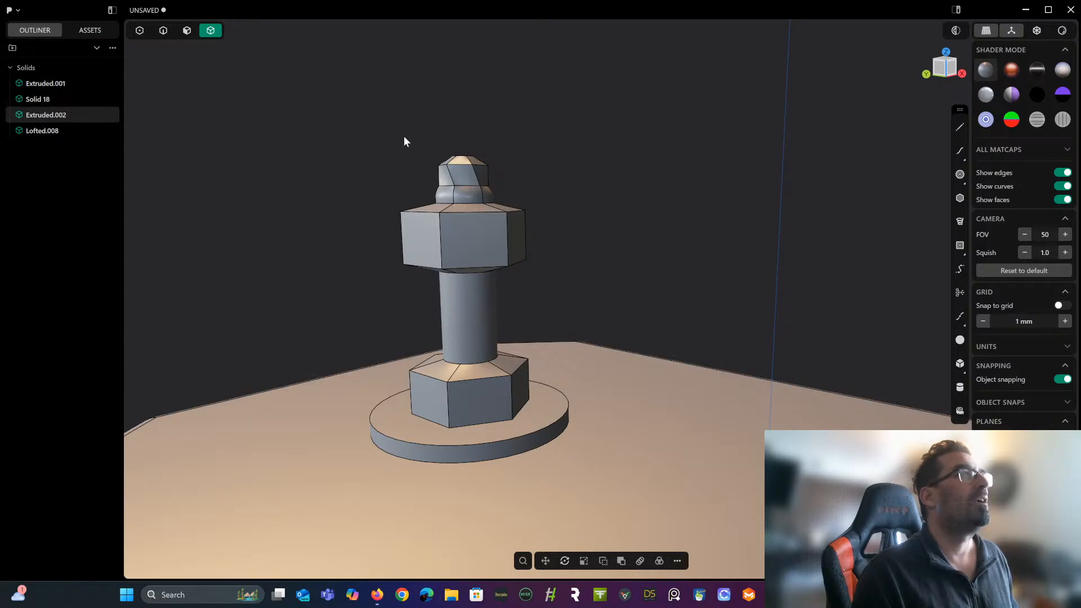
# Chamfer all the vertical edges of the column's large upper hexagonal block with an offset distance of about 8.02 mm.
pyautogui.click(466, 201)
pyautogui.moveTo(457, 201); pyautogui.dragTo(471, 249, button='middle')
pyautogui.scroll(5, 416, 192)
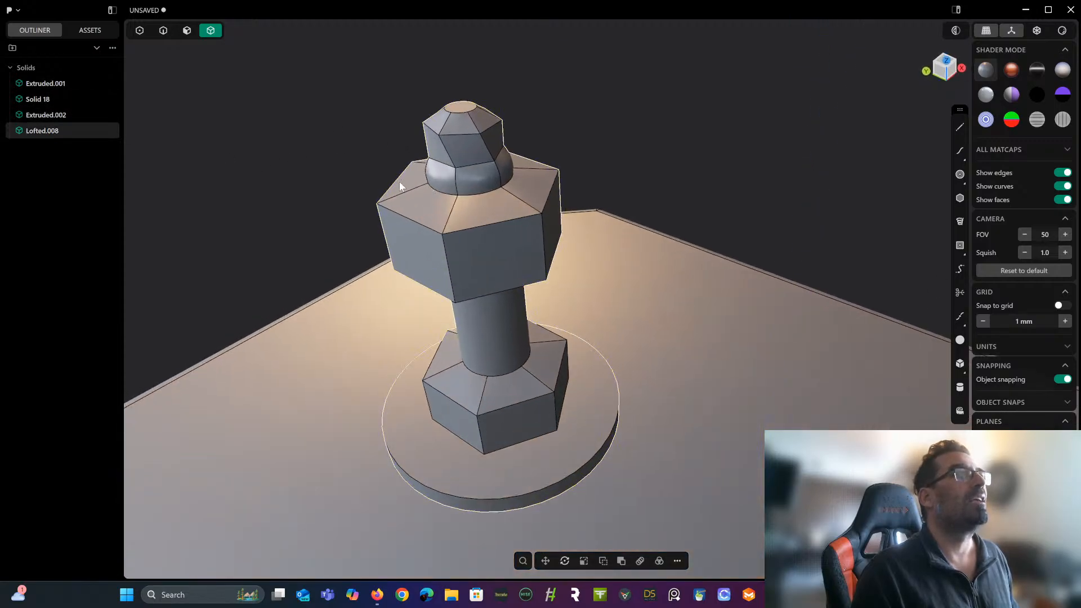
pyautogui.click(163, 31)
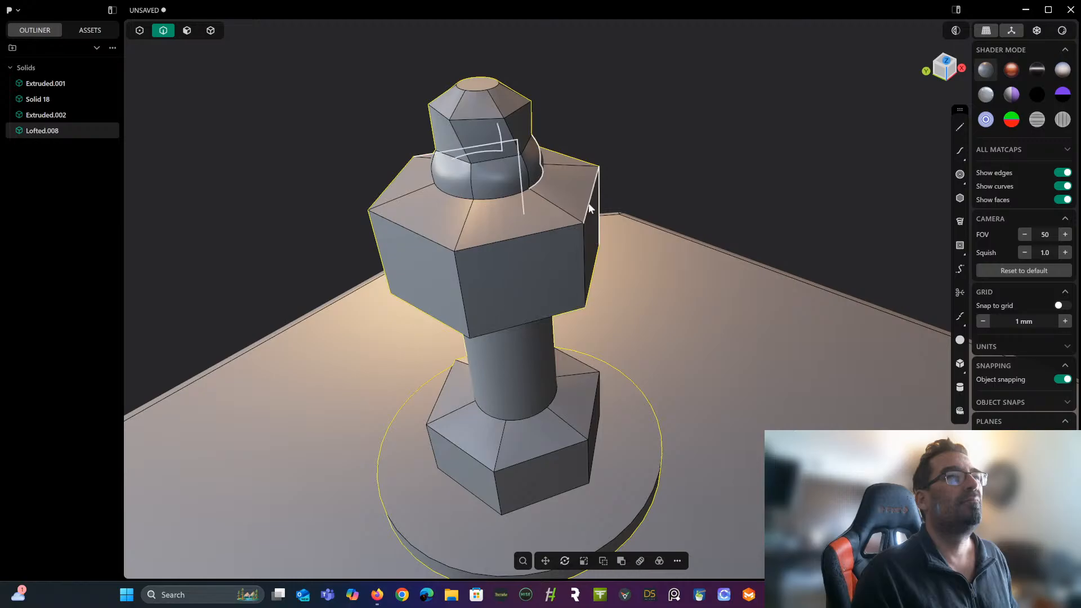
pyautogui.click(462, 271)
pyautogui.press('f')
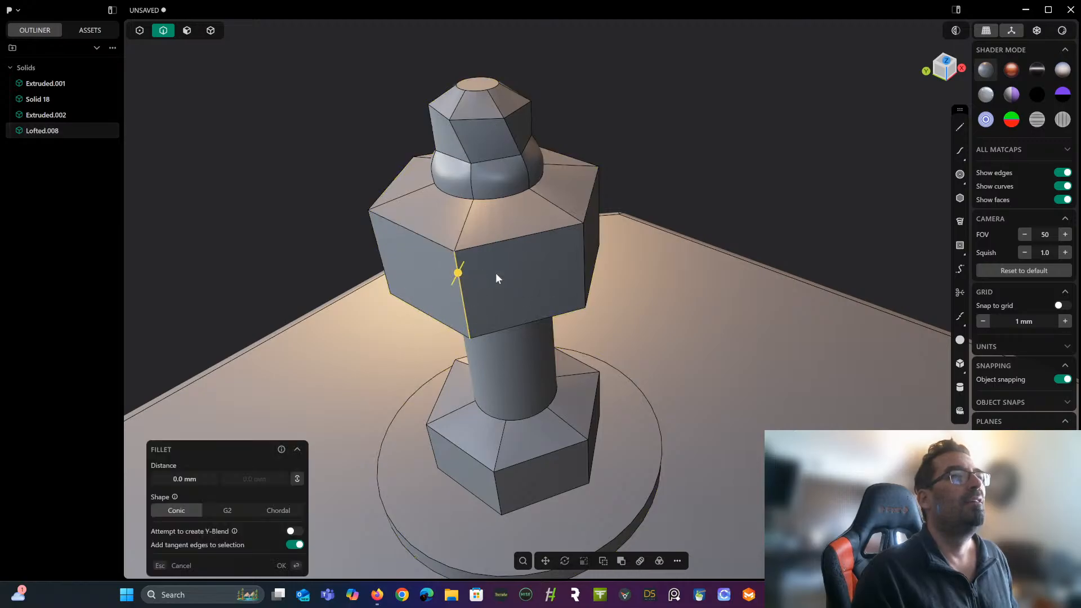
pyautogui.click(586, 245)
pyautogui.click(599, 204)
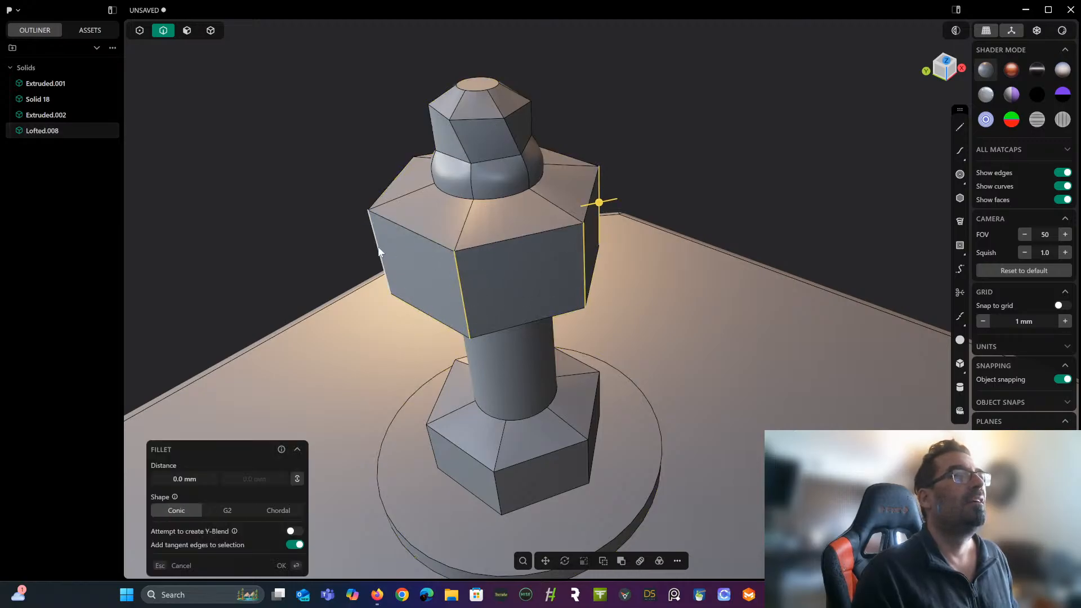
pyautogui.moveTo(378, 253); pyautogui.dragTo(525, 417, button='middle')
pyautogui.click(477, 275)
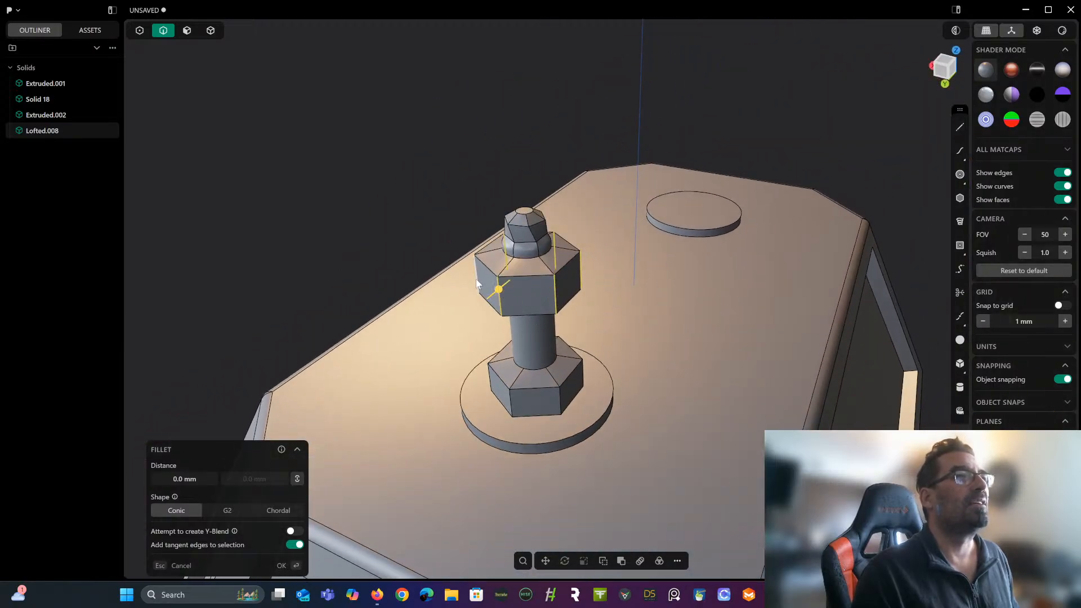
pyautogui.scroll(2, 477, 276)
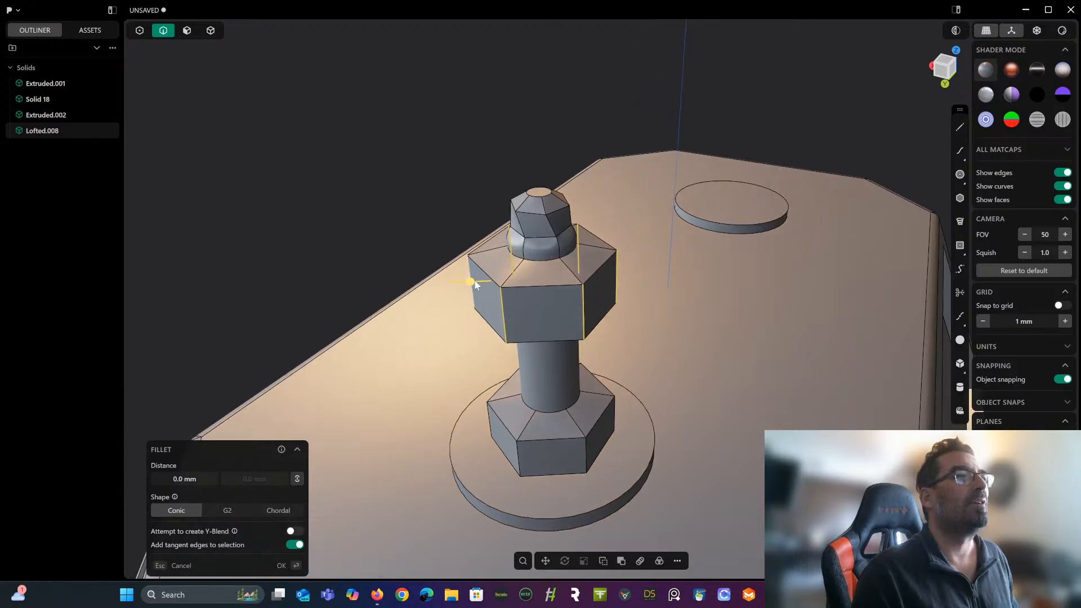
pyautogui.moveTo(471, 281); pyautogui.dragTo(491, 277)
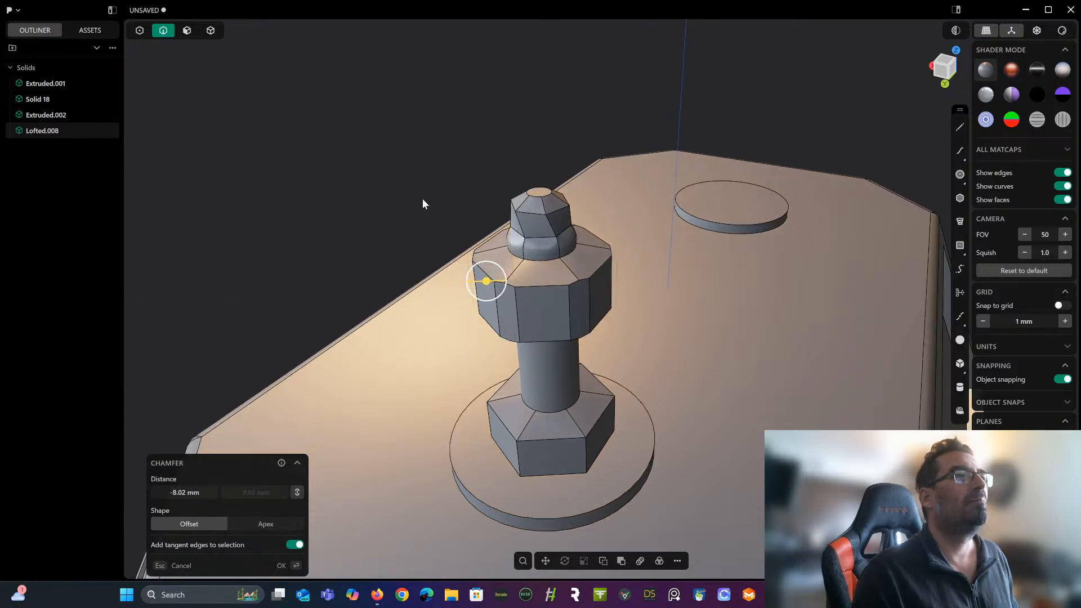
pyautogui.press('Return')
# Chamfer the top edge loop of the large upper block with an offset distance of about 4.62 mm.
pyautogui.scroll(1, 421, 196)
pyautogui.scroll(2, 424, 202)
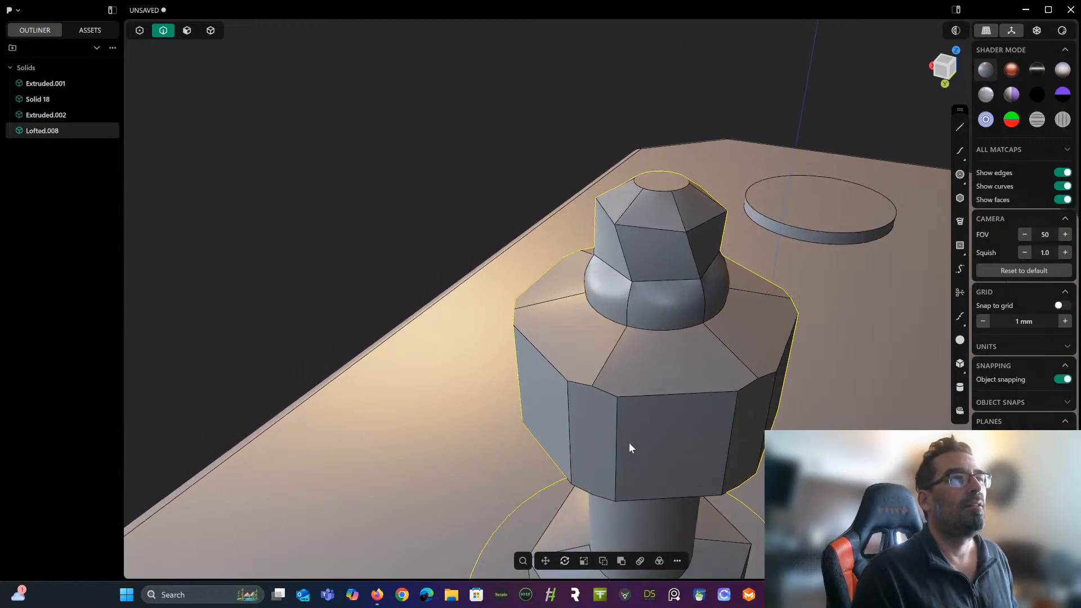
pyautogui.doubleClick(606, 390)
pyautogui.press('b')
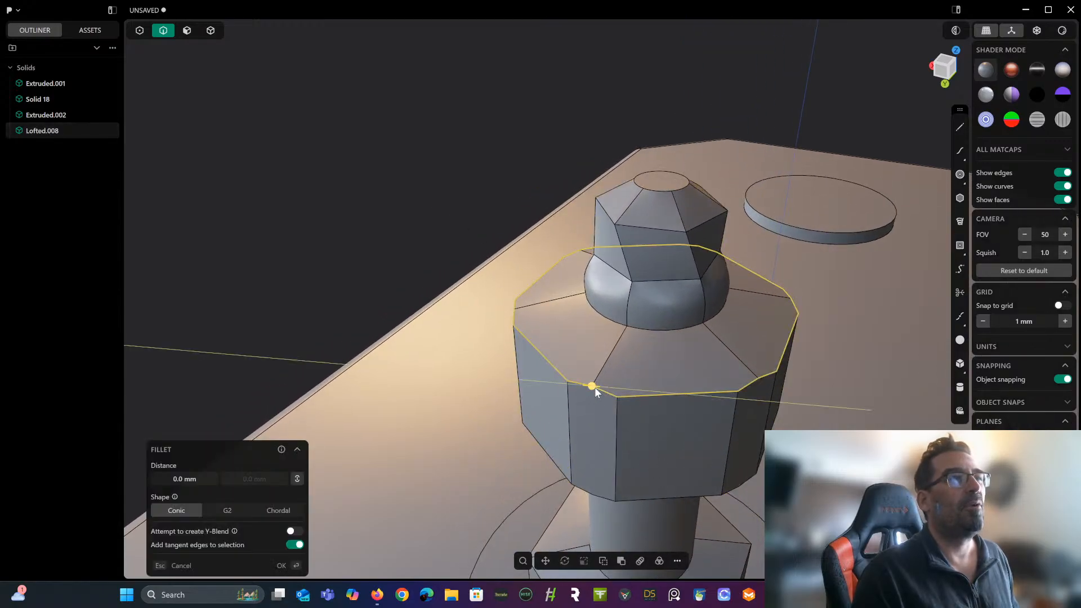
pyautogui.moveTo(594, 386)
pyautogui.mouseDown()
pyautogui.moveTo(611, 388)
pyautogui.moveTo(599, 385)
pyautogui.mouseUp()
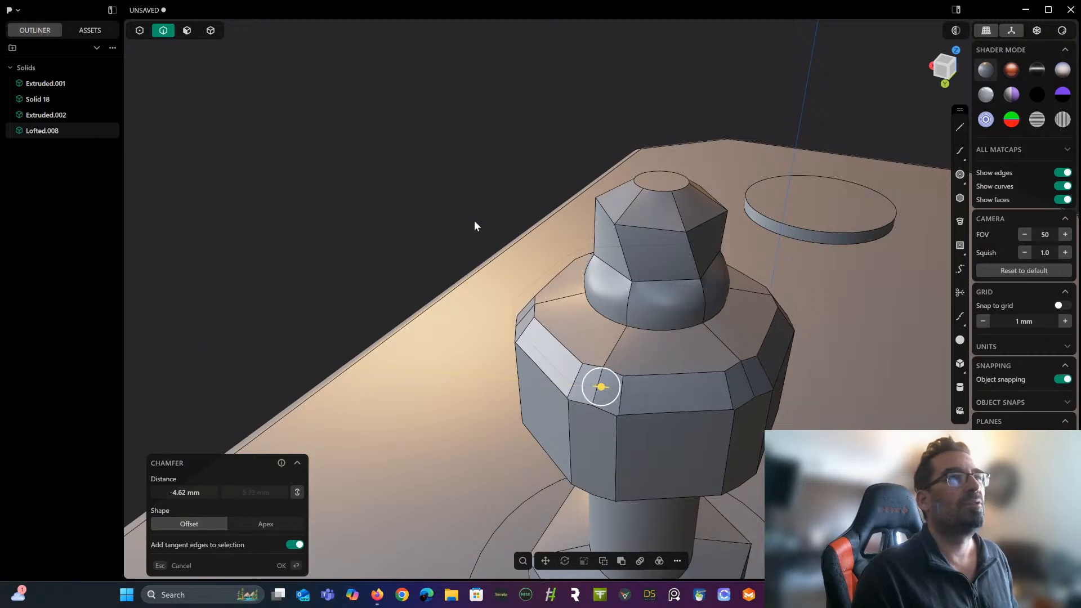
pyautogui.press('Return')
# Chamfer the bottom edge loop of the large upper block with an offset distance of about 3.22 mm.
pyautogui.moveTo(474, 225); pyautogui.dragTo(474, 235, button='middle')
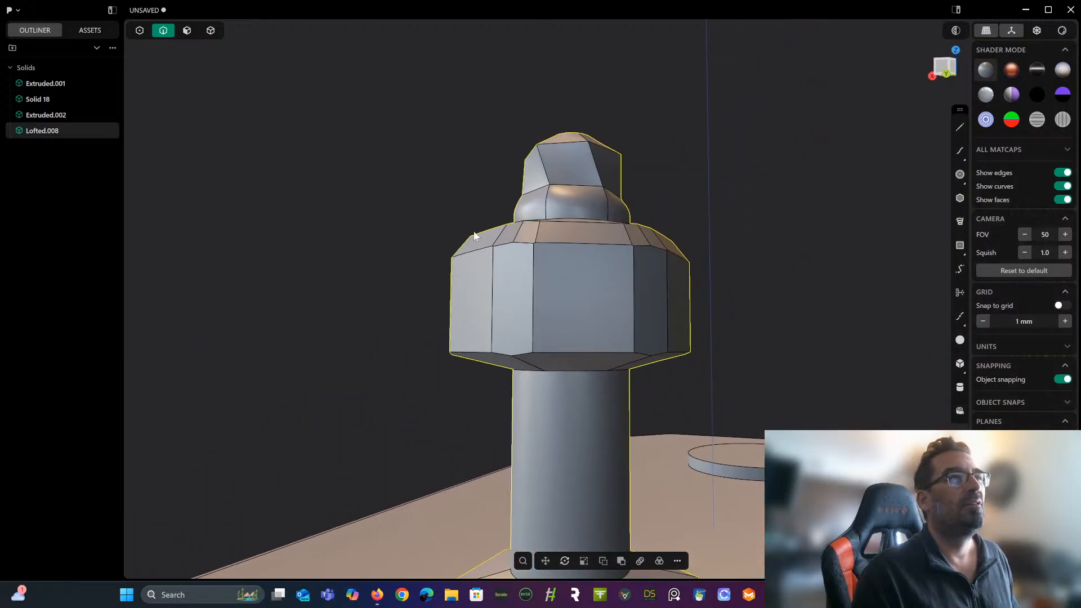
pyautogui.click(555, 352)
pyautogui.press('f')
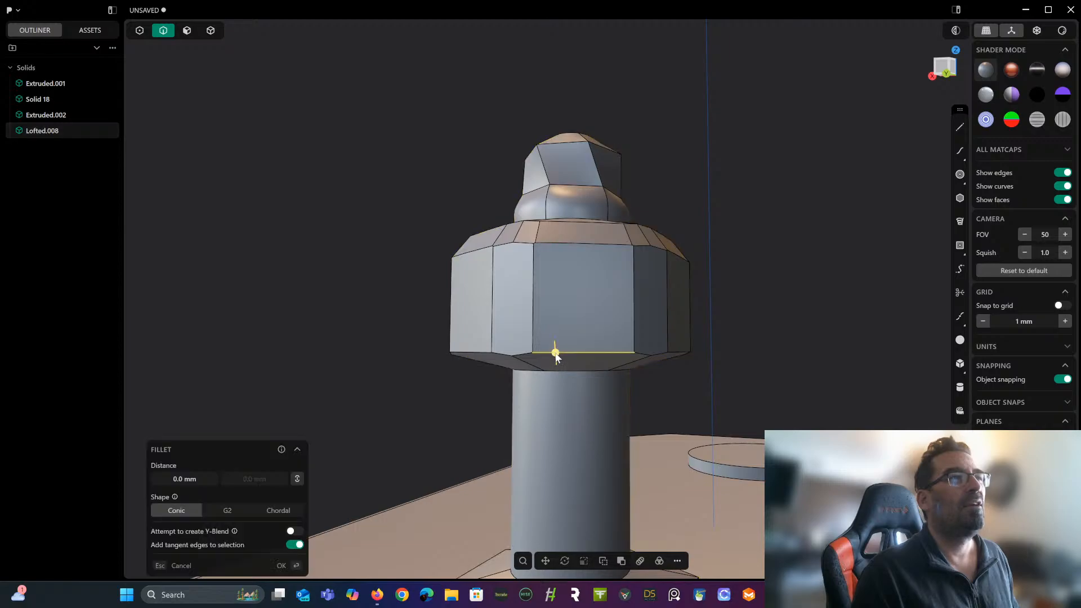
pyautogui.doubleClick(570, 352)
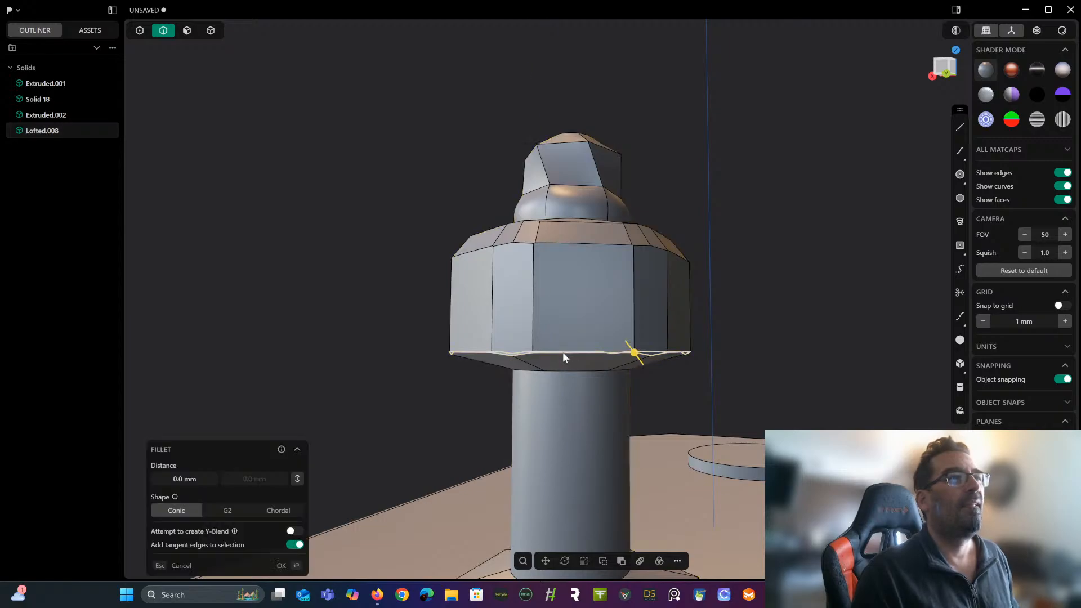
pyautogui.moveTo(563, 352); pyautogui.dragTo(605, 347, button='middle')
pyautogui.moveTo(629, 358); pyautogui.dragTo(622, 346)
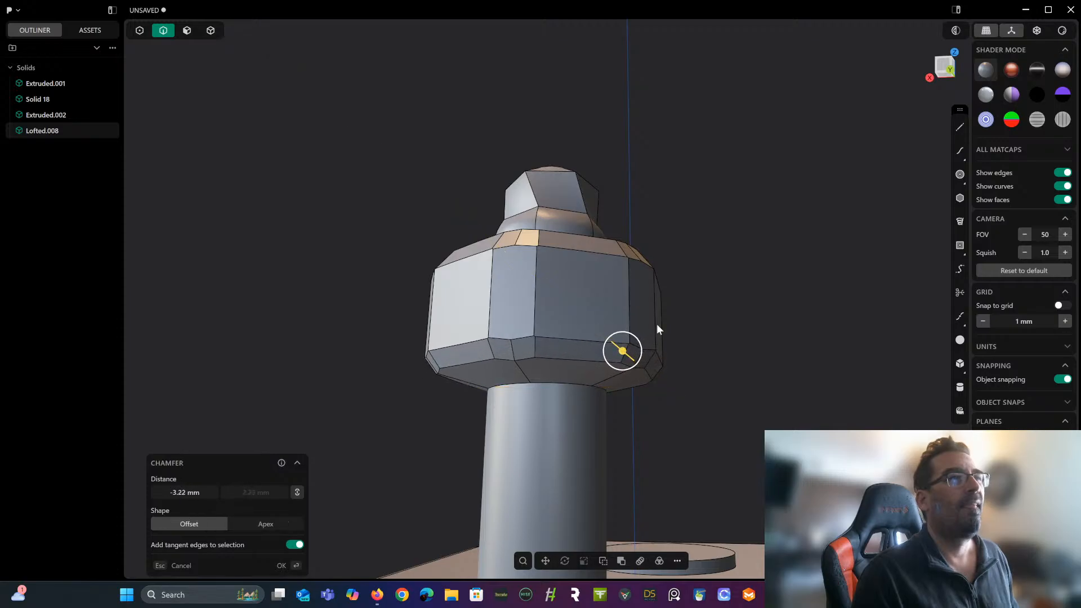
pyautogui.press('Return')
# Chamfer the six top outer edges of the lower hexagonal block with an offset distance of about 6.29 mm.
pyautogui.moveTo(711, 273); pyautogui.dragTo(666, 225, button='middle')
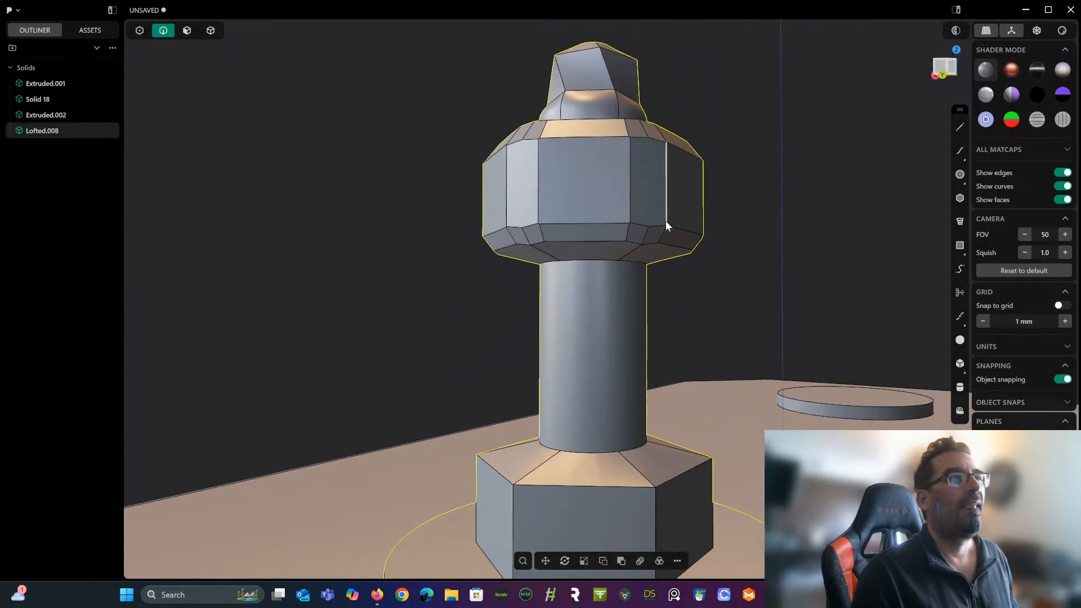
pyautogui.moveTo(639, 297)
pyautogui.mouseDown(button='middle')
pyautogui.moveTo(629, 345)
pyautogui.moveTo(648, 294)
pyautogui.mouseUp(button='middle')
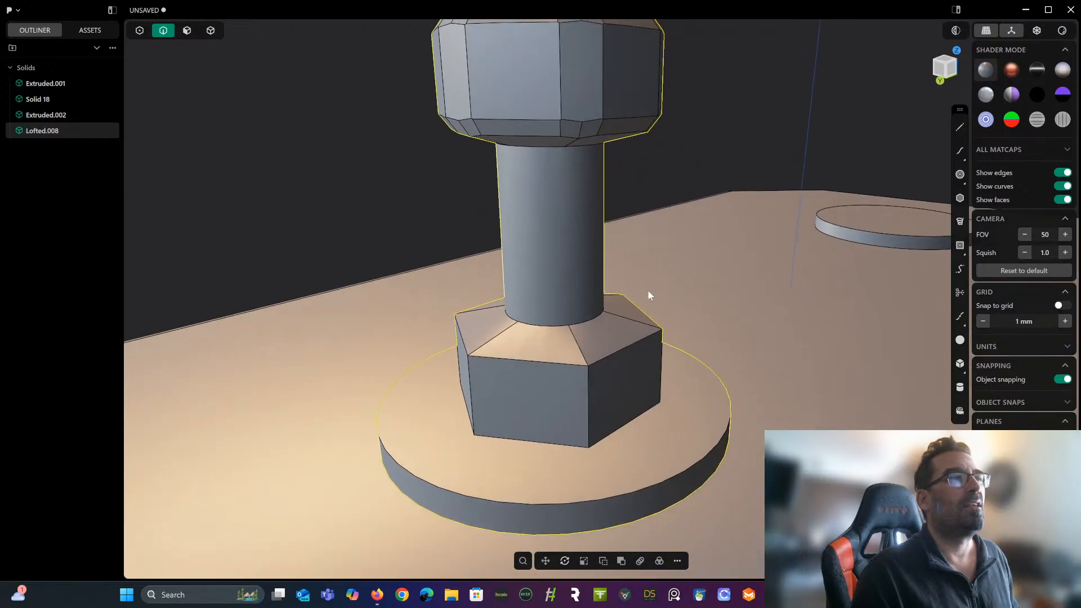
pyautogui.click(616, 356)
pyautogui.press('f')
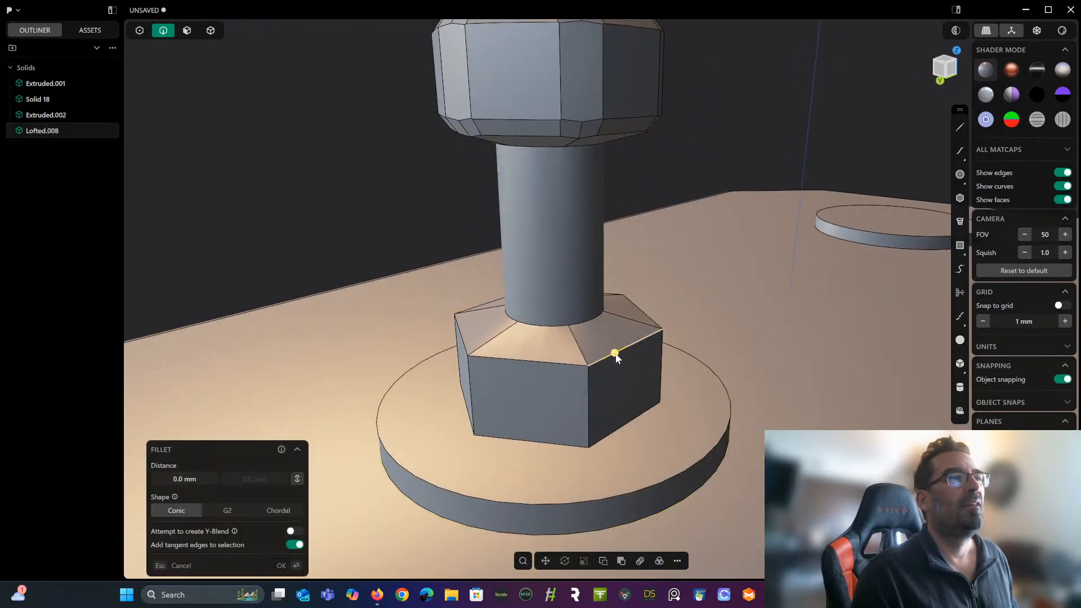
pyautogui.click(575, 364)
pyautogui.moveTo(575, 365); pyautogui.dragTo(726, 338, button='middle')
pyautogui.click(708, 341)
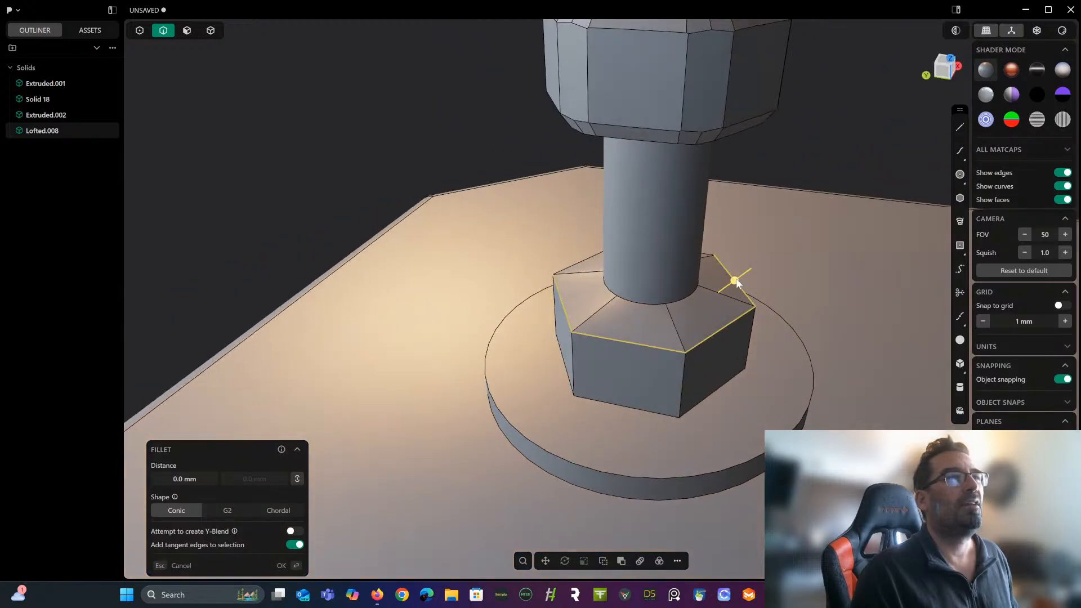
pyautogui.moveTo(734, 282); pyautogui.dragTo(525, 329, button='middle')
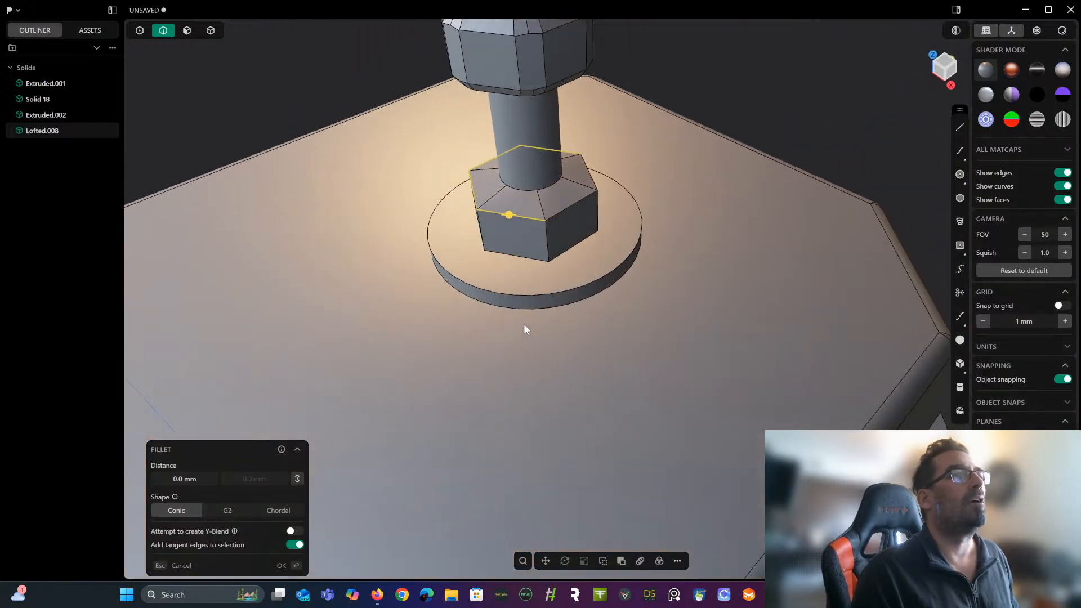
pyautogui.scroll(2, 577, 219)
pyautogui.click(568, 203)
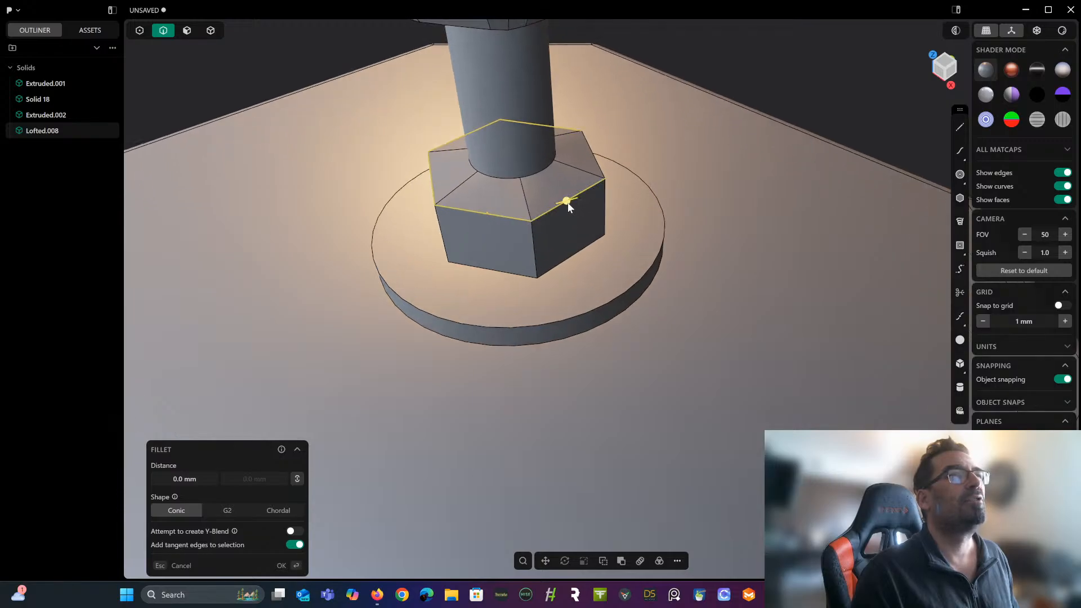
pyautogui.moveTo(596, 166); pyautogui.dragTo(582, 182)
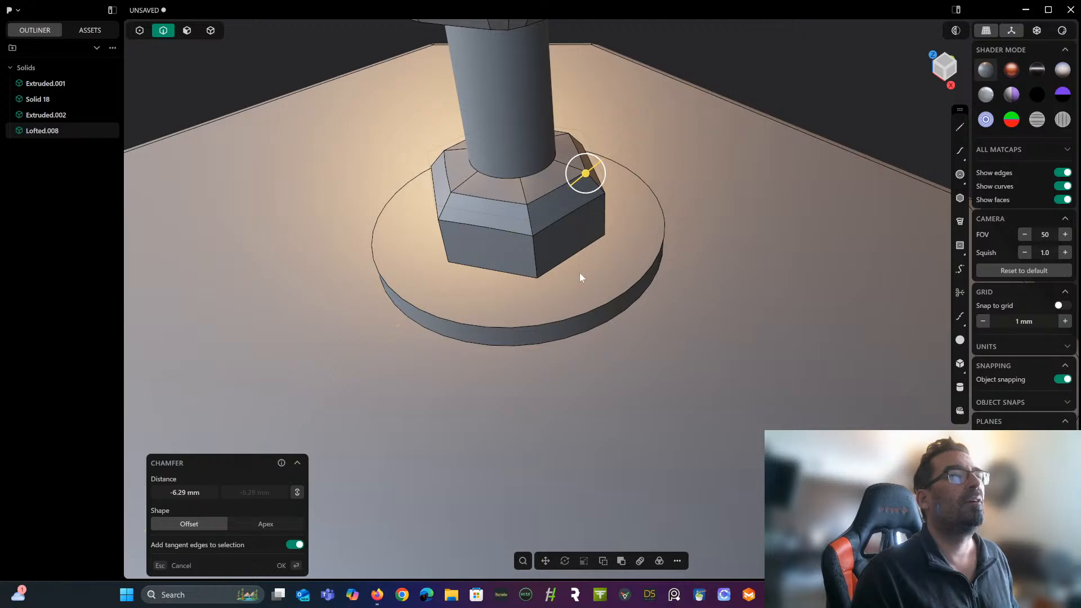
pyautogui.press('Return')
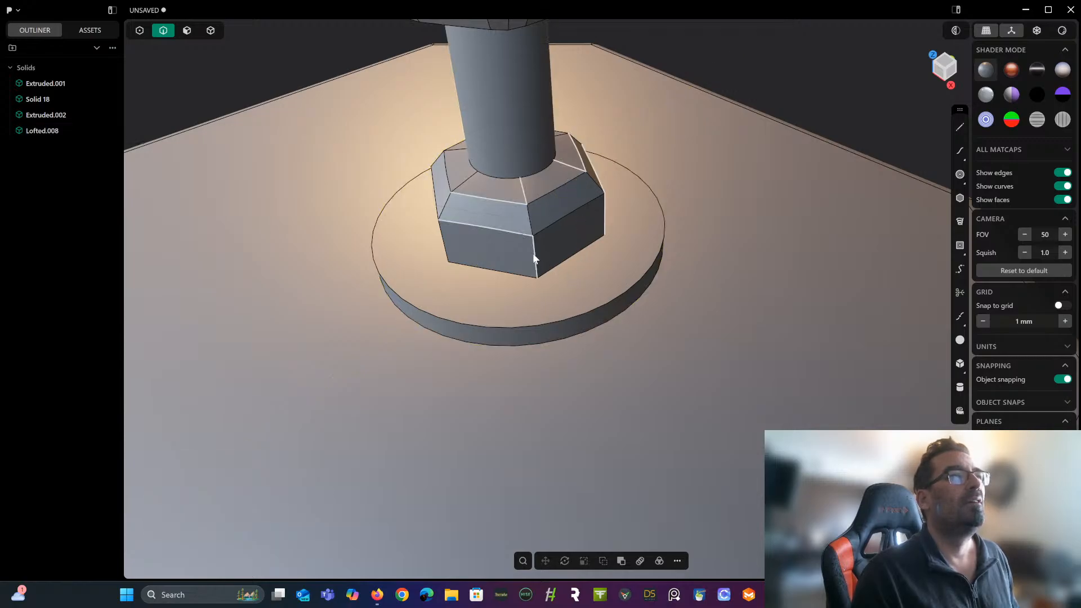
# Chamfer the vertical edges of the lower hexagonal block with an offset distance of about 9.85 mm.
pyautogui.click(533, 252)
pyautogui.press('f')
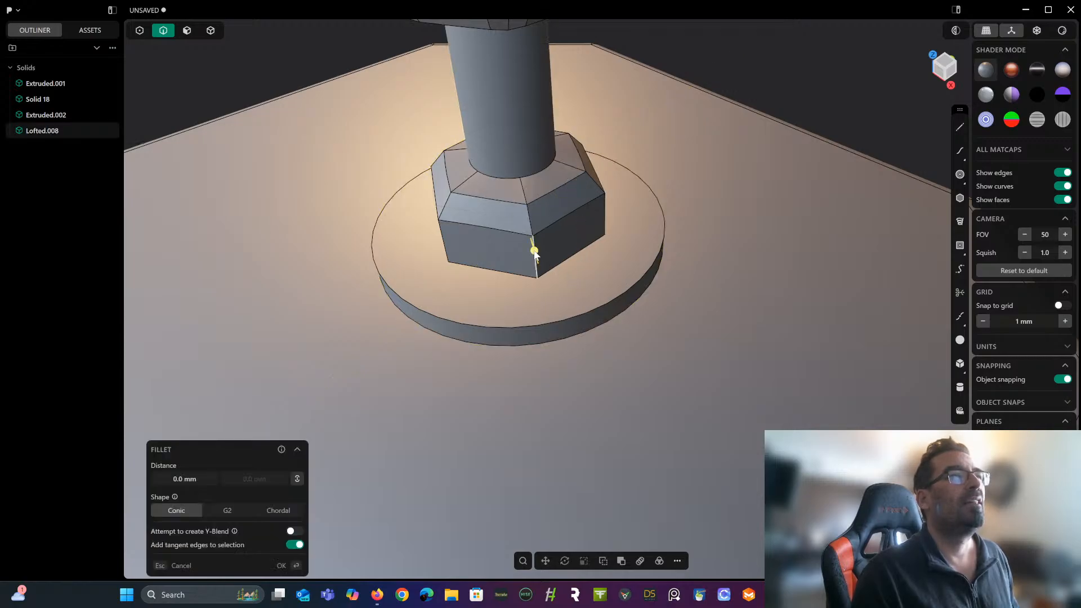
pyautogui.click(444, 241)
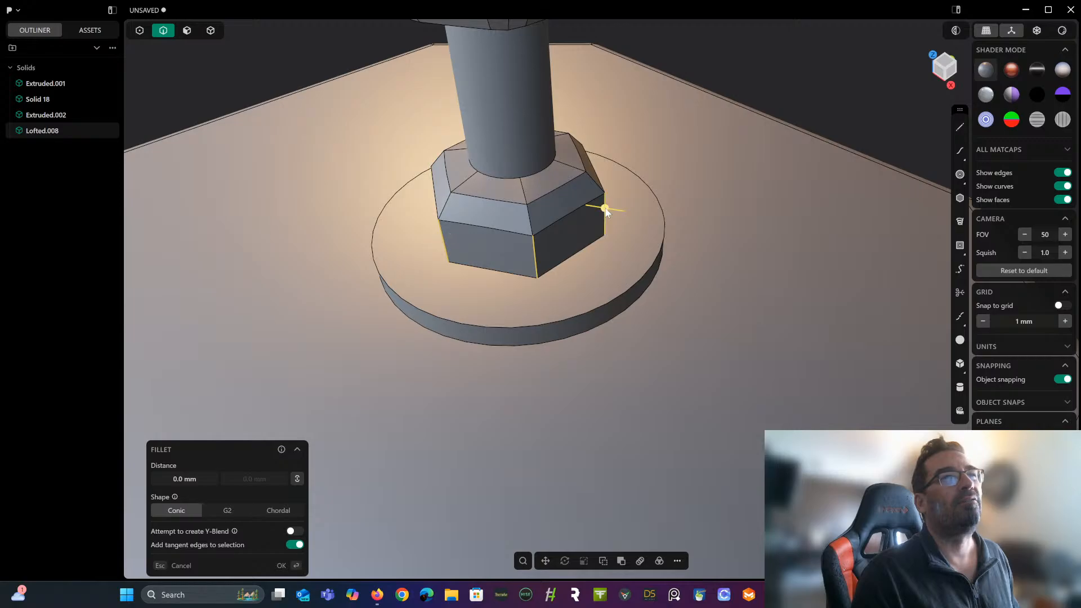
pyautogui.moveTo(603, 210); pyautogui.dragTo(495, 313, button='middle')
pyautogui.scroll(2, 495, 313)
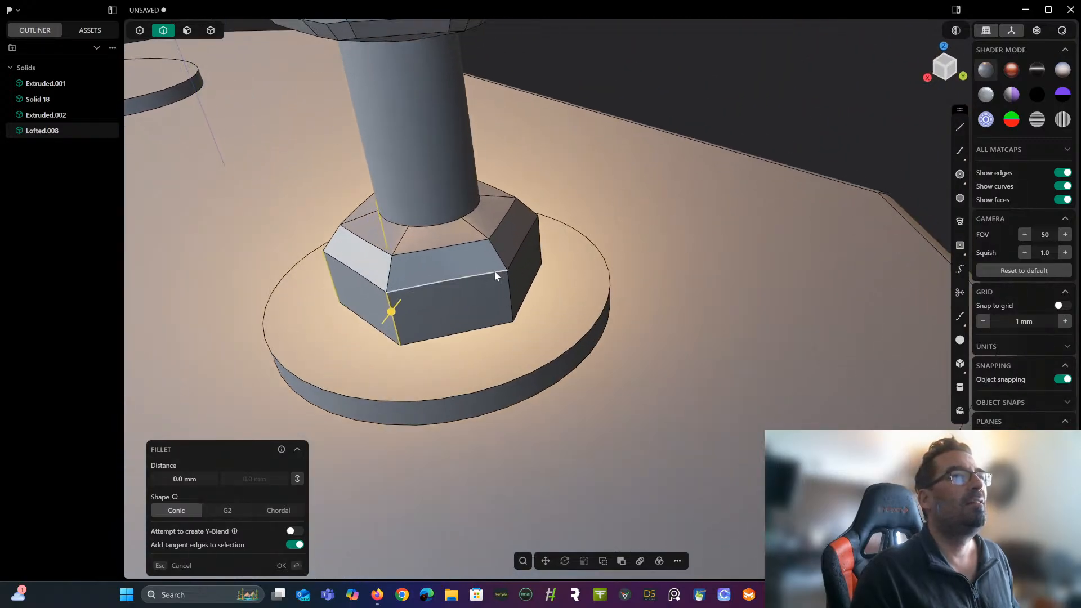
pyautogui.click(510, 300)
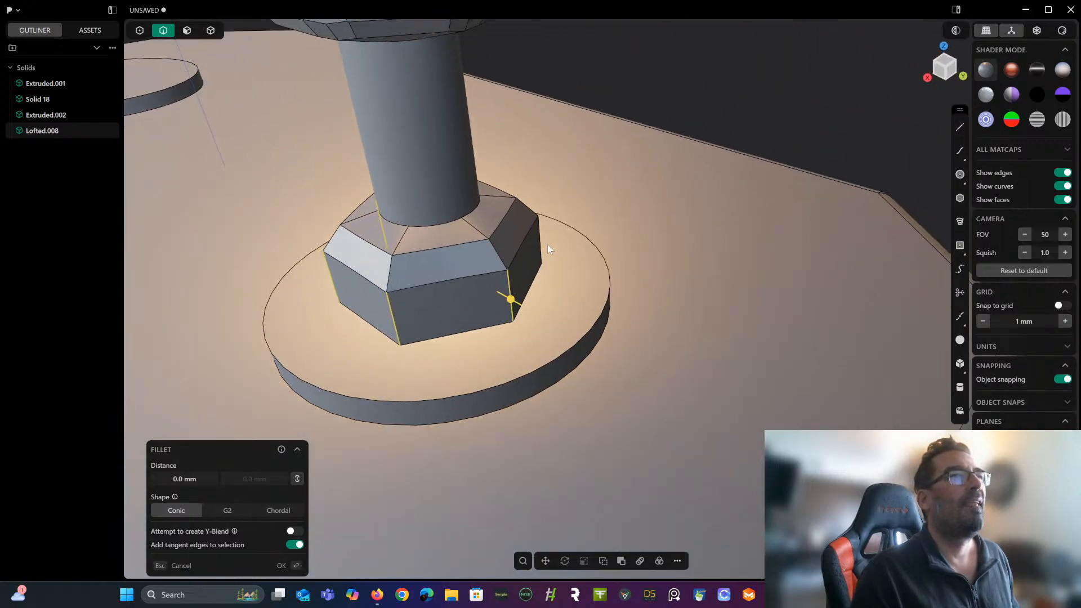
pyautogui.click(539, 248)
pyautogui.moveTo(594, 256); pyautogui.dragTo(414, 255, button='middle')
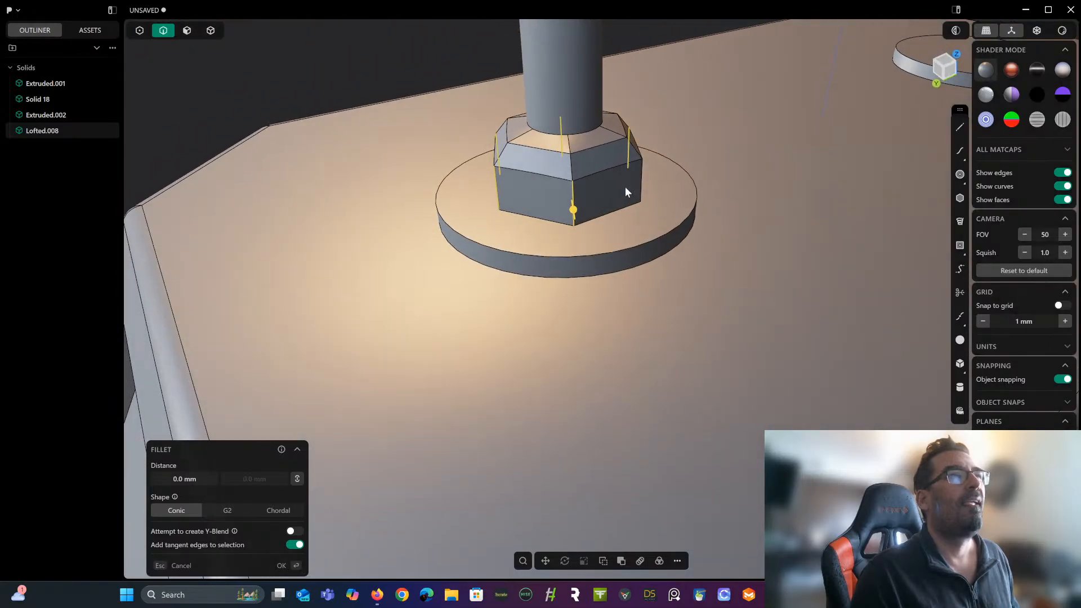
pyautogui.moveTo(642, 190); pyautogui.dragTo(612, 201)
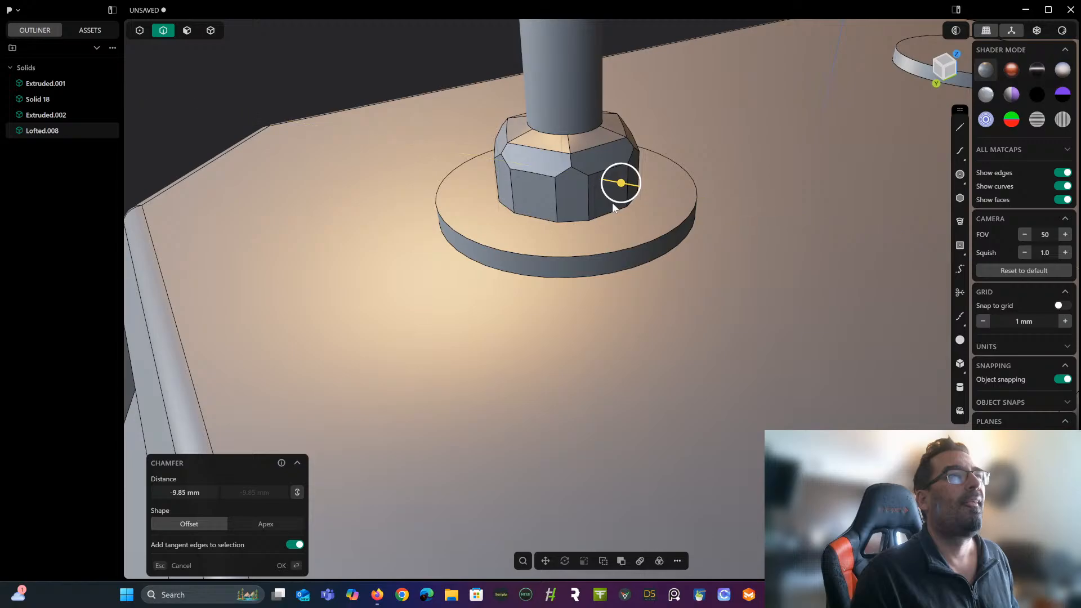
pyautogui.rightClick(612, 215)
# Chamfer the top rim of the column's round base disc with an offset distance of about 3.36 mm.
pyautogui.click(648, 241)
pyautogui.press('f')
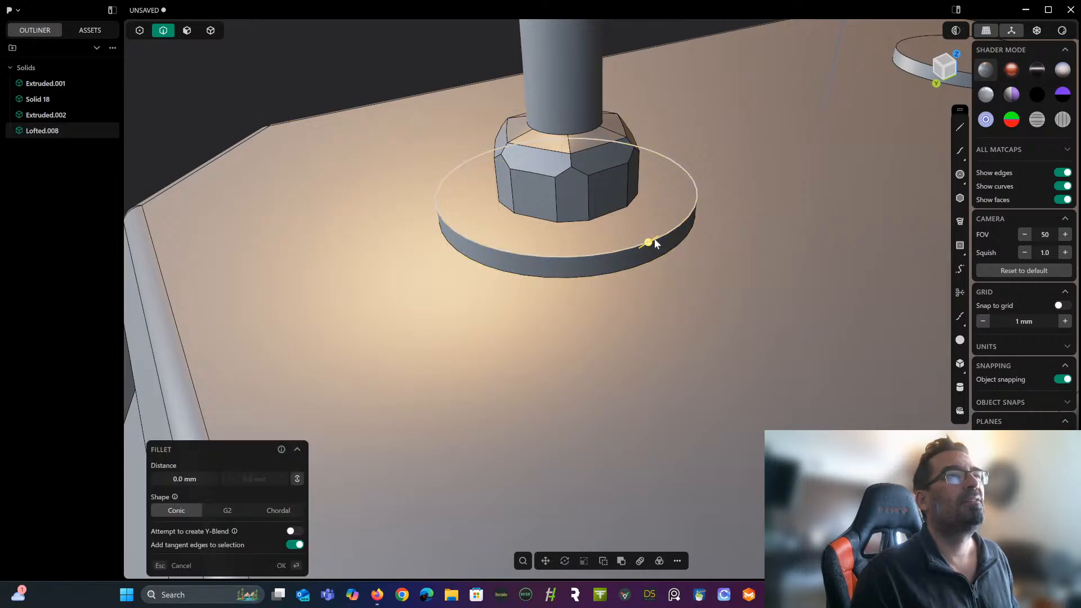
pyautogui.moveTo(654, 238); pyautogui.dragTo(644, 246)
pyautogui.scroll(-3, 651, 166)
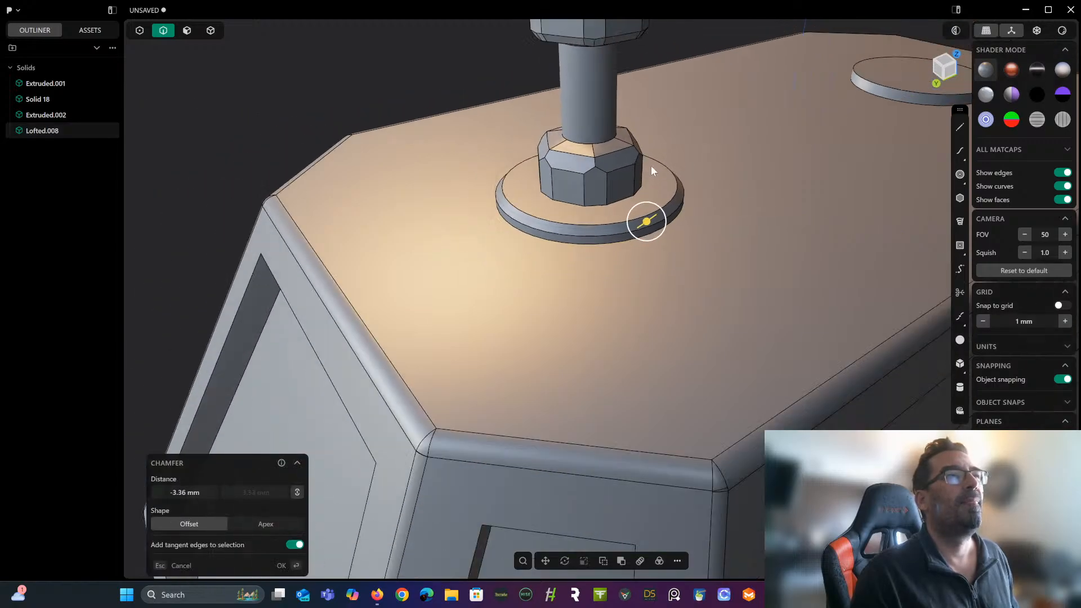
pyautogui.rightClick(650, 165)
pyautogui.moveTo(651, 165); pyautogui.dragTo(664, 274, button='middle')
pyautogui.scroll(2, 653, 273)
pyautogui.scroll(3, 591, 248)
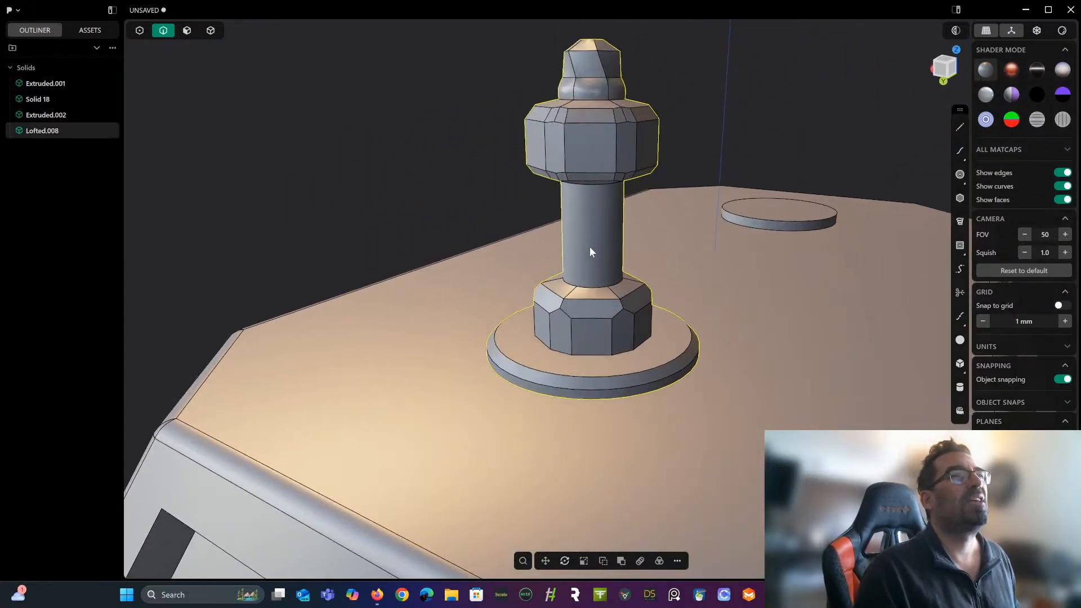
pyautogui.scroll(2, 589, 246)
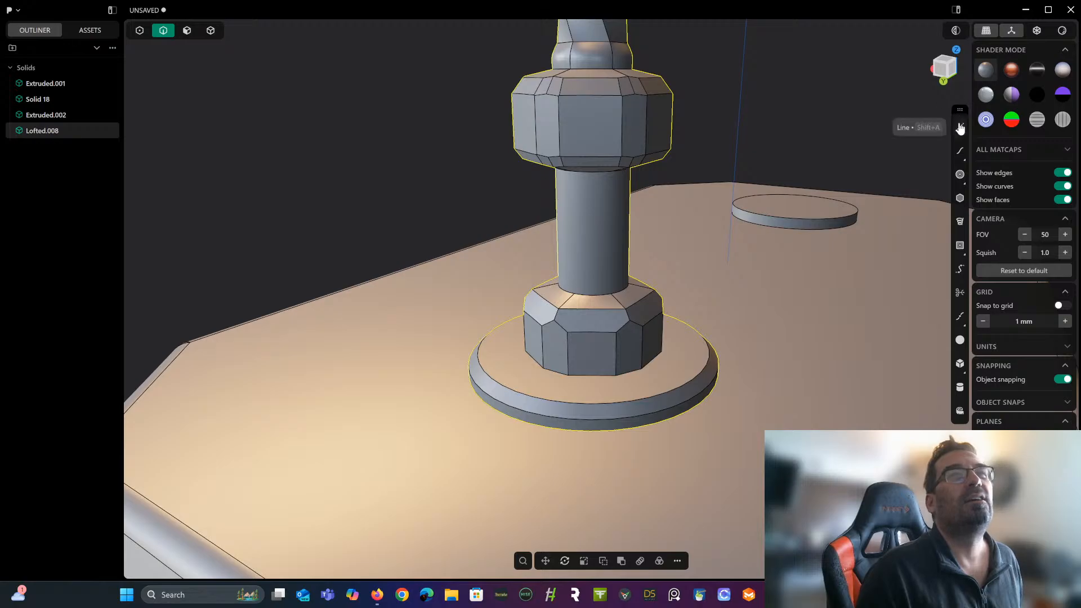
pyautogui.click(945, 69)
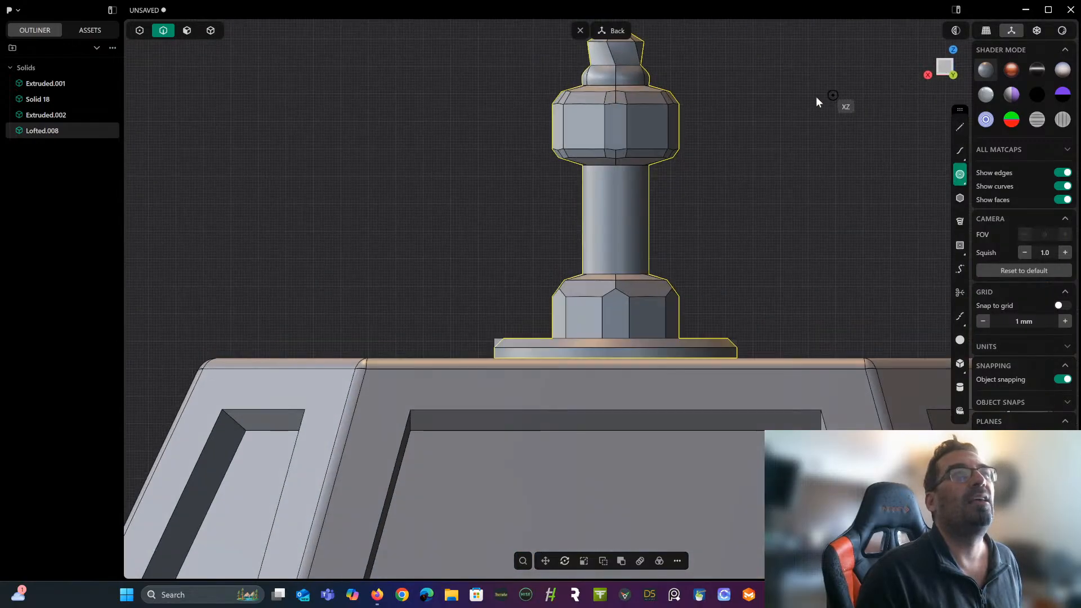
pyautogui.scroll(3, 674, 229)
pyautogui.scroll(-3, 674, 229)
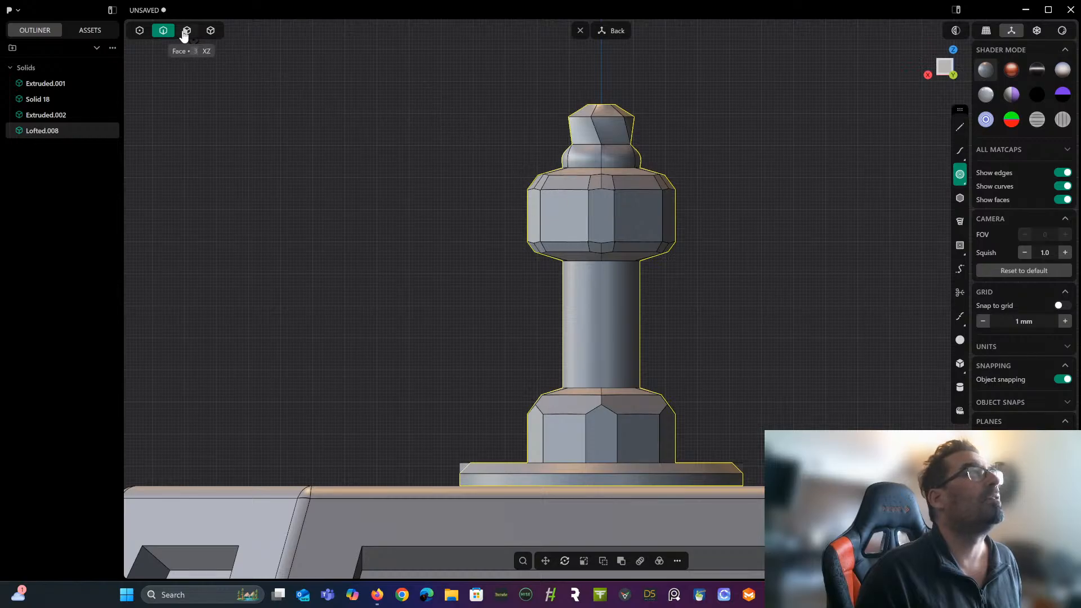
pyautogui.click(186, 33)
pyautogui.scroll(-5, 648, 197)
pyautogui.moveTo(647, 224); pyautogui.dragTo(569, 303, button='middle')
pyautogui.click(211, 31)
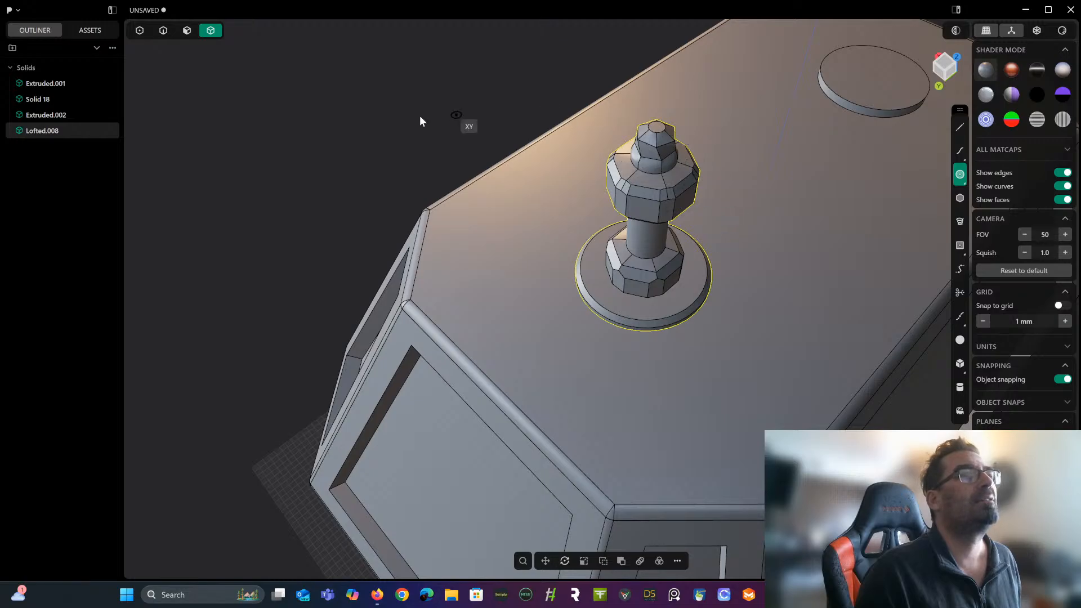
pyautogui.hotkey('shift', 'c')
# Rotate the ornamental column 90 degrees about its vertical axis.
pyautogui.click(945, 66)
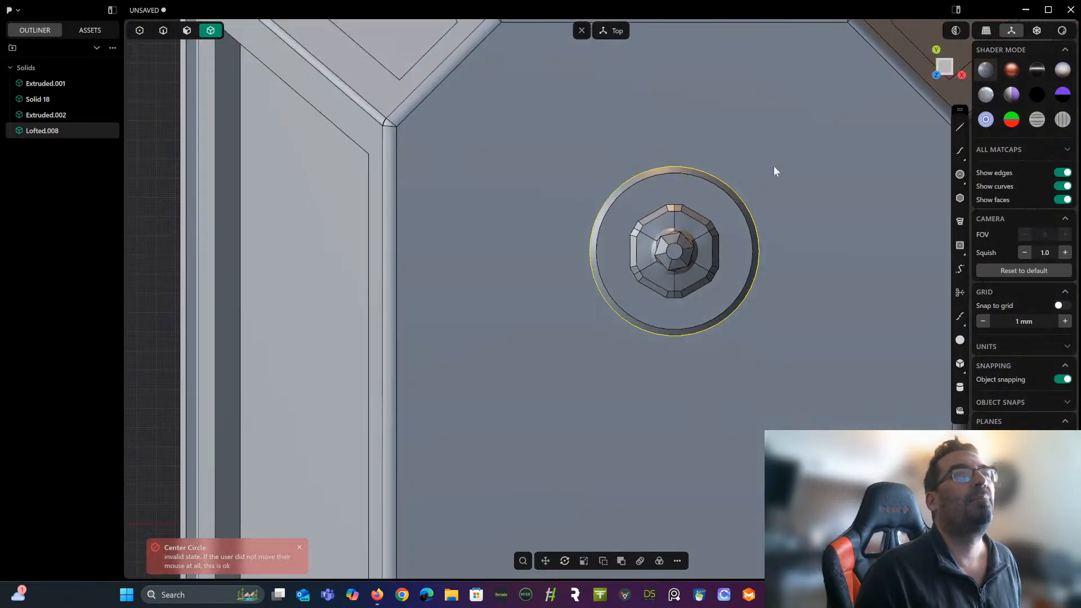
pyautogui.keyDown('shift'); pyautogui.moveTo(756, 172); pyautogui.dragTo(635, 178, button='middle'); pyautogui.keyUp('shift')
pyautogui.scroll(2, 641, 173)
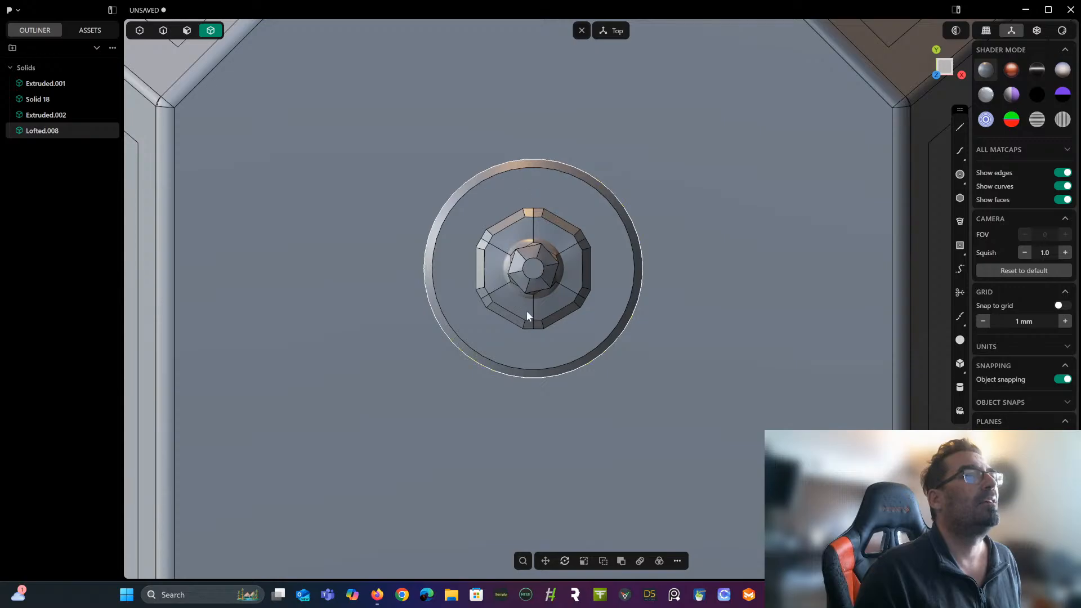
pyautogui.scroll(-4, 533, 184)
pyautogui.keyDown('shift'); pyautogui.moveTo(518, 209); pyautogui.dragTo(518, 140, button='middle'); pyautogui.keyUp('shift')
pyautogui.press('r')
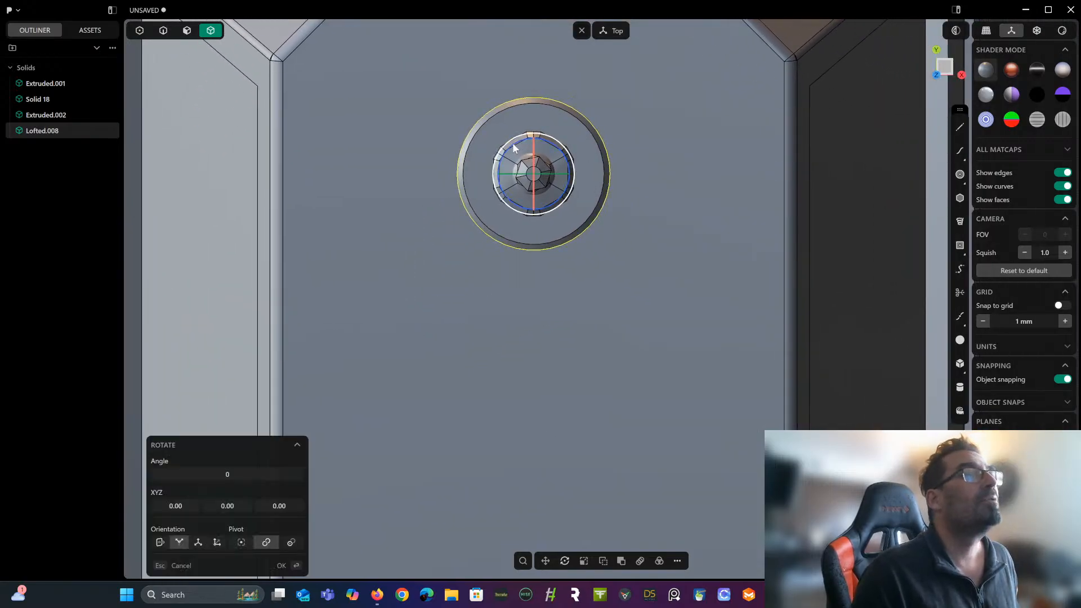
pyautogui.click(239, 474)
pyautogui.write('90')
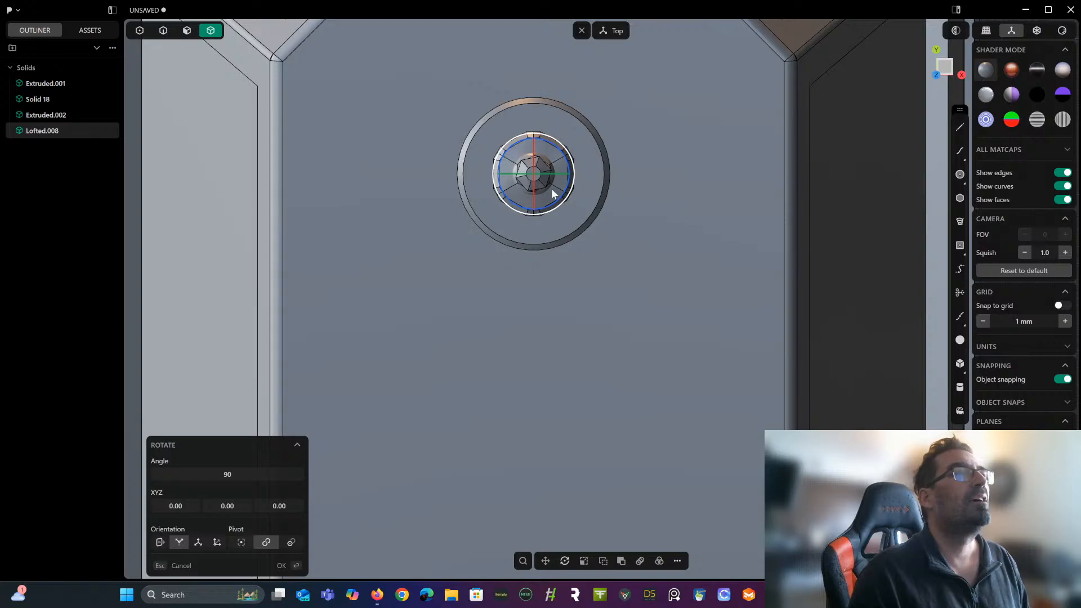
pyautogui.moveTo(569, 163); pyautogui.dragTo(567, 170)
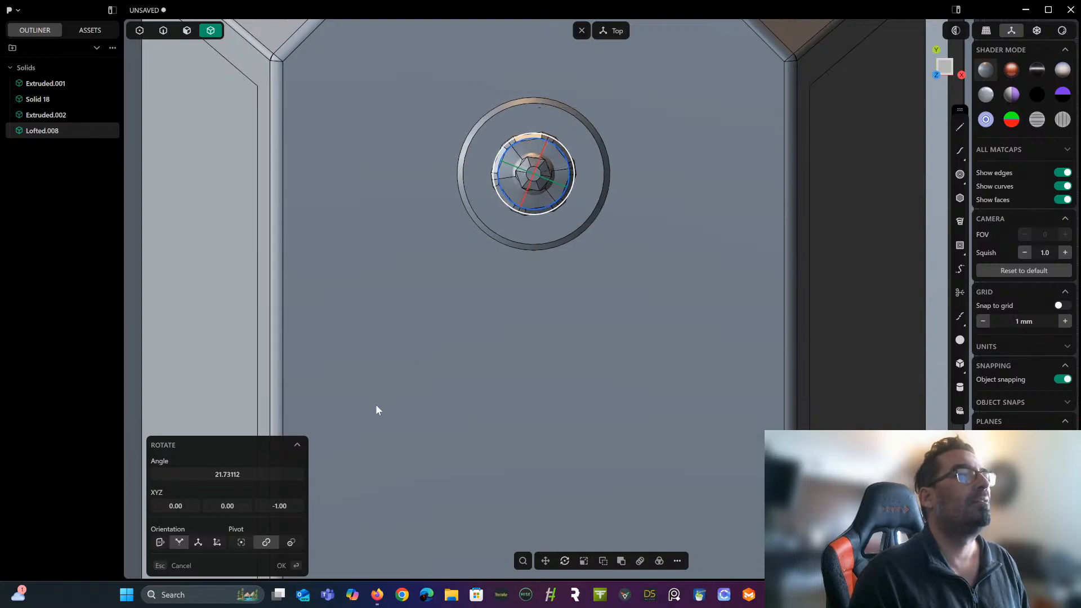
pyautogui.click(248, 474)
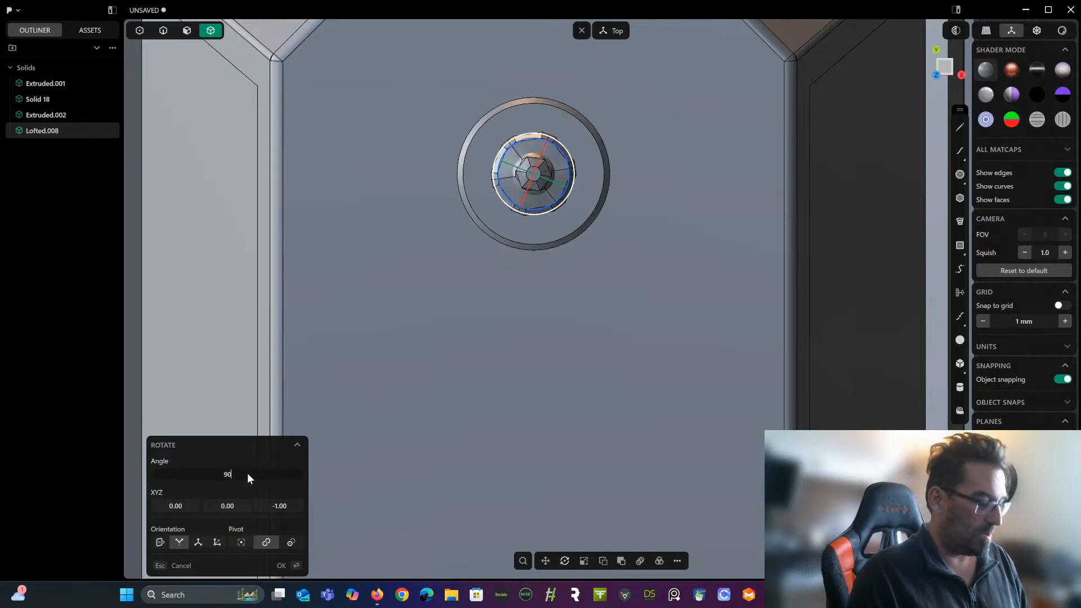
pyautogui.moveTo(471, 281); pyautogui.dragTo(616, 215, button='middle')
pyautogui.press('Return')
# Draw a centre circle about 13.8 mm in diameter on the middle of the large upper block's back-facing flat face.
pyautogui.moveTo(573, 148); pyautogui.dragTo(569, 243, button='middle')
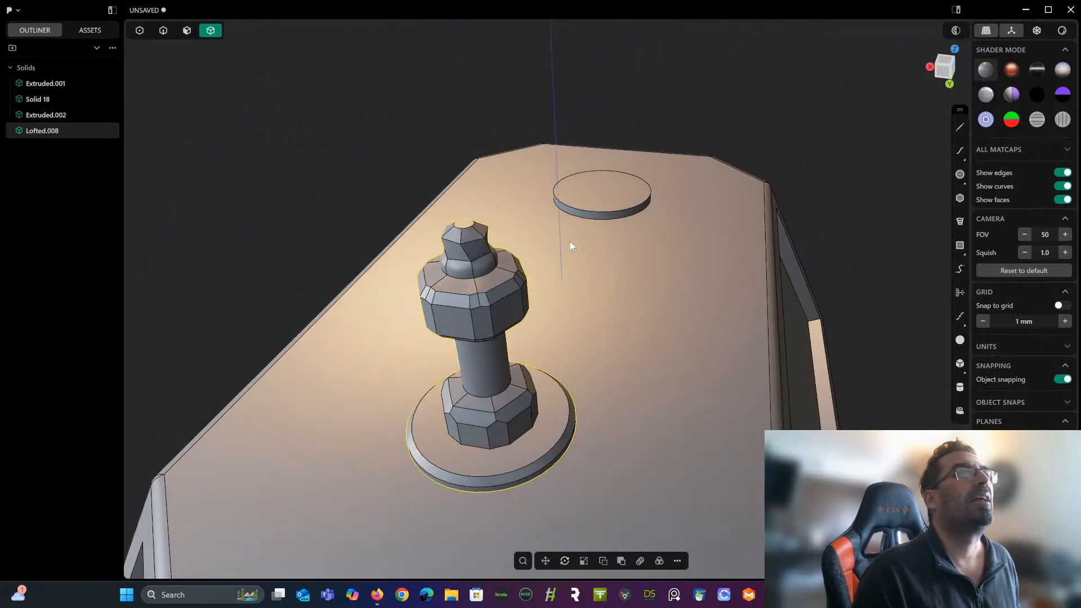
pyautogui.click(940, 75)
pyautogui.scroll(-3, 548, 310)
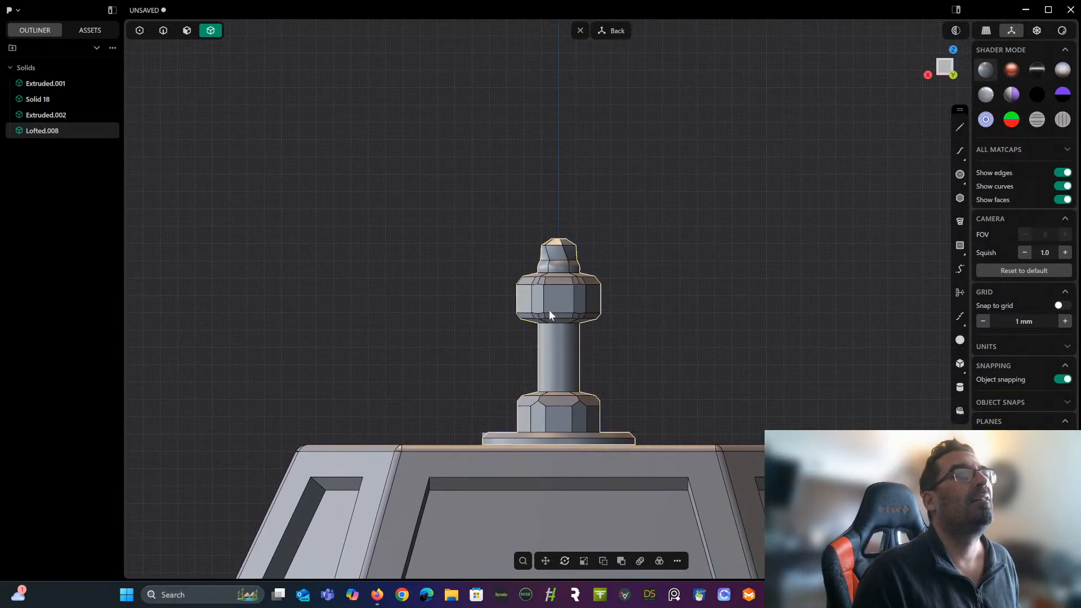
pyautogui.scroll(3, 506, 336)
pyautogui.scroll(2, 702, 314)
pyautogui.scroll(4, 562, 326)
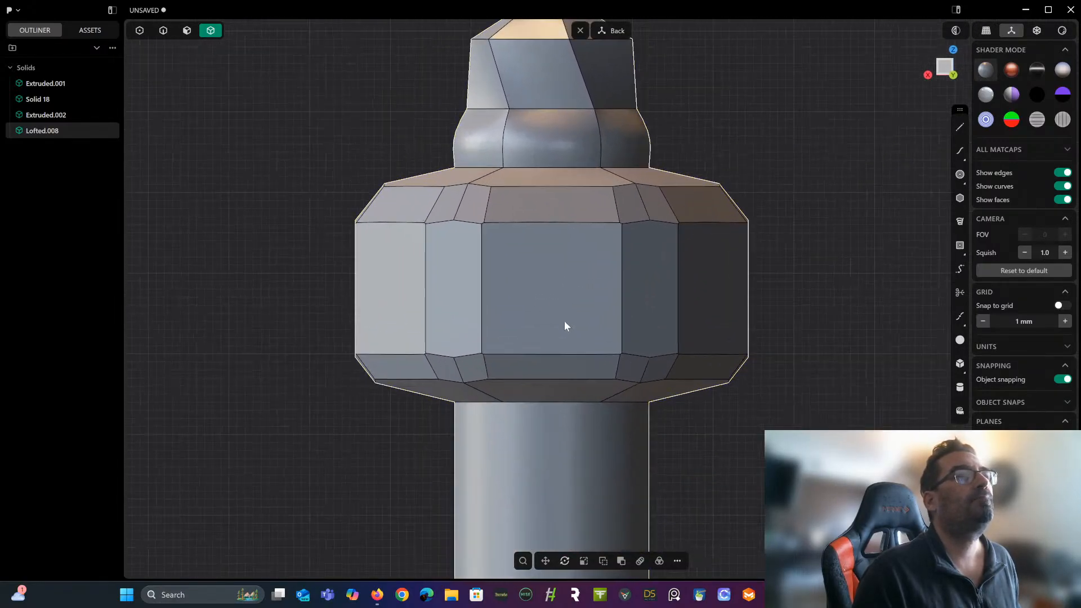
pyautogui.click(960, 173)
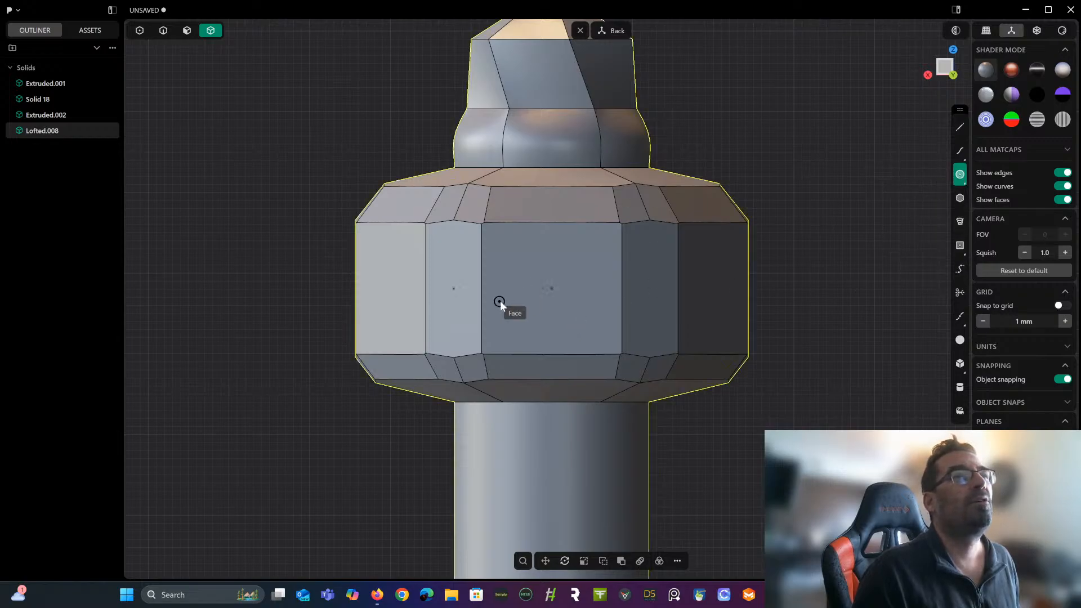
pyautogui.click(563, 292)
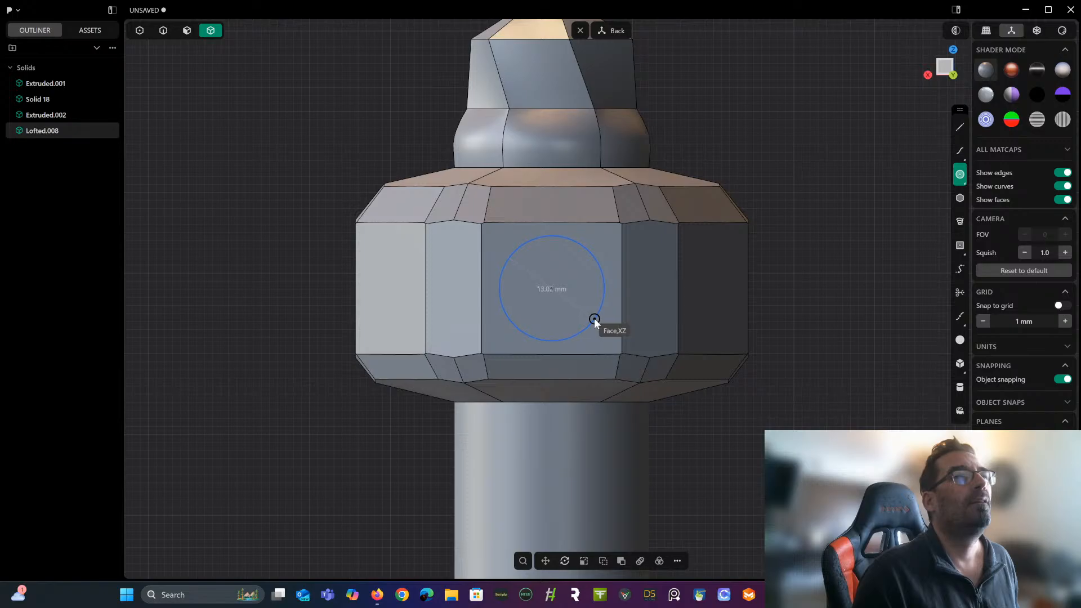
pyautogui.click(594, 318)
pyautogui.moveTo(612, 296); pyautogui.dragTo(585, 271, button='middle')
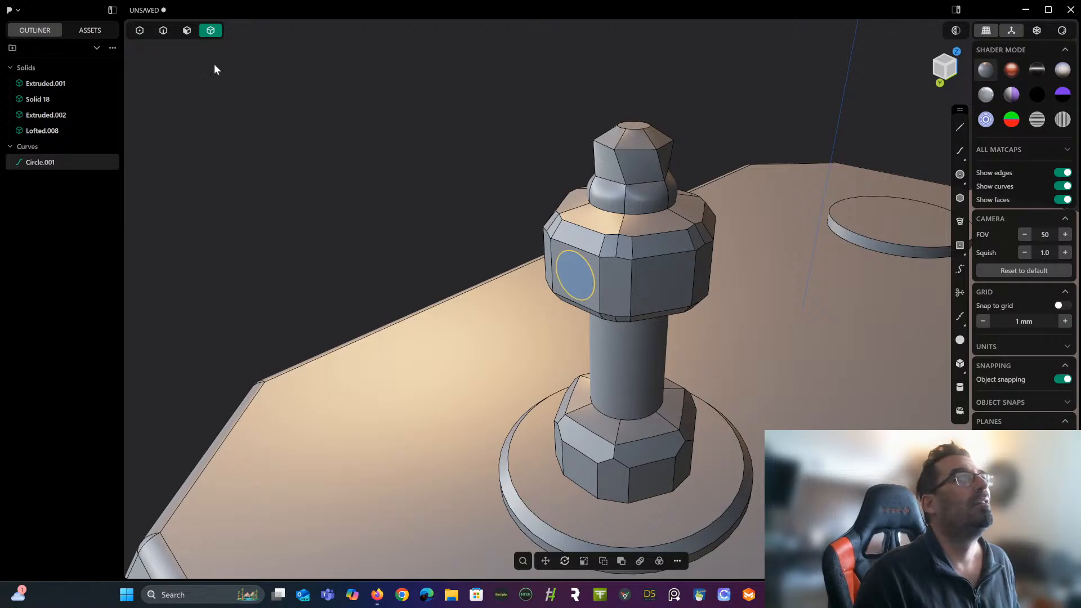
# Cut a round hole through the large upper block by extruding the circular region, and delete the leftover circle curve.
pyautogui.click(293, 104)
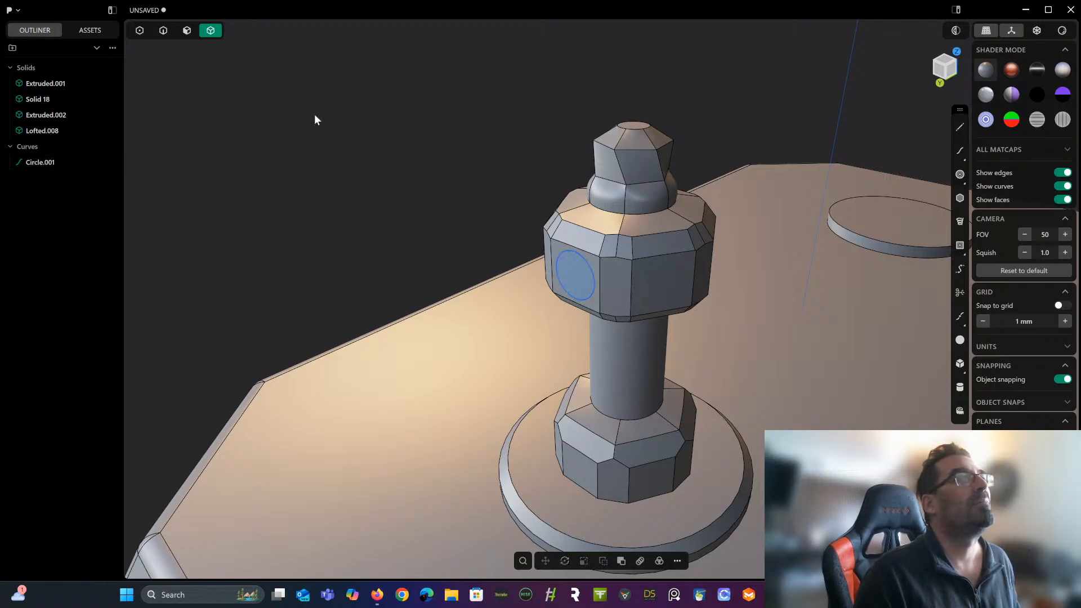
pyautogui.click(186, 31)
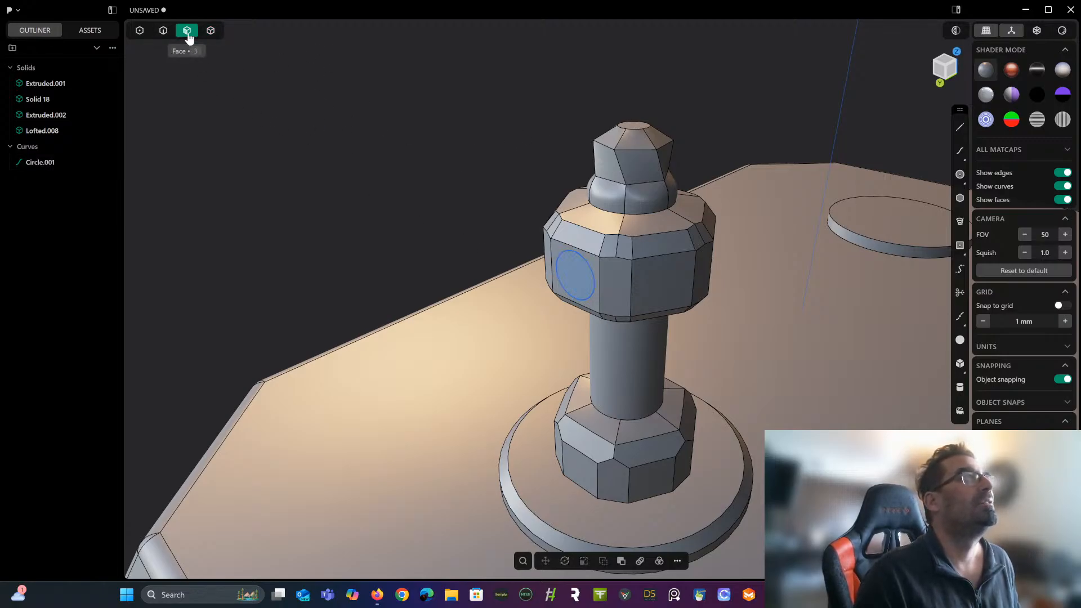
pyautogui.click(580, 274)
pyautogui.press('e')
pyautogui.moveTo(578, 269); pyautogui.dragTo(569, 268, button='middle')
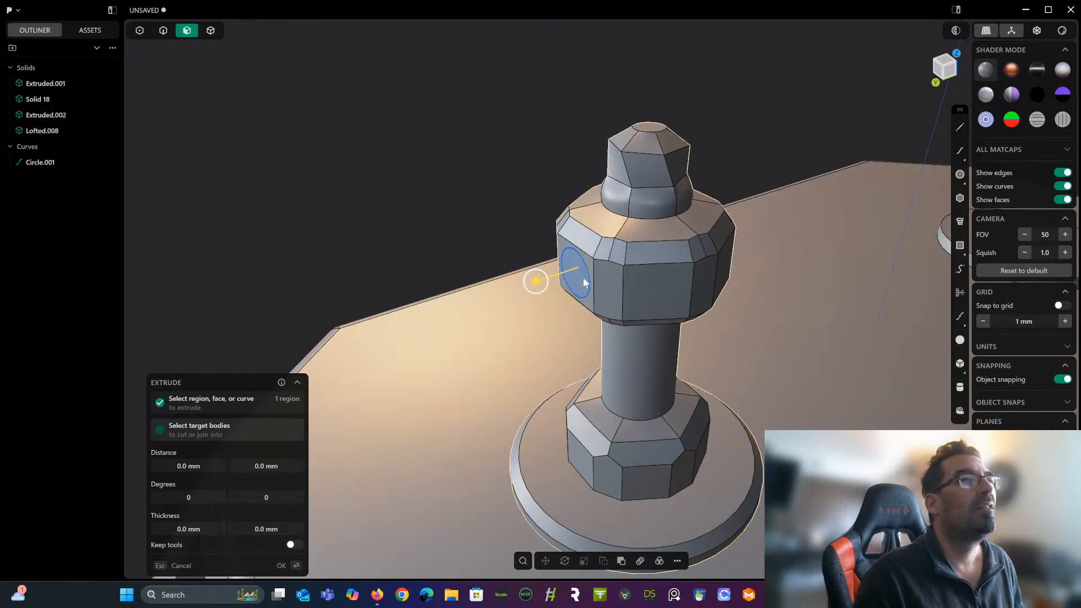
pyautogui.moveTo(537, 279); pyautogui.dragTo(664, 239)
pyautogui.press('Return')
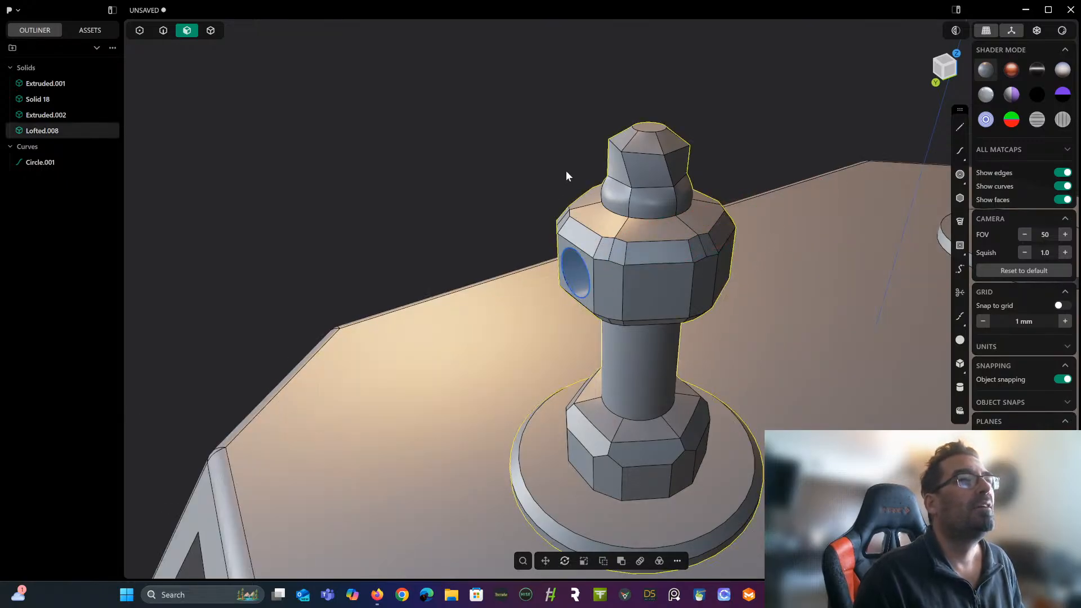
pyautogui.moveTo(566, 175); pyautogui.dragTo(566, 180, button='middle')
pyautogui.click(40, 162)
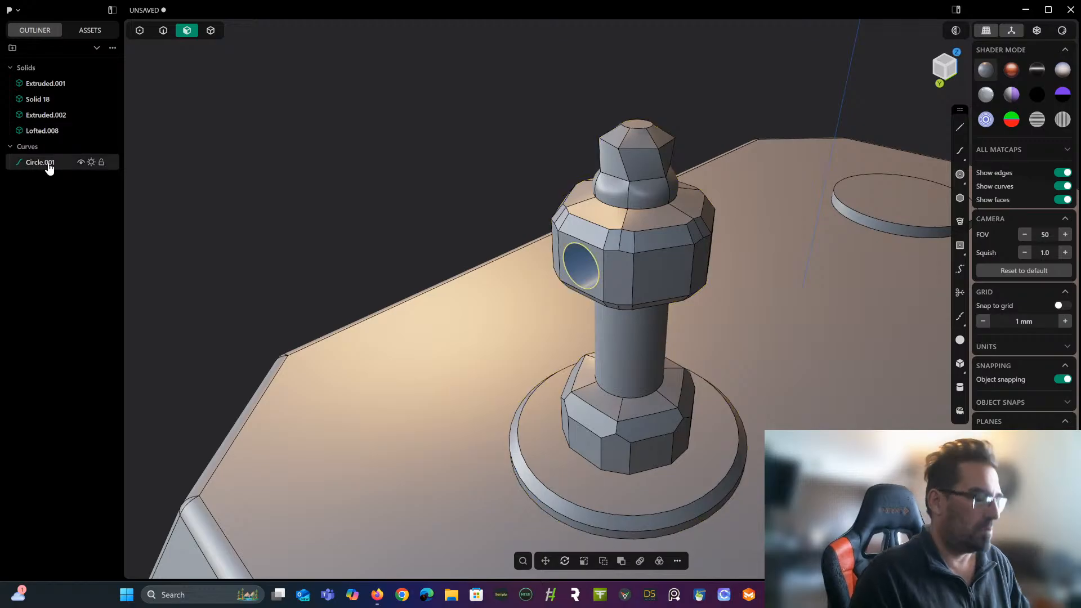
pyautogui.press('Delete')
# Chamfer both rims of the round hole through the upper block with an offset distance of 1.5 mm.
pyautogui.scroll(4, 278, 169)
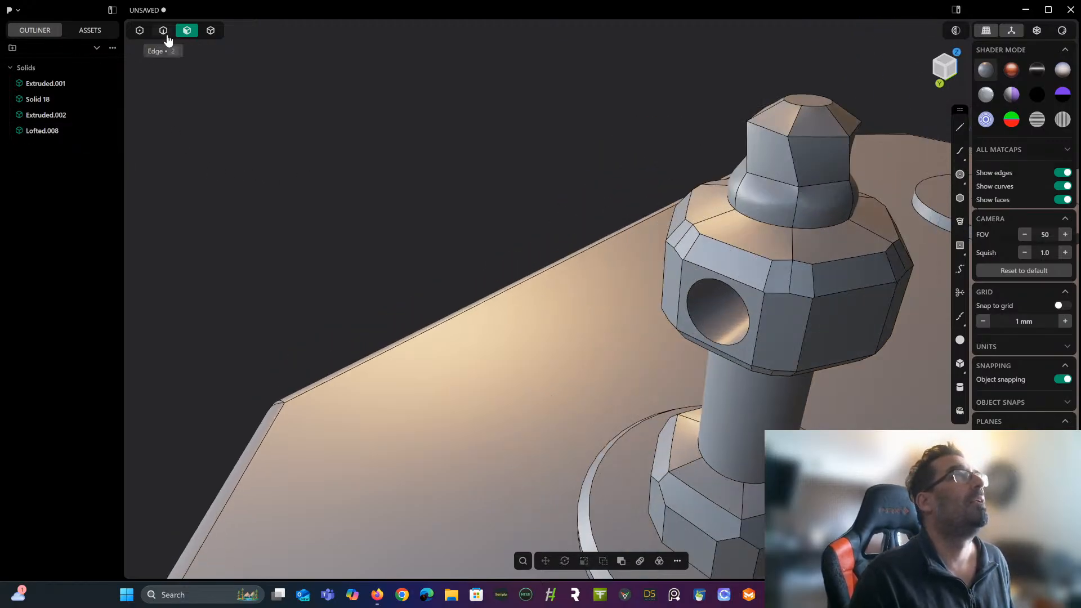
pyautogui.click(167, 35)
pyautogui.click(727, 283)
pyautogui.press('f')
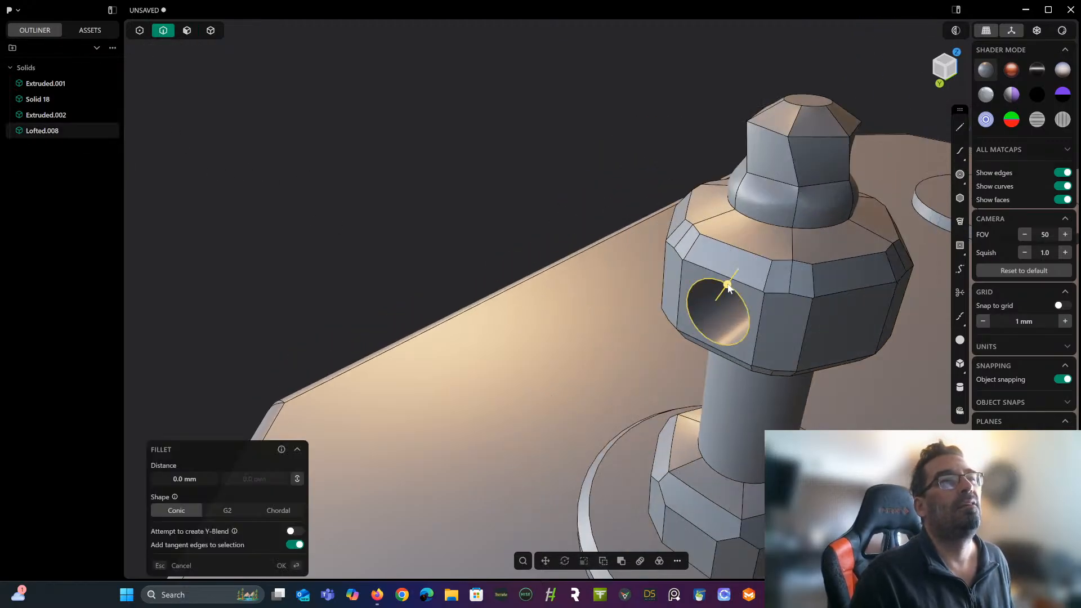
pyautogui.moveTo(727, 286); pyautogui.dragTo(623, 215, button='middle')
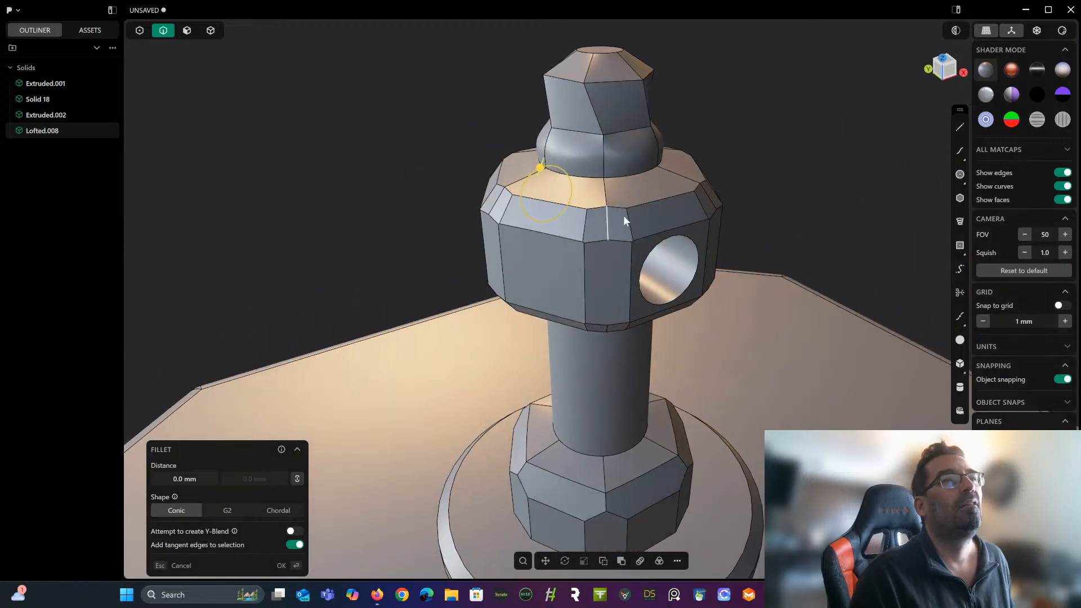
pyautogui.click(697, 246)
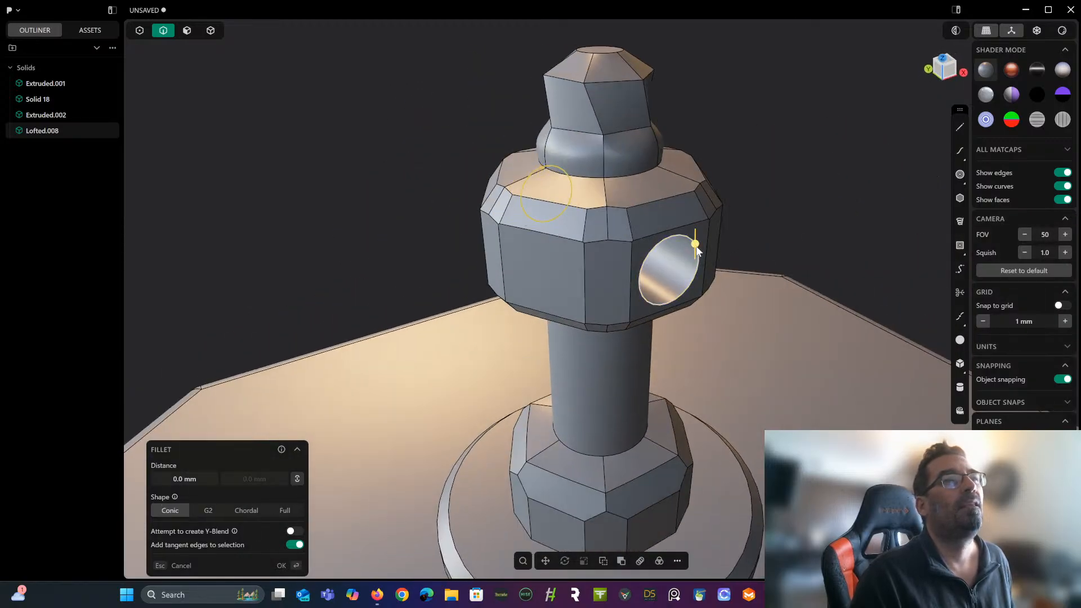
pyautogui.moveTo(696, 250); pyautogui.dragTo(697, 242)
pyautogui.press('c')
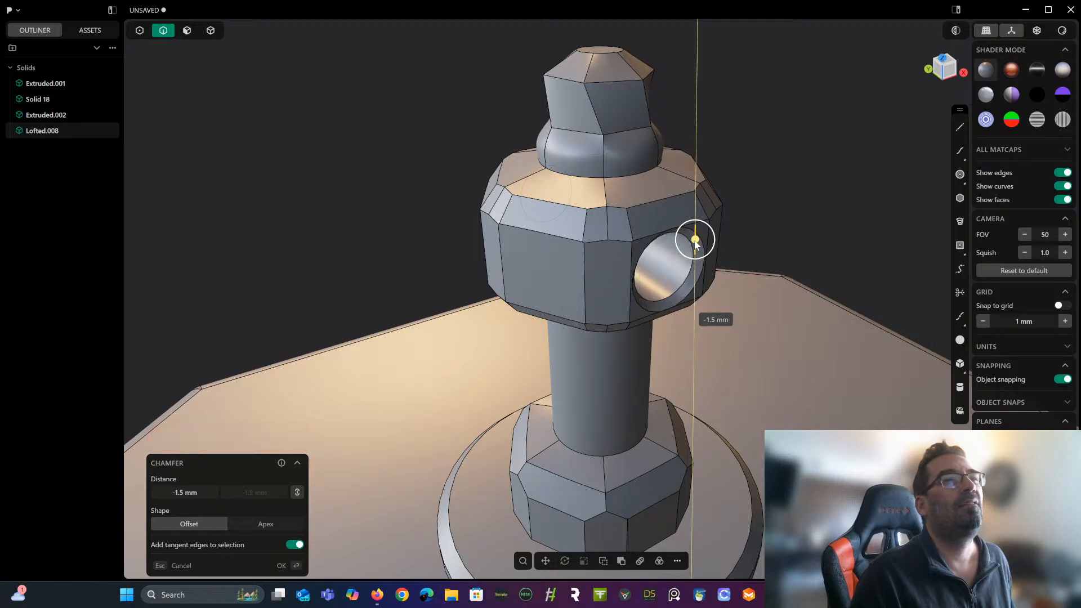
pyautogui.press('Return')
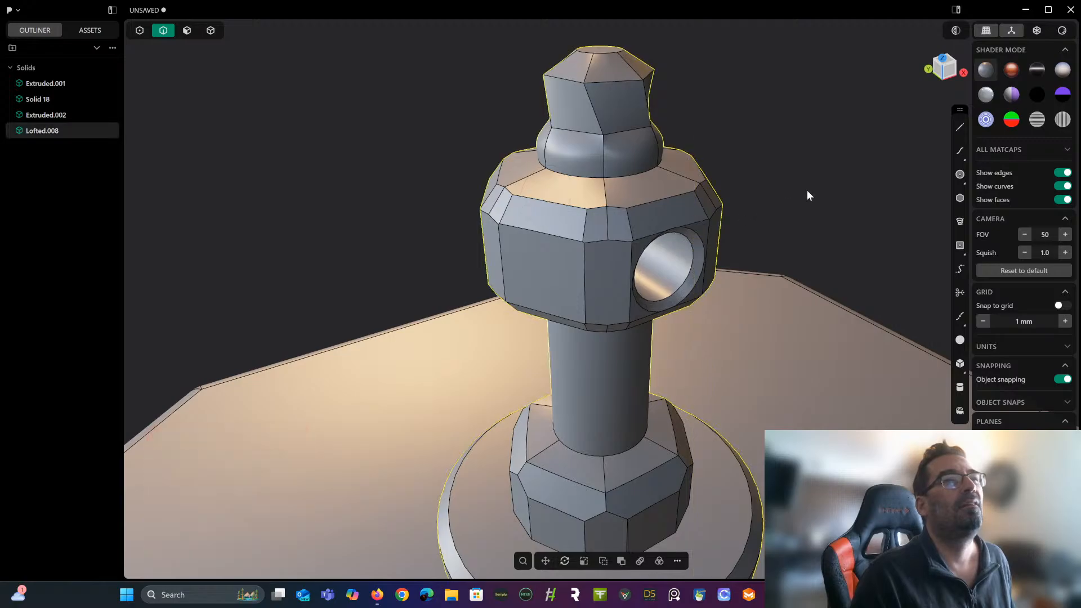
# Try to fillet all edges of the ornamental column at once, leaving the faceted body's edges out of the selection.
pyautogui.moveTo(806, 190); pyautogui.dragTo(766, 192, button='middle')
pyautogui.scroll(5, 743, 118)
pyautogui.scroll(-3, 754, 124)
pyautogui.scroll(-2, 760, 176)
pyautogui.scroll(-2, 760, 177)
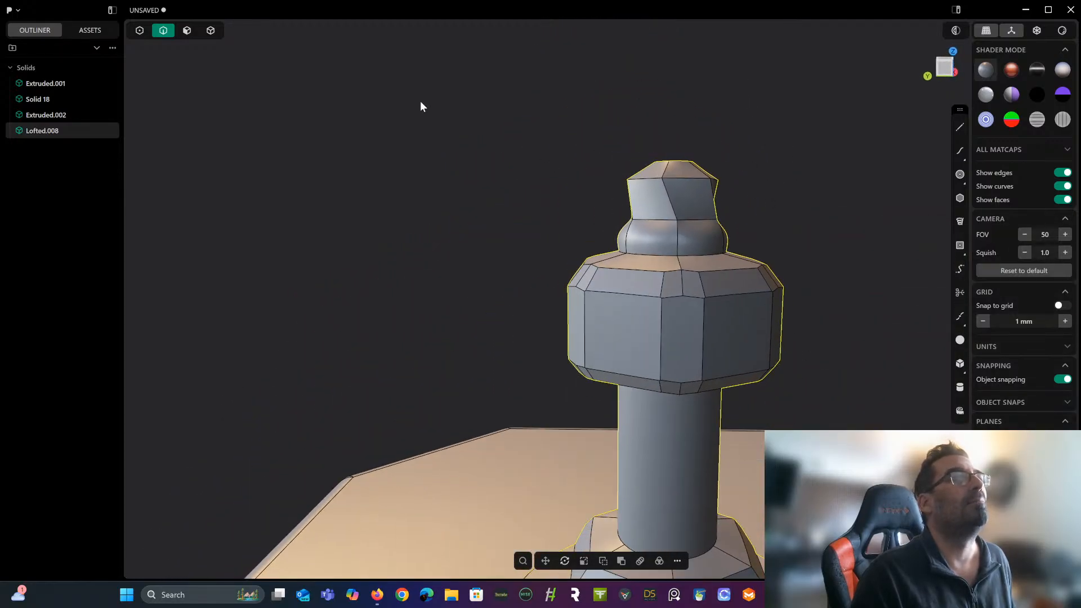
pyautogui.scroll(-2, 599, 87)
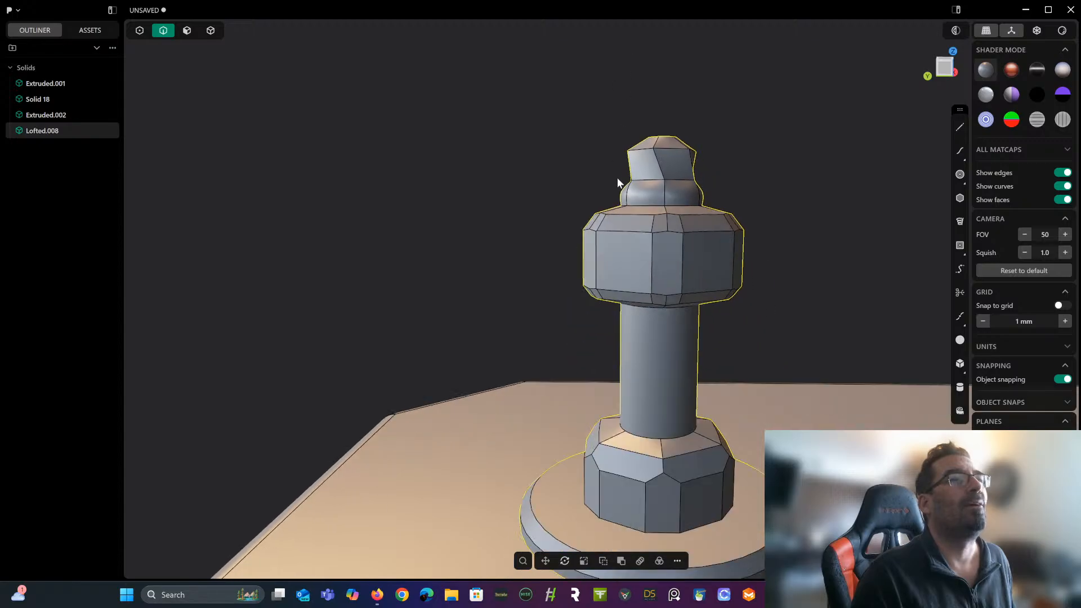
pyautogui.keyDown('shift'); pyautogui.moveTo(617, 178); pyautogui.dragTo(577, 136, button='middle'); pyautogui.keyUp('shift')
pyautogui.scroll(-3, 574, 124)
pyautogui.moveTo(425, 50); pyautogui.dragTo(742, 441)
pyautogui.moveTo(718, 390); pyautogui.dragTo(648, 321, button='middle')
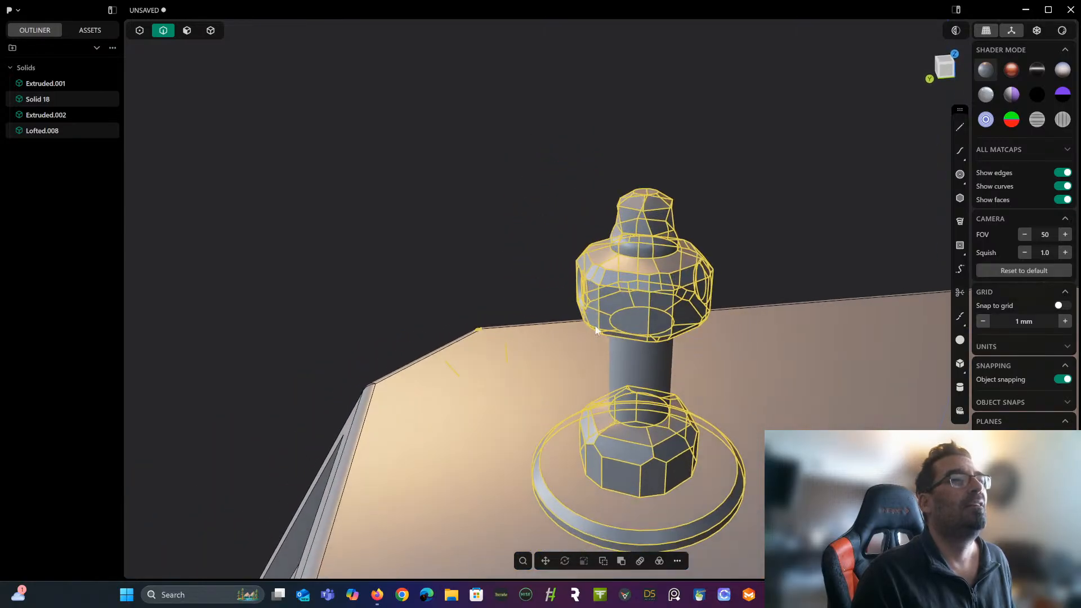
pyautogui.moveTo(512, 336); pyautogui.dragTo(400, 413)
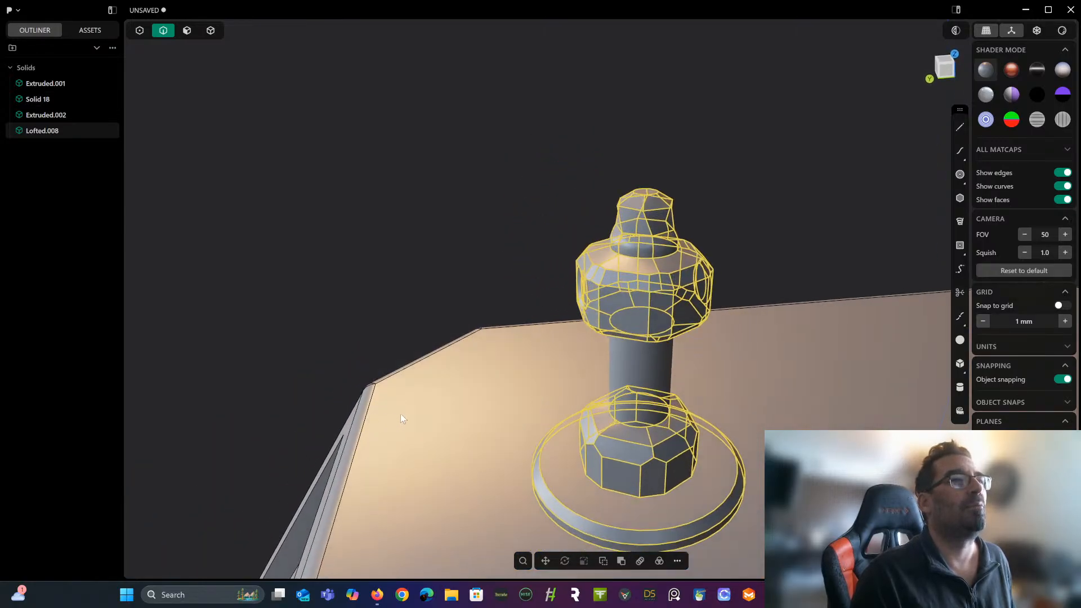
pyautogui.moveTo(506, 426); pyautogui.dragTo(701, 361, button='middle')
pyautogui.scroll(-5, 568, 363)
pyautogui.scroll(8, 661, 345)
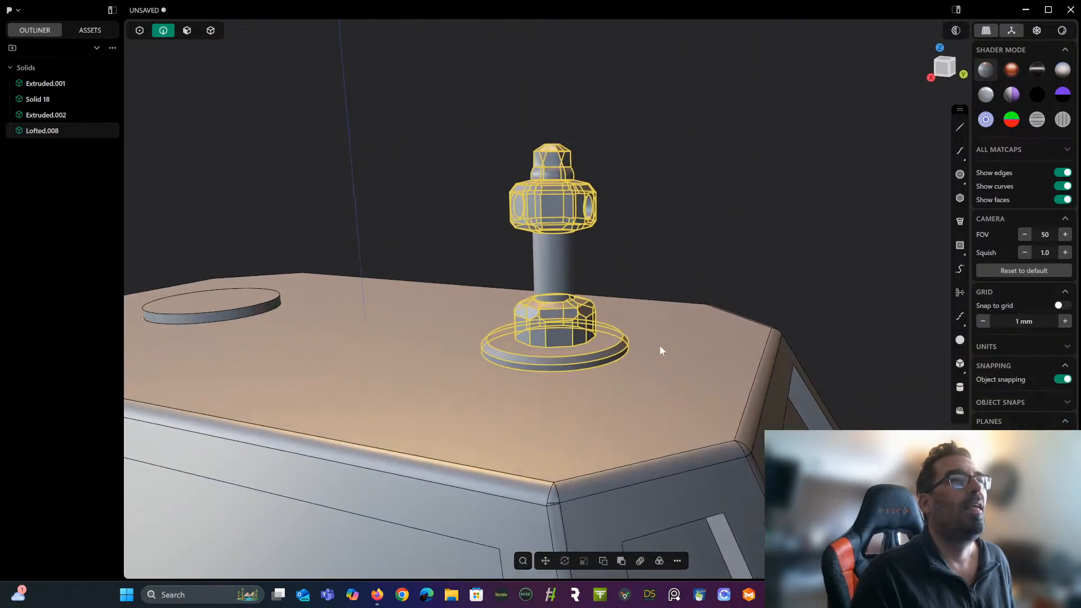
pyautogui.scroll(6, 675, 387)
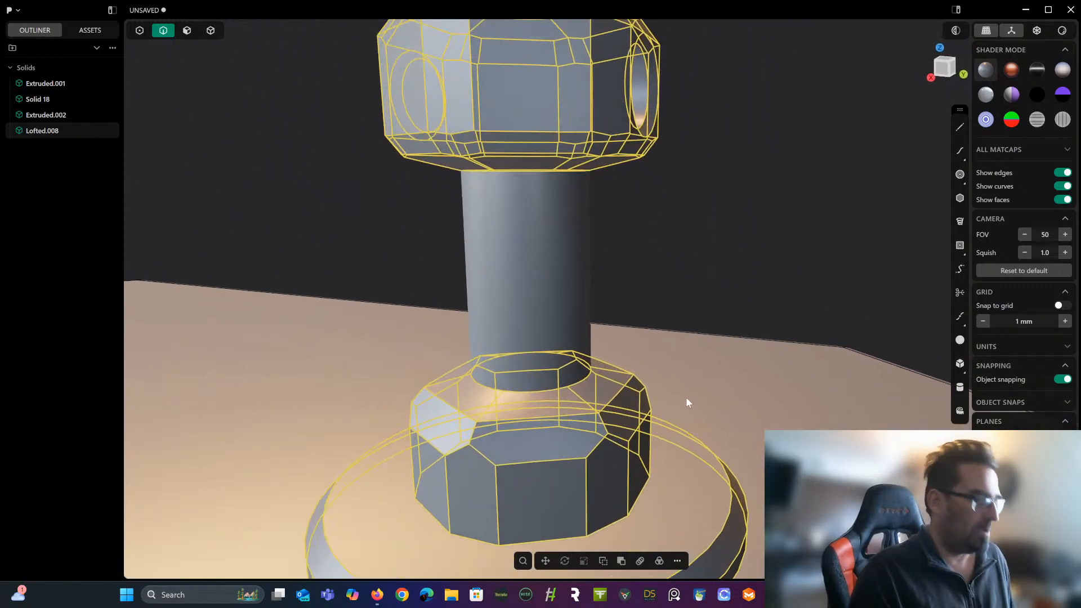
pyautogui.press('f')
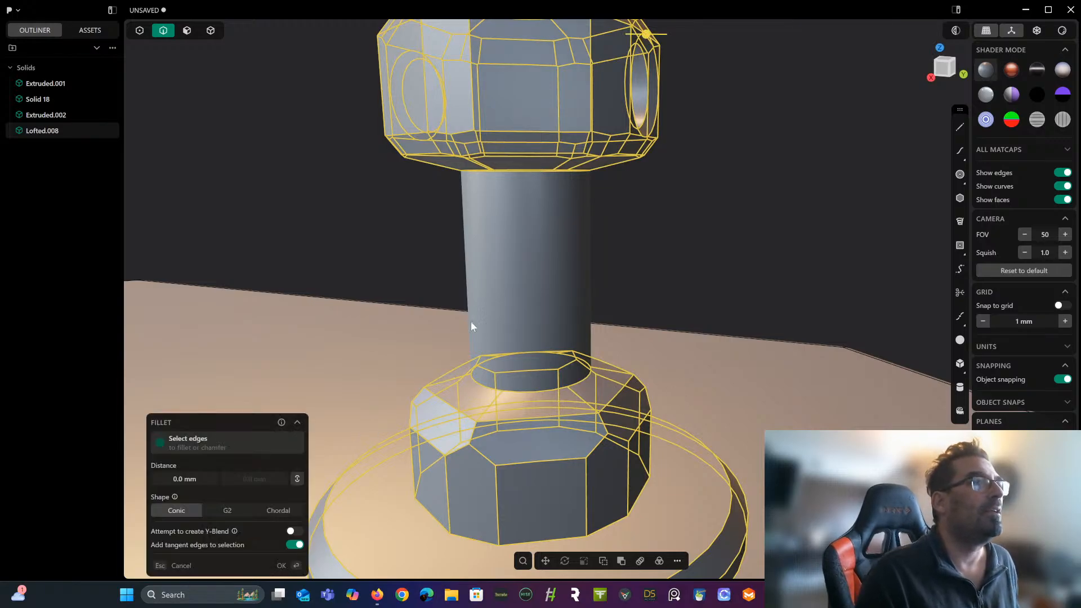
pyautogui.scroll(-5, 528, 296)
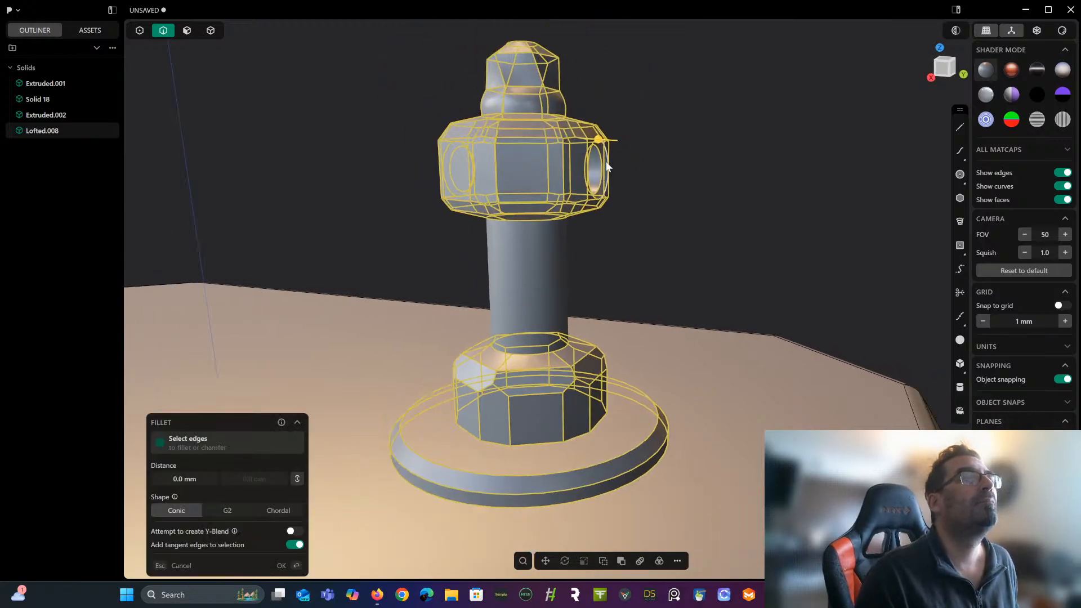
pyautogui.scroll(1, 602, 196)
pyautogui.scroll(6, 603, 196)
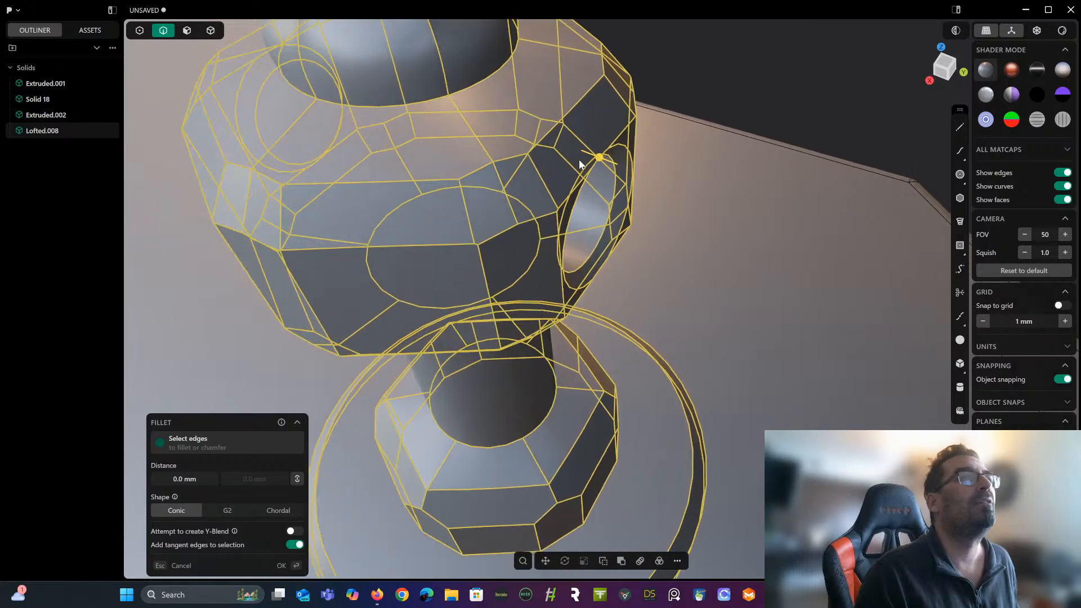
pyautogui.scroll(1, 576, 164)
pyautogui.moveTo(613, 154)
pyautogui.mouseDown()
pyautogui.moveTo(626, 160)
pyautogui.moveTo(597, 151)
pyautogui.moveTo(609, 153)
pyautogui.mouseUp()
pyautogui.press('Return')
# Fillet the edge loop around the large upper block's sloped top face with a distance of about 2 mm.
pyautogui.scroll(-5, 751, 64)
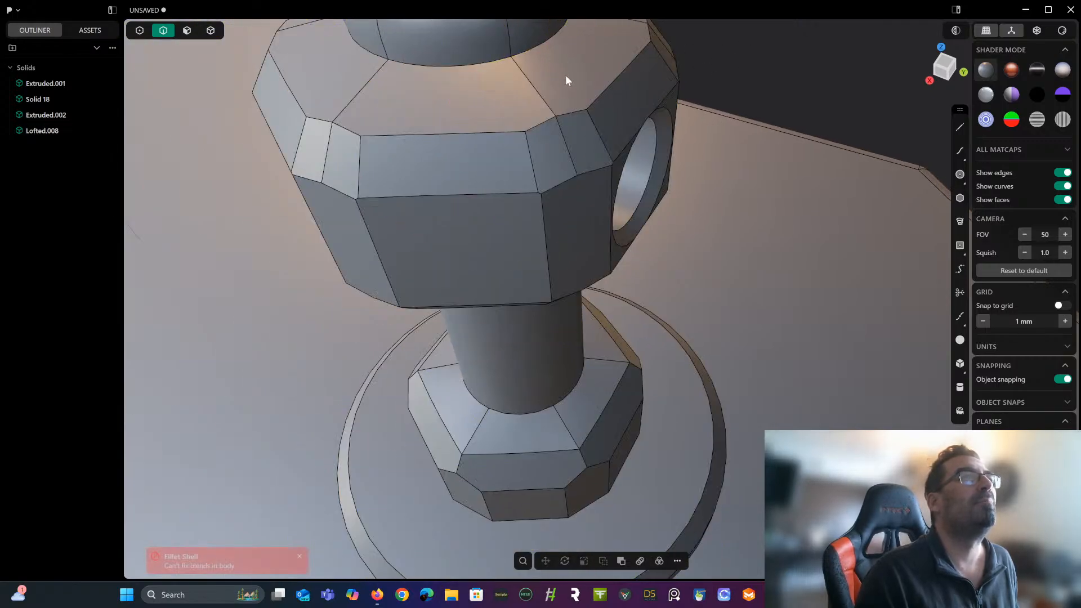
pyautogui.click(585, 110)
pyautogui.press('f')
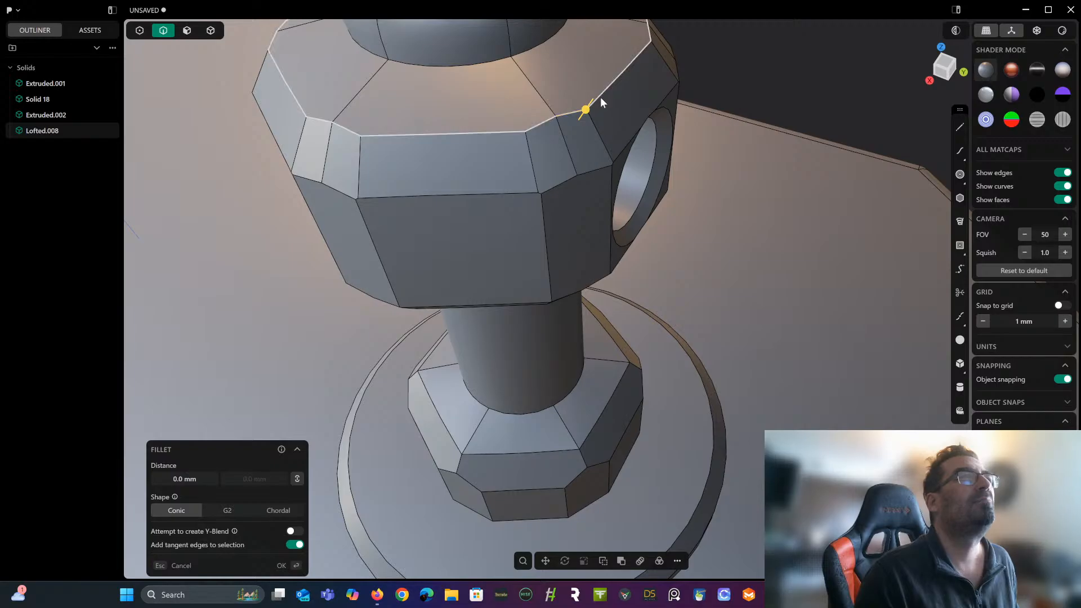
pyautogui.moveTo(600, 97); pyautogui.dragTo(601, 99)
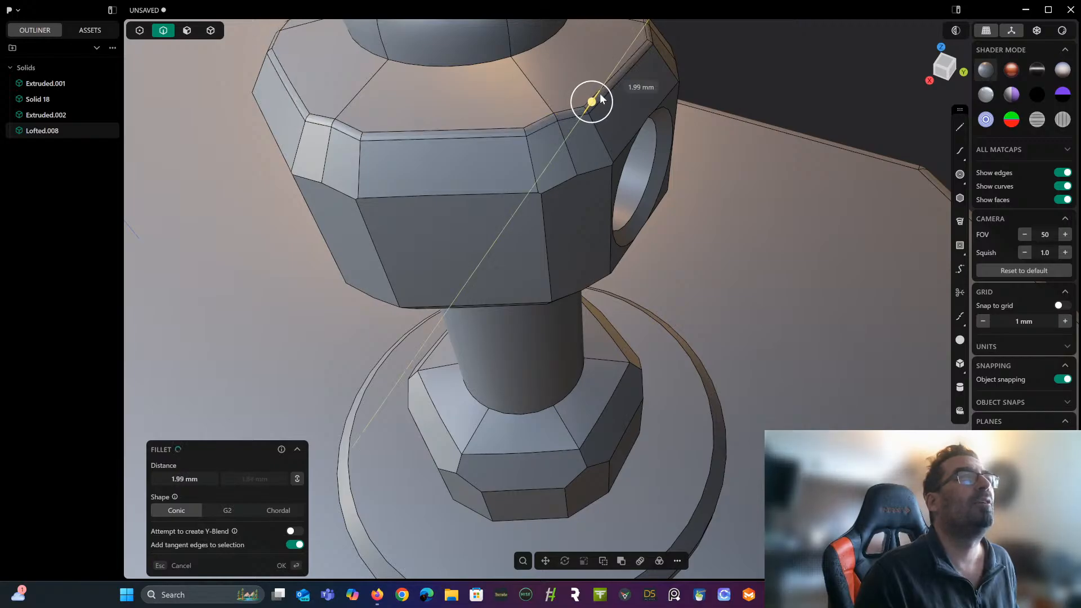
pyautogui.press('Return')
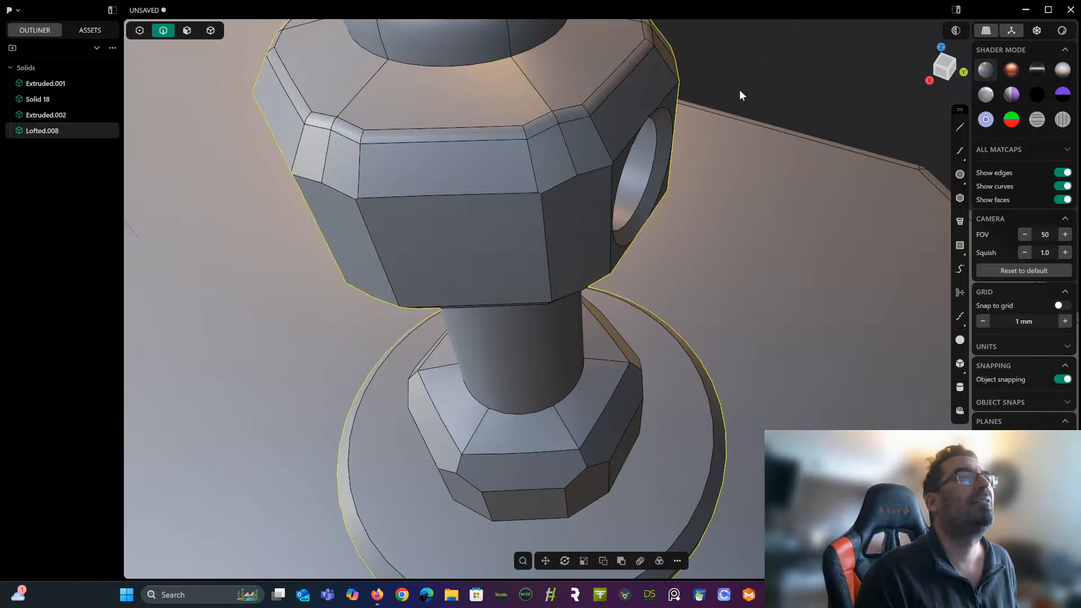
# Try to fillet the edges between the large upper block's vertical sides and the sloped band above the hole.
pyautogui.moveTo(682, 80); pyautogui.dragTo(647, 56, button='middle')
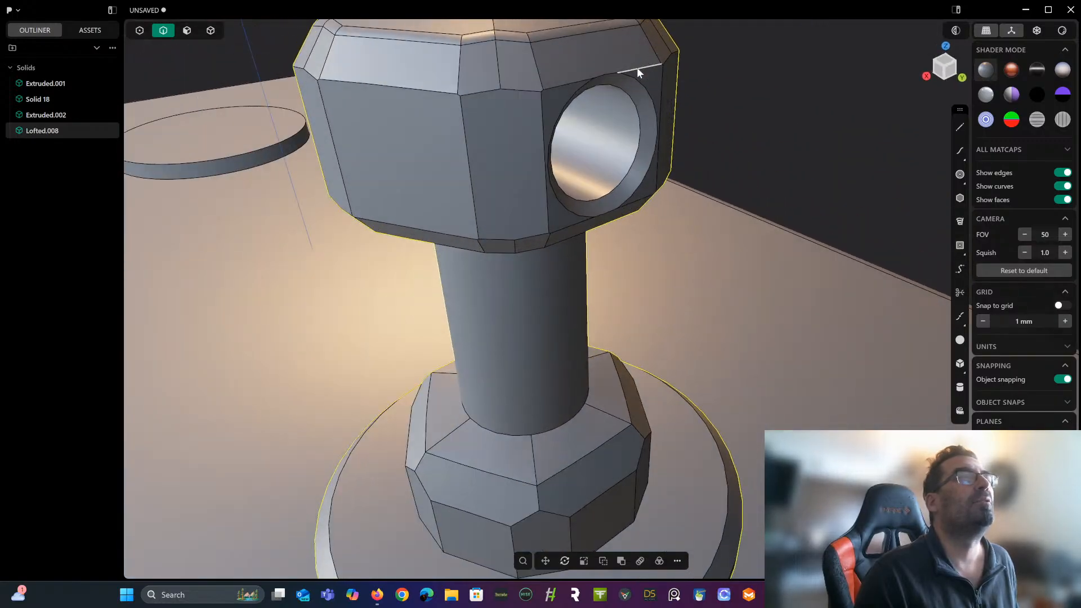
pyautogui.click(613, 74)
pyautogui.press('f')
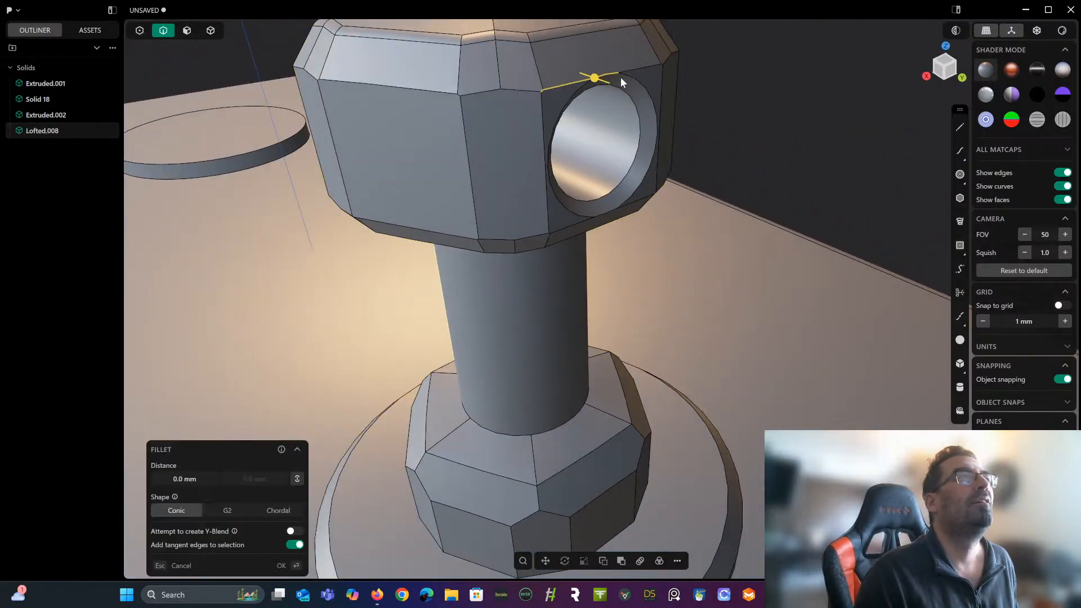
pyautogui.click(639, 69)
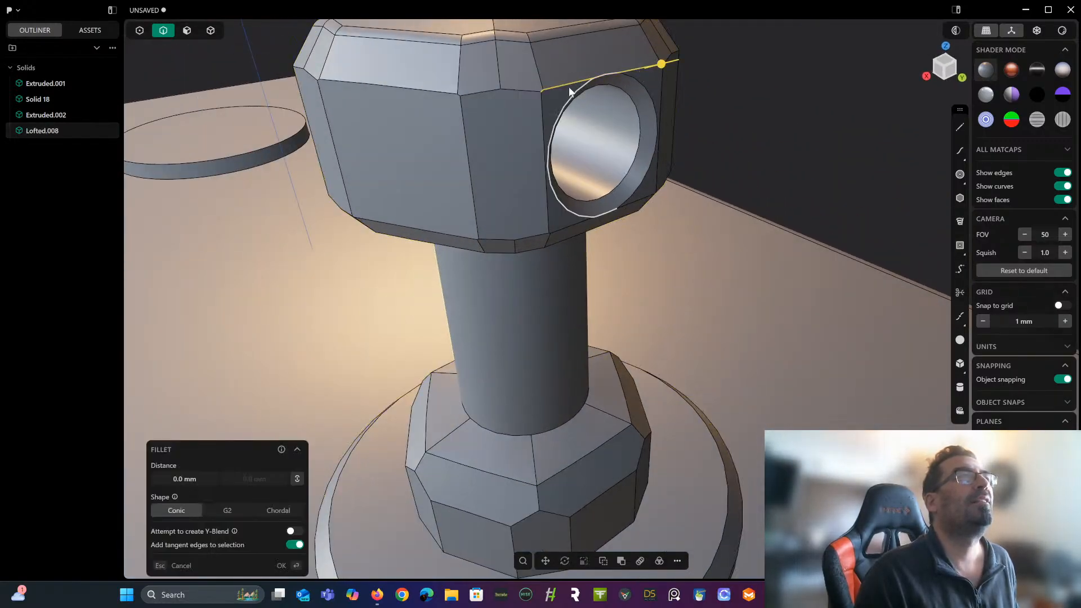
pyautogui.click(414, 88)
pyautogui.moveTo(474, 80); pyautogui.dragTo(482, 102, button='middle')
pyautogui.moveTo(457, 96); pyautogui.dragTo(445, 105)
pyautogui.press('Return')
pyautogui.moveTo(497, 97); pyautogui.dragTo(486, 49, button='middle')
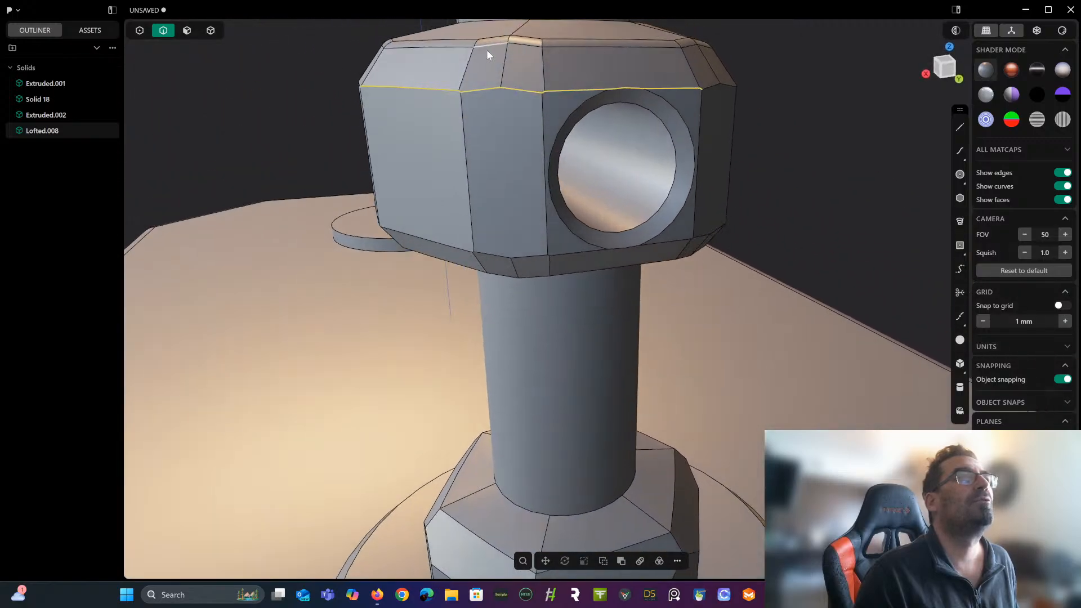
# Fillet the outer and inner rims of the hole on both sides of the upper block with a distance of 1.32 mm.
pyautogui.moveTo(546, 157); pyautogui.dragTo(569, 125, button='middle')
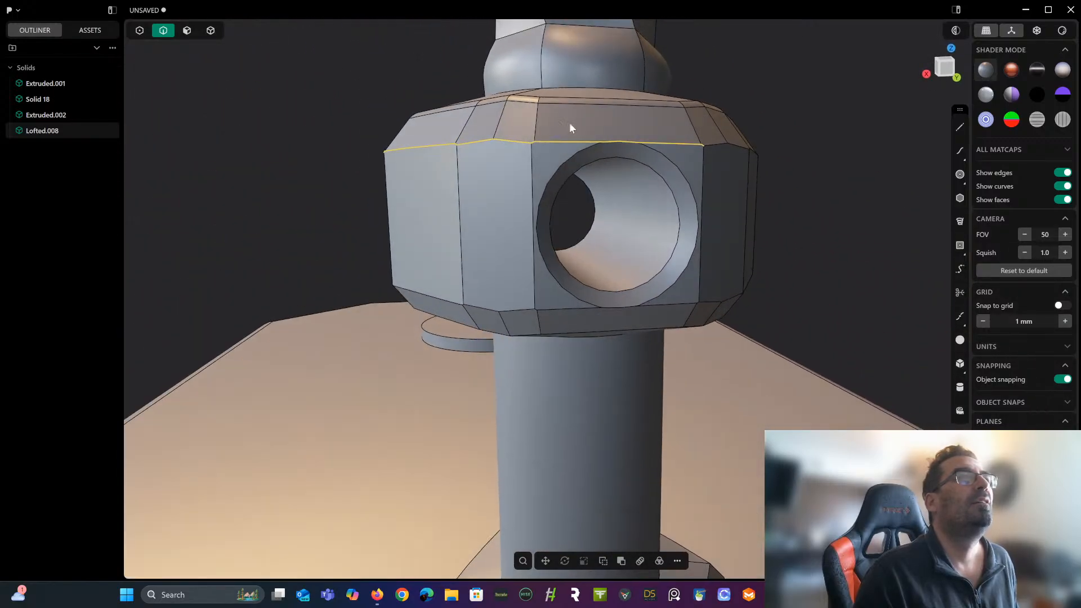
pyautogui.click(673, 164)
pyautogui.press('f')
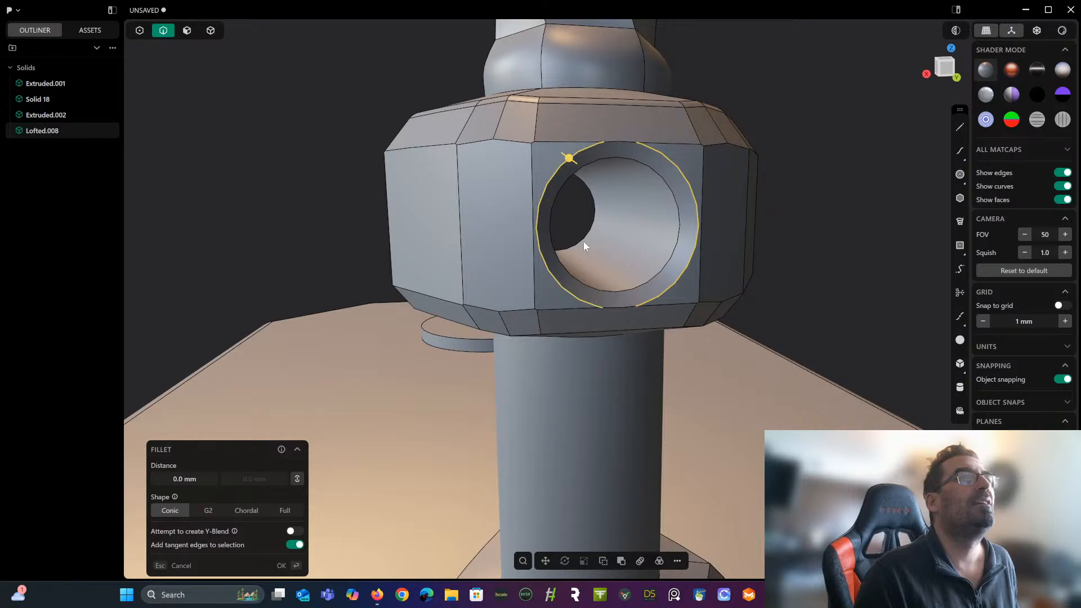
pyautogui.click(618, 307)
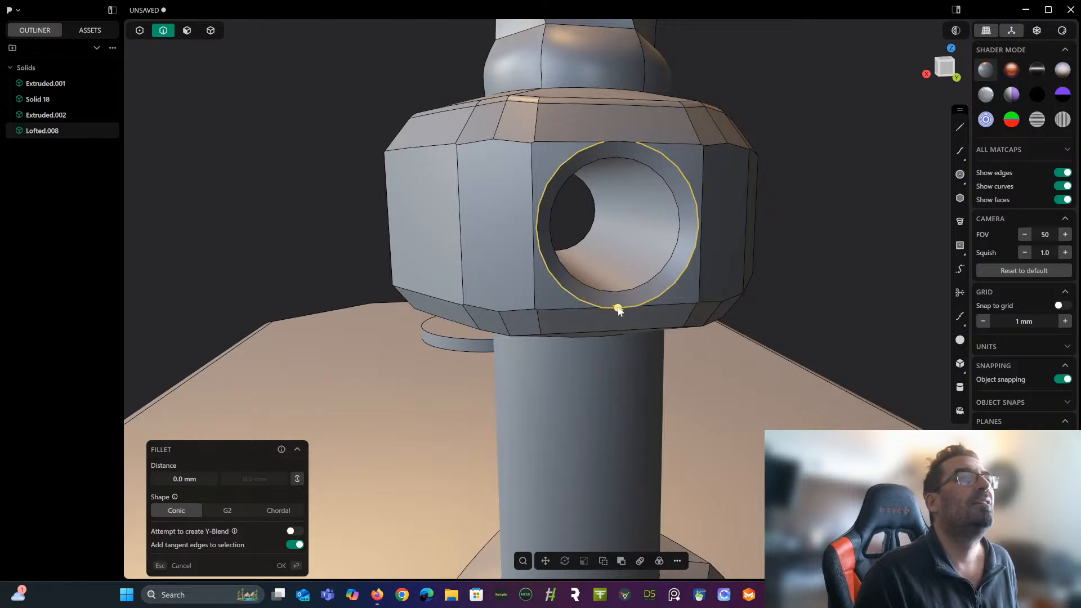
pyautogui.click(622, 142)
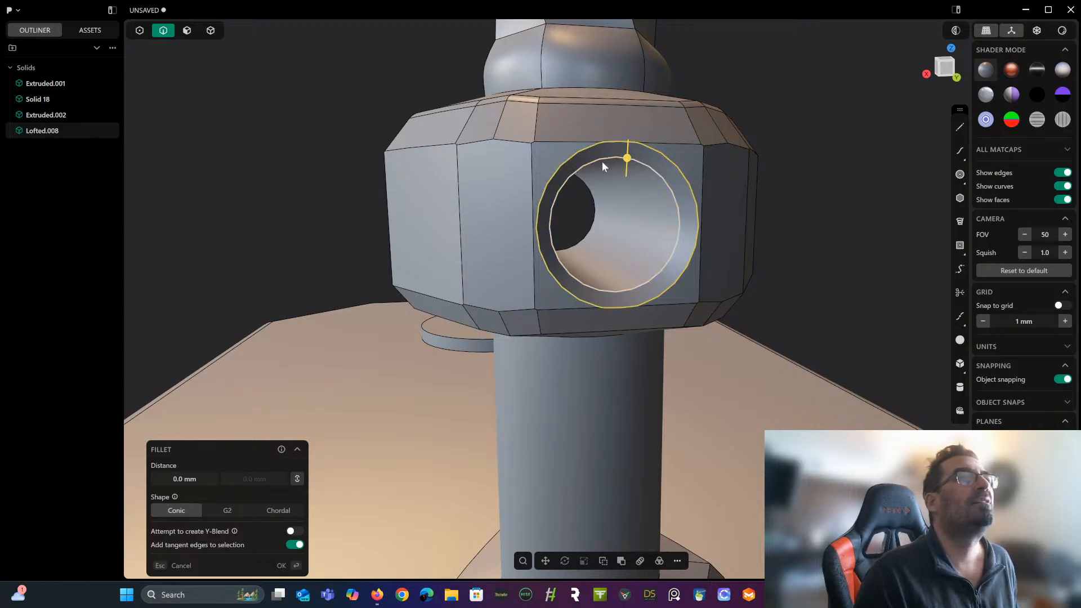
pyautogui.moveTo(602, 161); pyautogui.dragTo(760, 148, button='middle')
pyautogui.click(759, 144)
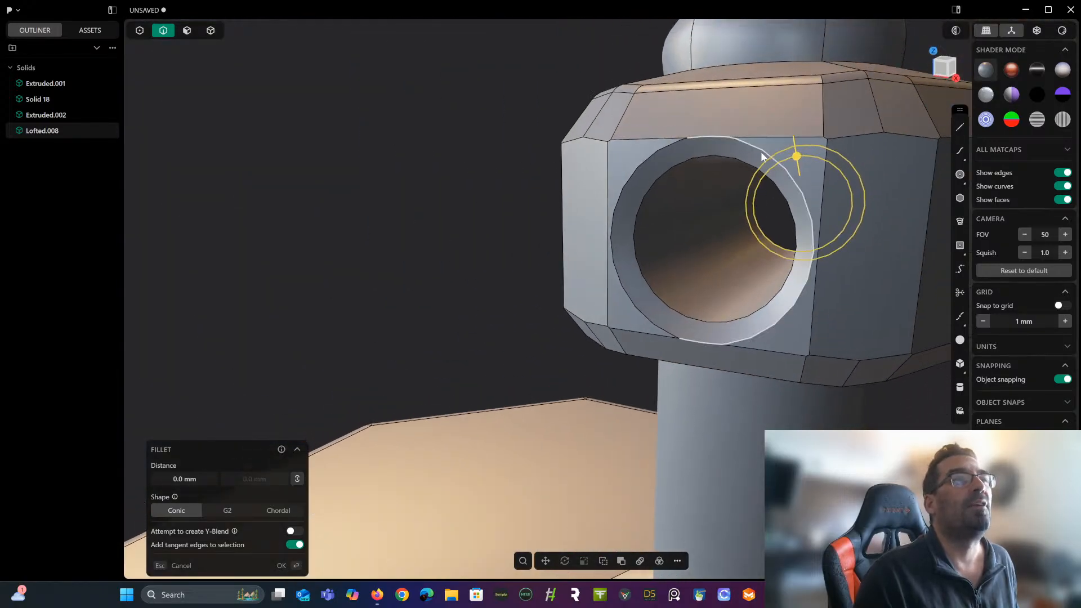
pyautogui.click(643, 162)
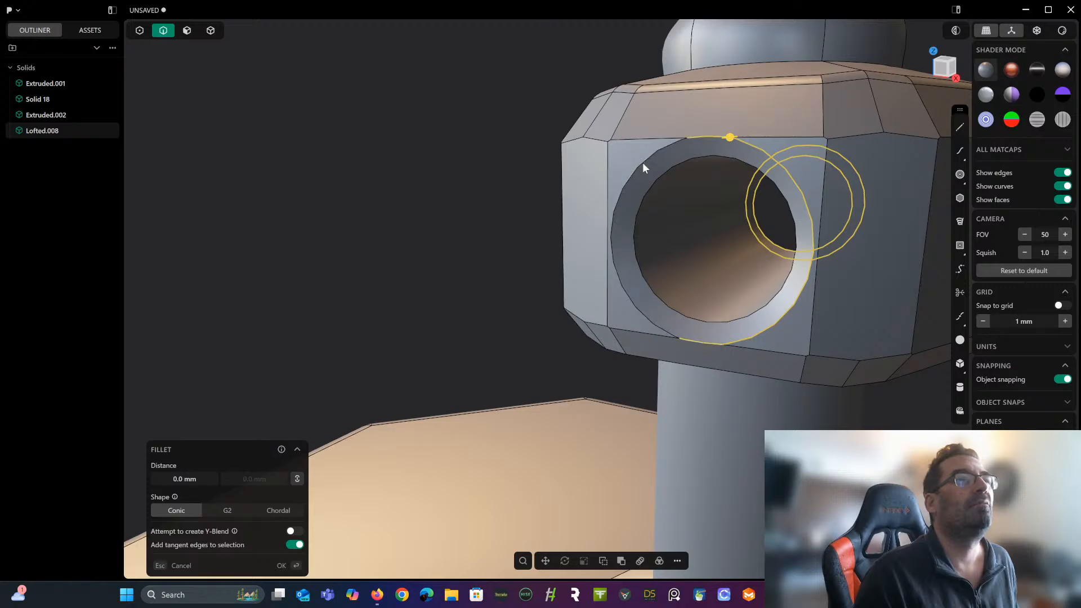
pyautogui.click(667, 303)
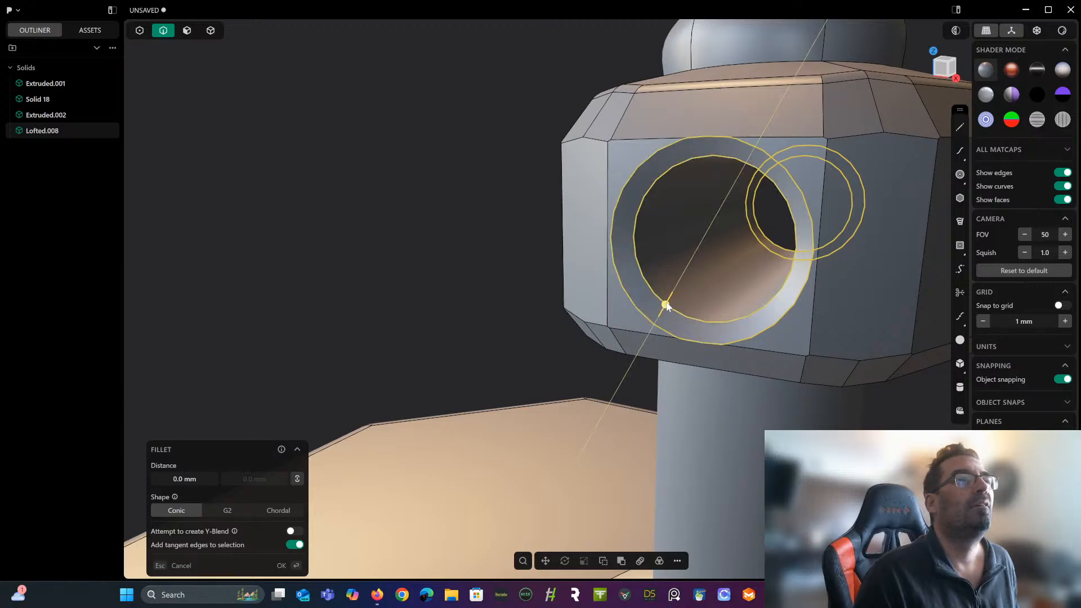
pyautogui.moveTo(666, 303); pyautogui.dragTo(675, 294)
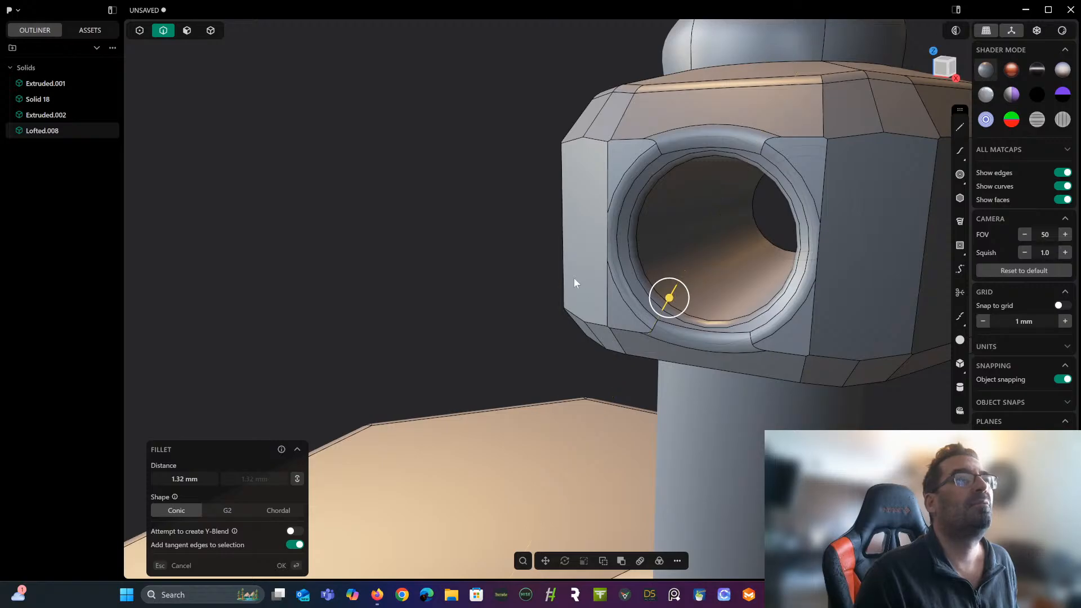
pyautogui.rightClick(463, 257)
# Try to fillet all edges of the column's top finial, excluding the edge across the block's upper face, and clear the selection.
pyautogui.scroll(-4, 463, 256)
pyautogui.moveTo(479, 275); pyautogui.dragTo(468, 193, button='middle')
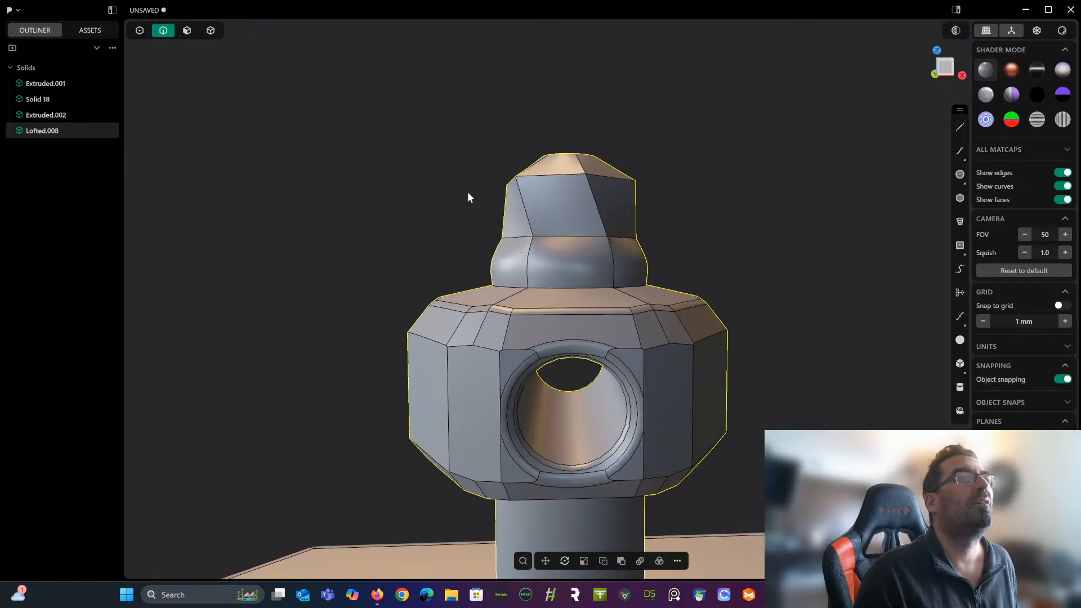
pyautogui.moveTo(441, 117); pyautogui.dragTo(677, 289)
pyautogui.press('f')
pyautogui.moveTo(678, 289); pyautogui.dragTo(636, 318, button='middle')
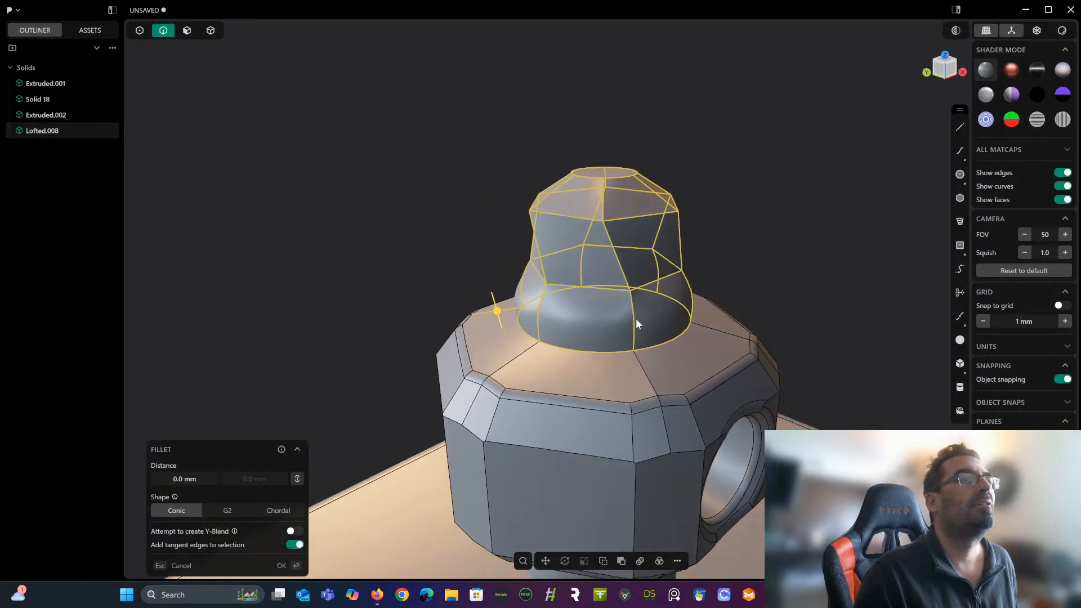
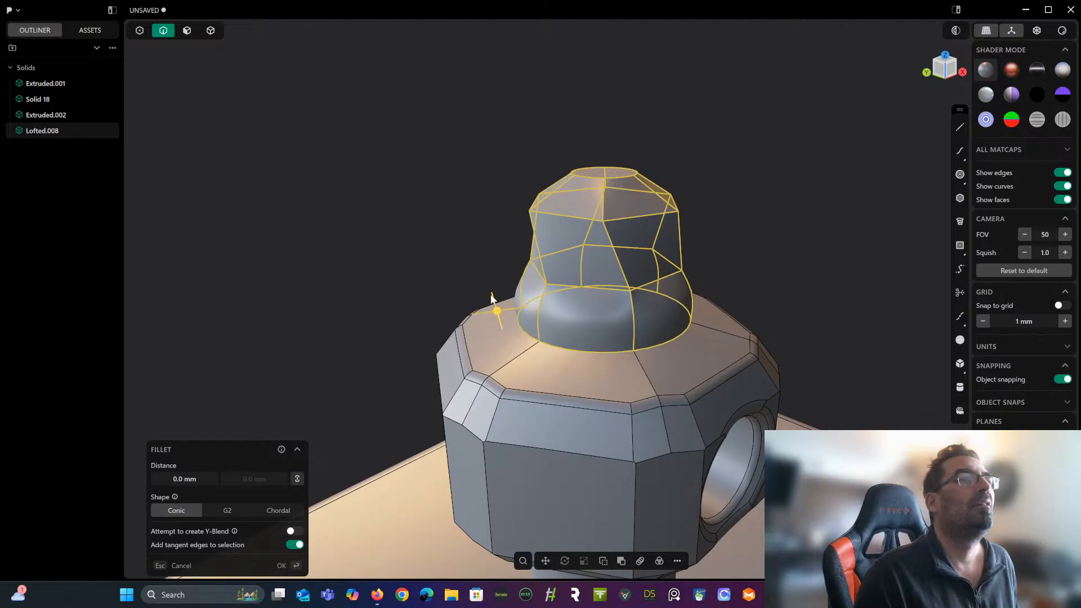
pyautogui.moveTo(447, 287); pyautogui.dragTo(491, 324)
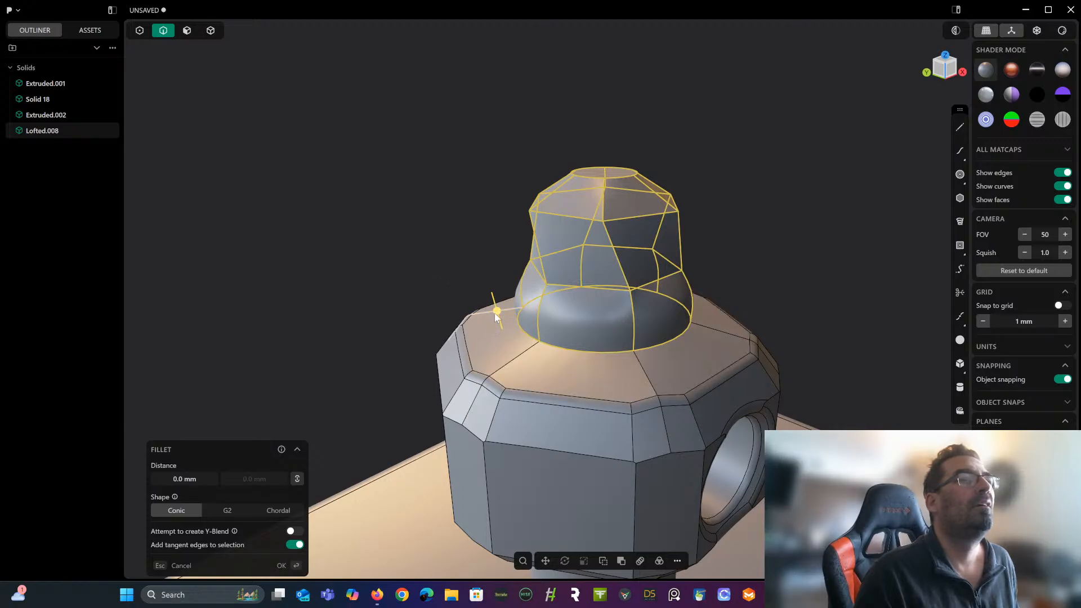
pyautogui.moveTo(490, 319); pyautogui.dragTo(523, 318, button='middle')
pyautogui.scroll(3, 523, 315)
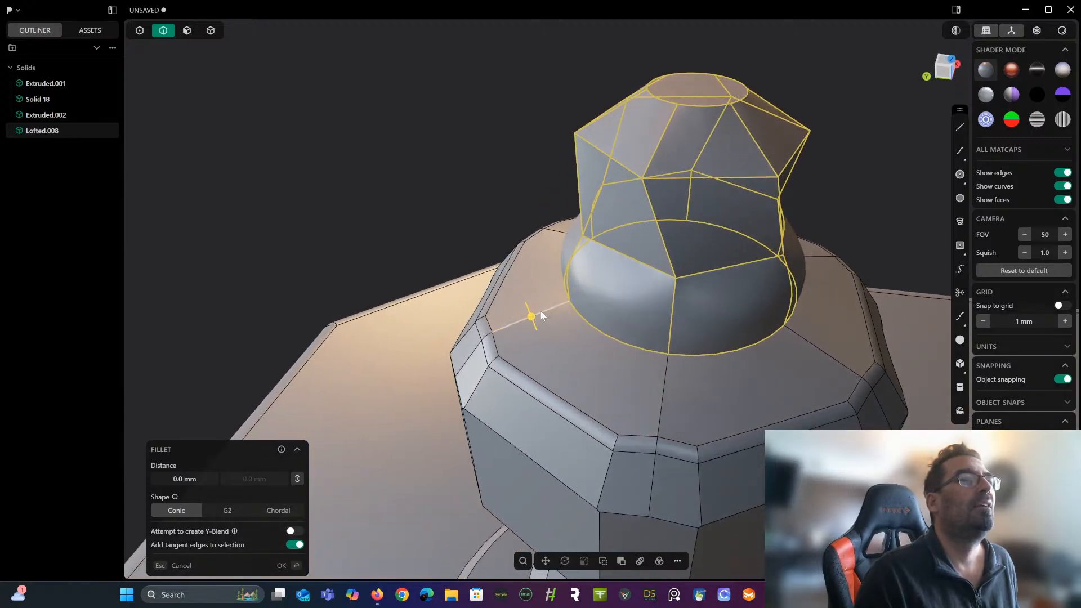
pyautogui.keyDown('ctrl'); pyautogui.click(516, 322); pyautogui.keyUp('ctrl')
pyautogui.moveTo(517, 323)
pyautogui.mouseDown(button='middle')
pyautogui.moveTo(533, 299)
pyautogui.moveTo(643, 270)
pyautogui.moveTo(619, 257)
pyautogui.mouseUp(button='middle')
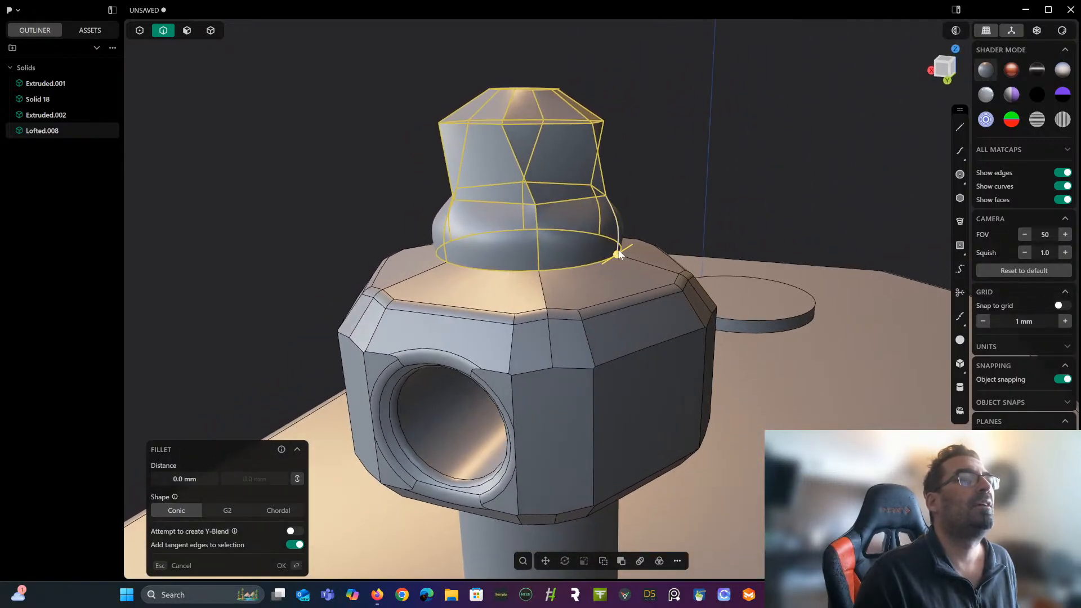
pyautogui.moveTo(620, 255); pyautogui.dragTo(624, 251)
pyautogui.moveTo(624, 190)
pyautogui.mouseDown(button='middle')
pyautogui.moveTo(616, 197)
pyautogui.moveTo(589, 157)
pyautogui.moveTo(542, 332)
pyautogui.mouseUp(button='middle')
pyautogui.rightClick(386, 132)
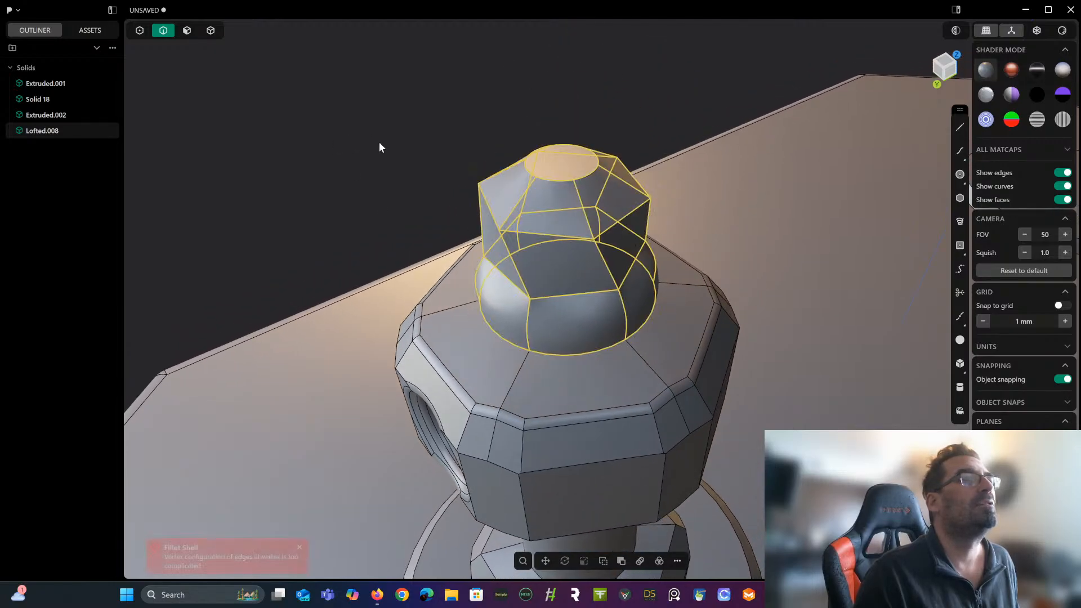
pyautogui.moveTo(376, 142); pyautogui.dragTo(372, 138, button='middle')
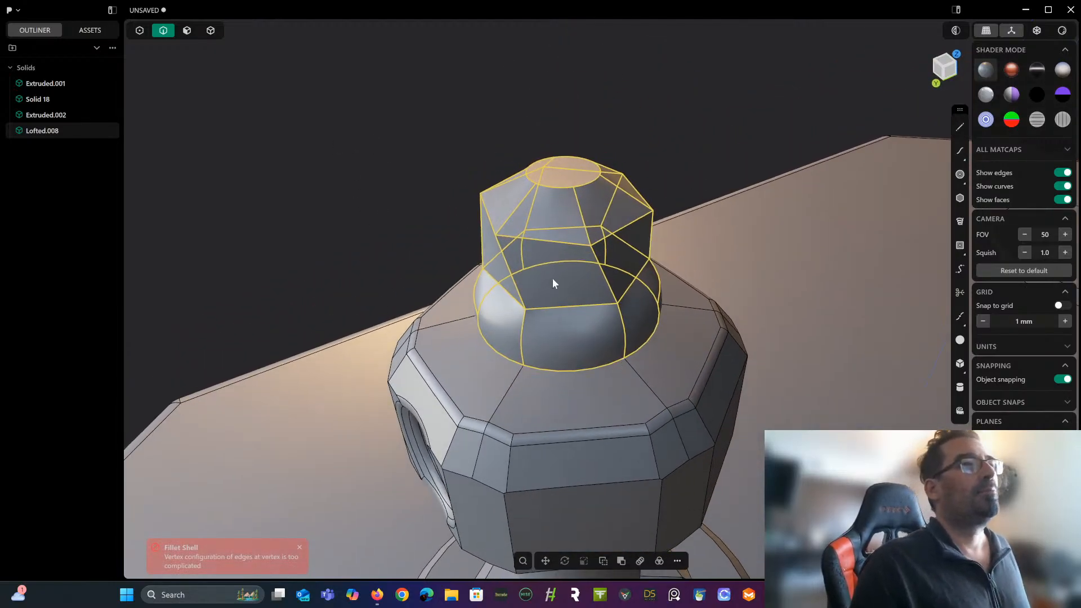
pyautogui.scroll(2, 552, 282)
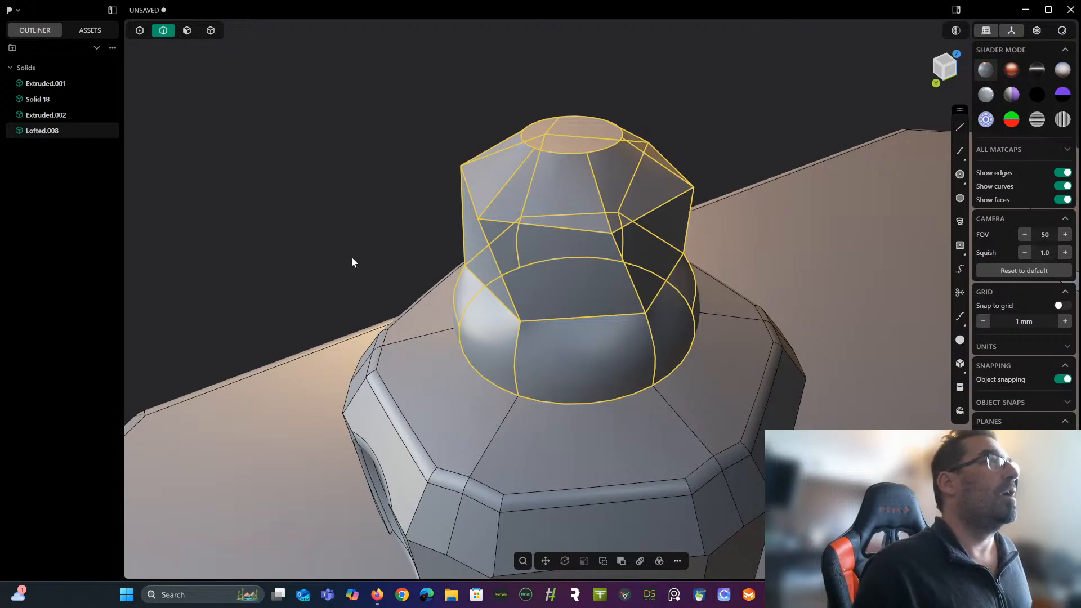
pyautogui.moveTo(312, 130); pyautogui.dragTo(319, 124, button='middle')
pyautogui.click(462, 74)
pyautogui.moveTo(457, 109); pyautogui.dragTo(519, 111, button='middle')
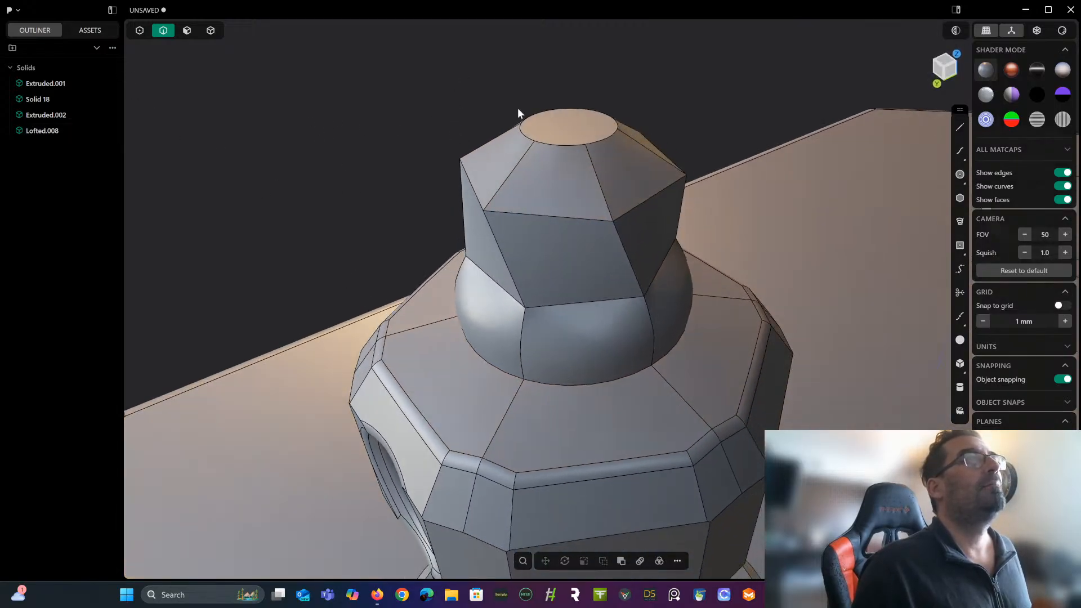
# Fillet the circular rim of the finial's flat top face with a distance of about 0.46 mm.
pyautogui.click(603, 137)
pyautogui.press('f')
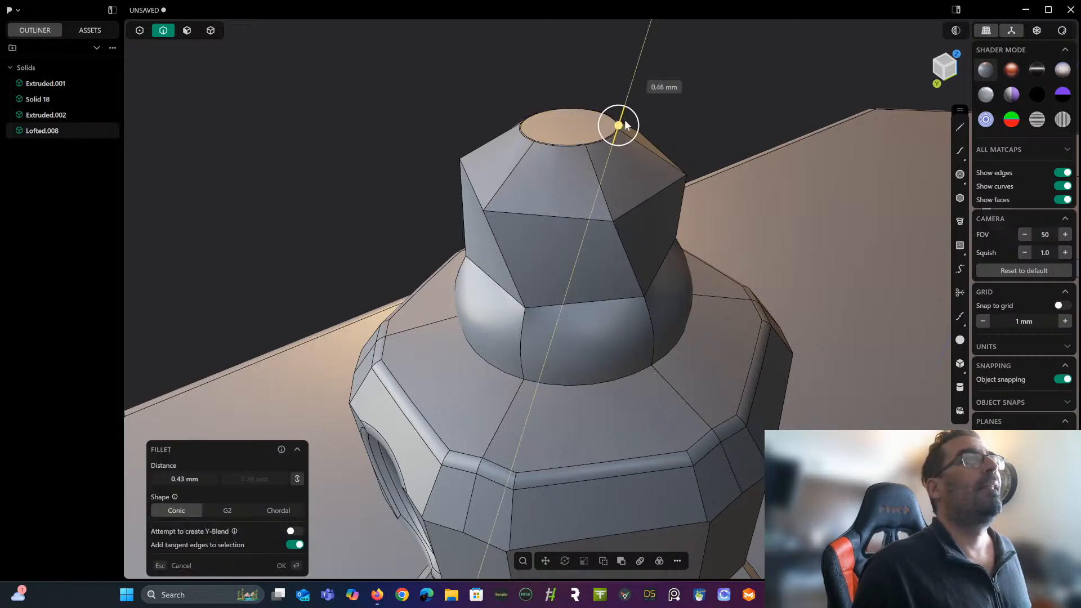
pyautogui.press('Return')
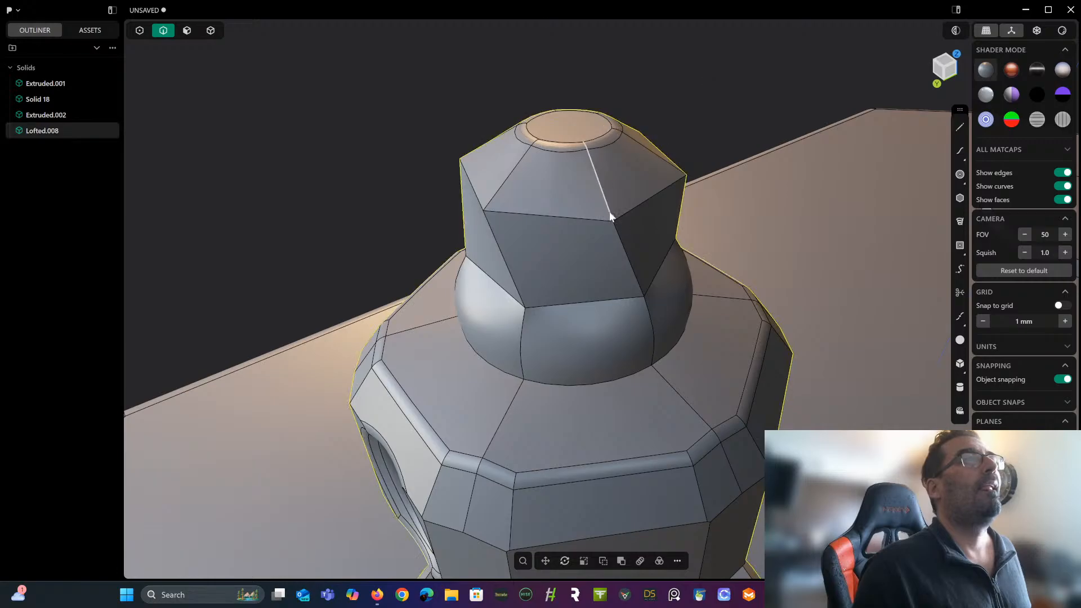
# Try to fillet a single slanted corner edge of the finial, including its tangent edge down the bulb, with a distance of 1.48 mm.
pyautogui.click(617, 231)
pyautogui.press('f')
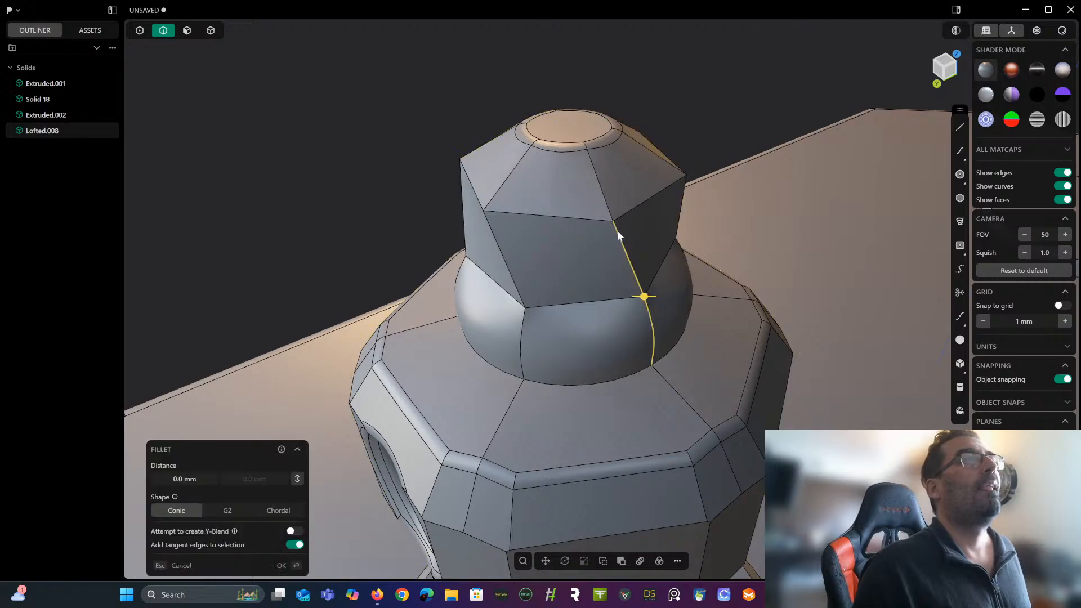
pyautogui.click(606, 199)
pyautogui.moveTo(606, 199); pyautogui.dragTo(608, 189)
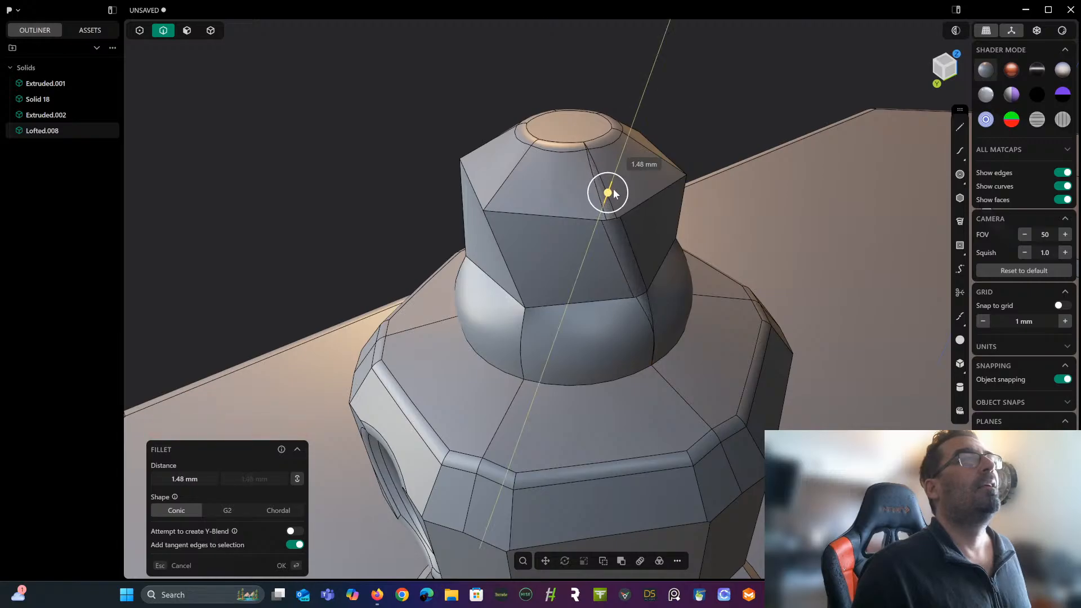
pyautogui.moveTo(728, 144); pyautogui.dragTo(785, 62, button='middle')
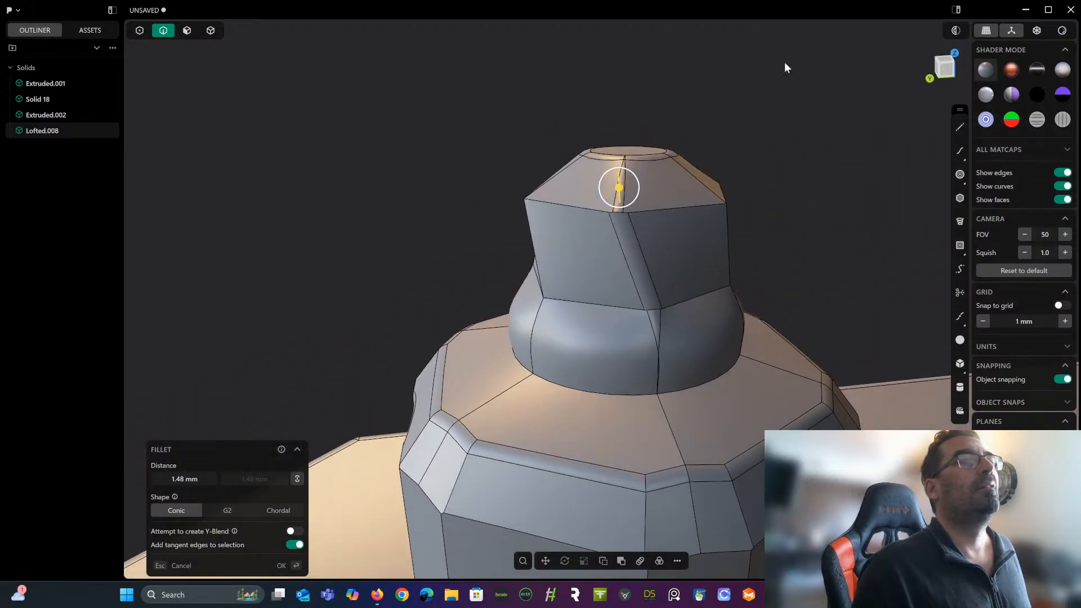
pyautogui.press('Return')
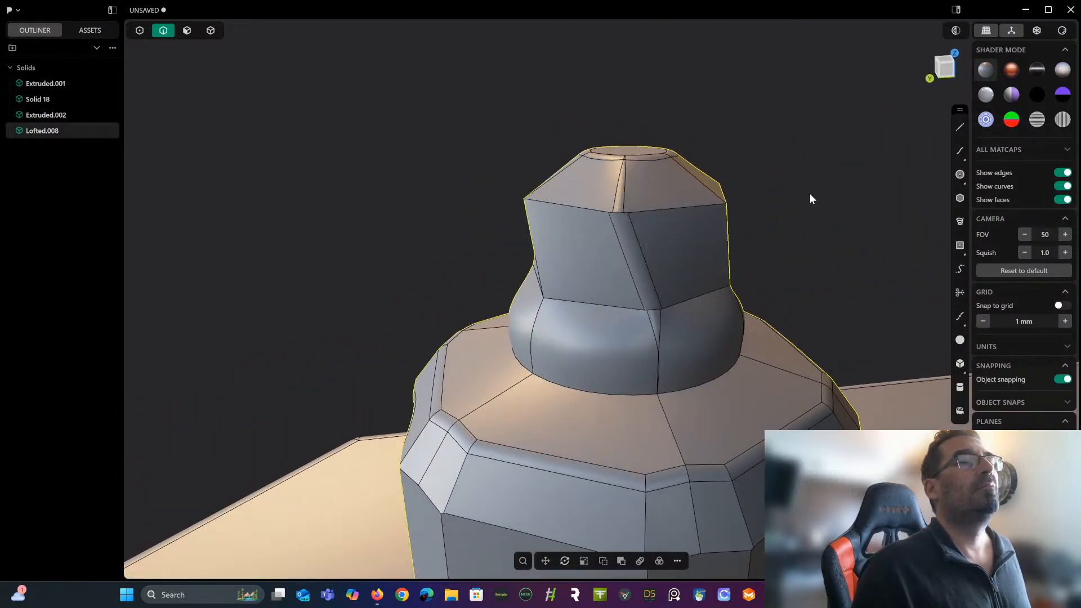
pyautogui.click(734, 257)
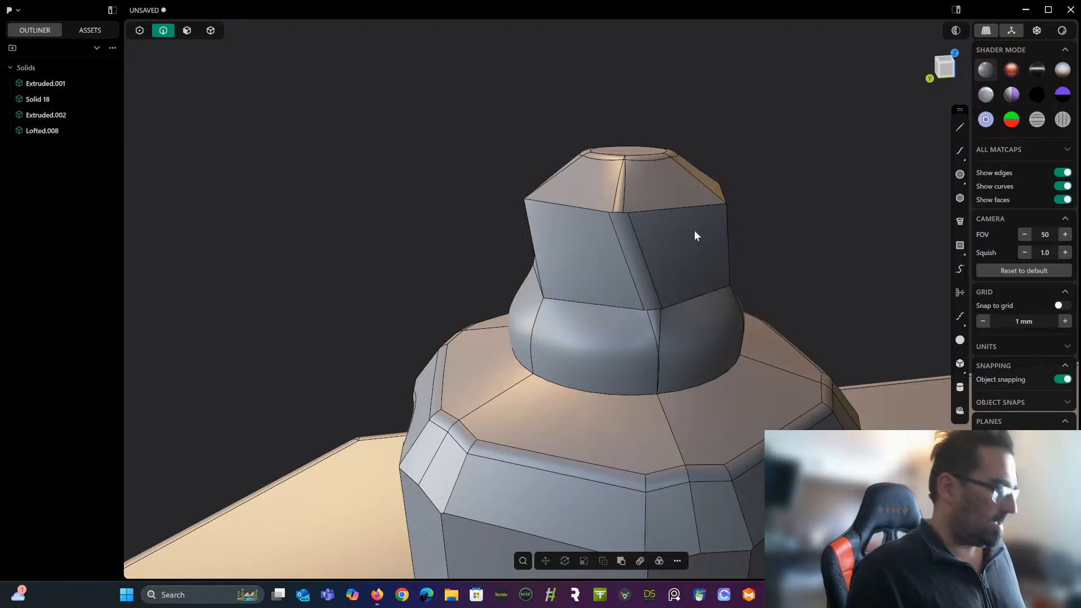
# Undo the fillet on the finial's single slanted corner edge.
pyautogui.hotkey('ctrl', 'z')
pyautogui.hotkey('ctrl', 'z')
pyautogui.press('b')
pyautogui.moveTo(694, 229); pyautogui.dragTo(764, 123, button='middle')
pyautogui.press('Escape')
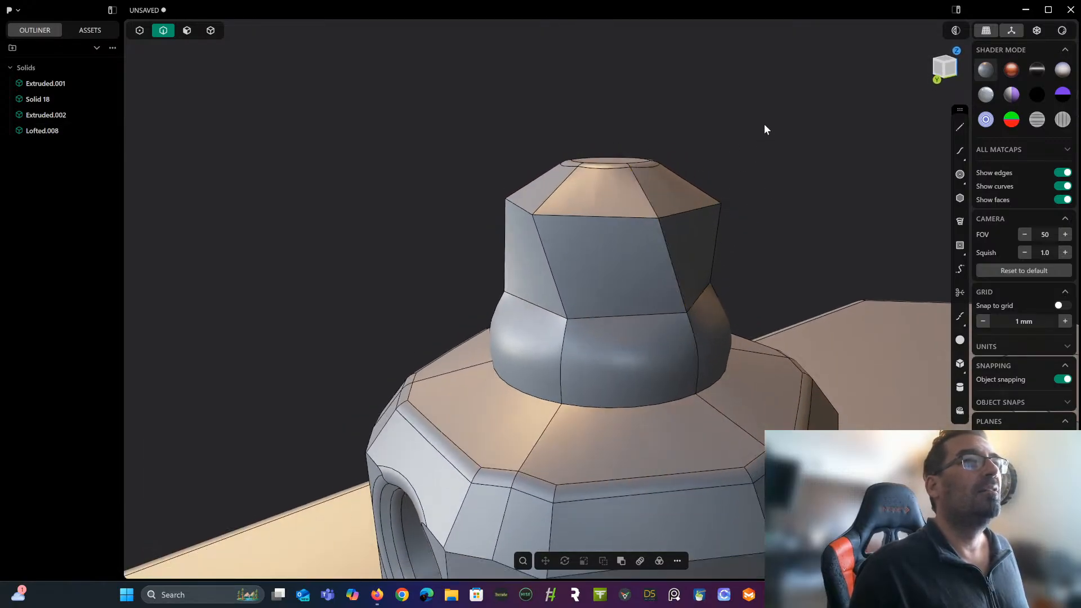
pyautogui.click(636, 316)
pyautogui.press('f')
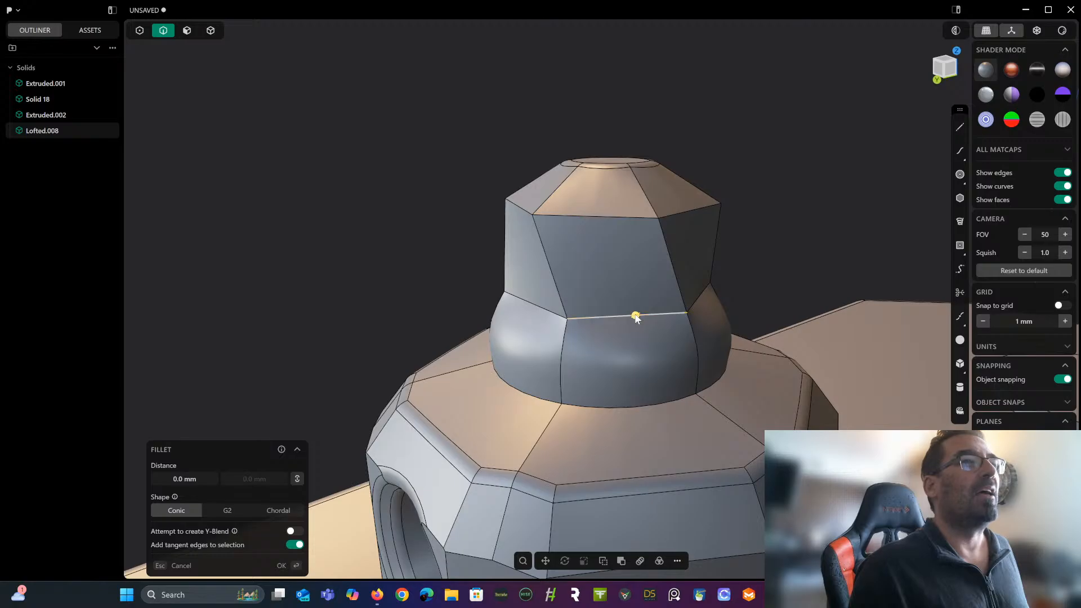
pyautogui.moveTo(637, 317); pyautogui.dragTo(630, 322)
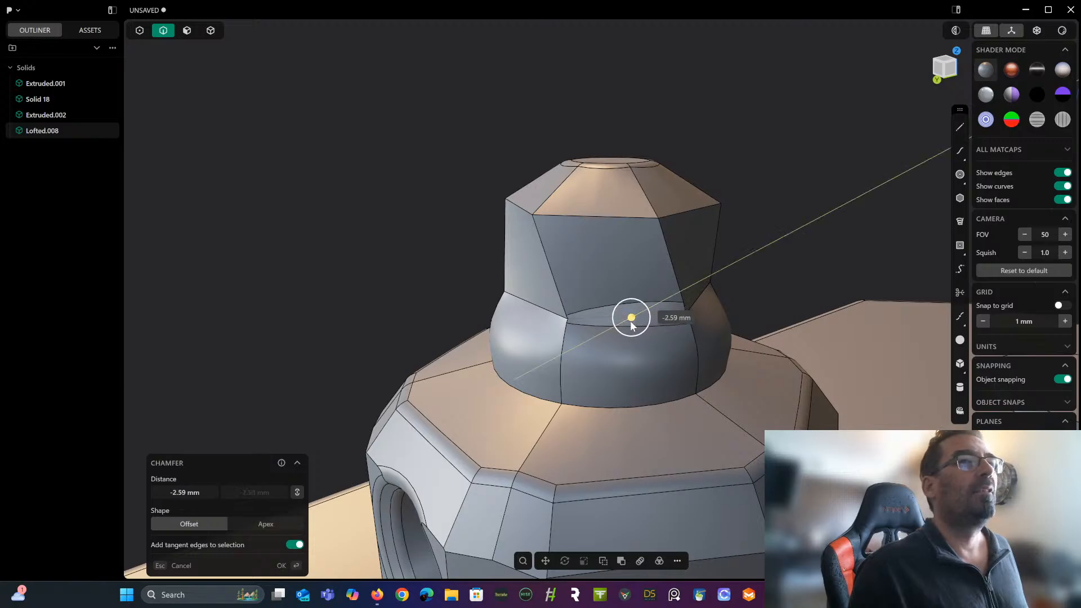
pyautogui.press('Escape')
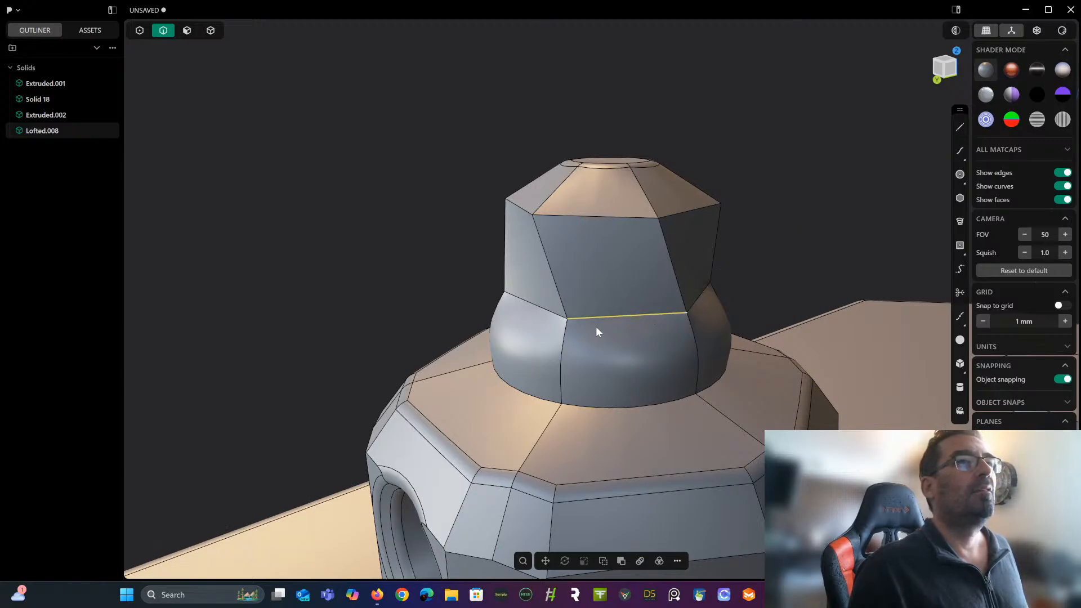
# Fillet the edge loop where the finial's flat sides meet the rounded bulb below, with a distance of 1.83 mm.
pyautogui.click(556, 315)
pyautogui.press('f')
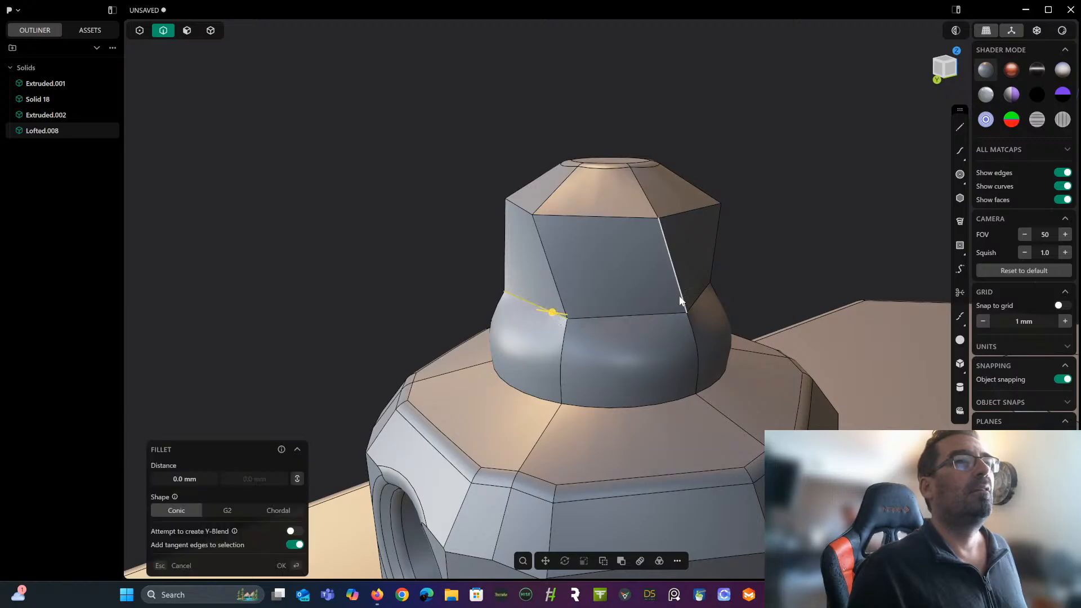
pyautogui.keyDown('shift'); pyautogui.click(639, 314); pyautogui.keyUp('shift')
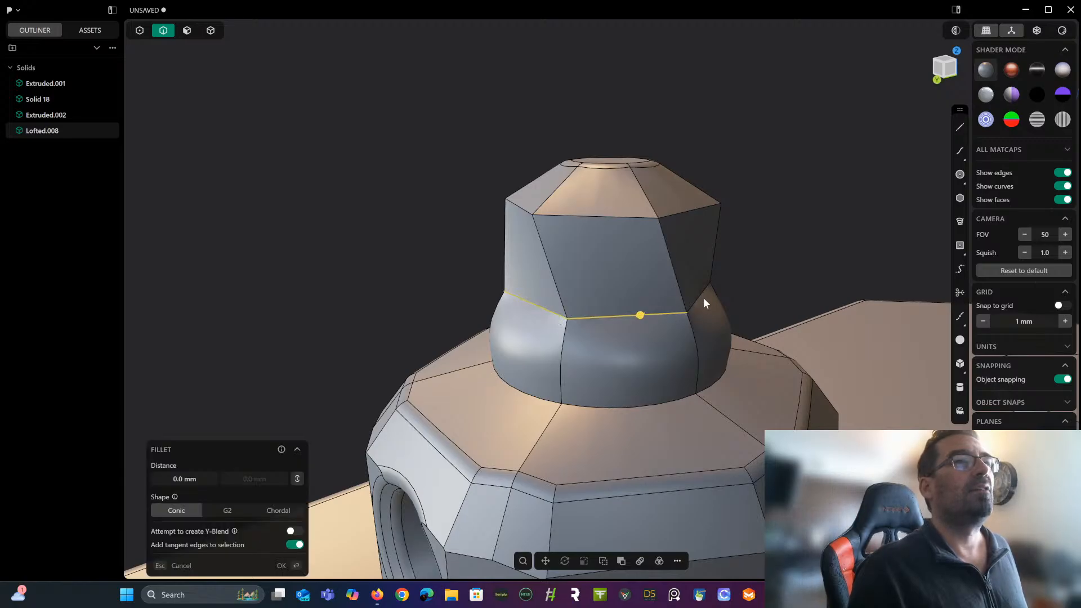
pyautogui.keyDown('shift'); pyautogui.click(698, 298); pyautogui.keyUp('shift')
pyautogui.moveTo(708, 297); pyautogui.dragTo(546, 245, button='right')
pyautogui.keyDown('shift'); pyautogui.click(757, 308); pyautogui.keyUp('shift')
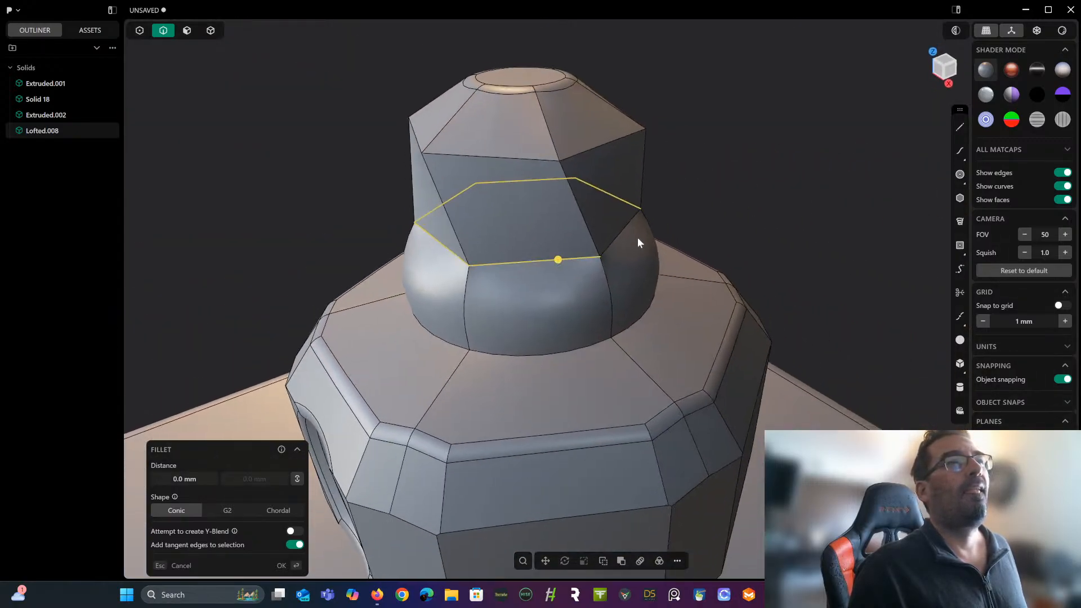
pyautogui.moveTo(615, 237); pyautogui.dragTo(634, 232)
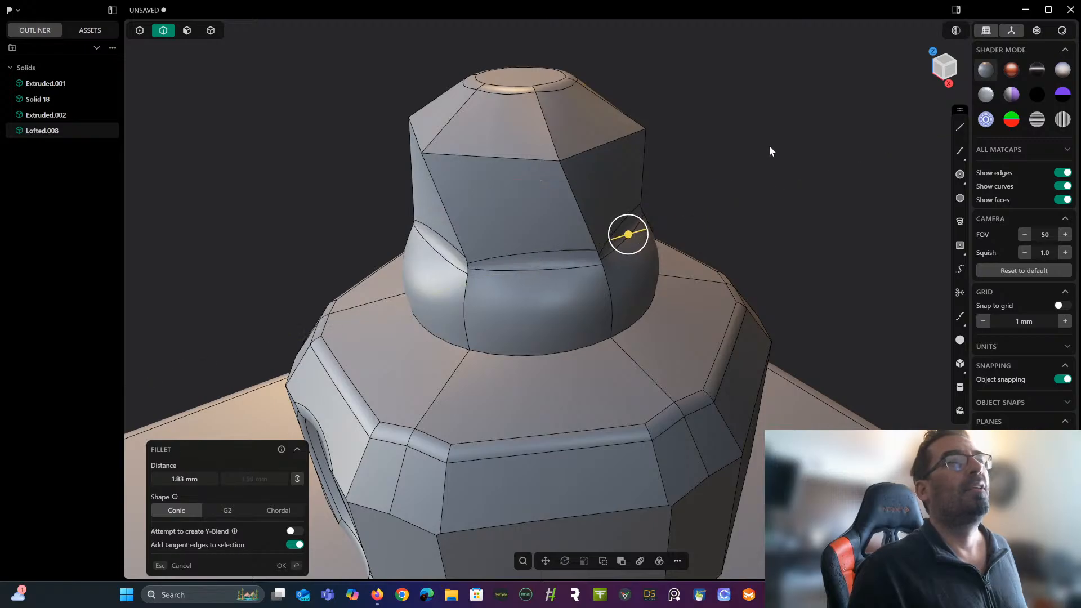
pyautogui.press('Return')
# Chamfer all slanted corner edges around the finial, including their tangent continuations down the bulb, with an offset distance of -1.82 mm.
pyautogui.scroll(5, 796, 138)
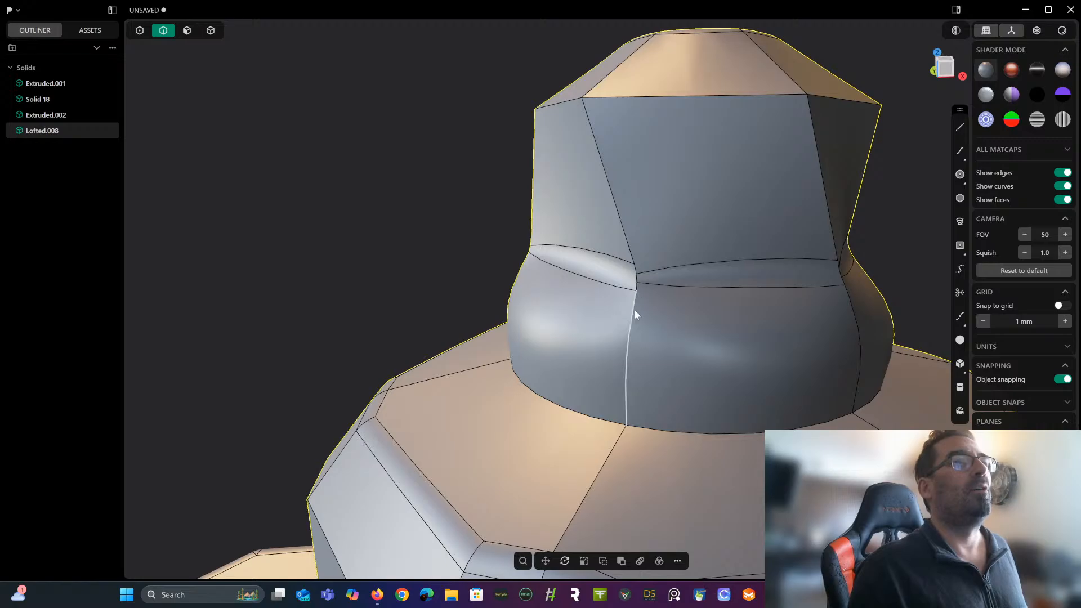
pyautogui.click(621, 220)
pyautogui.press('f')
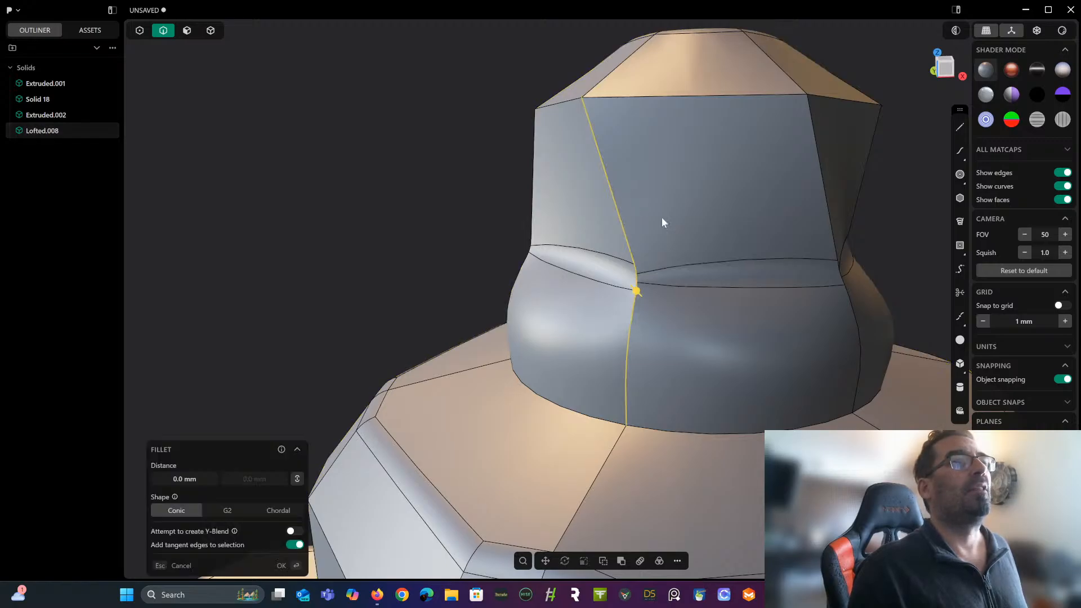
pyautogui.click(825, 202)
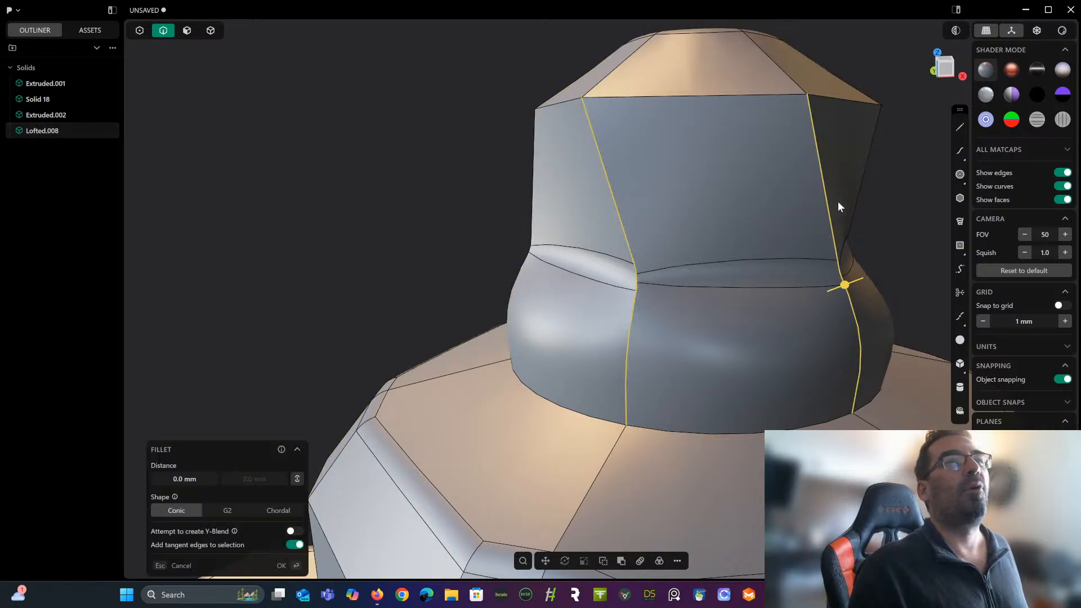
pyautogui.moveTo(854, 210); pyautogui.dragTo(561, 289, button='middle')
pyautogui.click(532, 255)
pyautogui.scroll(-3, 560, 289)
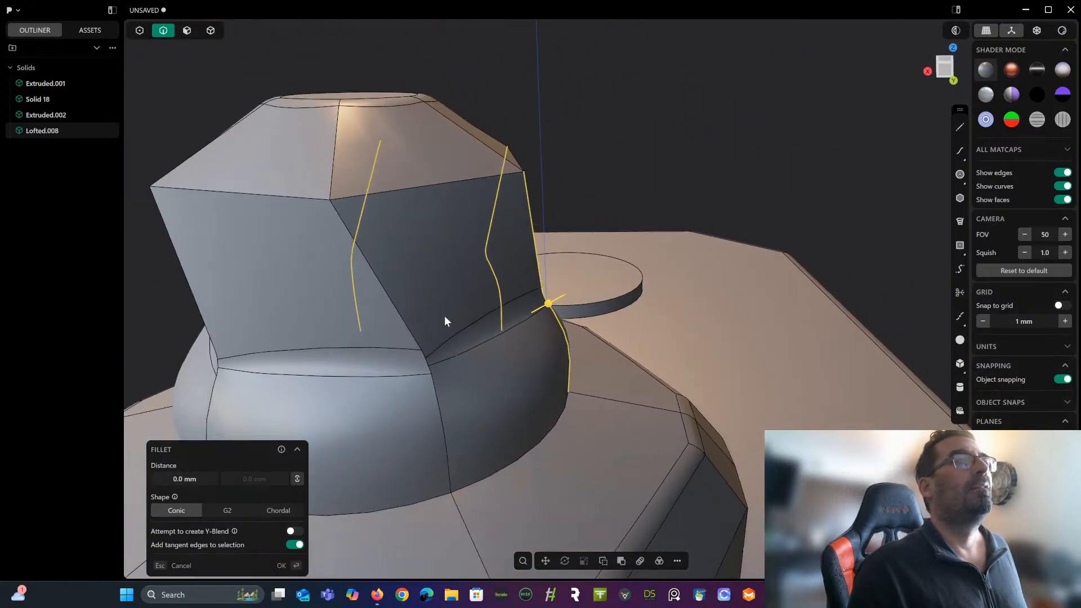
pyautogui.click(407, 325)
pyautogui.scroll(-1, 407, 326)
pyautogui.moveTo(407, 324); pyautogui.dragTo(521, 304, button='middle')
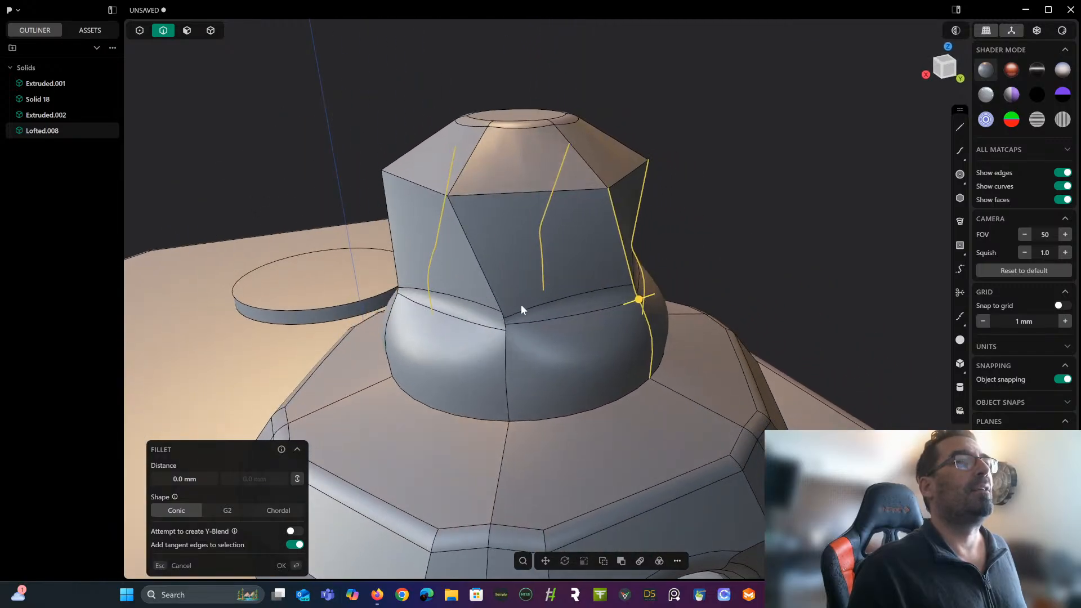
pyautogui.click(488, 288)
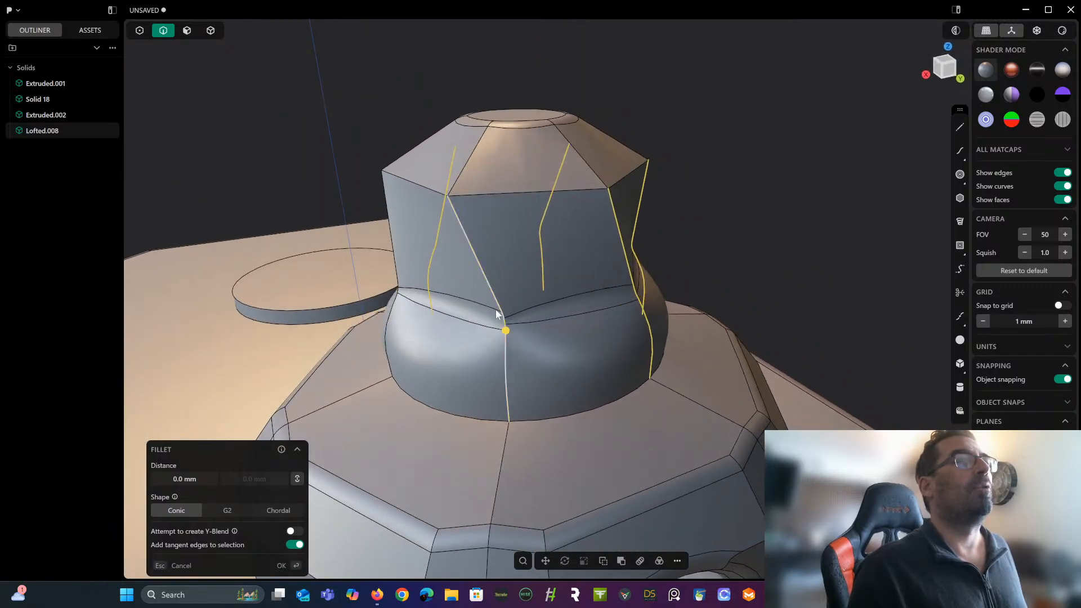
pyautogui.click(396, 261)
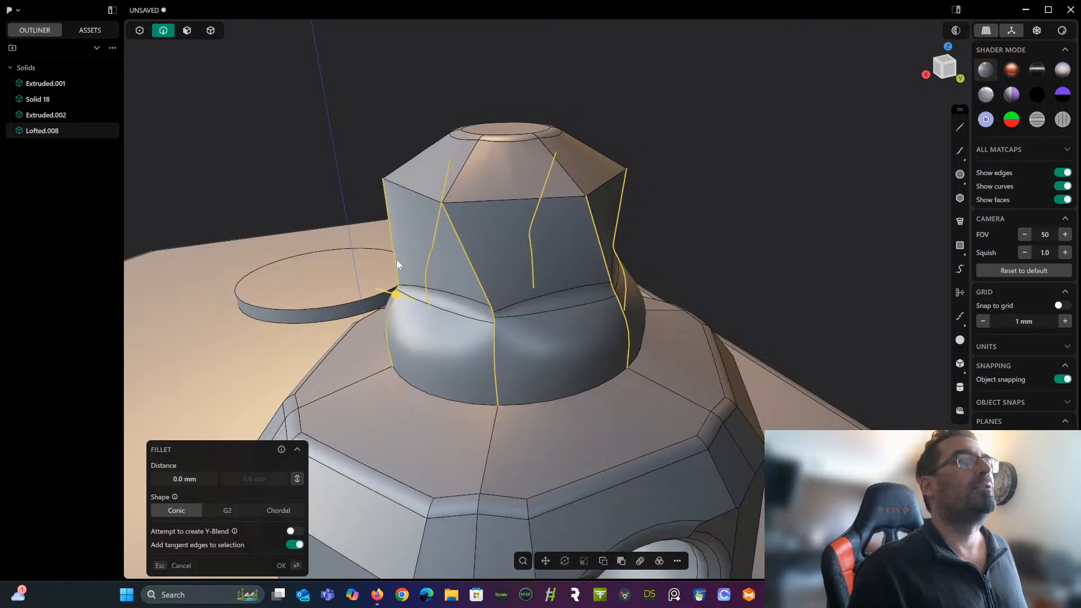
pyautogui.moveTo(396, 259); pyautogui.dragTo(561, 269, button='middle')
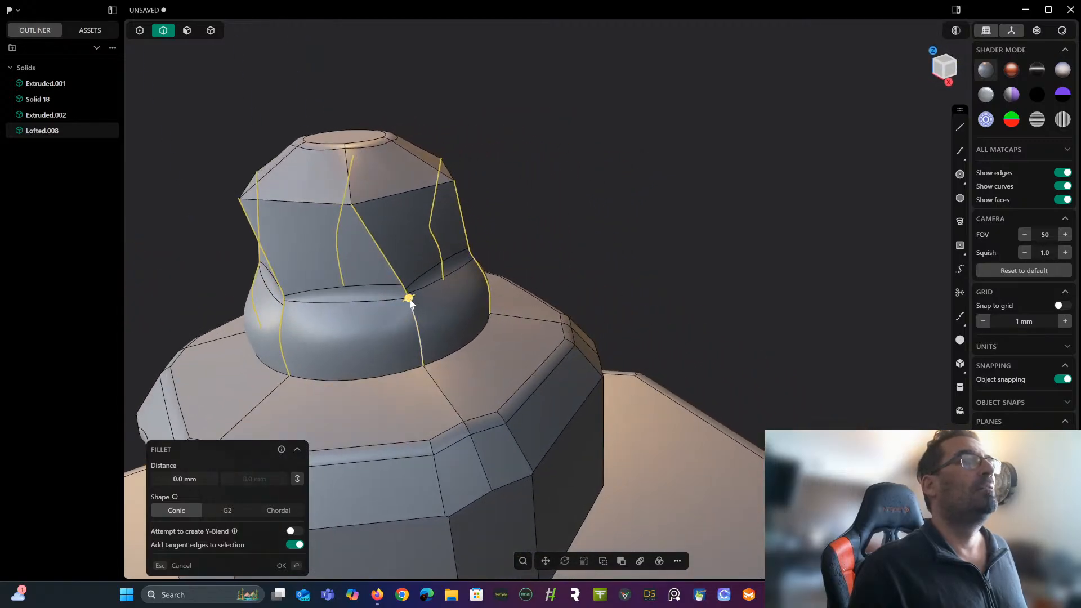
pyautogui.moveTo(409, 301); pyautogui.dragTo(405, 304)
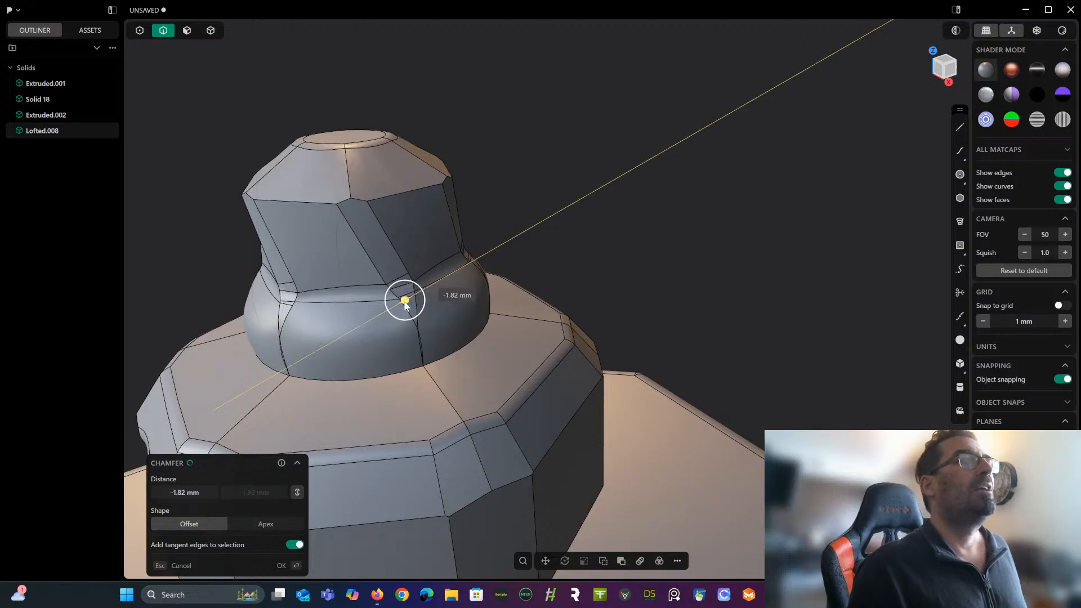
pyautogui.moveTo(405, 301); pyautogui.dragTo(694, 233, button='middle')
pyautogui.scroll(3, 731, 226)
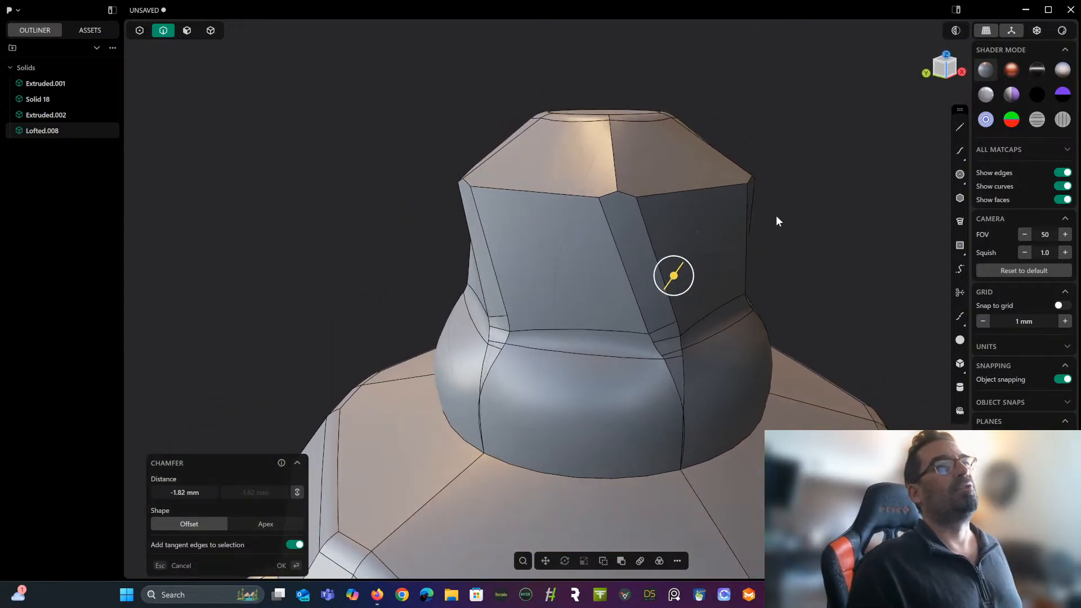
pyautogui.scroll(-5, 627, 144)
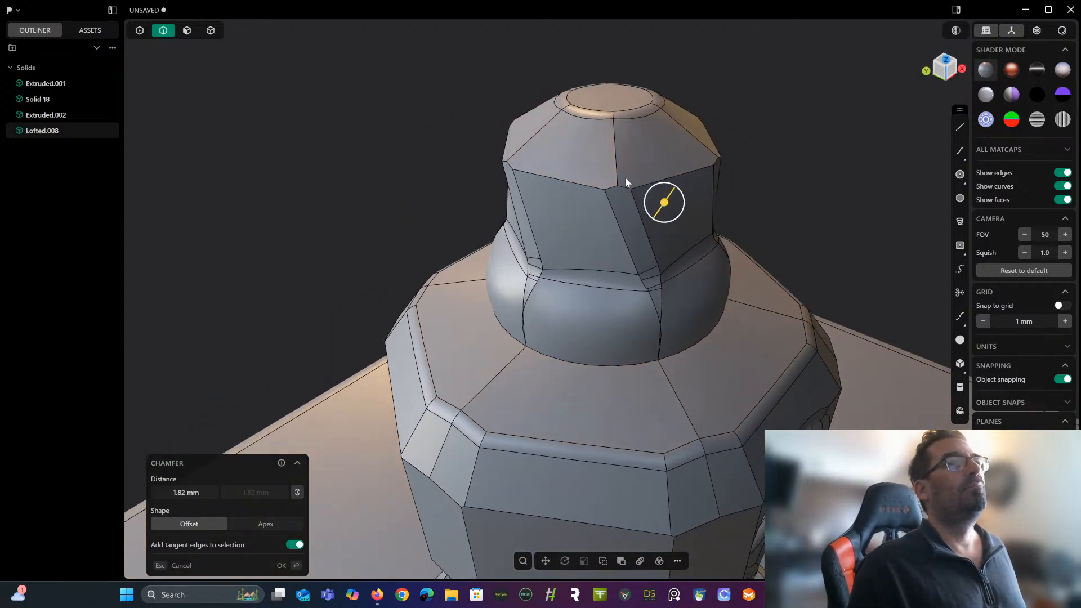
pyautogui.press('Return')
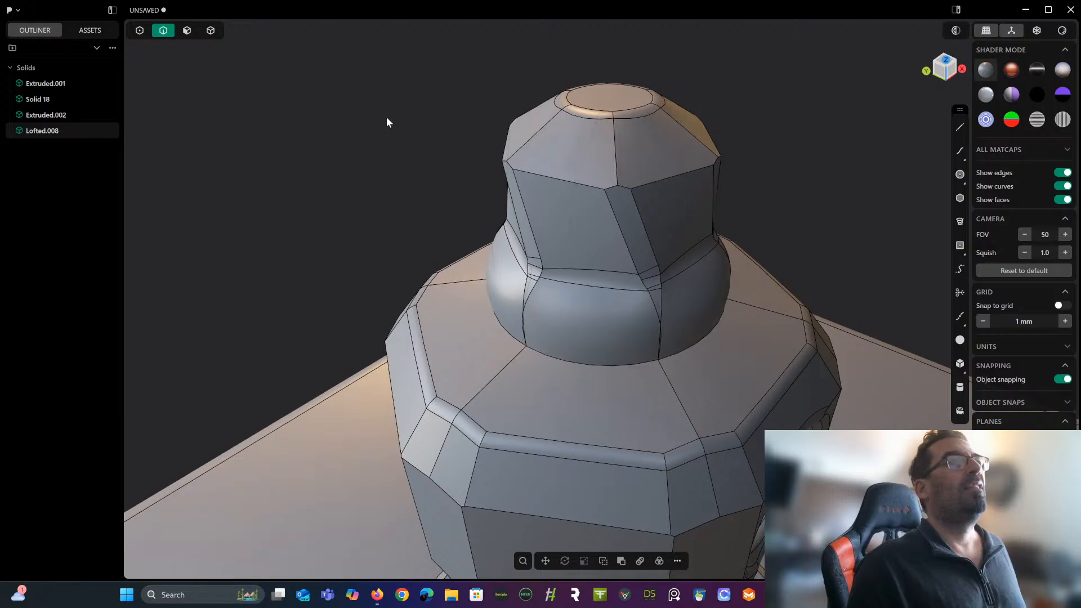
# Fillet the edge loop between the finial's sloped cap and its flat sides with a distance of 0.75 mm.
pyautogui.click(580, 184)
pyautogui.press('f')
pyautogui.moveTo(605, 191); pyautogui.dragTo(605, 194)
pyautogui.press('c')
pyautogui.press('f')
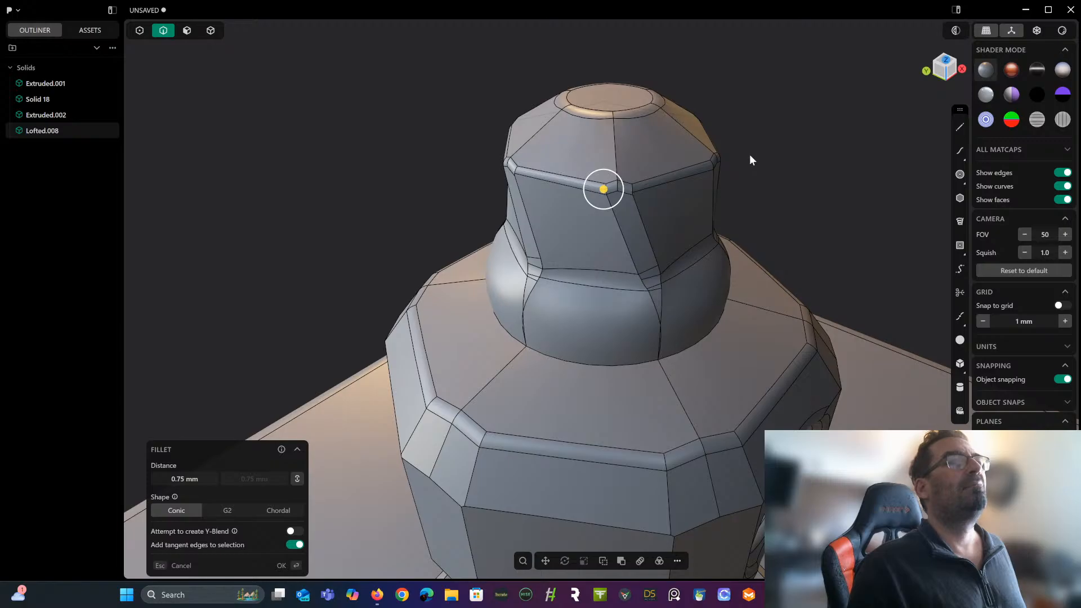
pyautogui.press('Return')
# Fillet all vertical corner edges around the large upper block, including the segments beside the round openings, with a distance of 0.74 mm.
pyautogui.moveTo(748, 155); pyautogui.dragTo(657, 155, button='middle')
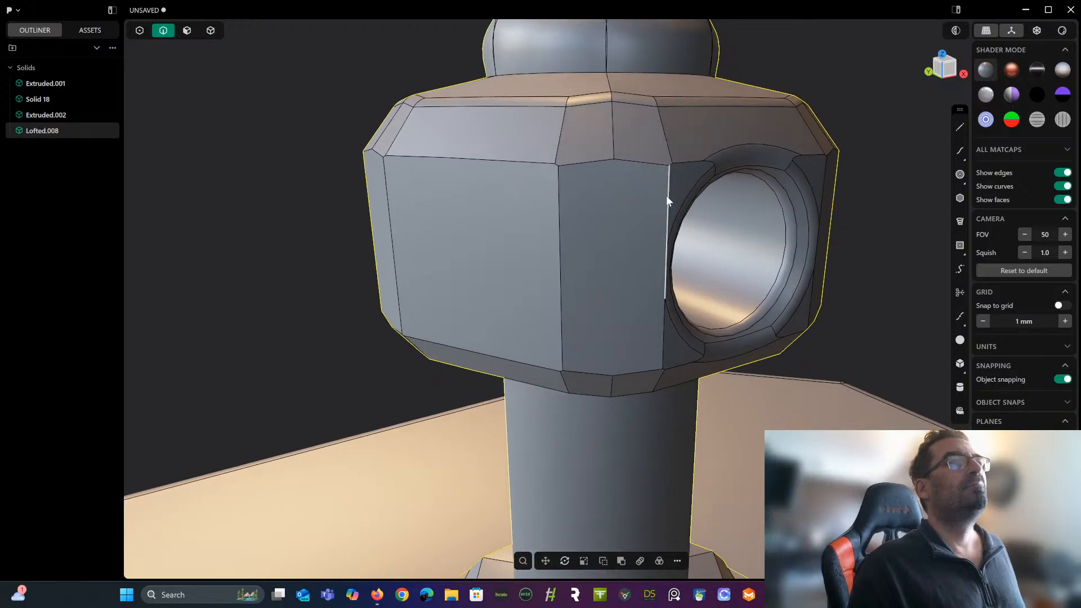
pyautogui.click(560, 253)
pyautogui.press('f')
pyautogui.click(387, 228)
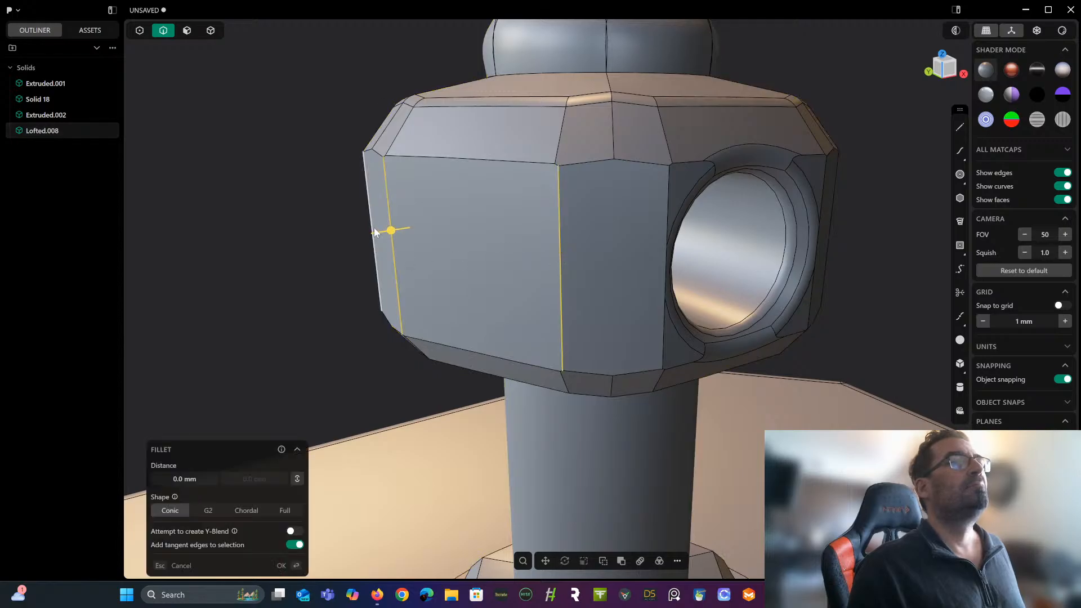
pyautogui.moveTo(386, 227); pyautogui.dragTo(751, 209, button='middle')
pyautogui.click(634, 230)
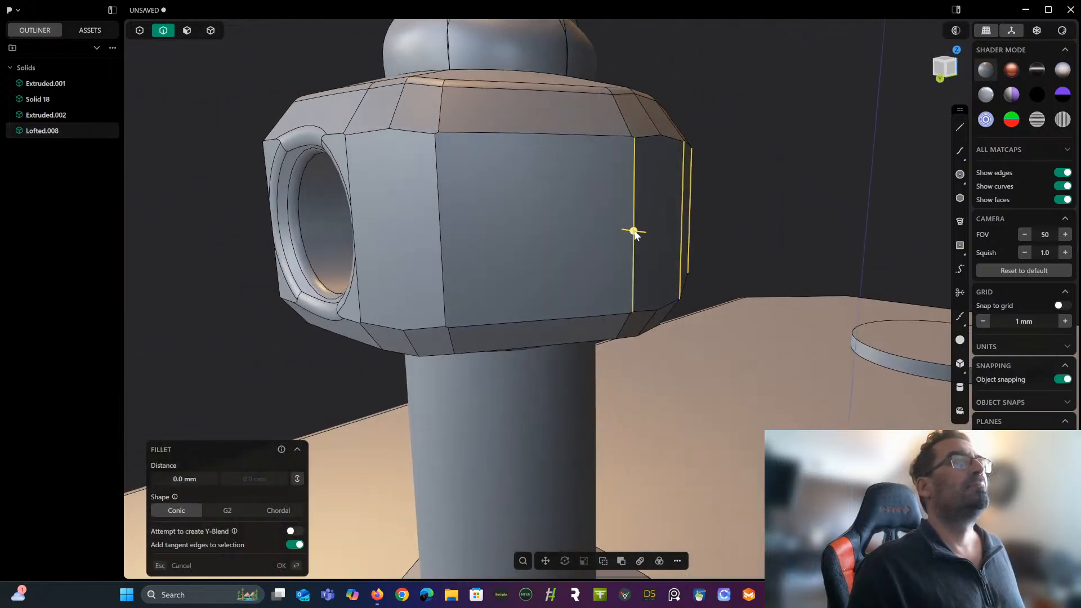
pyautogui.click(443, 260)
pyautogui.moveTo(444, 260); pyautogui.dragTo(618, 197, button='middle')
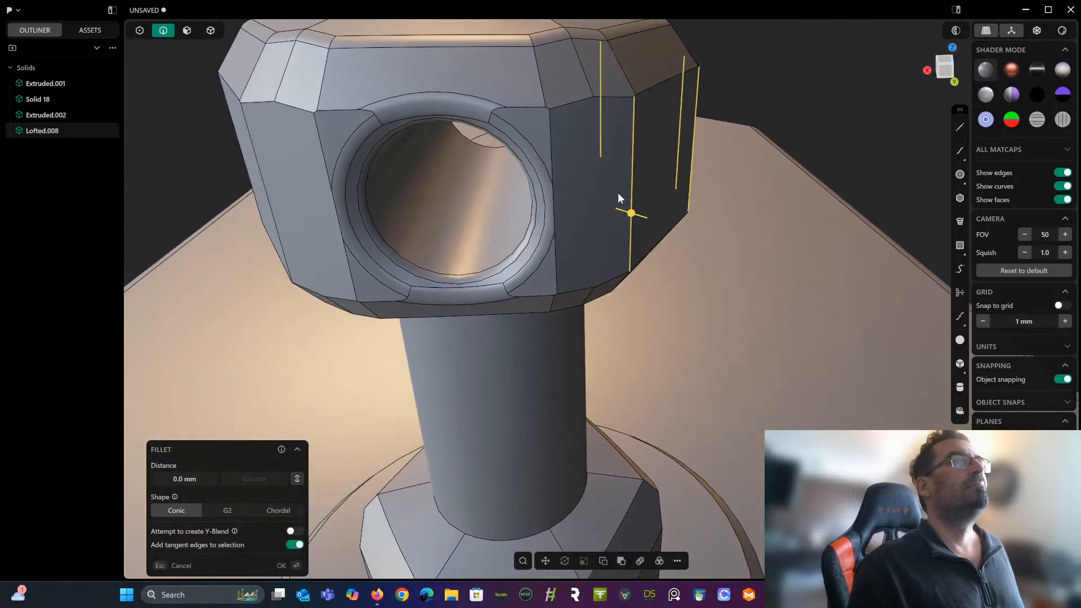
pyautogui.click(554, 169)
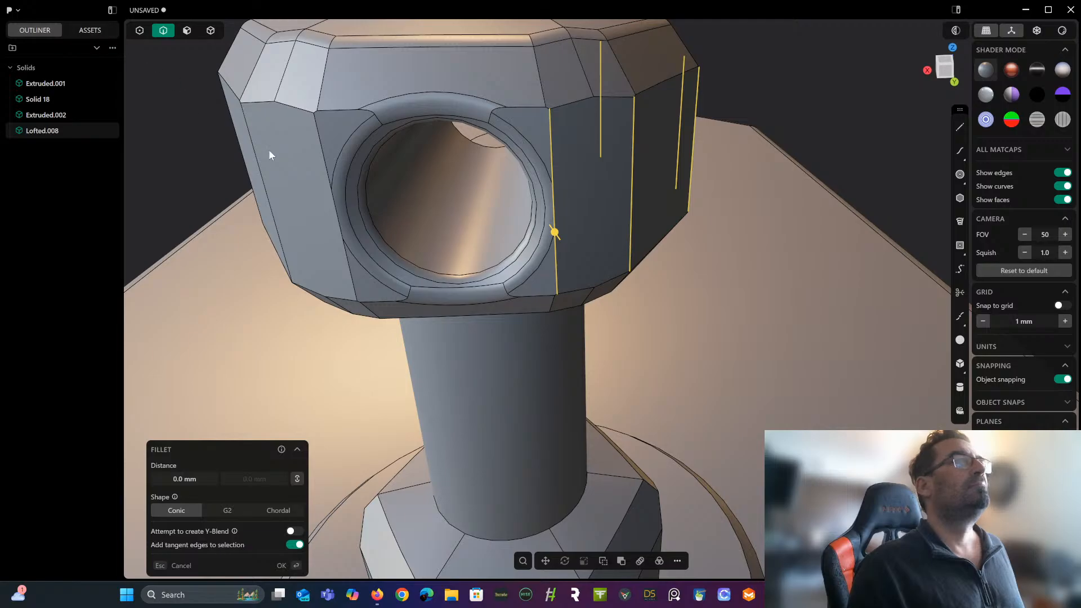
pyautogui.click(347, 260)
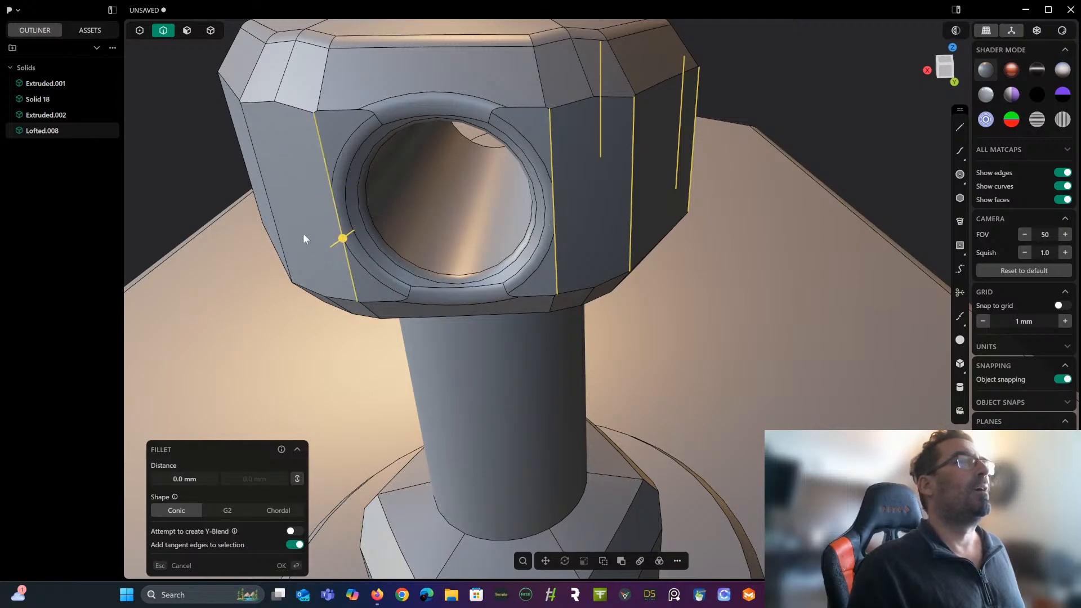
pyautogui.moveTo(303, 233); pyautogui.dragTo(491, 158, button='middle')
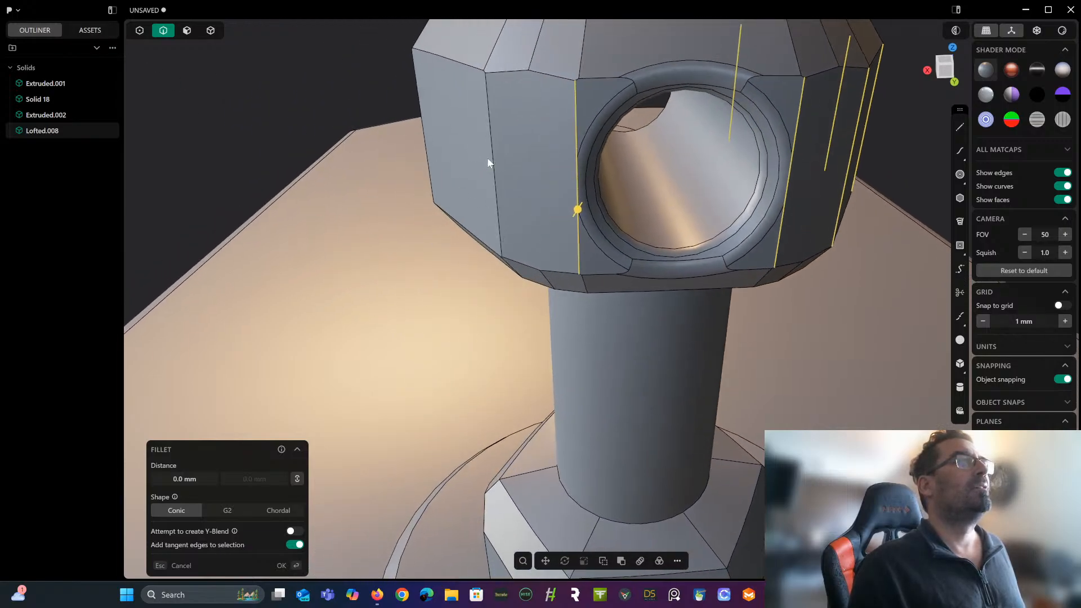
pyautogui.click(495, 161)
pyautogui.scroll(3, 495, 163)
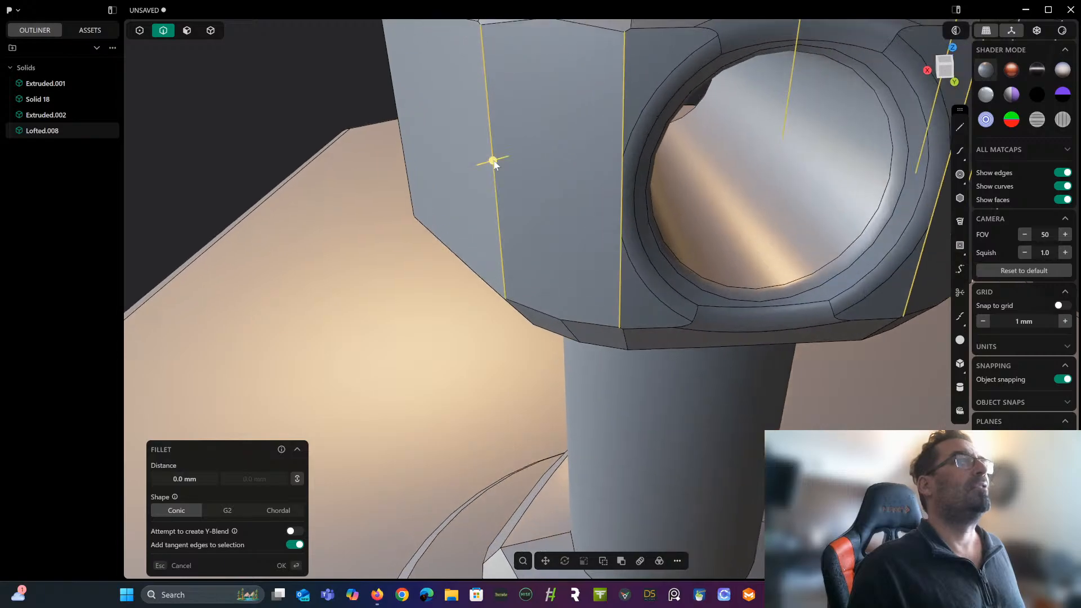
pyautogui.moveTo(494, 164); pyautogui.dragTo(431, 212, button='middle')
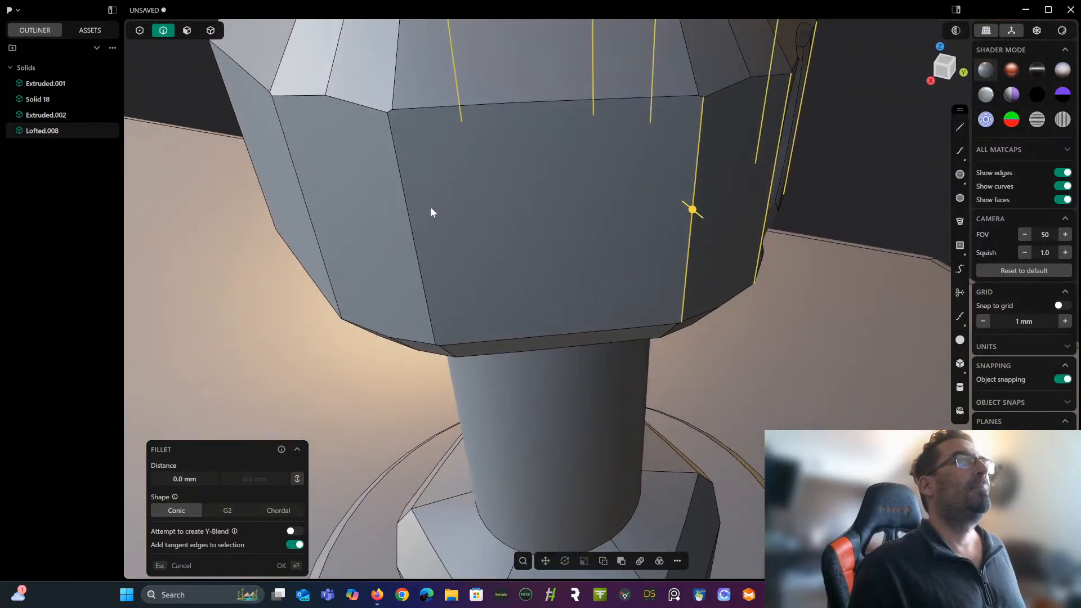
pyautogui.click(410, 217)
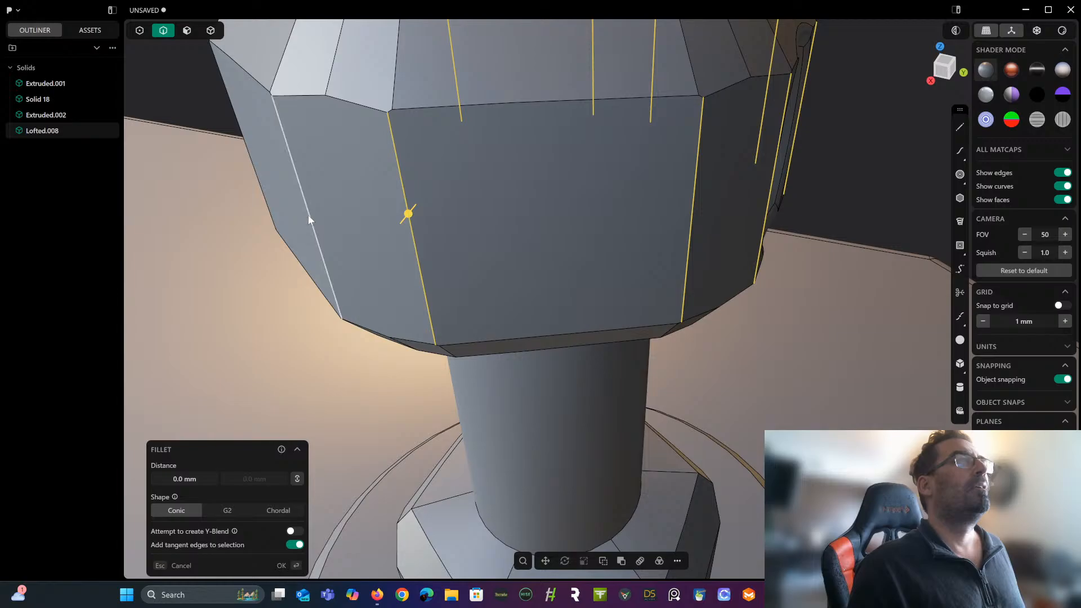
pyautogui.click(309, 215)
pyautogui.moveTo(299, 220); pyautogui.dragTo(692, 196, button='middle')
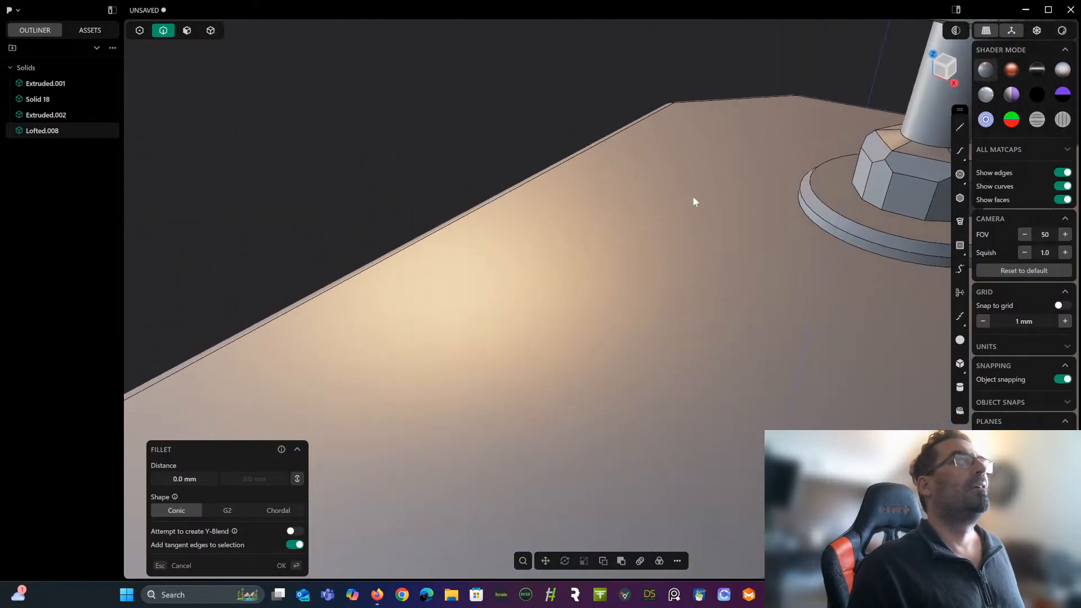
pyautogui.moveTo(692, 196); pyautogui.dragTo(288, 345, button='right')
pyautogui.scroll(6, 297, 319)
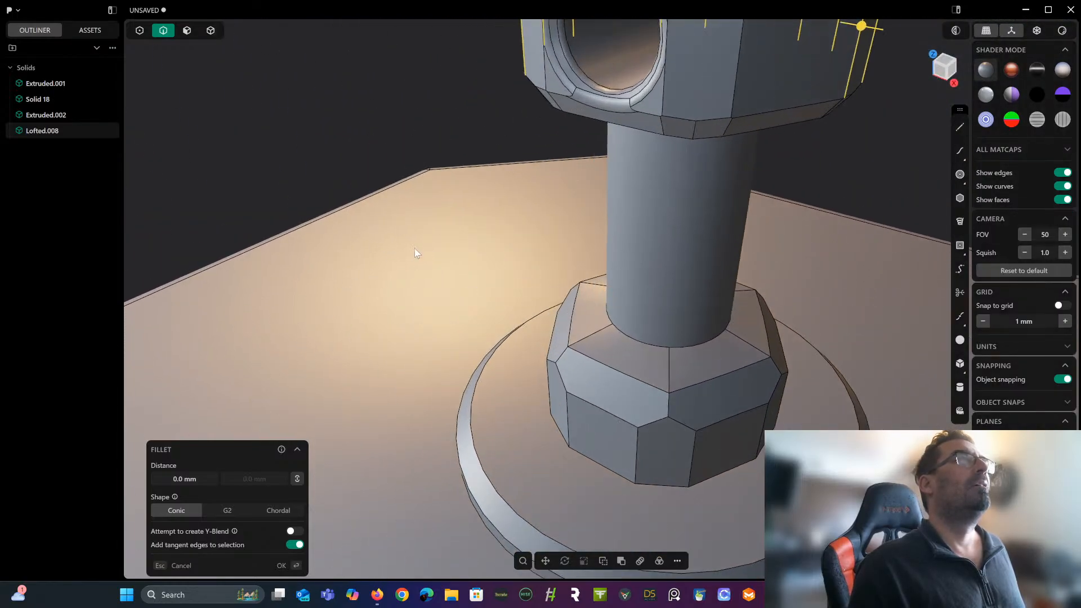
pyautogui.moveTo(414, 248); pyautogui.dragTo(353, 457, button='right')
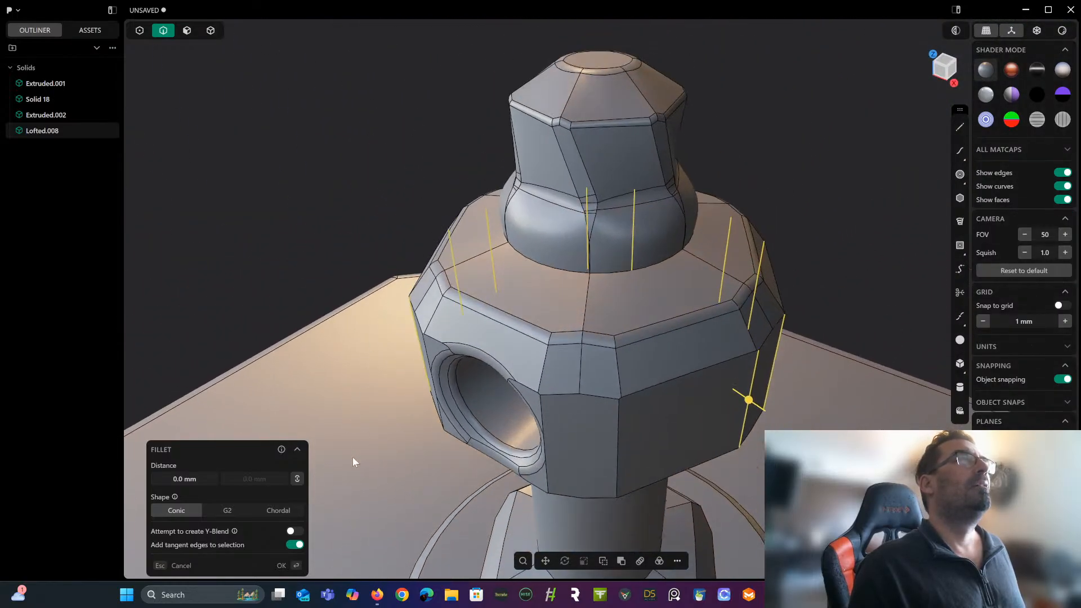
pyautogui.click(617, 443)
pyautogui.click(541, 408)
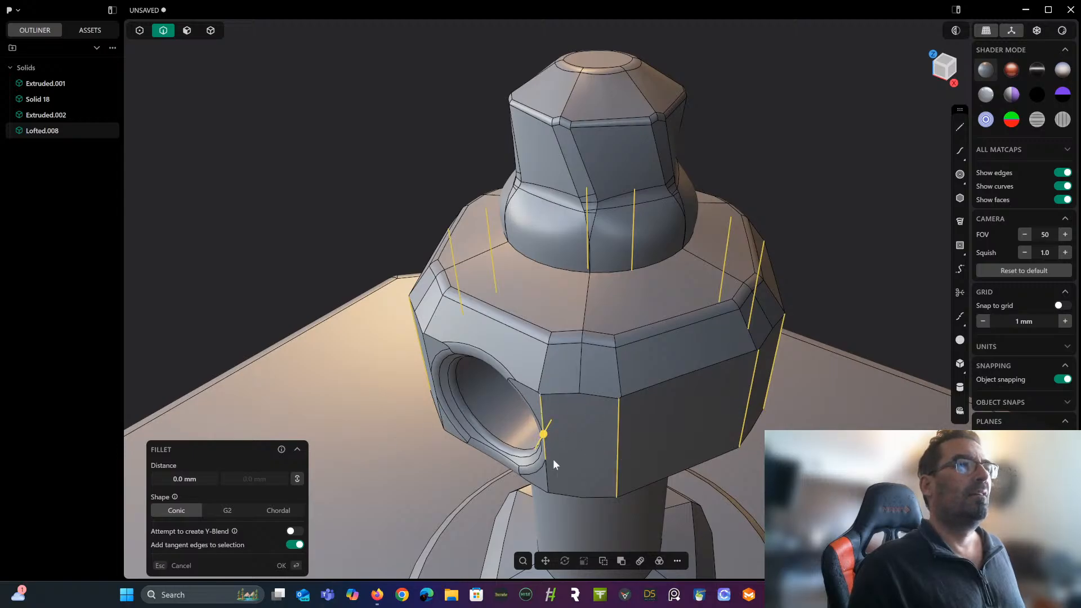
pyautogui.click(546, 475)
pyautogui.moveTo(546, 473); pyautogui.dragTo(681, 387, button='right')
pyautogui.moveTo(631, 398); pyautogui.dragTo(720, 368, button='middle')
pyautogui.scroll(-3, 720, 370)
pyautogui.moveTo(720, 371); pyautogui.dragTo(515, 467, button='right')
pyautogui.scroll(4, 579, 384)
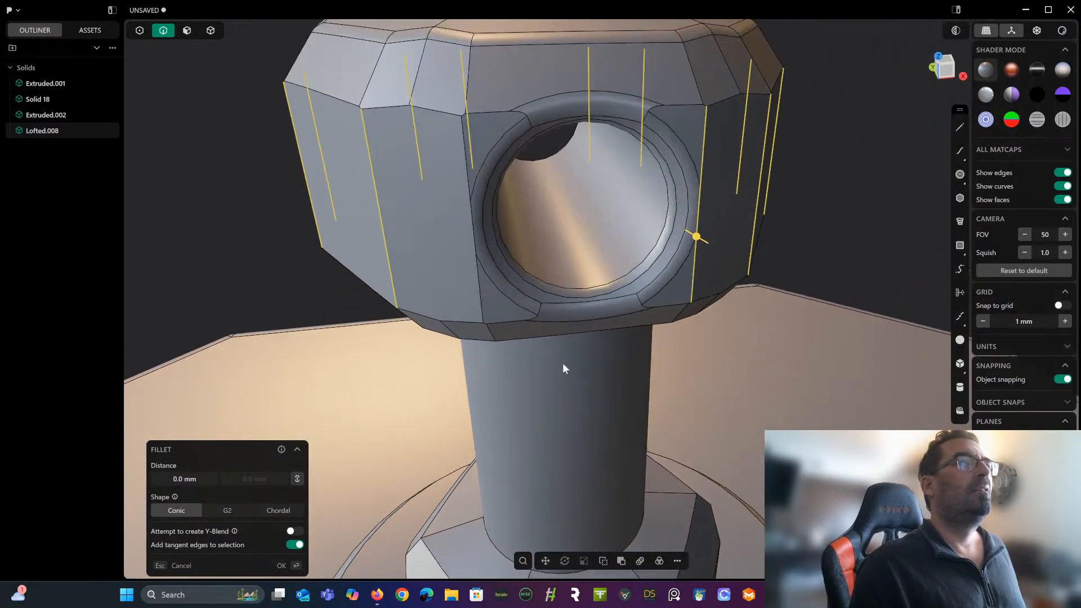
pyautogui.click(482, 298)
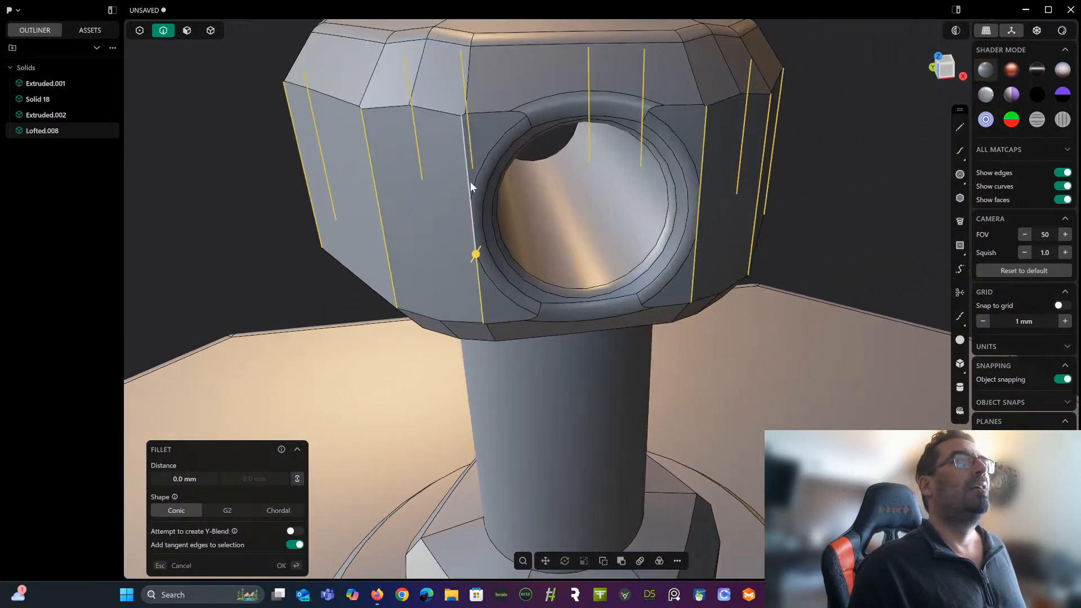
pyautogui.click(467, 180)
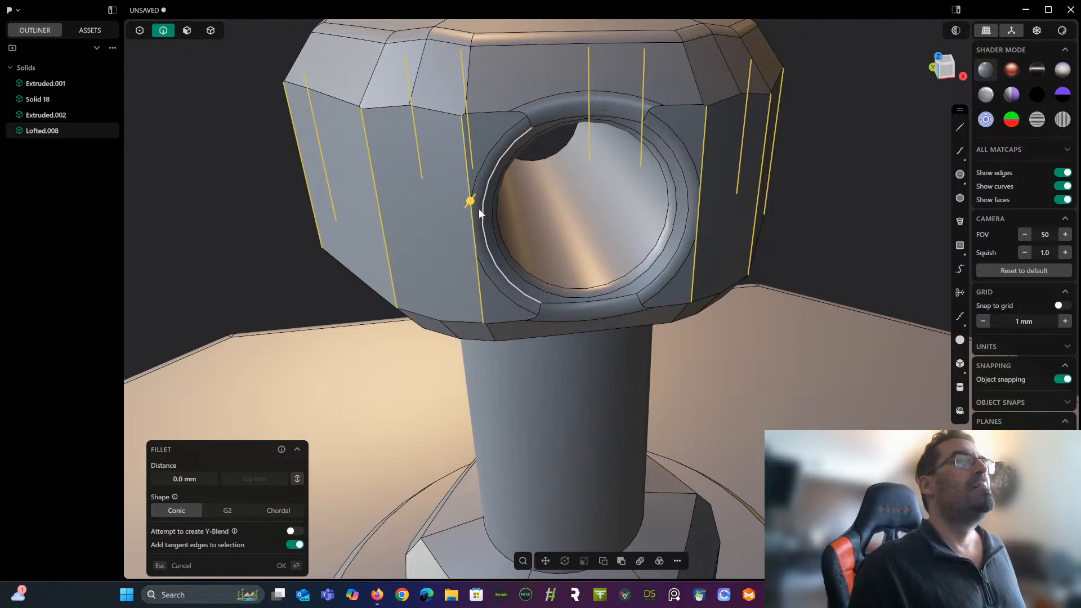
pyautogui.moveTo(476, 213); pyautogui.dragTo(460, 220, button='middle')
pyautogui.moveTo(467, 208); pyautogui.dragTo(467, 212)
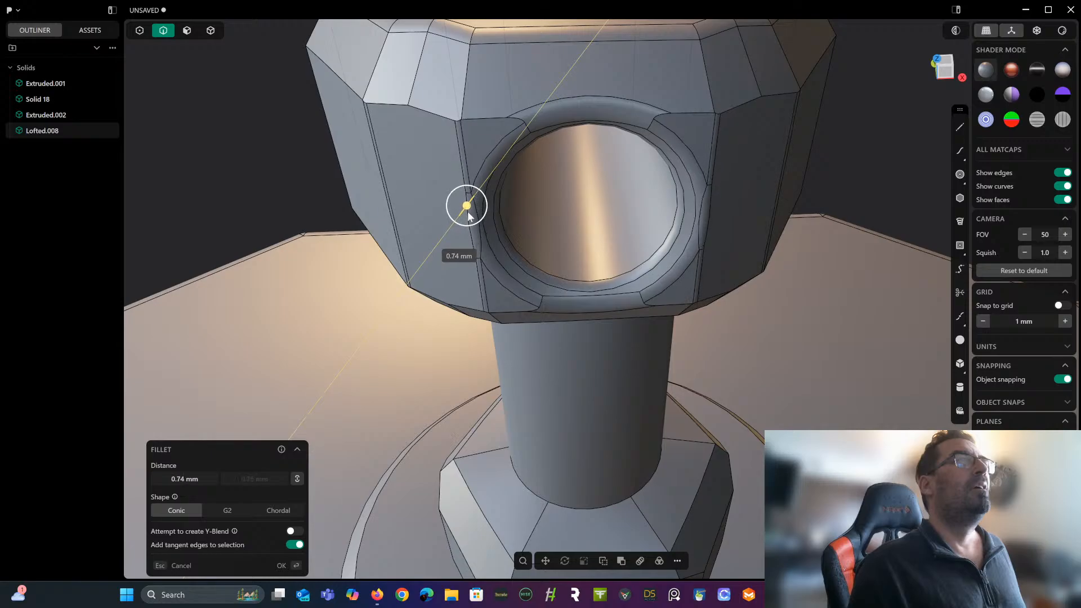
pyautogui.click(252, 117)
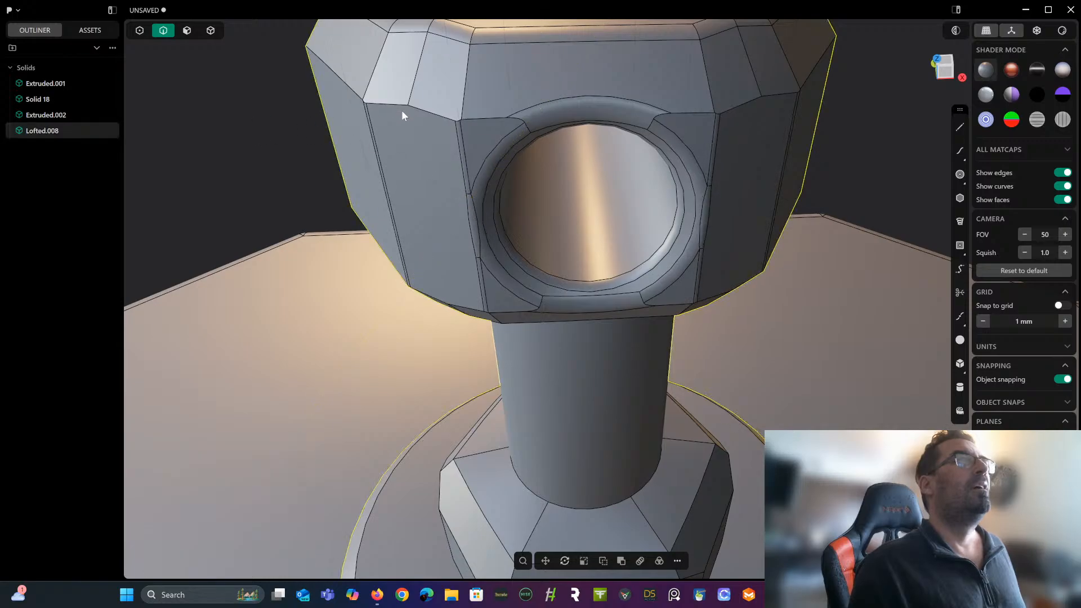
# Fillet the edge loop between the large block's vertical sides and its upper bevel, on both sides of the openings, with a distance of 0.88 mm.
pyautogui.click(457, 119)
pyautogui.press('f')
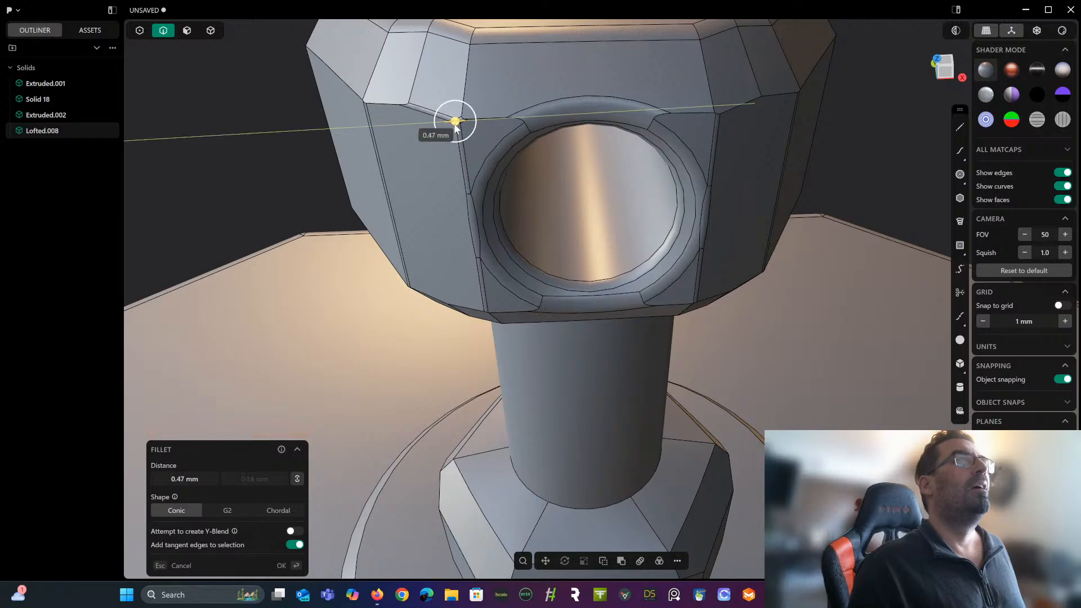
pyautogui.click(259, 106)
pyautogui.hotkey('ctrl', 'z')
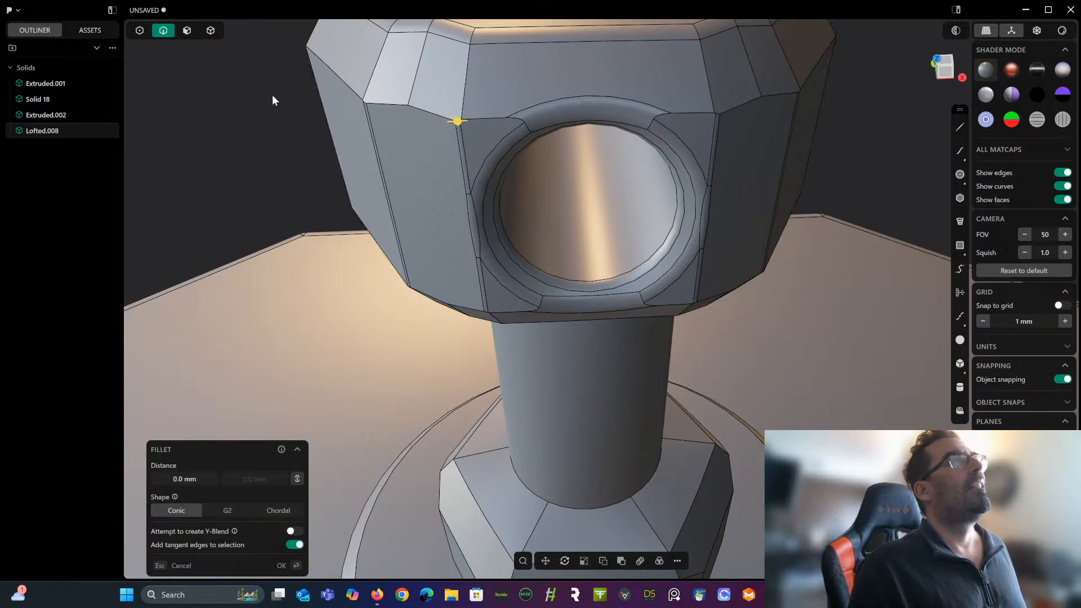
pyautogui.click(402, 111)
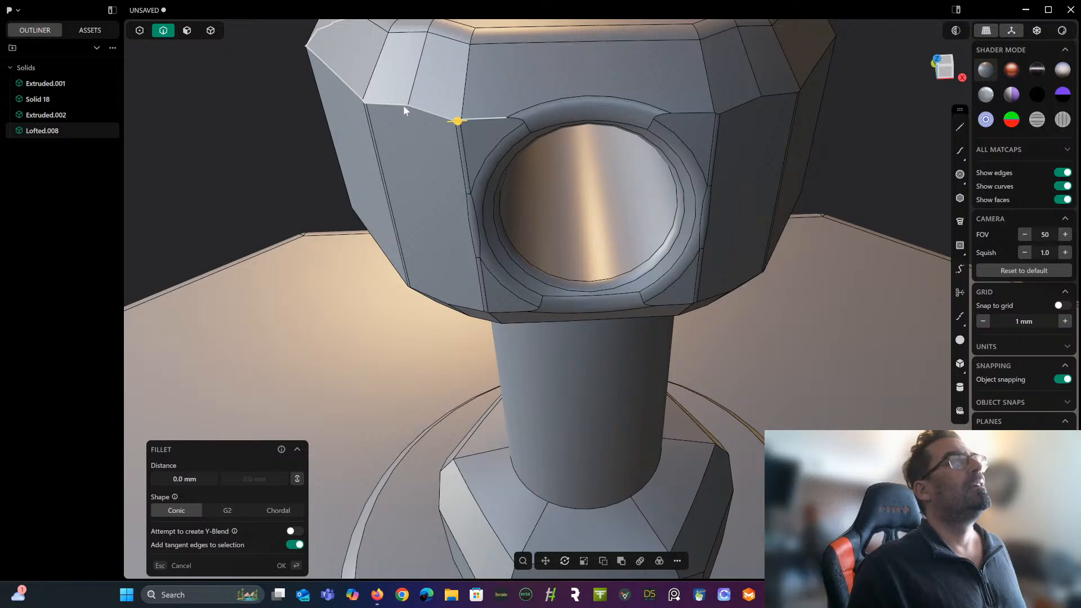
pyautogui.click(722, 112)
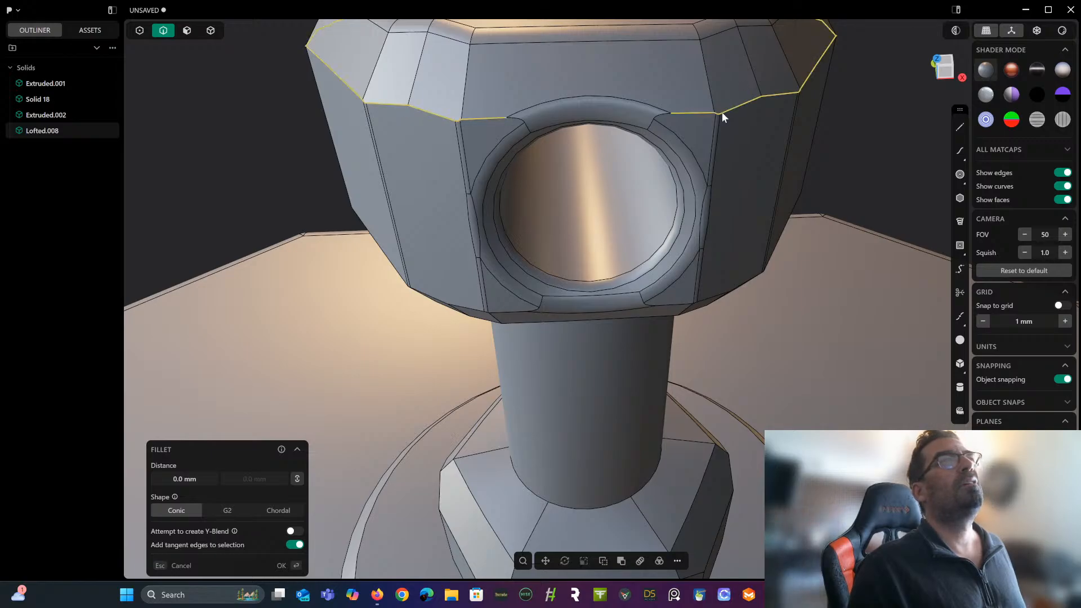
pyautogui.moveTo(722, 112); pyautogui.dragTo(469, 152, button='middle')
pyautogui.scroll(5, 546, 147)
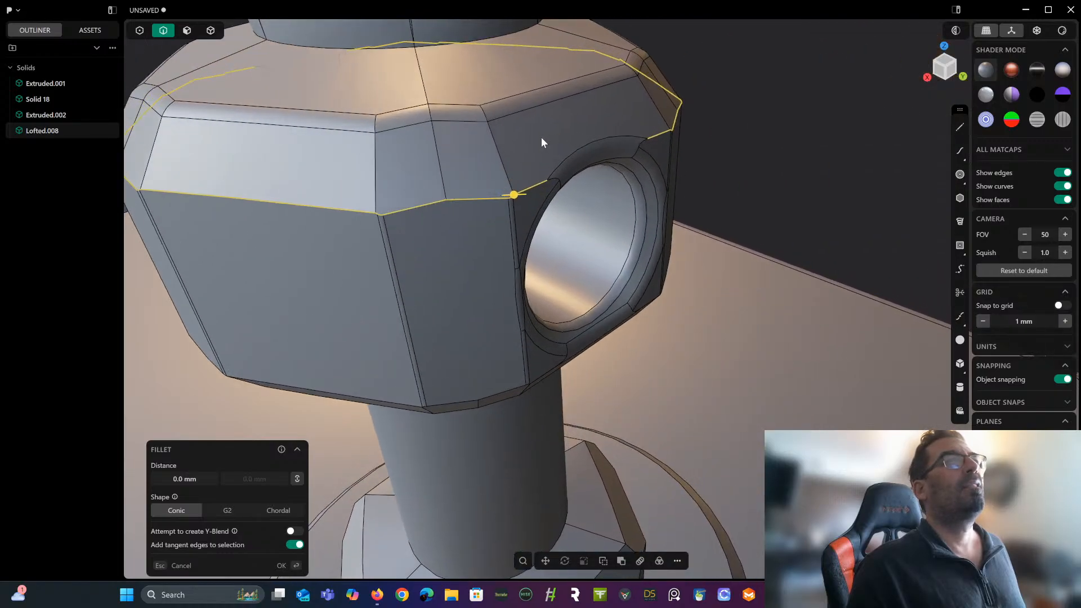
pyautogui.moveTo(526, 213); pyautogui.dragTo(559, 209)
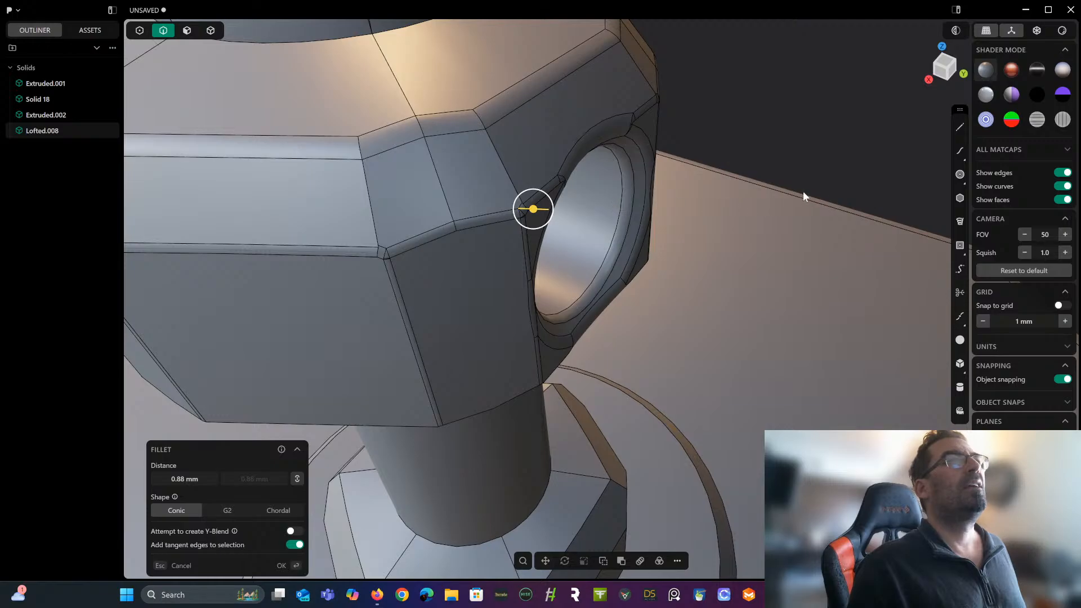
pyautogui.moveTo(803, 191); pyautogui.dragTo(705, 257, button='middle')
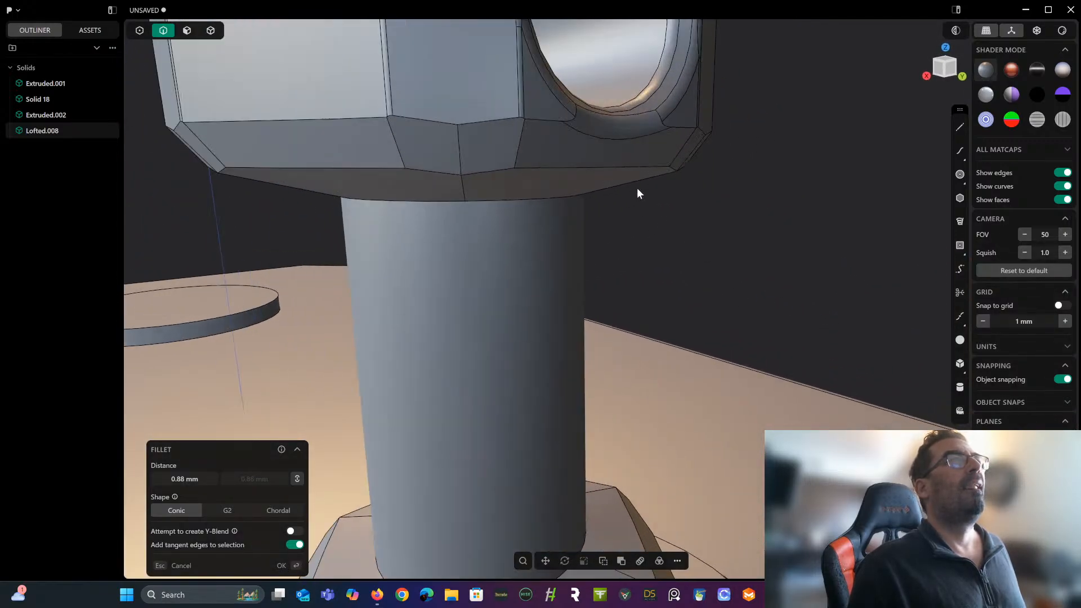
pyautogui.press('Return')
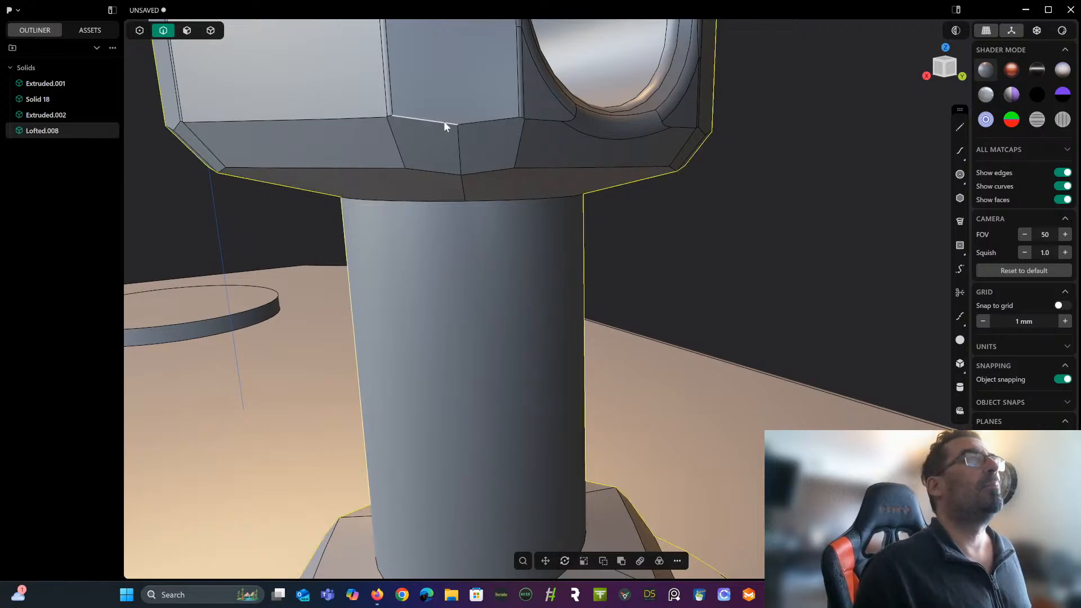
# Fillet the edge loop between the large block's vertical sides and its lower bevel with a distance of 1.12 mm.
pyautogui.click(488, 121)
pyautogui.press('f')
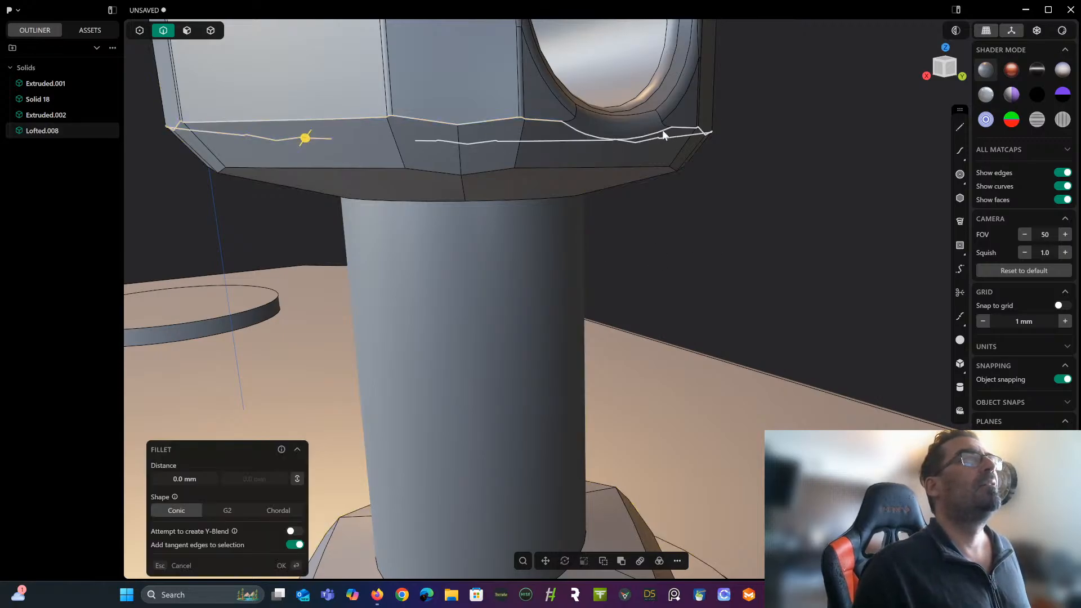
pyautogui.click(608, 141)
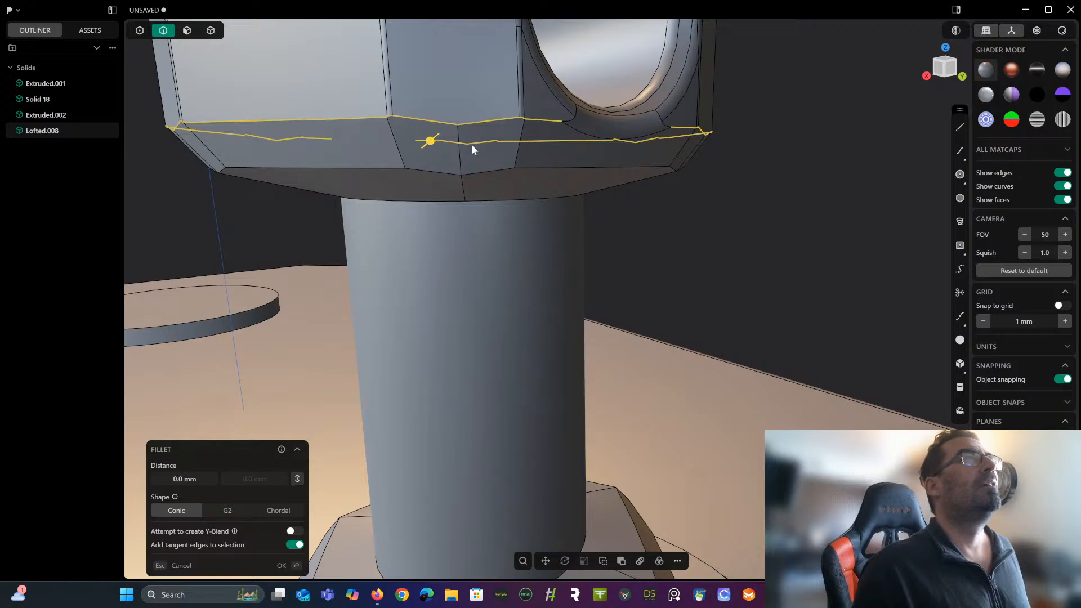
pyautogui.moveTo(433, 147); pyautogui.dragTo(541, 192, button='middle')
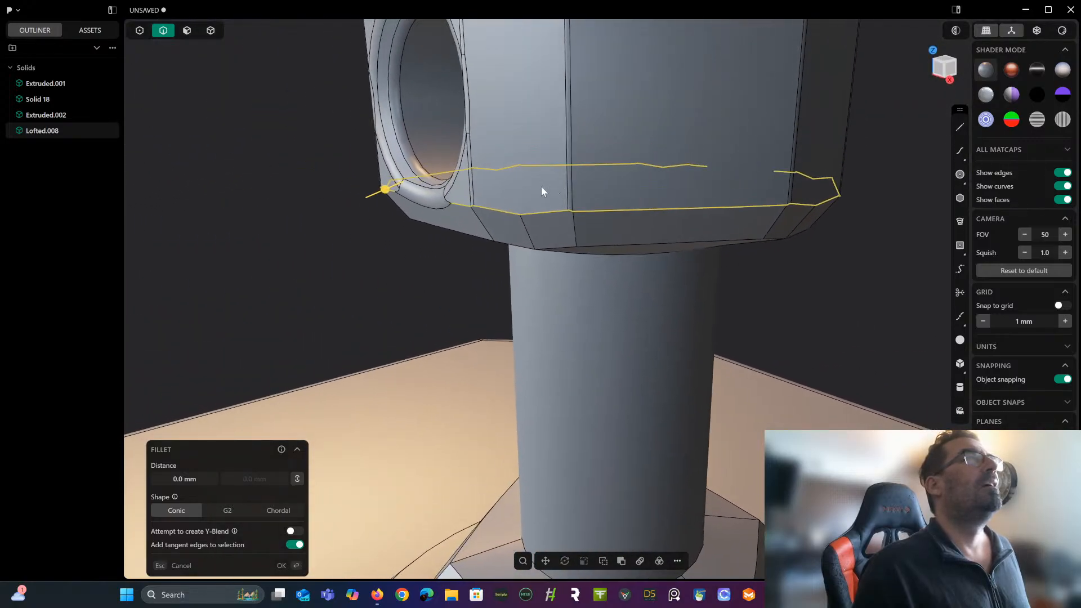
pyautogui.moveTo(386, 191); pyautogui.dragTo(375, 195)
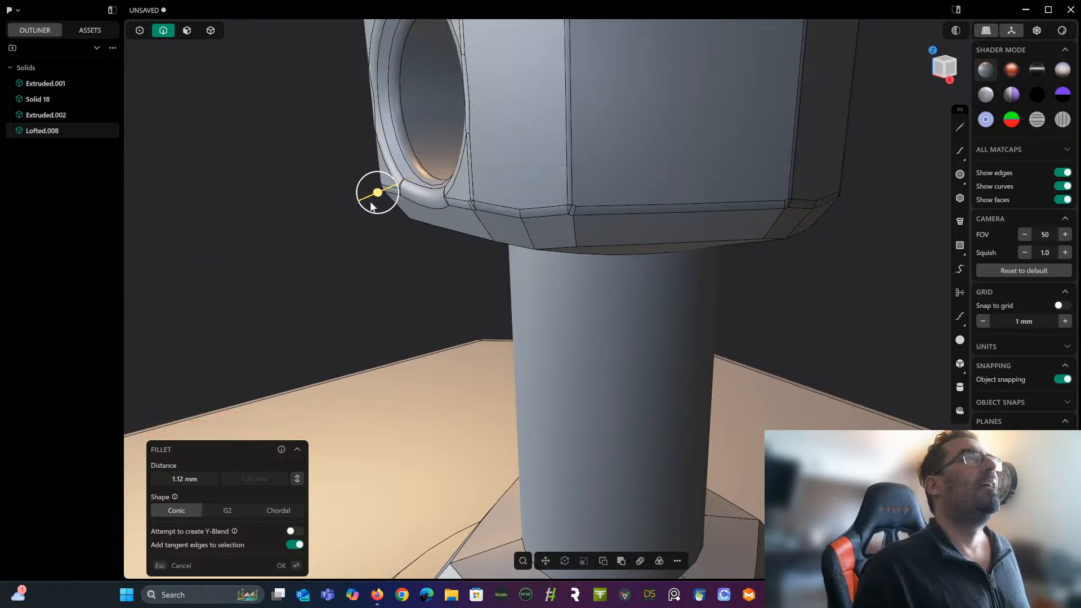
pyautogui.rightClick(350, 228)
# Fillet the edge loop between the large block's lower bevel and its sloped underside with a distance of 1.19 mm.
pyautogui.moveTo(350, 228); pyautogui.dragTo(339, 174, button='middle')
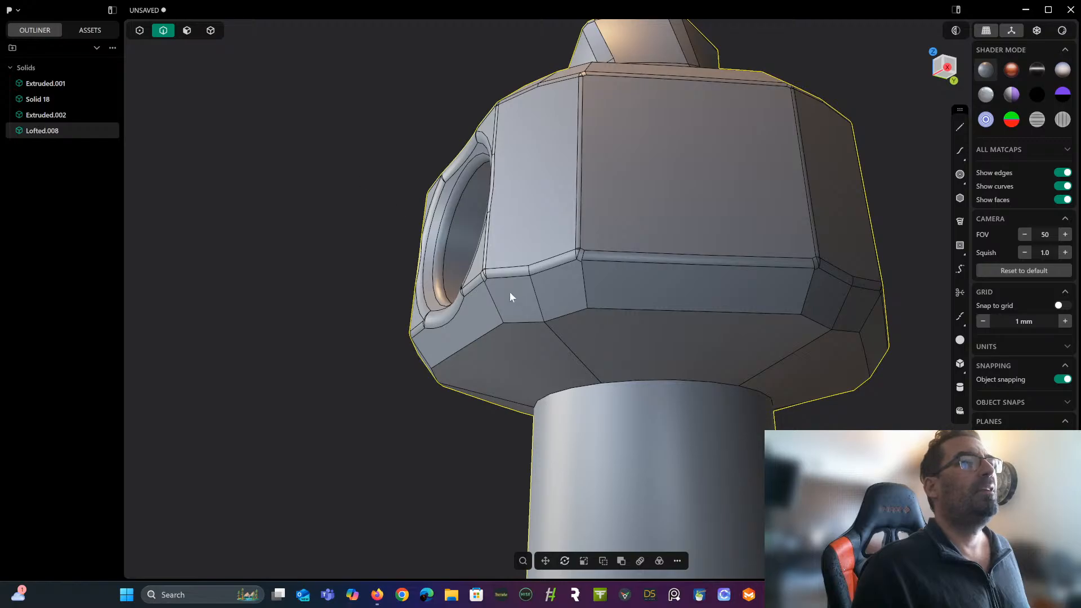
pyautogui.click(521, 322)
pyautogui.press('f')
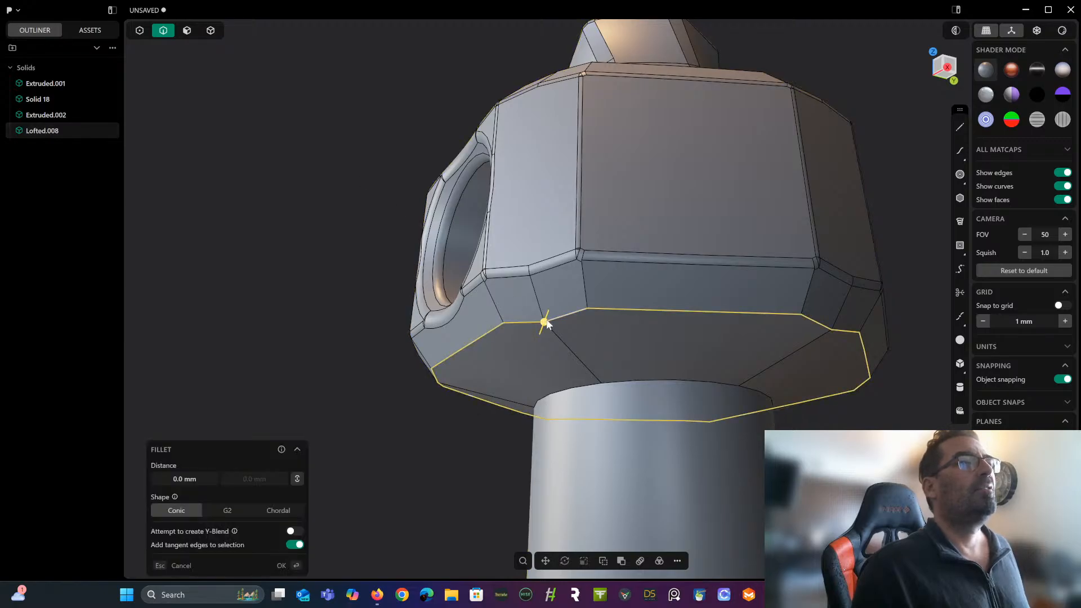
pyautogui.moveTo(545, 323); pyautogui.dragTo(543, 334)
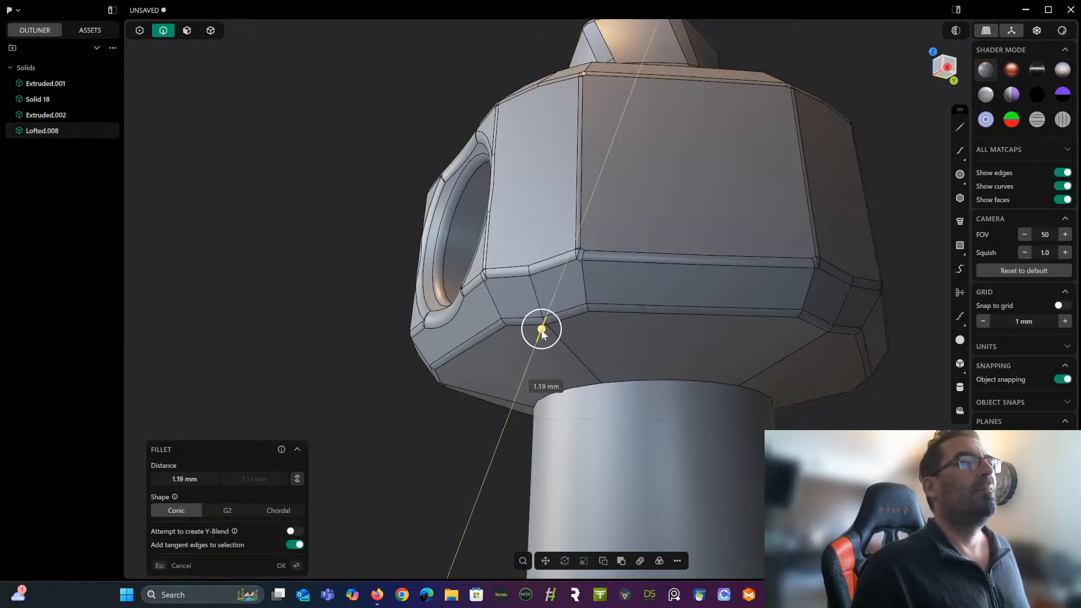
pyautogui.press('Return')
pyautogui.scroll(-5, 345, 385)
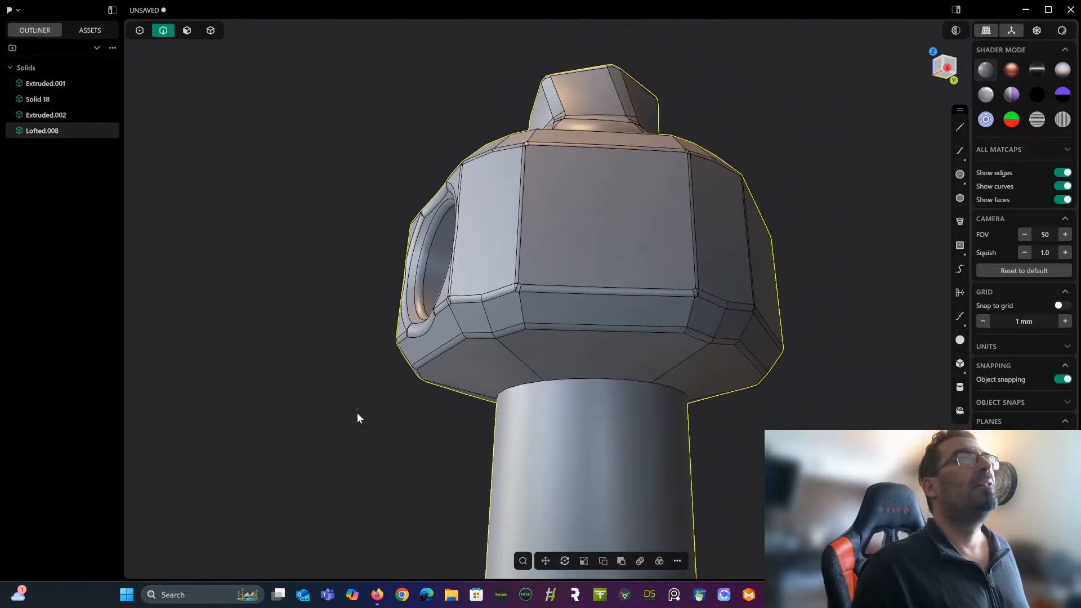
# Fillet the edge loop between the small lower block's upper bevel and its sloped top around the shaft.
pyautogui.moveTo(357, 413); pyautogui.dragTo(377, 329, button='middle')
pyautogui.keyDown('shift'); pyautogui.moveTo(402, 392); pyautogui.dragTo(383, 267, button='middle'); pyautogui.keyUp('shift')
pyautogui.keyDown('shift'); pyautogui.moveTo(403, 359); pyautogui.dragTo(386, 257, button='middle'); pyautogui.keyUp('shift')
pyautogui.click(791, 252)
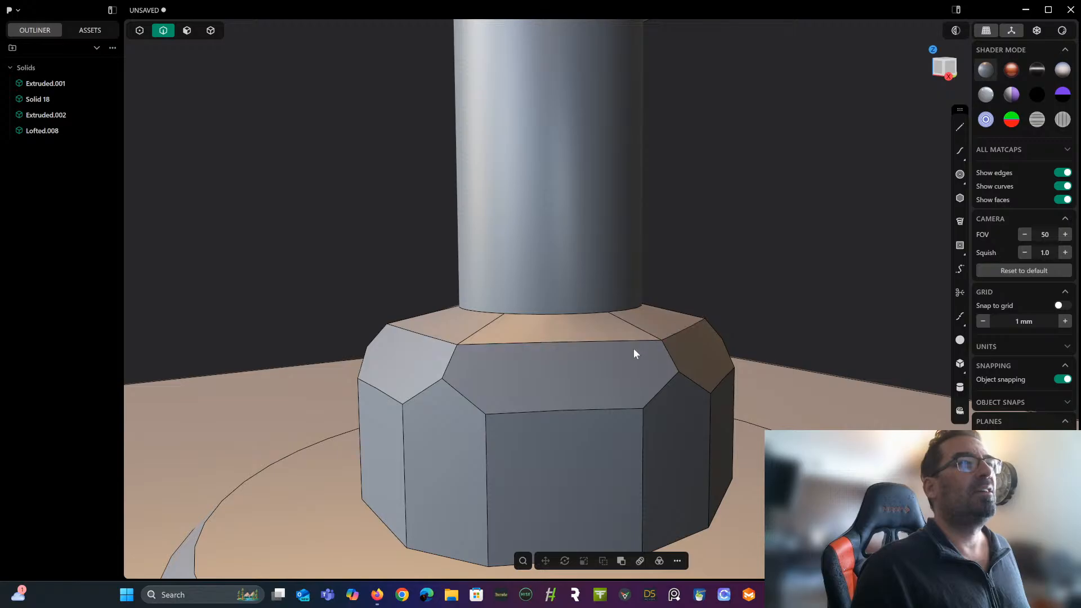
pyautogui.click(673, 334)
pyautogui.press('f')
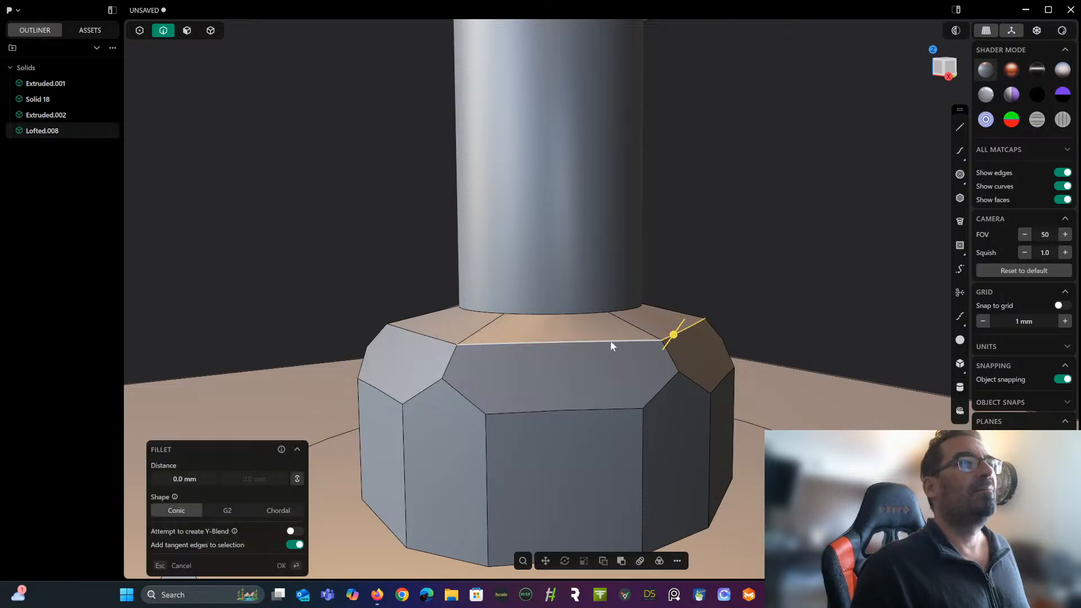
pyautogui.moveTo(437, 329); pyautogui.dragTo(555, 332, button='middle')
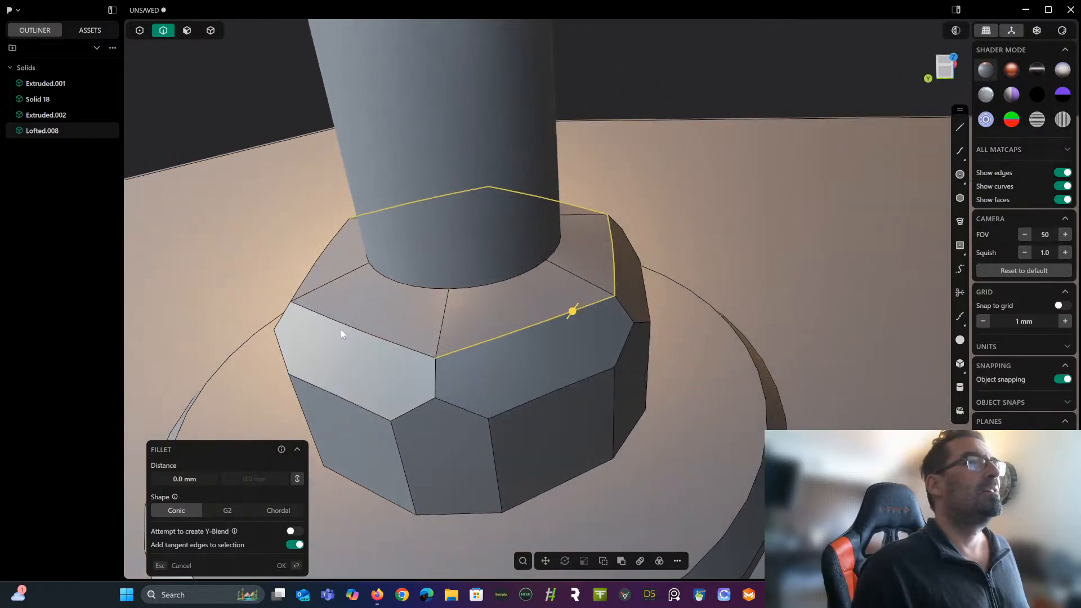
pyautogui.moveTo(343, 327); pyautogui.dragTo(557, 323, button='middle')
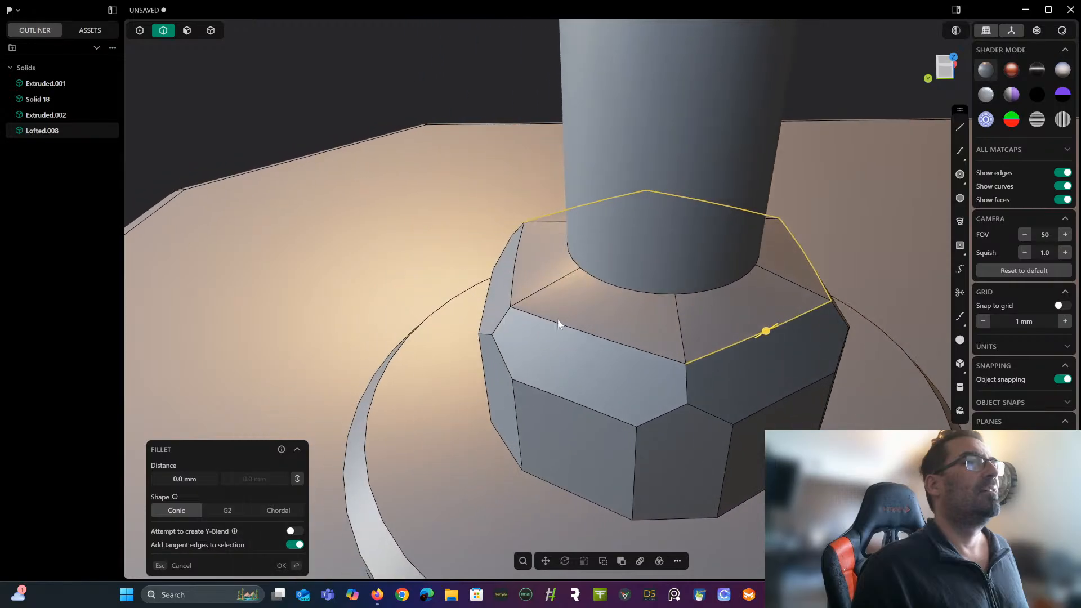
pyautogui.click(563, 327)
pyautogui.click(514, 276)
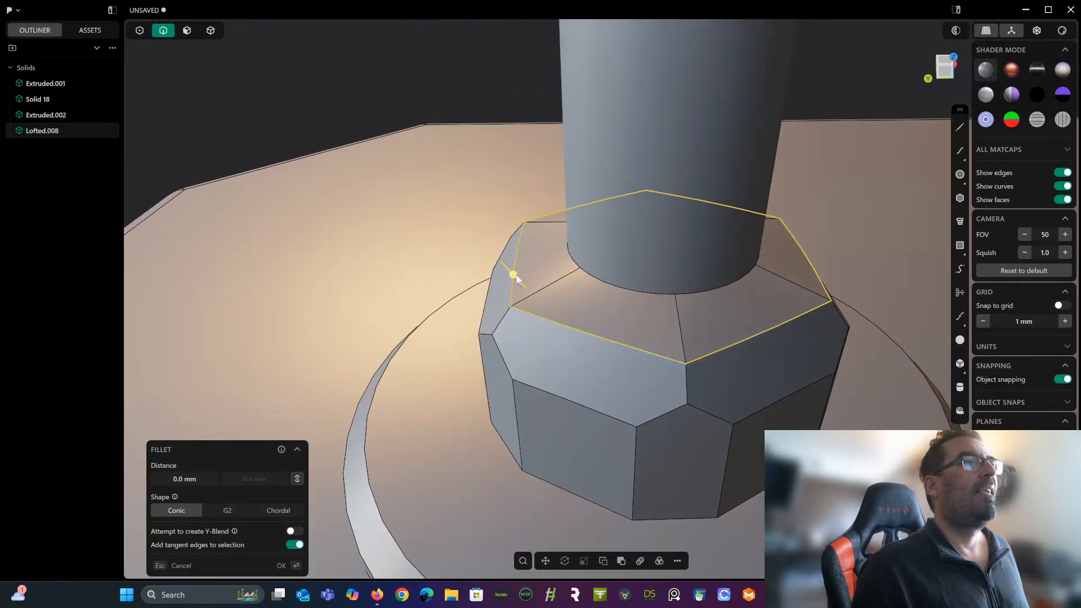
pyautogui.moveTo(513, 275); pyautogui.dragTo(439, 220)
pyautogui.press('Return')
# Fillet the lower edge of the rounded strip around the small block's sloped top with a distance of 0.18 mm.
pyautogui.moveTo(452, 212); pyautogui.dragTo(673, 170, button='middle')
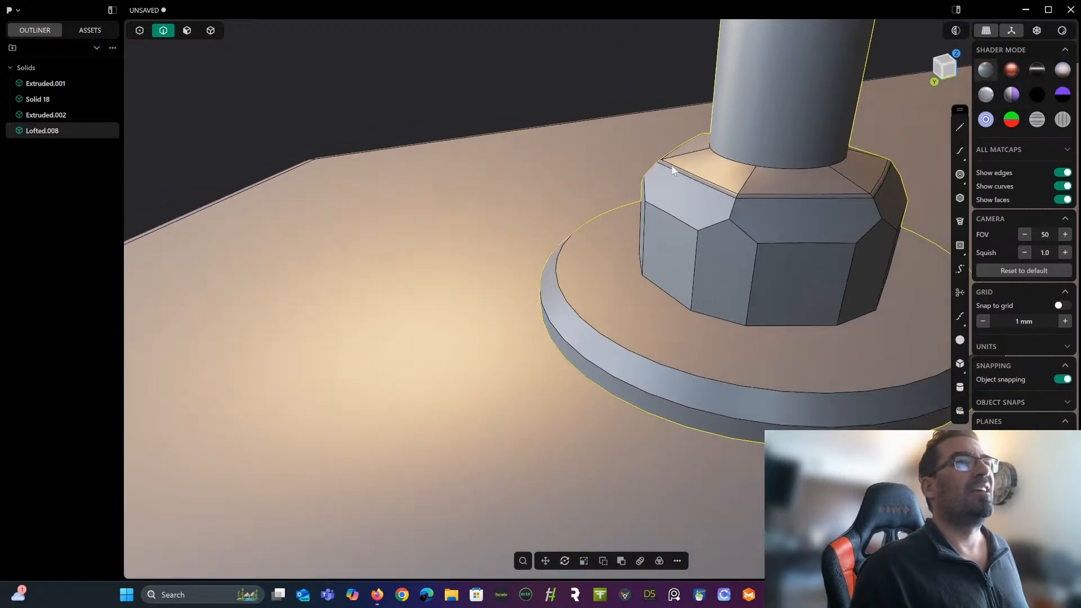
pyautogui.click(731, 197)
pyautogui.press('f')
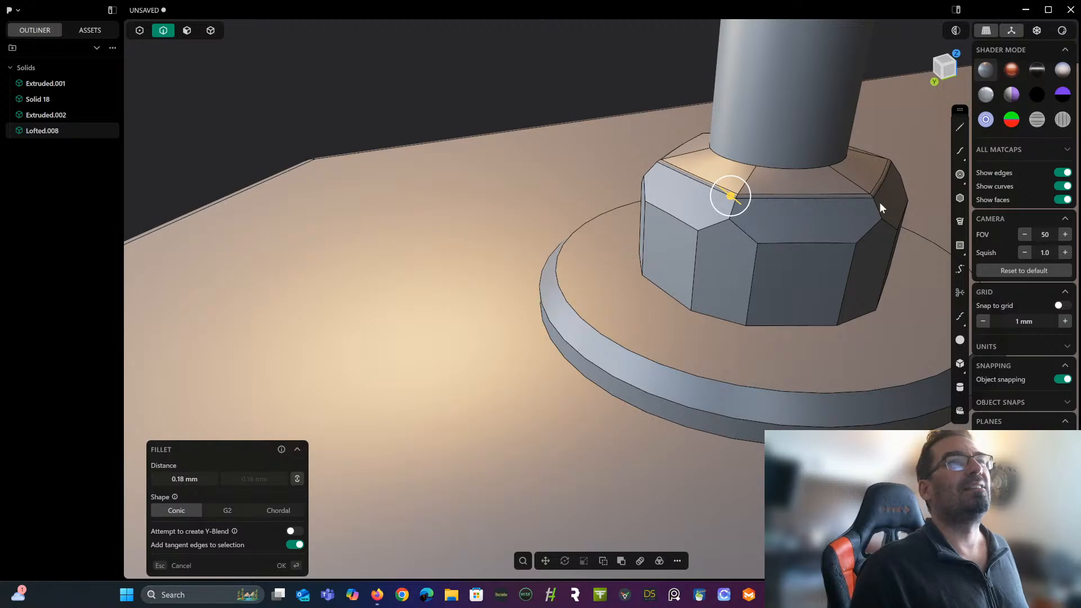
pyautogui.scroll(3, 845, 203)
pyautogui.press('Return')
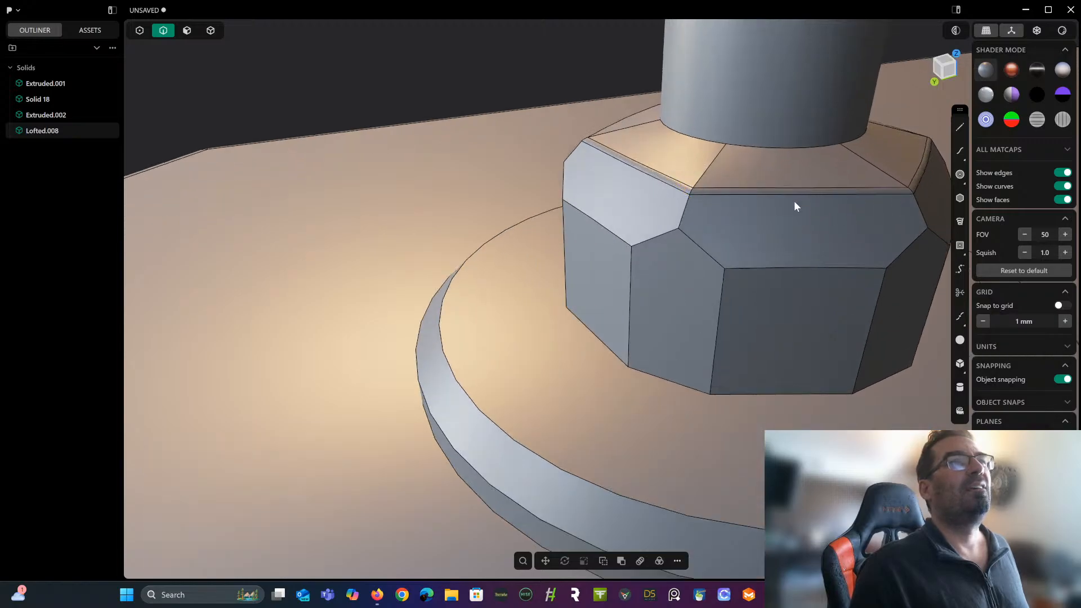
# Fillet all vertical corner edges around the small lower block with a distance of 2.02 mm.
pyautogui.moveTo(794, 202); pyautogui.dragTo(742, 311, button='middle')
pyautogui.click(729, 319)
pyautogui.press('f')
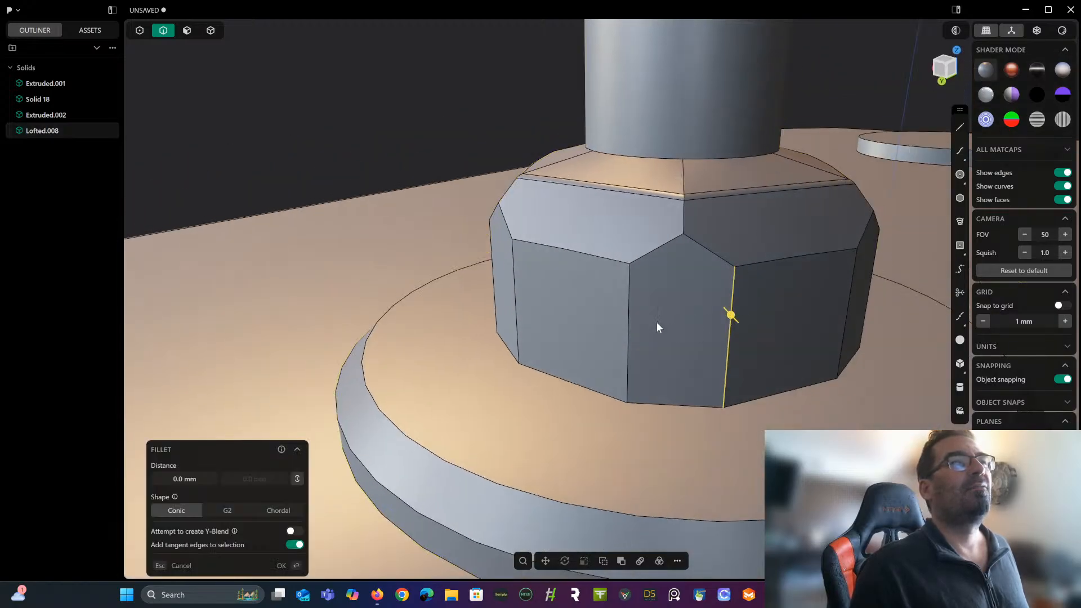
pyautogui.keyDown('alt'); pyautogui.click(630, 326); pyautogui.keyUp('alt')
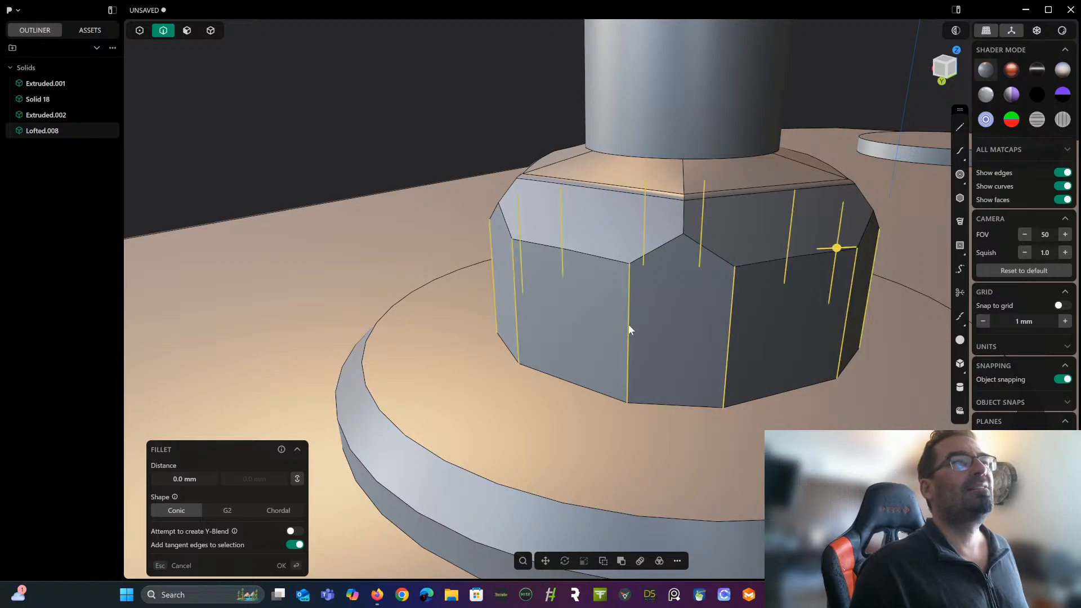
pyautogui.moveTo(836, 254); pyautogui.dragTo(849, 249)
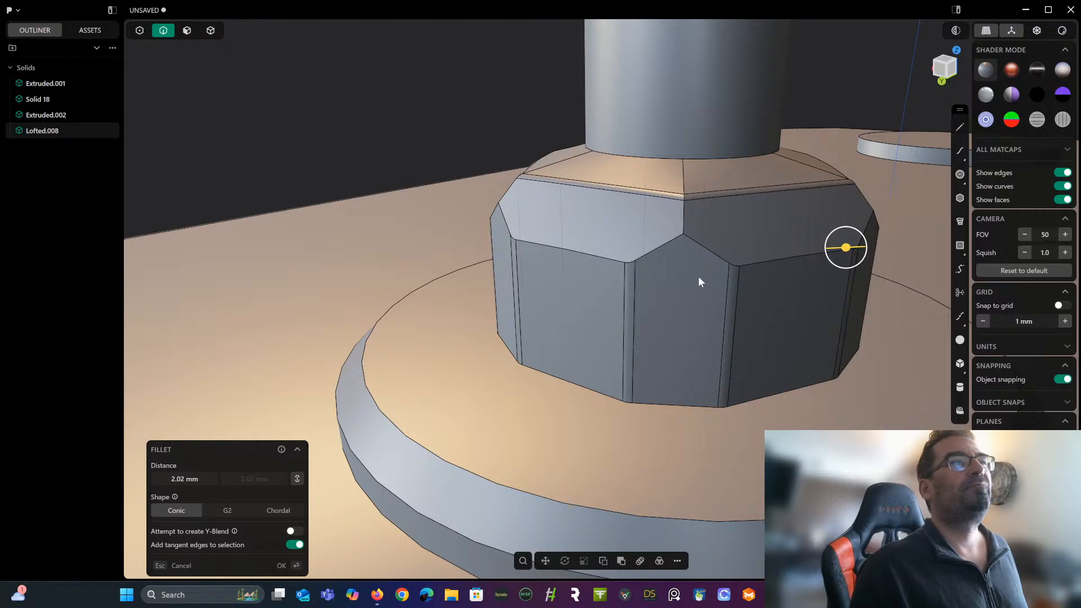
pyautogui.press('Return')
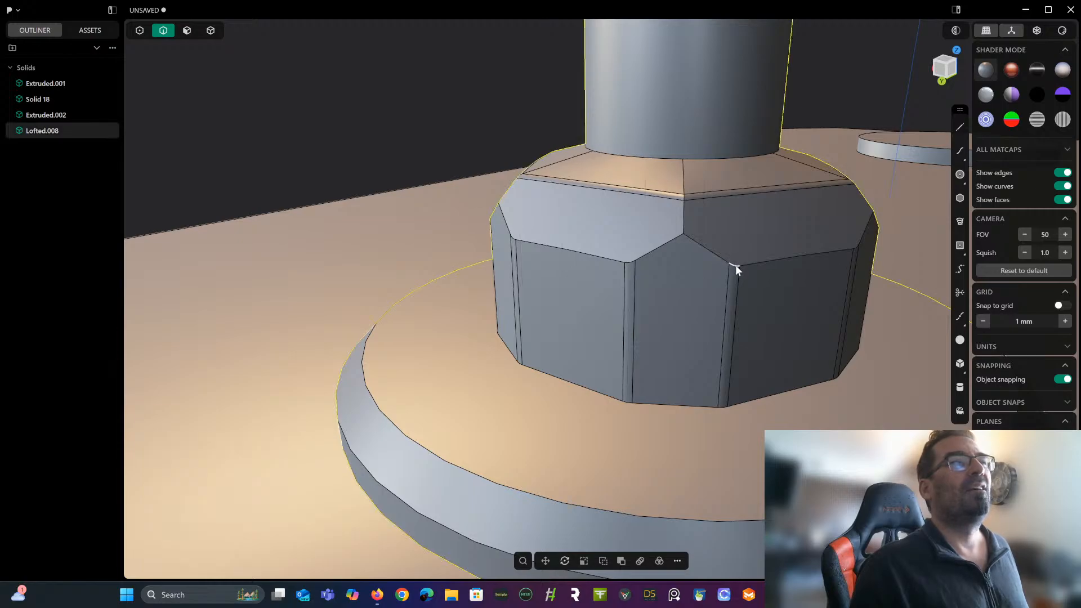
# Fillet the complete edge loop between the small block's vertical sides and its upper bevel with a distance of 1.56 mm.
pyautogui.click(734, 264)
pyautogui.press('f')
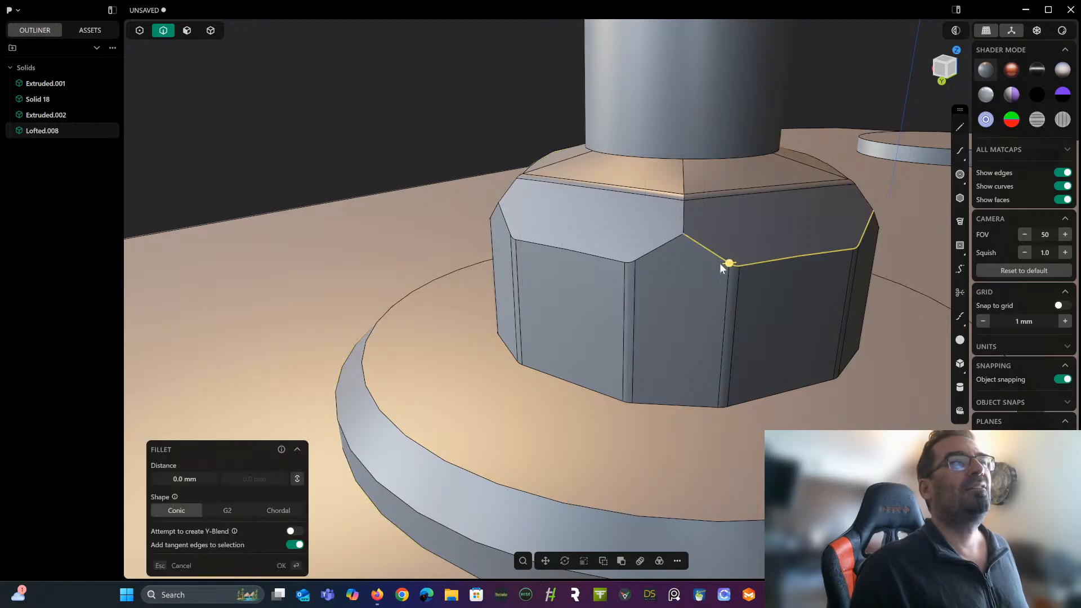
pyautogui.click(631, 261)
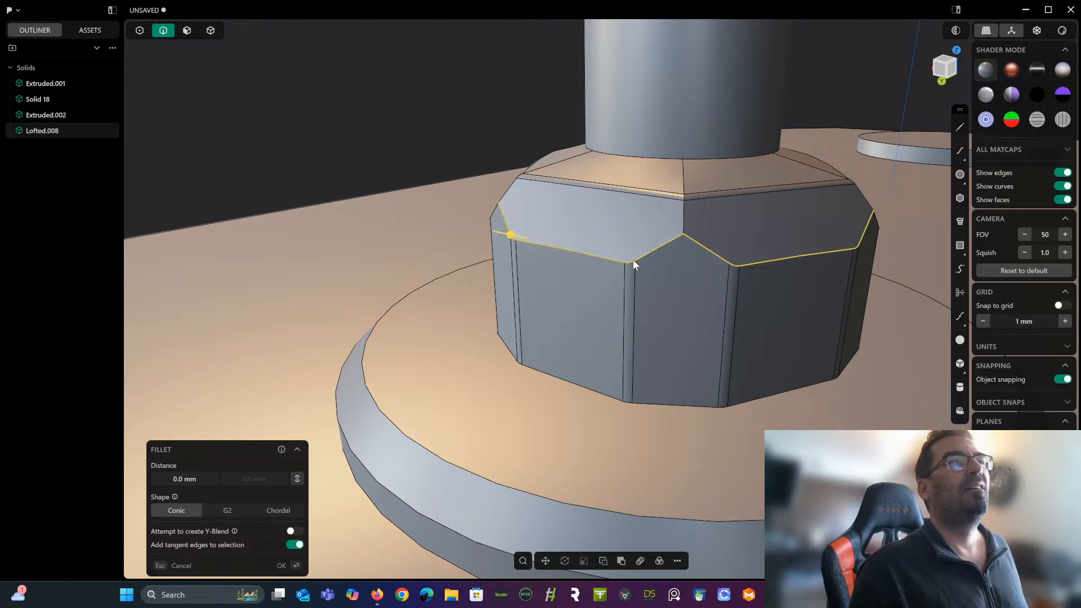
pyautogui.moveTo(632, 258); pyautogui.dragTo(606, 268, button='middle')
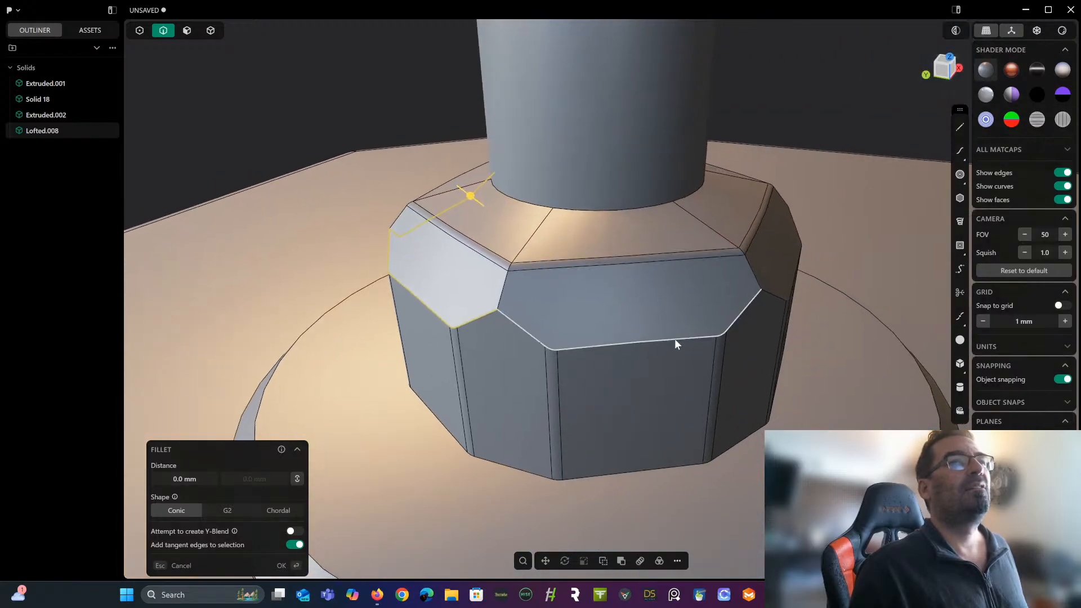
pyautogui.click(676, 338)
pyautogui.moveTo(754, 312); pyautogui.dragTo(542, 289, button='middle')
pyautogui.moveTo(629, 302); pyautogui.dragTo(579, 325, button='middle')
pyautogui.moveTo(683, 285); pyautogui.dragTo(578, 314, button='middle')
pyautogui.click(592, 283)
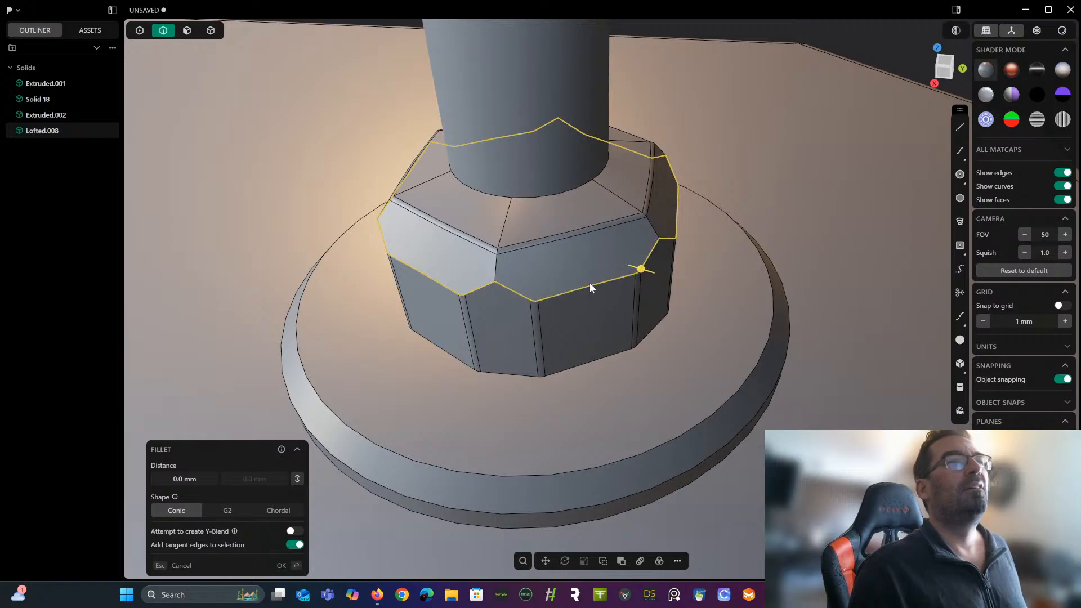
pyautogui.moveTo(642, 270); pyautogui.dragTo(650, 271)
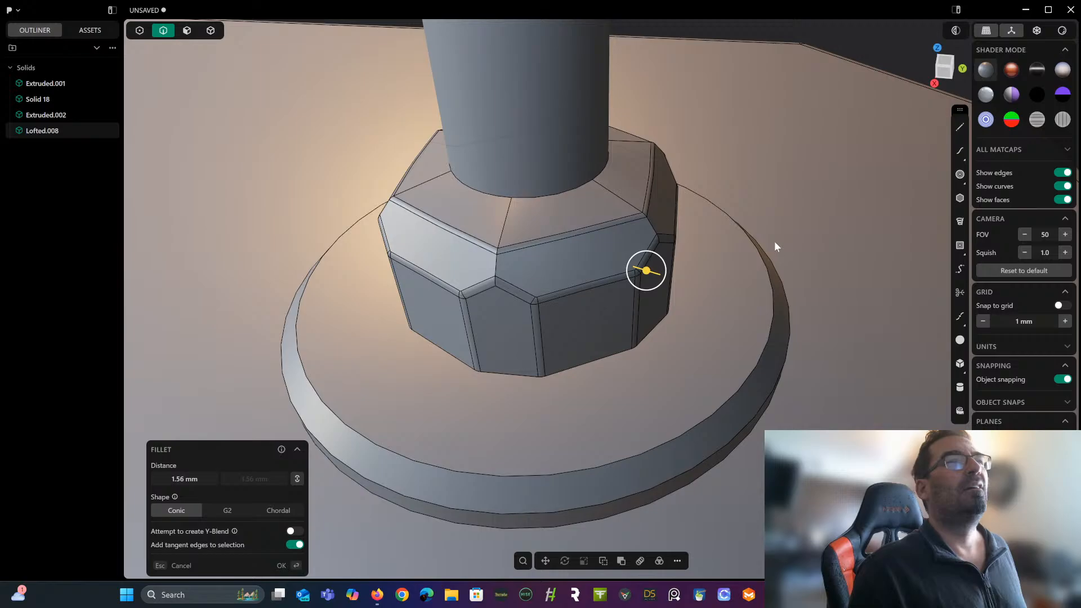
pyautogui.press('Return')
# Fillet the upper and lower rims of the round base disc's bevel with a distance of 0.71 mm.
pyautogui.scroll(-2, 775, 241)
pyautogui.moveTo(761, 253); pyautogui.dragTo(724, 250, button='middle')
pyautogui.click(738, 258)
pyautogui.press('f')
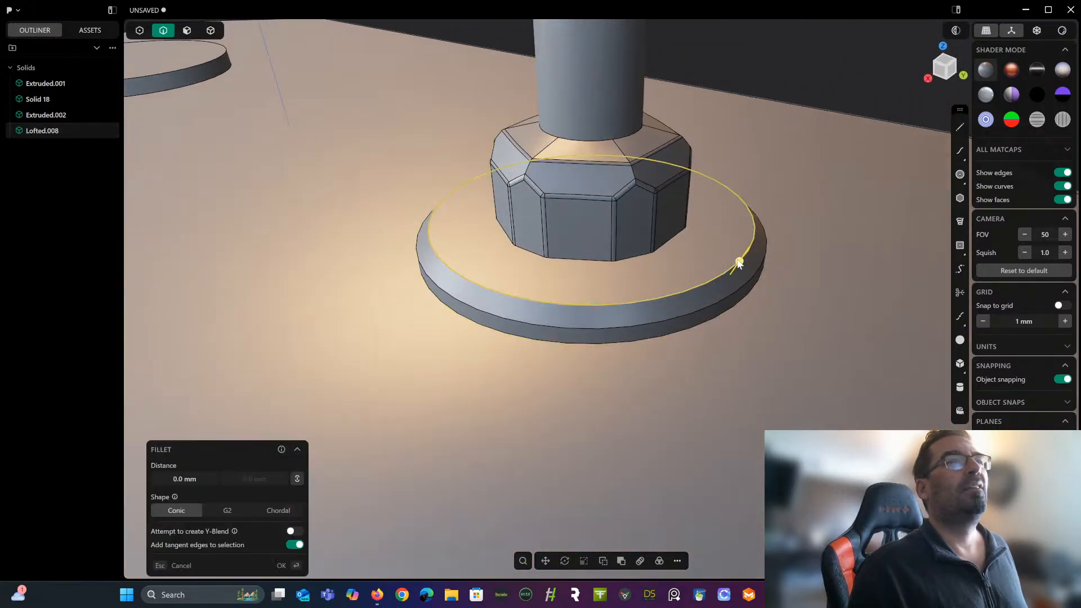
pyautogui.moveTo(744, 282); pyautogui.dragTo(746, 285)
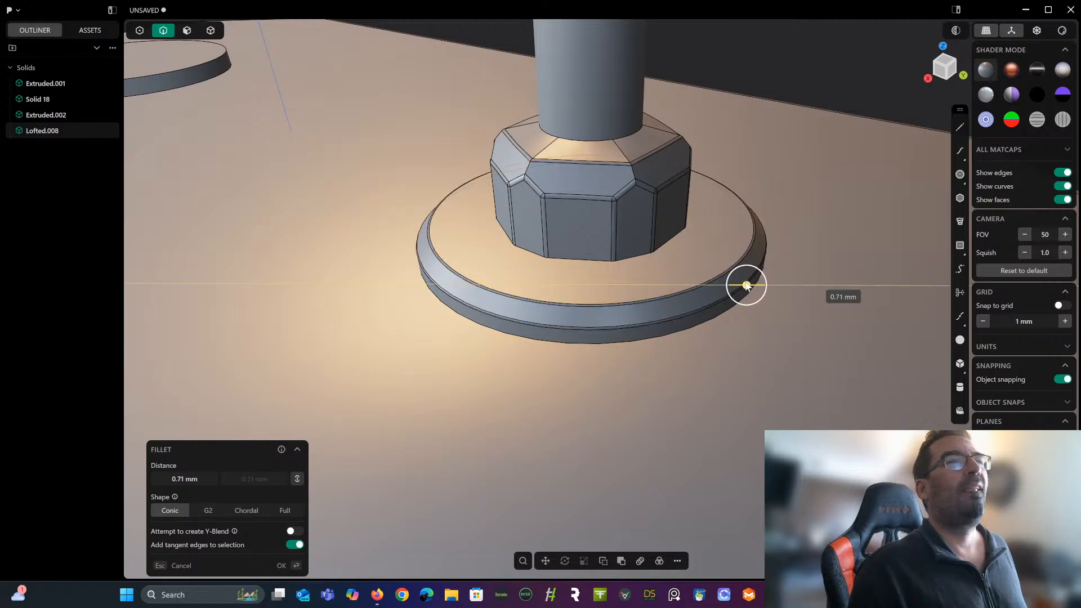
pyautogui.press('Return')
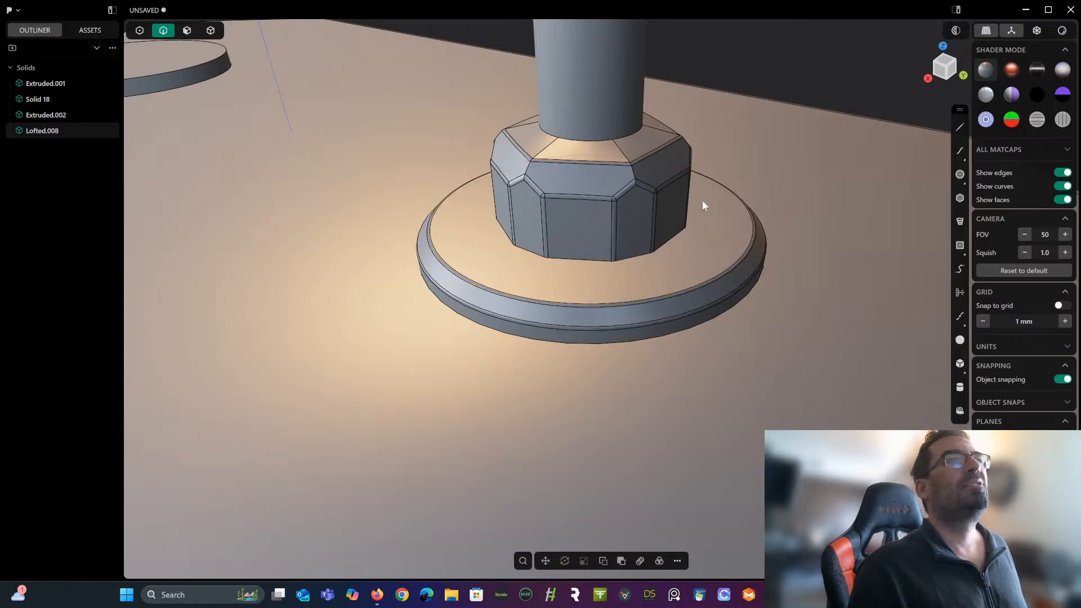
# Mirror the finished column solid across the body's central plane onto the plain disc at the other end of the roof.
pyautogui.scroll(-2, 702, 201)
pyautogui.keyDown('shift'); pyautogui.moveTo(701, 204); pyautogui.dragTo(685, 394, button='middle'); pyautogui.keyUp('shift')
pyautogui.moveTo(594, 351); pyautogui.dragTo(791, 254, button='middle')
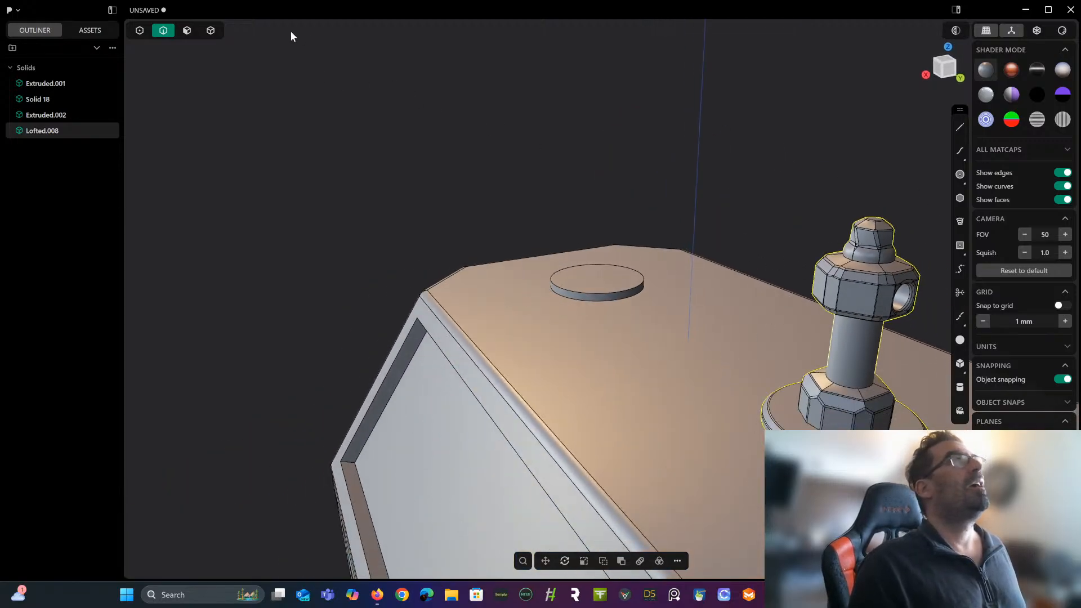
pyautogui.click(211, 31)
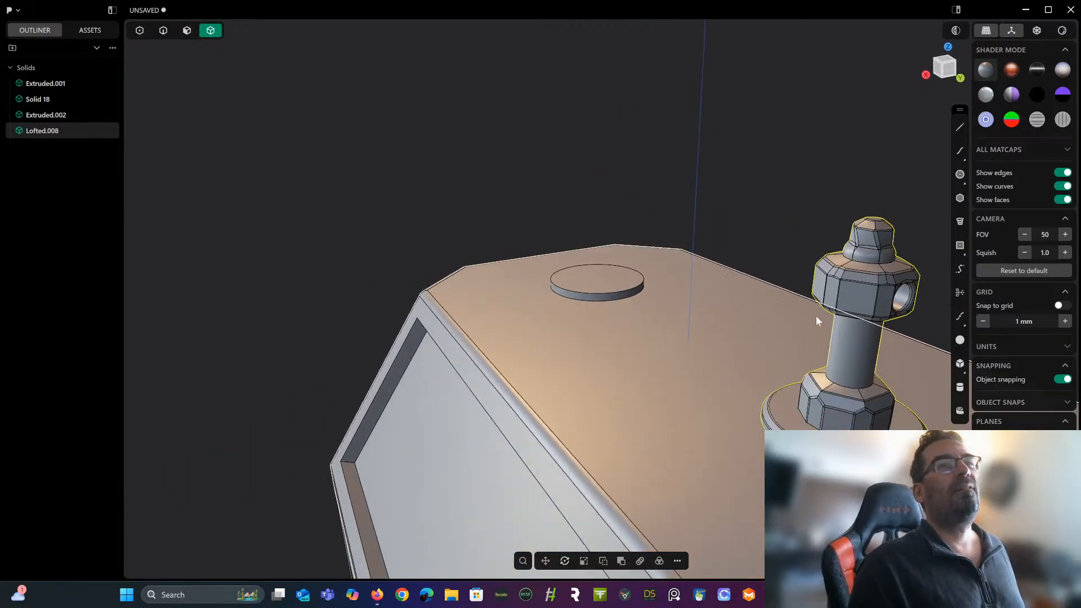
pyautogui.moveTo(863, 342); pyautogui.dragTo(829, 272, button='middle')
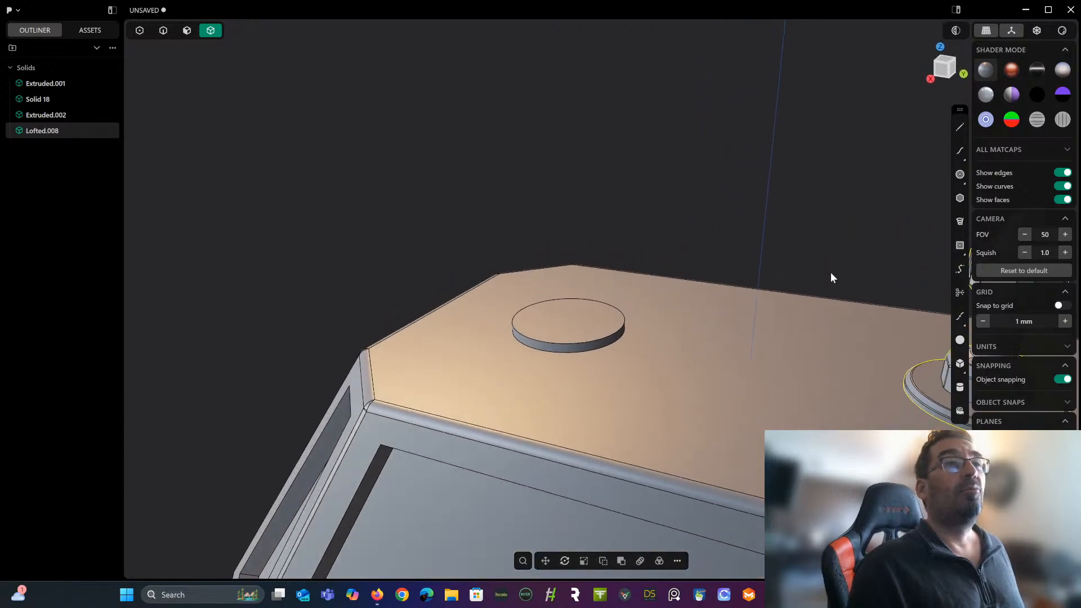
pyautogui.scroll(-3, 788, 281)
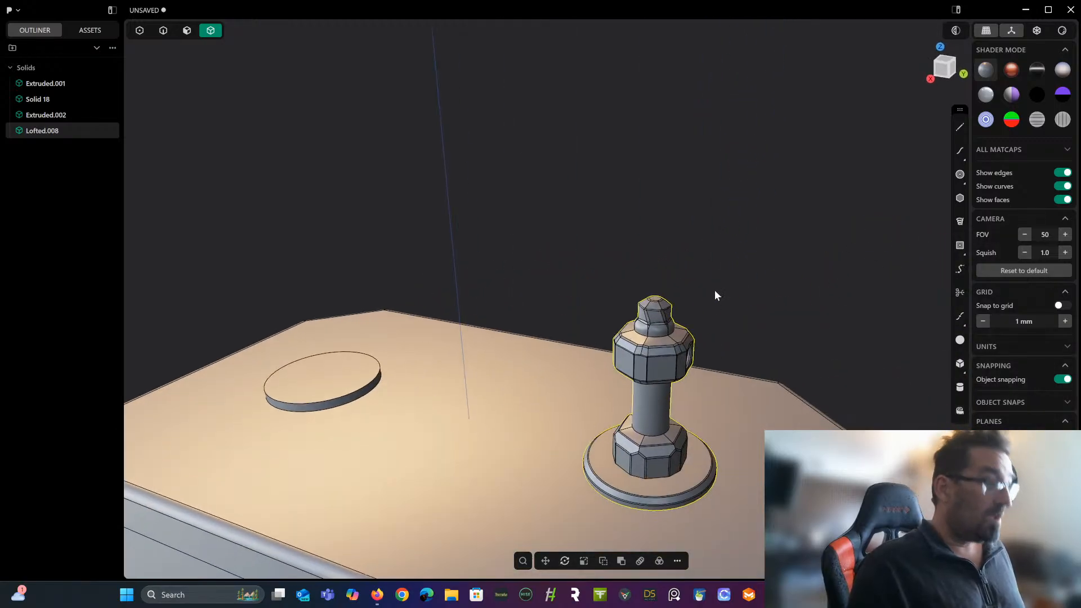
pyautogui.hotkey('alt', 'x')
pyautogui.scroll(-4, 626, 449)
pyautogui.keyDown('shift'); pyautogui.moveTo(624, 454); pyautogui.dragTo(650, 248, button='middle'); pyautogui.keyUp('shift')
pyautogui.click(611, 546)
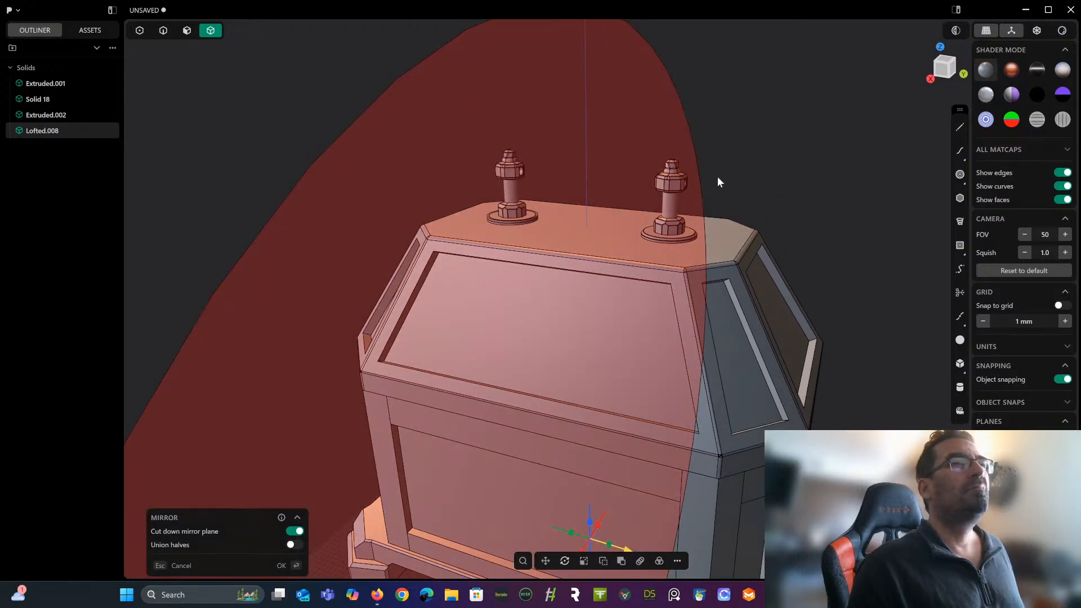
pyautogui.press('Return')
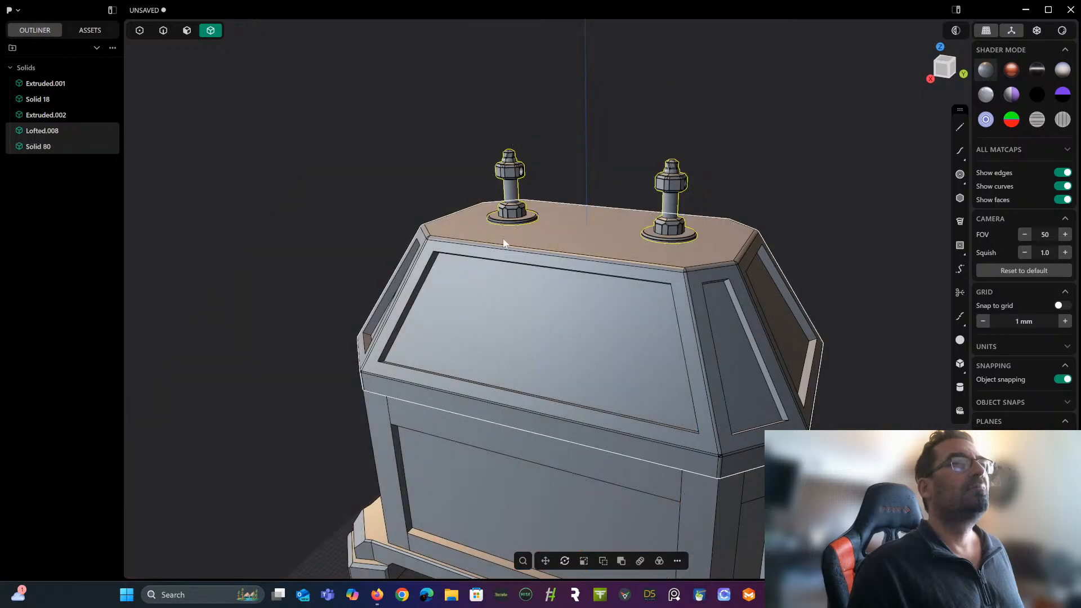
# Delete the old plain disc Extruded.002 beneath the mirrored column.
pyautogui.click(521, 220)
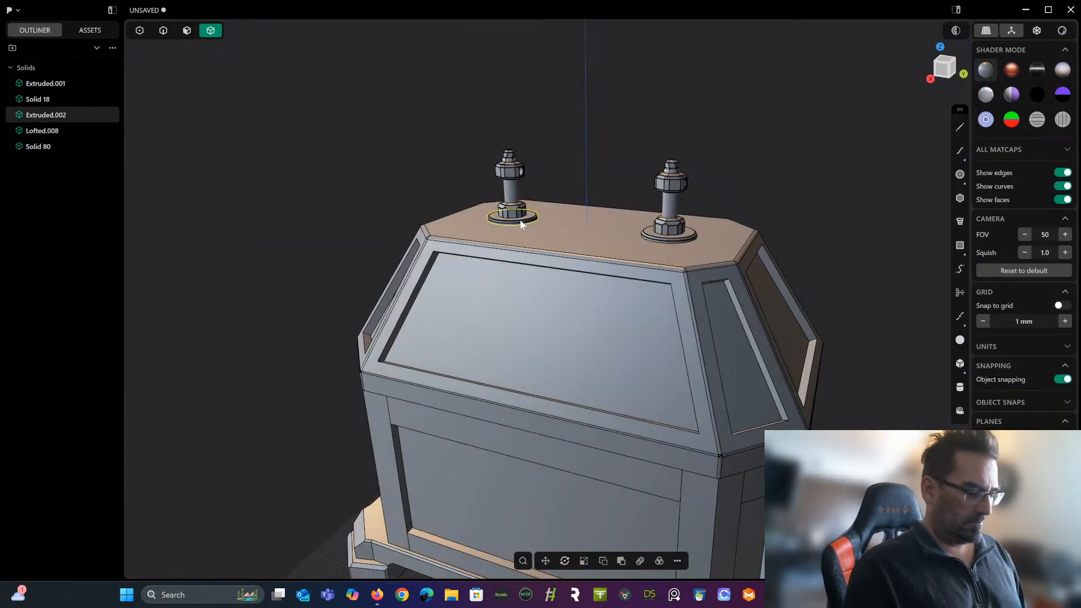
pyautogui.press('Delete')
pyautogui.scroll(2, 523, 218)
pyautogui.scroll(3, 516, 237)
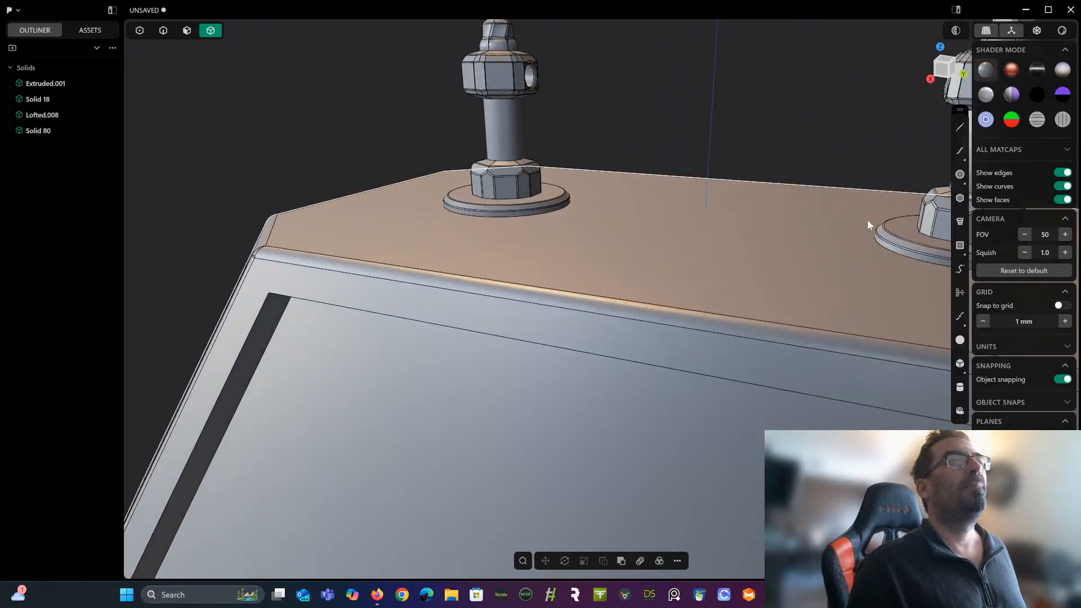
pyautogui.moveTo(853, 235); pyautogui.dragTo(669, 186, button='middle')
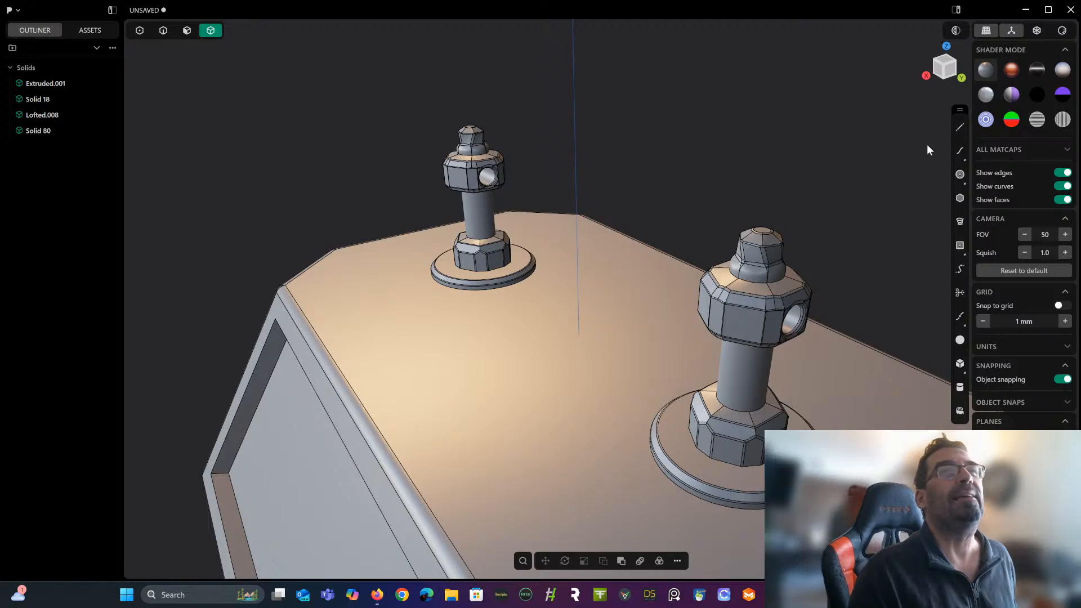
# Examine the two columns on the body's roof from several sides, including the openings in their upper blocks.
pyautogui.moveTo(814, 162); pyautogui.dragTo(623, 116, button='middle')
pyautogui.scroll(-5, 867, 118)
pyautogui.scroll(-3, 614, 63)
pyautogui.scroll(5, 510, 110)
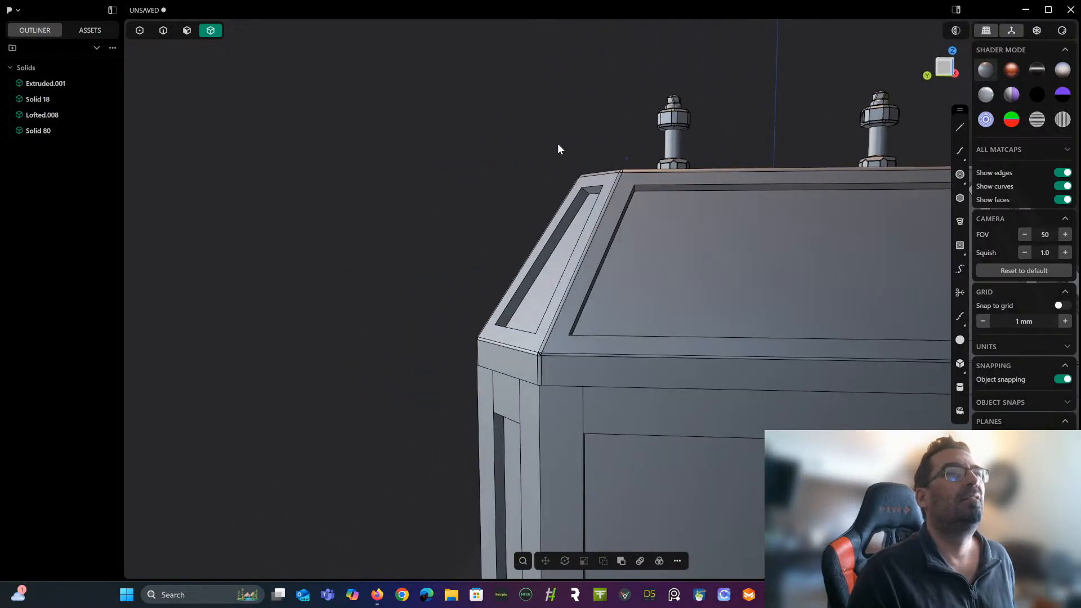
pyautogui.moveTo(558, 149)
pyautogui.keyDown('shift'); pyautogui.mouseDown(button='middle')
pyautogui.moveTo(562, 157)
pyautogui.moveTo(484, 39)
pyautogui.moveTo(551, 147)
pyautogui.moveTo(541, 182)
pyautogui.moveTo(566, 164)
pyautogui.mouseUp(button='middle'); pyautogui.keyUp('shift')
pyautogui.scroll(5, 558, 186)
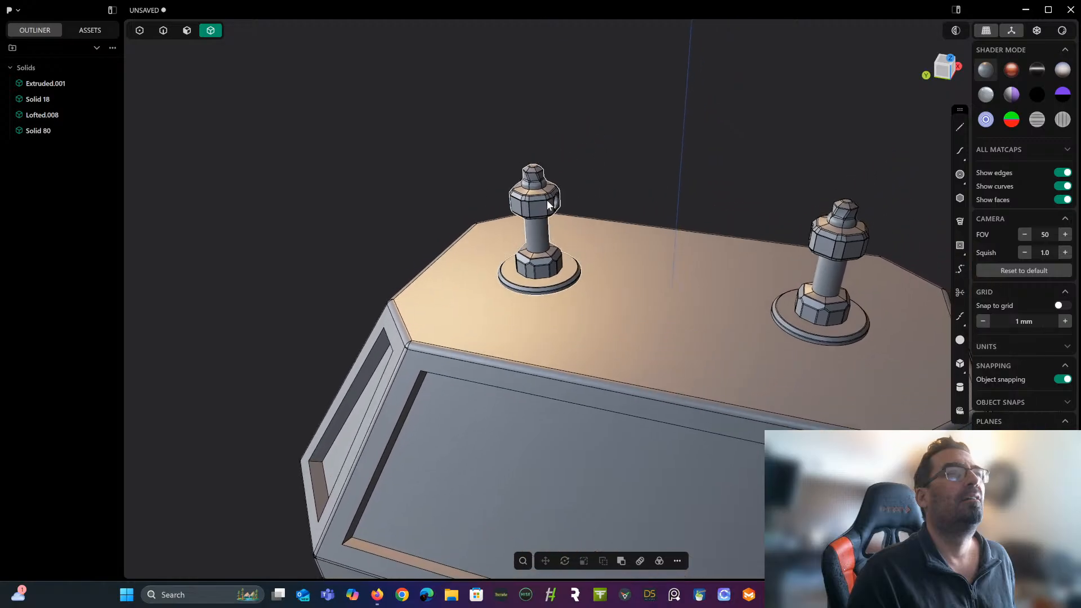
pyautogui.scroll(-2, 541, 214)
pyautogui.scroll(4, 531, 224)
pyautogui.keyDown('shift'); pyautogui.moveTo(581, 215); pyautogui.dragTo(521, 262, button='middle'); pyautogui.keyUp('shift')
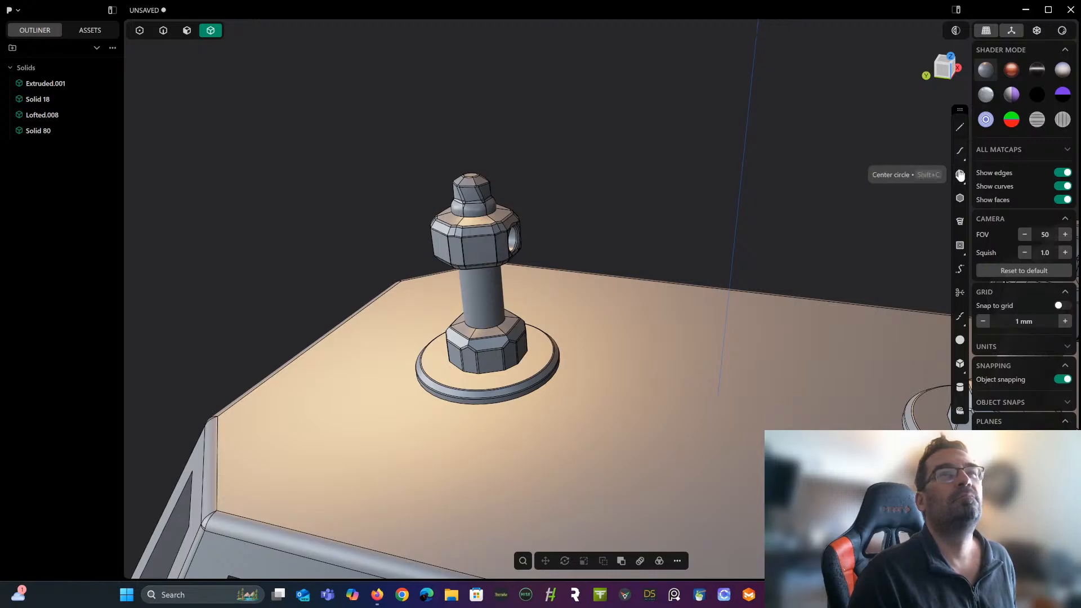
# Draw a six-sided regular polygon in the front view, centred on the upper block's round opening and extending beyond its rim.
pyautogui.click(957, 173)
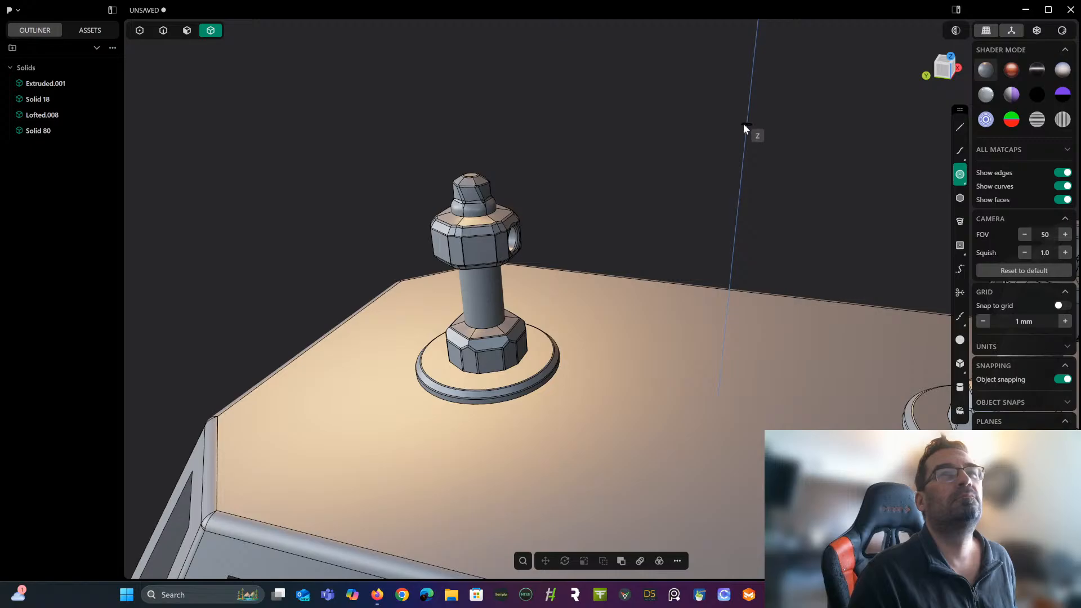
pyautogui.moveTo(743, 123); pyautogui.dragTo(715, 117, button='middle')
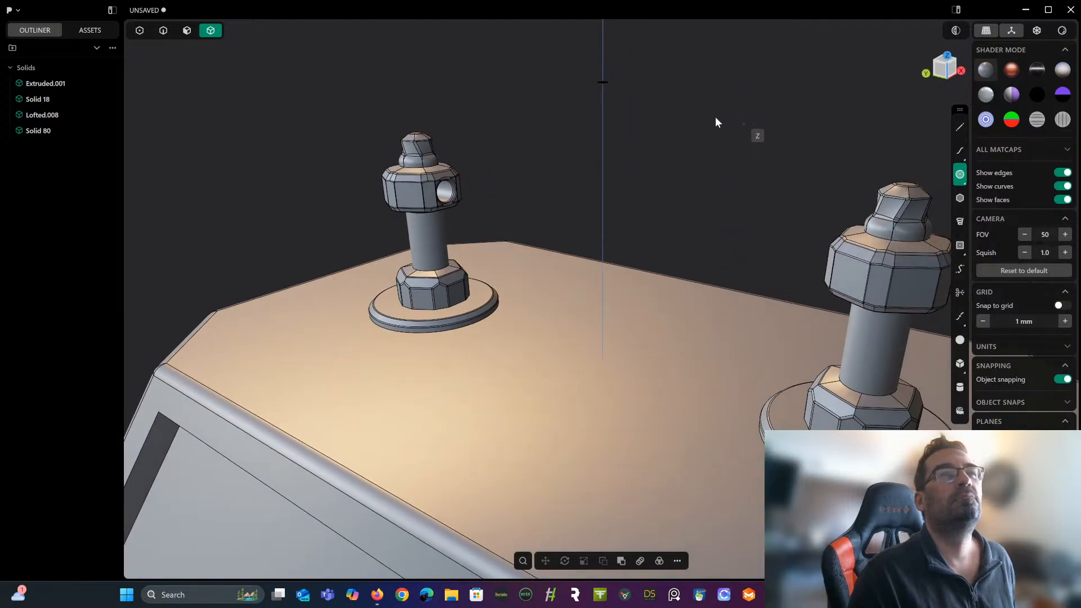
pyautogui.click(960, 200)
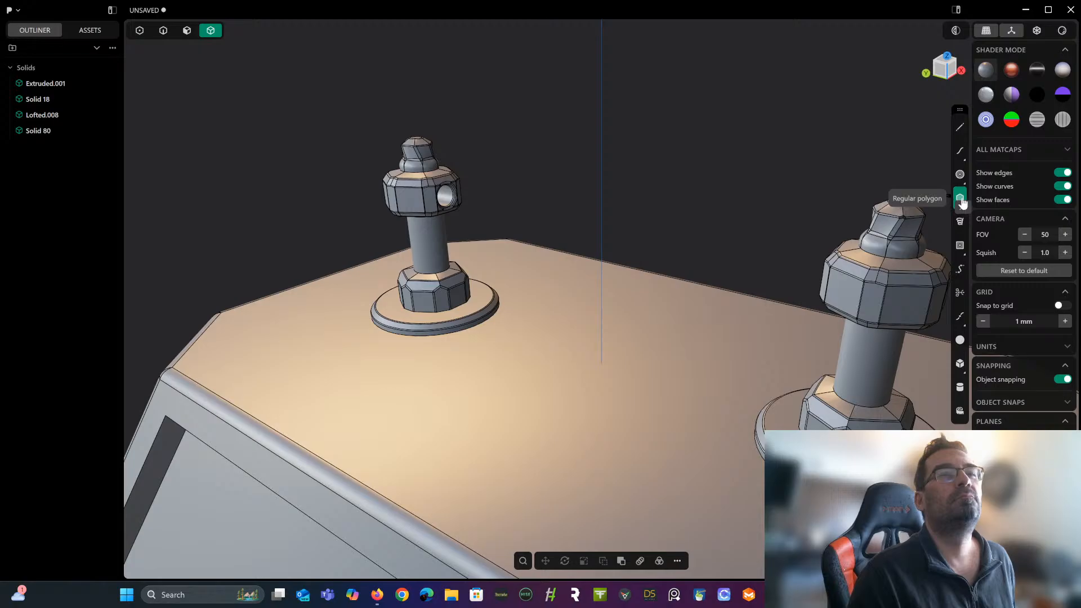
pyautogui.click(953, 73)
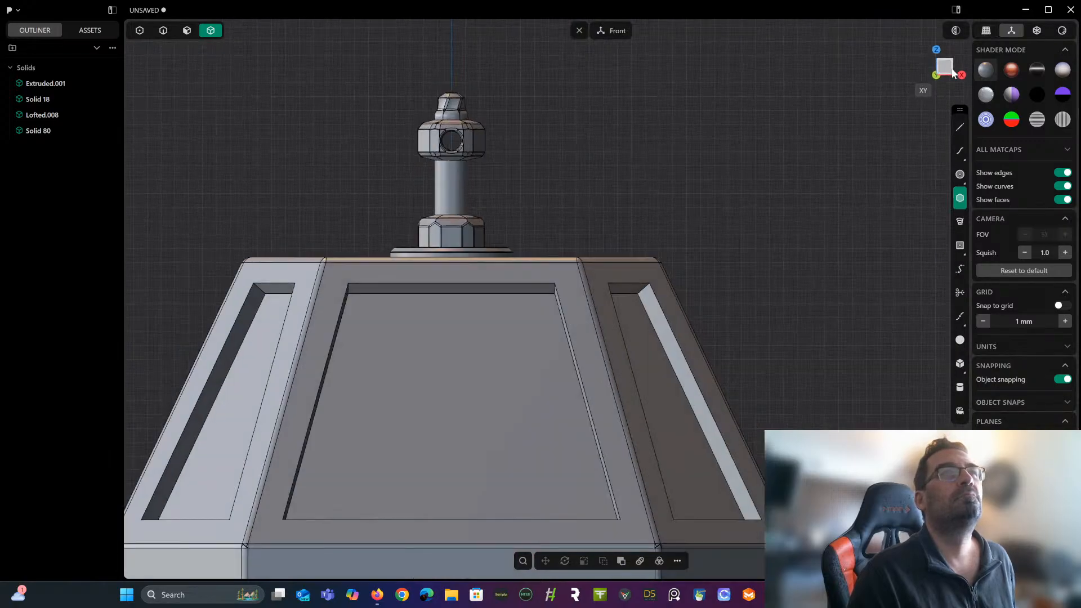
pyautogui.scroll(5, 586, 202)
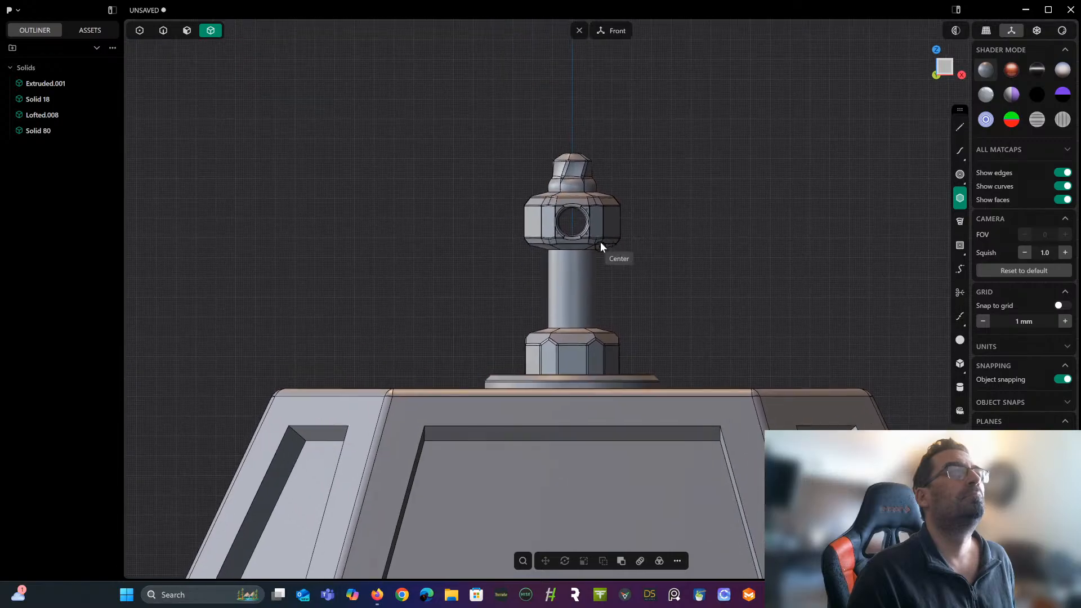
pyautogui.scroll(4, 570, 223)
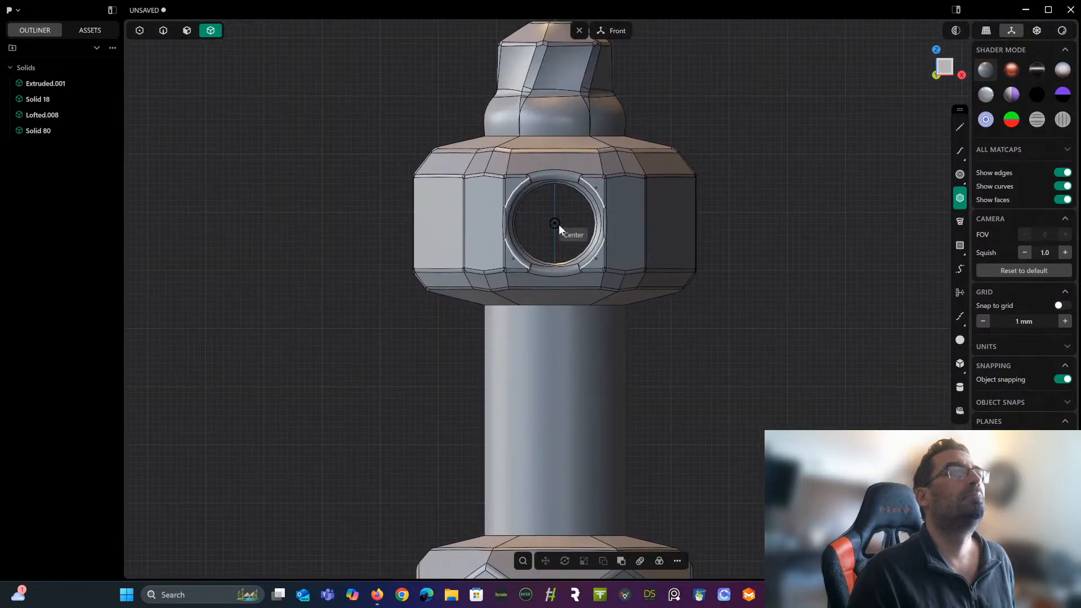
pyautogui.click(558, 224)
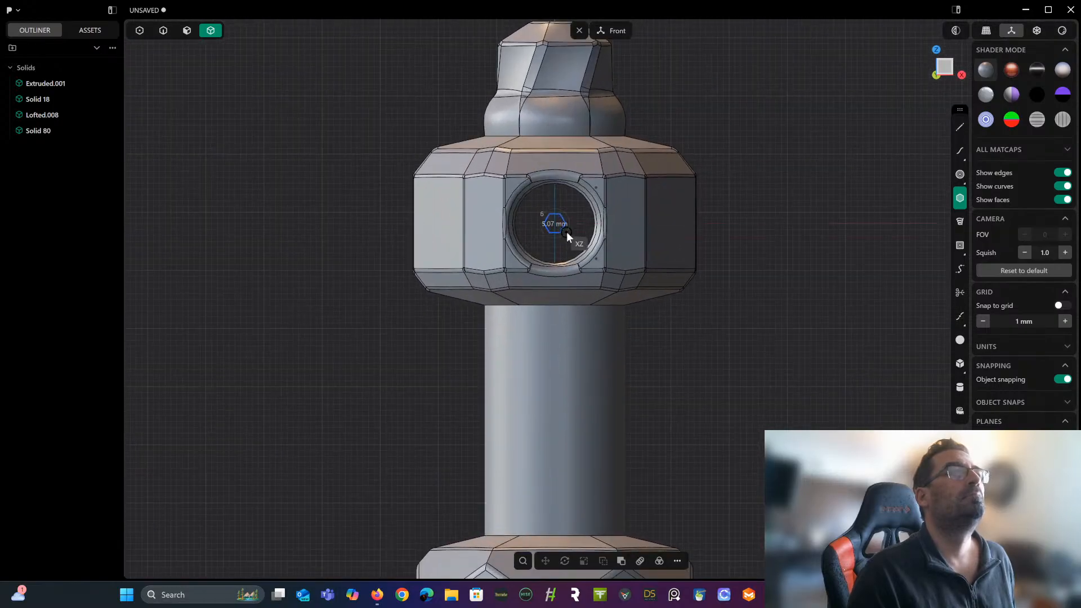
pyautogui.click(595, 296)
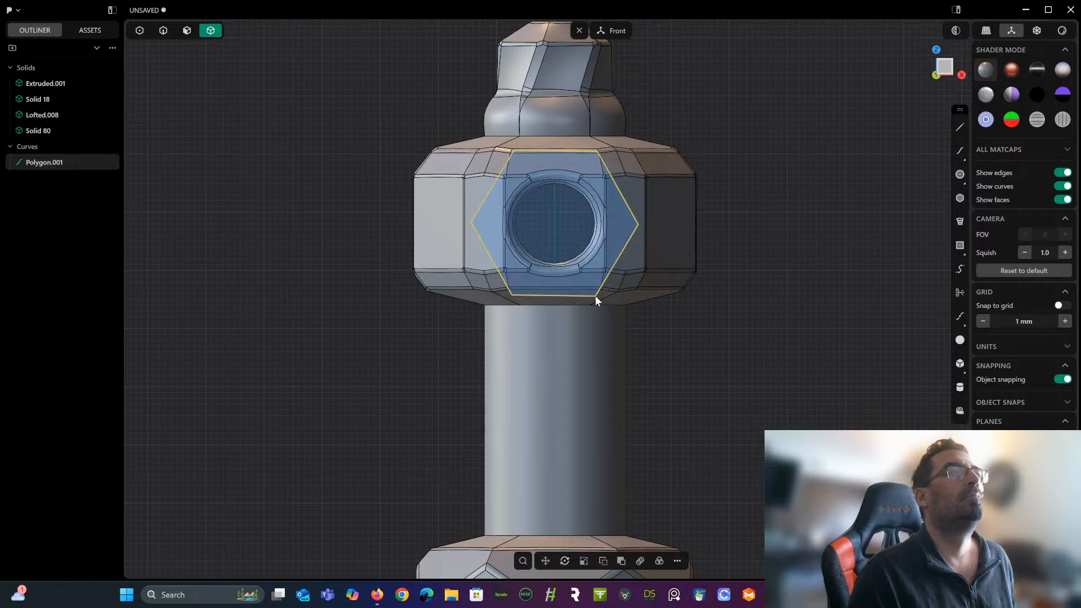
# Move the hexagon curve 165.4 mm along Y into the space between the two columns.
pyautogui.moveTo(559, 247); pyautogui.dragTo(863, 344, button='middle')
pyautogui.scroll(-5, 687, 254)
pyautogui.press('g')
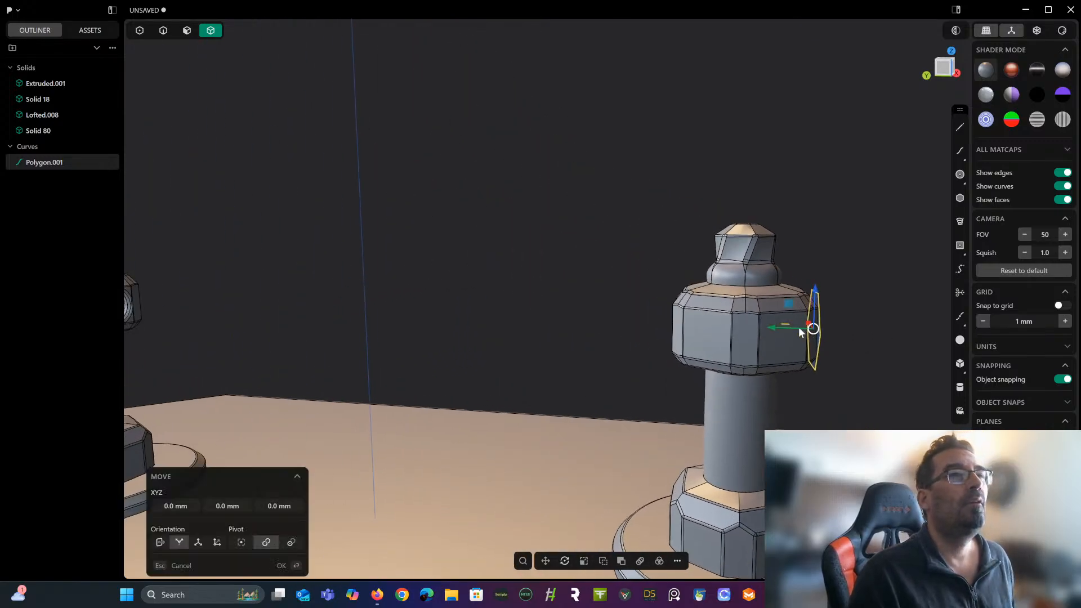
pyautogui.moveTo(774, 331); pyautogui.dragTo(337, 324)
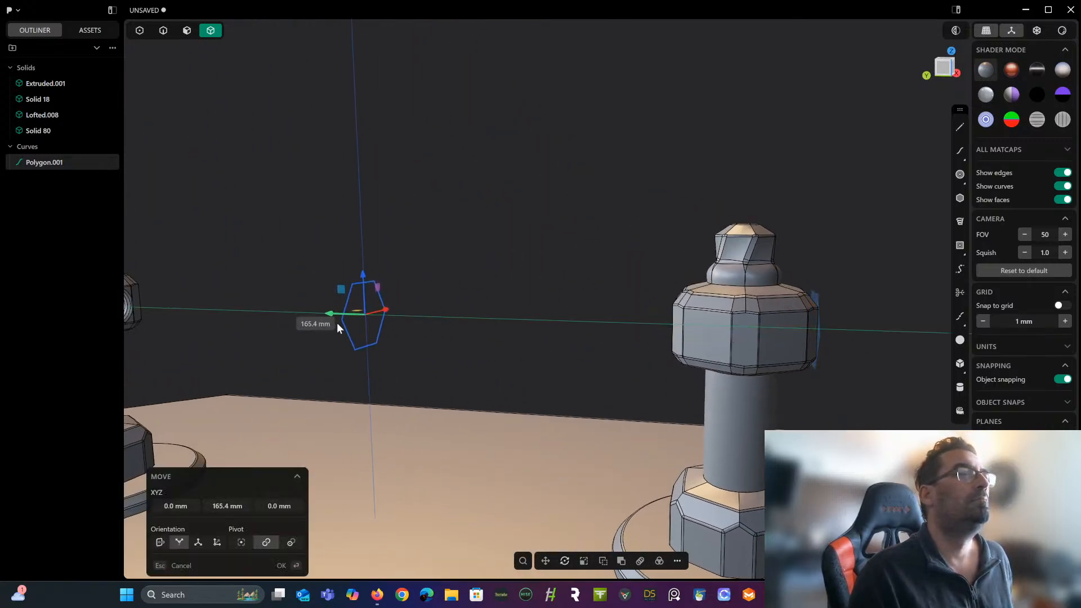
pyautogui.press('Return')
pyautogui.moveTo(387, 285); pyautogui.dragTo(577, 301, button='middle')
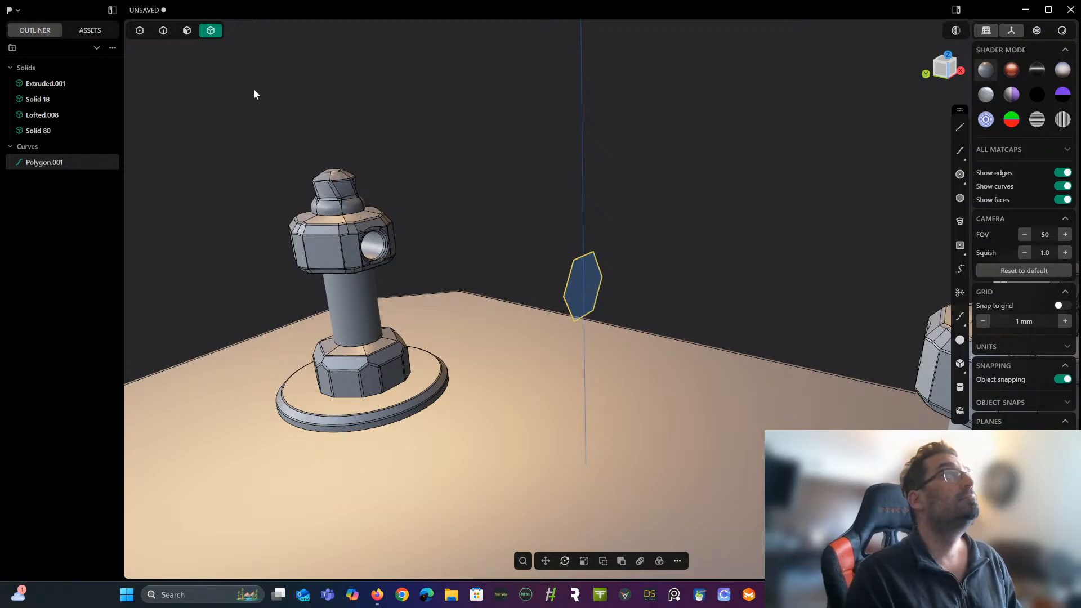
# Extrude the hexagon region symmetrically by 95.26 mm to each side to form a bar between the columns.
pyautogui.click(187, 31)
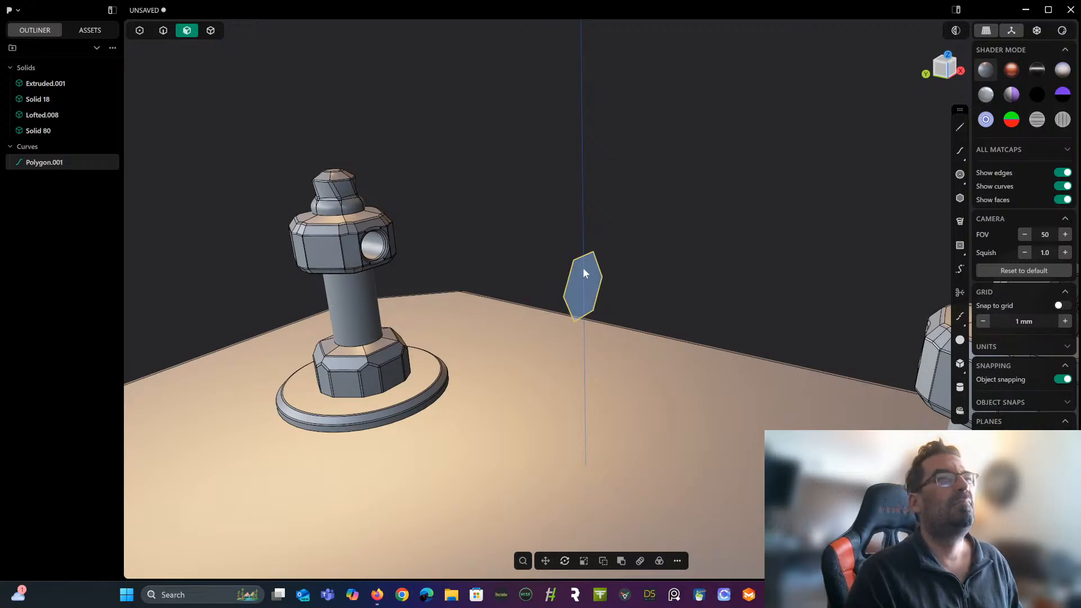
pyautogui.press('e')
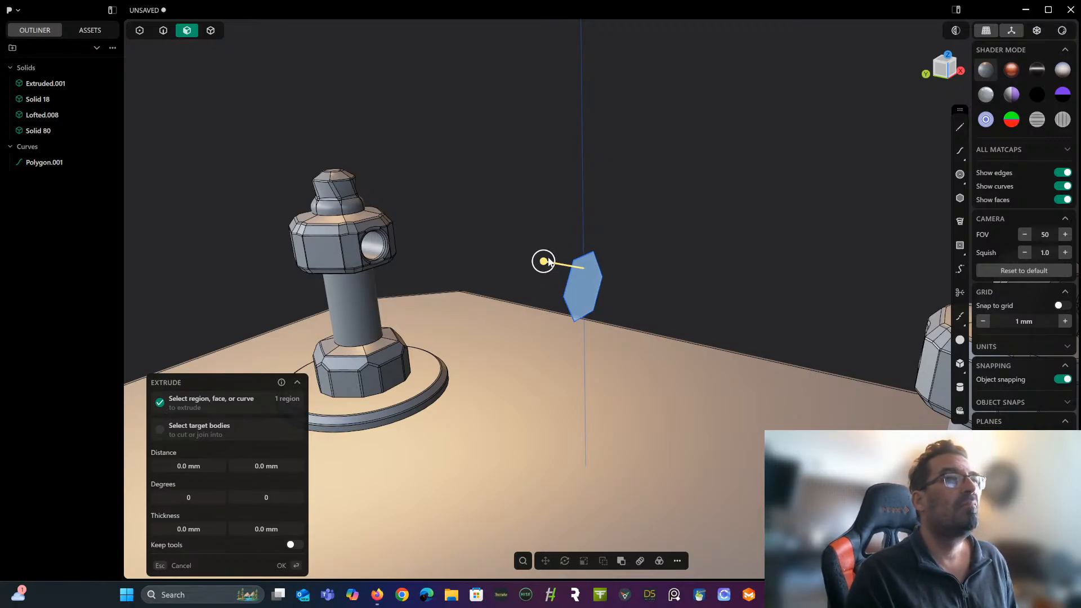
pyautogui.moveTo(548, 262); pyautogui.dragTo(381, 250)
pyautogui.moveTo(382, 250); pyautogui.dragTo(500, 261, button='middle')
pyautogui.scroll(1, 522, 251)
pyautogui.scroll(5, 523, 256)
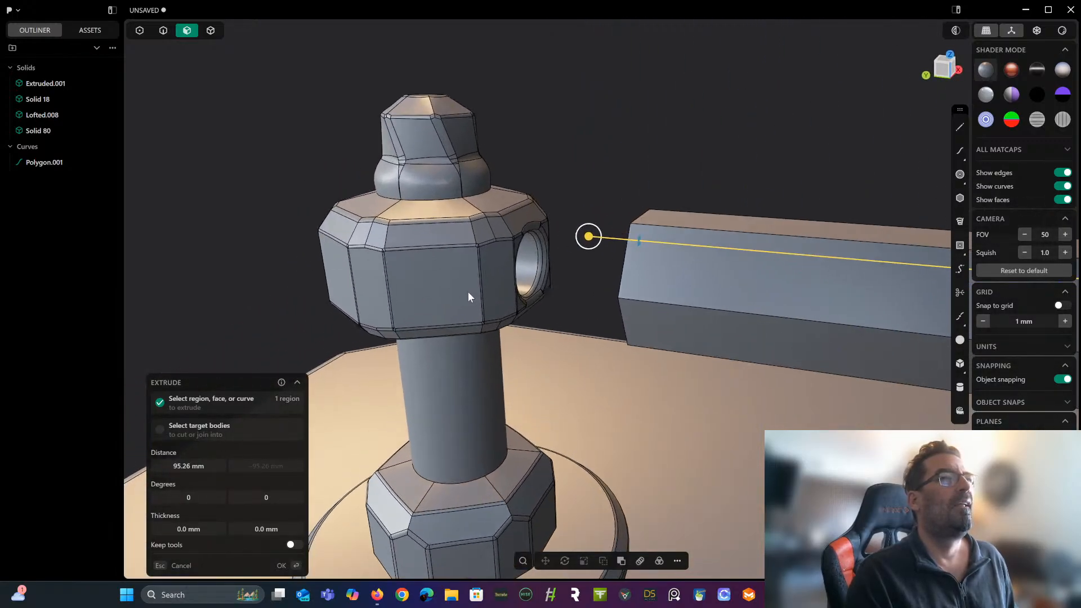
pyautogui.scroll(-2, 612, 246)
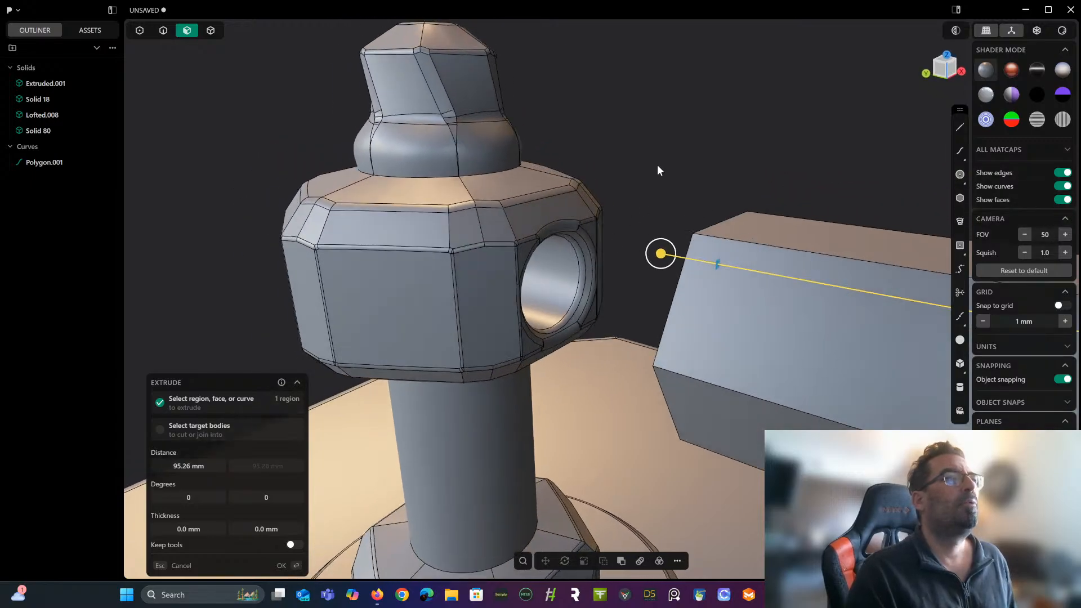
pyautogui.press('Return')
# Duplicate the circular inner edge of the column's opening as a separate curve.
pyautogui.click(163, 30)
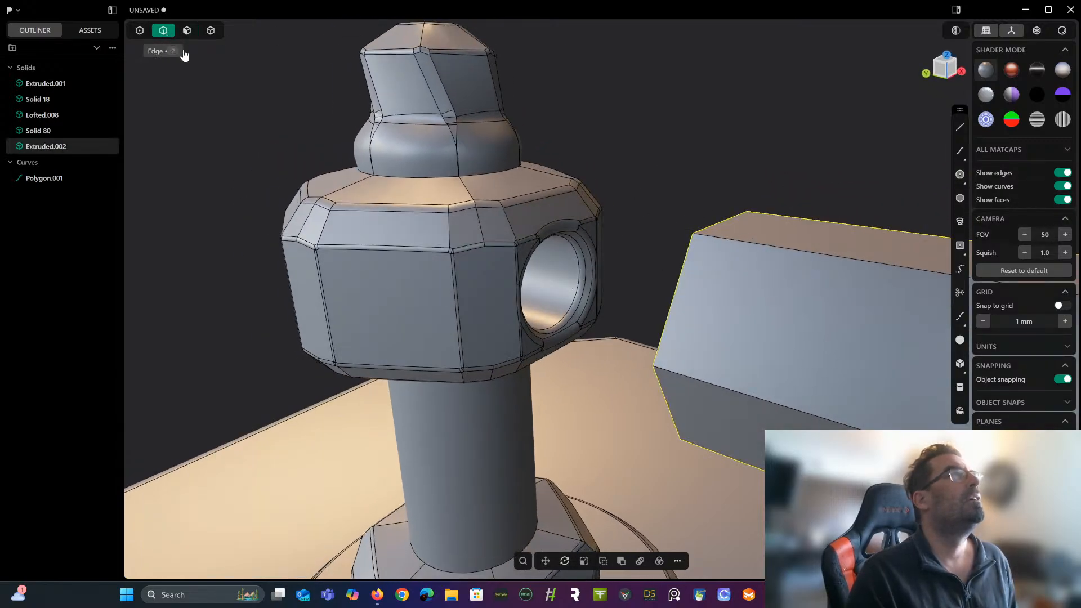
pyautogui.click(580, 270)
pyautogui.press('f')
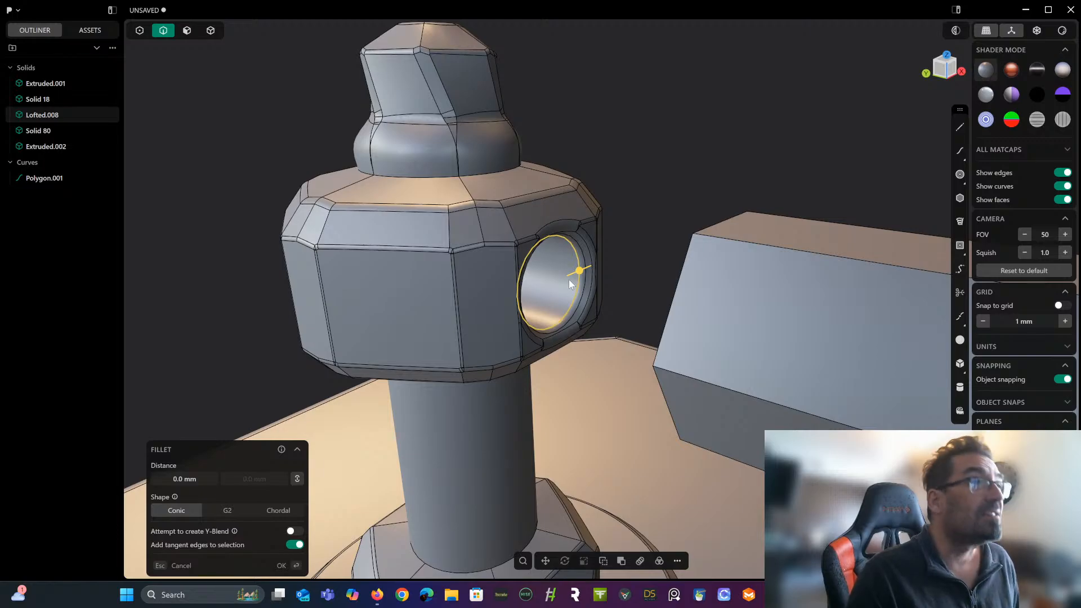
pyautogui.hotkey('ctrl', 'd')
pyautogui.moveTo(570, 276); pyautogui.dragTo(321, 134, button='middle')
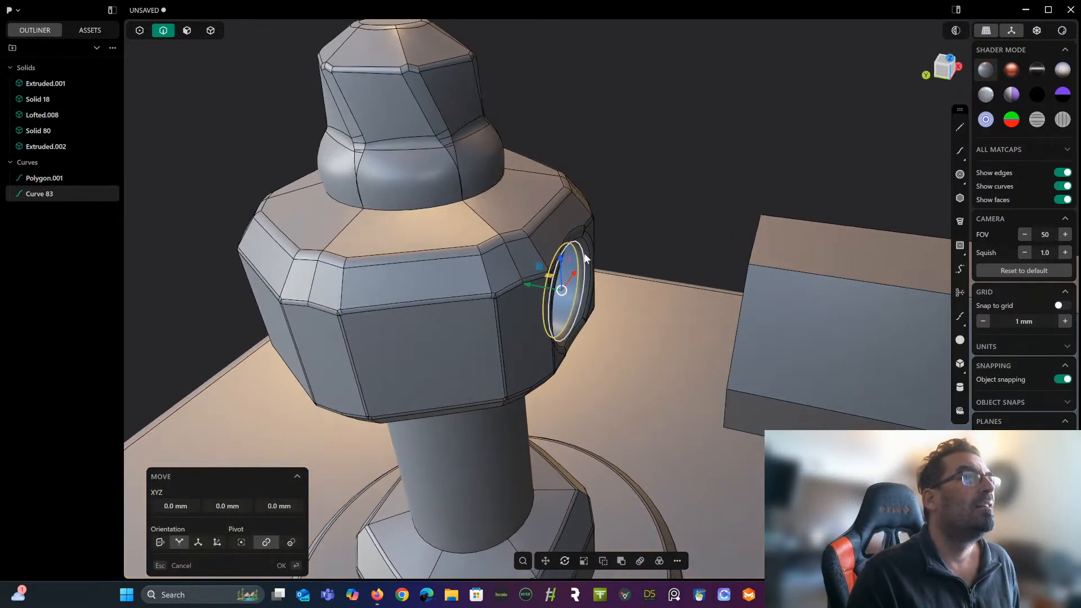
# Extrude the duplicated circle's region 27.75 mm toward the hexagonal bar as a separate round rod.
pyautogui.click(188, 32)
pyautogui.click(569, 290)
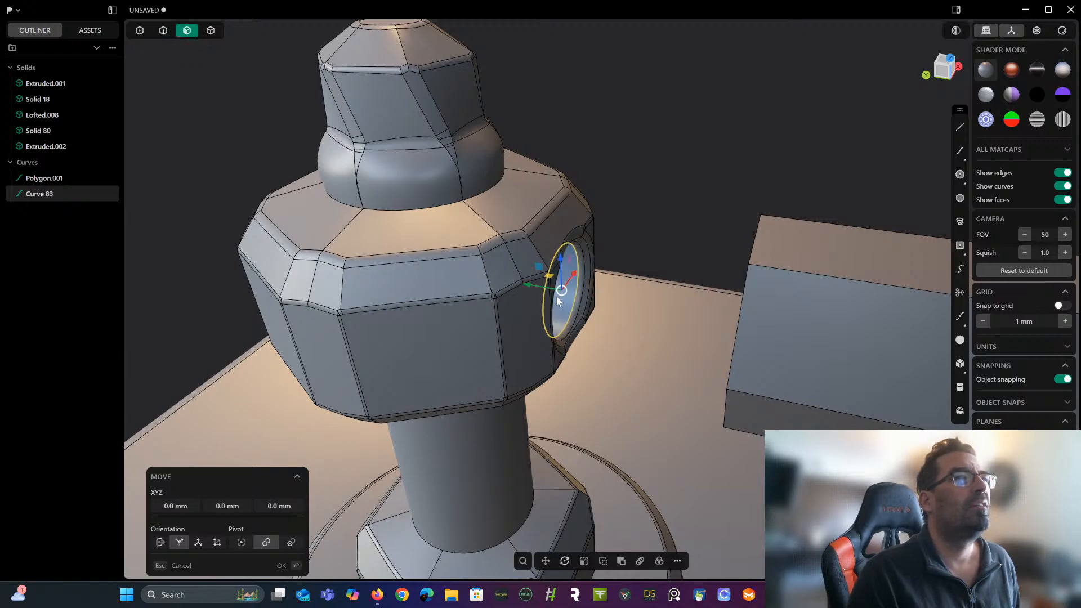
pyautogui.press('e')
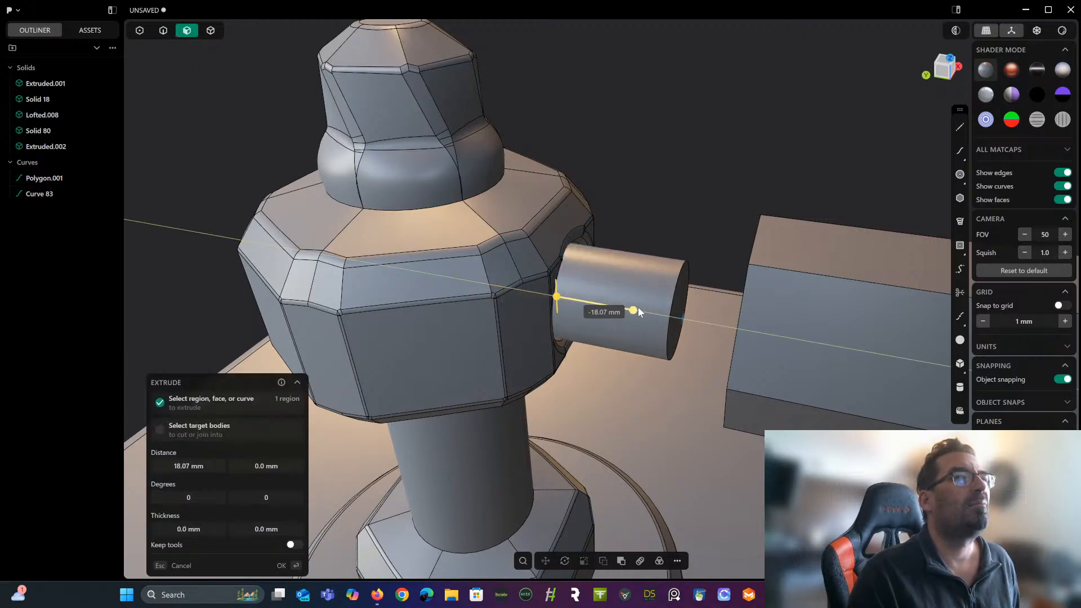
pyautogui.click(703, 323)
pyautogui.moveTo(685, 316); pyautogui.dragTo(617, 299, button='middle')
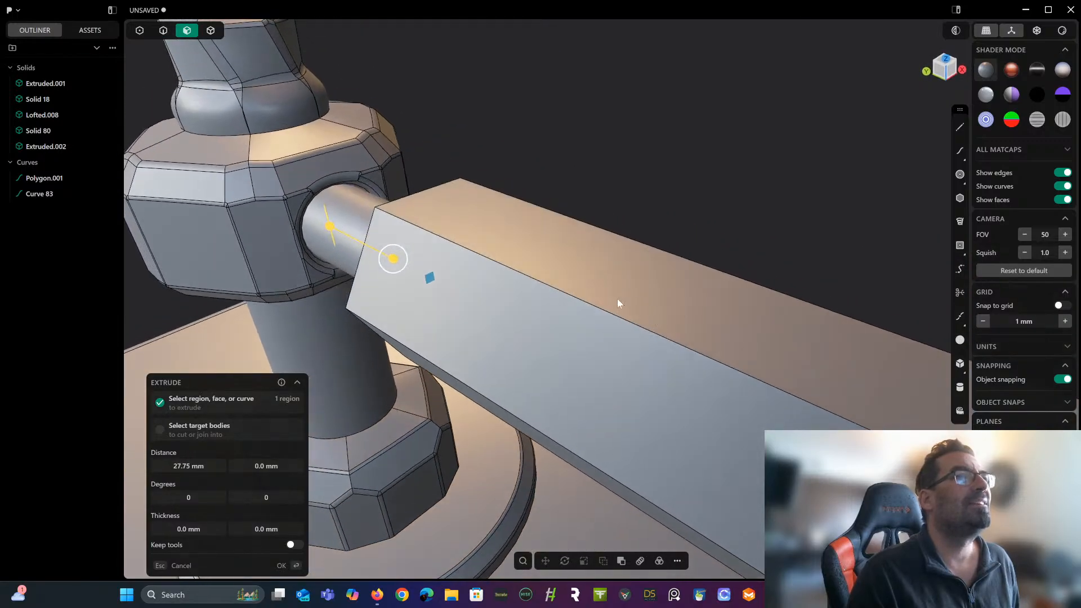
pyautogui.moveTo(327, 187)
pyautogui.mouseDown(button='middle')
pyautogui.moveTo(444, 193)
pyautogui.moveTo(404, 157)
pyautogui.moveTo(537, 160)
pyautogui.mouseUp(button='middle')
pyautogui.keyDown('shift'); pyautogui.moveTo(449, 170); pyautogui.dragTo(513, 191, button='middle'); pyautogui.keyUp('shift')
pyautogui.press('Return')
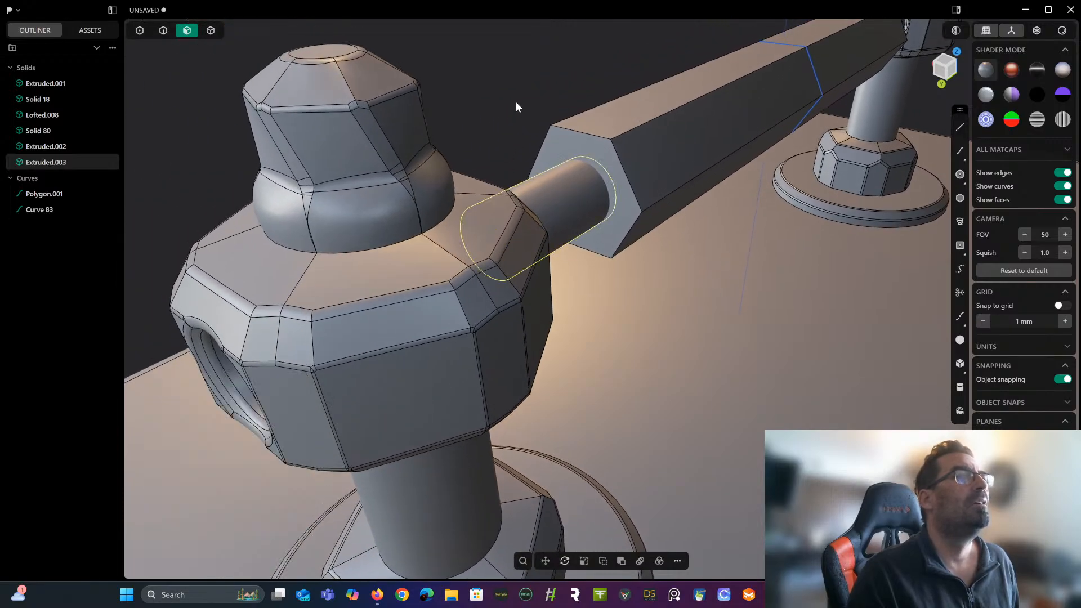
# Delete the leftover construction curves Curve 83 and Polygon.001.
pyautogui.moveTo(516, 102); pyautogui.dragTo(441, 54, button='middle')
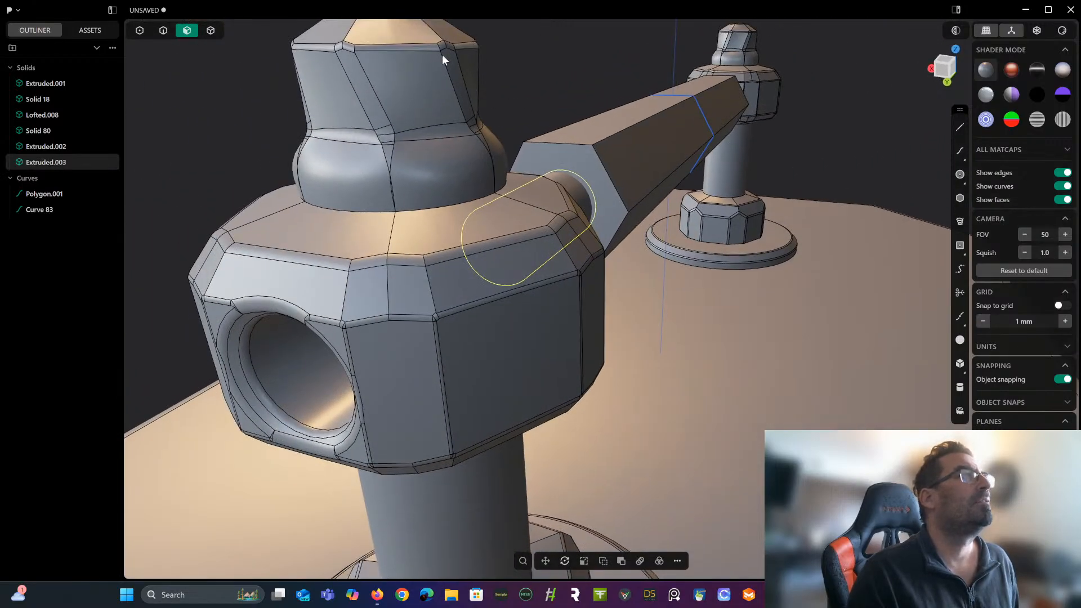
pyautogui.click(49, 212)
pyautogui.press('Delete')
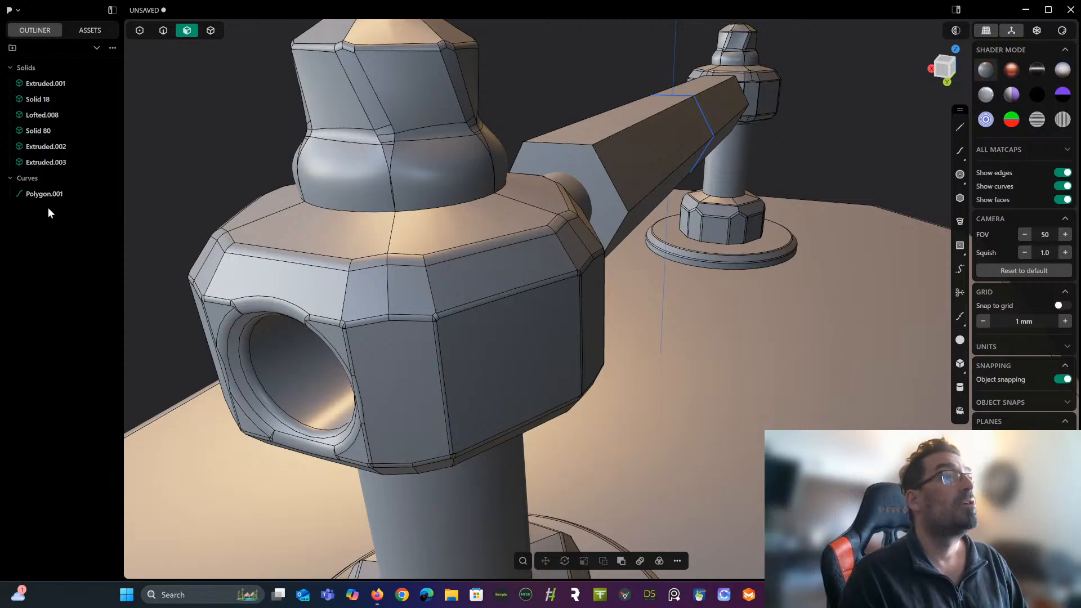
pyautogui.click(48, 195)
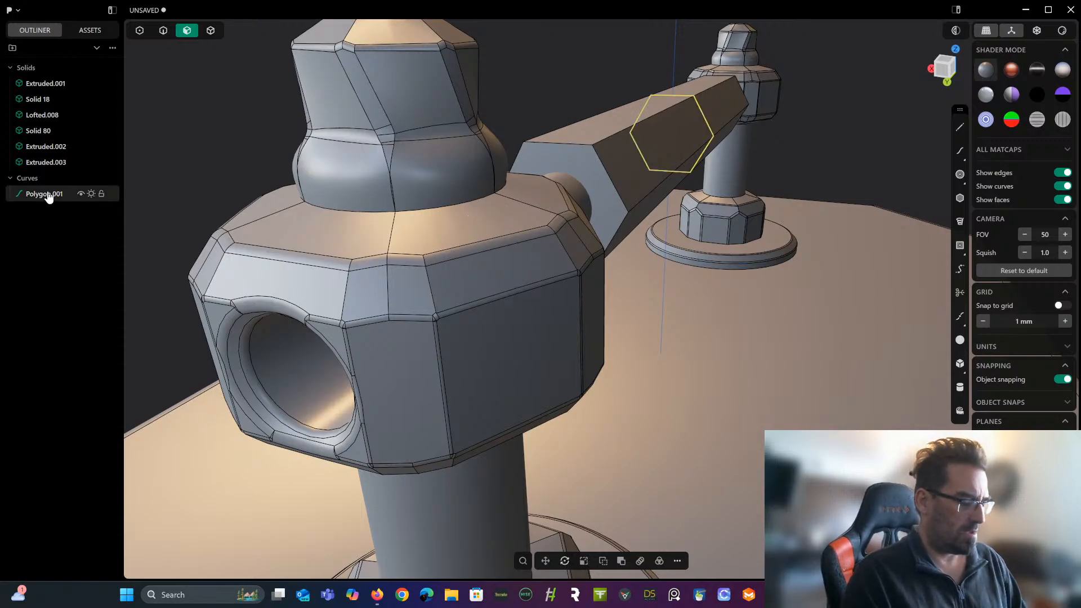
pyautogui.press('Delete')
# Push the rod's end face inside the opening outward by 56.12 mm so it sticks out beyond the column.
pyautogui.moveTo(425, 203); pyautogui.dragTo(582, 156, button='middle')
pyautogui.click(569, 299)
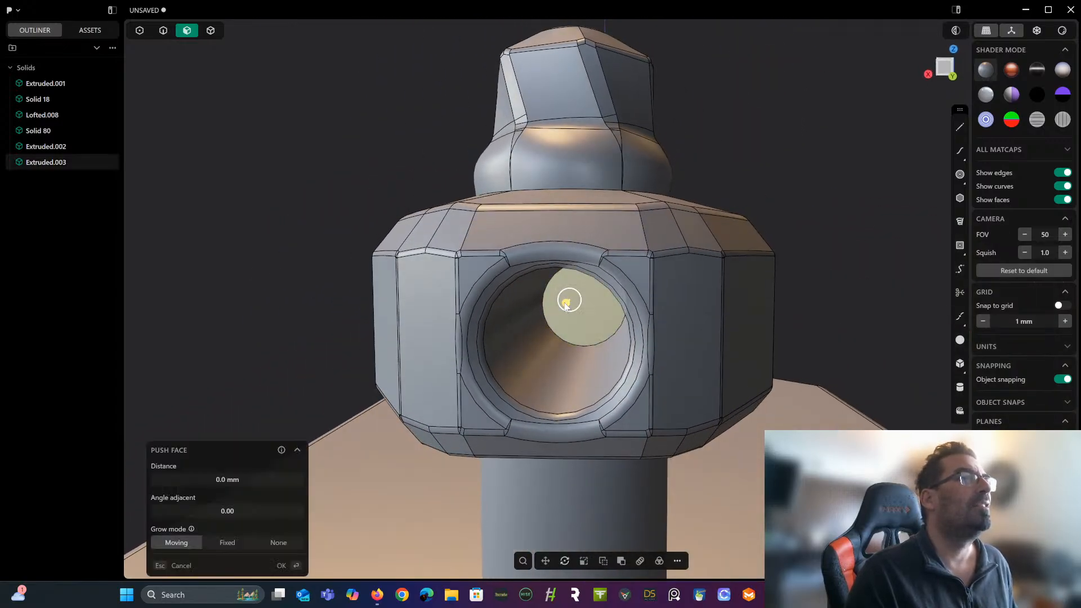
pyautogui.moveTo(569, 300); pyautogui.dragTo(595, 295, button='middle')
pyautogui.moveTo(672, 283); pyautogui.dragTo(272, 335)
pyautogui.scroll(-5, 358, 247)
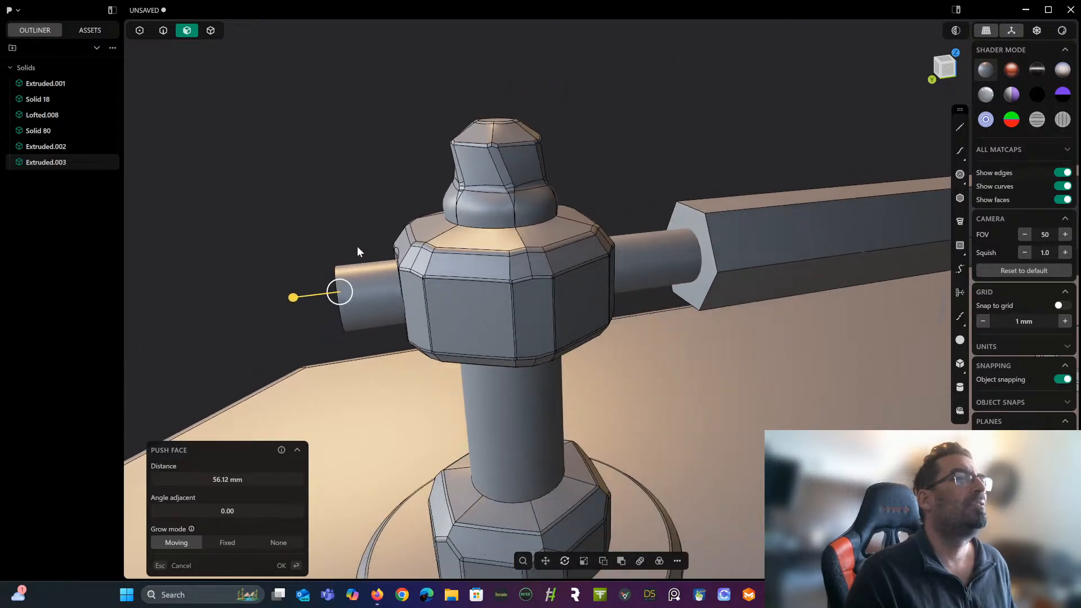
pyautogui.scroll(-5, 358, 251)
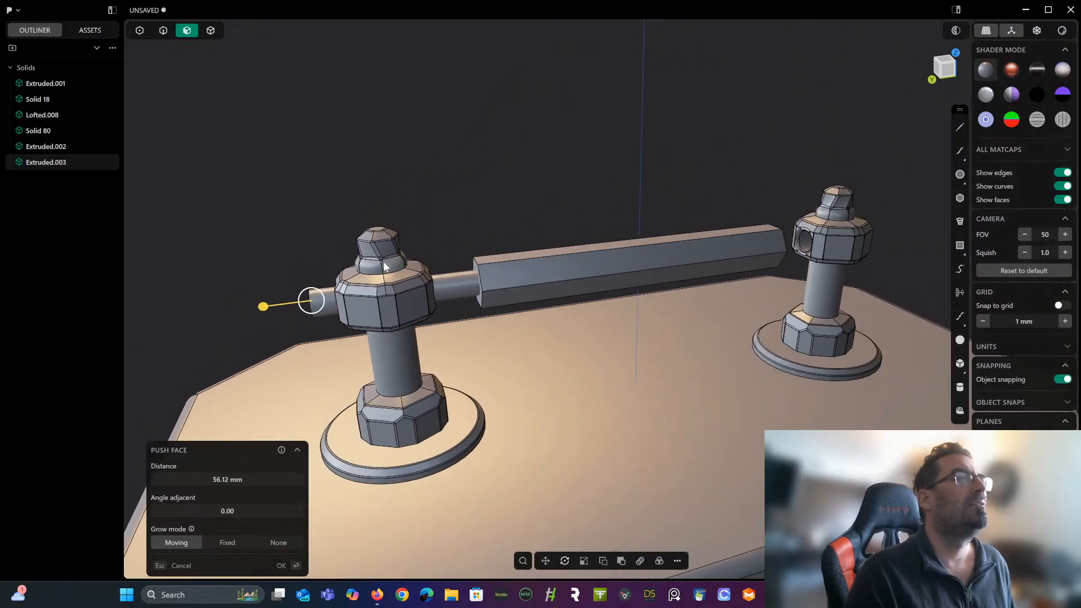
pyautogui.click(211, 31)
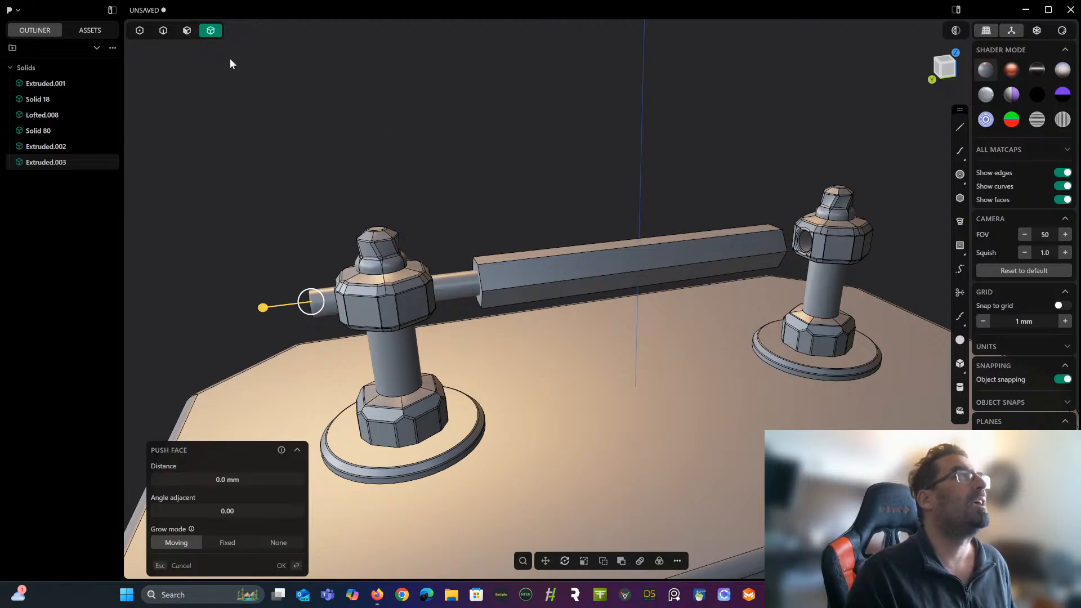
pyautogui.press('Escape')
# Unite the round rod and the hexagonal bar into one solid with a Boolean union.
pyautogui.click(454, 285)
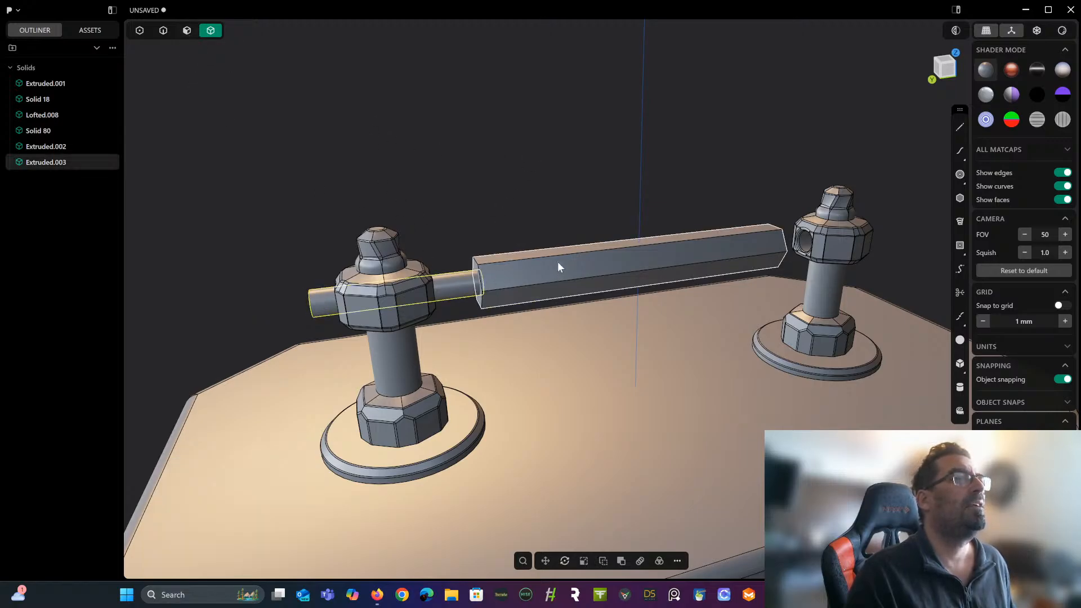
pyautogui.keyDown('shift'); pyautogui.click(556, 262); pyautogui.keyUp('shift')
pyautogui.press('q')
pyautogui.rightClick(556, 261)
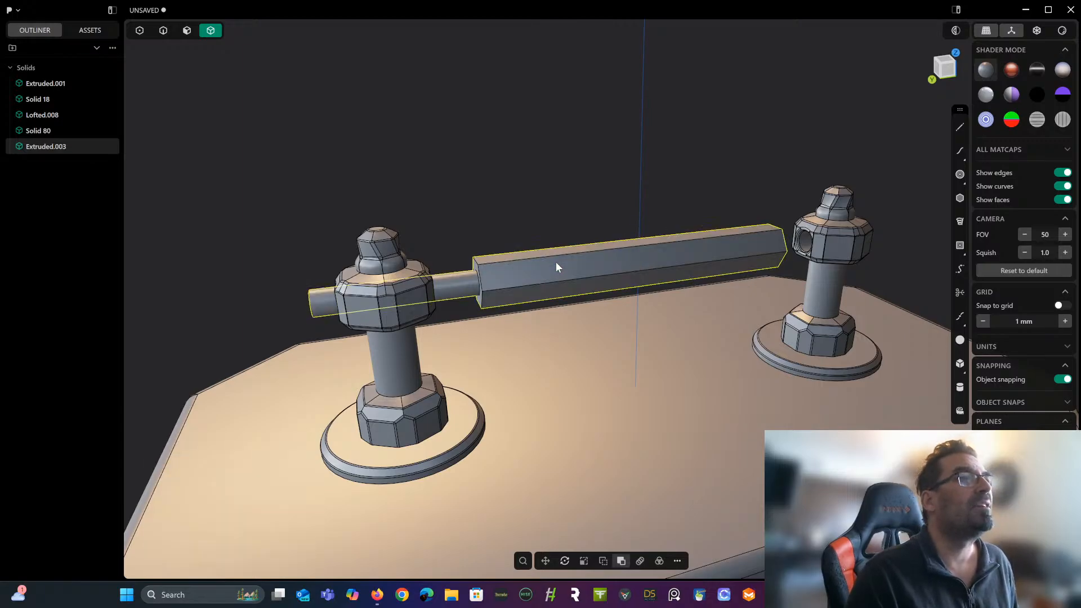
# Mirror the handle bar across the body's central Y plane, cutting it at the mirror plane and uniting the halves.
pyautogui.moveTo(558, 277); pyautogui.dragTo(533, 291, button='middle')
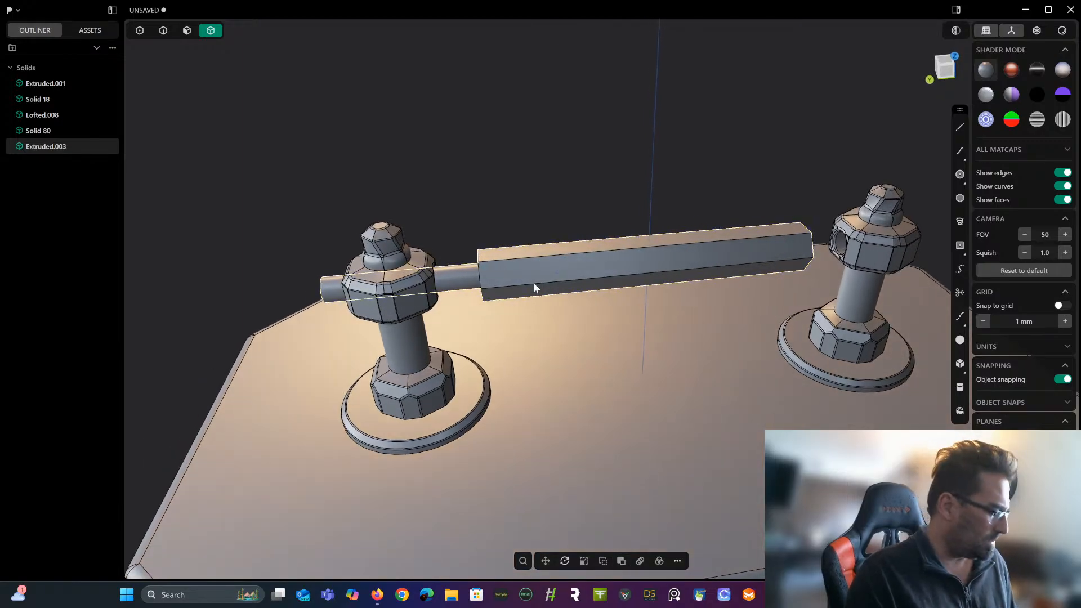
pyautogui.hotkey('alt', 'x')
pyautogui.moveTo(532, 282); pyautogui.dragTo(529, 133, button='middle')
pyautogui.scroll(-4, 600, 215)
pyautogui.keyDown('shift'); pyautogui.moveTo(600, 215); pyautogui.dragTo(583, 171, button='middle'); pyautogui.keyUp('shift')
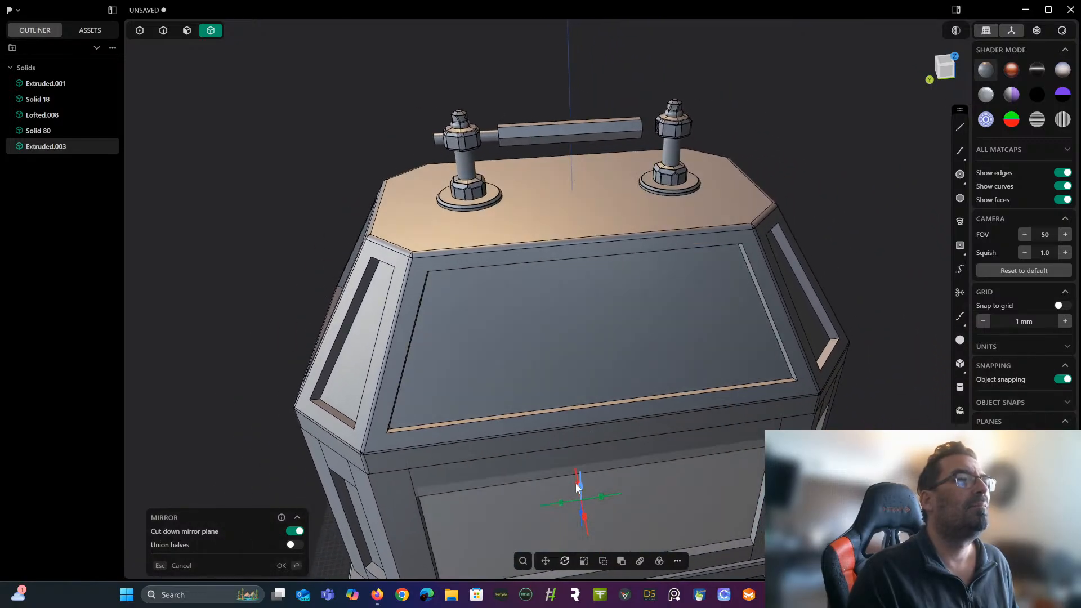
pyautogui.click(563, 502)
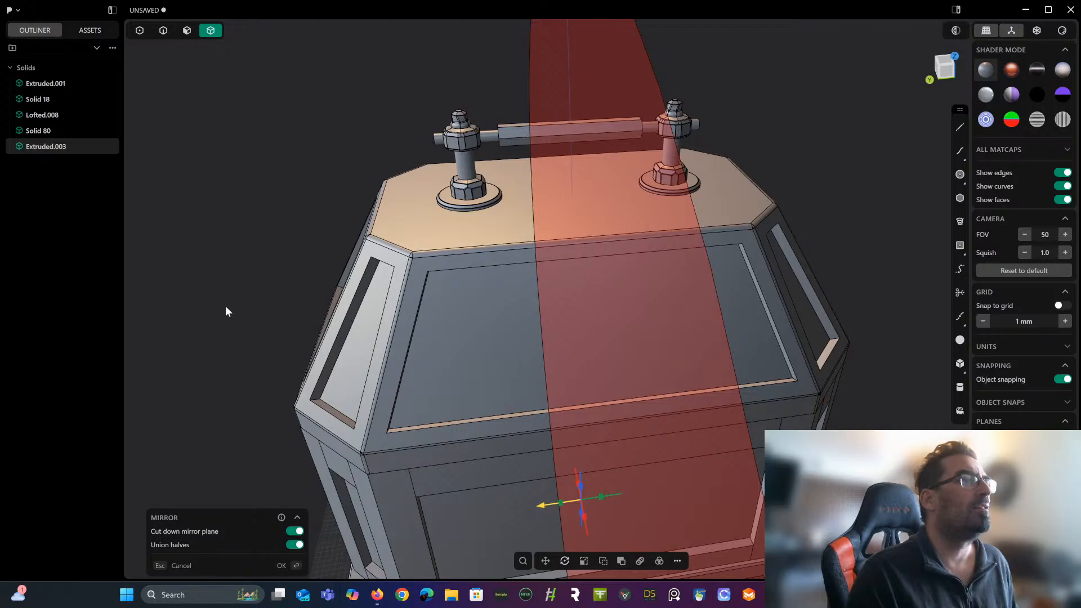
pyautogui.press('Return')
pyautogui.moveTo(228, 302); pyautogui.dragTo(298, 243, button='middle')
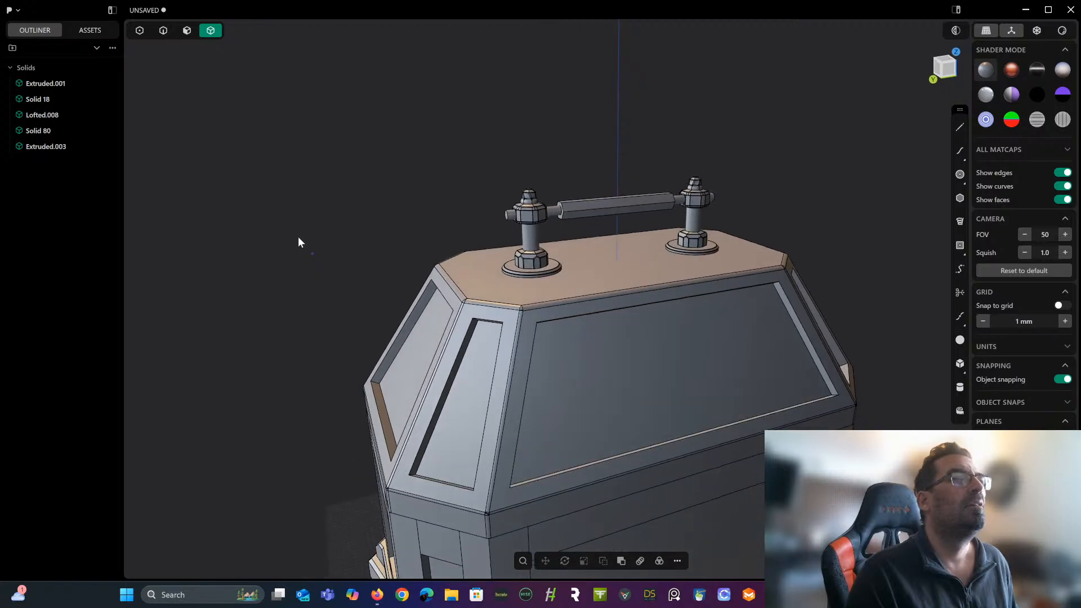
# Push the hexagonal bar's long side faces outward together by 18.38 mm to thicken the grip.
pyautogui.scroll(10, 299, 239)
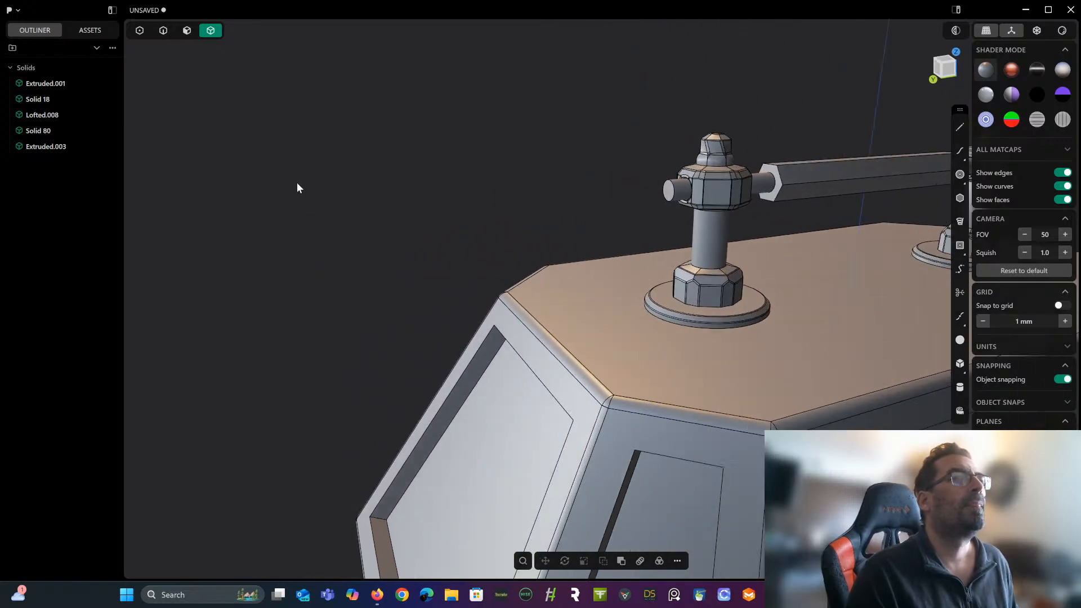
pyautogui.moveTo(297, 186); pyautogui.dragTo(513, 294, button='middle')
pyautogui.click(189, 35)
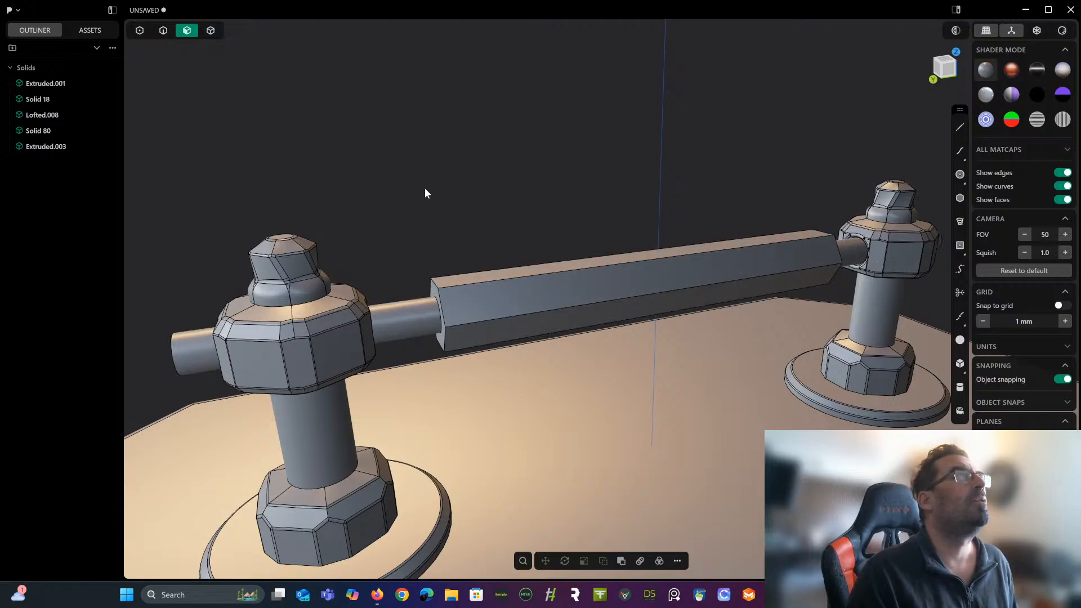
pyautogui.moveTo(425, 193); pyautogui.dragTo(451, 216, button='middle')
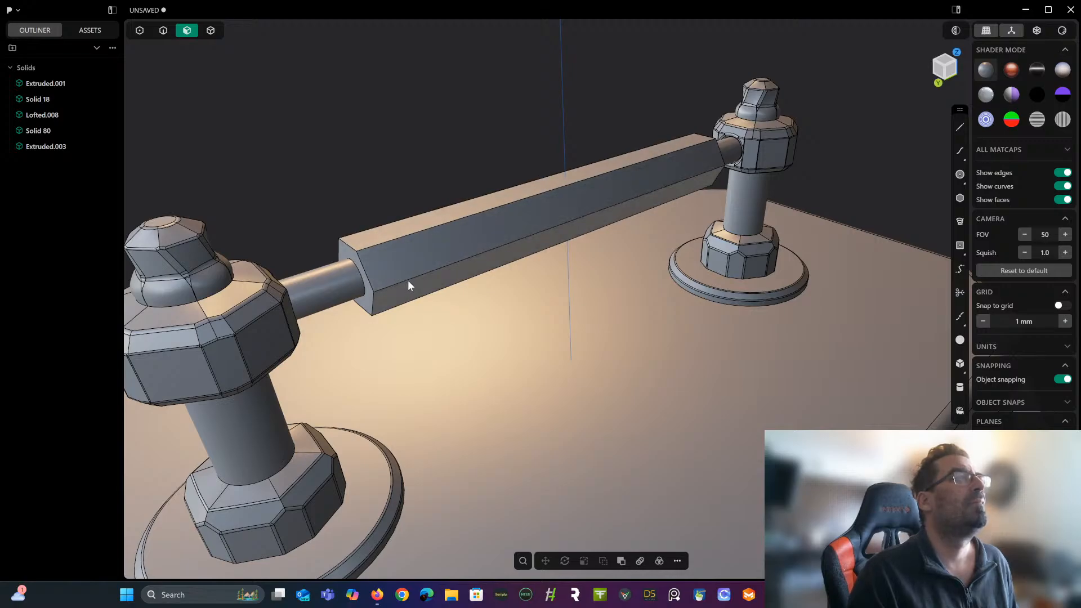
pyautogui.click(411, 251)
pyautogui.press('o')
pyautogui.moveTo(410, 251); pyautogui.dragTo(513, 268, button='middle')
pyautogui.click(427, 280)
pyautogui.click(392, 296)
pyautogui.click(348, 210)
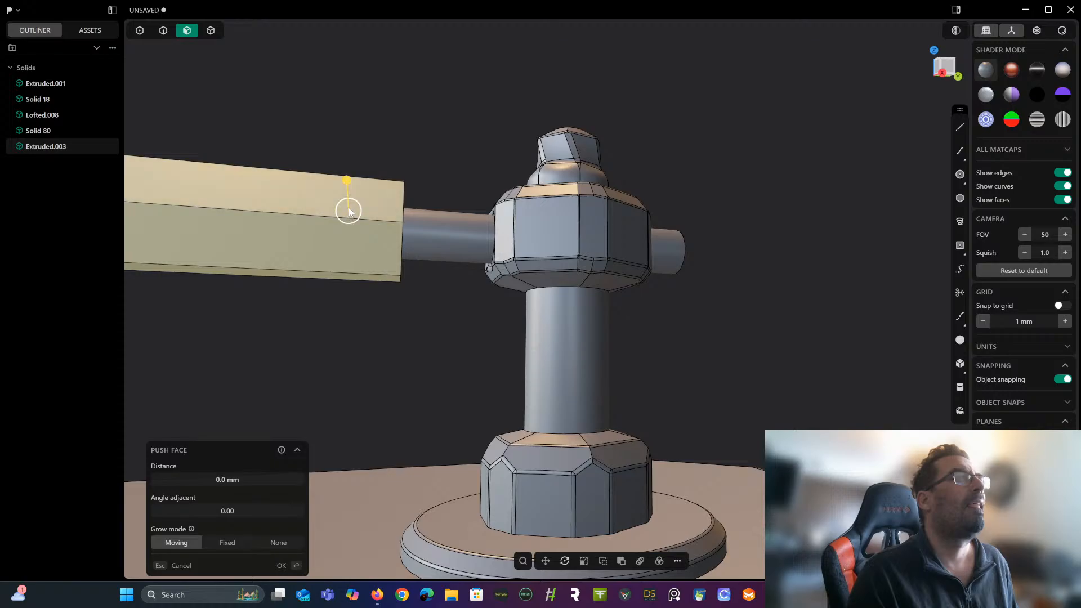
pyautogui.moveTo(321, 279); pyautogui.dragTo(343, 221, button='middle')
pyautogui.moveTo(344, 220); pyautogui.dragTo(284, 227)
pyautogui.scroll(-6, 367, 191)
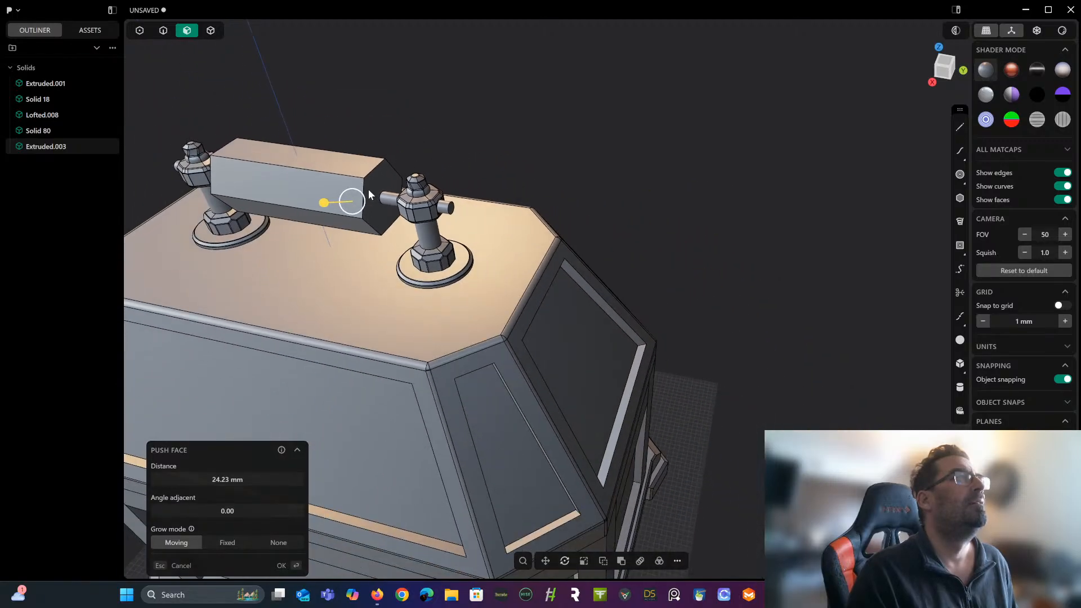
pyautogui.moveTo(368, 189); pyautogui.dragTo(451, 198, button='middle')
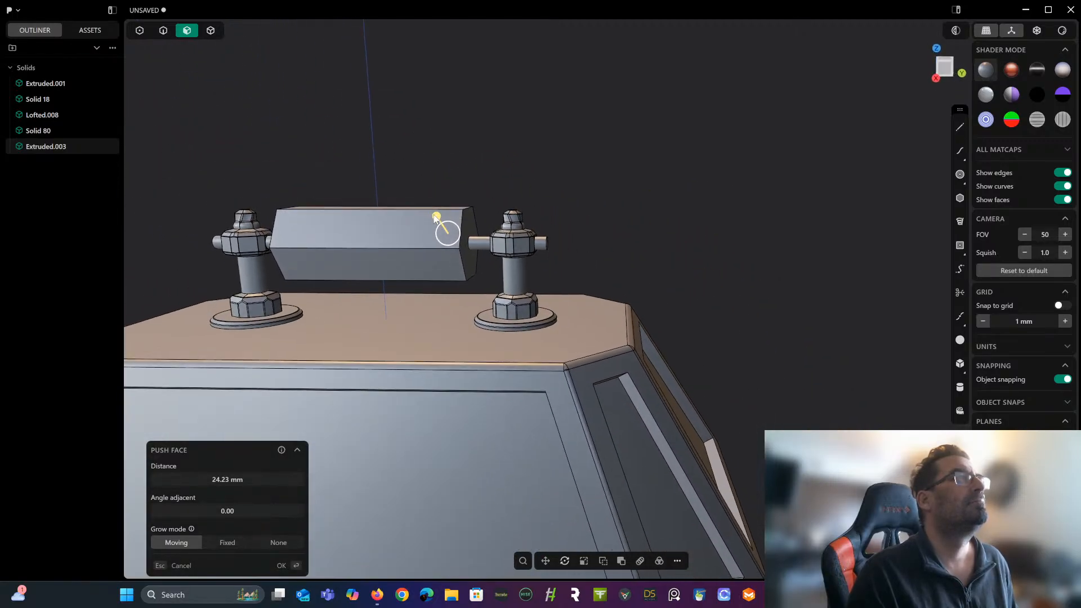
pyautogui.moveTo(436, 217); pyautogui.dragTo(440, 219)
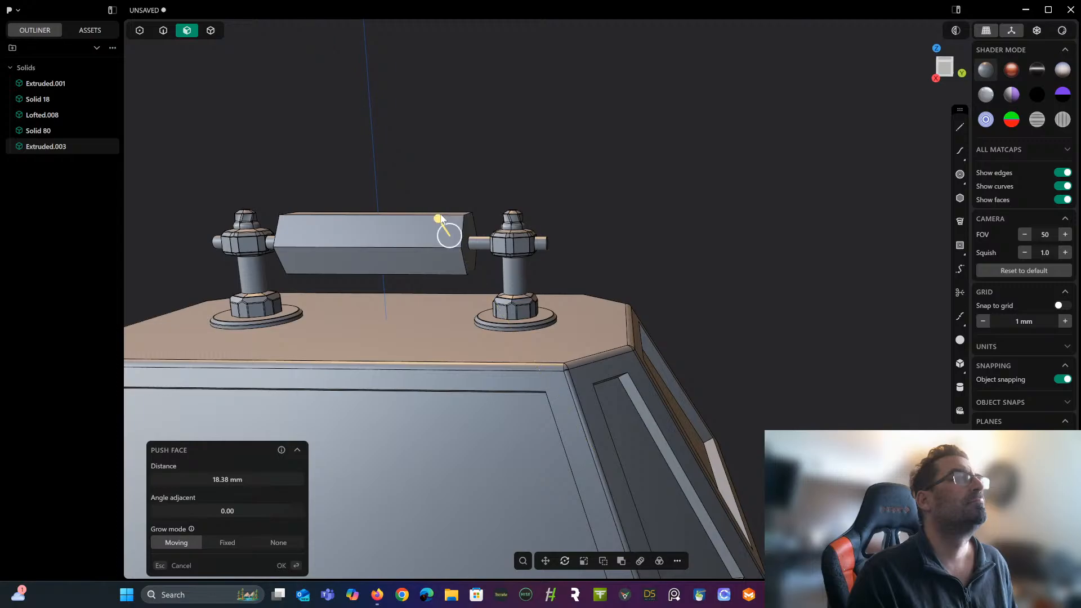
pyautogui.moveTo(557, 161); pyautogui.dragTo(480, 196, button='middle')
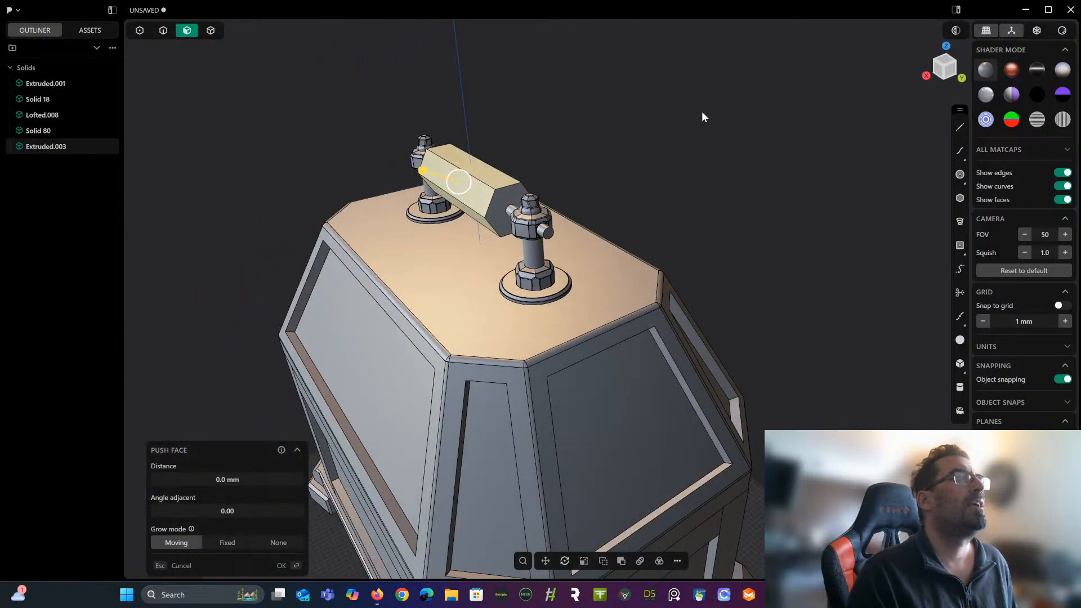
pyautogui.press('Escape')
# Push both hexagonal end faces of the bar outward by 12.74 mm to lengthen the grip.
pyautogui.moveTo(701, 117); pyautogui.dragTo(533, 265, button='middle')
pyautogui.scroll(5, 772, 125)
pyautogui.scroll(3, 540, 242)
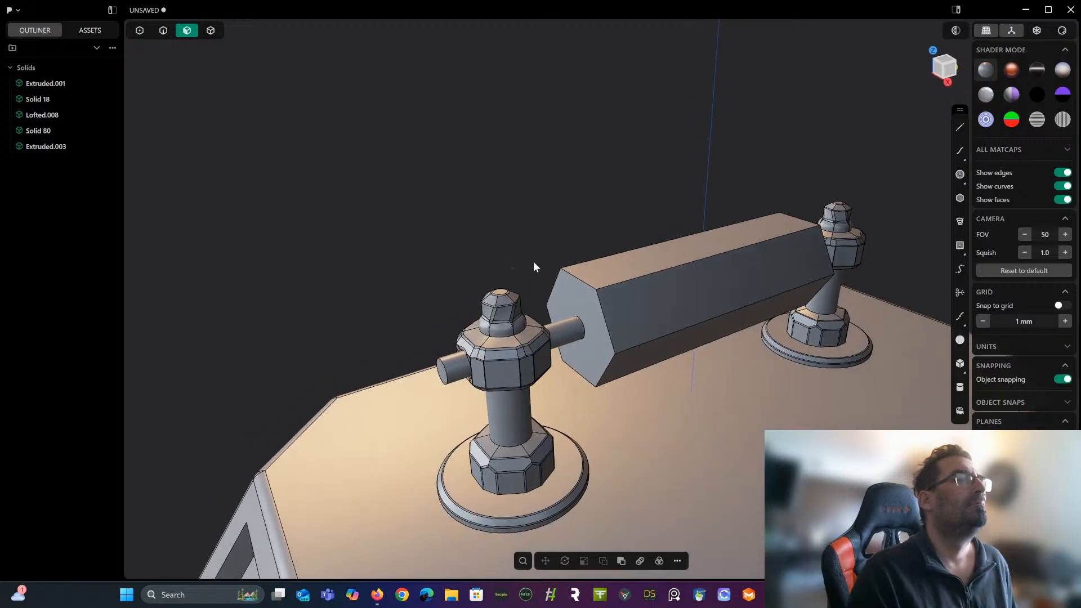
pyautogui.click(579, 304)
pyautogui.moveTo(599, 298); pyautogui.dragTo(684, 335, button='middle')
pyautogui.click(724, 333)
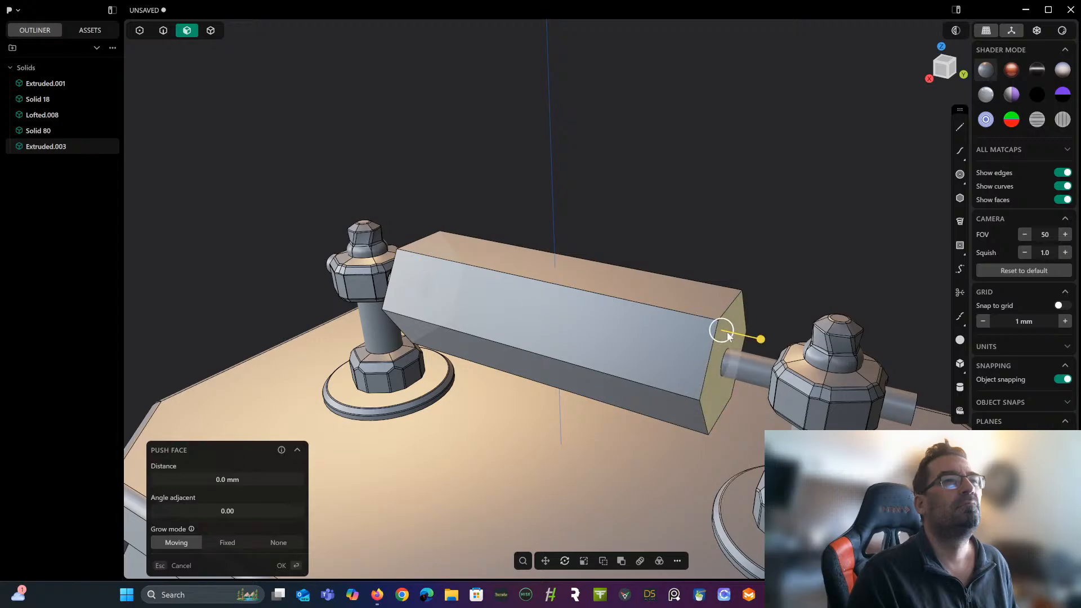
pyautogui.moveTo(727, 334); pyautogui.dragTo(788, 332)
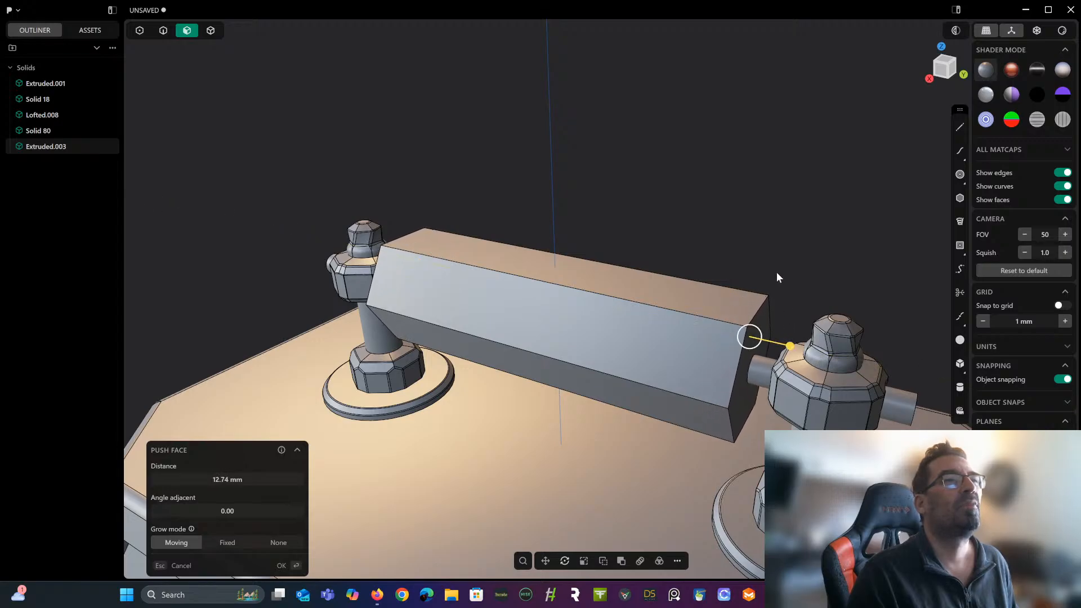
# Chamfer all the outer edges around both hexagonal end faces of the bar by 8.47 mm.
pyautogui.click(163, 31)
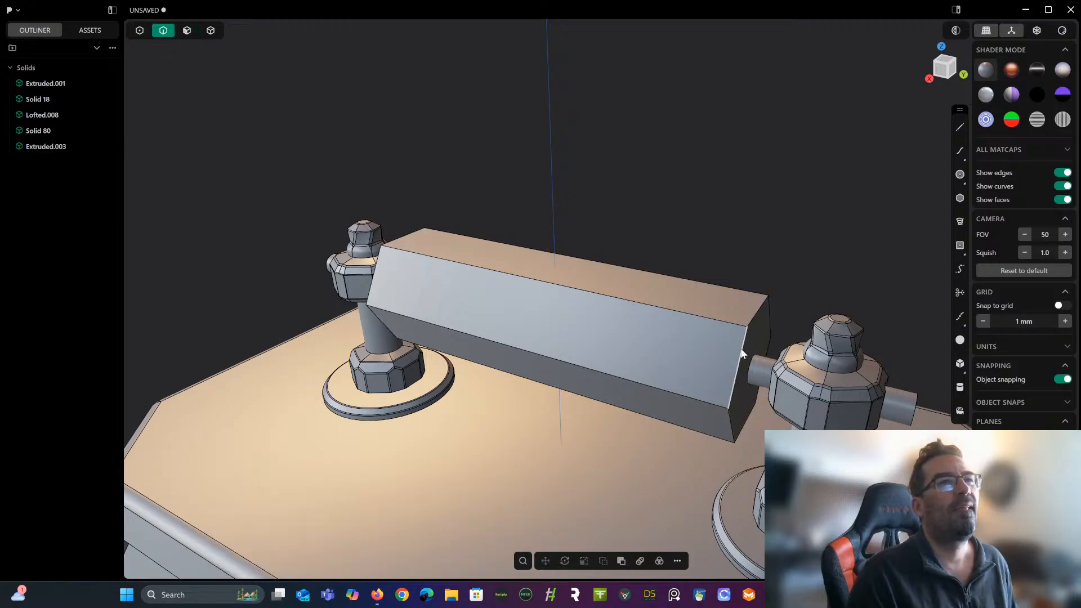
pyautogui.click(758, 313)
pyautogui.press('f')
pyautogui.click(739, 366)
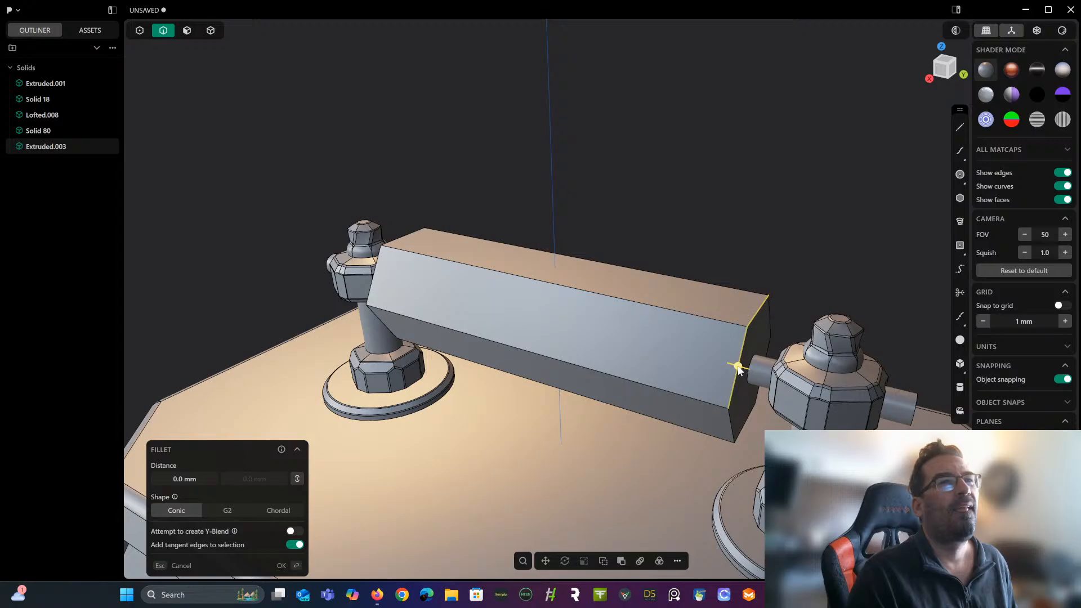
pyautogui.click(731, 424)
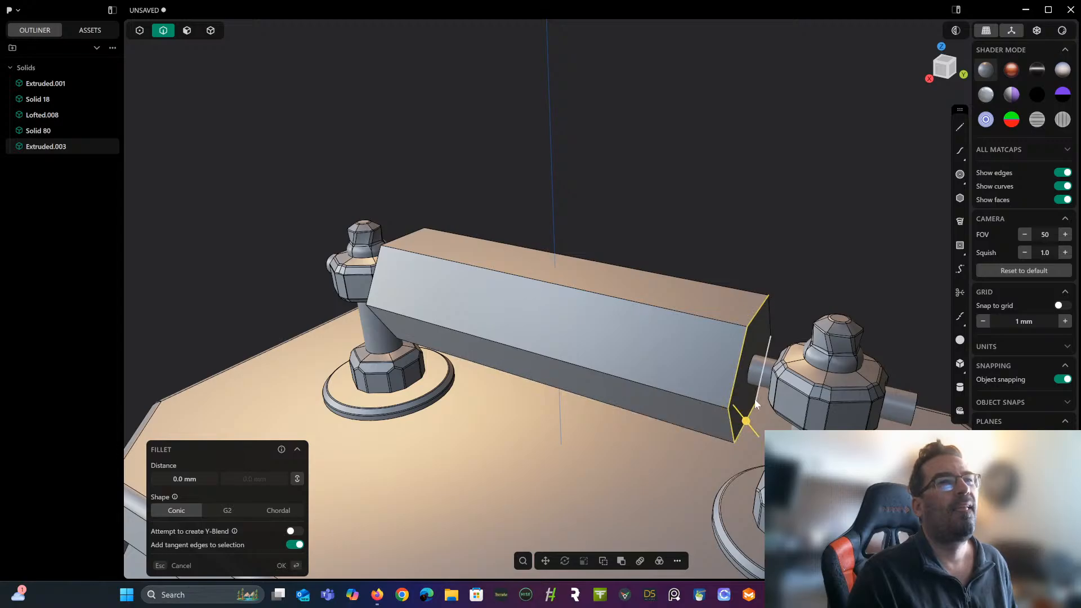
pyautogui.click(767, 320)
pyautogui.moveTo(478, 296); pyautogui.dragTo(778, 175, button='middle')
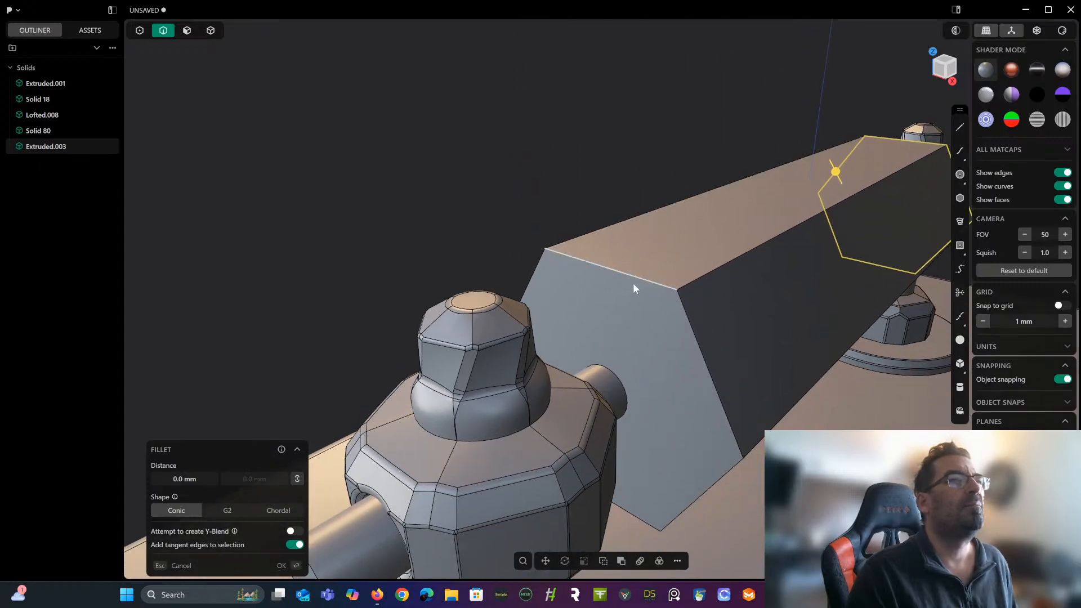
pyautogui.click(635, 280)
pyautogui.click(691, 344)
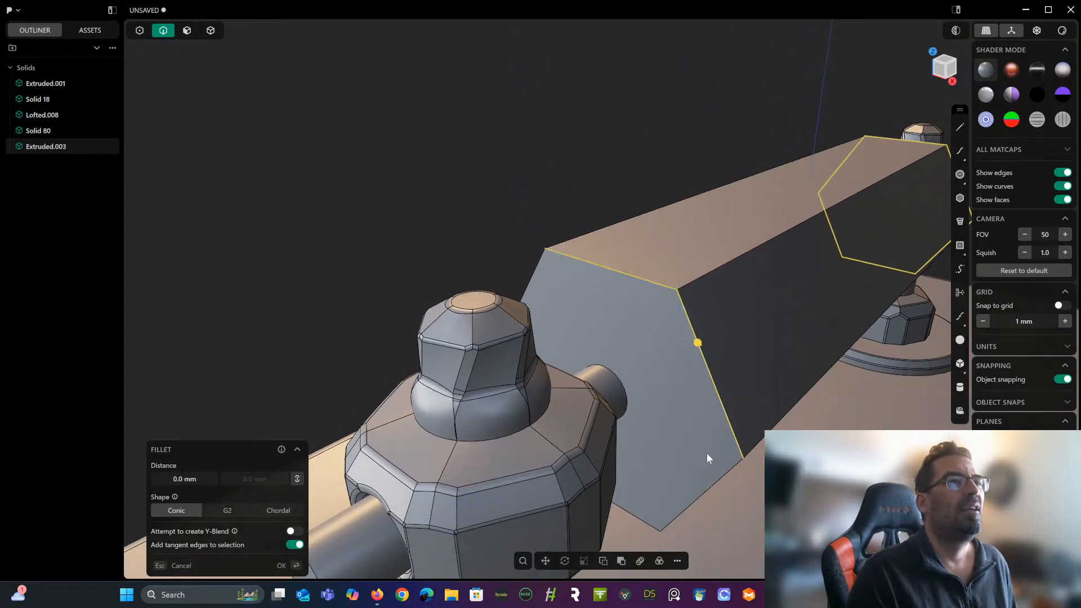
pyautogui.click(703, 490)
pyautogui.moveTo(637, 508); pyautogui.dragTo(815, 373, button='middle')
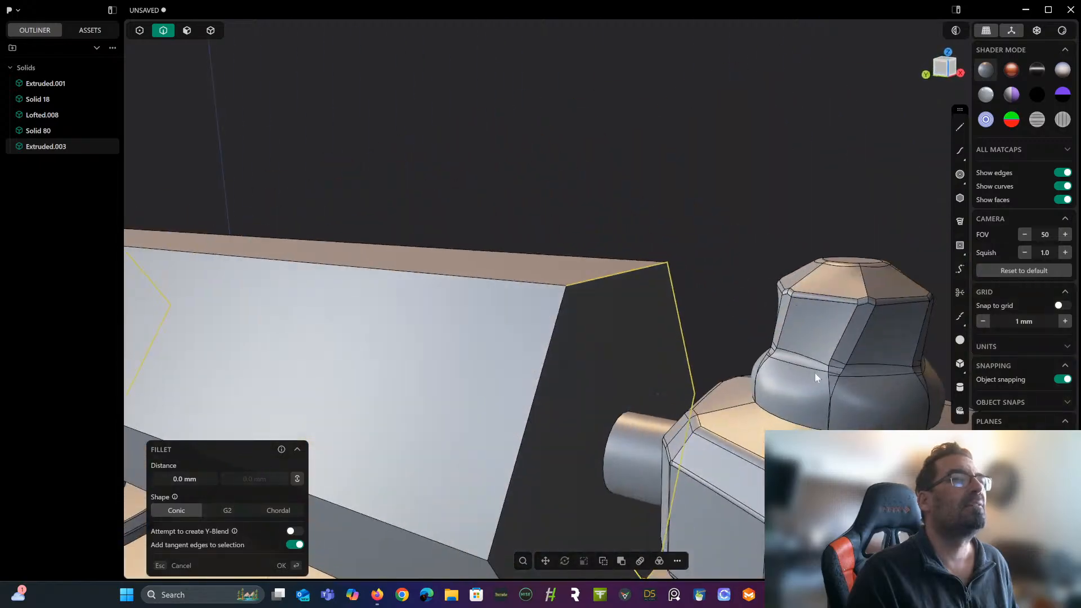
pyautogui.click(521, 442)
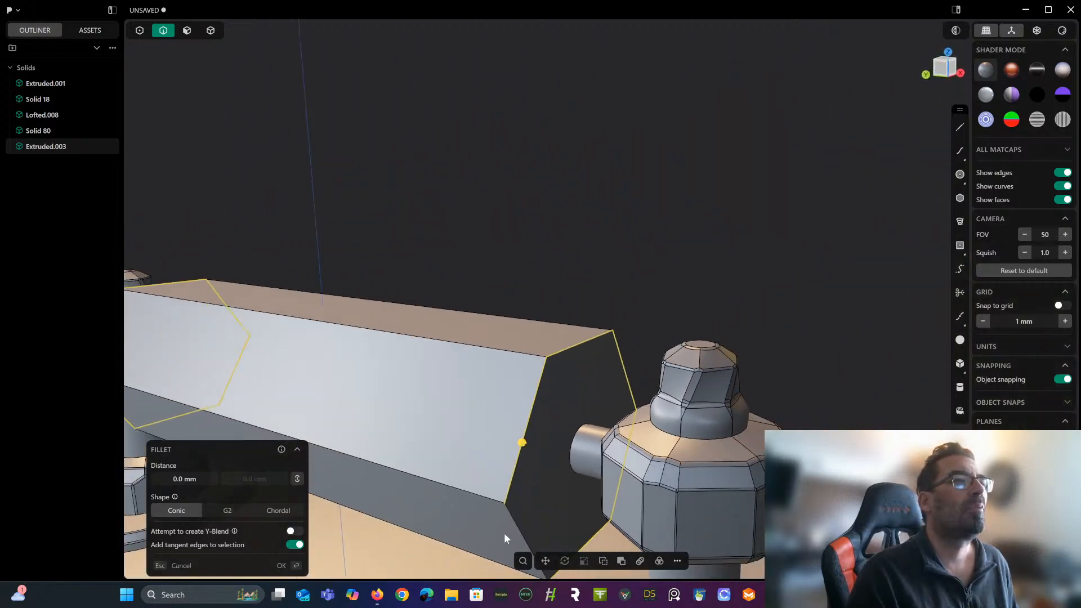
pyautogui.click(511, 518)
pyautogui.moveTo(512, 418); pyautogui.dragTo(710, 347, button='middle')
pyautogui.moveTo(711, 348); pyautogui.dragTo(704, 342)
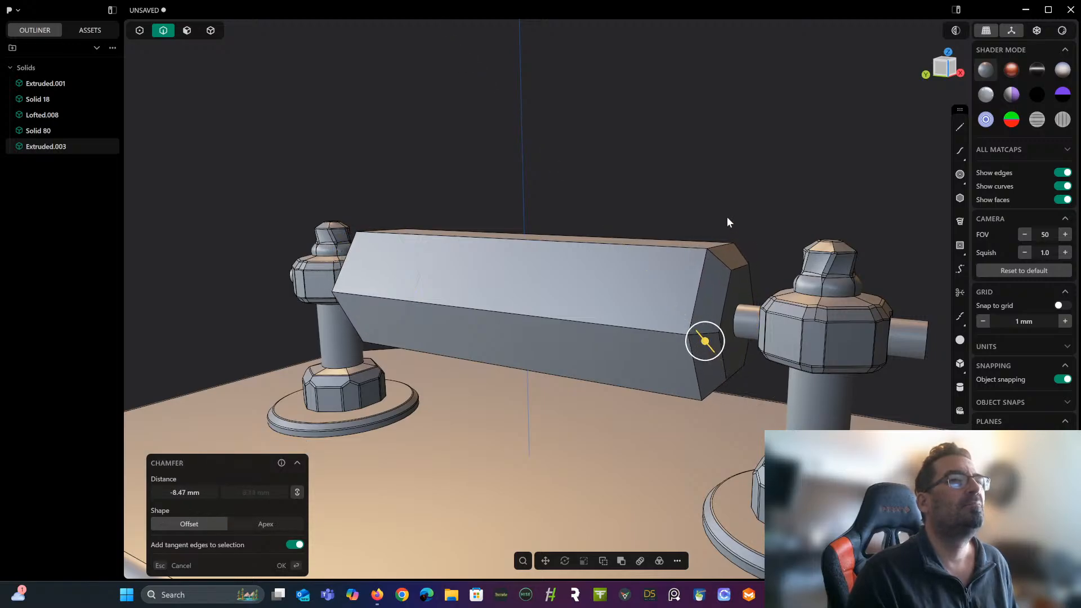
pyautogui.press('Return')
# In the left view, sketch an open trapezoidal polyline dipping from the bar's upper edge near one end, for a notch profile.
pyautogui.moveTo(705, 195); pyautogui.dragTo(827, 265, button='middle')
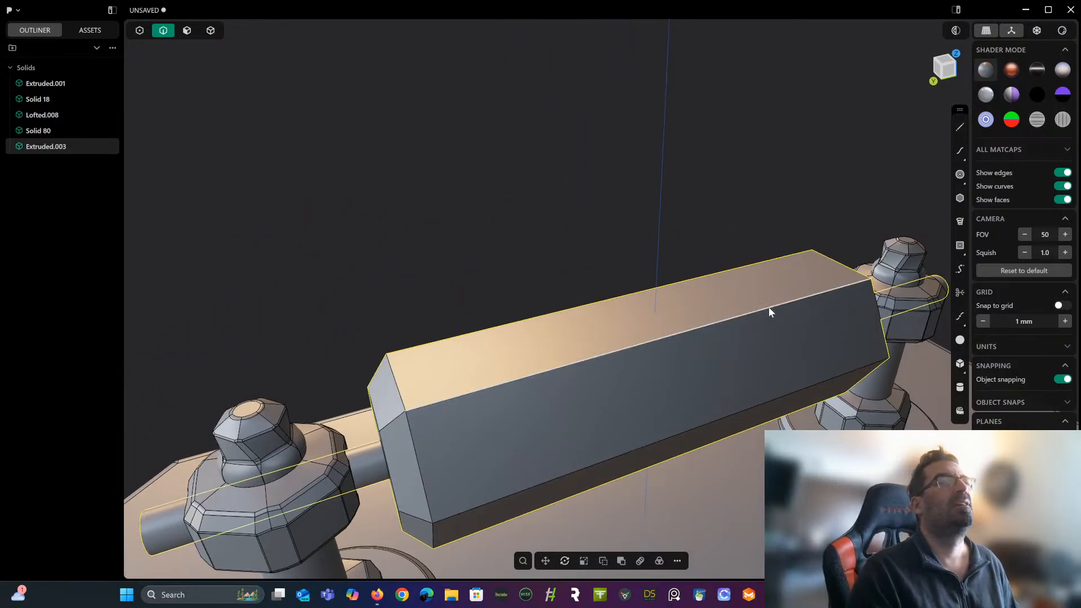
pyautogui.moveTo(768, 306); pyautogui.dragTo(717, 246, button='middle')
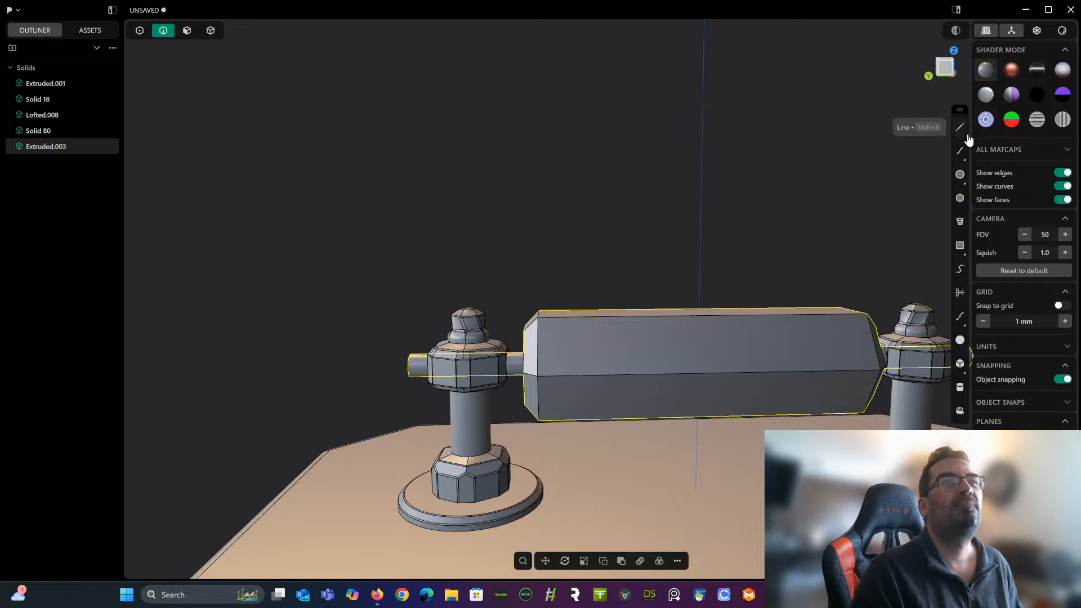
pyautogui.click(945, 73)
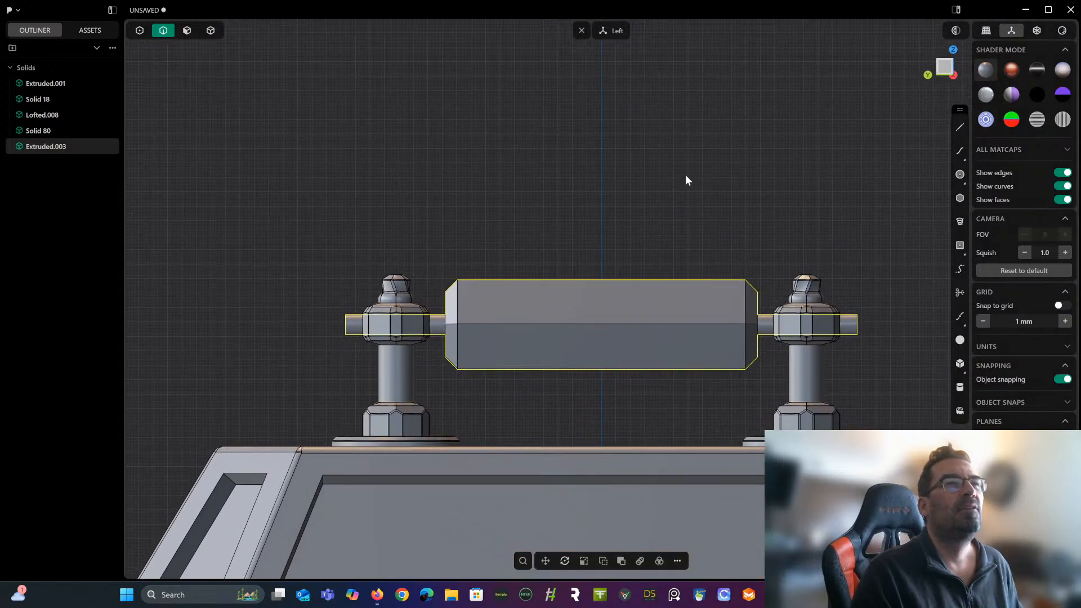
pyautogui.keyDown('shift'); pyautogui.moveTo(695, 198); pyautogui.dragTo(730, 117, button='middle'); pyautogui.keyUp('shift')
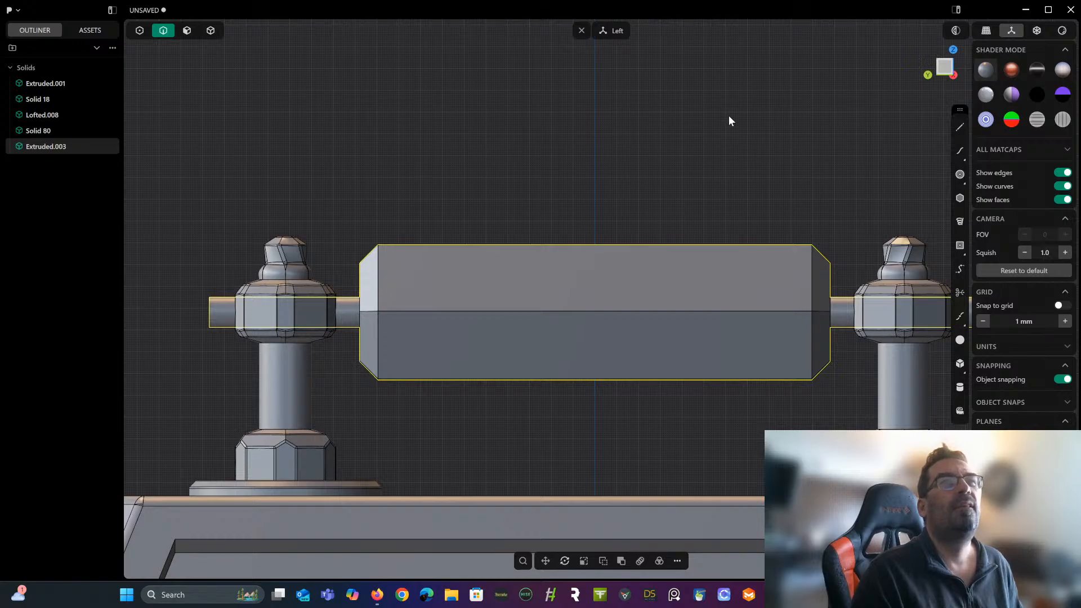
pyautogui.click(960, 127)
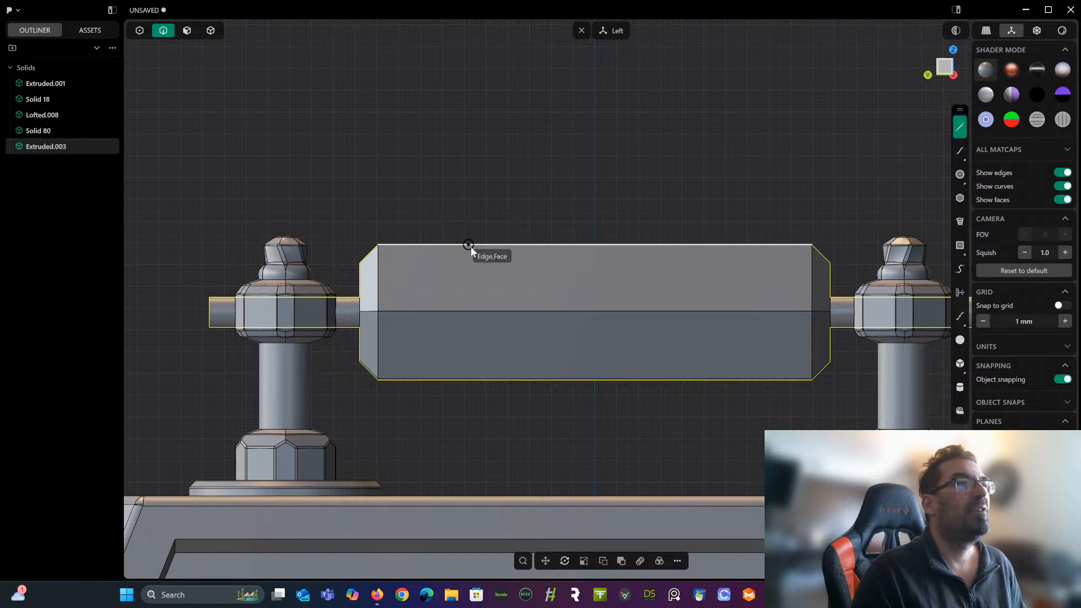
pyautogui.click(439, 245)
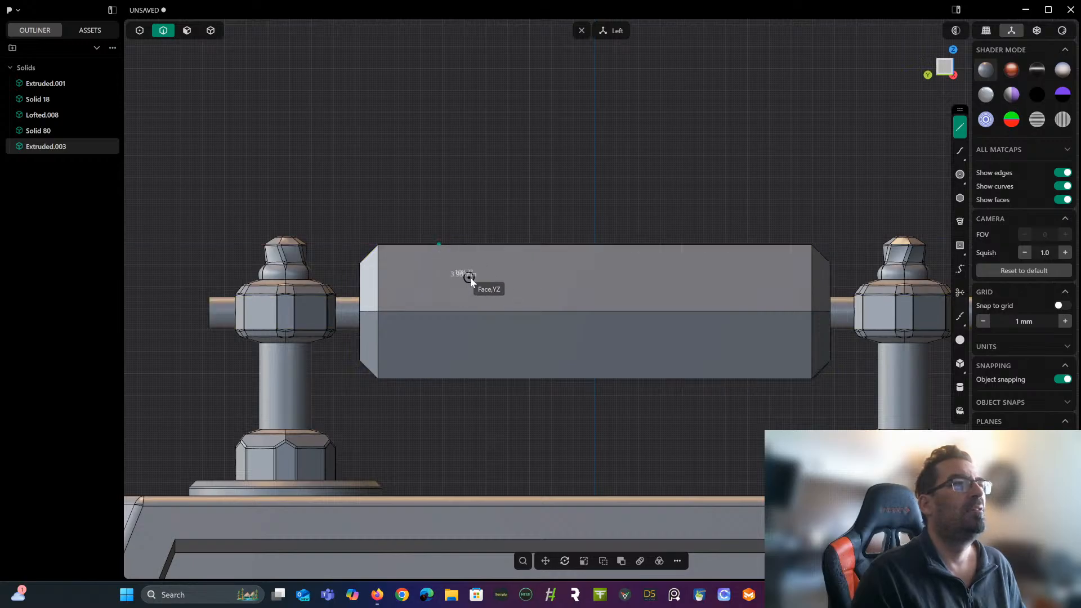
pyautogui.click(515, 245)
pyautogui.press('Return')
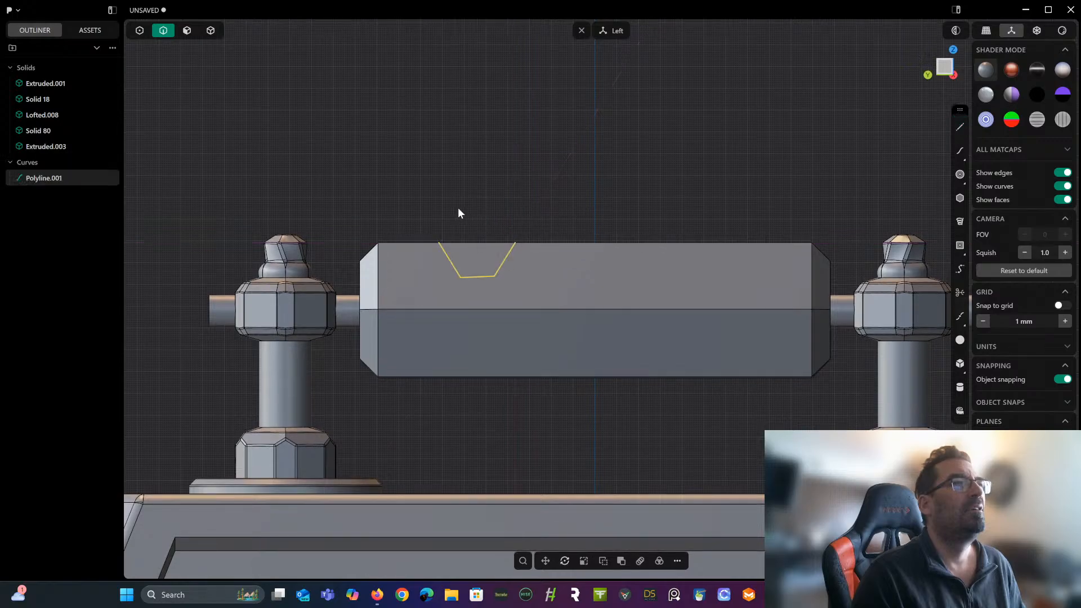
# With X-ray mode on, level the polyline's base by moving its inner lower control point 0.18 mm in Y and 0.45 mm in Z.
pyautogui.scroll(2, 436, 195)
pyautogui.click(139, 31)
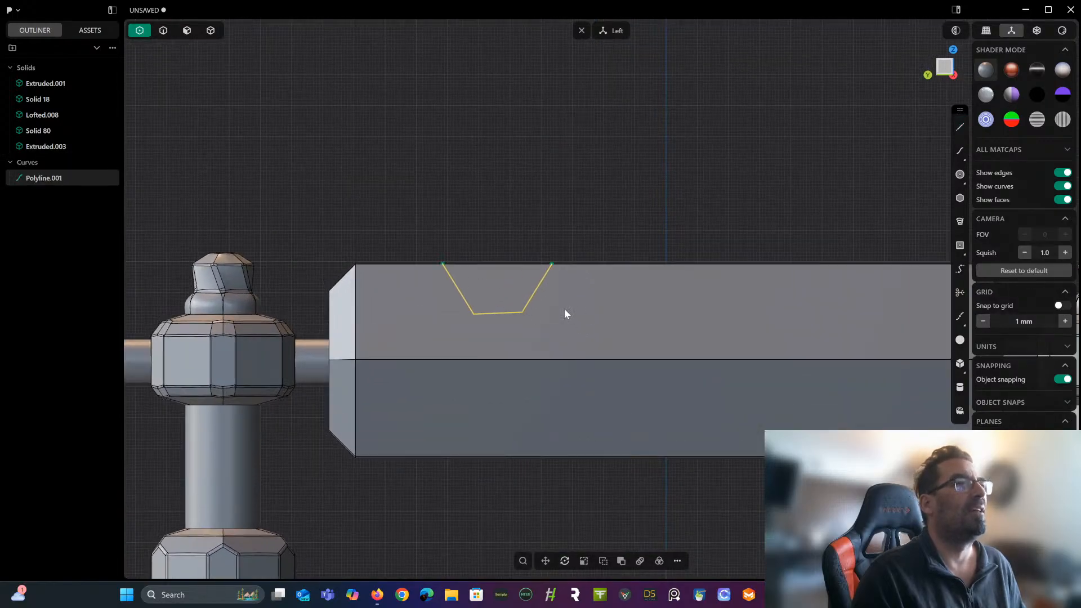
pyautogui.click(1037, 33)
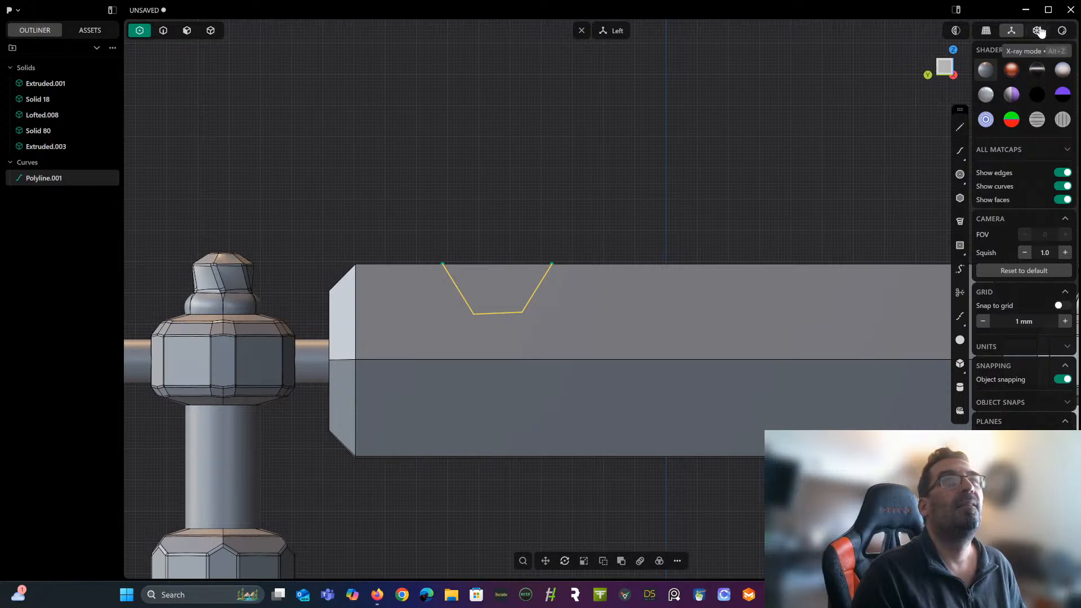
pyautogui.click(522, 316)
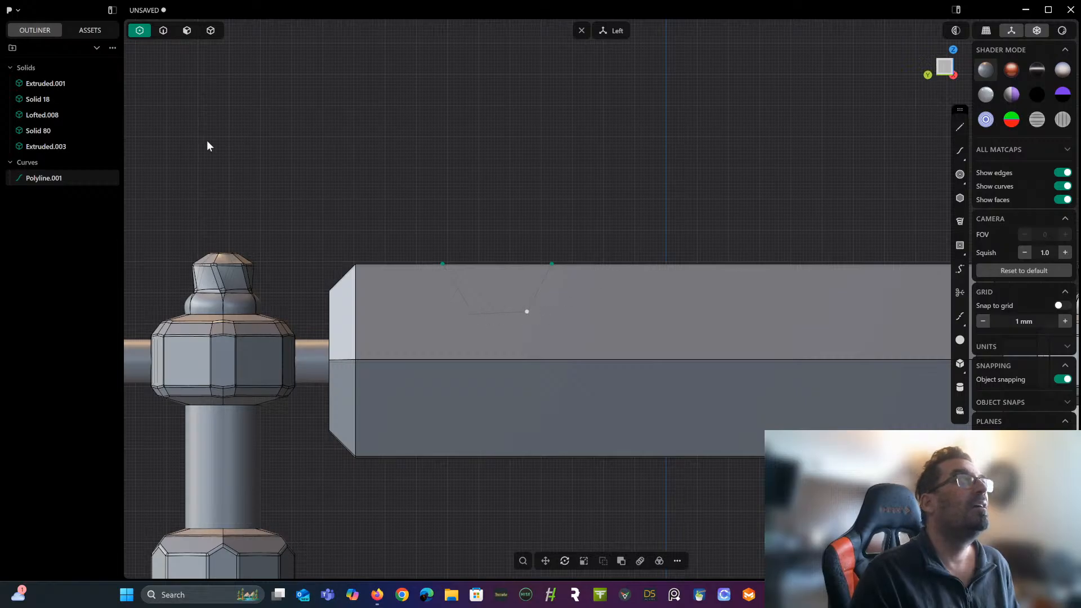
pyautogui.press('g')
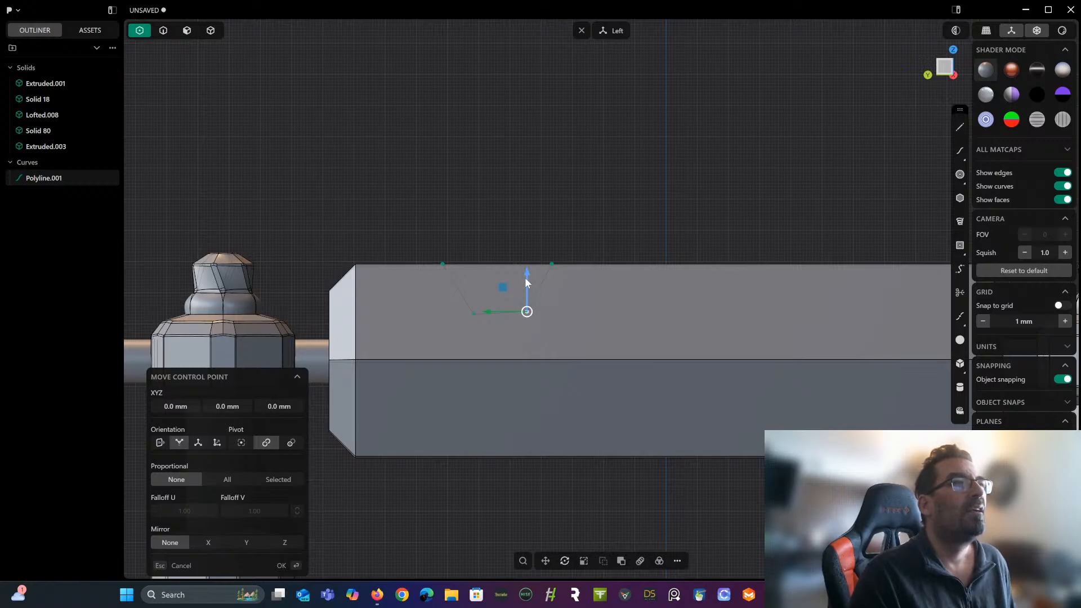
pyautogui.moveTo(525, 278); pyautogui.dragTo(528, 315)
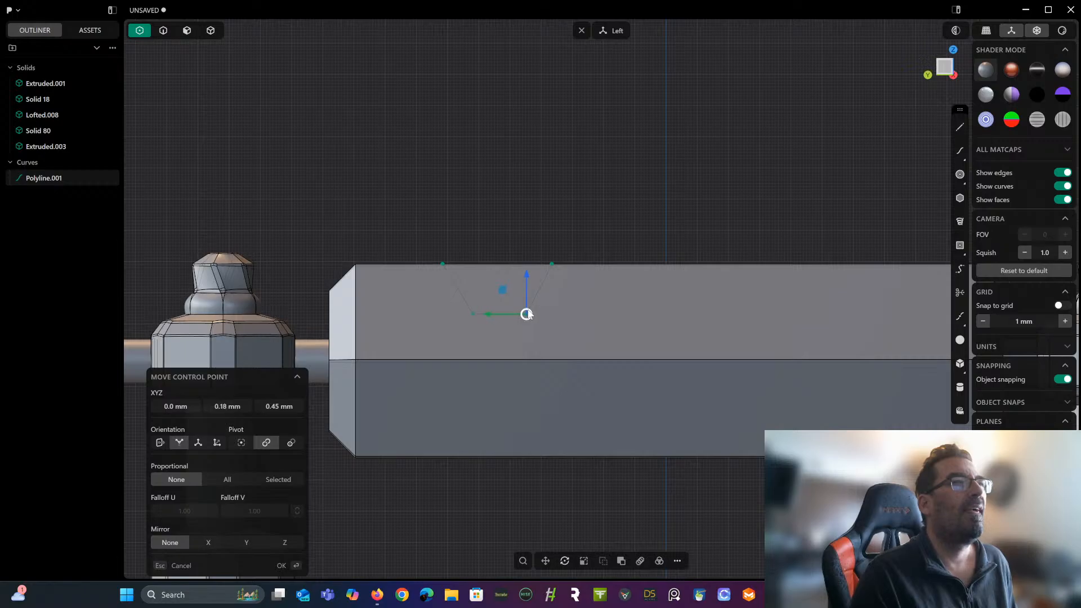
pyautogui.rightClick(515, 207)
# Fillet the two lower corners of the trapezoidal notch polyline with a small radius.
pyautogui.moveTo(509, 208); pyautogui.dragTo(545, 232, button='middle')
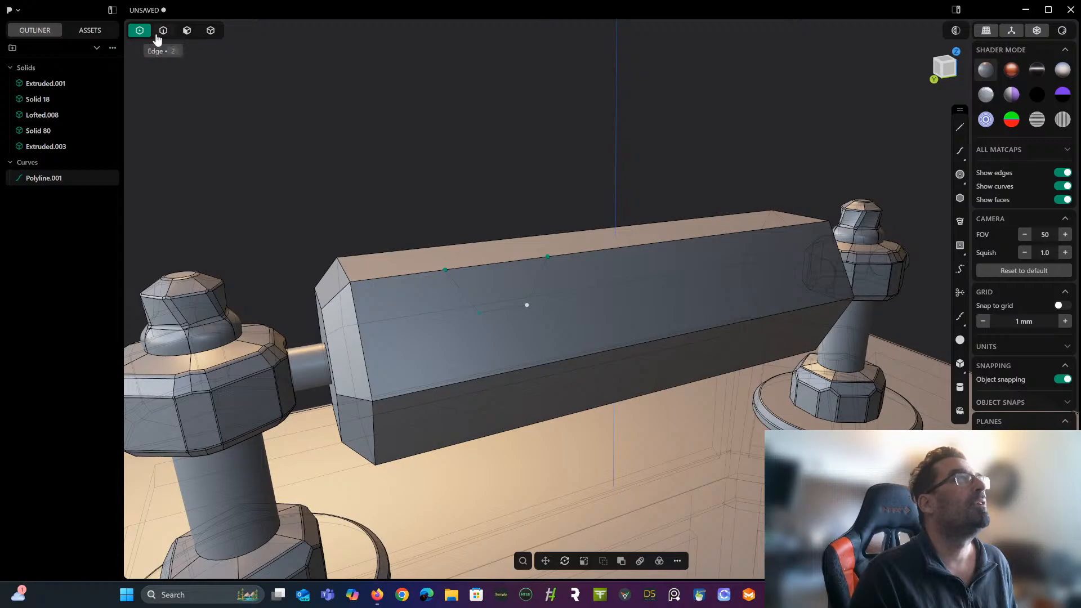
pyautogui.scroll(4, 442, 266)
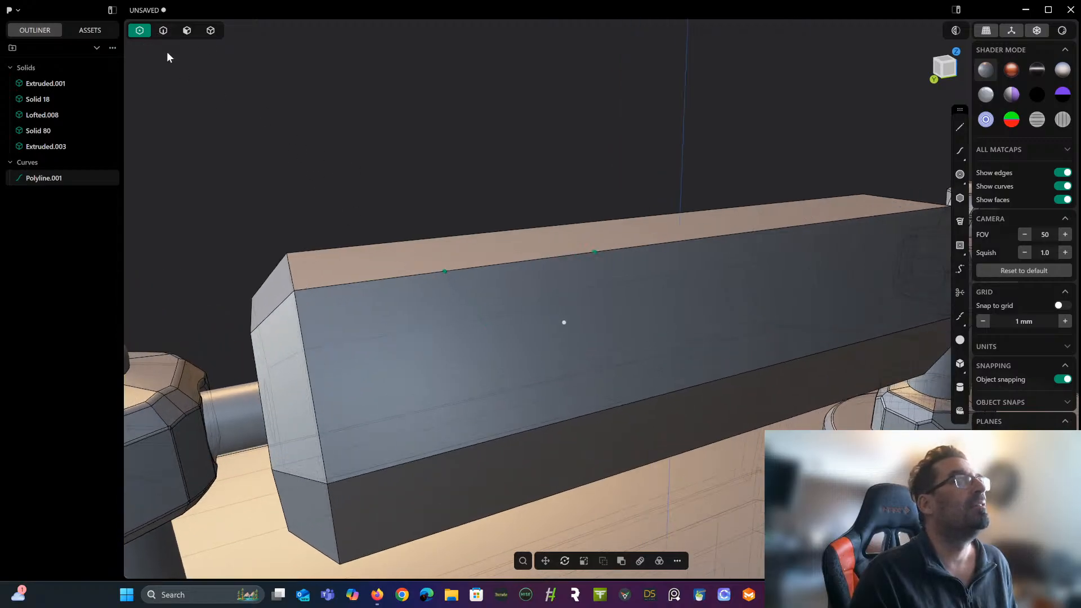
pyautogui.moveTo(607, 373); pyautogui.dragTo(600, 357)
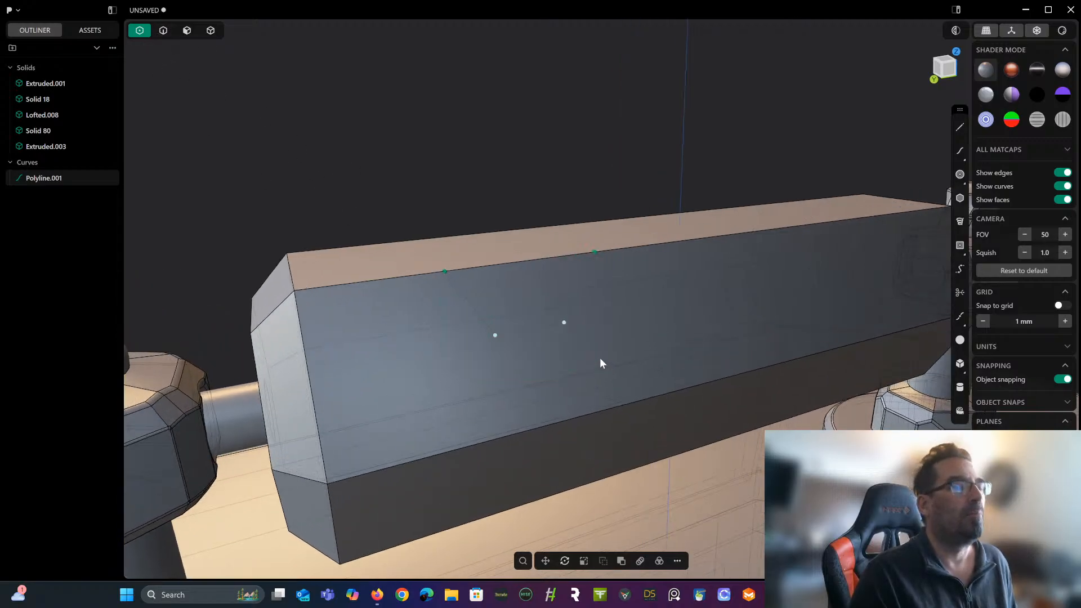
pyautogui.press('f')
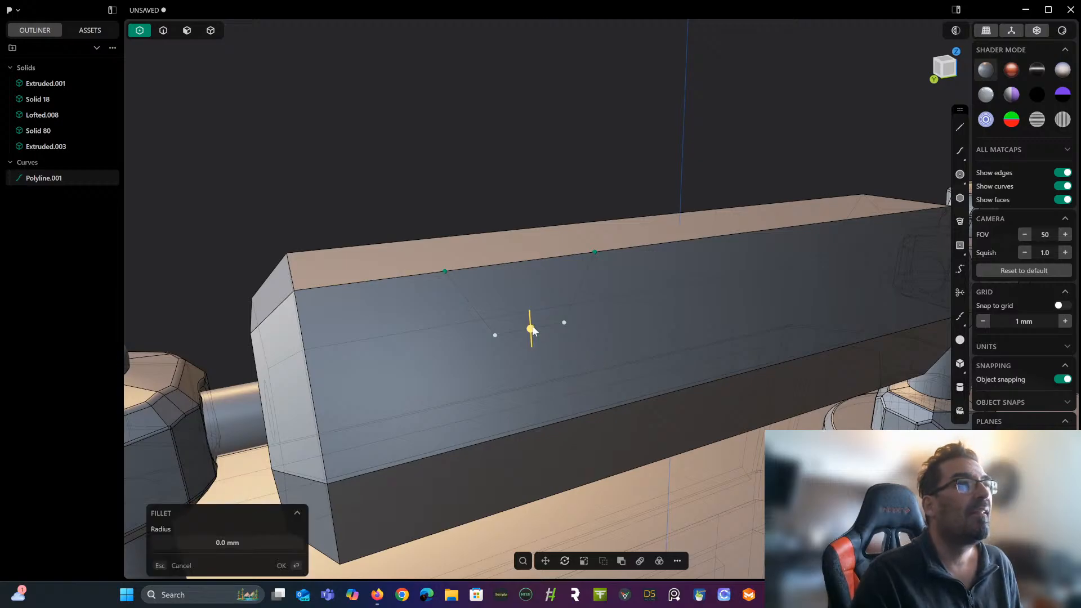
pyautogui.moveTo(531, 328); pyautogui.dragTo(538, 326)
pyautogui.moveTo(538, 325); pyautogui.dragTo(555, 263, button='middle')
pyautogui.press('Return')
pyautogui.scroll(-3, 581, 216)
pyautogui.keyDown('shift'); pyautogui.moveTo(555, 262); pyautogui.dragTo(474, 240, button='middle'); pyautogui.keyUp('shift')
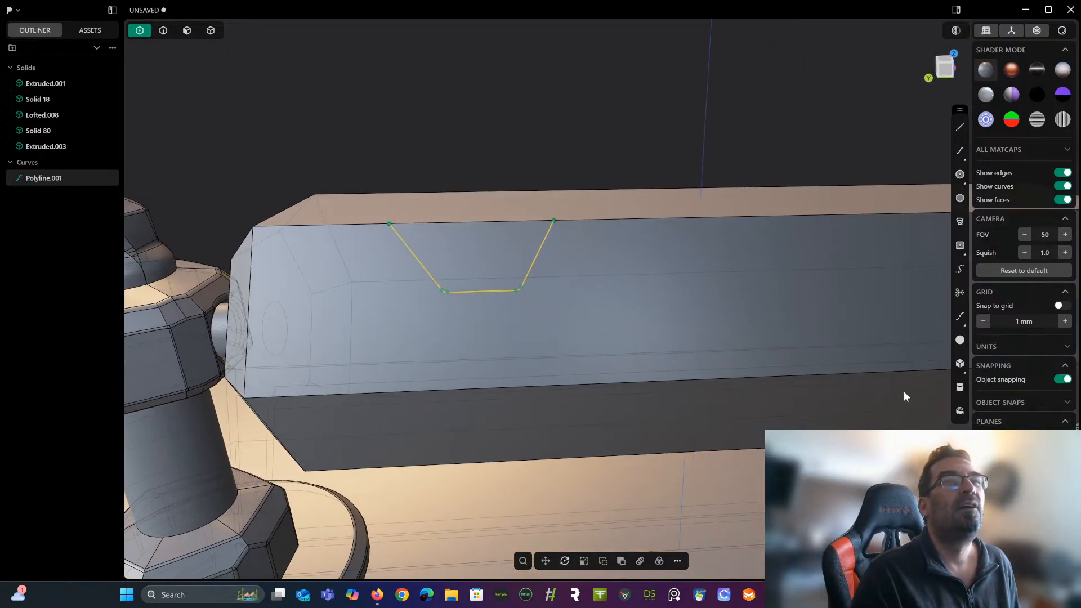
# Rectangular-array the notch polyline in the left view along the bar's length, with 4 instances over an extent of 107.04 mm.
pyautogui.click(640, 561)
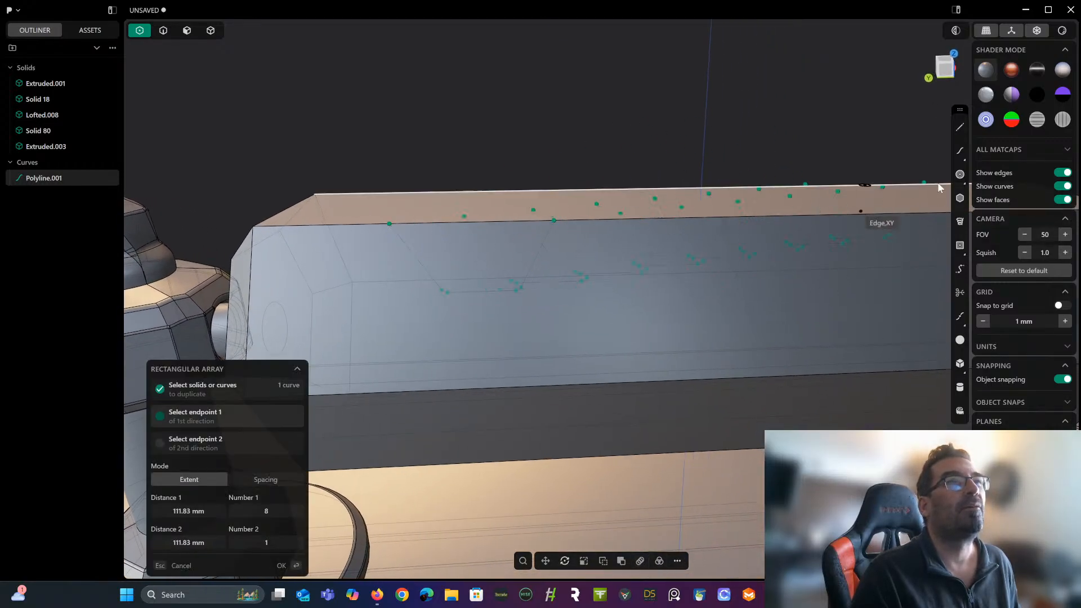
pyautogui.click(941, 72)
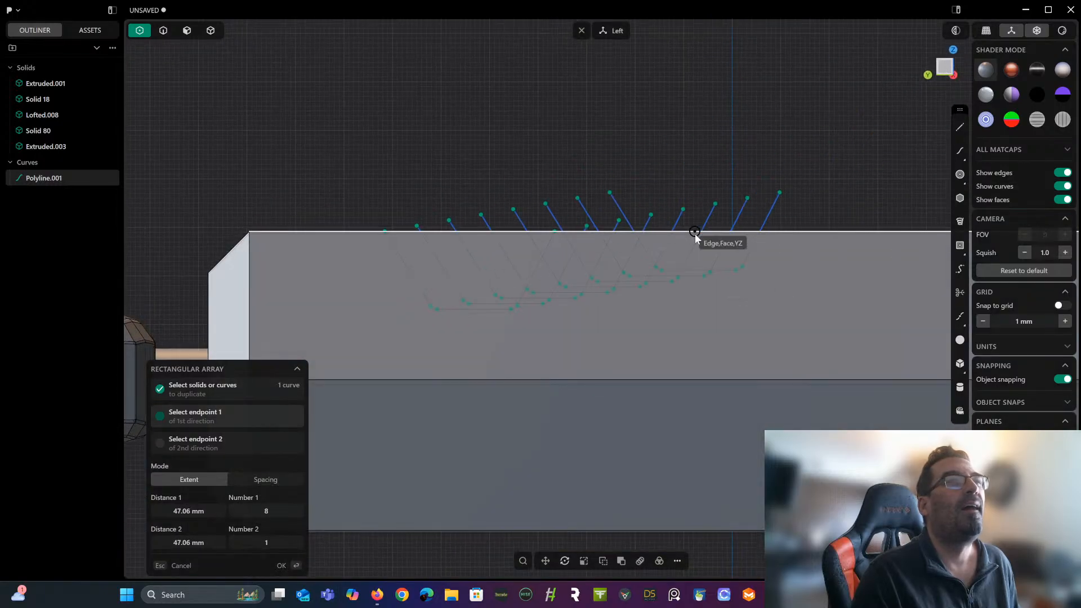
pyautogui.scroll(-3, 698, 238)
pyautogui.keyDown('shift'); pyautogui.moveTo(697, 239); pyautogui.dragTo(490, 256, button='middle'); pyautogui.keyUp('shift')
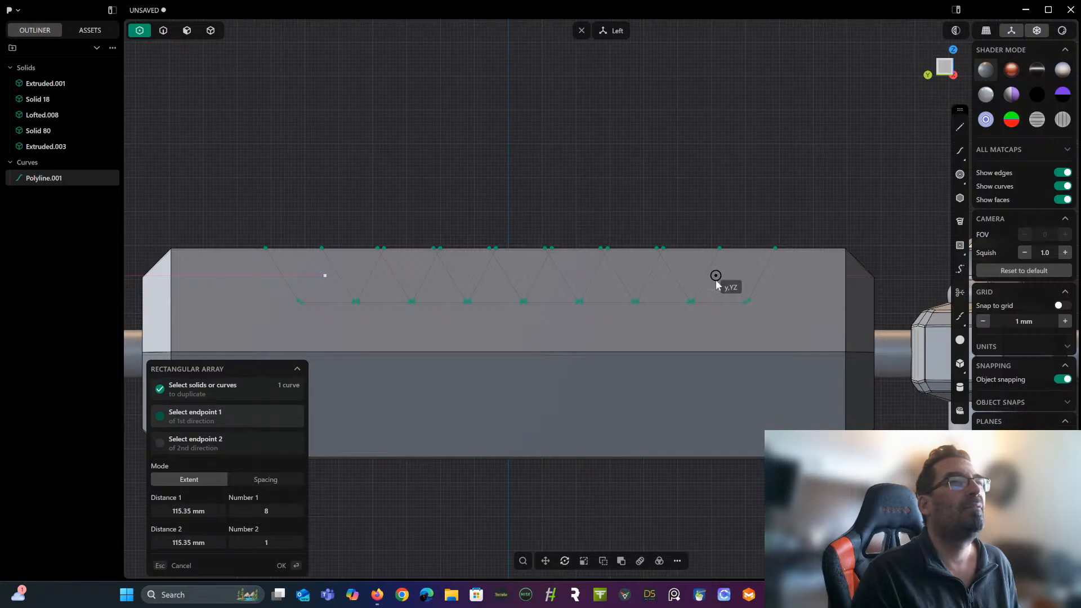
pyautogui.click(687, 282)
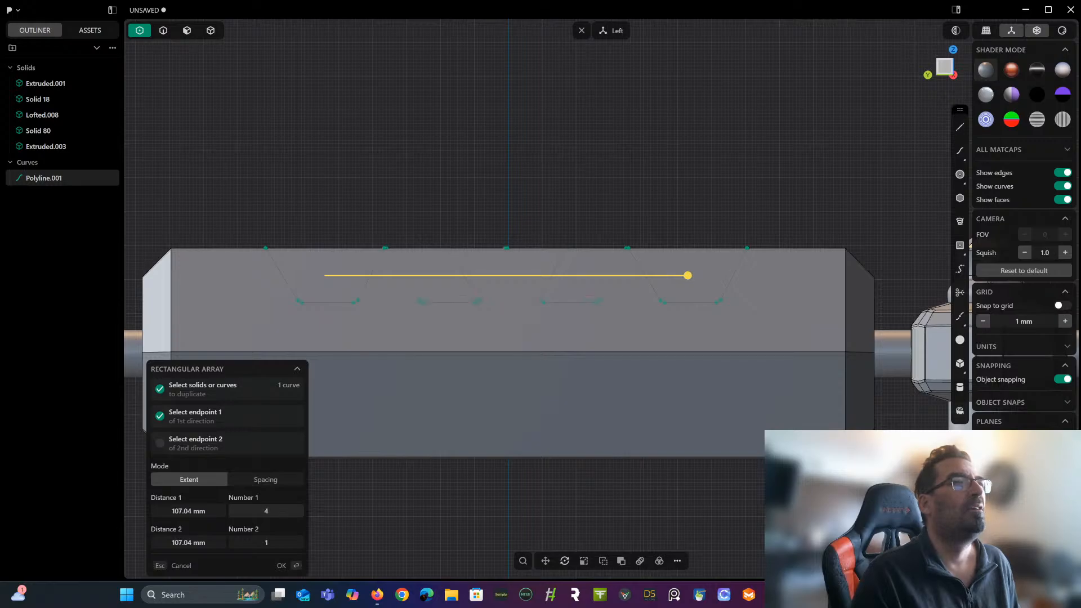
pyautogui.press('Return')
pyautogui.moveTo(386, 74); pyautogui.dragTo(425, 133, button='middle')
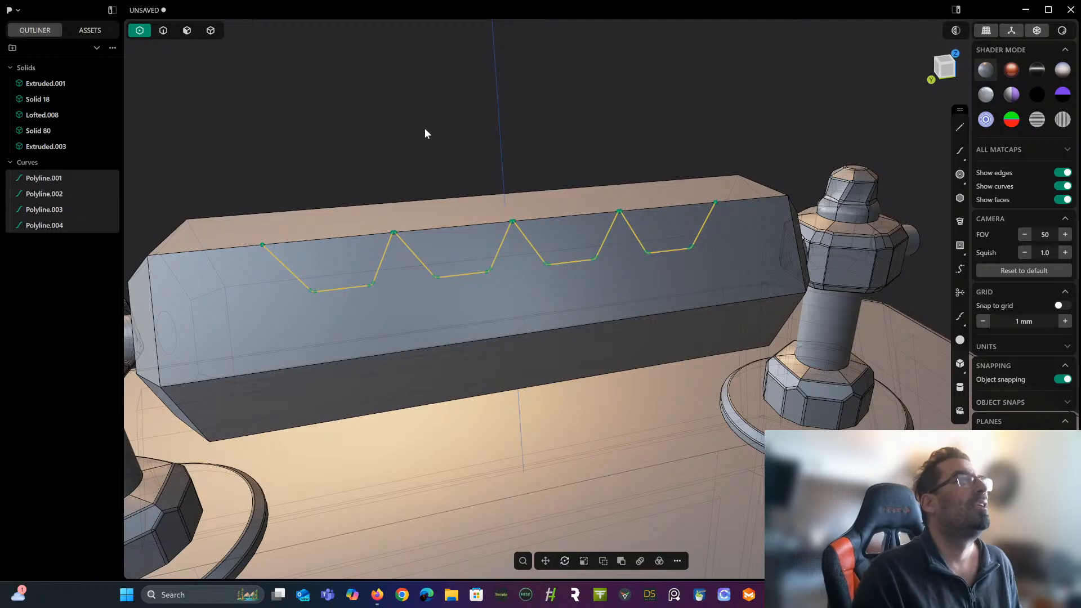
# Cut the horizontal bar with the four trapezoidal polylines along its upper edge, and delete the cut-out pieces and the polylines.
pyautogui.click(211, 31)
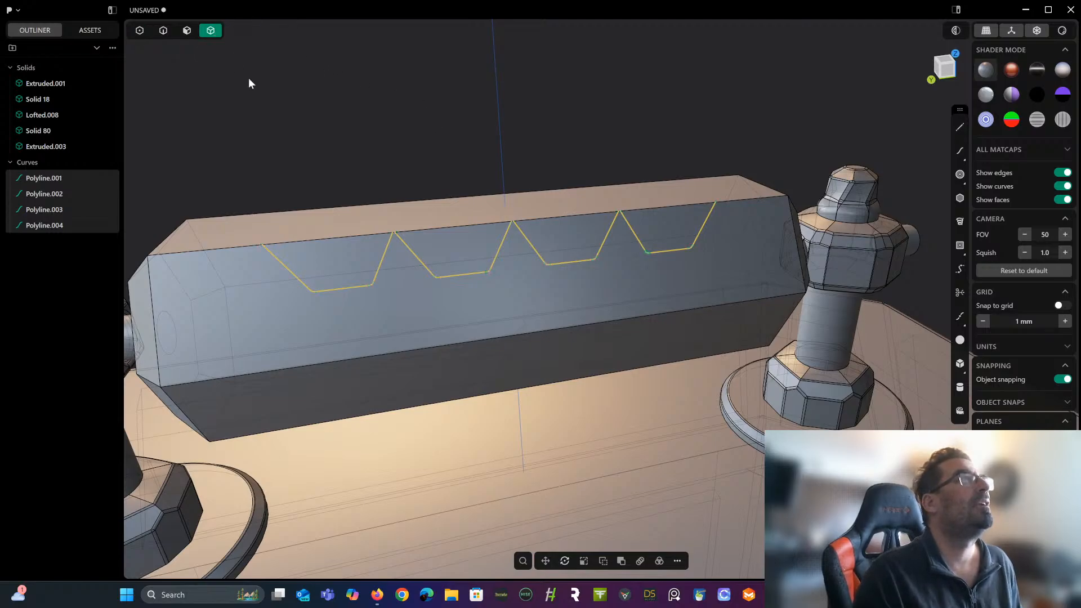
pyautogui.click(397, 289)
pyautogui.moveTo(397, 292); pyautogui.dragTo(394, 275, button='middle')
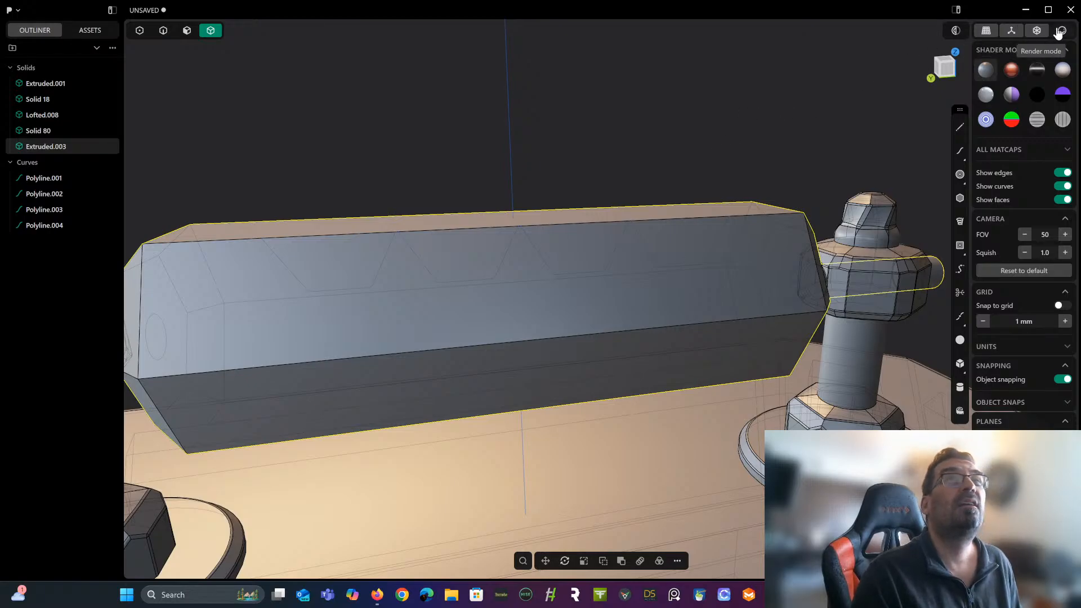
pyautogui.click(947, 71)
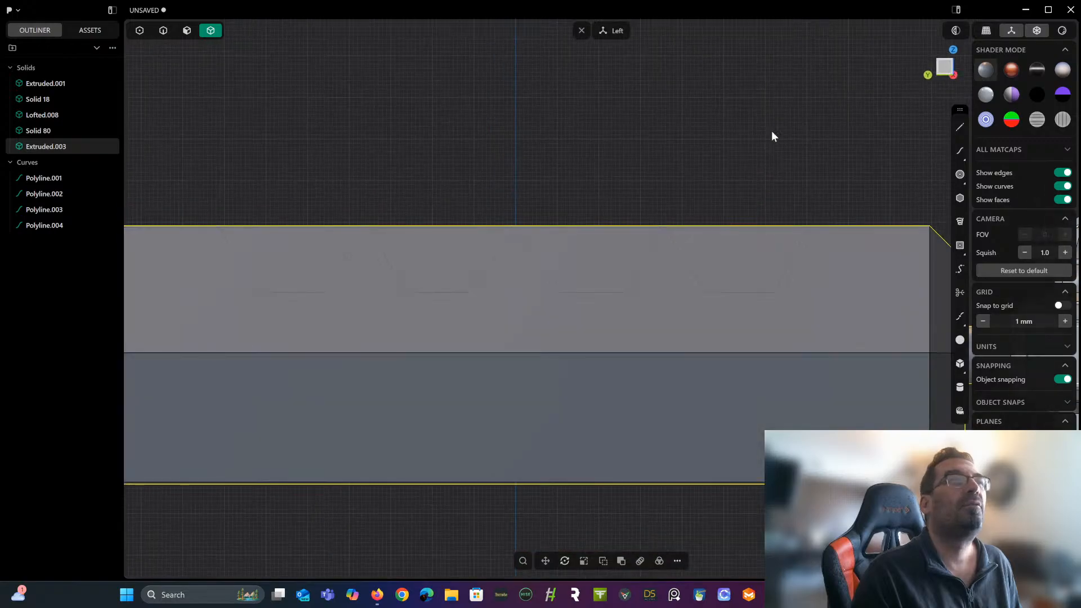
pyautogui.press('f')
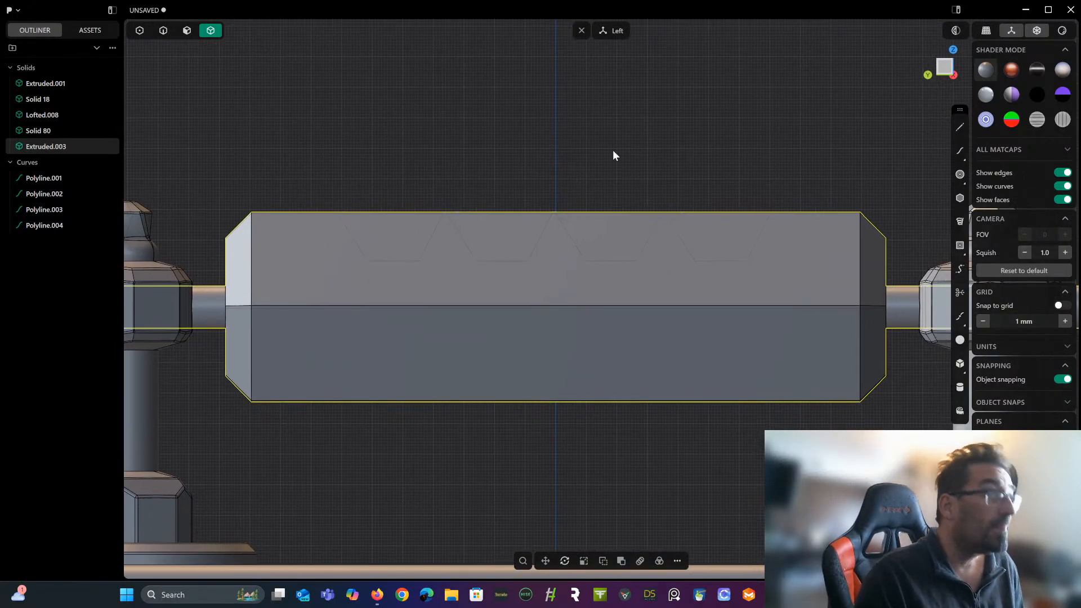
pyautogui.press('c')
pyautogui.click(424, 249)
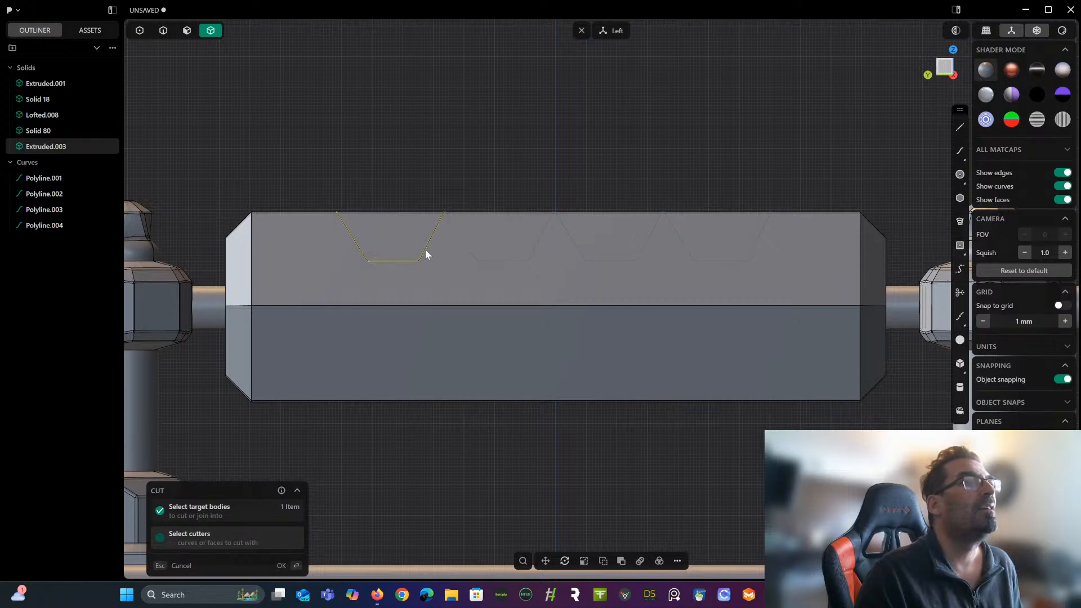
pyautogui.click(482, 262)
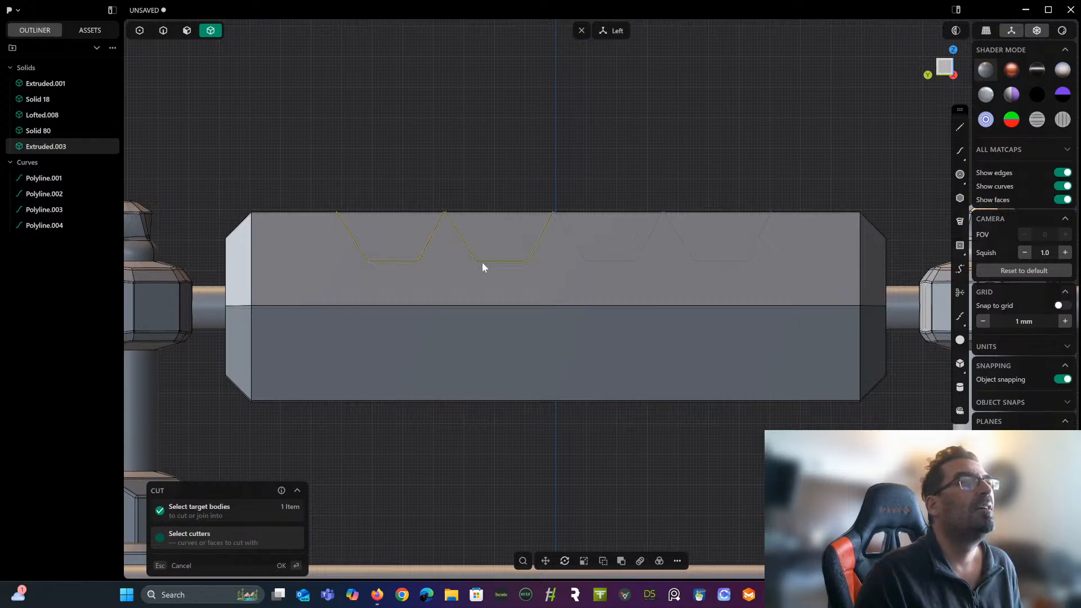
pyautogui.click(598, 257)
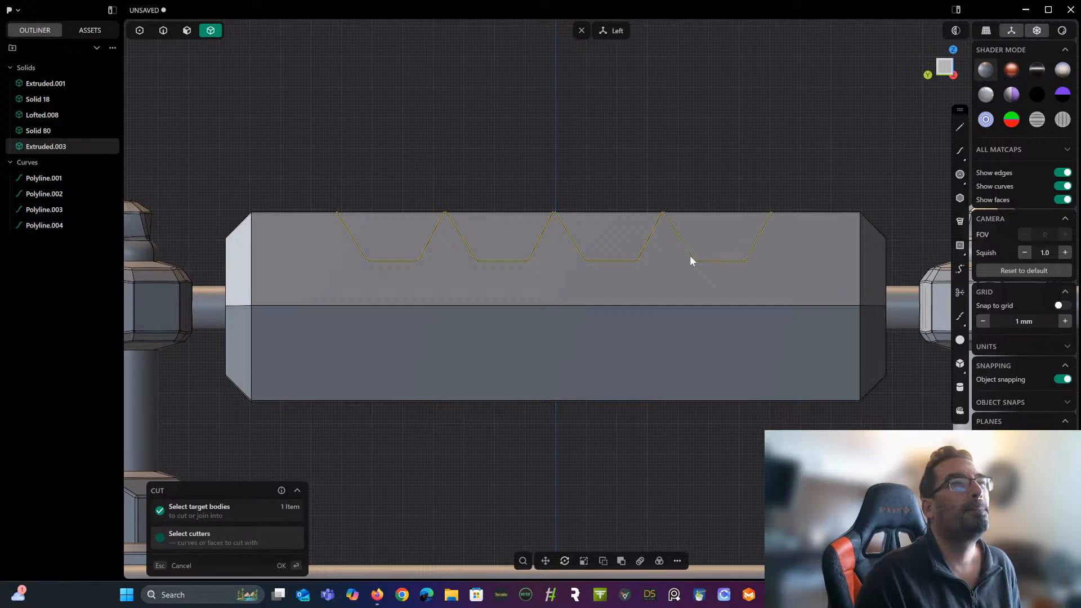
pyautogui.press('Return')
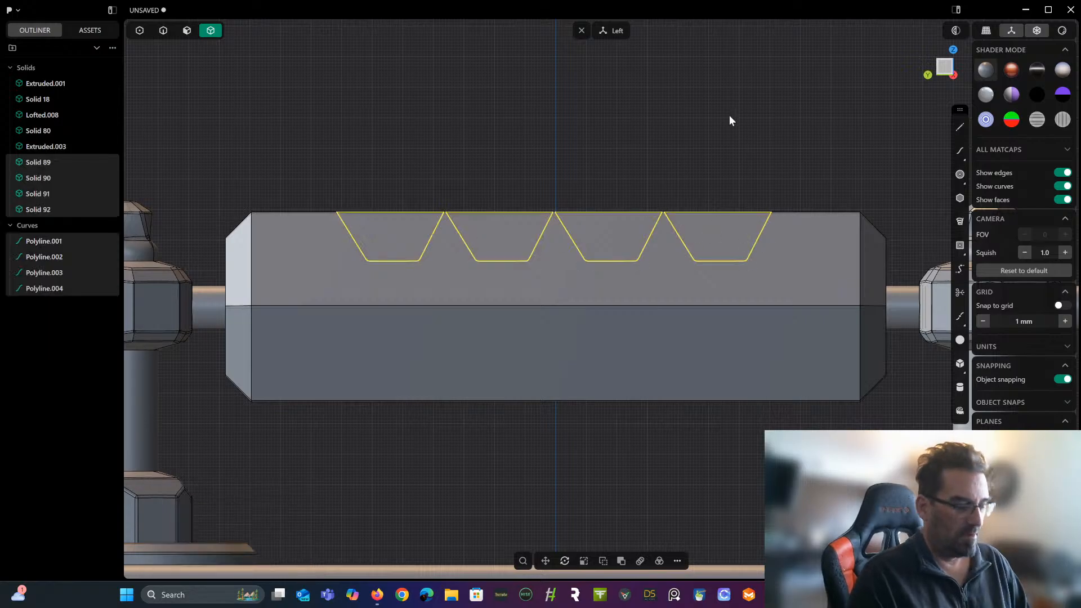
pyautogui.moveTo(728, 115); pyautogui.dragTo(746, 181, button='middle')
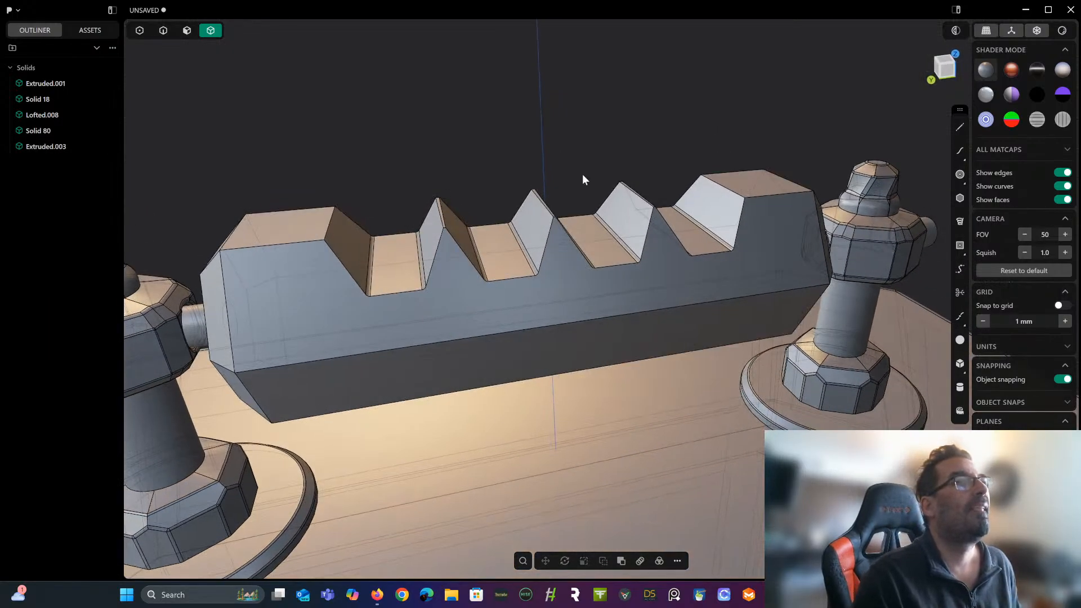
# Start a polyline on the YZ plane where the shaft meets the bar, tracing the chamfered end and upper edge to the first notch.
pyautogui.scroll(1, 609, 106)
pyautogui.moveTo(610, 107); pyautogui.dragTo(650, 125, button='middle')
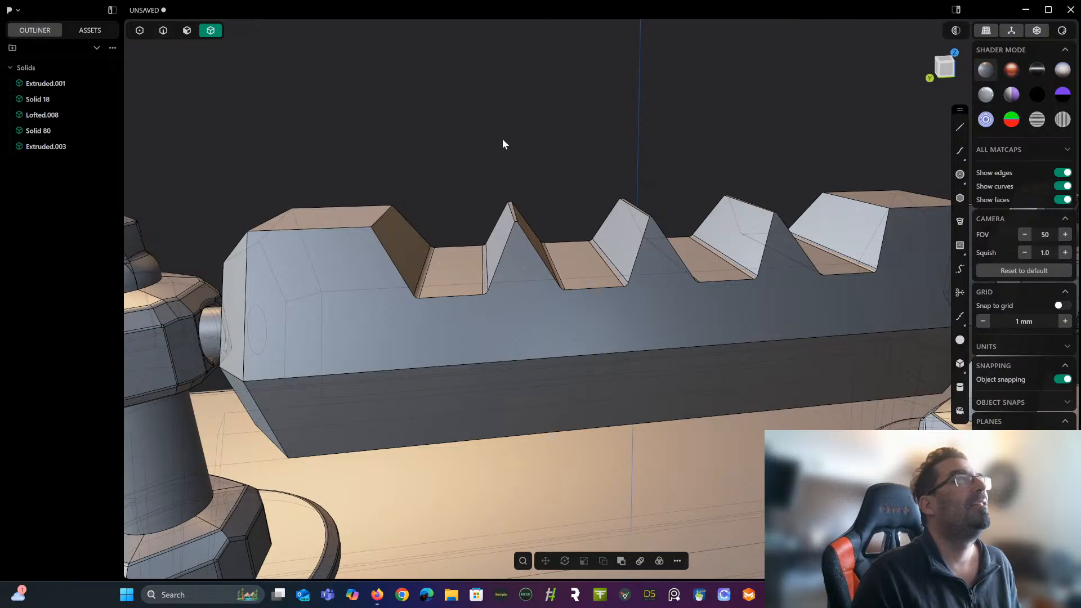
pyautogui.scroll(-3, 502, 144)
pyautogui.moveTo(497, 145); pyautogui.dragTo(449, 120, button='middle')
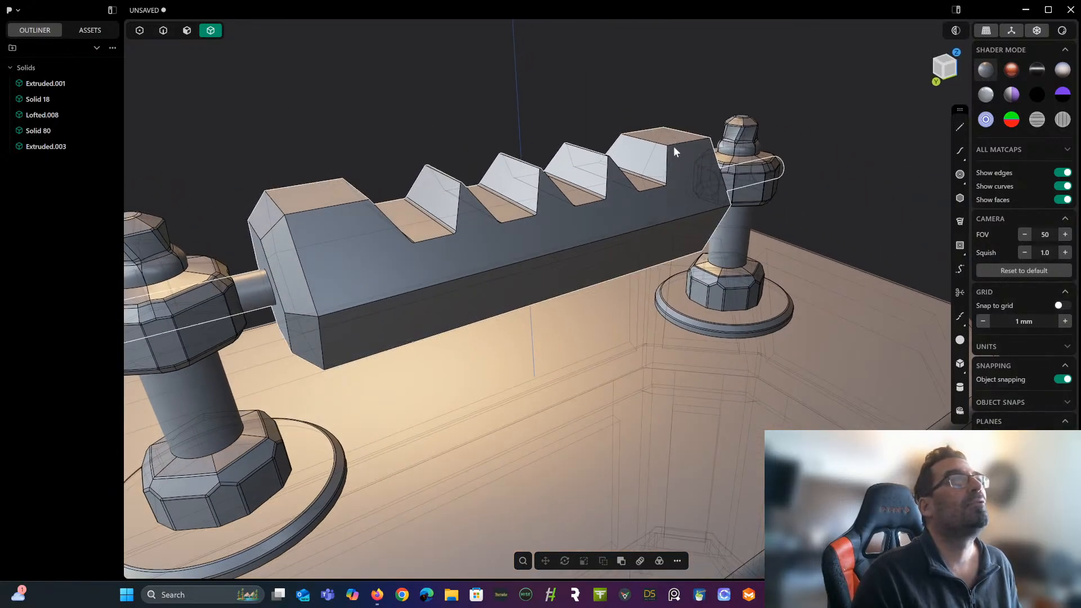
pyautogui.click(684, 163)
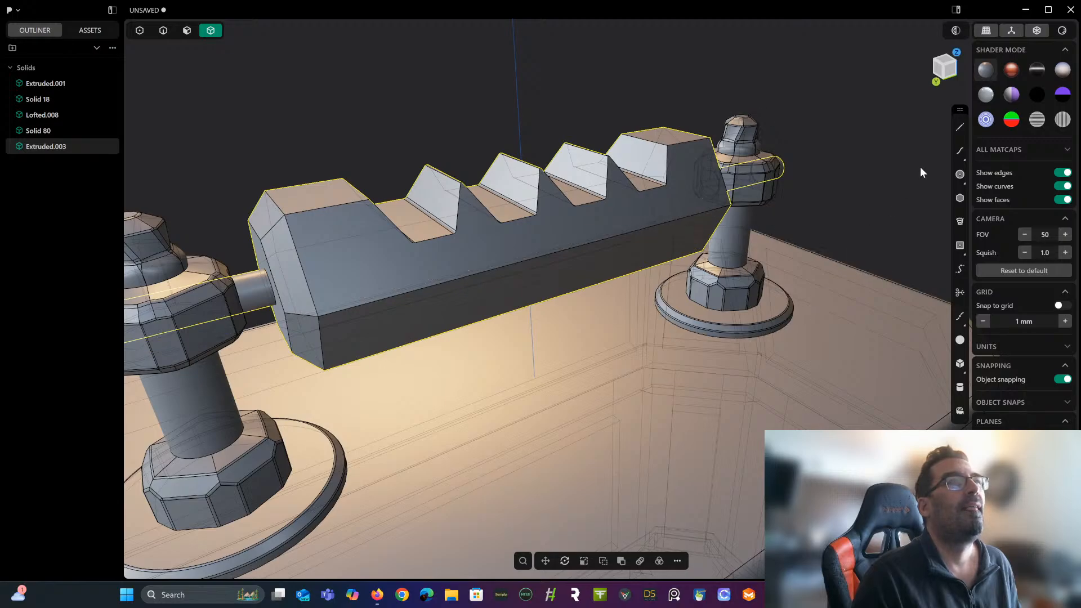
pyautogui.click(951, 75)
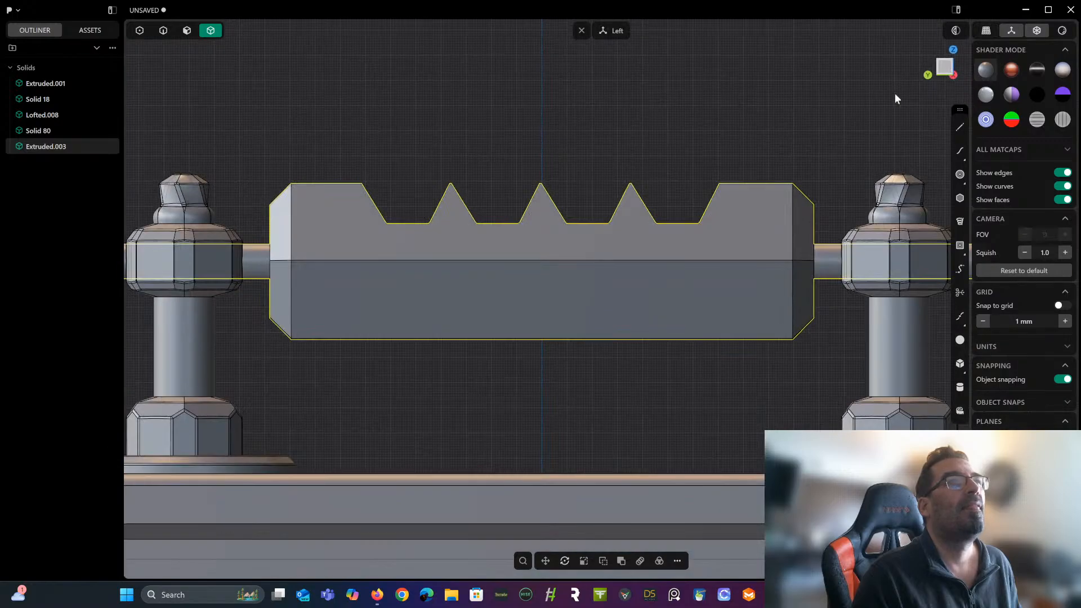
pyautogui.scroll(3, 254, 222)
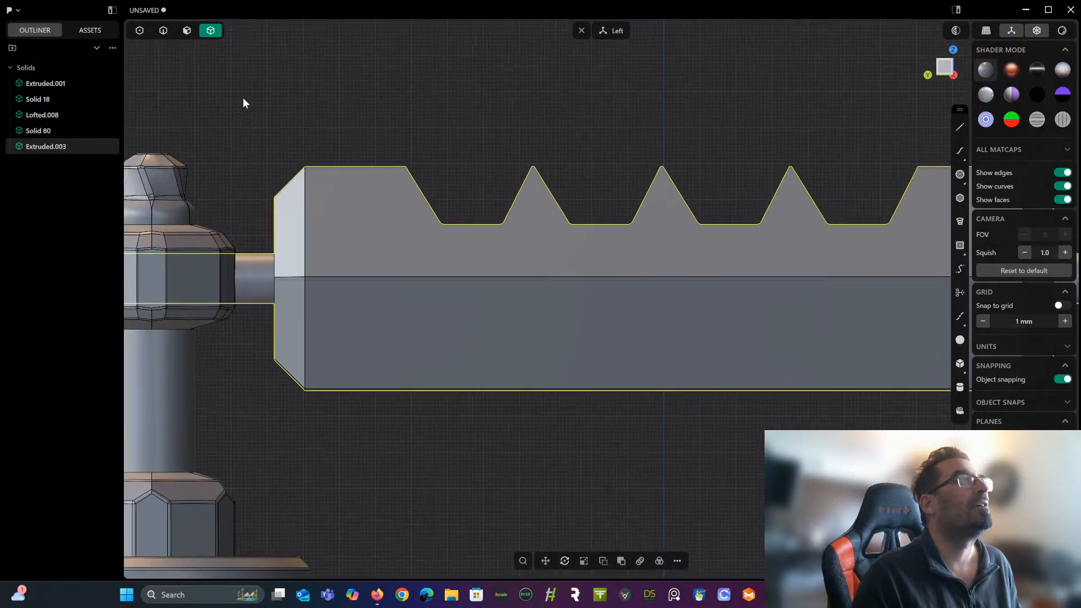
pyautogui.click(960, 127)
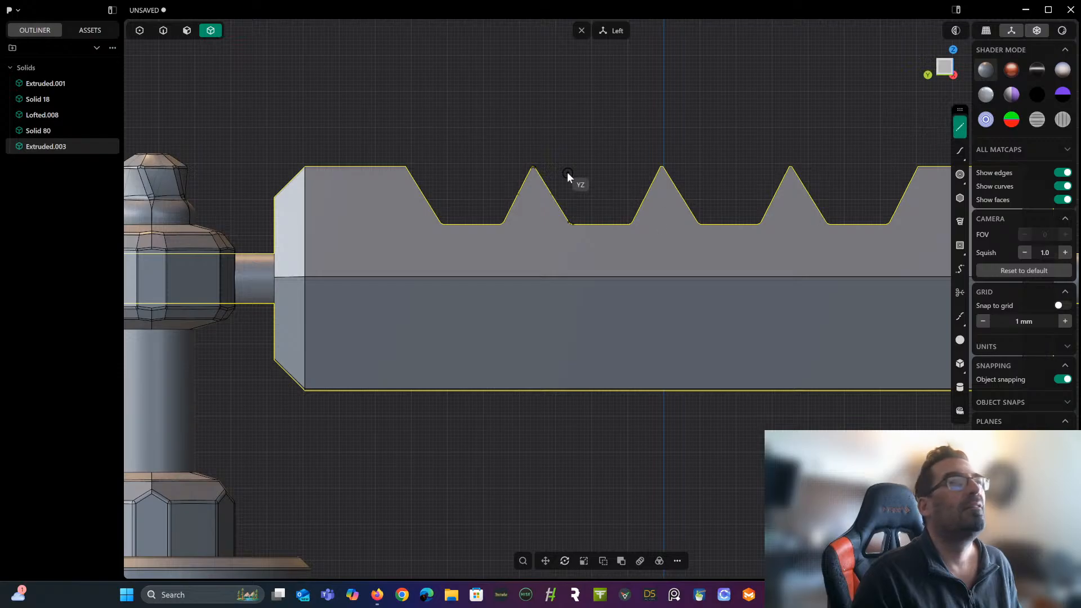
pyautogui.click(274, 254)
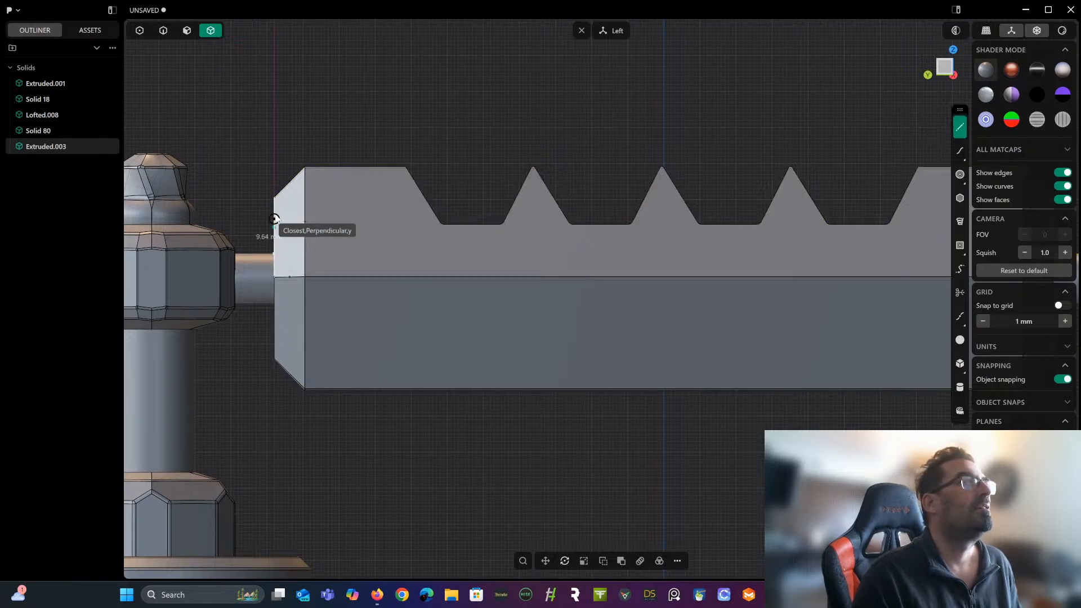
pyautogui.click(278, 198)
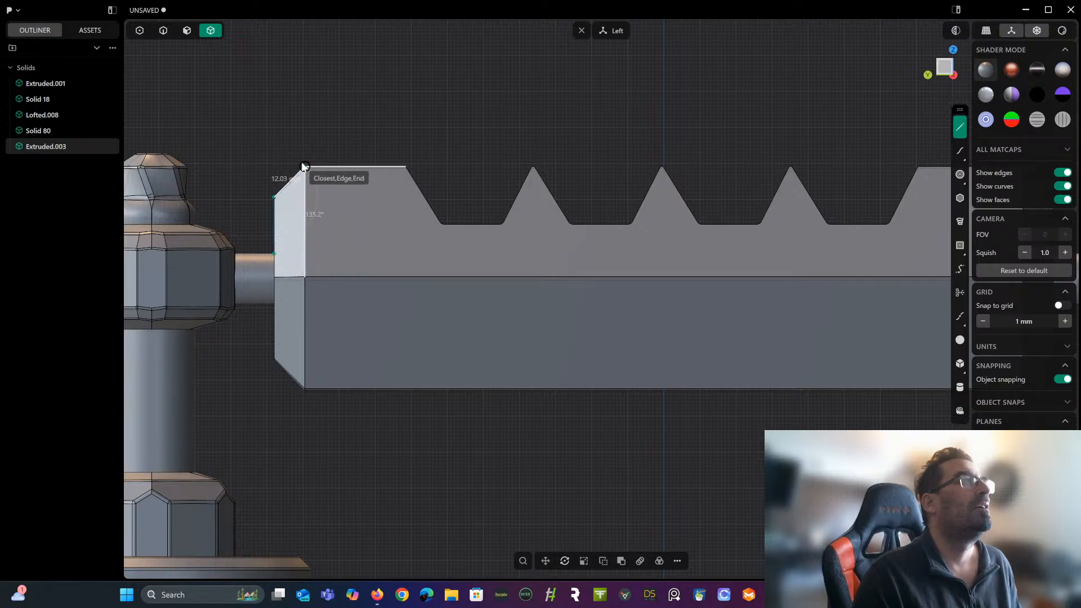
pyautogui.click(304, 167)
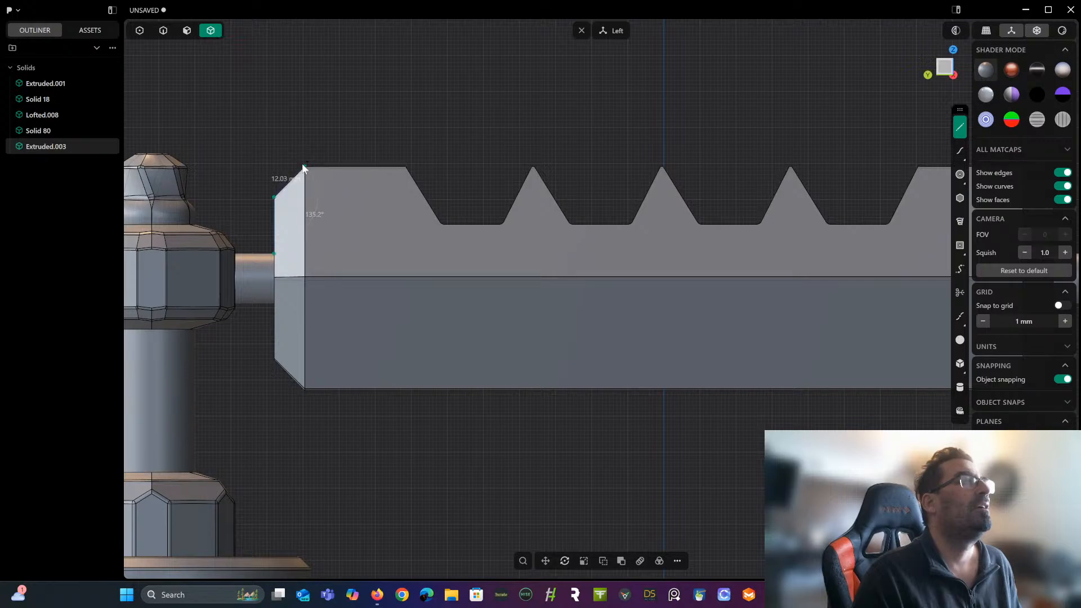
pyautogui.click(405, 167)
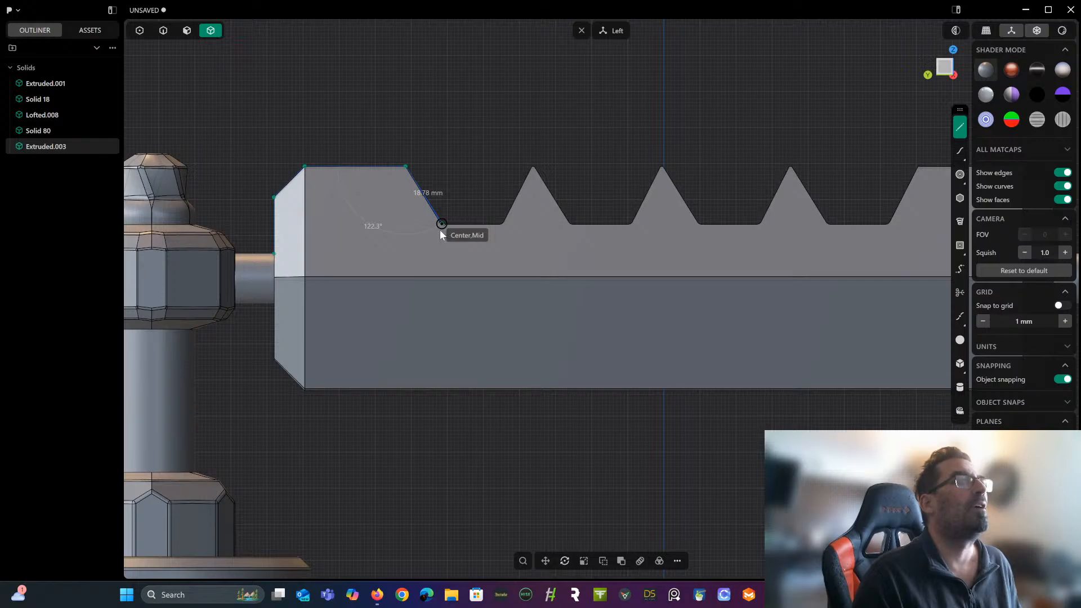
# Continue the polyline along the first two notches and their teeth, and finish it at the near floor corner of the third notch.
pyautogui.click(441, 224)
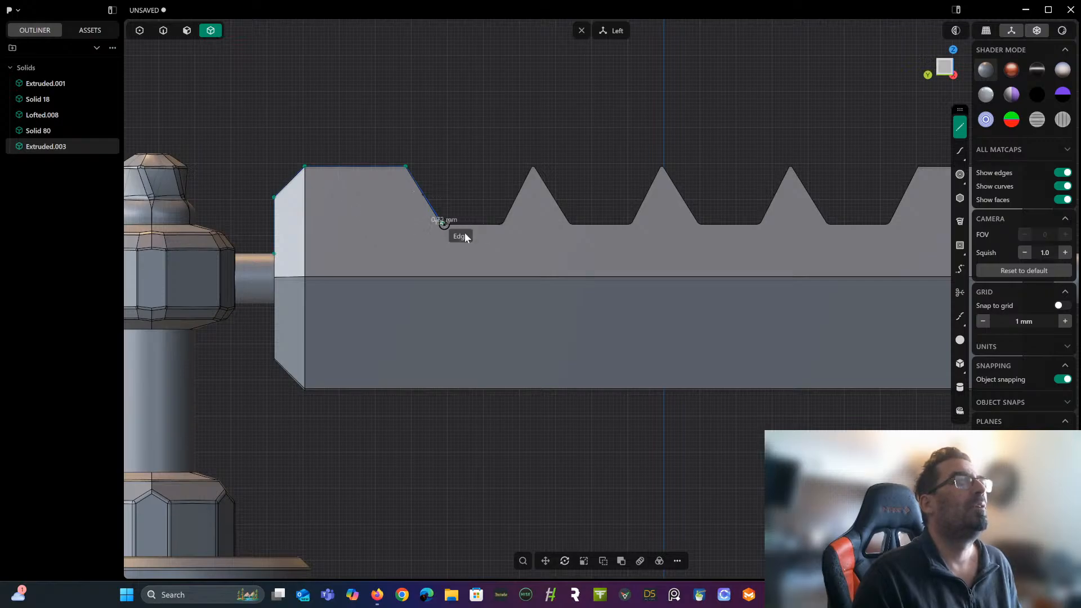
pyautogui.click(505, 231)
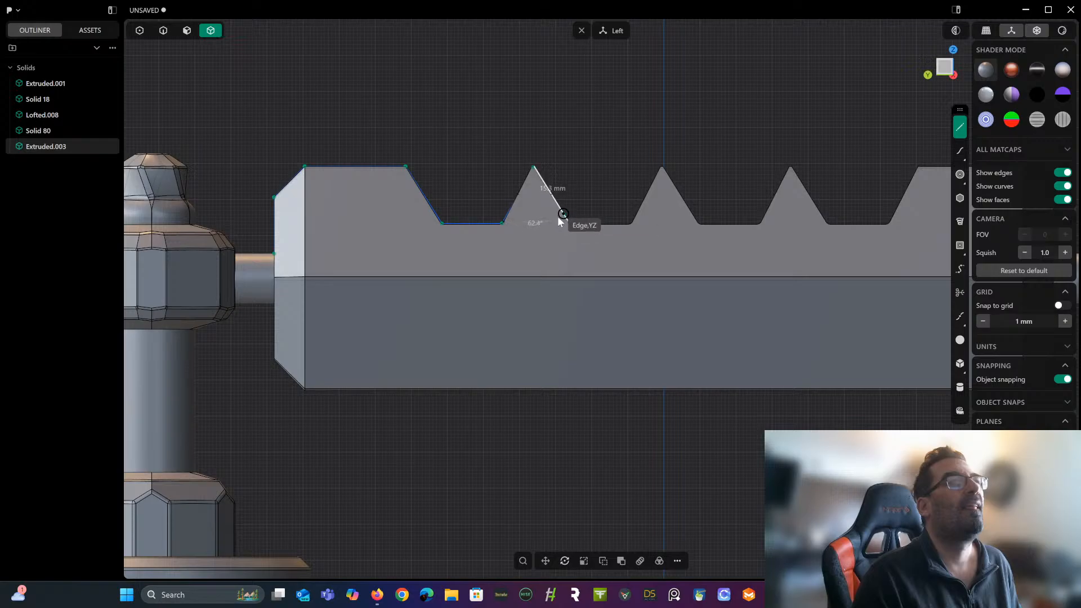
pyautogui.click(532, 167)
pyautogui.scroll(2, 550, 192)
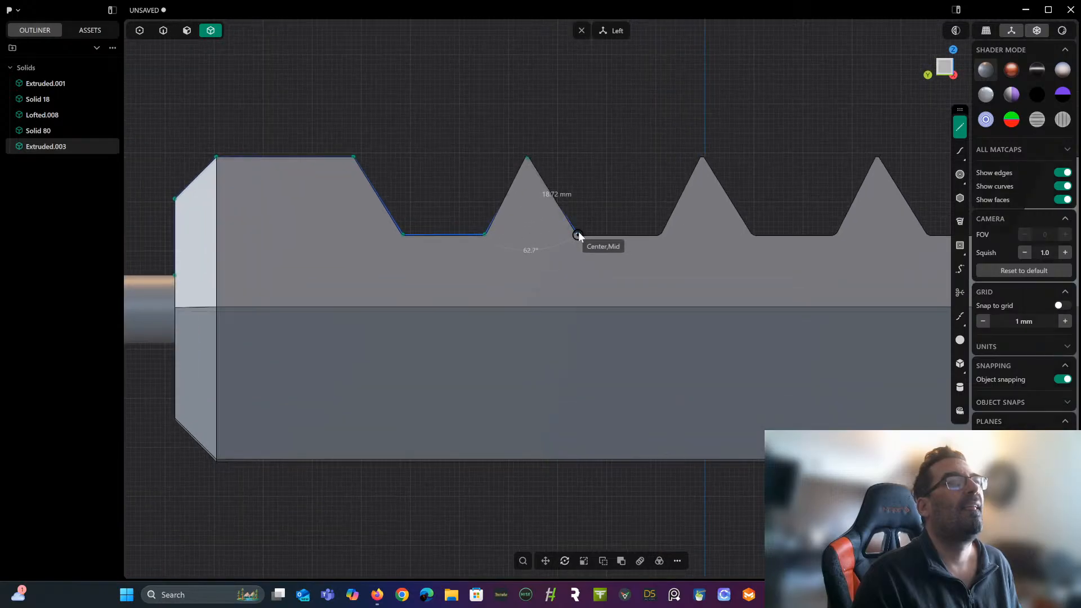
pyautogui.click(578, 234)
pyautogui.click(658, 234)
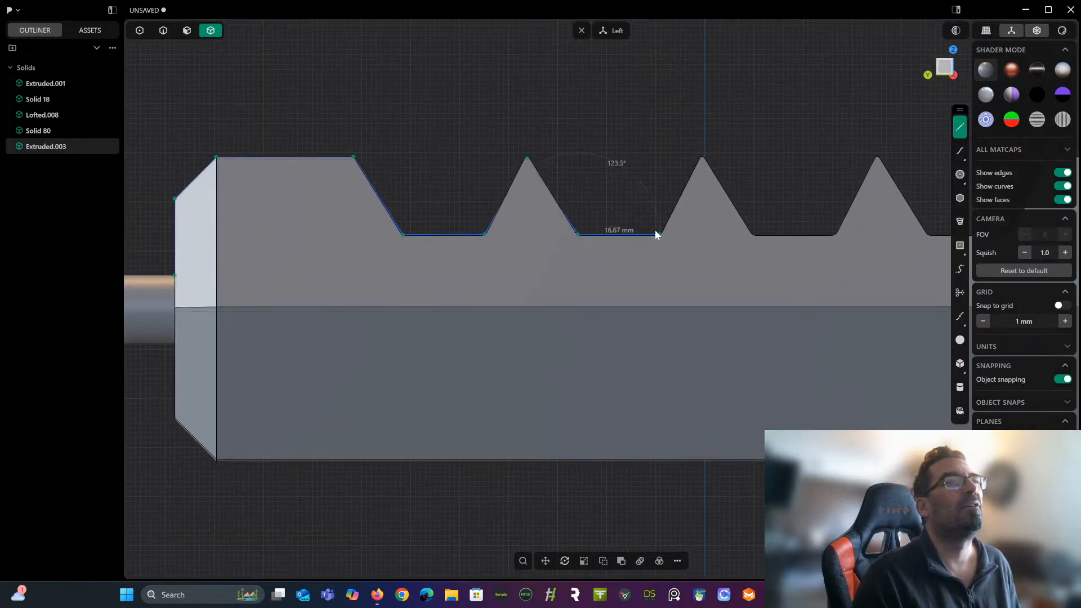
pyautogui.click(701, 157)
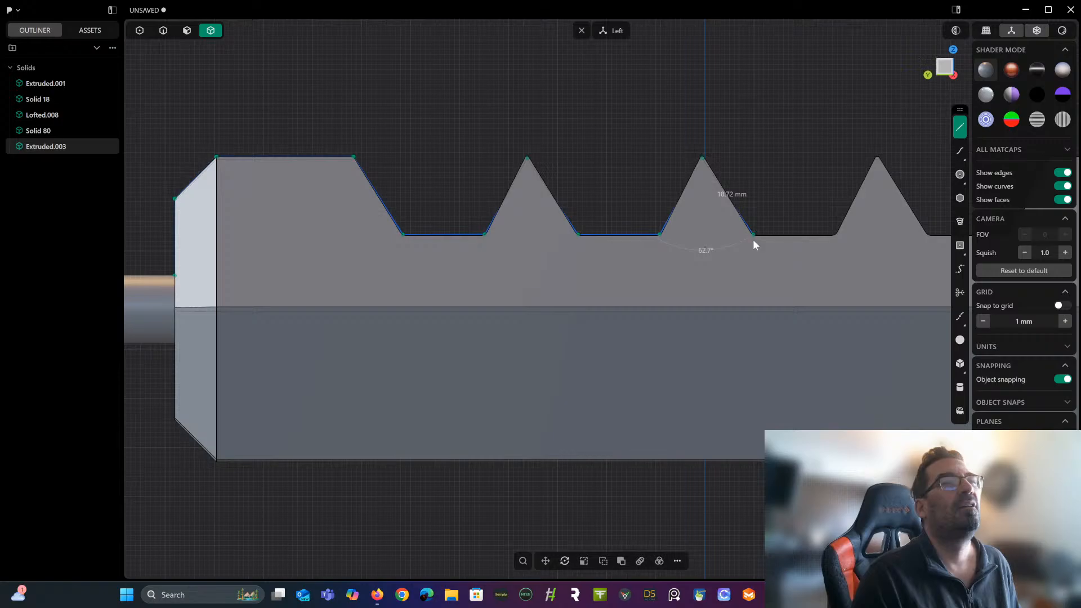
pyautogui.click(753, 234)
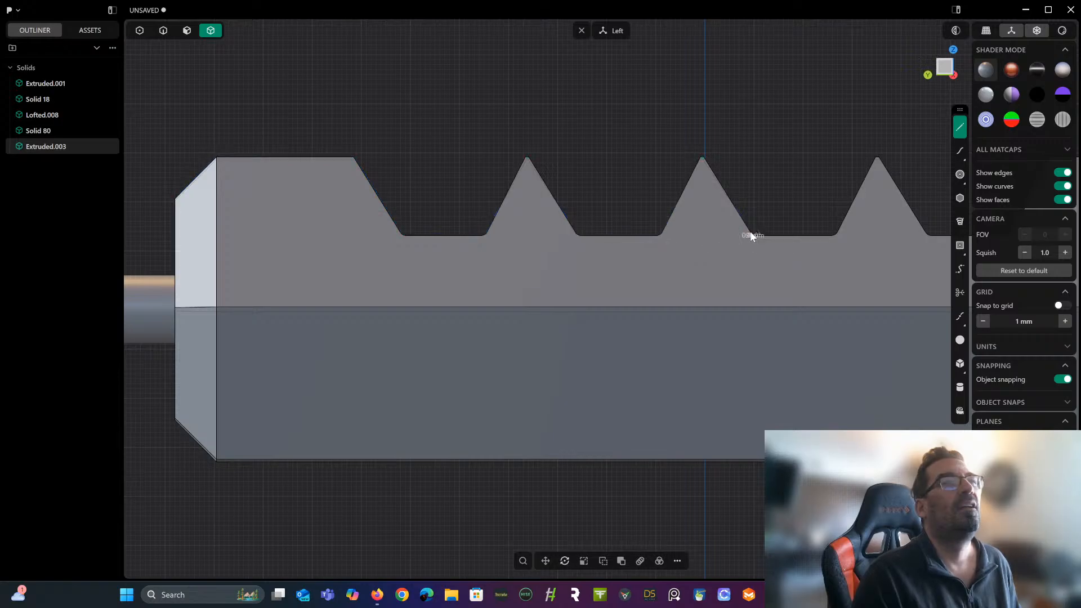
pyautogui.press('Return')
# Draw a vertical line about 44 mm long at the bar's end face, from its mid-height edge up past the upper edge.
pyautogui.scroll(-3, 751, 235)
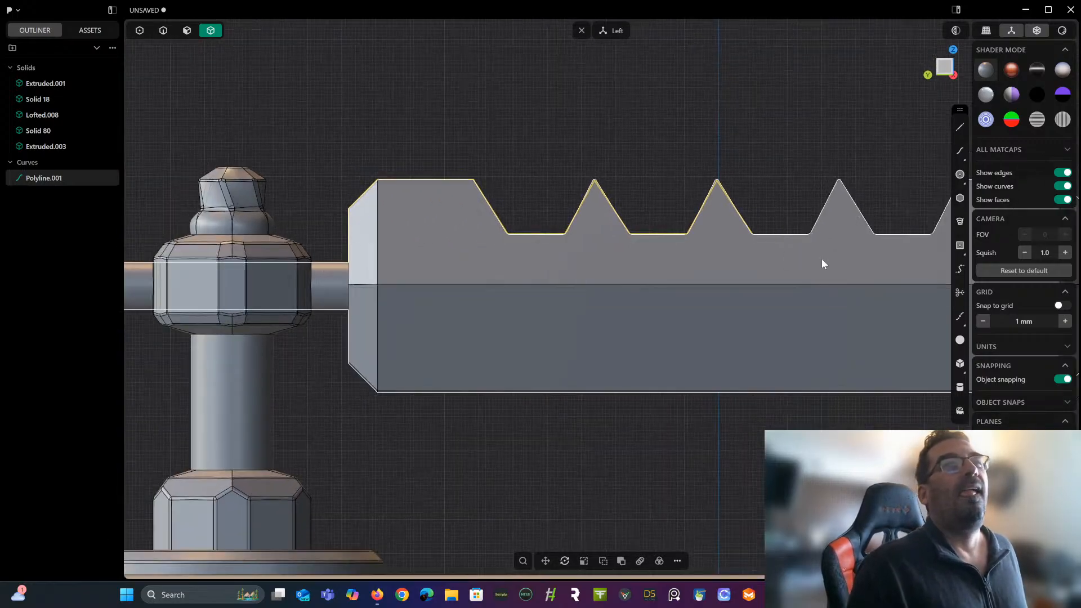
pyautogui.moveTo(659, 159); pyautogui.dragTo(696, 125, button='middle')
pyautogui.scroll(-3, 690, 116)
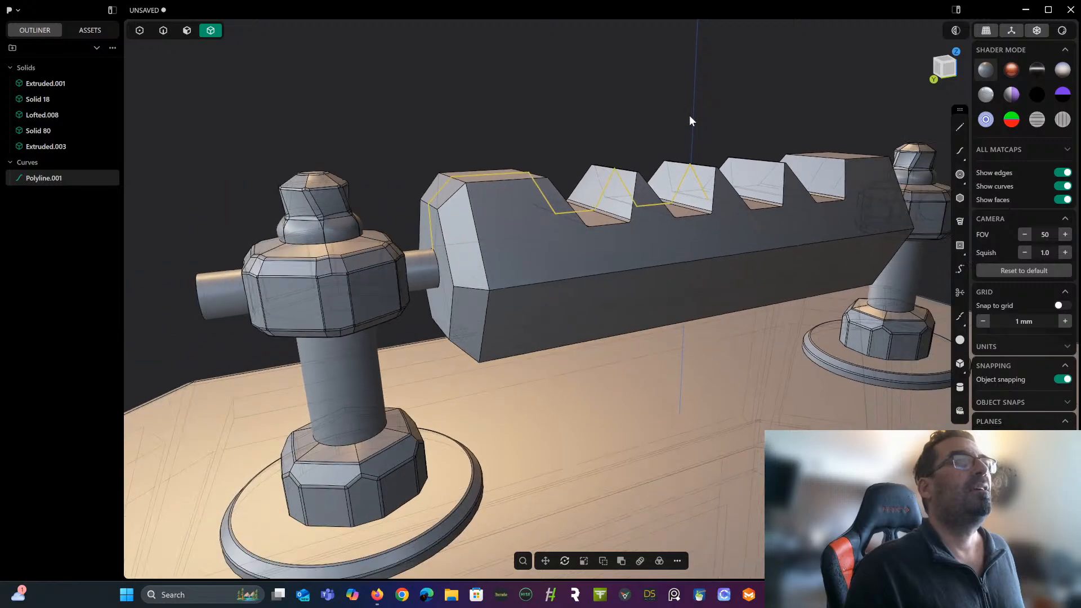
pyautogui.click(186, 30)
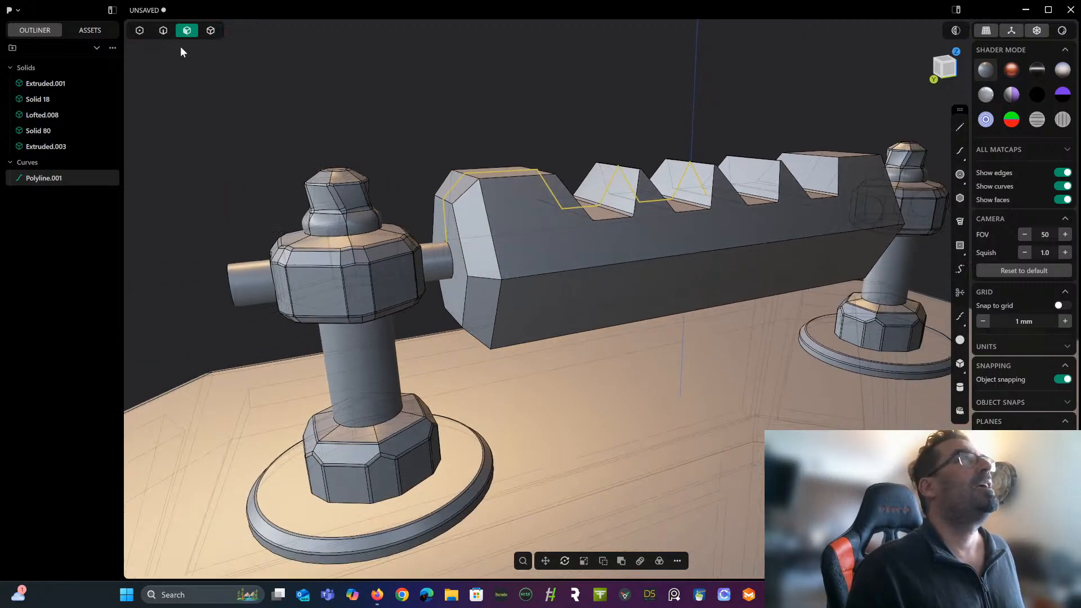
pyautogui.click(947, 67)
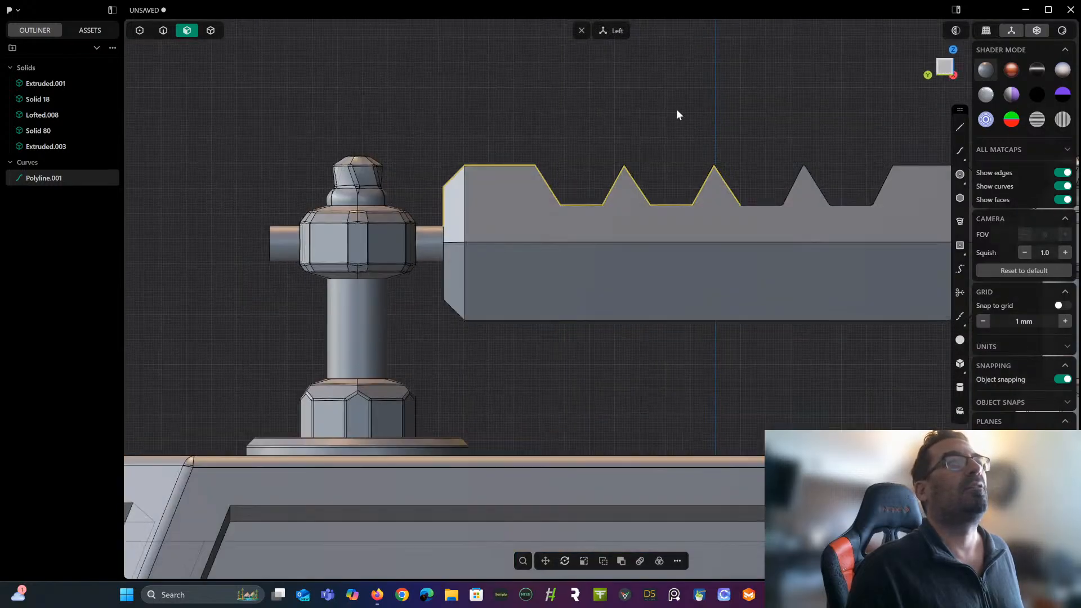
pyautogui.click(960, 127)
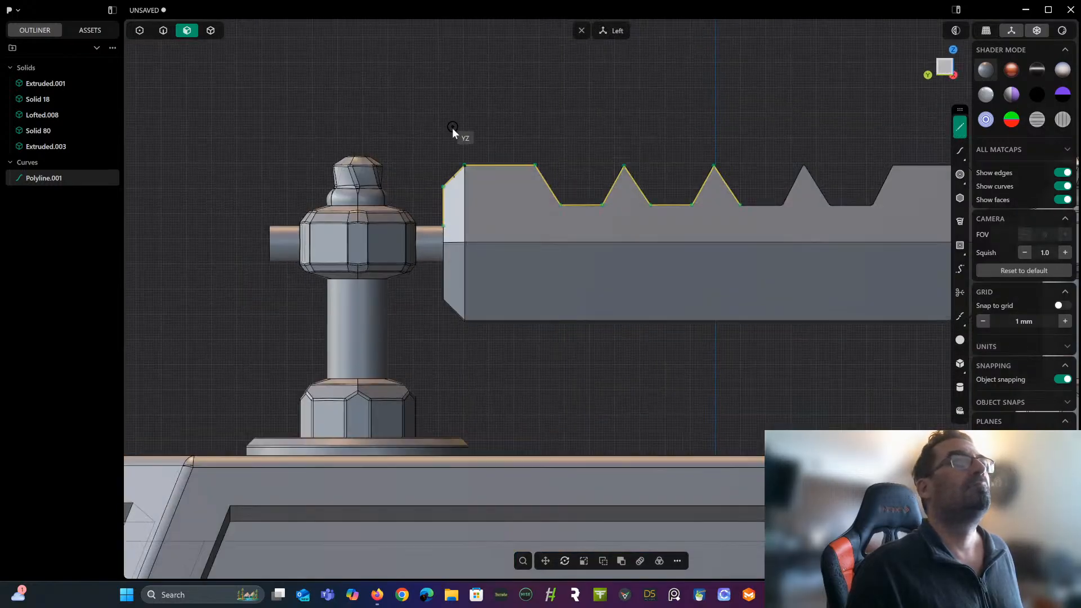
pyautogui.click(443, 243)
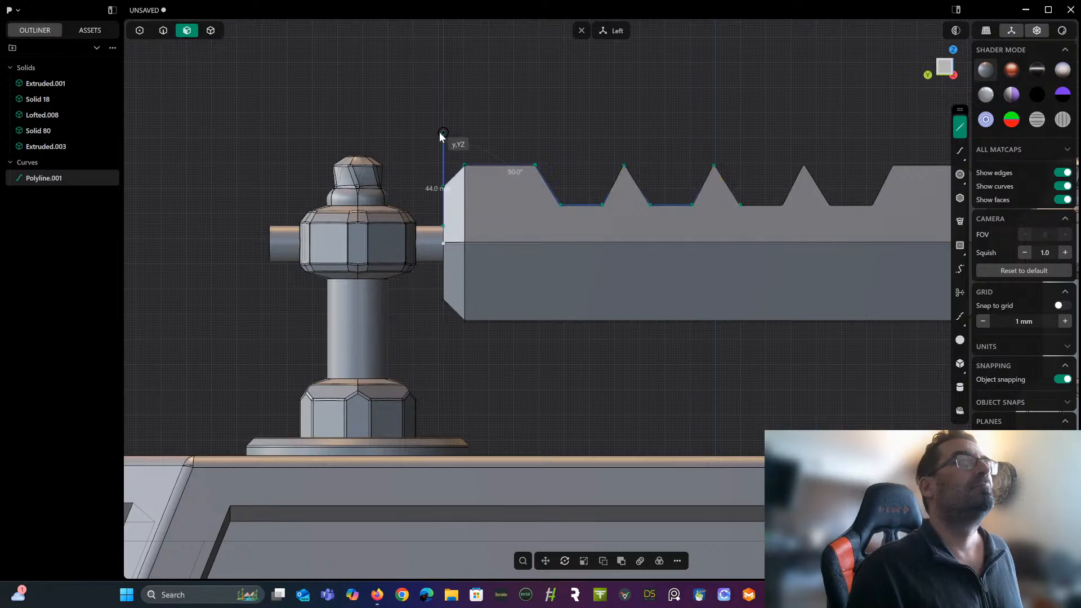
pyautogui.click(443, 133)
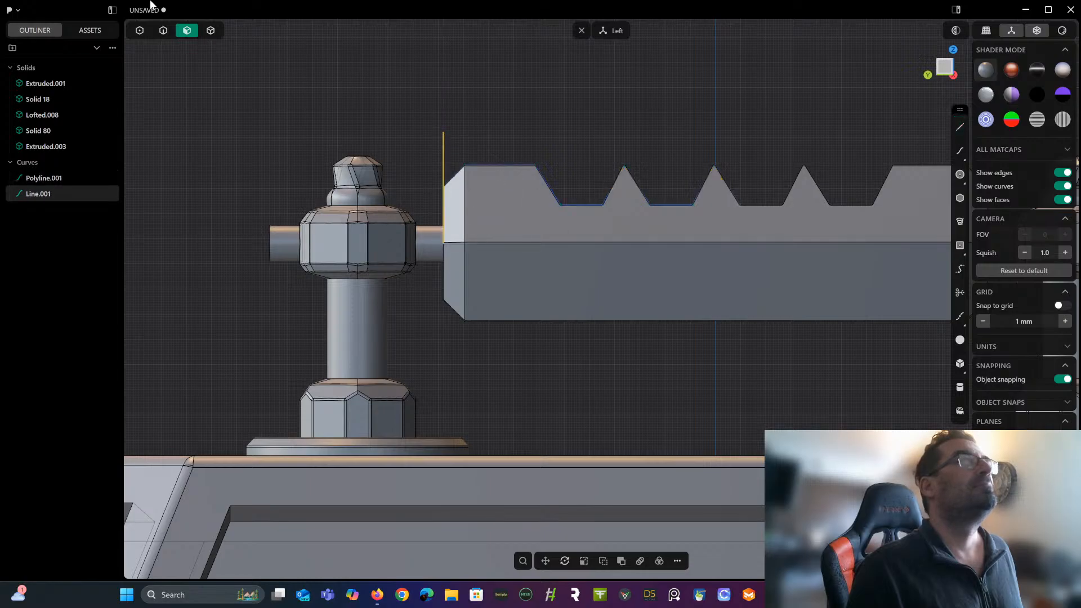
# Extend the vertical line by moving its lower endpoint straight down to about the level of the bar's underside.
pyautogui.click(139, 31)
pyautogui.press('Escape')
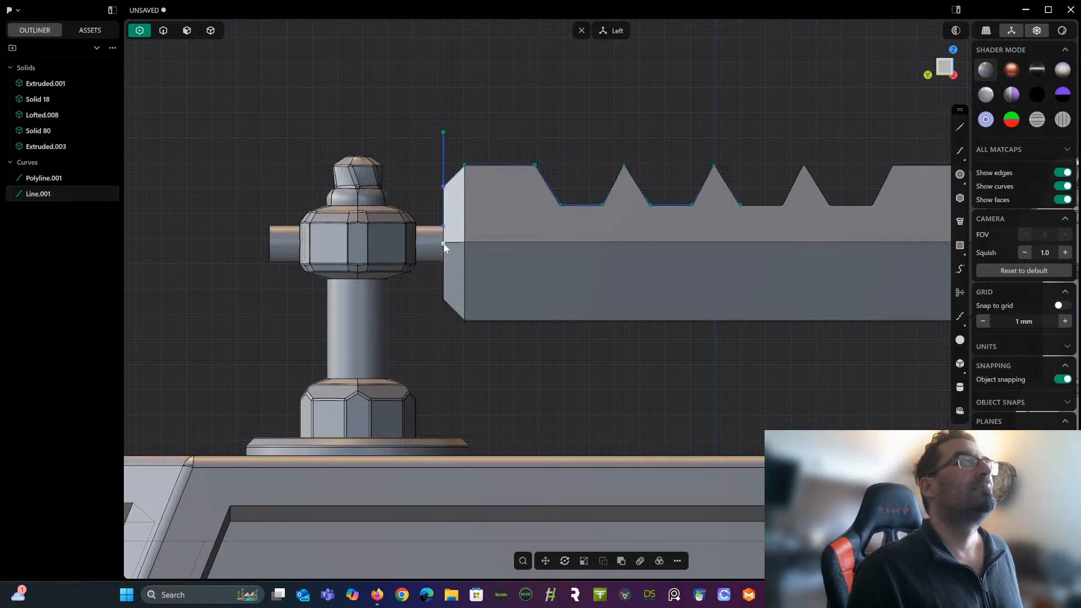
pyautogui.moveTo(457, 225); pyautogui.dragTo(483, 266, button='middle')
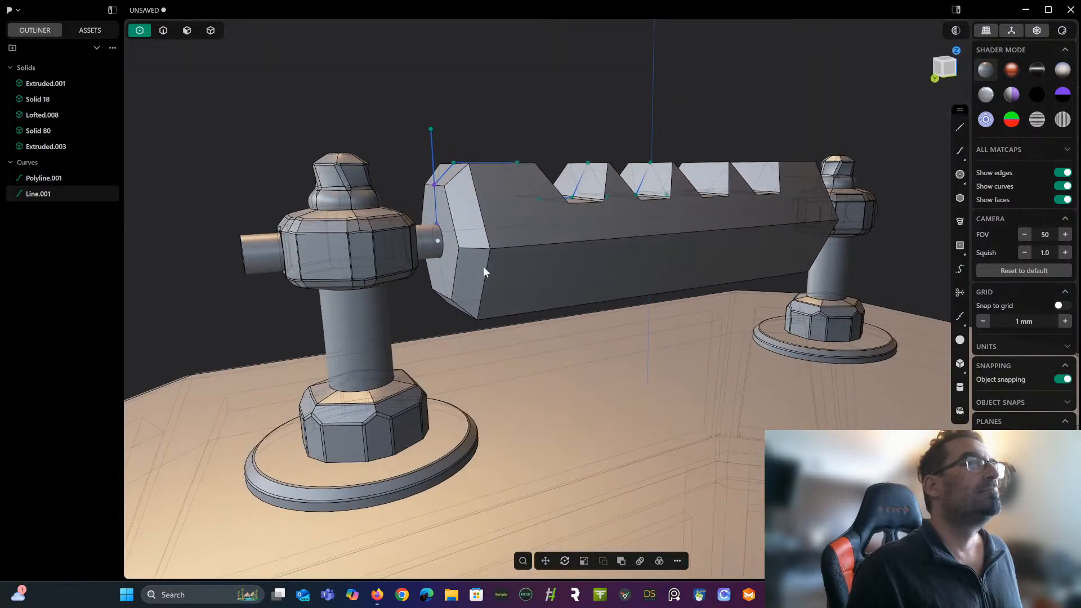
pyautogui.click(438, 226)
pyautogui.moveTo(438, 208); pyautogui.dragTo(443, 287)
pyautogui.click(507, 131)
pyautogui.moveTo(507, 134); pyautogui.dragTo(476, 126, button='middle')
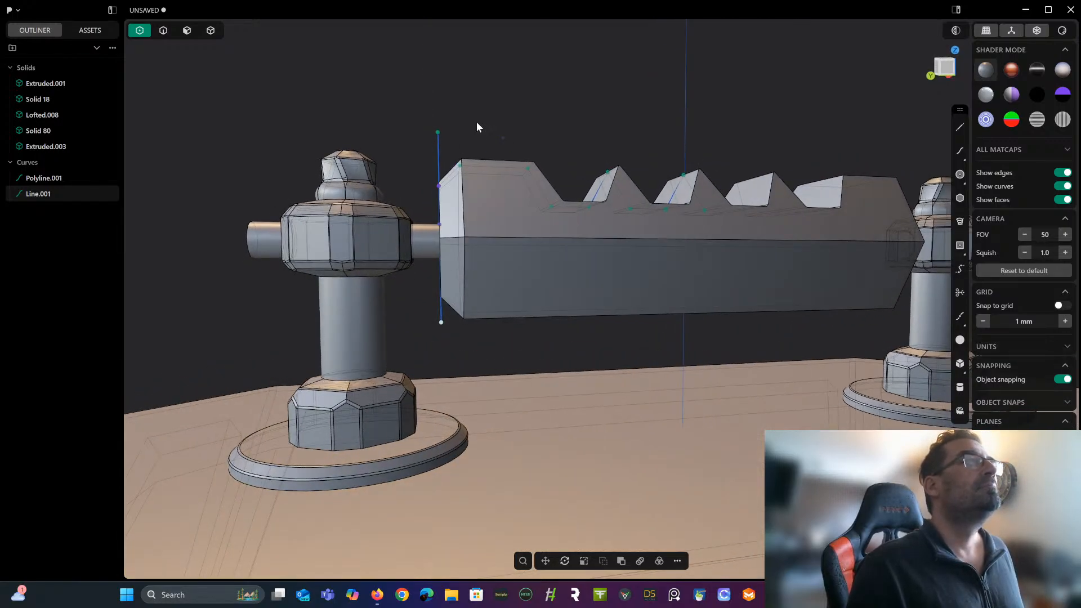
# Mirror the vertical line at the bar's end face across the model's centre plane to the bar's opposite end.
pyautogui.click(946, 68)
pyautogui.click(164, 31)
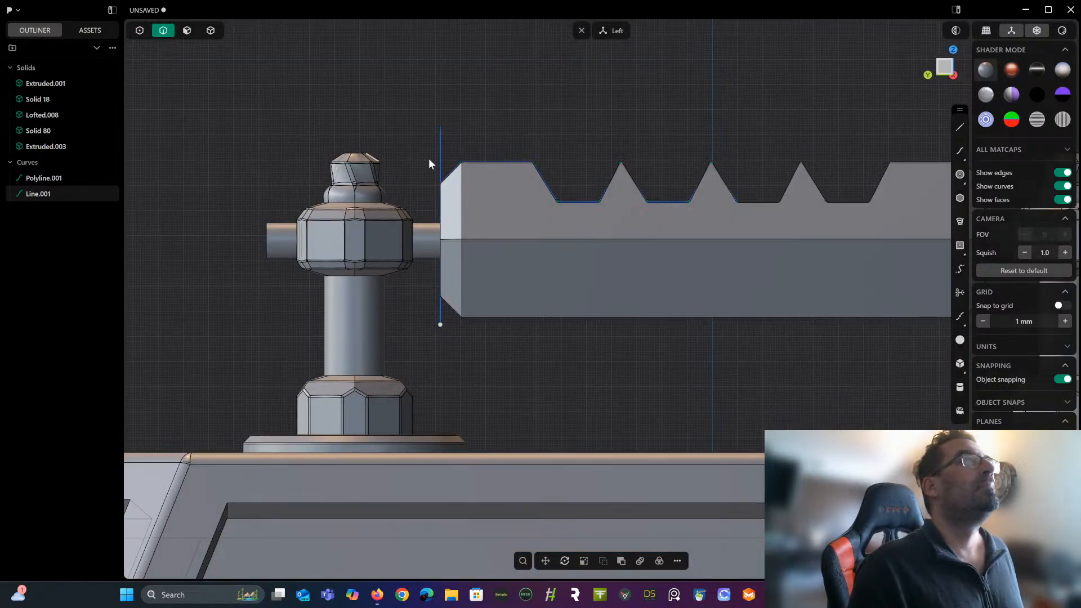
pyautogui.click(439, 154)
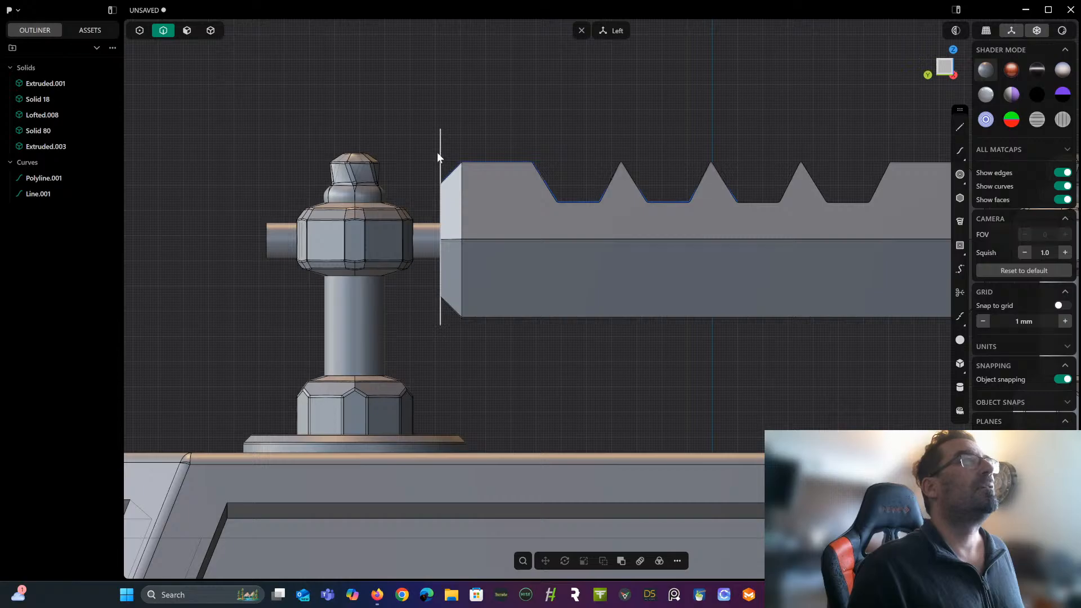
pyautogui.click(211, 30)
pyautogui.scroll(-2, 433, 107)
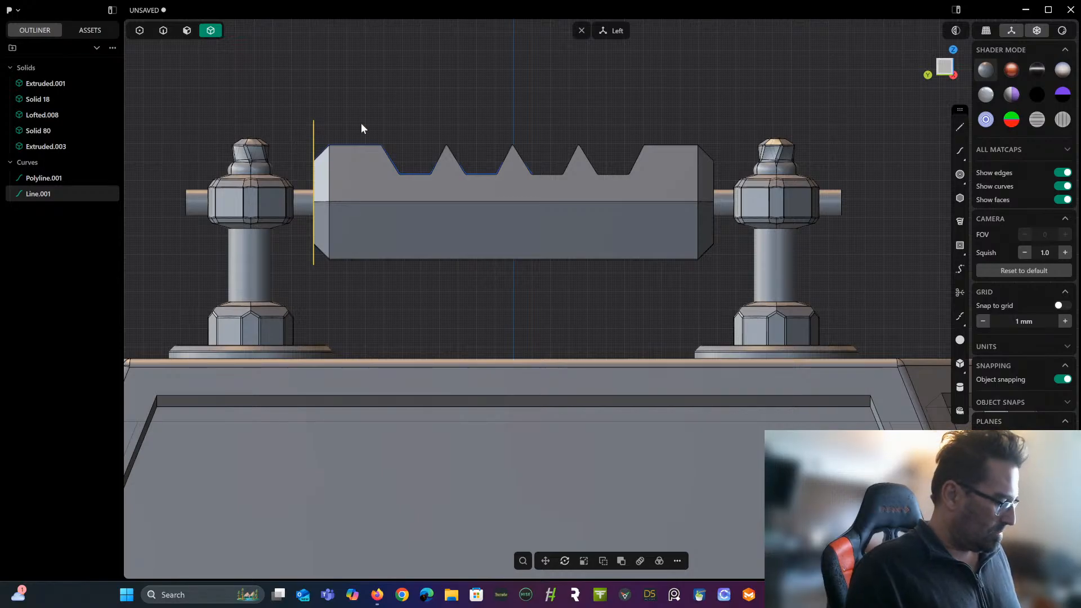
pyautogui.hotkey('alt', 'x')
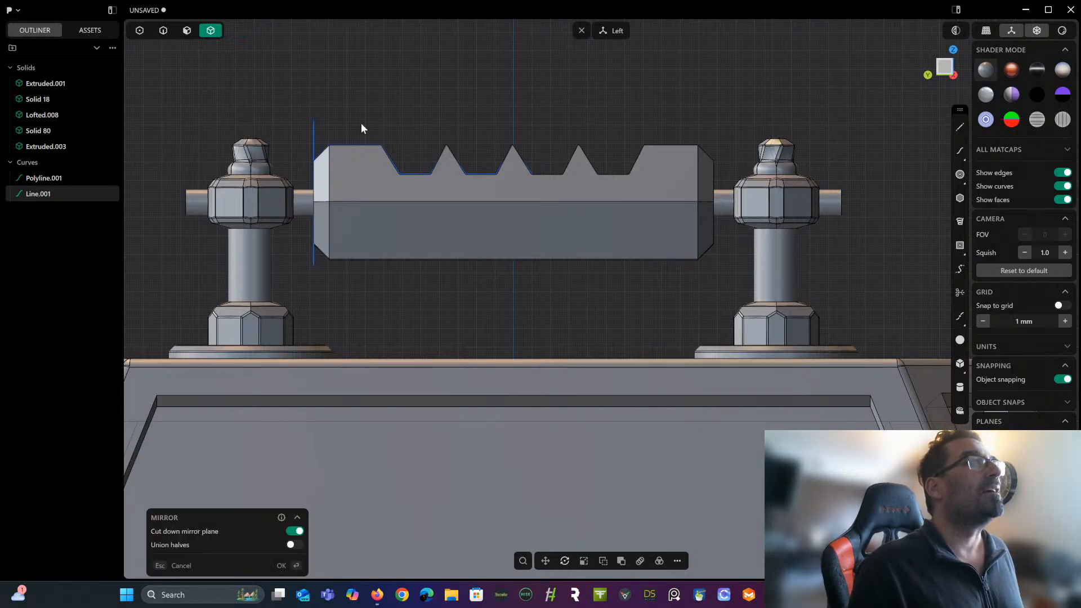
pyautogui.moveTo(468, 224); pyautogui.dragTo(506, 29, button='middle')
pyautogui.scroll(-6, 537, 185)
pyautogui.keyDown('shift'); pyautogui.moveTo(537, 179); pyautogui.dragTo(518, 76, button='middle'); pyautogui.keyUp('shift')
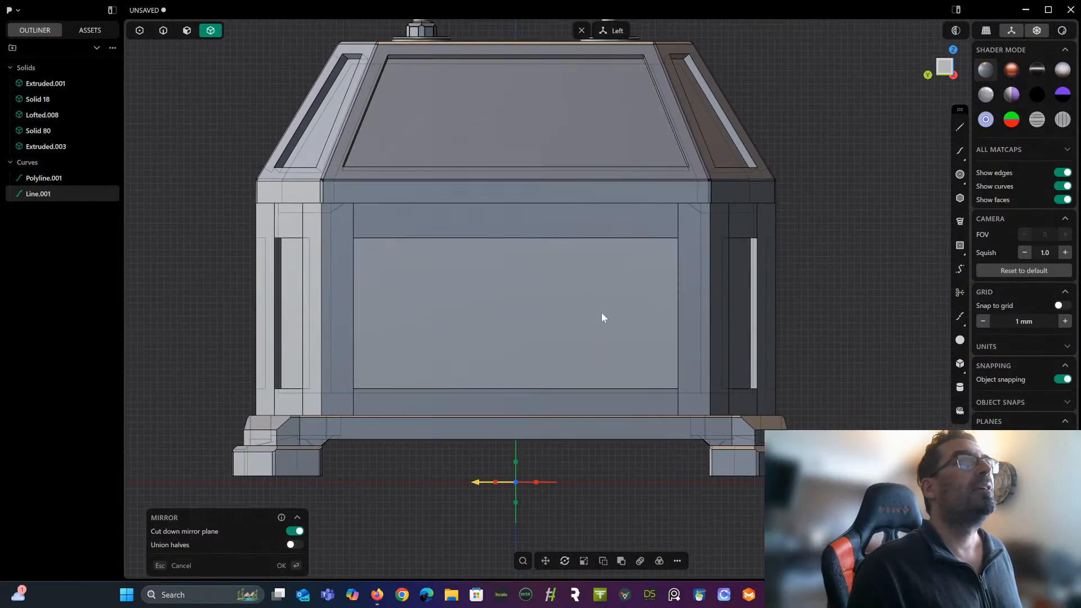
pyautogui.press('Return')
# Cut the notched bar with the two vertical lines, and delete the notched middle section between the shaft stubs.
pyautogui.keyDown('shift'); pyautogui.moveTo(625, 436); pyautogui.dragTo(629, 502, button='middle'); pyautogui.keyUp('shift')
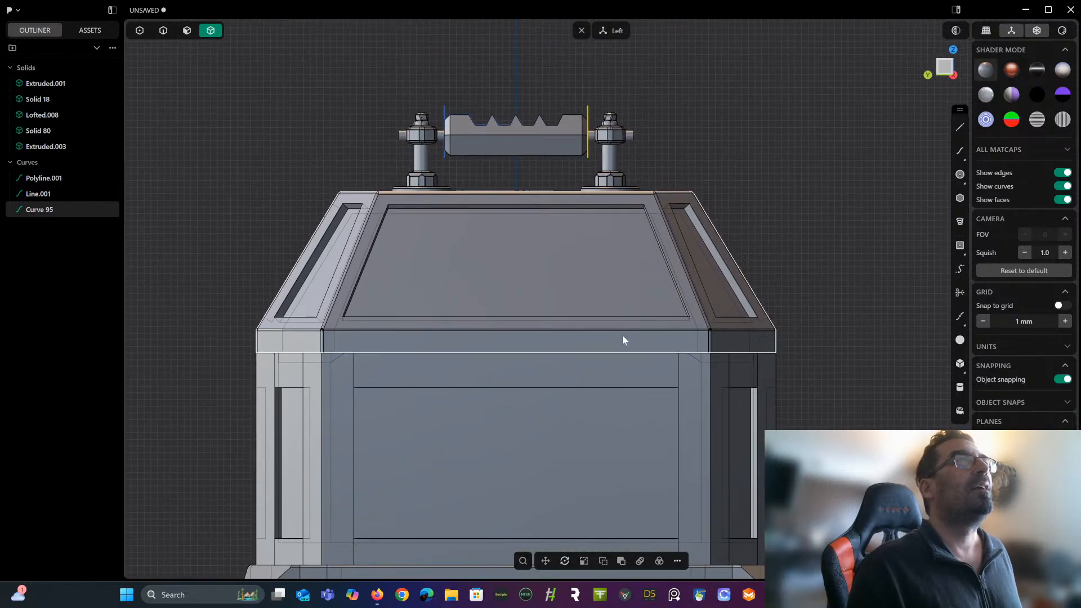
pyautogui.scroll(3, 606, 292)
pyautogui.keyDown('shift'); pyautogui.moveTo(607, 292); pyautogui.dragTo(678, 518, button='middle'); pyautogui.keyUp('shift')
pyautogui.scroll(2, 630, 324)
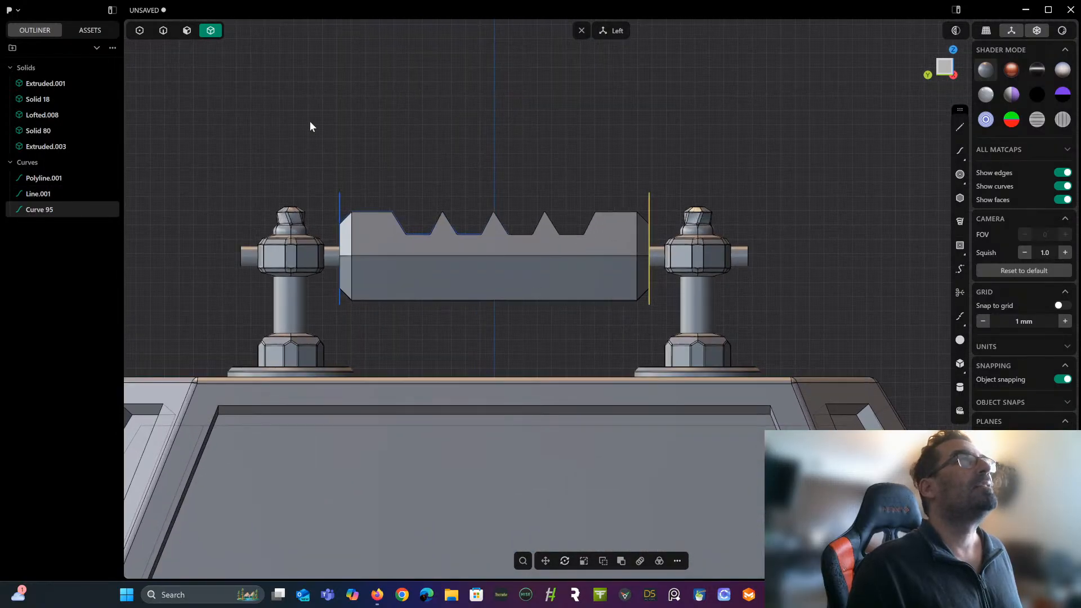
pyautogui.click(505, 302)
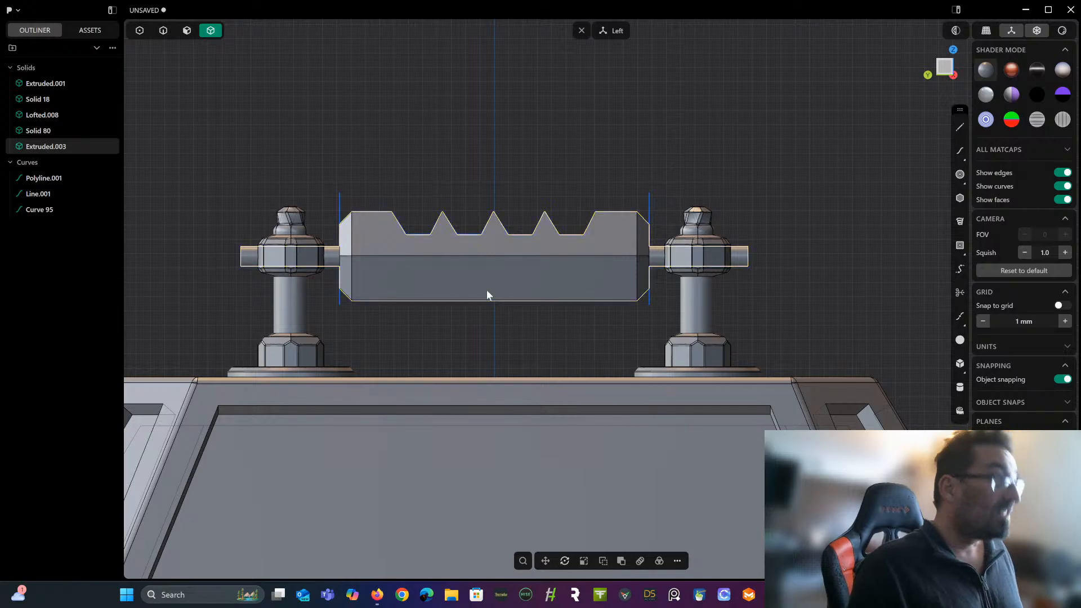
pyautogui.press('c')
pyautogui.click(340, 197)
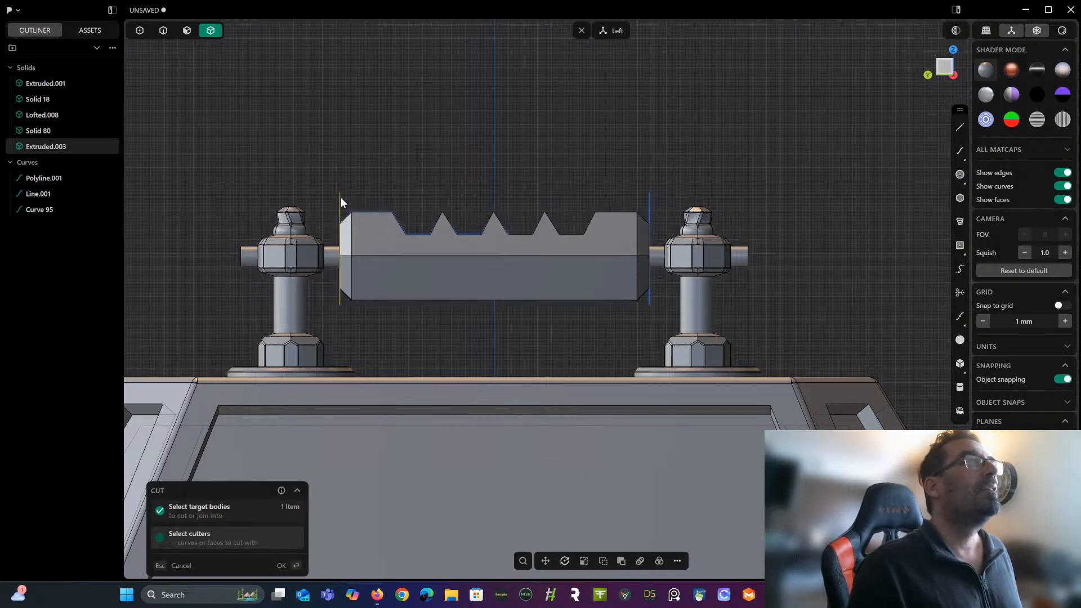
pyautogui.click(648, 202)
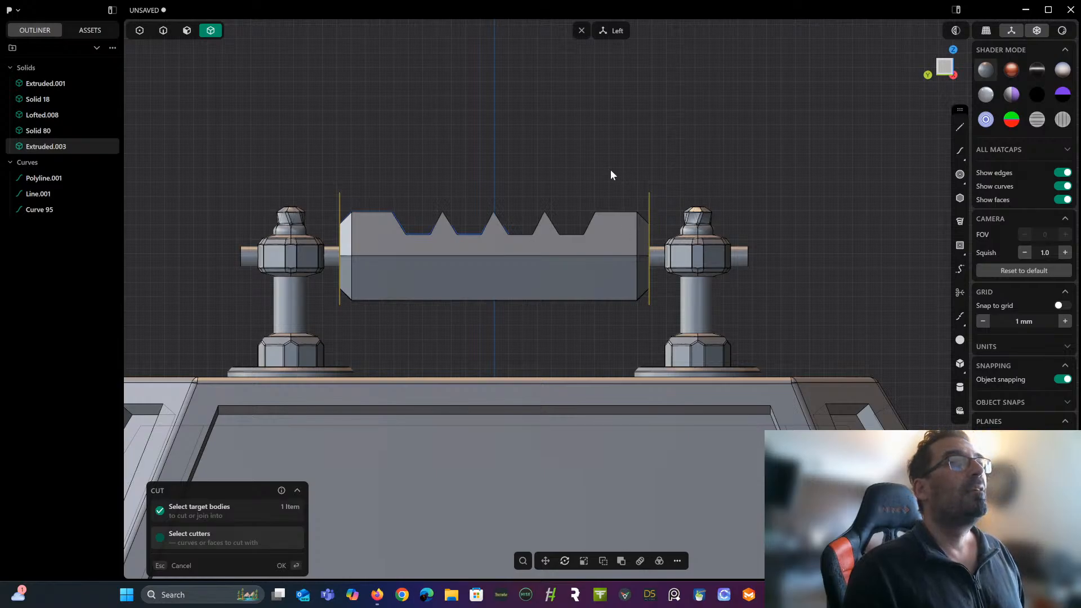
pyautogui.press('Return')
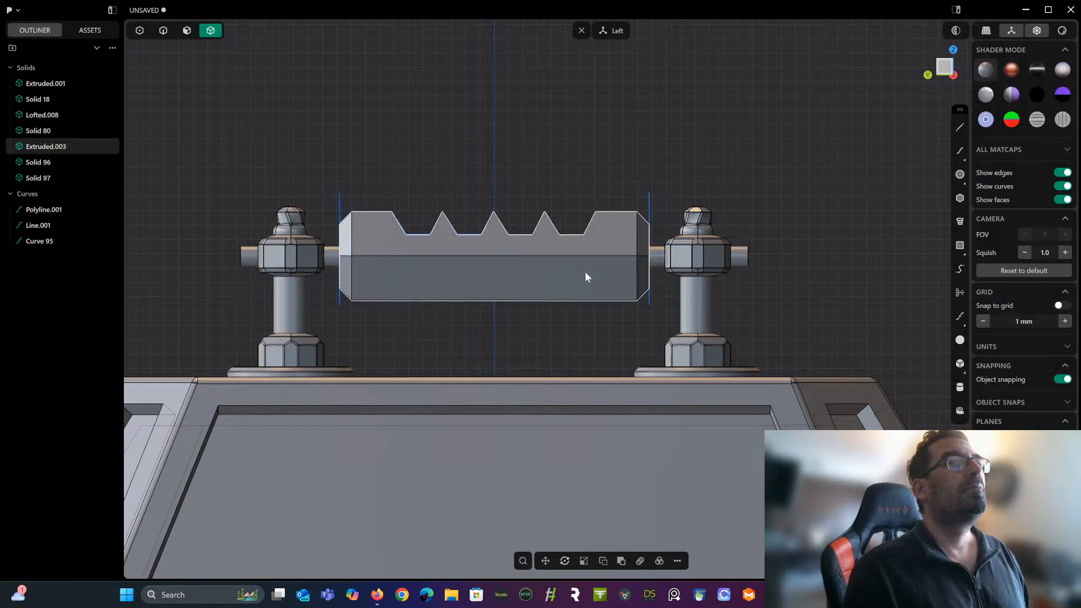
pyautogui.press('Delete')
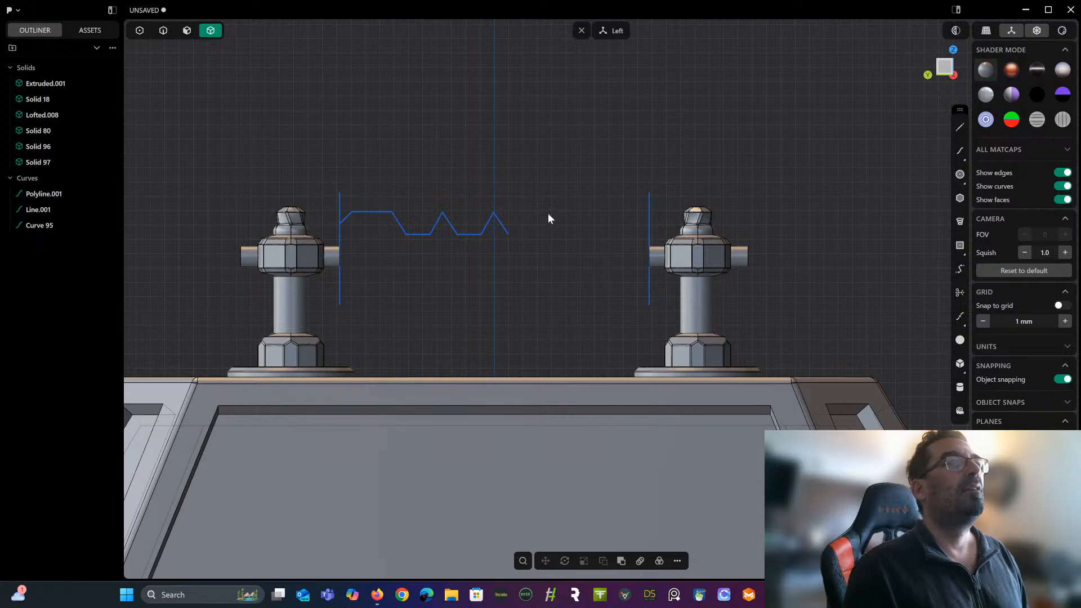
# Delete both vertical cutting lines, keeping the tooth-profile polyline.
pyautogui.moveTo(467, 234); pyautogui.dragTo(555, 248, button='middle')
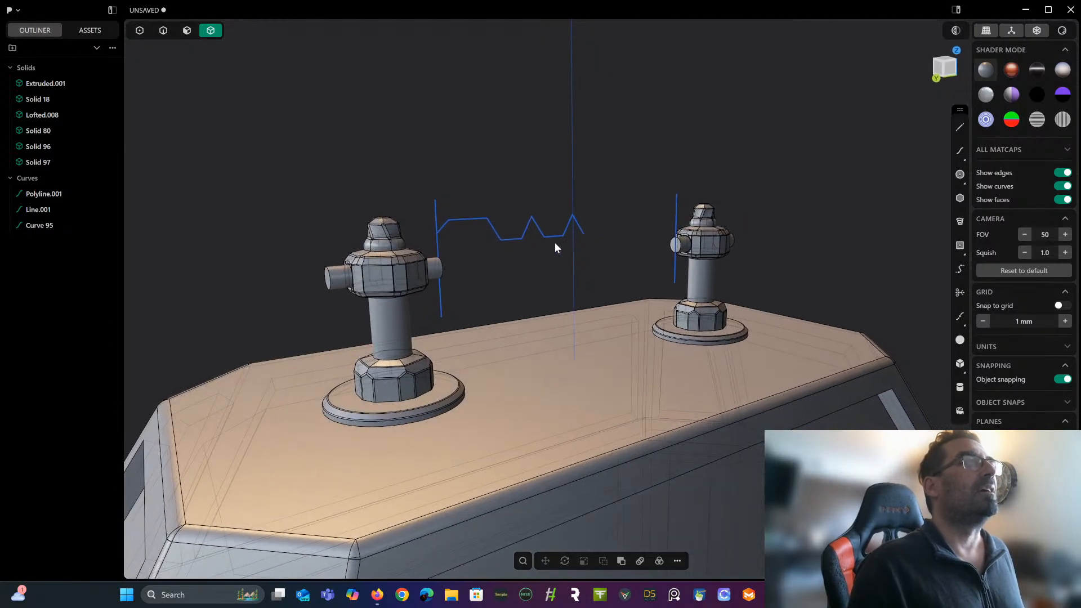
pyautogui.click(163, 31)
pyautogui.click(437, 209)
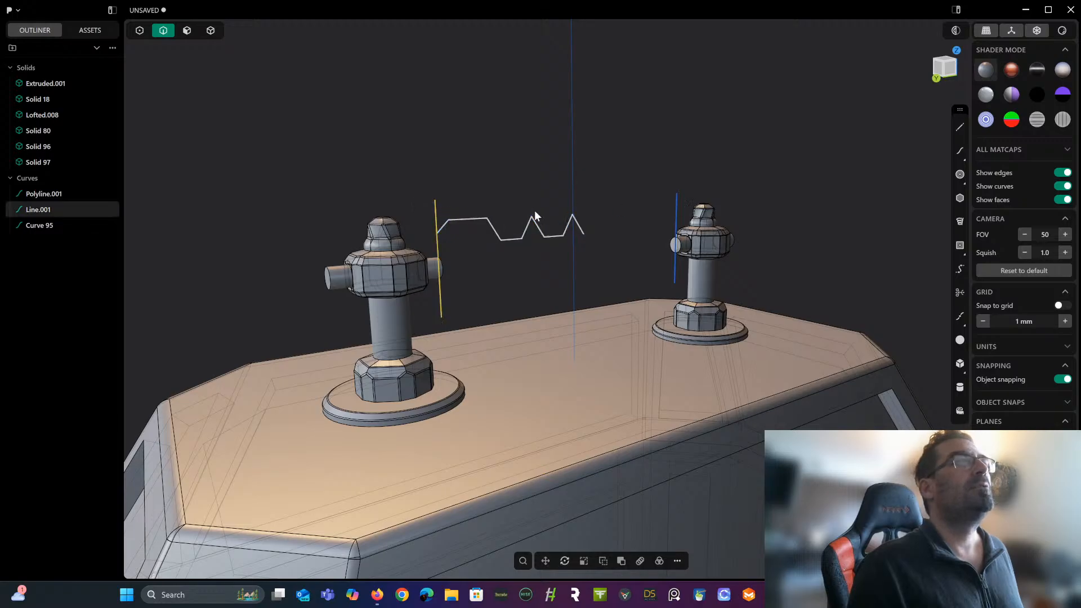
pyautogui.press('Delete')
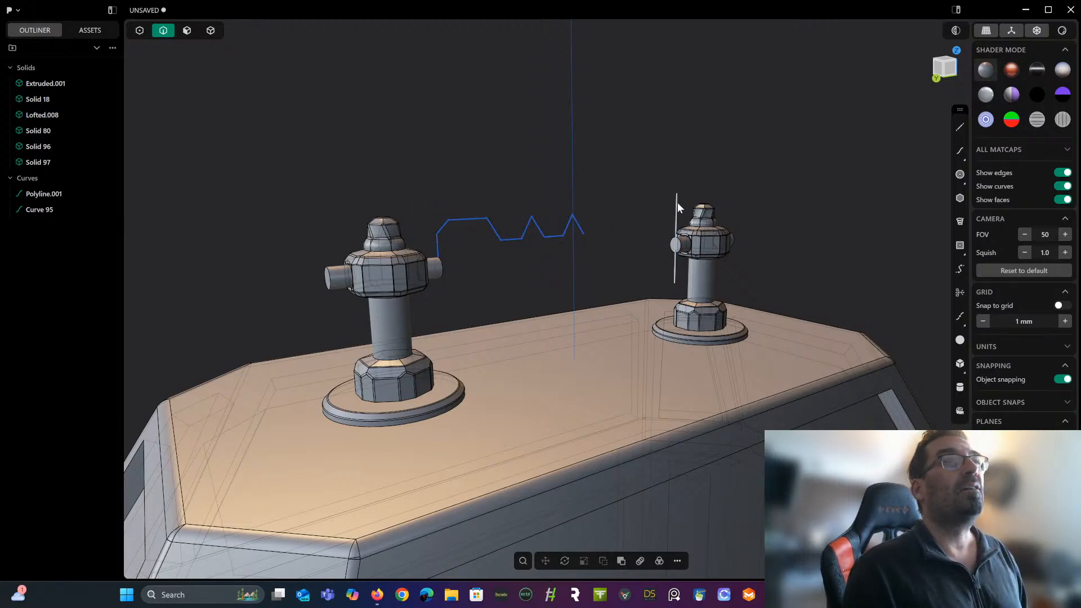
pyautogui.click(676, 203)
pyautogui.press('Delete')
pyautogui.scroll(10, 487, 192)
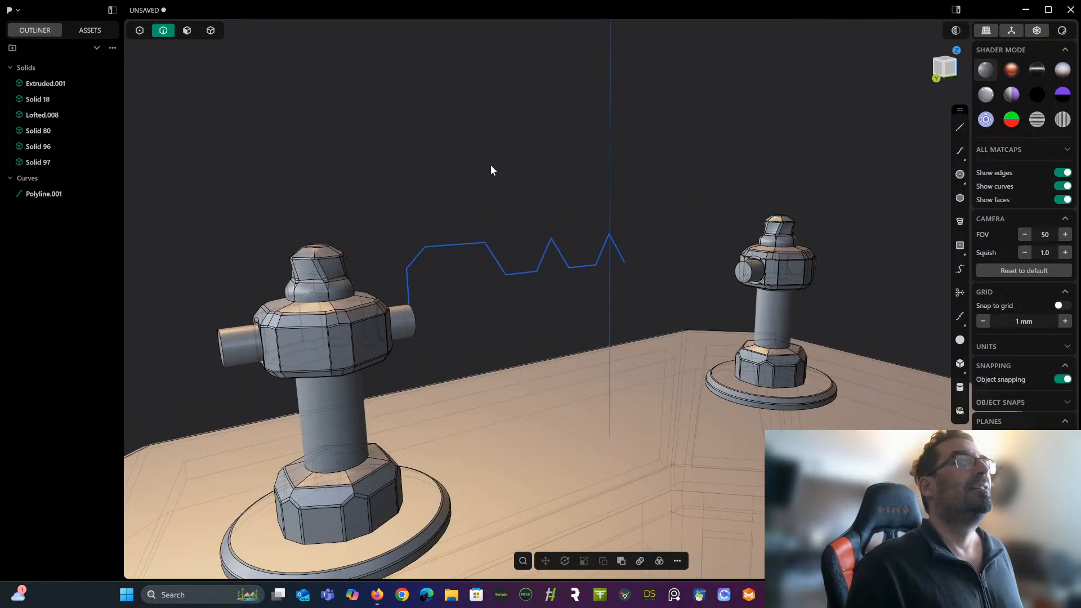
# Bevel the tooth-profile polyline's corners, leaving out its two endpoints, using Fillet with a radius of -0.53 mm.
pyautogui.moveTo(489, 209); pyautogui.dragTo(497, 140, button='middle')
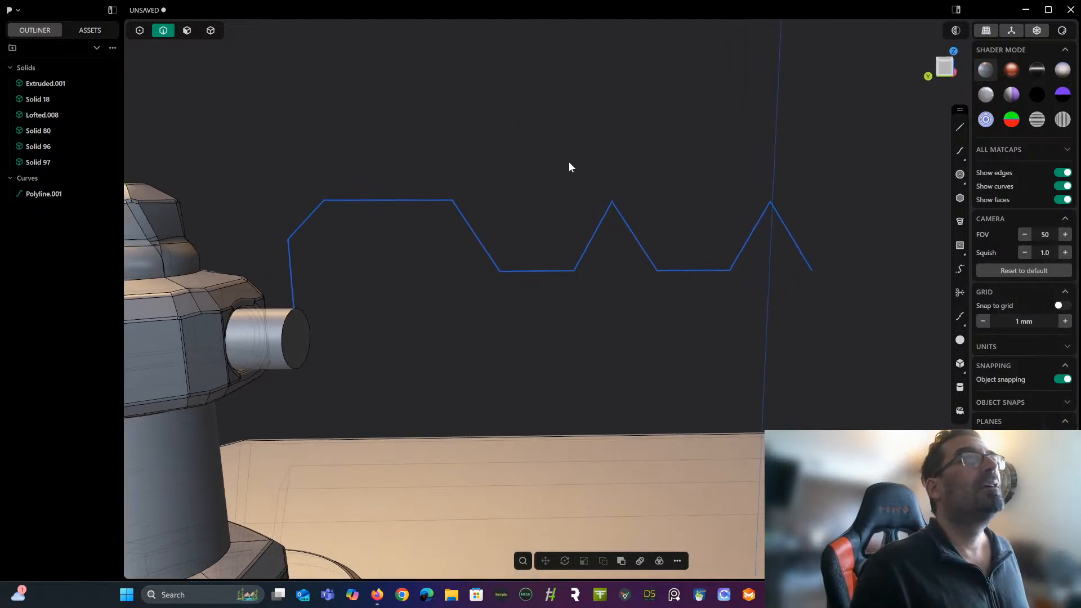
pyautogui.scroll(1, 569, 161)
pyautogui.click(139, 30)
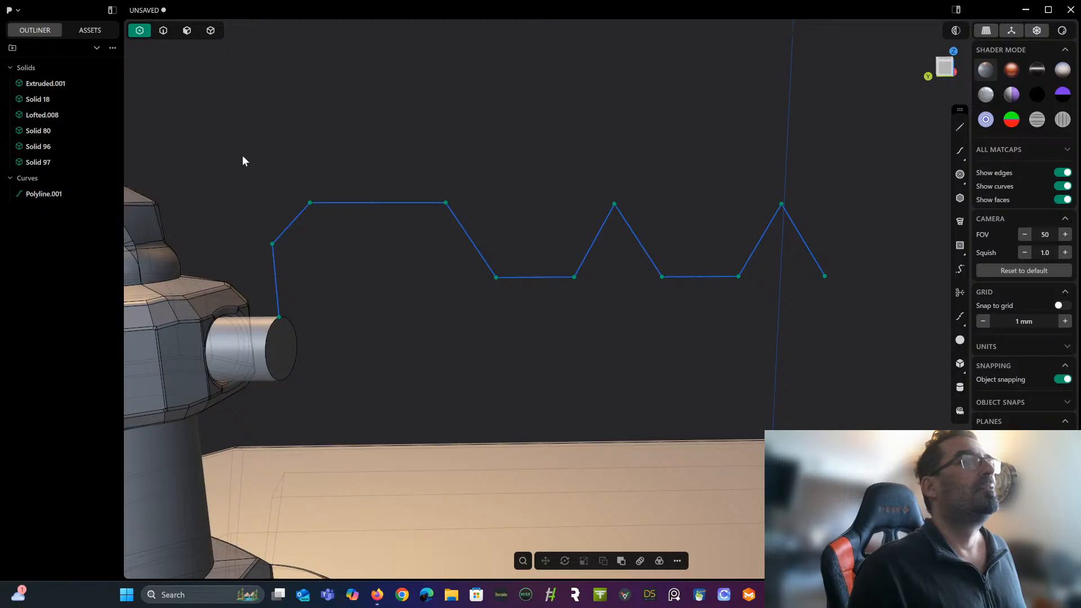
pyautogui.moveTo(241, 153); pyautogui.dragTo(790, 290)
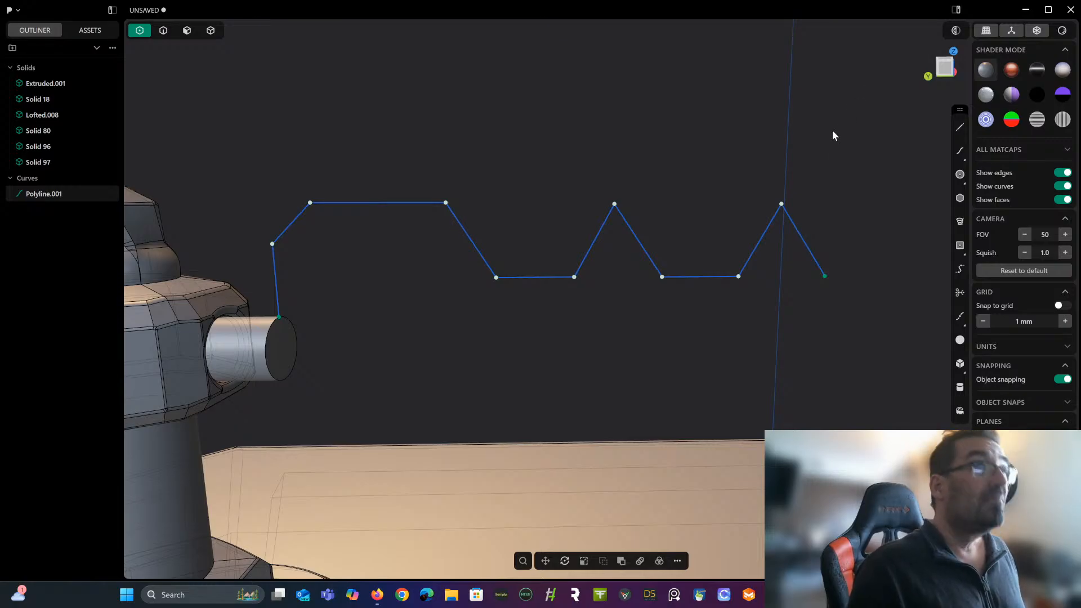
pyautogui.press('f')
pyautogui.moveTo(528, 243); pyautogui.dragTo(532, 243)
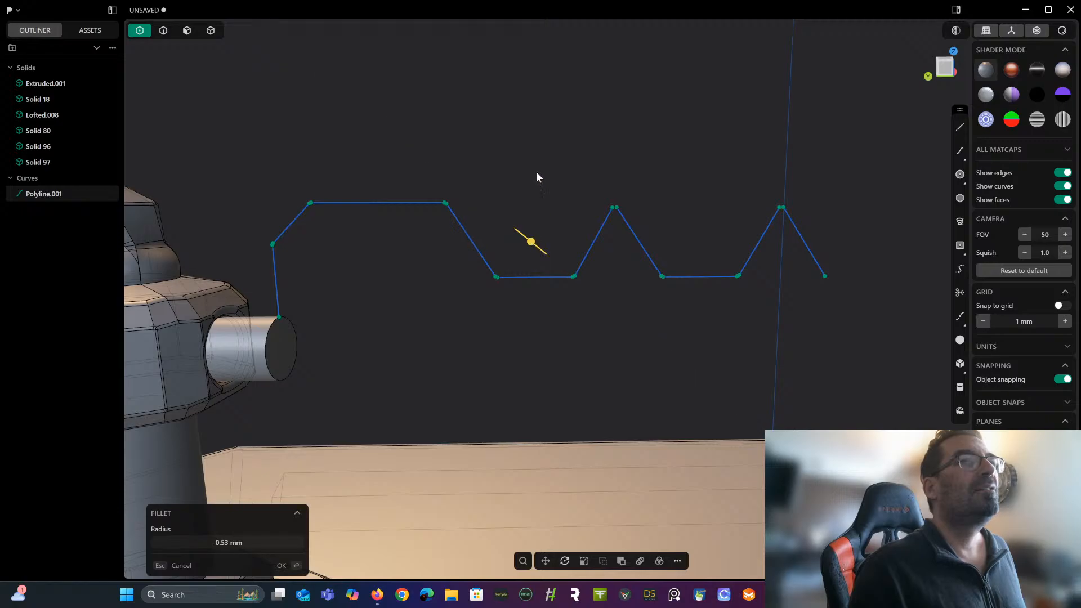
pyautogui.press('Return')
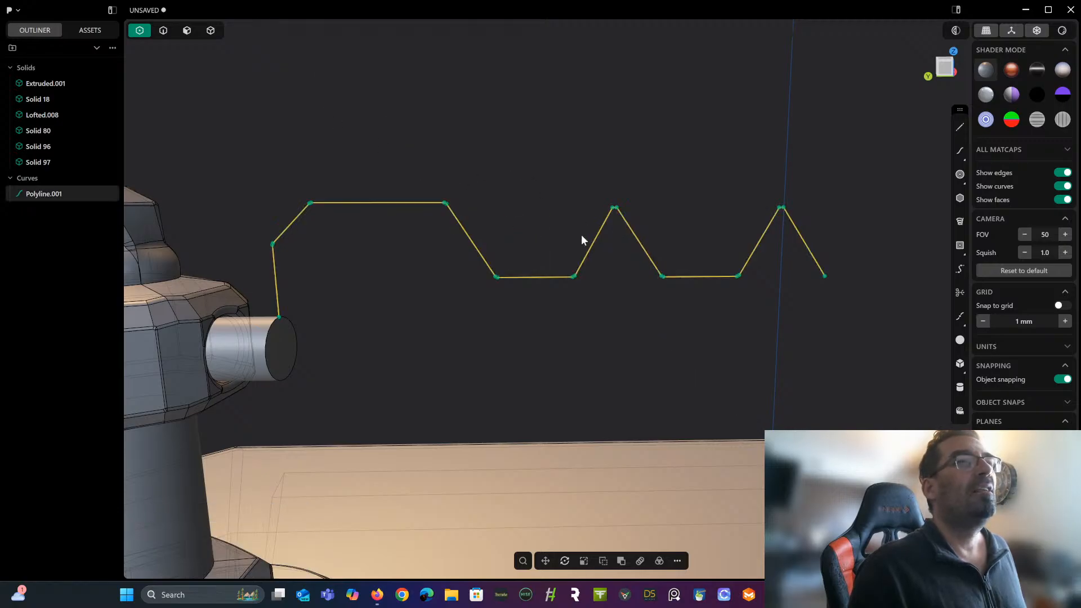
# Try revolving the tooth-profile polyline 360 degrees about the shaft's long axis, starting from the centre of the shaft's end face.
pyautogui.moveTo(581, 240); pyautogui.dragTo(614, 254, button='middle')
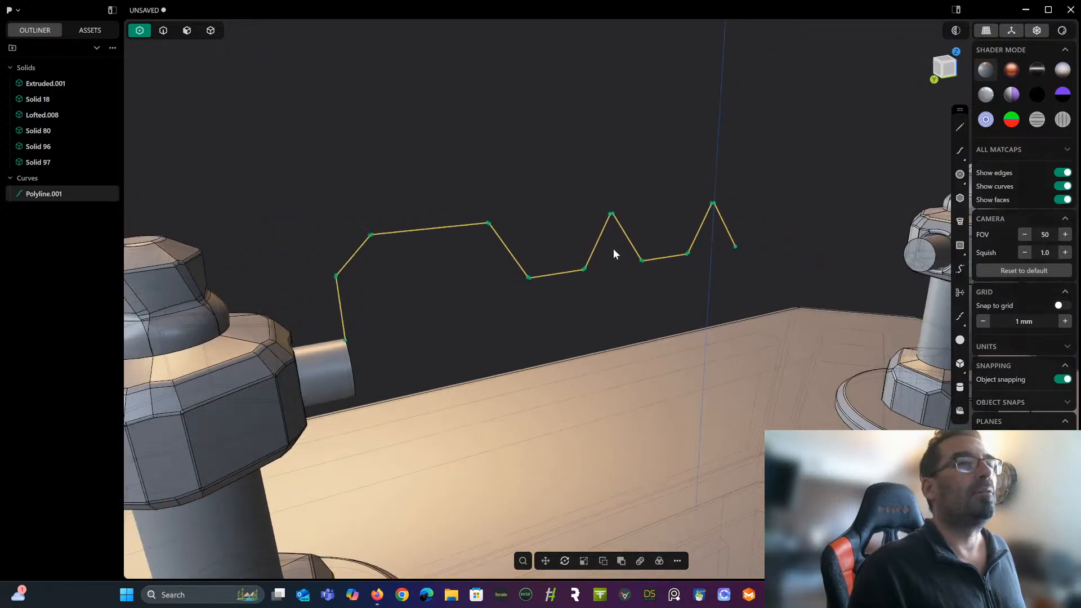
pyautogui.rightClick(671, 555)
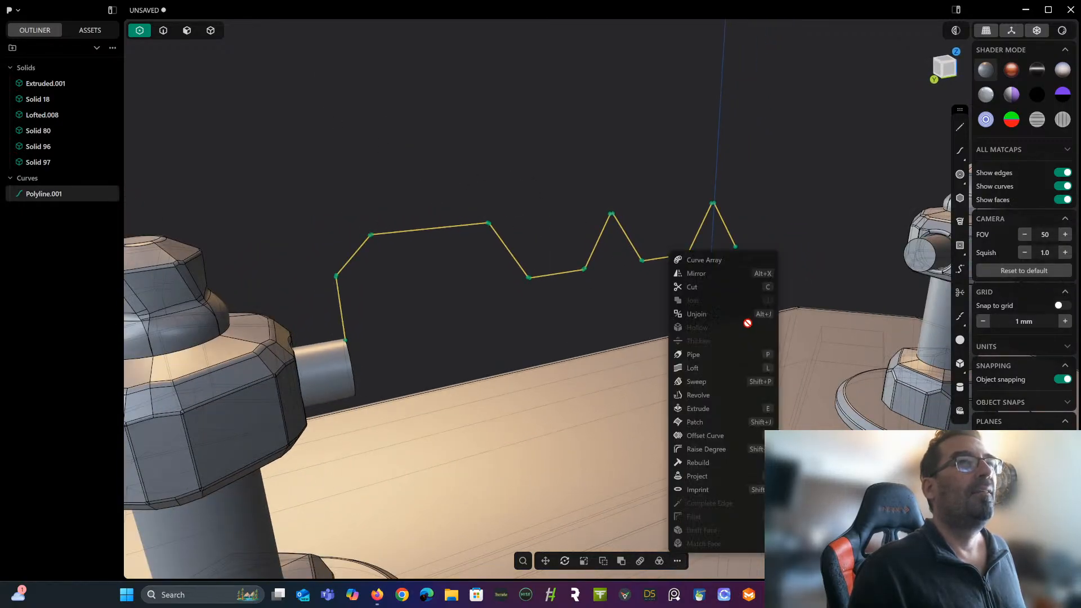
pyautogui.click(709, 394)
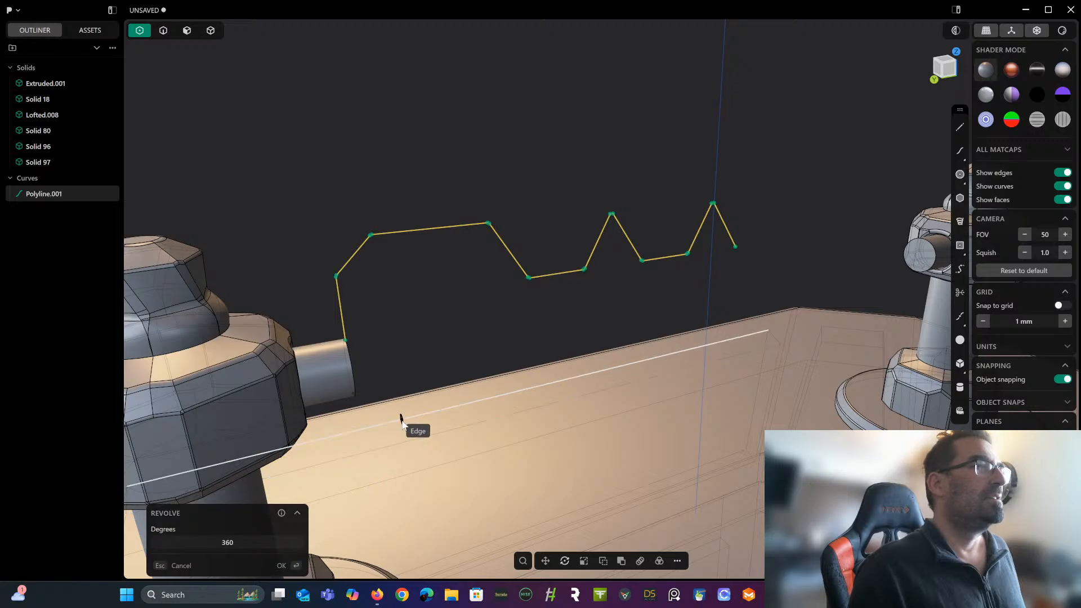
pyautogui.scroll(-3, 397, 419)
pyautogui.keyDown('shift'); pyautogui.moveTo(393, 419); pyautogui.dragTo(399, 318, button='middle'); pyautogui.keyUp('shift')
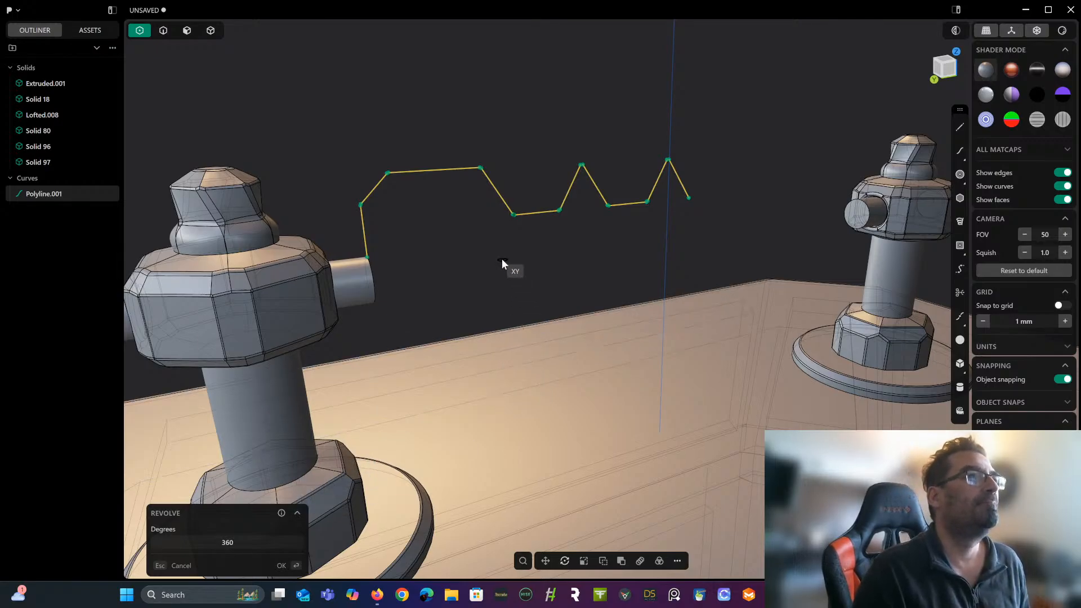
pyautogui.moveTo(498, 259); pyautogui.dragTo(375, 257, button='middle')
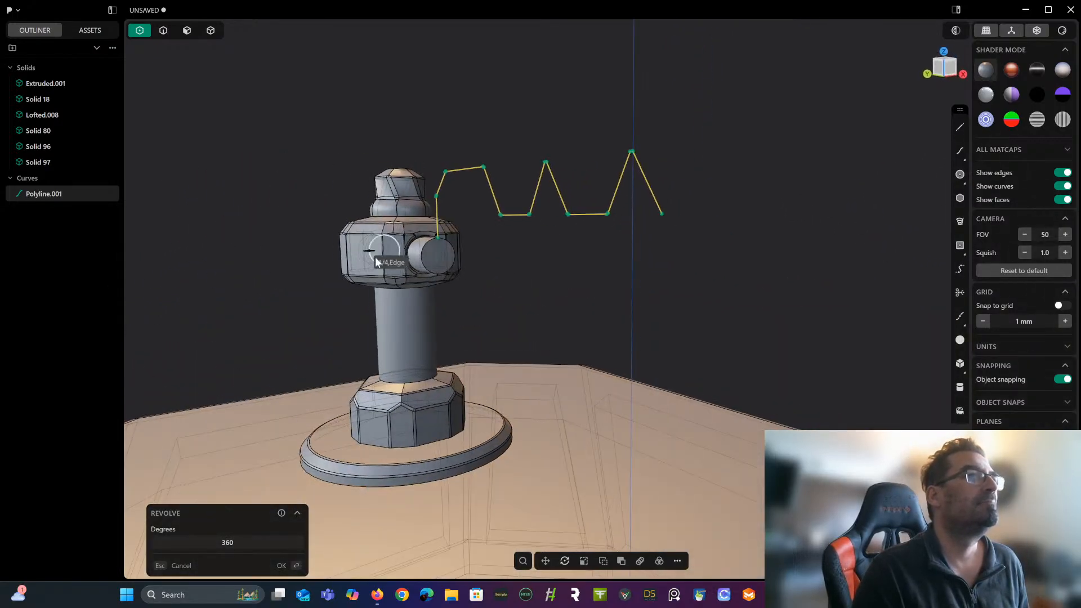
pyautogui.click(438, 255)
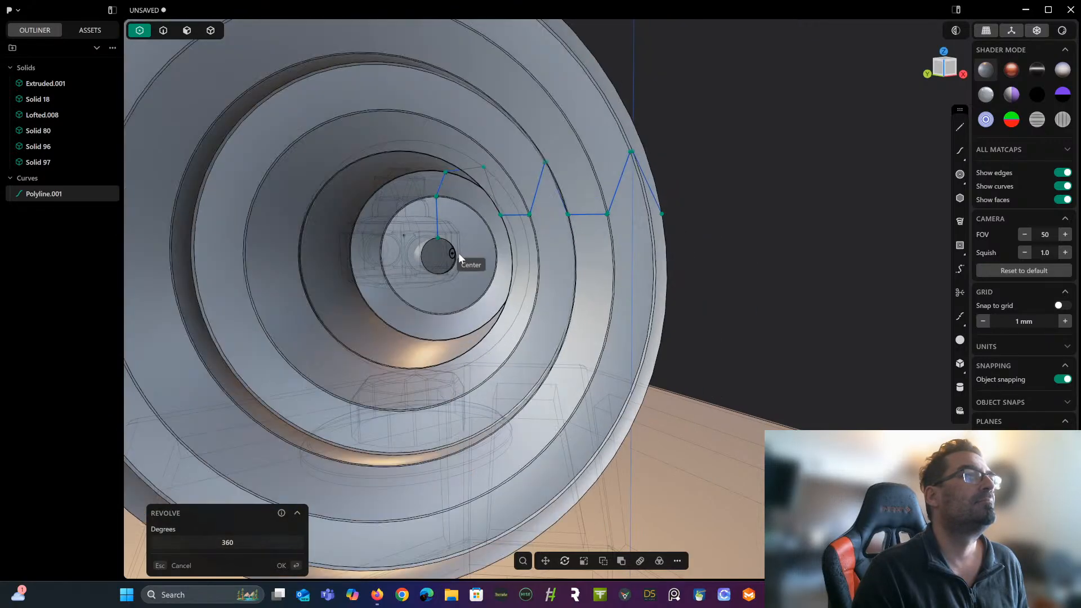
pyautogui.click(439, 255)
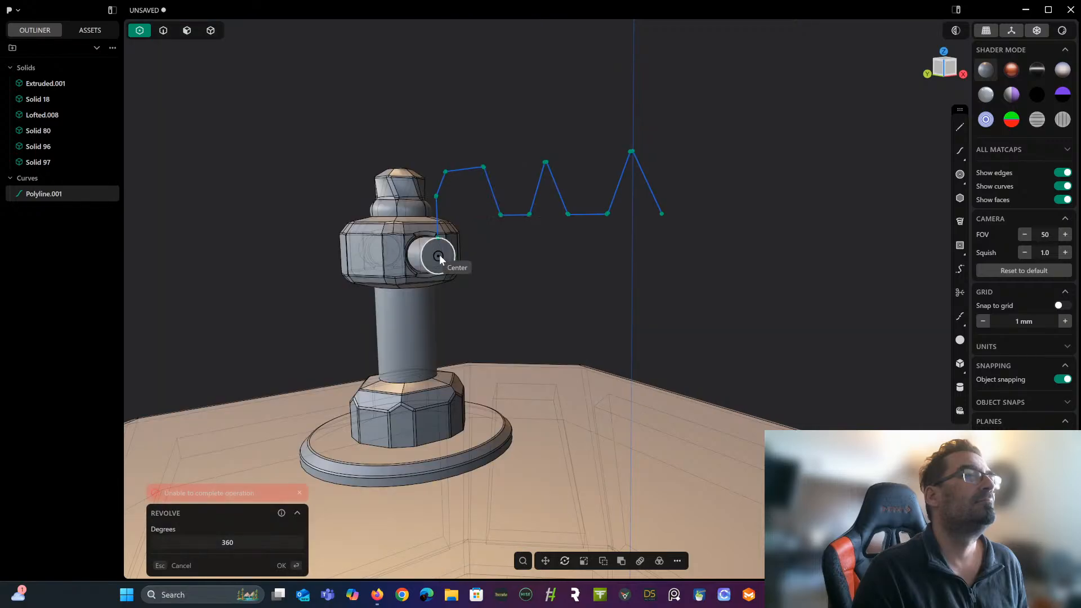
pyautogui.moveTo(439, 254); pyautogui.dragTo(509, 260, button='middle')
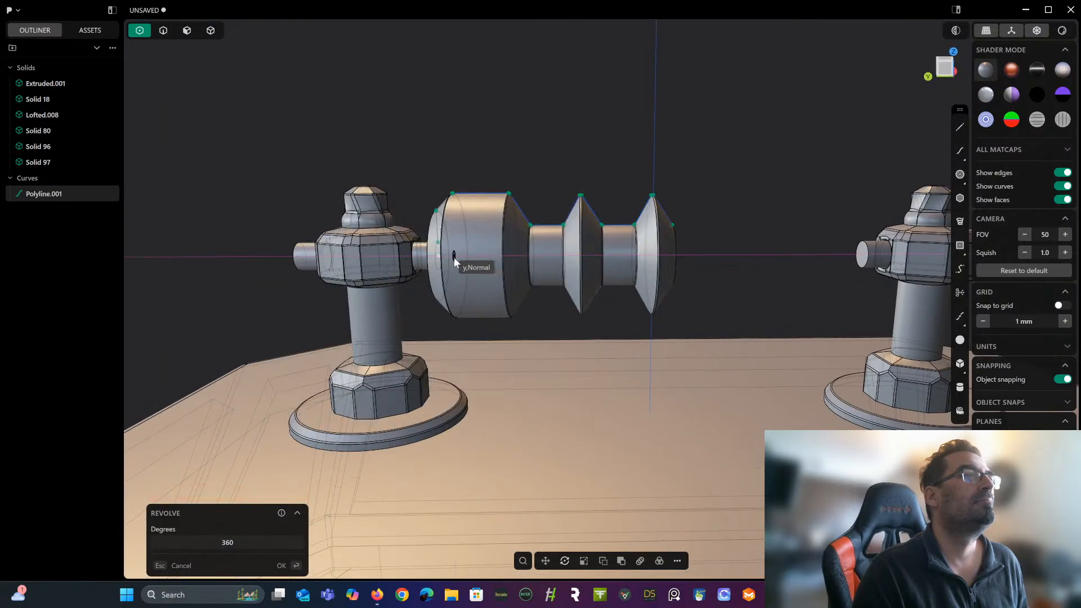
pyautogui.click(453, 258)
pyautogui.moveTo(454, 258); pyautogui.dragTo(533, 293, button='middle')
pyautogui.moveTo(574, 299); pyautogui.dragTo(658, 444, button='middle')
pyautogui.scroll(3, 658, 444)
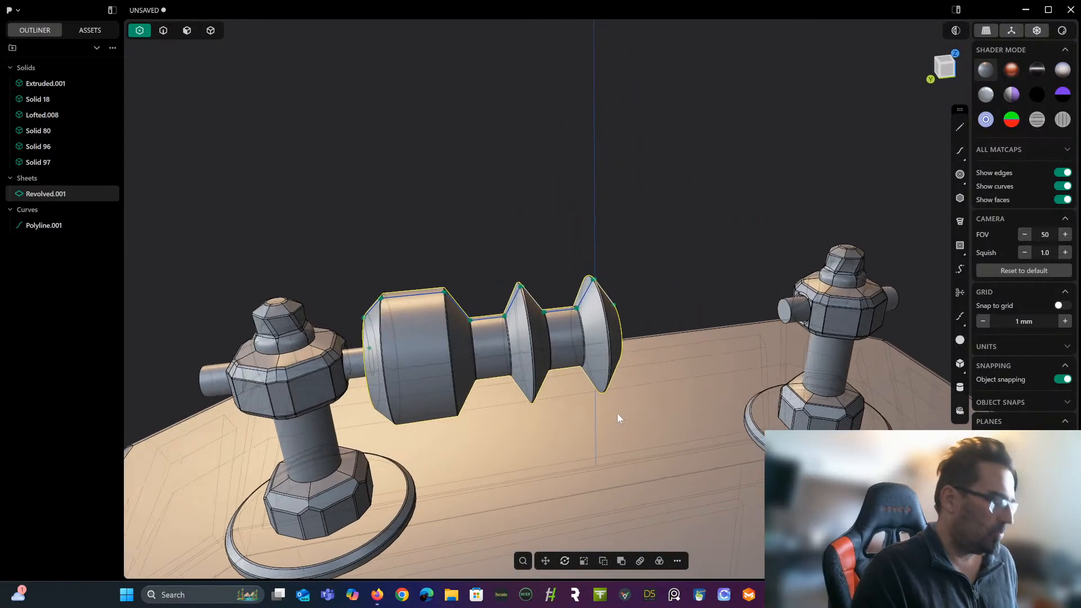
pyautogui.hotkey('ctrl', 'z')
# Draw a line in the left view from the shaft end's centre about 108 mm along its axis, and up past the last tooth's peak.
pyautogui.moveTo(609, 313); pyautogui.dragTo(660, 240, button='middle')
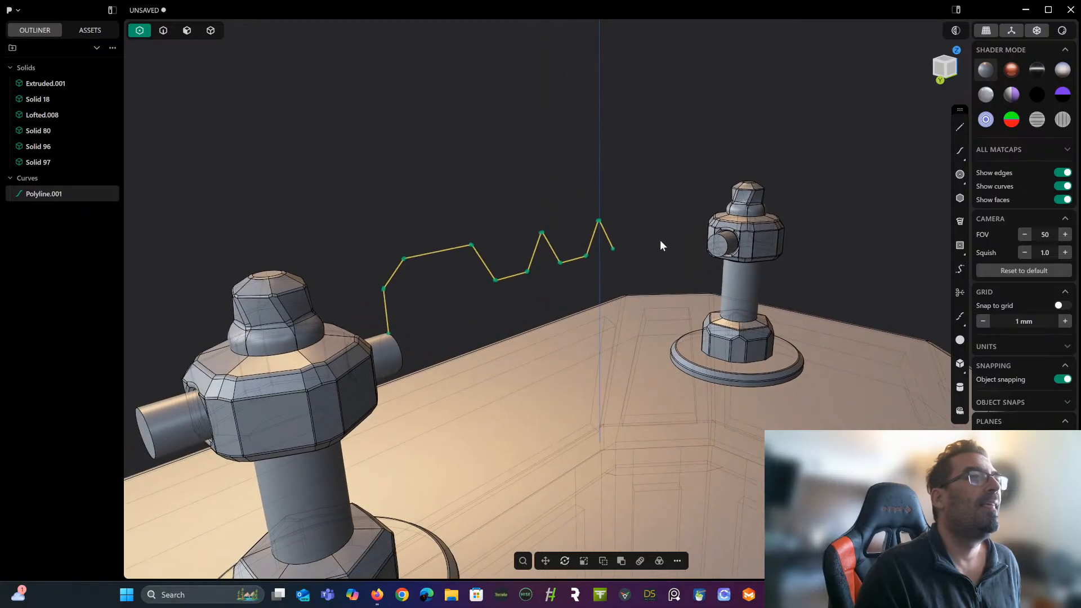
pyautogui.click(162, 31)
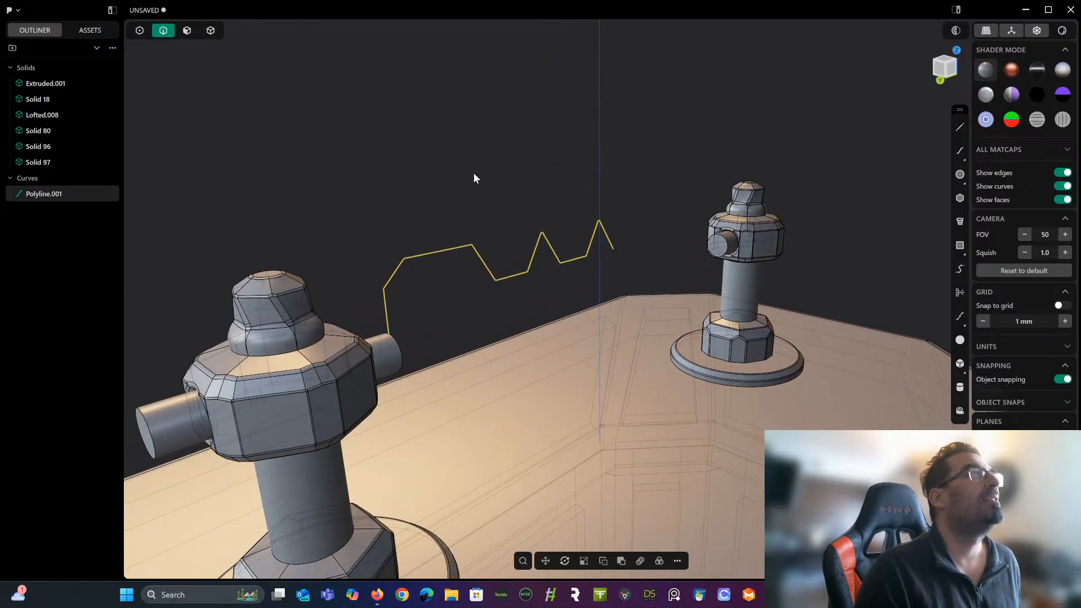
pyautogui.click(187, 34)
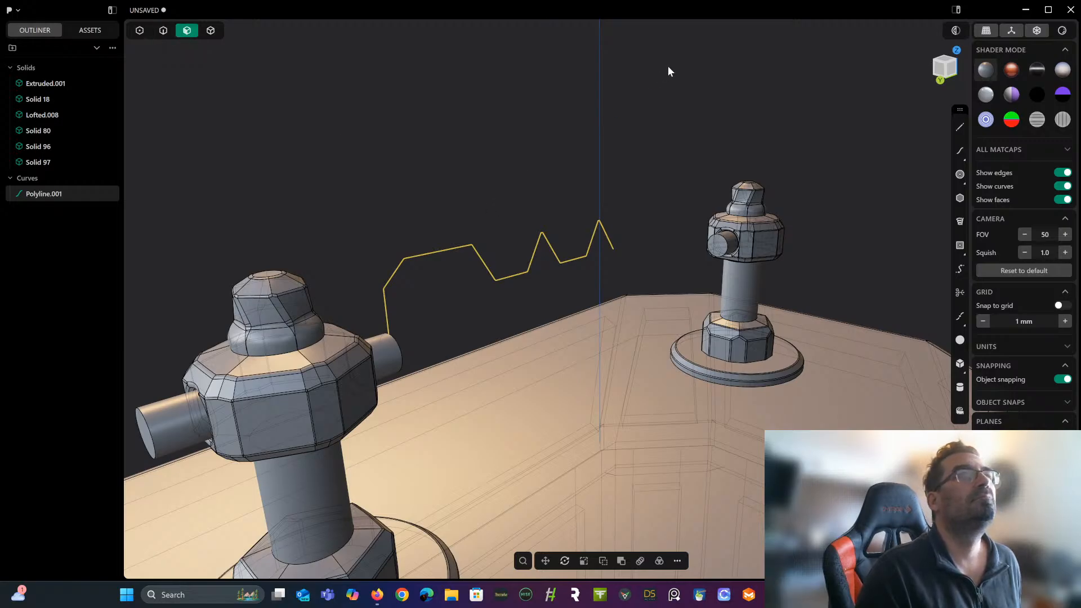
pyautogui.click(949, 71)
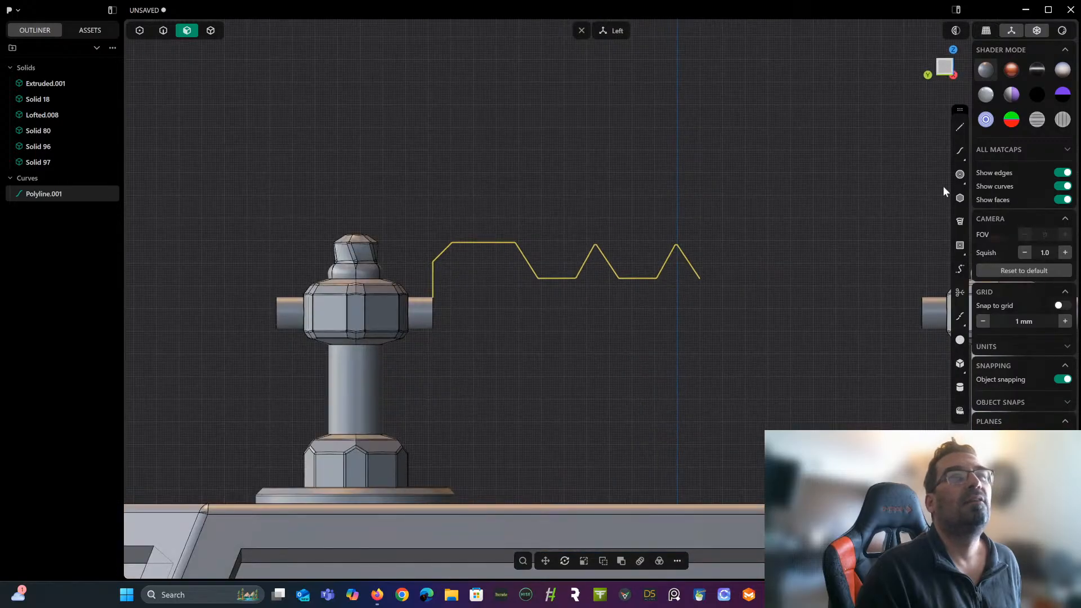
pyautogui.click(959, 127)
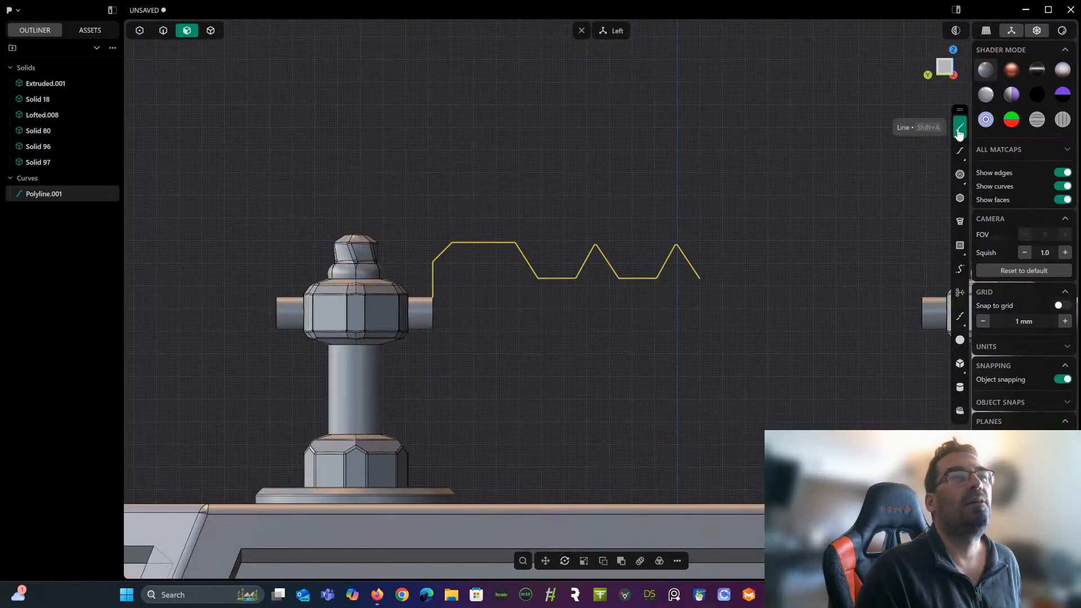
pyautogui.click(434, 310)
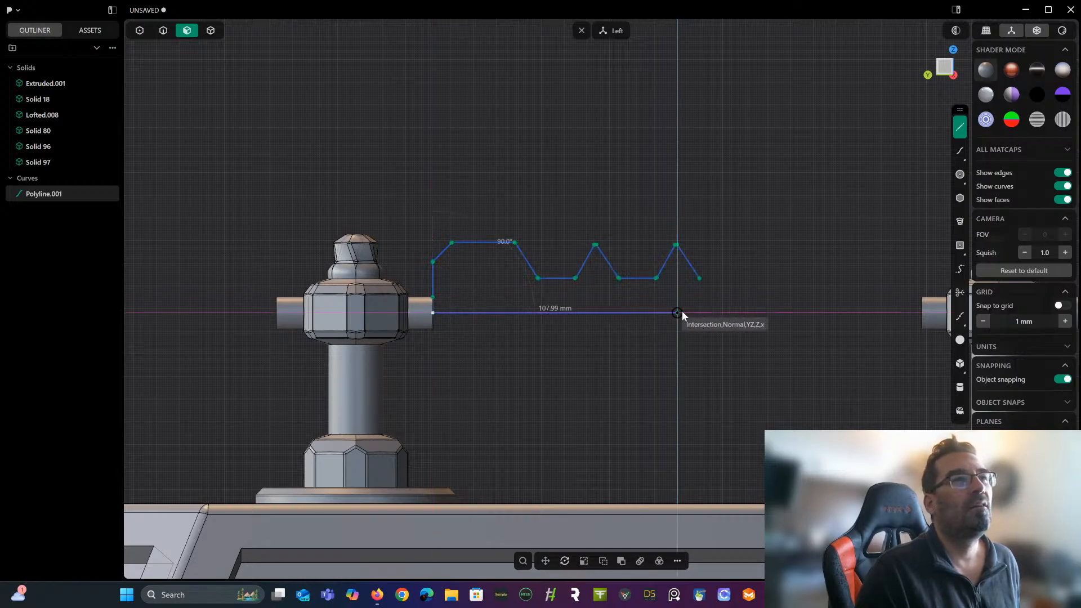
pyautogui.click(681, 310)
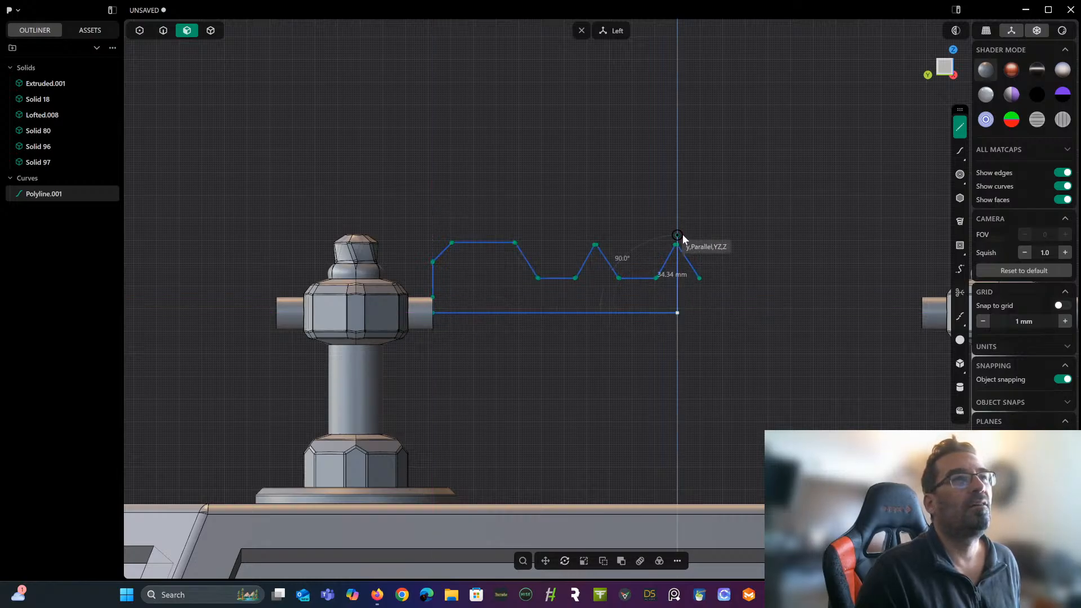
pyautogui.click(680, 225)
pyautogui.press('Return')
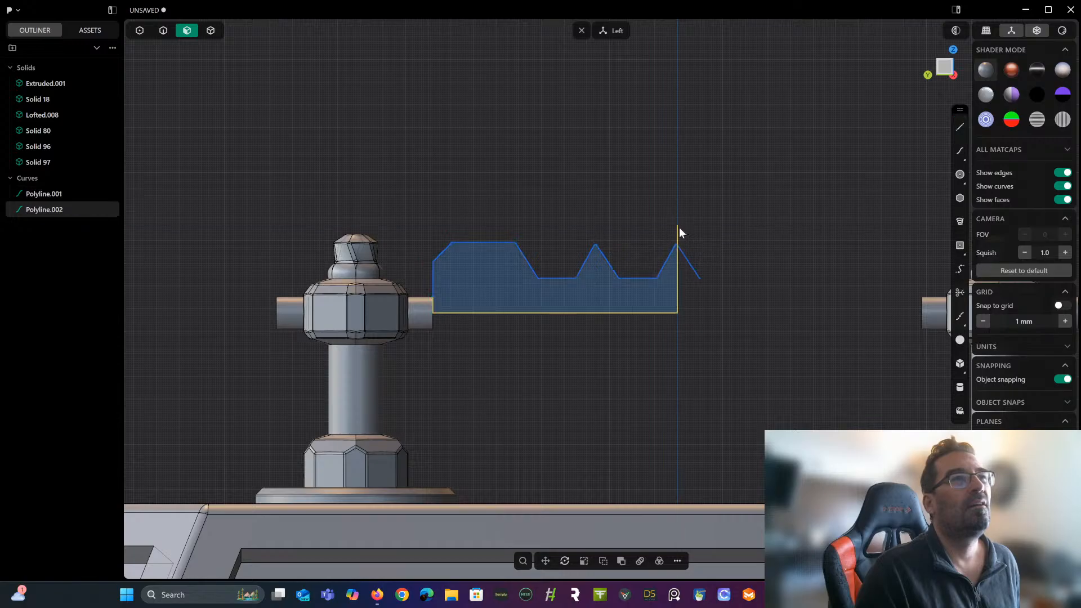
# Trim away the piece of the tooth profile that extends beyond the vertical closing line.
pyautogui.moveTo(679, 227); pyautogui.dragTo(868, 322, button='right')
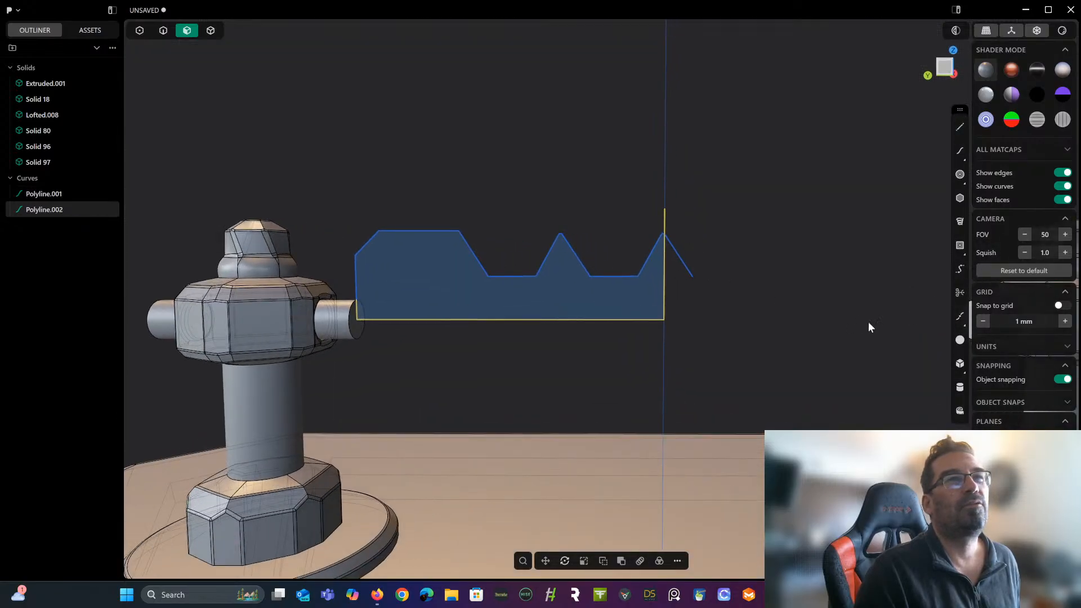
pyautogui.click(960, 292)
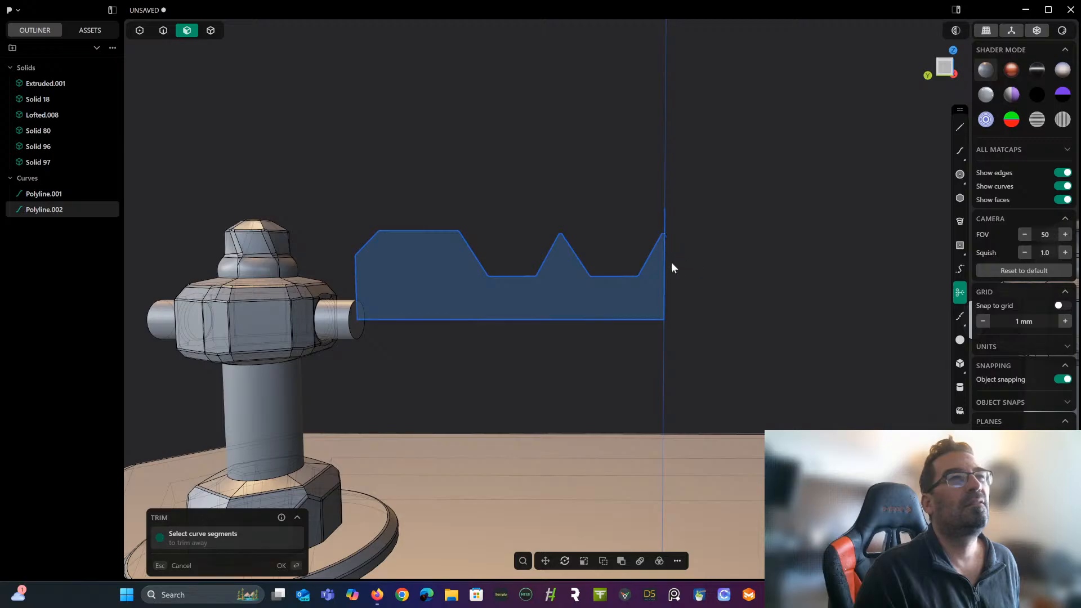
pyautogui.moveTo(710, 227); pyautogui.dragTo(671, 243, button='right')
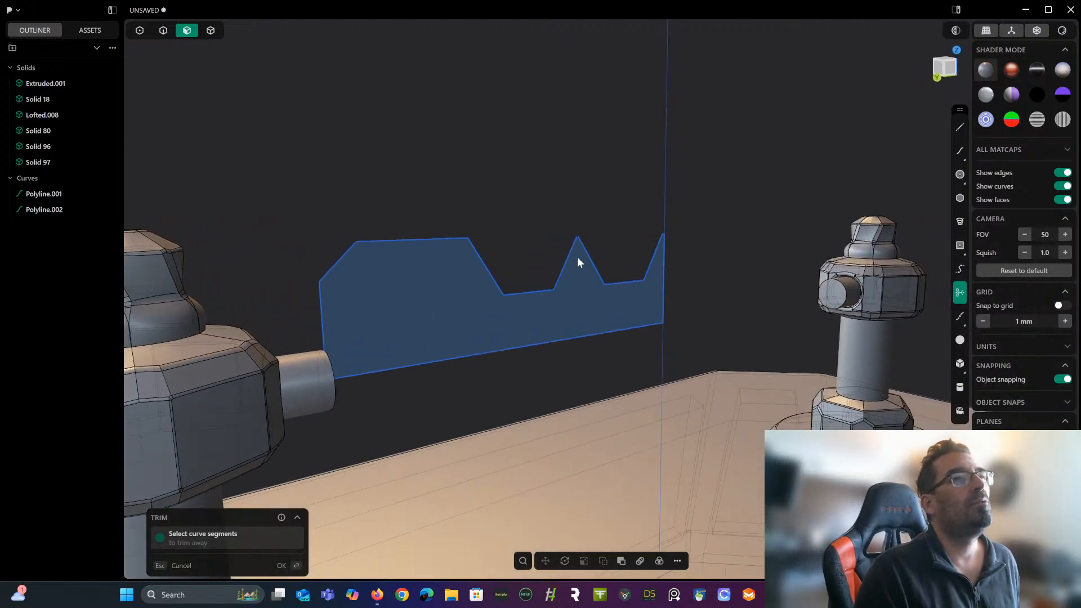
pyautogui.scroll(-3, 577, 263)
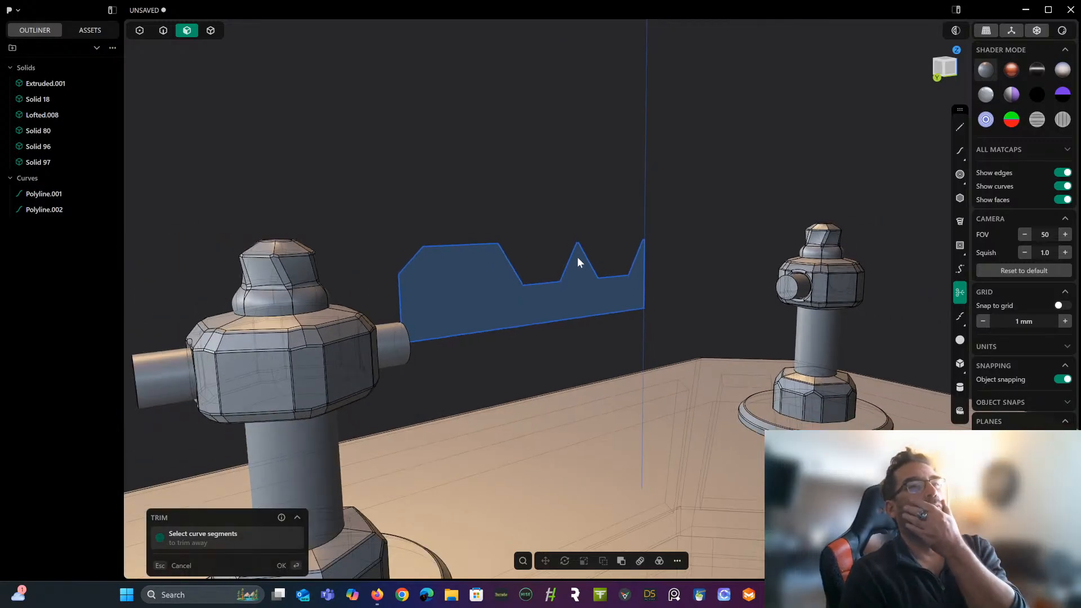
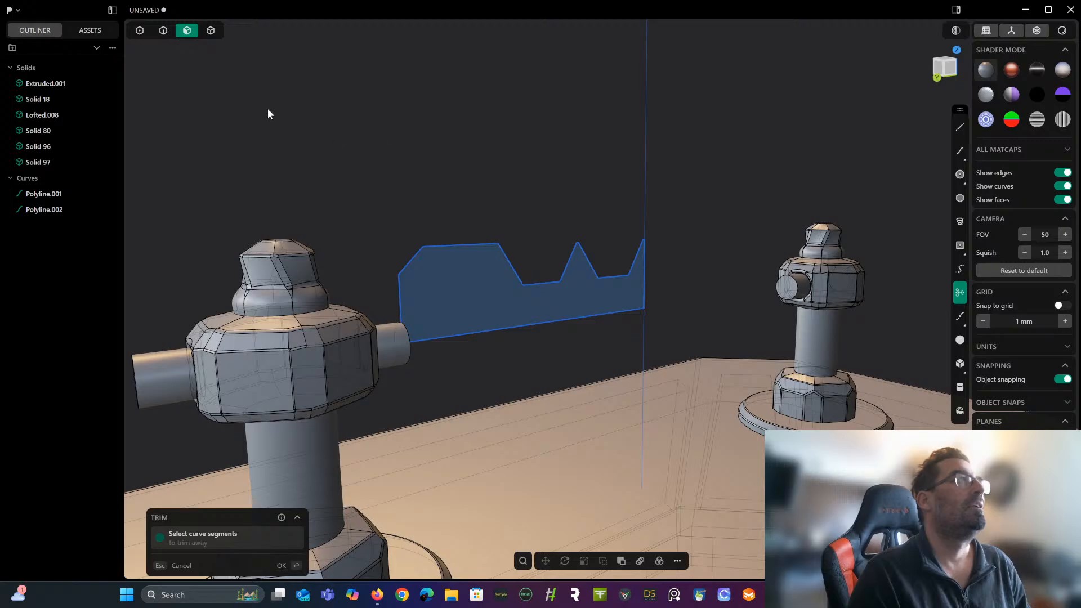
# Delete both polylines that make up the closed tooth profile, leaving the solids in place.
pyautogui.click(211, 31)
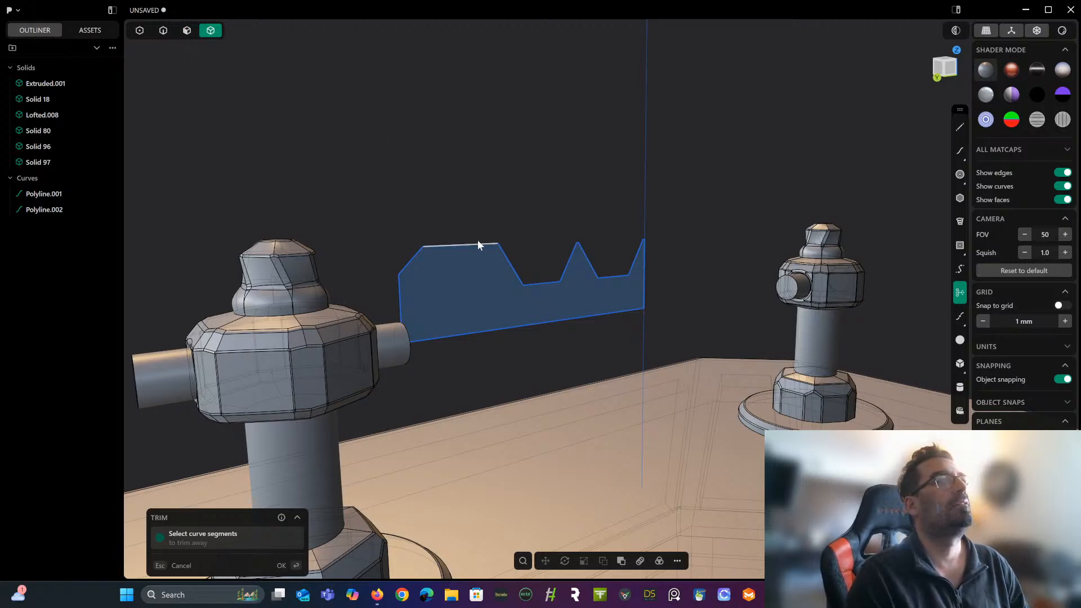
pyautogui.click(163, 35)
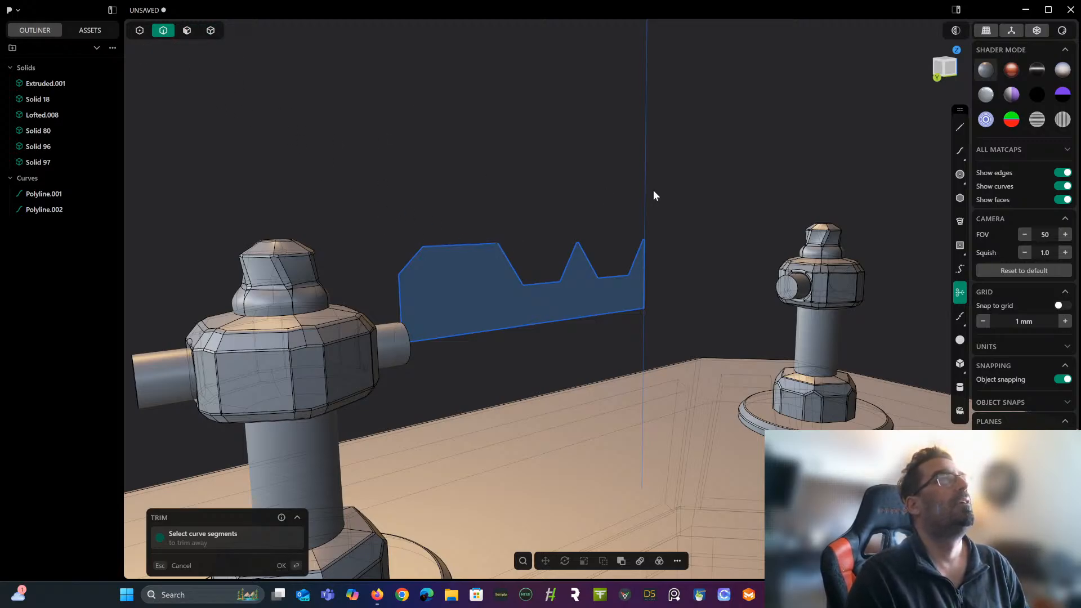
pyautogui.moveTo(705, 182); pyautogui.dragTo(395, 356)
pyautogui.moveTo(440, 359); pyautogui.dragTo(507, 324, button='middle')
pyautogui.press('Escape')
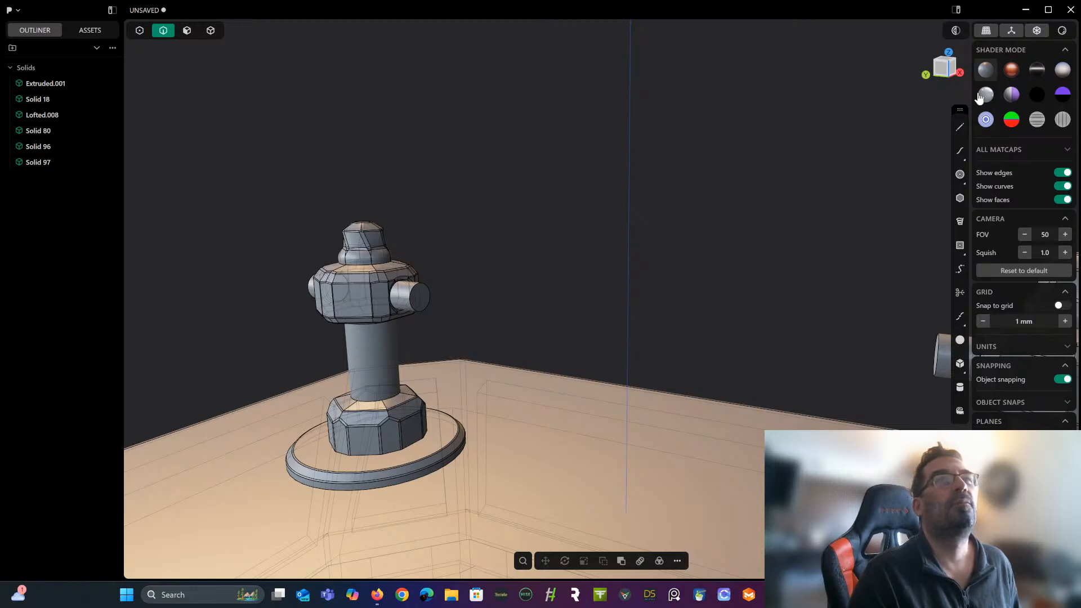
# Sketch in the front view a vertical line from the shaft end's centre up to the post's cap, plus a short horizontal segment, hiding see-through edges.
pyautogui.click(955, 75)
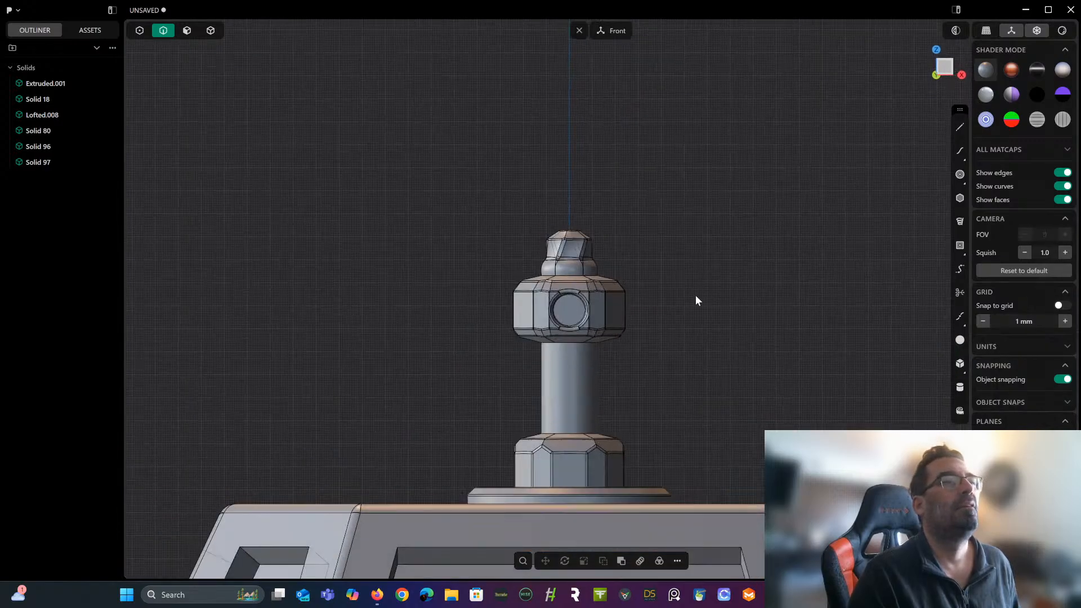
pyautogui.scroll(2, 696, 300)
pyautogui.scroll(2, 794, 267)
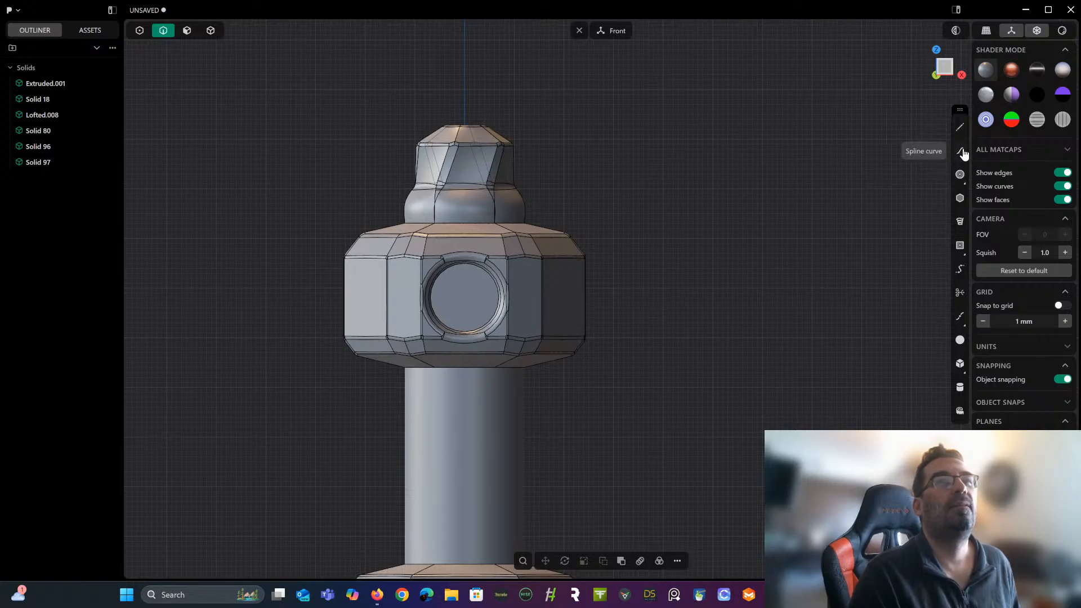
pyautogui.click(960, 130)
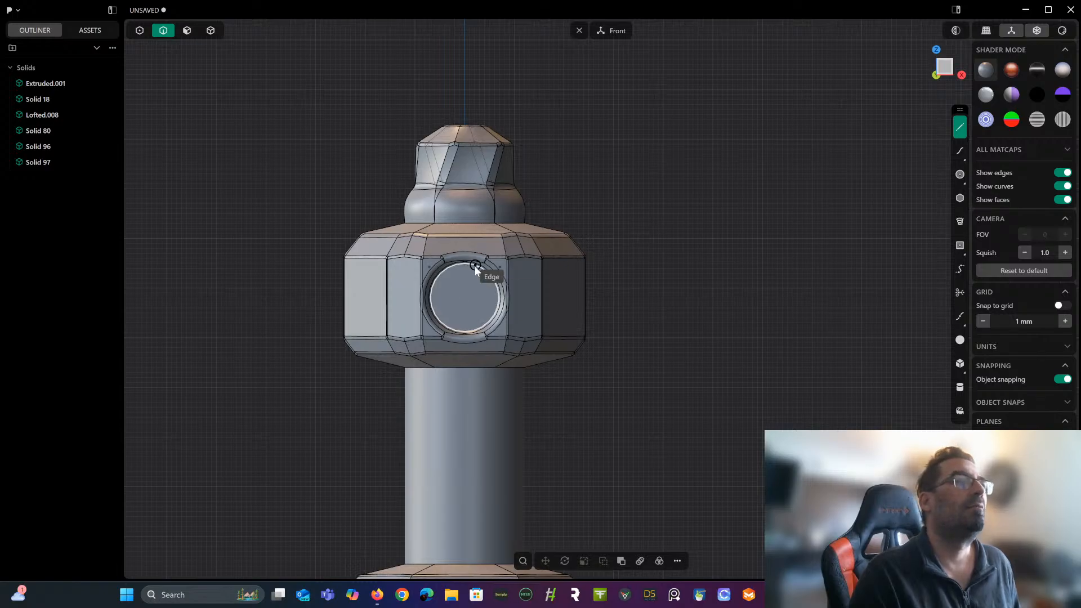
pyautogui.click(465, 302)
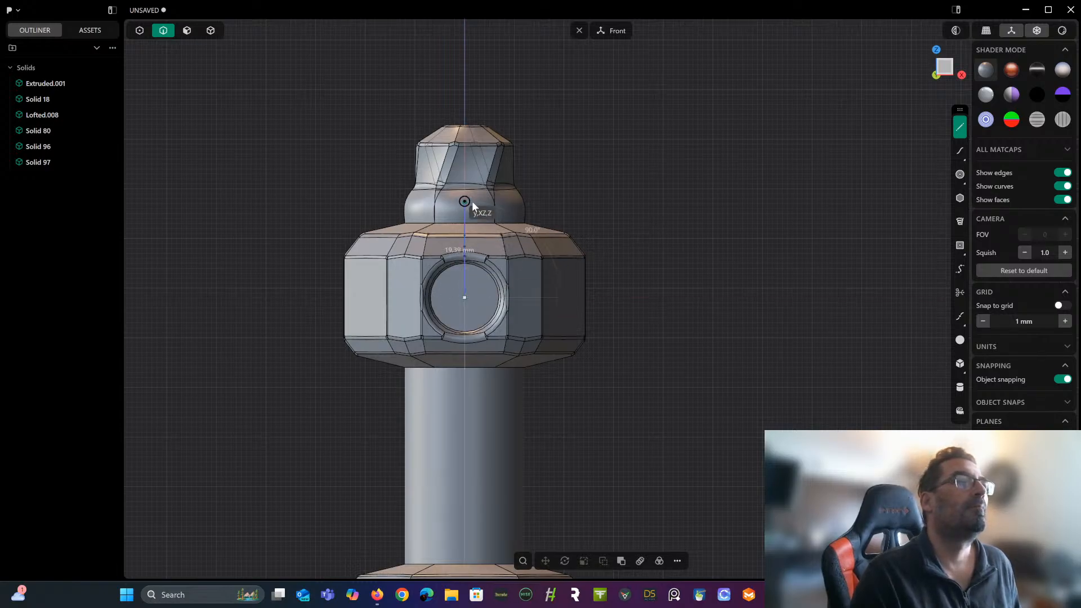
pyautogui.click(464, 160)
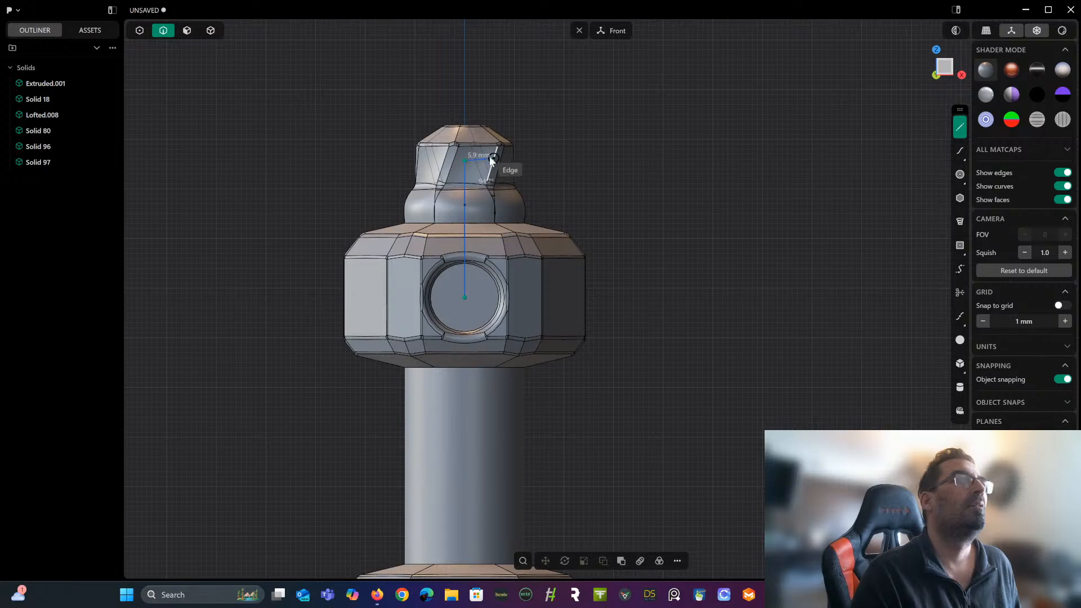
pyautogui.scroll(2, 485, 165)
pyautogui.scroll(2, 480, 164)
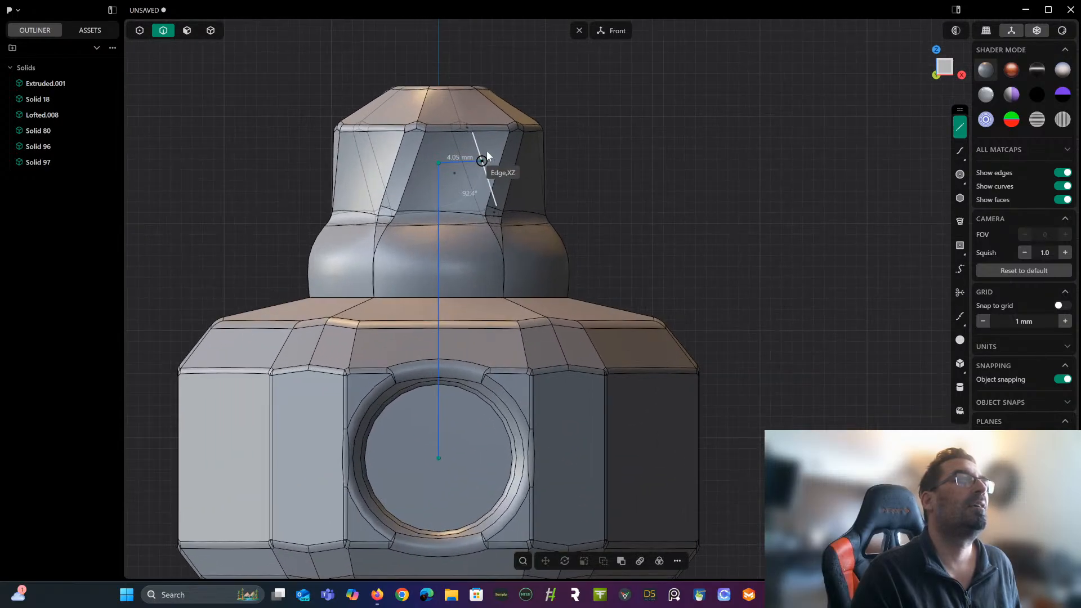
pyautogui.click(1038, 33)
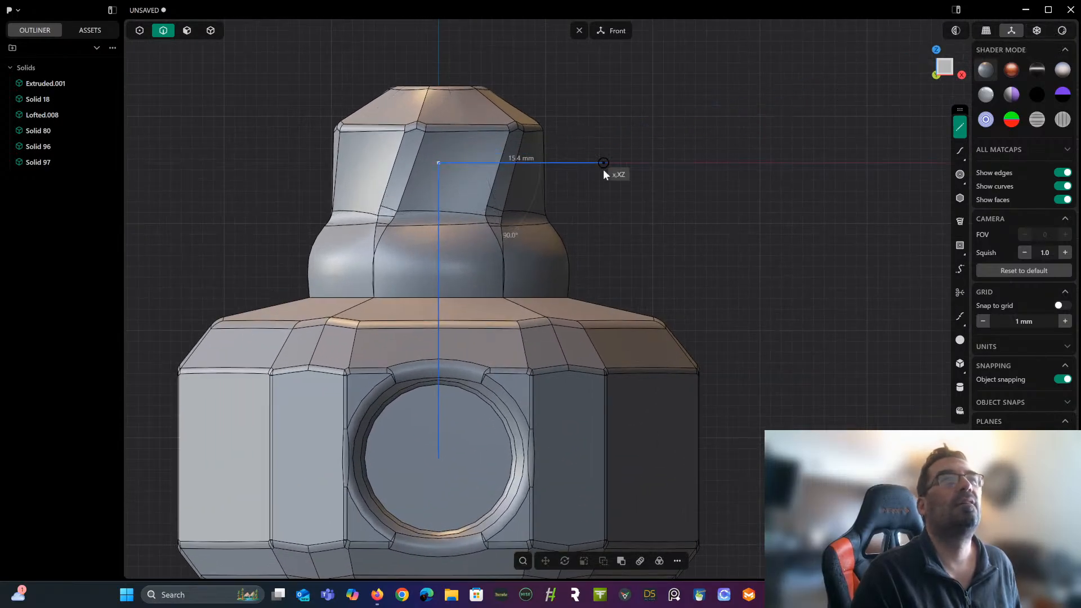
pyautogui.click(477, 161)
# Finish the polyline with only its vertical and short top segments, dropping the trial sloping flank segments.
pyautogui.scroll(-2, 501, 266)
pyautogui.scroll(-2, 502, 271)
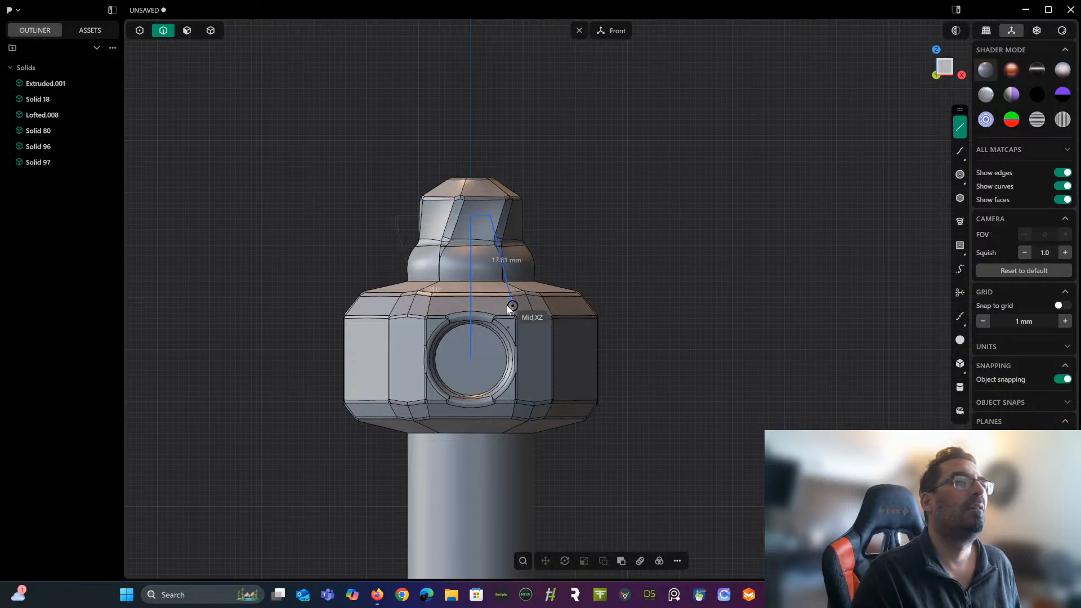
pyautogui.scroll(2, 510, 280)
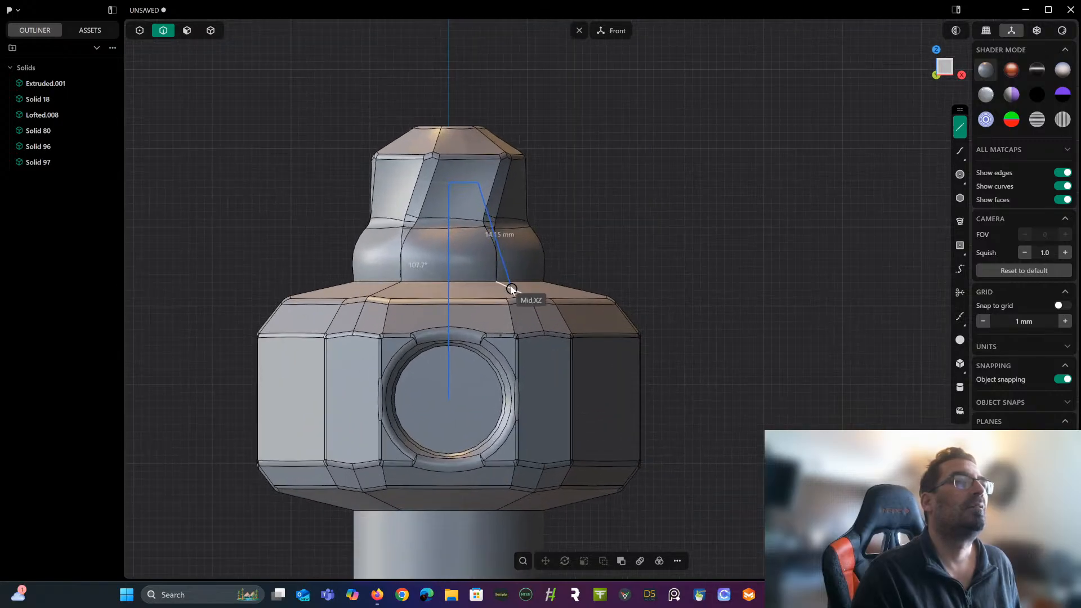
pyautogui.click(511, 289)
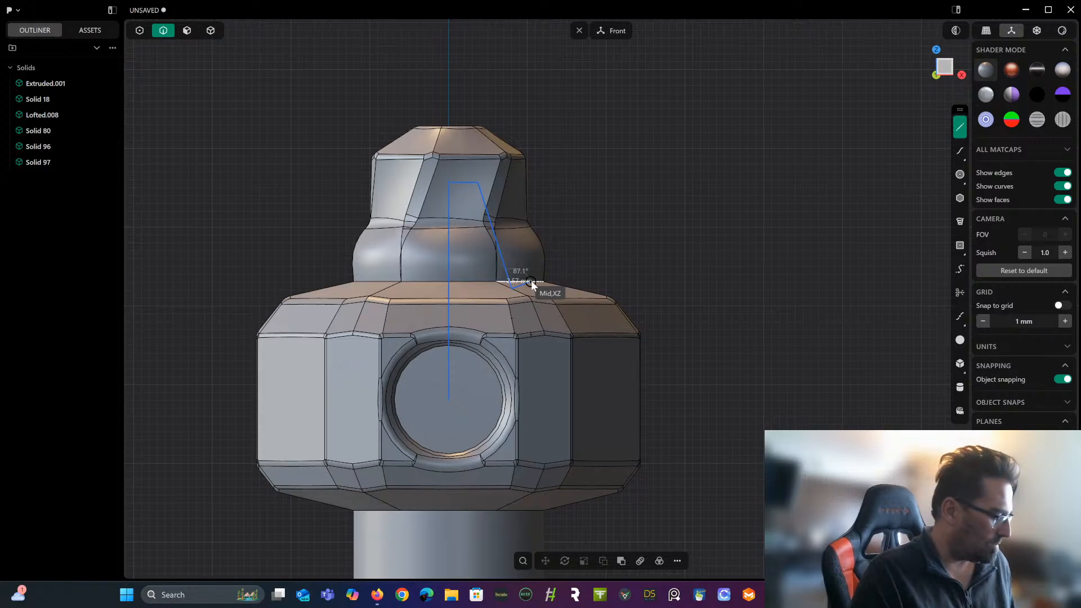
pyautogui.hotkey('ctrl', 'z')
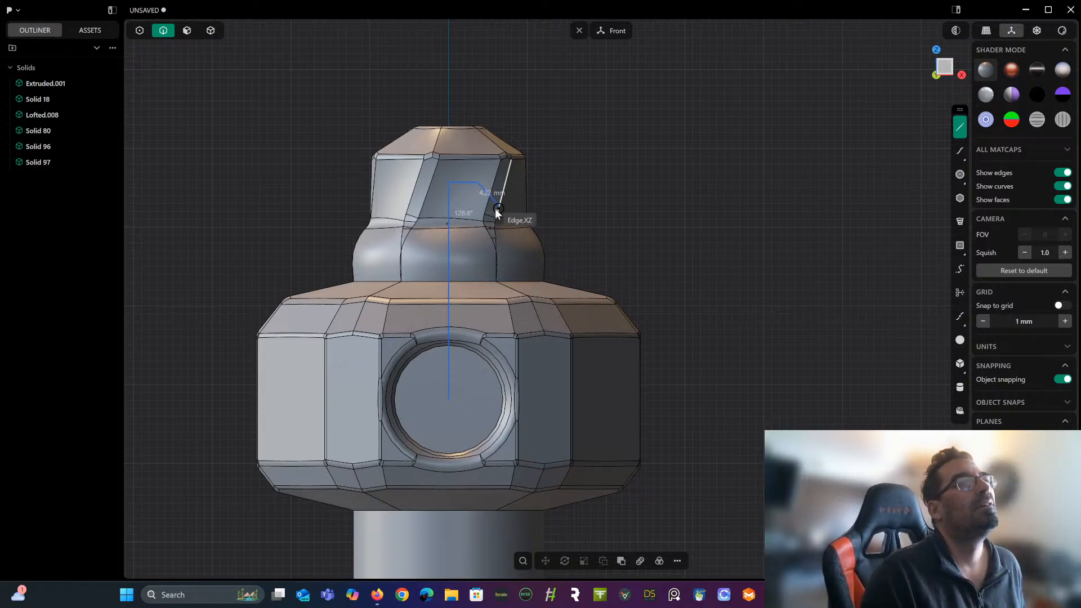
pyautogui.click(487, 256)
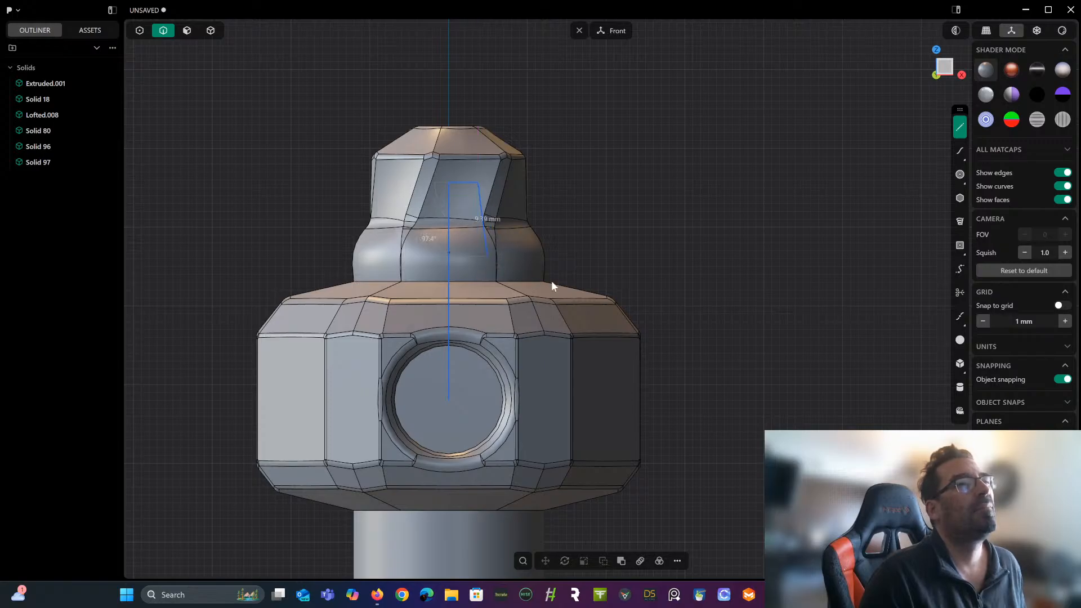
pyautogui.scroll(3, 499, 219)
pyautogui.press('Return')
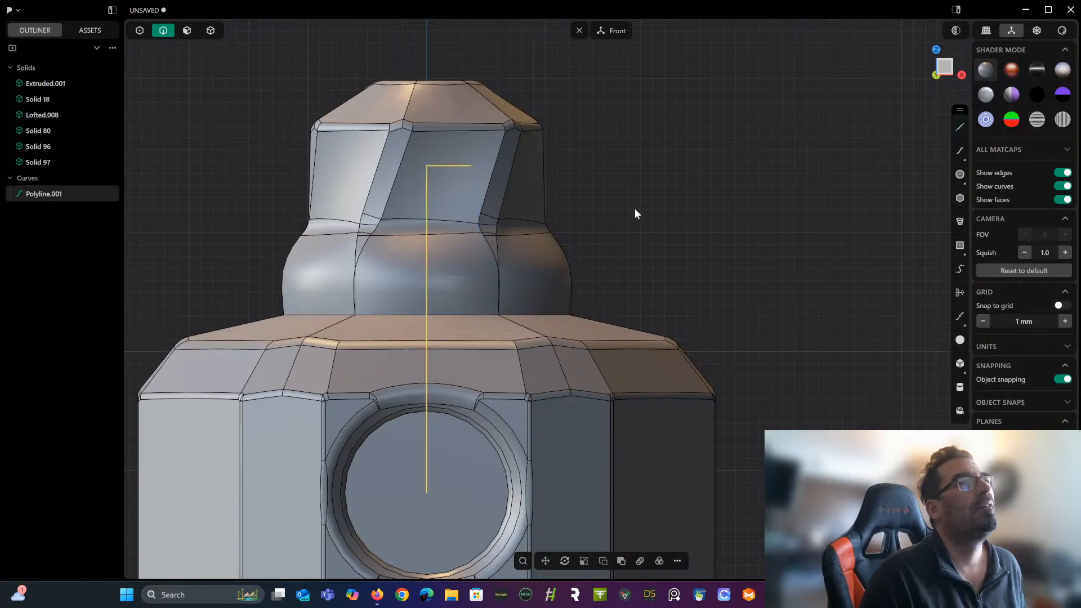
# Draw a second polyline from the top segment's free end: a steep flank sloping outward, a short horizontal step and a short vertical drop.
pyautogui.click(960, 127)
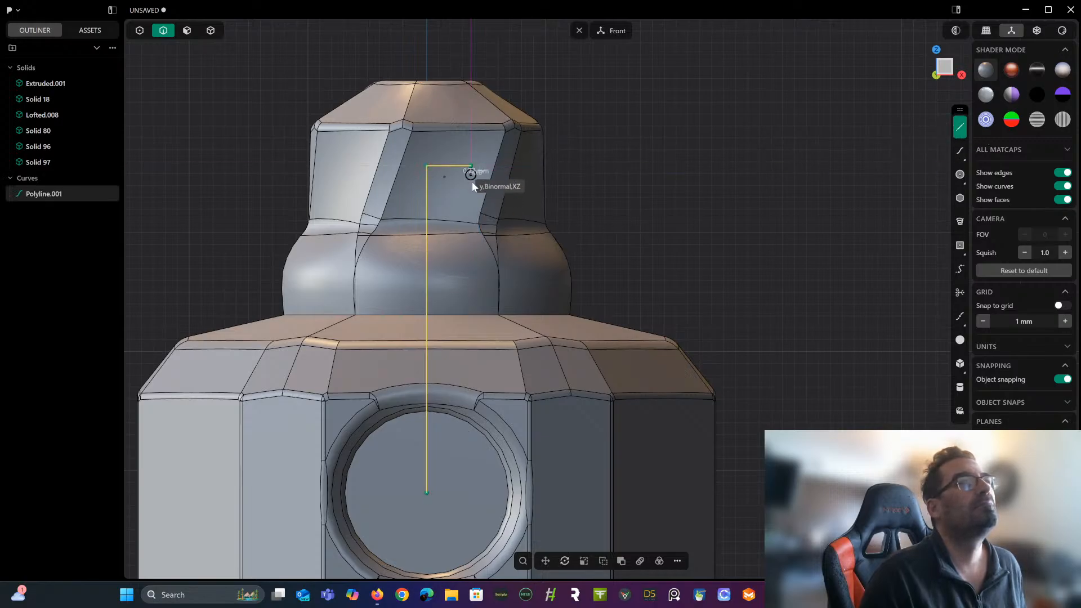
pyautogui.click(471, 166)
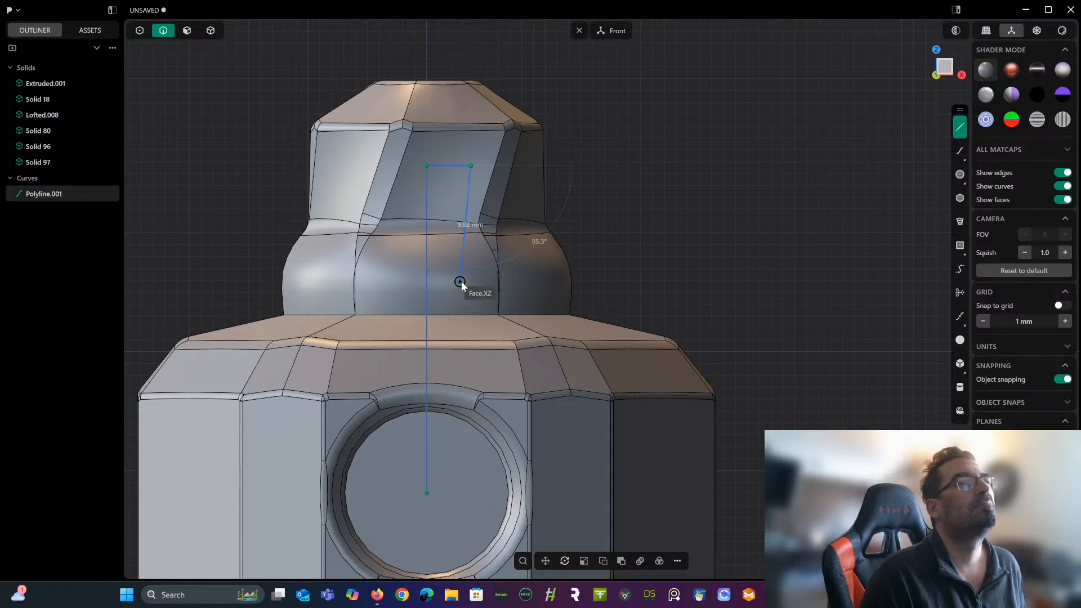
pyautogui.click(487, 286)
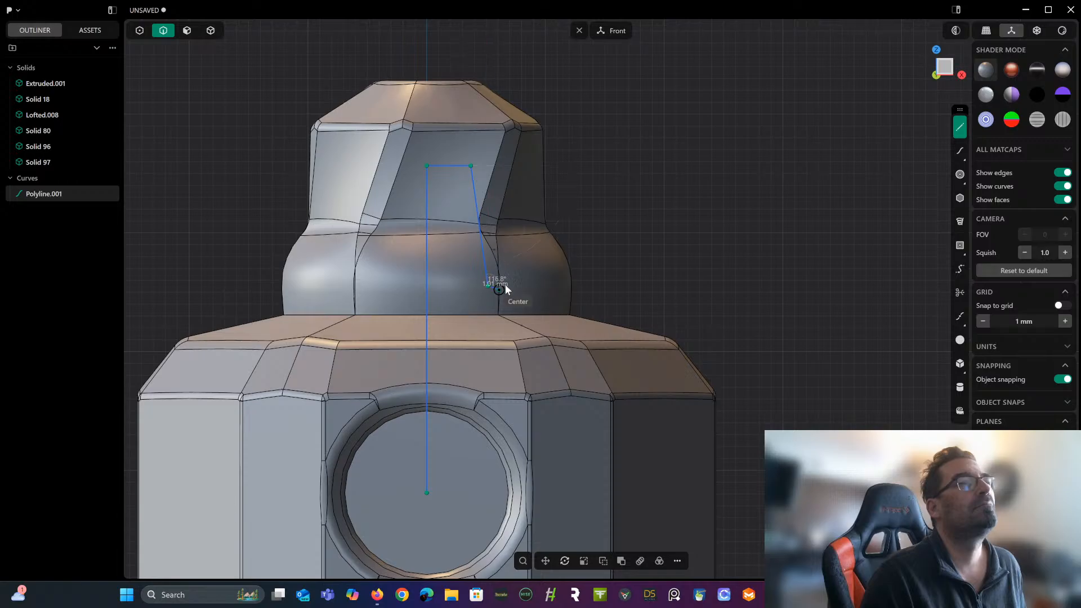
pyautogui.click(517, 286)
pyautogui.click(518, 305)
pyautogui.press('Return')
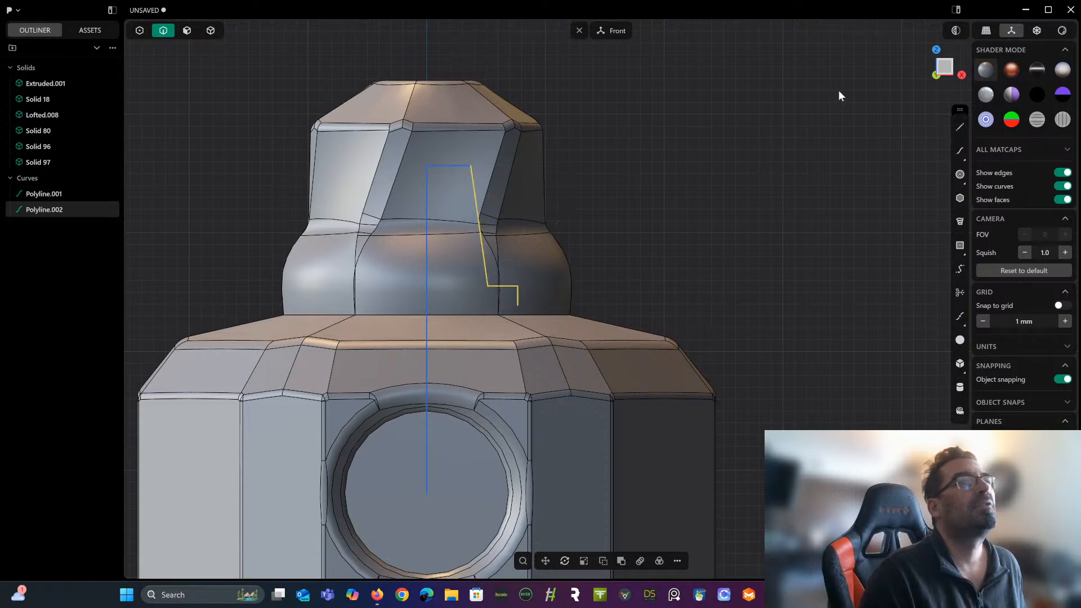
pyautogui.click(960, 127)
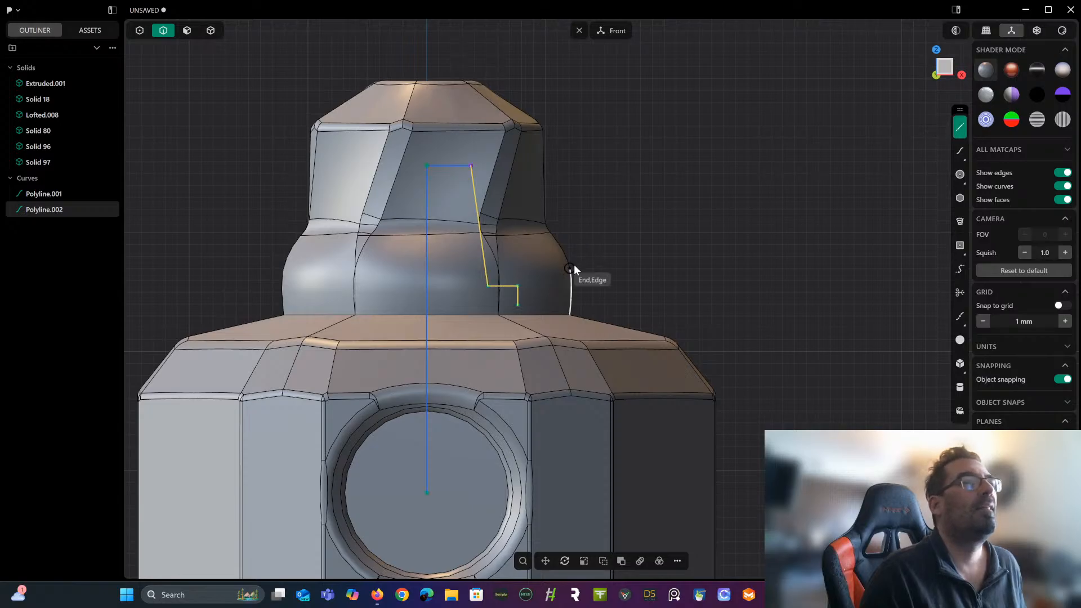
pyautogui.click(516, 305)
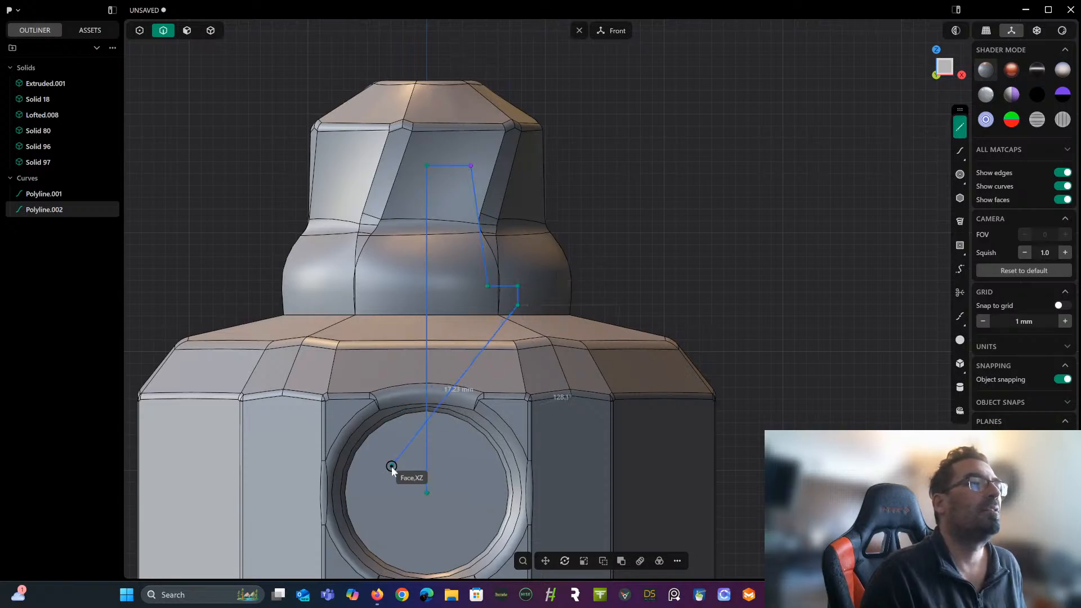
pyautogui.click(428, 486)
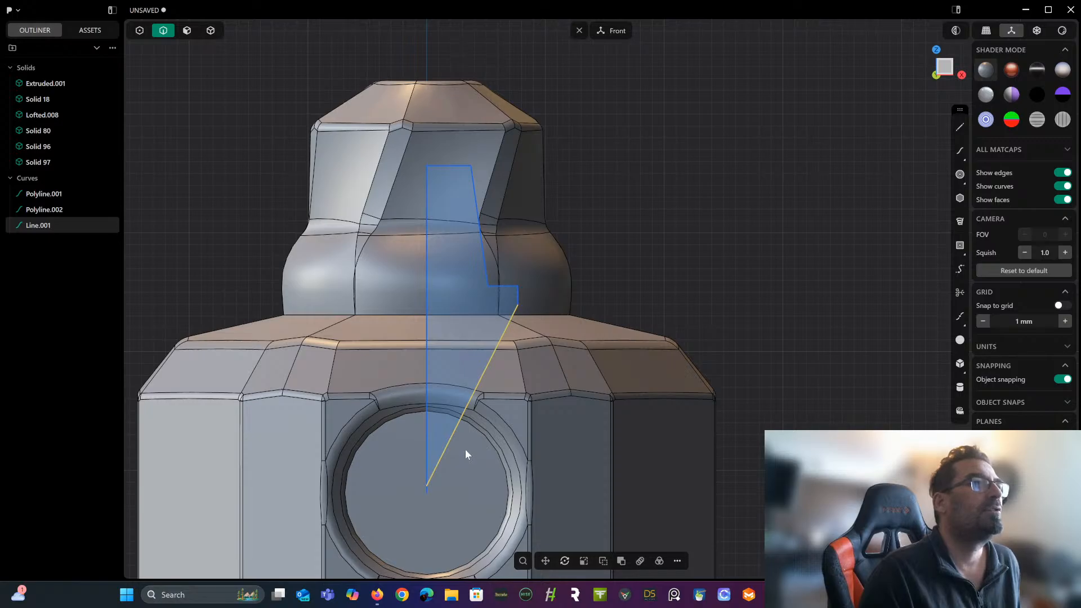
pyautogui.hotkey('ctrl', 'z')
pyautogui.click(882, 136)
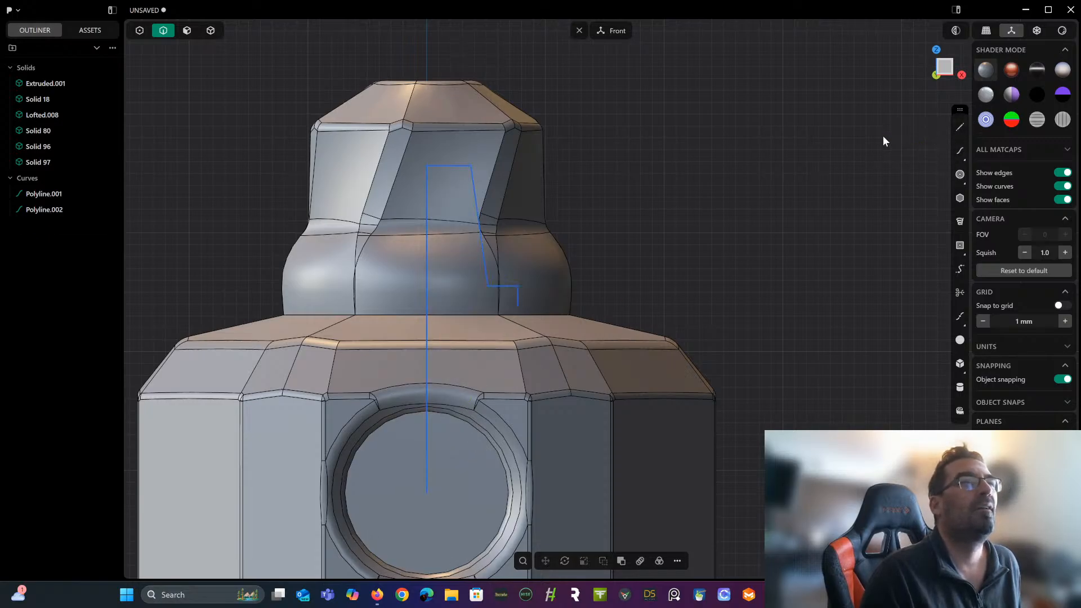
# Draw a closing line from the lower end of the short vertical drop to the shaft end's centre.
pyautogui.click(959, 127)
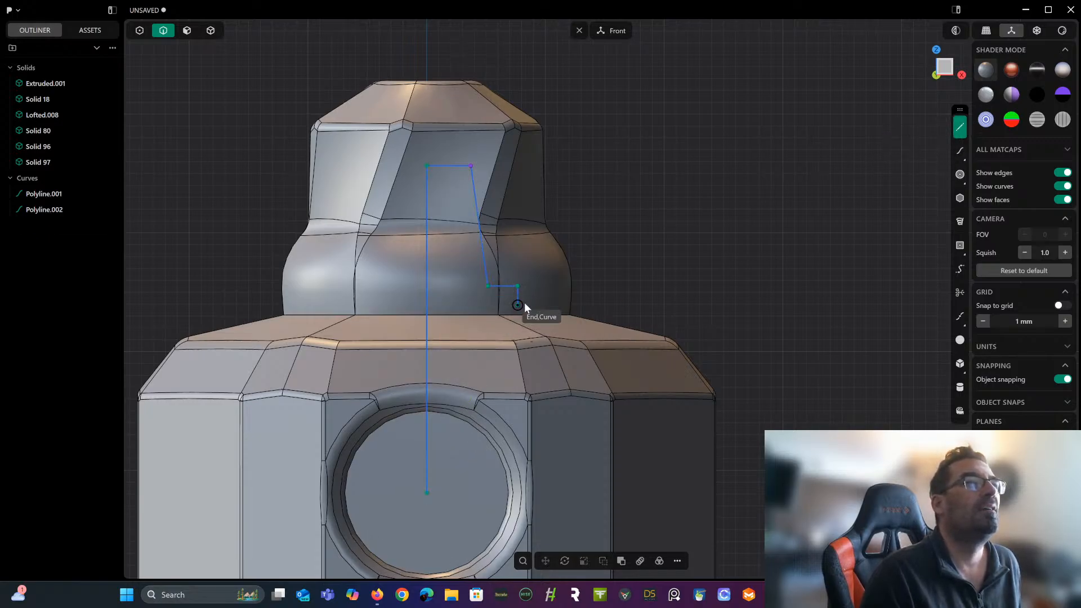
pyautogui.click(525, 303)
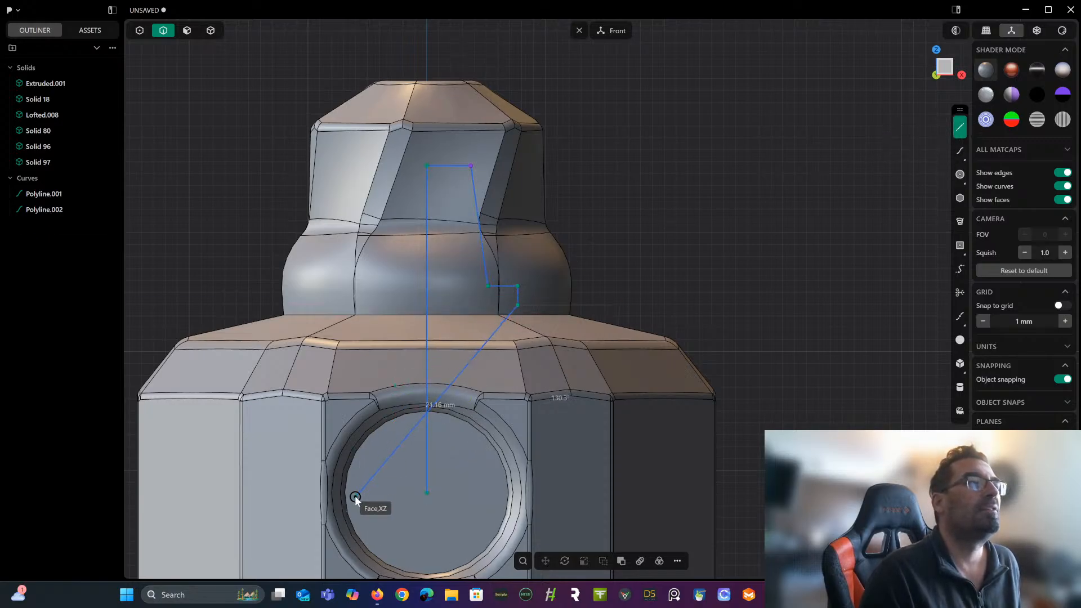
pyautogui.click(429, 494)
pyautogui.scroll(3, 545, 188)
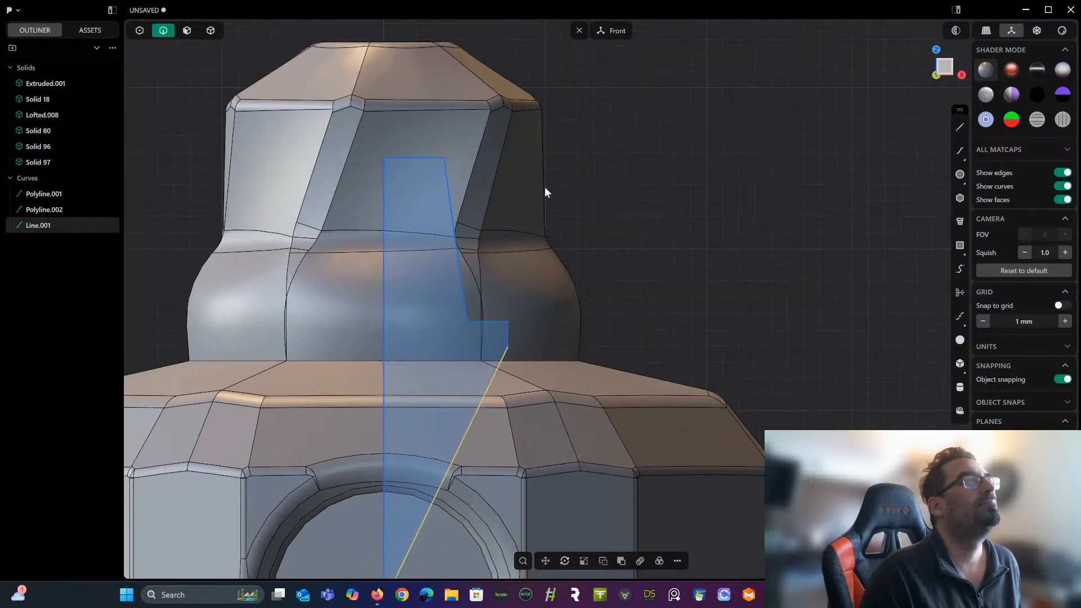
pyautogui.scroll(-5, 544, 187)
pyautogui.moveTo(542, 188); pyautogui.dragTo(511, 89, button='right')
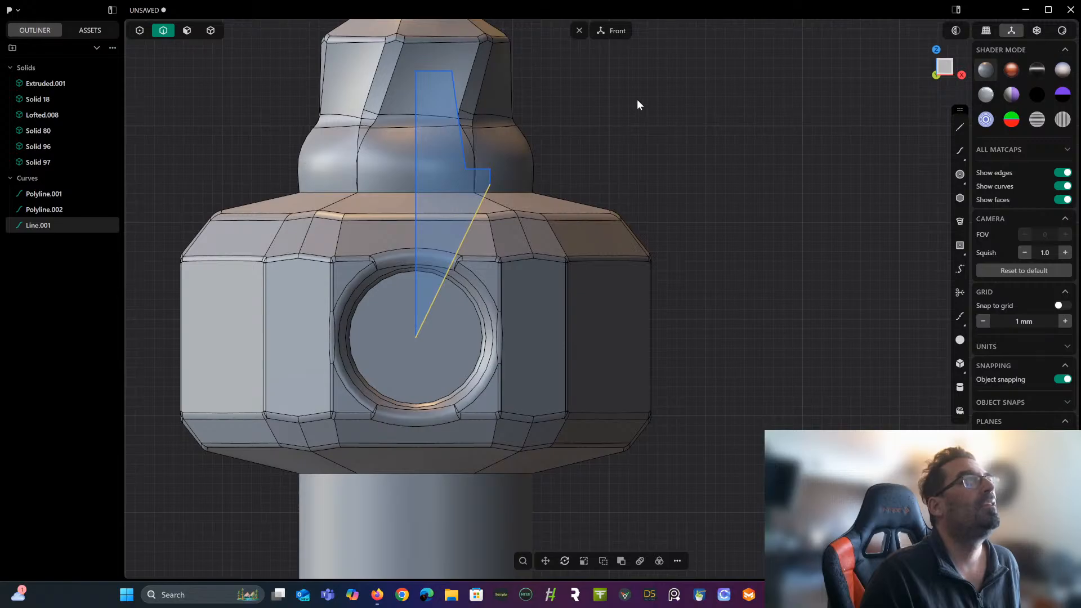
# Join the two polylines and the slanted closing line into a single closed profile.
pyautogui.click(658, 561)
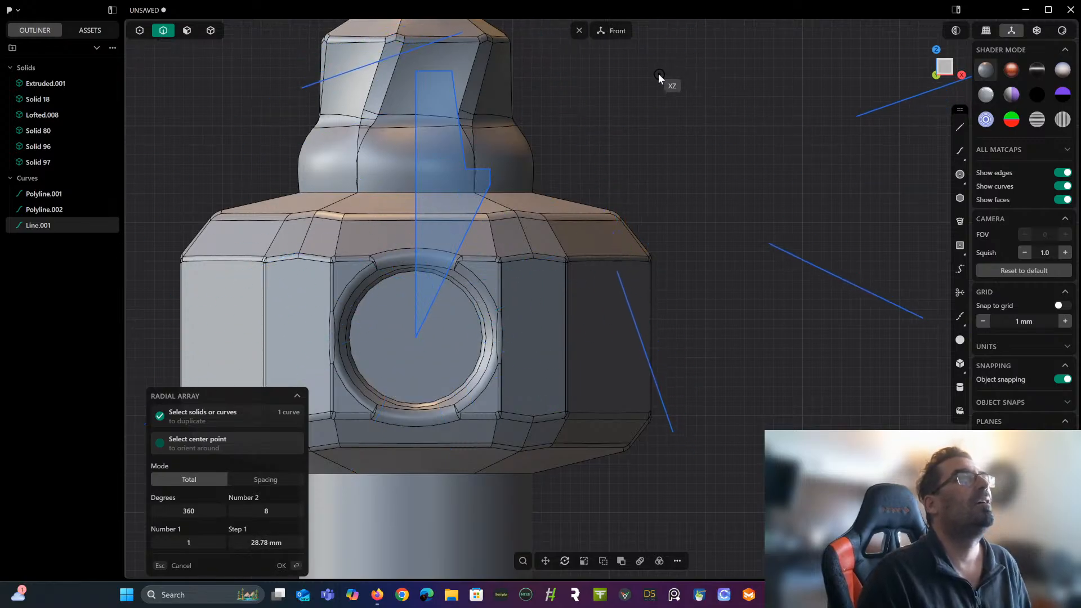
pyautogui.press('Escape')
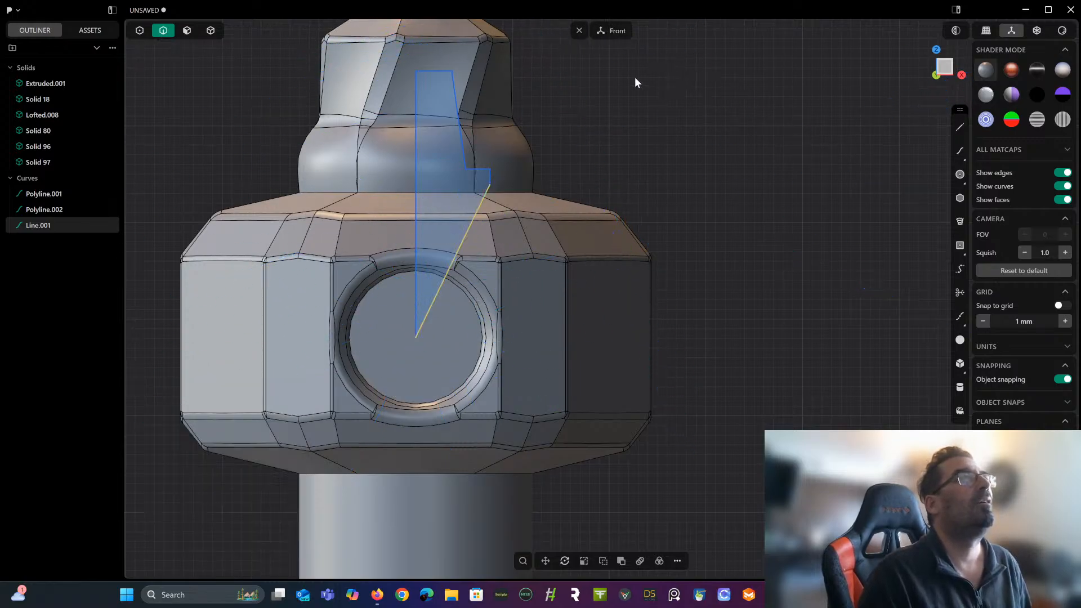
pyautogui.click(417, 93)
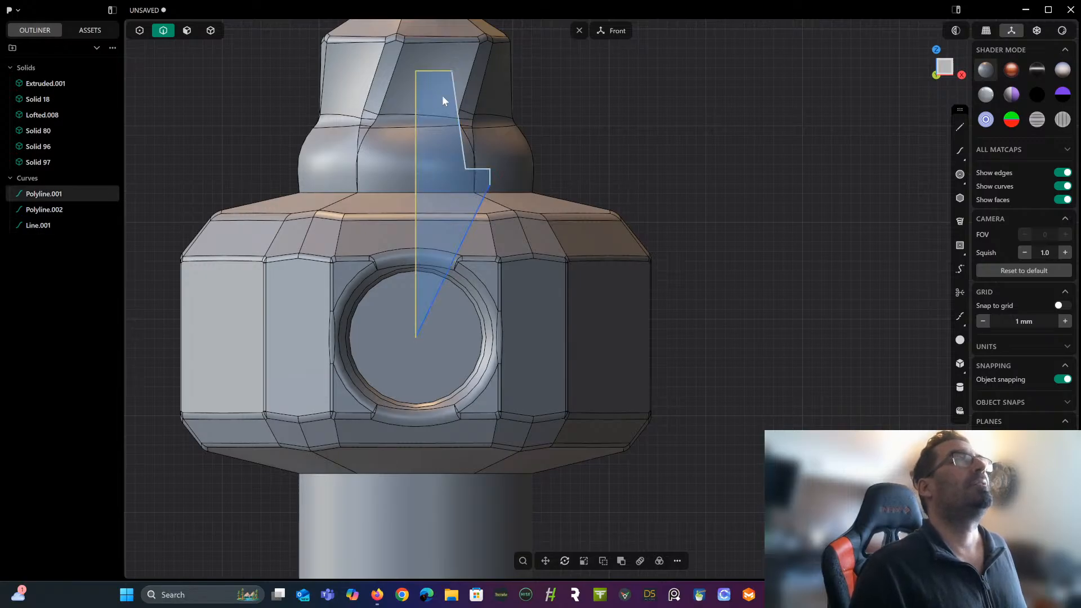
pyautogui.keyDown('shift'); pyautogui.click(451, 97); pyautogui.keyUp('shift')
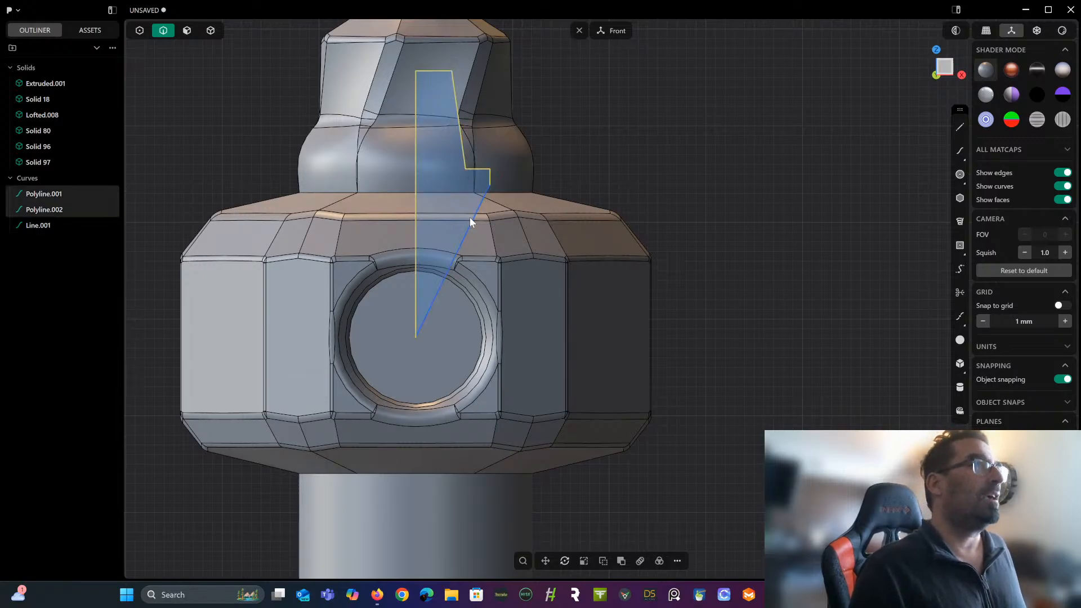
pyautogui.keyDown('shift'); pyautogui.click(469, 217); pyautogui.keyUp('shift')
pyautogui.press('j')
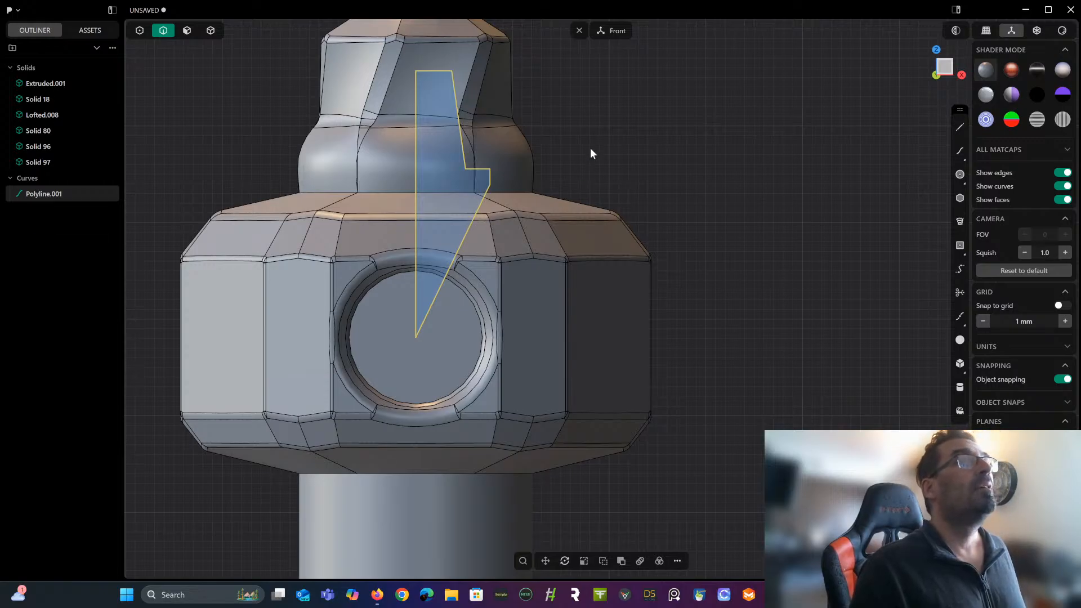
# Try a radial array of the closed profile around the shaft end's centre, with 6 copies over 360 degrees.
pyautogui.click(659, 561)
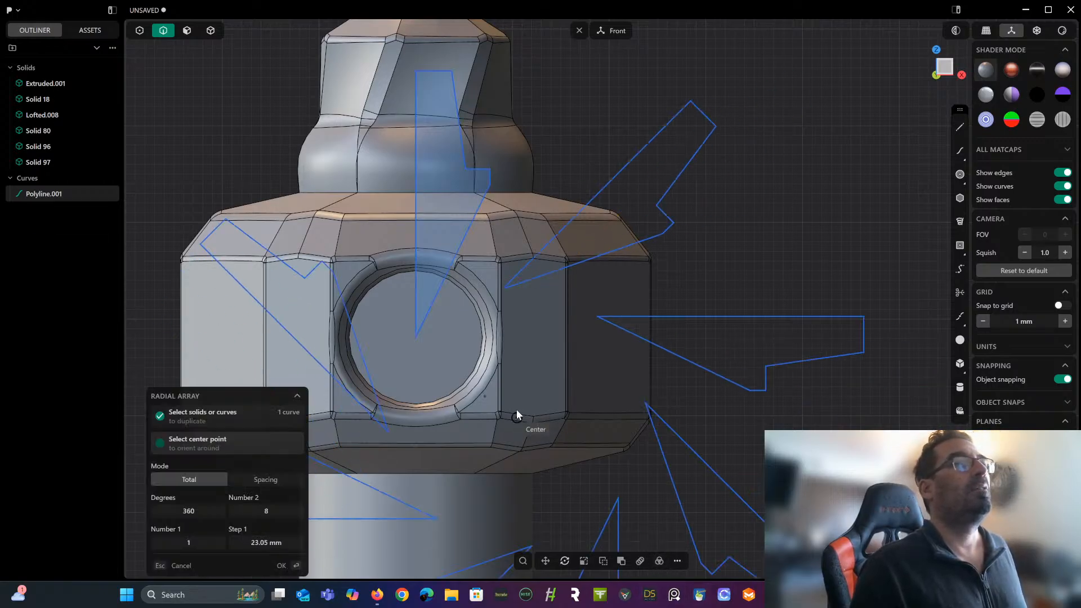
pyautogui.click(416, 338)
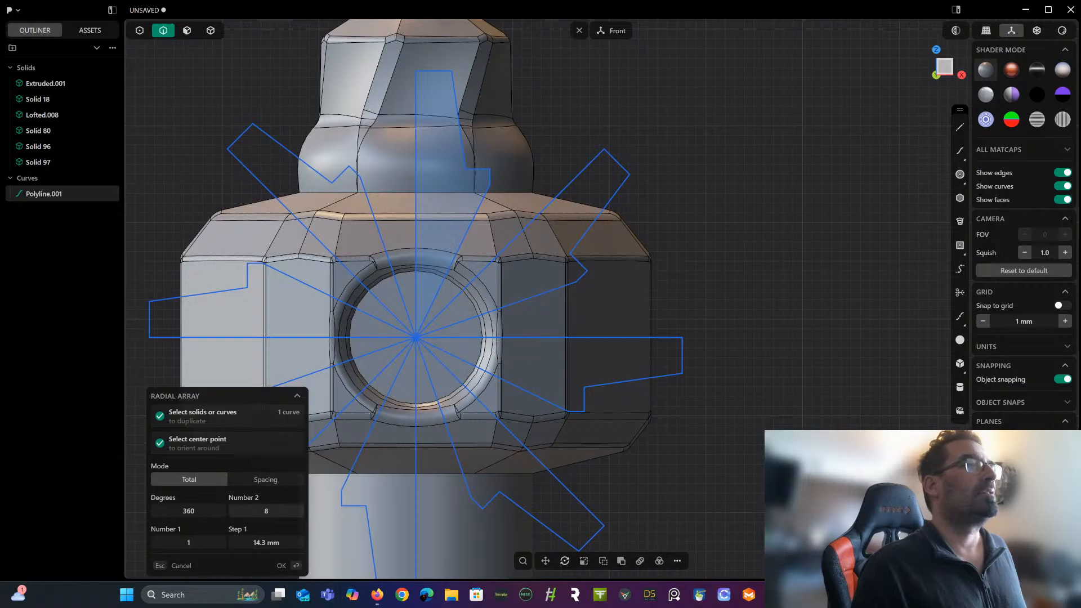
pyautogui.moveTo(260, 510); pyautogui.dragTo(248, 510)
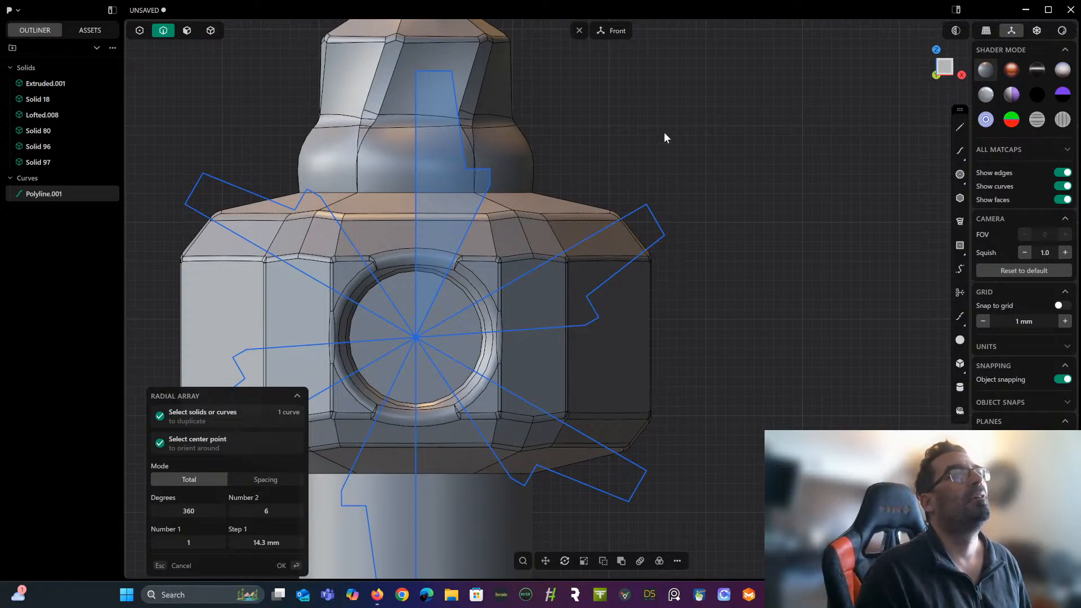
pyautogui.press('Escape')
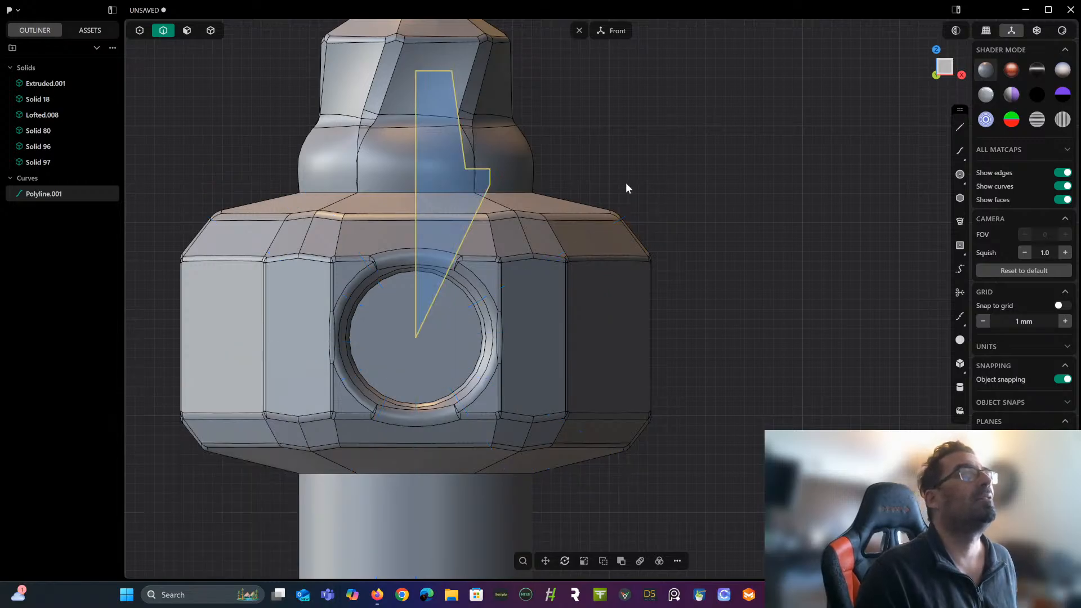
# Draw a polyline from the step's outer corner around an angled tooth with a tip about 4 mm wide, ending at the shaft end's centre.
pyautogui.scroll(1, 565, 170)
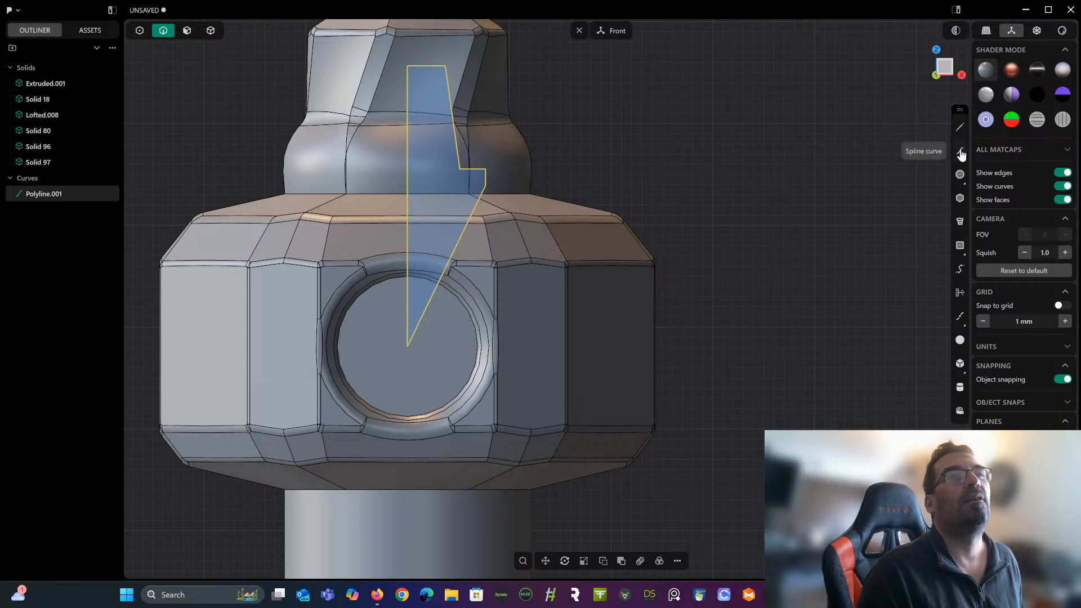
pyautogui.click(961, 128)
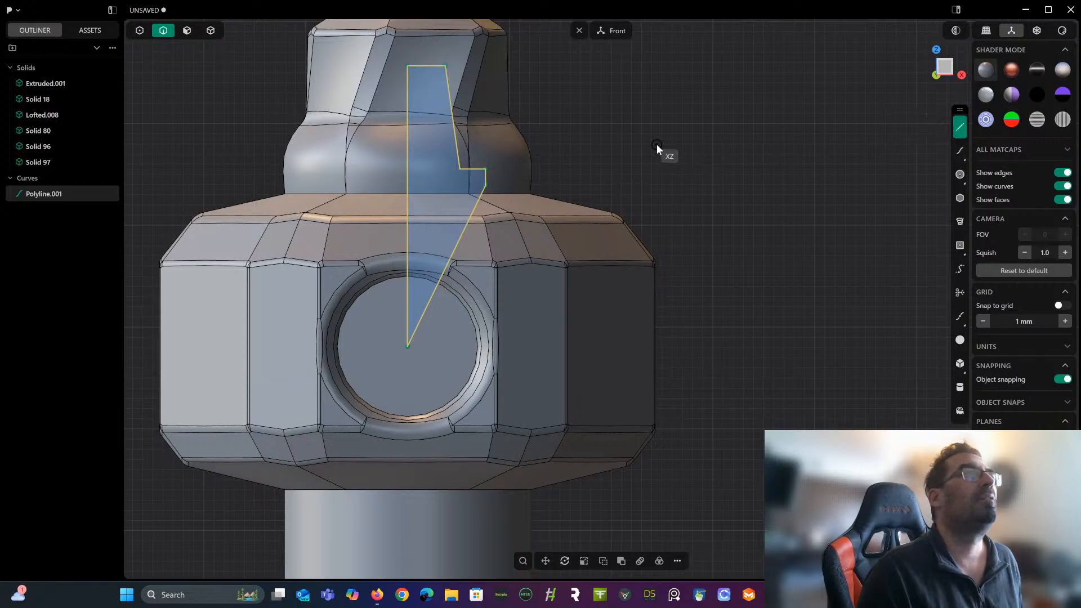
pyautogui.click(485, 170)
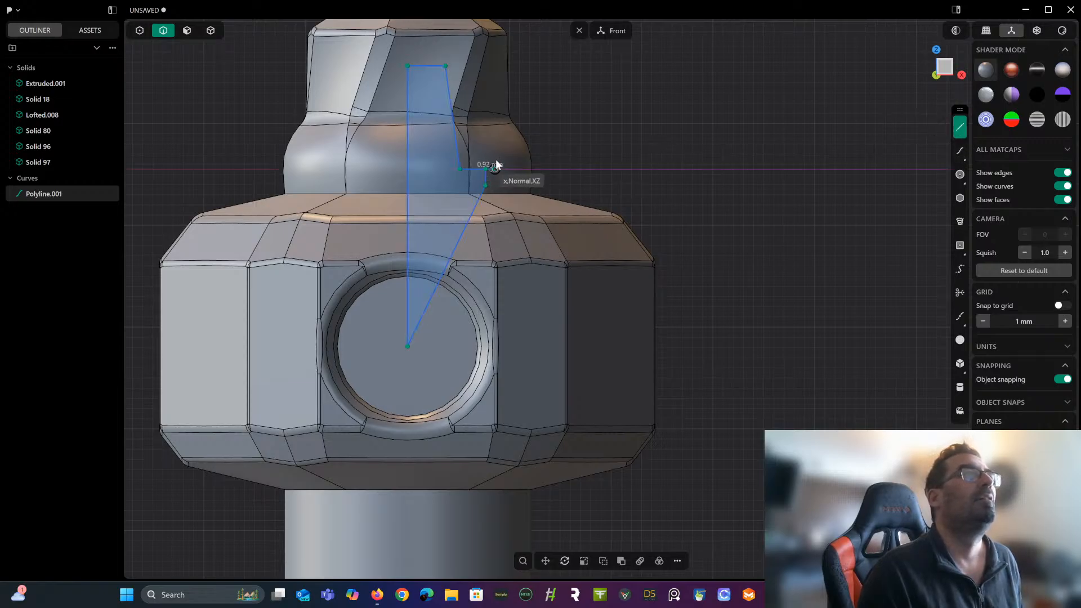
pyautogui.click(523, 136)
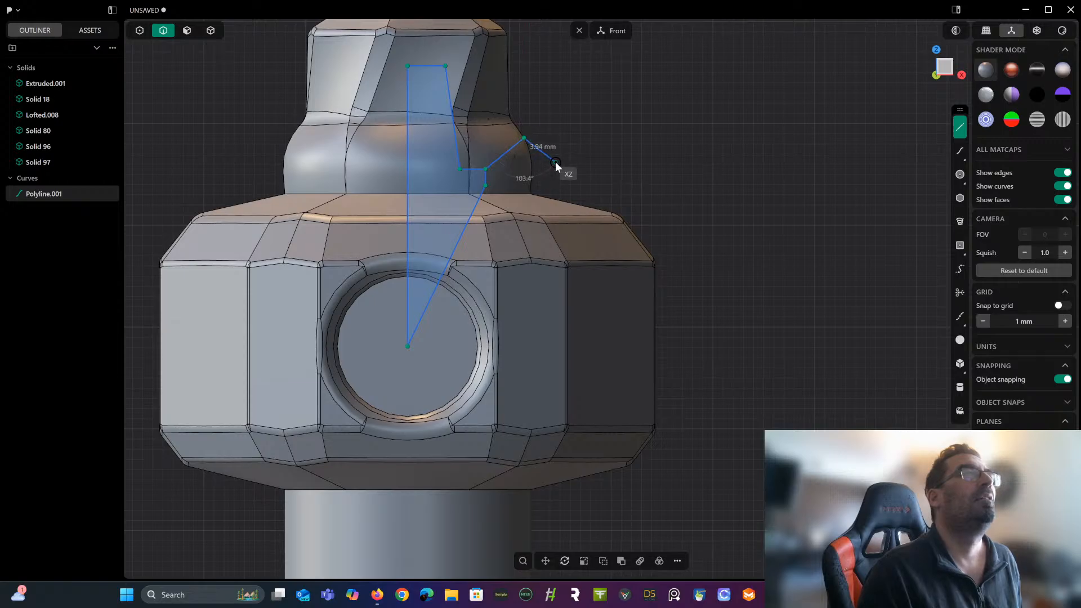
pyautogui.click(554, 164)
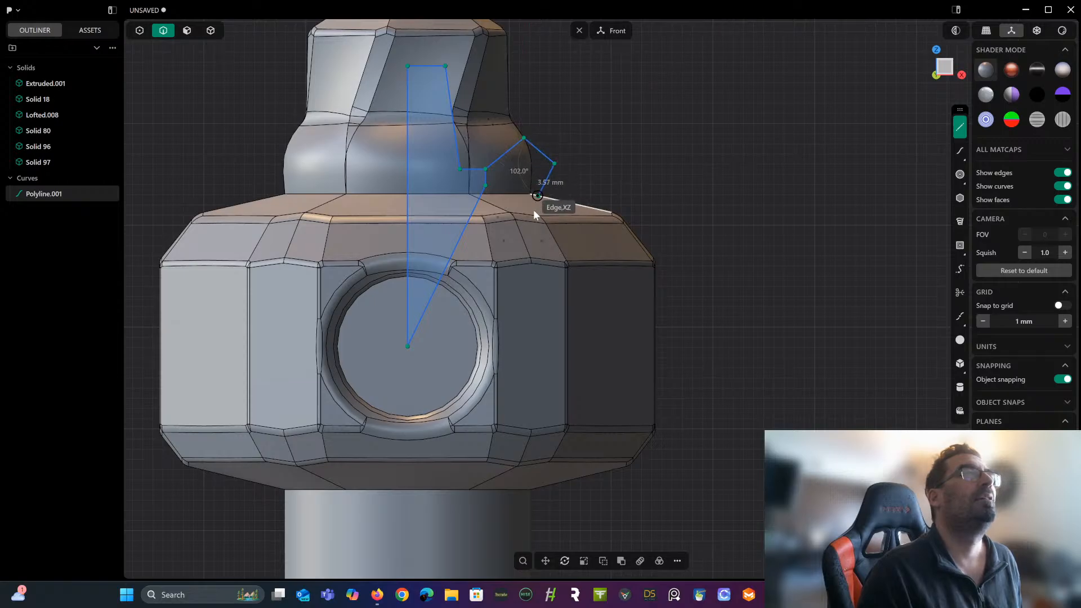
pyautogui.click(523, 239)
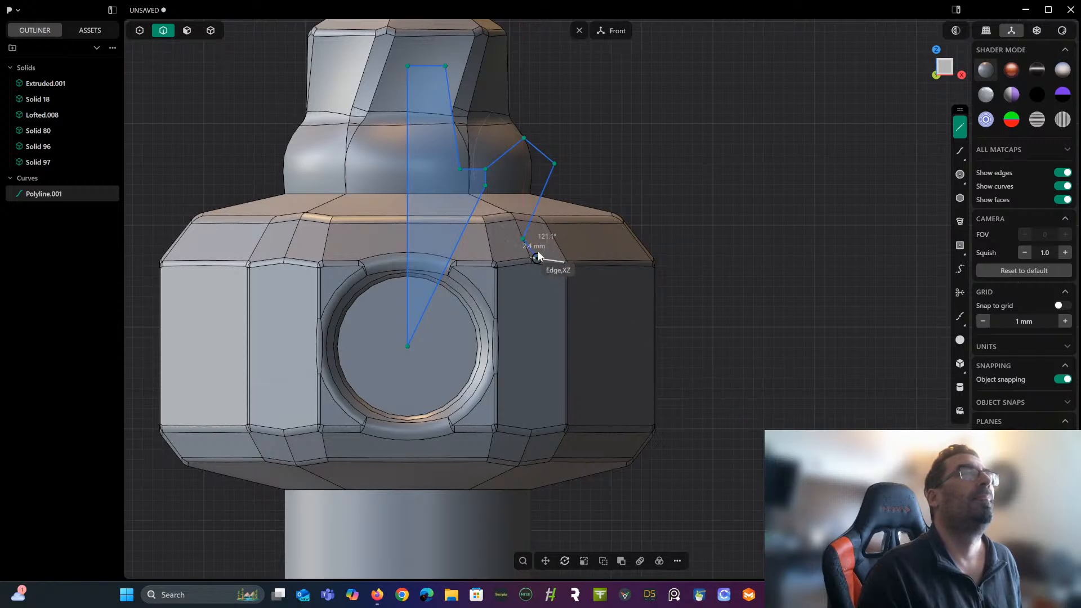
pyautogui.click(535, 299)
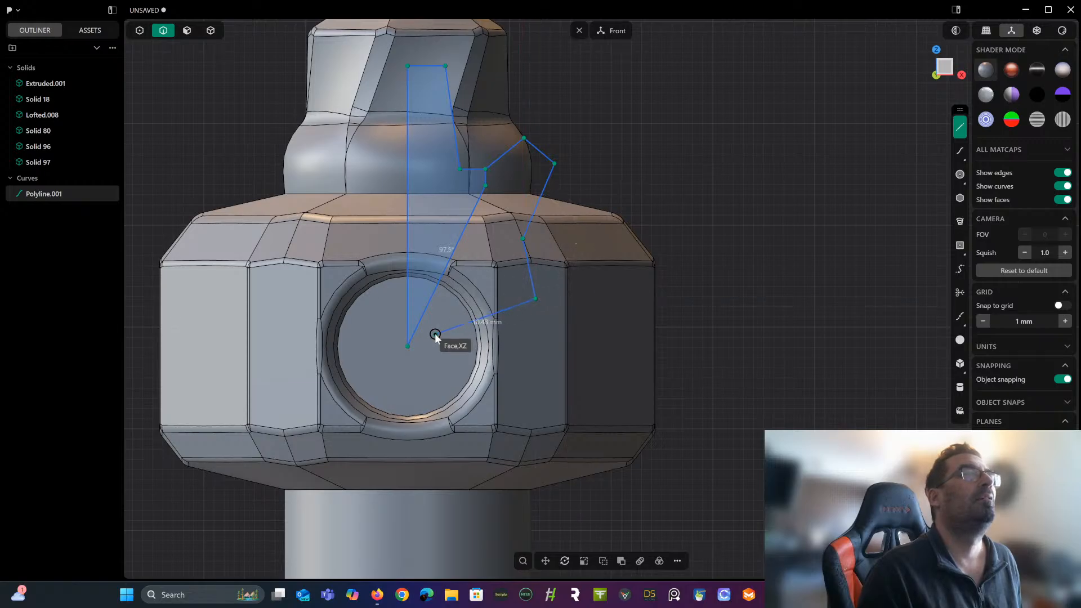
pyautogui.click(408, 345)
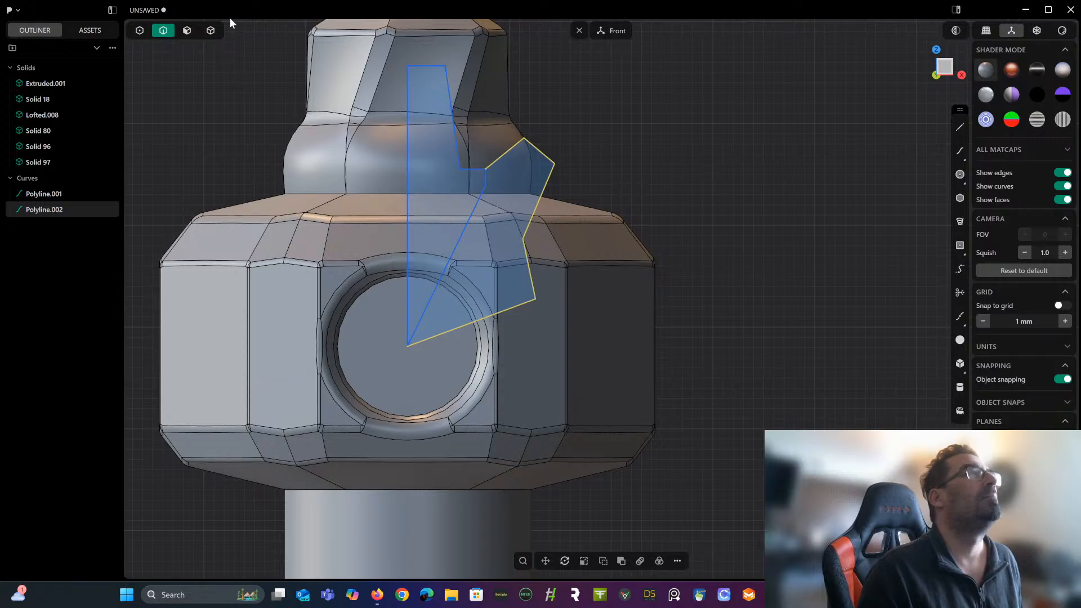
# Try to join the angled tooth polyline with the closed stepped profile.
pyautogui.click(636, 172)
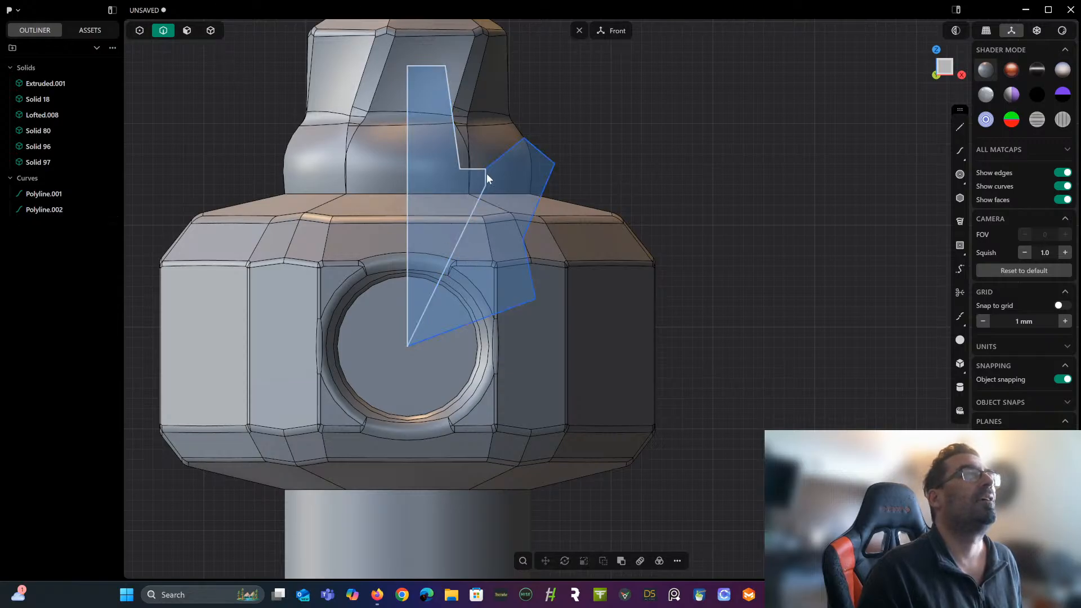
pyautogui.click(498, 158)
pyautogui.keyDown('shift'); pyautogui.click(471, 170); pyautogui.keyUp('shift')
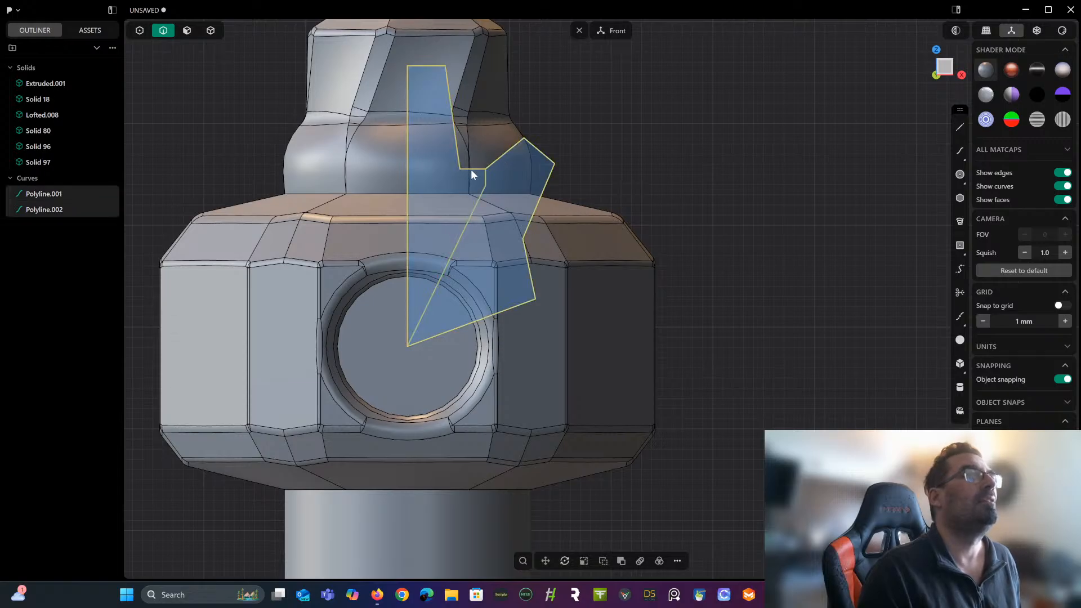
pyautogui.press('j')
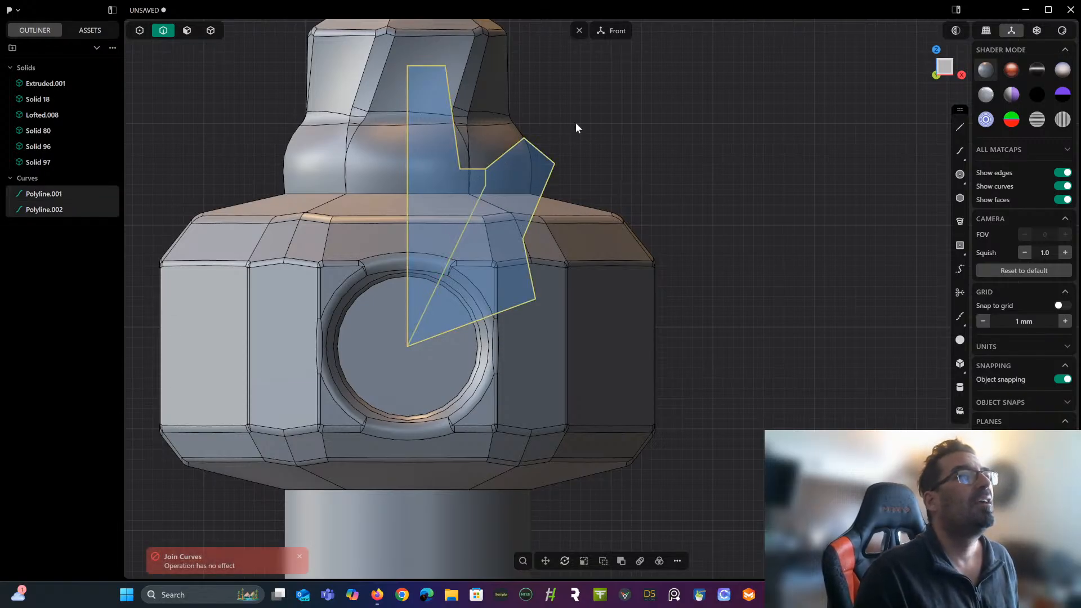
# Mirror the closed stepped profile and the angled tooth profile about the vertical plane through the shaft end's centre.
pyautogui.moveTo(623, 140); pyautogui.dragTo(669, 99, button='middle')
pyautogui.scroll(5, 669, 99)
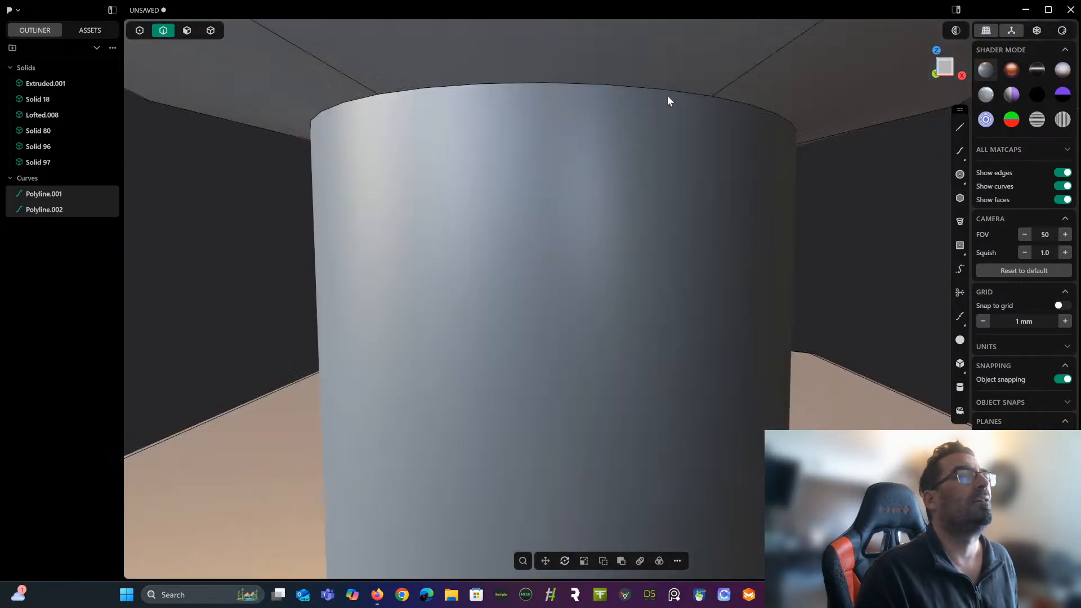
pyautogui.scroll(-3, 669, 100)
pyautogui.scroll(-5, 667, 96)
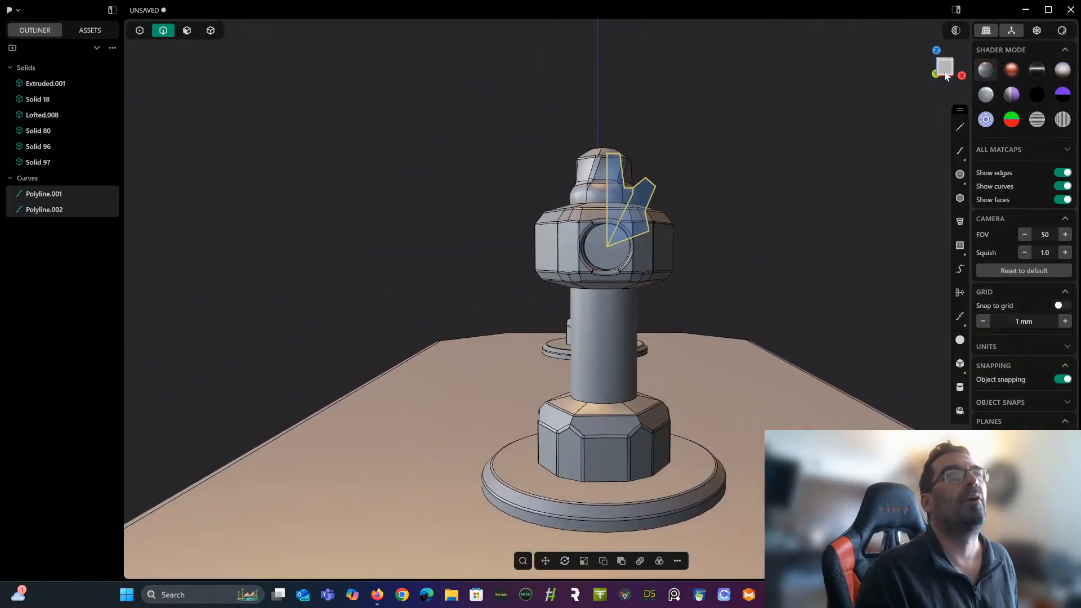
pyautogui.click(945, 72)
pyautogui.scroll(6, 677, 205)
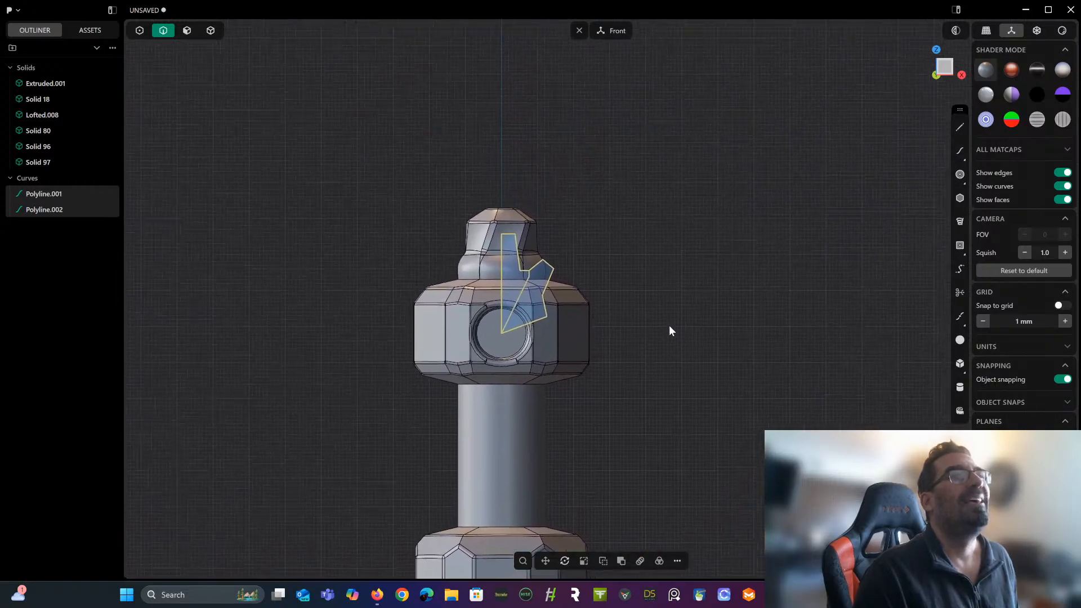
pyautogui.scroll(3, 669, 326)
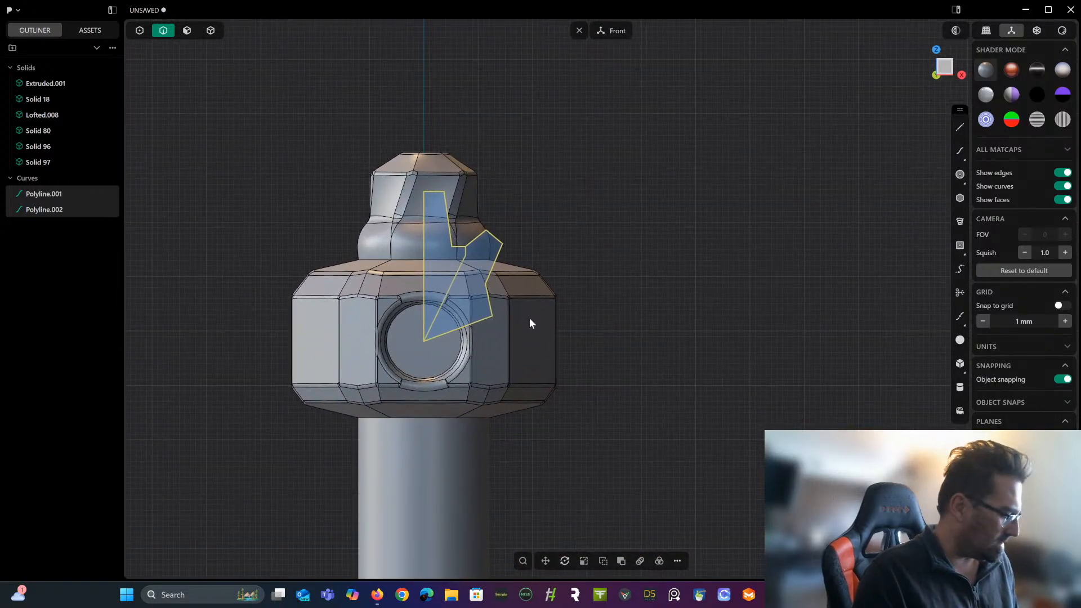
pyautogui.scroll(-2, 529, 321)
pyautogui.hotkey('alt', 'x')
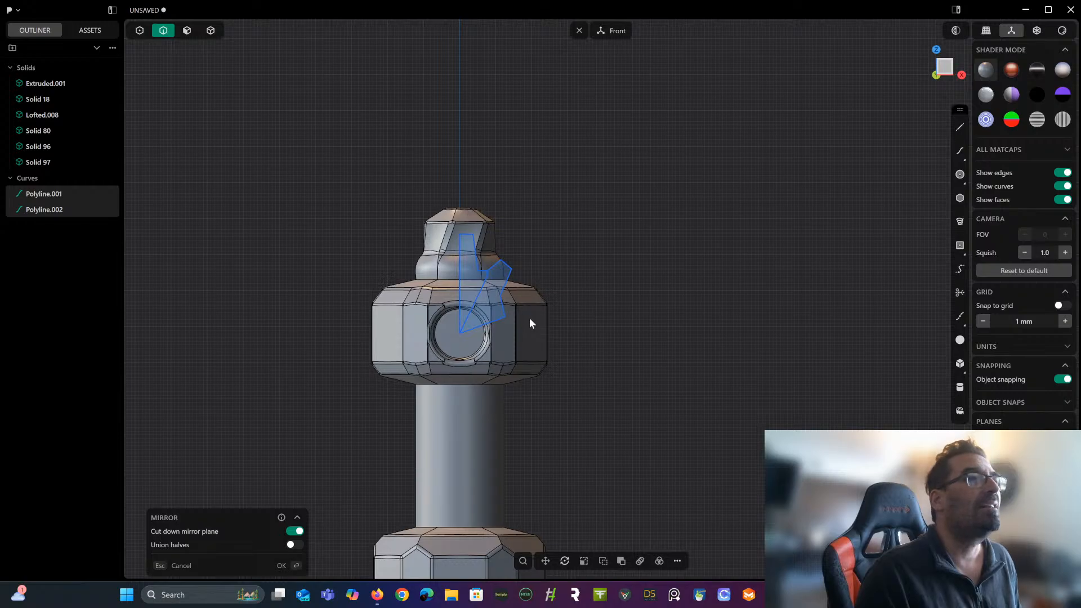
pyautogui.scroll(-3, 529, 322)
pyautogui.moveTo(606, 210); pyautogui.dragTo(577, 391, button='middle')
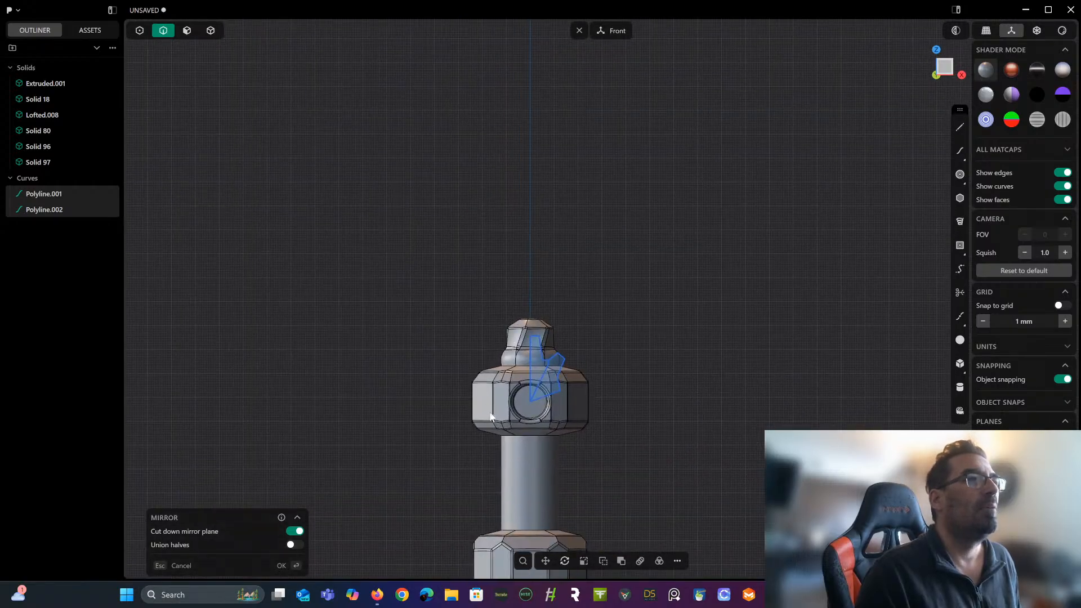
pyautogui.scroll(5, 541, 403)
pyautogui.scroll(4, 467, 412)
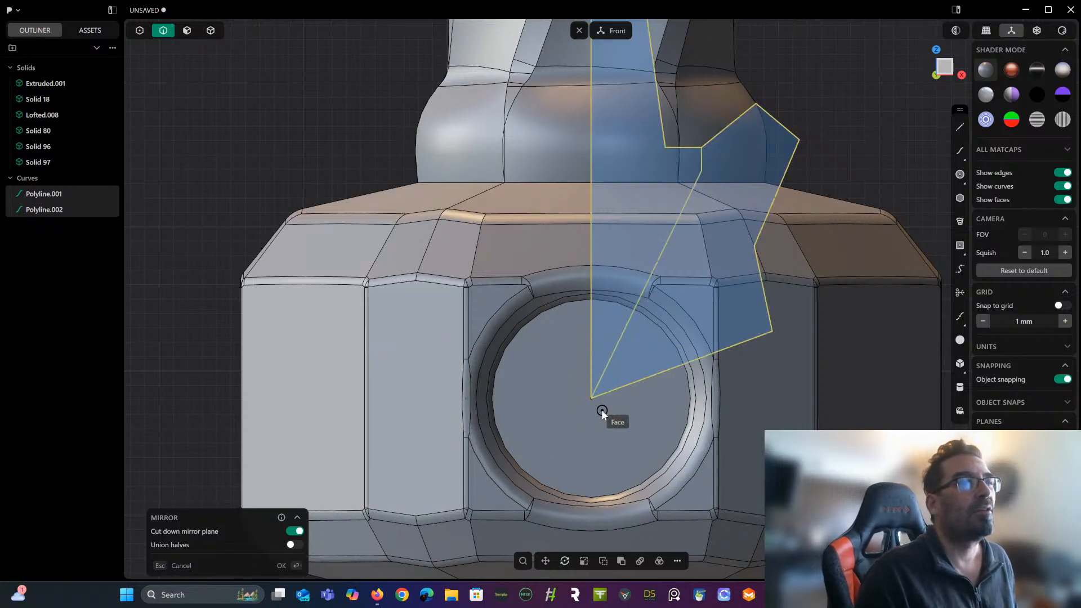
pyautogui.click(592, 398)
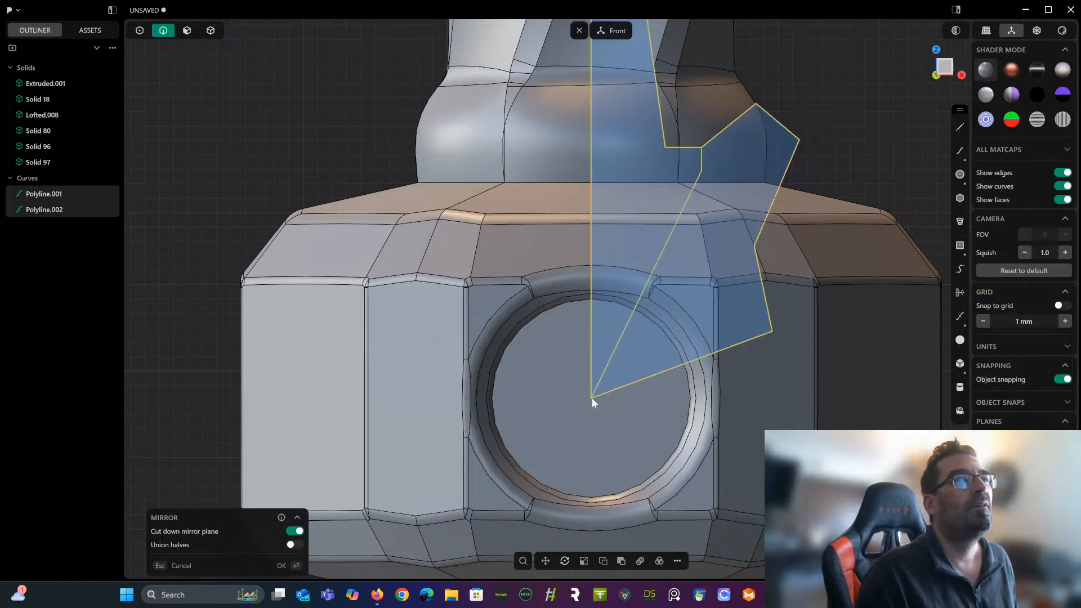
pyautogui.press('Return')
# Create a radial array of the two mirrored profiles around the shaft end's centre, with 6 copies over 360 degrees.
pyautogui.scroll(-4, 588, 365)
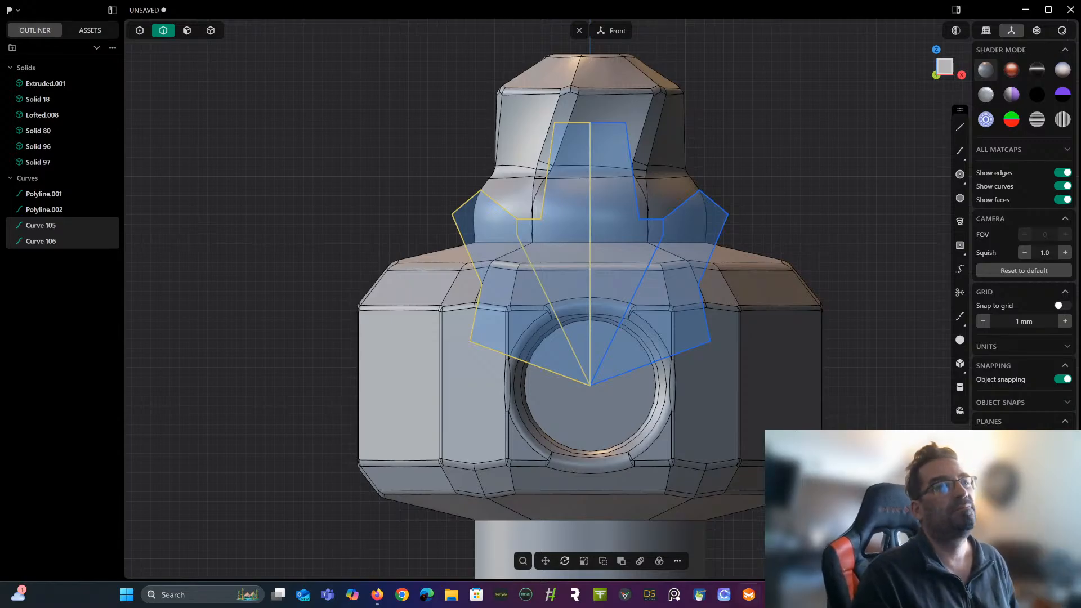
pyautogui.click(659, 561)
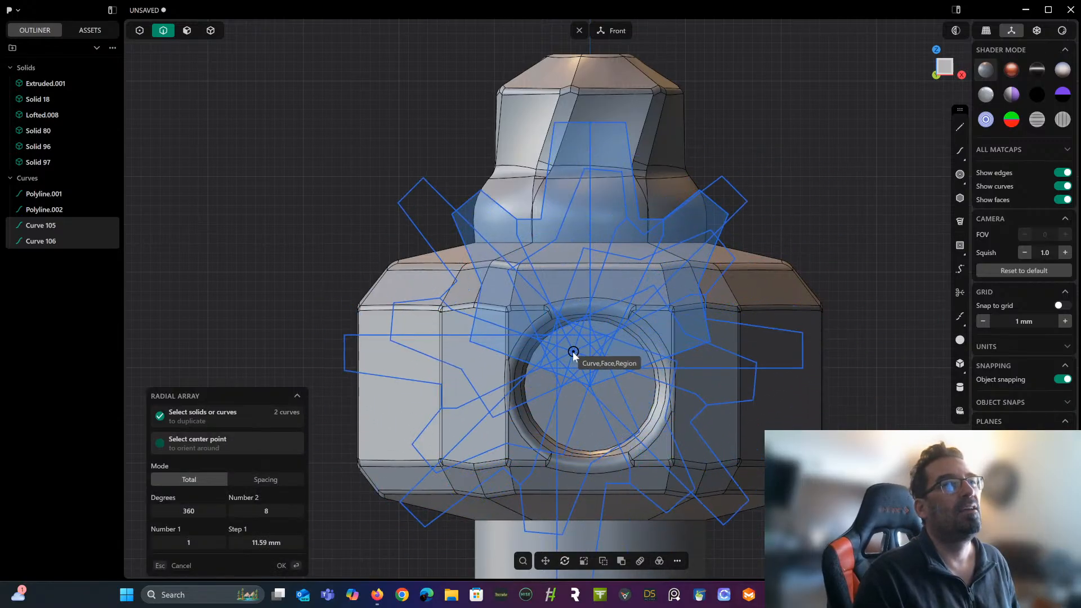
pyautogui.click(589, 386)
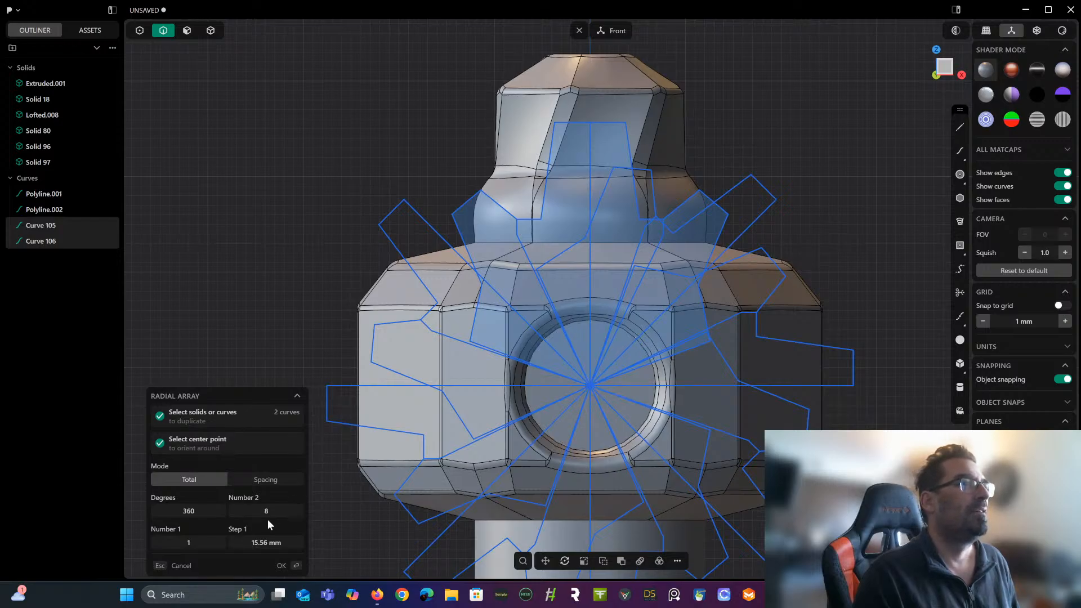
pyautogui.moveTo(270, 511); pyautogui.dragTo(252, 511)
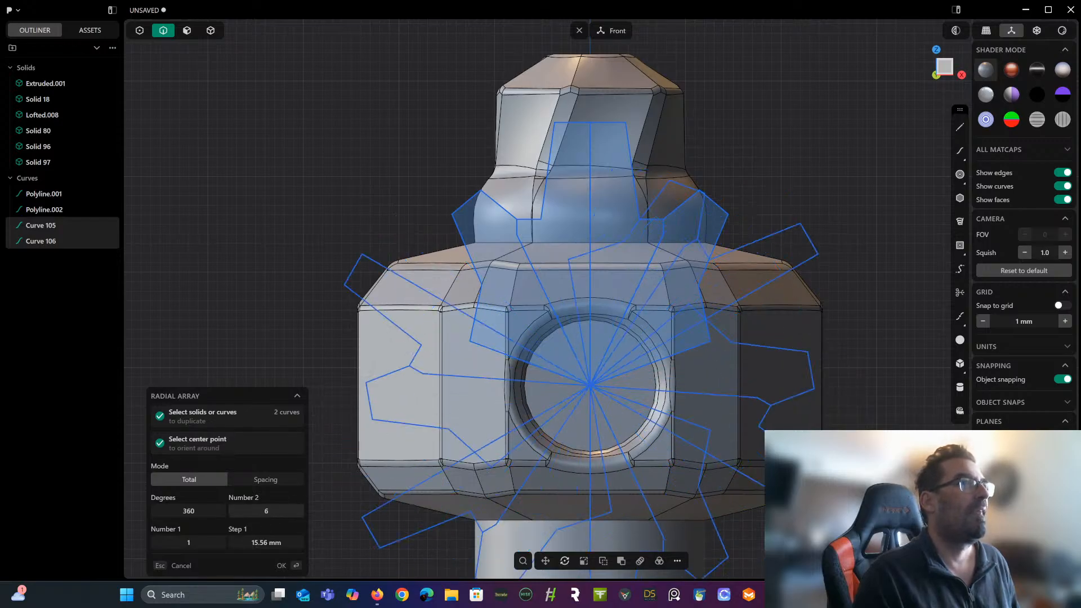
pyautogui.press('Return')
pyautogui.moveTo(328, 262)
pyautogui.mouseDown(button='middle')
pyautogui.moveTo(381, 269)
pyautogui.moveTo(324, 277)
pyautogui.mouseUp(button='middle')
pyautogui.scroll(-10, 437, 219)
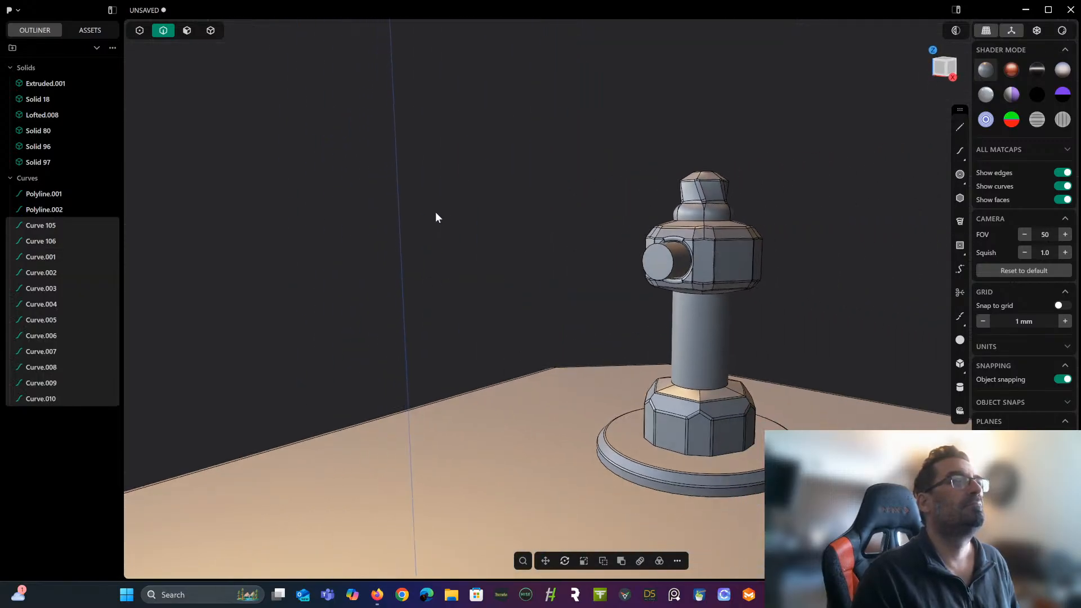
pyautogui.keyDown('shift'); pyautogui.moveTo(436, 213); pyautogui.dragTo(513, 247, button='middle'); pyautogui.keyUp('shift')
pyautogui.scroll(2, 334, 280)
pyautogui.scroll(5, 334, 284)
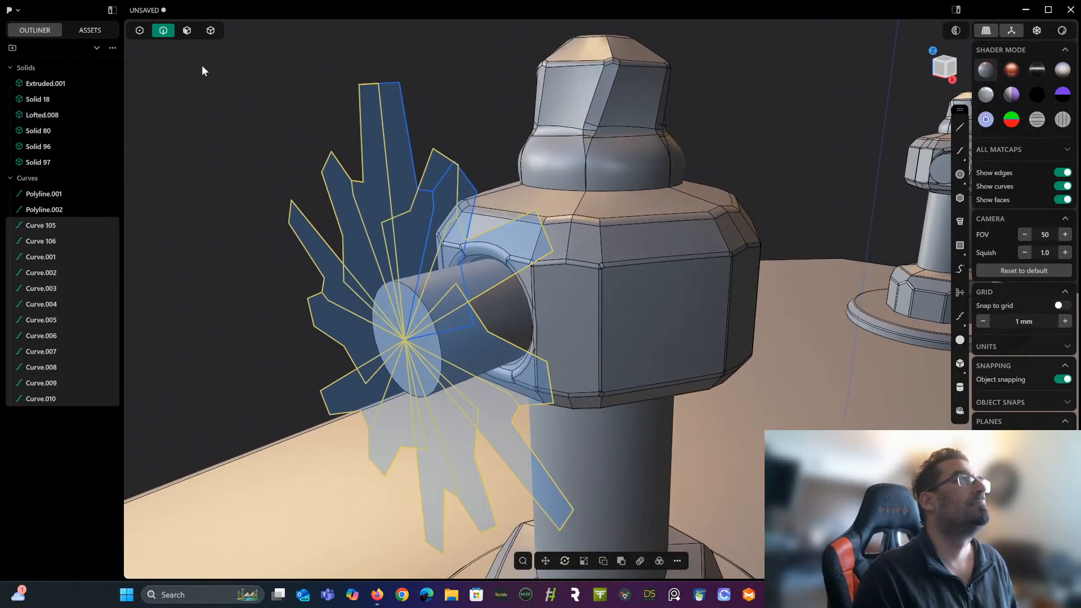
pyautogui.click(187, 30)
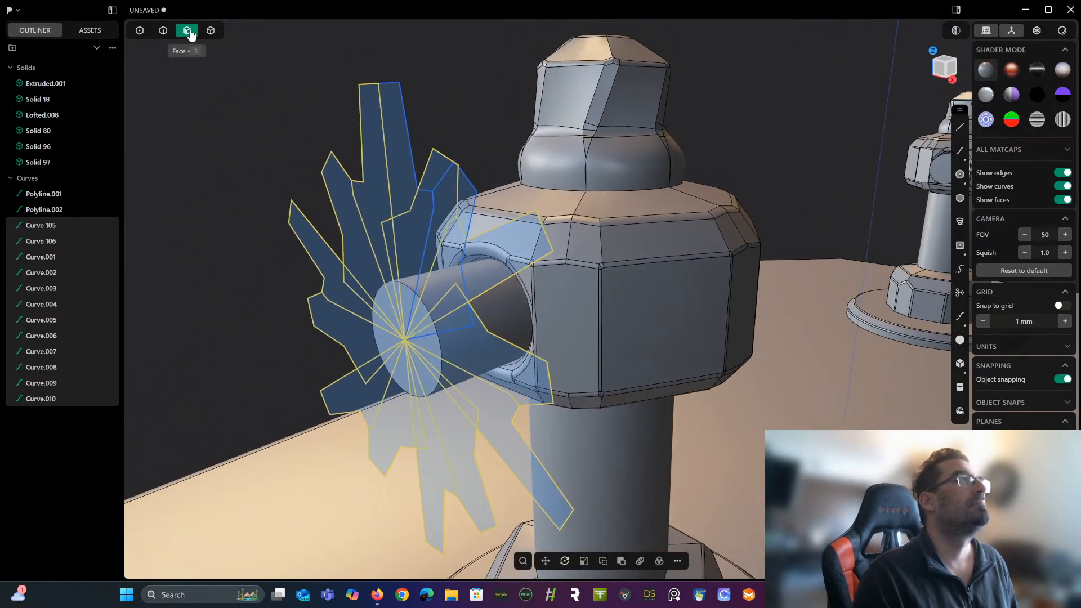
pyautogui.click(407, 159)
pyautogui.press('e')
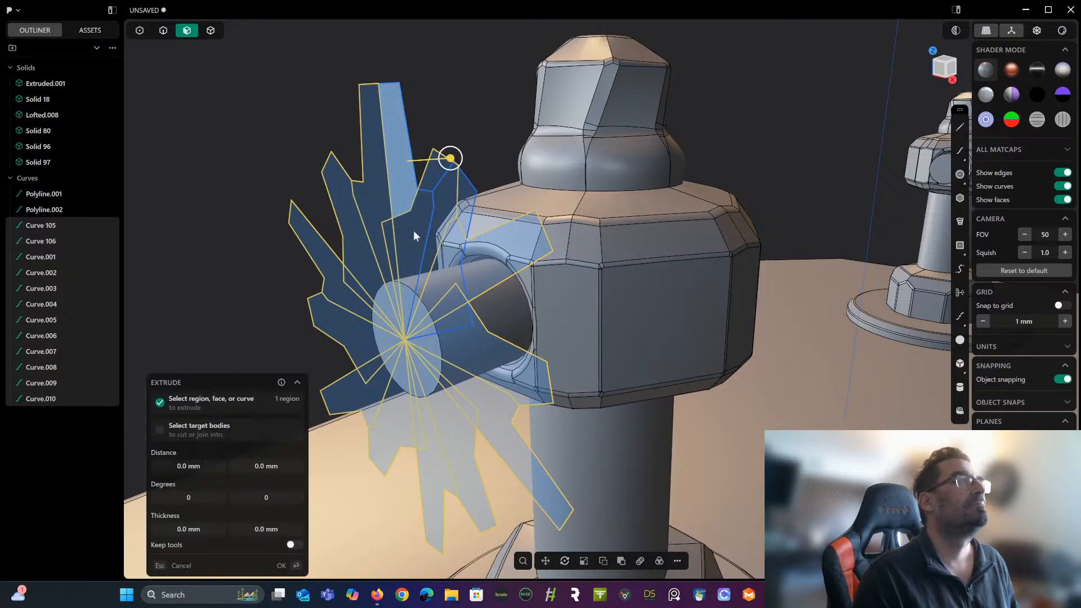
pyautogui.click(448, 197)
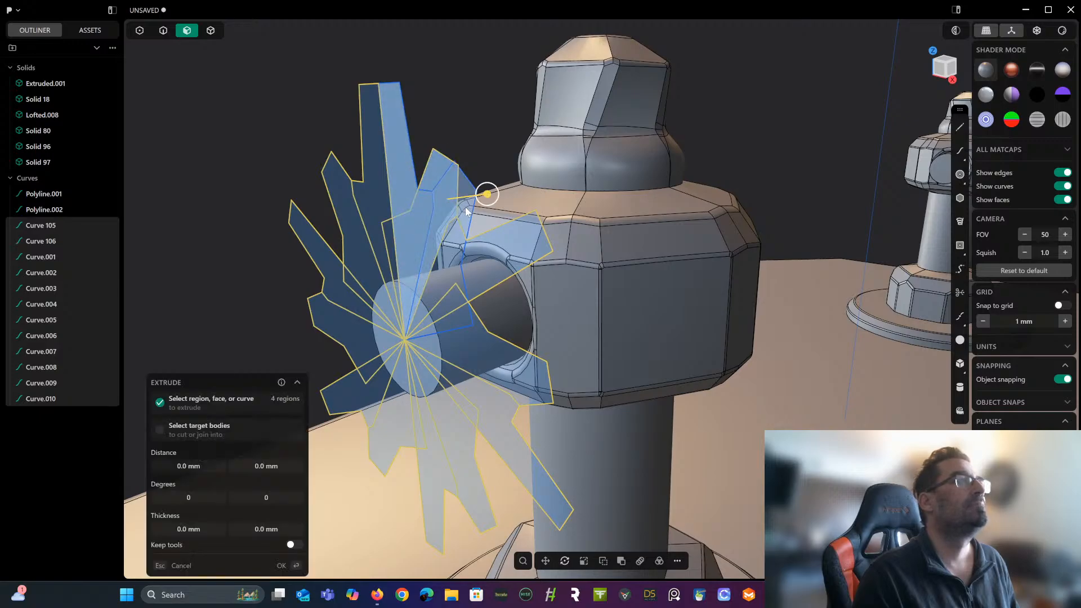
pyautogui.click(463, 206)
pyautogui.click(445, 254)
pyautogui.click(477, 267)
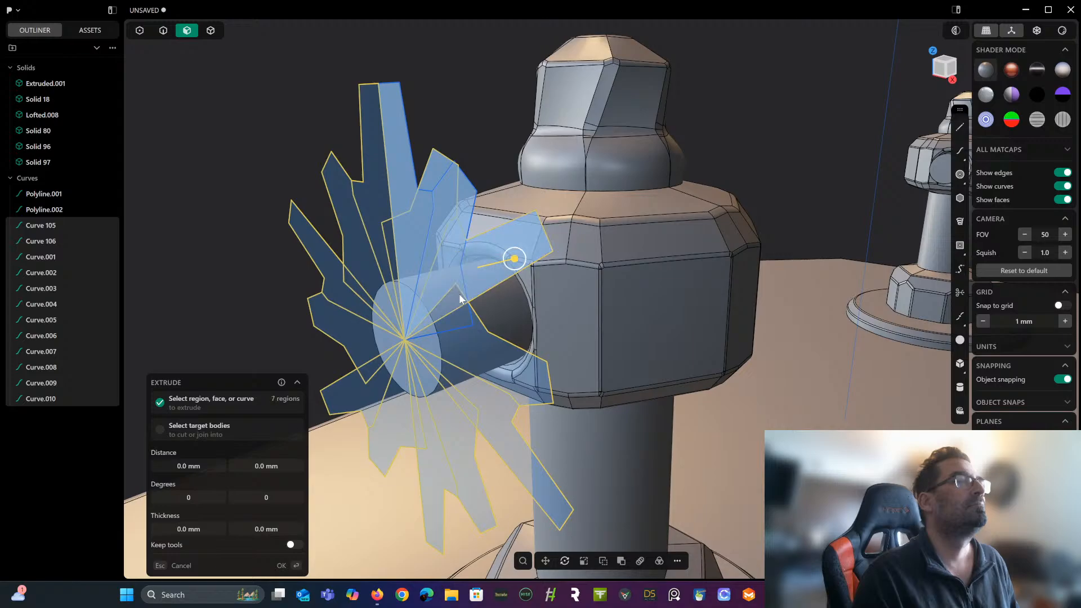
pyautogui.click(455, 317)
pyautogui.click(461, 326)
pyautogui.scroll(-5, 473, 324)
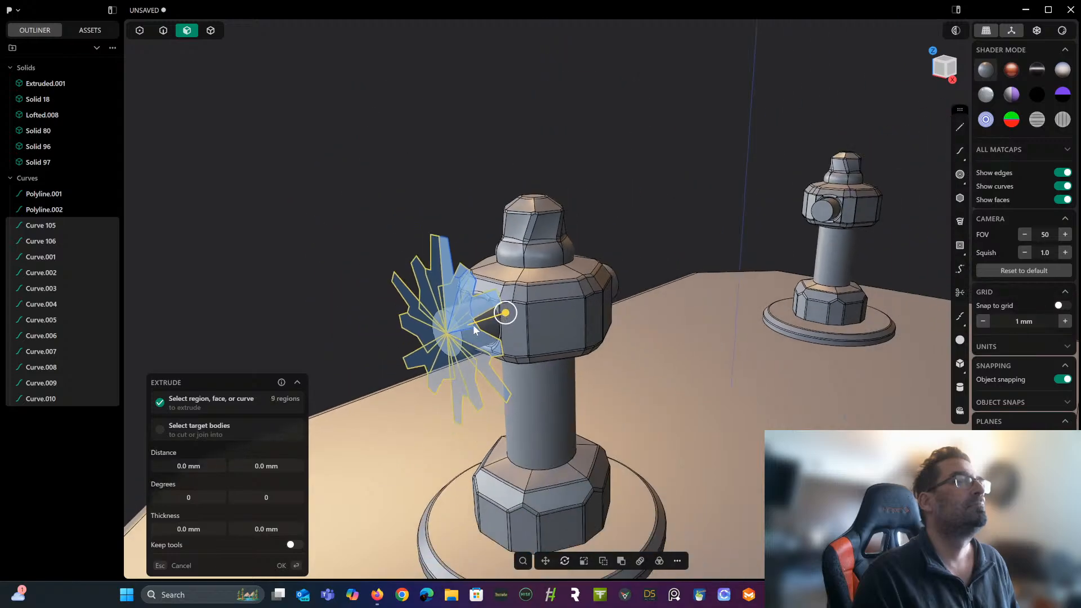
pyautogui.moveTo(473, 324); pyautogui.dragTo(420, 295, button='middle')
pyautogui.moveTo(363, 215); pyautogui.dragTo(517, 457)
pyautogui.moveTo(517, 457); pyautogui.dragTo(488, 347, button='middle')
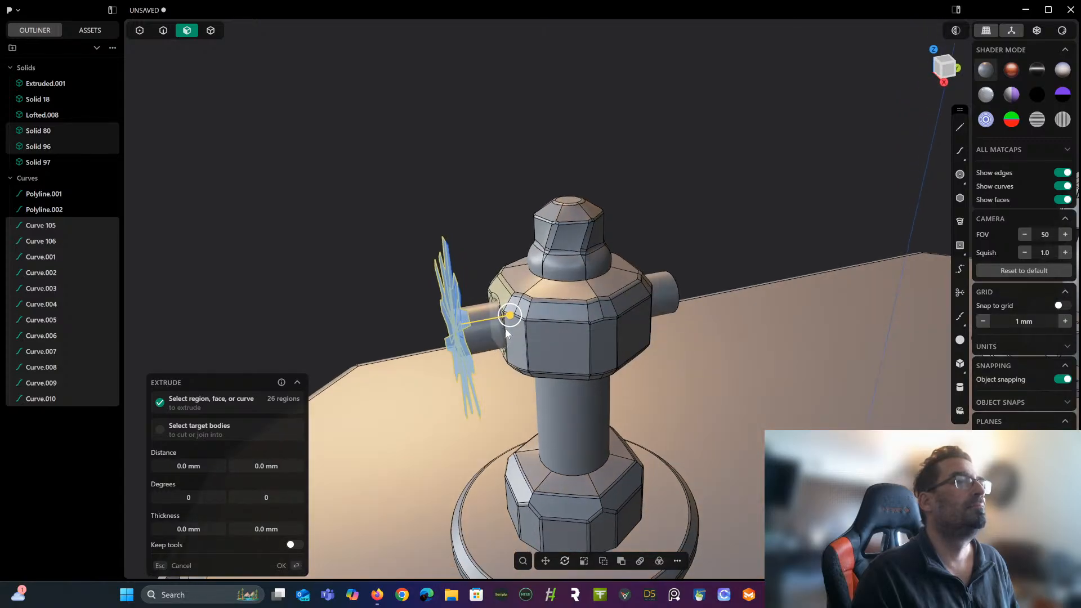
pyautogui.press('Escape')
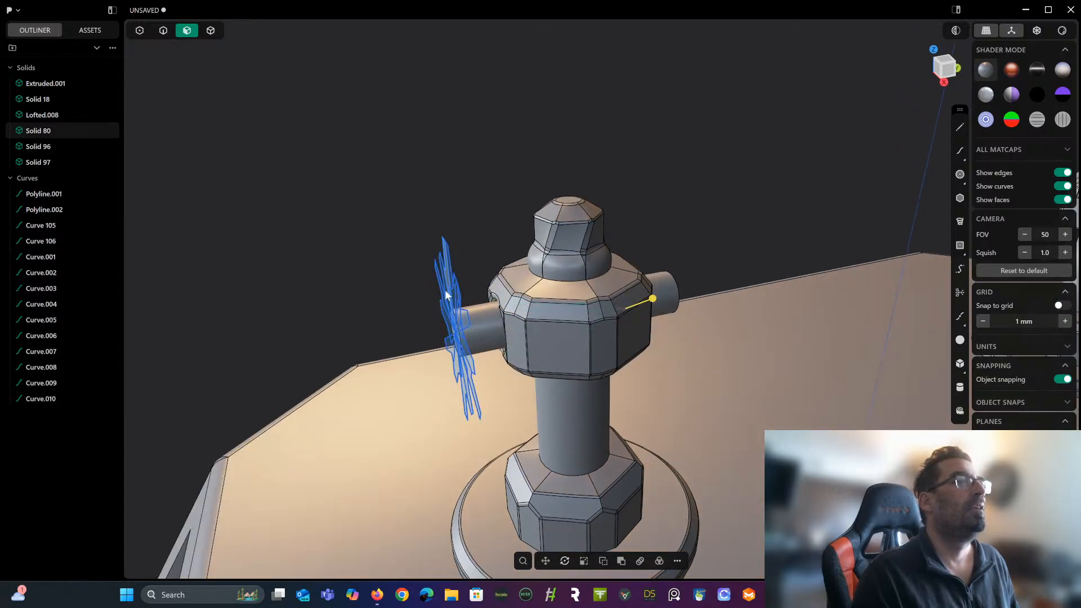
# Try to move the array's filled regions -15.95 mm in Y along the shaft axis, away from the post.
pyautogui.moveTo(370, 189); pyautogui.dragTo(524, 461)
pyautogui.press('e')
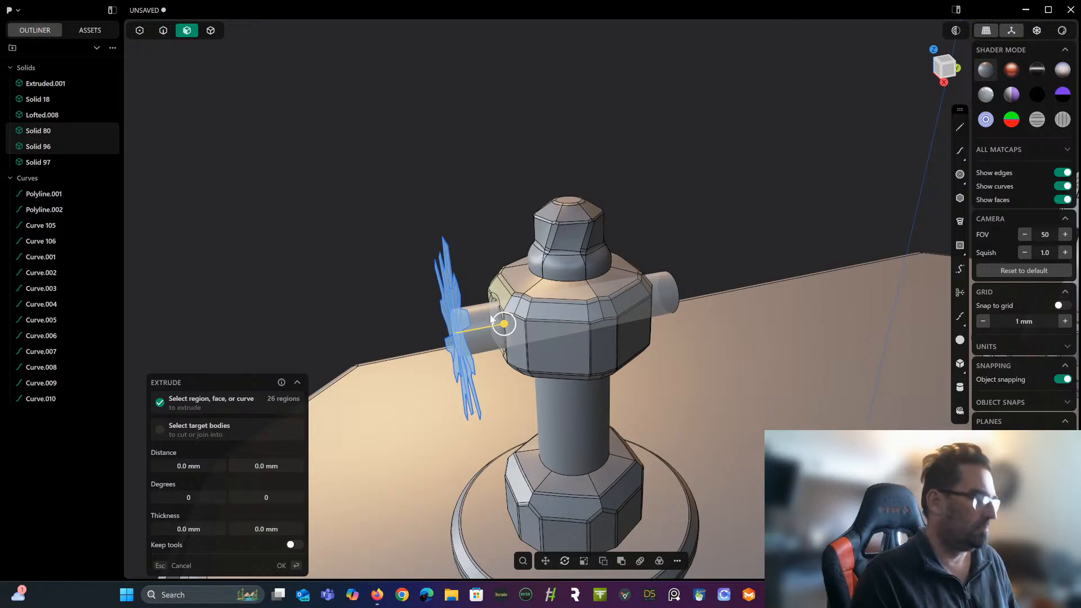
pyautogui.press('g')
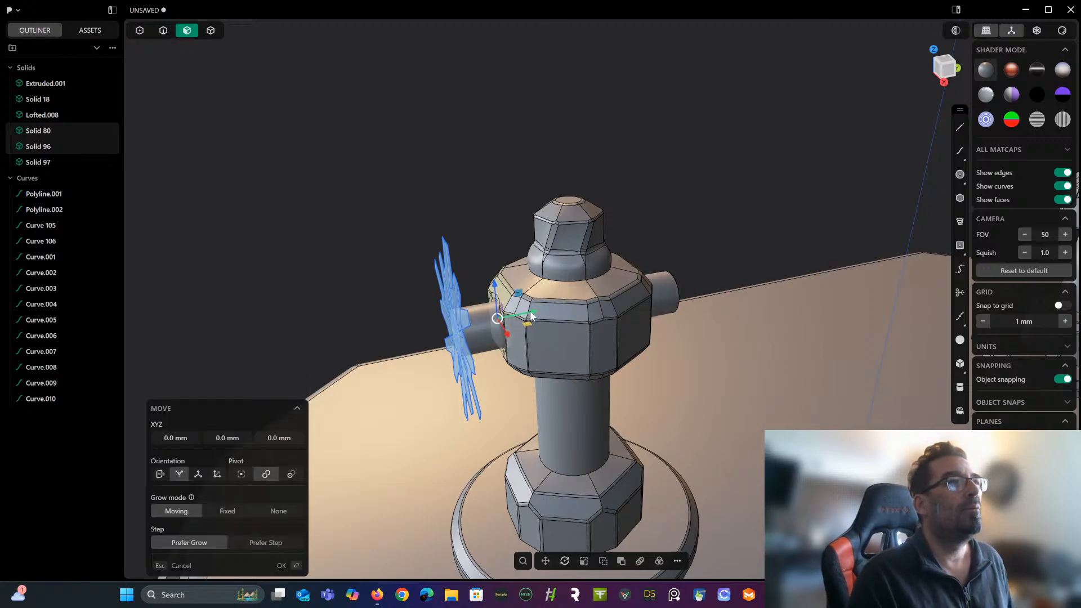
pyautogui.moveTo(516, 317); pyautogui.dragTo(478, 317)
pyautogui.scroll(-2, 473, 310)
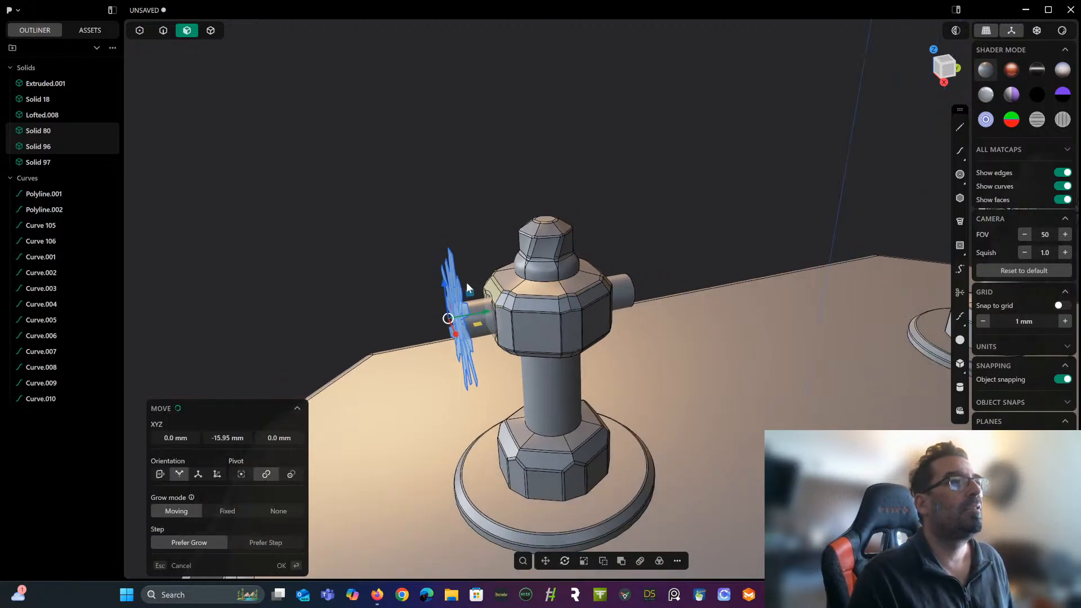
pyautogui.moveTo(463, 285); pyautogui.dragTo(543, 265, button='middle')
pyautogui.press('Return')
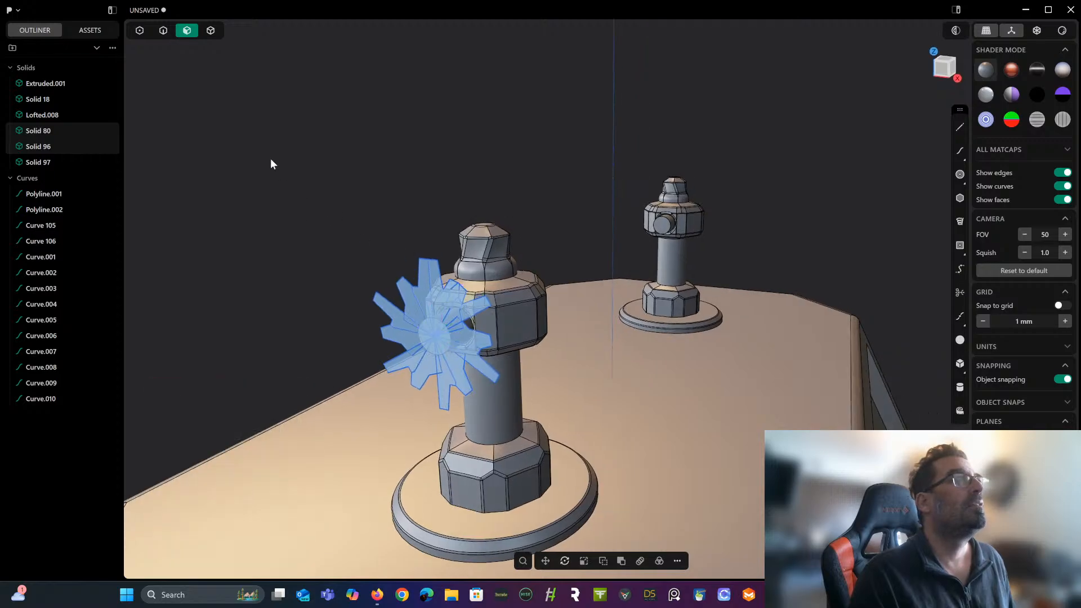
# Select all the toothed profile curves as curves and move them outward along the shaft axis, clear of the shaft end.
pyautogui.click(163, 31)
pyautogui.moveTo(218, 132); pyautogui.dragTo(492, 396)
pyautogui.moveTo(492, 397); pyautogui.dragTo(371, 390, button='middle')
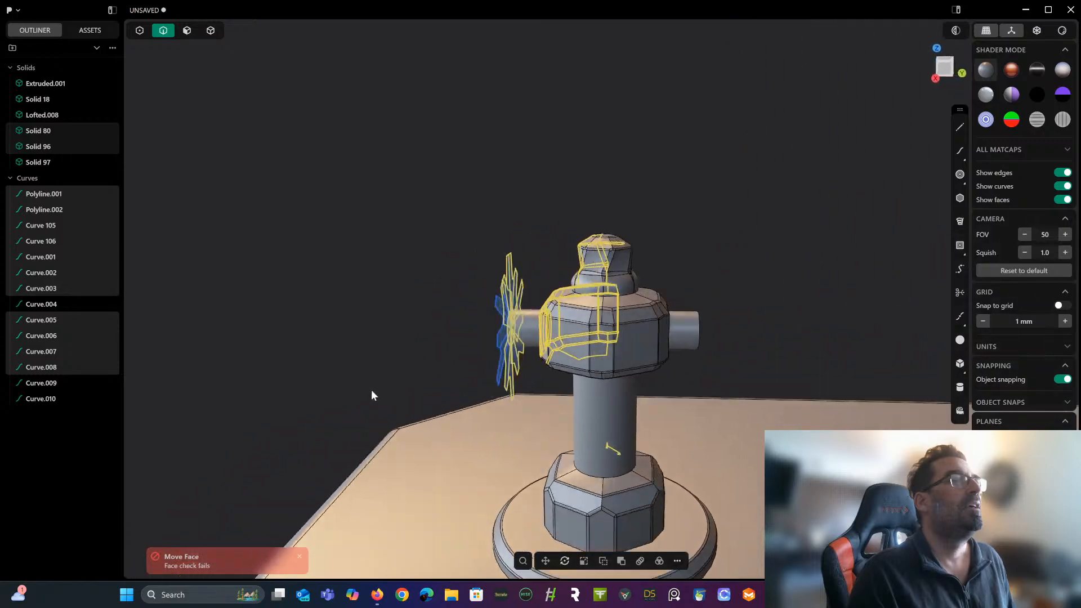
pyautogui.click(391, 336)
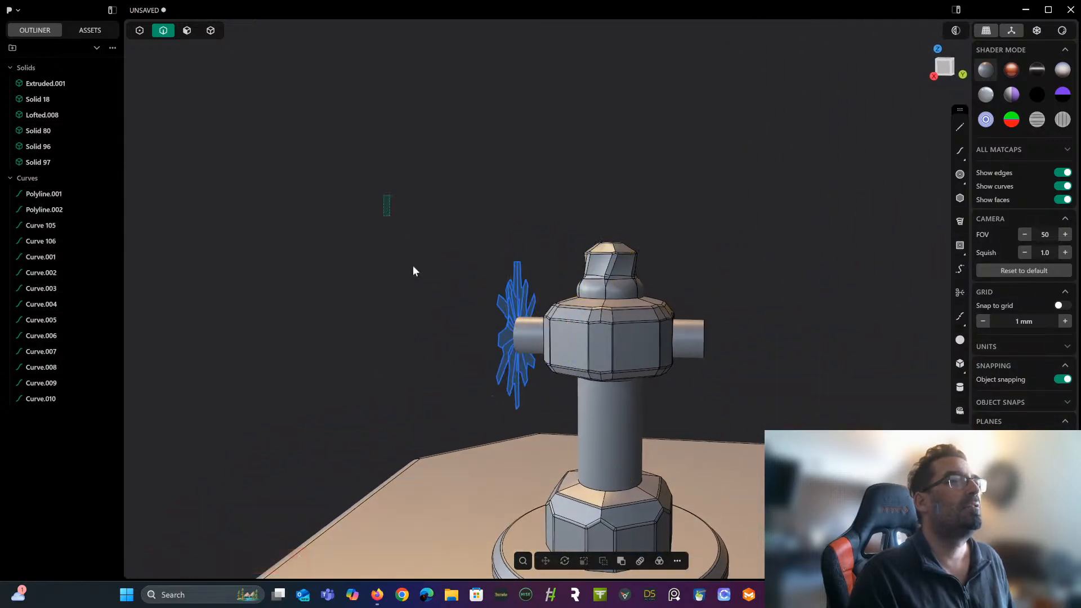
pyautogui.moveTo(413, 266); pyautogui.dragTo(538, 470)
pyautogui.press('f')
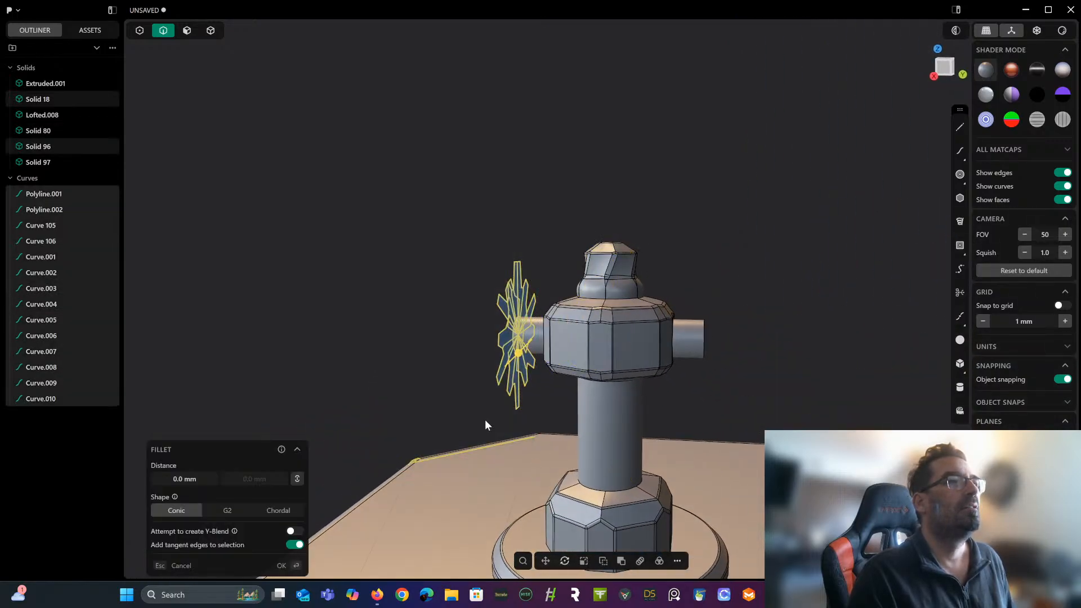
pyautogui.moveTo(484, 420); pyautogui.dragTo(553, 427, button='middle')
pyautogui.scroll(6, 437, 327)
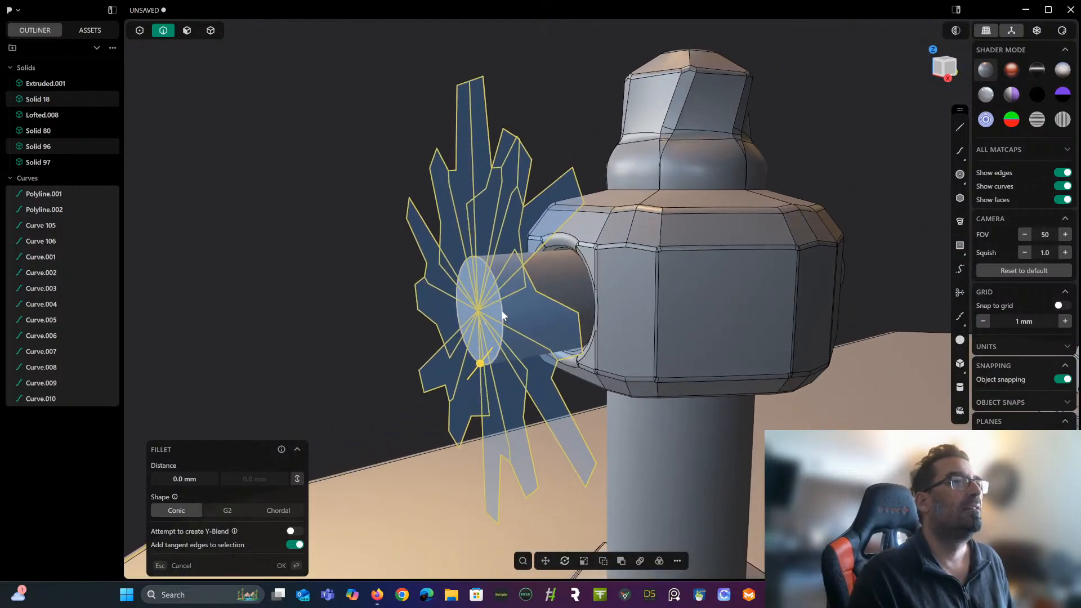
pyautogui.scroll(-5, 500, 293)
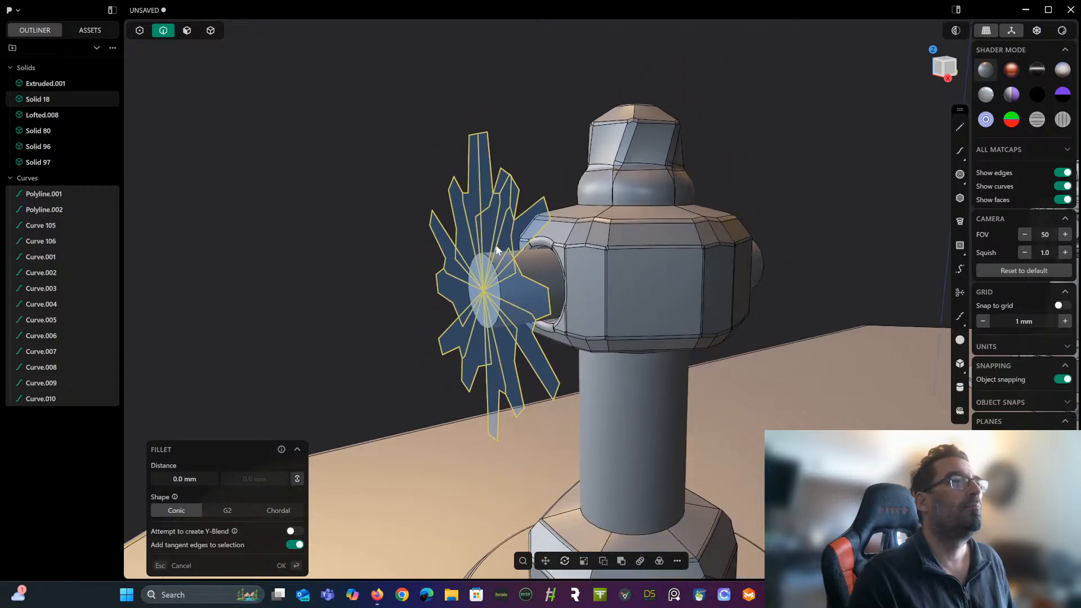
pyautogui.press('g')
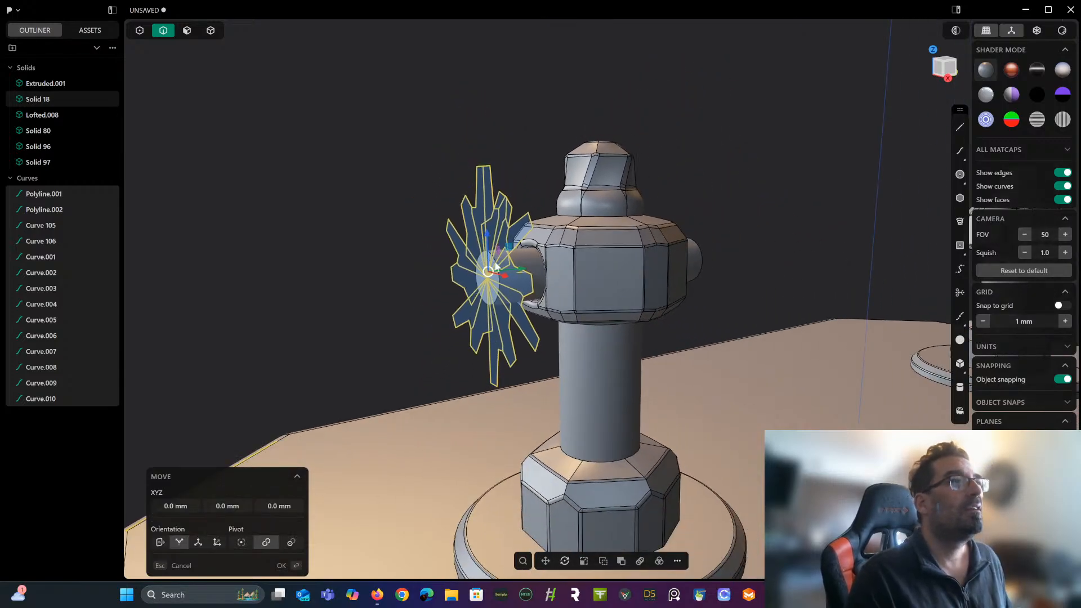
pyautogui.moveTo(517, 272); pyautogui.dragTo(712, 252)
pyautogui.press('Return')
pyautogui.moveTo(687, 122); pyautogui.dragTo(511, 115, button='middle')
pyautogui.press('Escape')
pyautogui.scroll(5, 641, 89)
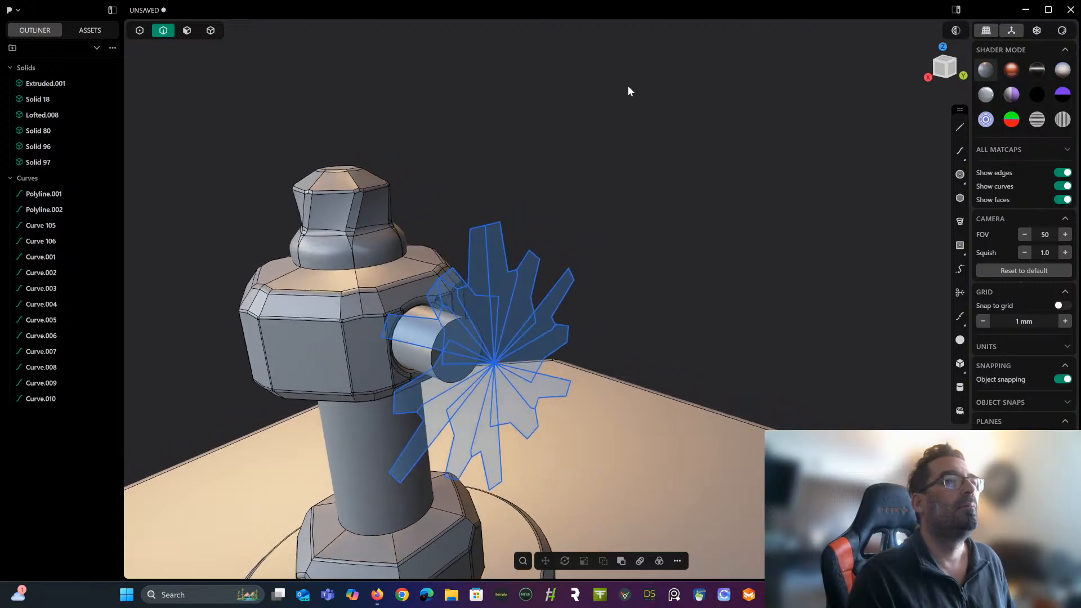
pyautogui.moveTo(634, 113); pyautogui.dragTo(700, 4, button='middle')
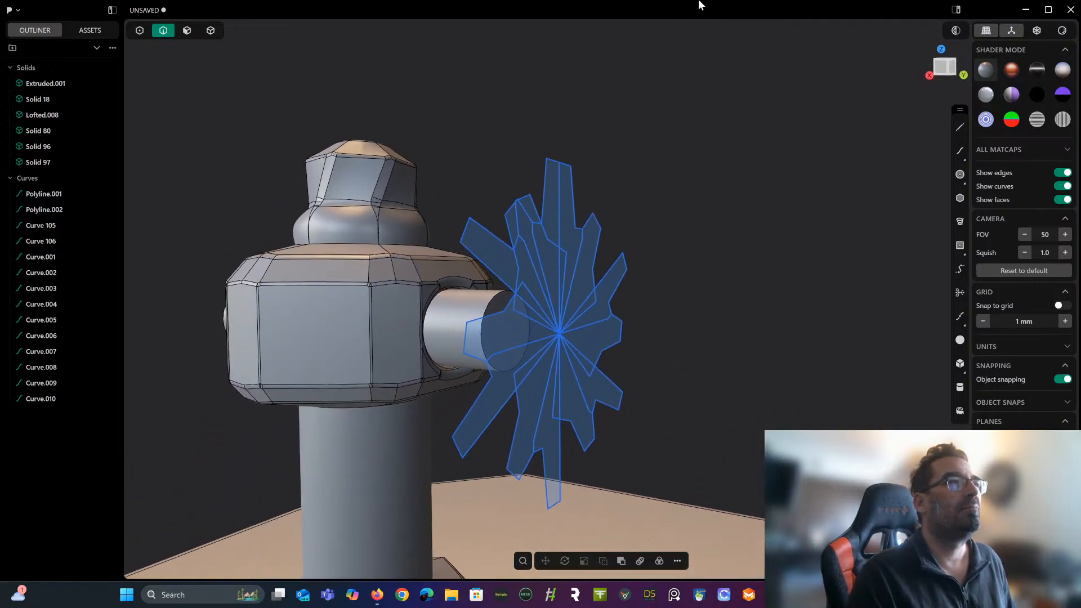
pyautogui.moveTo(640, 161)
pyautogui.mouseDown(button='middle')
pyautogui.moveTo(667, 154)
pyautogui.moveTo(633, 137)
pyautogui.moveTo(640, 77)
pyautogui.moveTo(673, 156)
pyautogui.moveTo(634, 172)
pyautogui.moveTo(645, 163)
pyautogui.mouseUp(button='middle')
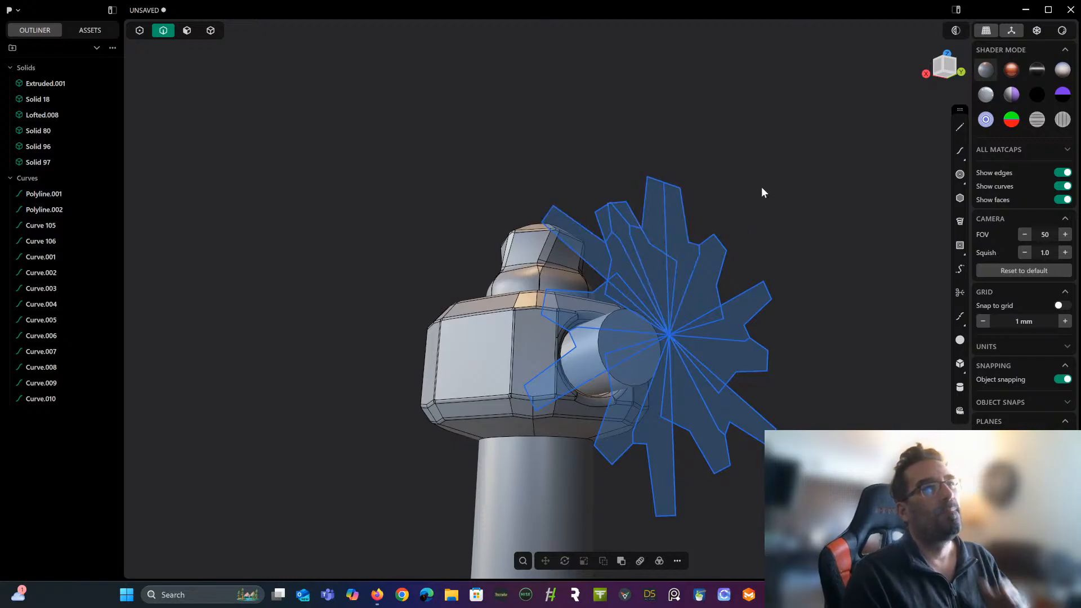
pyautogui.moveTo(755, 191)
pyautogui.mouseDown(button='middle')
pyautogui.moveTo(716, 221)
pyautogui.moveTo(745, 199)
pyautogui.moveTo(755, 206)
pyautogui.mouseUp(button='middle')
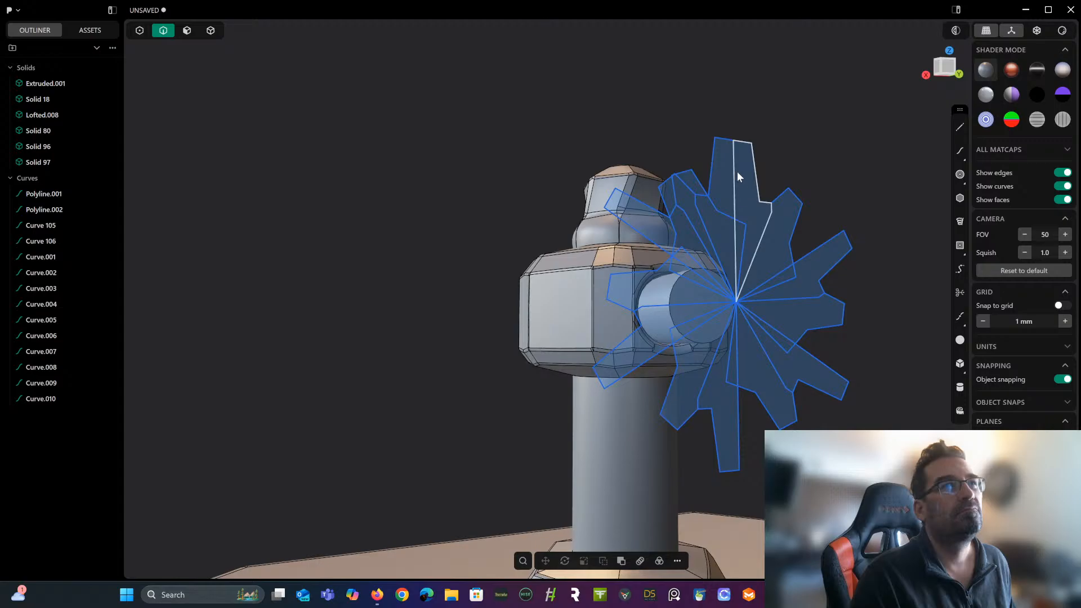
# Select the overlapping and irregular profiles in the upper half of the toothed array and delete them.
pyautogui.moveTo(636, 180); pyautogui.dragTo(676, 115, button='middle')
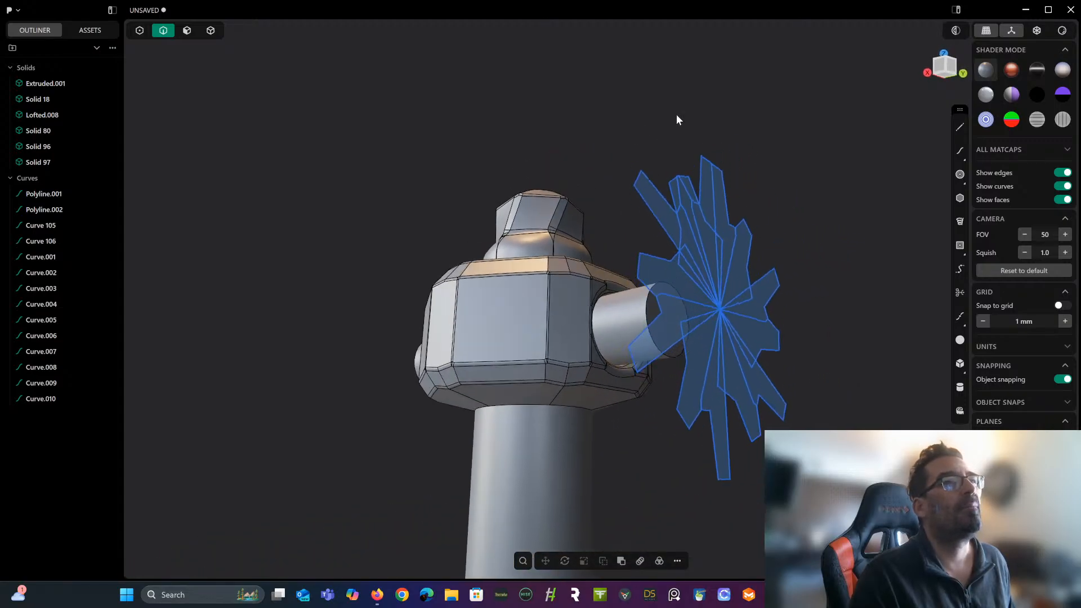
pyautogui.moveTo(593, 140); pyautogui.dragTo(751, 238)
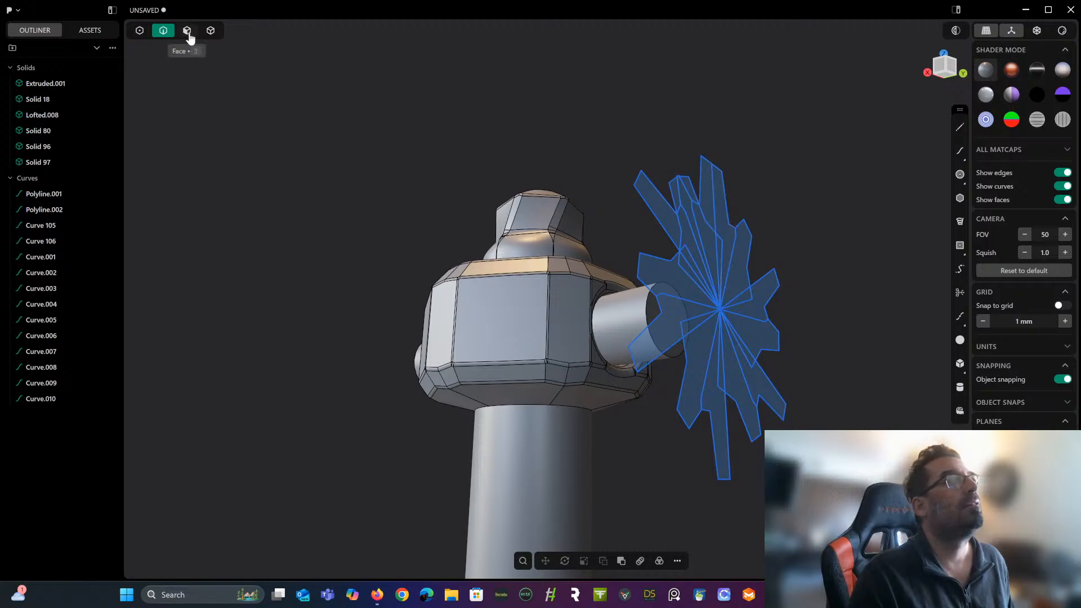
pyautogui.moveTo(606, 106); pyautogui.dragTo(746, 237)
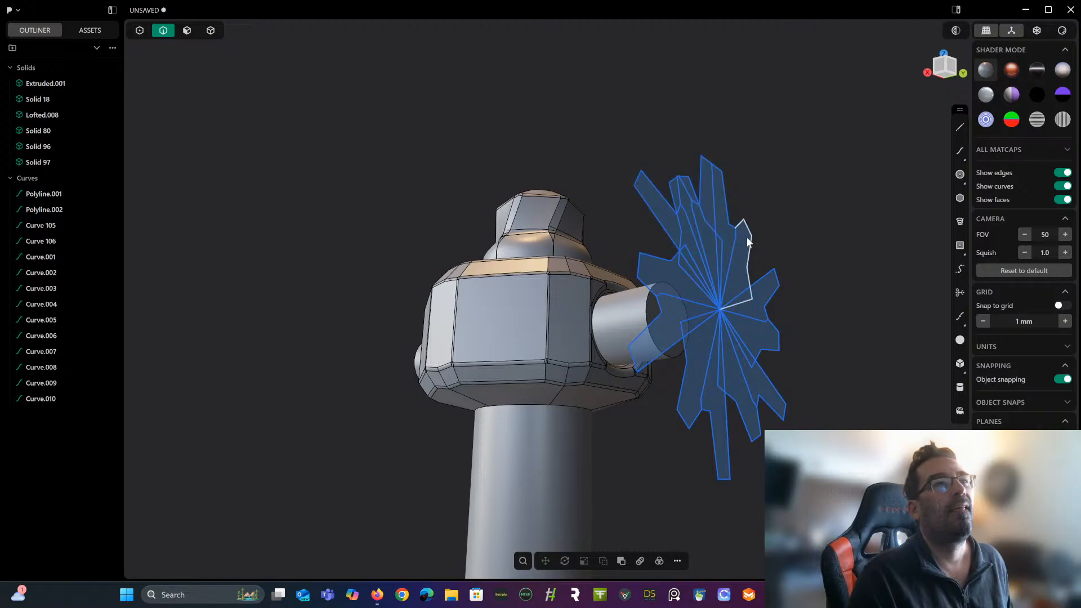
pyautogui.click(735, 228)
pyautogui.click(746, 221)
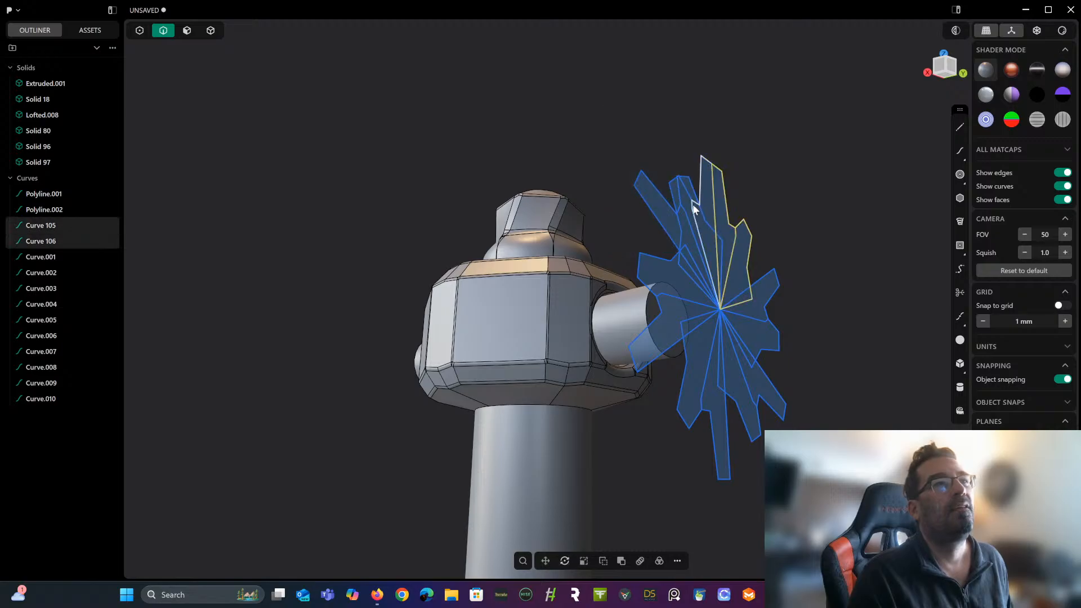
pyautogui.click(701, 201)
pyautogui.click(692, 219)
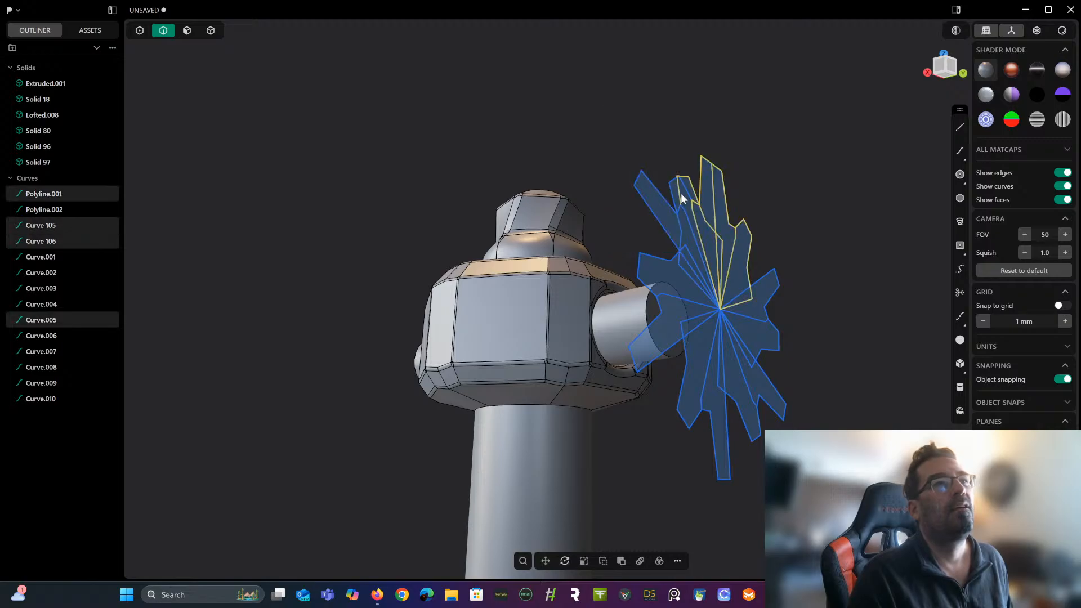
pyautogui.click(686, 189)
pyautogui.click(684, 208)
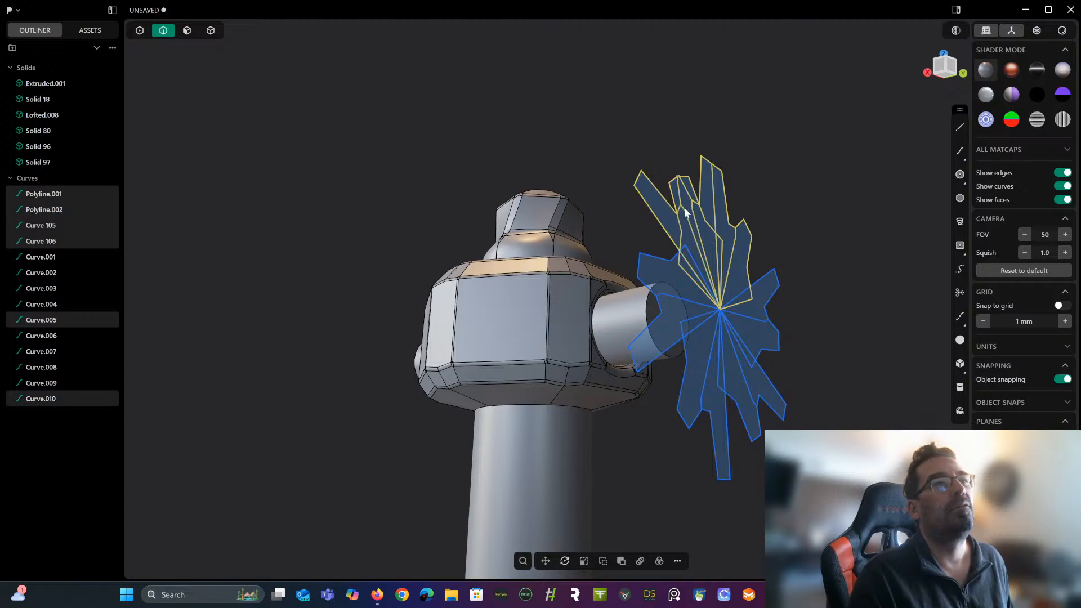
pyautogui.click(684, 262)
pyautogui.click(671, 296)
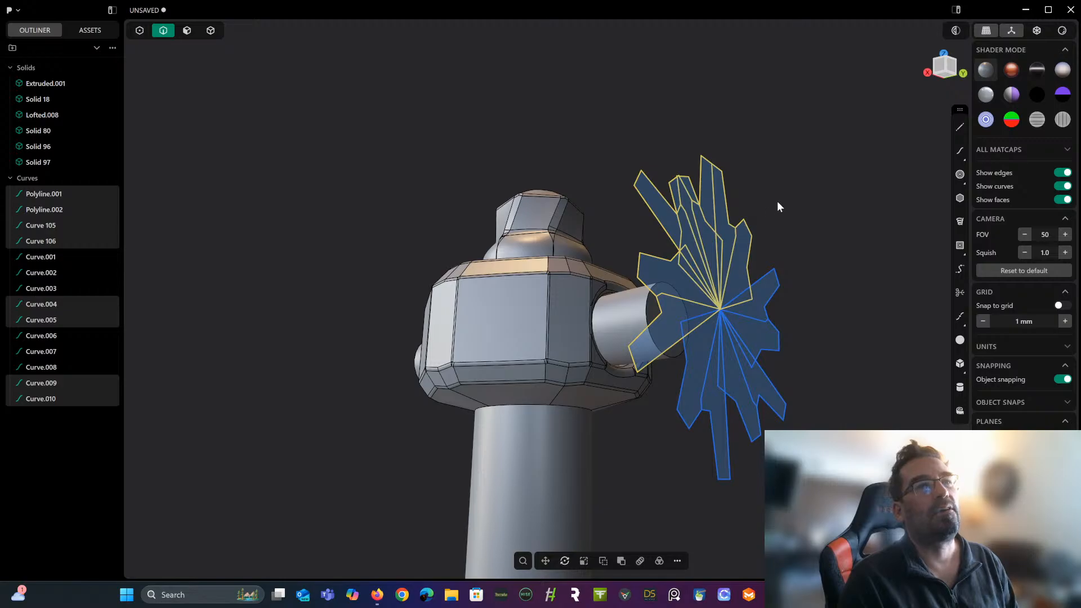
pyautogui.keyDown('ctrl'); pyautogui.click(667, 347); pyautogui.keyUp('ctrl')
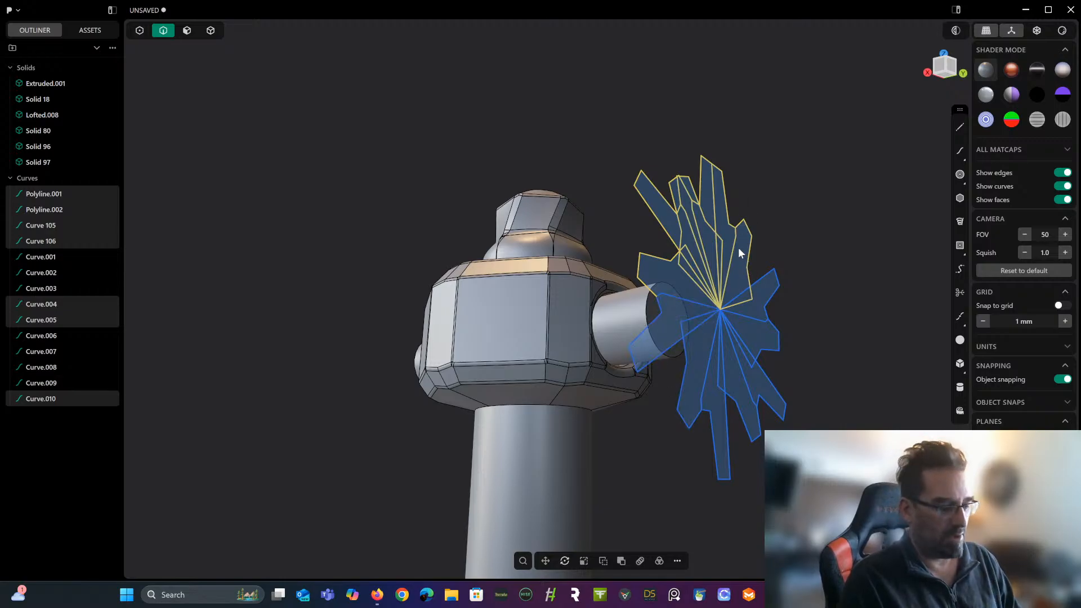
pyautogui.press('Delete')
# Turn on the see-through display of hidden edges and view the remaining profiles straight along the shaft axis.
pyautogui.moveTo(743, 249); pyautogui.dragTo(661, 243, button='middle')
pyautogui.click(943, 69)
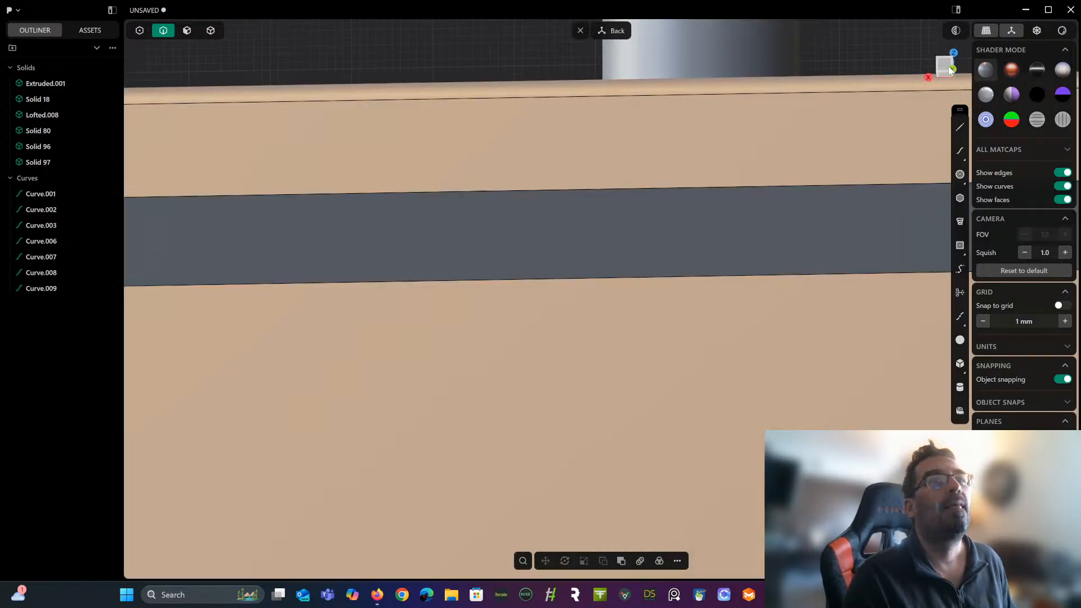
pyautogui.moveTo(633, 136); pyautogui.dragTo(656, 131, button='middle')
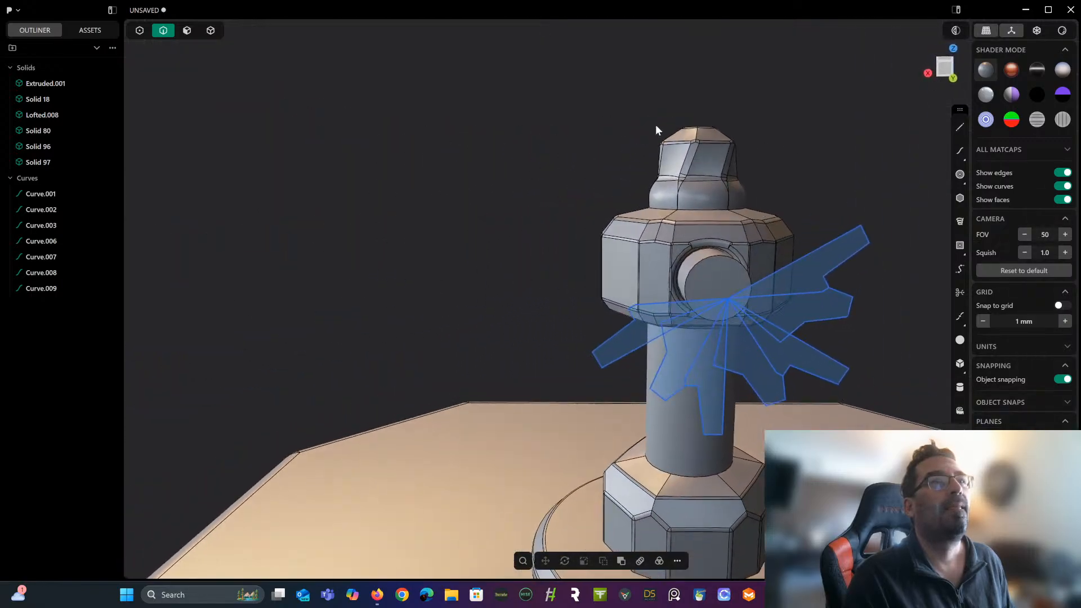
pyautogui.click(1035, 32)
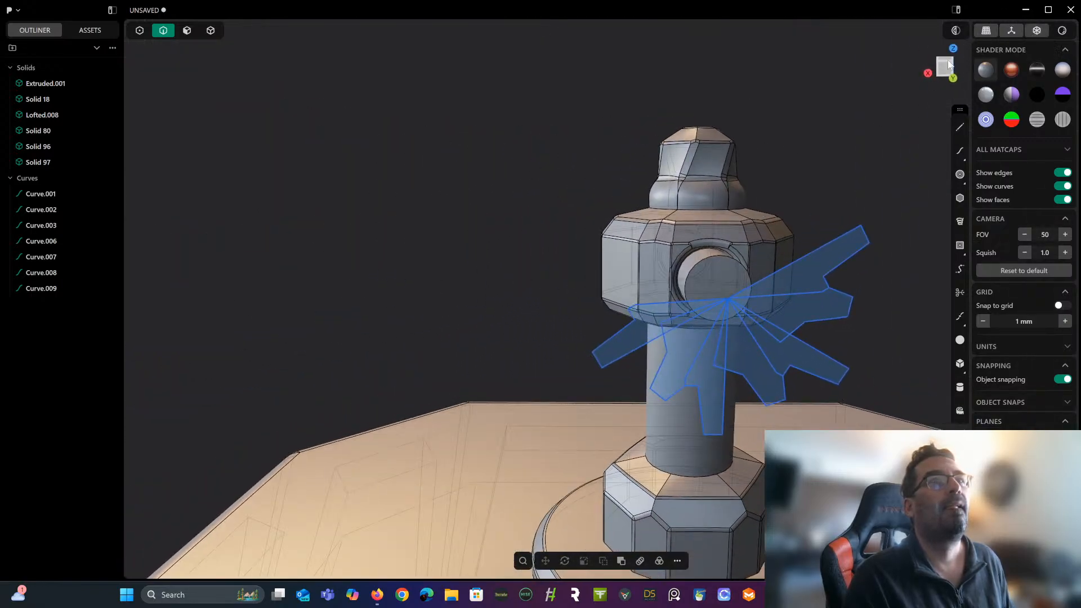
pyautogui.click(944, 74)
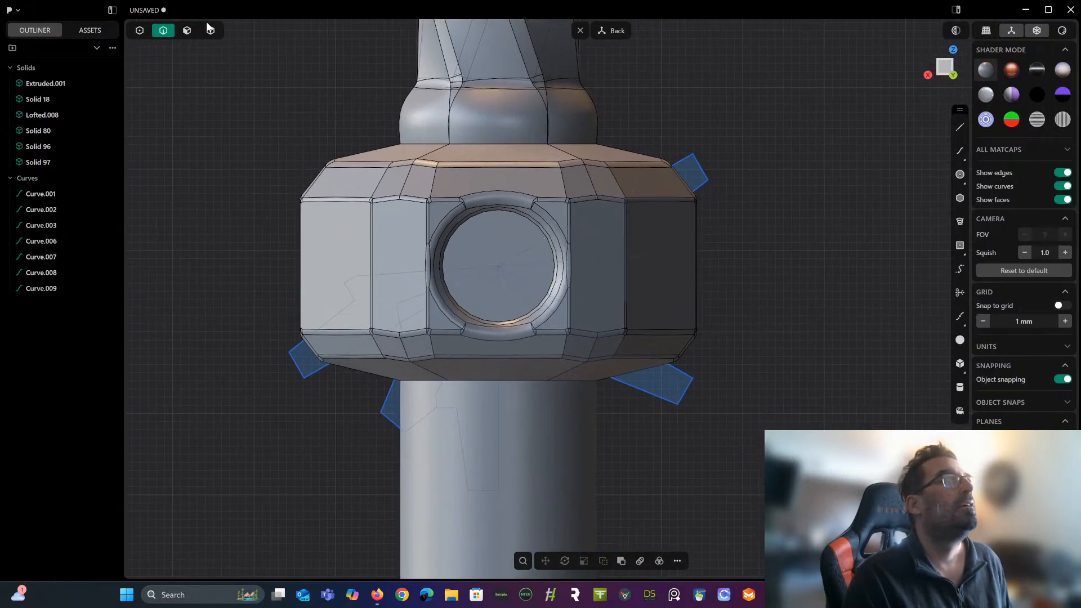
pyautogui.click(706, 164)
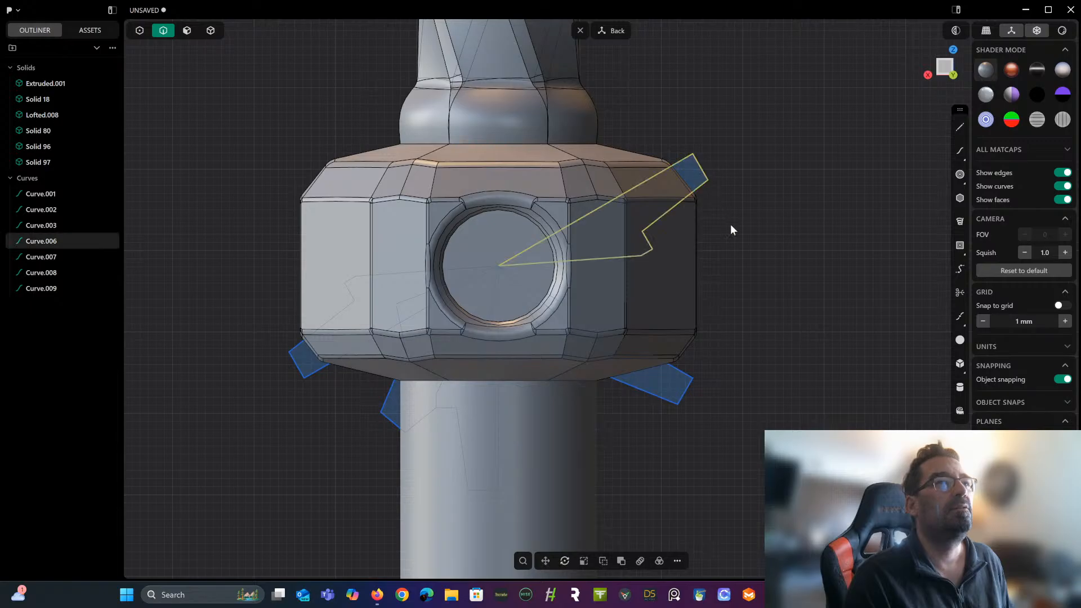
pyautogui.moveTo(719, 234); pyautogui.dragTo(618, 248, button='middle')
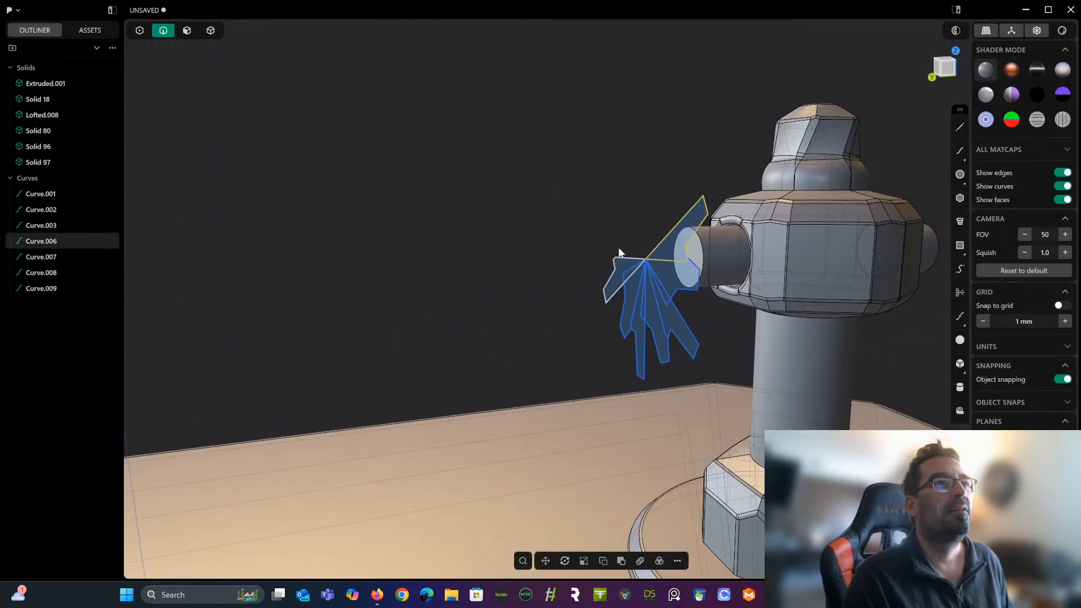
pyautogui.click(696, 273)
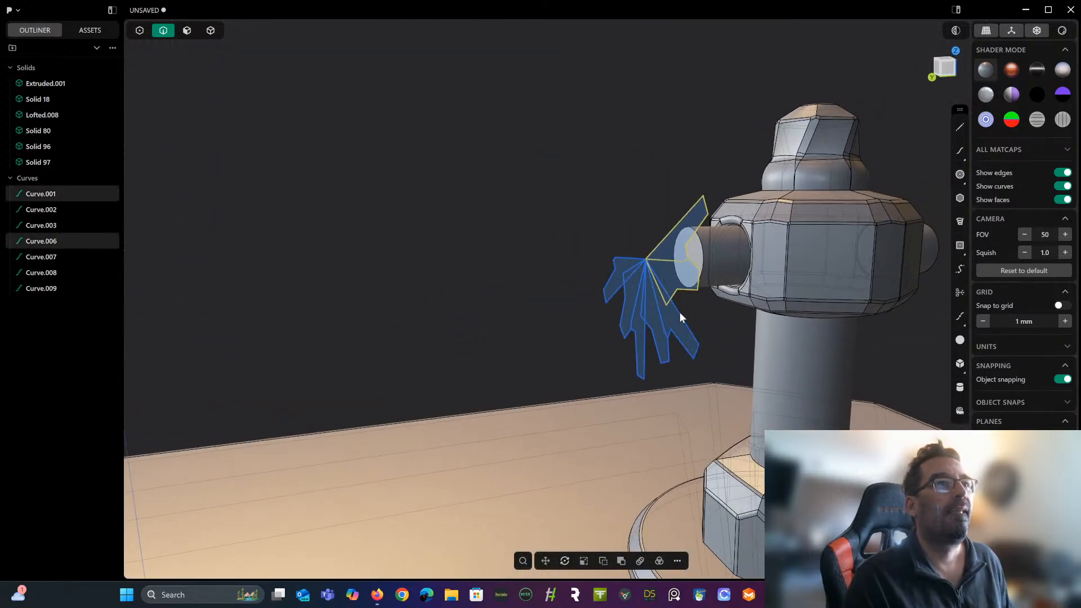
pyautogui.click(680, 312)
pyautogui.click(669, 348)
pyautogui.click(643, 351)
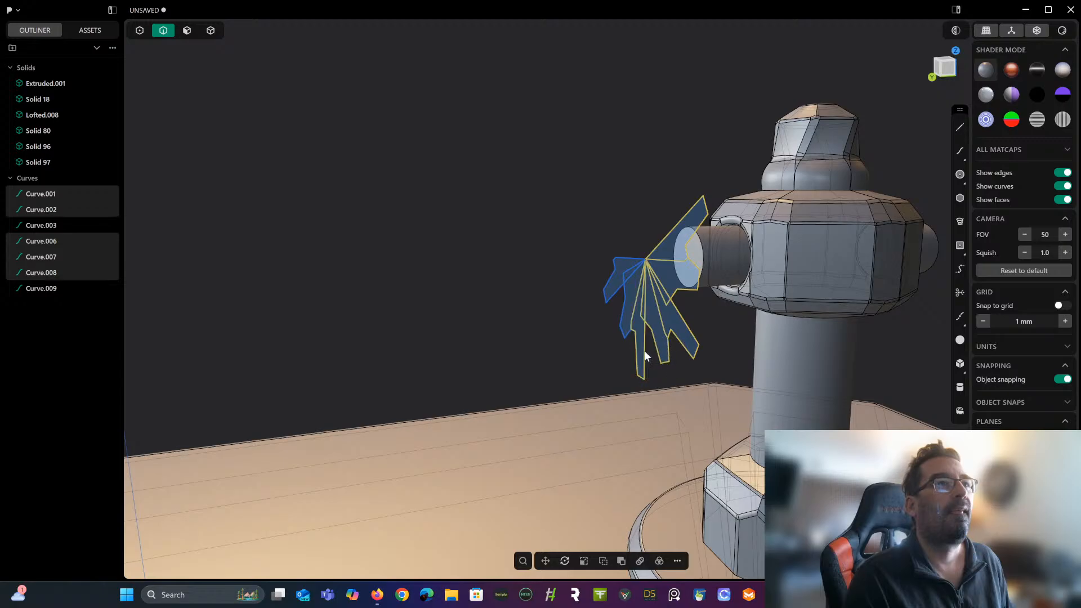
pyautogui.click(624, 332)
pyautogui.click(609, 293)
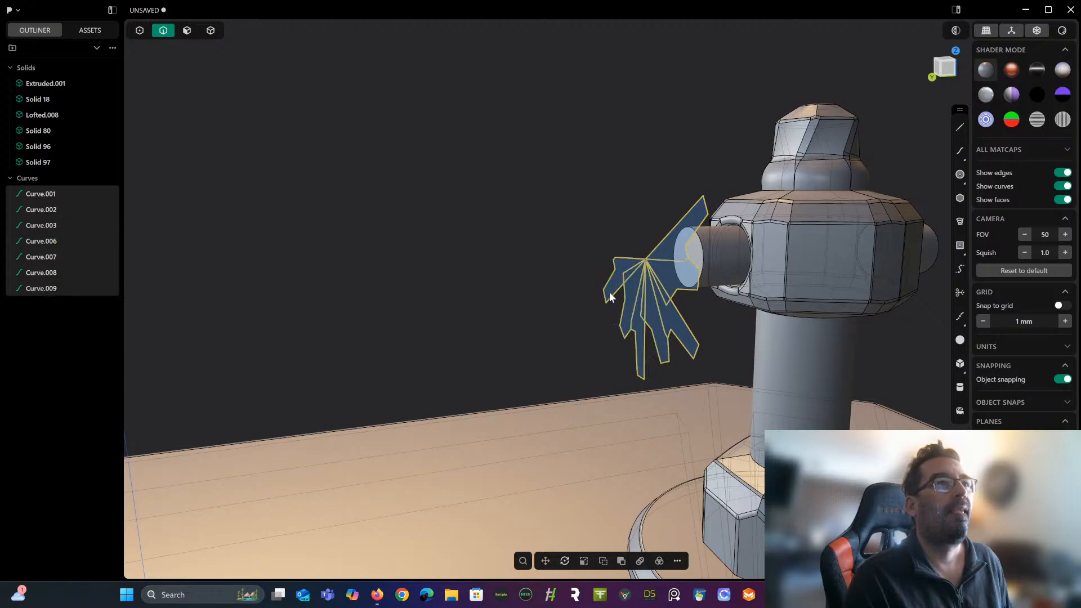
# Delete the surplus profile at the end of the half ring, opposite the upward-pointing tooth.
pyautogui.moveTo(609, 291); pyautogui.dragTo(665, 285, button='middle')
pyautogui.scroll(3, 681, 293)
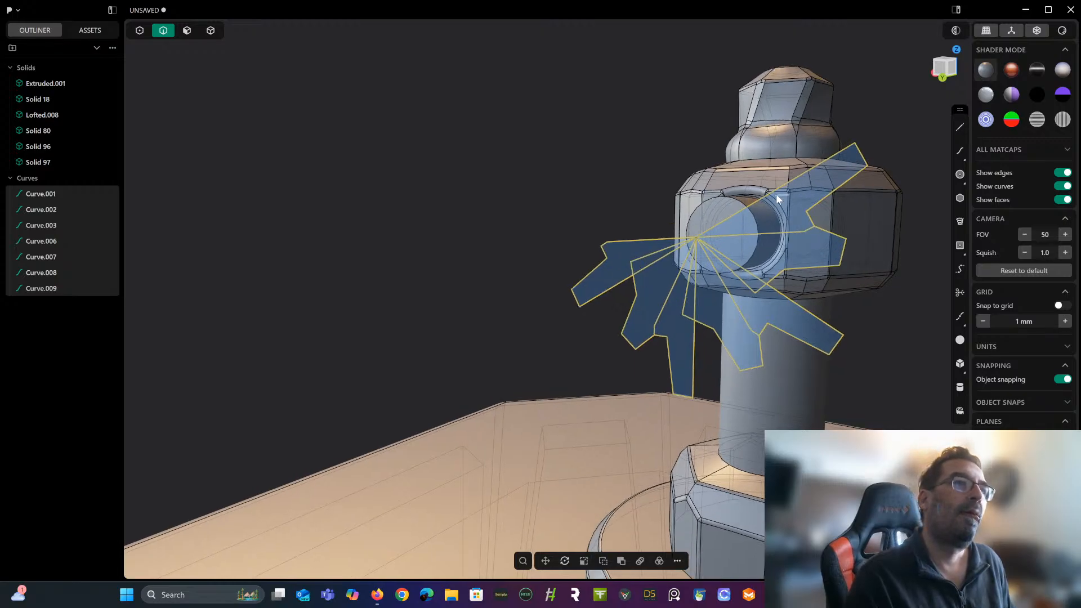
pyautogui.click(614, 242)
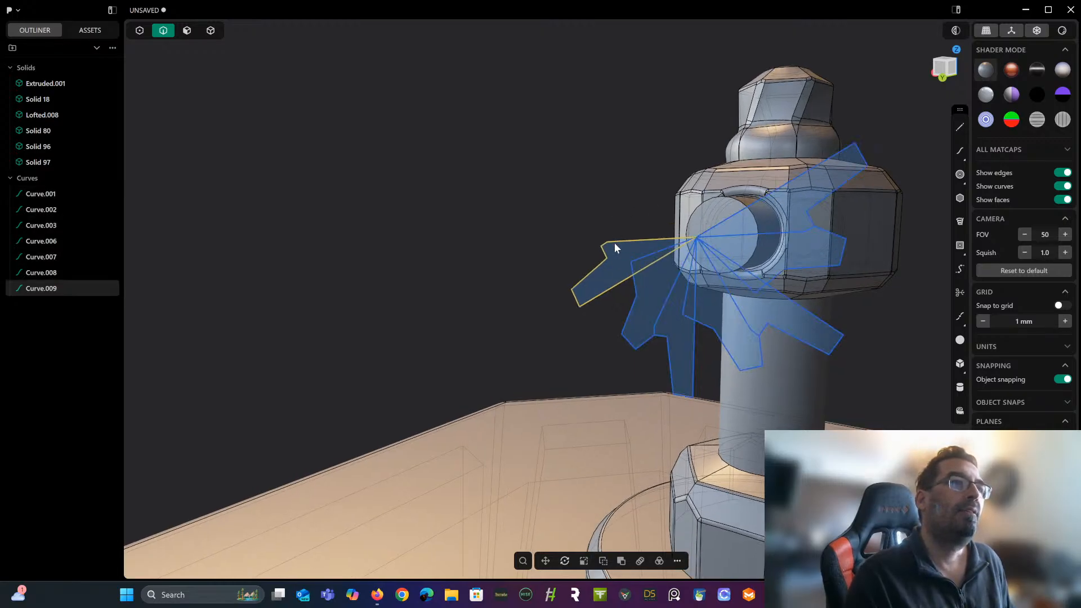
pyautogui.press('Delete')
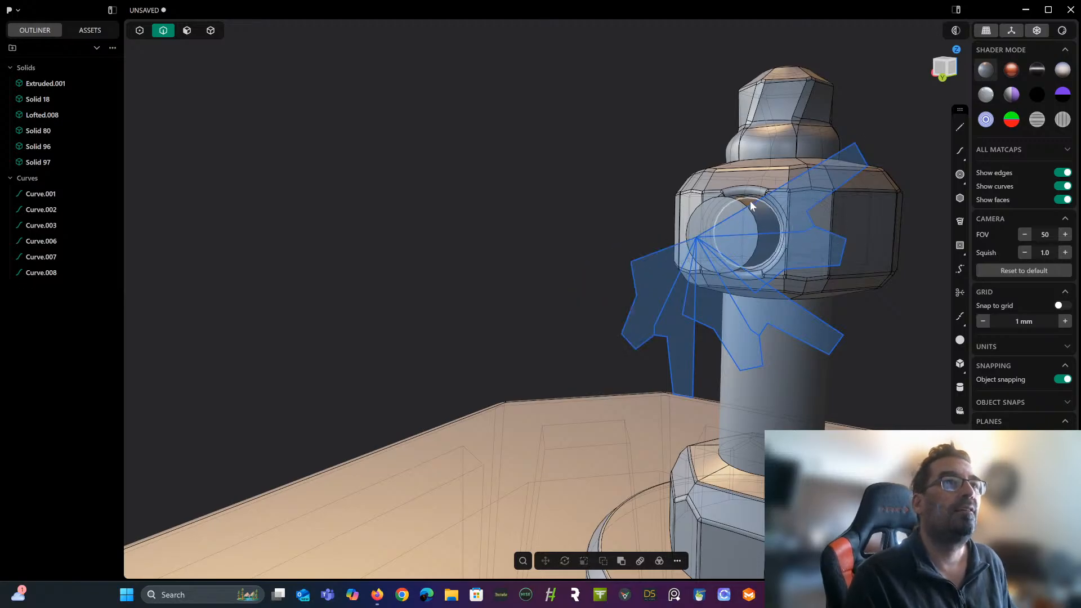
# Select the six remaining tooth profiles of the half ring and duplicate them in place.
pyautogui.click(852, 170)
pyautogui.keyDown('shift'); pyautogui.click(838, 236); pyautogui.keyUp('shift')
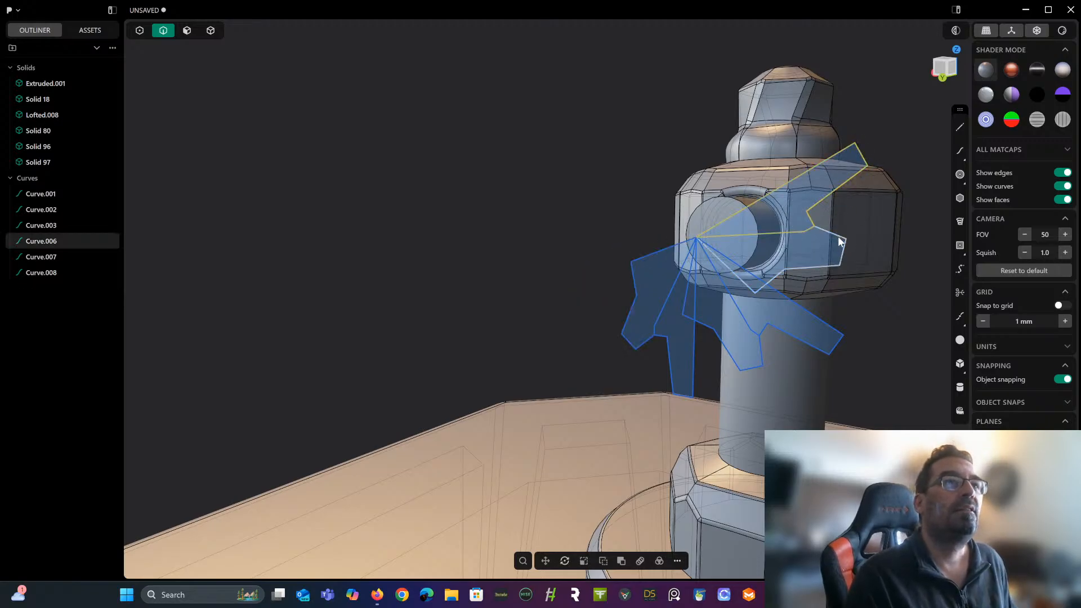
pyautogui.keyDown('shift'); pyautogui.click(807, 316); pyautogui.keyUp('shift')
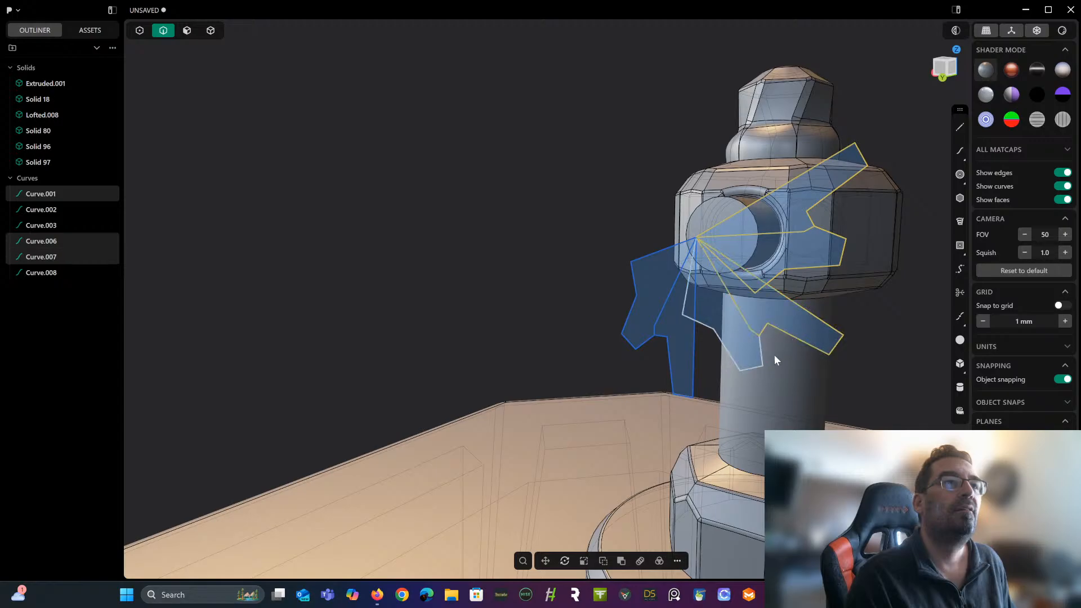
pyautogui.keyDown('shift'); pyautogui.click(760, 365); pyautogui.keyUp('shift')
pyautogui.keyDown('shift'); pyautogui.click(691, 369); pyautogui.keyUp('shift')
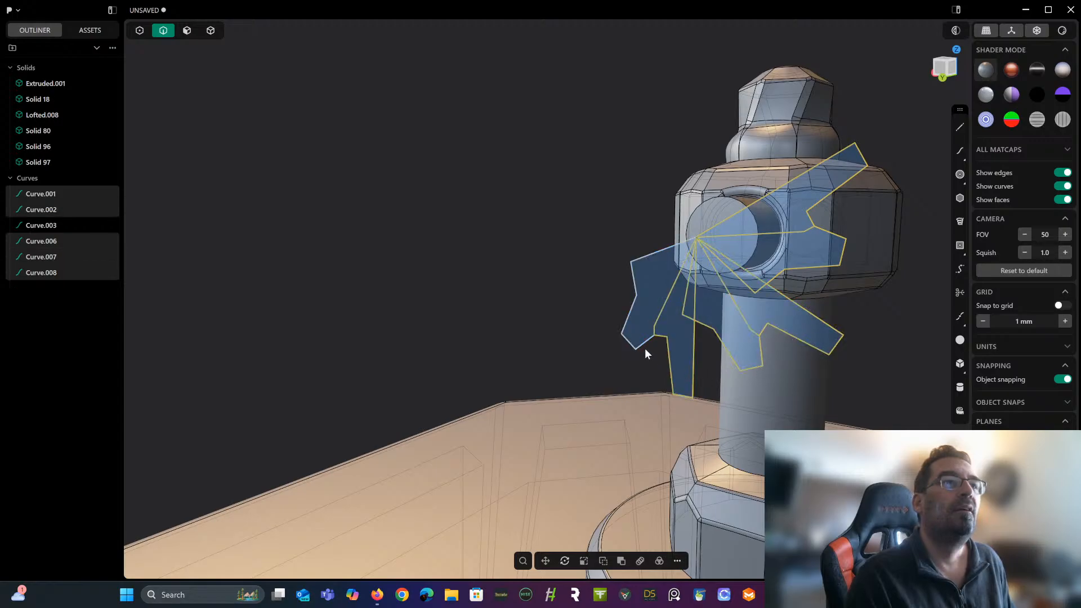
pyautogui.keyDown('shift'); pyautogui.click(643, 346); pyautogui.keyUp('shift')
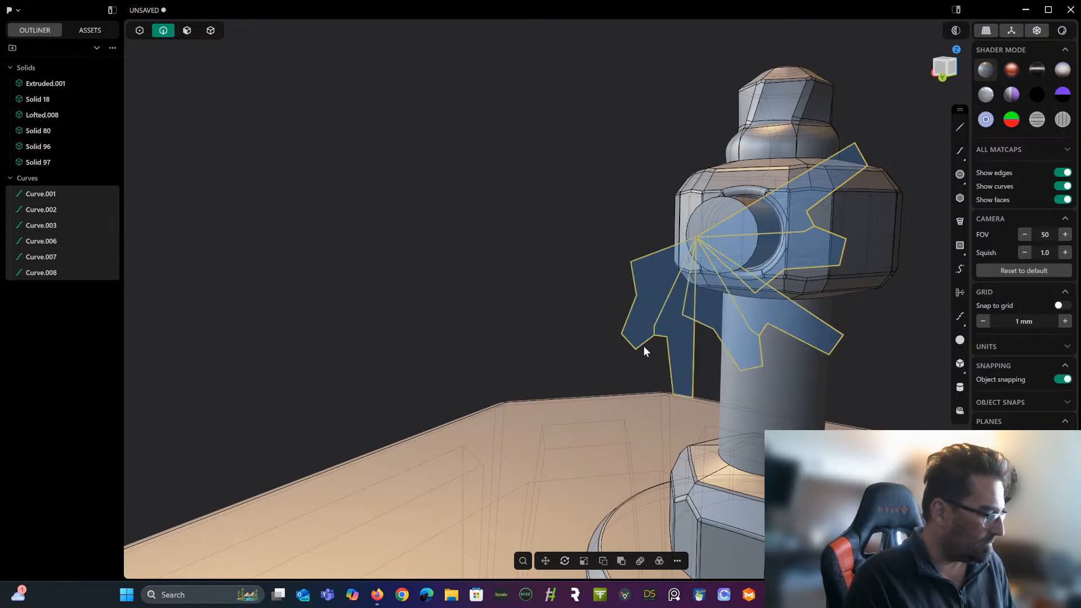
pyautogui.hotkey('ctrl', 'd')
# Rotate the duplicated profiles 180 degrees around the shaft end's centre to complete the toothed ring.
pyautogui.moveTo(643, 346); pyautogui.dragTo(736, 274, button='middle')
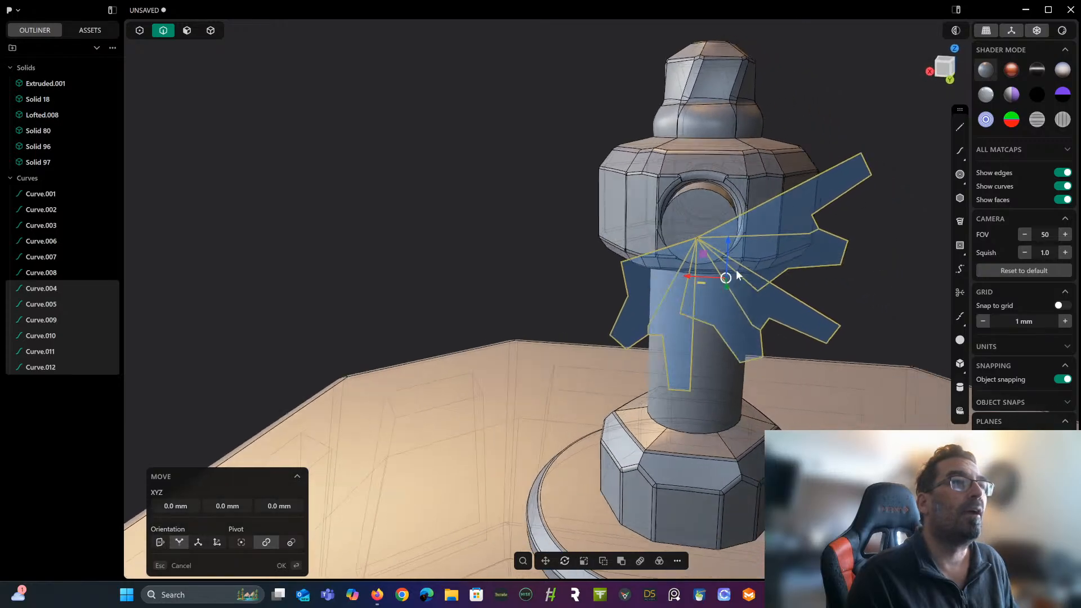
pyautogui.press('KP_1')
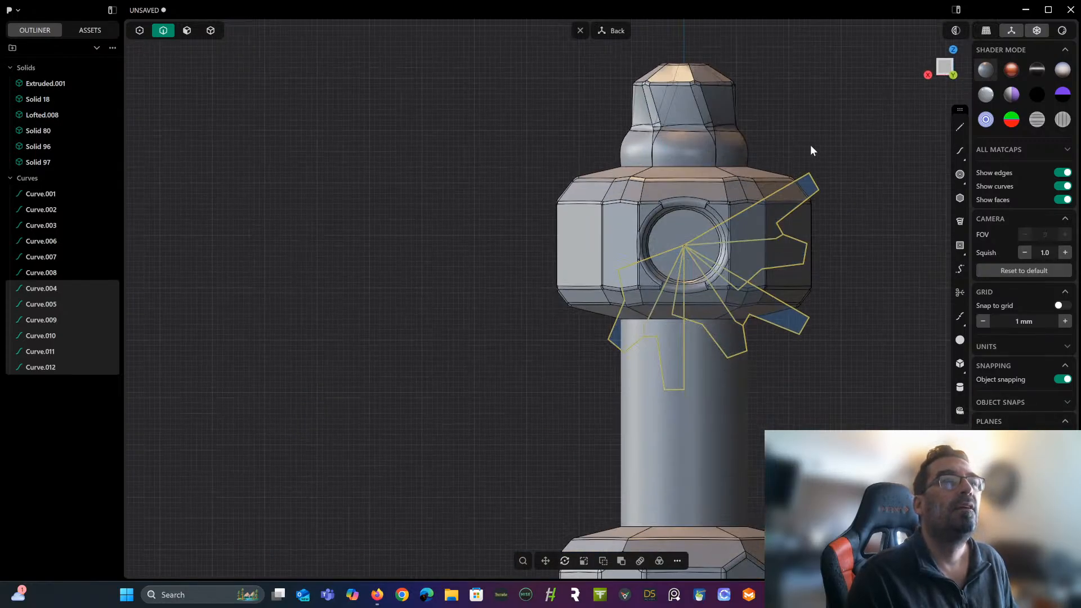
pyautogui.scroll(3, 819, 152)
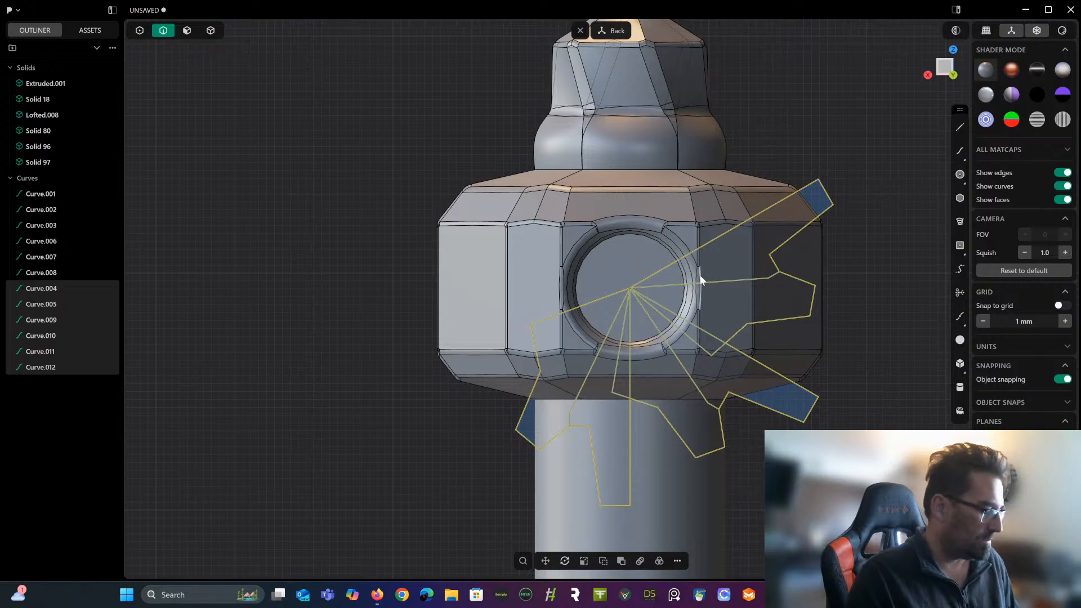
pyautogui.press('r')
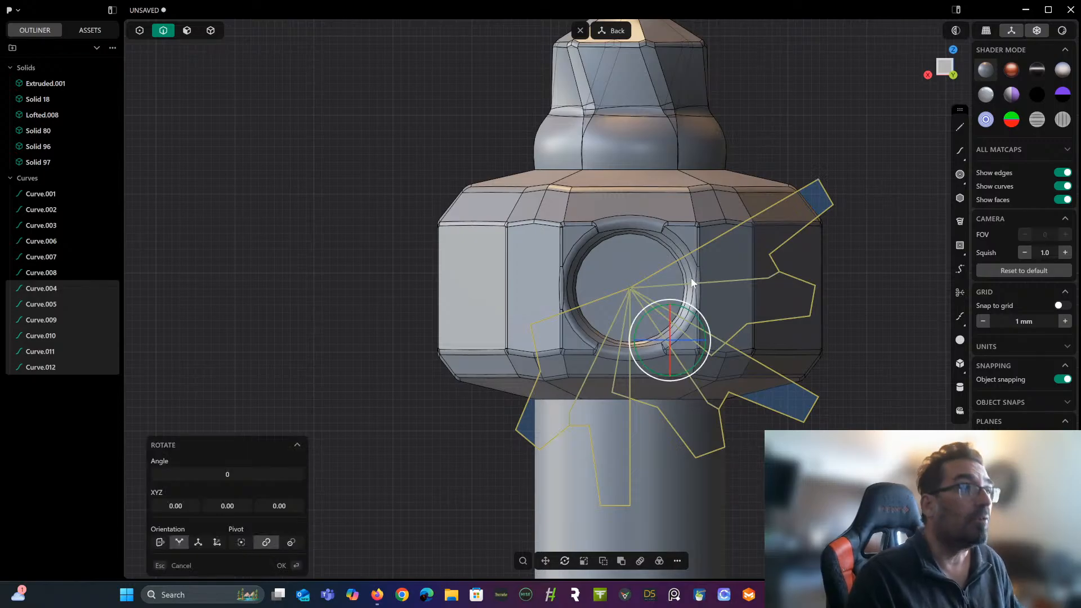
pyautogui.keyDown('ctrl'); pyautogui.moveTo(692, 281); pyautogui.dragTo(629, 313); pyautogui.keyUp('ctrl')
pyautogui.click(245, 472)
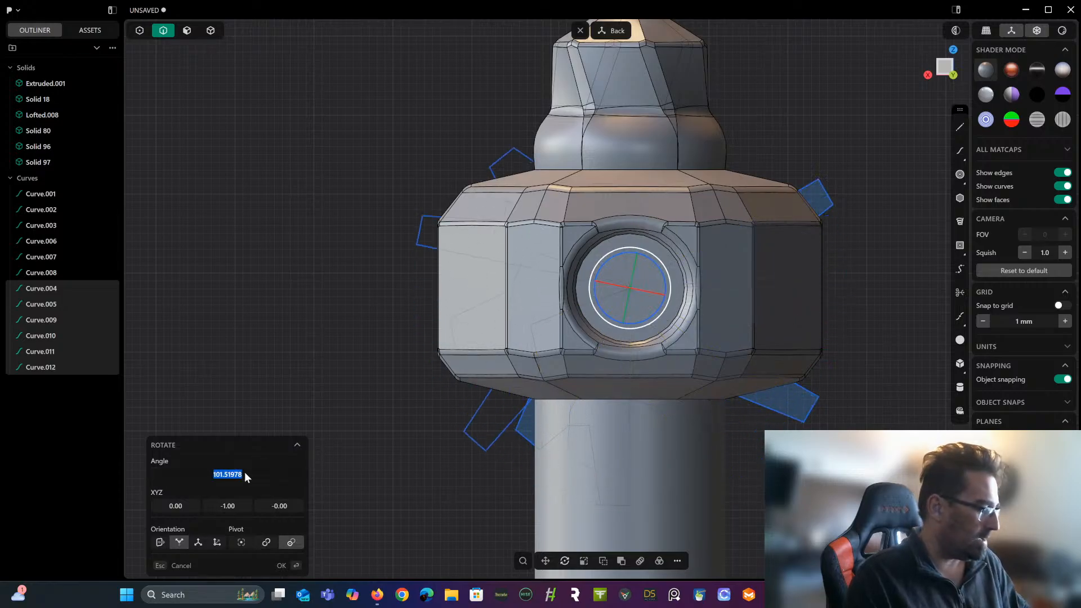
pyautogui.write('180')
pyautogui.press('Return')
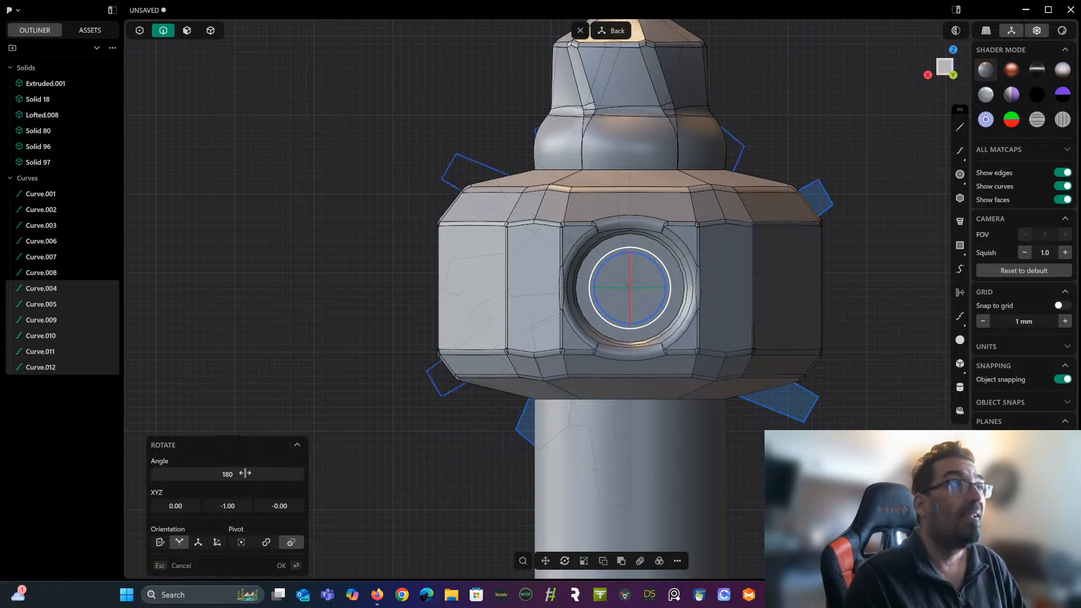
pyautogui.press('Return')
# Start an Extrude and select every profile region of the complete toothed ring around the shaft end.
pyautogui.moveTo(302, 216); pyautogui.dragTo(498, 222, button='right')
pyautogui.click(484, 171)
pyautogui.scroll(2, 510, 214)
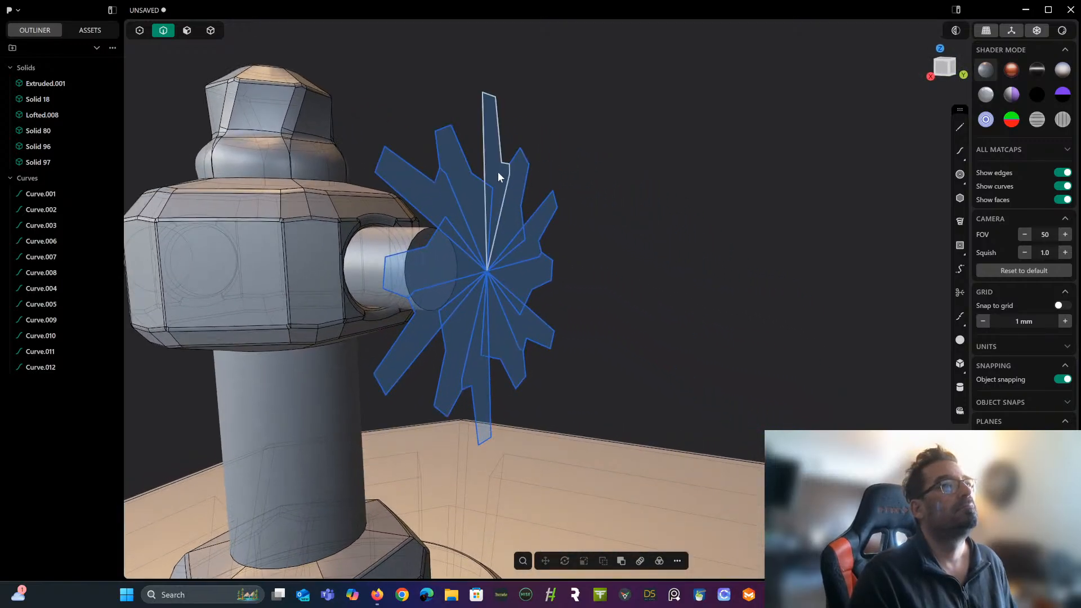
pyautogui.click(187, 31)
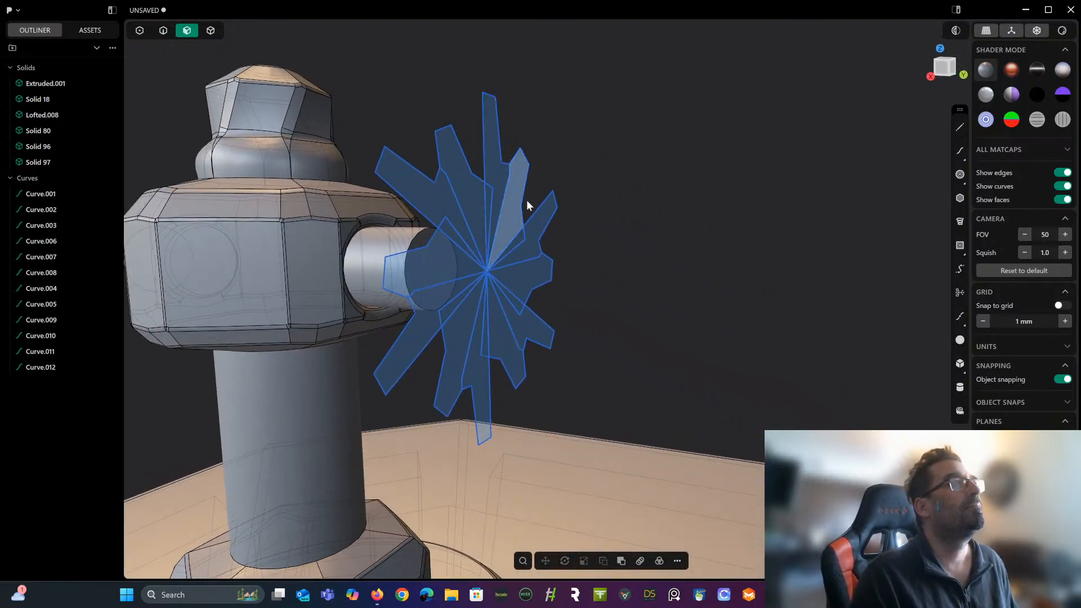
pyautogui.click(478, 192)
pyautogui.press('e')
pyautogui.click(490, 193)
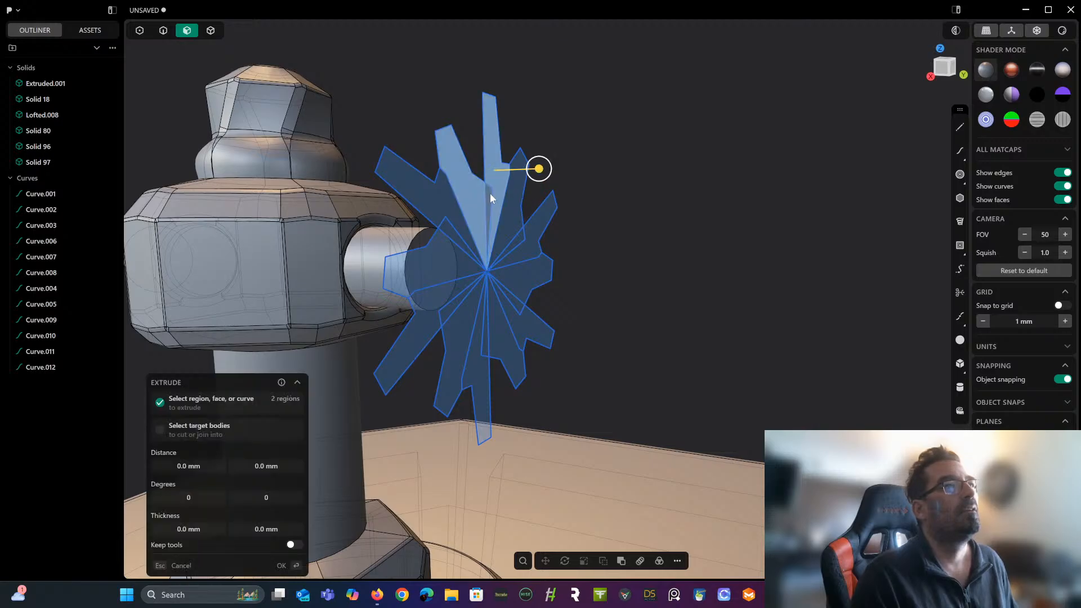
pyautogui.click(468, 198)
pyautogui.click(441, 198)
pyautogui.click(512, 206)
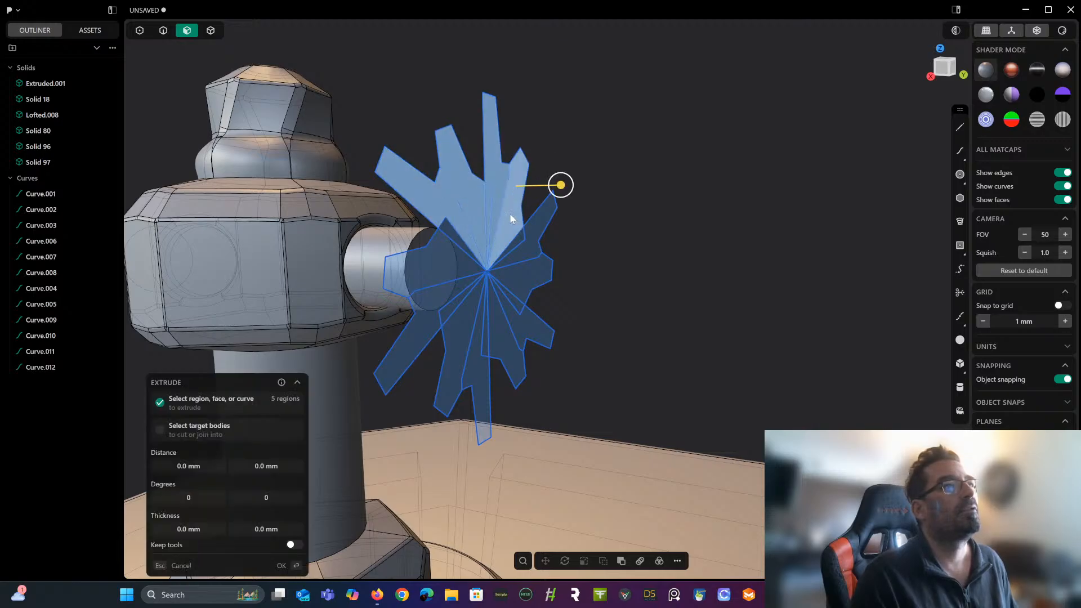
pyautogui.click(516, 239)
pyautogui.click(522, 245)
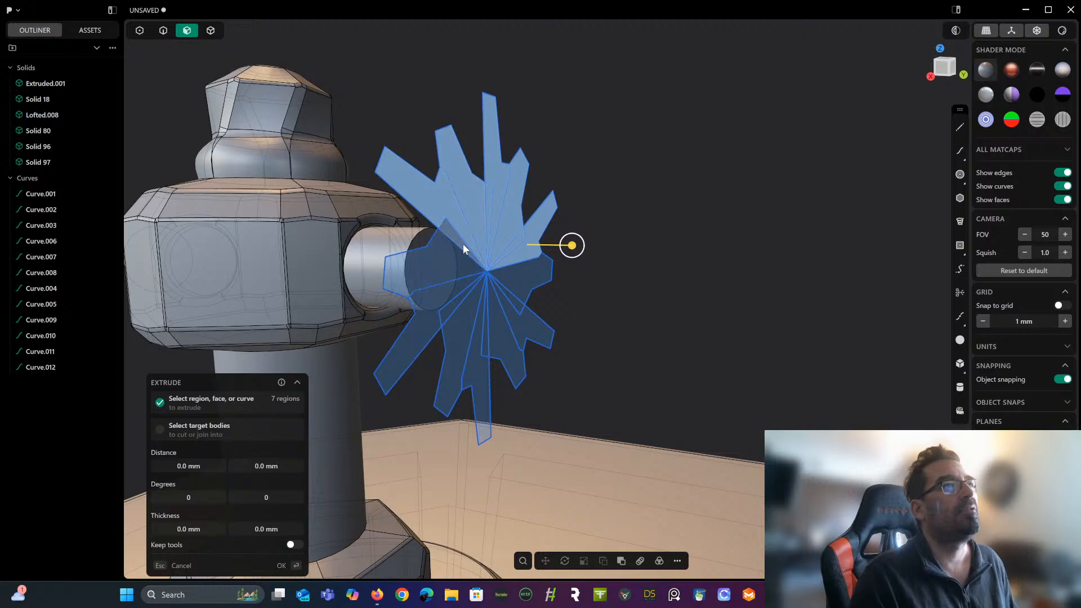
pyautogui.click(462, 244)
pyautogui.click(444, 255)
pyautogui.click(521, 269)
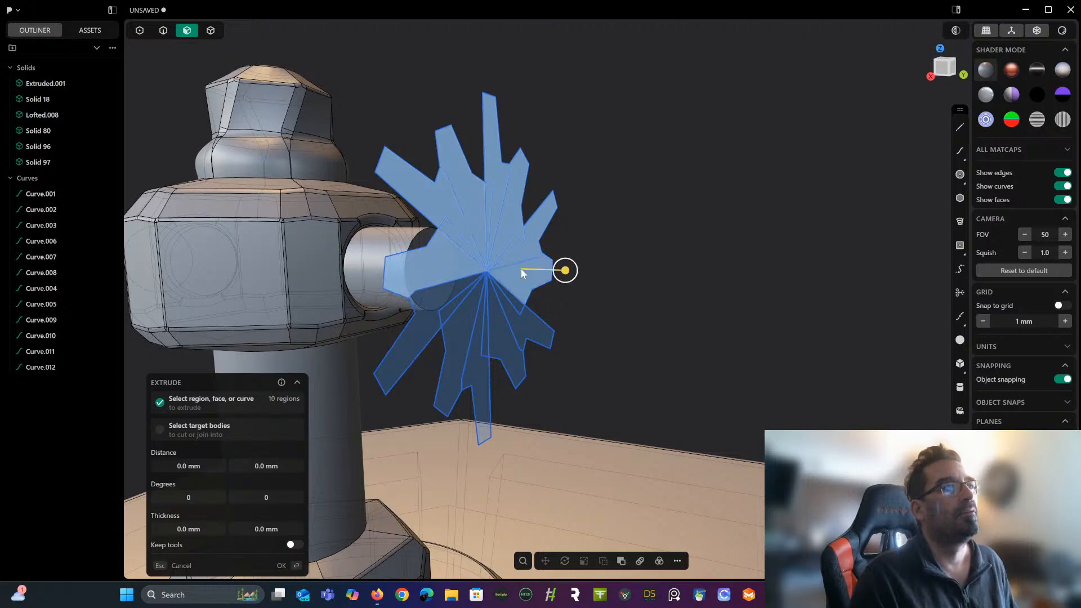
pyautogui.click(519, 315)
pyautogui.click(509, 329)
pyautogui.click(503, 343)
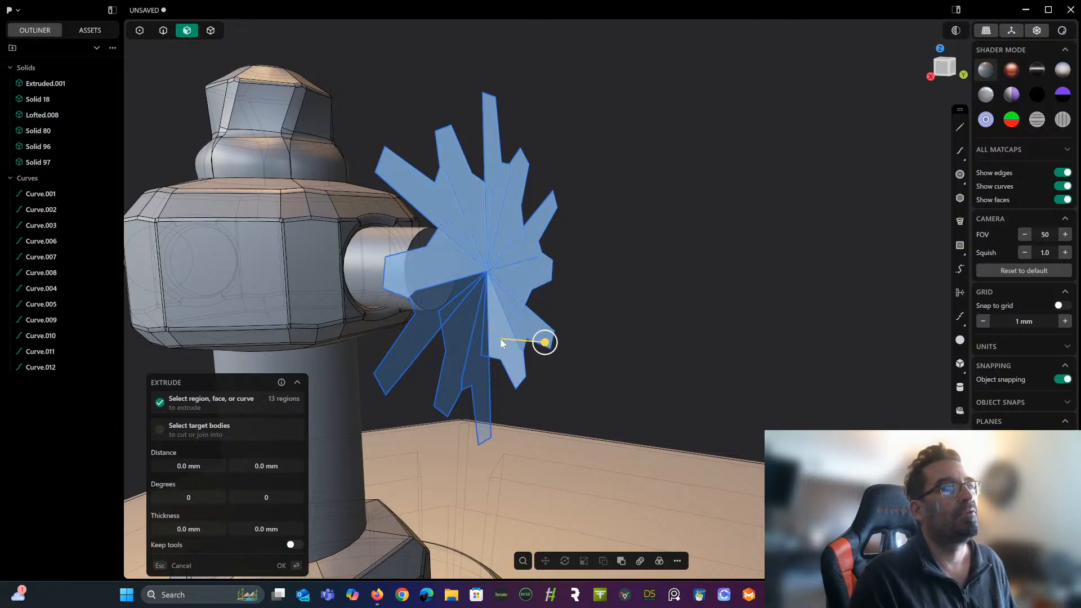
pyautogui.click(480, 360)
pyautogui.click(461, 360)
pyautogui.click(453, 324)
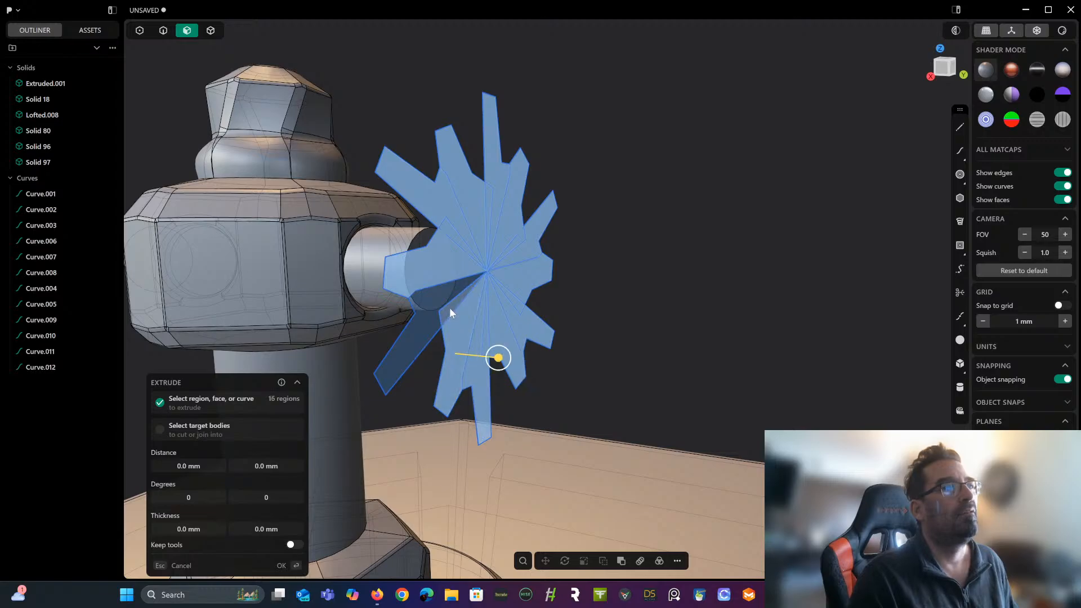
pyautogui.click(447, 309)
pyautogui.click(424, 326)
# Extrude the toothed ring along the shaft axis by about 32.69 mm, away from the near post.
pyautogui.moveTo(465, 331); pyautogui.dragTo(506, 332, button='middle')
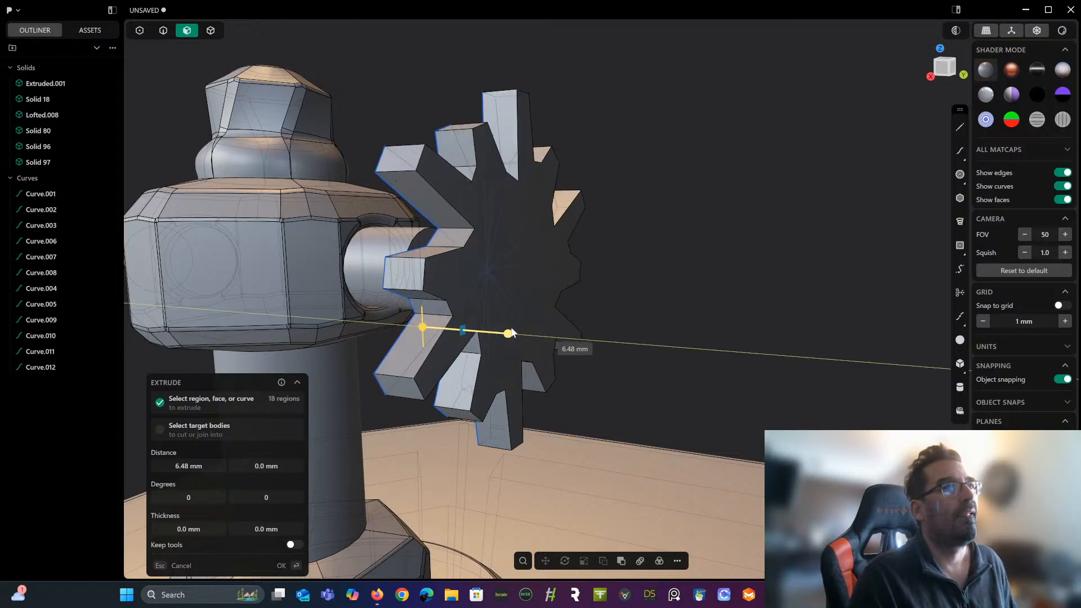
pyautogui.moveTo(507, 332); pyautogui.dragTo(701, 286)
pyautogui.moveTo(700, 286); pyautogui.dragTo(755, 191, button='middle')
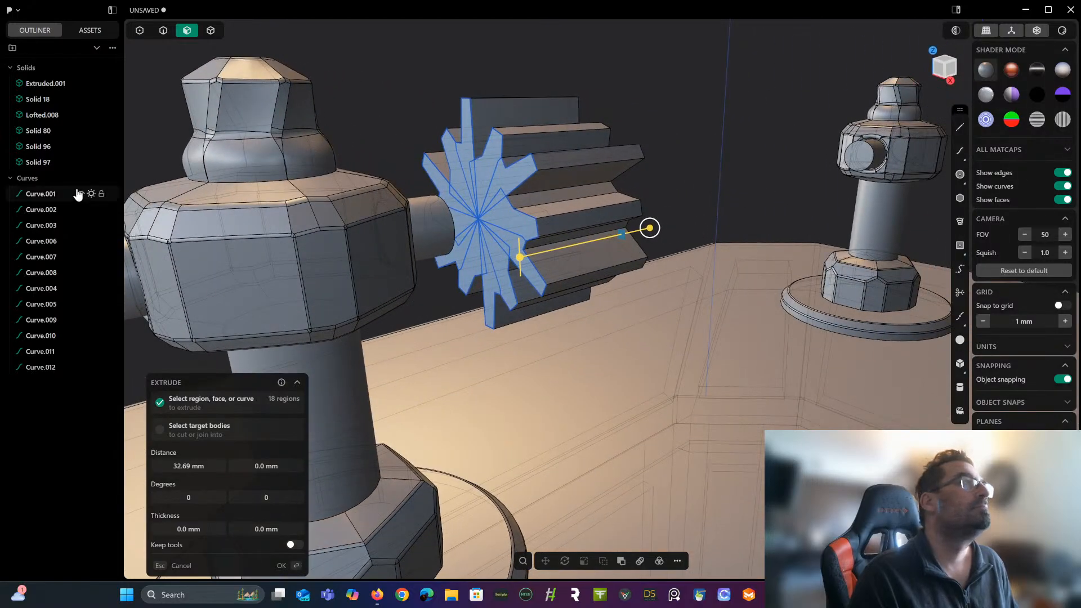
# Confirm the toothed extrusion and delete all the profile curves, Curve.001 through Curve.012.
pyautogui.click(40, 195)
pyautogui.keyDown('shift'); pyautogui.click(43, 383); pyautogui.keyUp('shift')
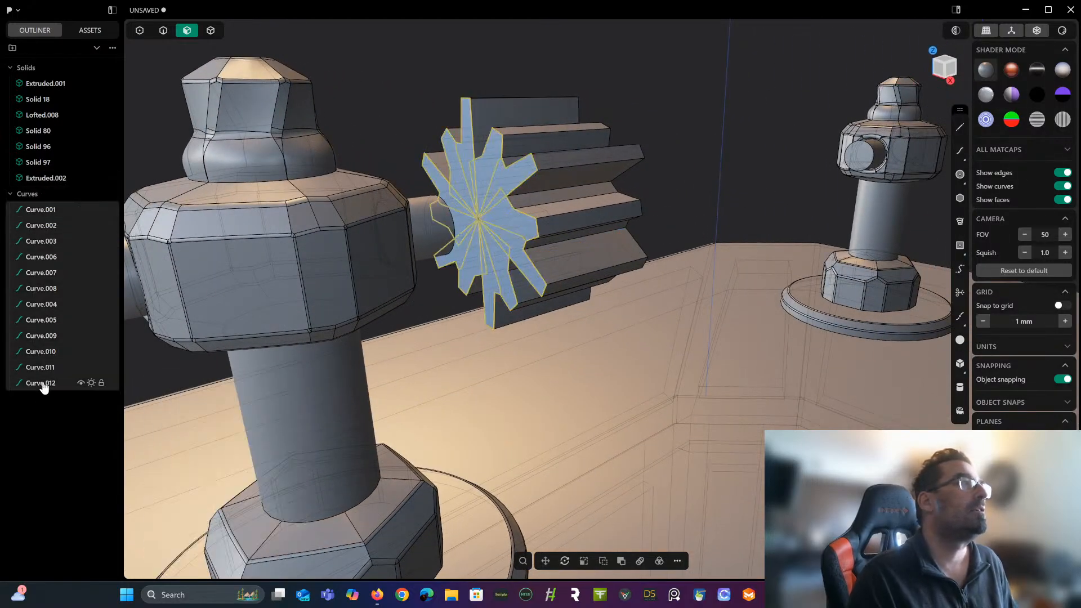
pyautogui.press('Delete')
pyautogui.moveTo(552, 175); pyautogui.dragTo(513, 194, button='middle')
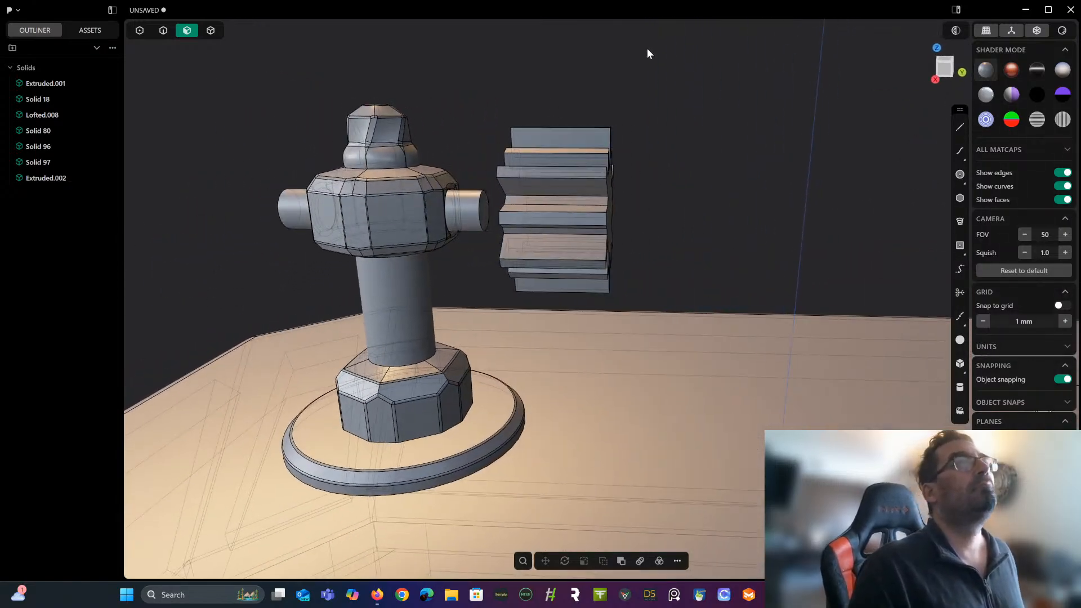
# Lengthen the toothed body by pushing its far end face towards the opposite post.
pyautogui.moveTo(755, 118); pyautogui.dragTo(684, 147, button='middle')
pyautogui.click(631, 192)
pyautogui.moveTo(632, 191); pyautogui.dragTo(505, 218, button='middle')
pyautogui.scroll(-3, 518, 190)
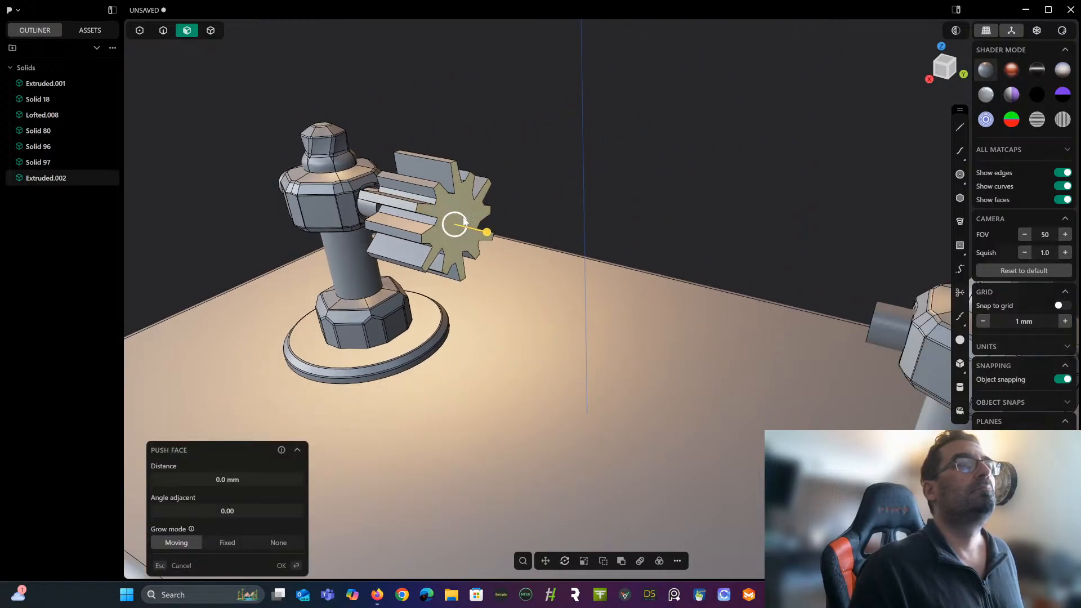
pyautogui.moveTo(485, 232); pyautogui.dragTo(683, 269)
pyautogui.moveTo(639, 224); pyautogui.dragTo(532, 231, button='middle')
pyautogui.press('Return')
pyautogui.click(558, 253)
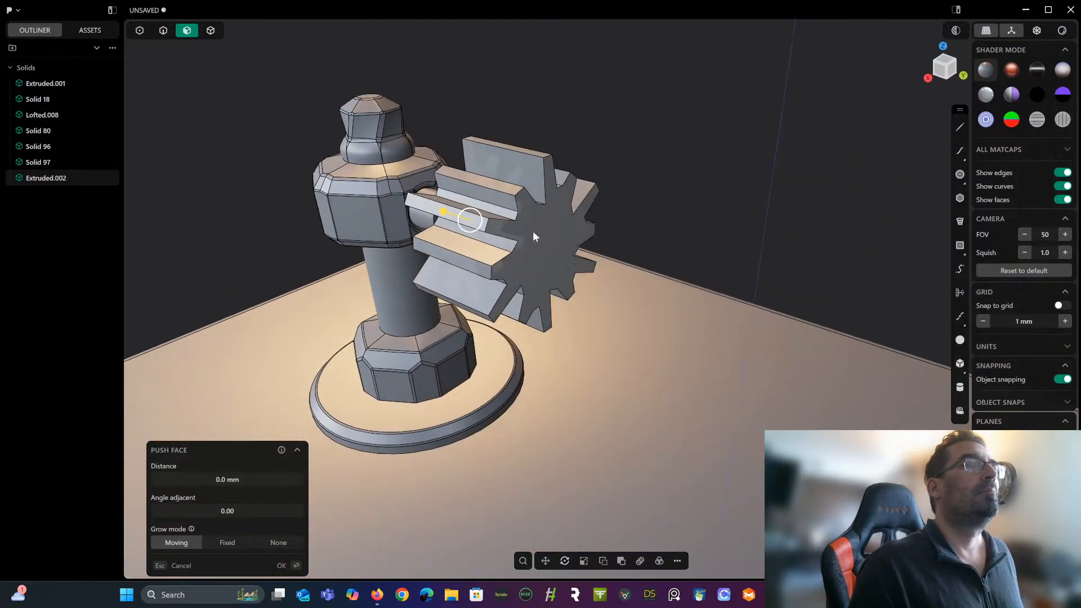
pyautogui.moveTo(568, 246); pyautogui.dragTo(866, 263)
pyautogui.press('Return')
# Push the toothed body's near end face about 11.09 mm towards the near post's shaft.
pyautogui.moveTo(674, 263); pyautogui.dragTo(788, 257, button='middle')
pyautogui.keyDown('shift'); pyautogui.moveTo(715, 237); pyautogui.dragTo(746, 214, button='middle'); pyautogui.keyUp('shift')
pyautogui.click(607, 266)
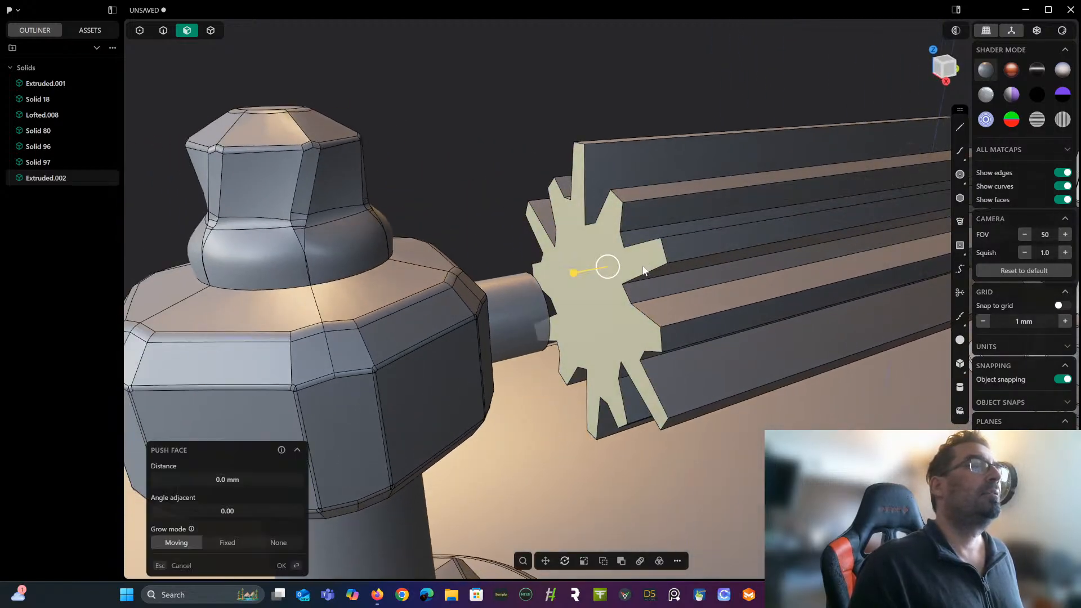
pyautogui.moveTo(635, 267); pyautogui.dragTo(608, 279, button='middle')
pyautogui.moveTo(586, 259); pyautogui.dragTo(519, 277)
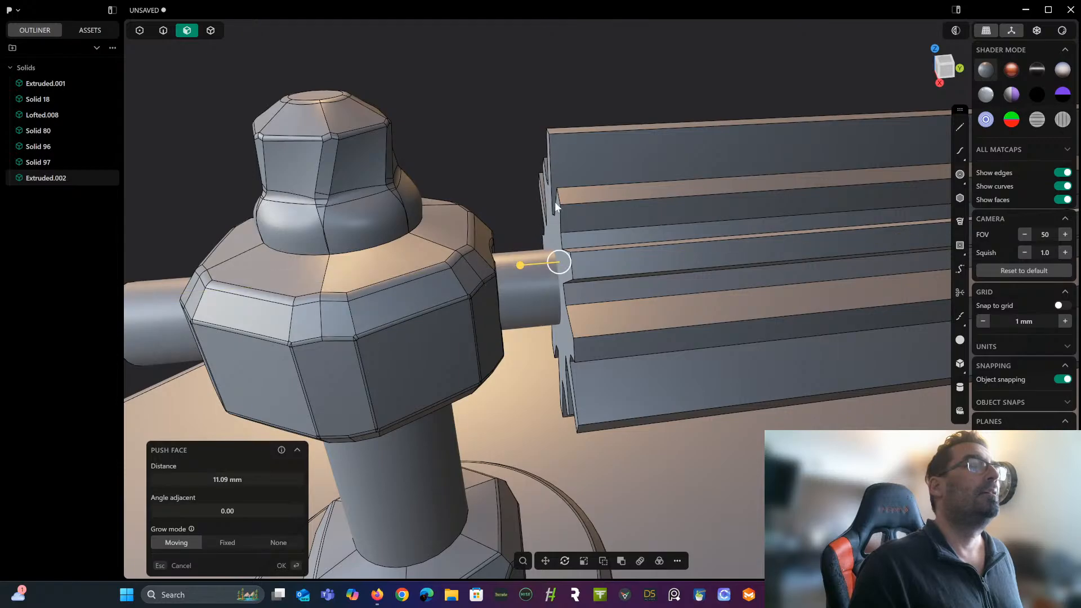
pyautogui.press('Return')
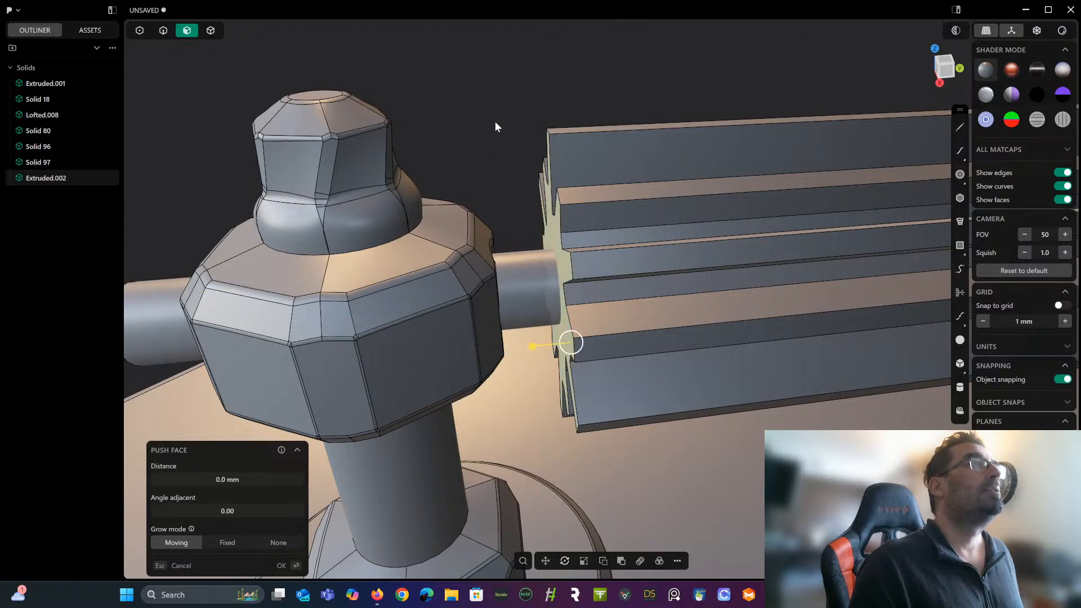
# Leave Push Face, set the selection type to edges and deselect the toothed body's end face.
pyautogui.click(166, 32)
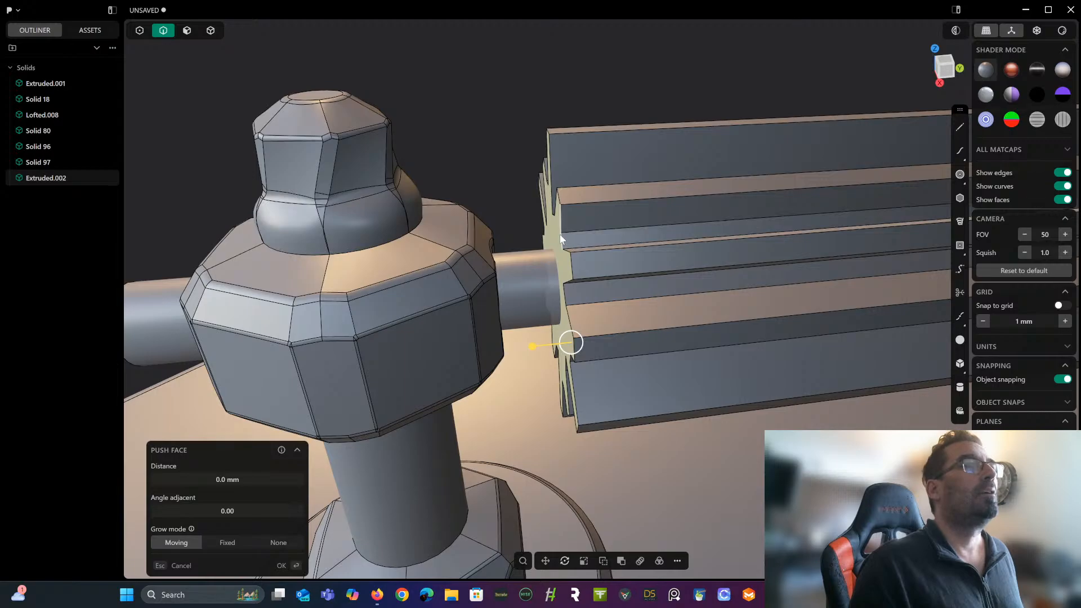
pyautogui.press('Escape')
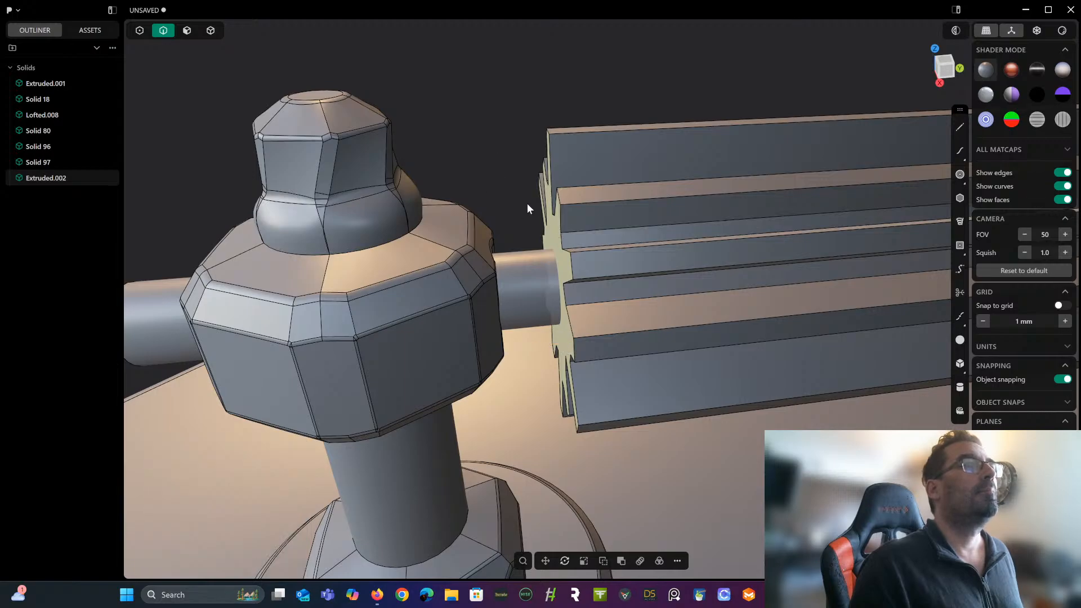
pyautogui.keyDown('shift'); pyautogui.click(562, 244); pyautogui.keyUp('shift')
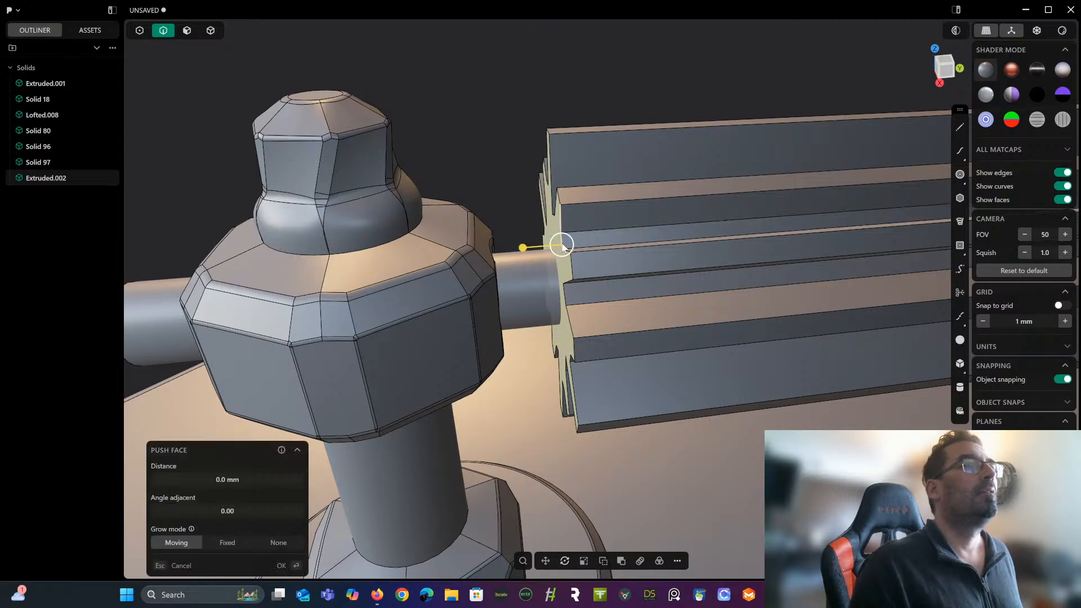
pyautogui.click(506, 110)
pyautogui.moveTo(499, 101); pyautogui.dragTo(509, 78, button='middle')
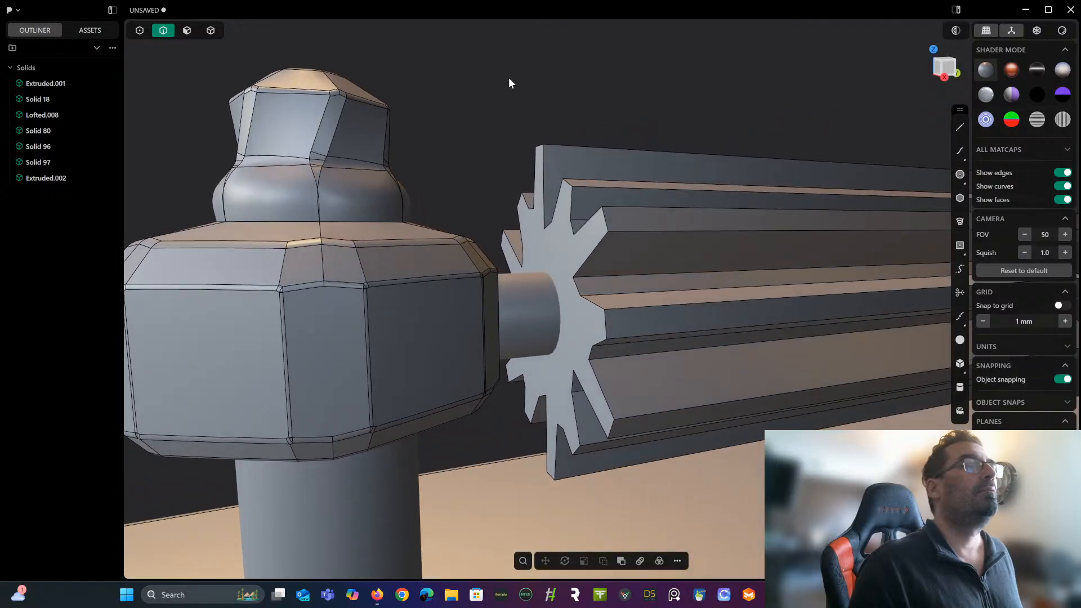
pyautogui.moveTo(550, 110); pyautogui.dragTo(539, 115, button='middle')
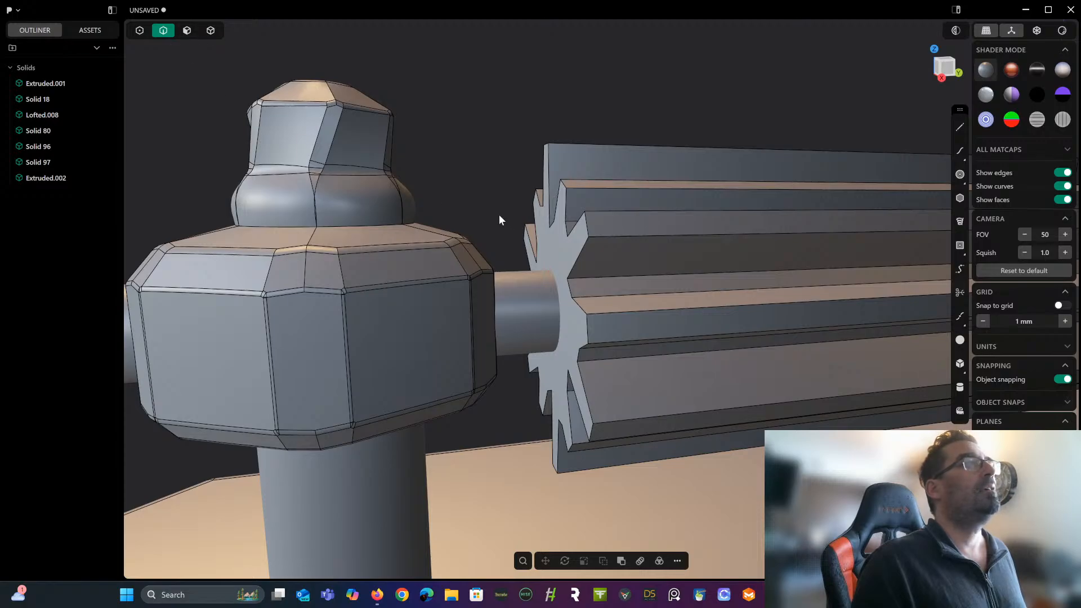
# Turn on X-ray mode and draw a circle slightly larger than the shaft, centred on it at the toothed body's near end face.
pyautogui.click(959, 174)
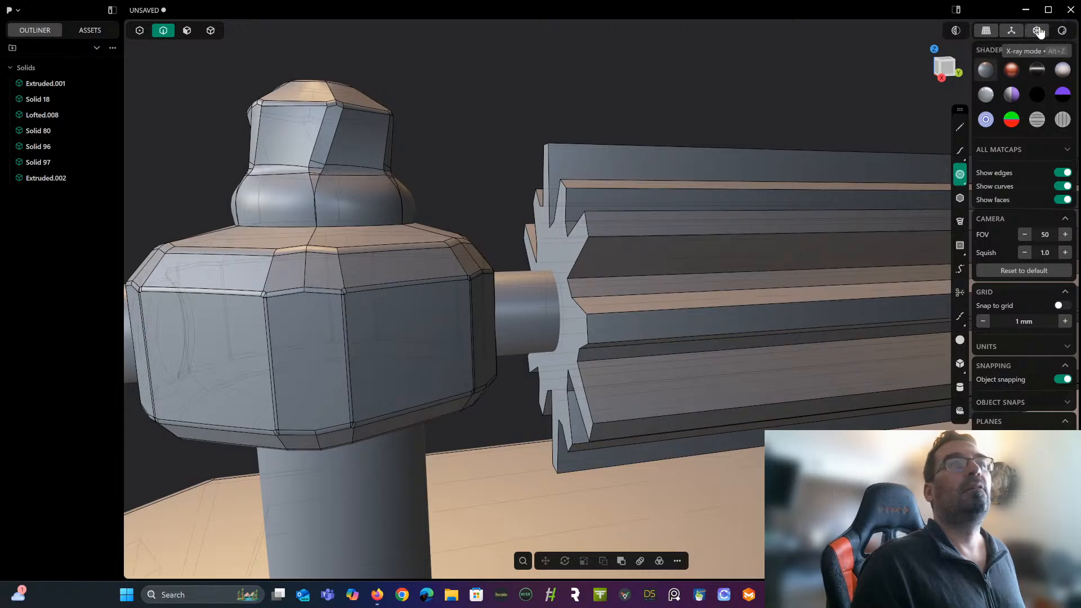
pyautogui.moveTo(669, 266); pyautogui.dragTo(569, 239, button='middle')
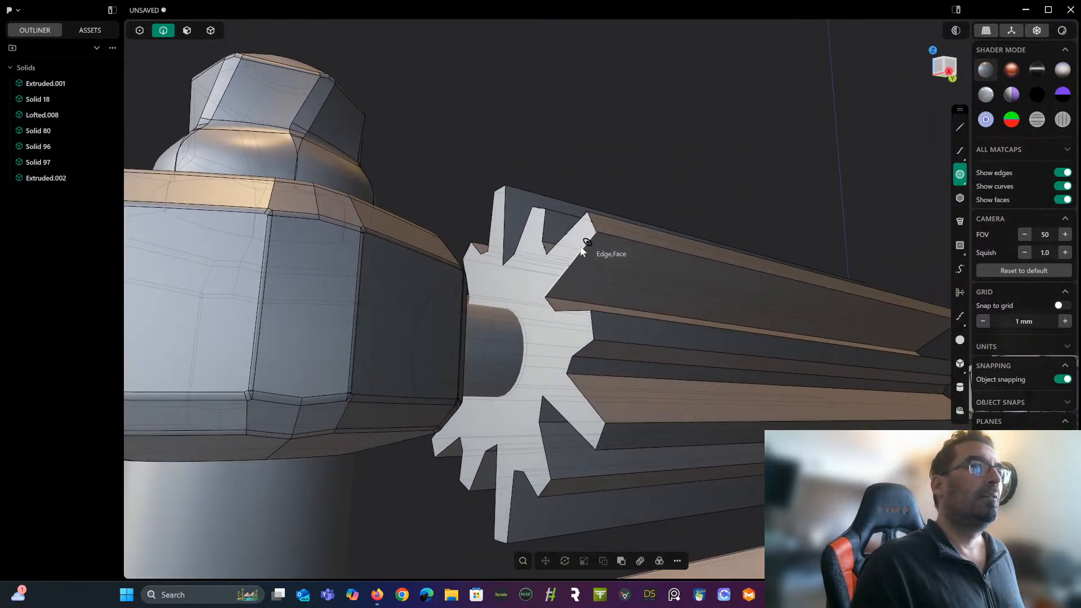
pyautogui.scroll(2, 551, 241)
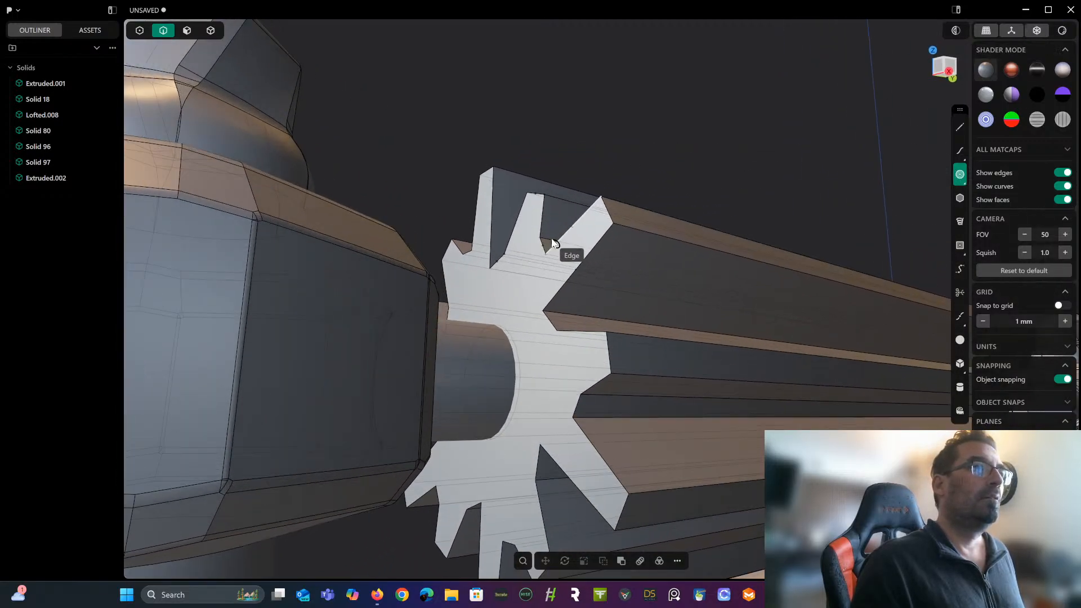
pyautogui.click(486, 383)
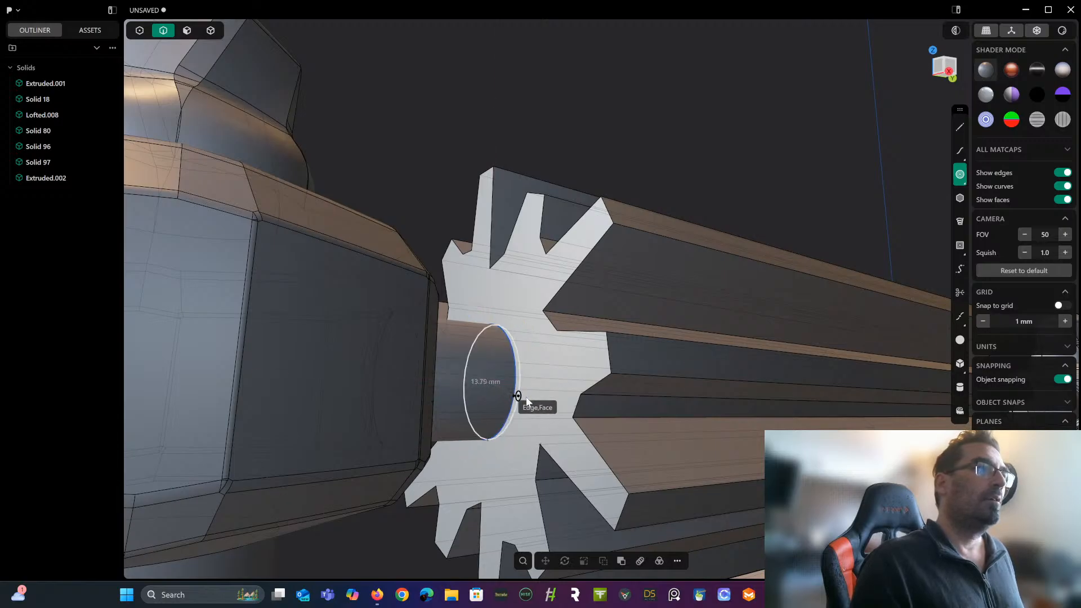
pyautogui.click(528, 395)
pyautogui.moveTo(535, 377); pyautogui.dragTo(536, 242, button='middle')
# Extrude the circle about 2.8 mm towards the near post to form a collar around the shaft.
pyautogui.click(187, 31)
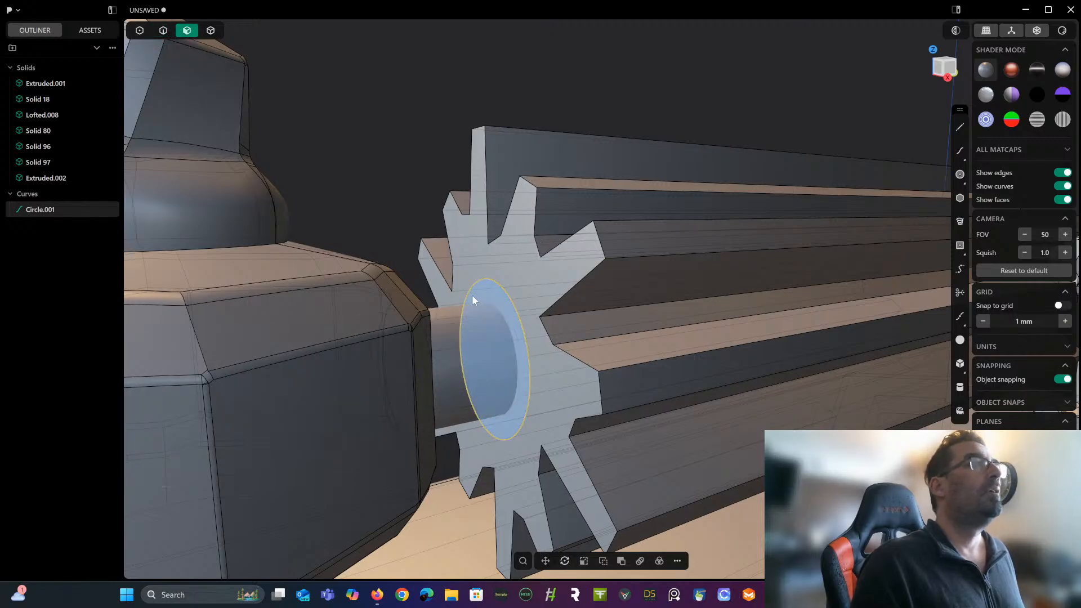
pyautogui.click(483, 292)
pyautogui.press('e')
pyautogui.moveTo(488, 295); pyautogui.dragTo(413, 303)
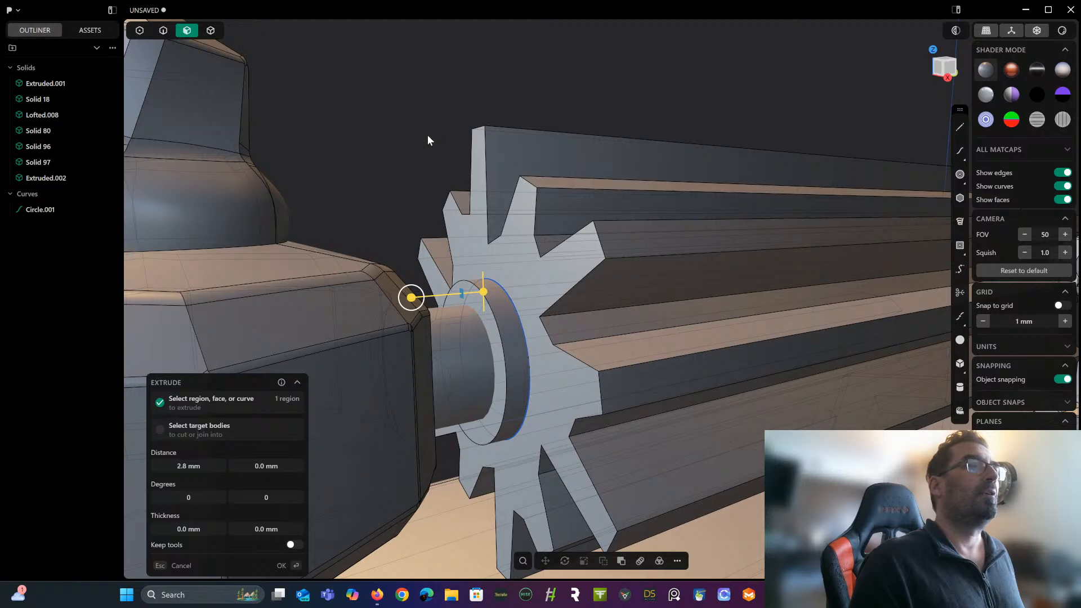
pyautogui.press('Return')
pyautogui.moveTo(428, 134); pyautogui.dragTo(419, 156, button='middle')
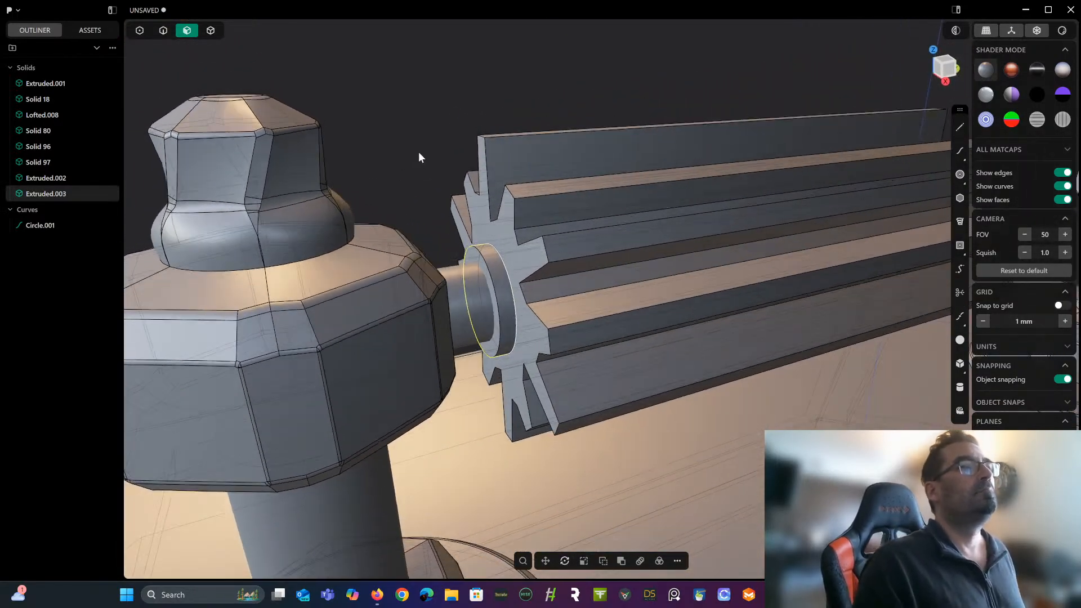
# Bevel the collar's outer rim on the side facing the near post.
pyautogui.click(163, 30)
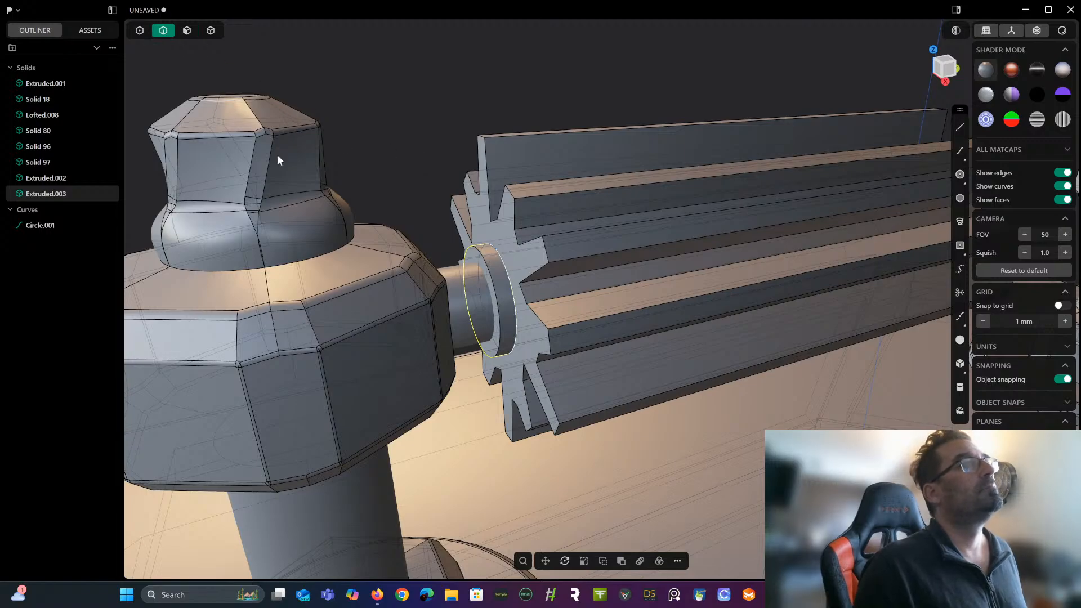
pyautogui.scroll(2, 422, 238)
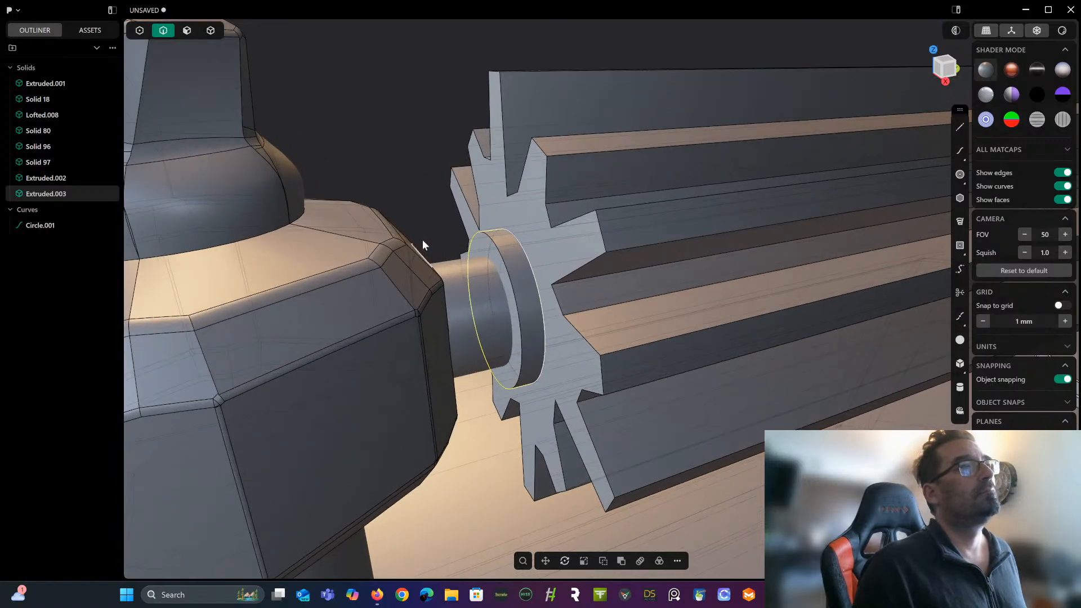
pyautogui.click(489, 236)
pyautogui.press('b')
pyautogui.moveTo(488, 235); pyautogui.dragTo(491, 237)
pyautogui.press('Return')
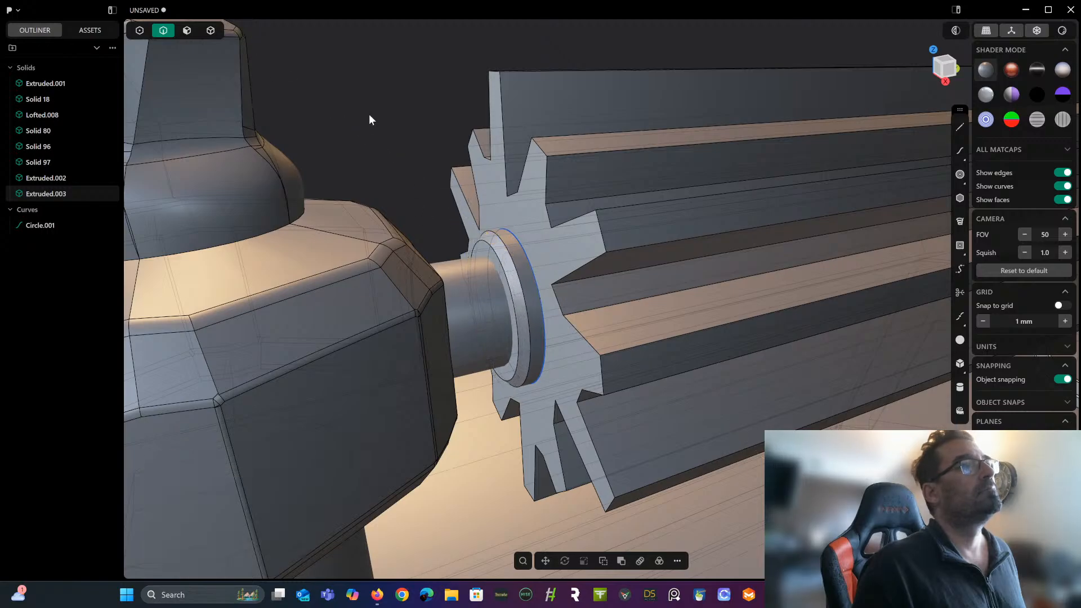
# Set the selection type to solids and select the near post's shaft together with the bevelled collar.
pyautogui.moveTo(369, 114); pyautogui.dragTo(279, 19, button='middle')
pyautogui.click(215, 31)
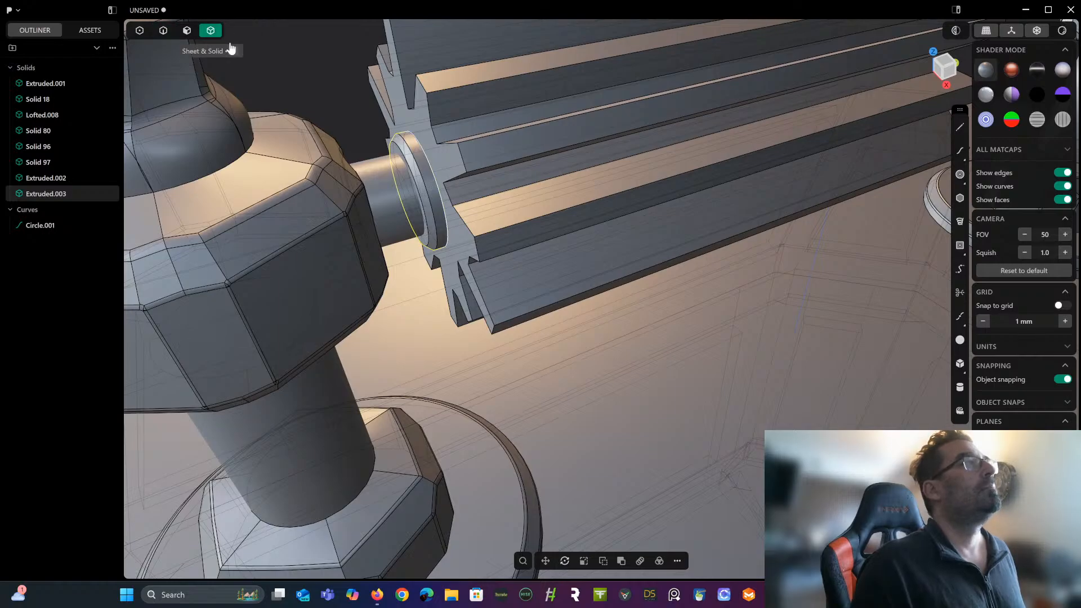
pyautogui.click(396, 195)
pyautogui.keyDown('shift'); pyautogui.click(415, 148); pyautogui.keyUp('shift')
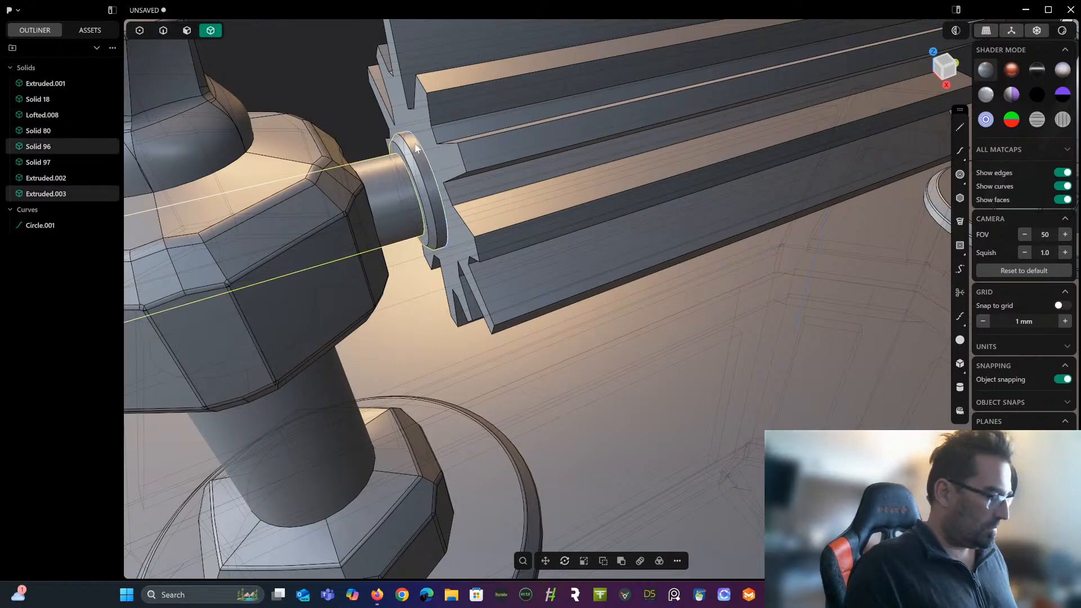
# Try a Boolean union of the near shaft and collar that also takes in the far post's shaft, then undo it.
pyautogui.press('q')
pyautogui.press('q')
pyautogui.scroll(-4, 414, 147)
pyautogui.moveTo(415, 147); pyautogui.dragTo(197, 161, button='middle')
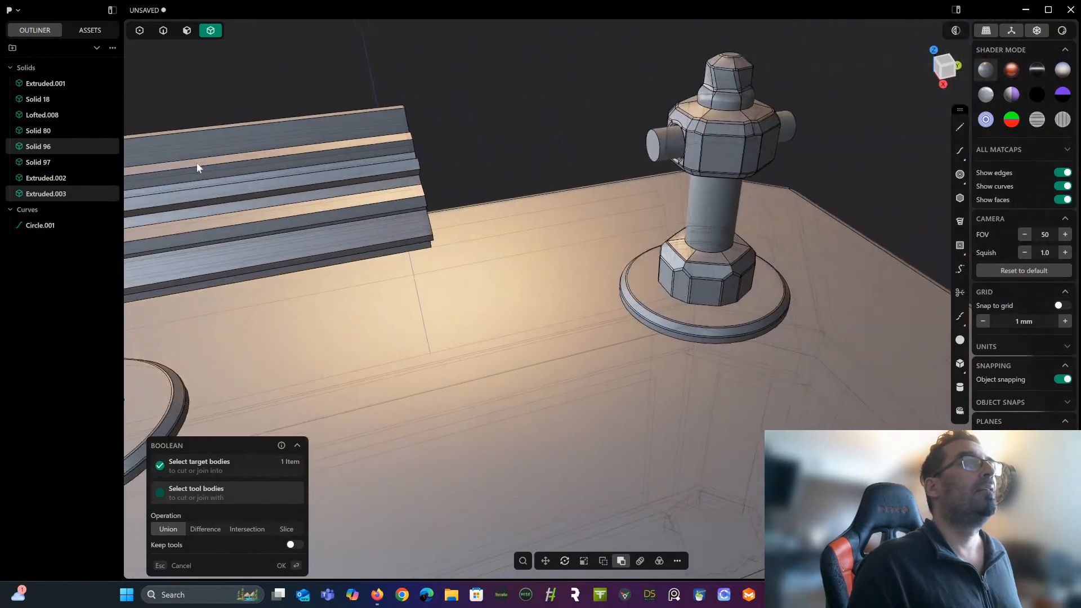
pyautogui.click(785, 131)
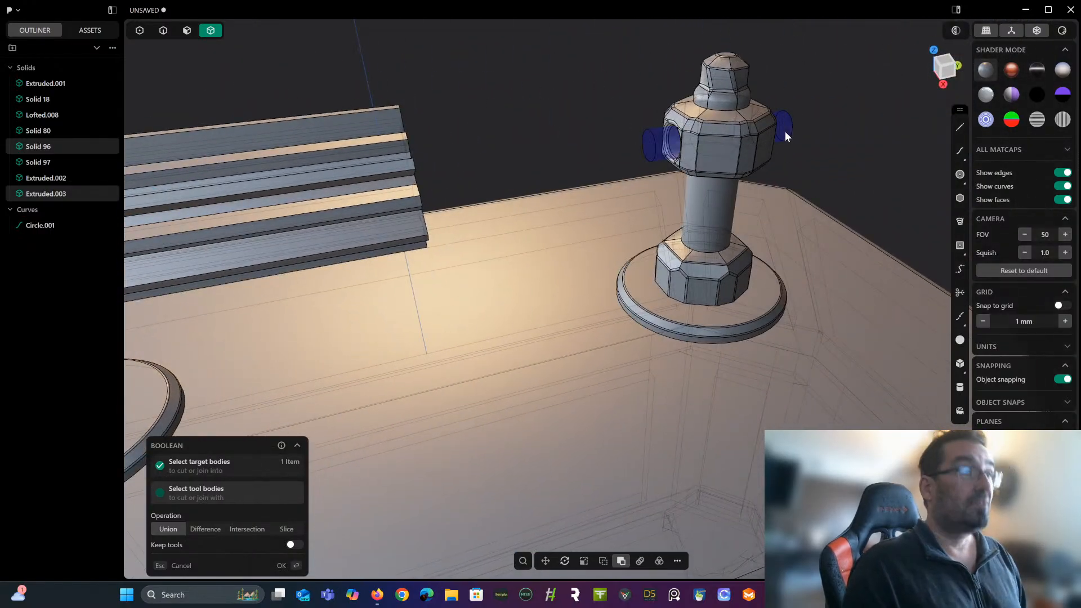
pyautogui.press('Return')
pyautogui.scroll(-5, 475, 172)
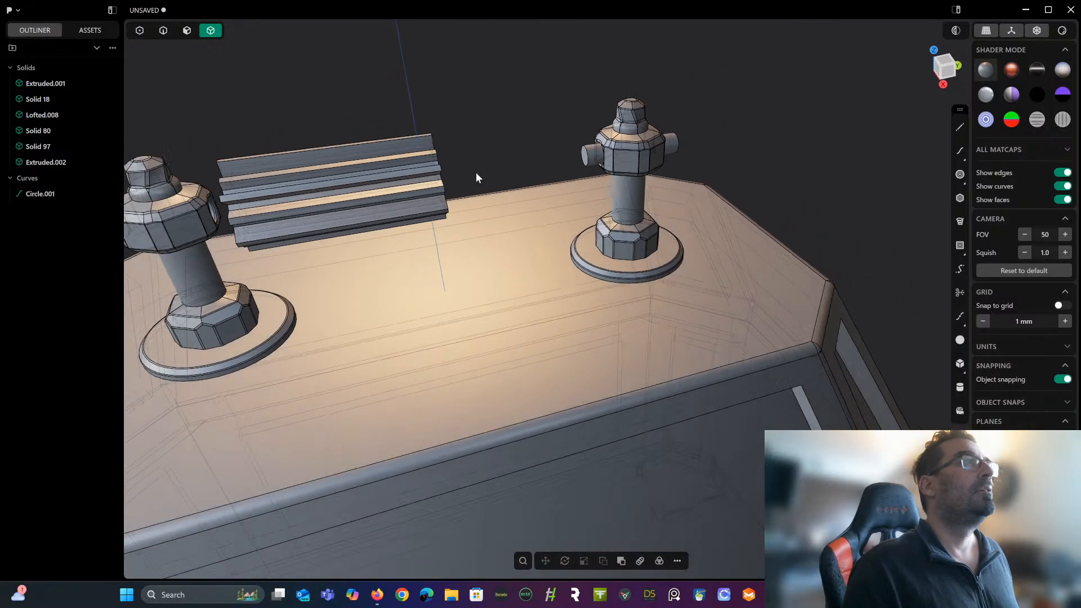
pyautogui.keyDown('shift'); pyautogui.moveTo(475, 172); pyautogui.dragTo(565, 163, button='middle'); pyautogui.keyUp('shift')
pyautogui.hotkey('ctrl', 'z')
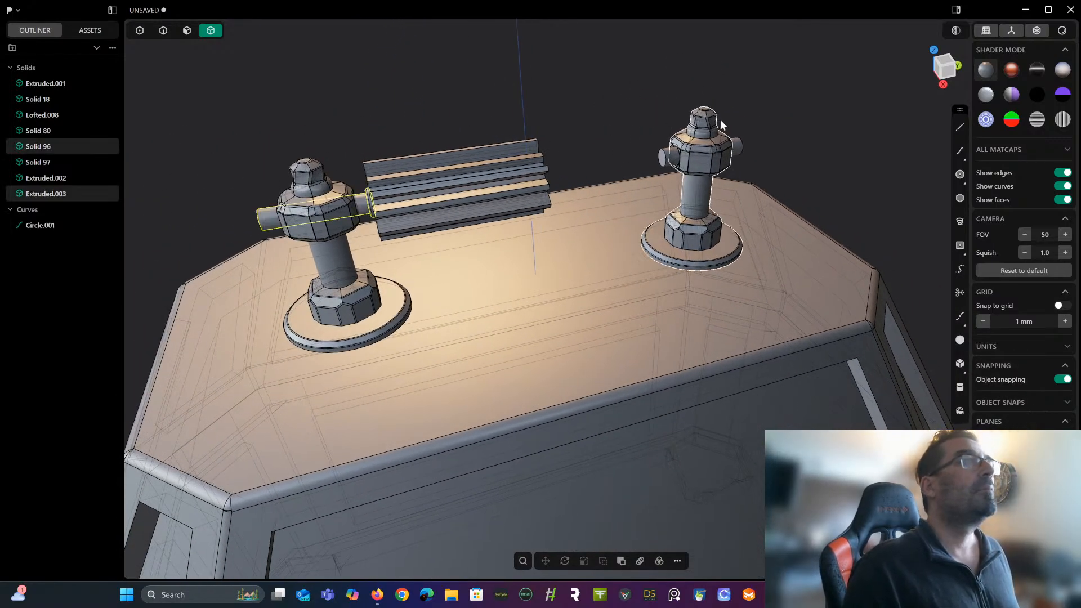
# Join only the near post's shaft and its bevelled collar with a Boolean union.
pyautogui.click(758, 127)
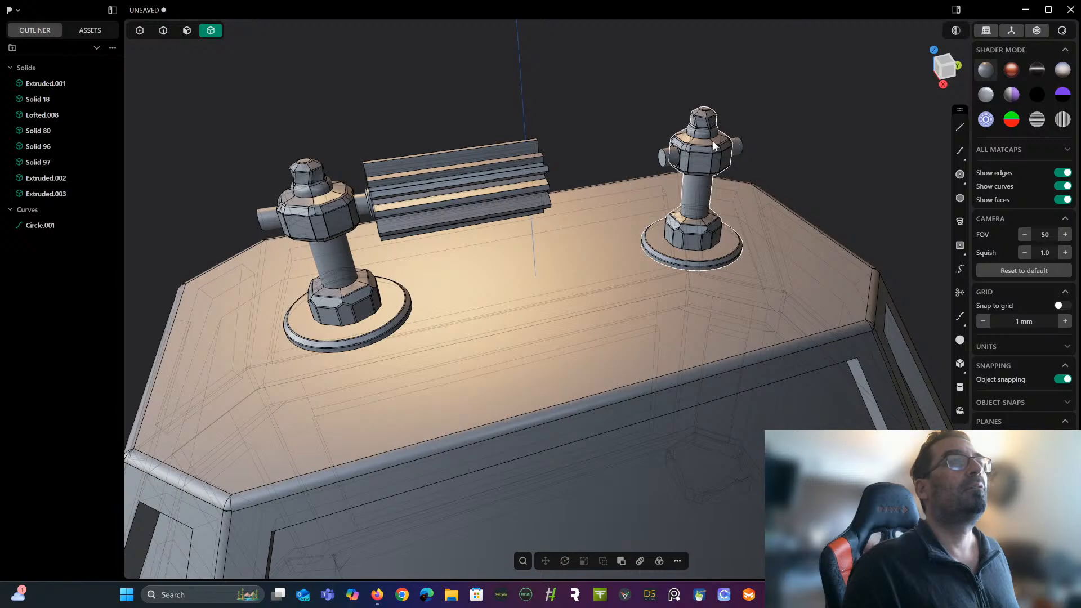
pyautogui.click(362, 208)
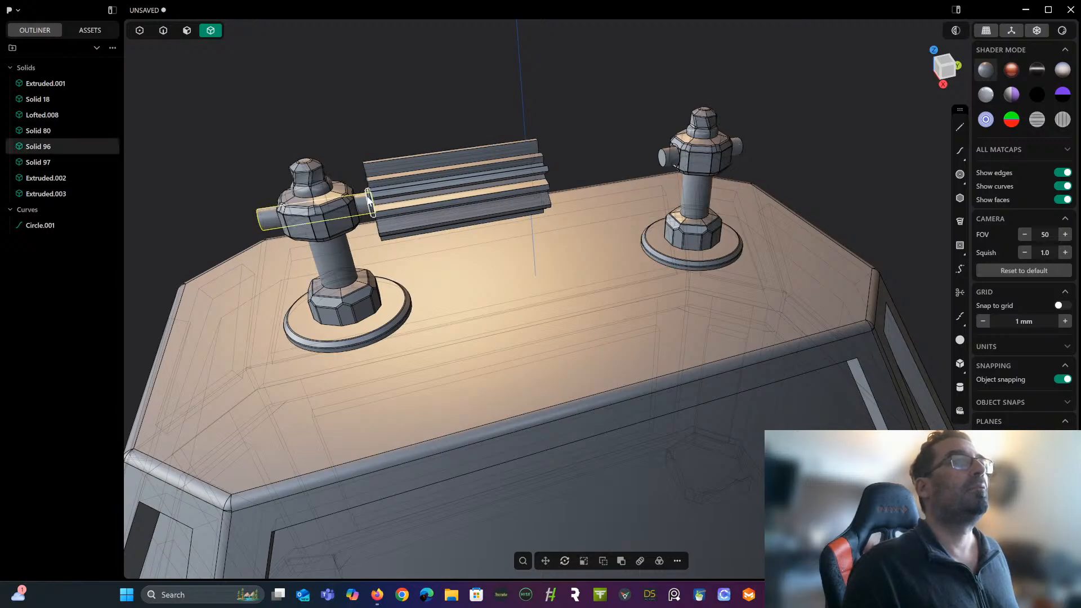
pyautogui.keyDown('shift'); pyautogui.click(368, 198); pyautogui.keyUp('shift')
pyautogui.press('q')
pyautogui.press('q')
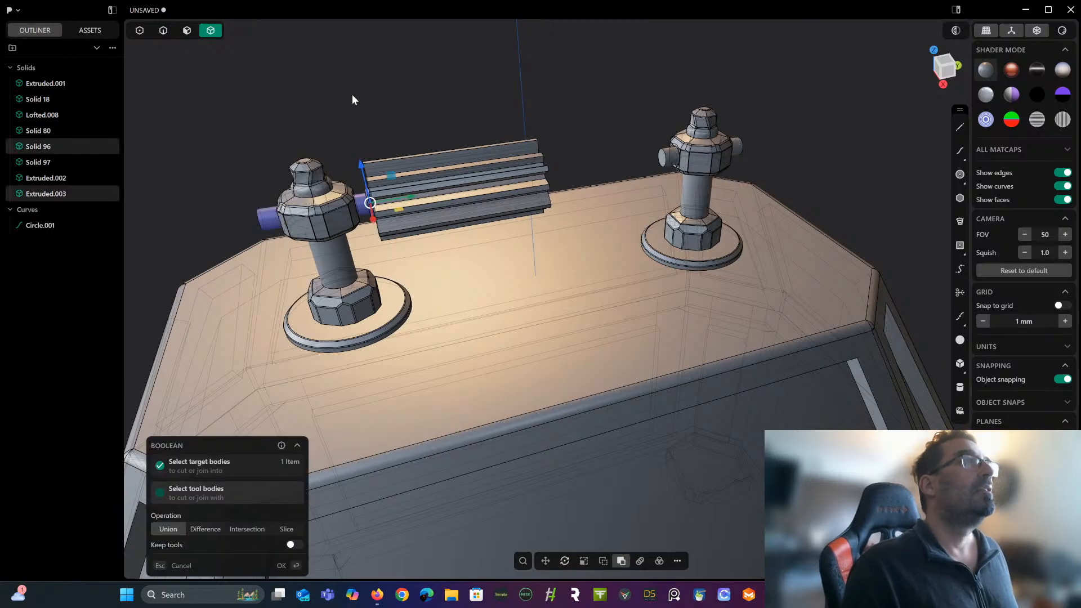
pyautogui.press('Return')
# Delete the far post's shaft.
pyautogui.click(637, 120)
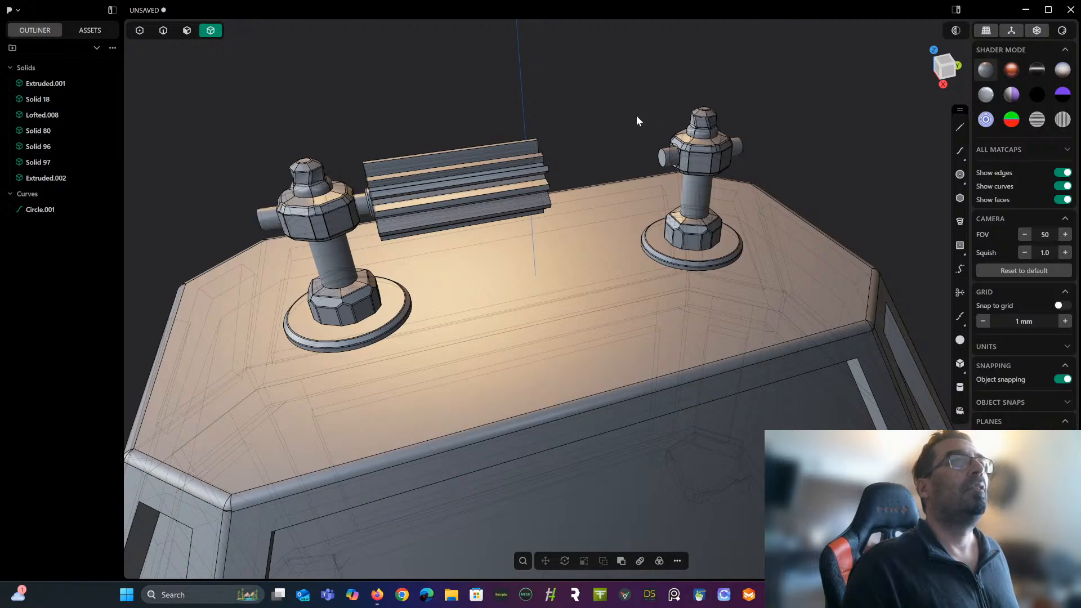
pyautogui.click(668, 157)
pyautogui.press('Delete')
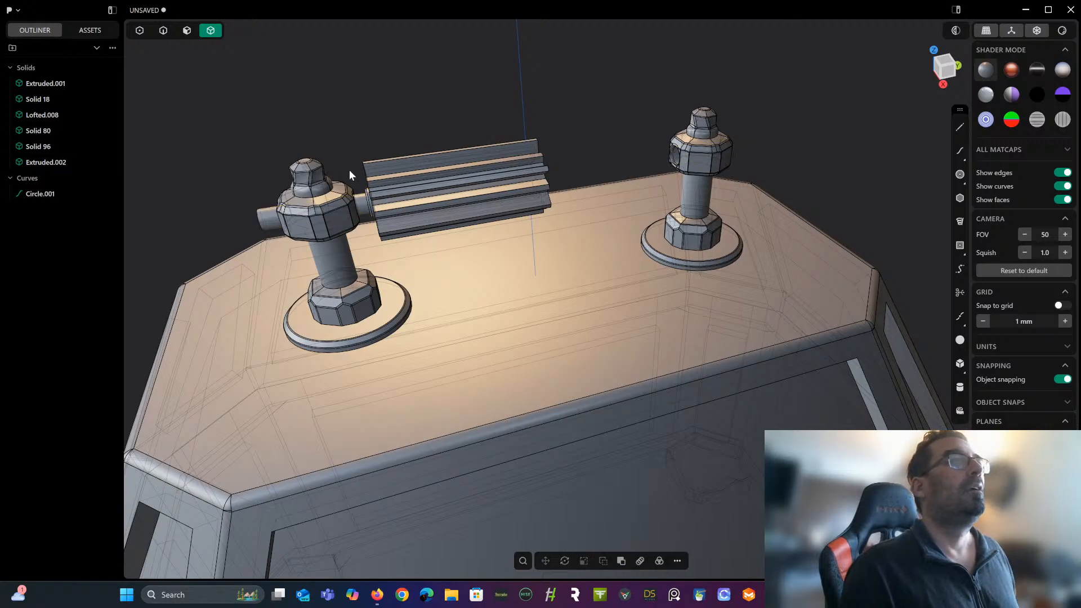
# Mirror the toothed body across the model's centre towards the far post, with Union halves turned on.
pyautogui.click(266, 213)
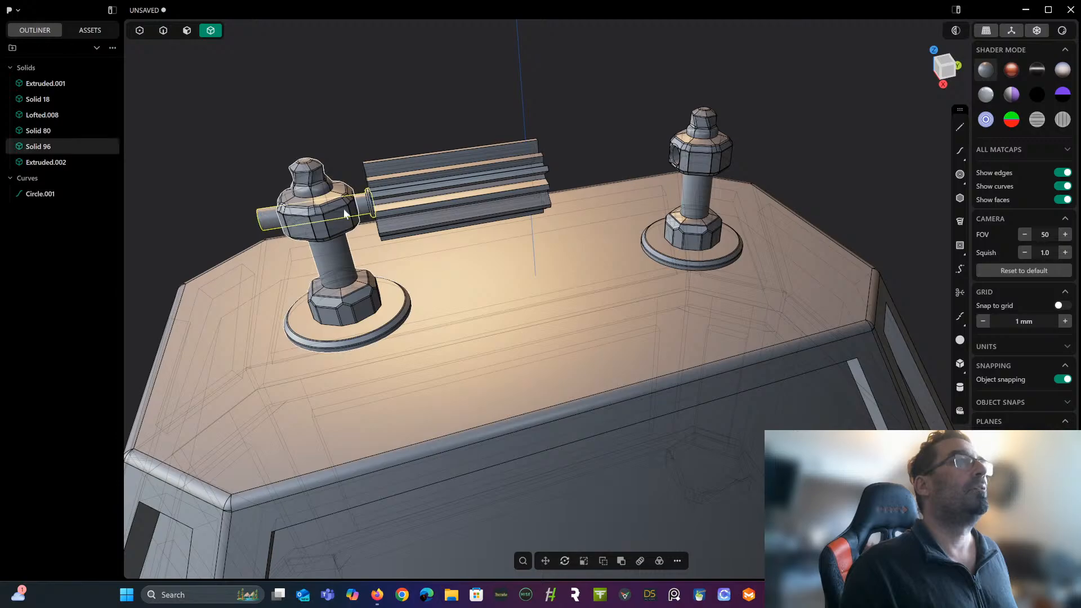
pyautogui.click(427, 188)
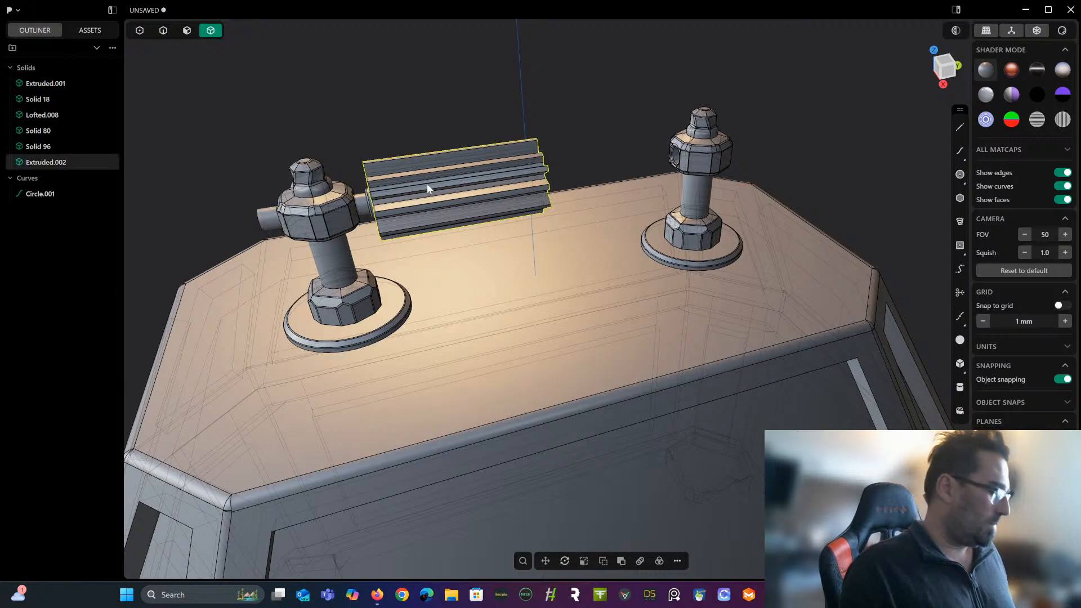
pyautogui.hotkey('alt', 'x')
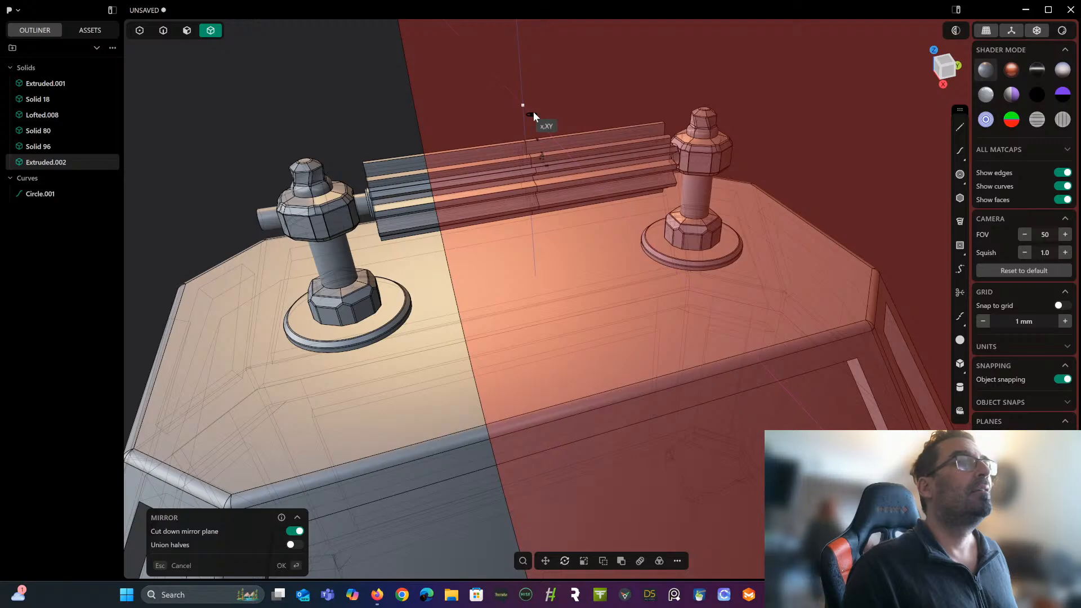
pyautogui.click(293, 544)
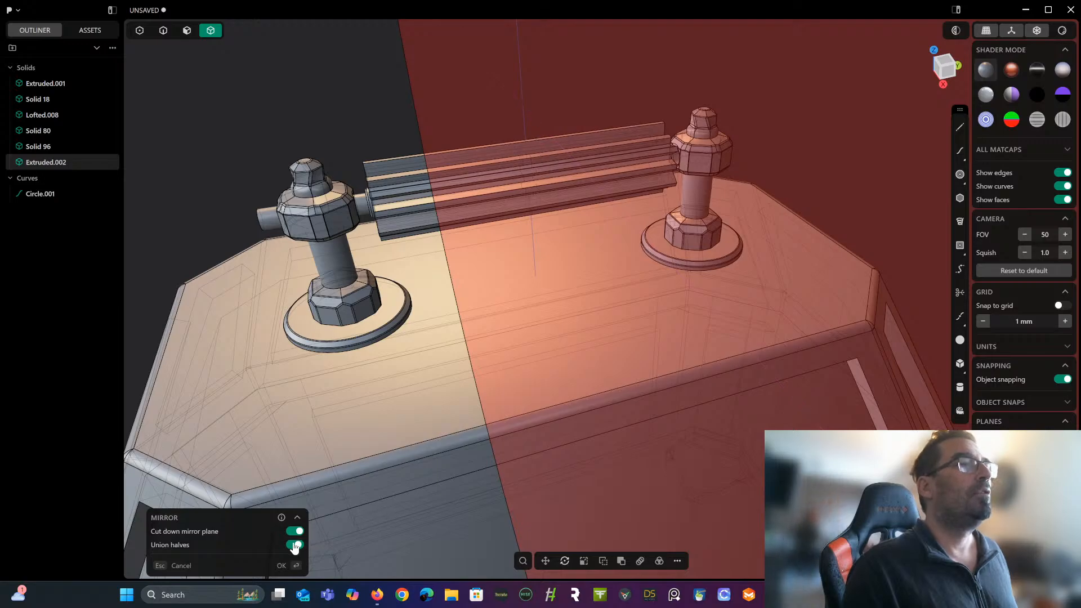
pyautogui.press('Return')
pyautogui.moveTo(484, 319); pyautogui.dragTo(515, 310, button='middle')
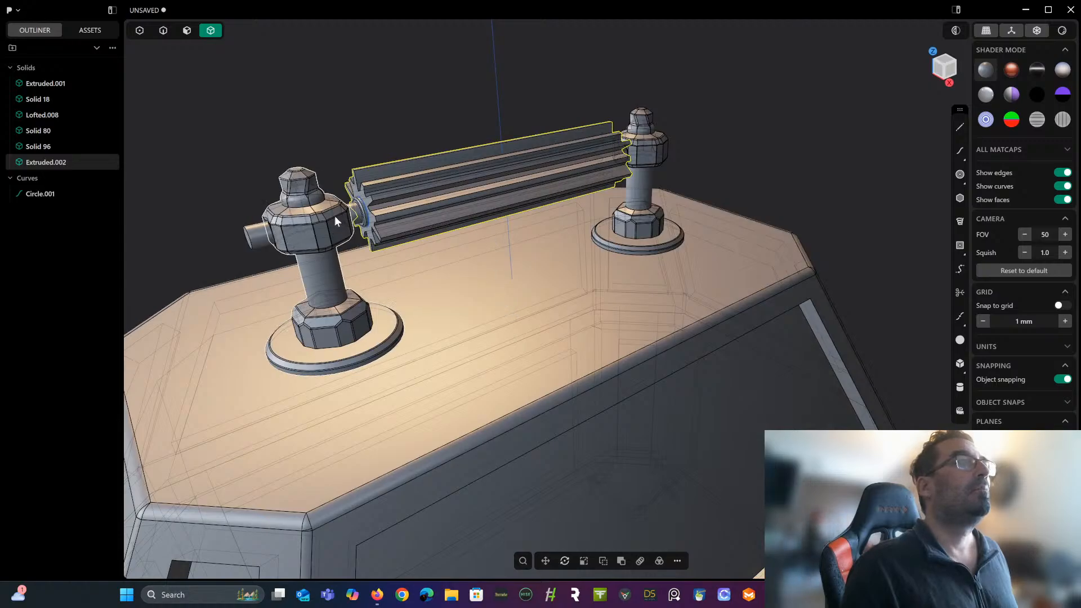
# Mirror the near shaft with its collar across the model's centre onto the far post.
pyautogui.click(256, 237)
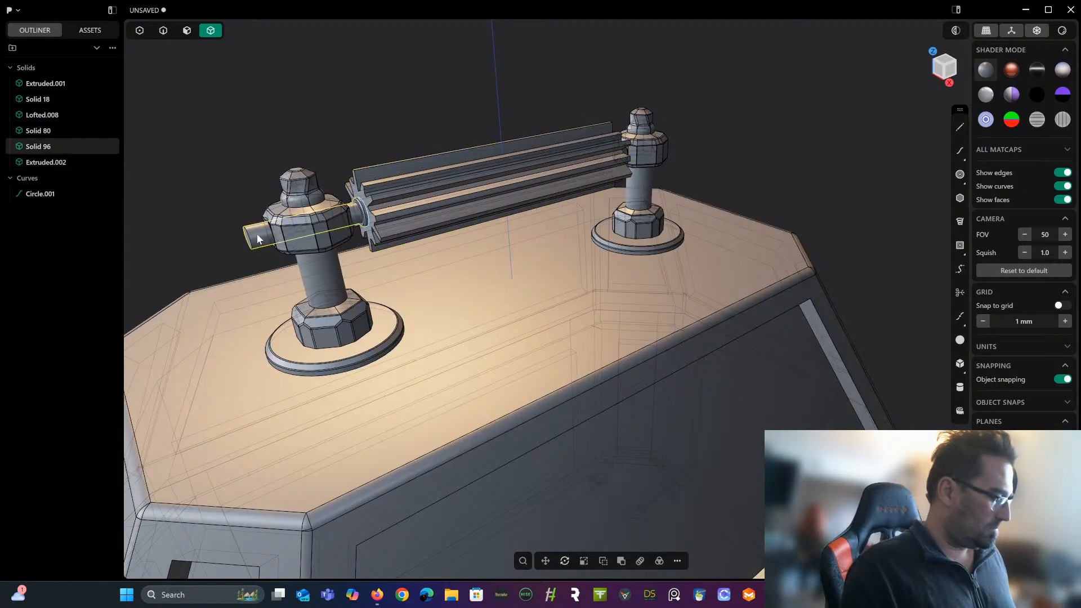
pyautogui.hotkey('alt', 'x')
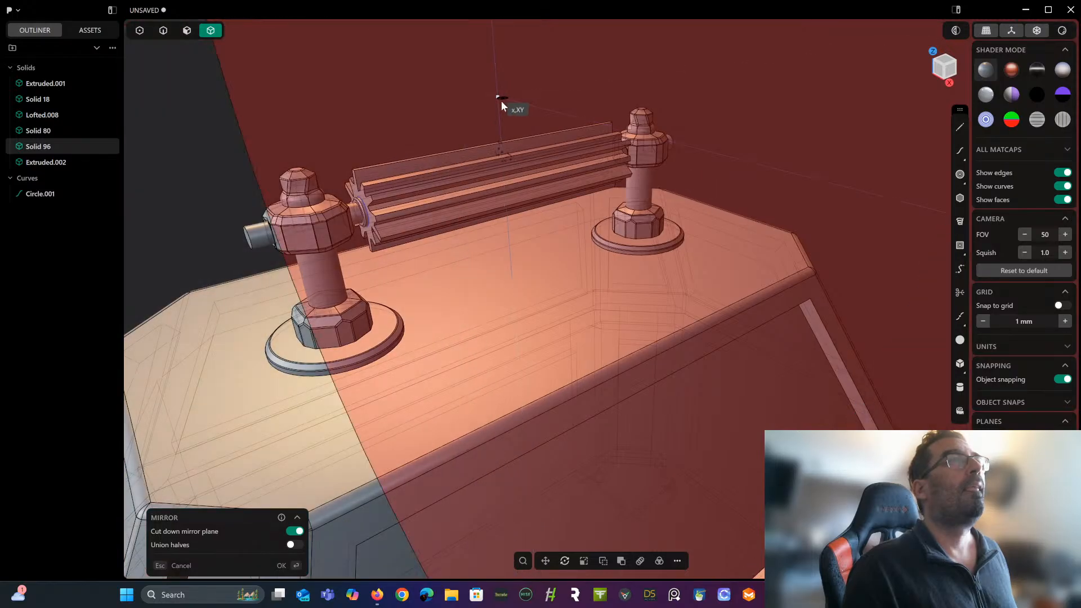
pyautogui.moveTo(501, 97); pyautogui.dragTo(461, 120, button='middle')
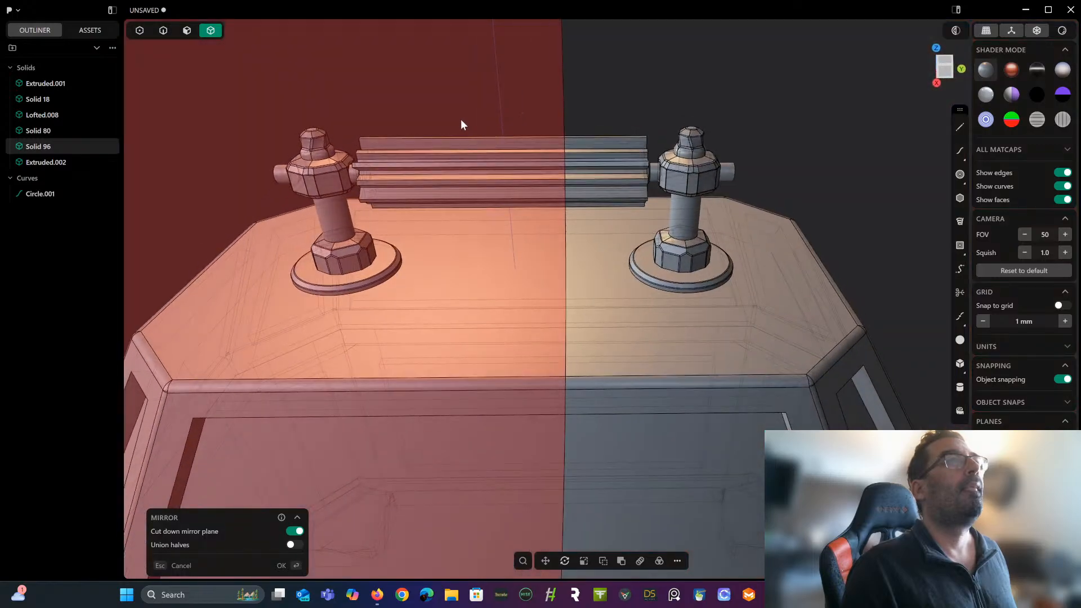
pyautogui.click(563, 89)
# Turn off X-ray mode and review the posts and toothed bar on top of the case.
pyautogui.moveTo(640, 76); pyautogui.dragTo(579, 126, button='middle')
pyautogui.scroll(-5, 630, 86)
pyautogui.scroll(3, 579, 126)
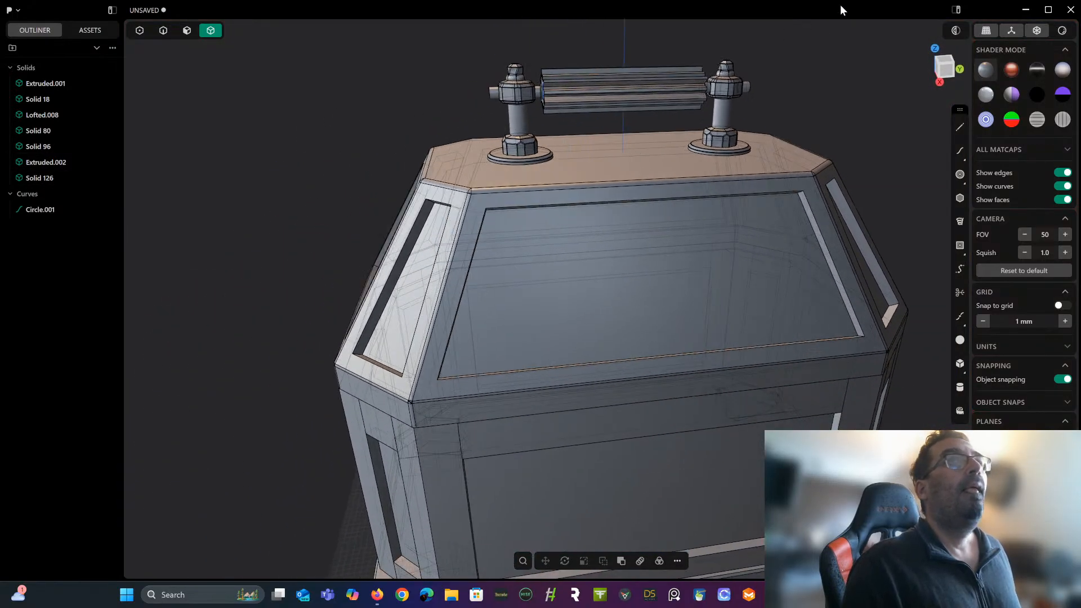
pyautogui.click(1037, 32)
pyautogui.moveTo(787, 78); pyautogui.dragTo(725, 138, button='middle')
pyautogui.scroll(2, 725, 137)
pyautogui.scroll(-3, 726, 136)
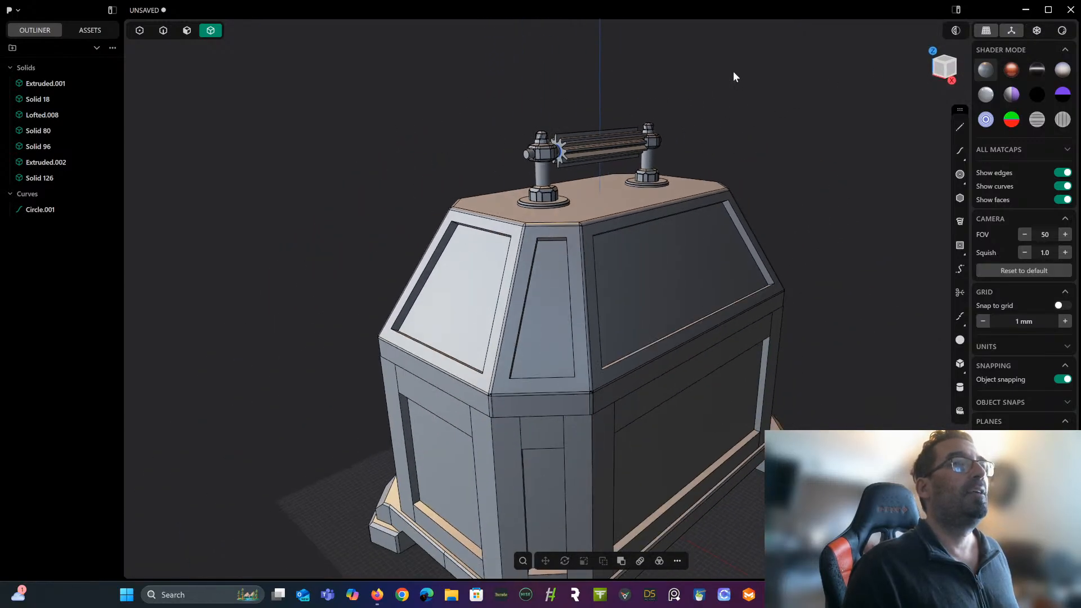
# Delete the whole toothed body between the two posts.
pyautogui.scroll(5, 710, 83)
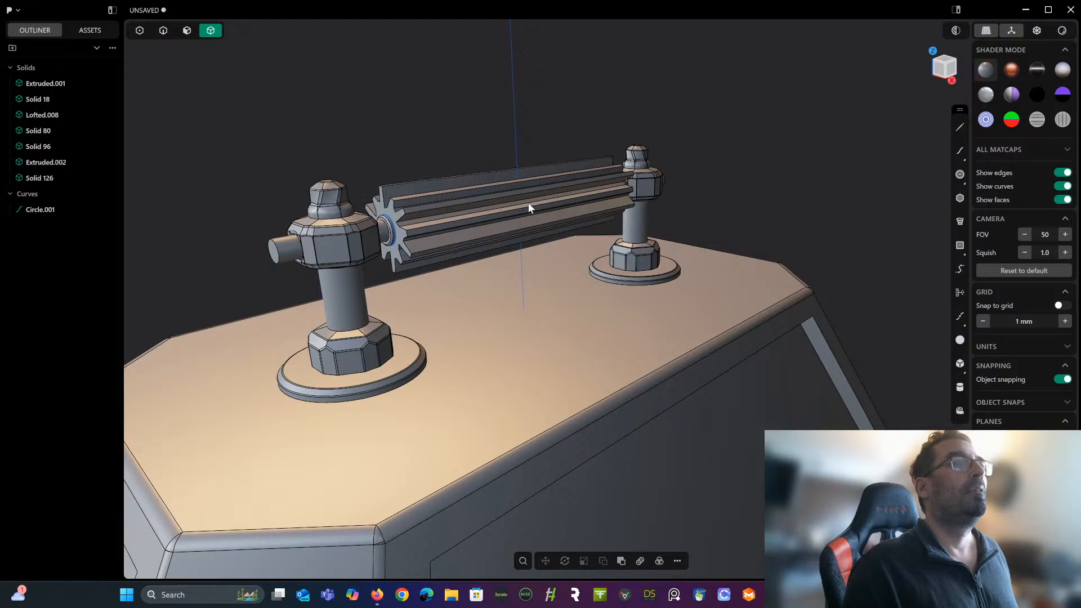
pyautogui.click(528, 201)
pyautogui.press('Delete')
# Delete the leftover circle curve on the near collar's end face.
pyautogui.moveTo(528, 201); pyautogui.dragTo(533, 227, button='middle')
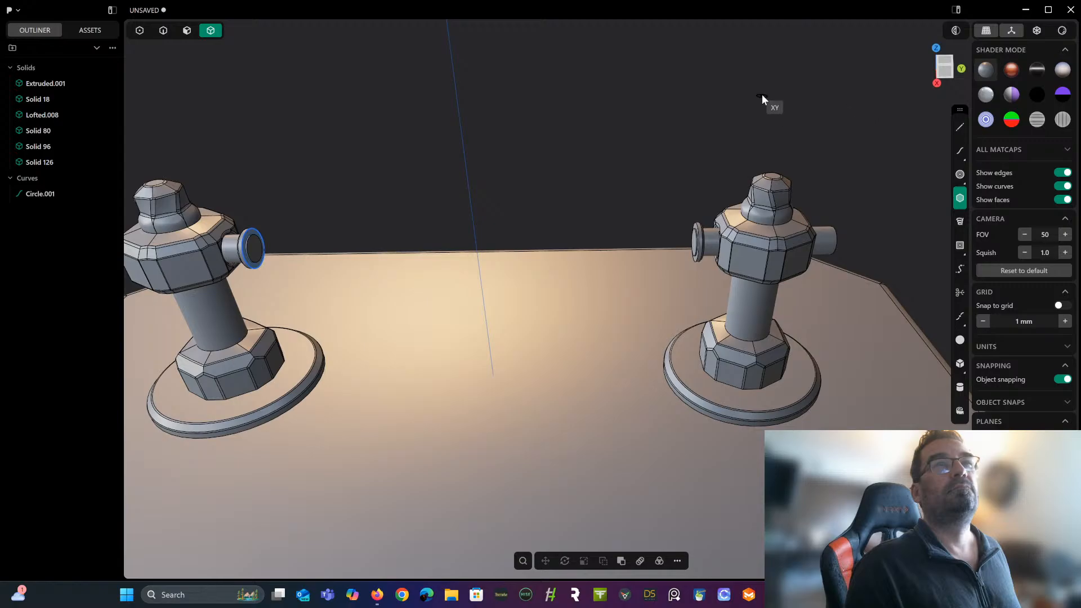
pyautogui.moveTo(762, 93); pyautogui.dragTo(553, 22, button='middle')
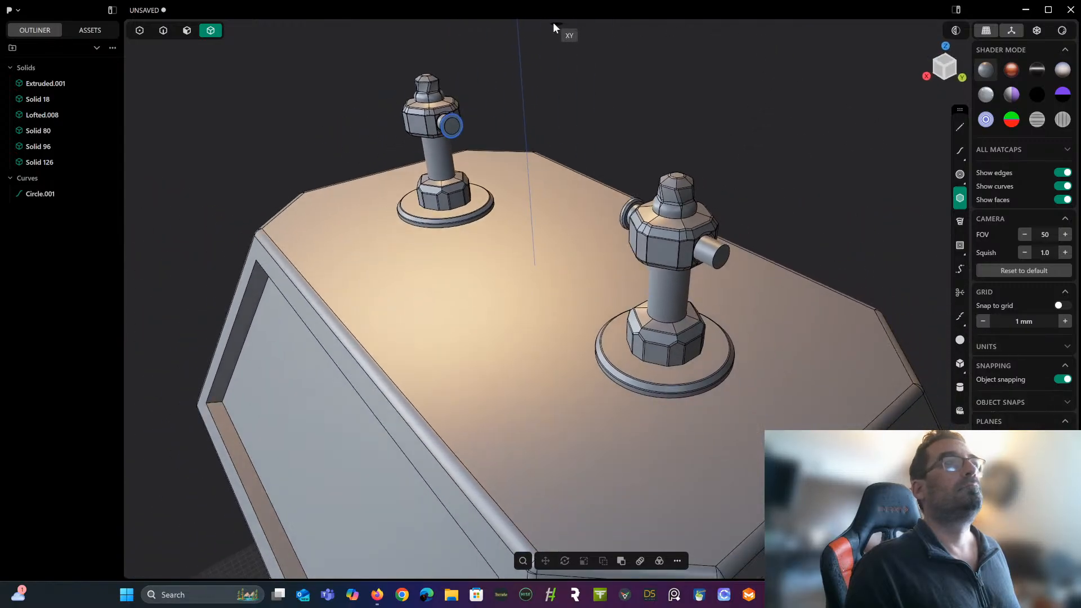
pyautogui.scroll(5, 474, 66)
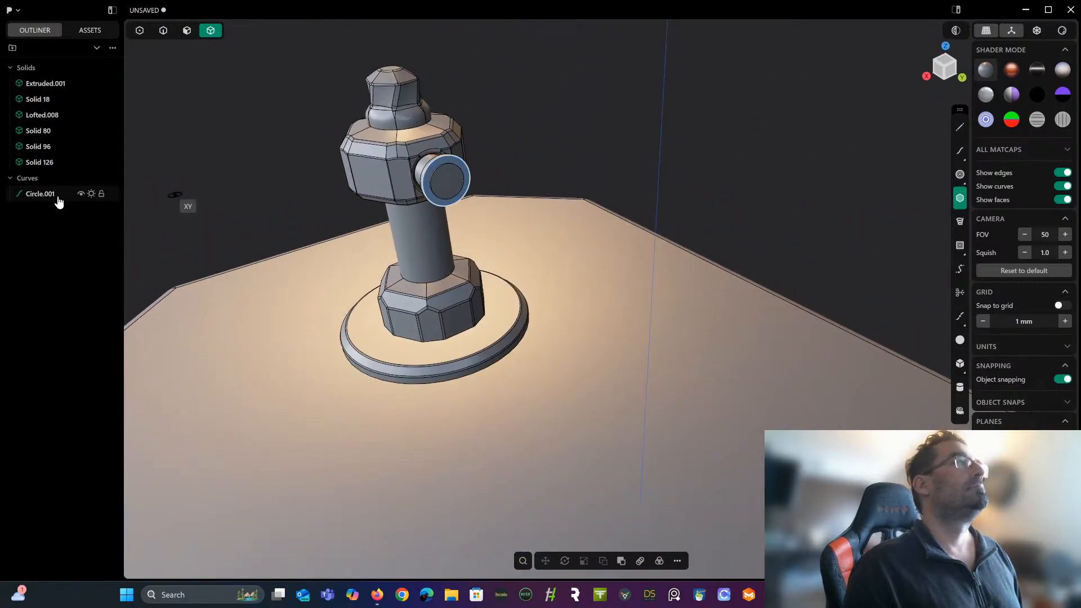
pyautogui.click(59, 195)
pyautogui.press('Delete')
pyautogui.scroll(3, 454, 190)
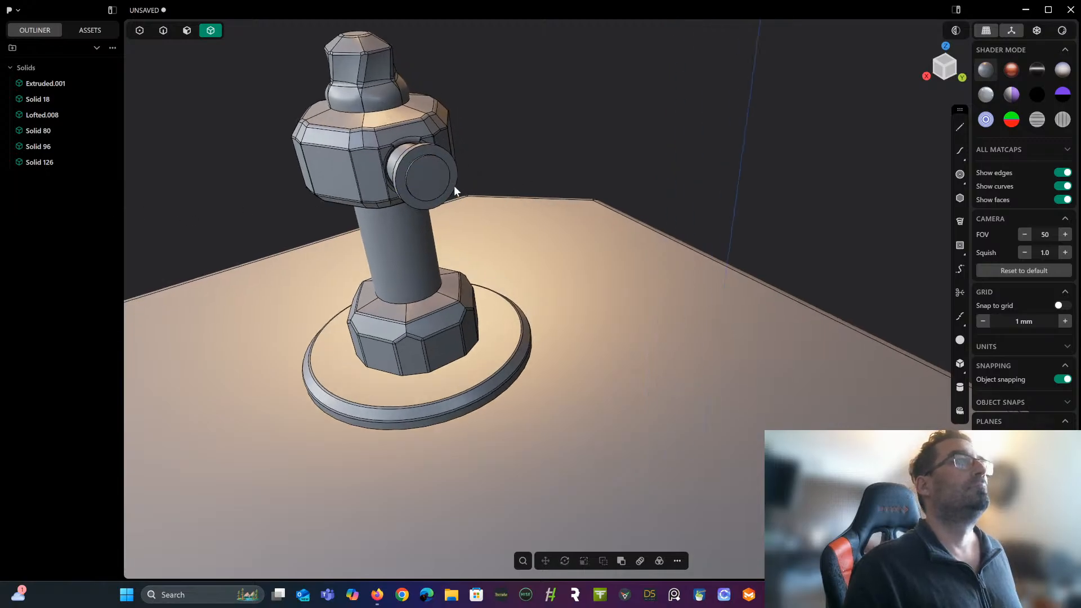
# Draw a hexagon more than twice as wide as the near collar, centred on the collar's end face.
pyautogui.click(959, 199)
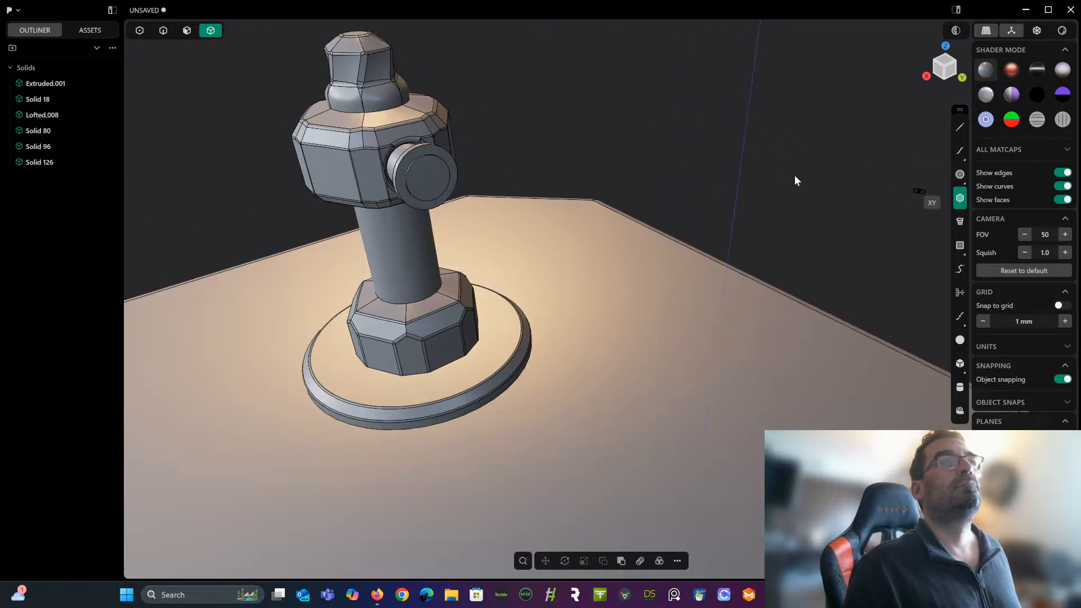
pyautogui.click(431, 180)
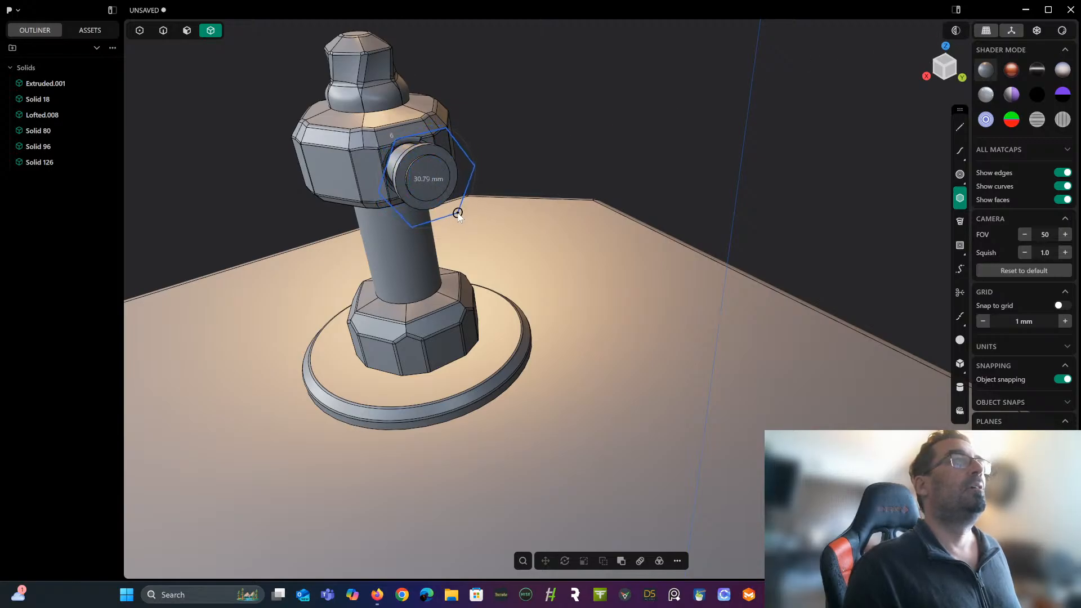
pyautogui.click(478, 234)
pyautogui.moveTo(485, 224); pyautogui.dragTo(521, 171, button='middle')
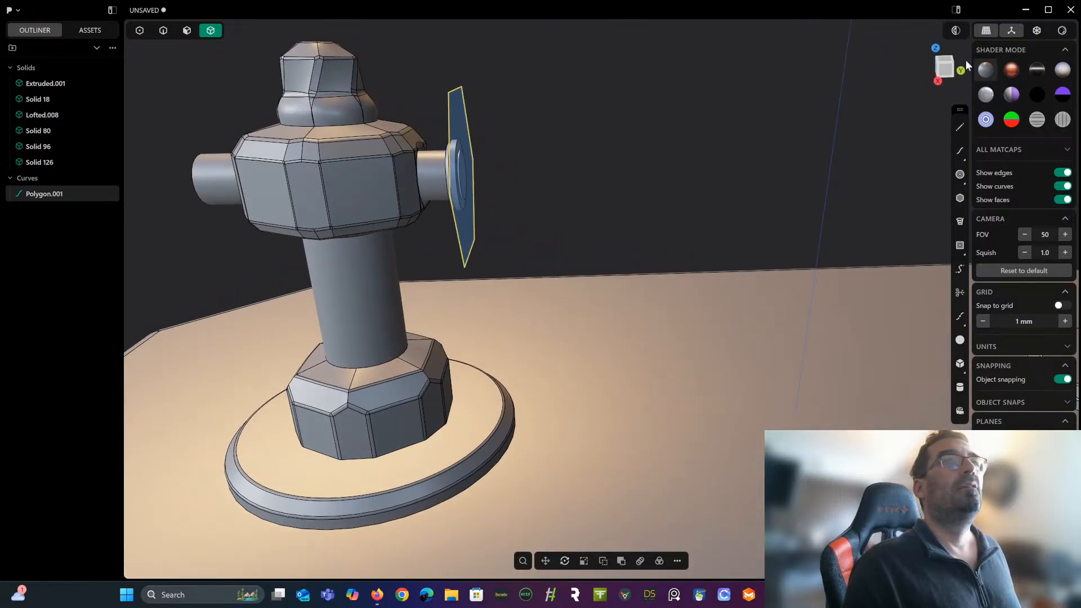
# Duplicate the hexagon in the Right view and move the copy 50.2 mm along Y towards the far post.
pyautogui.click(951, 73)
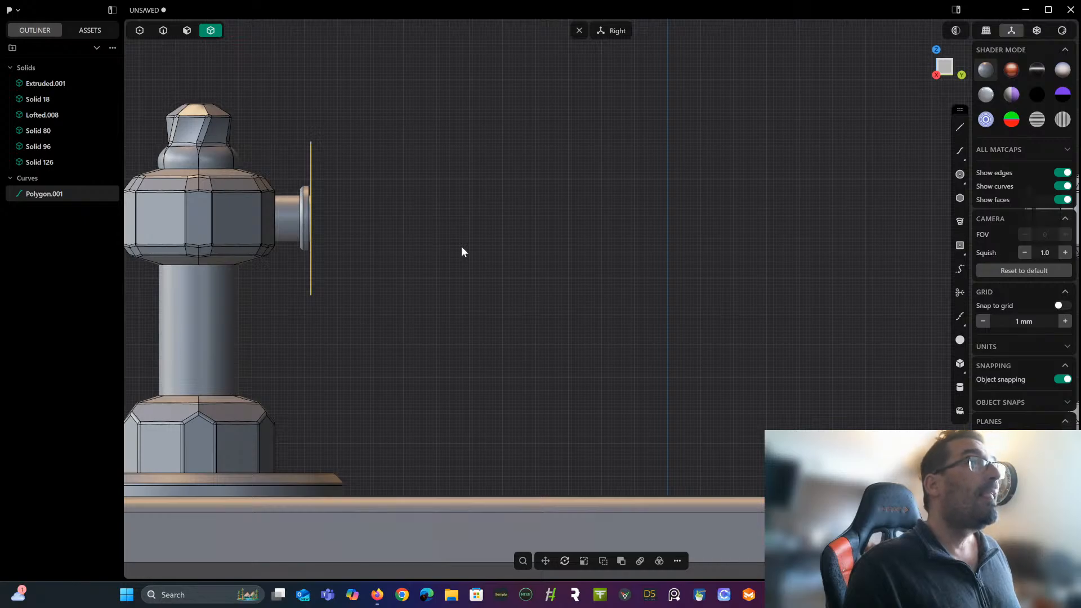
pyautogui.hotkey('ctrl', 'd')
pyautogui.moveTo(353, 219); pyautogui.dragTo(518, 221)
pyautogui.moveTo(518, 221)
pyautogui.mouseDown(button='middle')
pyautogui.moveTo(535, 195)
pyautogui.moveTo(545, 200)
pyautogui.moveTo(508, 225)
pyautogui.mouseUp(button='middle')
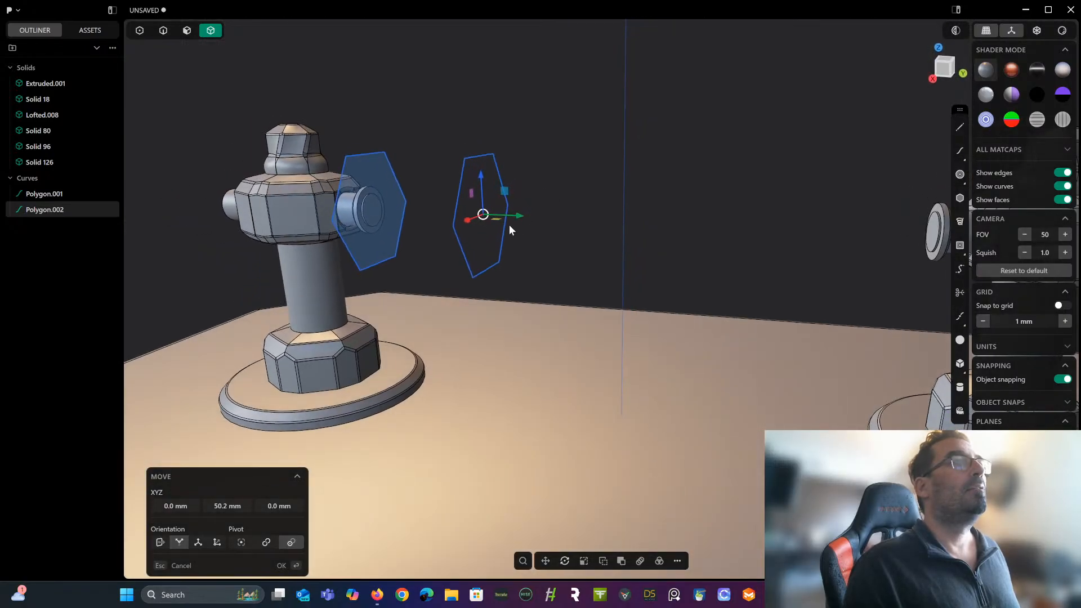
pyautogui.click(633, 148)
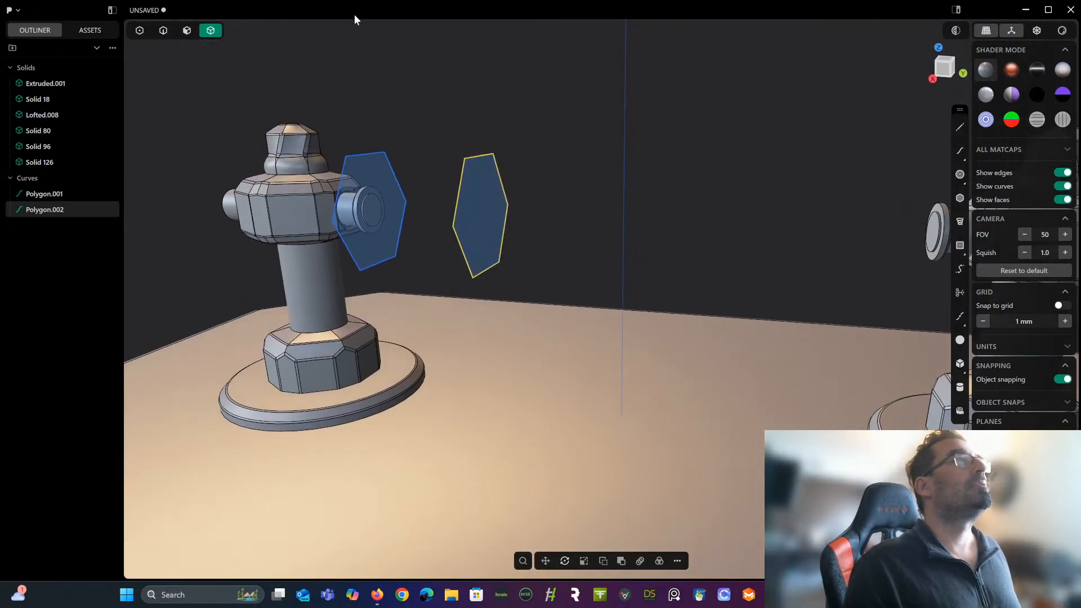
# Delete the hexagon copy standing between the posts.
pyautogui.click(187, 31)
pyautogui.click(163, 30)
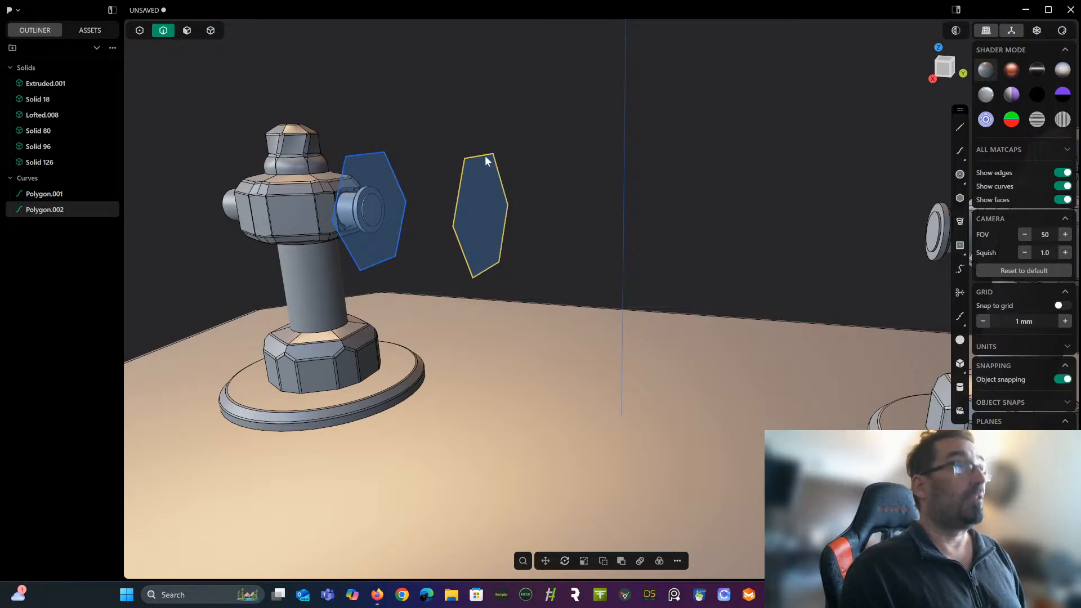
pyautogui.press('Delete')
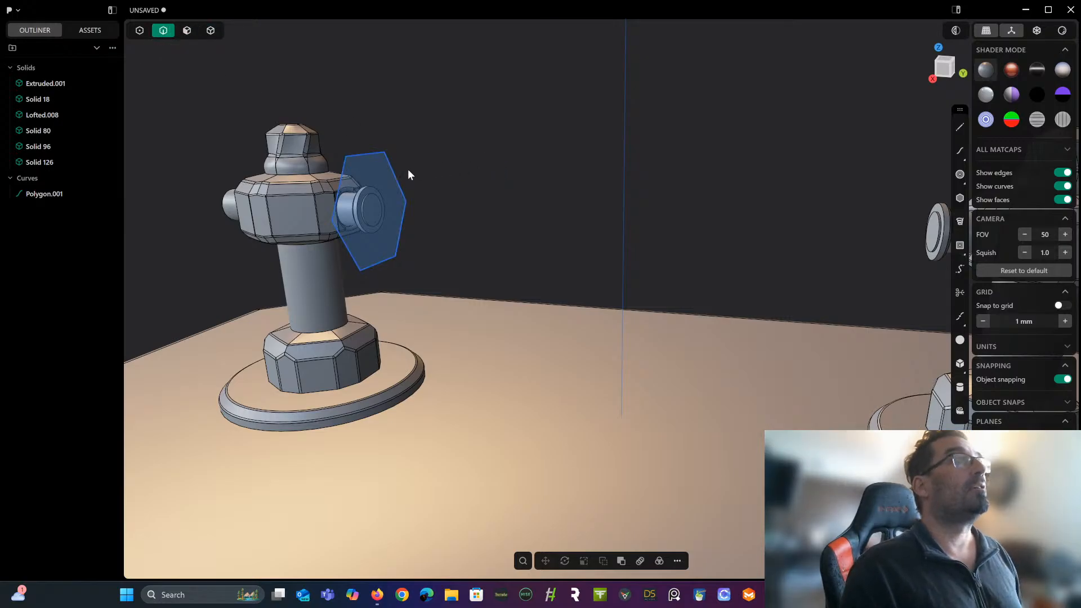
# Extrude the hexagon region on the near collar about 54 mm towards the far post.
pyautogui.click(187, 31)
pyautogui.click(376, 181)
pyautogui.press('e')
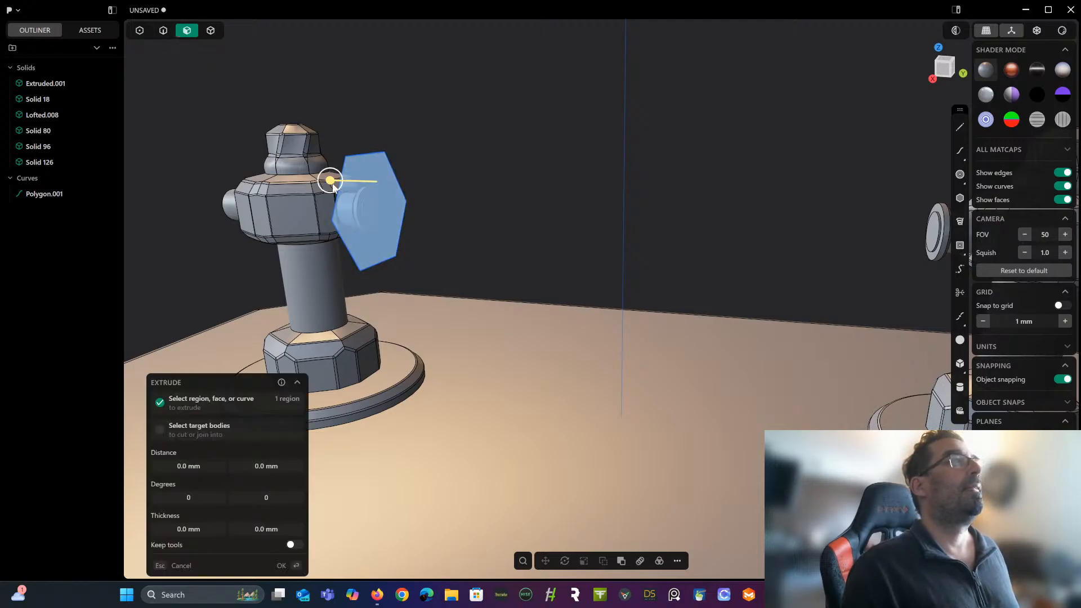
pyautogui.moveTo(332, 185); pyautogui.dragTo(444, 186)
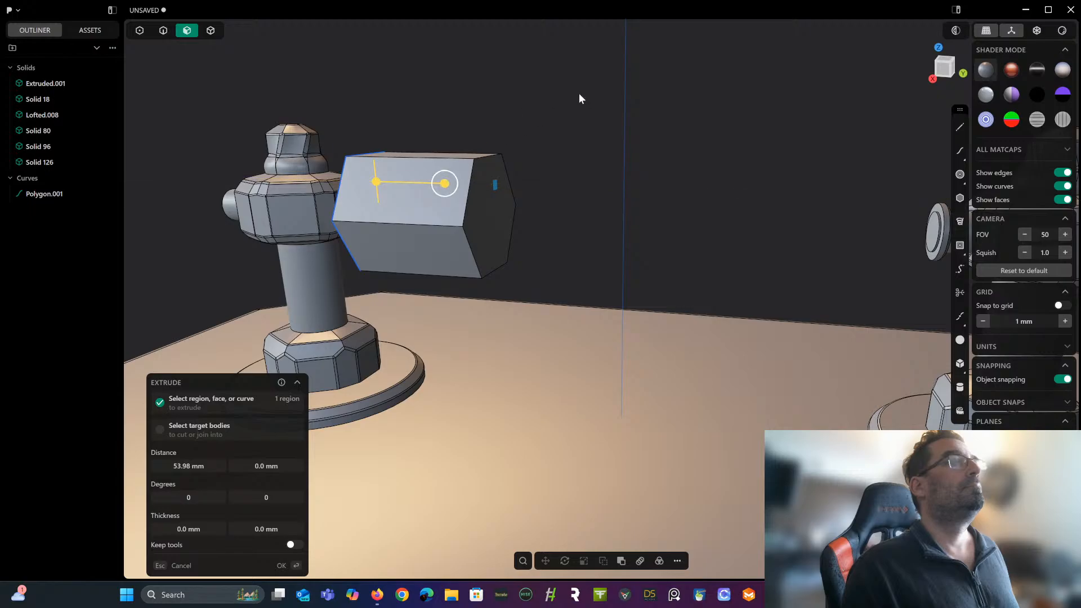
pyautogui.press('Return')
pyautogui.moveTo(550, 103); pyautogui.dragTo(456, 150, button='middle')
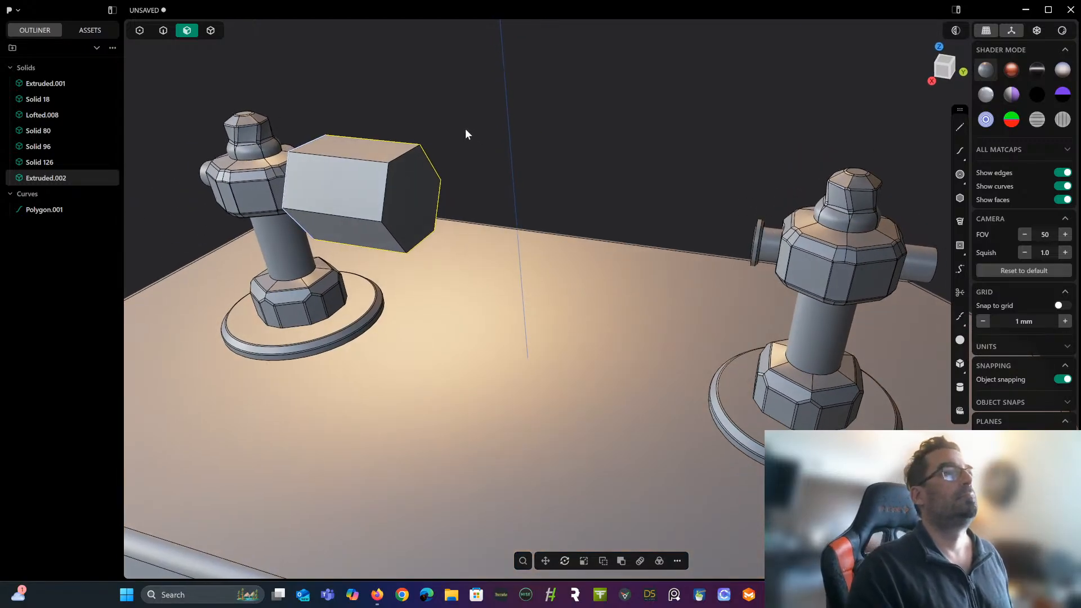
# Push the end face of the hexagonal bar across the gap until it meets the far post's collar.
pyautogui.click(425, 182)
pyautogui.moveTo(462, 188); pyautogui.dragTo(509, 193)
pyautogui.moveTo(505, 195)
pyautogui.mouseDown(button='middle')
pyautogui.moveTo(531, 208)
pyautogui.moveTo(515, 210)
pyautogui.mouseUp(button='middle')
pyautogui.moveTo(465, 184); pyautogui.dragTo(716, 175)
pyautogui.rightClick(687, 107)
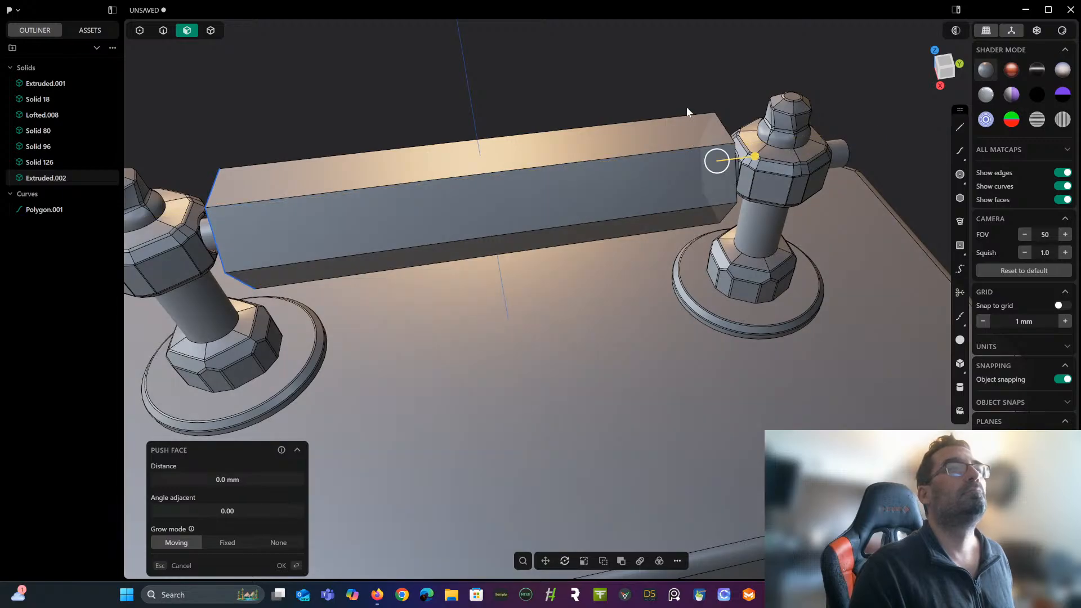
pyautogui.moveTo(687, 106); pyautogui.dragTo(465, 45, button='middle')
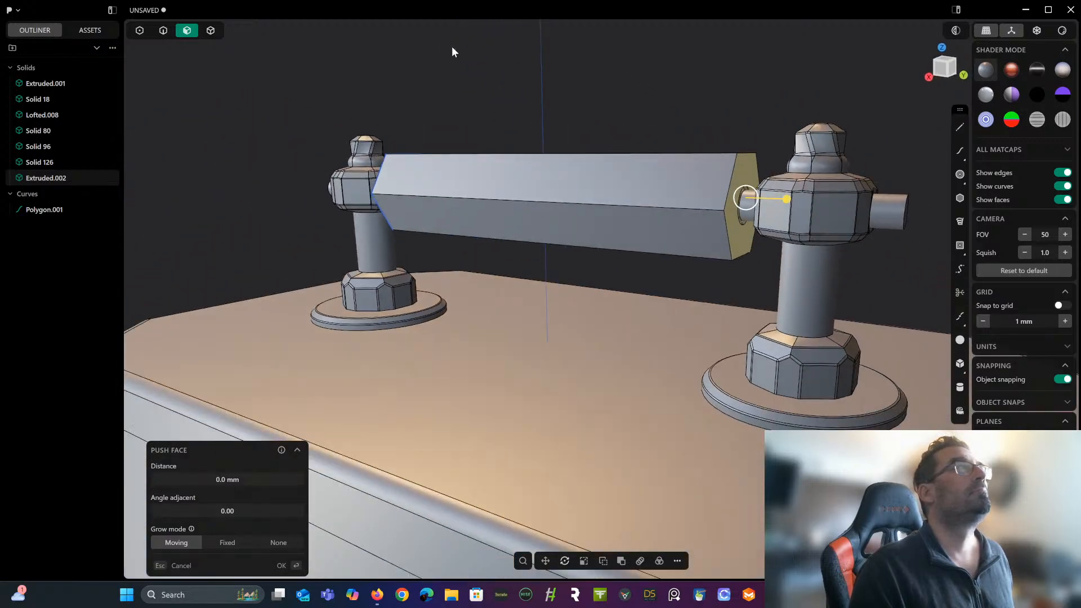
pyautogui.press('Escape')
pyautogui.click(163, 30)
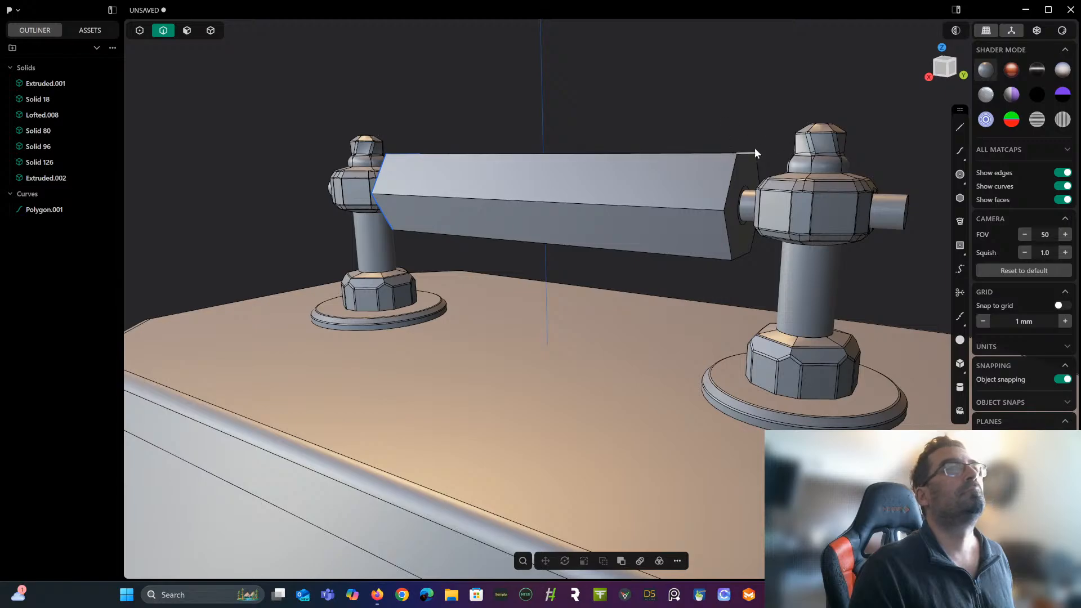
pyautogui.click(732, 166)
pyautogui.press('f')
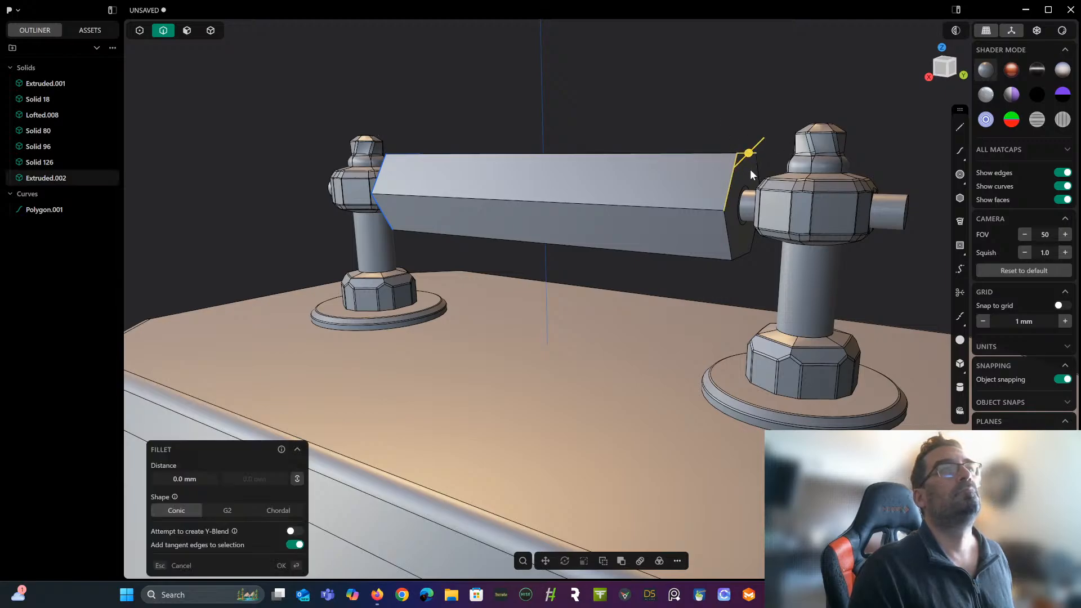
pyautogui.moveTo(745, 232); pyautogui.dragTo(741, 193, button='middle')
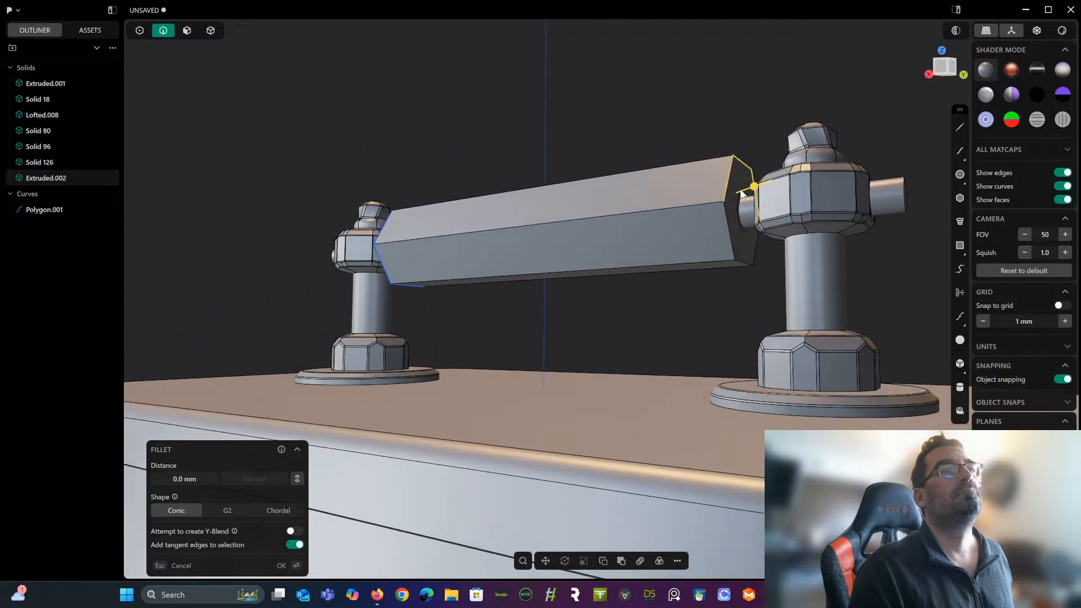
pyautogui.click(752, 252)
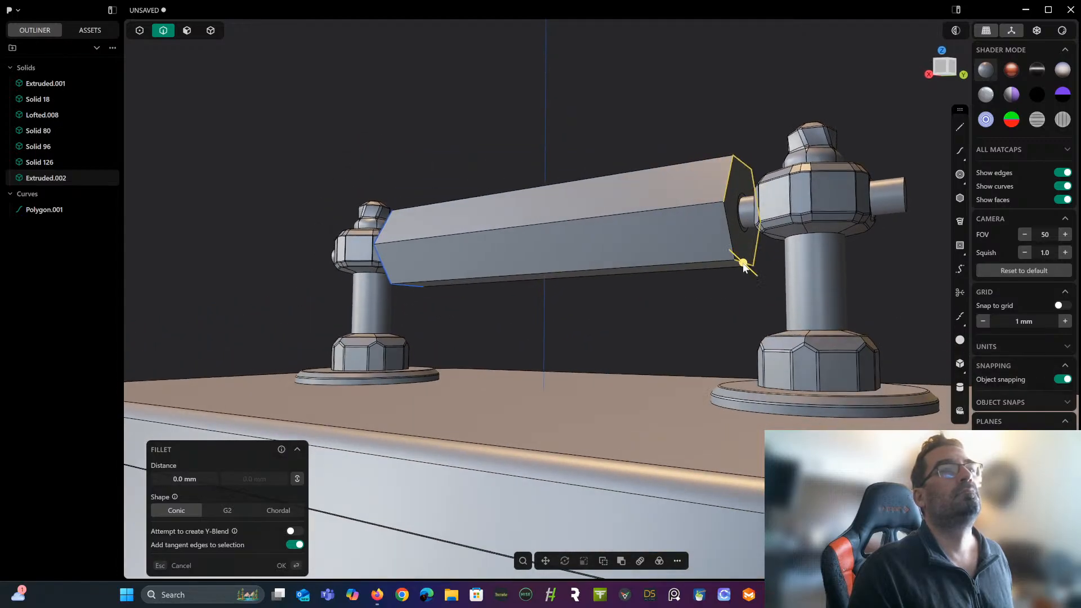
pyautogui.moveTo(666, 241); pyautogui.dragTo(779, 254, button='middle')
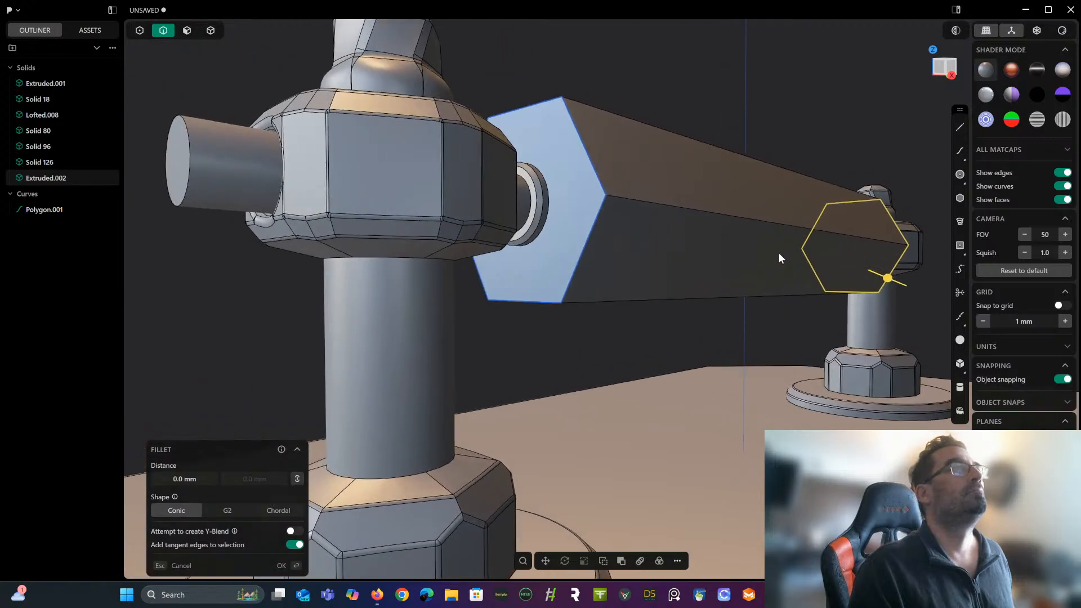
# Delete the leftover hexagon curve and chamfer all six edges of the bar's end face at the near post by about 2.9 mm.
pyautogui.click(79, 209)
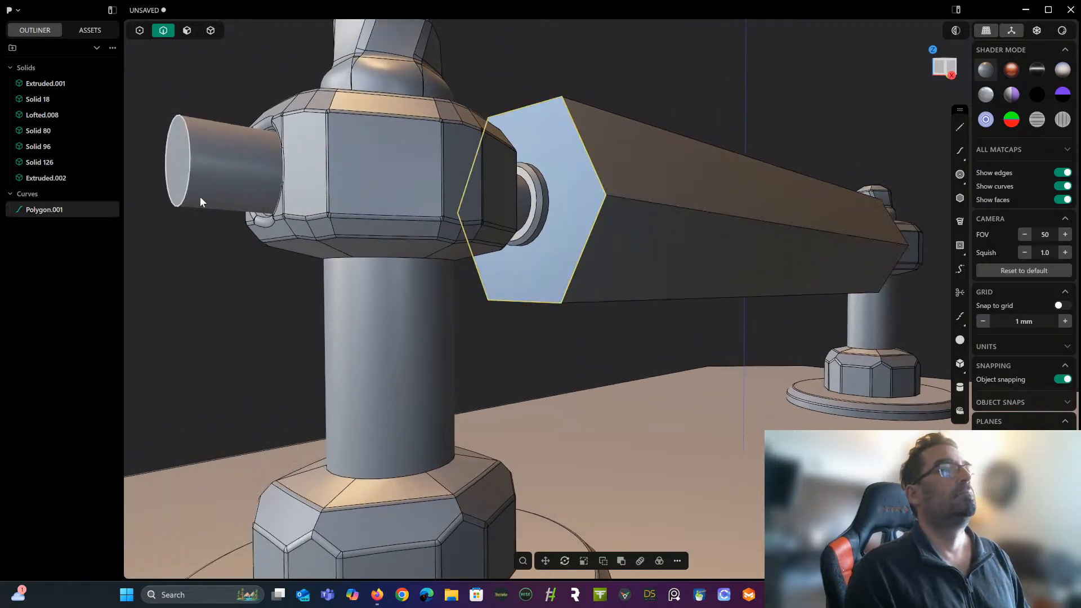
pyautogui.click(574, 65)
pyautogui.click(572, 131)
pyautogui.press('f')
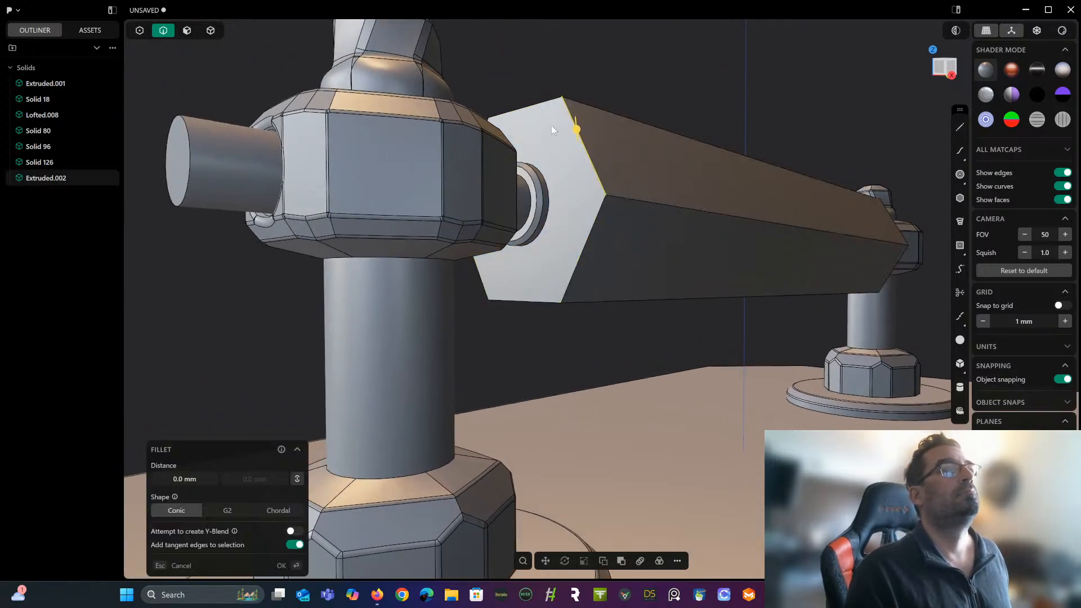
pyautogui.click(528, 107)
pyautogui.click(592, 237)
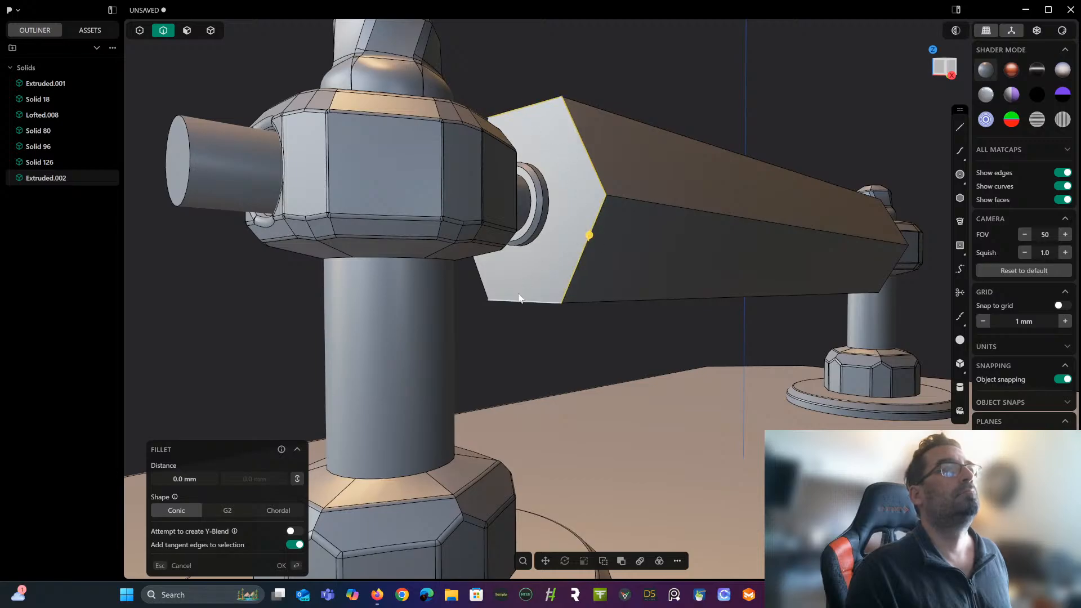
pyautogui.click(517, 302)
pyautogui.click(483, 289)
pyautogui.moveTo(545, 232); pyautogui.dragTo(525, 205, button='middle')
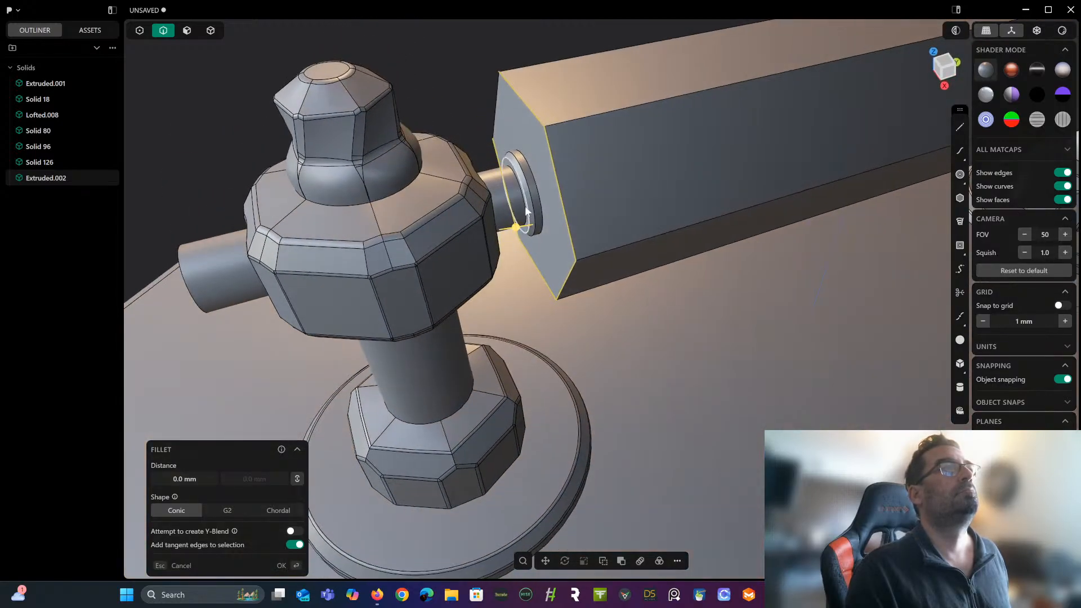
pyautogui.click(495, 103)
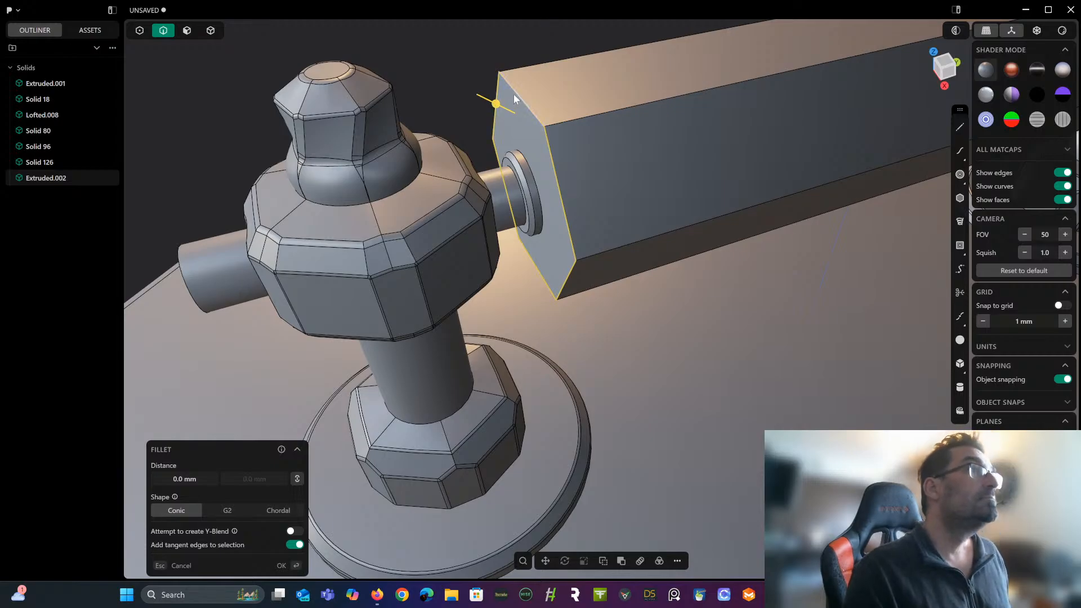
pyautogui.moveTo(495, 105); pyautogui.dragTo(503, 107)
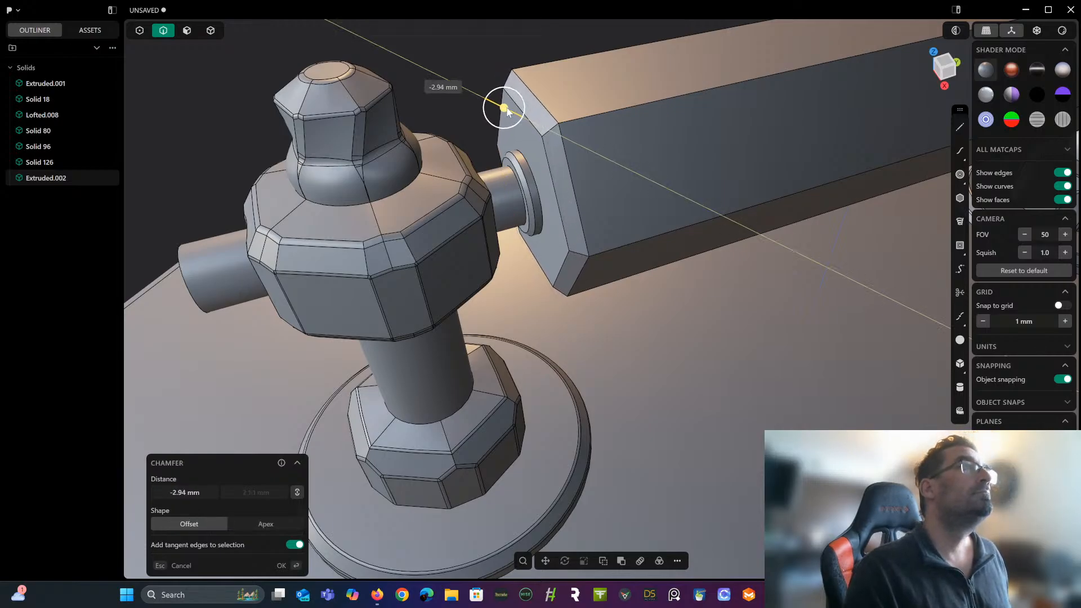
pyautogui.rightClick(490, 54)
# Mirror the chamfered half of the hexagonal bar across its mid-plane between the posts, cutting down the mirror plane and uniting the halves.
pyautogui.scroll(-2, 500, 49)
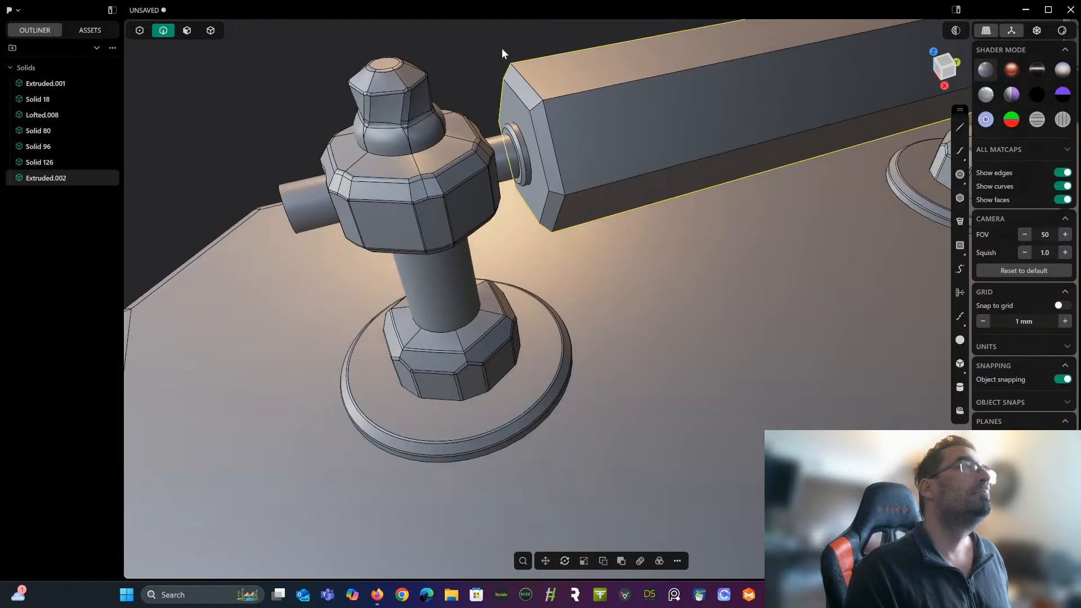
pyautogui.moveTo(502, 50); pyautogui.dragTo(420, 116, button='right')
pyautogui.scroll(-2, 516, 42)
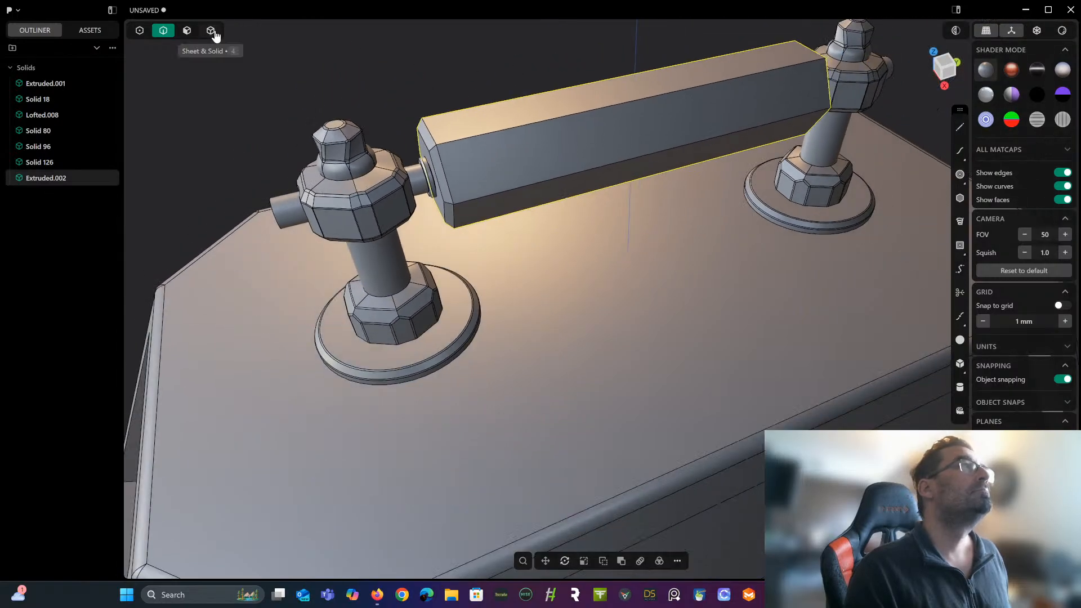
pyautogui.click(211, 31)
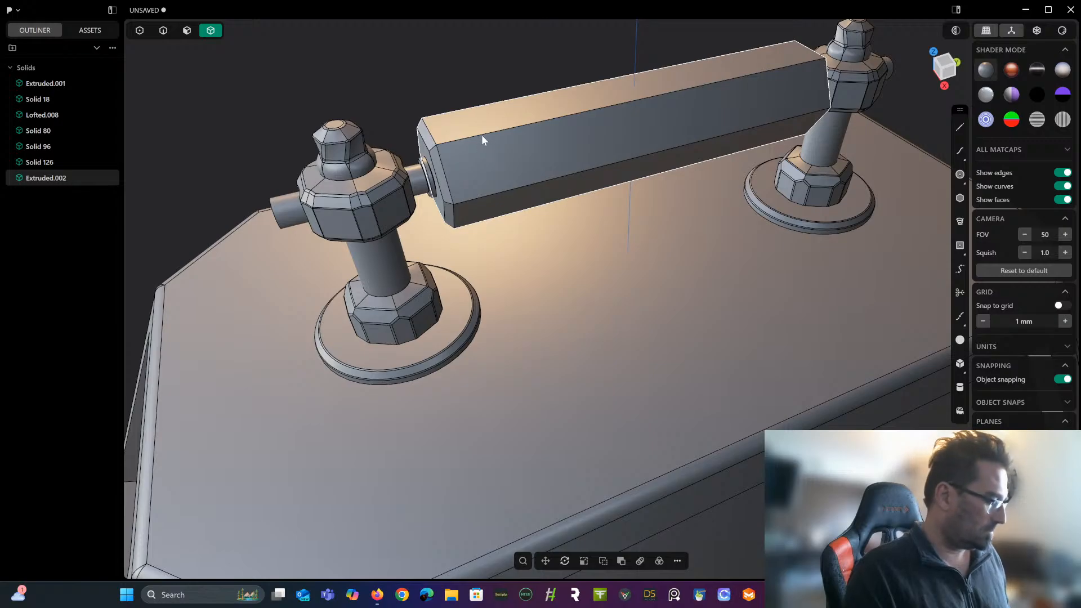
pyautogui.hotkey('alt', 'x')
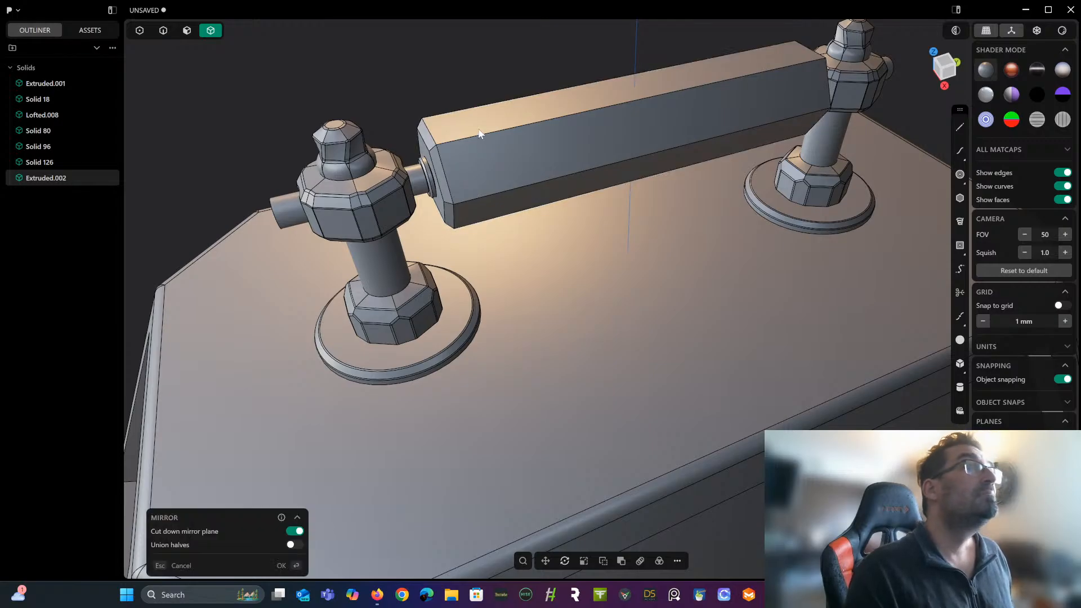
pyautogui.click(700, 62)
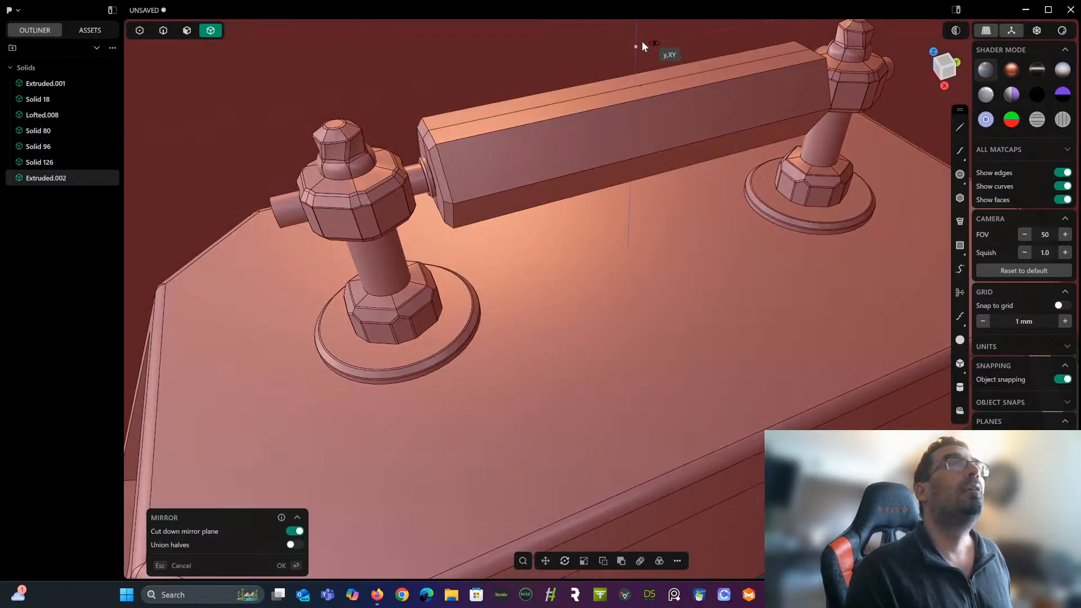
pyautogui.moveTo(641, 41)
pyautogui.mouseDown(button='right')
pyautogui.moveTo(607, 35)
pyautogui.moveTo(630, 50)
pyautogui.mouseUp(button='right')
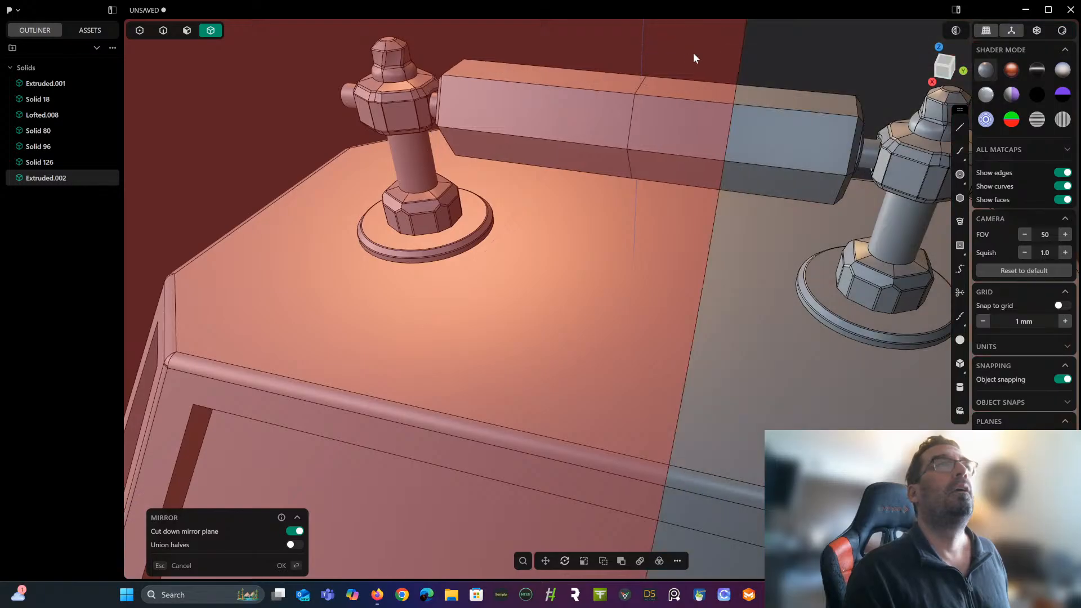
pyautogui.moveTo(694, 52); pyautogui.dragTo(381, 128, button='middle')
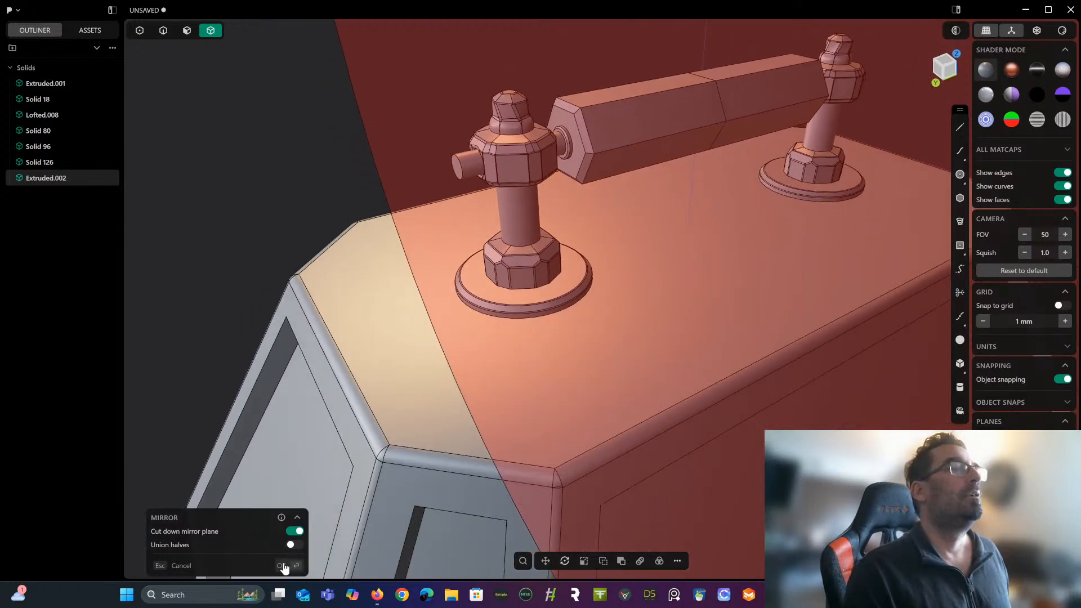
pyautogui.click(296, 546)
pyautogui.rightClick(262, 254)
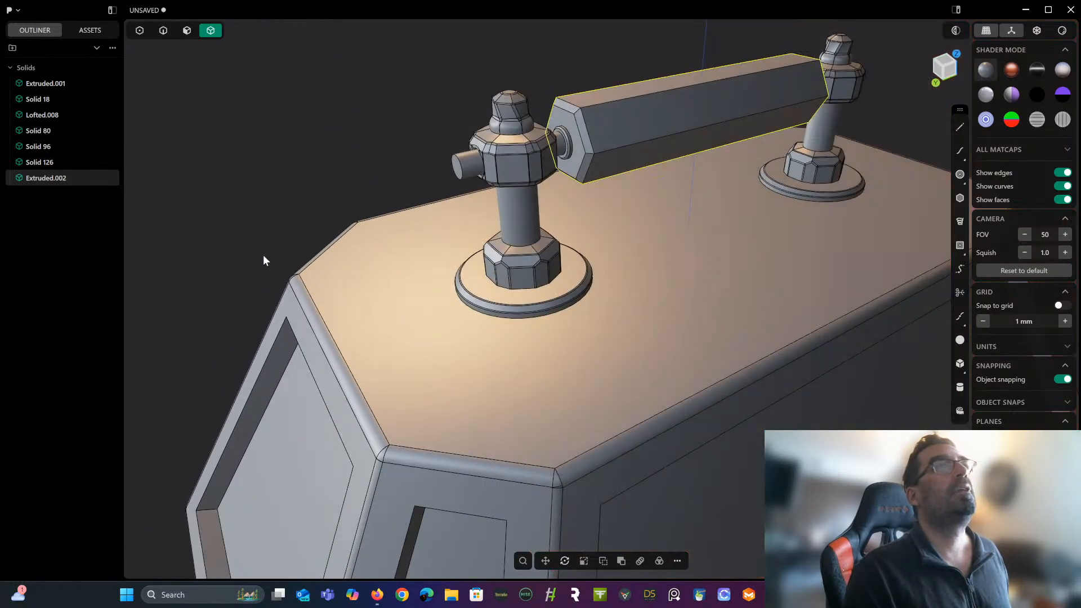
# Examine the mirrored bar, its chamfered ends and the shafts on both posts from several angles.
pyautogui.moveTo(262, 255); pyautogui.dragTo(407, 201, button='middle')
pyautogui.scroll(5, 411, 294)
pyautogui.moveTo(388, 238); pyautogui.dragTo(338, 241, button='middle')
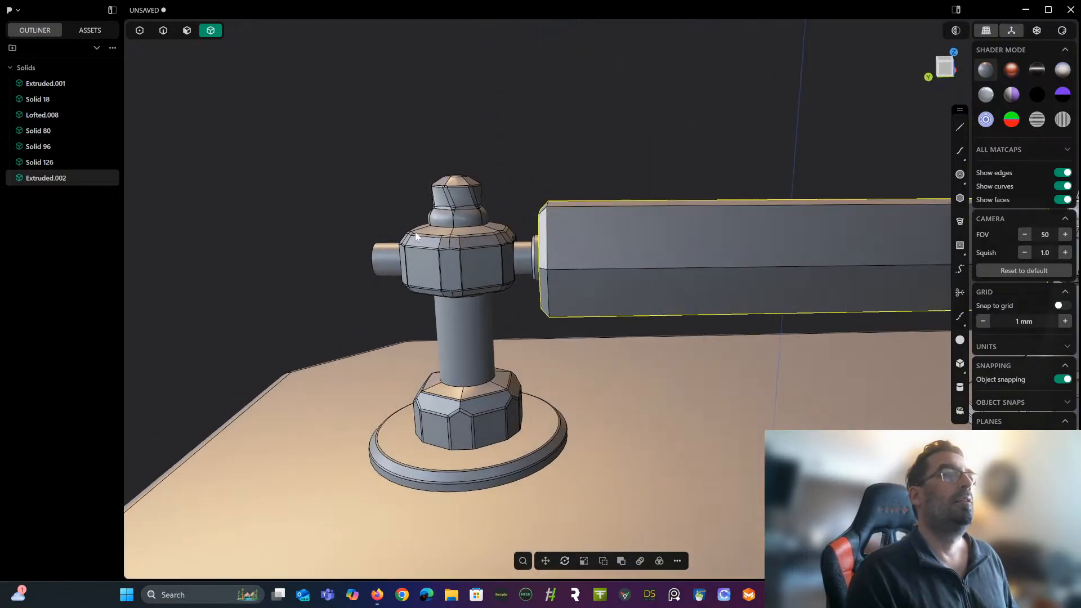
pyautogui.keyDown('shift'); pyautogui.moveTo(551, 251); pyautogui.dragTo(386, 252, button='middle'); pyautogui.keyUp('shift')
pyautogui.scroll(-5, 382, 243)
pyautogui.moveTo(379, 214); pyautogui.dragTo(472, 239, button='middle')
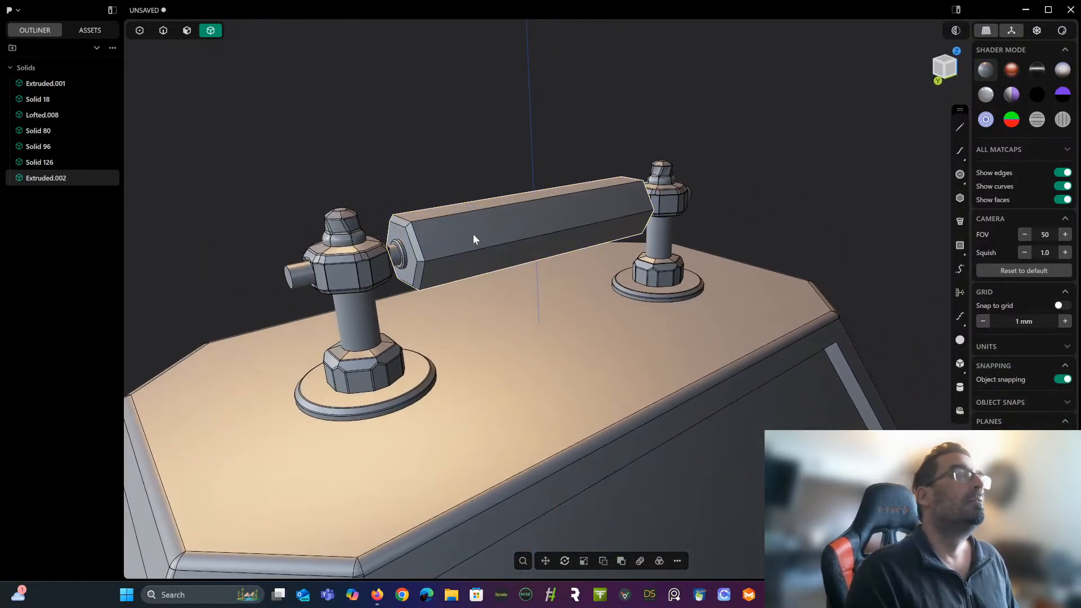
pyautogui.scroll(-3, 472, 234)
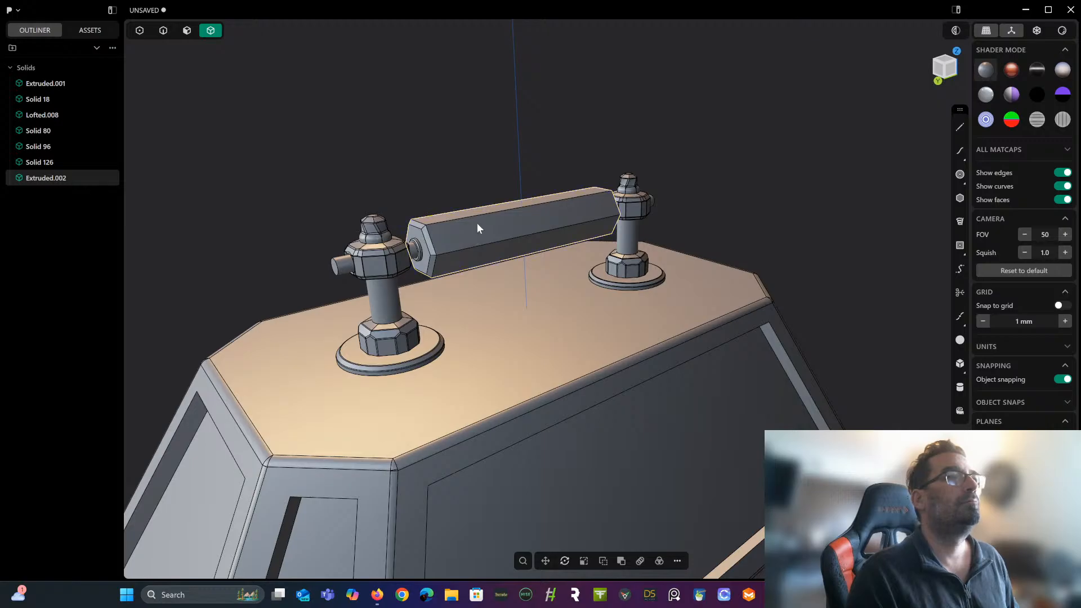
pyautogui.moveTo(463, 198); pyautogui.dragTo(463, 263, button='middle')
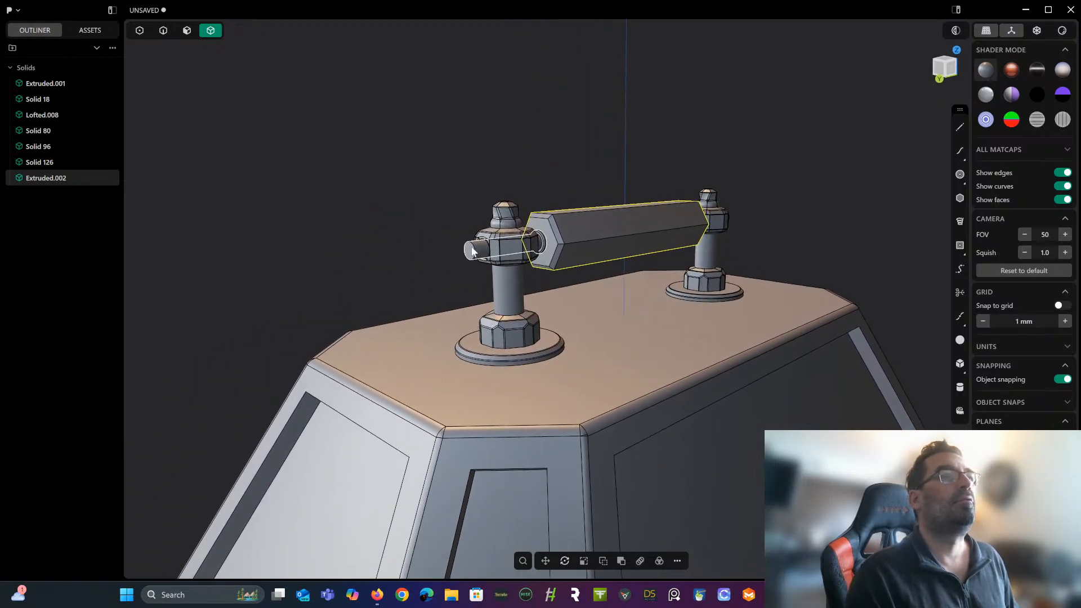
# Draw a hexagon roughly twice the shaft's width in the Back view, centred on the outer end face of the far post's shaft.
pyautogui.scroll(5, 482, 218)
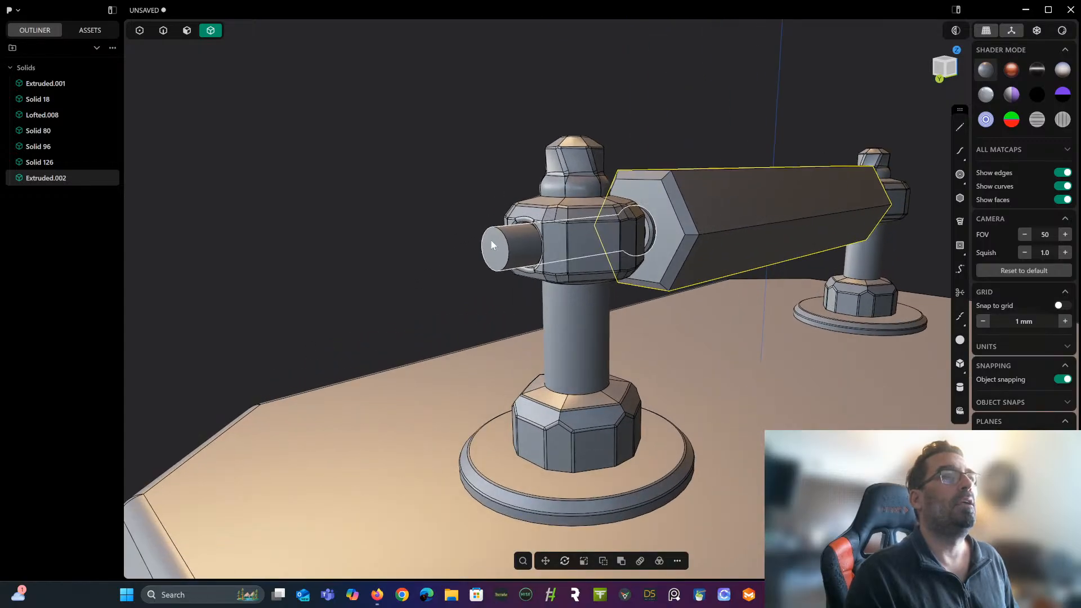
pyautogui.click(939, 72)
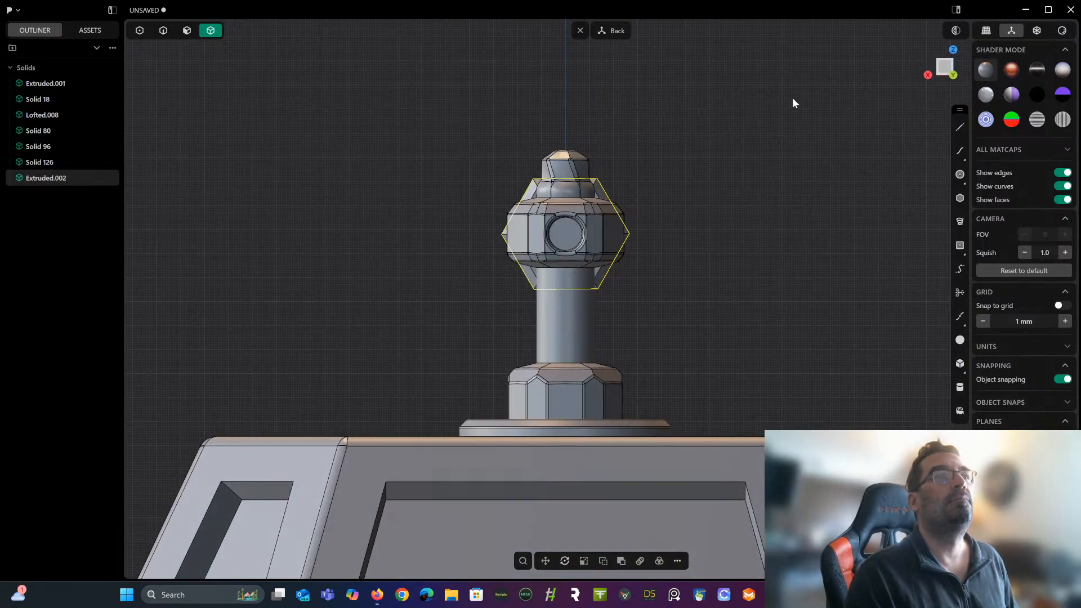
pyautogui.scroll(5, 722, 150)
pyautogui.keyDown('shift'); pyautogui.moveTo(681, 175); pyautogui.dragTo(855, 104, button='middle'); pyautogui.keyUp('shift')
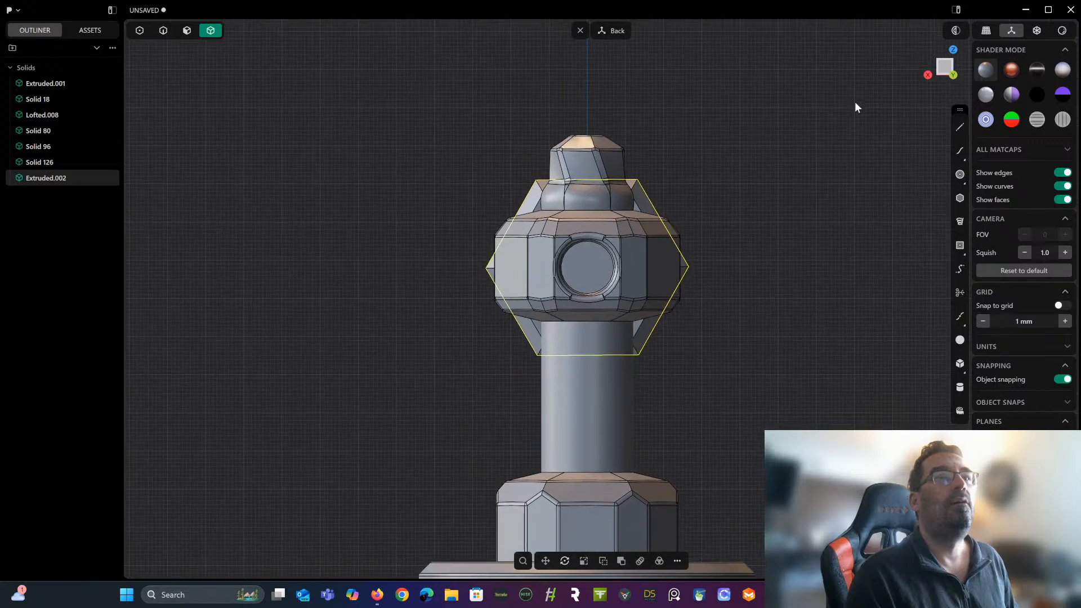
pyautogui.click(960, 198)
pyautogui.scroll(3, 598, 291)
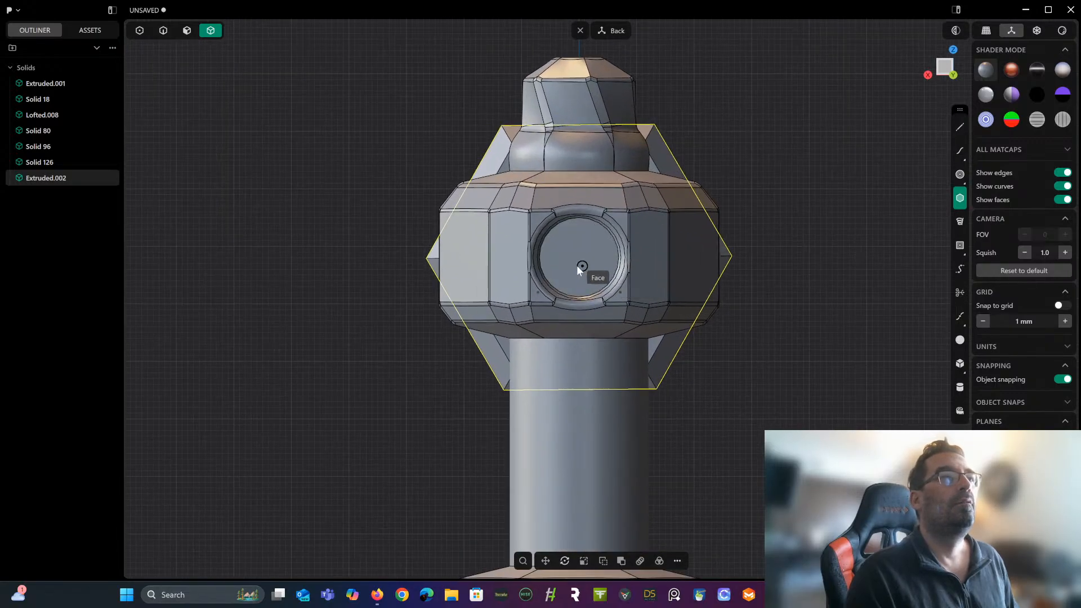
pyautogui.click(581, 259)
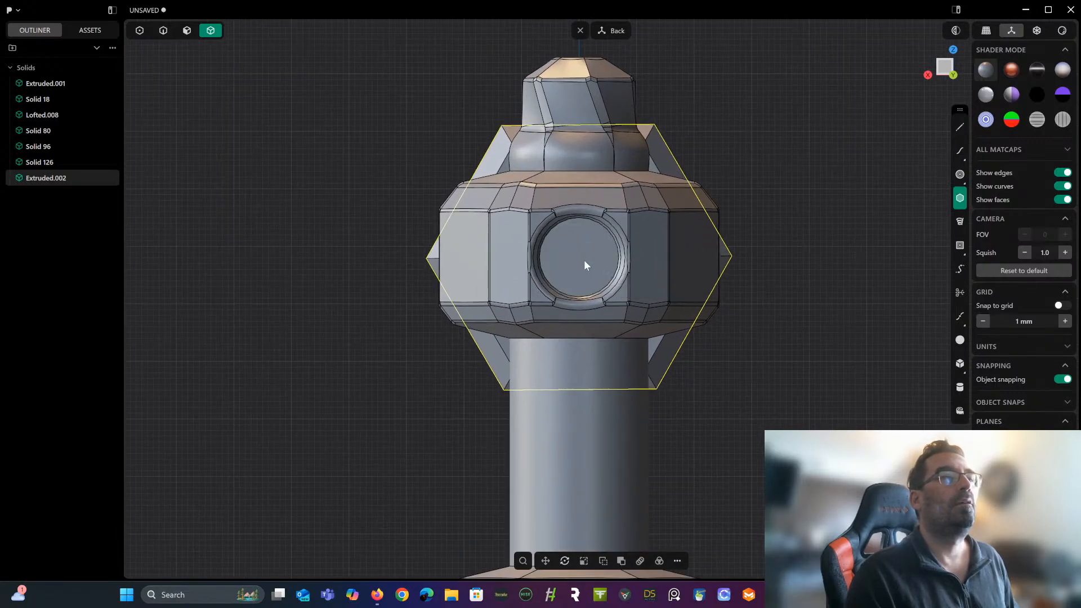
pyautogui.click(616, 326)
# Duplicate the hexagon on the far shaft's outer face and offset the copy about 7 mm outward along the shaft axis.
pyautogui.moveTo(647, 276); pyautogui.dragTo(647, 343, button='middle')
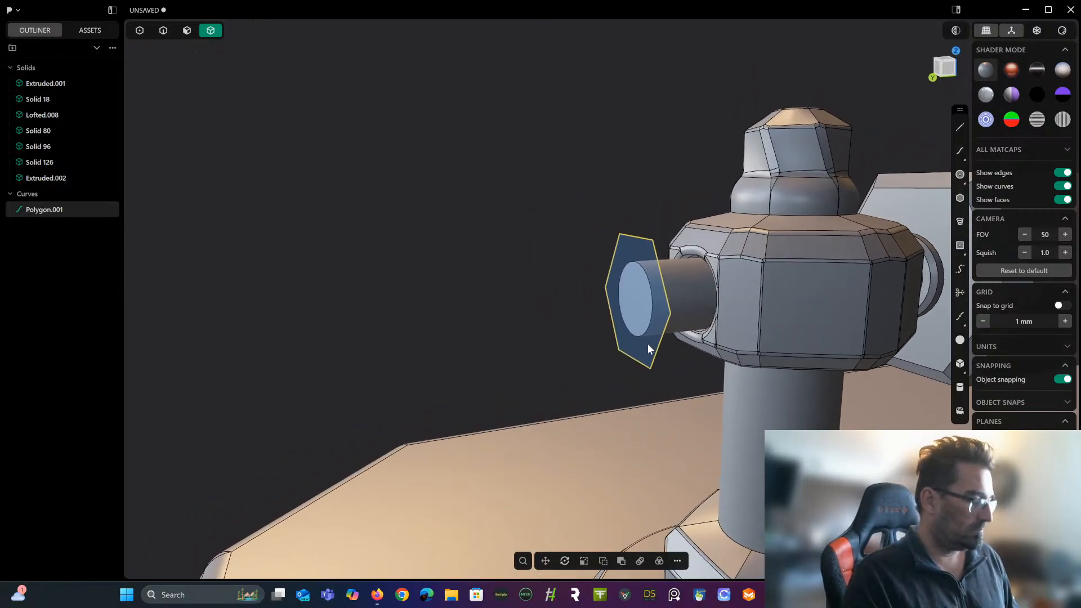
pyautogui.hotkey('ctrl', 'd')
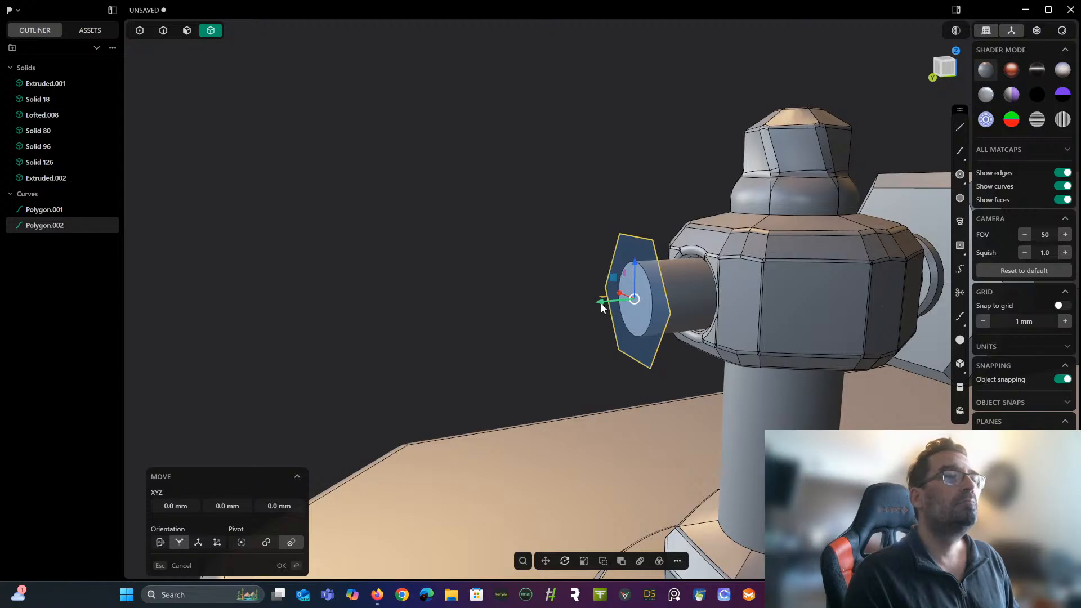
pyautogui.moveTo(601, 307); pyautogui.dragTo(576, 305)
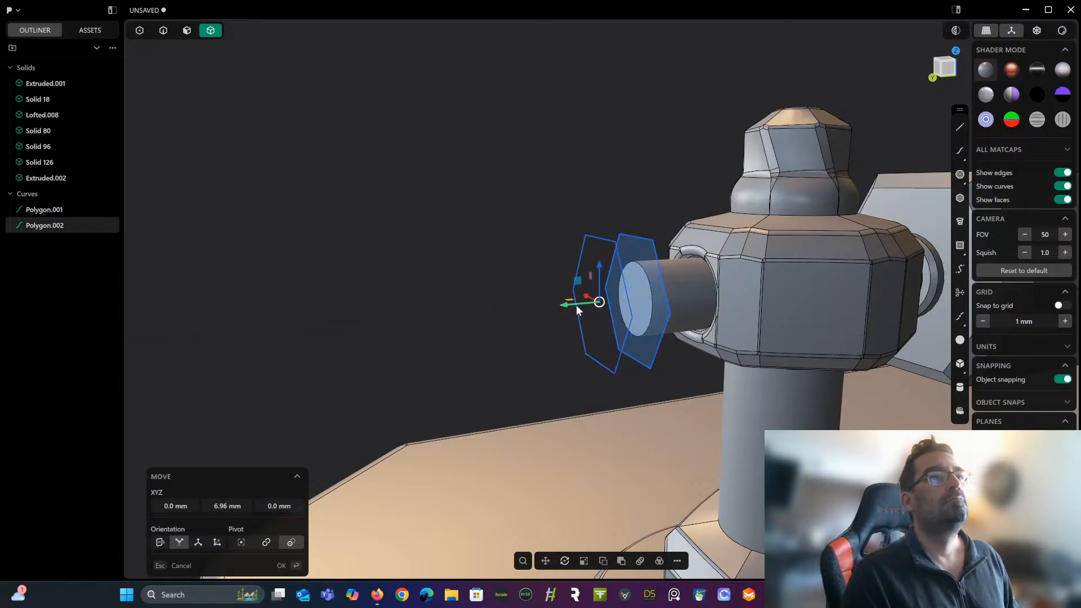
pyautogui.moveTo(577, 305); pyautogui.dragTo(549, 313, button='middle')
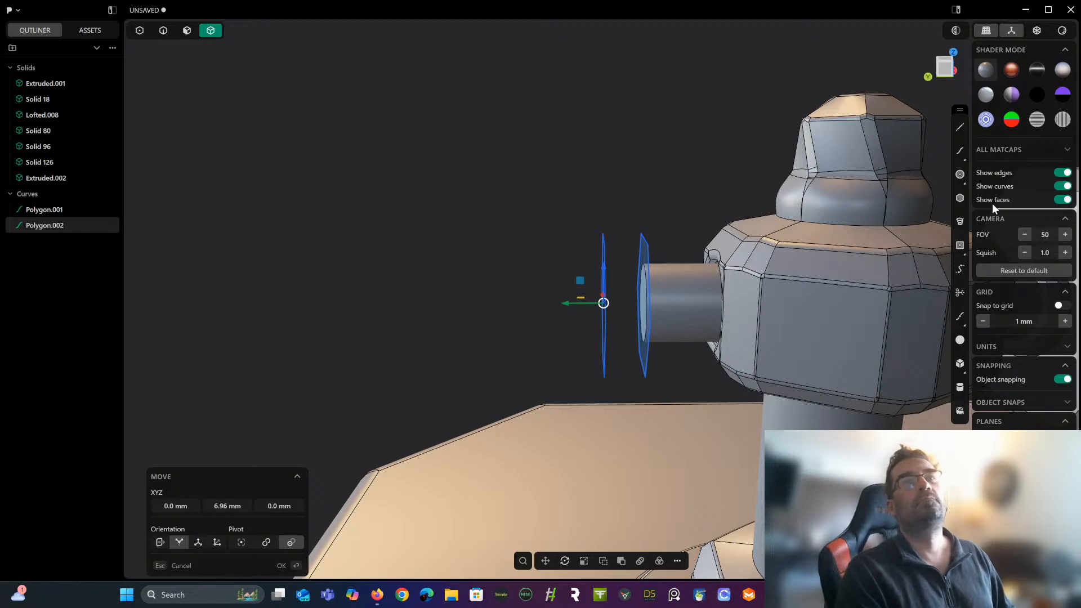
# Draw a circle about 24 mm in diameter, centred on the outer hexagon.
pyautogui.click(961, 181)
pyautogui.moveTo(720, 264); pyautogui.dragTo(749, 266, button='middle')
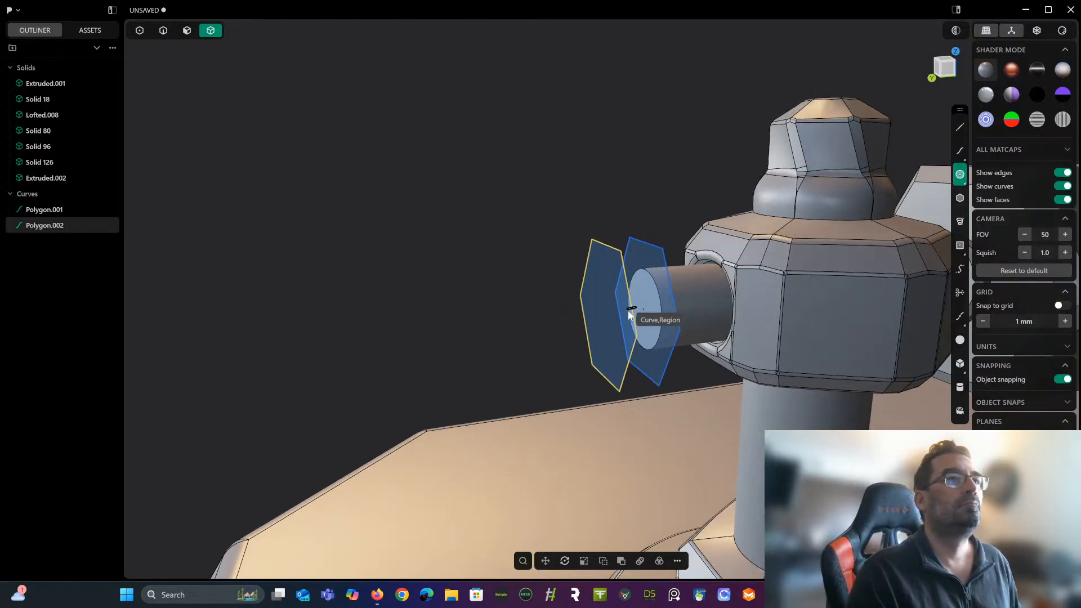
pyautogui.click(606, 312)
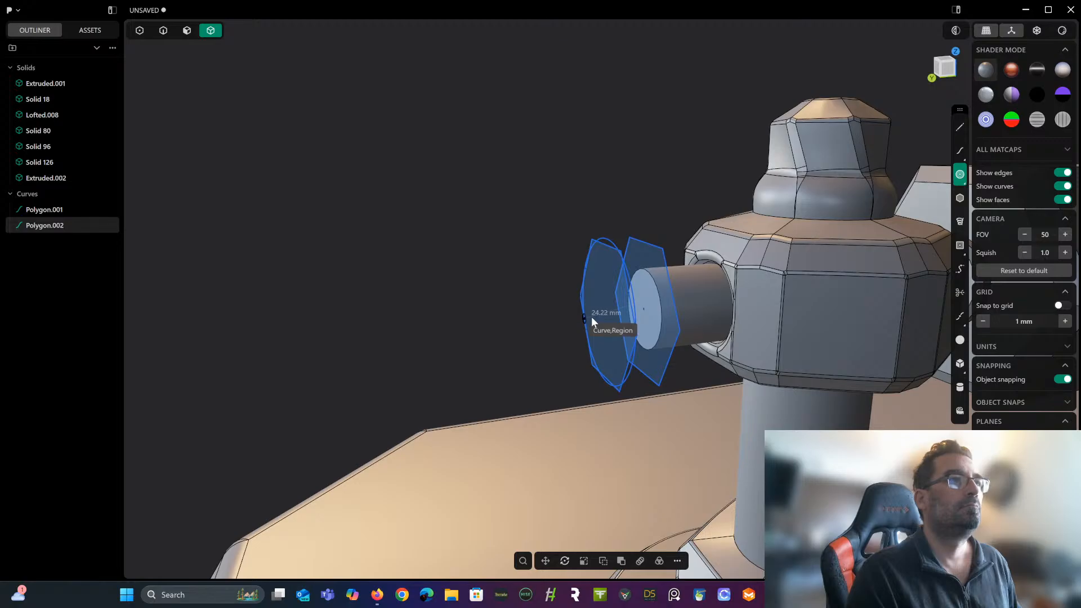
pyautogui.click(593, 317)
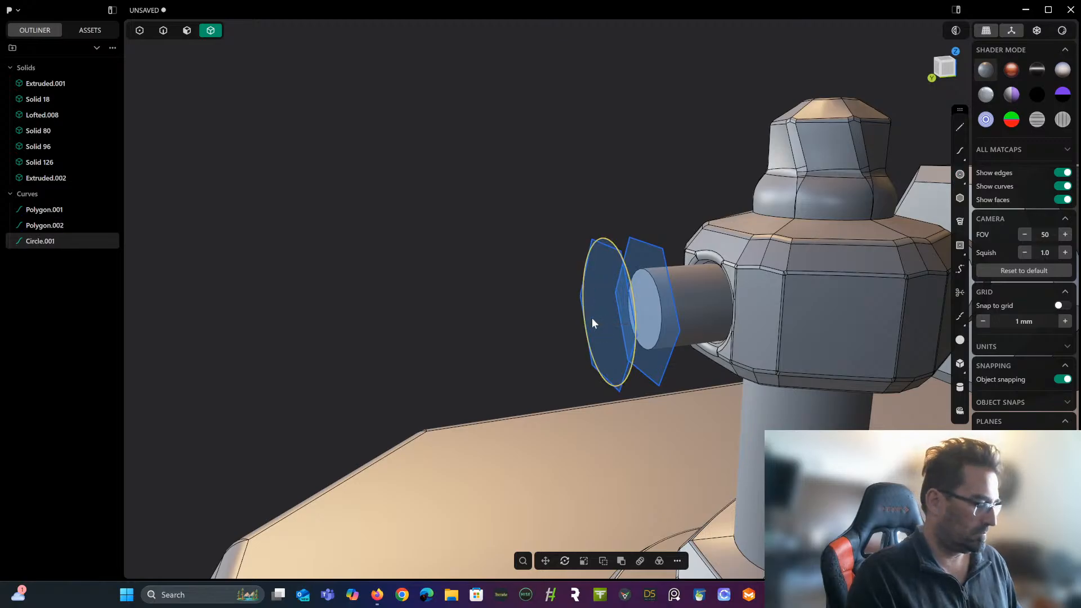
# Move the new circle outward along the shaft axis, clear of the outer hexagon, and scale it uniformly to about 0.72.
pyautogui.press('g')
pyautogui.moveTo(584, 320); pyautogui.dragTo(540, 319)
pyautogui.press('Return')
pyautogui.moveTo(552, 322)
pyautogui.mouseDown(button='middle')
pyautogui.moveTo(519, 313)
pyautogui.moveTo(663, 313)
pyautogui.moveTo(538, 329)
pyautogui.mouseUp(button='middle')
pyautogui.press('s')
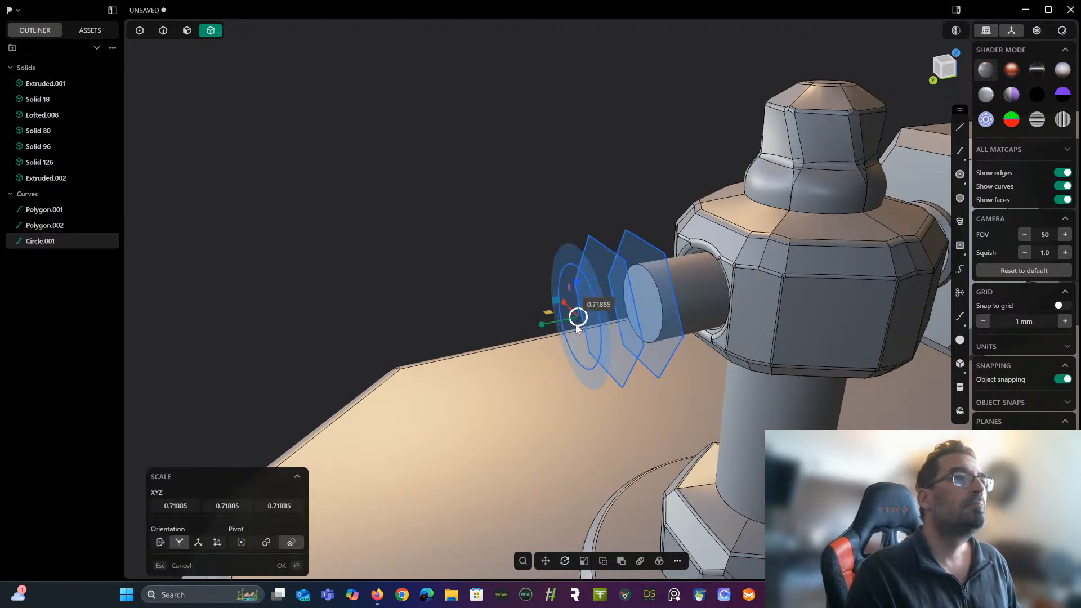
pyautogui.click(501, 341)
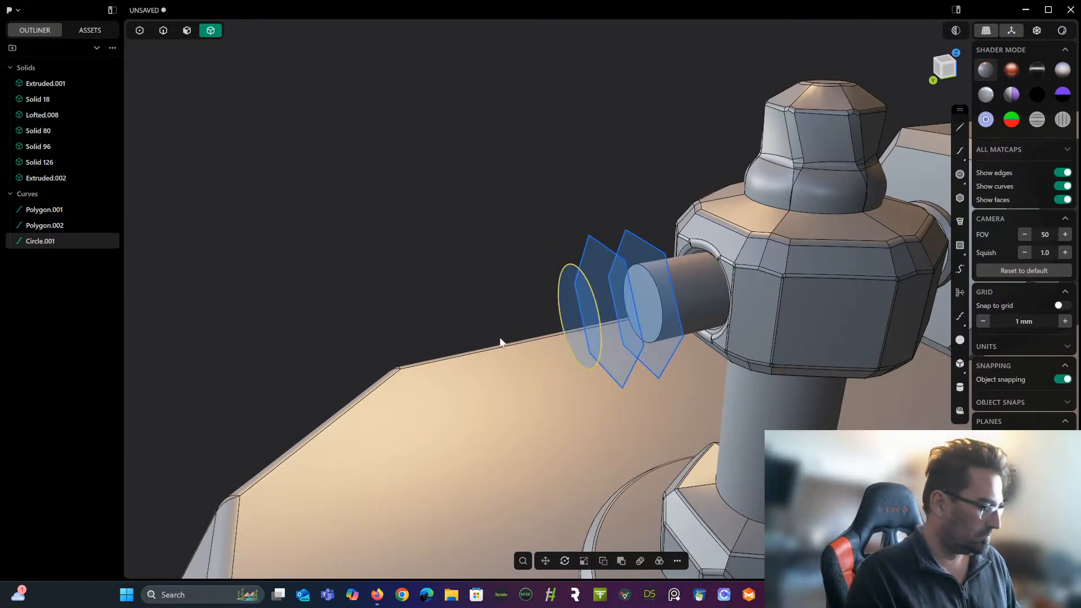
# Duplicate the scaled circle about 4.3 mm farther outward along the shaft axis, and discard another copy placed beyond it.
pyautogui.hotkey('ctrl', 'd')
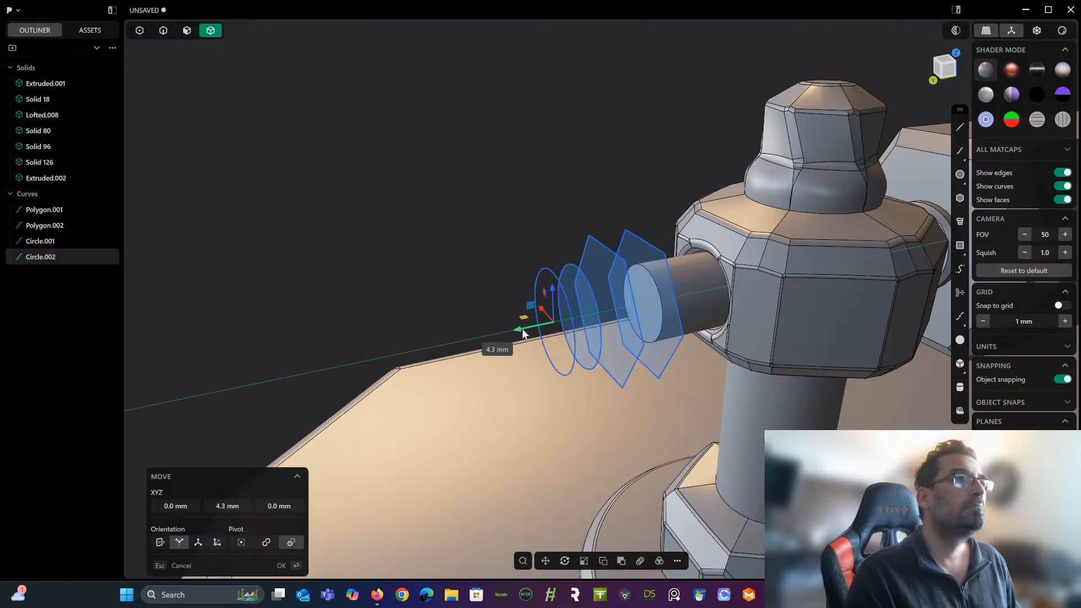
pyautogui.click(515, 317)
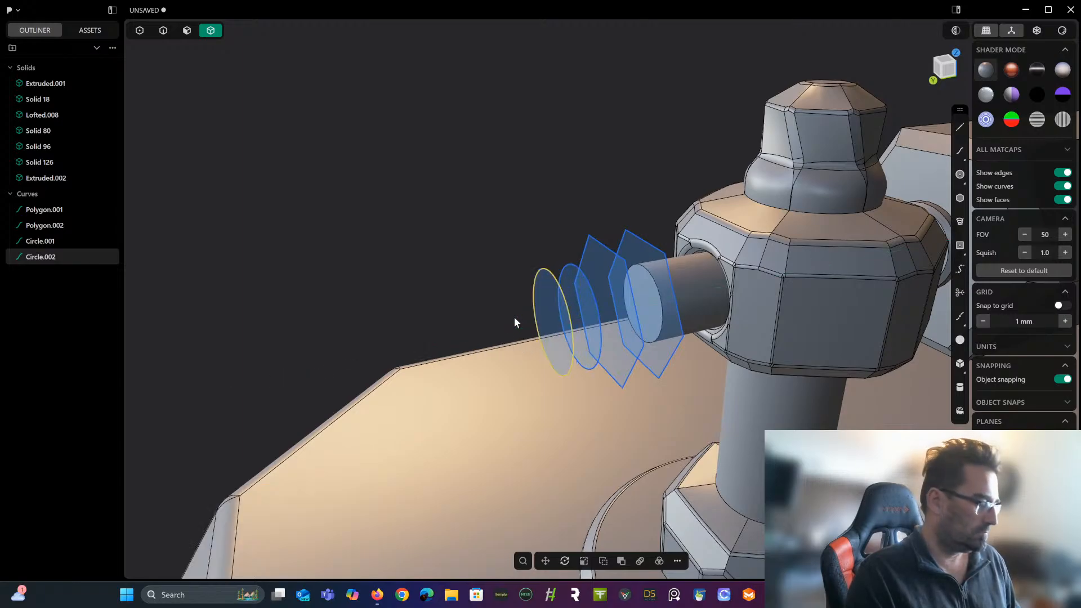
pyautogui.hotkey('ctrl', 'd')
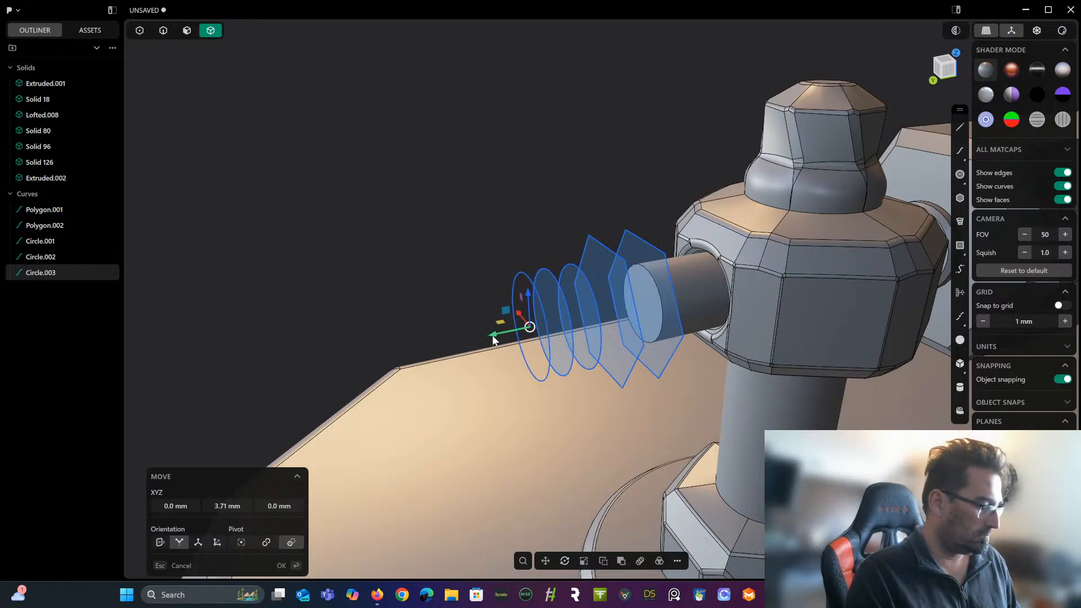
pyautogui.press('Escape')
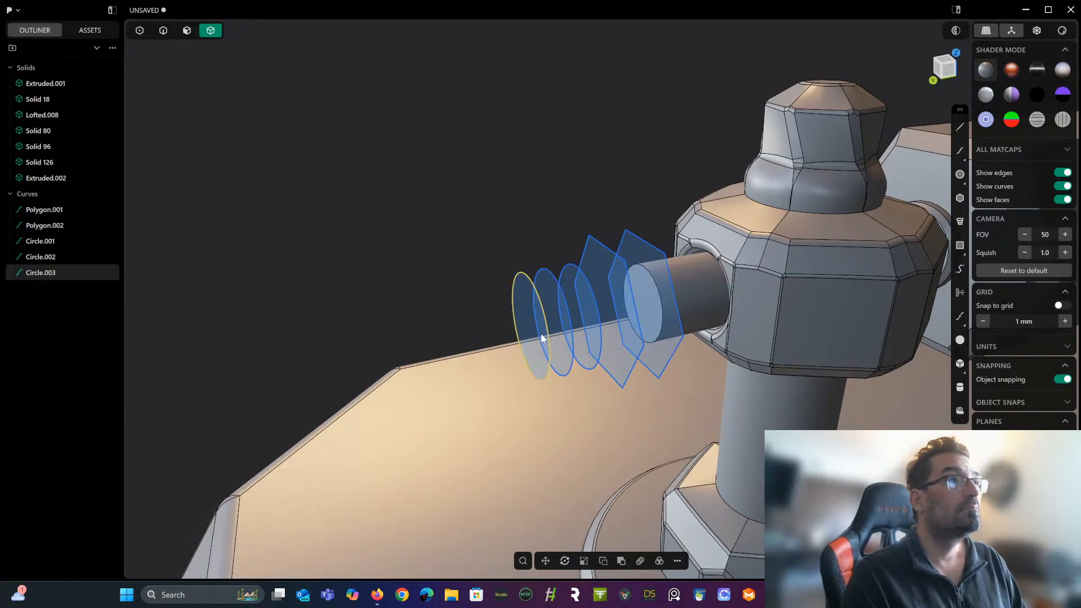
# Draw a small horizontal hexagon about 8 mm in size, centred on the outermost circle.
pyautogui.click(959, 198)
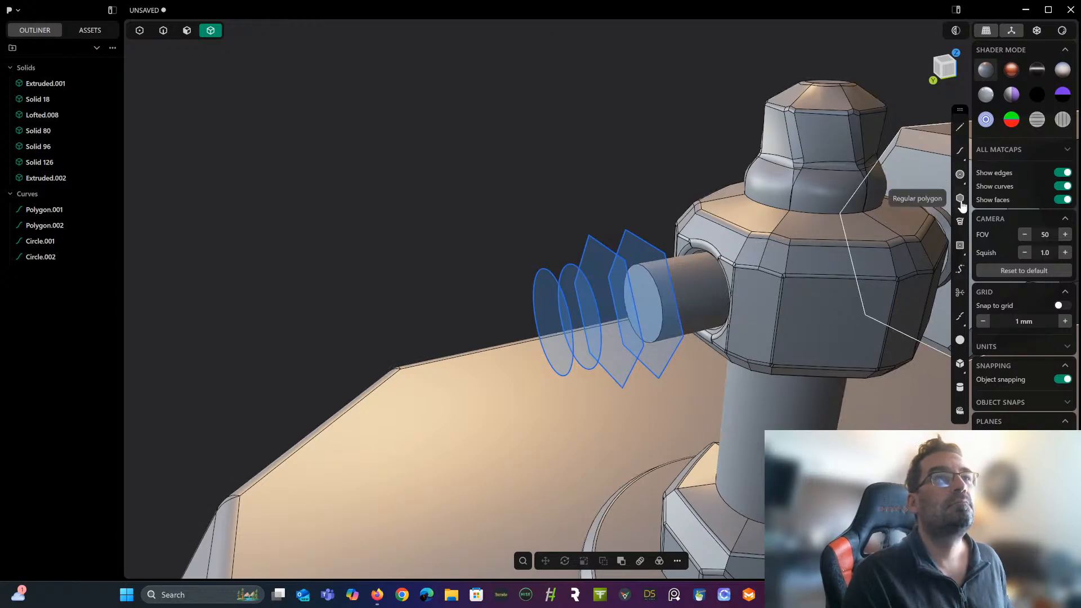
pyautogui.click(548, 336)
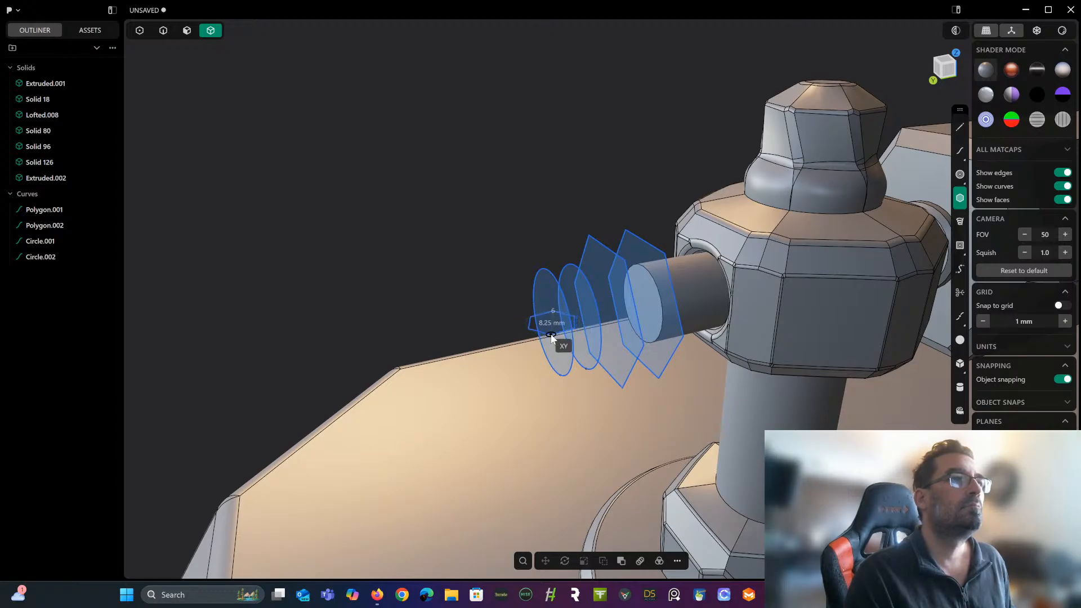
pyautogui.click(553, 335)
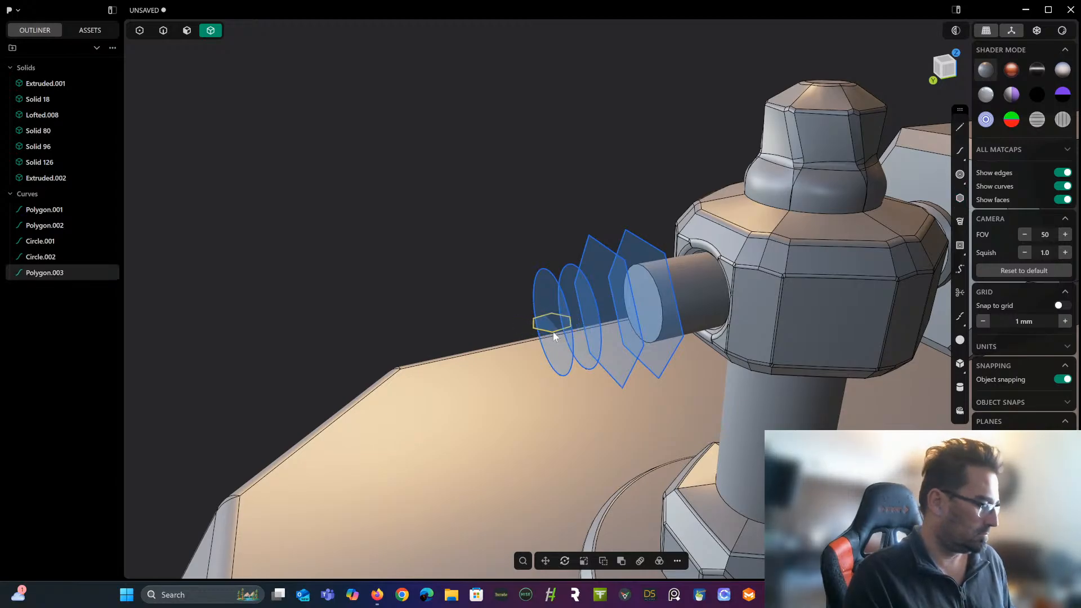
pyautogui.press('r')
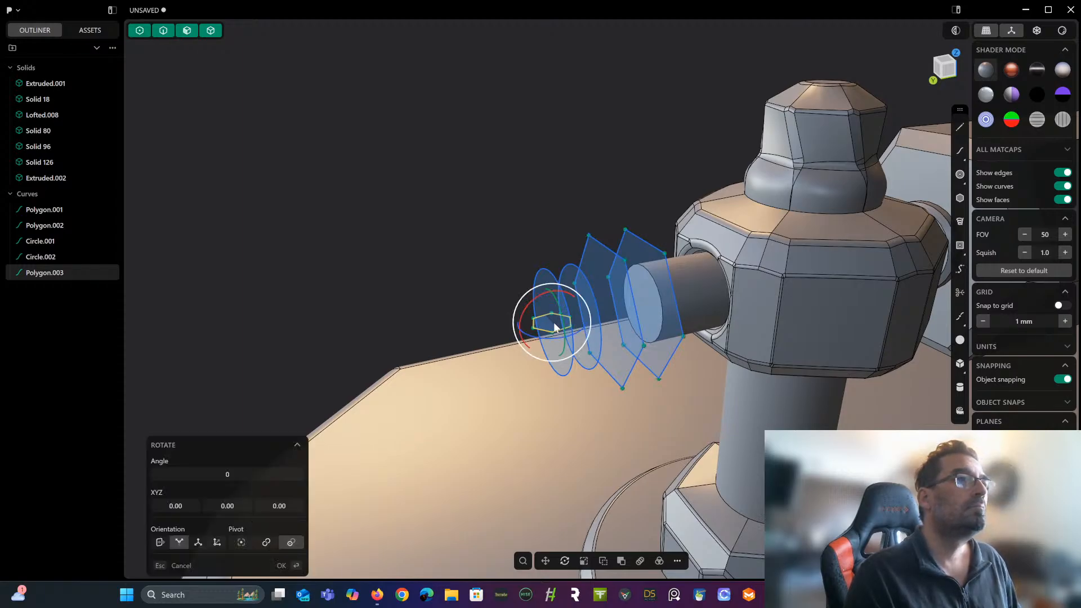
pyautogui.press('Escape')
pyautogui.press('Escape')
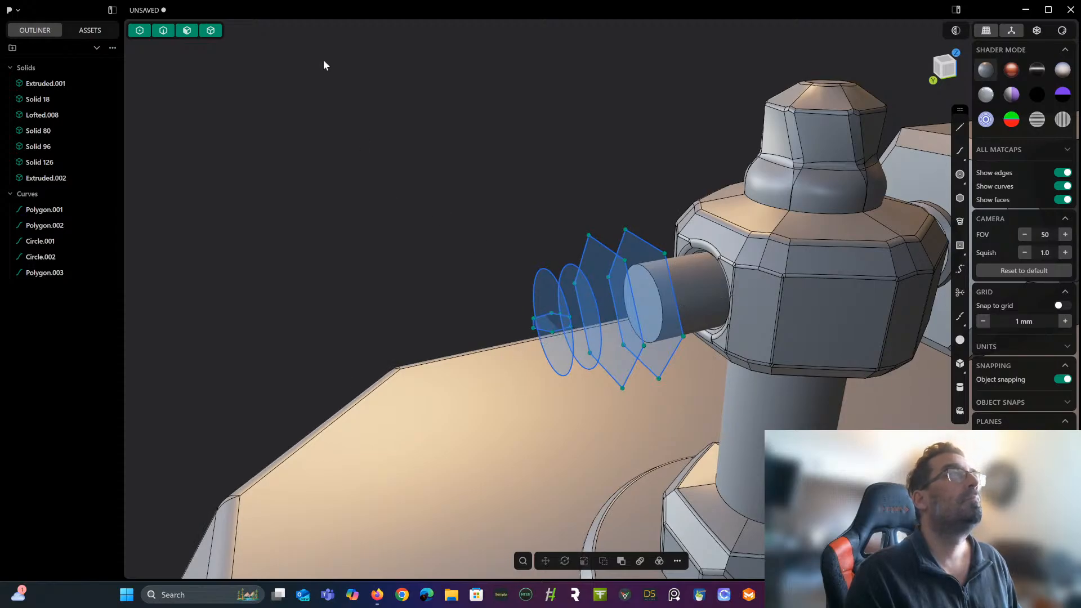
# Rotate the small hexagon 90 degrees about the X axis so it stands parallel to the circles.
pyautogui.click(163, 30)
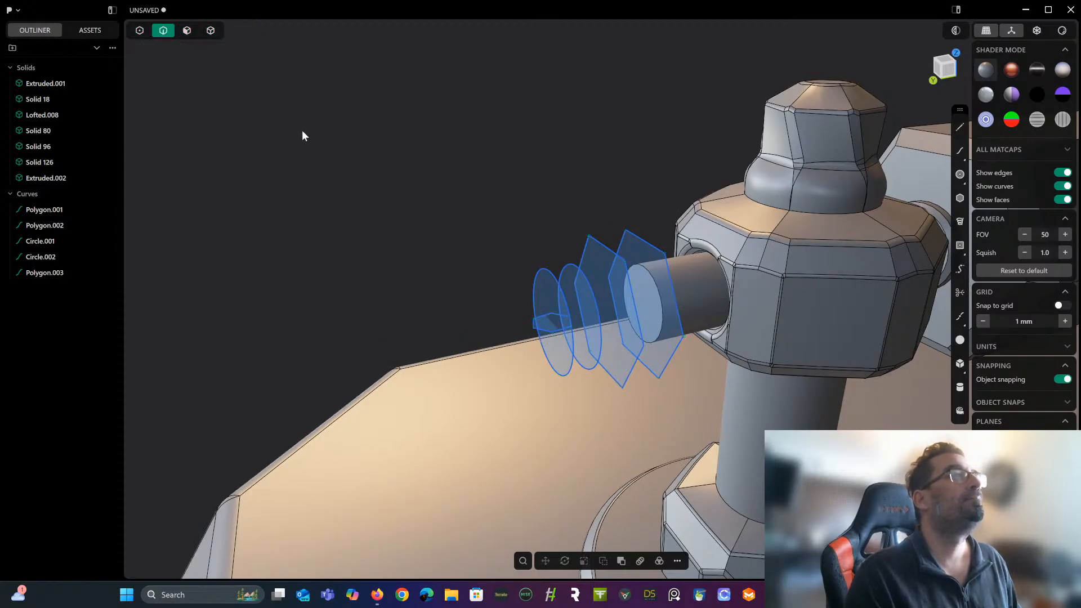
pyautogui.click(544, 333)
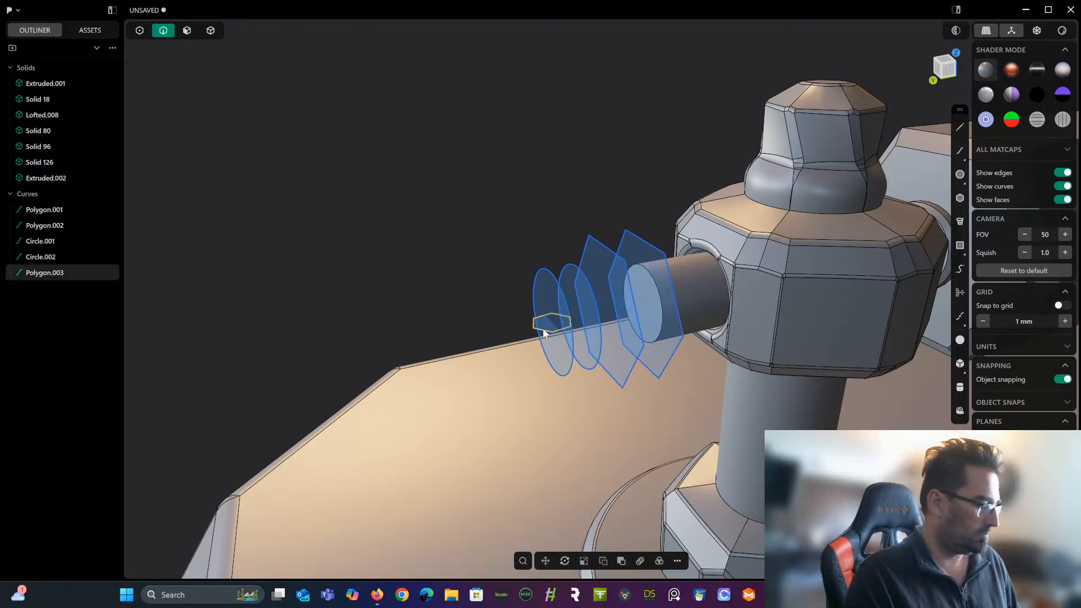
pyautogui.press('r')
pyautogui.moveTo(539, 293); pyautogui.dragTo(530, 311)
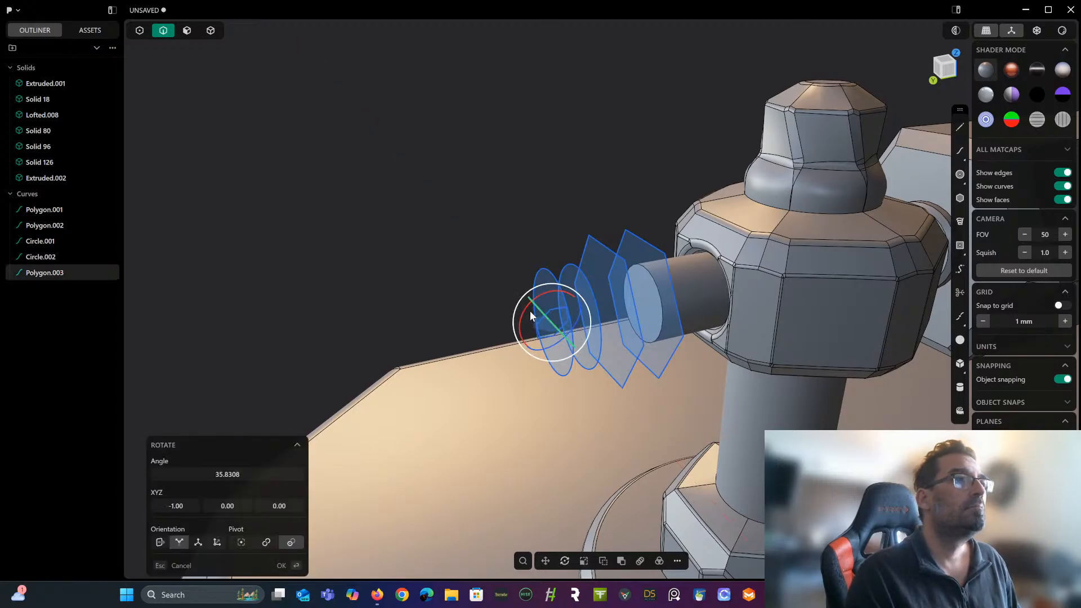
pyautogui.click(265, 470)
pyautogui.write('90')
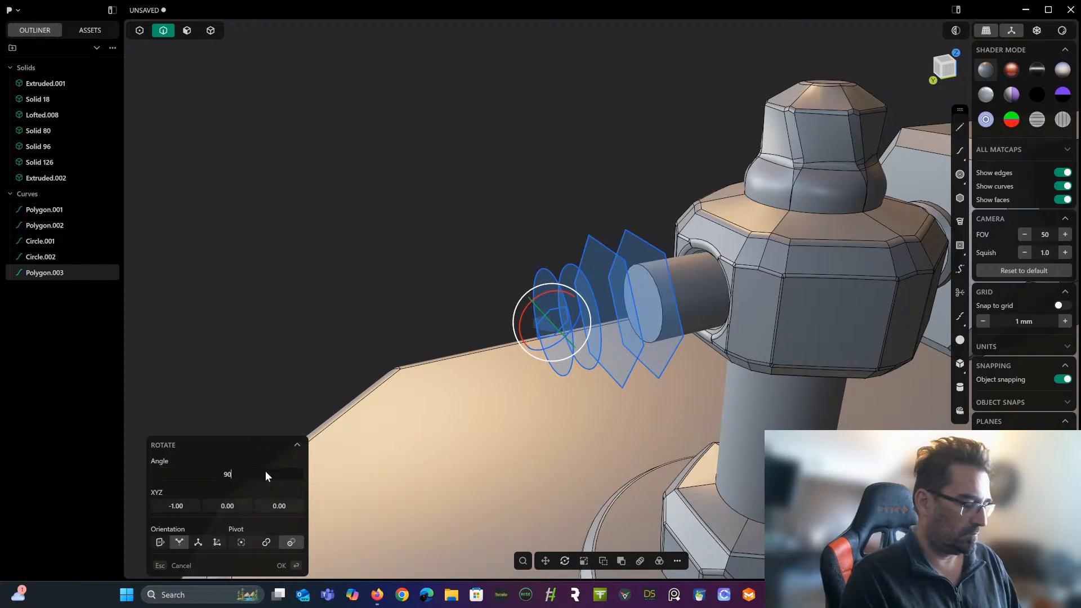
pyautogui.press('Return')
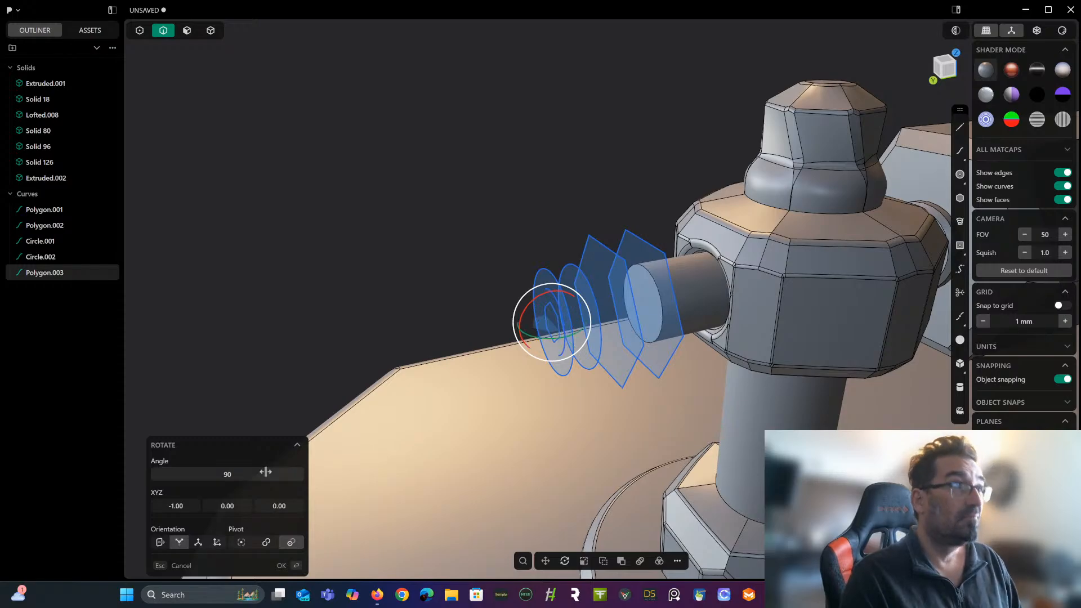
pyautogui.click(432, 300)
# Move the small hexagon about 3.7 mm outward along the shaft axis, beyond the outermost circle.
pyautogui.press('g')
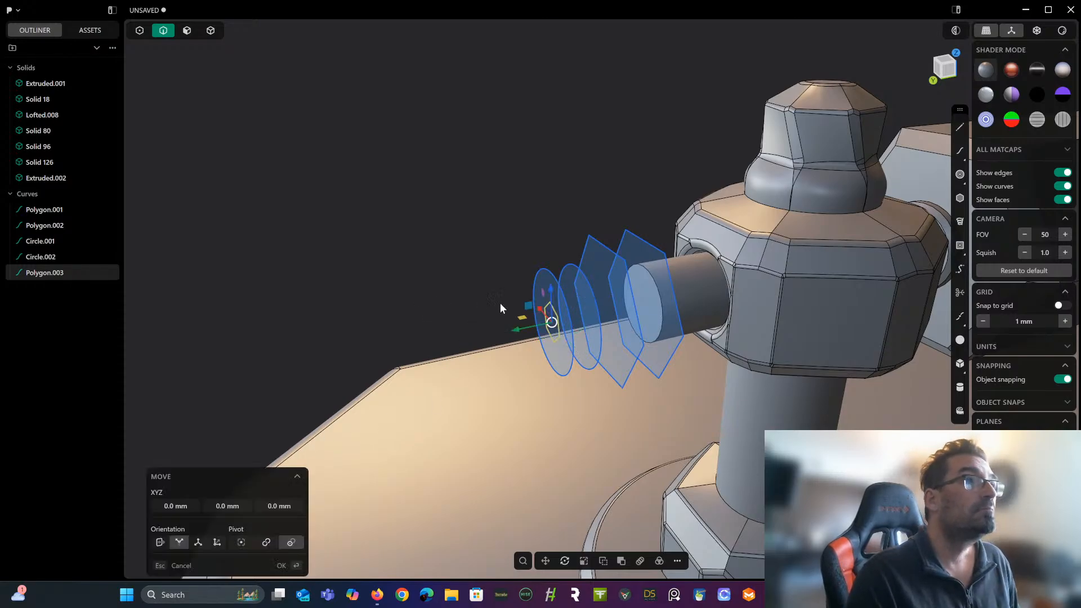
pyautogui.moveTo(527, 331); pyautogui.dragTo(493, 330)
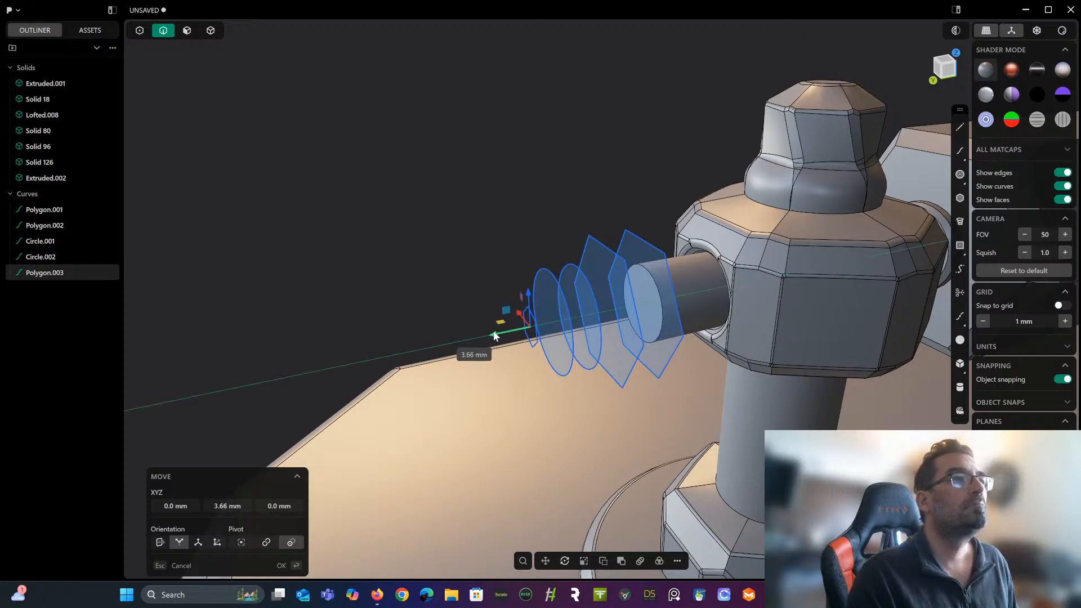
pyautogui.click(457, 210)
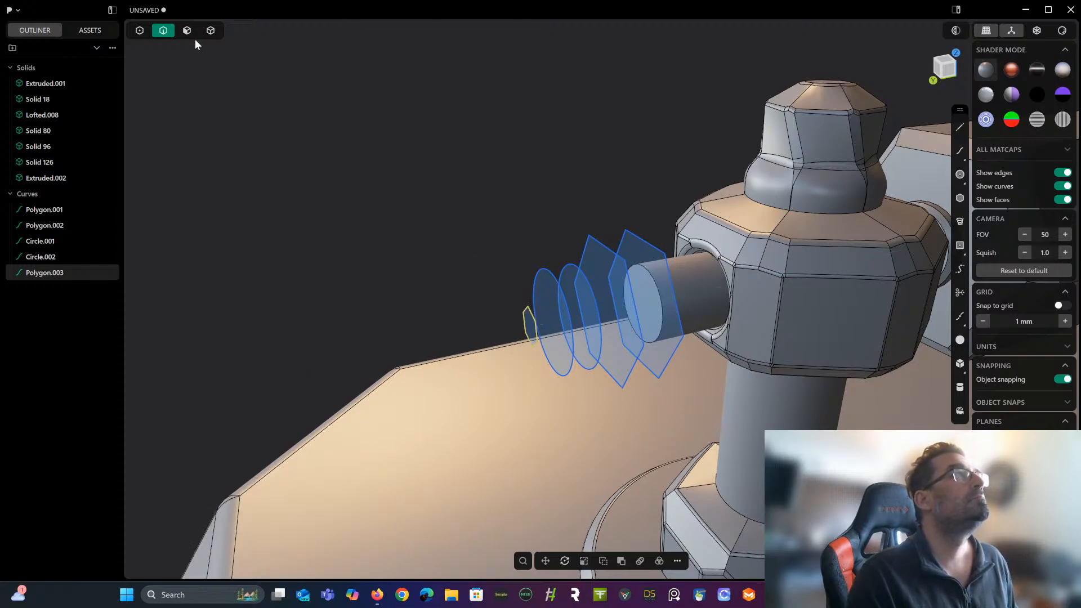
# Loft a surface between the two large hexagons at the end of the shaft.
pyautogui.click(657, 252)
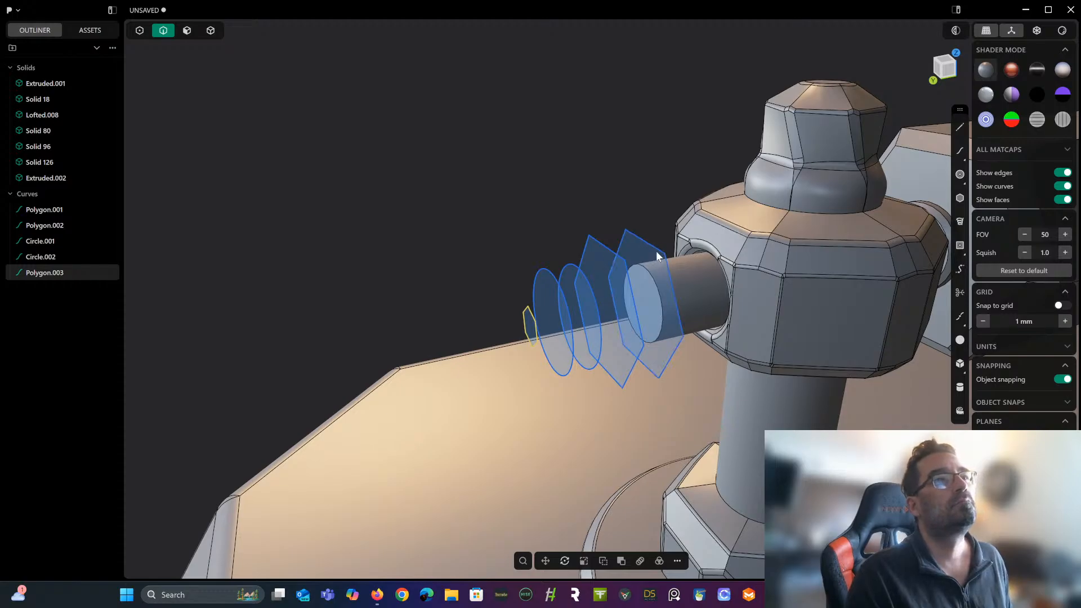
pyautogui.keyDown('shift'); pyautogui.click(616, 258); pyautogui.keyUp('shift')
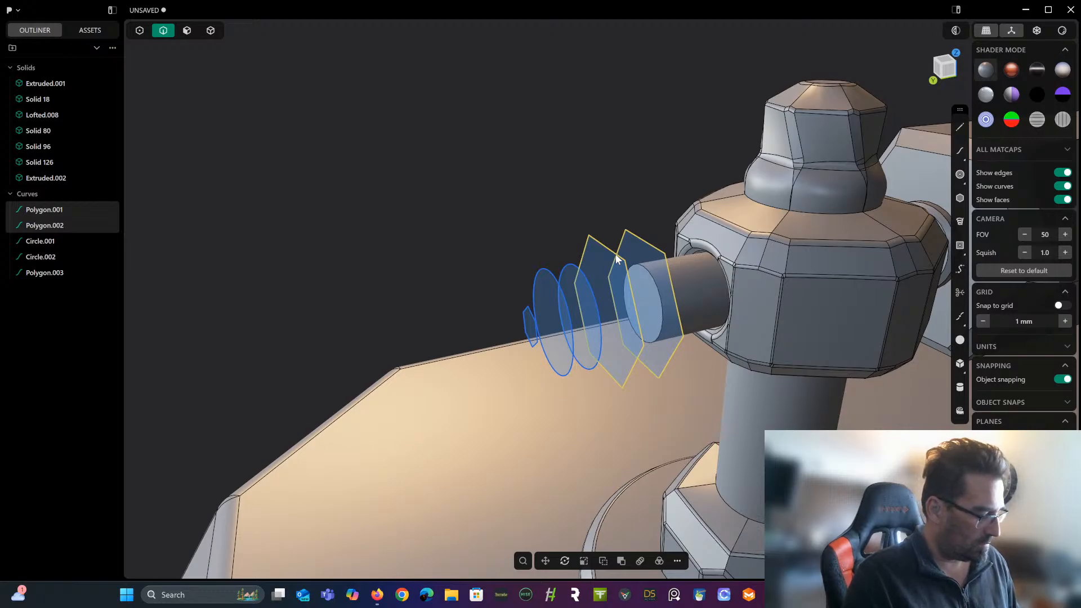
pyautogui.press('l')
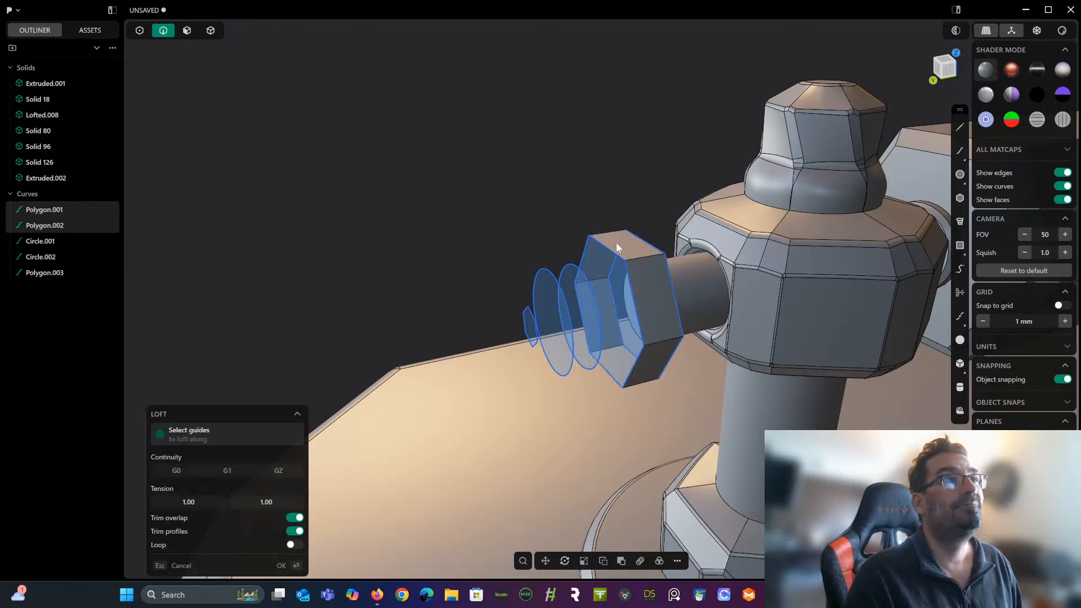
pyautogui.rightClick(612, 158)
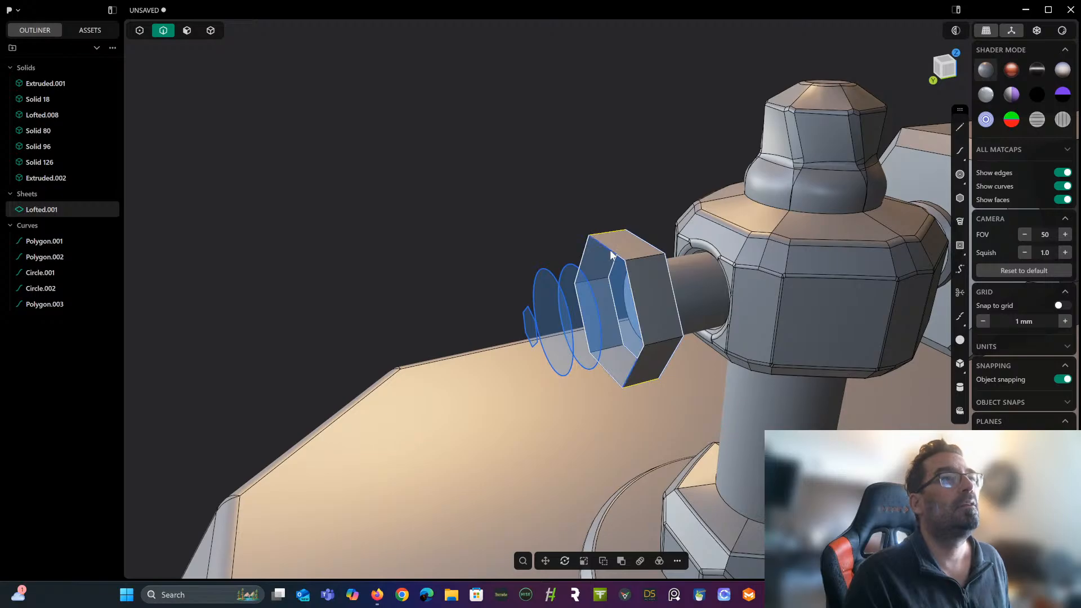
# Loft a tapered surface from the outer large hexagon to the nearest circle.
pyautogui.click(585, 270)
pyautogui.keyDown('shift'); pyautogui.click(583, 275); pyautogui.keyUp('shift')
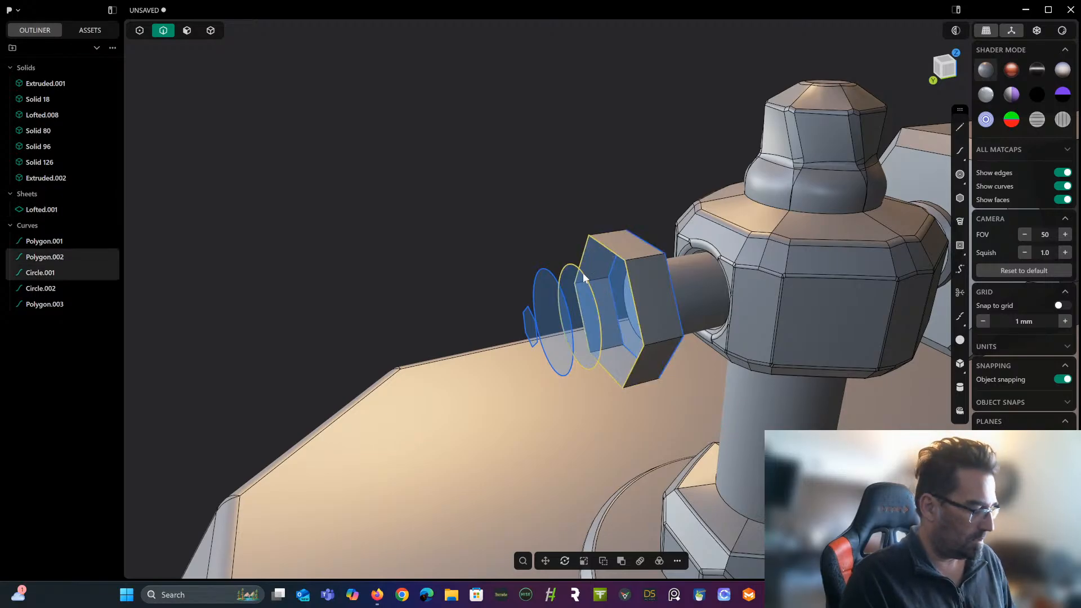
pyautogui.press('l')
pyautogui.rightClick(584, 135)
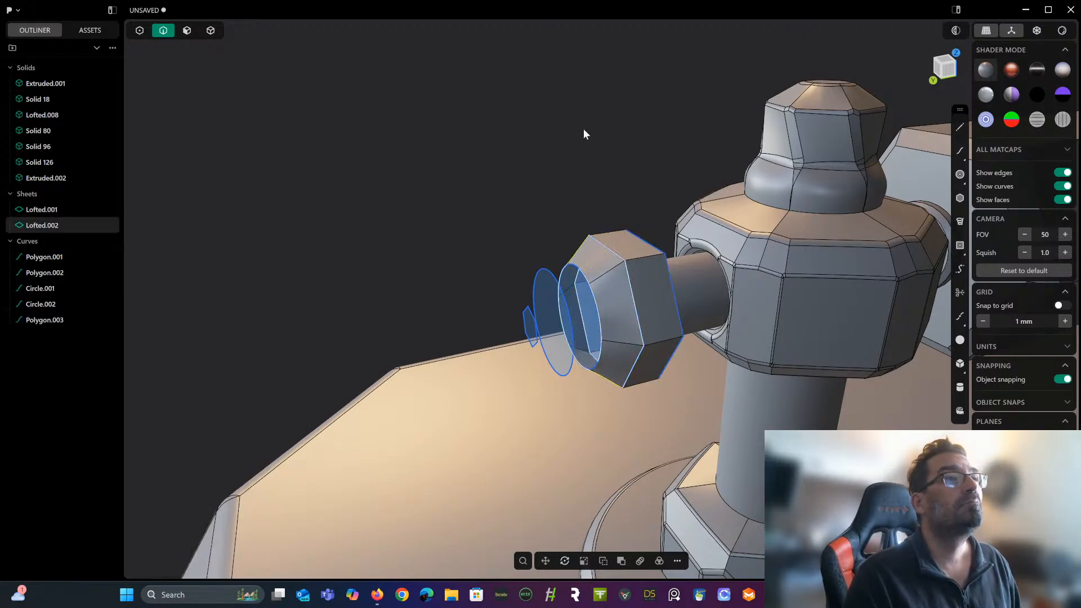
# Loft a surface between the two circles to form the cylindrical collar of the end piece.
pyautogui.click(578, 272)
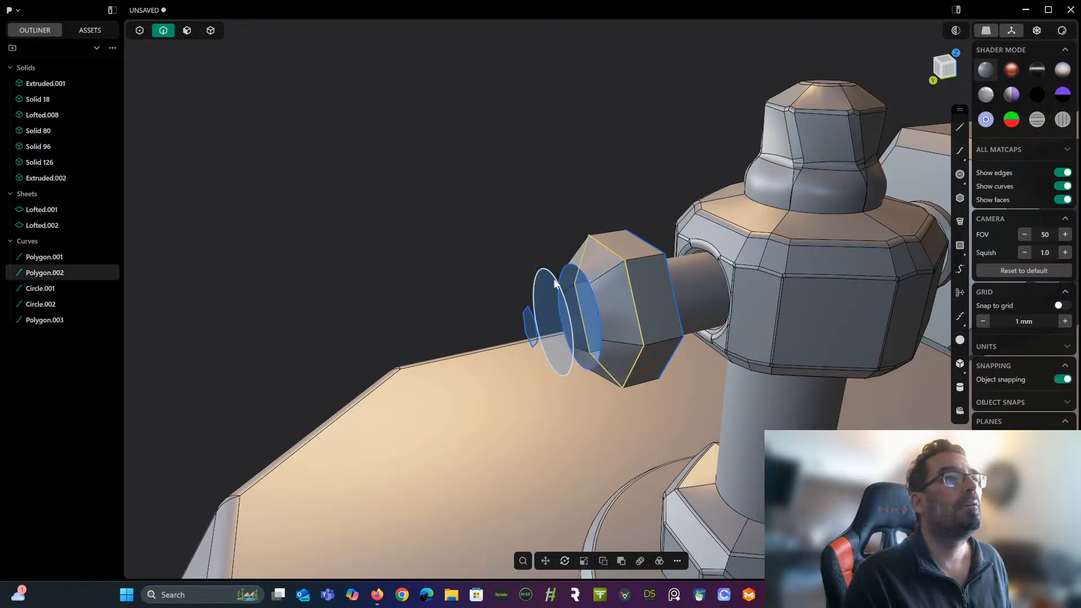
pyautogui.keyDown('shift'); pyautogui.click(554, 283); pyautogui.keyUp('shift')
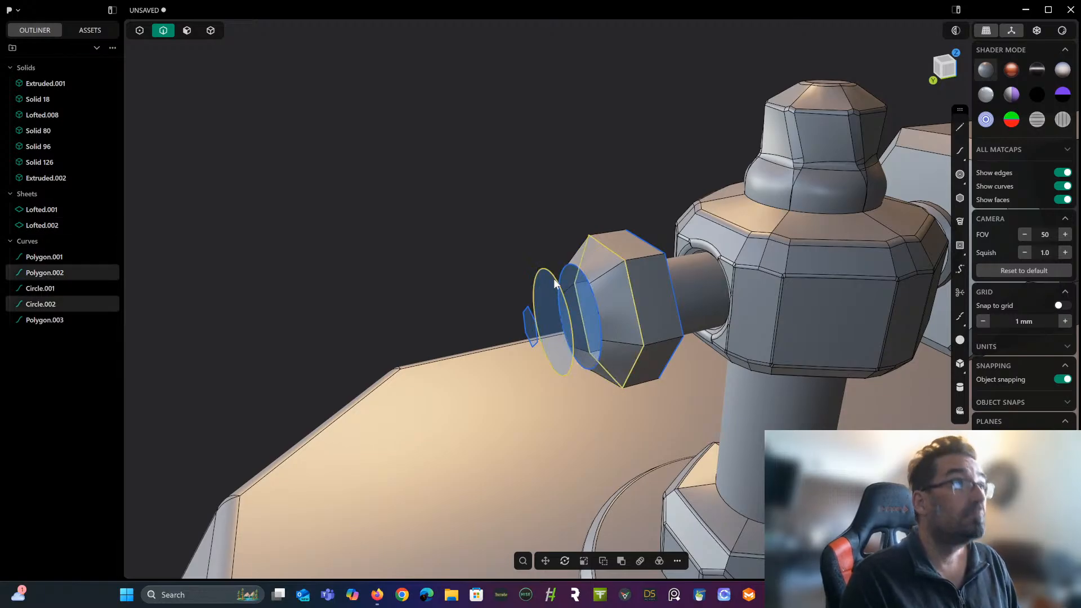
pyautogui.click(573, 273)
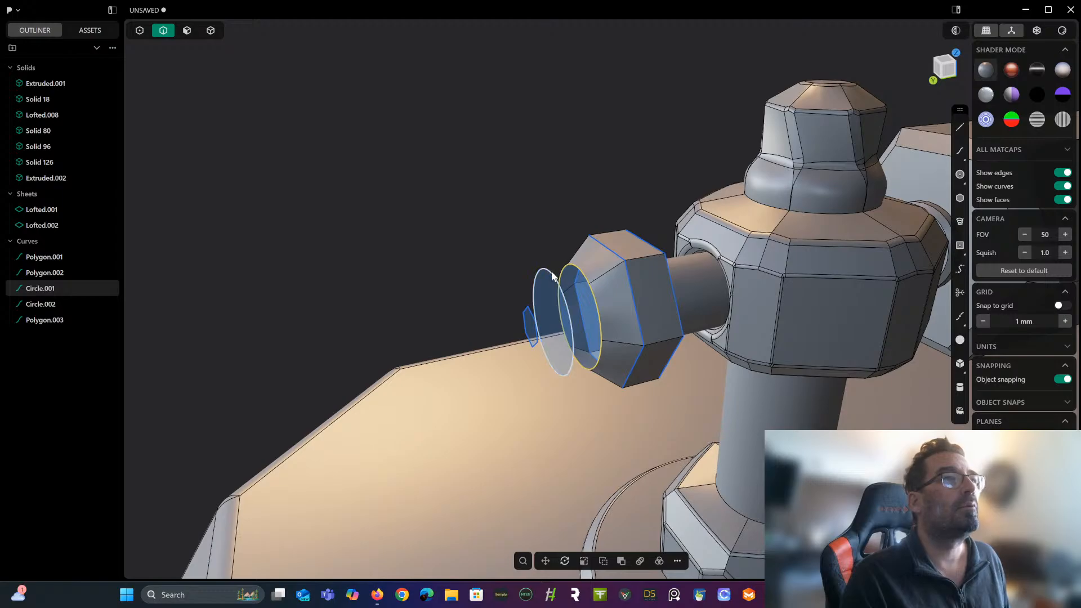
pyautogui.keyDown('shift'); pyautogui.click(552, 276); pyautogui.keyUp('shift')
pyautogui.press('l')
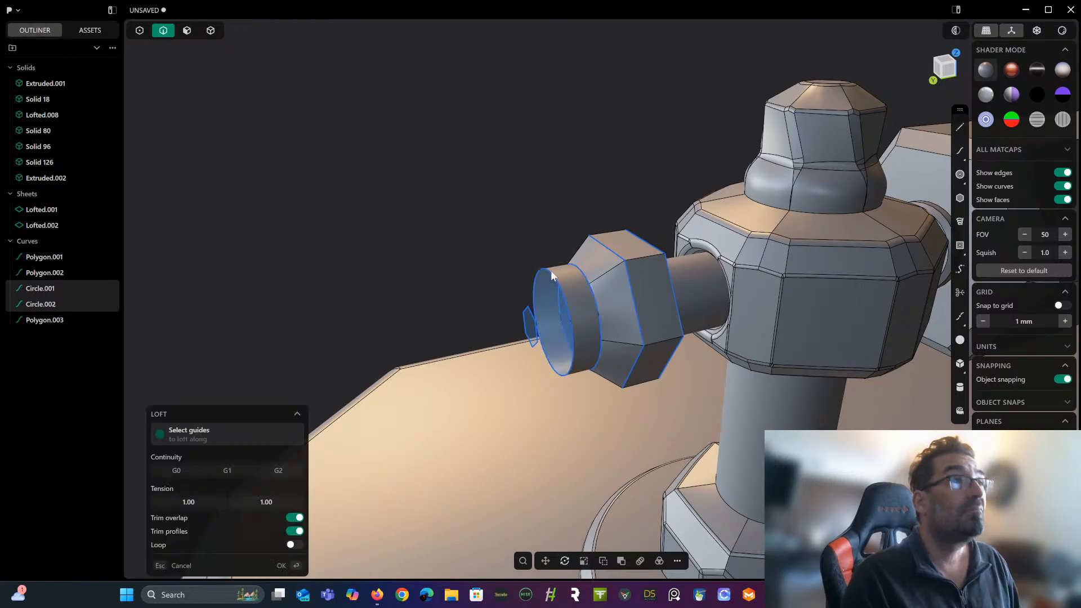
pyautogui.rightClick(543, 194)
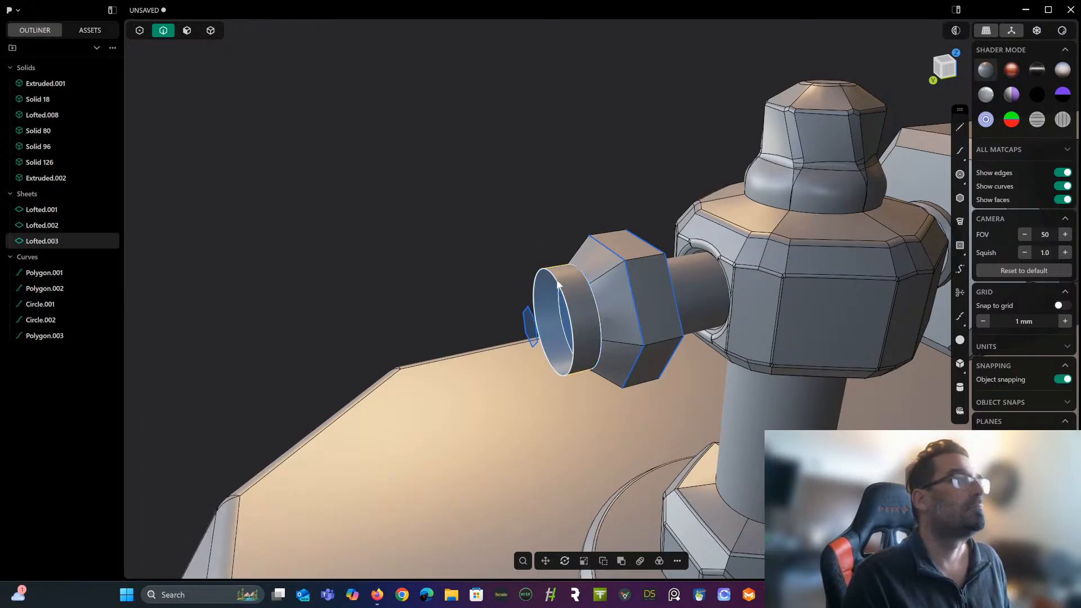
# Loft a tapered tip surface from the outermost circle to the small hexagon.
pyautogui.click(557, 284)
pyautogui.keyDown('shift'); pyautogui.click(528, 313); pyautogui.keyUp('shift')
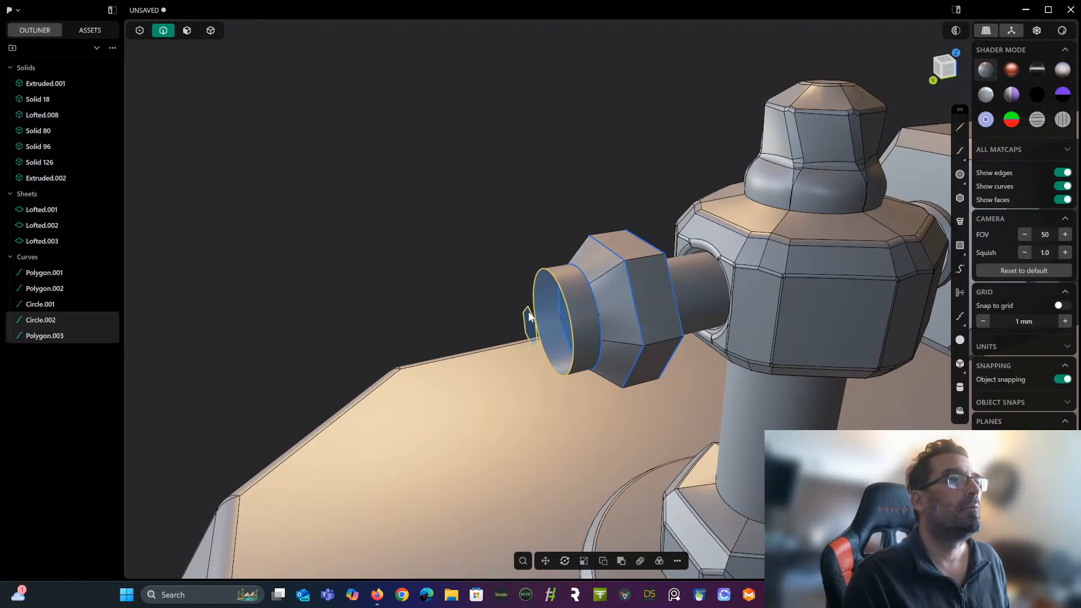
pyautogui.press('l')
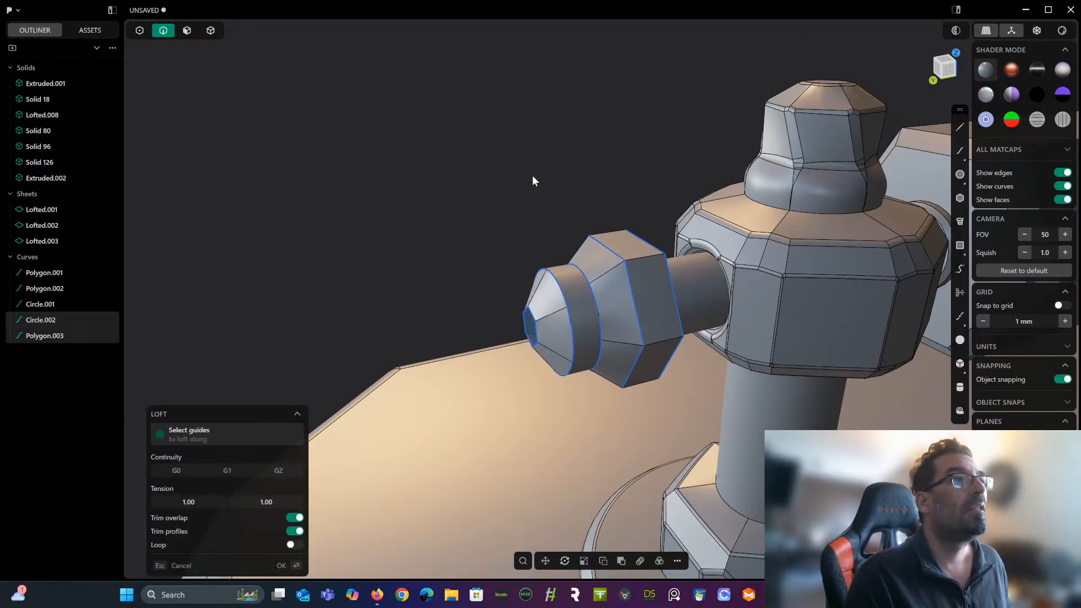
pyautogui.press('Return')
# Join the four lofted sheets of the end piece into one sheet.
pyautogui.moveTo(525, 188); pyautogui.dragTo(544, 189, button='middle')
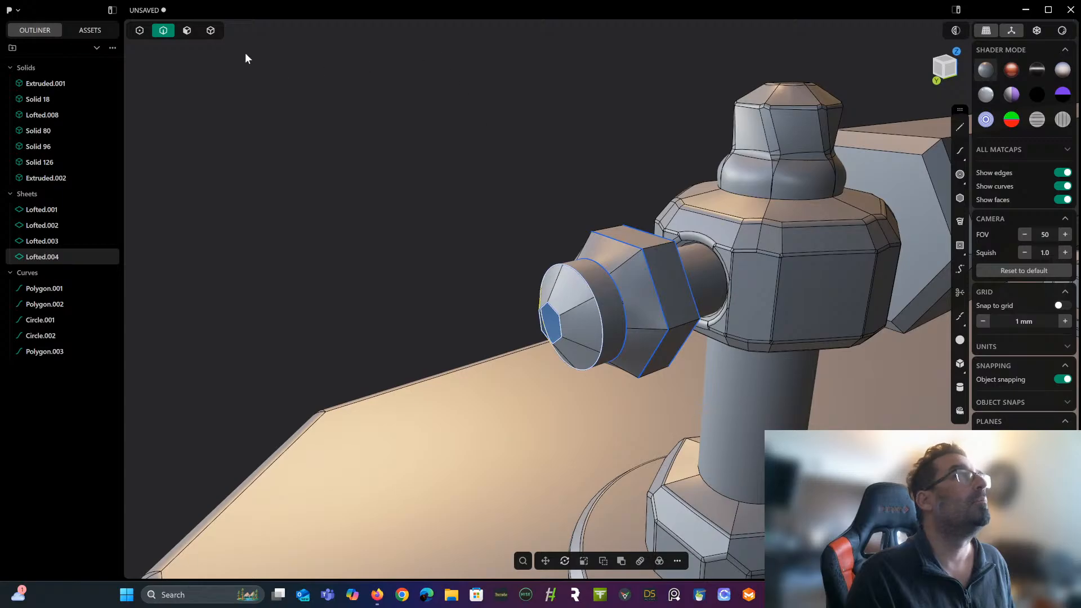
pyautogui.click(211, 30)
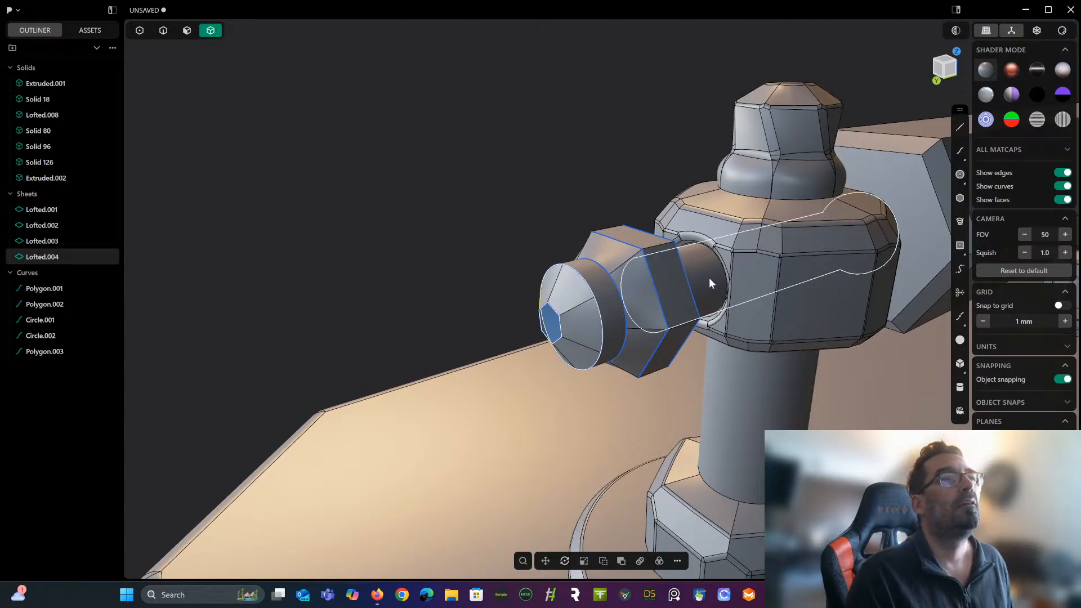
pyautogui.moveTo(708, 278); pyautogui.dragTo(648, 277, button='middle')
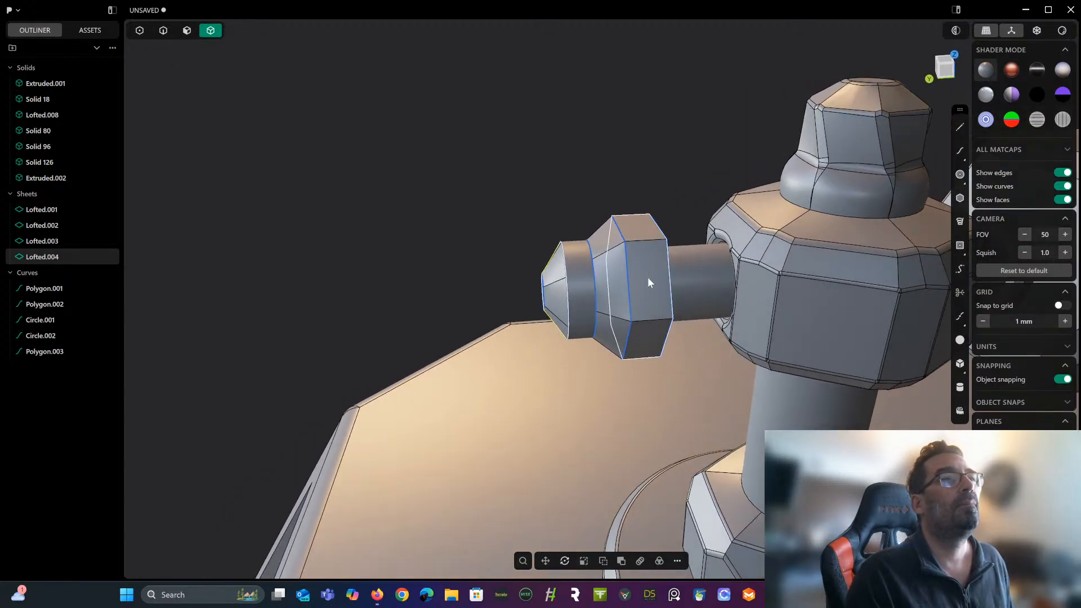
pyautogui.click(613, 282)
pyautogui.click(587, 288)
pyautogui.click(564, 294)
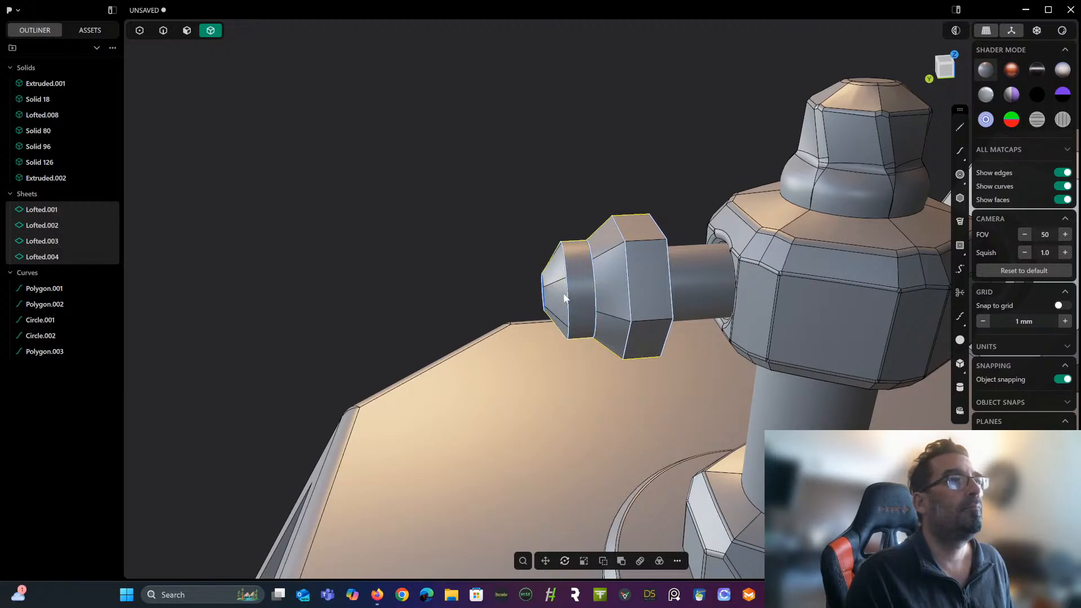
pyautogui.press('j')
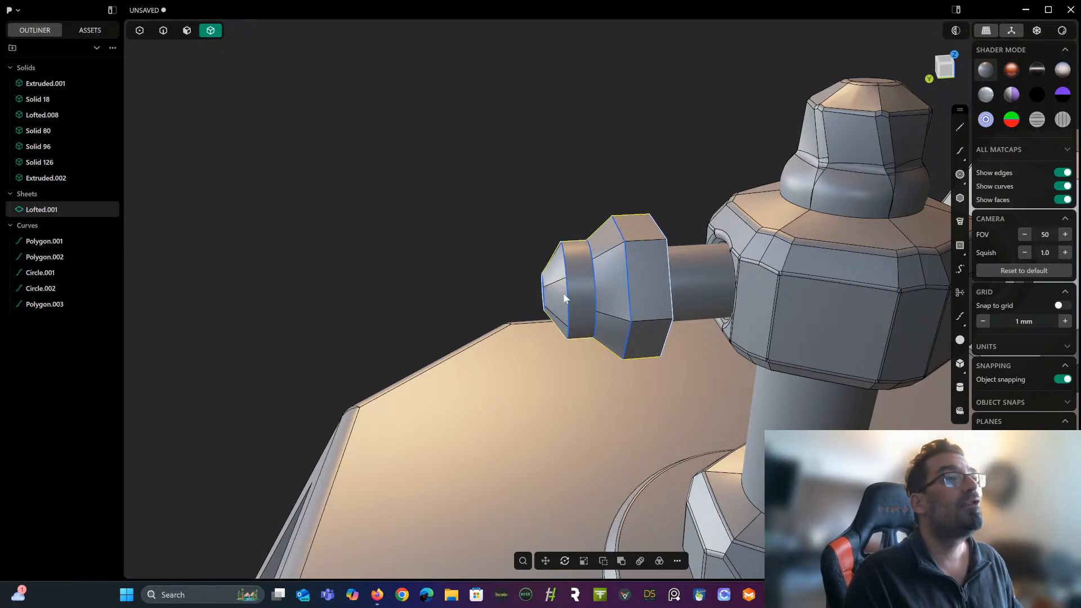
# Delete all five profile curves, the three polygons and two circles, left over from the lofts.
pyautogui.click(59, 242)
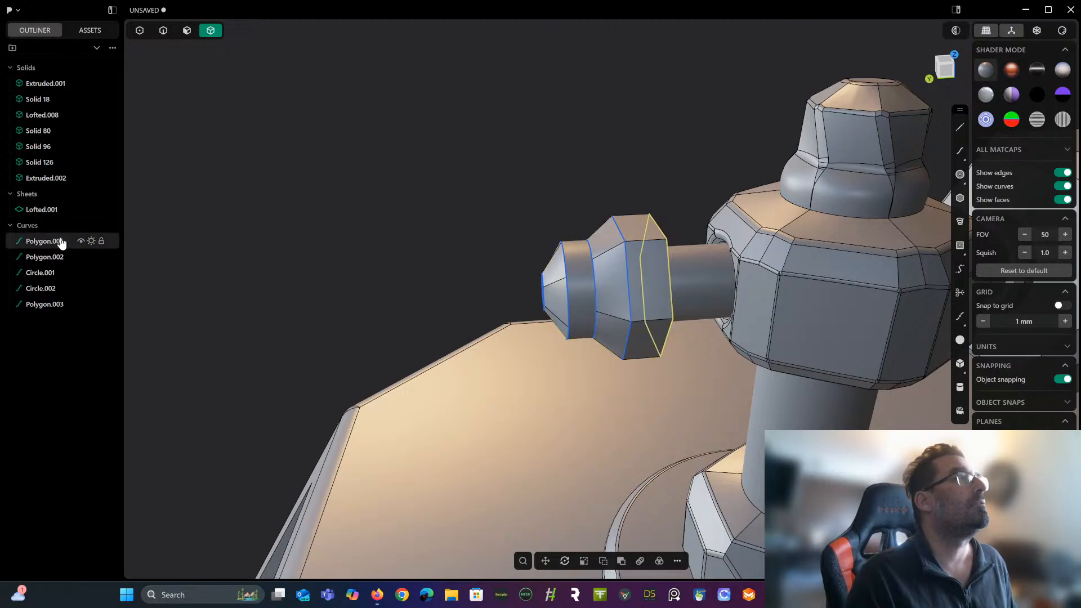
pyautogui.keyDown('shift'); pyautogui.click(60, 305); pyautogui.keyUp('shift')
pyautogui.press('Delete')
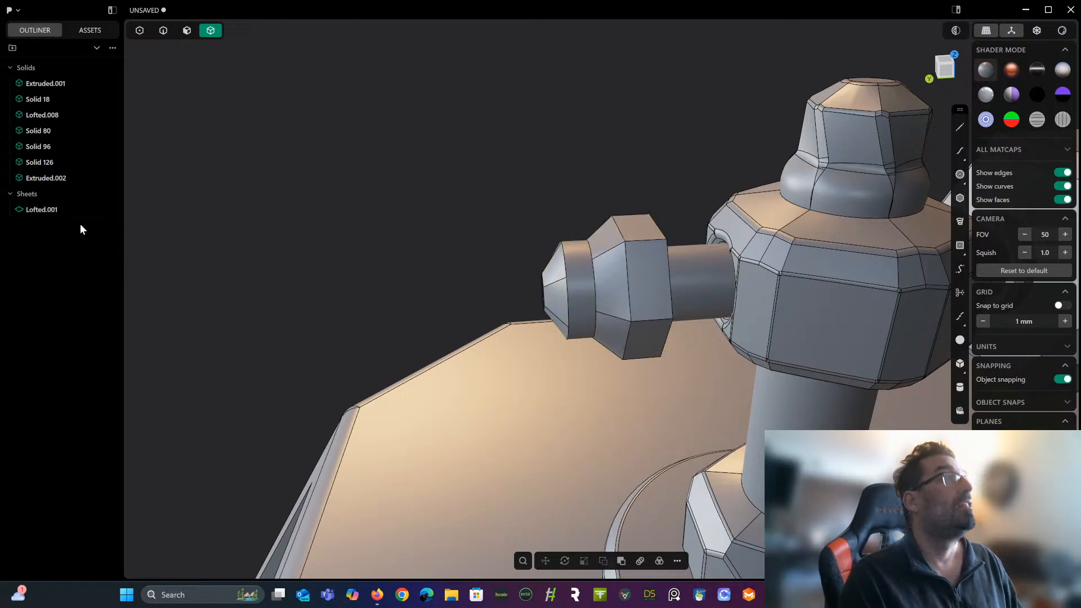
# Patch the open ends of the joined sheet to turn the end piece into a solid.
pyautogui.click(45, 210)
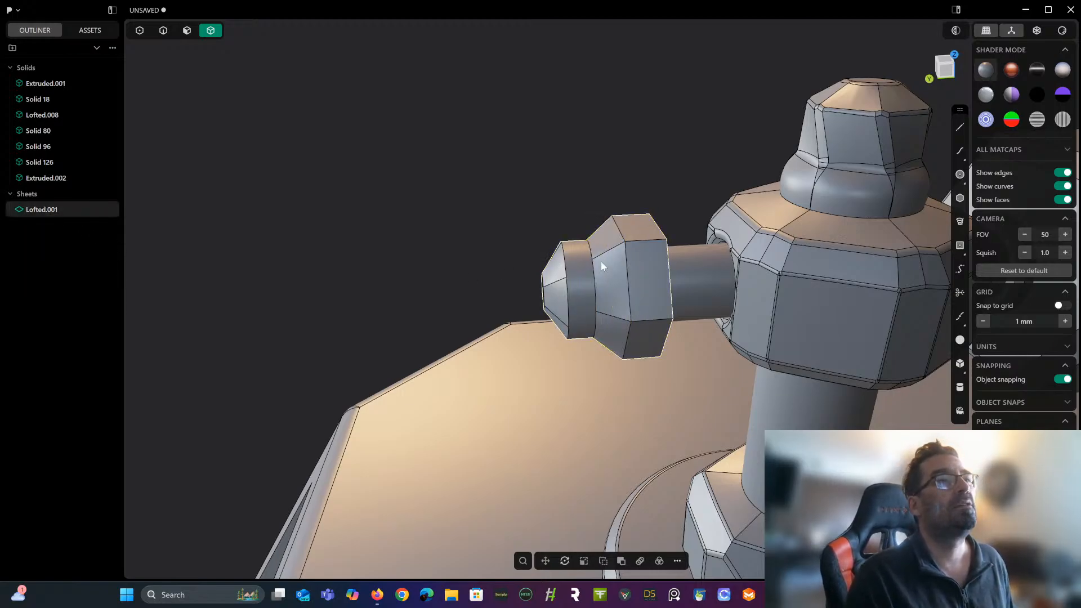
pyautogui.click(678, 561)
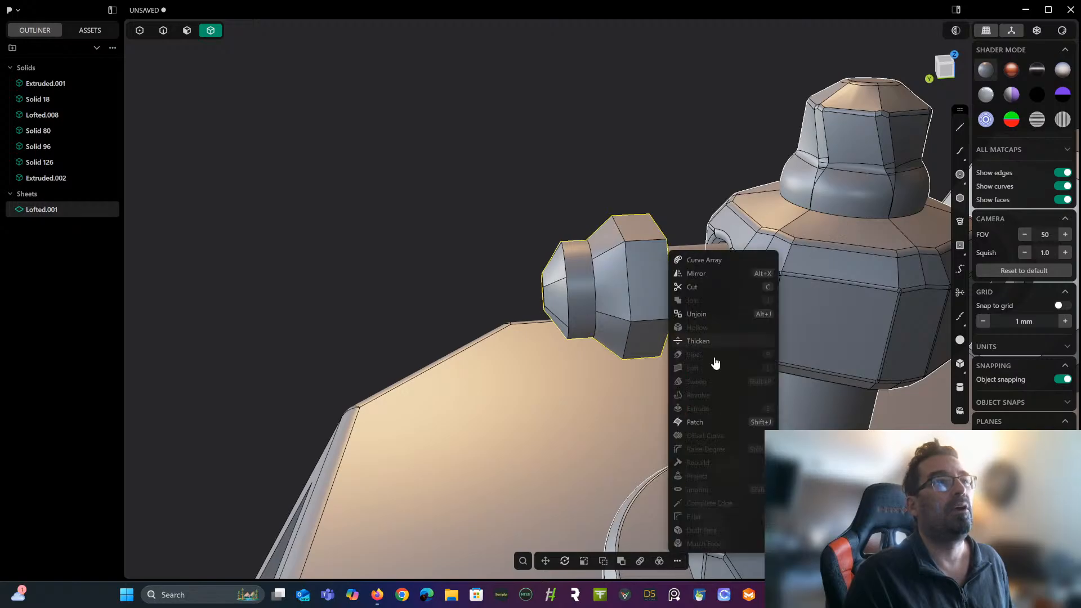
pyautogui.click(696, 422)
pyautogui.moveTo(458, 217); pyautogui.dragTo(539, 216, button='middle')
pyautogui.scroll(3, 538, 209)
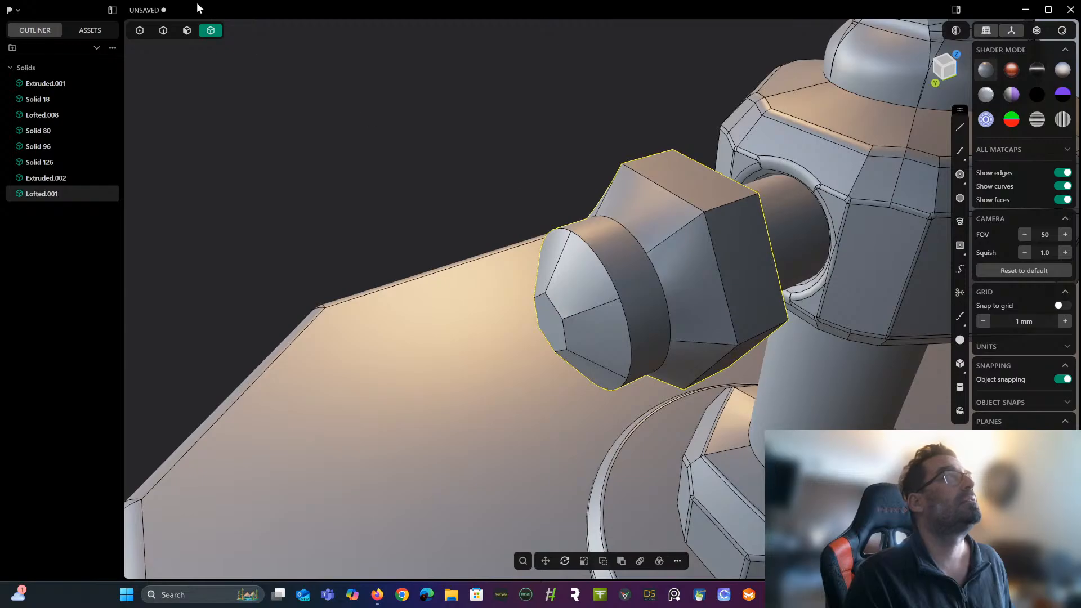
# Chamfer the lengthwise corner edges of the end piece's large hexagonal section.
pyautogui.click(163, 30)
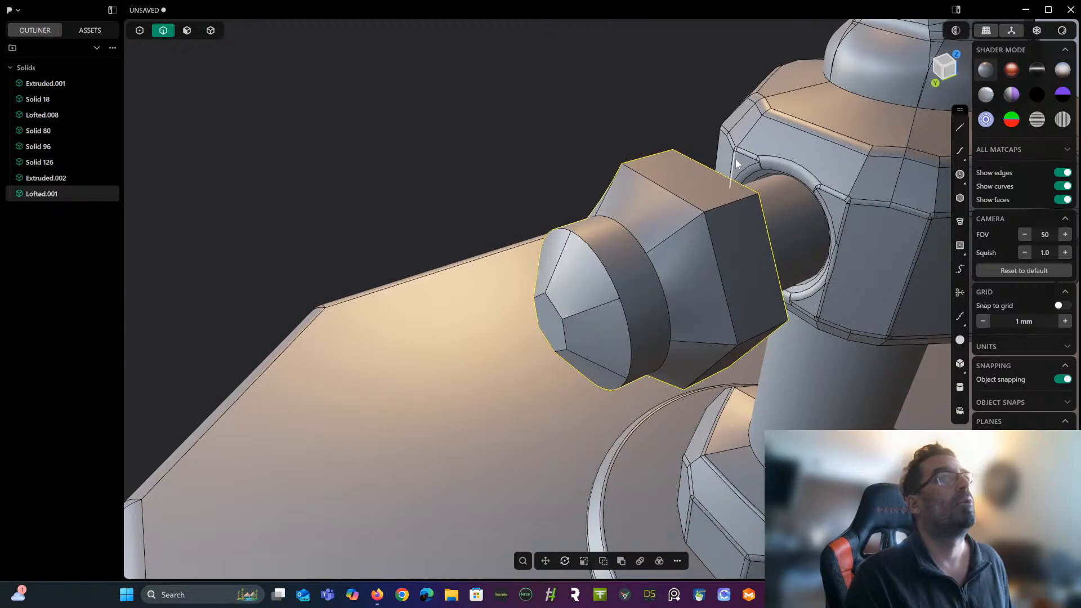
pyautogui.click(730, 206)
pyautogui.press('f')
pyautogui.moveTo(730, 208); pyautogui.dragTo(713, 224)
pyautogui.press('Return')
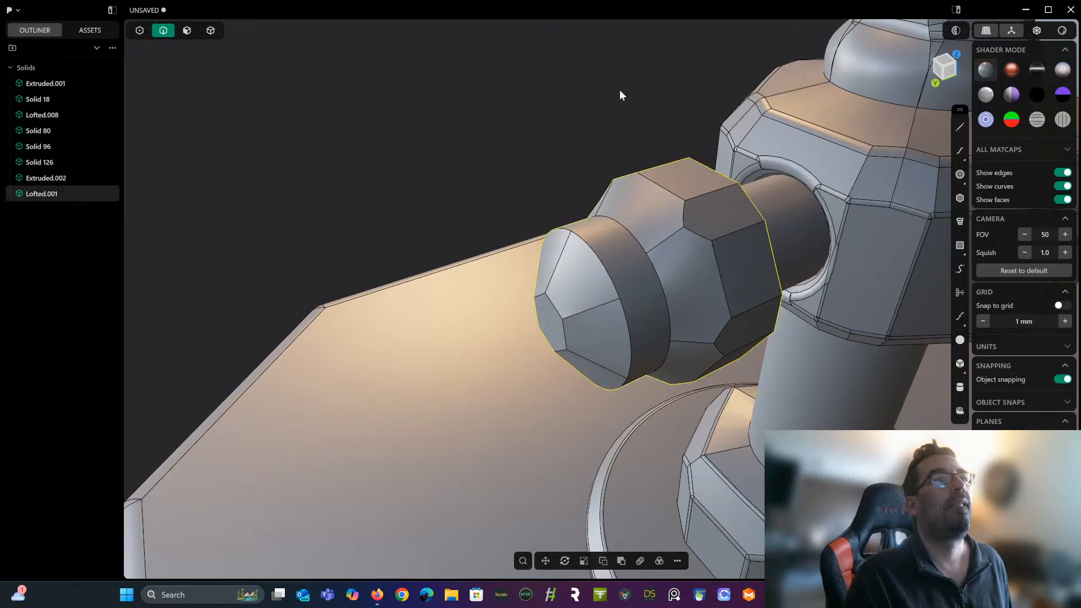
pyautogui.press('Escape')
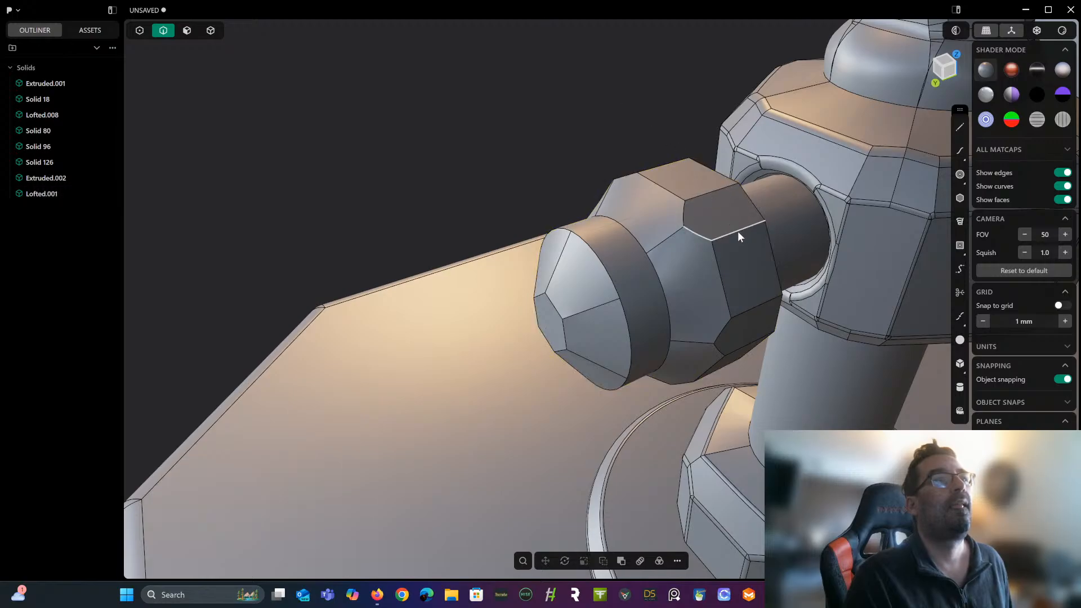
# Fillet the lengthwise edges bordering the chamfered corners of the hexagonal section by about 1.06 mm.
pyautogui.click(707, 196)
pyautogui.press('f')
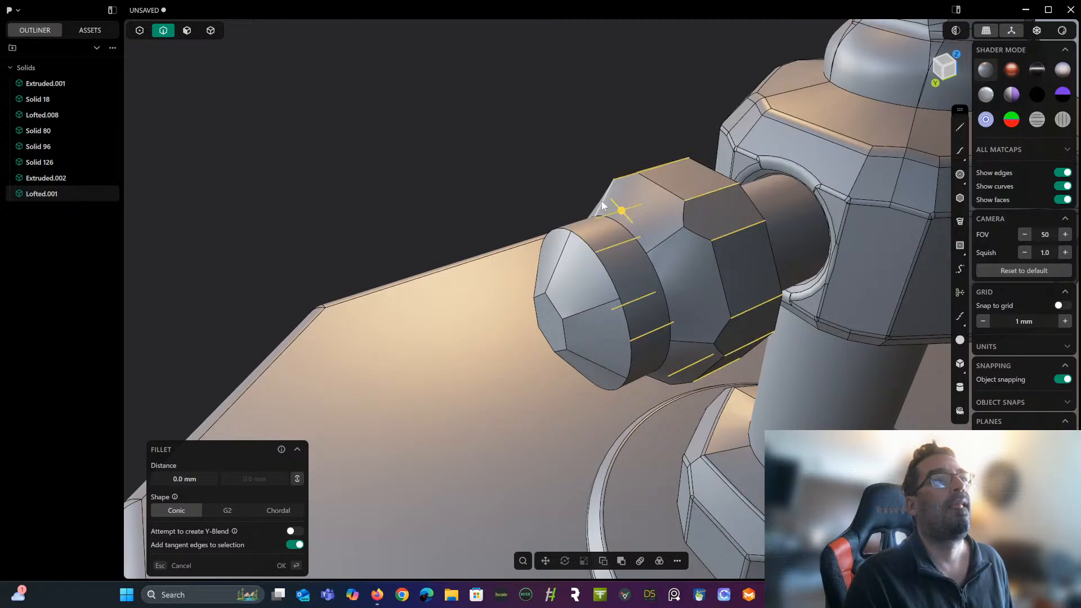
pyautogui.moveTo(620, 209); pyautogui.dragTo(617, 206)
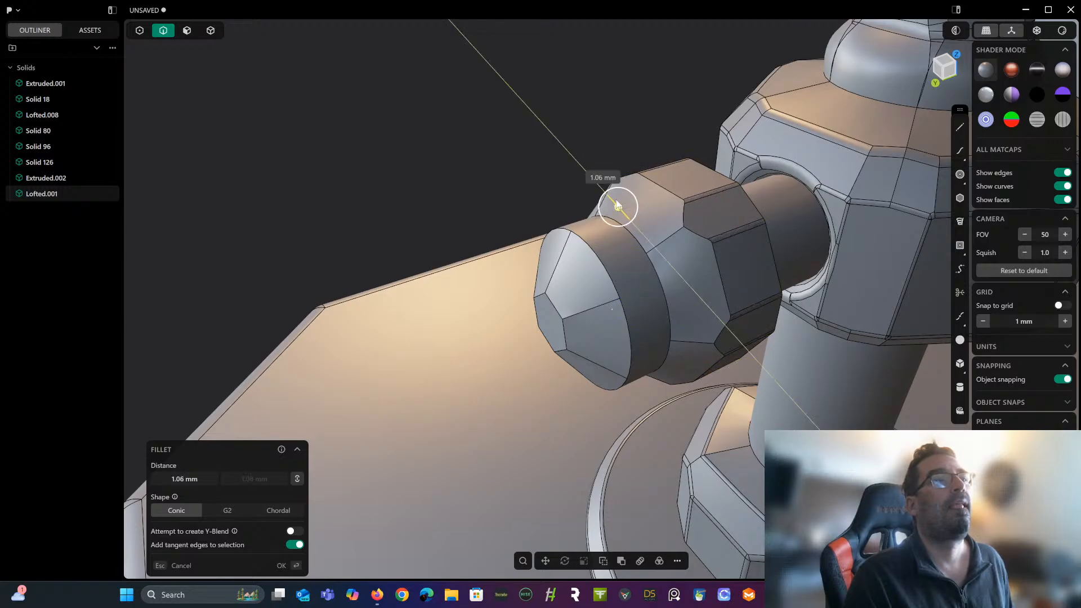
pyautogui.press('Return')
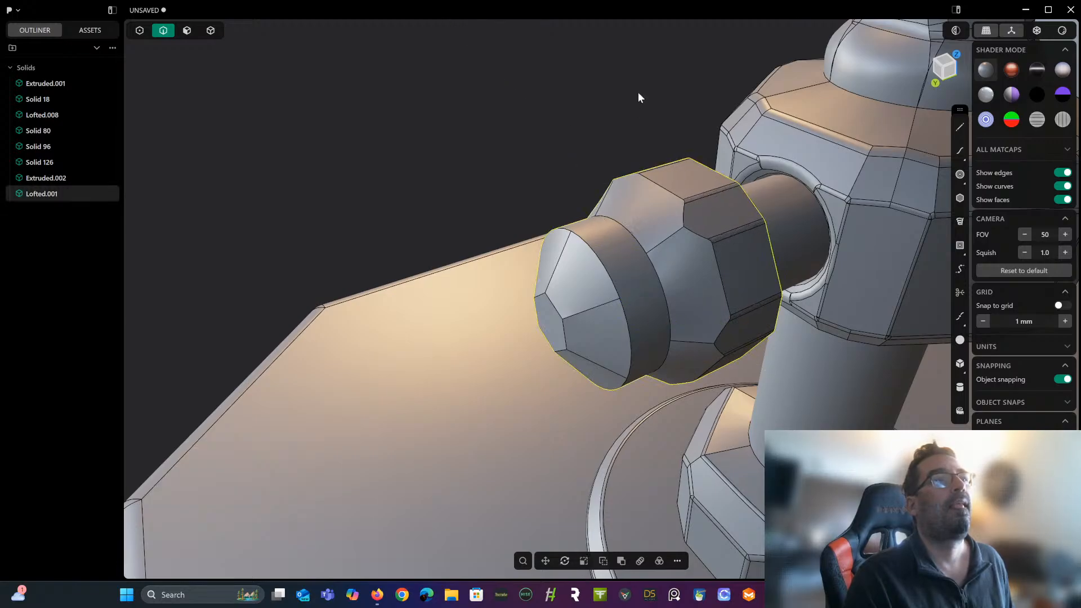
pyautogui.click(692, 228)
pyautogui.press('f')
pyautogui.click(685, 223)
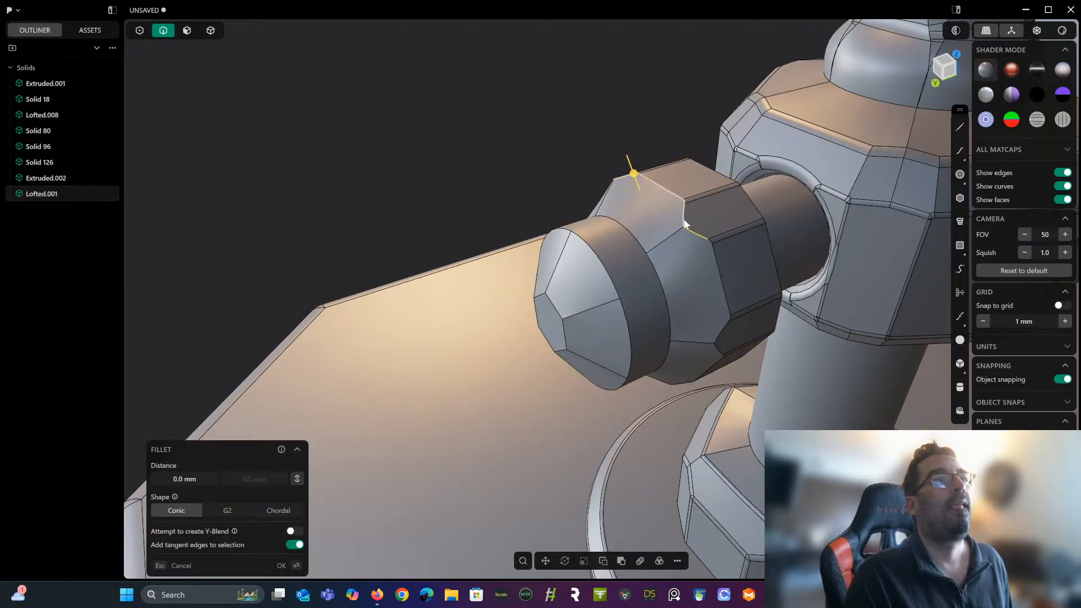
pyautogui.click(712, 244)
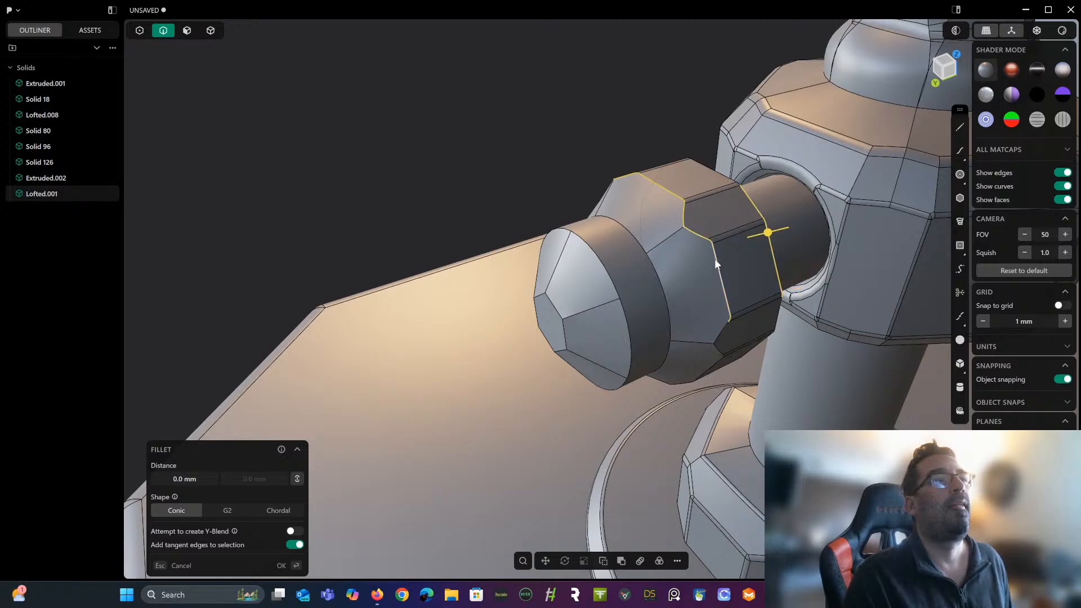
pyautogui.press('Escape')
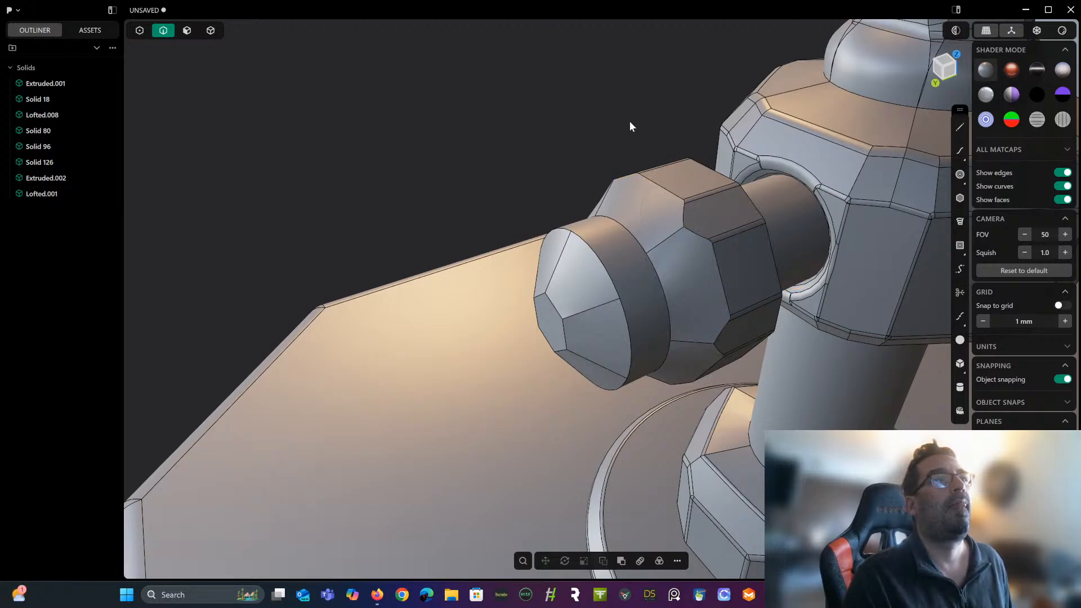
# Fillet the full edge loop where the hexagonal section meets its taper toward the collar.
pyautogui.click(697, 235)
pyautogui.press('f')
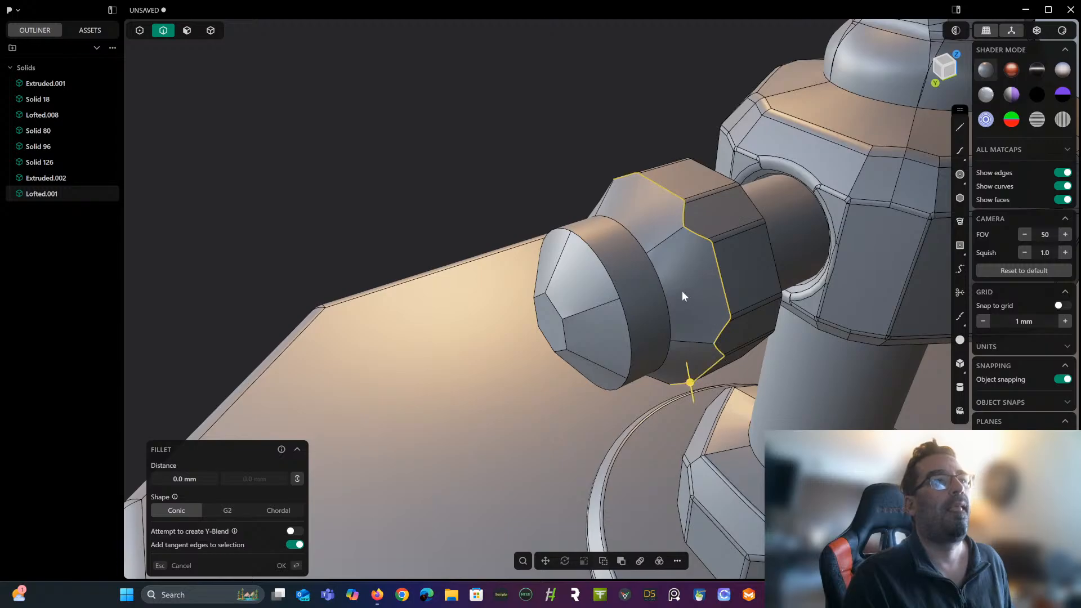
pyautogui.moveTo(684, 292); pyautogui.dragTo(703, 339, button='right')
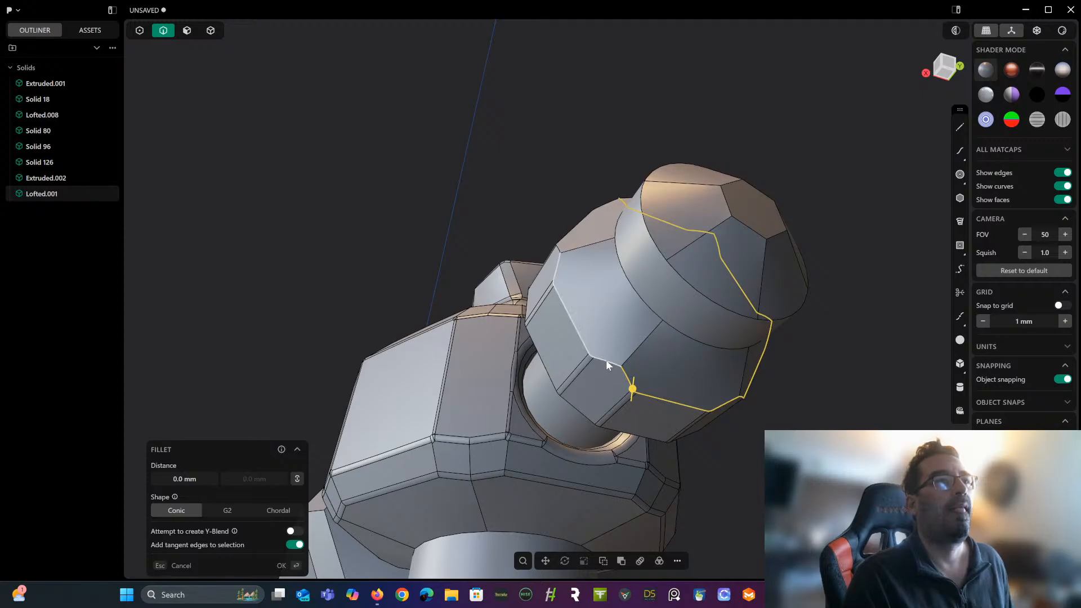
pyautogui.moveTo(606, 362); pyautogui.dragTo(556, 208, button='right')
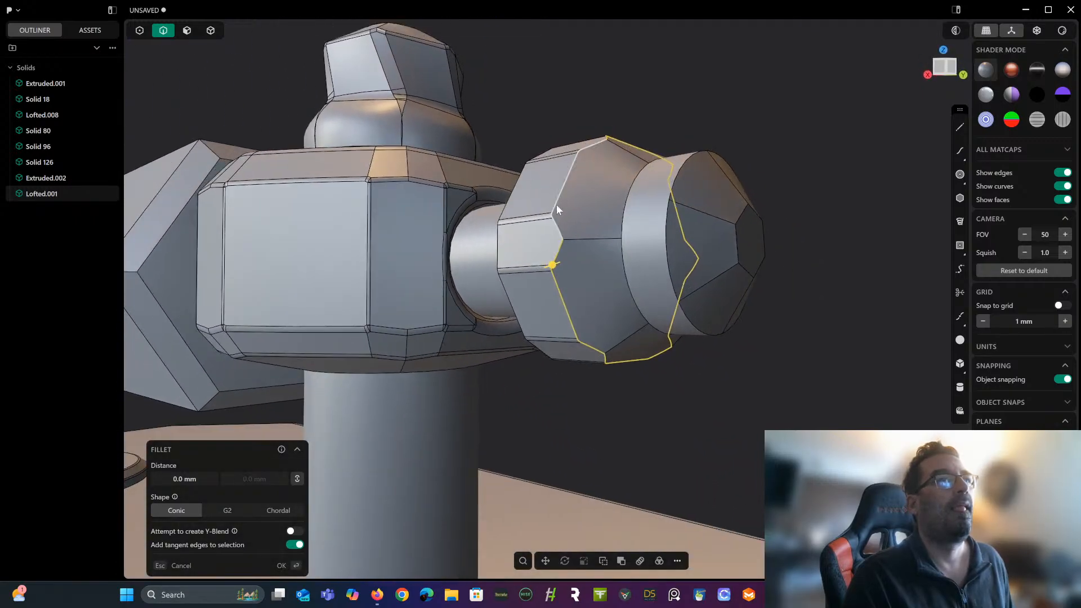
pyautogui.click(558, 227)
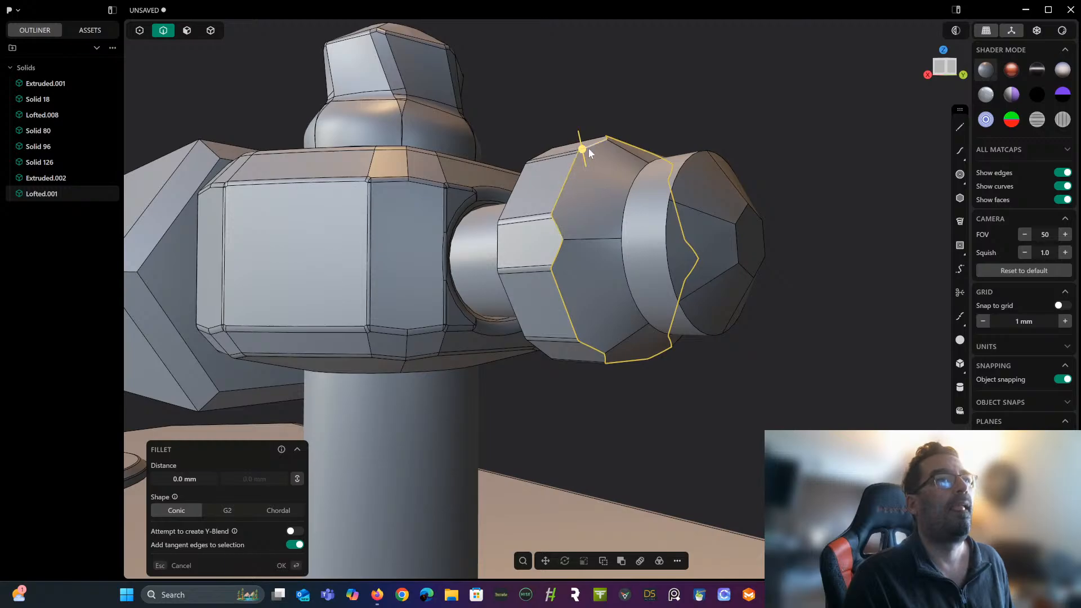
pyautogui.moveTo(587, 147); pyautogui.dragTo(586, 144)
pyautogui.press('Return')
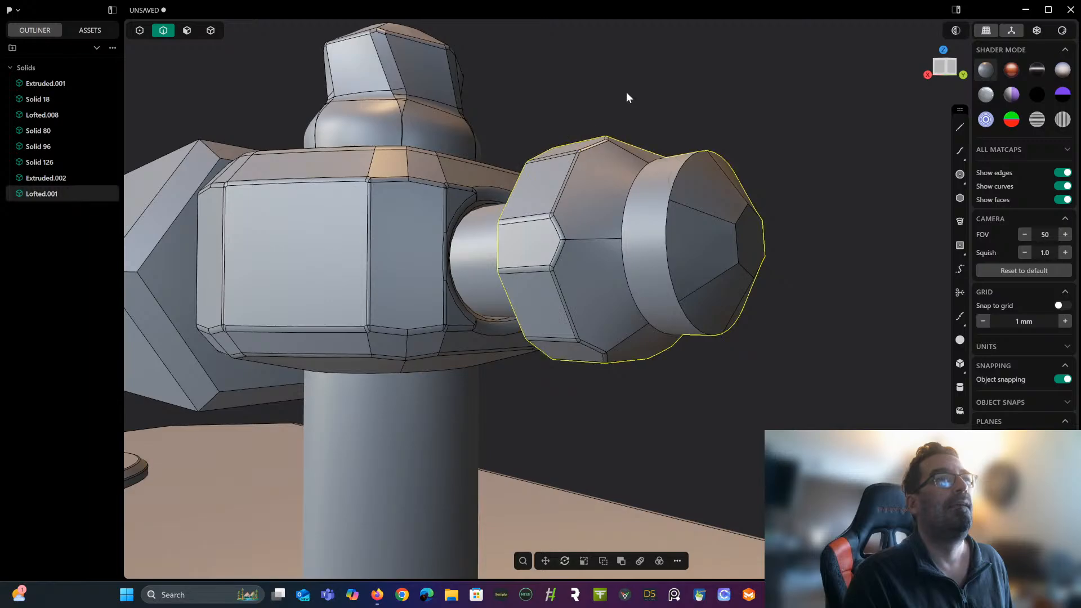
# Fillet the hexagonal section's edge loop on the shaft side by about 0.26 mm.
pyautogui.moveTo(625, 92); pyautogui.dragTo(712, 220, button='middle')
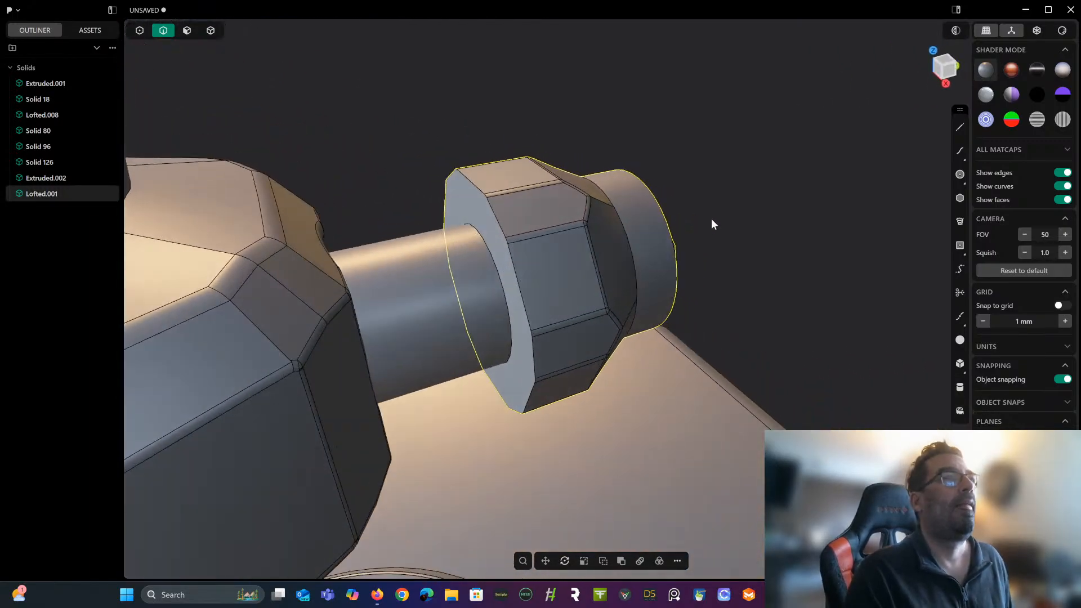
pyautogui.scroll(2, 479, 198)
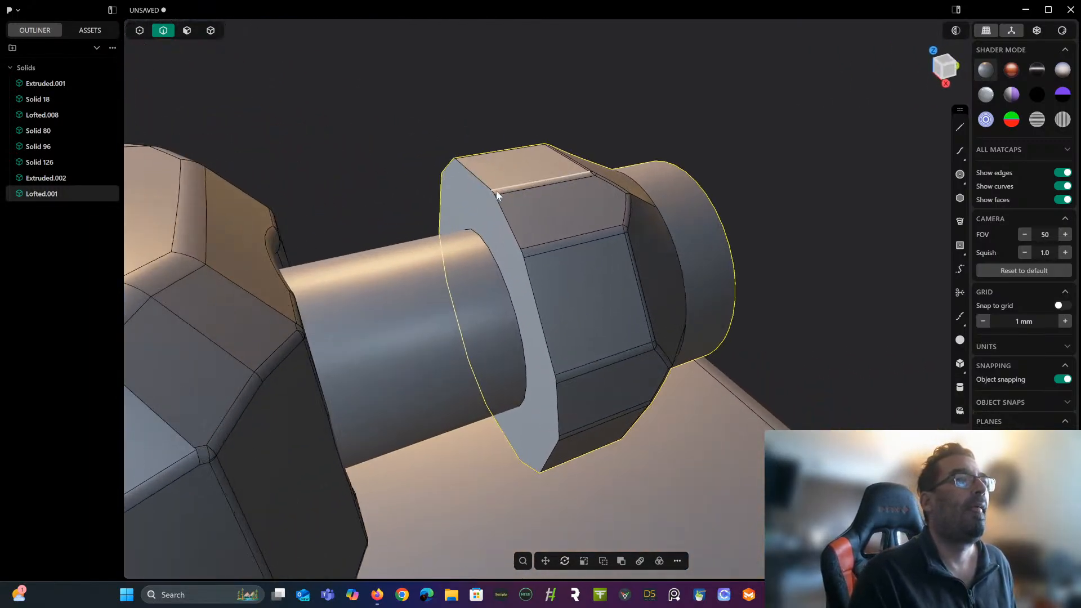
pyautogui.click(493, 193)
pyautogui.press('b')
pyautogui.moveTo(493, 193); pyautogui.dragTo(491, 193)
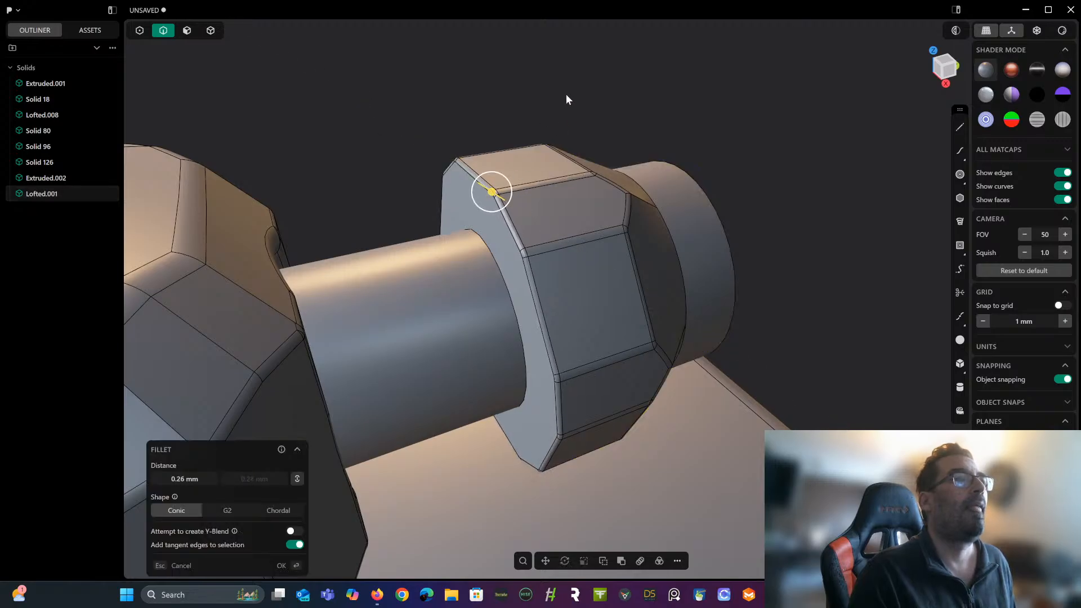
pyautogui.press('Return')
pyautogui.moveTo(598, 122); pyautogui.dragTo(625, 167, button='middle')
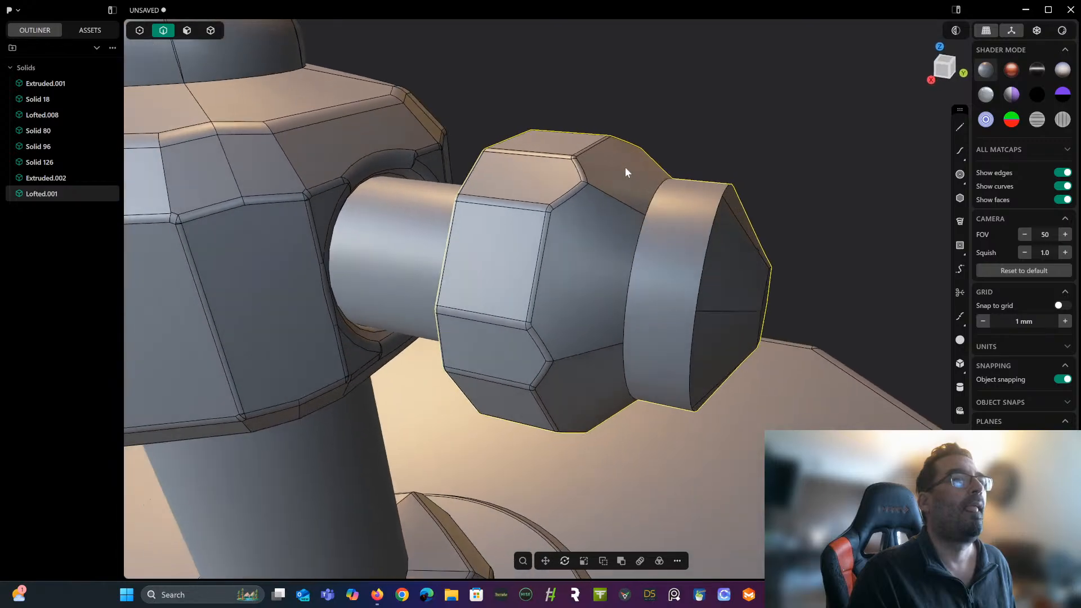
# Fillet the circular edge where the end piece's taper meets the round collar.
pyautogui.click(640, 231)
pyautogui.press('f')
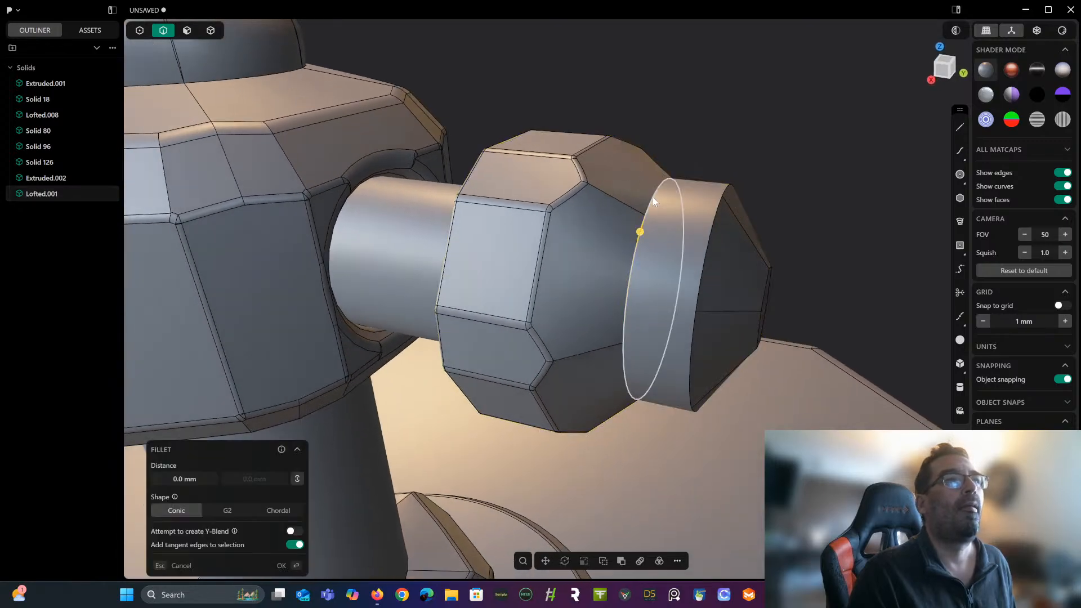
pyautogui.moveTo(645, 213); pyautogui.dragTo(647, 213)
pyautogui.press('Return')
# Fillet the outer circular edge of the collar by about 0.19 mm.
pyautogui.moveTo(712, 122); pyautogui.dragTo(677, 183, button='middle')
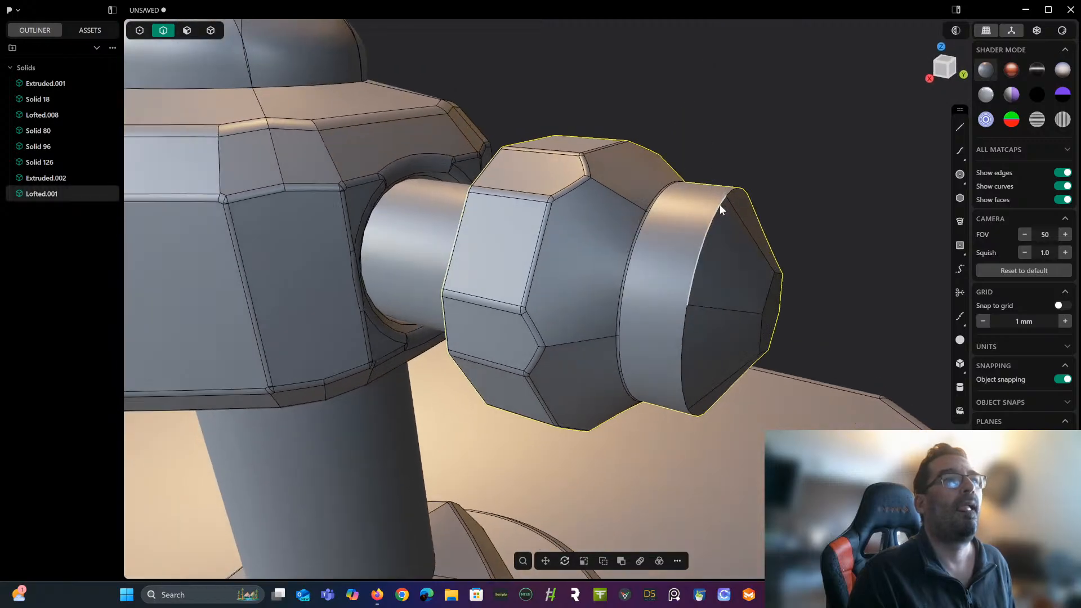
pyautogui.click(712, 220)
pyautogui.press('f')
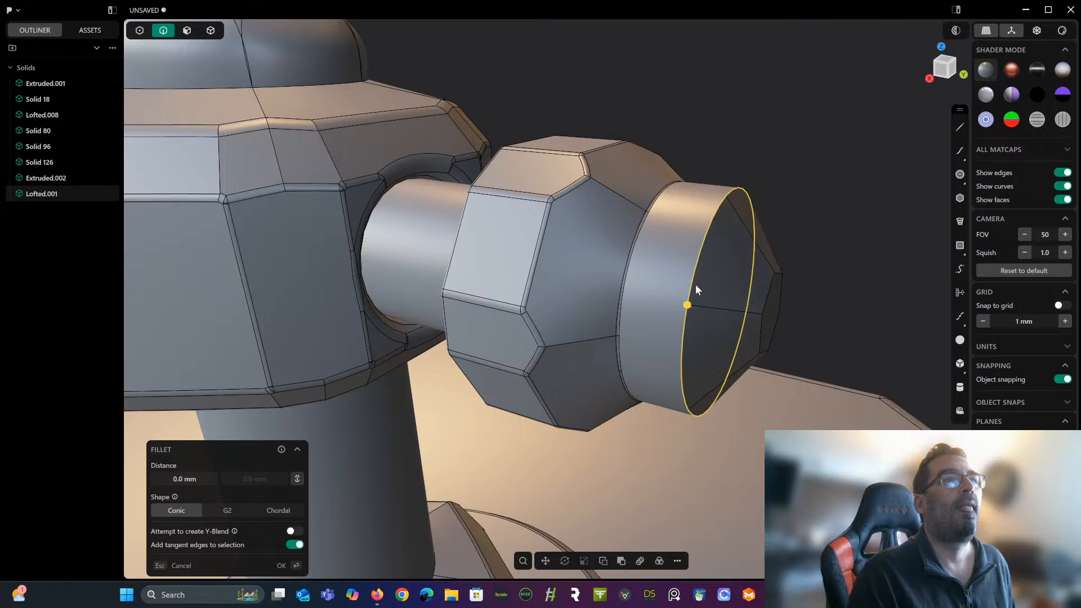
pyautogui.moveTo(687, 305); pyautogui.dragTo(684, 312)
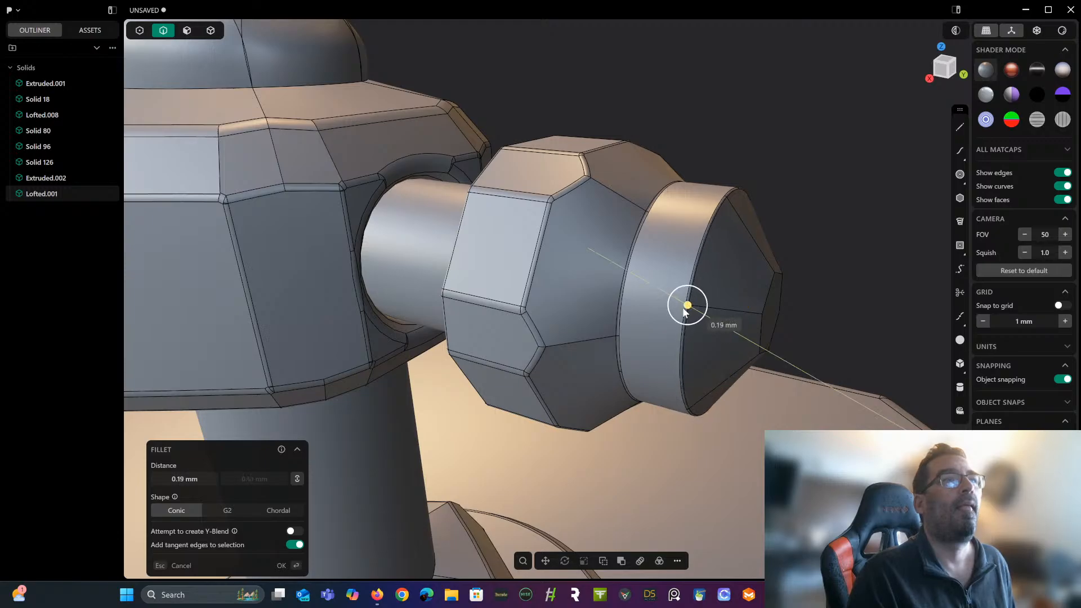
pyautogui.press('Return')
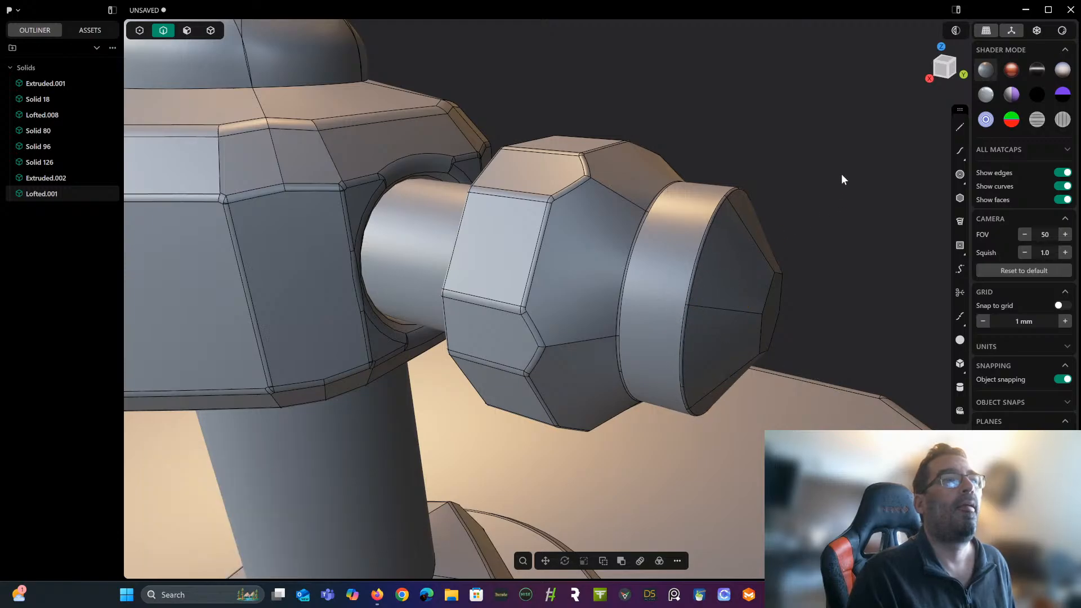
# Fillet the edges around the small hexagonal face at the end piece's tip by about 0.6 mm.
pyautogui.moveTo(841, 173); pyautogui.dragTo(702, 186, button='middle')
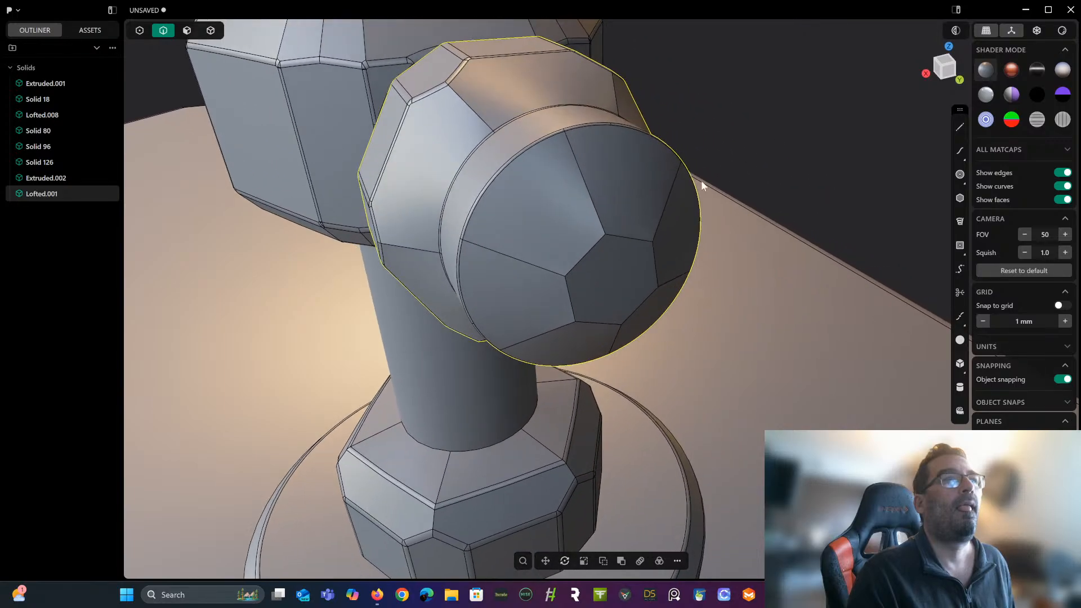
pyautogui.click(619, 238)
pyautogui.press('f')
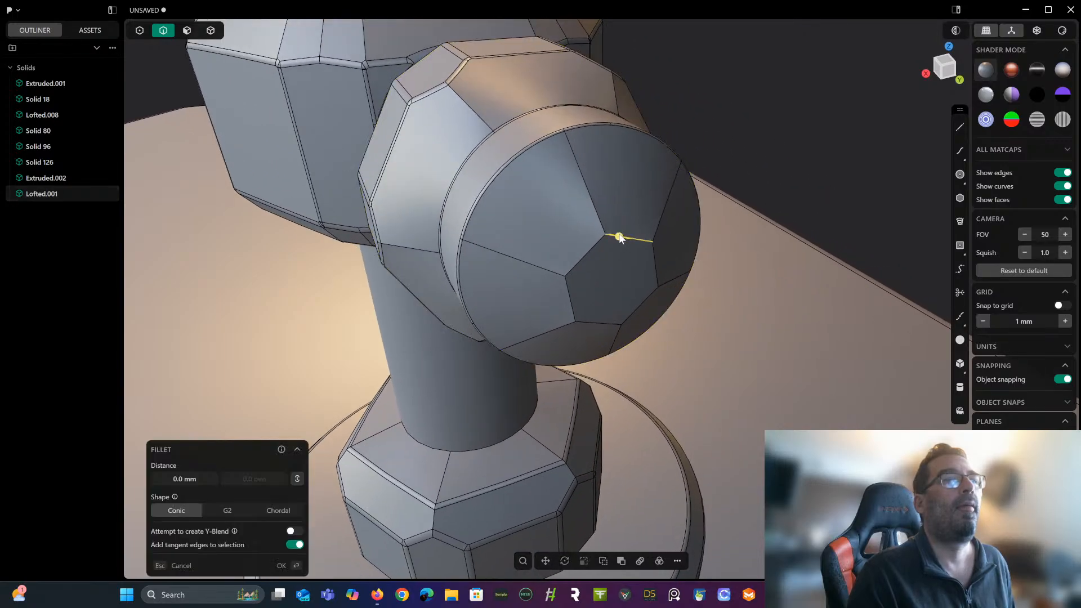
pyautogui.click(578, 265)
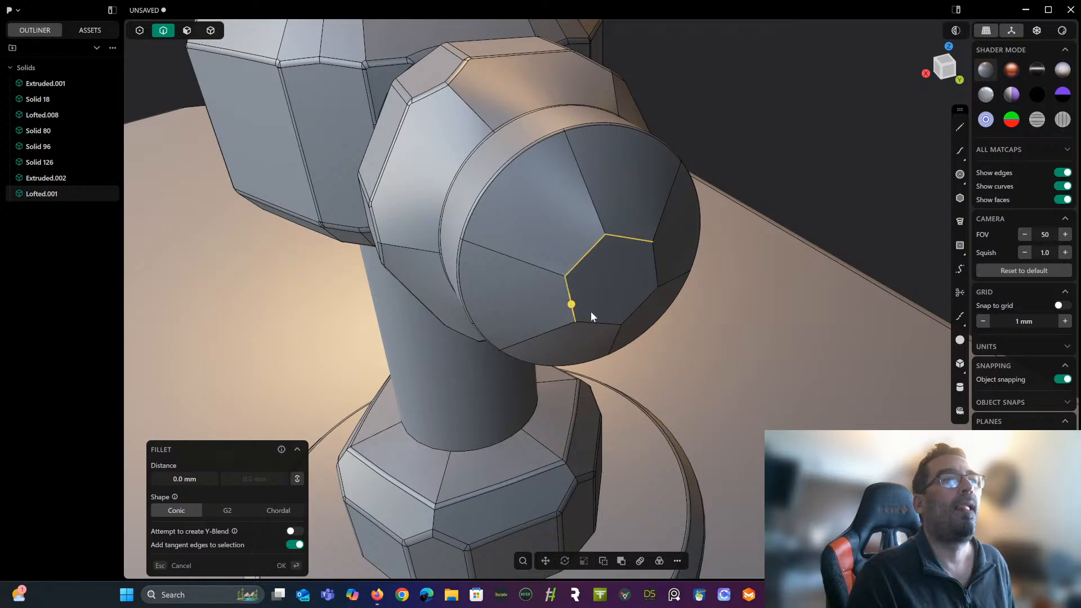
pyautogui.click(636, 309)
pyautogui.moveTo(658, 265); pyautogui.dragTo(662, 261)
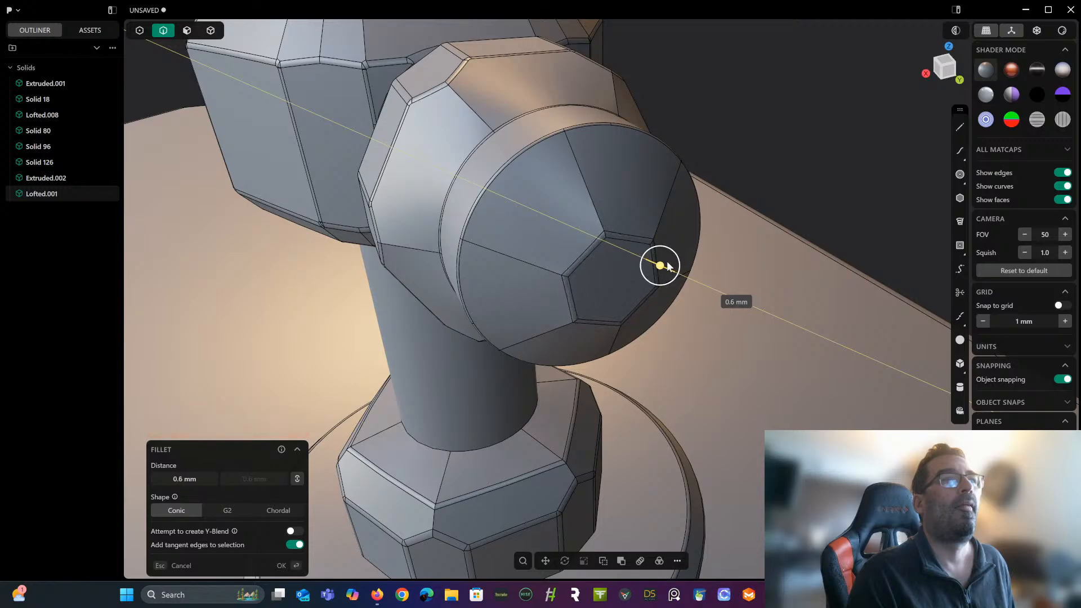
pyautogui.press('Return')
# Examine the finished end piece and the whole handle assembly from several angles and distances.
pyautogui.scroll(-3, 785, 167)
pyautogui.moveTo(785, 167); pyautogui.dragTo(828, 117, button='middle')
pyautogui.scroll(-2, 810, 147)
pyautogui.scroll(-4, 826, 127)
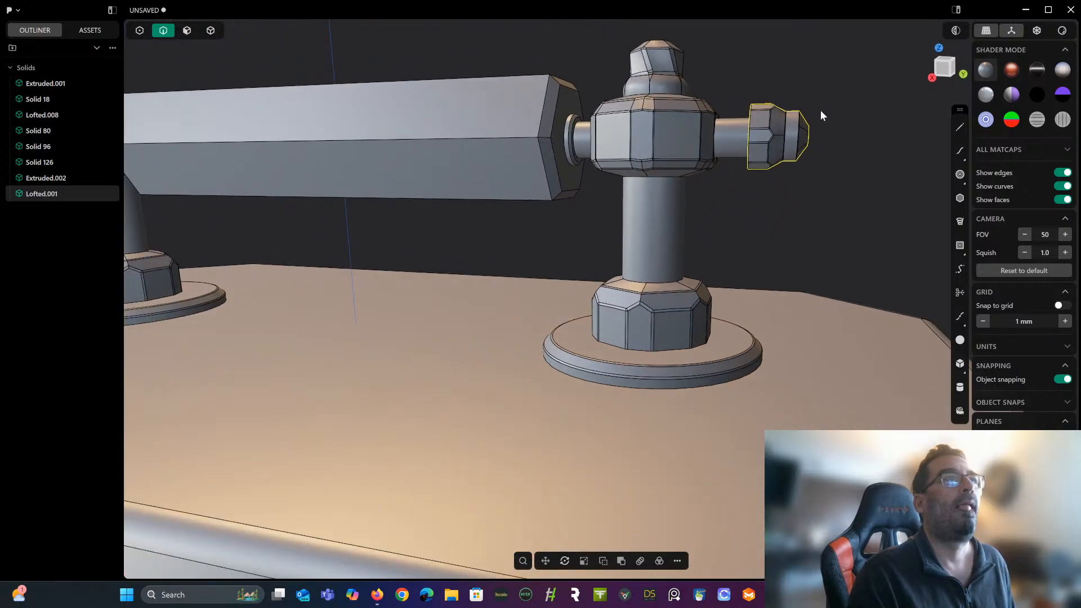
pyautogui.scroll(2, 787, 163)
pyautogui.moveTo(786, 163); pyautogui.dragTo(714, 239, button='middle')
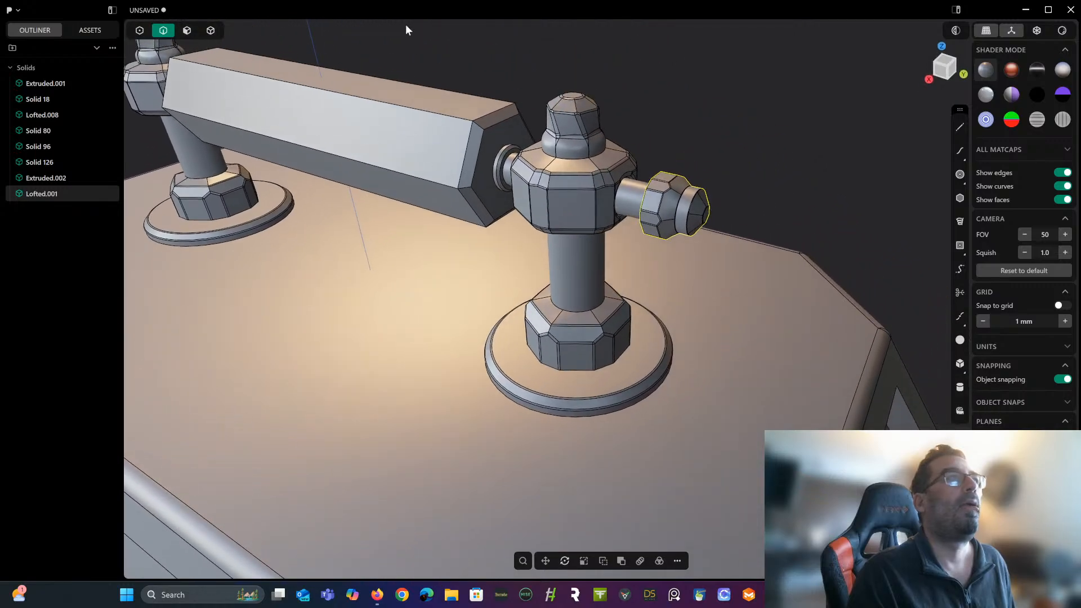
pyautogui.scroll(-4, 490, 59)
pyautogui.moveTo(490, 59); pyautogui.dragTo(535, 173, button='middle')
pyautogui.scroll(3, 476, 124)
pyautogui.scroll(-8, 725, 75)
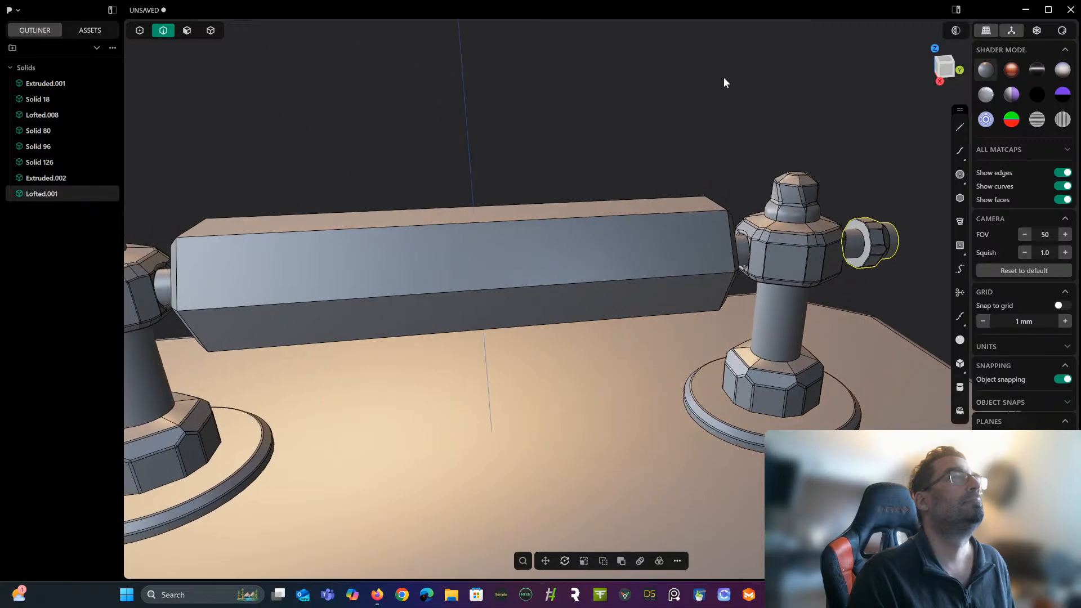
pyautogui.moveTo(723, 145); pyautogui.dragTo(540, 111, button='middle')
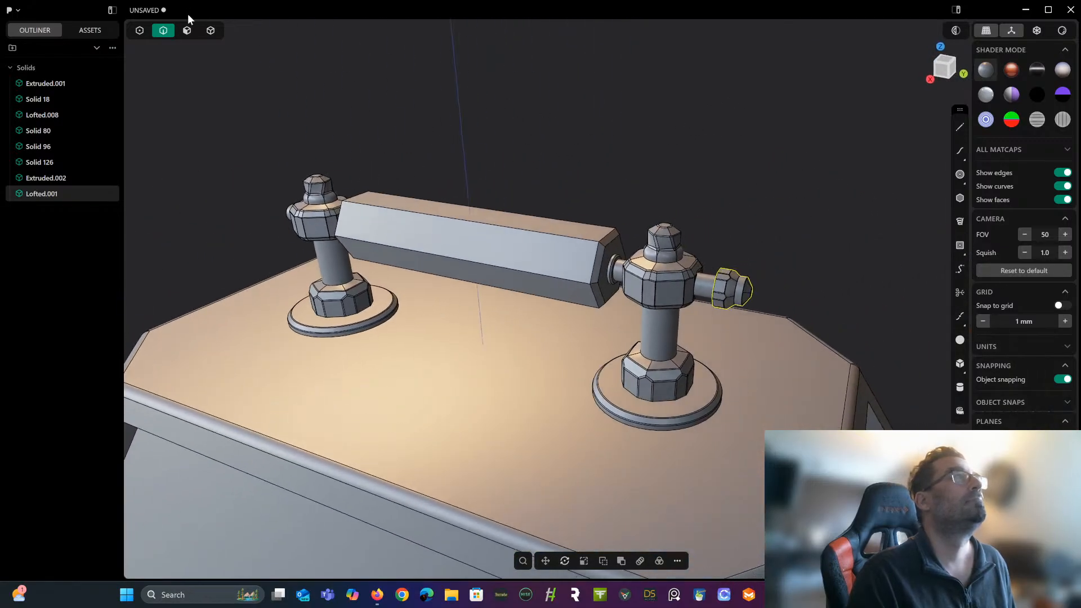
# Mirror the end piece solid across the handle's central plane onto the opposite shaft.
pyautogui.click(211, 30)
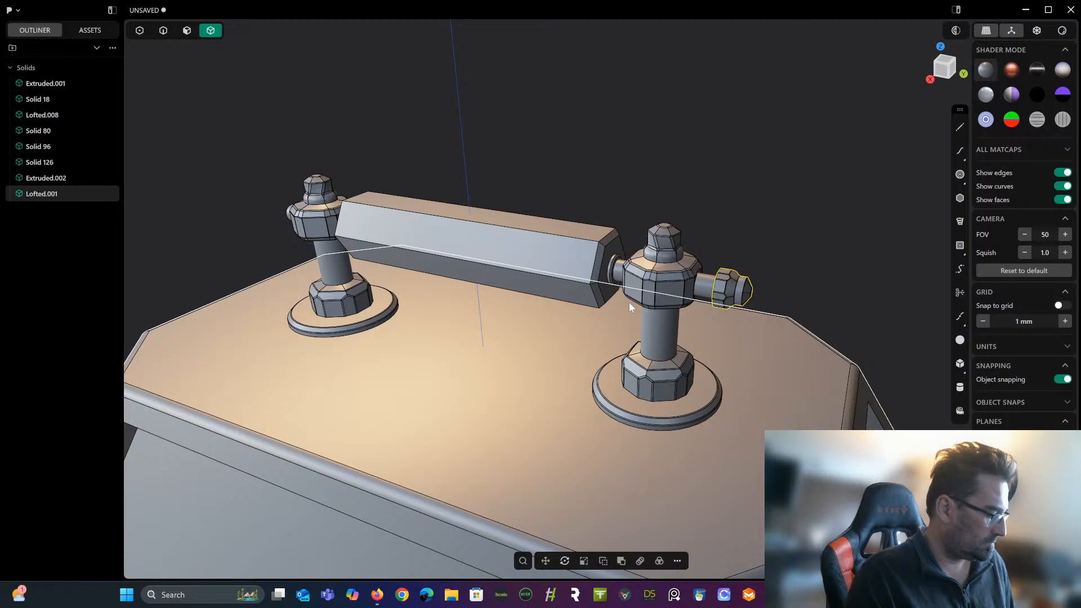
pyautogui.hotkey('alt', 'x')
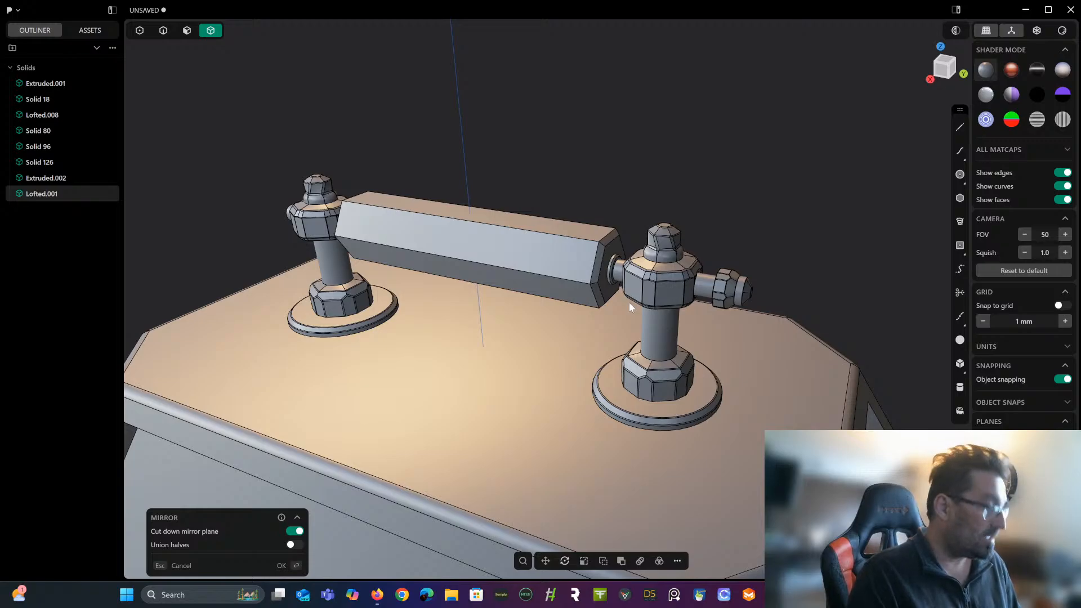
pyautogui.press('v')
pyautogui.click(471, 183)
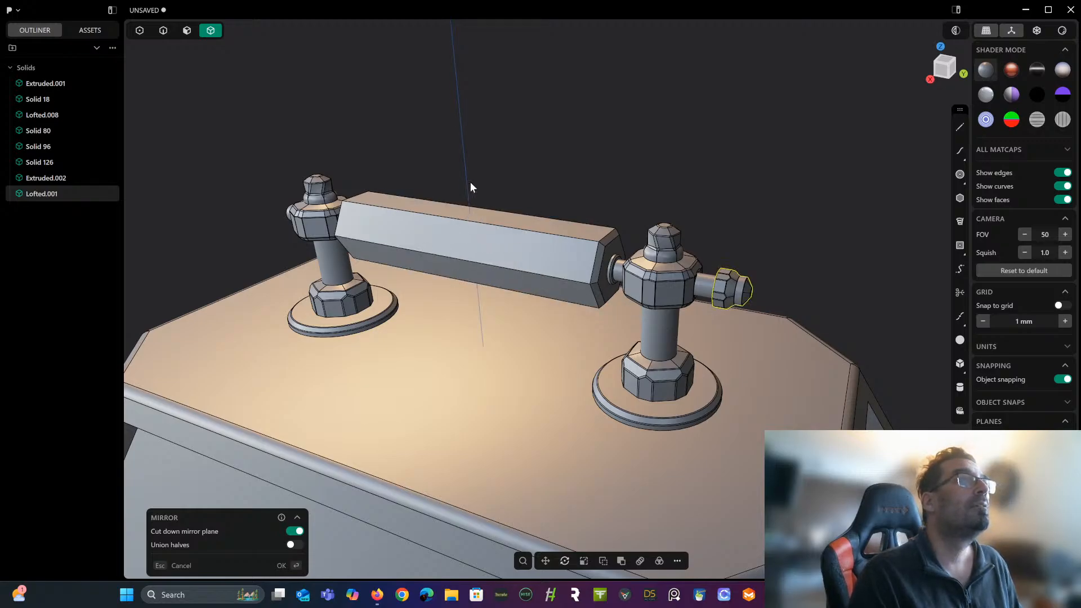
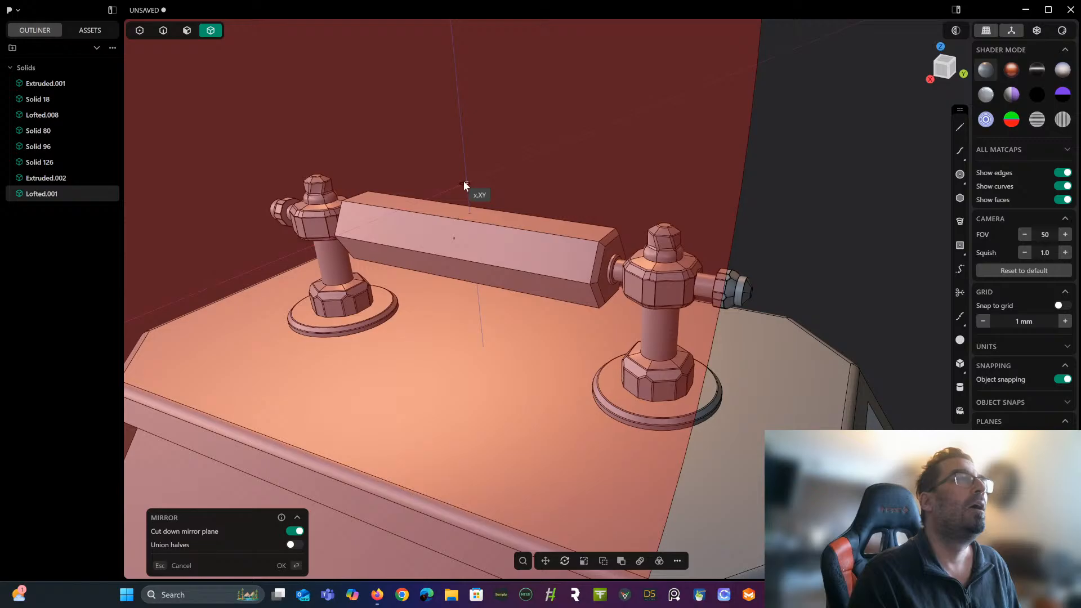
pyautogui.click(464, 184)
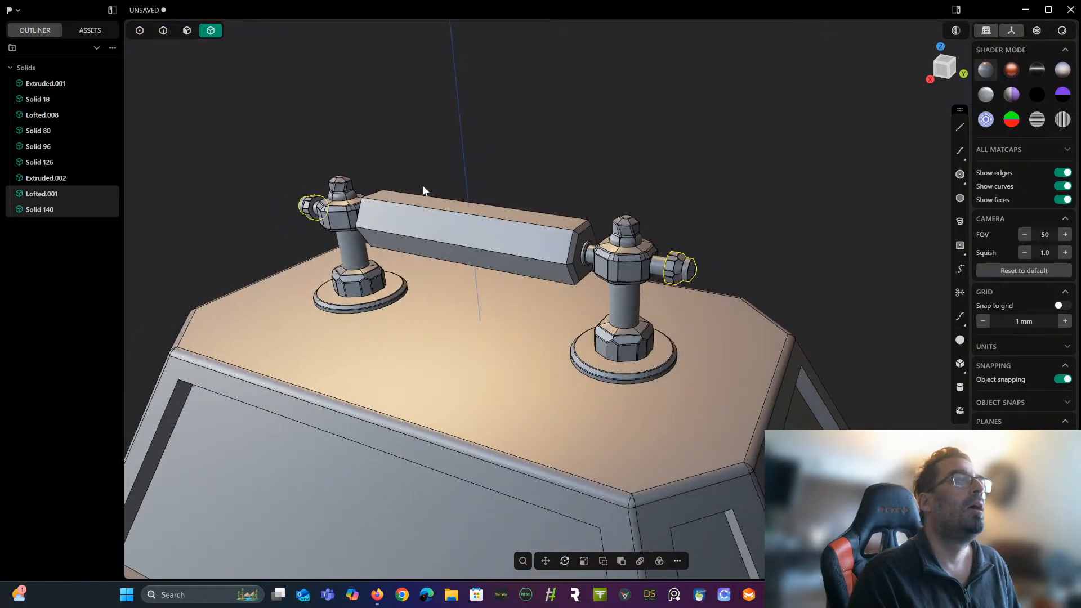
# Boolean-union the end pieces, shafts and support posts on both sides of the handle.
pyautogui.moveTo(416, 186); pyautogui.dragTo(606, 179, button='middle')
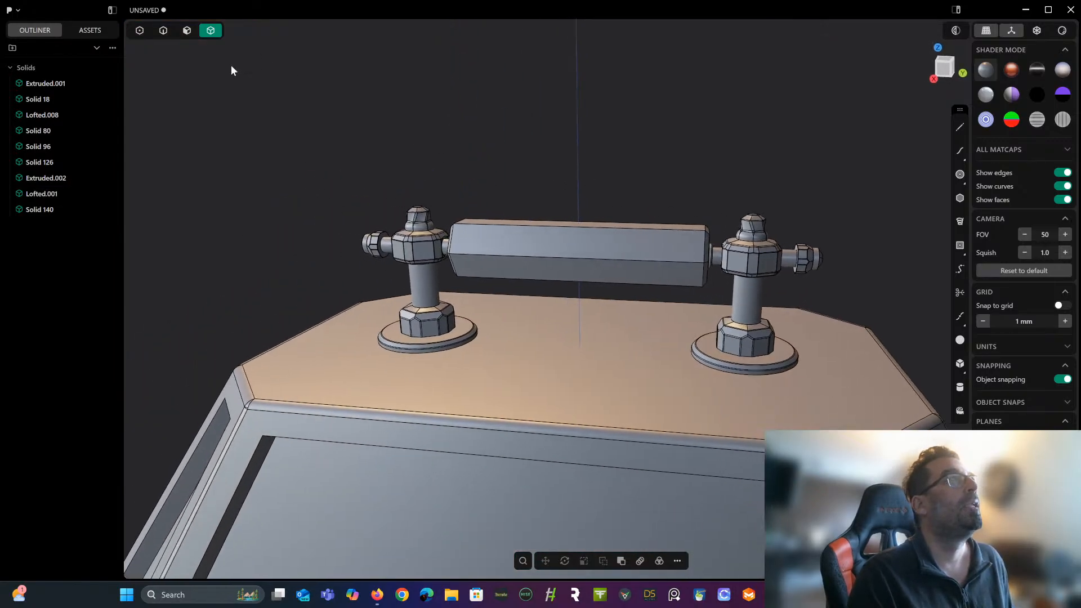
pyautogui.click(816, 260)
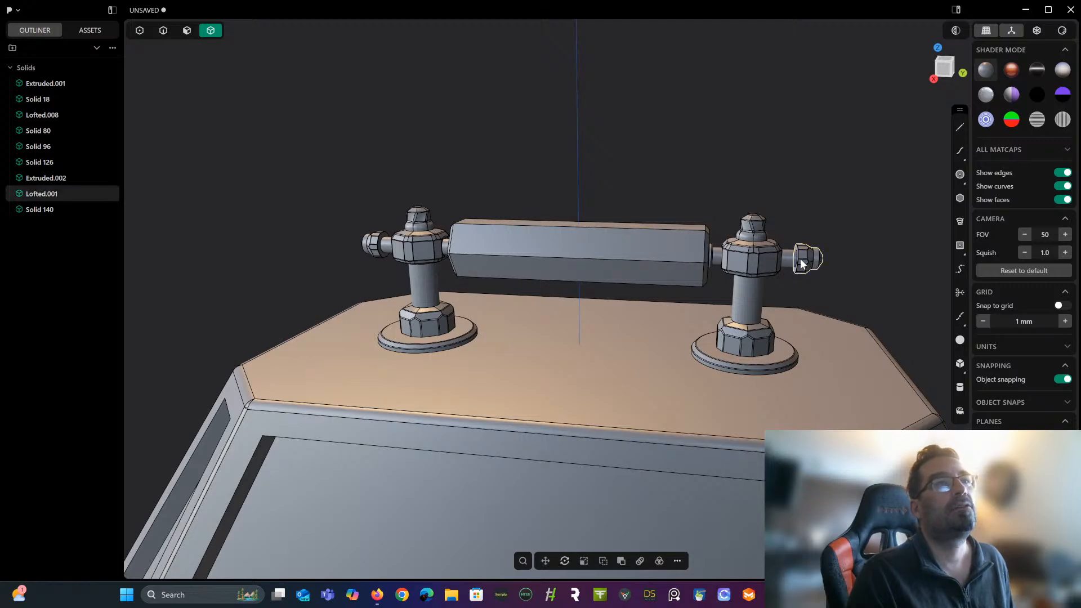
pyautogui.keyDown('shift'); pyautogui.click(791, 258); pyautogui.keyUp('shift')
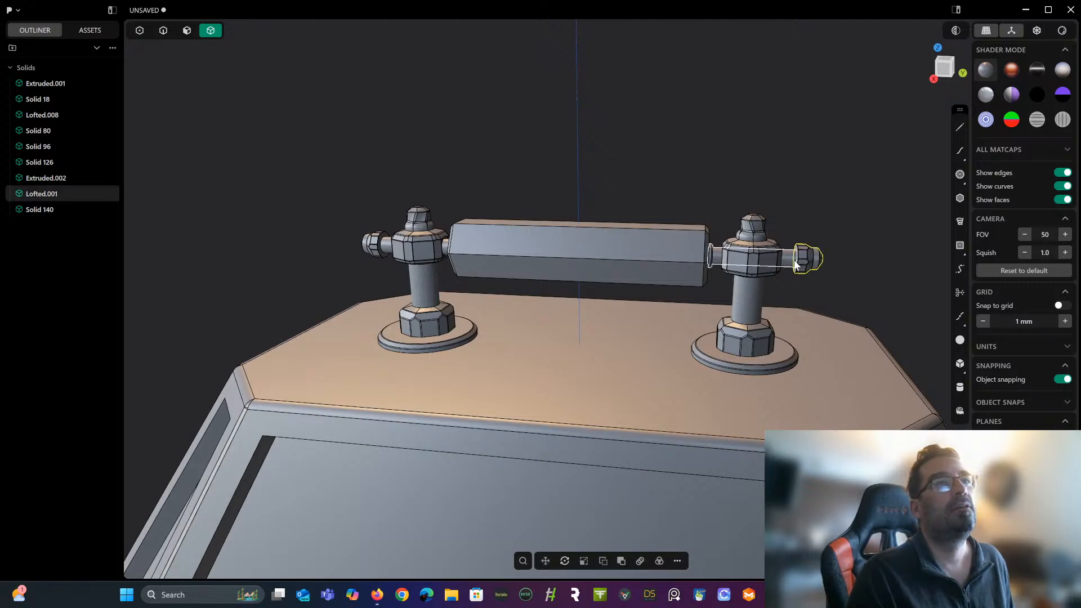
pyautogui.keyDown('shift'); pyautogui.click(371, 247); pyautogui.keyUp('shift')
pyautogui.keyDown('shift'); pyautogui.click(371, 246); pyautogui.keyUp('shift')
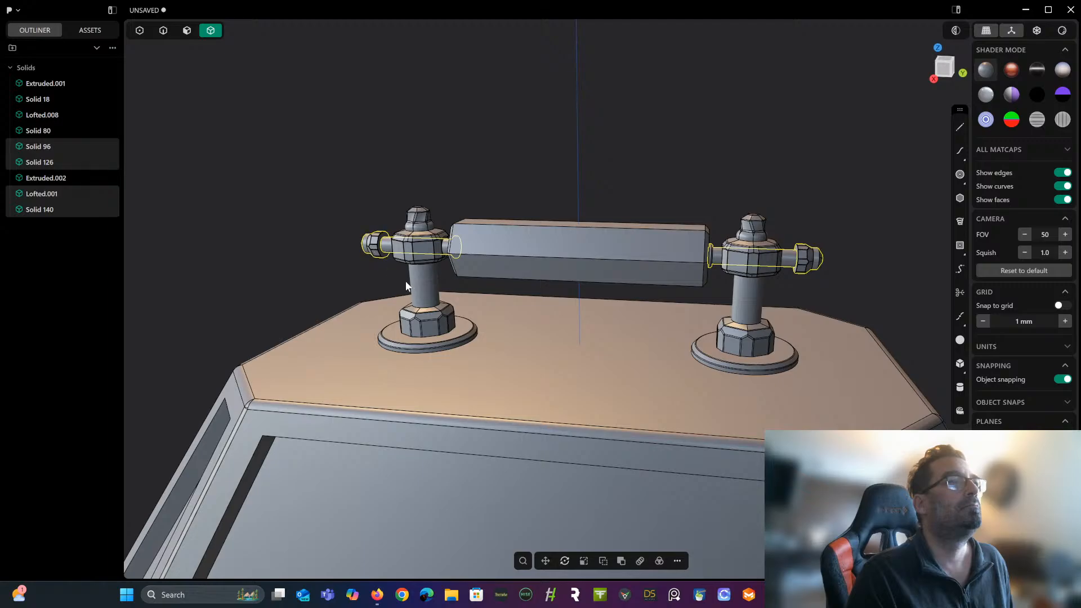
pyautogui.keyDown('shift'); pyautogui.click(427, 282); pyautogui.keyUp('shift')
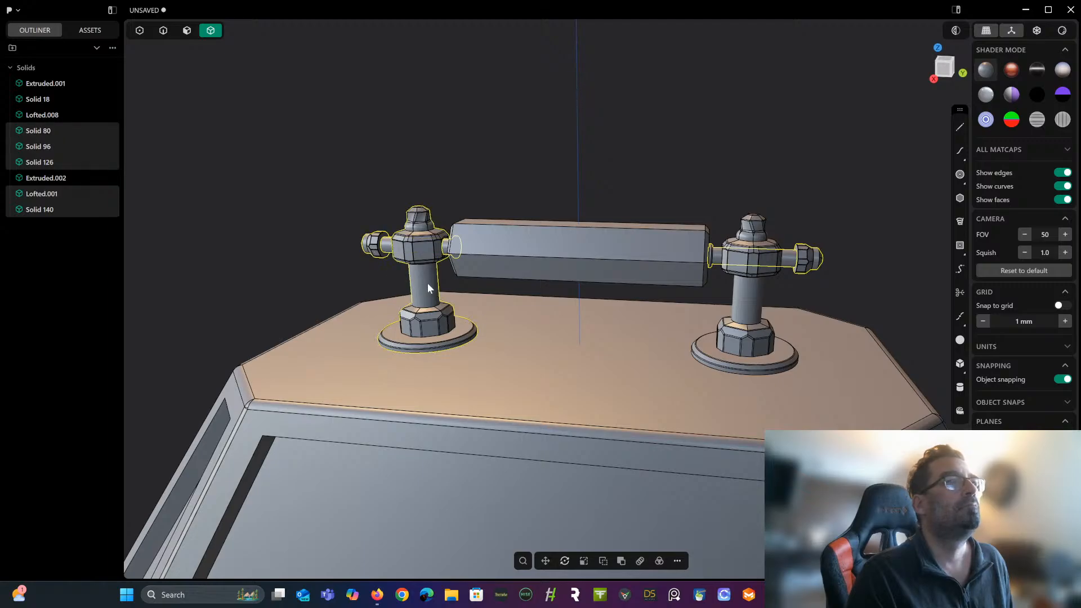
pyautogui.keyDown('shift'); pyautogui.click(748, 294); pyautogui.keyUp('shift')
pyautogui.press('q')
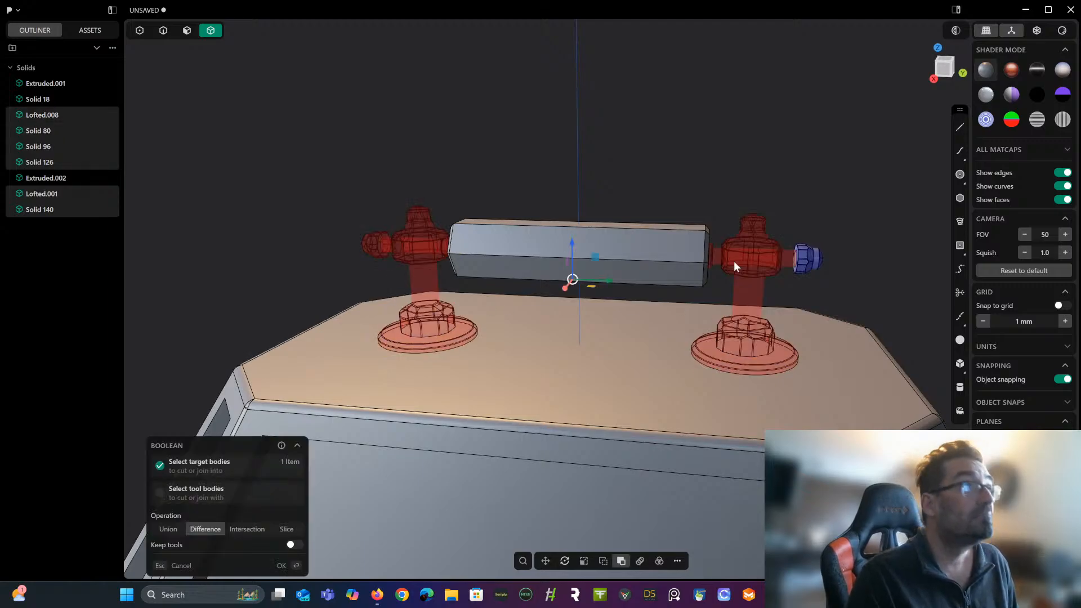
pyautogui.press('q')
pyautogui.rightClick(773, 135)
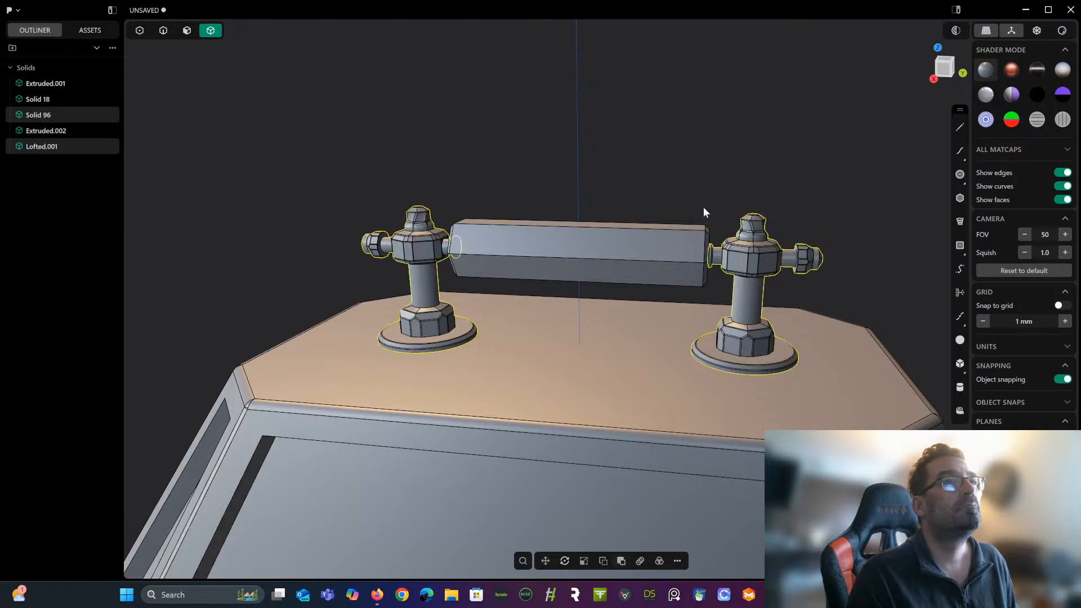
# Boolean-union the hexagonal grip bar with both post assemblies into a single handle solid and clear the selection.
pyautogui.moveTo(677, 245); pyautogui.dragTo(677, 287, button='middle')
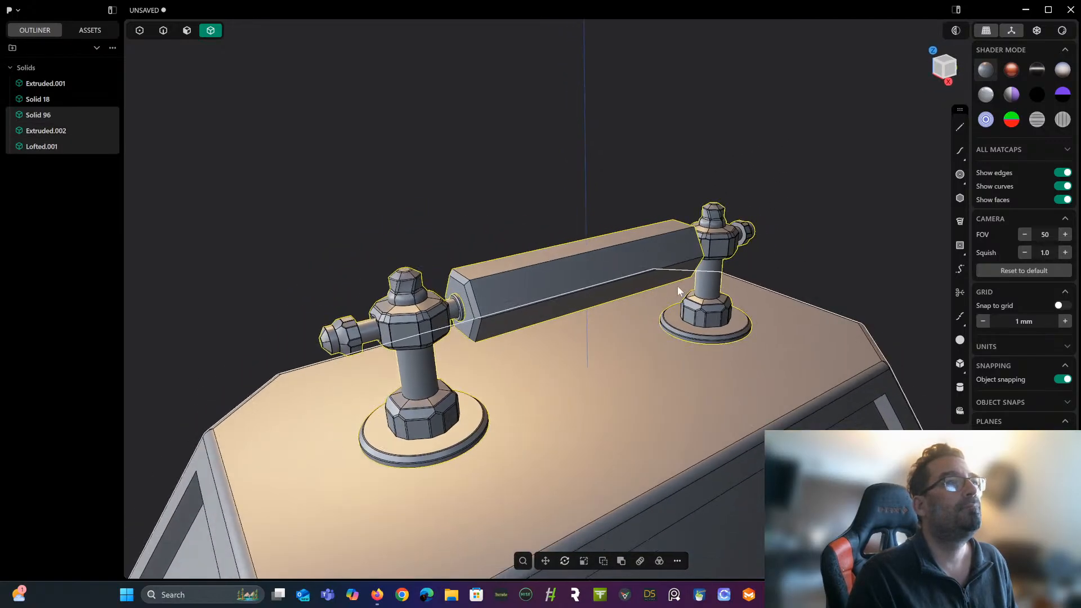
pyautogui.scroll(3, 600, 306)
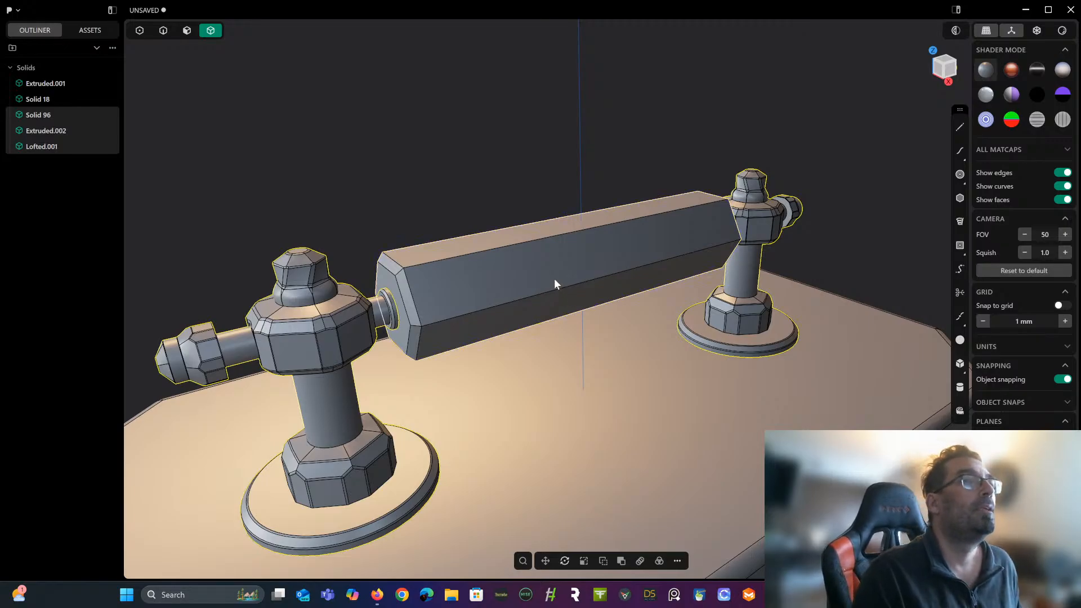
pyautogui.moveTo(554, 278); pyautogui.dragTo(556, 277, button='middle')
pyautogui.press('q')
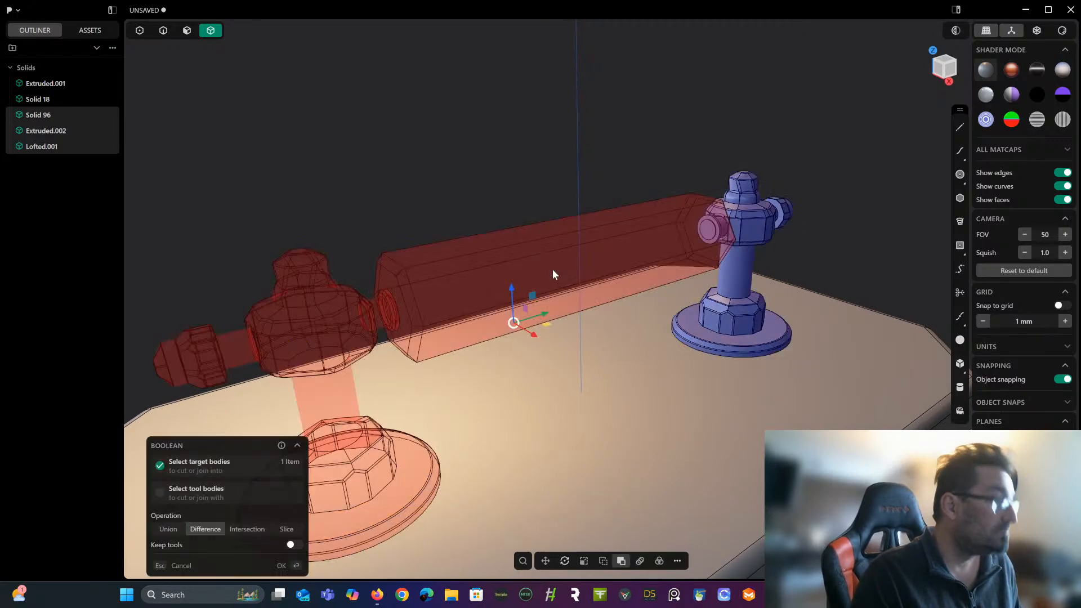
pyautogui.press('q')
pyautogui.rightClick(552, 269)
pyautogui.moveTo(552, 269)
pyautogui.mouseDown(button='middle')
pyautogui.moveTo(516, 268)
pyautogui.moveTo(633, 188)
pyautogui.moveTo(626, 205)
pyautogui.moveTo(658, 235)
pyautogui.moveTo(572, 243)
pyautogui.moveTo(562, 257)
pyautogui.mouseUp(button='middle')
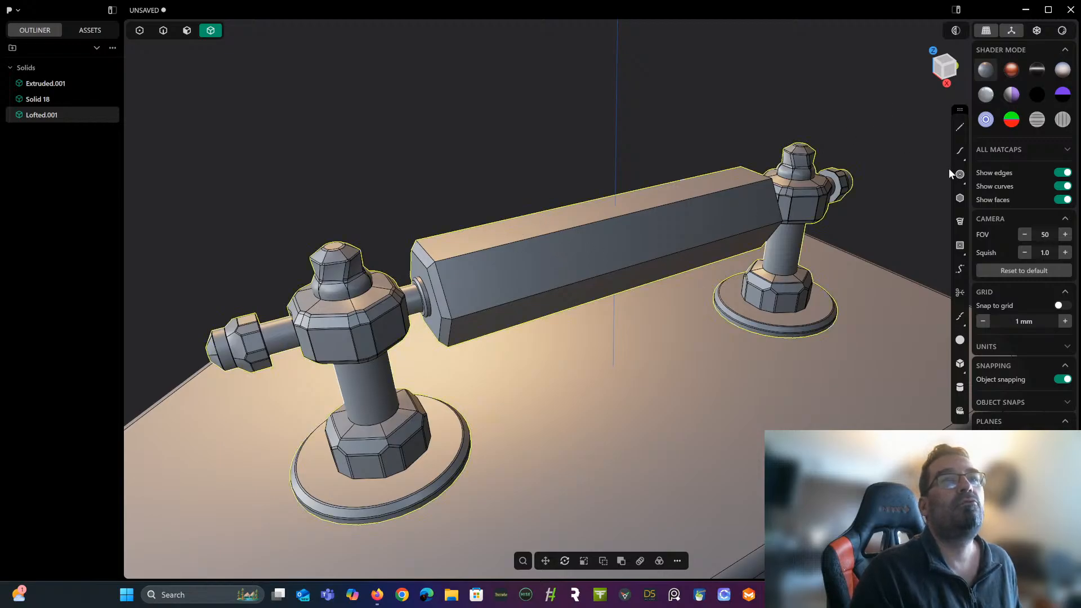
pyautogui.scroll(-10, 673, 121)
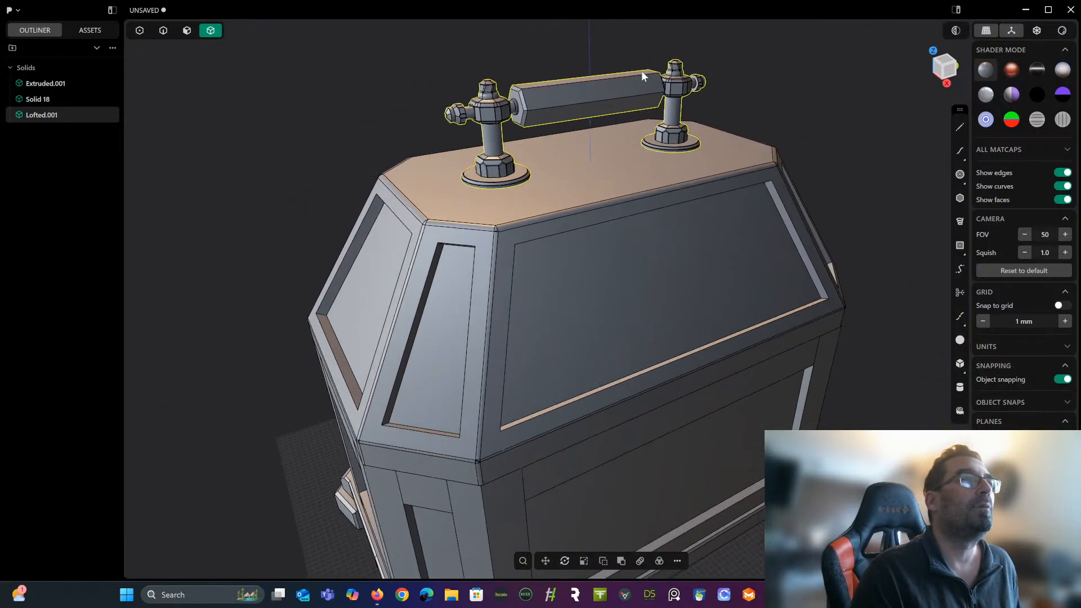
pyautogui.moveTo(641, 76); pyautogui.dragTo(602, 80, button='middle')
pyautogui.click(826, 76)
pyautogui.moveTo(799, 83); pyautogui.dragTo(830, 282, button='middle')
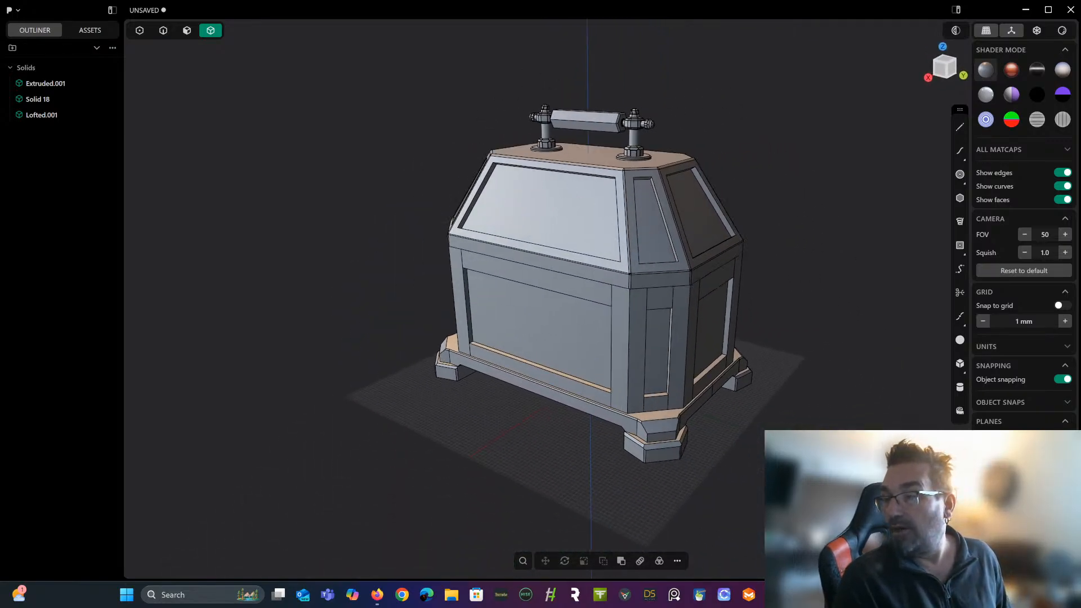